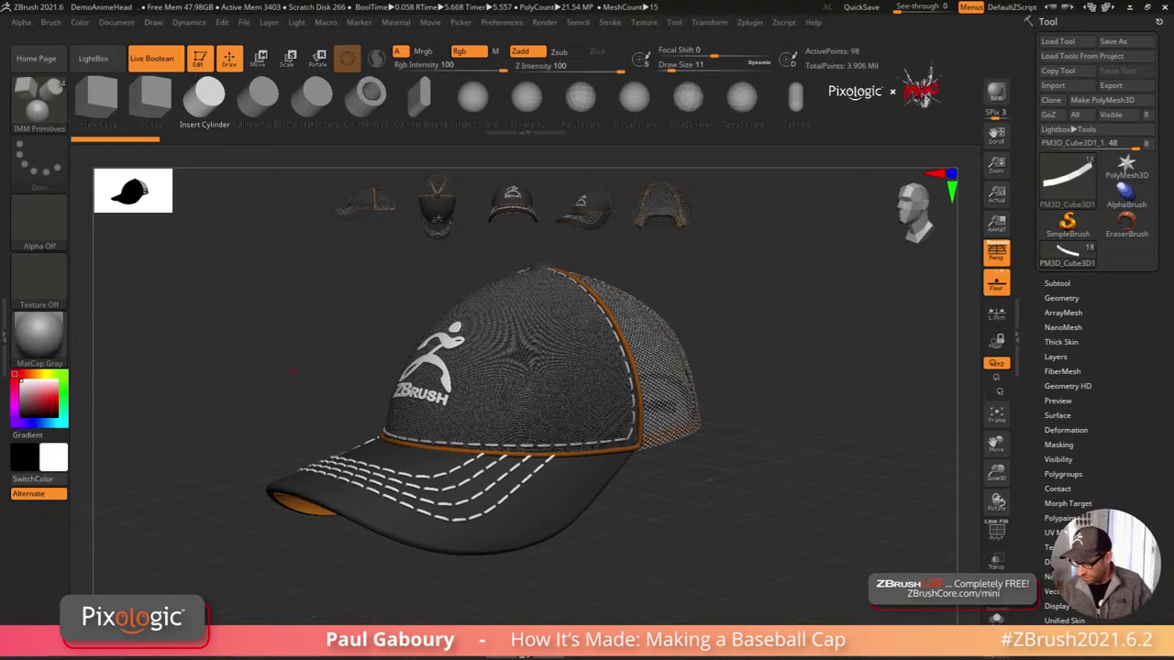
# Step: Examine the finished baseball cap's front panels, logo, brim and stitching from slightly different angles
pyautogui.moveTo(755, 456); pyautogui.dragTo(757, 454)
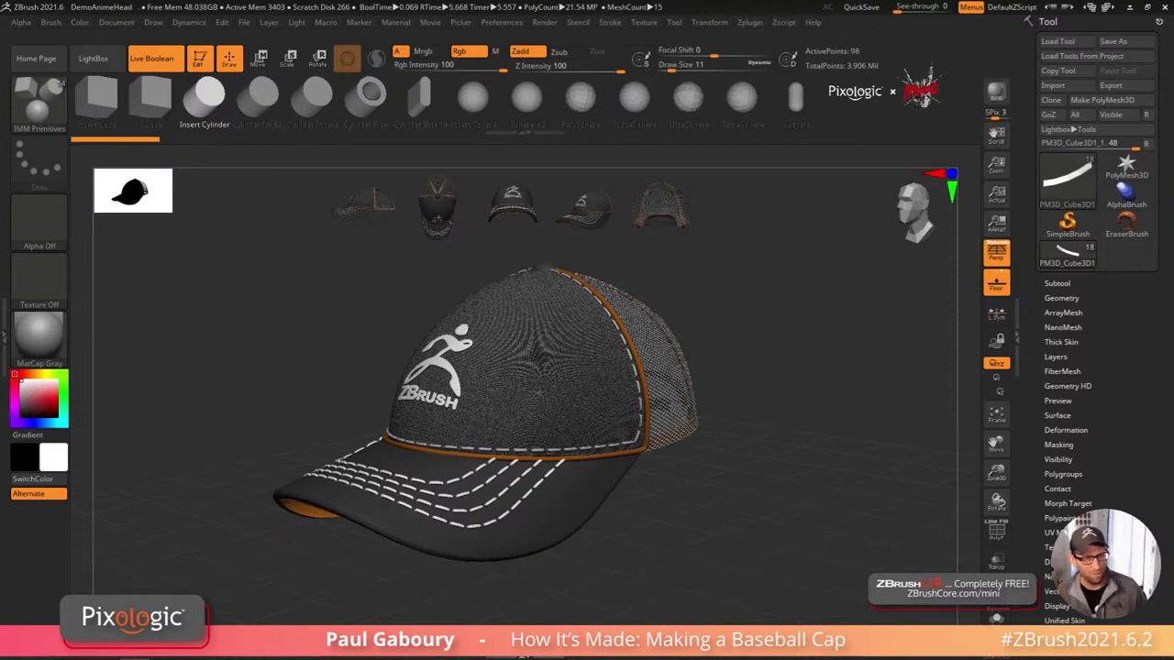
pyautogui.moveTo(766, 476); pyautogui.dragTo(768, 482)
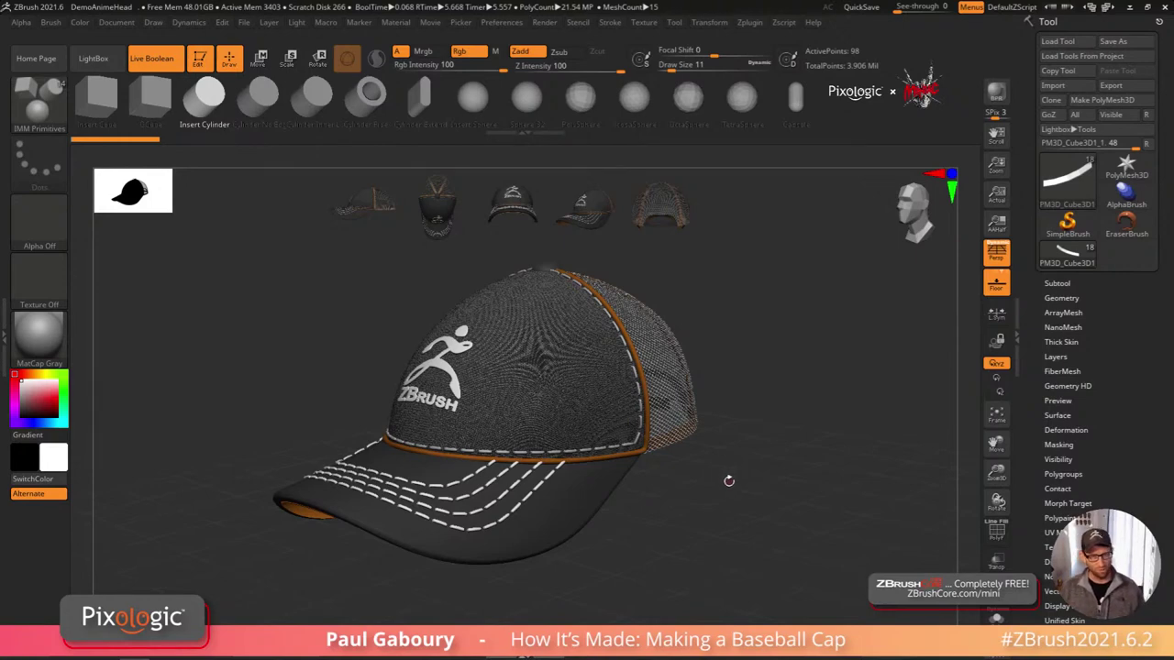
pyautogui.keyDown('alt'); pyautogui.moveTo(728, 471); pyautogui.dragTo(716, 477, button='right'); pyautogui.keyUp('alt')
pyautogui.moveTo(716, 477); pyautogui.dragTo(718, 486)
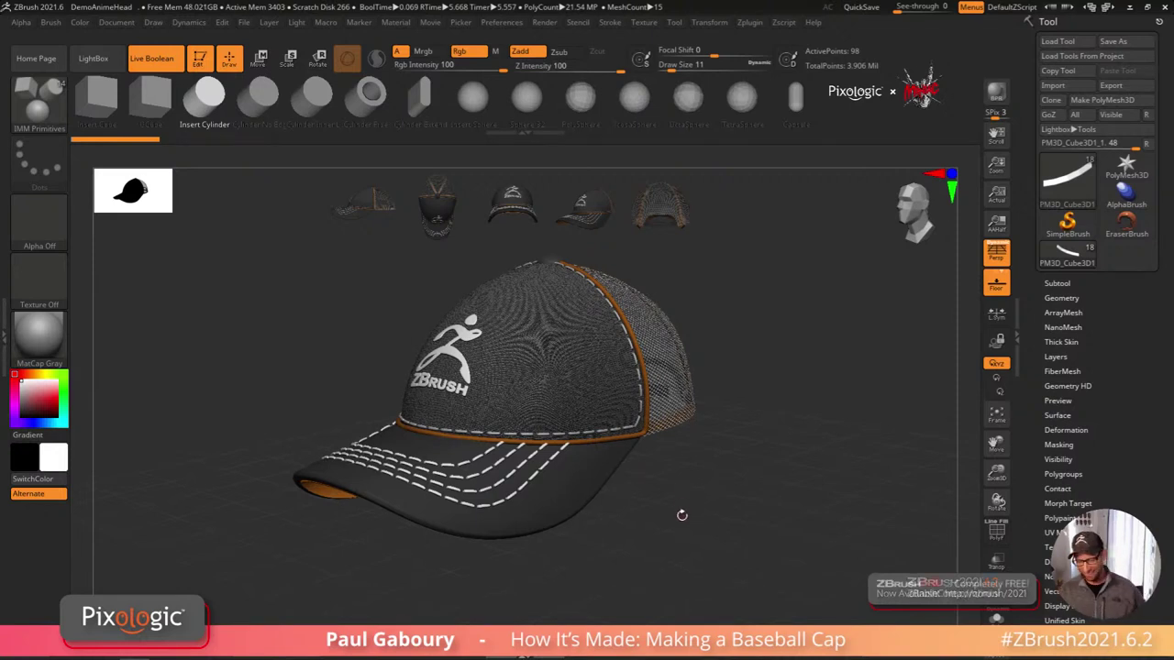
pyautogui.moveTo(709, 490); pyautogui.dragTo(694, 500)
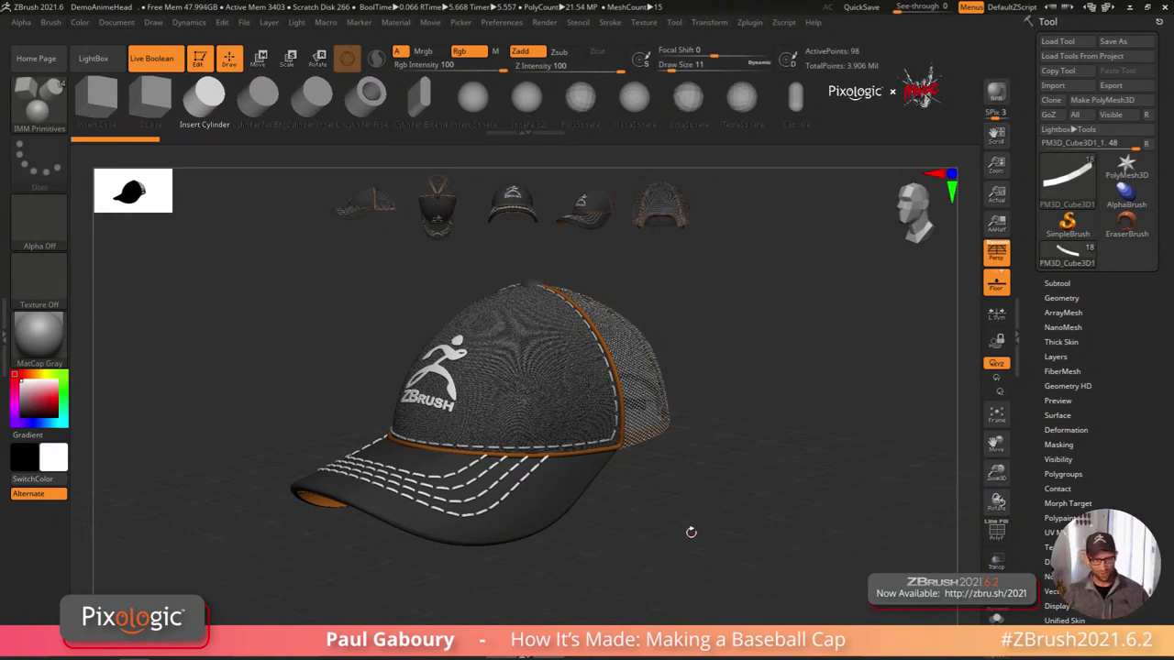
pyautogui.moveTo(688, 535); pyautogui.dragTo(671, 510)
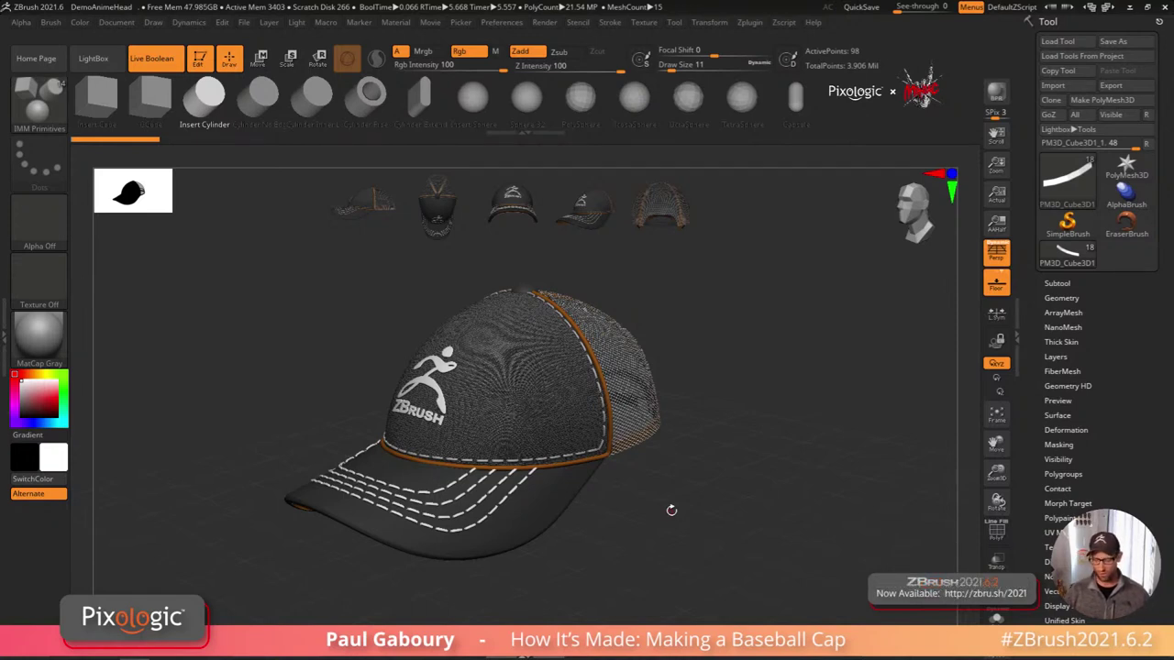
pyautogui.moveTo(650, 498)
pyautogui.keyDown('ctrl'); pyautogui.mouseDown(button='right')
pyautogui.moveTo(675, 550)
pyautogui.moveTo(650, 517)
pyautogui.mouseUp(button='right'); pyautogui.keyUp('ctrl')
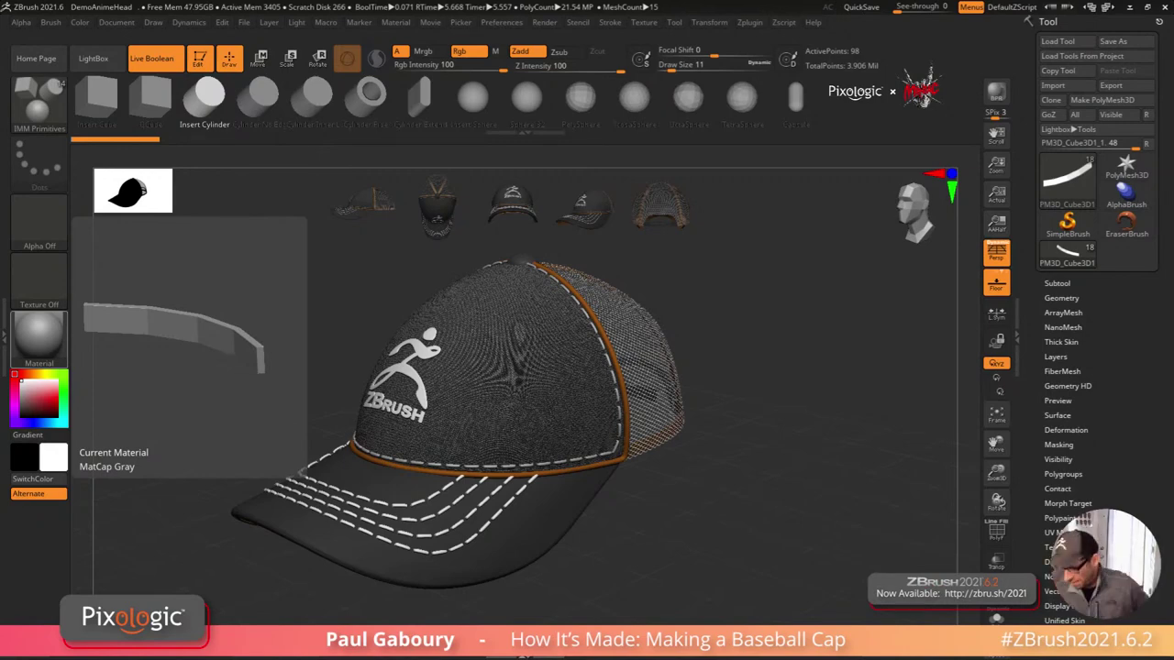
pyautogui.moveTo(746, 486); pyautogui.dragTo(927, 371)
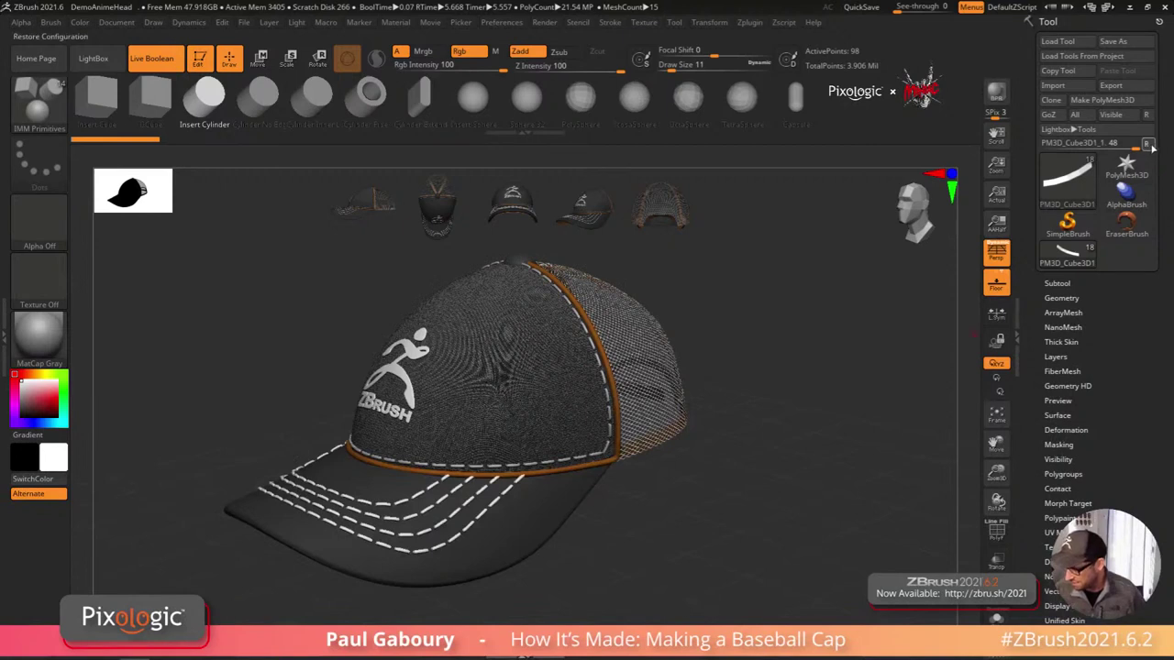
# Step: Restore the tool list configuration and inspect the cap's mesh side panel and brim
pyautogui.click(1146, 144)
pyautogui.moveTo(1146, 166)
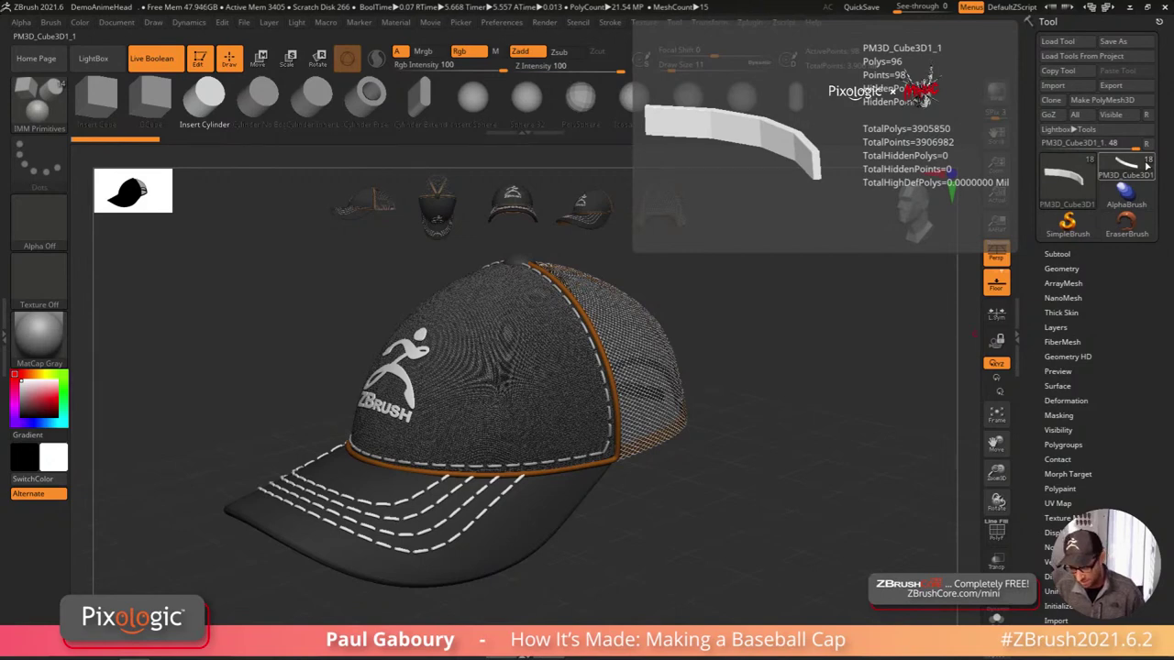
pyautogui.moveTo(753, 460); pyautogui.dragTo(706, 470)
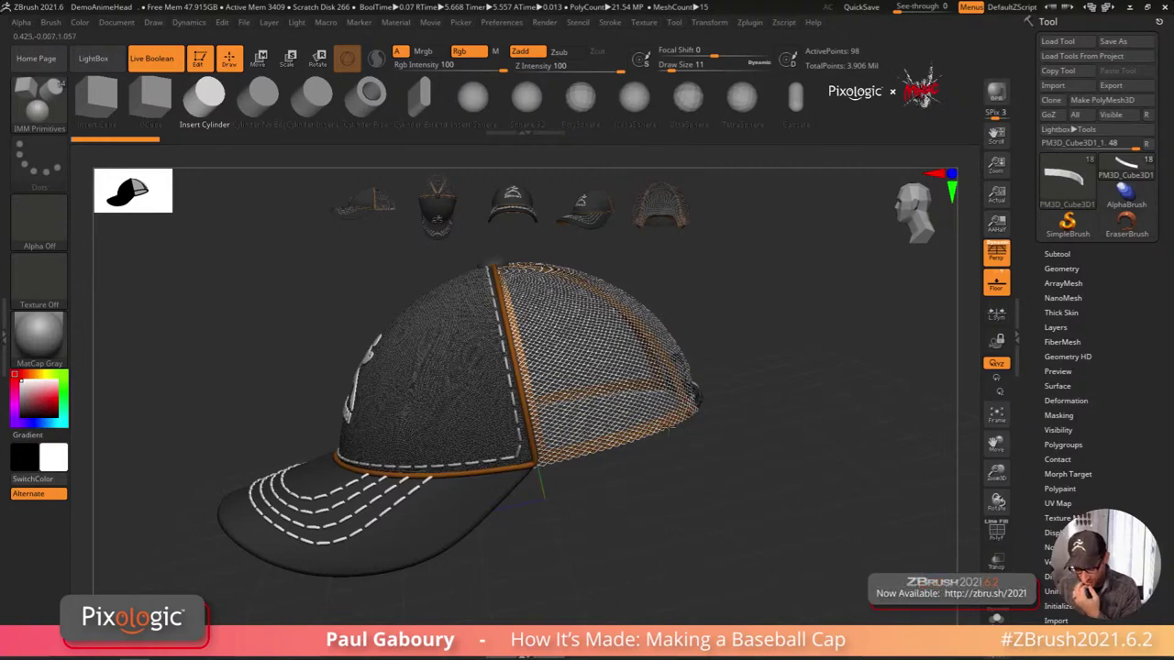
pyautogui.moveTo(642, 520); pyautogui.dragTo(612, 519)
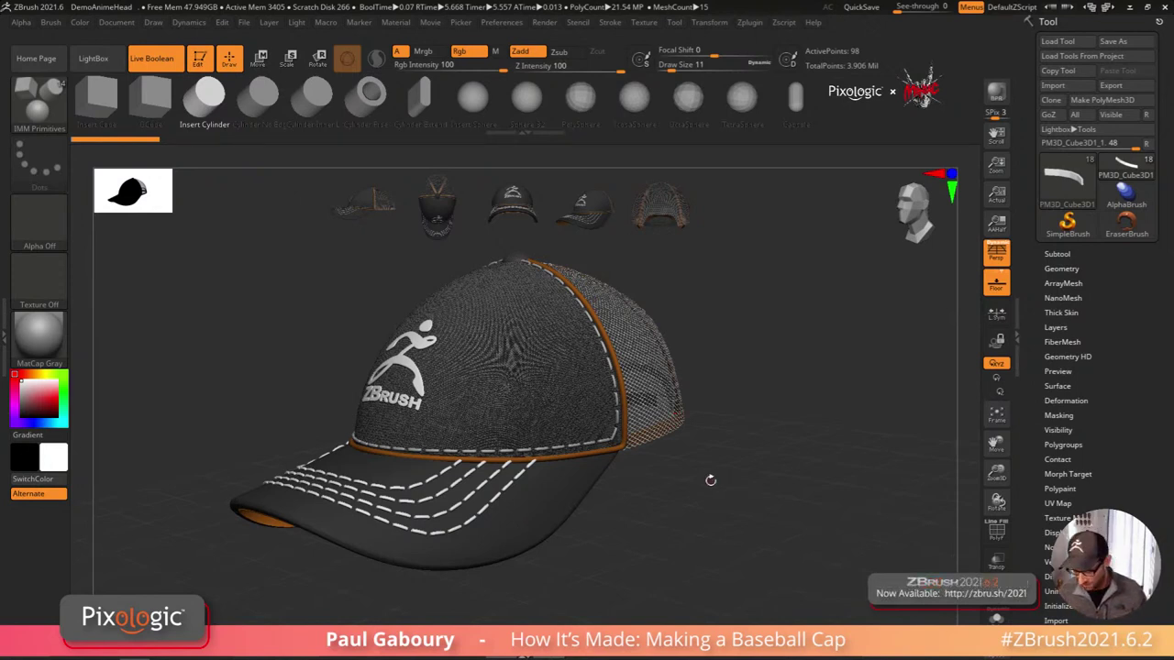
pyautogui.moveTo(708, 479); pyautogui.dragTo(705, 455)
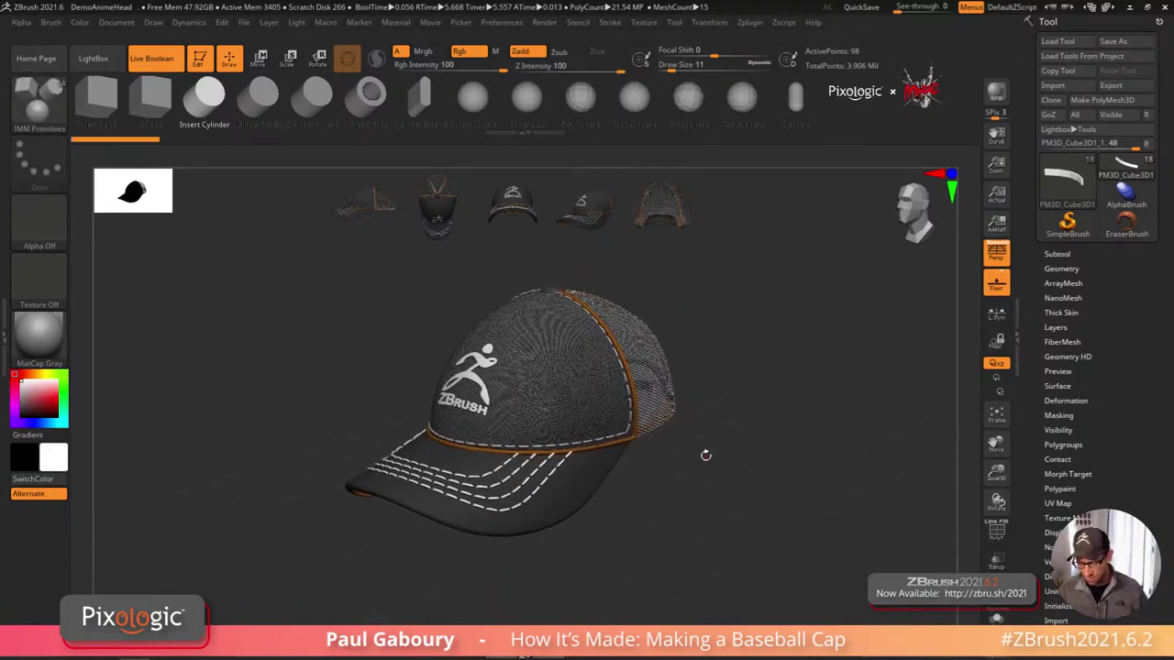
# Step: Switch the active tool to a Sphere3D primitive, viewed straight from the front with its polyframe shown
pyautogui.click(1066, 176)
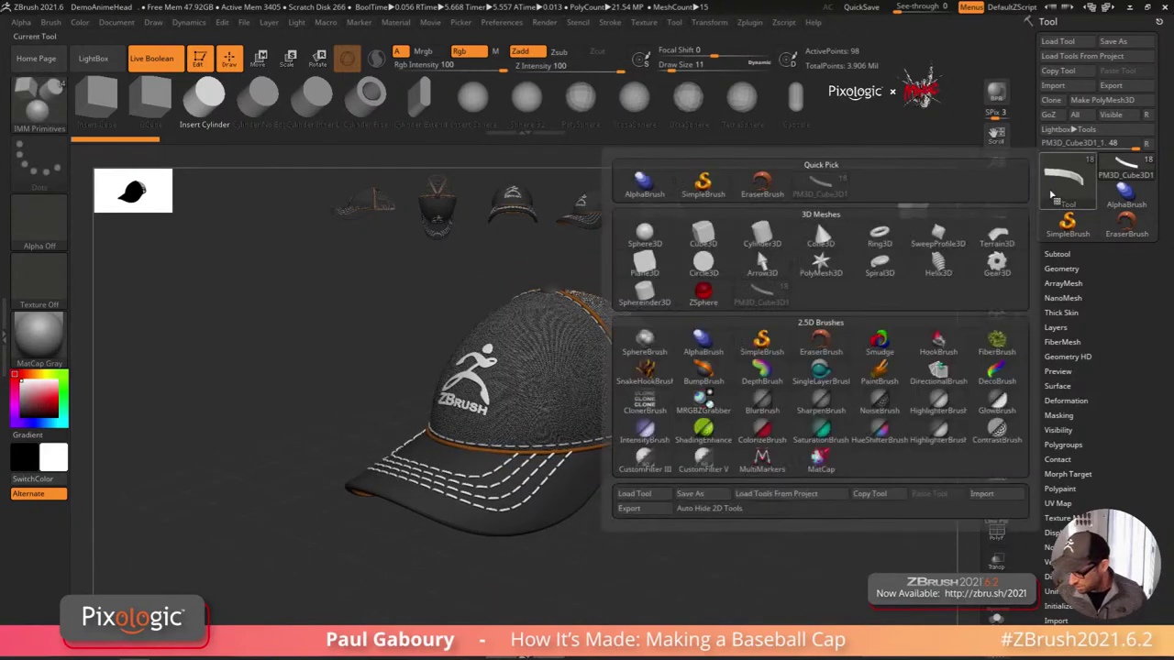
pyautogui.click(631, 231)
pyautogui.keyDown('shift'); pyautogui.moveTo(708, 476); pyautogui.dragTo(704, 461); pyautogui.keyUp('shift')
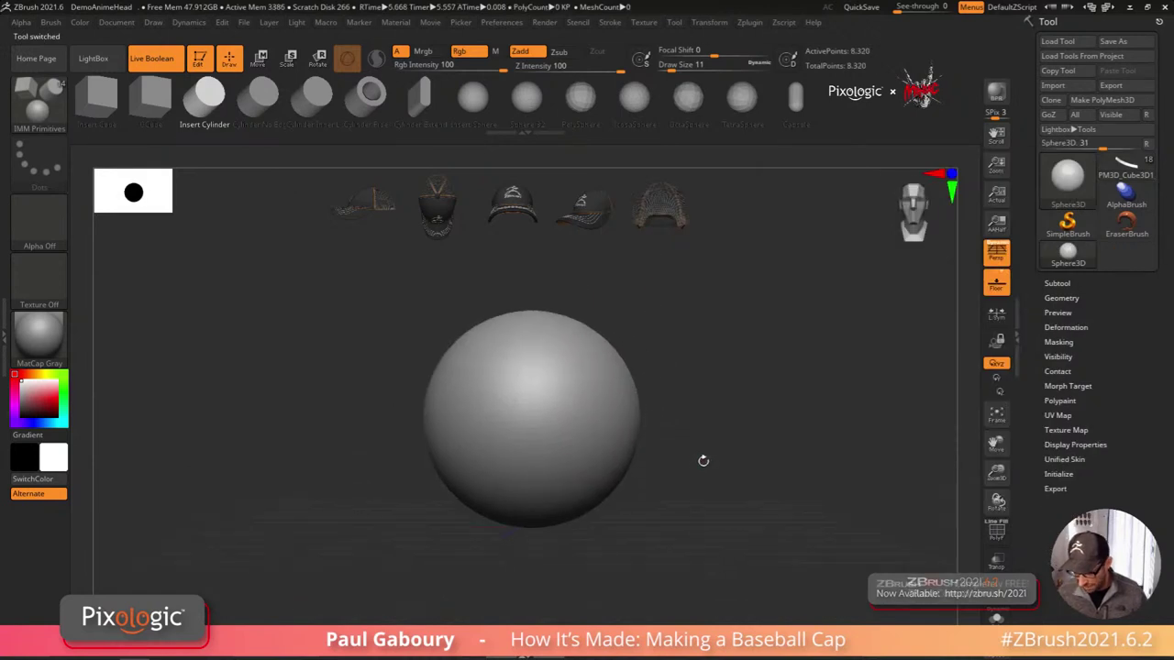
pyautogui.click(1068, 184)
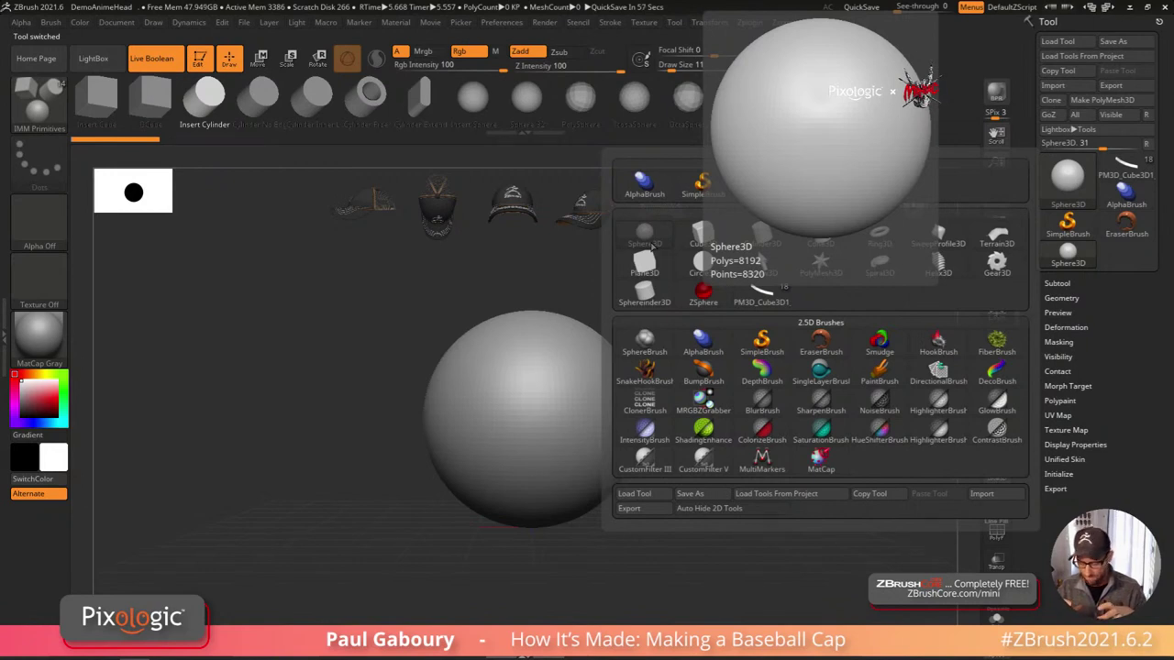
pyautogui.click(645, 238)
pyautogui.hotkey('shift', 'f')
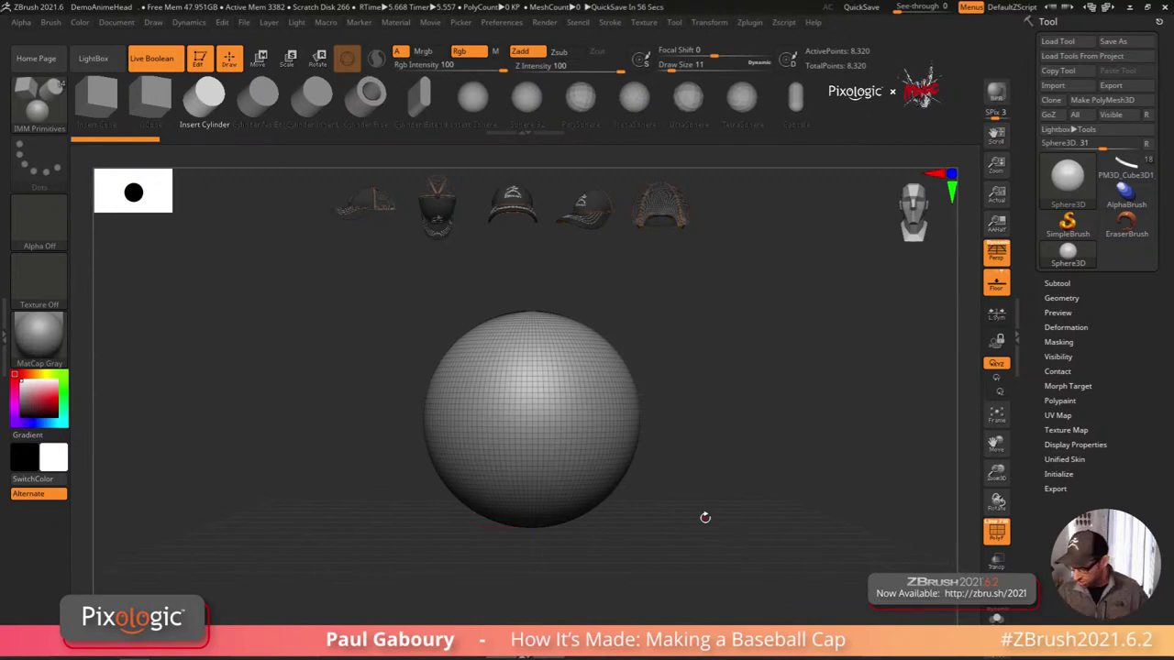
# Step: Initialize the sphere with an HDivide of 12 and a VDivide of 11
pyautogui.click(1068, 474)
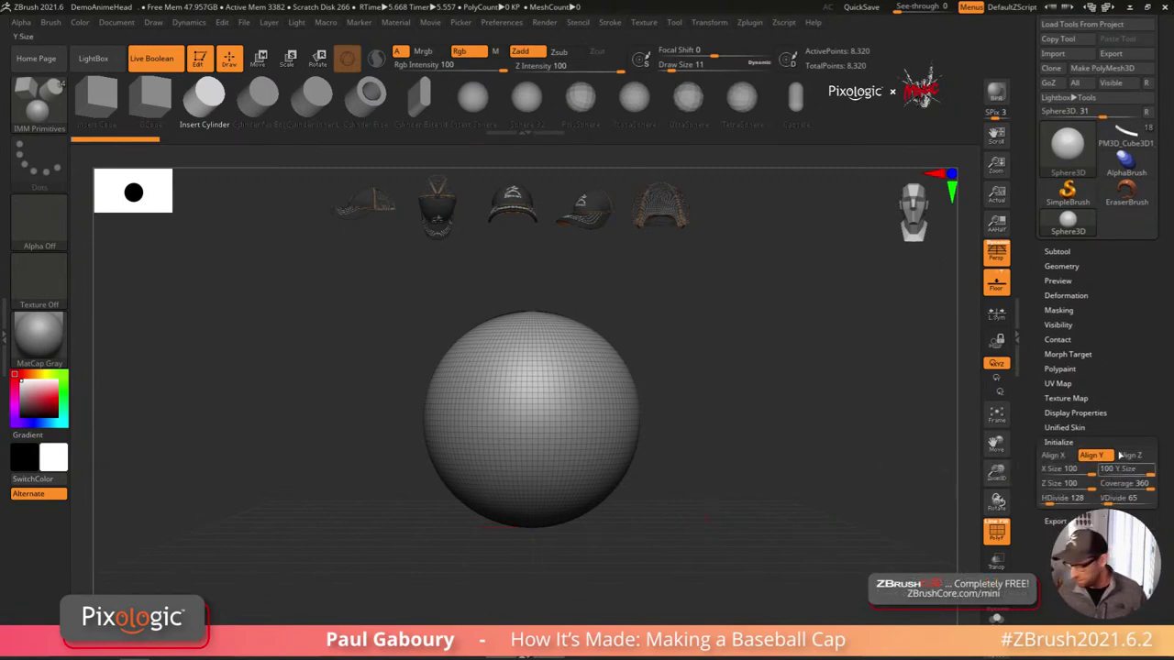
pyautogui.moveTo(1132, 409); pyautogui.dragTo(1130, 347)
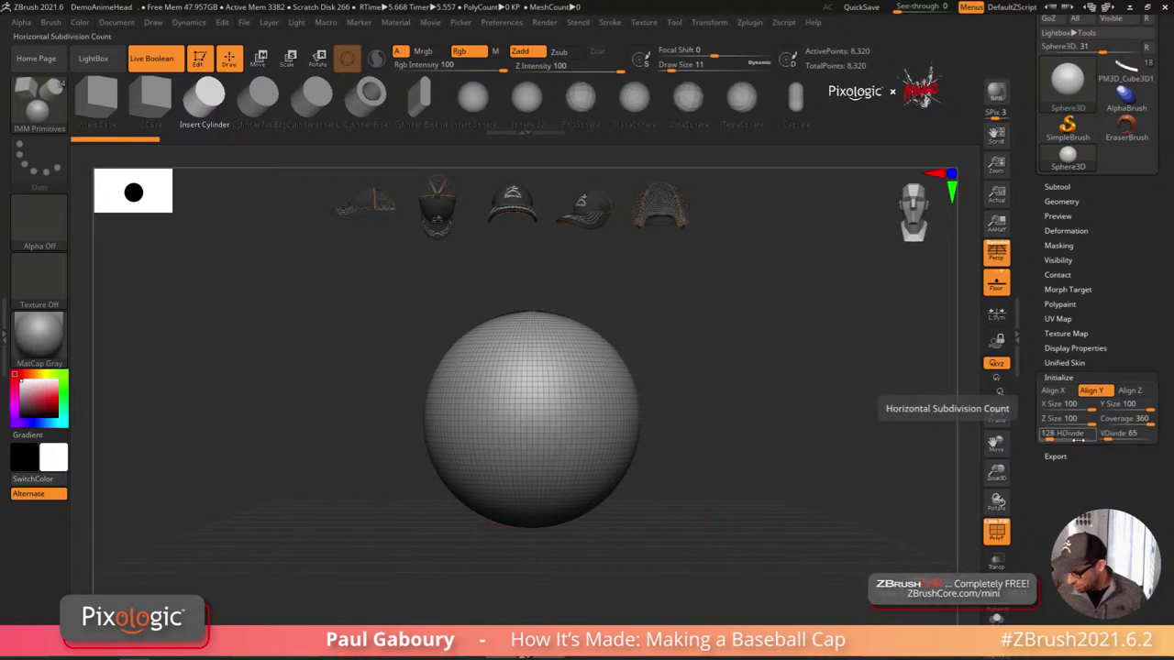
pyautogui.click(1048, 435)
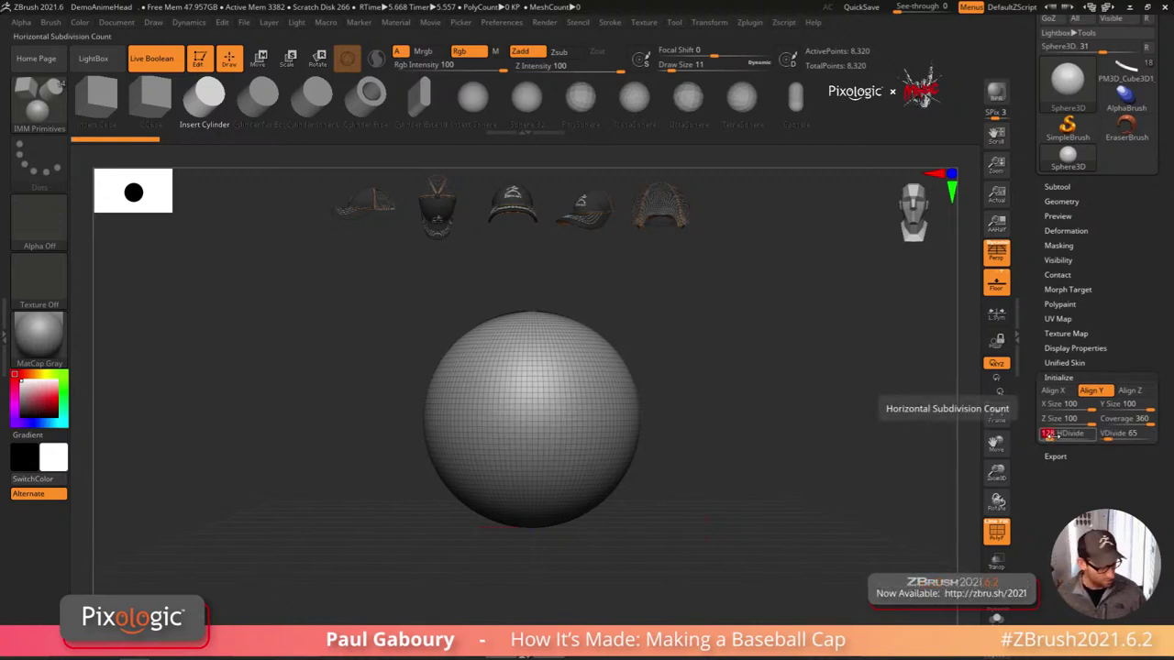
pyautogui.write('12')
pyautogui.press('Return')
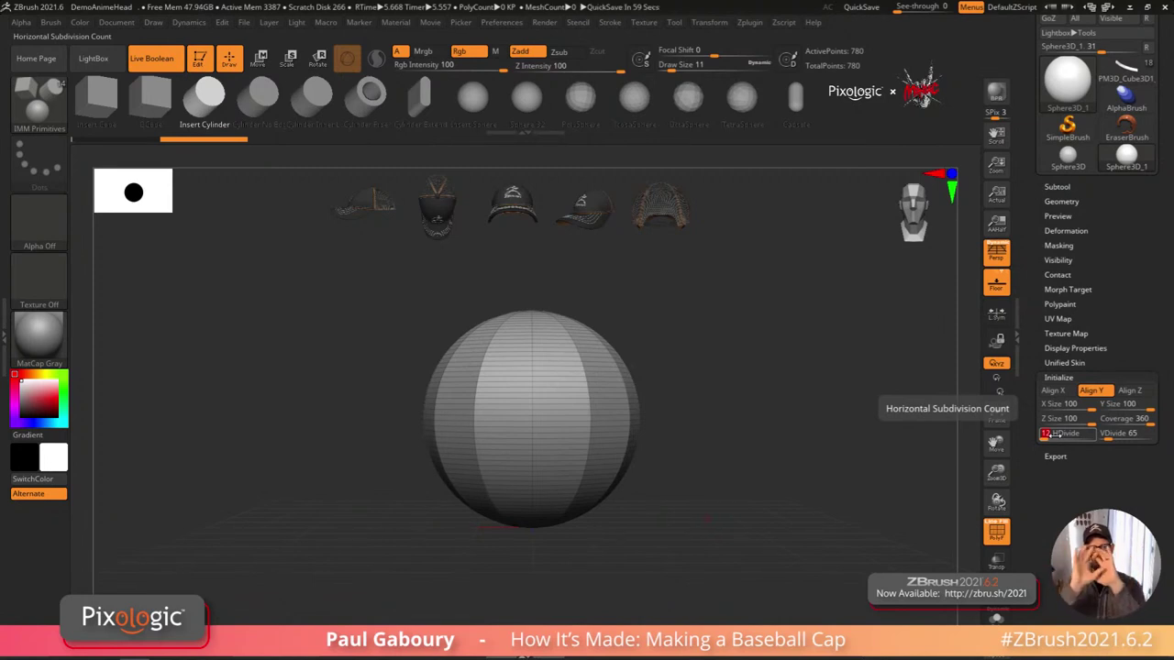
pyautogui.click(1107, 435)
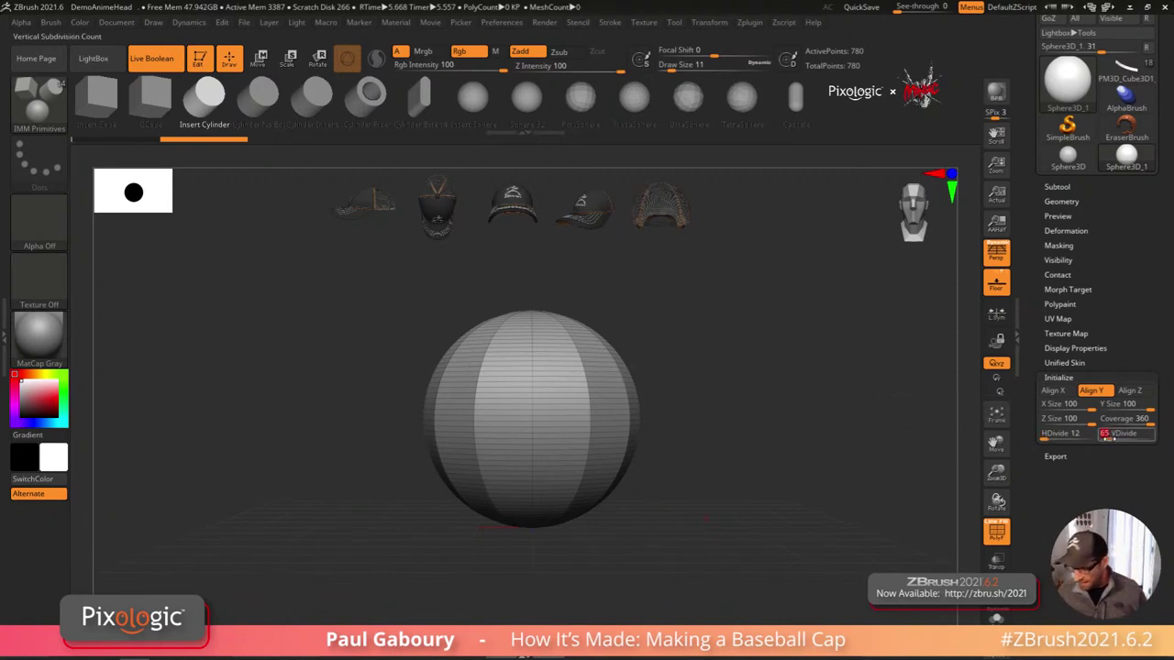
pyautogui.write('11')
pyautogui.press('Return')
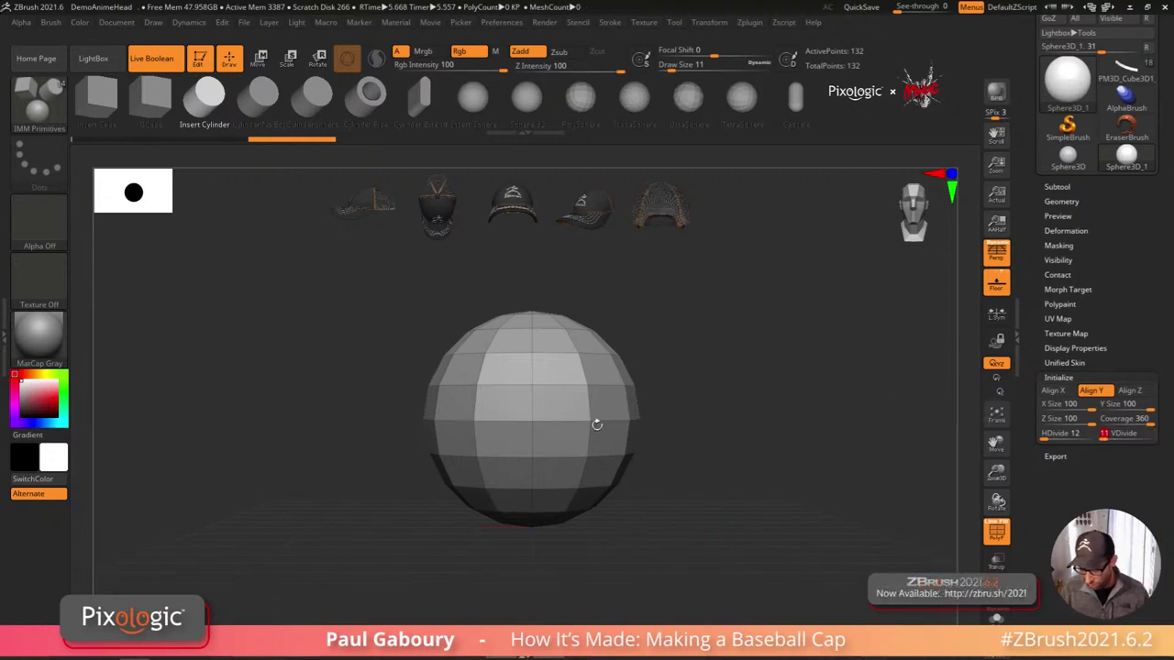
# Step: Turn off perspective and convert the low-resolution sphere to a PolyMesh3D
pyautogui.click(997, 260)
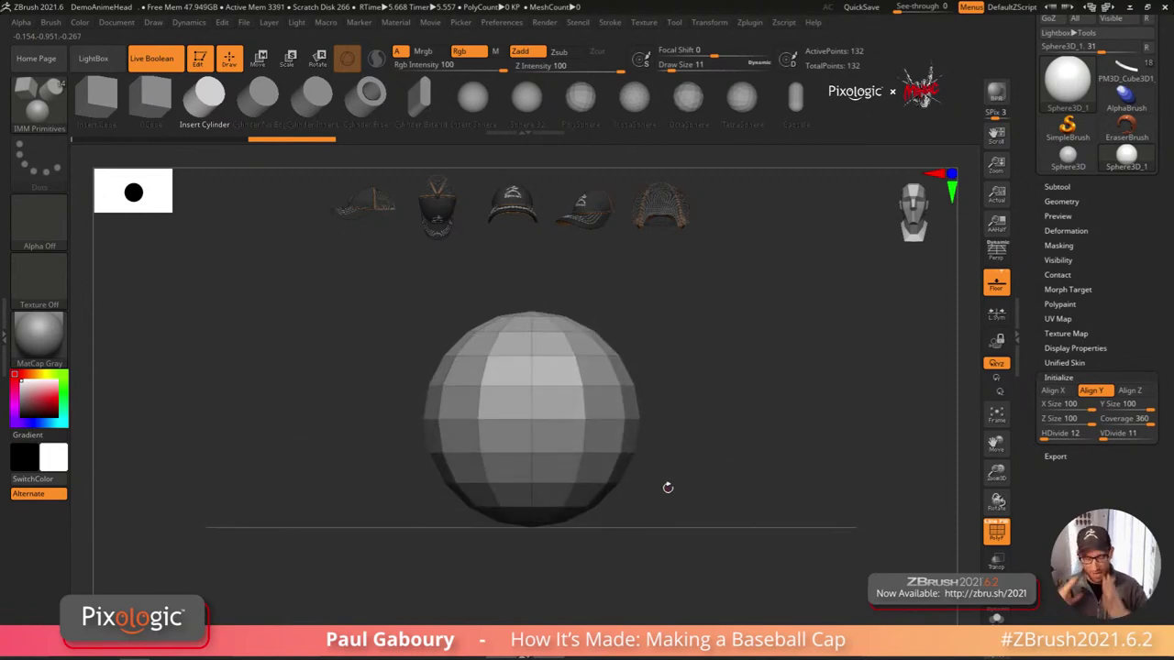
pyautogui.scroll(3, 1109, 91)
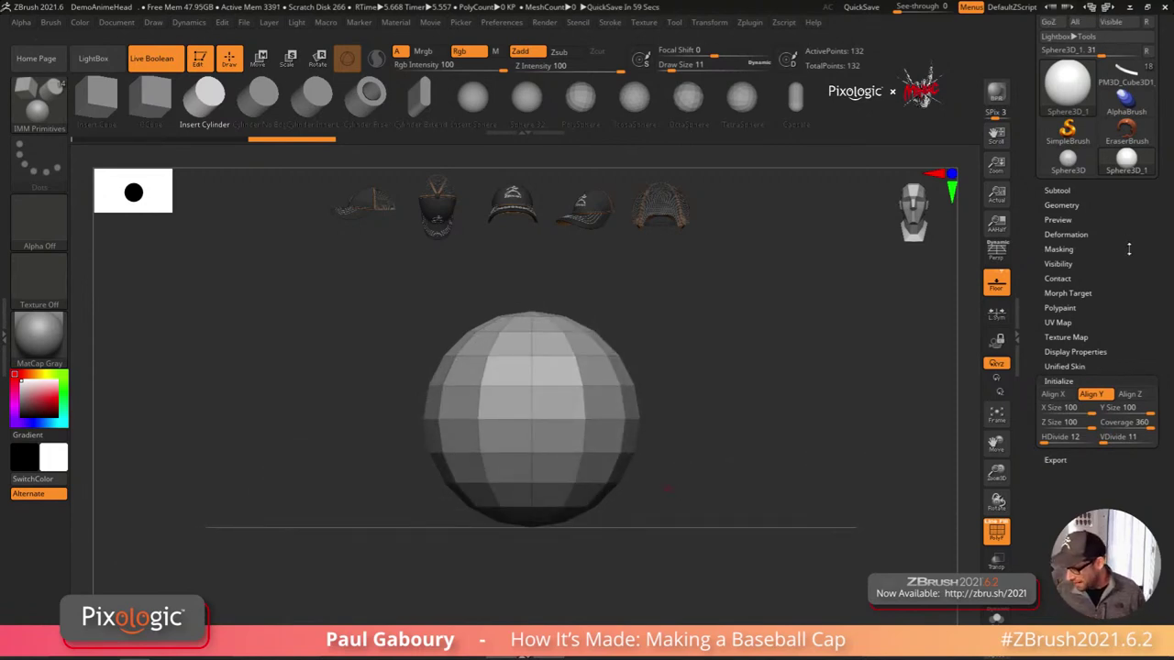
pyautogui.click(1109, 79)
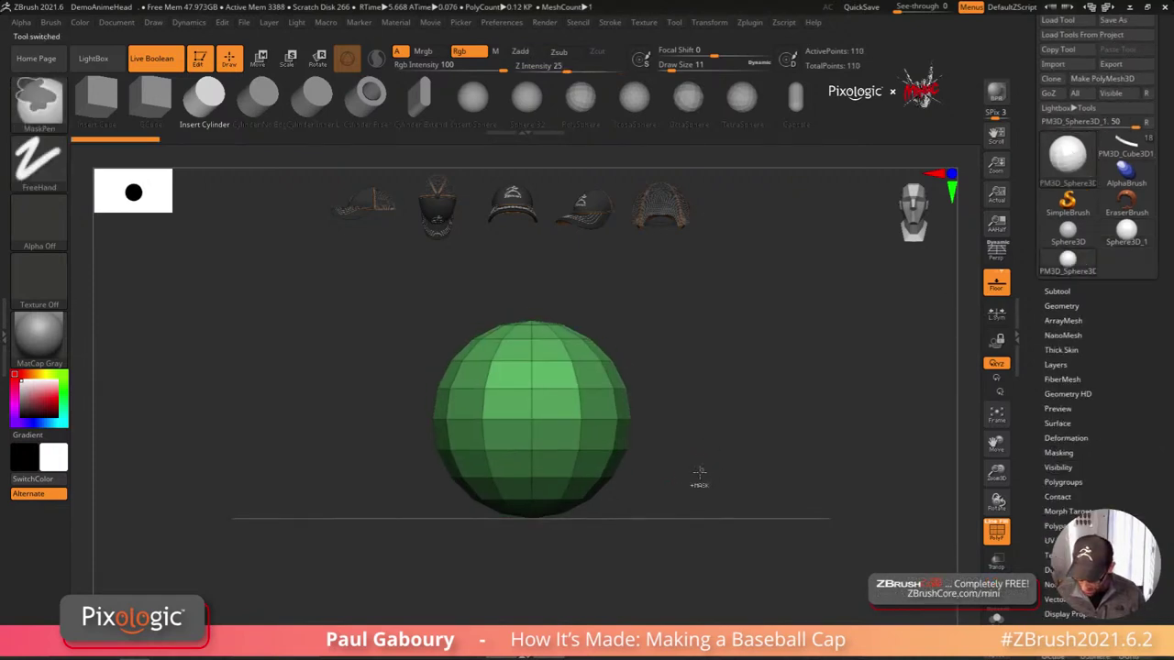
# Step: Hide the lower half of the sphere and delete the hidden geometry to leave a dome
pyautogui.keyDown('ctrl'); pyautogui.keyDown('shift'); pyautogui.moveTo(708, 539); pyautogui.dragTo(358, 432); pyautogui.keyUp('shift'); pyautogui.keyUp('ctrl')
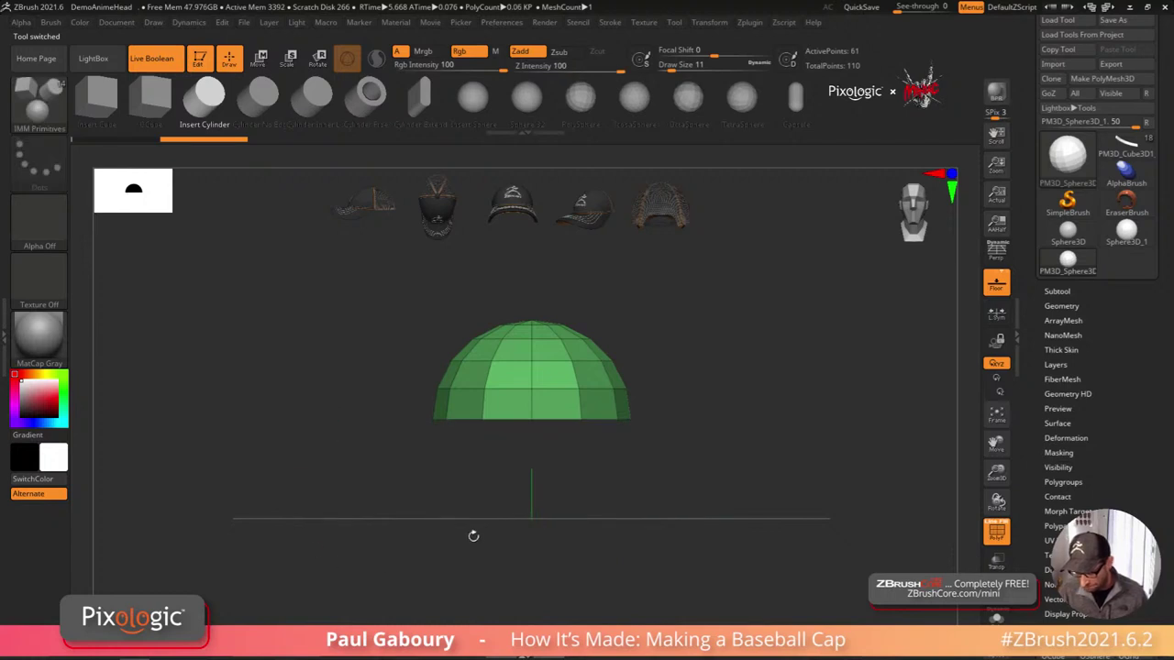
pyautogui.keyDown('alt'); pyautogui.moveTo(556, 410); pyautogui.dragTo(688, 477, button='right'); pyautogui.keyUp('alt')
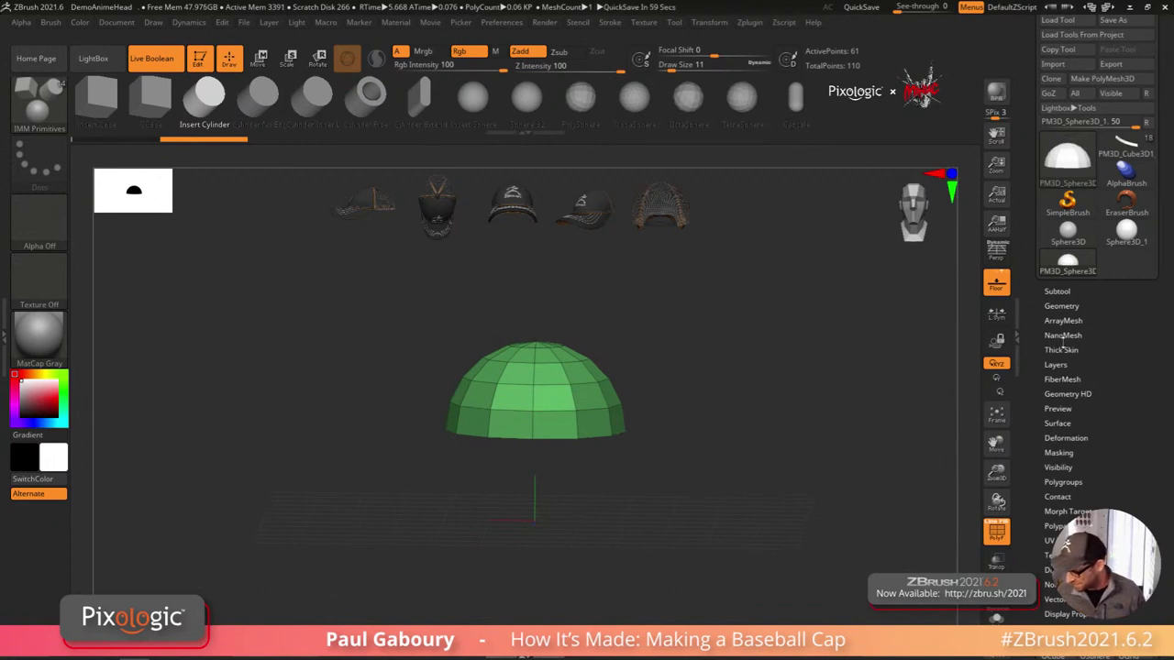
pyautogui.press('shift')
pyautogui.click(1062, 305)
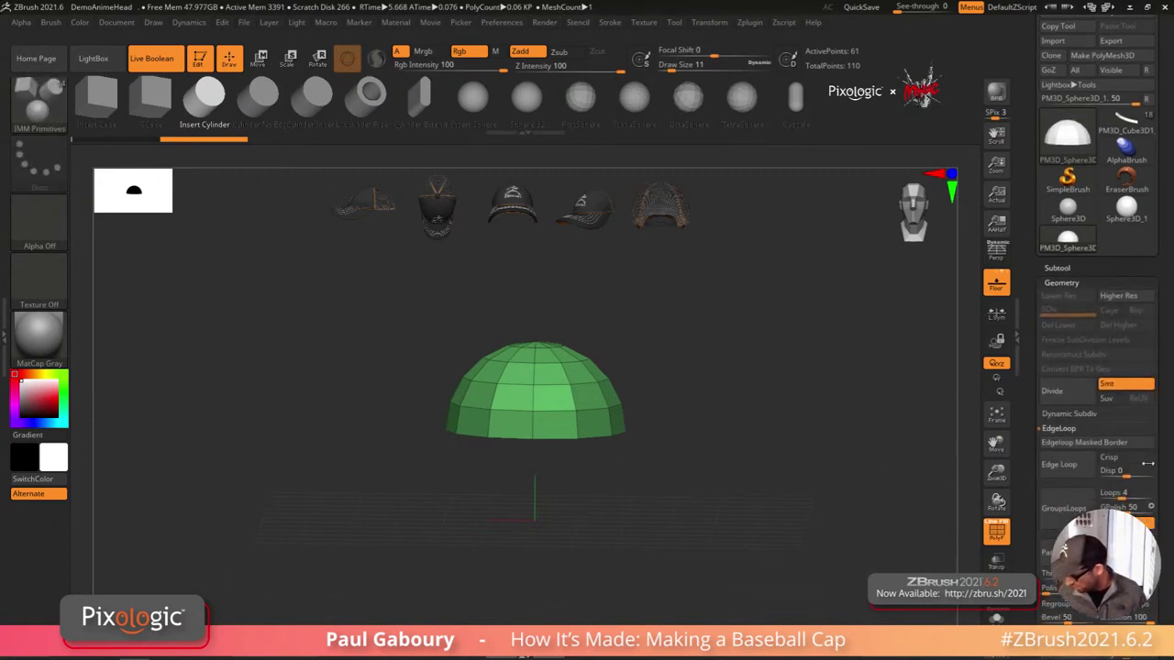
pyautogui.click(1055, 531)
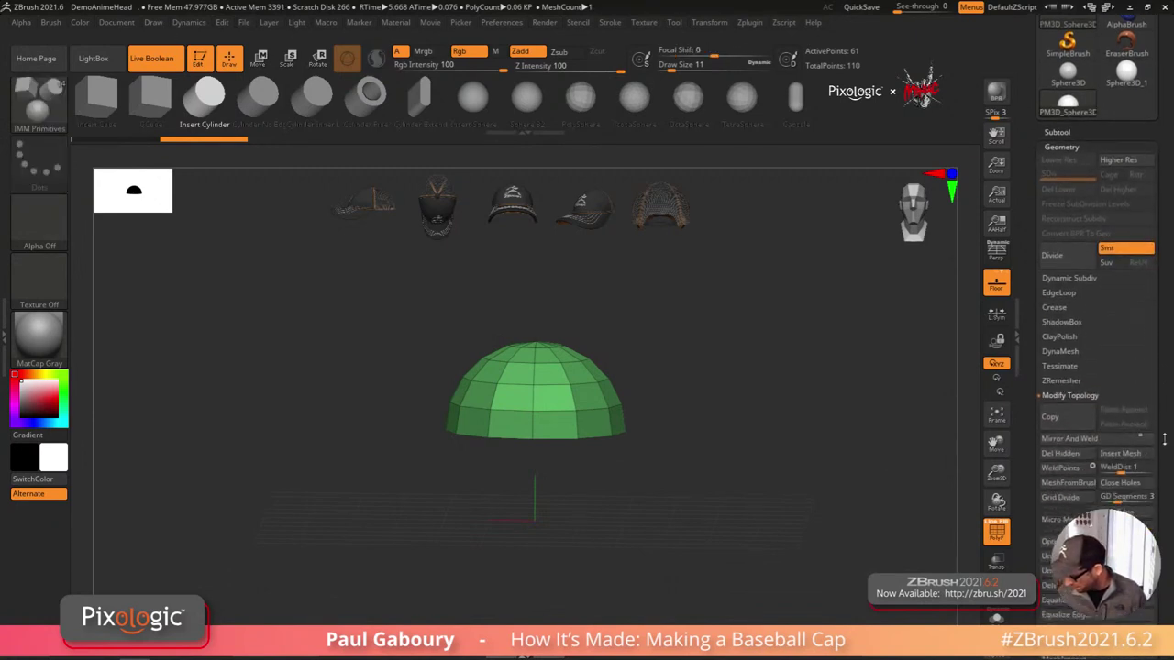
pyautogui.moveTo(1162, 490); pyautogui.dragTo(1161, 425)
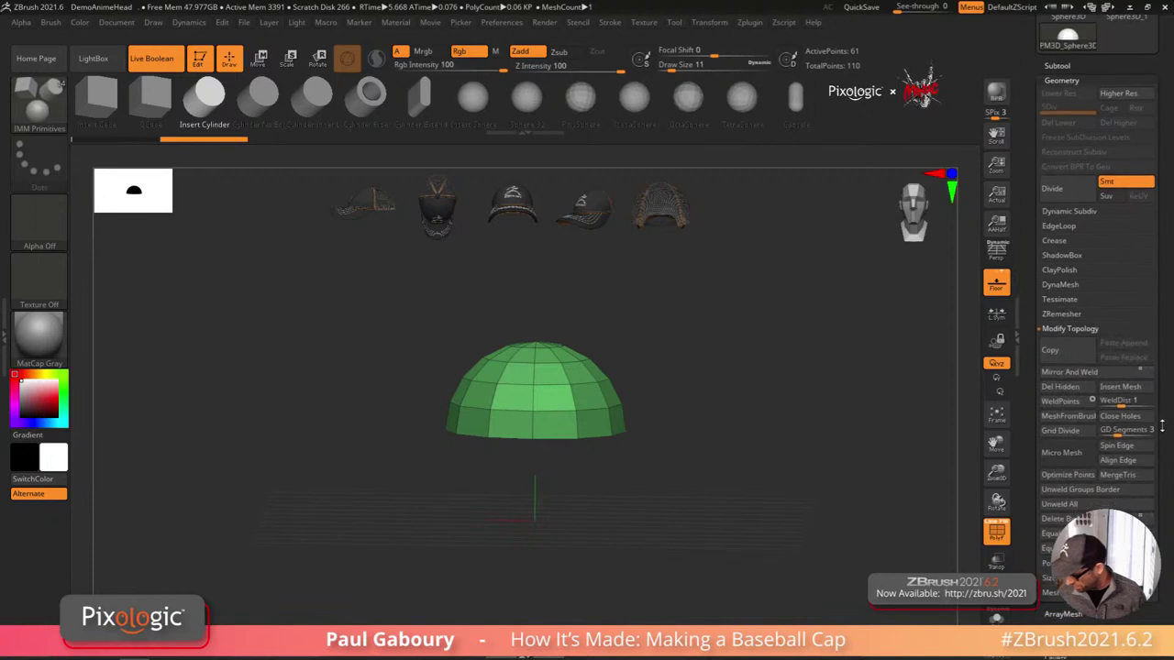
pyautogui.click(1061, 387)
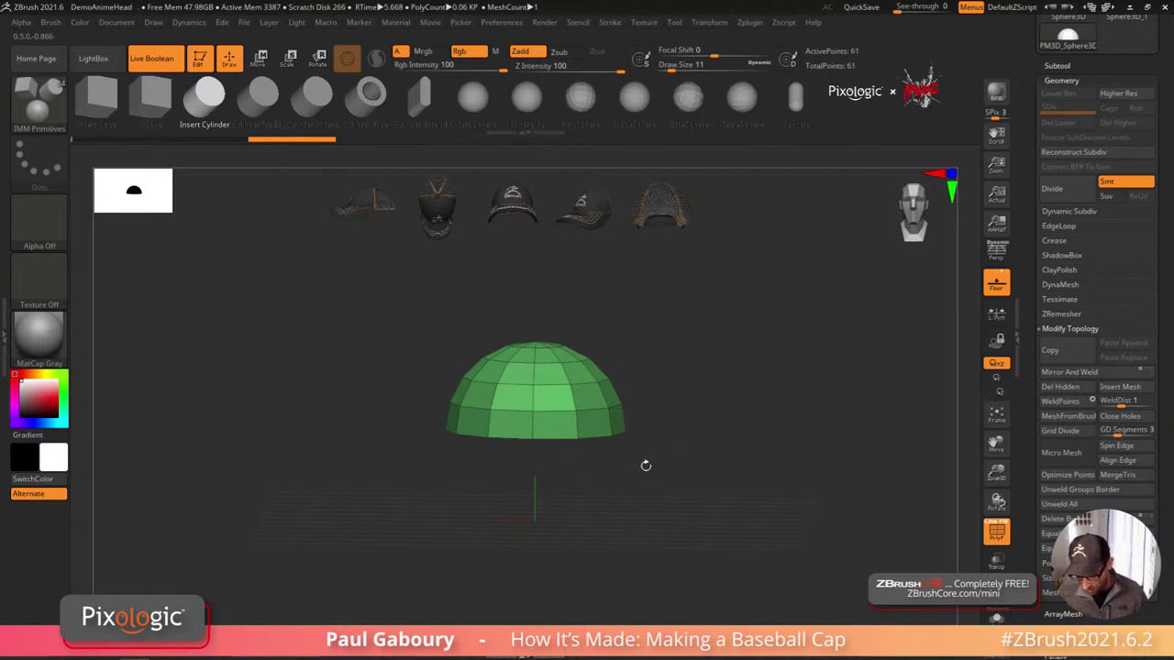
# Step: Viewed from directly above with the floor grid hidden, apply a Deformer cage to the dome
pyautogui.keyDown('shift'); pyautogui.moveTo(644, 464); pyautogui.dragTo(678, 485); pyautogui.keyUp('shift')
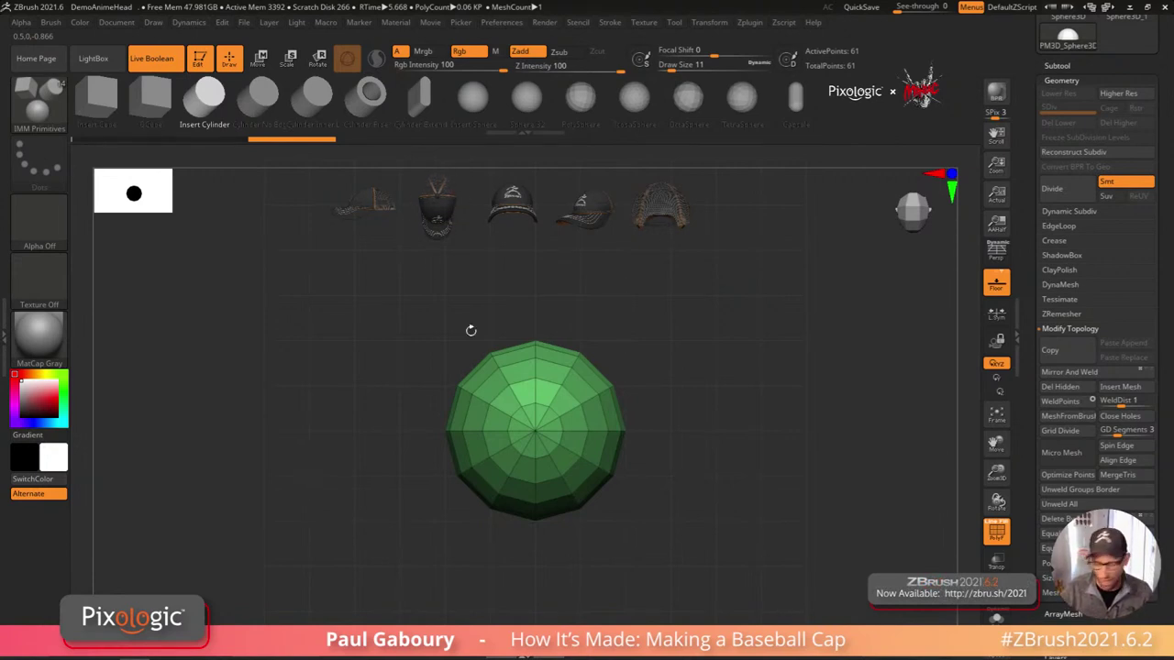
pyautogui.hotkey('shift', 'p')
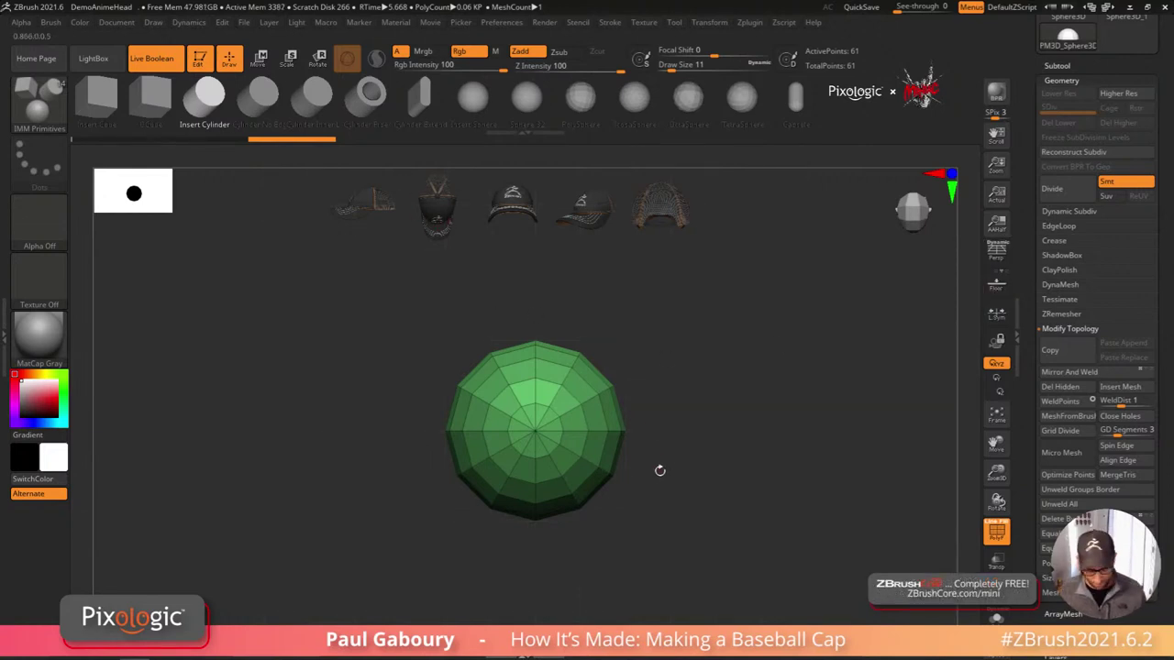
pyautogui.press('w')
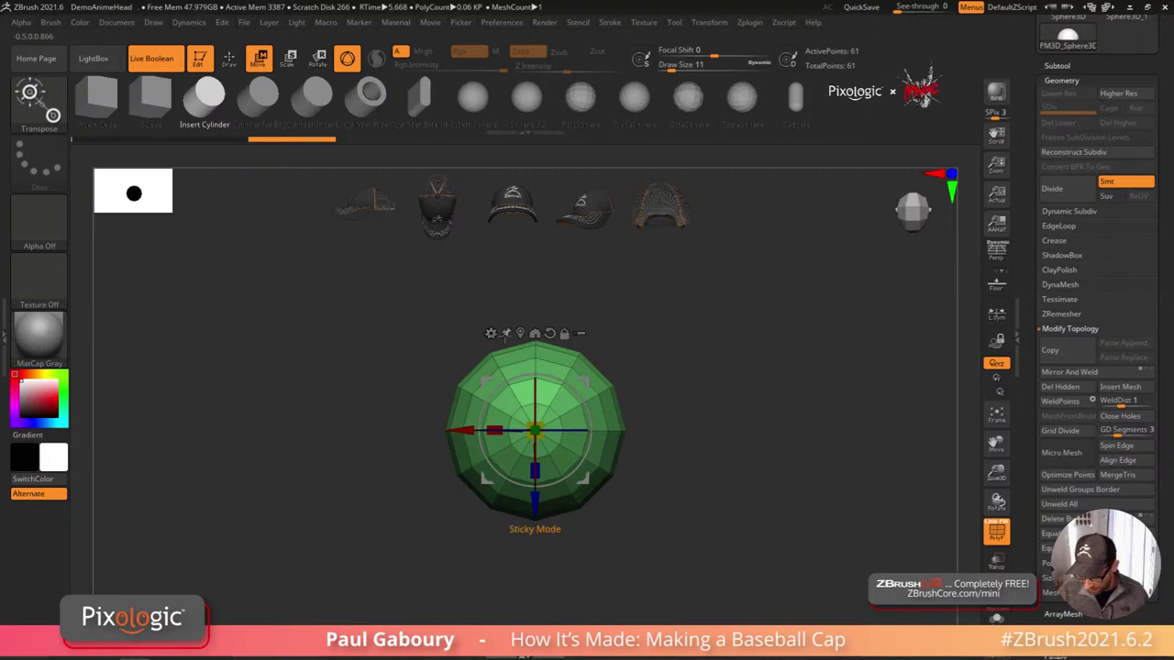
pyautogui.click(491, 334)
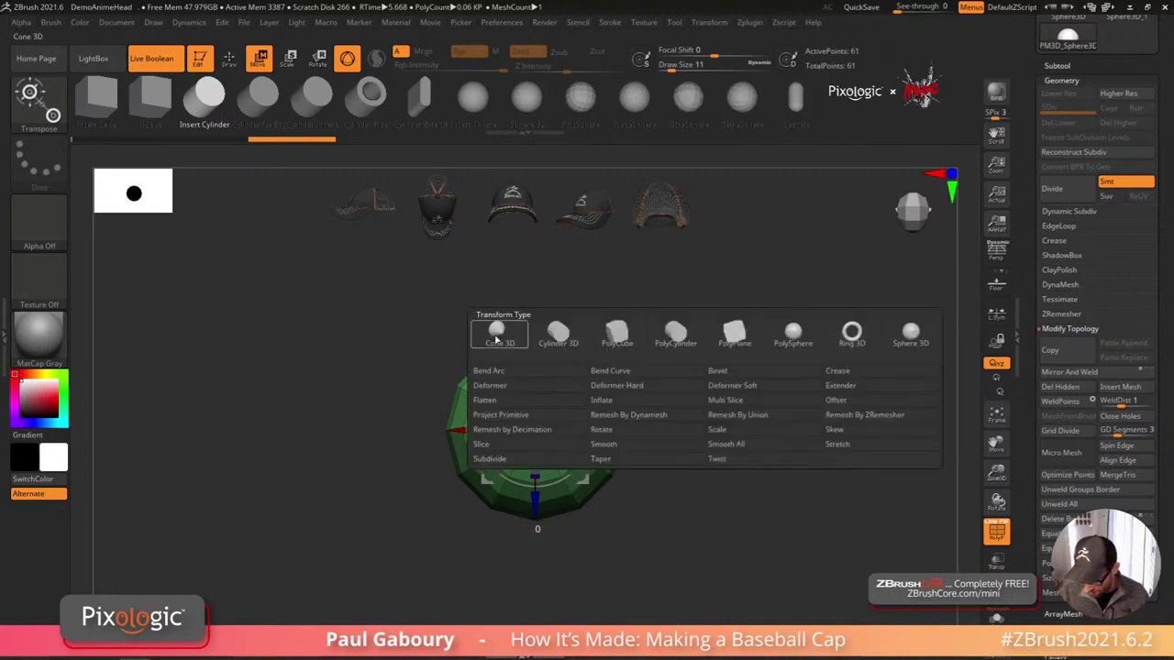
pyautogui.click(518, 387)
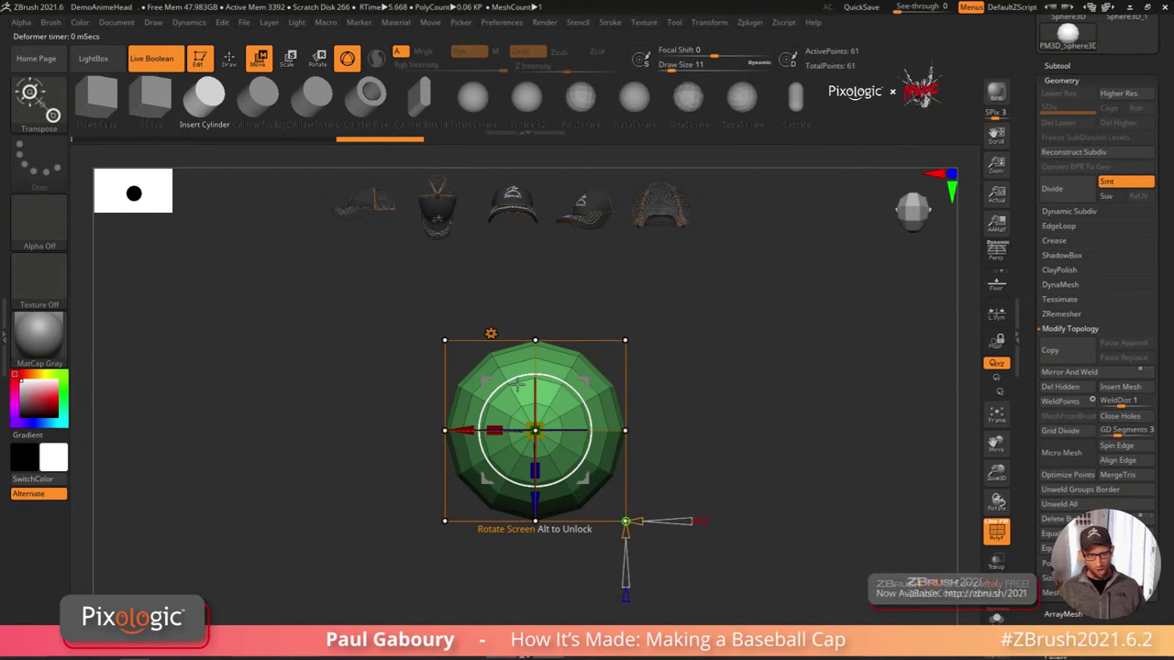
# Step: Turn on the deformer's Z symmetry and lengthen the dome front to back by moving the front control points outward along Z
pyautogui.moveTo(726, 452)
pyautogui.keyDown('alt'); pyautogui.mouseDown(button='right')
pyautogui.moveTo(691, 461)
pyautogui.moveTo(705, 449)
pyautogui.mouseUp(button='right'); pyautogui.keyUp('alt')
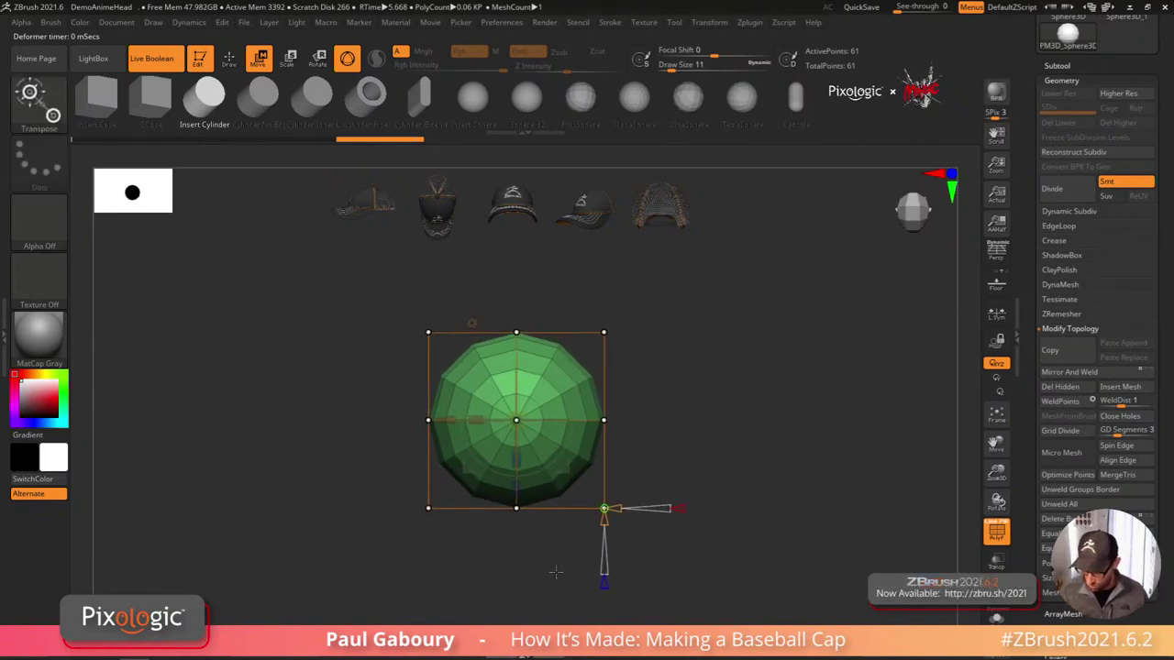
pyautogui.keyDown('alt'); pyautogui.moveTo(688, 552); pyautogui.dragTo(674, 481, button='right'); pyautogui.keyUp('alt')
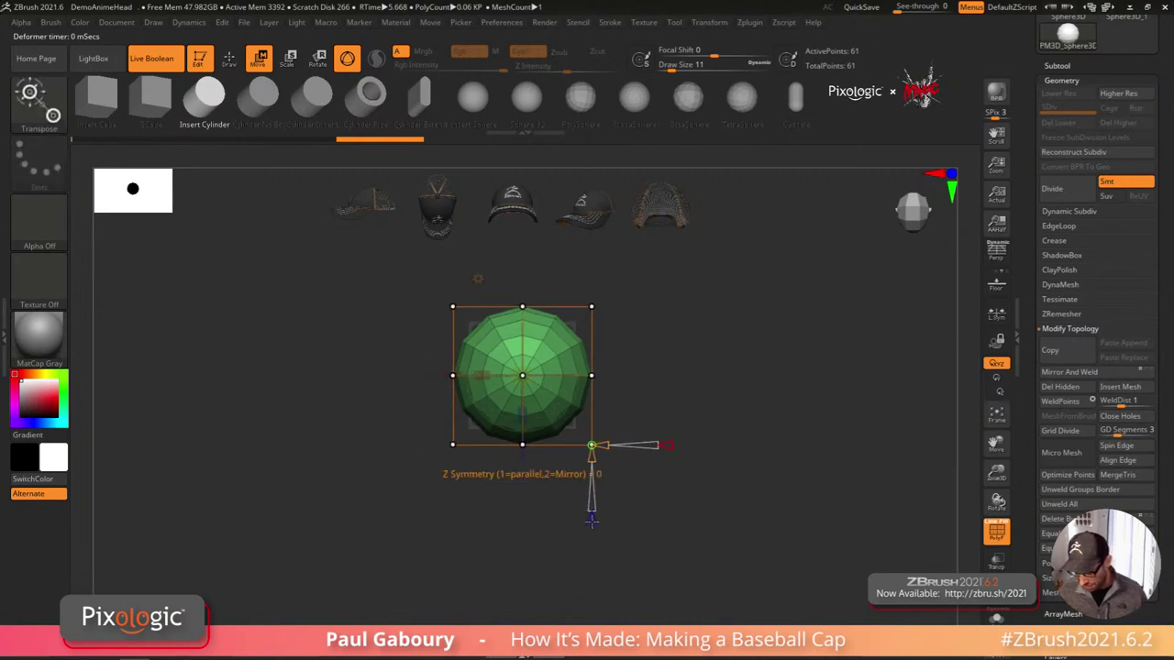
pyautogui.moveTo(589, 522); pyautogui.dragTo(592, 556)
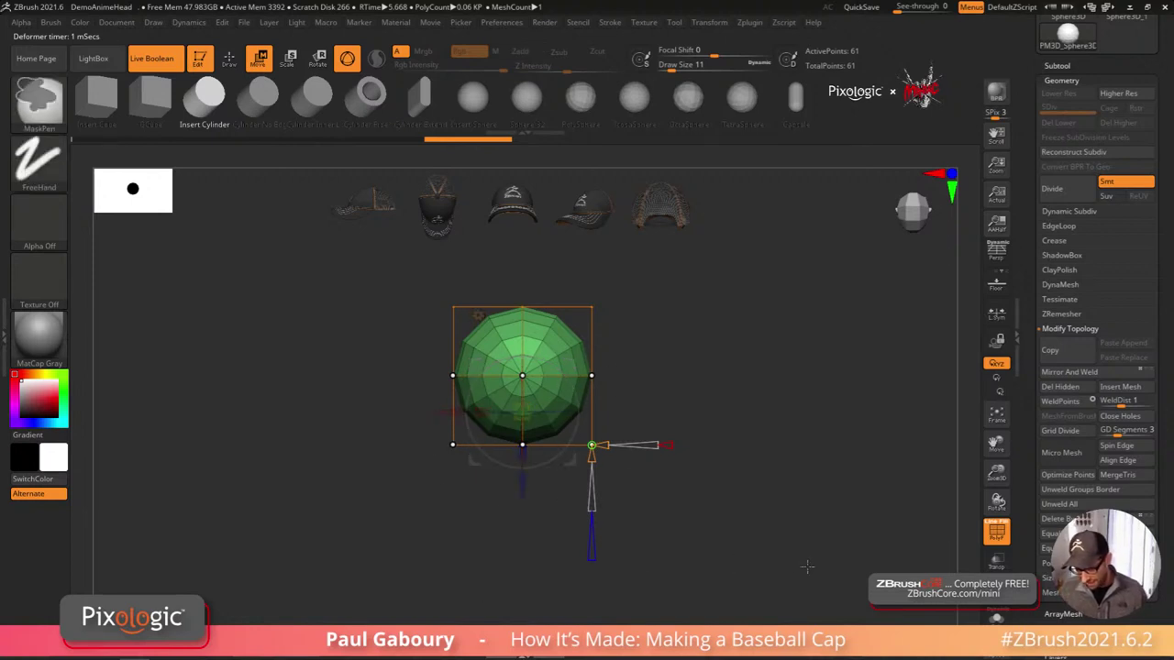
pyautogui.moveTo(796, 575)
pyautogui.keyDown('ctrl'); pyautogui.mouseDown()
pyautogui.moveTo(286, 440)
pyautogui.moveTo(272, 418)
pyautogui.mouseUp(); pyautogui.keyUp('ctrl')
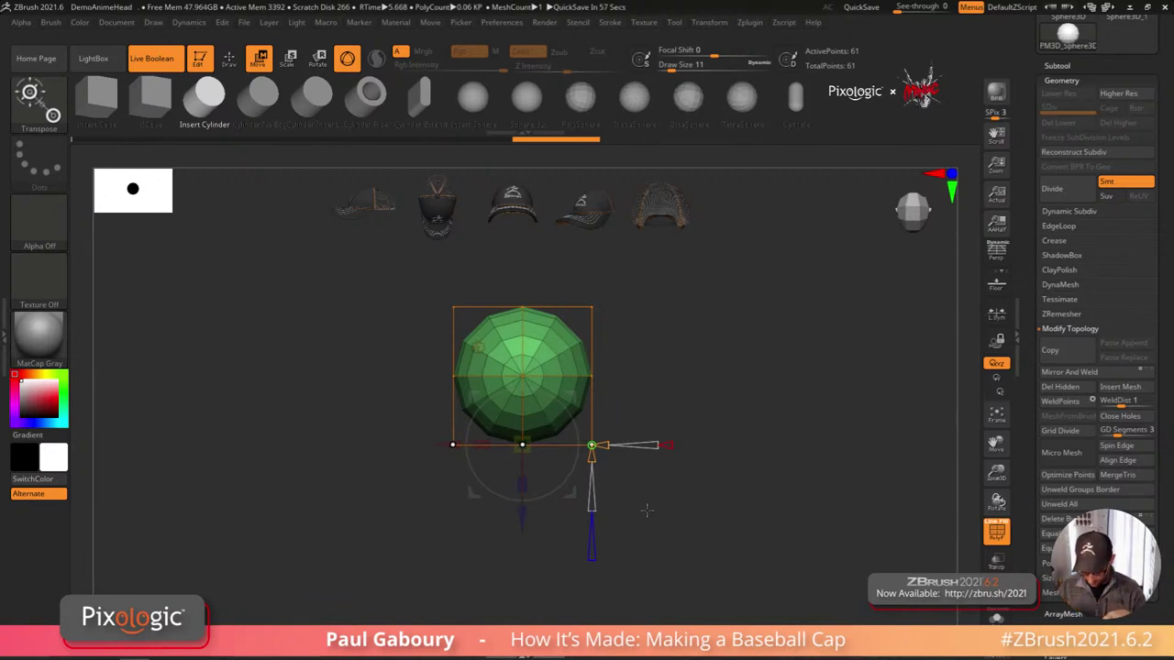
pyautogui.moveTo(704, 517); pyautogui.dragTo(729, 499)
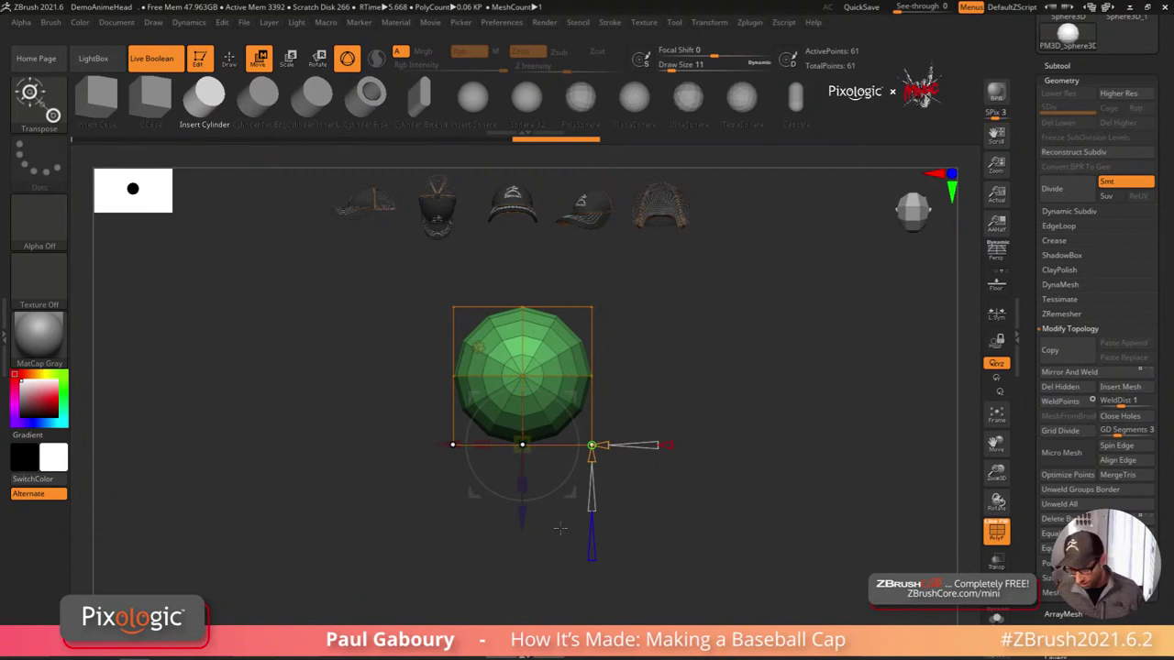
pyautogui.moveTo(522, 521); pyautogui.dragTo(522, 547)
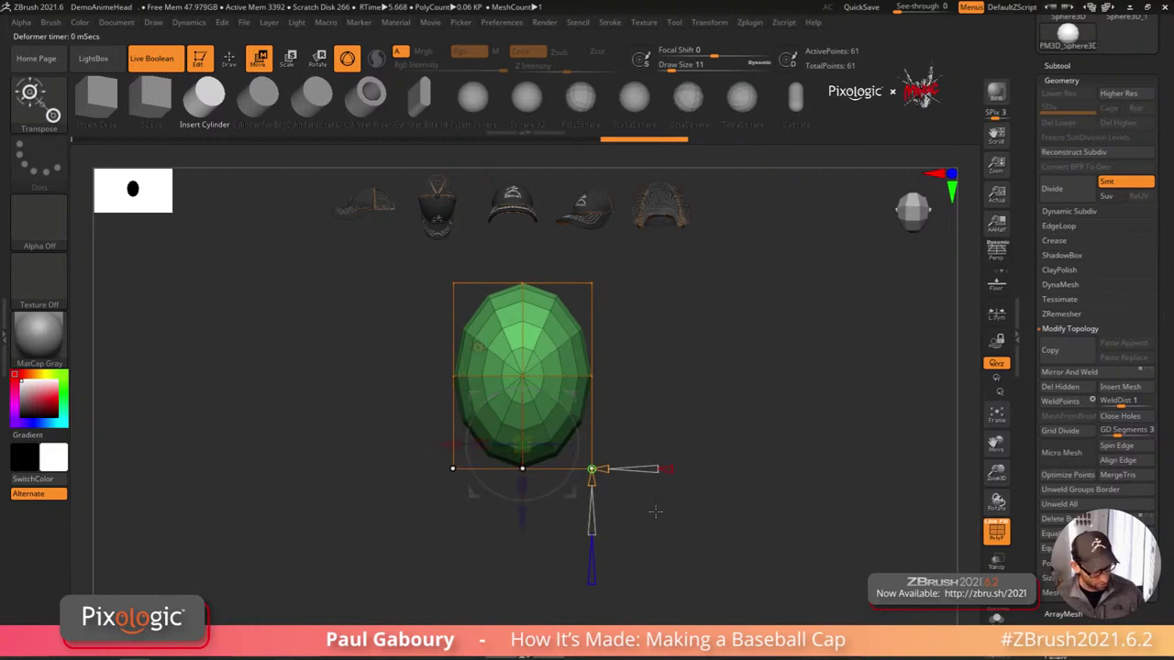
# Step: In a side view, isolate the deformer's upper control points and raise them along Y to make the dome taller
pyautogui.press('q')
pyautogui.moveTo(655, 511)
pyautogui.mouseDown()
pyautogui.moveTo(650, 487)
pyautogui.moveTo(682, 435)
pyautogui.moveTo(694, 451)
pyautogui.moveTo(631, 493)
pyautogui.moveTo(673, 459)
pyautogui.mouseUp()
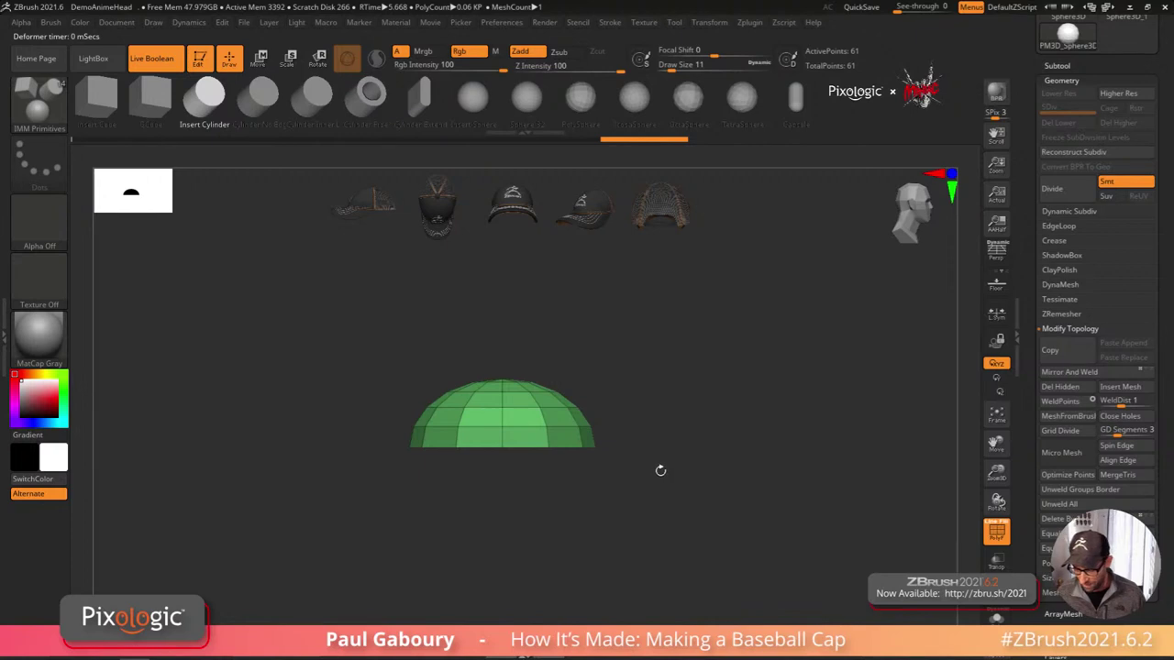
pyautogui.press('w')
pyautogui.keyDown('ctrl'); pyautogui.moveTo(655, 476); pyautogui.dragTo(616, 477, button='right'); pyautogui.keyUp('ctrl')
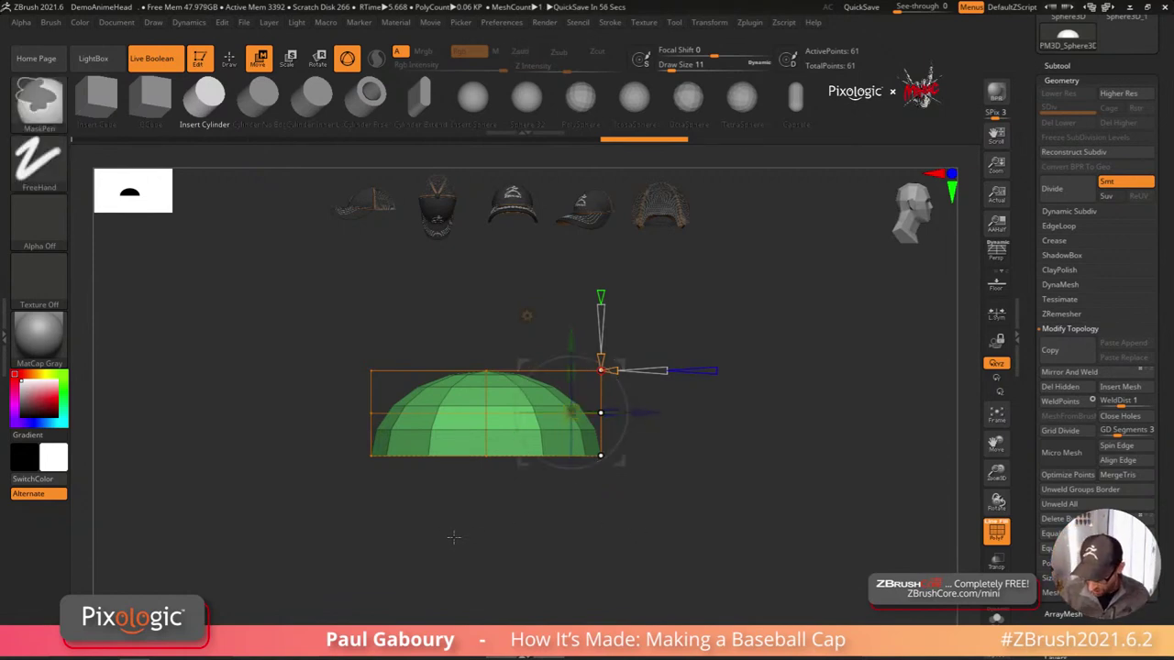
pyautogui.keyDown('ctrl'); pyautogui.moveTo(452, 537); pyautogui.dragTo(463, 550); pyautogui.keyUp('ctrl')
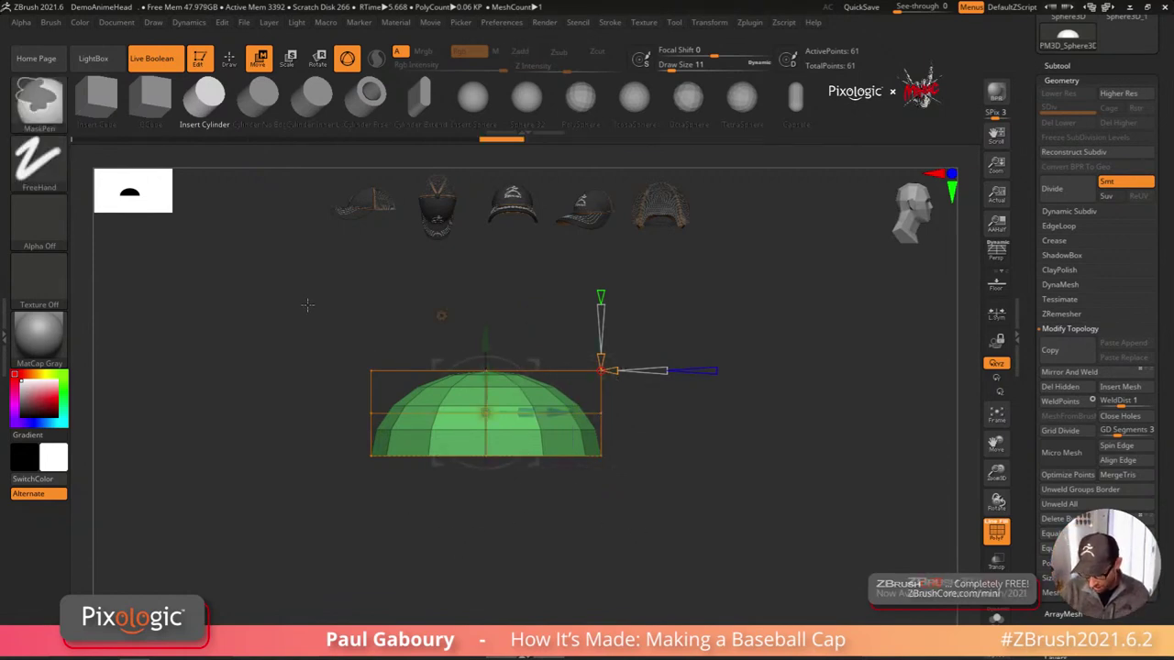
pyautogui.keyDown('ctrl'); pyautogui.moveTo(306, 305); pyautogui.dragTo(694, 392); pyautogui.keyUp('ctrl')
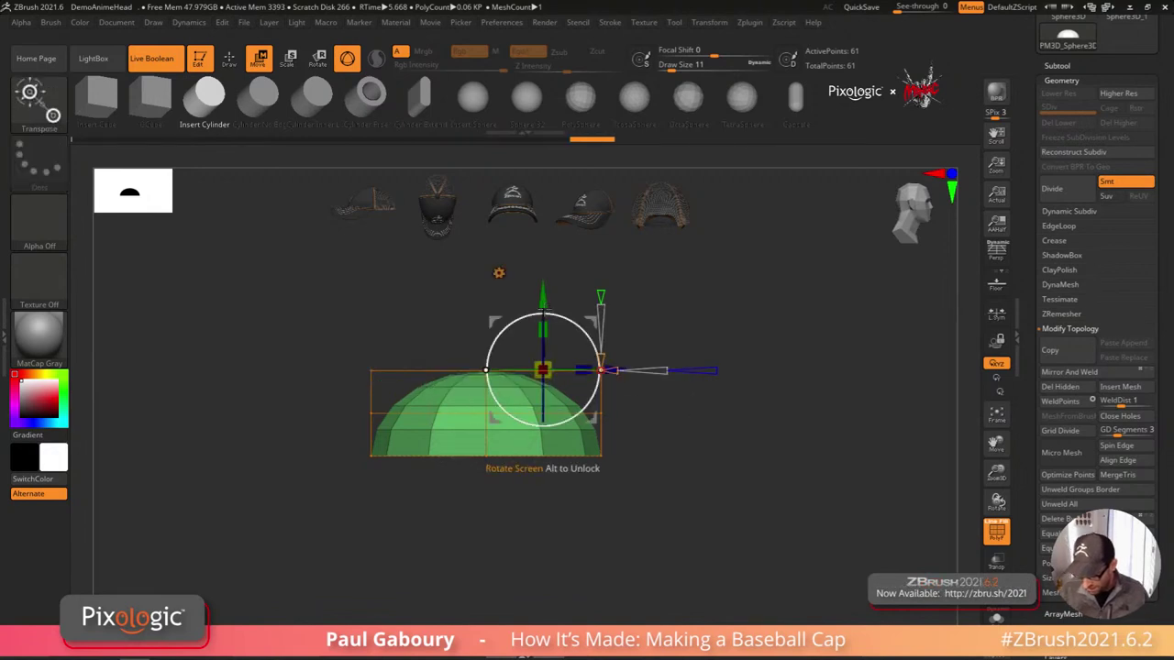
pyautogui.moveTo(543, 299); pyautogui.dragTo(543, 281)
# Step: Try to widen the dome from the top view by moving the deformer's side control points outward along X
pyautogui.press('q')
pyautogui.moveTo(656, 498)
pyautogui.mouseDown()
pyautogui.moveTo(613, 514)
pyautogui.moveTo(602, 574)
pyautogui.moveTo(620, 512)
pyautogui.moveTo(618, 522)
pyautogui.mouseUp()
pyautogui.press('w')
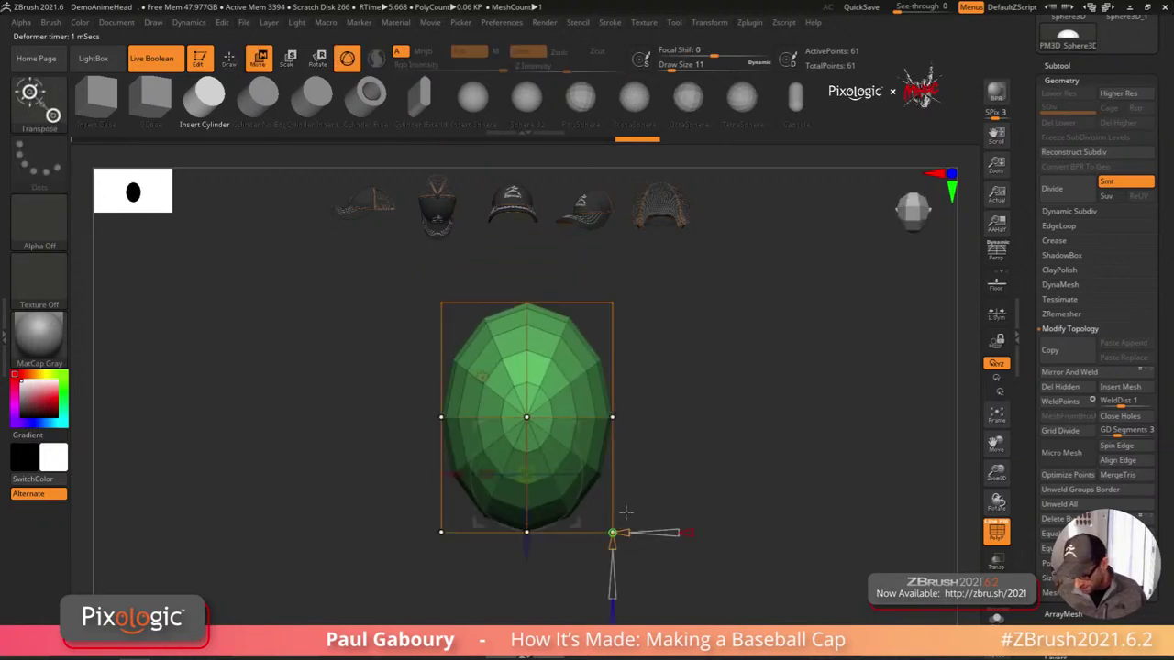
pyautogui.hotkey('ctrl', 'shift', 'z')
pyautogui.hotkey('ctrl', 'shift', 'z')
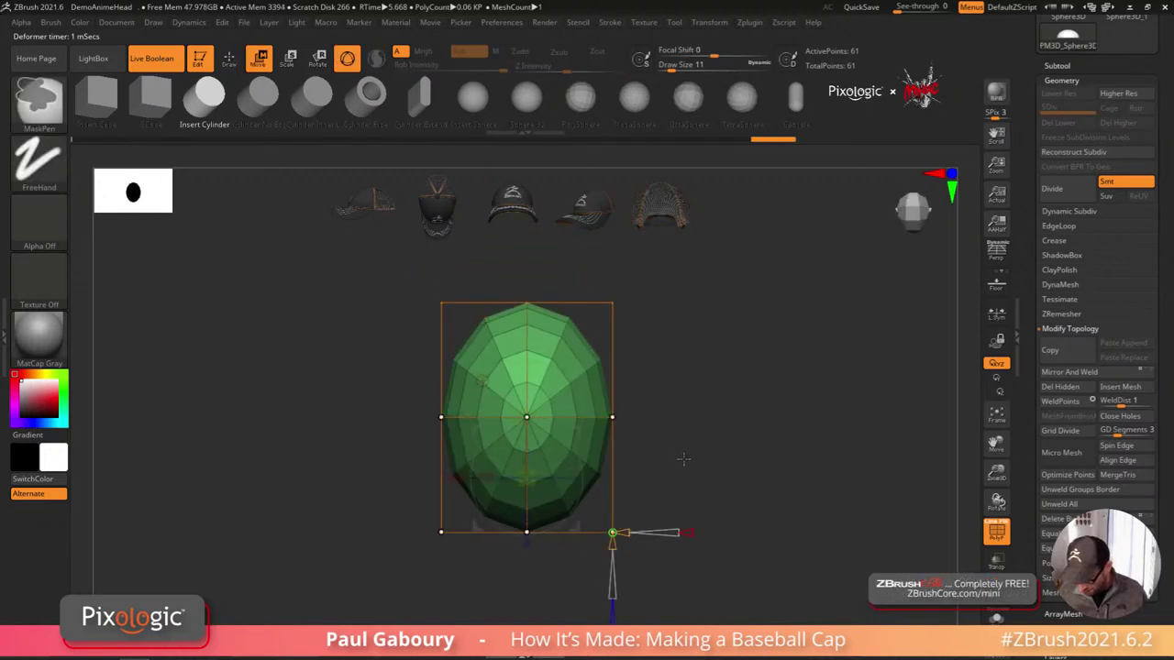
pyautogui.keyDown('ctrl'); pyautogui.moveTo(684, 463); pyautogui.dragTo(599, 390); pyautogui.keyUp('ctrl')
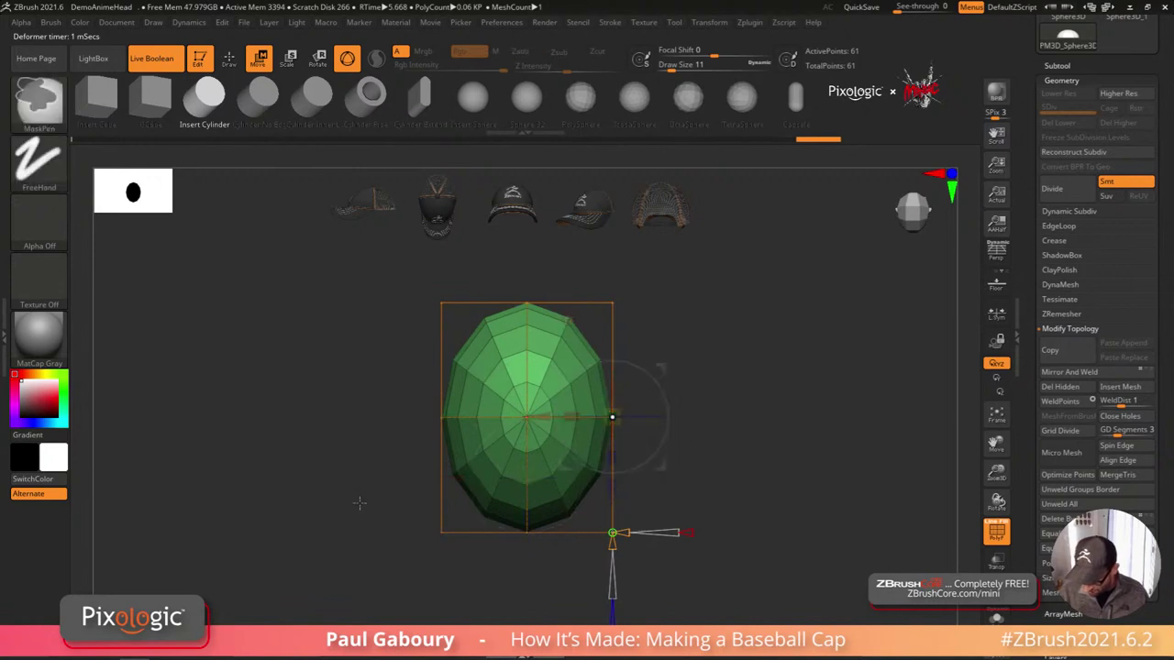
pyautogui.keyDown('ctrl'); pyautogui.moveTo(358, 504); pyautogui.dragTo(455, 398); pyautogui.keyUp('ctrl')
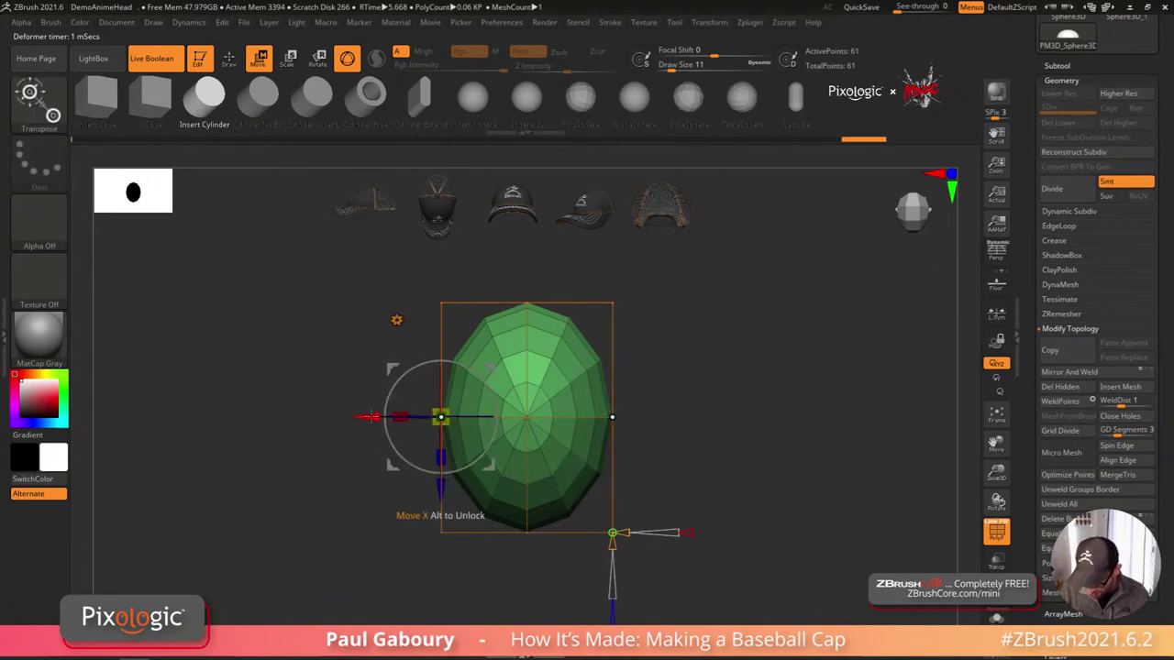
pyautogui.rightClick(730, 575)
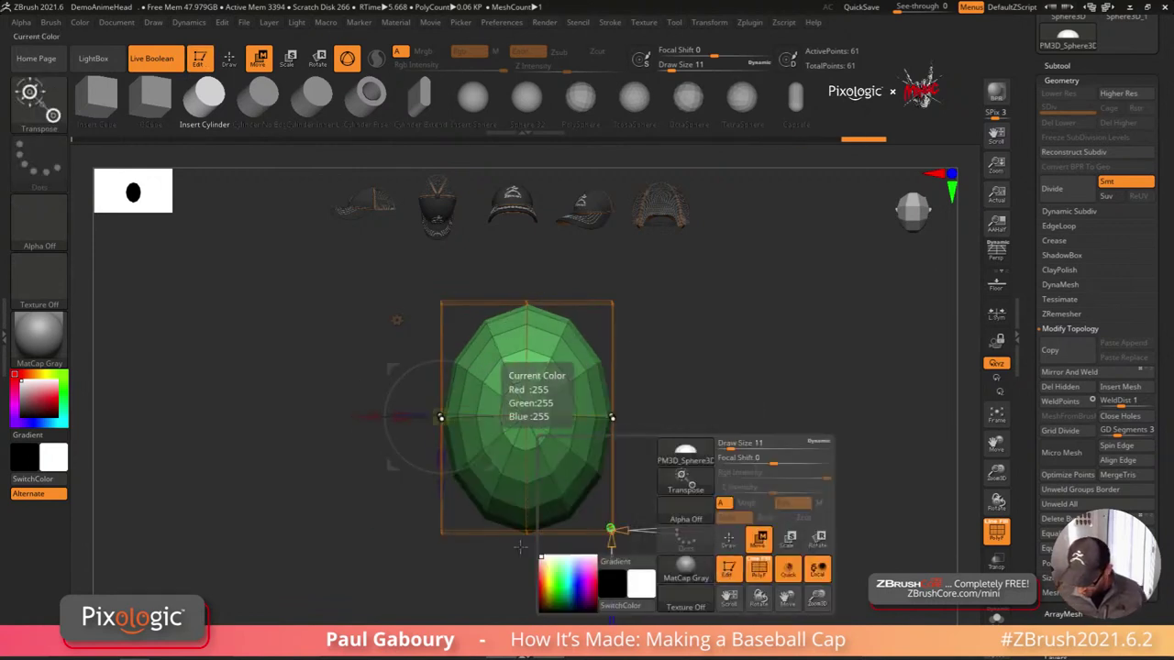
pyautogui.press('ctrl')
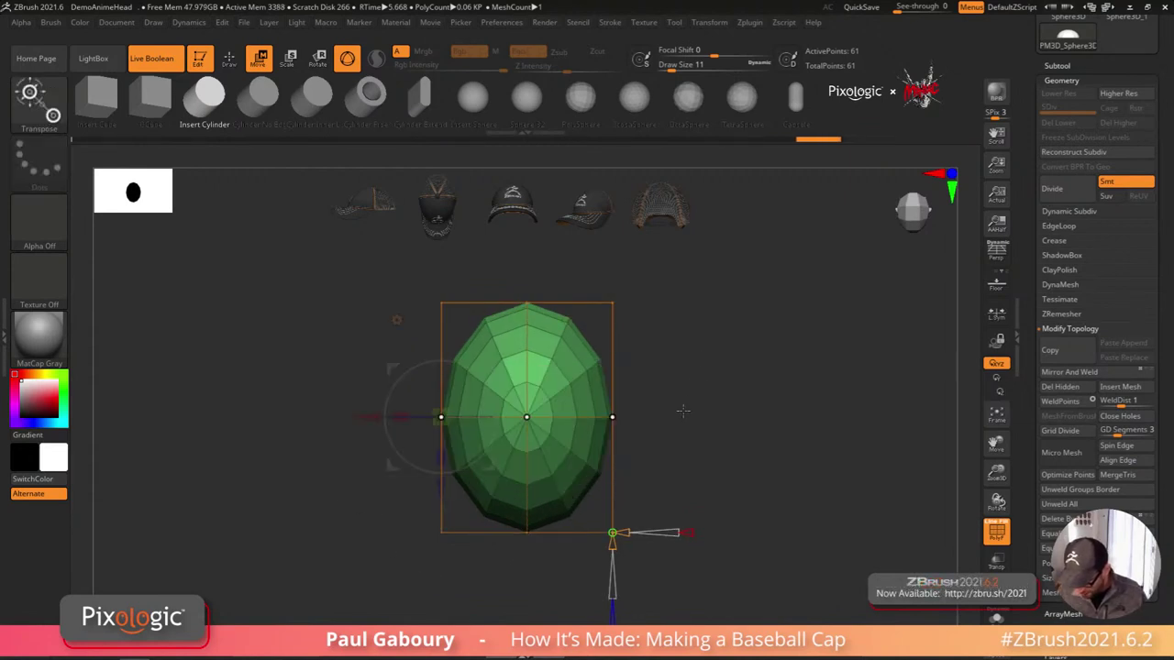
pyautogui.press('ctrl')
pyautogui.press('ctrl')
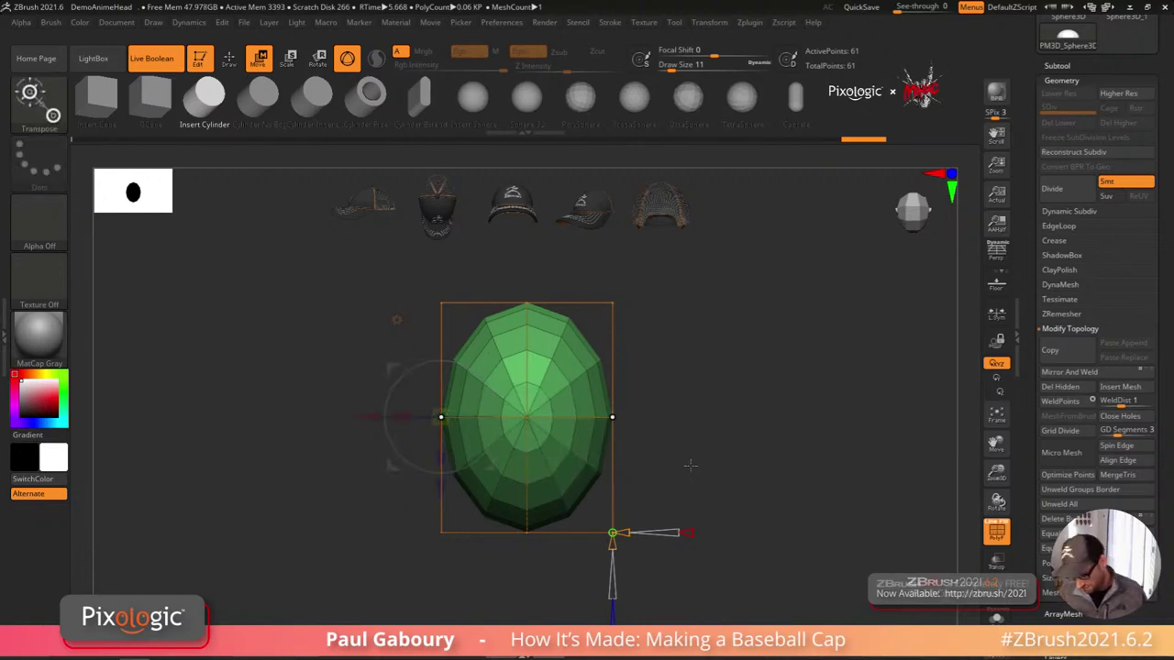
pyautogui.moveTo(366, 419); pyautogui.dragTo(359, 421)
pyautogui.keyDown('ctrl'); pyautogui.moveTo(796, 500); pyautogui.dragTo(731, 494, button='right'); pyautogui.keyUp('ctrl')
pyautogui.hotkey('ctrl', 'z')
pyautogui.press('q')
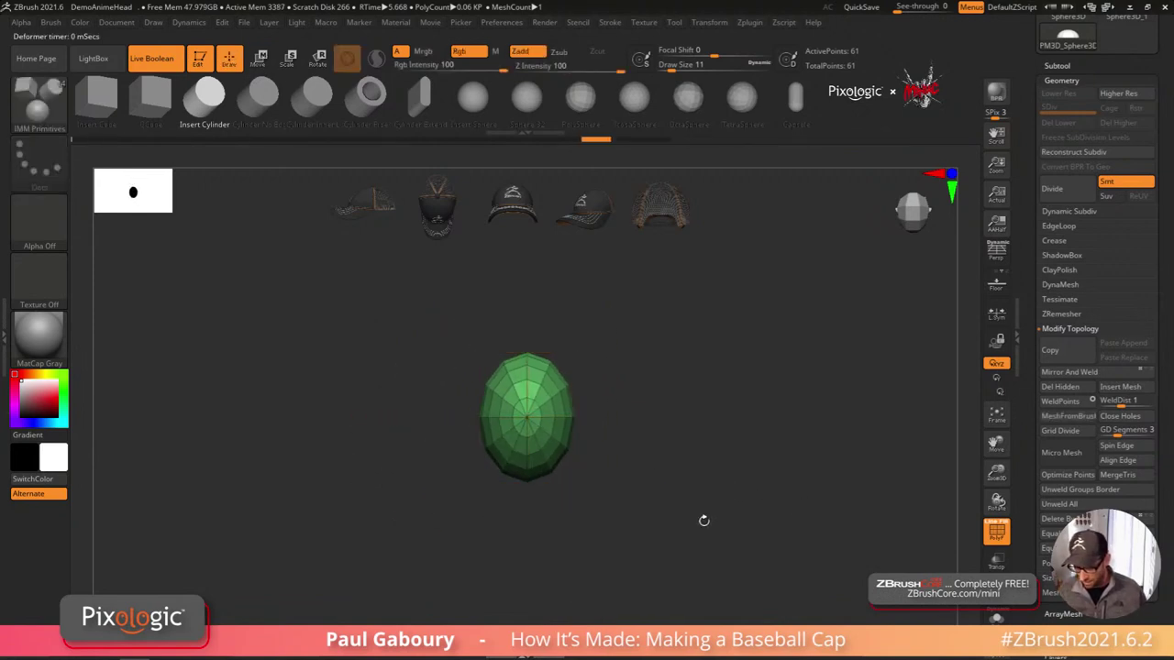
# Step: Inspect the dome's proportions from the front, three-quarter and top views
pyautogui.moveTo(702, 519)
pyautogui.mouseDown()
pyautogui.moveTo(682, 451)
pyautogui.moveTo(655, 471)
pyautogui.moveTo(618, 474)
pyautogui.moveTo(650, 472)
pyautogui.moveTo(657, 453)
pyautogui.mouseUp()
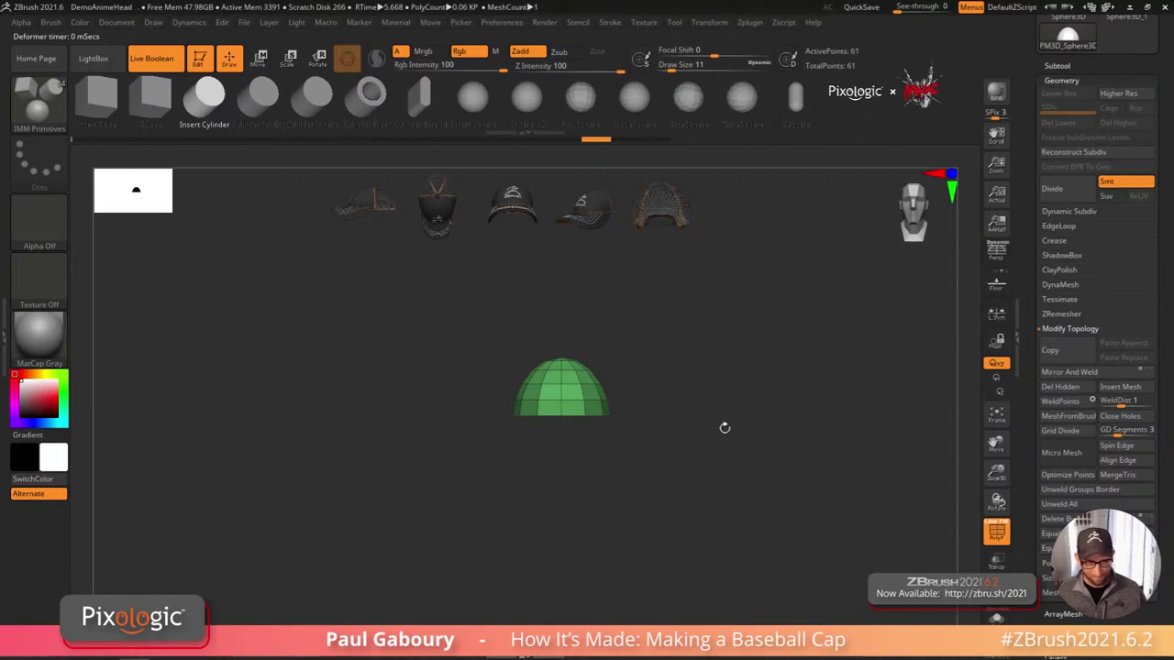
pyautogui.moveTo(723, 428); pyautogui.dragTo(714, 463)
pyautogui.click(925, 206)
pyautogui.click(923, 207)
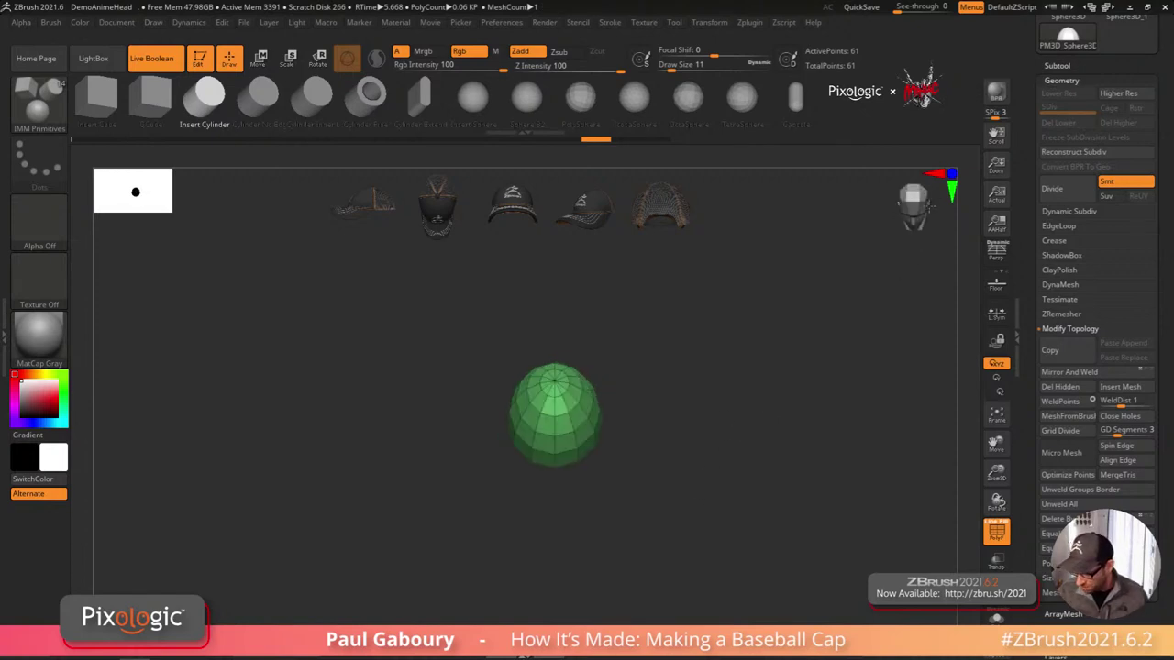
pyautogui.click(920, 210)
pyautogui.click(918, 215)
pyautogui.click(928, 200)
pyautogui.click(928, 200)
pyautogui.click(930, 200)
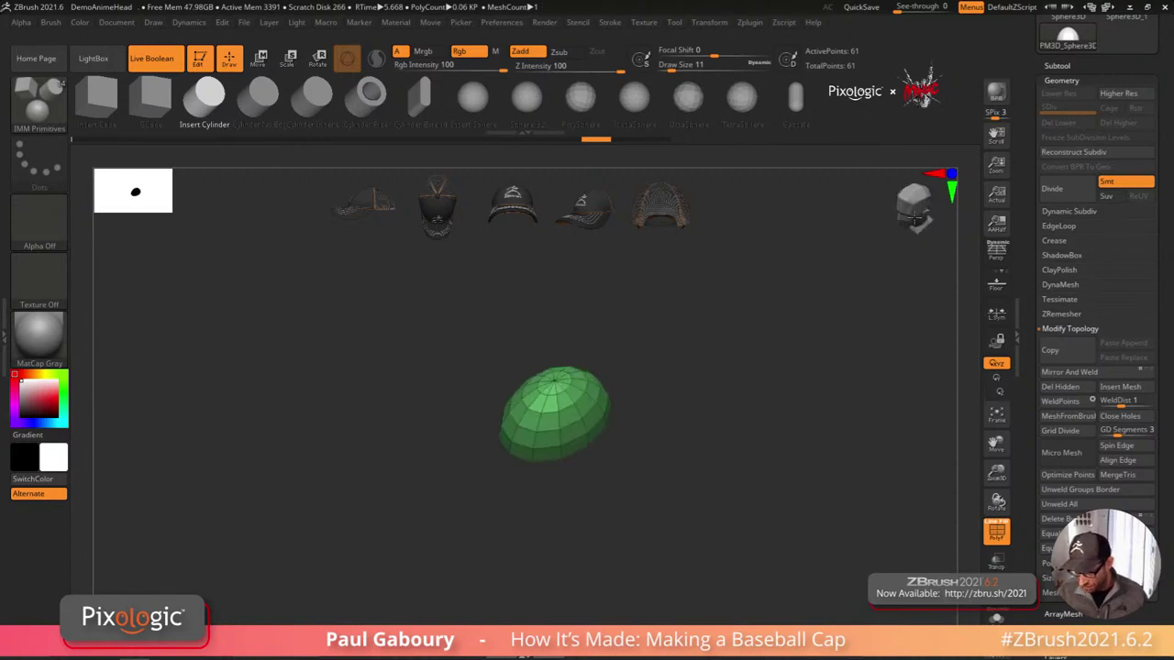
pyautogui.click(916, 217)
pyautogui.click(930, 200)
pyautogui.click(917, 216)
pyautogui.click(931, 199)
pyautogui.click(920, 214)
pyautogui.click(920, 214)
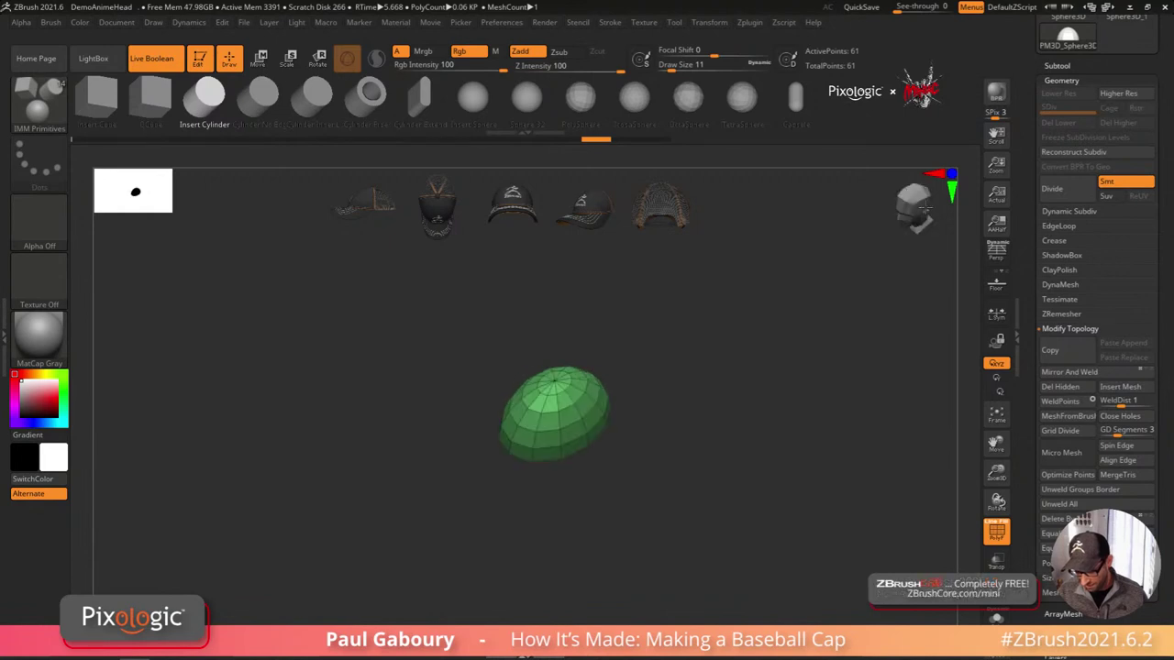
pyautogui.click(919, 213)
pyautogui.click(923, 210)
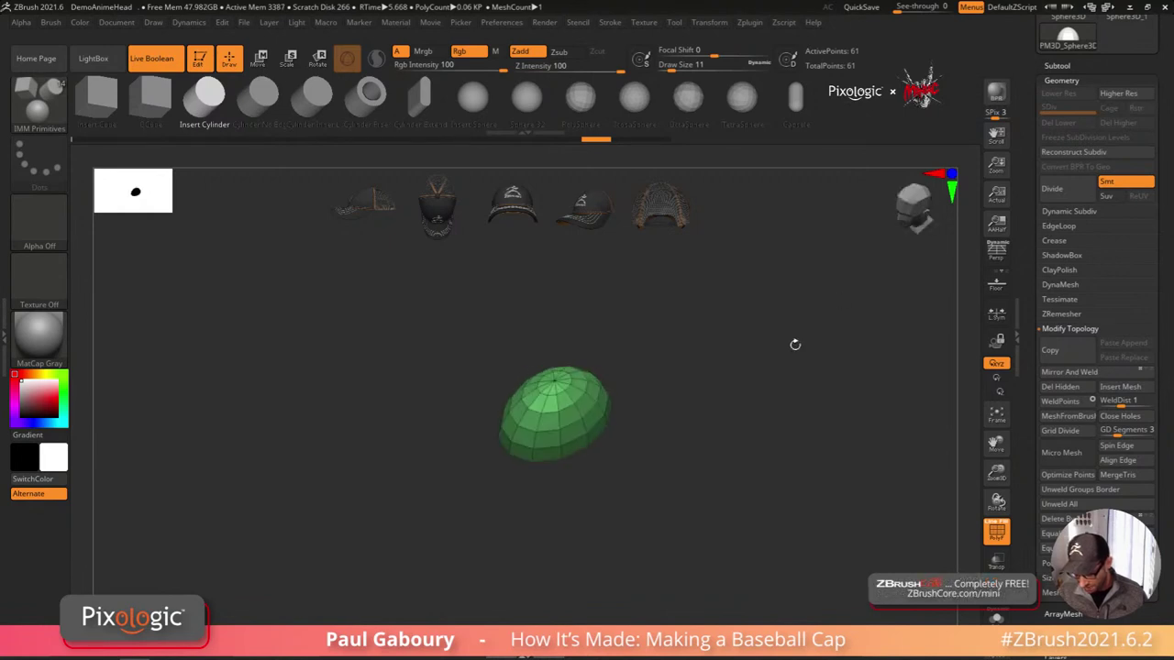
pyautogui.moveTo(752, 422); pyautogui.dragTo(718, 466)
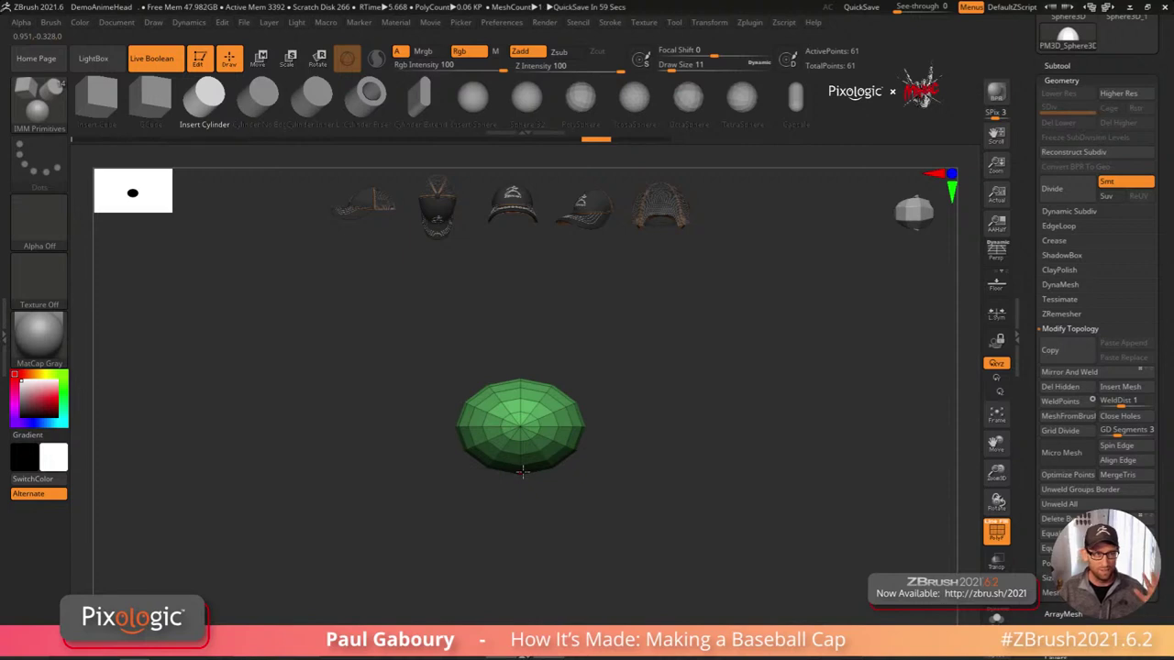
pyautogui.moveTo(630, 510); pyautogui.dragTo(651, 499)
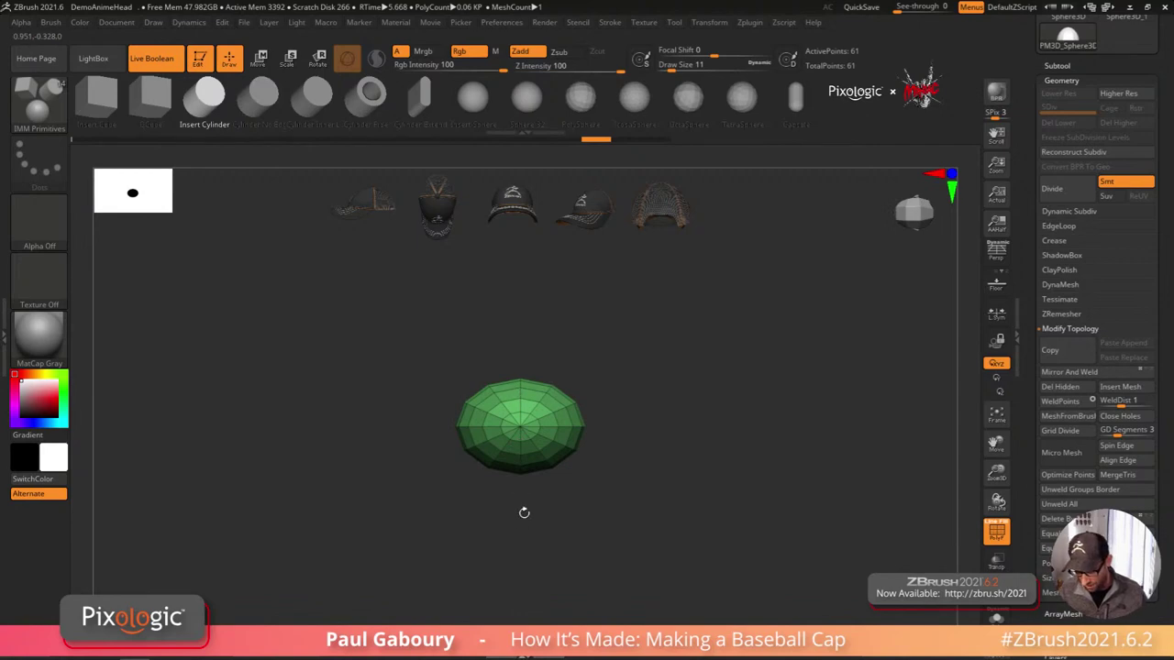
# Step: With the ZModeler brush's edge Insert action, add an edge loop inside the innermost ring around the dome's apex
pyautogui.keyDown('ctrl'); pyautogui.moveTo(524, 512); pyautogui.dragTo(561, 484, button='right'); pyautogui.keyUp('ctrl')
pyautogui.press('b')
pyautogui.press('z')
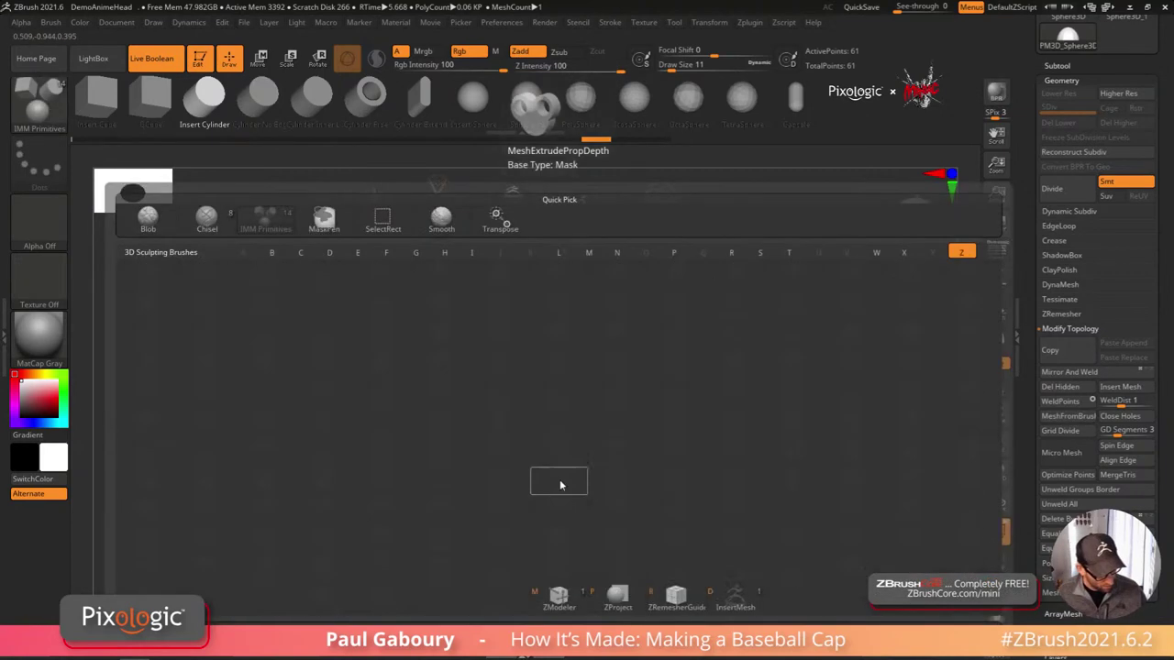
pyautogui.press('m')
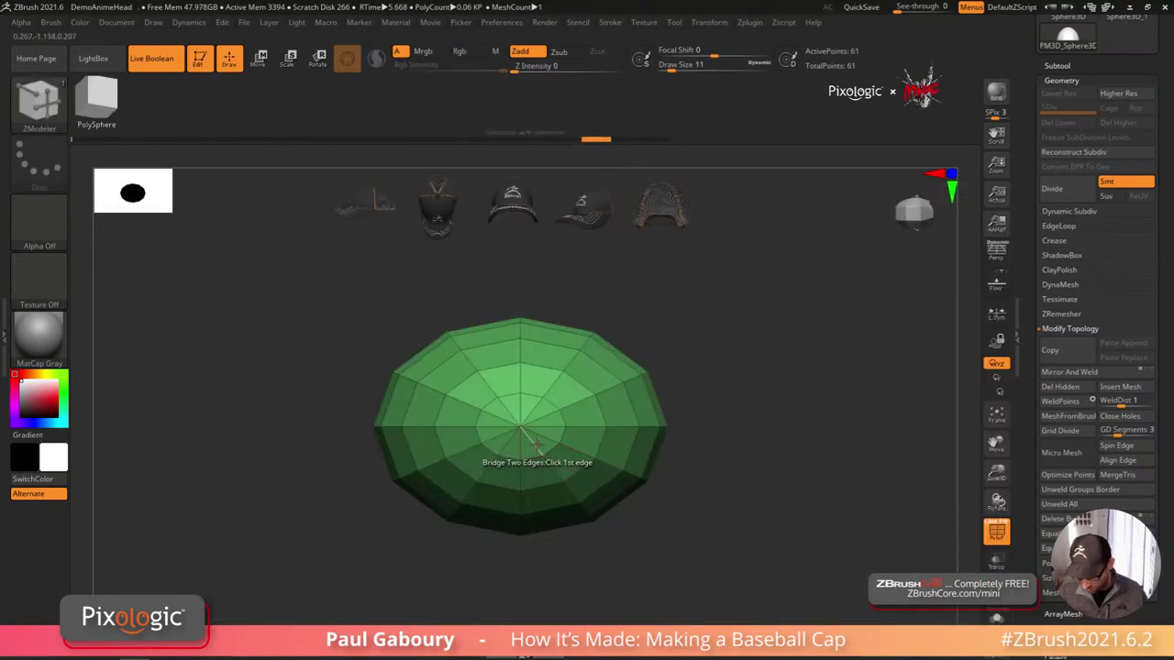
pyautogui.keyDown('ctrl'); pyautogui.moveTo(537, 445); pyautogui.dragTo(529, 431, button='right'); pyautogui.keyUp('ctrl')
pyautogui.press('space')
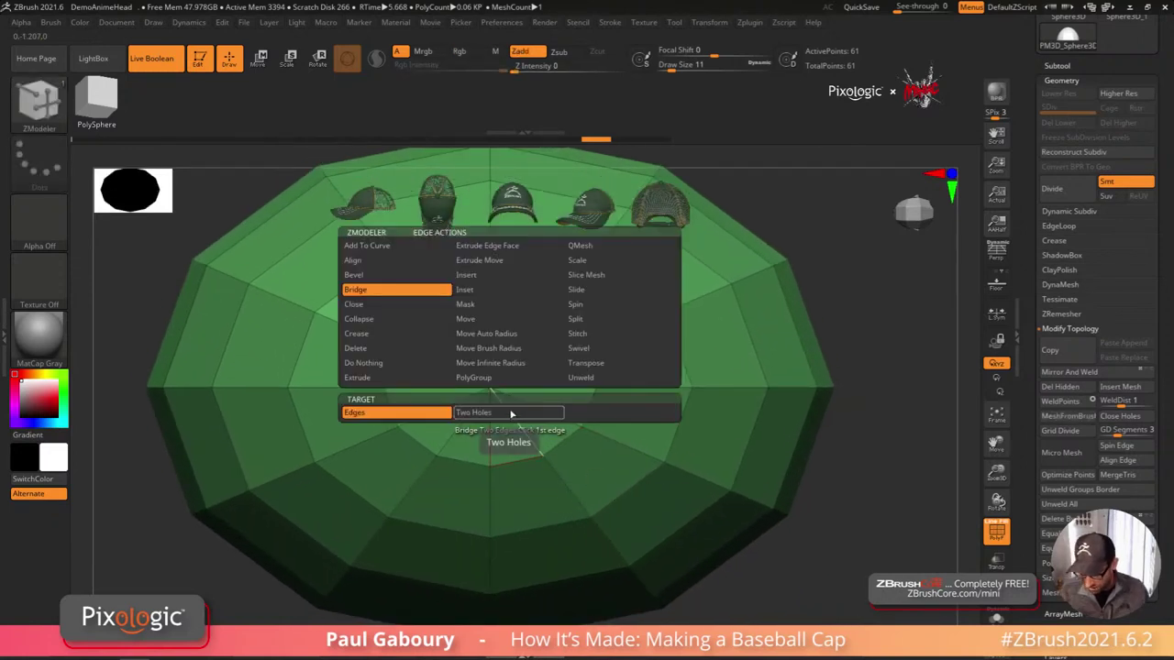
pyautogui.click(467, 274)
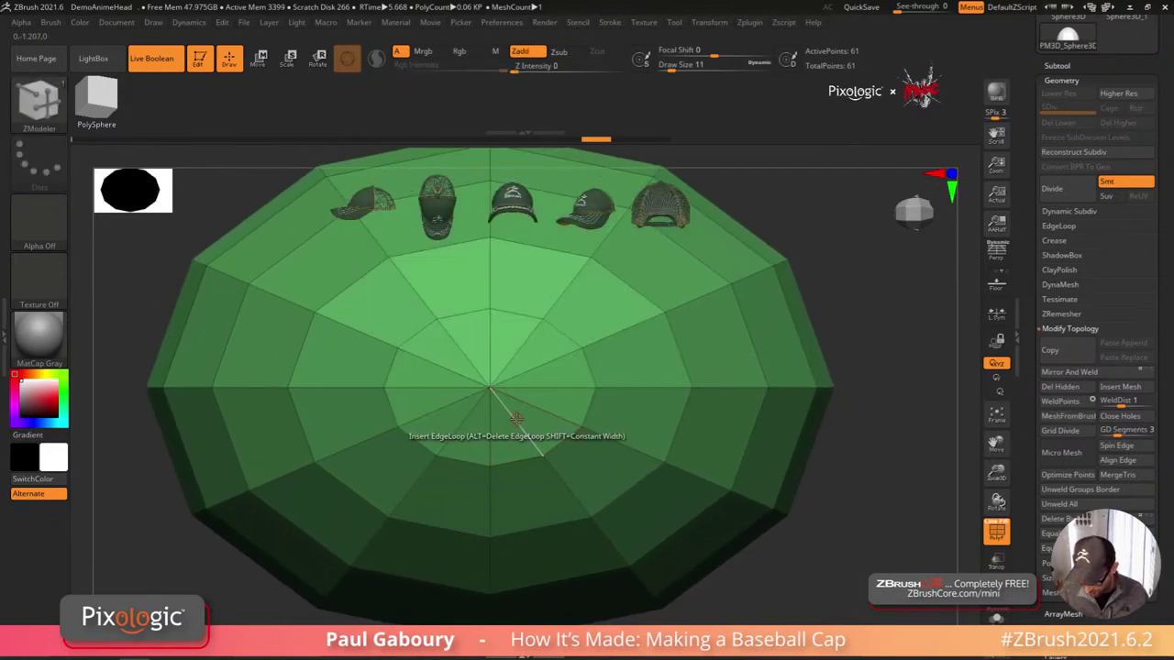
pyautogui.click(562, 418)
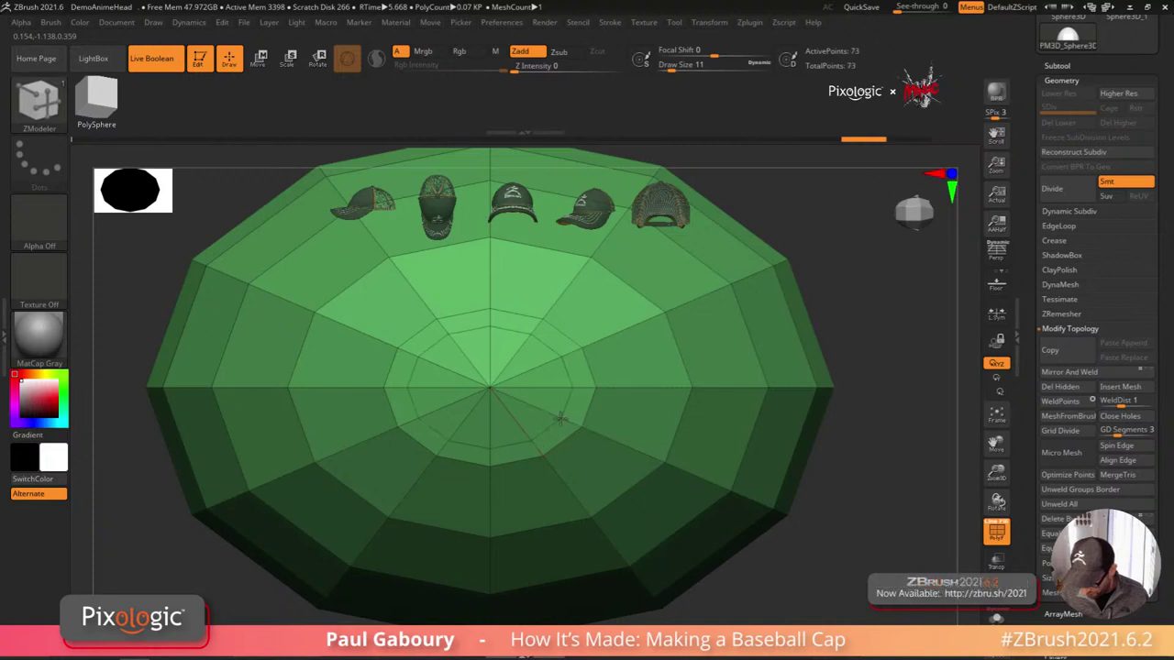
# Step: Hide the small triangles meeting at the dome's apex and delete them to open a small hole at the top
pyautogui.moveTo(561, 418); pyautogui.dragTo(495, 417)
pyautogui.moveTo(493, 417)
pyautogui.keyDown('ctrl'); pyautogui.mouseDown(button='right')
pyautogui.moveTo(550, 421)
pyautogui.moveTo(520, 377)
pyautogui.moveTo(521, 354)
pyautogui.mouseUp(button='right'); pyautogui.keyUp('ctrl')
pyautogui.keyDown('ctrl'); pyautogui.keyDown('shift'); pyautogui.moveTo(487, 352); pyautogui.dragTo(620, 396); pyautogui.keyUp('shift'); pyautogui.keyUp('ctrl')
pyautogui.keyDown('ctrl'); pyautogui.moveTo(701, 410); pyautogui.dragTo(555, 443, button='right'); pyautogui.keyUp('ctrl')
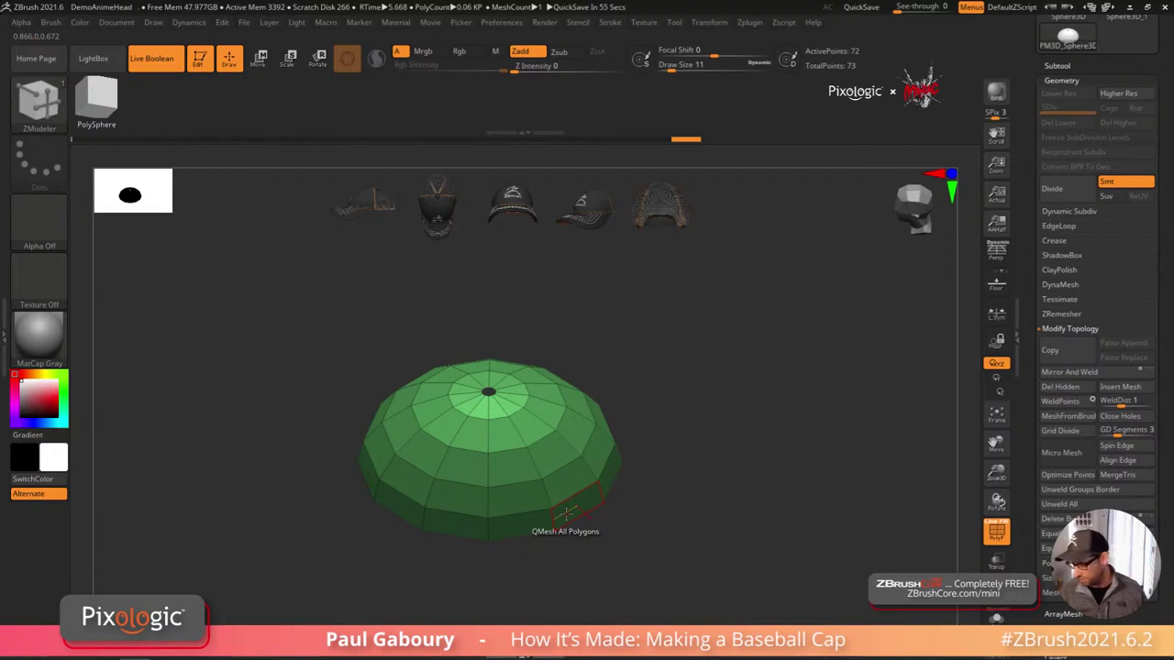
pyautogui.click(1060, 386)
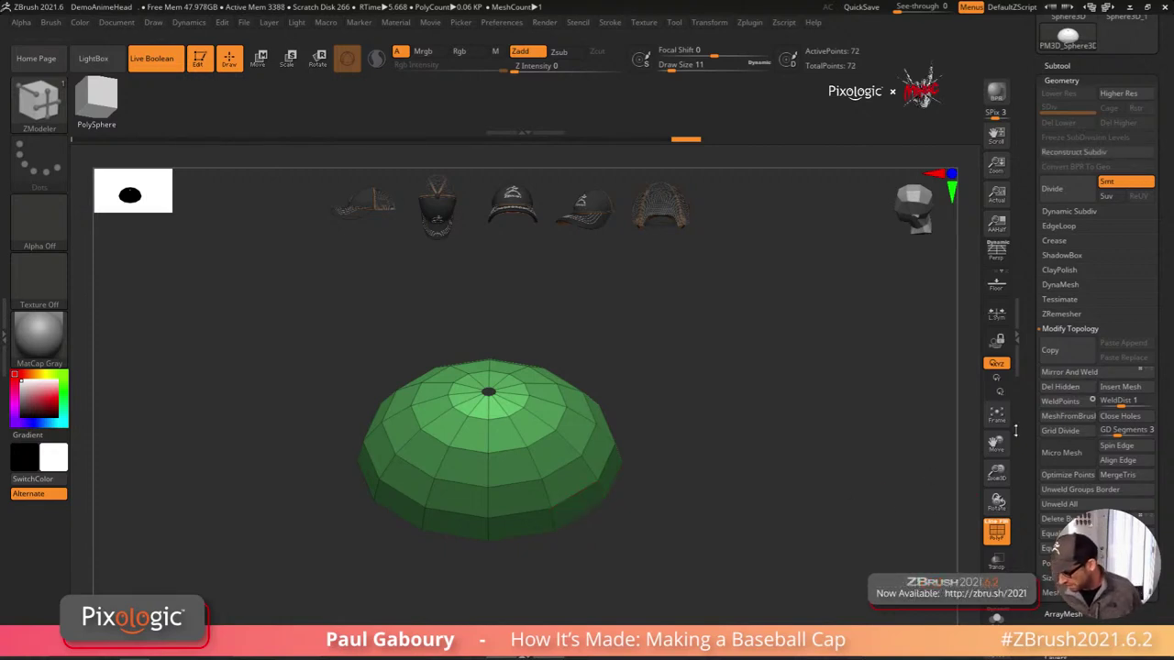
# Step: In side view, isolate the front half of the dome and split the hidden back half into its own subtool
pyautogui.moveTo(631, 503); pyautogui.dragTo(652, 492)
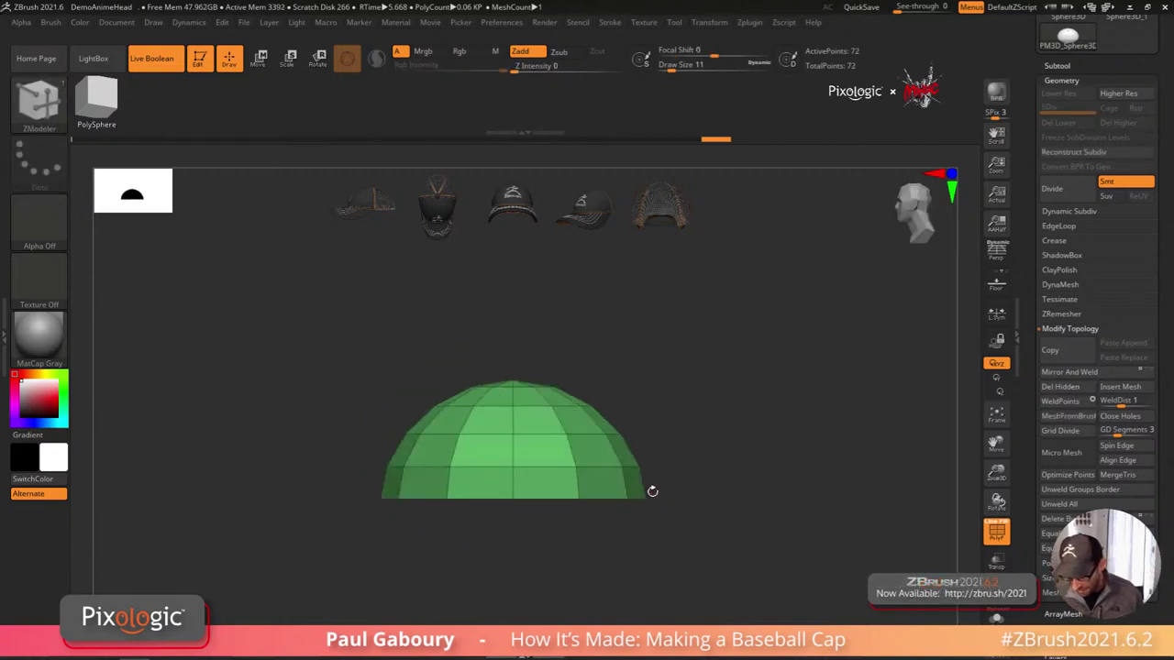
pyautogui.click(1055, 66)
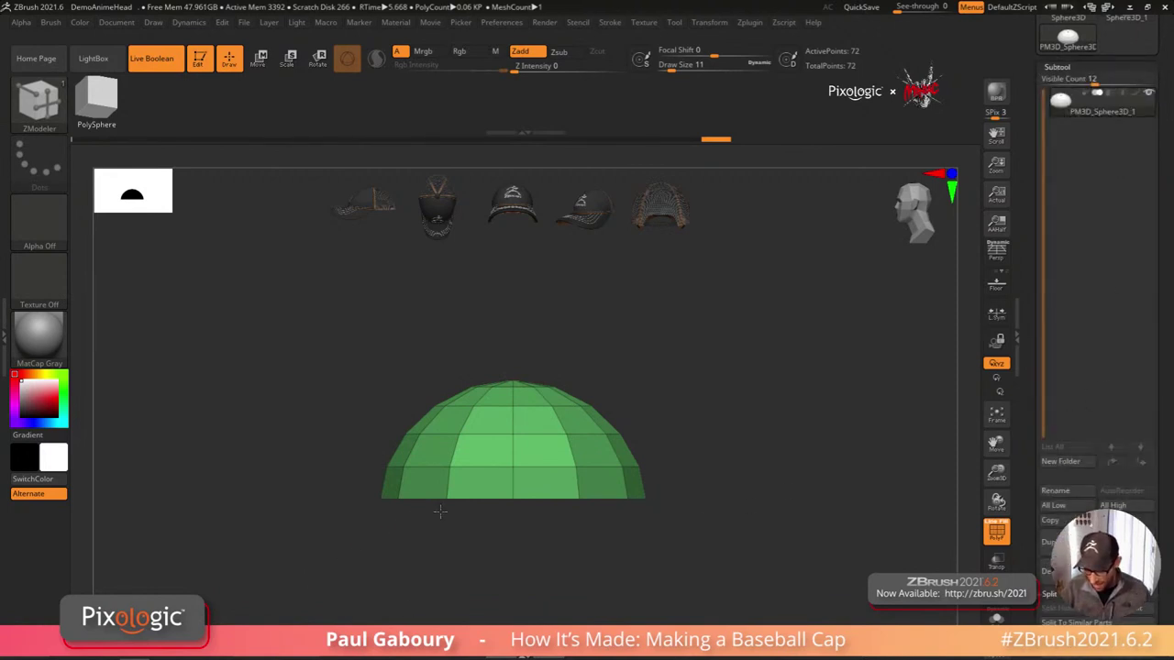
pyautogui.moveTo(339, 553); pyautogui.dragTo(419, 559)
pyautogui.hotkey('ctrl', 'shift')
pyautogui.moveTo(315, 545); pyautogui.dragTo(516, 267)
pyautogui.moveTo(589, 508); pyautogui.dragTo(636, 487)
pyautogui.moveTo(1164, 560); pyautogui.dragTo(1165, 464)
pyautogui.click(1063, 512)
pyautogui.scroll(3, 1164, 459)
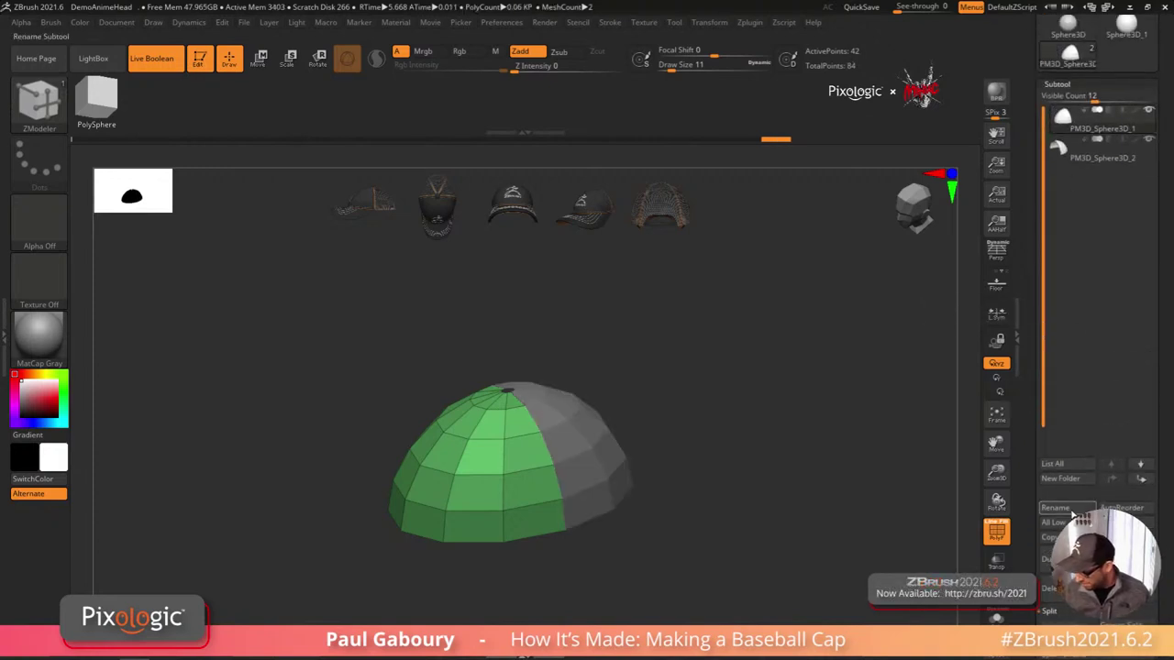
# Step: Rename the front-half subtool "front" and the back-half subtool "back"
pyautogui.click(1069, 510)
pyautogui.write('f')
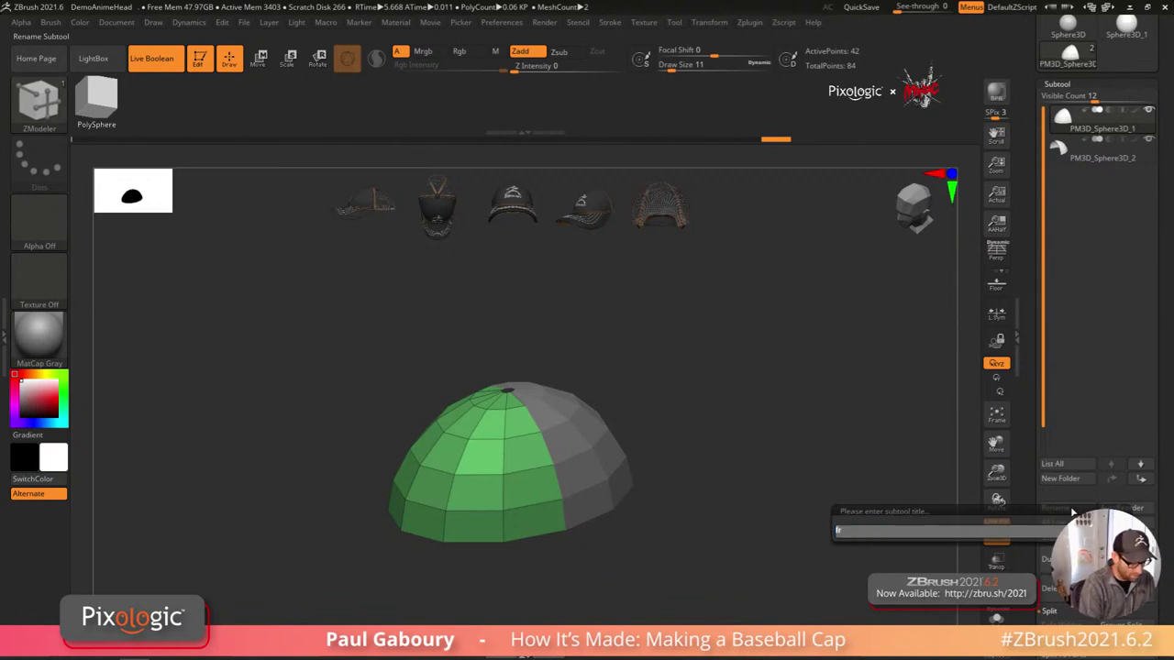
pyautogui.write('ront')
pyautogui.press('Return')
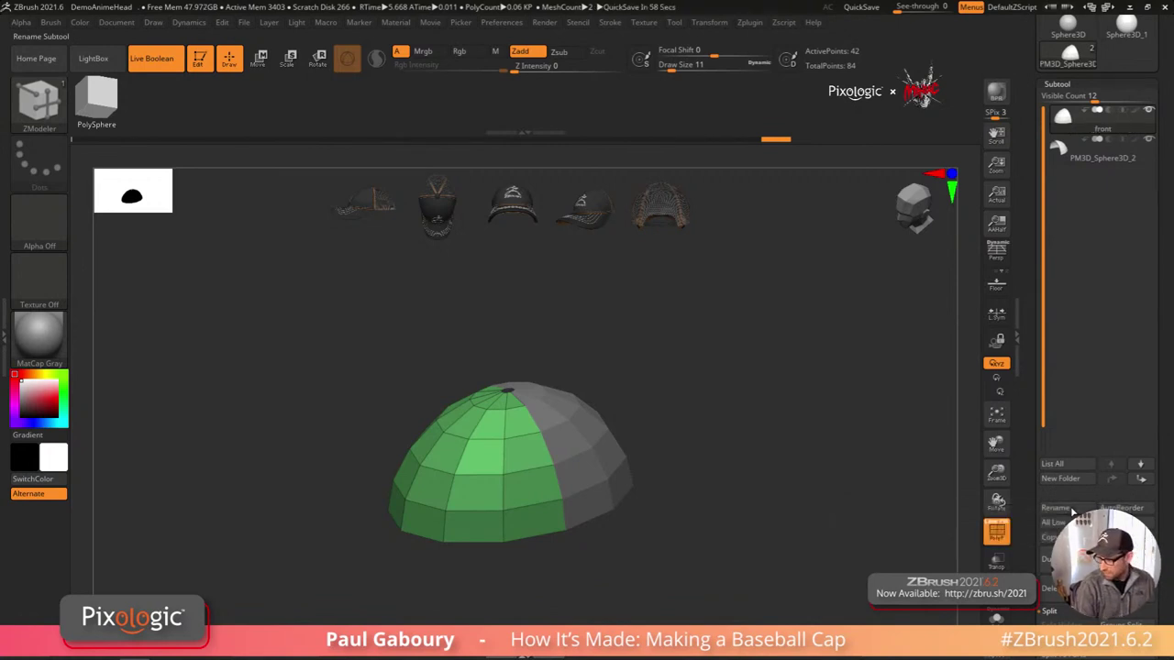
pyautogui.press('Down')
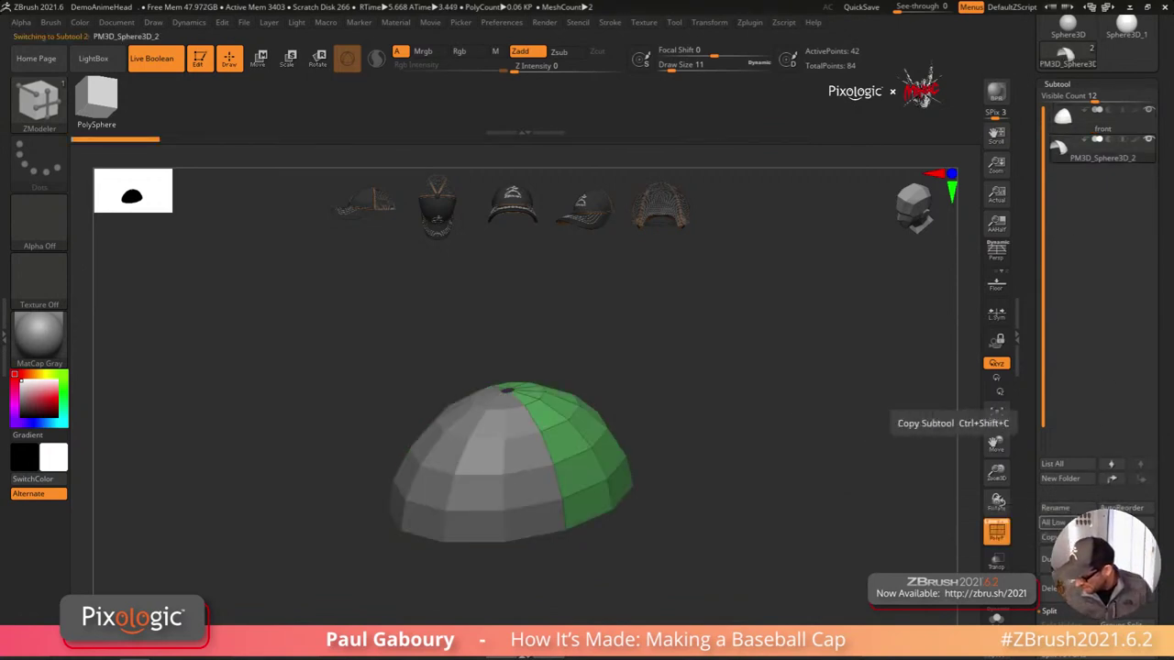
pyautogui.click(1062, 512)
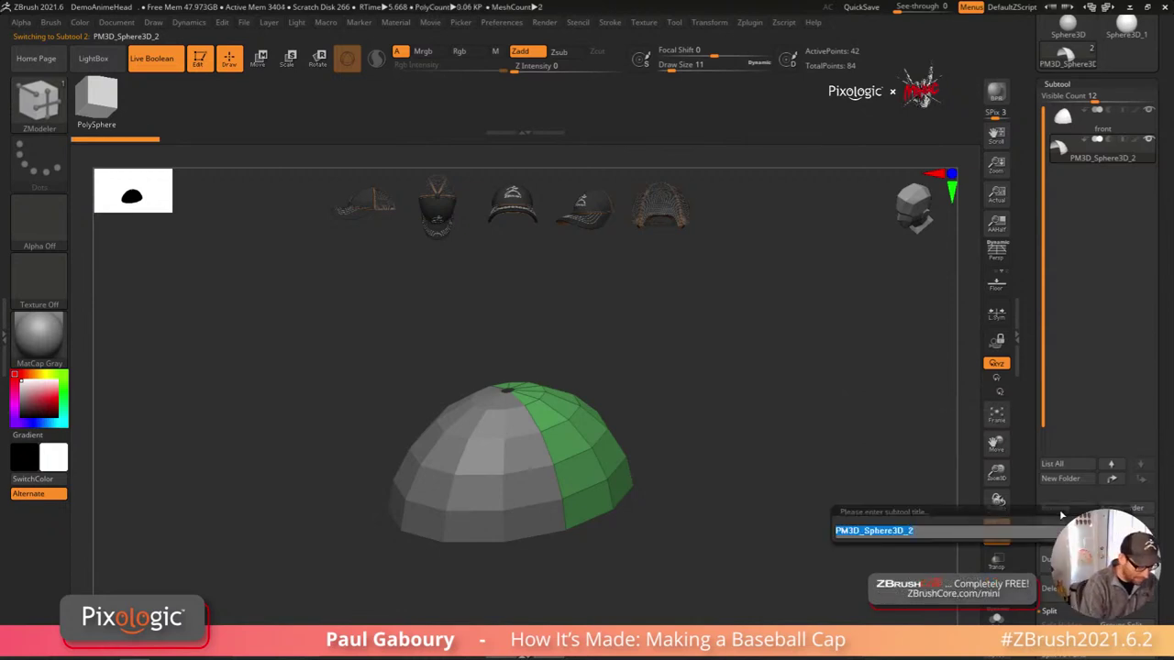
pyautogui.write('back')
pyautogui.press('Return')
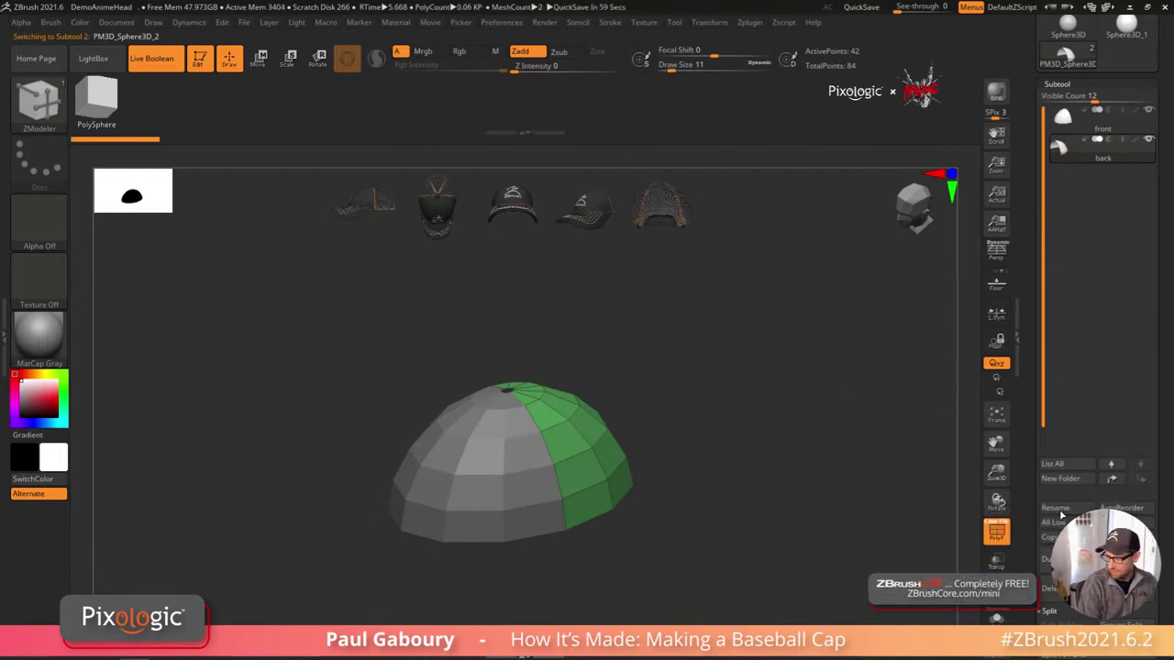
# Step: Duplicate the front subtool as a backup named "front orig" and make the front subtool active again
pyautogui.press('Up')
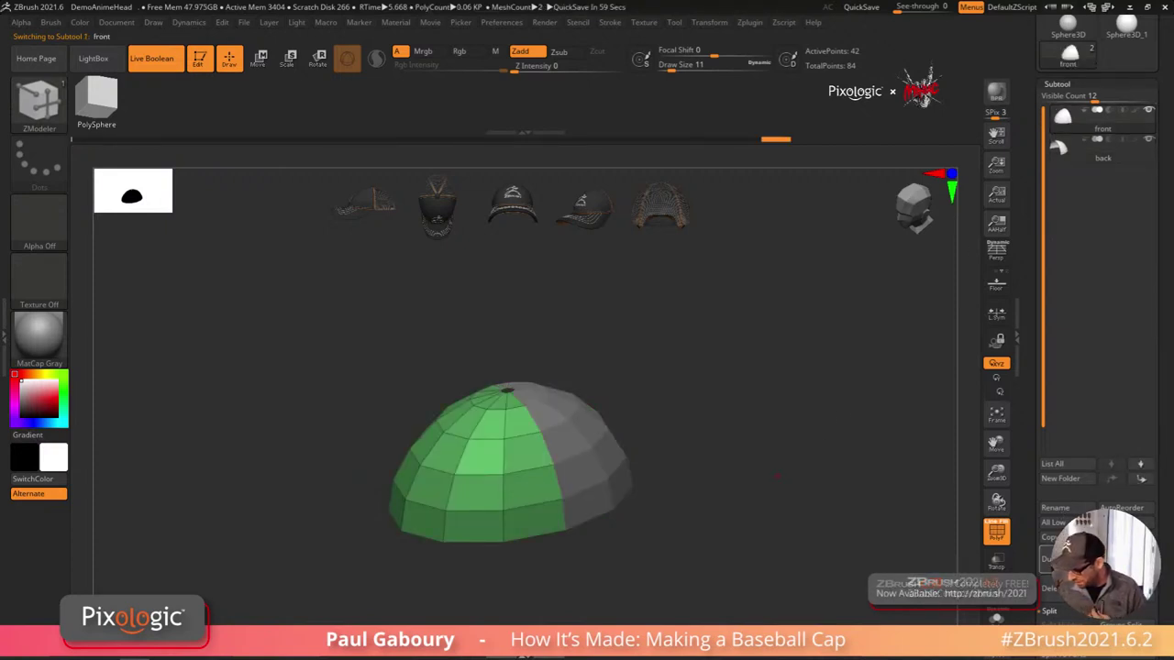
pyautogui.hotkey('ctrl', 'shift', 'd')
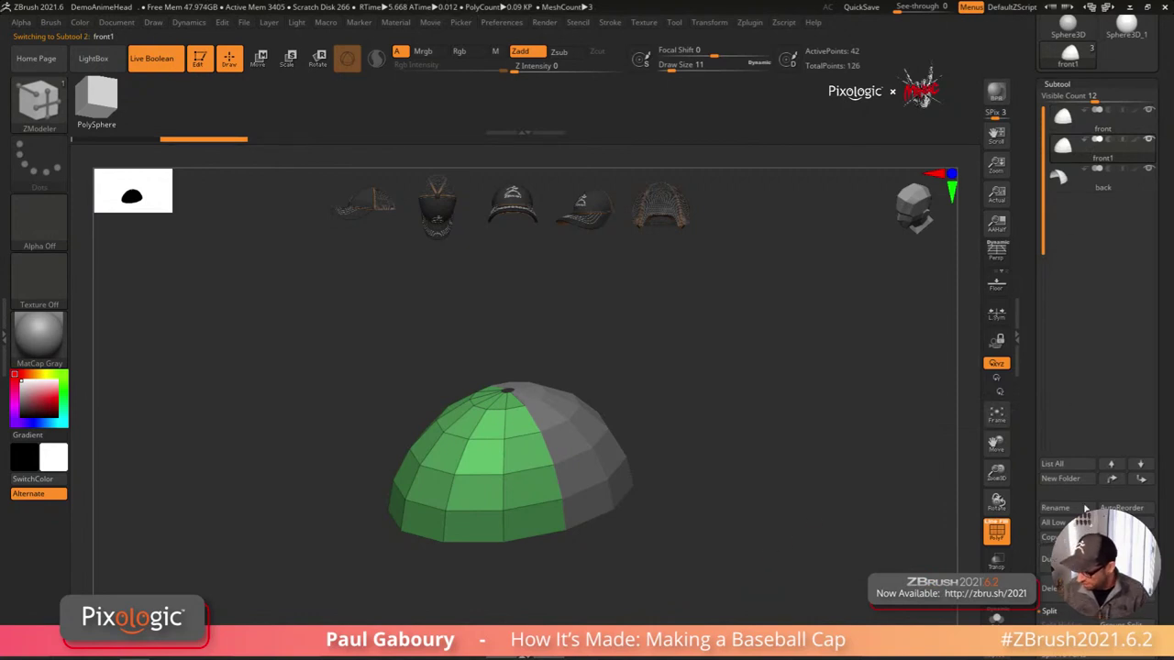
pyautogui.click(1071, 509)
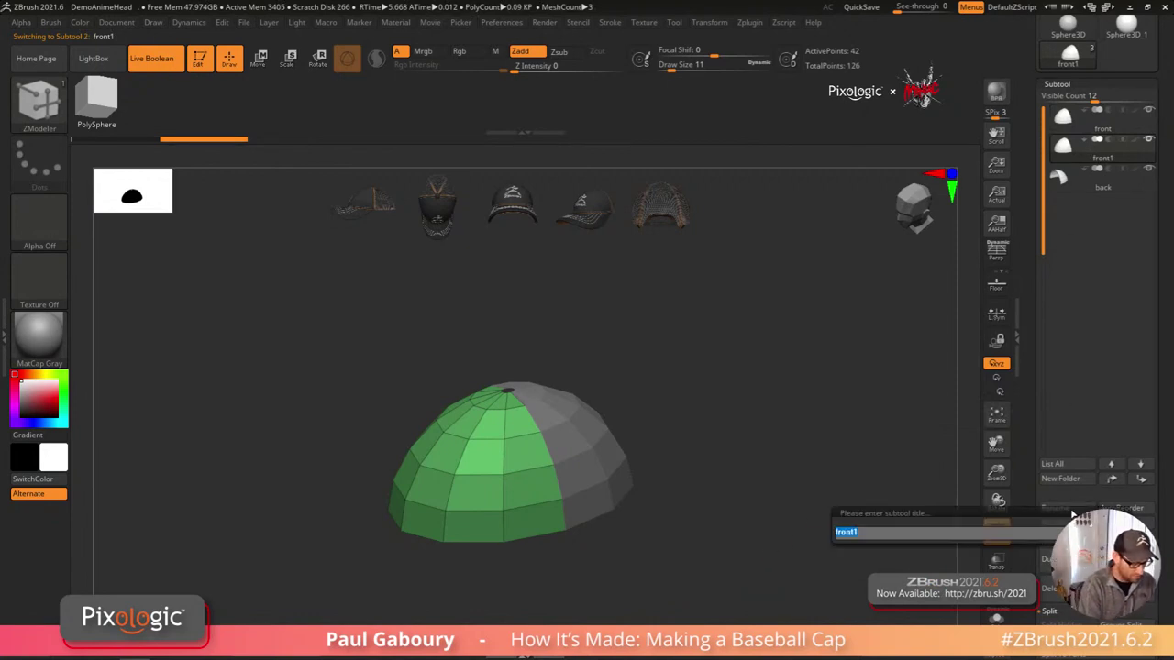
pyautogui.write('front')
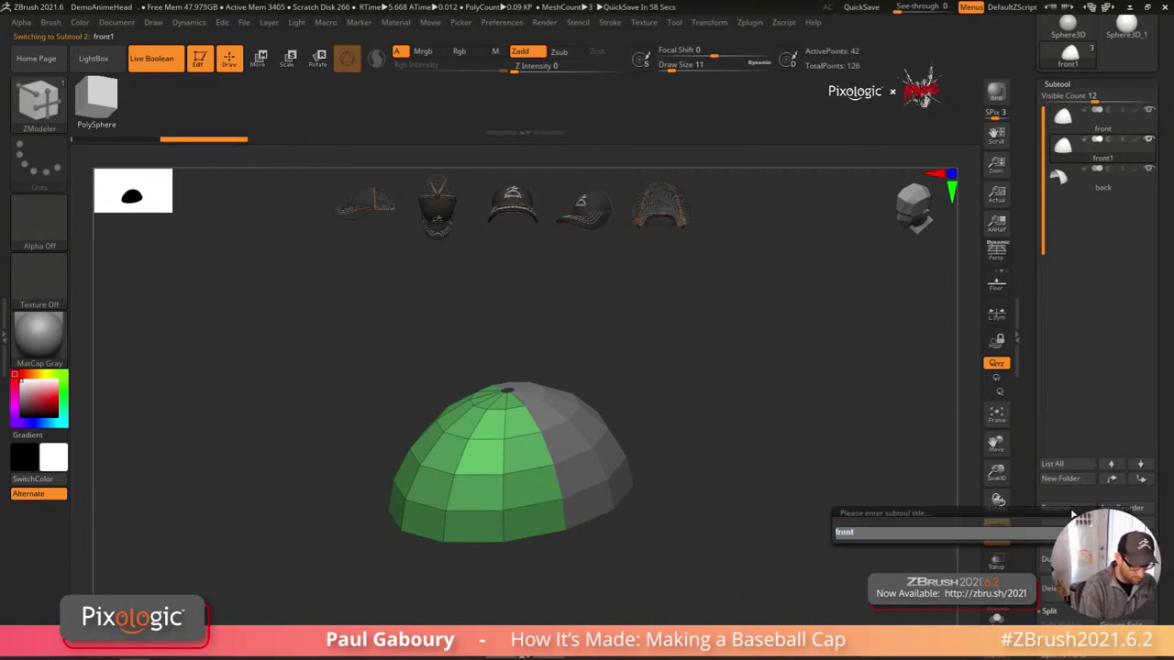
pyautogui.write(' o')
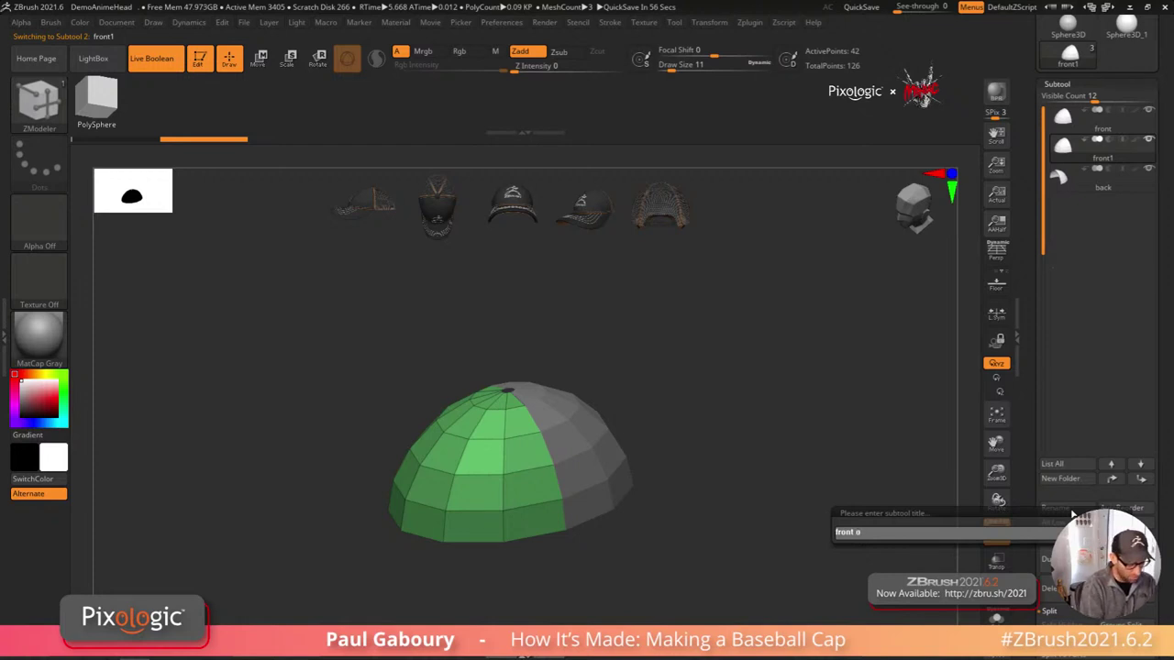
pyautogui.write('rig')
pyautogui.press('Return')
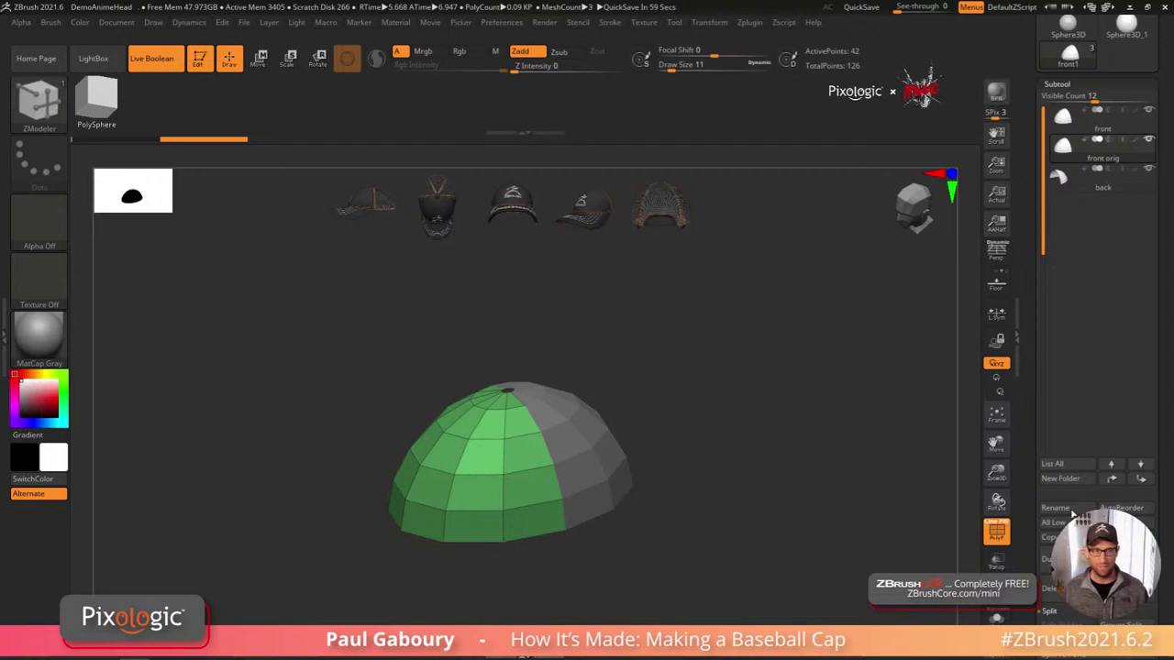
pyautogui.moveTo(695, 499); pyautogui.dragTo(702, 487)
pyautogui.click(1084, 129)
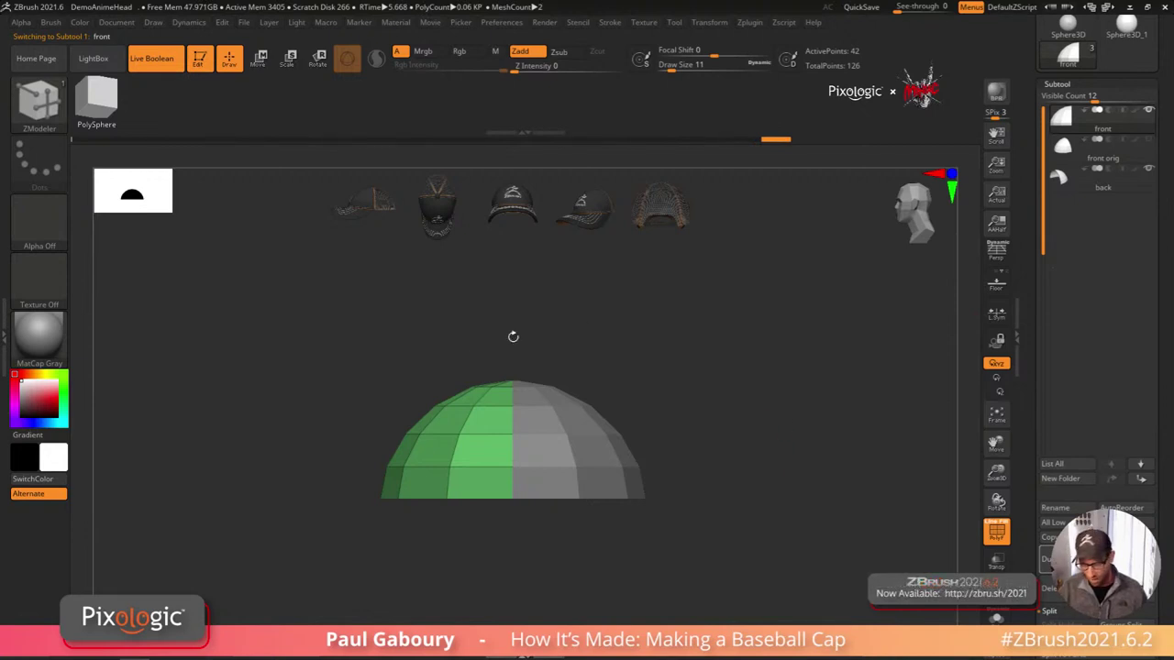
pyautogui.moveTo(518, 552); pyautogui.dragTo(603, 516)
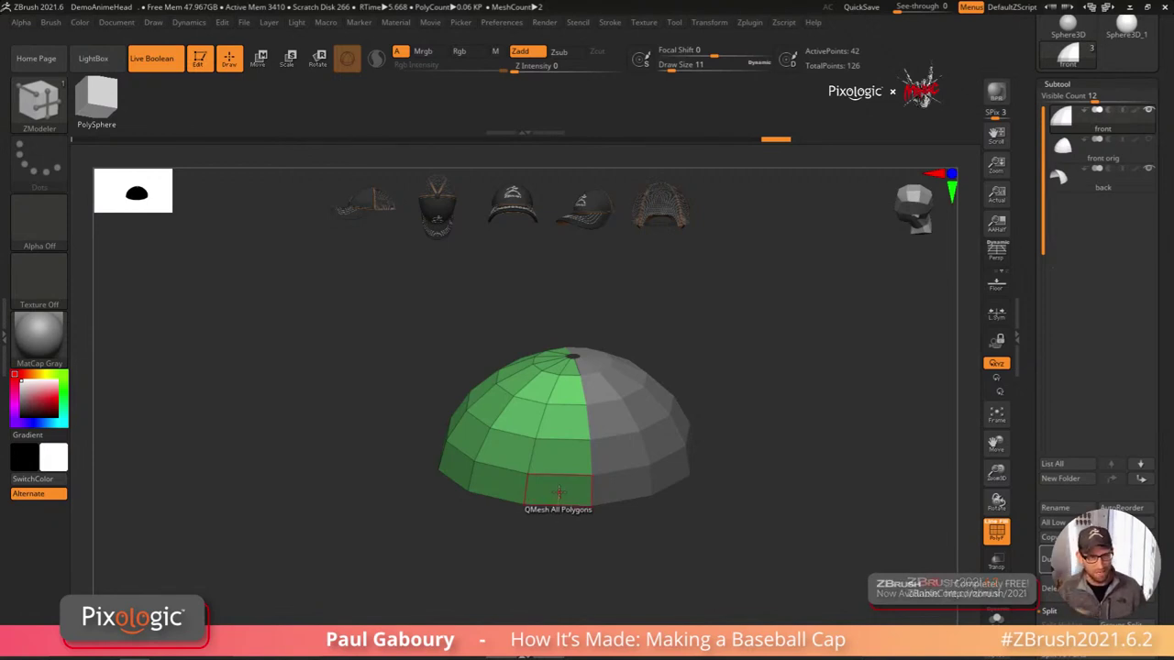
pyautogui.rightClick(558, 492)
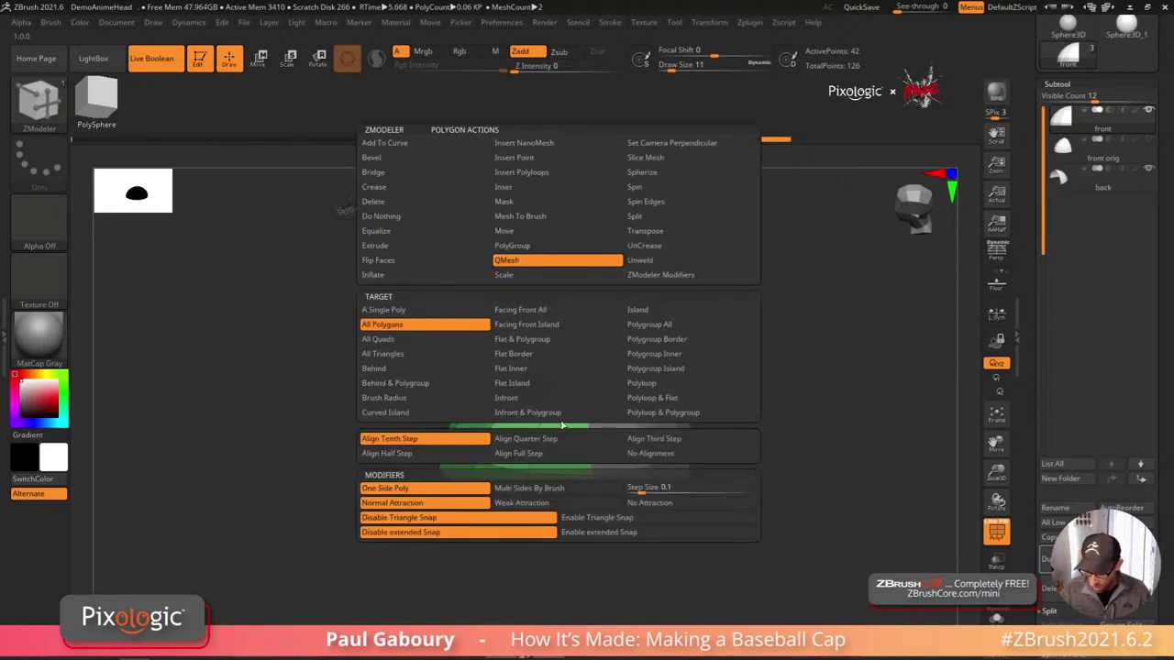
pyautogui.click(426, 217)
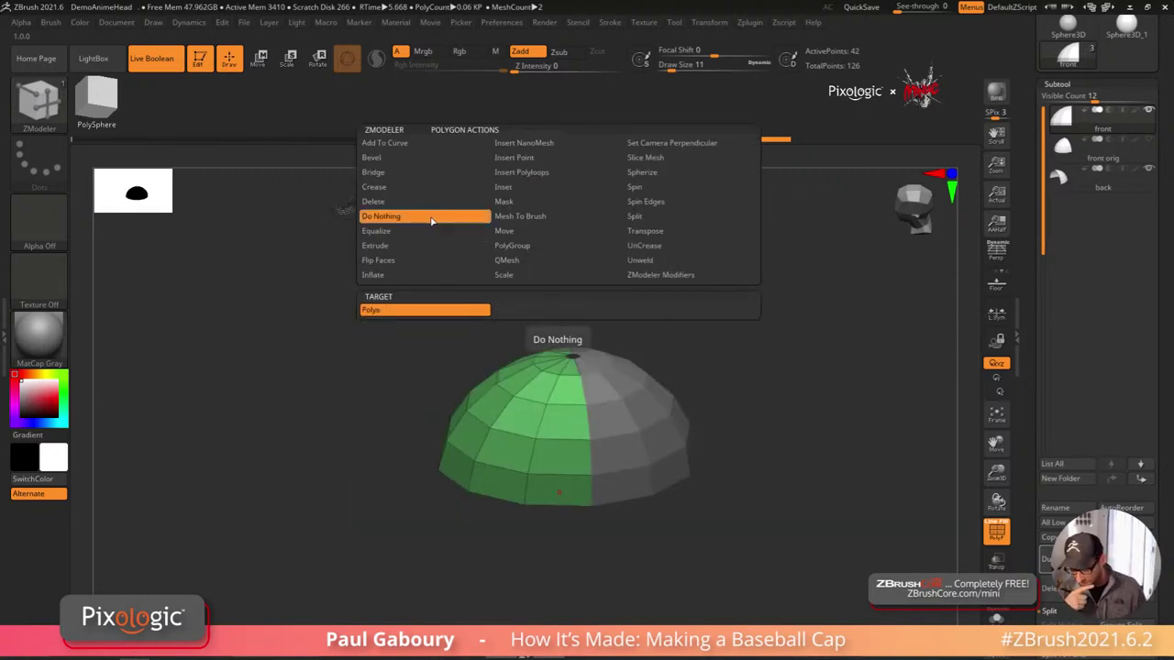
pyautogui.keyDown('alt'); pyautogui.click(564, 493); pyautogui.keyUp('alt')
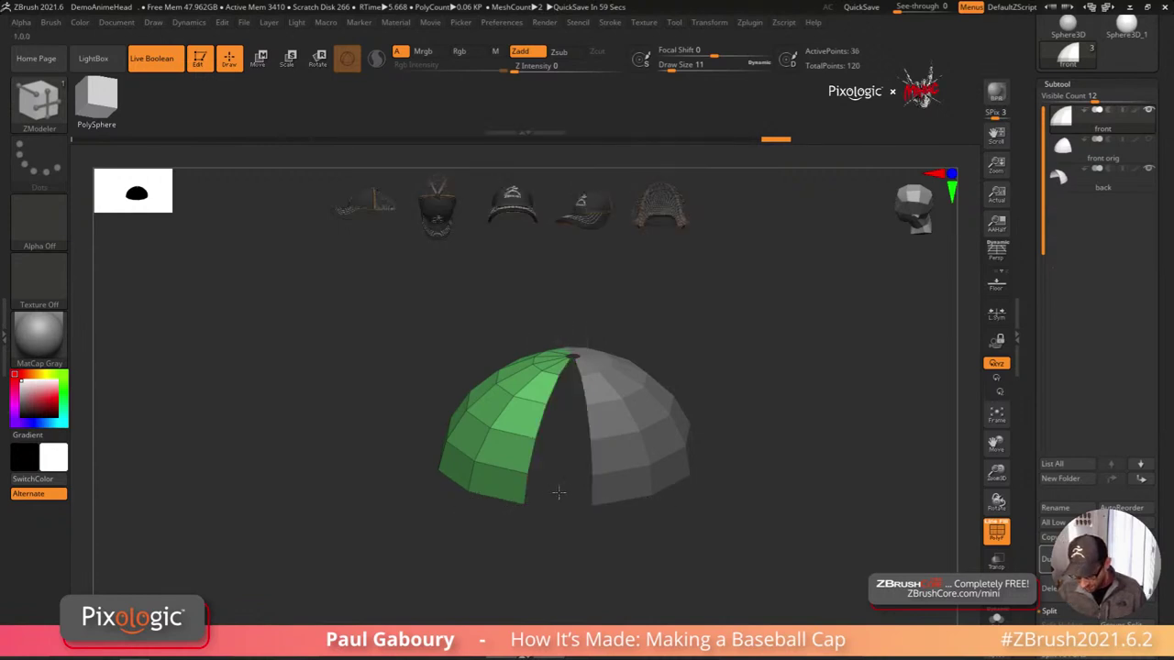
pyautogui.hotkey('ctrl', 'z')
# Step: Set ZModeler's polygon action to QMesh on A Single Poly and its edge action to Extrude with Perpendicular Angle
pyautogui.press('space')
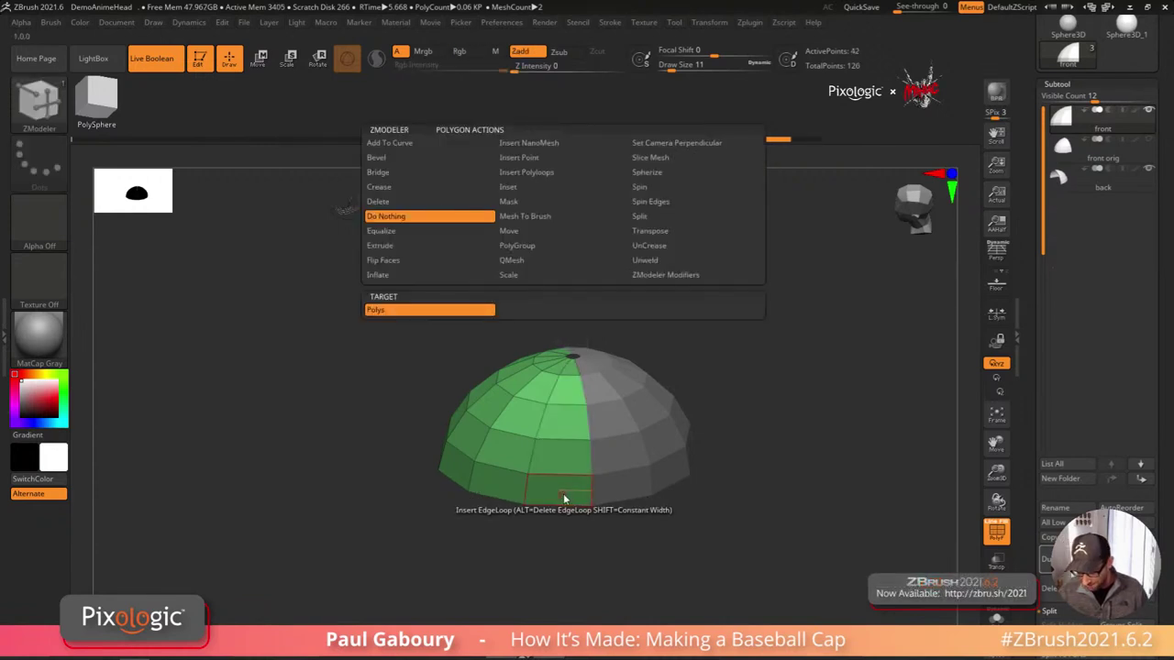
pyautogui.click(532, 259)
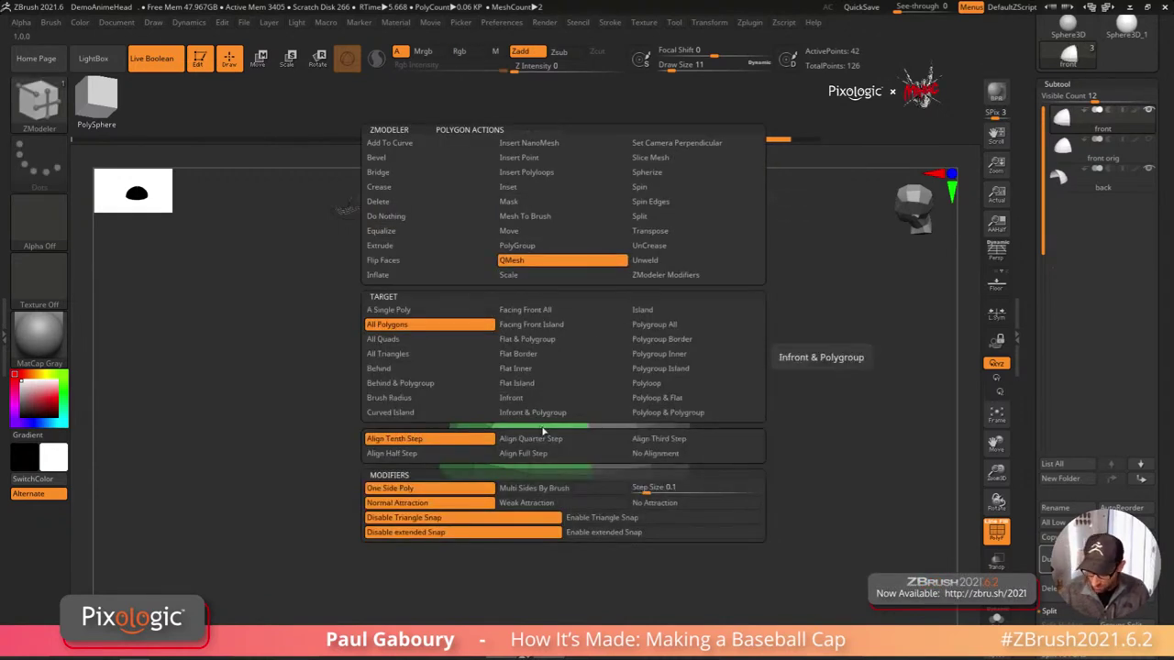
pyautogui.click(450, 311)
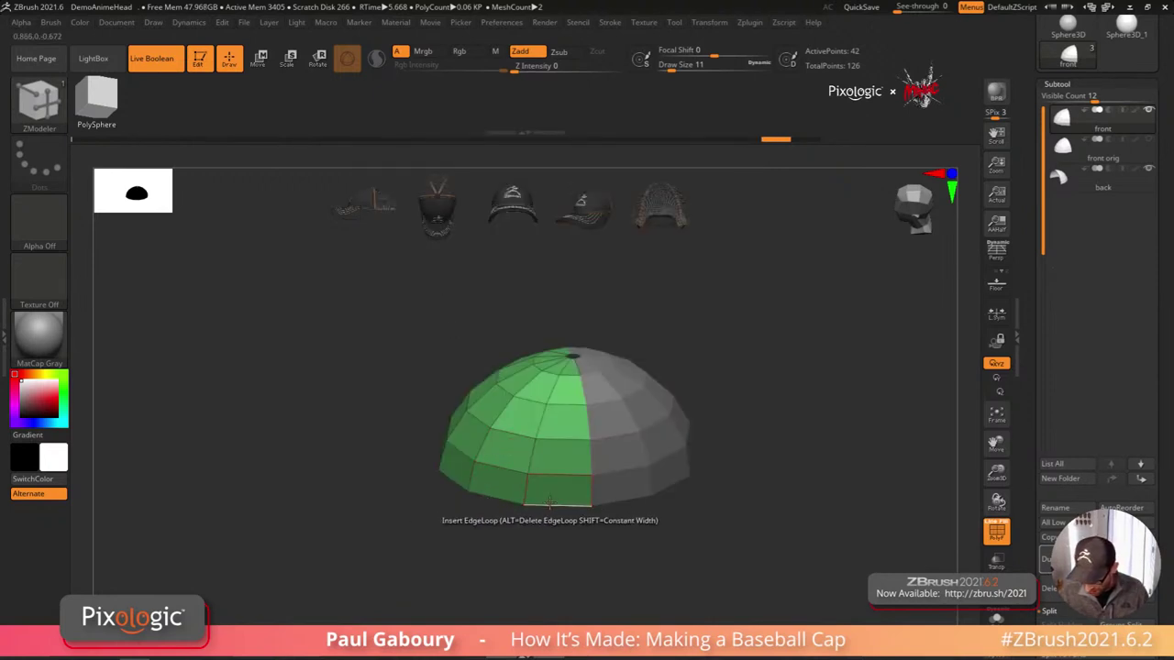
pyautogui.press('space')
pyautogui.click(435, 378)
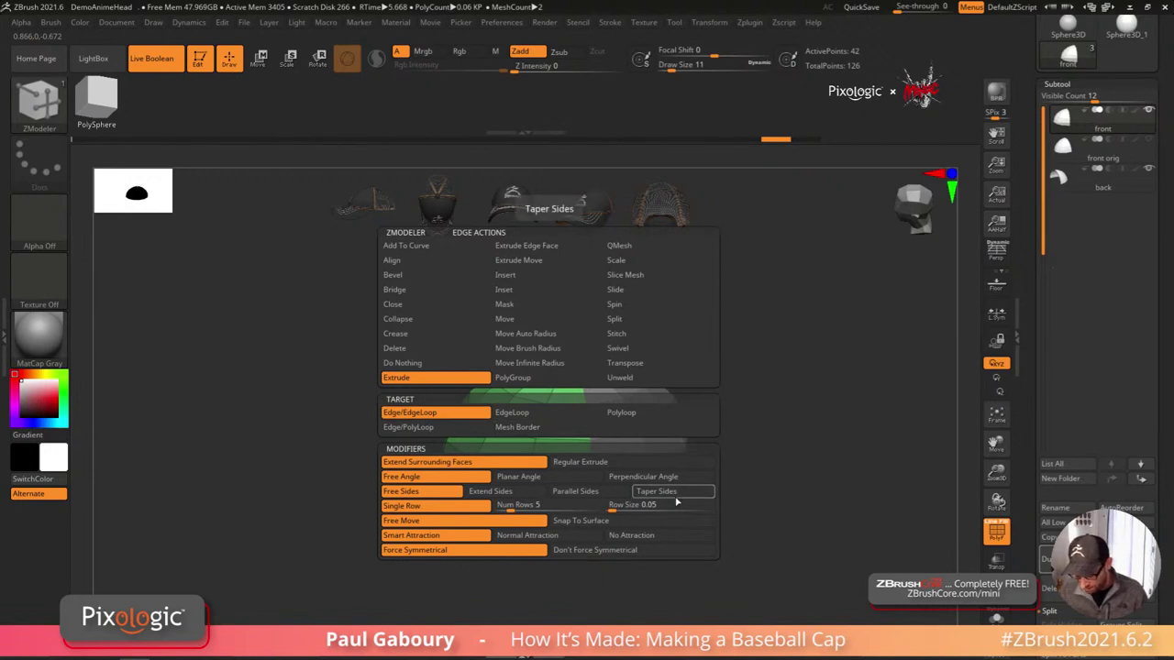
pyautogui.click(644, 477)
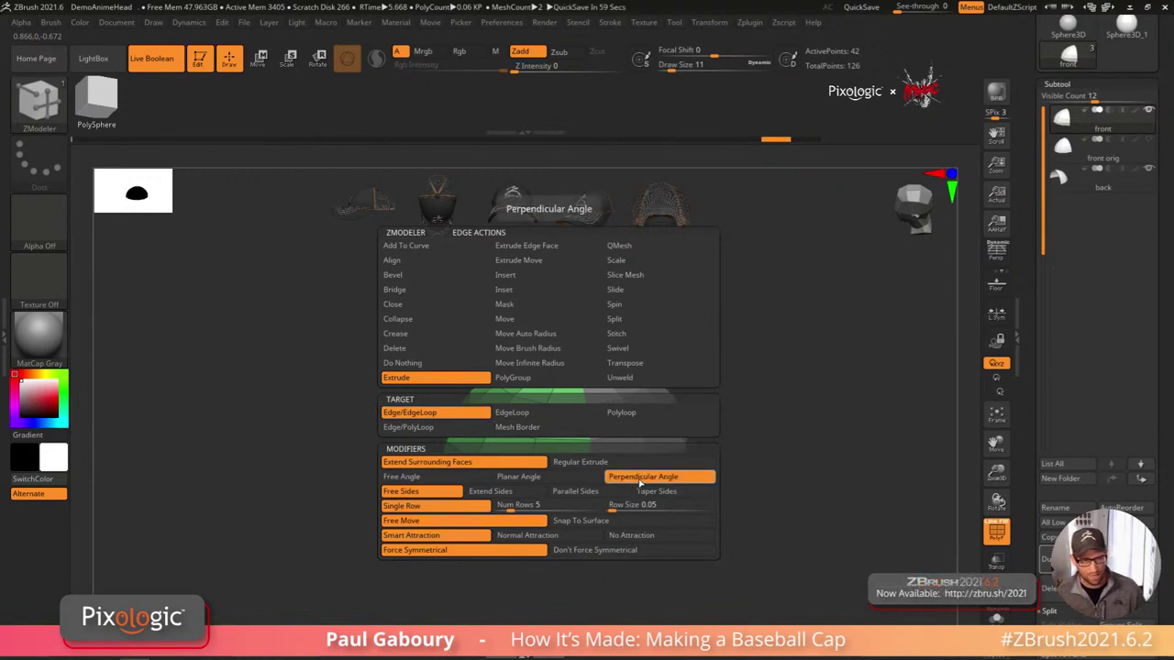
# Step: Mark the bottom row of polygons around the front half as a temporary polygroup
pyautogui.moveTo(553, 522)
pyautogui.mouseDown()
pyautogui.moveTo(567, 531)
pyautogui.moveTo(457, 467)
pyautogui.moveTo(389, 494)
pyautogui.mouseUp()
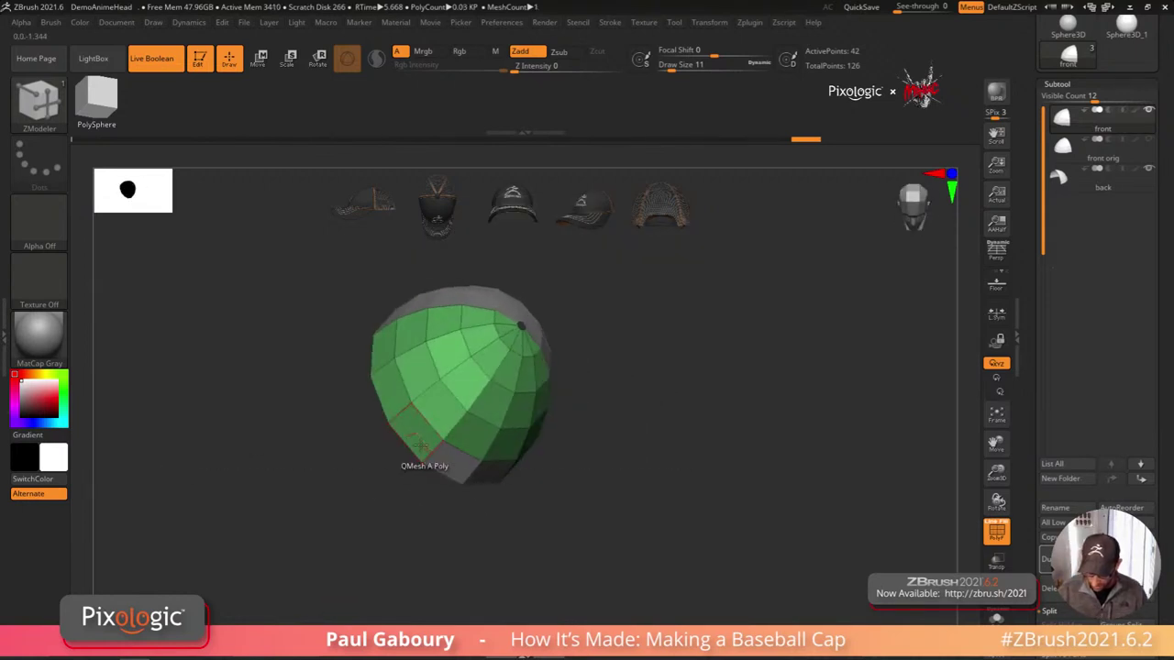
pyautogui.keyDown('alt'); pyautogui.moveTo(422, 443); pyautogui.dragTo(383, 351); pyautogui.keyUp('alt')
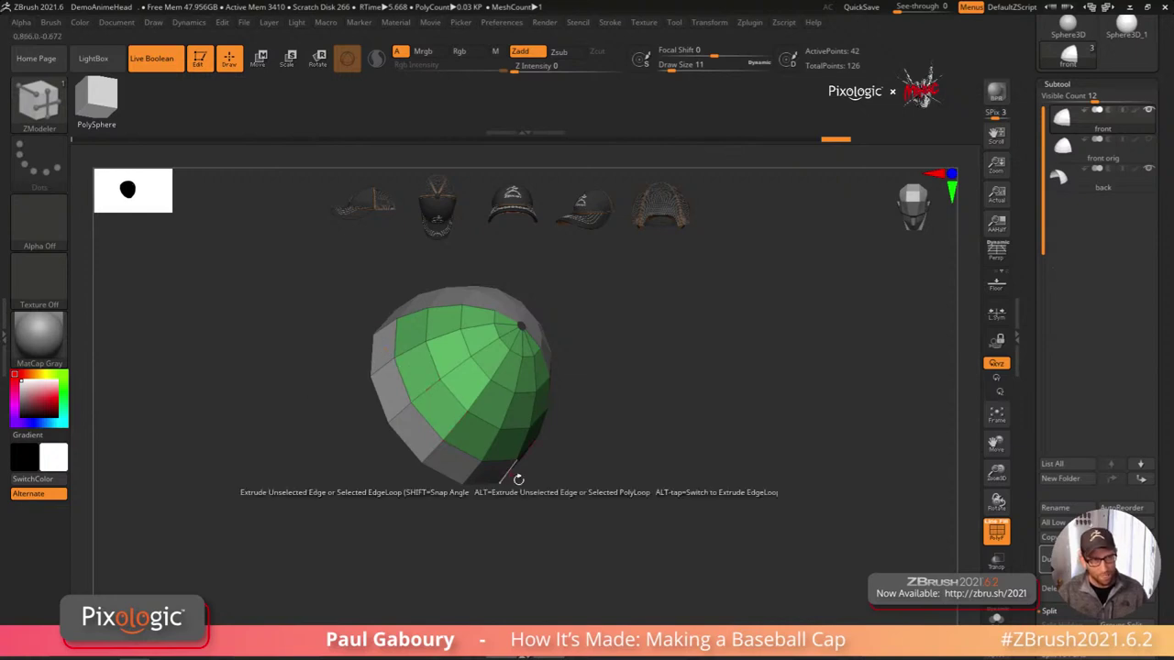
pyautogui.moveTo(516, 480); pyautogui.dragTo(408, 417)
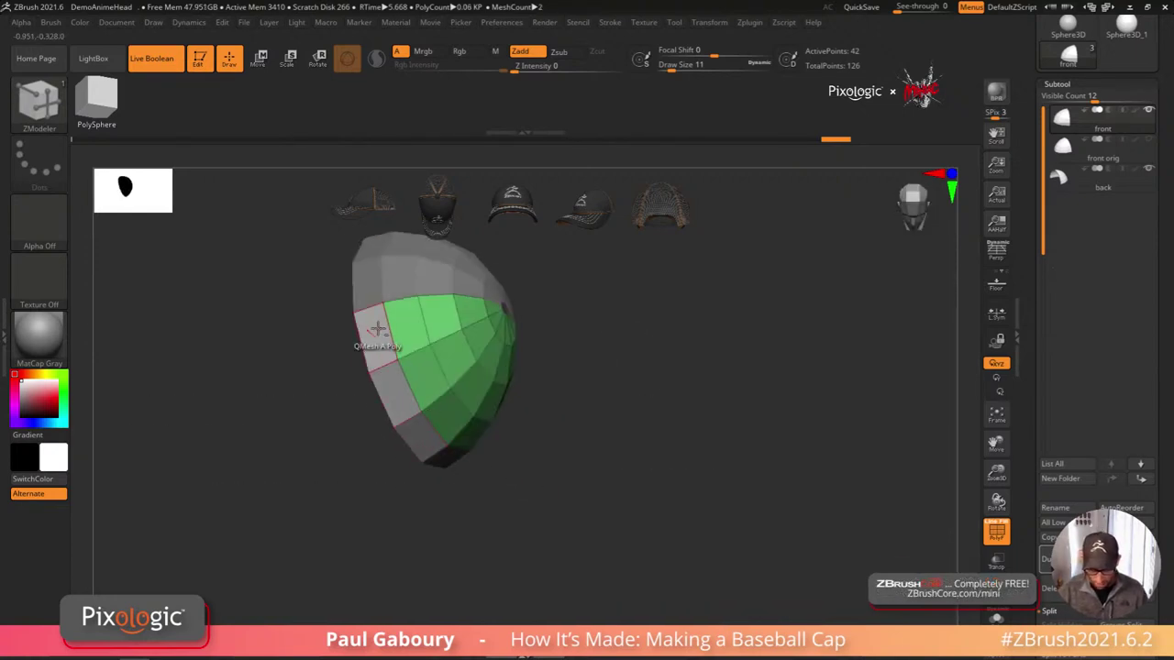
# Step: Extrude the front half's bottom edge loop outward into a single-row brim around the crown
pyautogui.moveTo(550, 517); pyautogui.dragTo(498, 517)
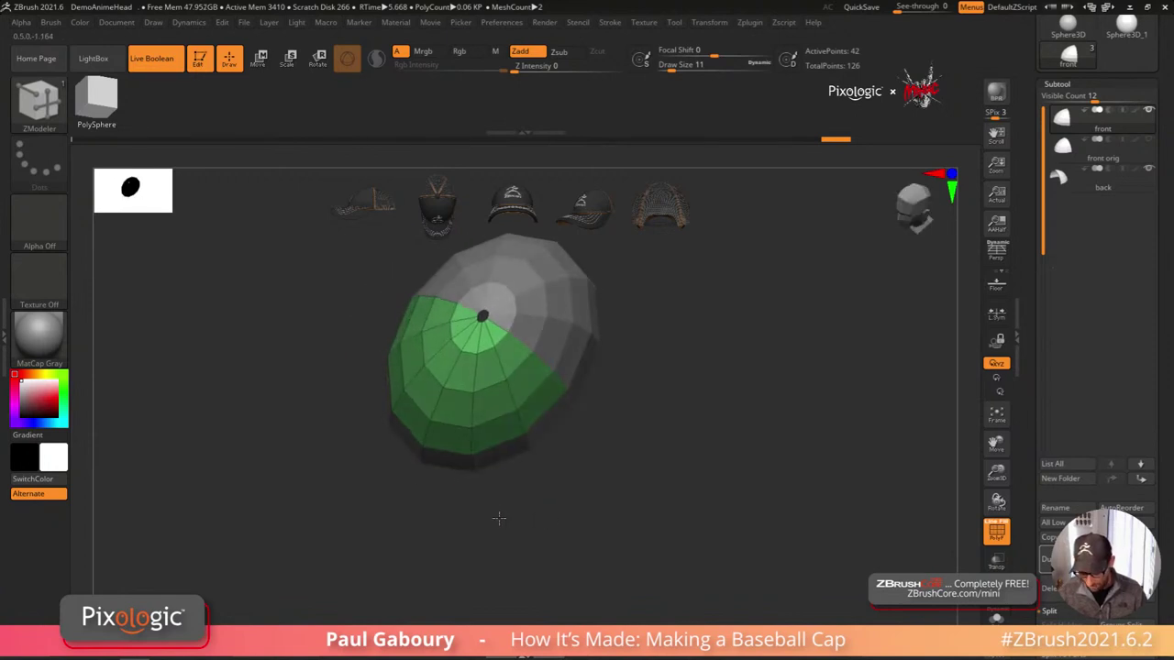
pyautogui.moveTo(503, 459); pyautogui.dragTo(533, 535)
pyautogui.keyDown('ctrl'); pyautogui.moveTo(627, 545); pyautogui.dragTo(609, 505, button='right'); pyautogui.keyUp('ctrl')
pyautogui.moveTo(609, 505); pyautogui.dragTo(591, 479, button='right')
pyautogui.keyDown('shift'); pyautogui.moveTo(589, 479); pyautogui.dragTo(602, 450); pyautogui.keyUp('shift')
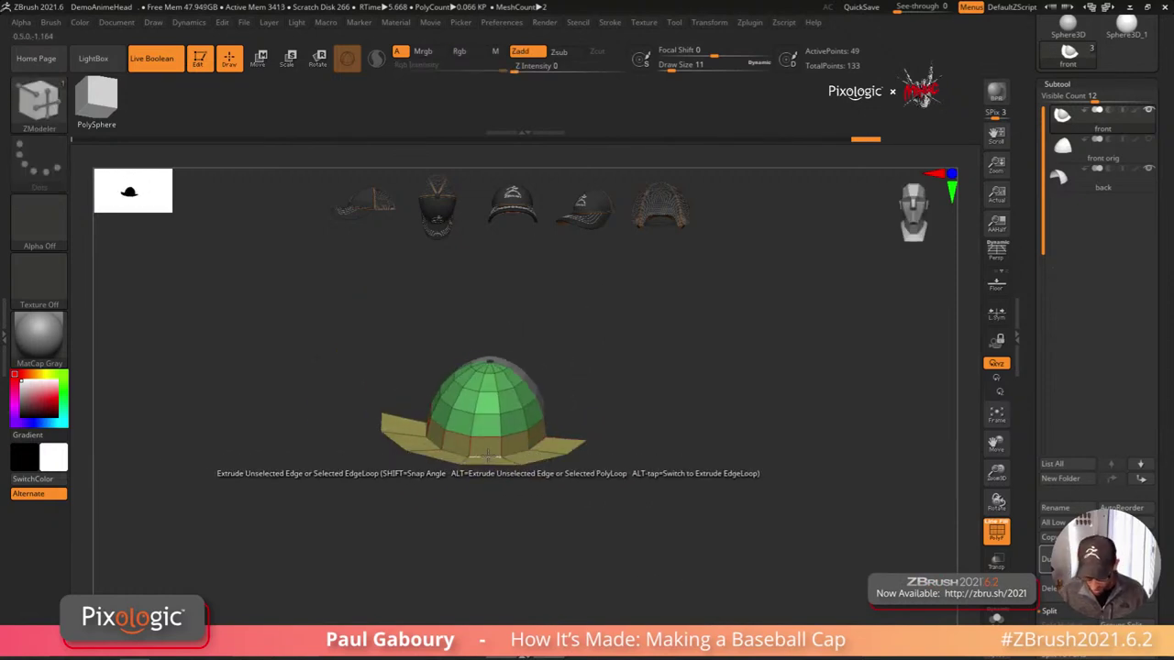
pyautogui.press('space')
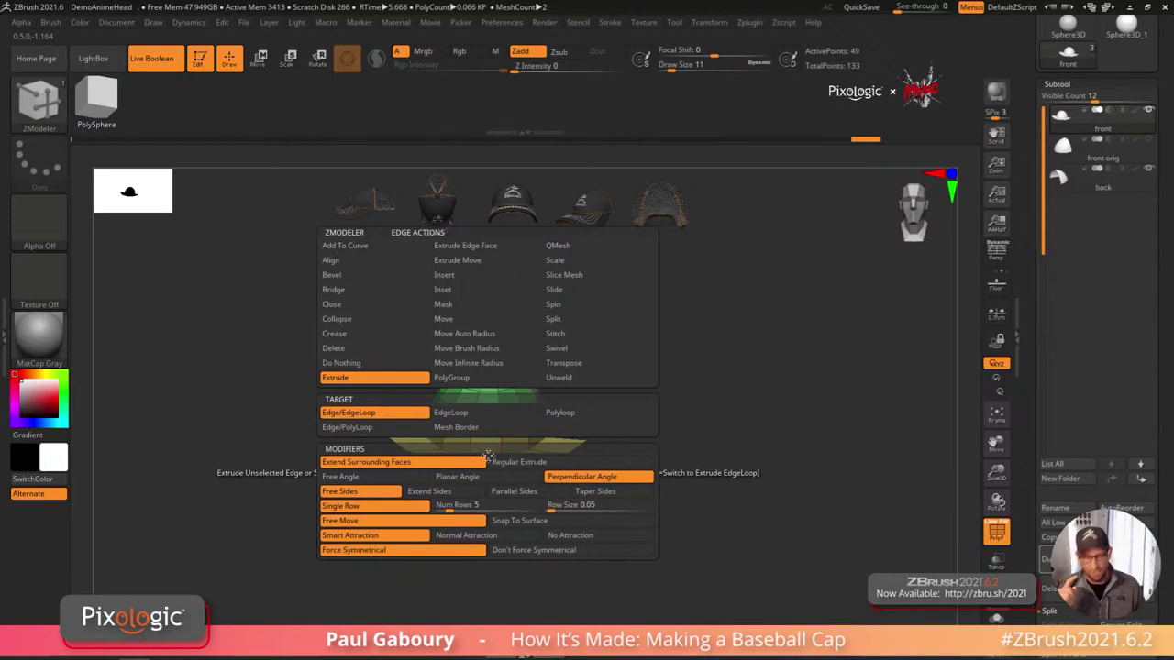
pyautogui.press('space')
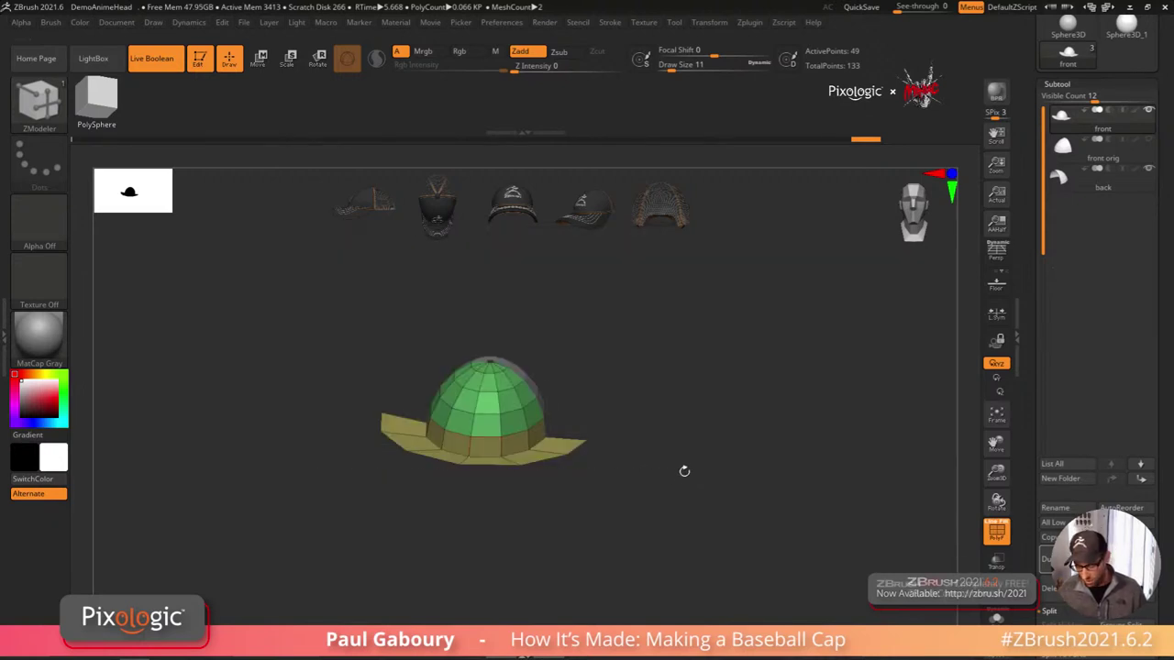
# Step: Isolate the brim's polygroup and show the whole mesh again to examine which faces share the group
pyautogui.moveTo(684, 471); pyautogui.dragTo(672, 504)
pyautogui.keyDown('alt'); pyautogui.moveTo(592, 492); pyautogui.dragTo(666, 564, button='right'); pyautogui.keyUp('alt')
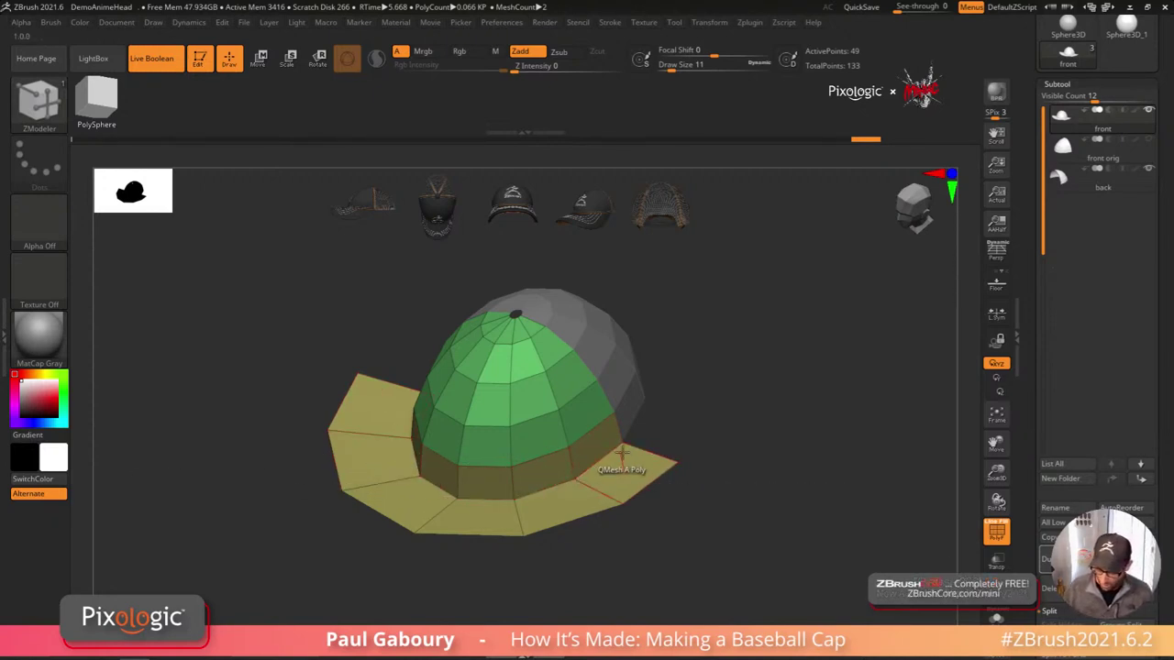
pyautogui.moveTo(690, 545); pyautogui.dragTo(624, 527)
pyautogui.hotkey('ctrl', 'shift')
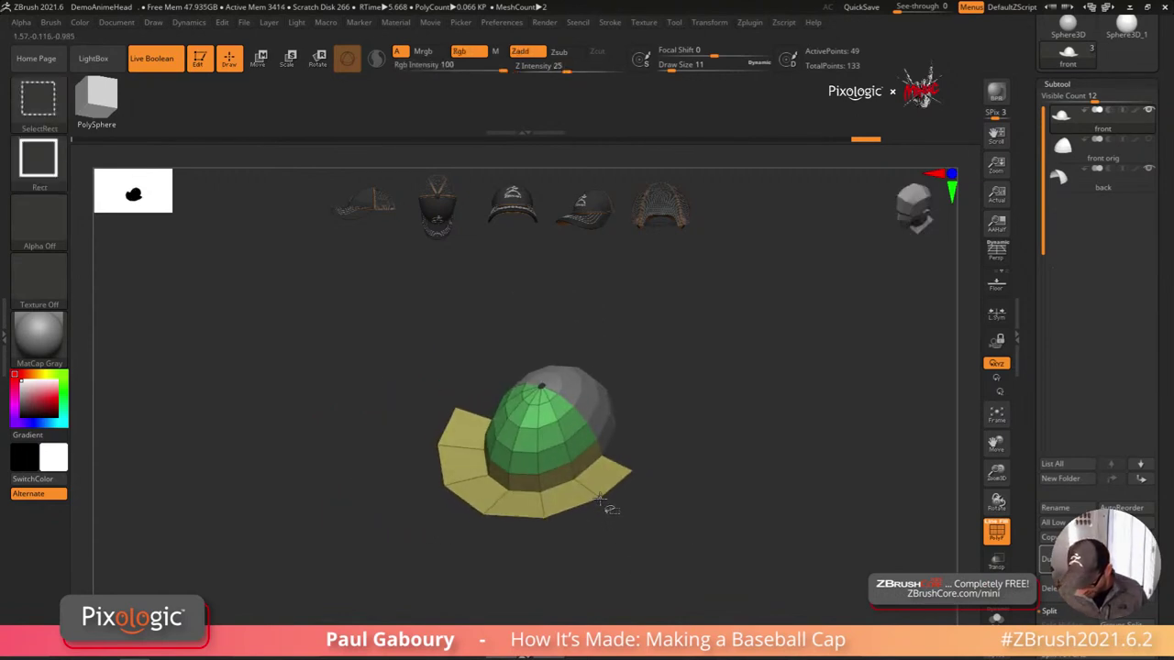
pyautogui.keyDown('ctrl'); pyautogui.keyDown('shift'); pyautogui.click(600, 498); pyautogui.keyUp('shift'); pyautogui.keyUp('ctrl')
pyautogui.moveTo(619, 557); pyautogui.dragTo(617, 516)
pyautogui.keyDown('ctrl'); pyautogui.keyDown('shift'); pyautogui.click(661, 532); pyautogui.keyUp('shift'); pyautogui.keyUp('ctrl')
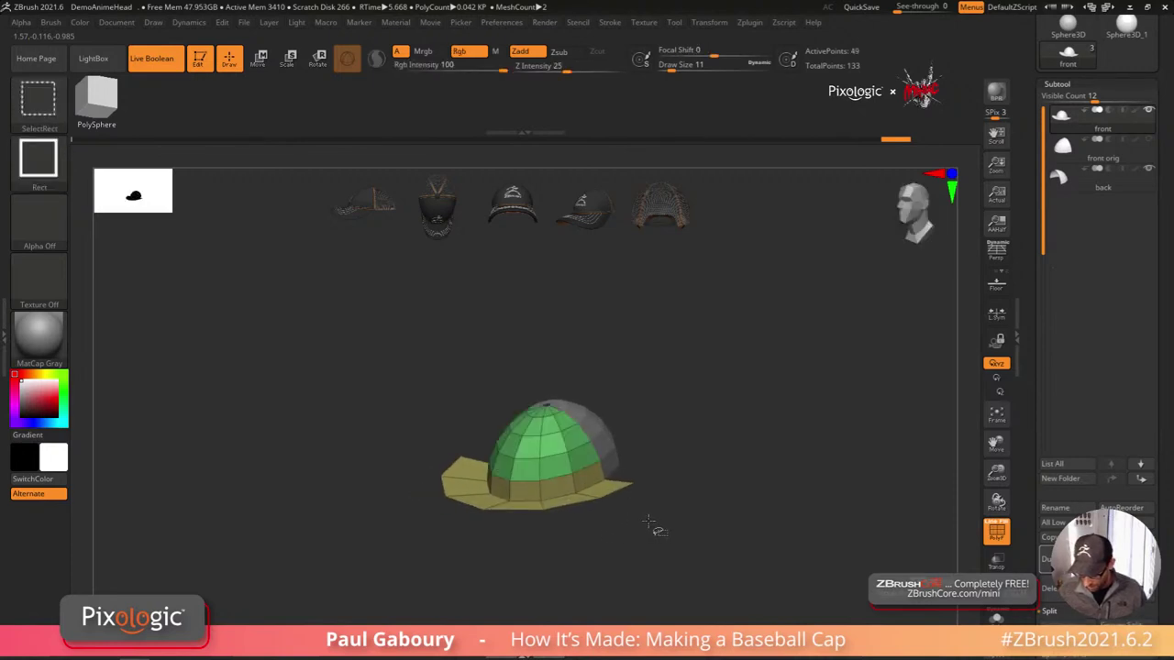
pyautogui.keyDown('alt'); pyautogui.moveTo(581, 490); pyautogui.dragTo(609, 493, button='right'); pyautogui.keyUp('alt')
pyautogui.keyDown('ctrl'); pyautogui.moveTo(609, 494); pyautogui.dragTo(637, 523, button='right'); pyautogui.keyUp('ctrl')
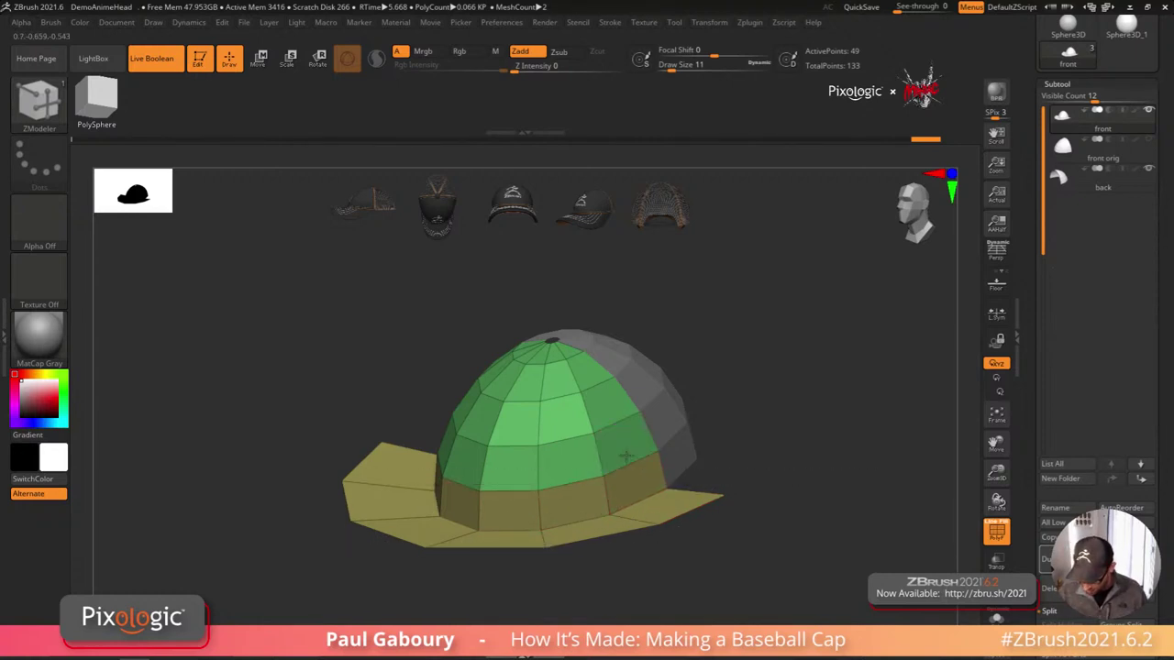
# Step: Try to regroup the crown's bottom row of polygons into the green crown polygroup and mark a single crown polygon temporarily
pyautogui.moveTo(480, 497); pyautogui.dragTo(532, 512, button='right')
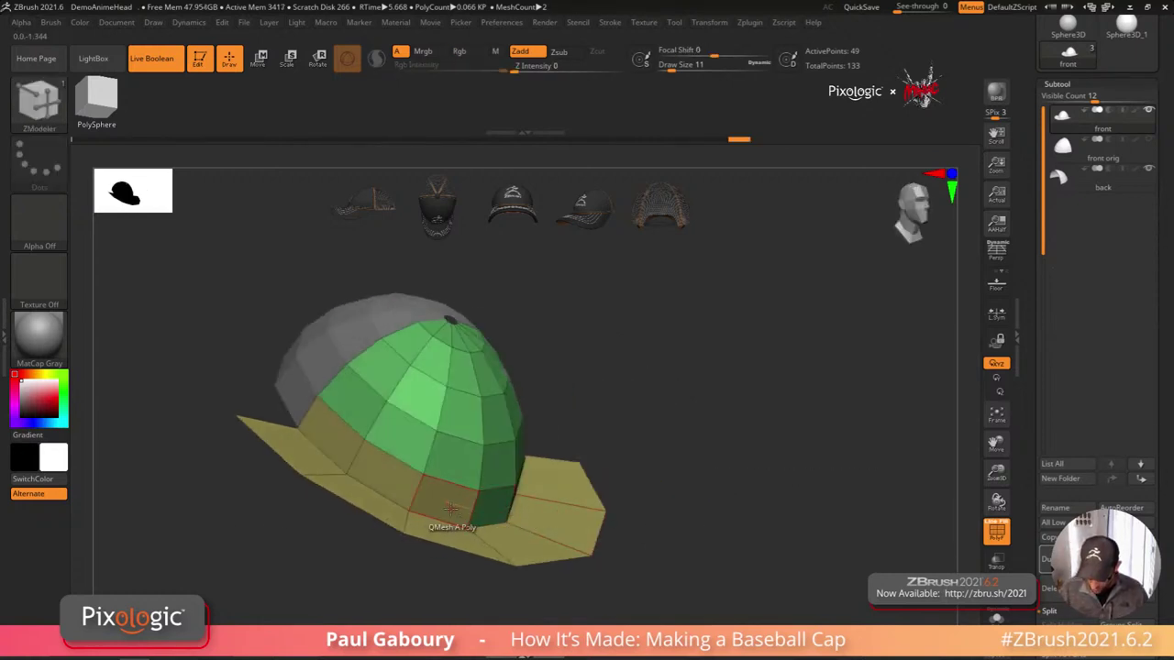
pyautogui.moveTo(416, 487); pyautogui.dragTo(332, 435)
pyautogui.keyDown('ctrl'); pyautogui.moveTo(702, 513); pyautogui.dragTo(584, 516, button='right'); pyautogui.keyUp('ctrl')
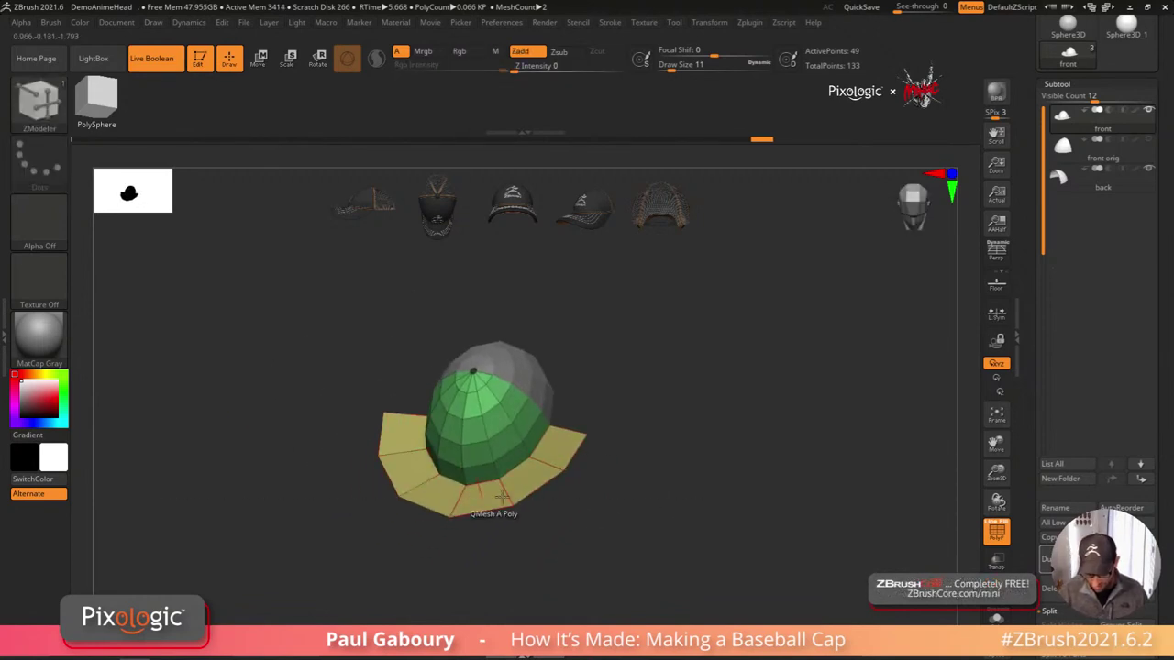
pyautogui.moveTo(568, 523); pyautogui.dragTo(627, 551, button='right')
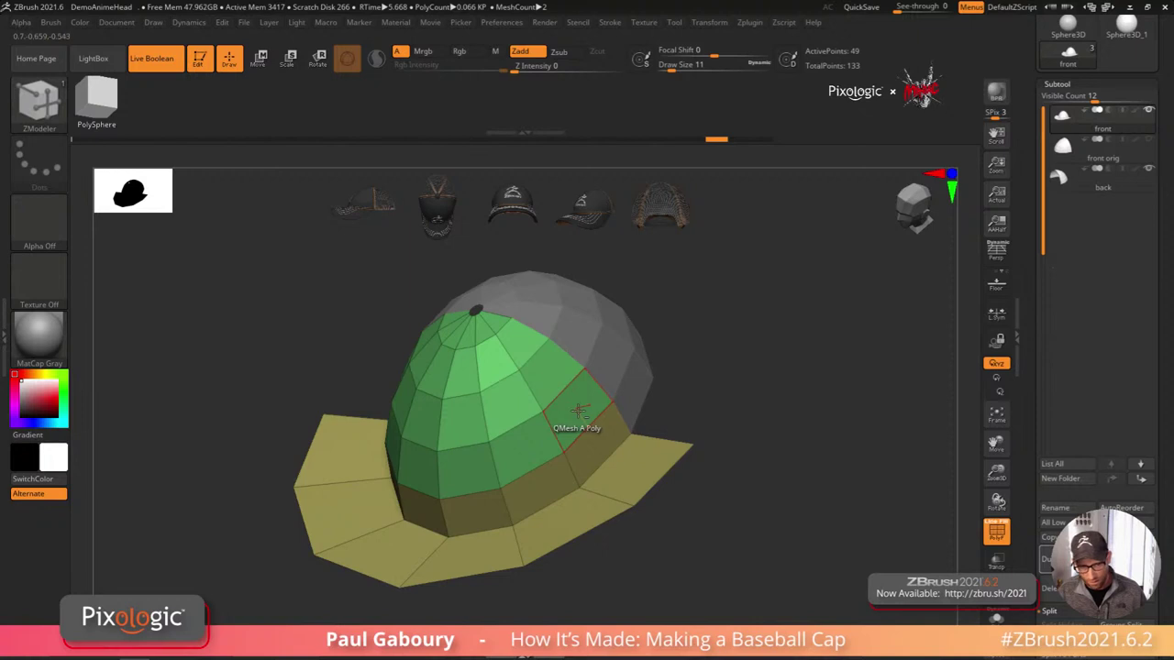
pyautogui.click(578, 410)
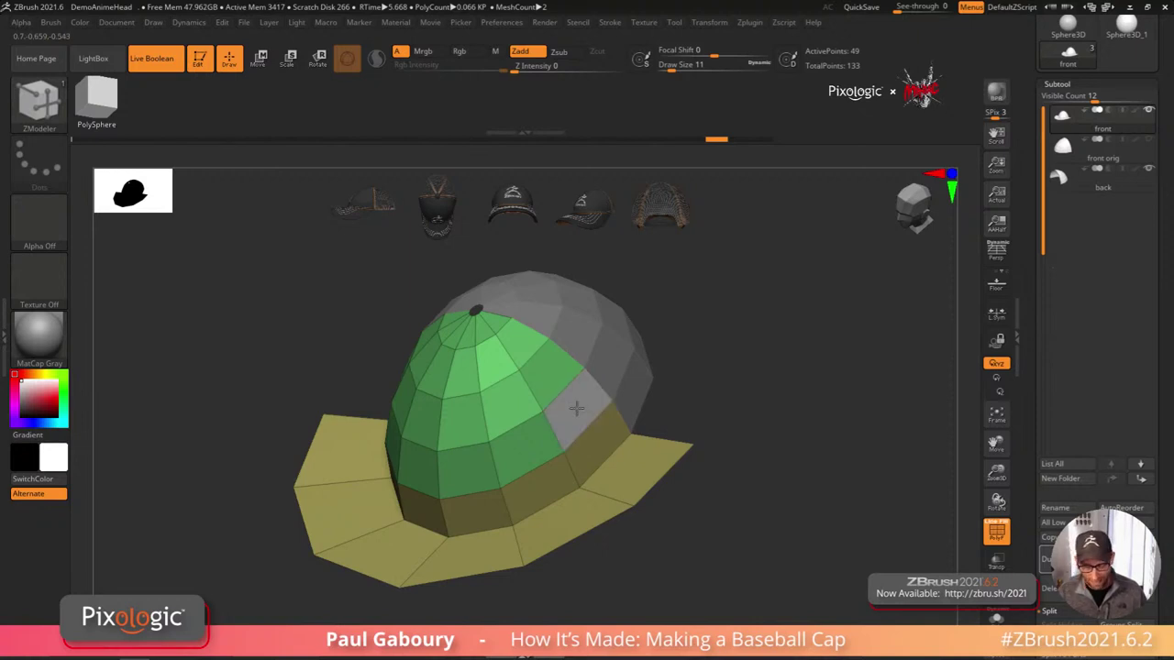
pyautogui.click(575, 409)
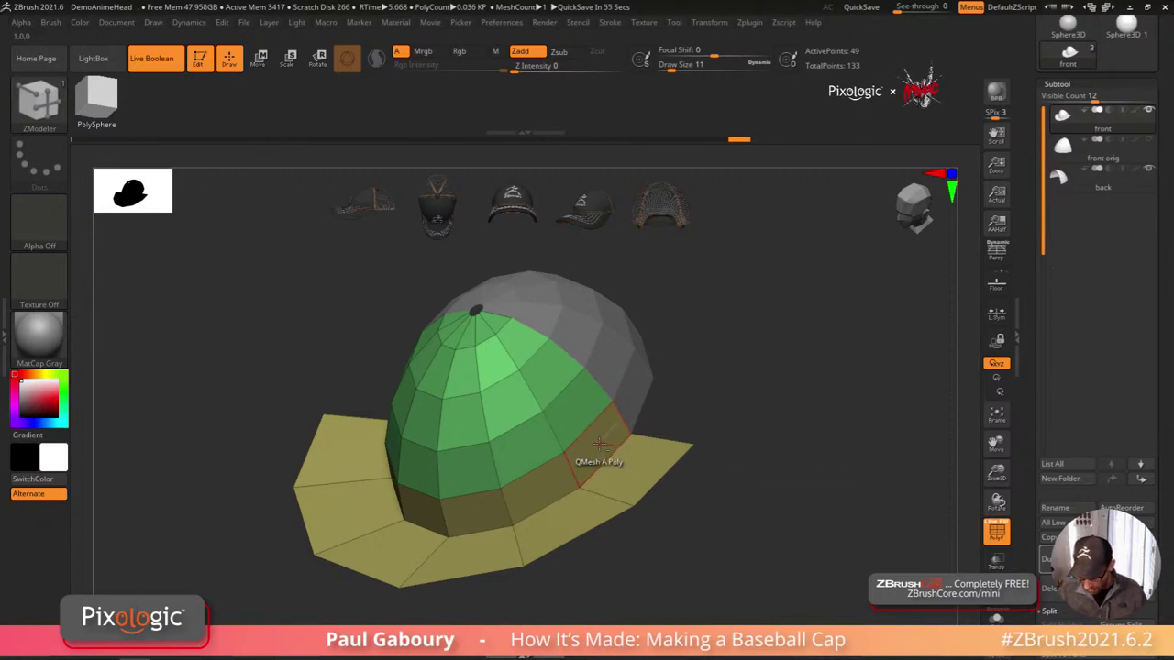
# Step: Assign the crown's bottom row of polygons to the green crown polygroup, separate from the brim's polygroup
pyautogui.click(594, 446)
pyautogui.click(550, 476)
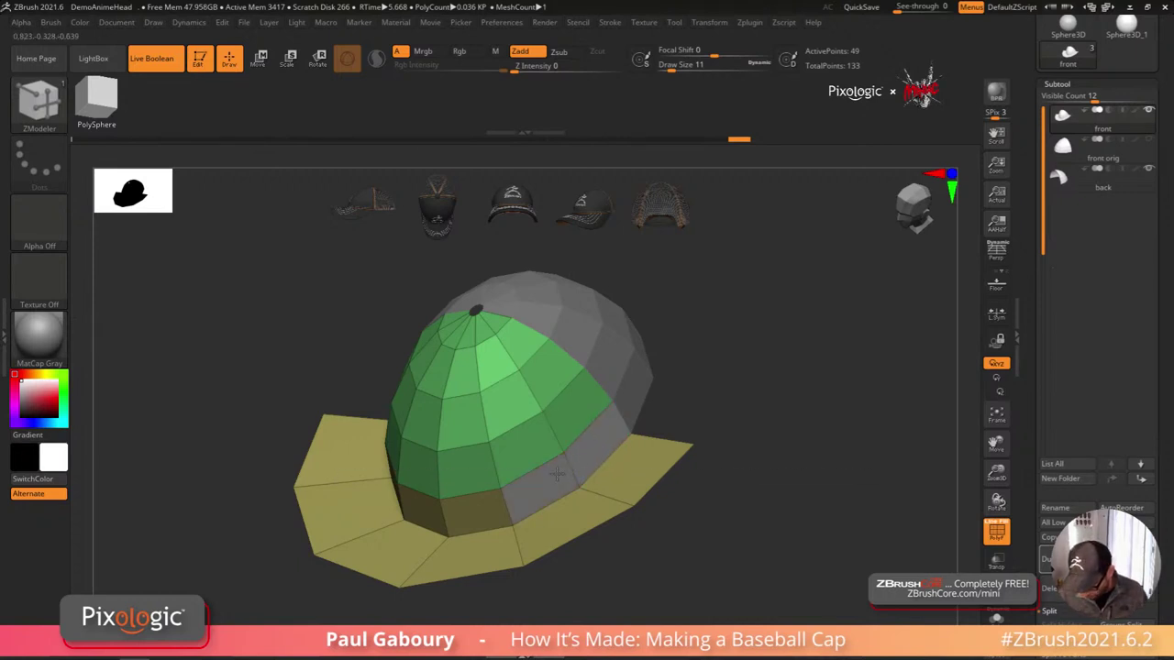
pyautogui.click(472, 507)
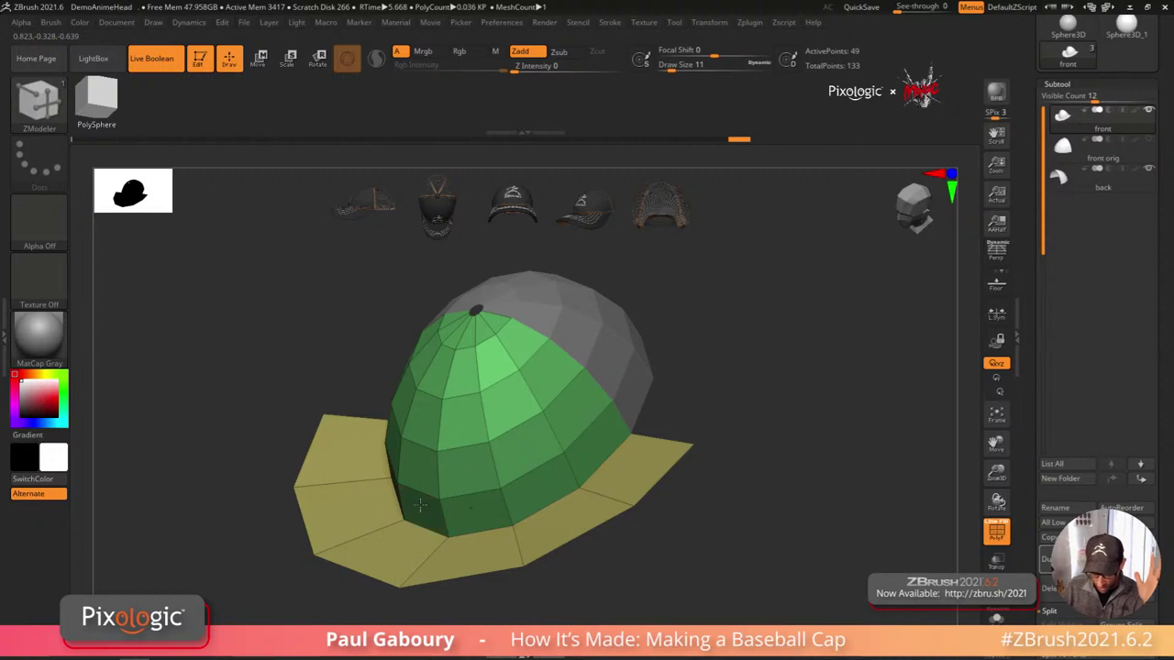
pyautogui.moveTo(486, 495); pyautogui.dragTo(523, 500, button='right')
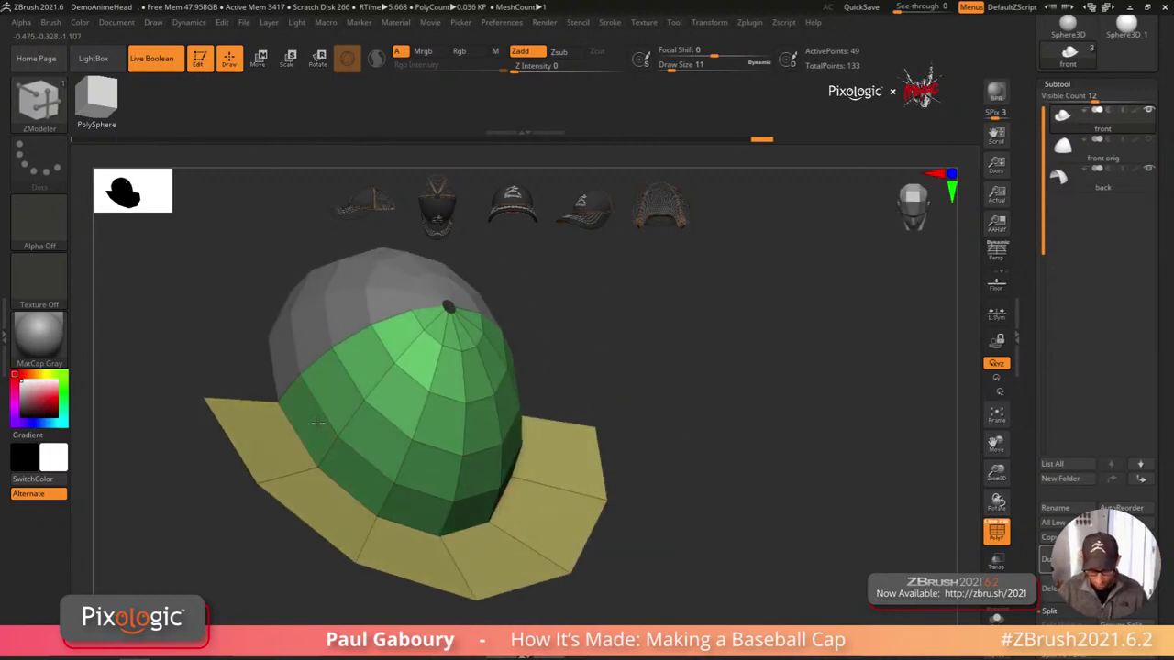
pyautogui.moveTo(597, 480); pyautogui.dragTo(617, 492)
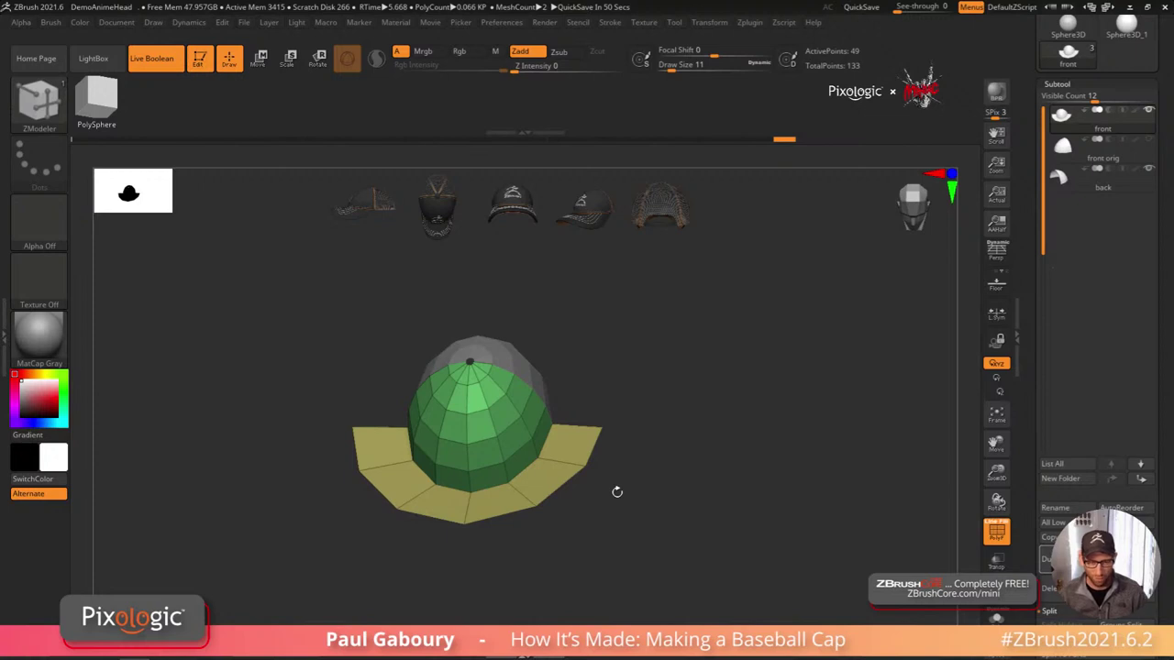
# Step: With the Move brush at a draw size of about 172, shift the brim's front corner points inward and forward to flatten its front edge
pyautogui.moveTo(638, 500); pyautogui.dragTo(662, 503)
pyautogui.press('s')
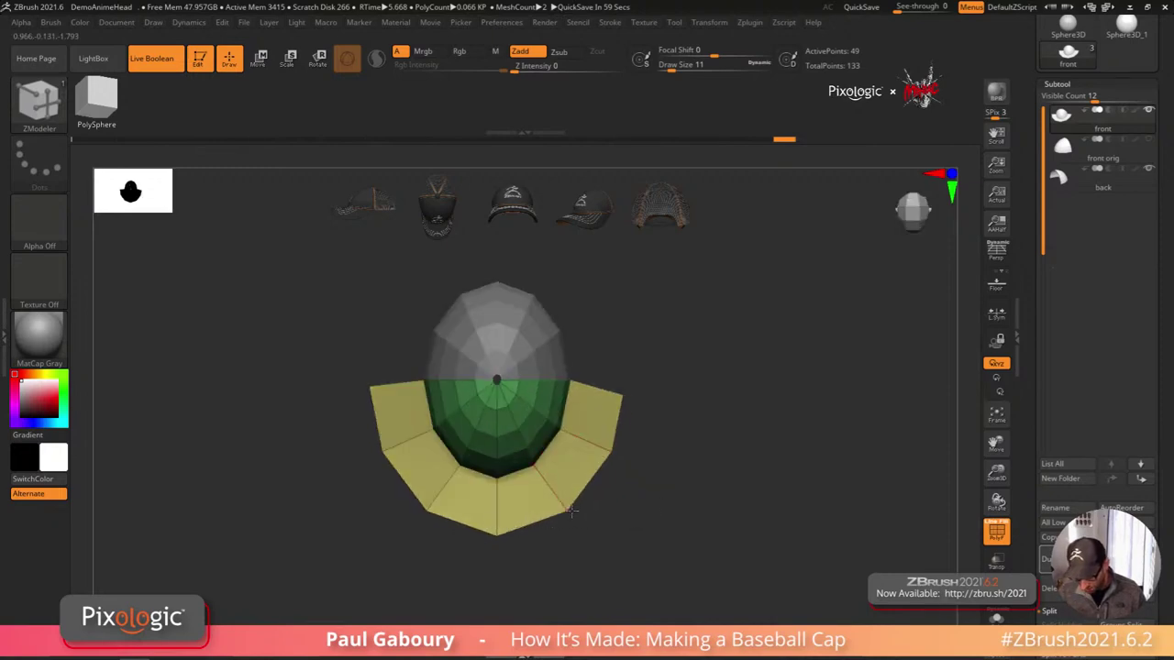
pyautogui.moveTo(579, 527); pyautogui.dragTo(606, 530)
pyautogui.press('b')
pyautogui.press('m')
pyautogui.press('v')
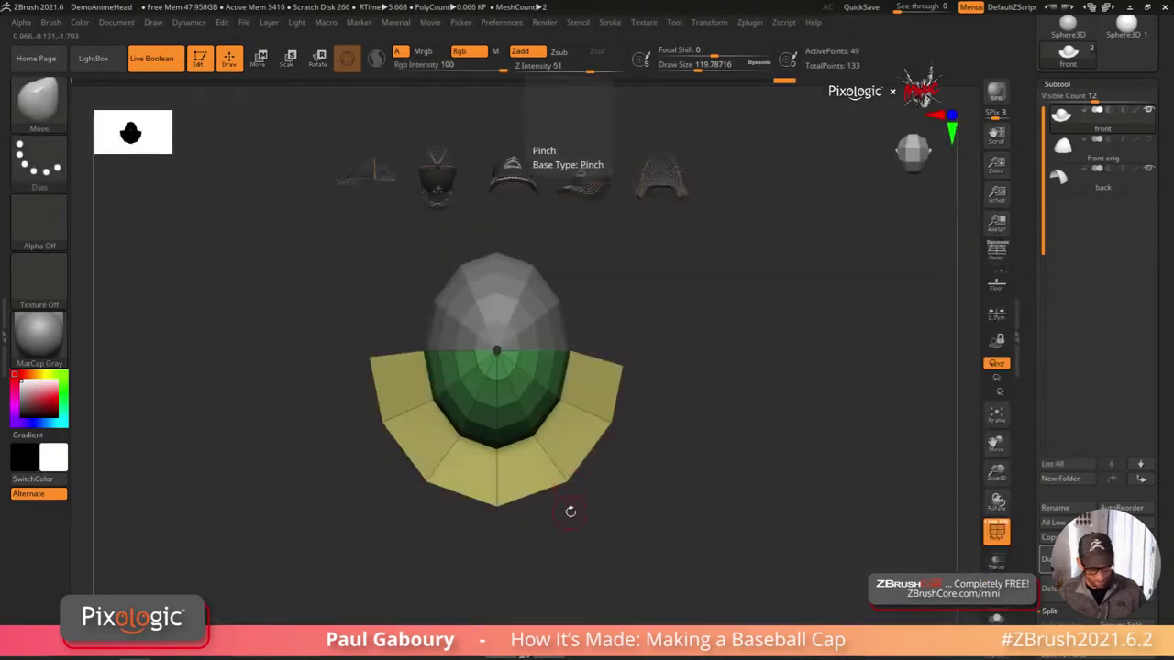
pyautogui.press('s')
pyautogui.moveTo(557, 480); pyautogui.dragTo(568, 478)
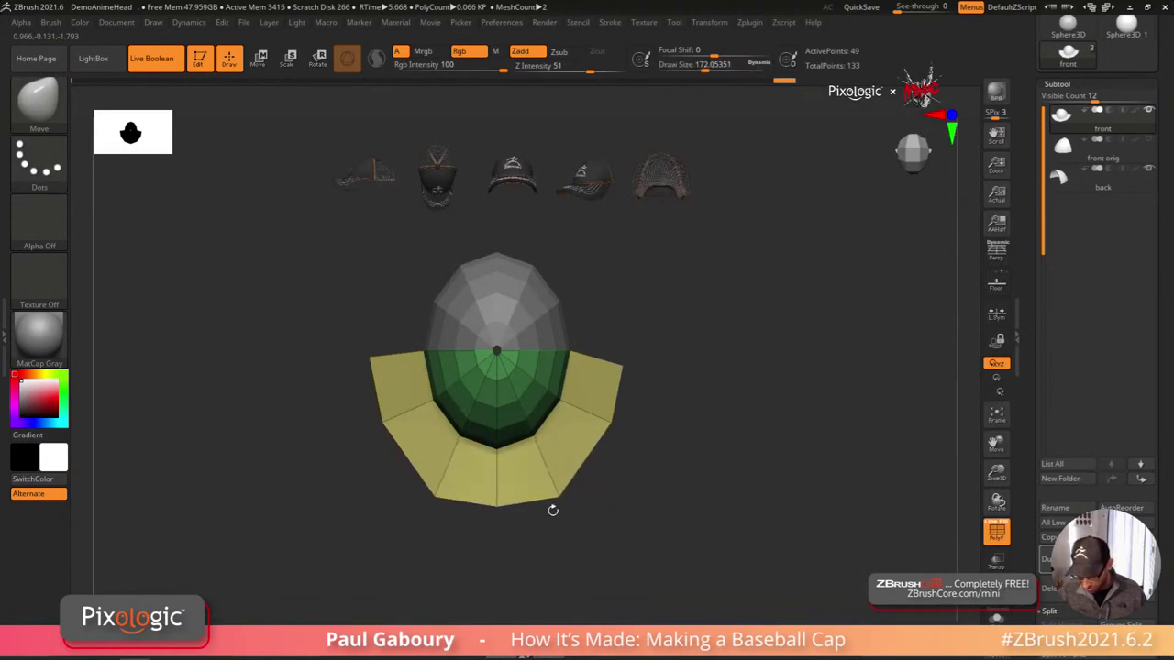
pyautogui.moveTo(609, 421); pyautogui.dragTo(584, 492)
# Step: Pull the brim's rear corners, outer side points and front points slightly forward with the Move brush
pyautogui.moveTo(618, 371)
pyautogui.mouseDown()
pyautogui.moveTo(600, 466)
pyautogui.moveTo(616, 414)
pyautogui.moveTo(566, 416)
pyautogui.moveTo(591, 463)
pyautogui.moveTo(647, 457)
pyautogui.moveTo(672, 432)
pyautogui.moveTo(642, 458)
pyautogui.moveTo(624, 445)
pyautogui.moveTo(653, 427)
pyautogui.moveTo(648, 446)
pyautogui.moveTo(672, 414)
pyautogui.mouseUp()
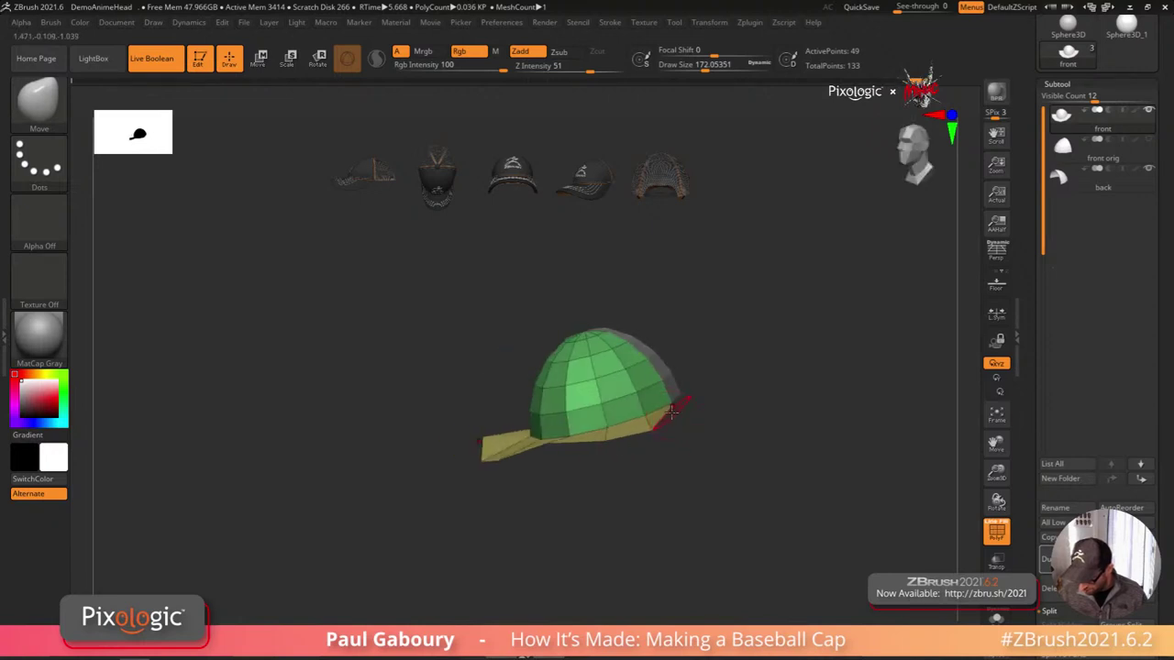
pyautogui.moveTo(664, 469); pyautogui.dragTo(695, 463)
pyautogui.moveTo(716, 408); pyautogui.dragTo(664, 420)
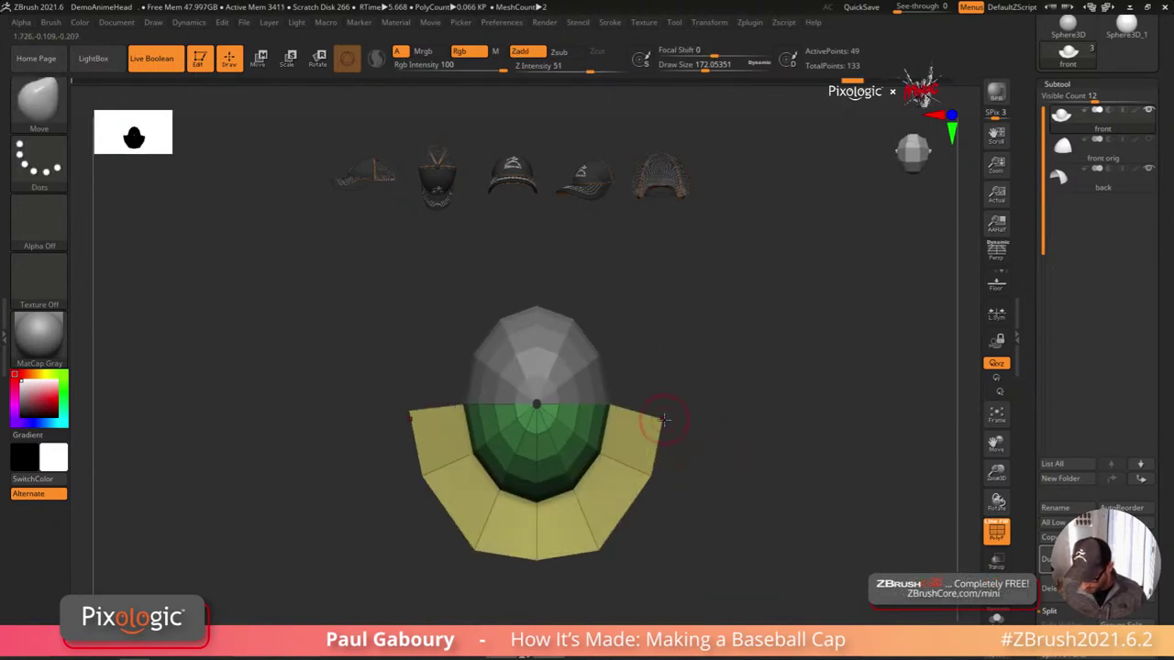
pyautogui.moveTo(649, 474); pyautogui.dragTo(652, 480)
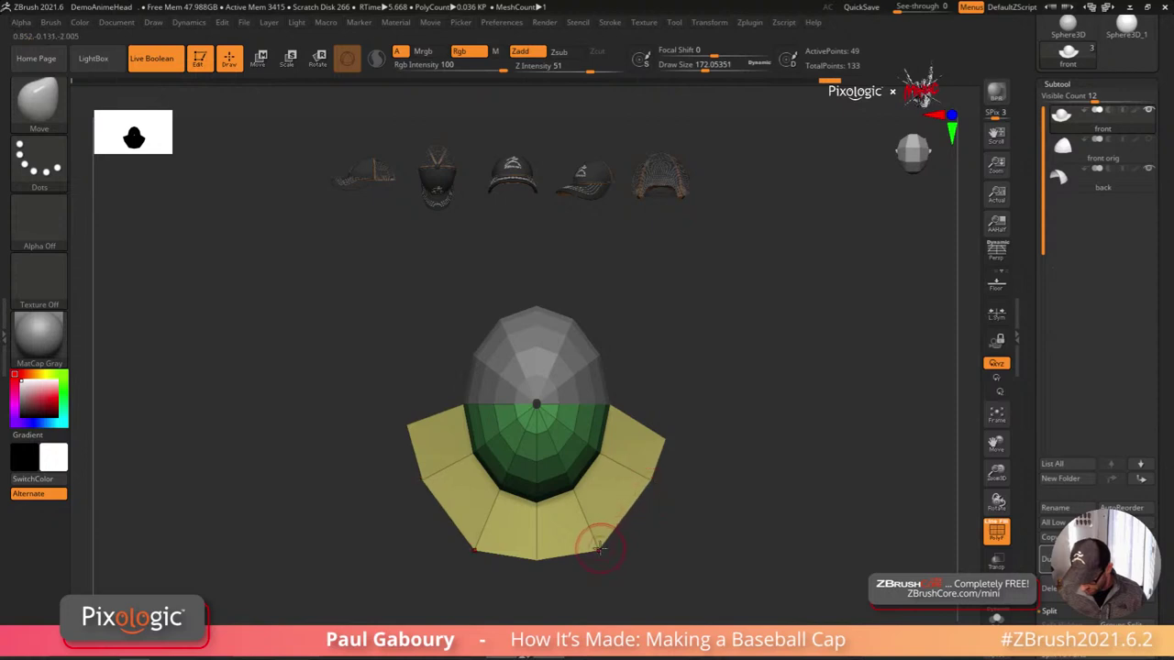
pyautogui.moveTo(600, 549)
pyautogui.mouseDown()
pyautogui.moveTo(538, 577)
pyautogui.moveTo(597, 560)
pyautogui.mouseUp()
pyautogui.moveTo(652, 480); pyautogui.dragTo(649, 488)
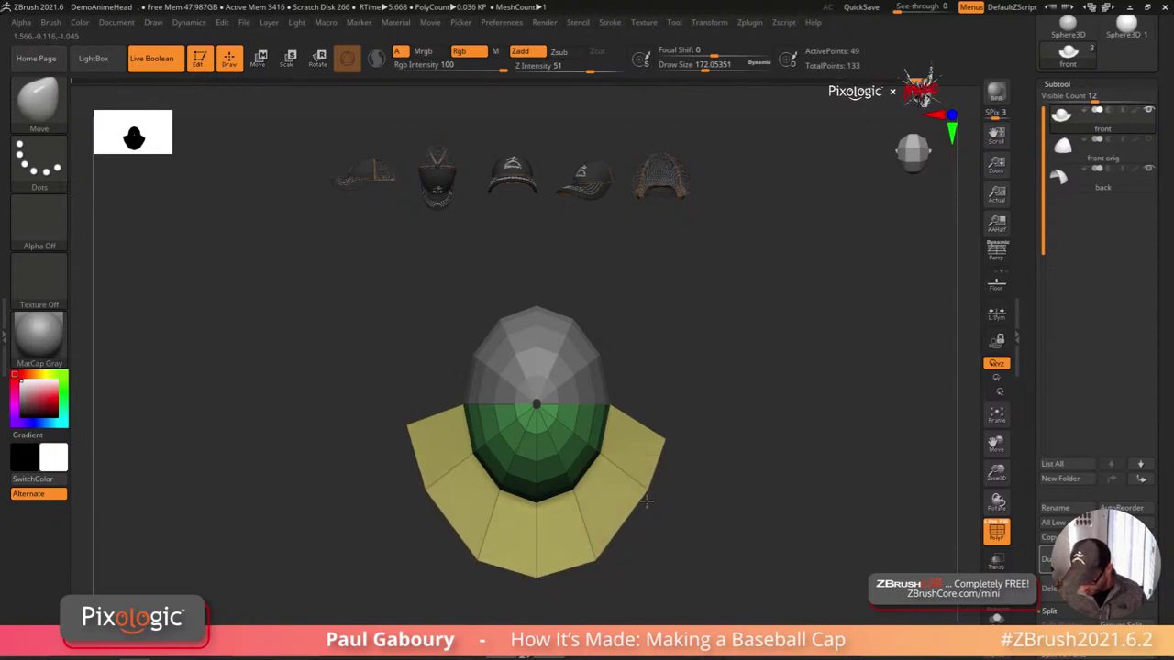
# Step: Increase the draw size to about 197, turn on local symmetry and stretch the brim forward into a longer bill
pyautogui.press('s')
pyautogui.moveTo(666, 442)
pyautogui.mouseDown()
pyautogui.moveTo(667, 456)
pyautogui.moveTo(618, 495)
pyautogui.moveTo(669, 464)
pyautogui.moveTo(656, 452)
pyautogui.mouseUp()
pyautogui.moveTo(526, 487); pyautogui.dragTo(596, 443)
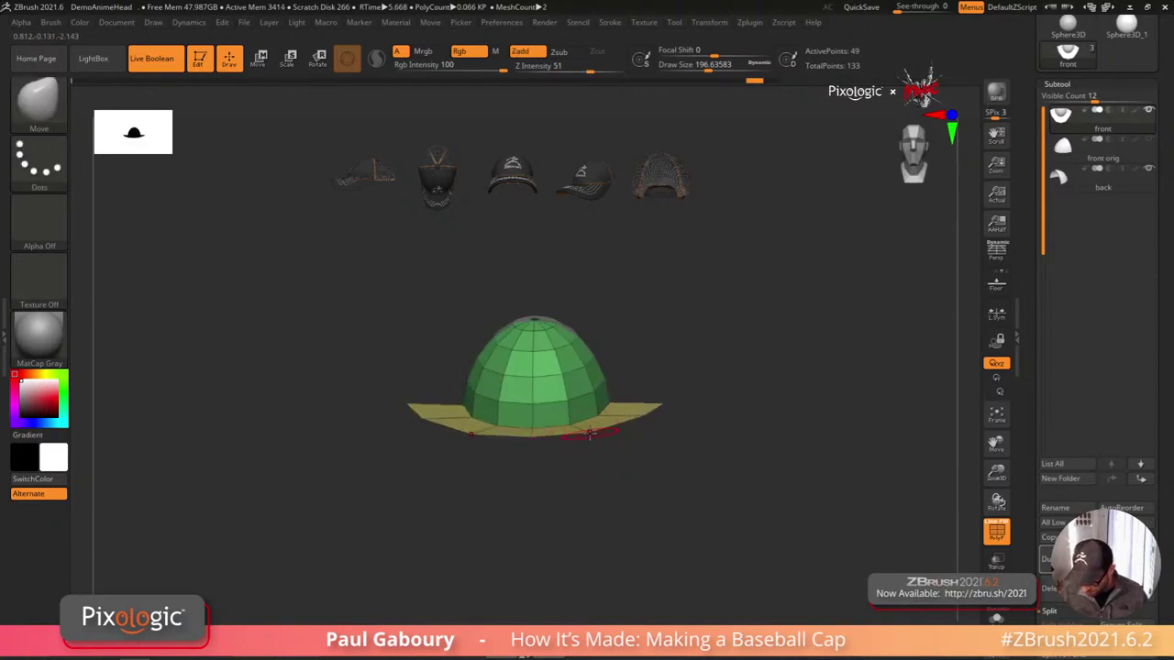
pyautogui.press('x')
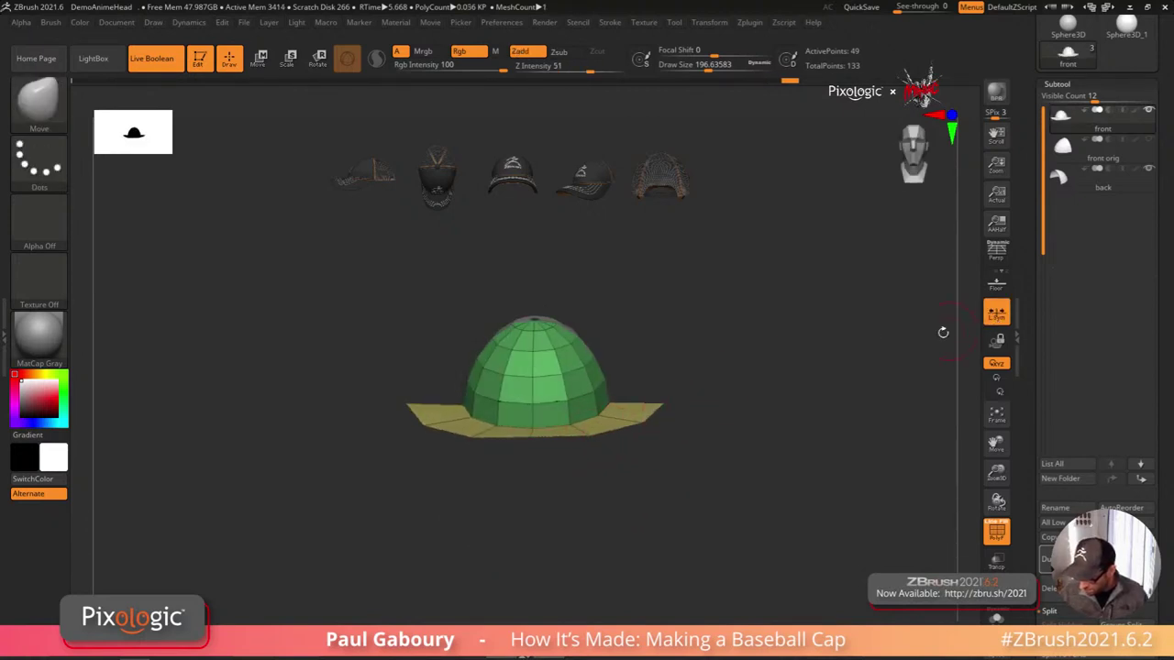
pyautogui.moveTo(665, 414)
pyautogui.mouseDown()
pyautogui.moveTo(606, 532)
pyautogui.moveTo(660, 474)
pyautogui.moveTo(649, 463)
pyautogui.mouseUp()
pyautogui.moveTo(596, 478)
pyautogui.mouseDown()
pyautogui.moveTo(567, 486)
pyautogui.moveTo(578, 551)
pyautogui.moveTo(618, 498)
pyautogui.moveTo(611, 519)
pyautogui.moveTo(626, 537)
pyautogui.moveTo(634, 519)
pyautogui.moveTo(593, 571)
pyautogui.mouseUp()
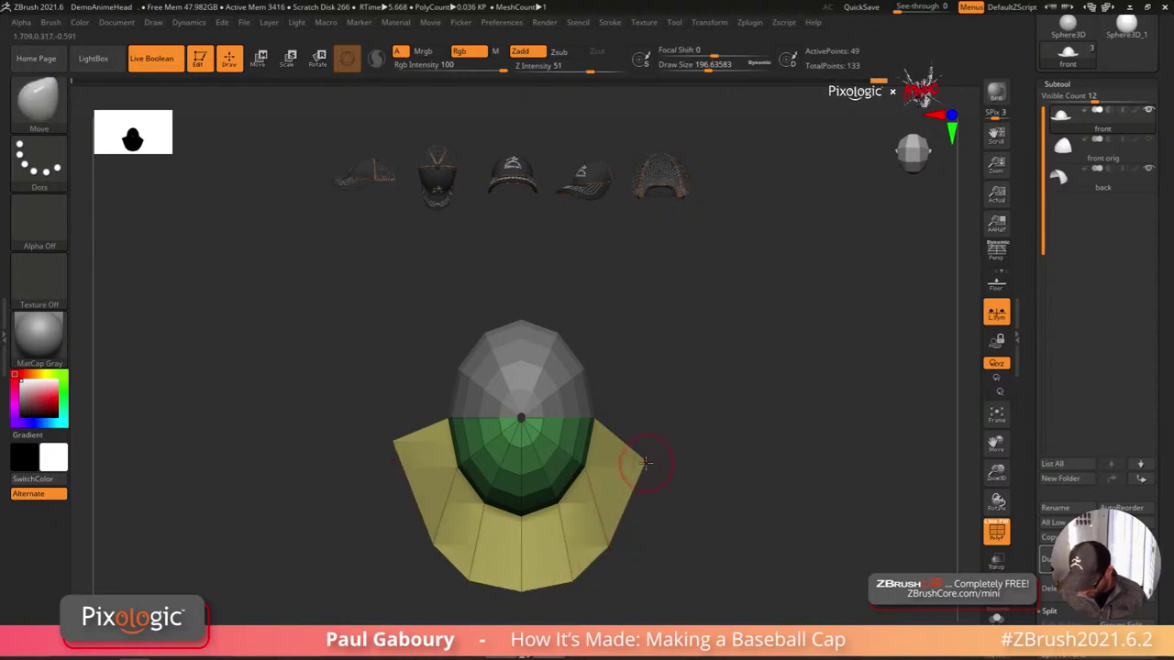
# Step: Undo the last pull on the brim's rear corner and try to even out both sides with the Modify Topology tools
pyautogui.moveTo(647, 463); pyautogui.dragTo(633, 514)
pyautogui.hotkey('ctrl', 'z')
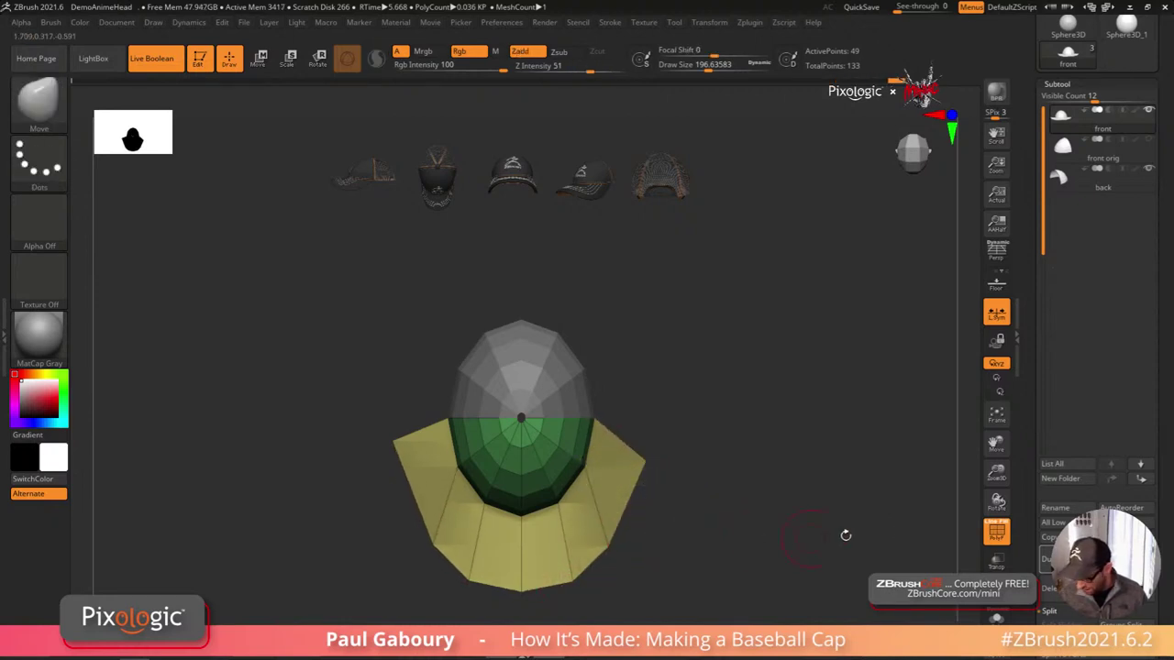
pyautogui.scroll(-5, 1150, 441)
pyautogui.moveTo(1150, 441); pyautogui.dragTo(1147, 262)
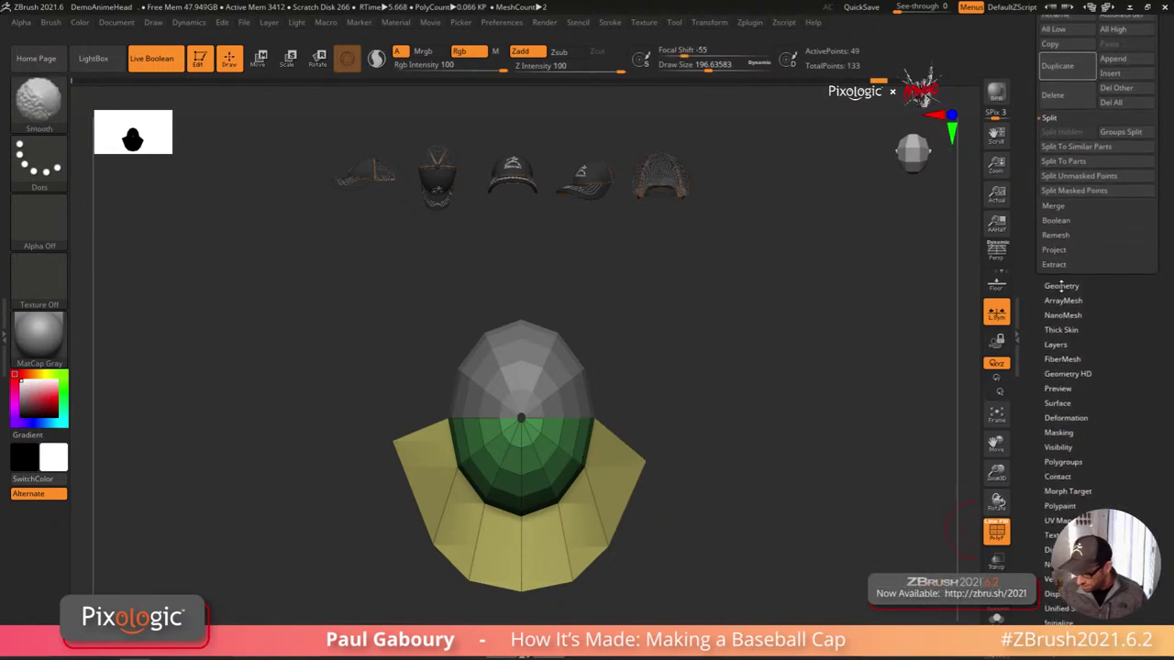
pyautogui.click(1061, 286)
pyautogui.moveTo(1164, 478); pyautogui.dragTo(1163, 428)
pyautogui.scroll(-3, 1163, 428)
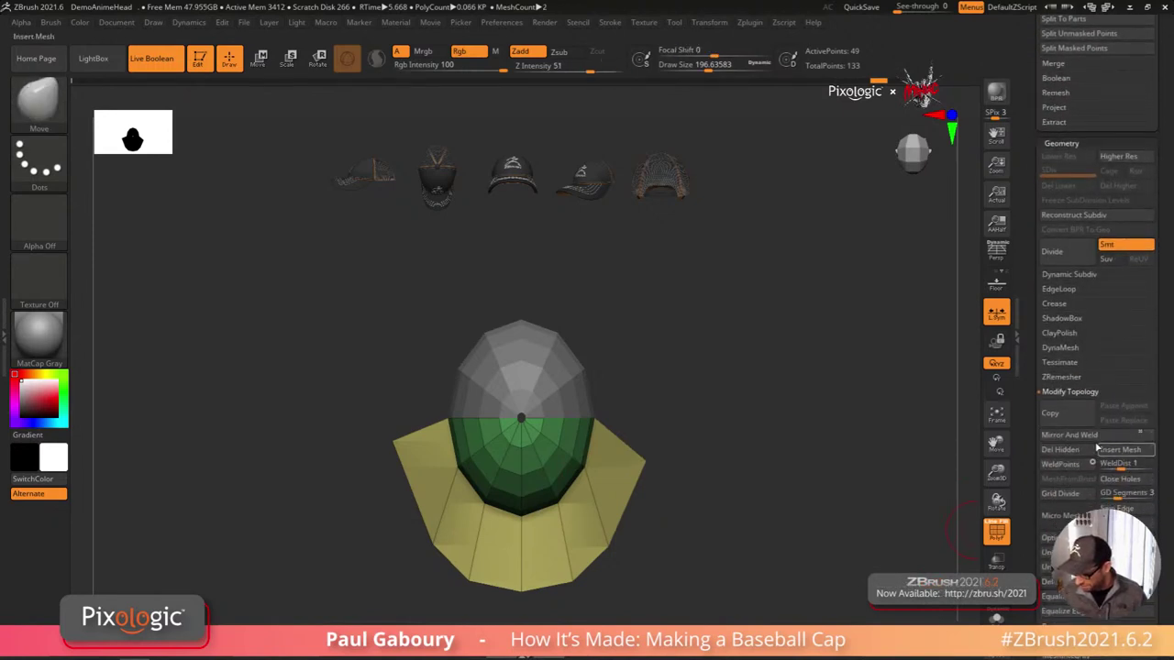
pyautogui.click(1045, 450)
pyautogui.hotkey('ctrl', 'z')
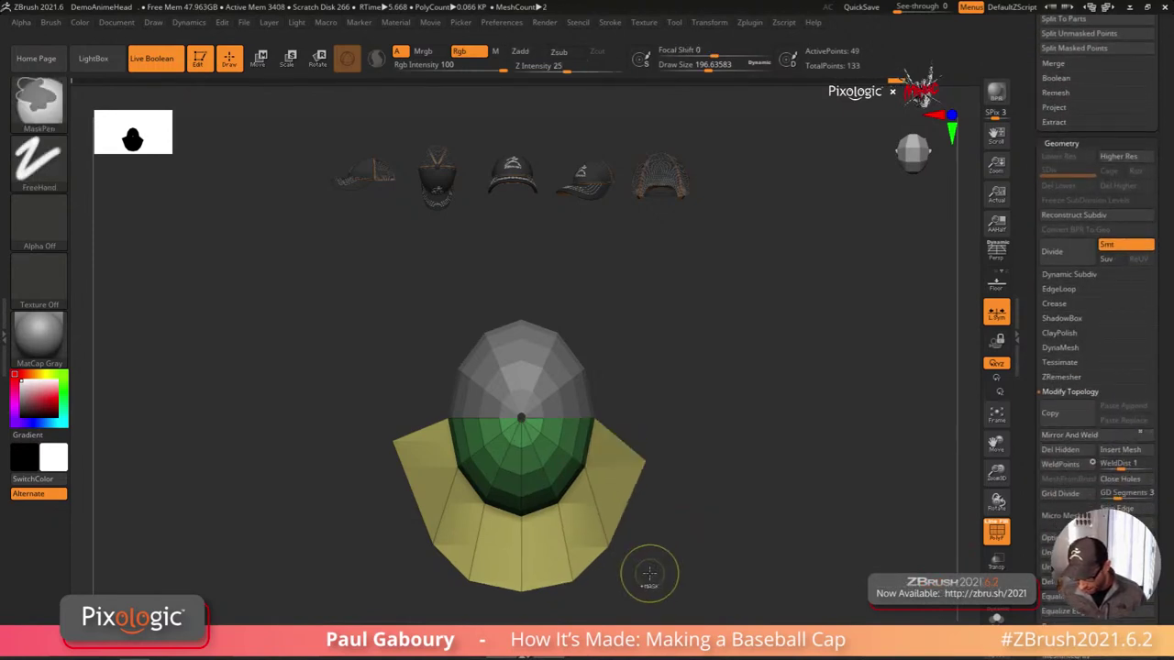
# Step: Turn off local symmetry and adjust the brim's outer corners with the Move brush
pyautogui.keyDown('alt'); pyautogui.moveTo(649, 571); pyautogui.dragTo(550, 432); pyautogui.keyUp('alt')
pyautogui.click(1000, 321)
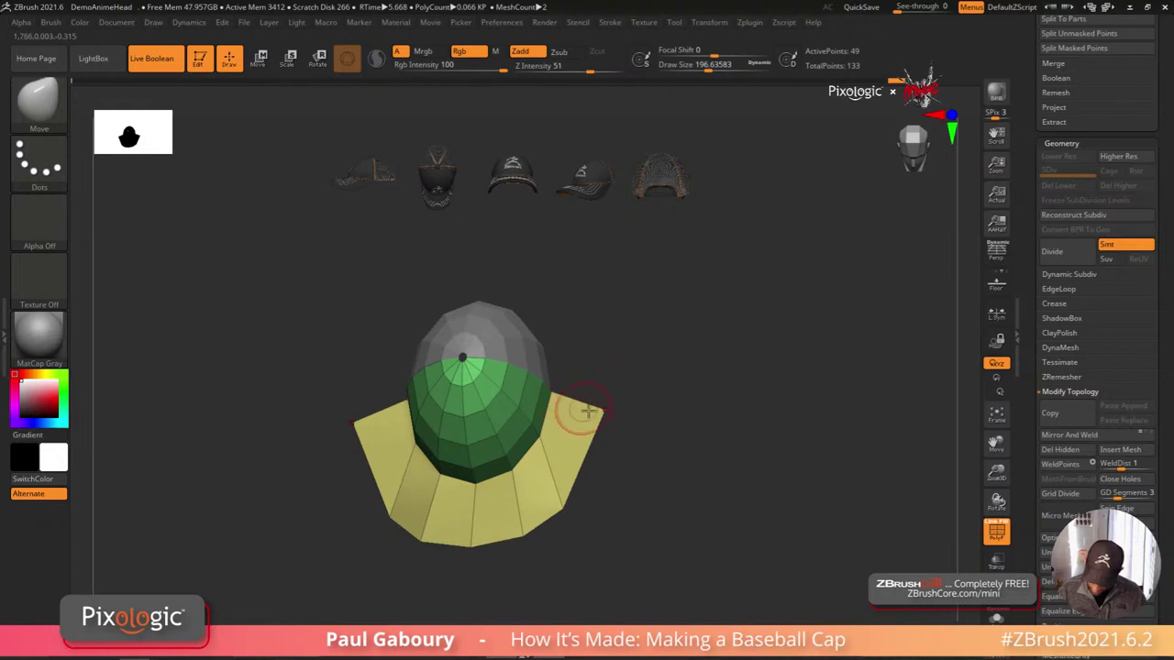
pyautogui.moveTo(594, 418); pyautogui.dragTo(548, 515)
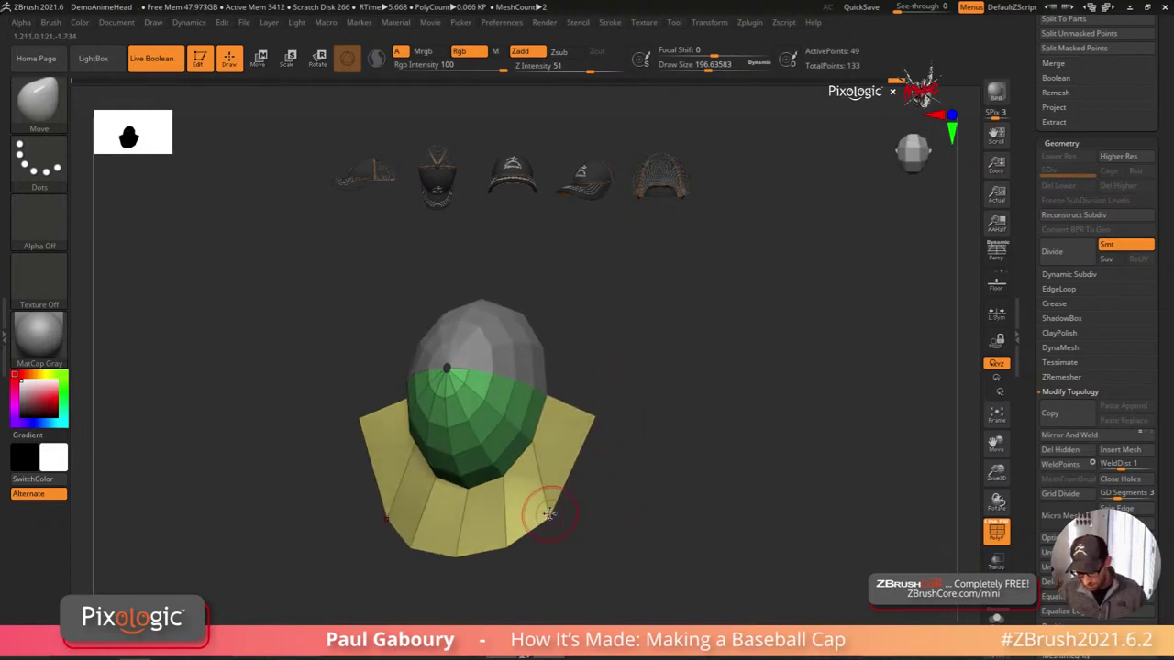
# Step: Set ZModeler's edge action to Insert with Single EdgeLoop and insert an edge loop around the middle of the brim
pyautogui.press('space')
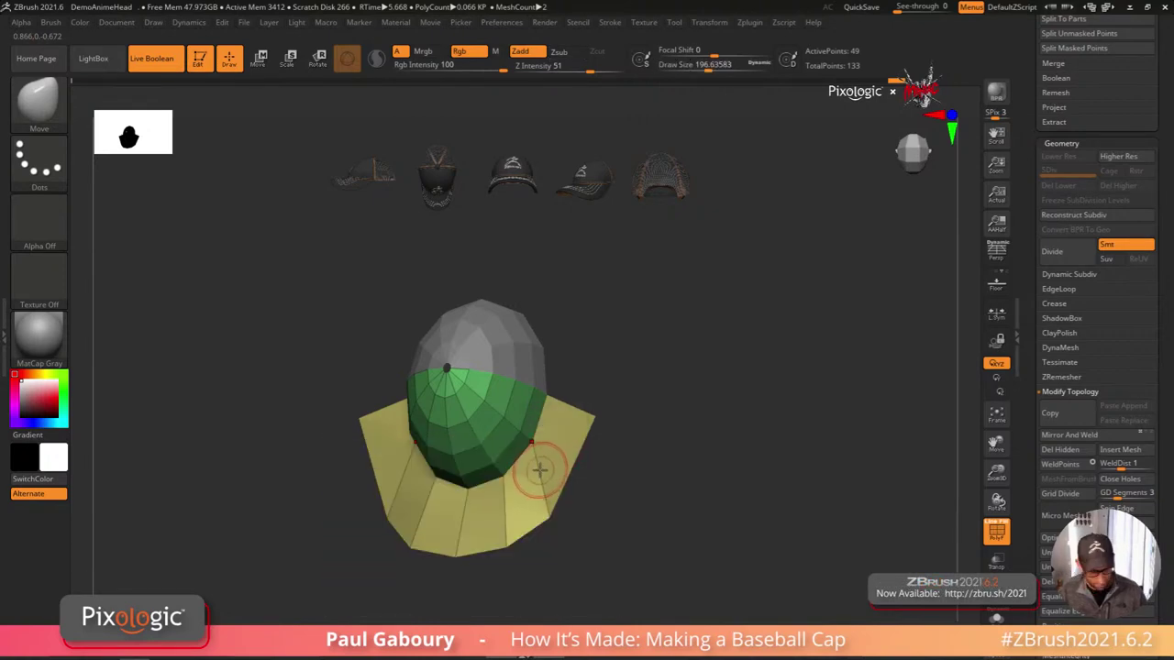
pyautogui.press('b')
pyautogui.press('z')
pyautogui.press('m')
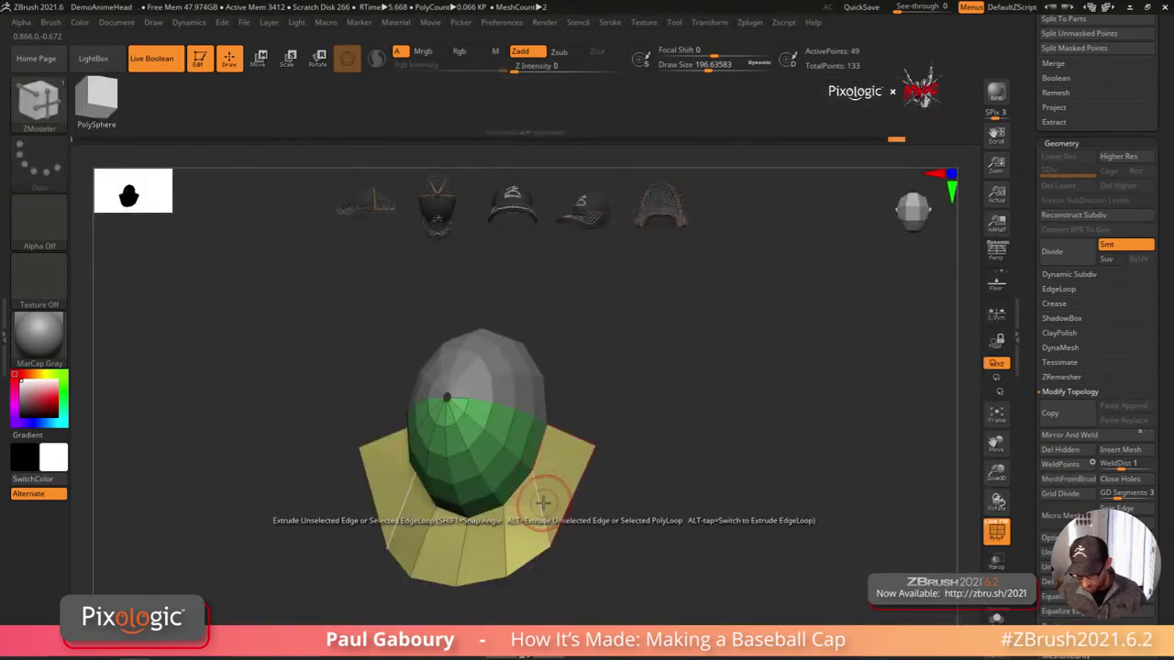
pyautogui.press('space')
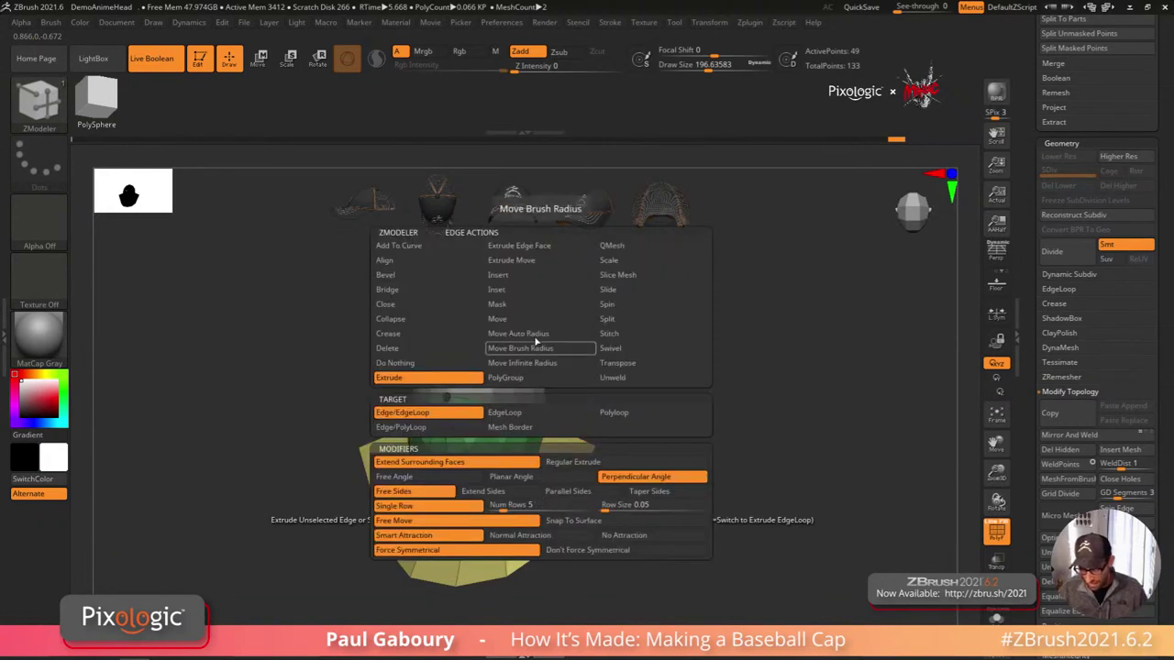
pyautogui.click(528, 277)
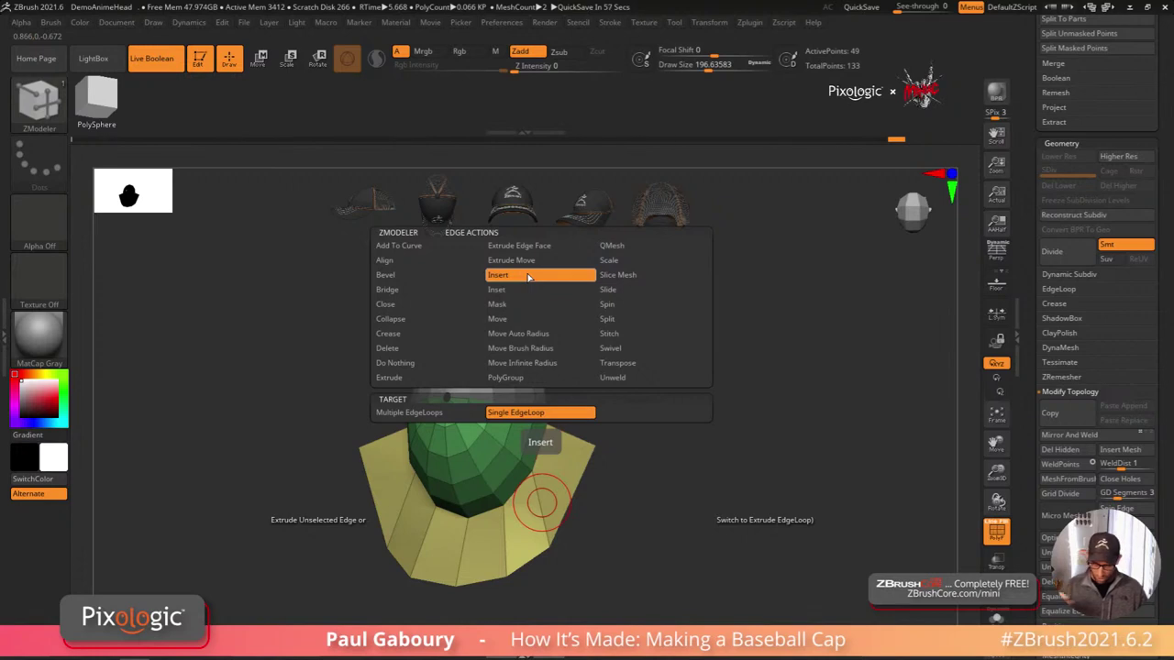
pyautogui.click(541, 512)
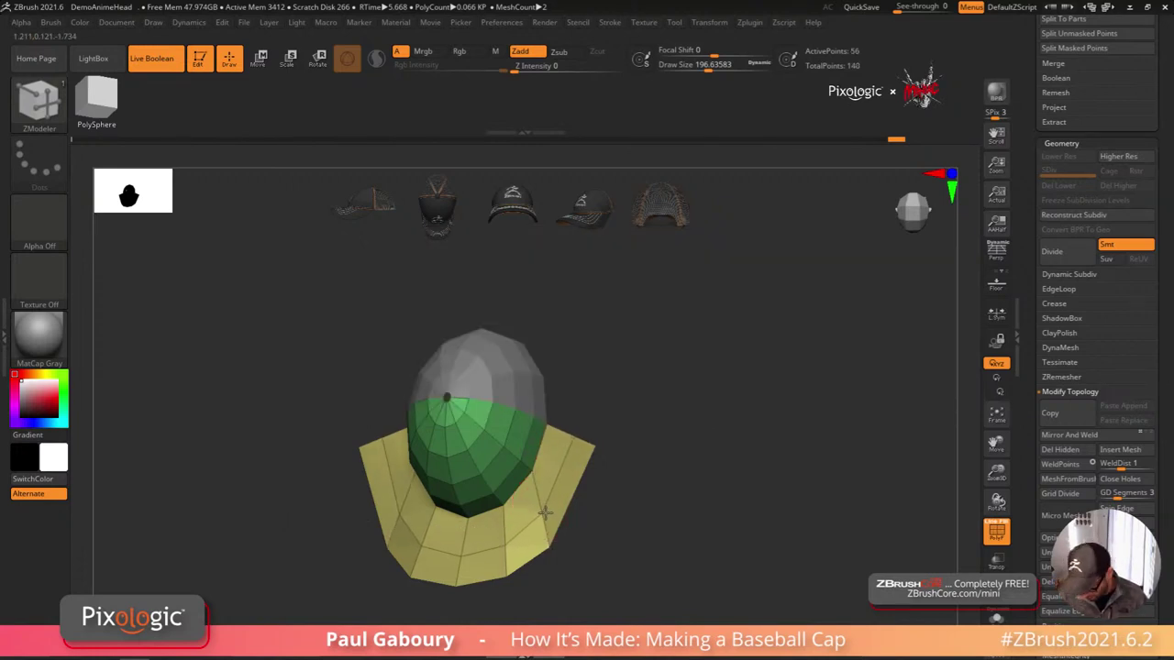
pyautogui.moveTo(617, 446)
pyautogui.mouseDown()
pyautogui.moveTo(635, 474)
pyautogui.moveTo(629, 456)
pyautogui.moveTo(601, 461)
pyautogui.mouseUp()
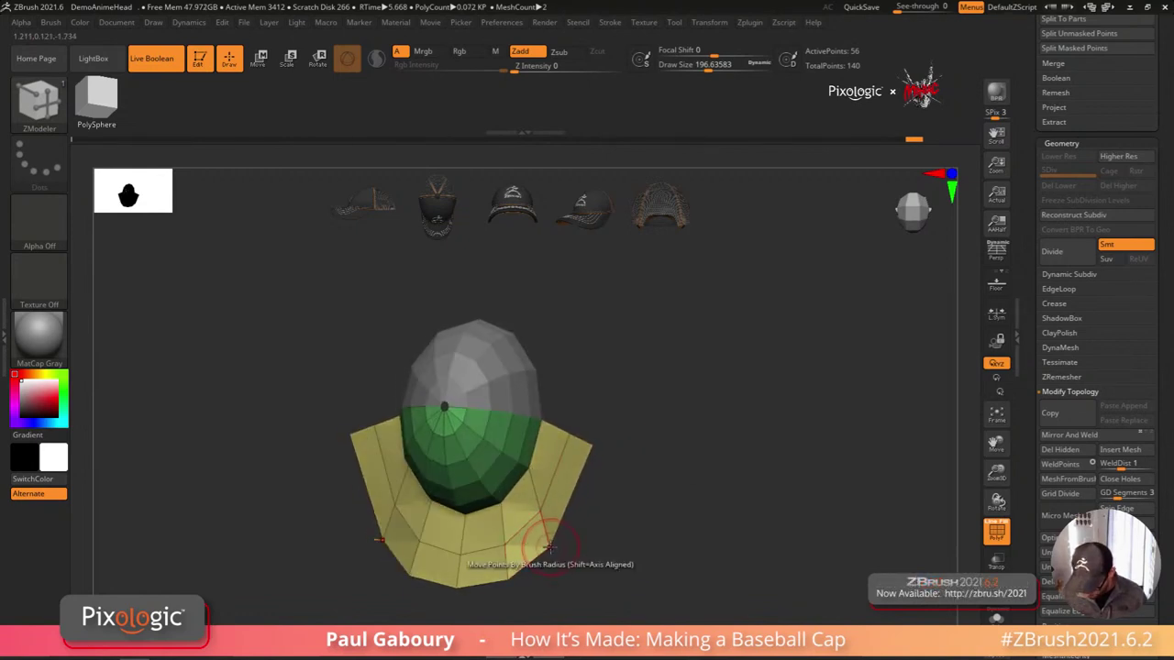
# Step: Set ZModeler's point action to Bridge Two Points and connect the brim's outer front corner to the inner point on its rear edge
pyautogui.keyDown('alt'); pyautogui.moveTo(592, 532); pyautogui.dragTo(612, 562); pyautogui.keyUp('alt')
pyautogui.press('space')
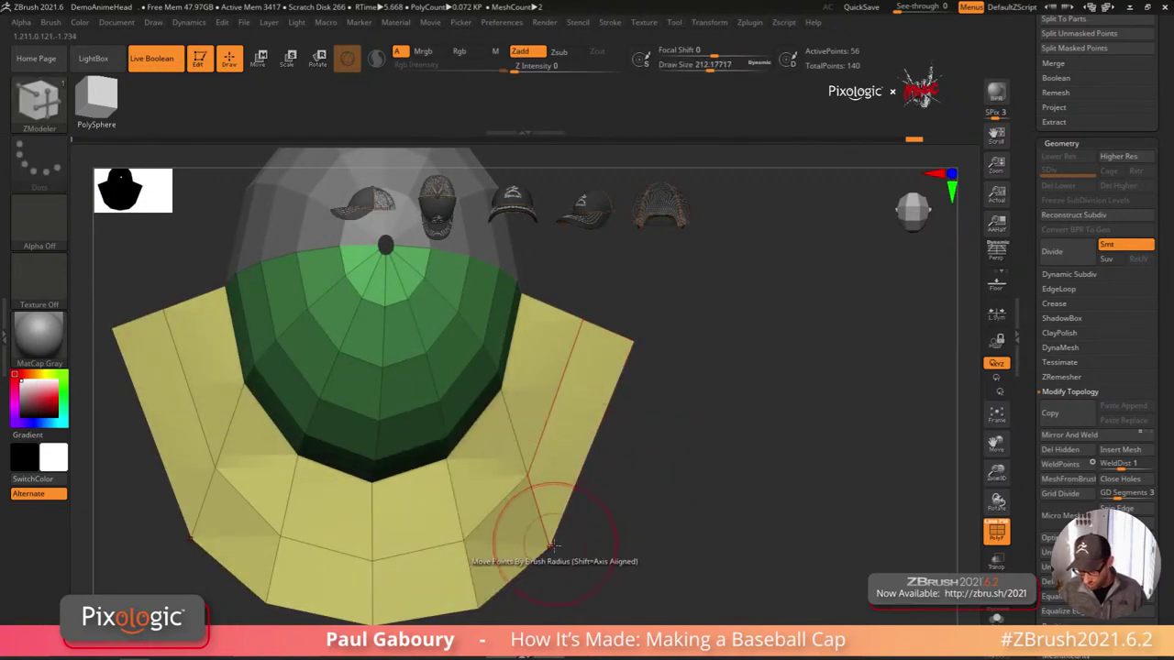
pyautogui.press('space')
pyautogui.click(610, 422)
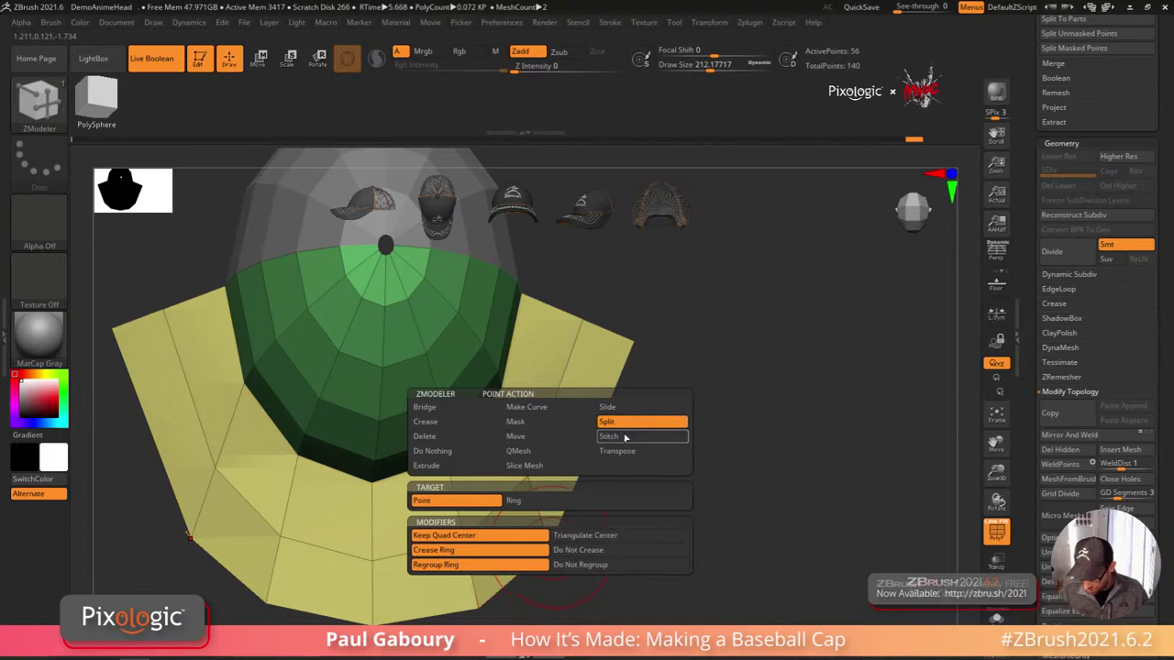
pyautogui.click(626, 437)
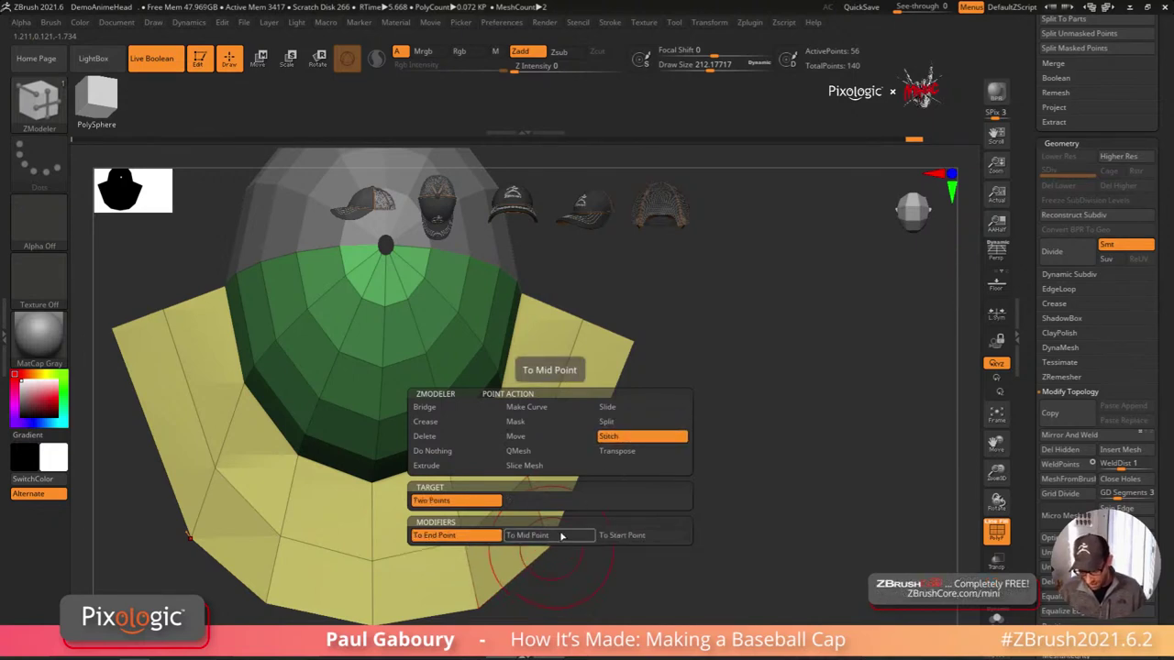
pyautogui.click(479, 409)
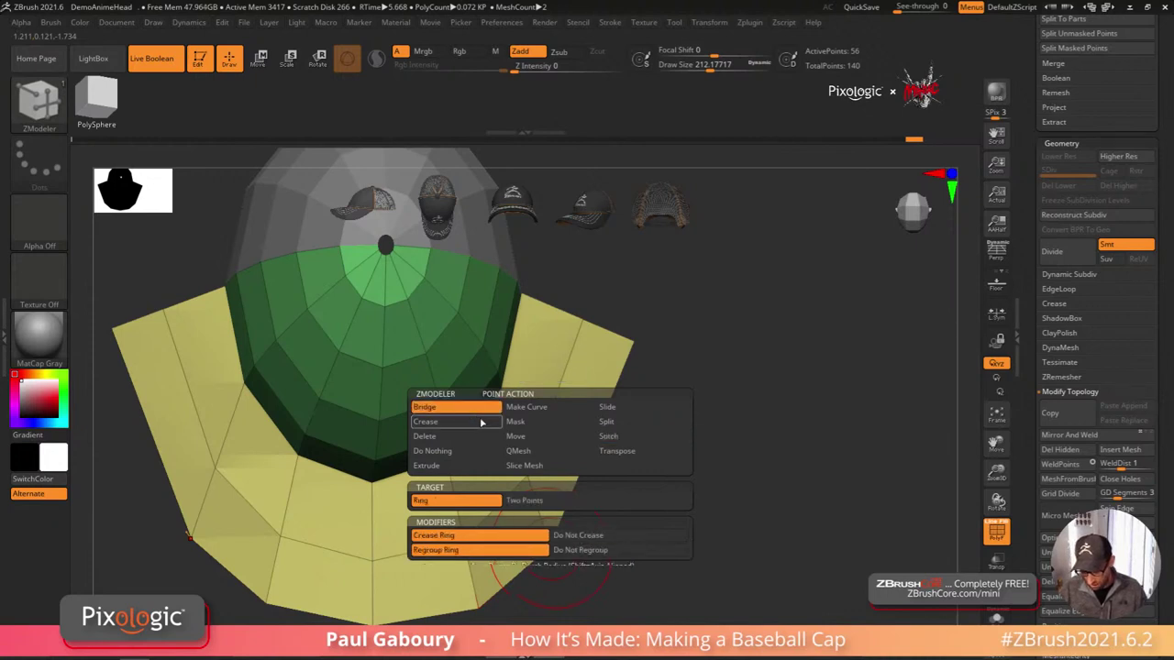
pyautogui.click(523, 499)
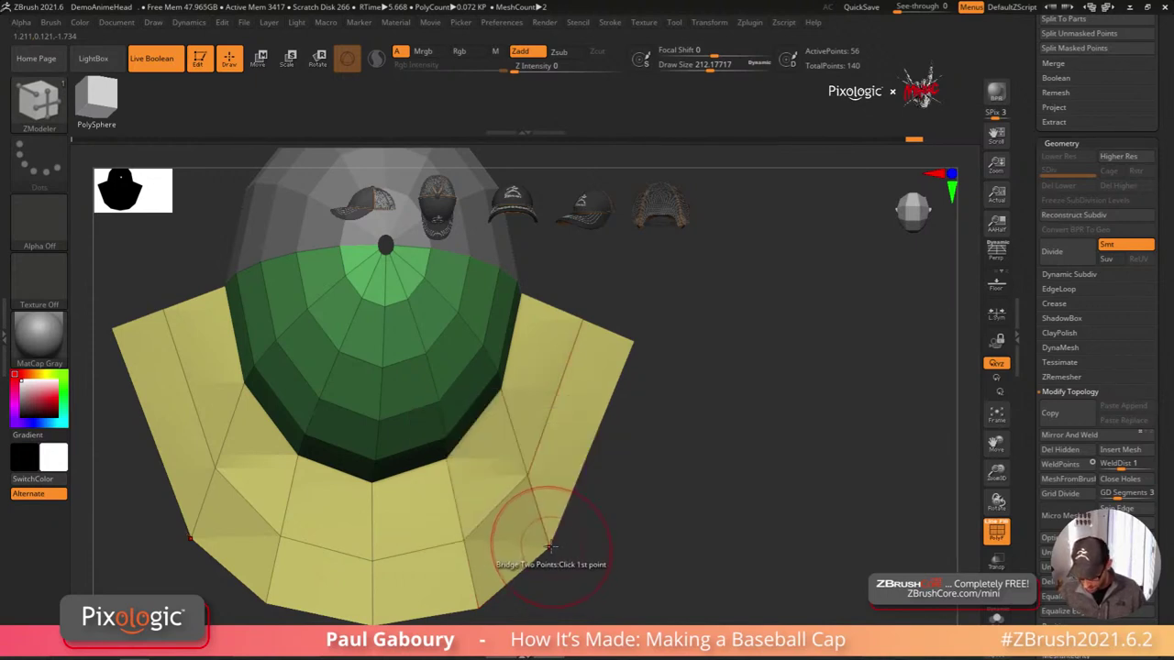
pyautogui.click(550, 548)
pyautogui.click(582, 323)
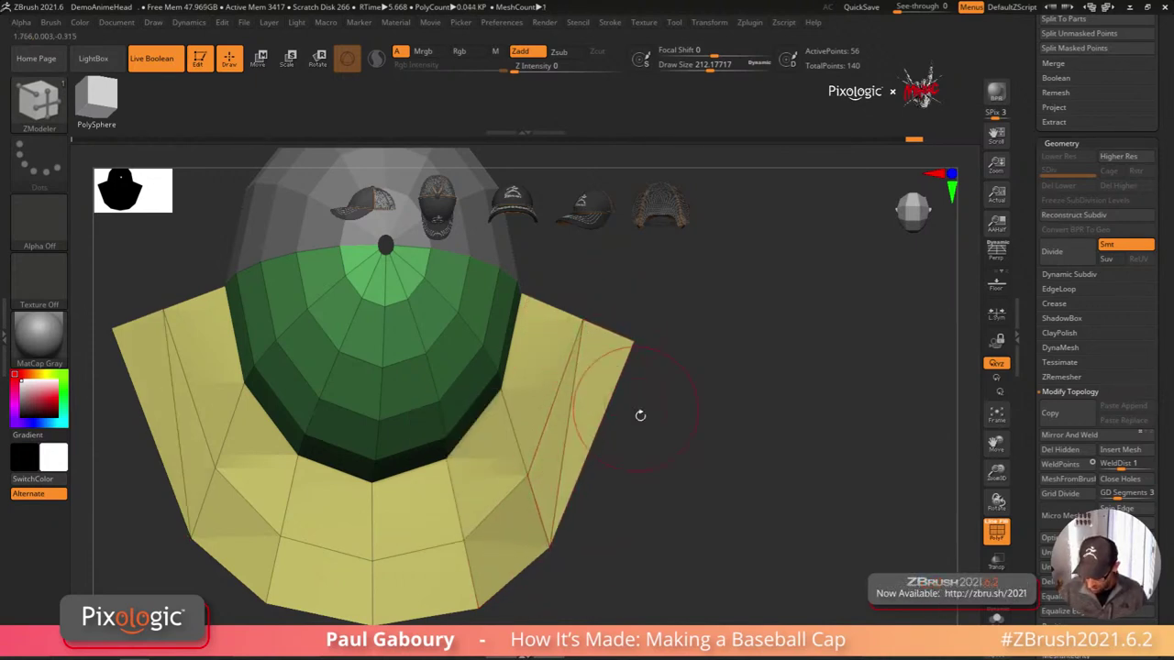
# Step: Set ZModeler's polygon action to Delete with A Single Poly and remove the brim's outer rear corner polygons
pyautogui.keyDown('ctrl'); pyautogui.moveTo(699, 512); pyautogui.dragTo(608, 503, button='right'); pyautogui.keyUp('ctrl')
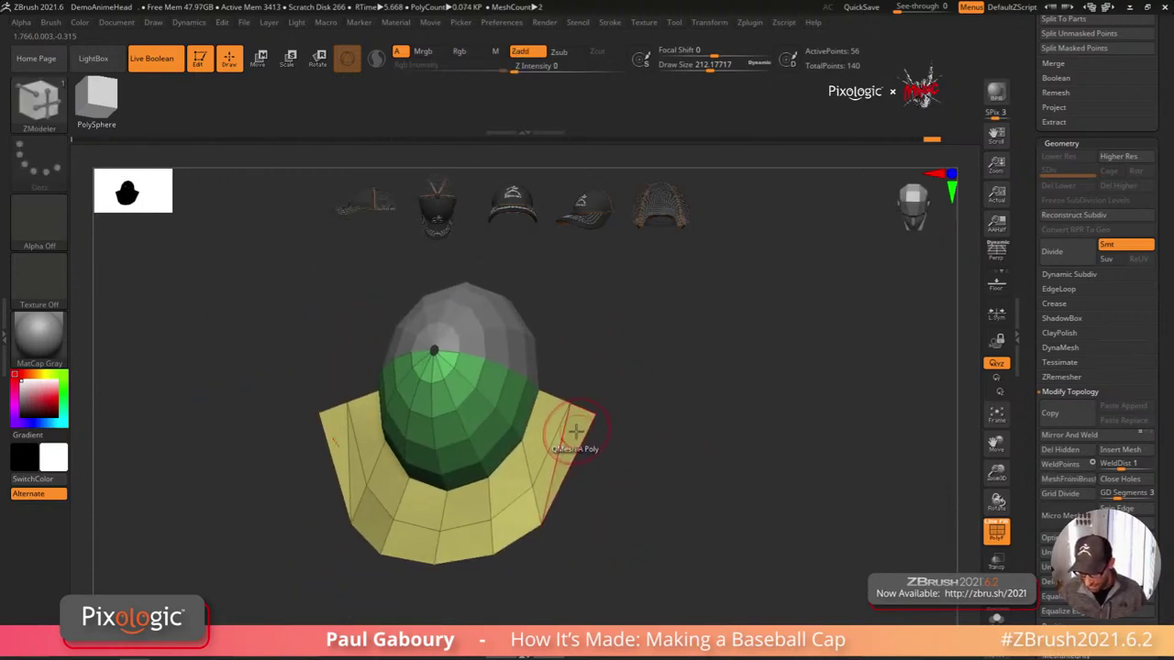
pyautogui.press('space')
pyautogui.click(420, 200)
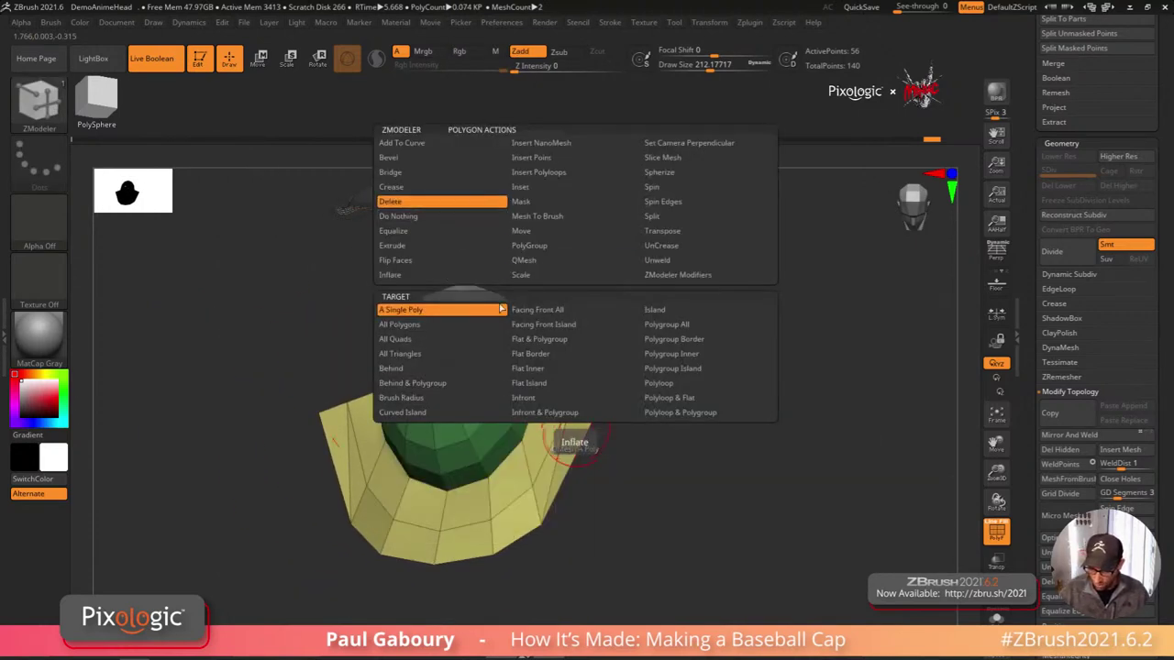
pyautogui.click(567, 446)
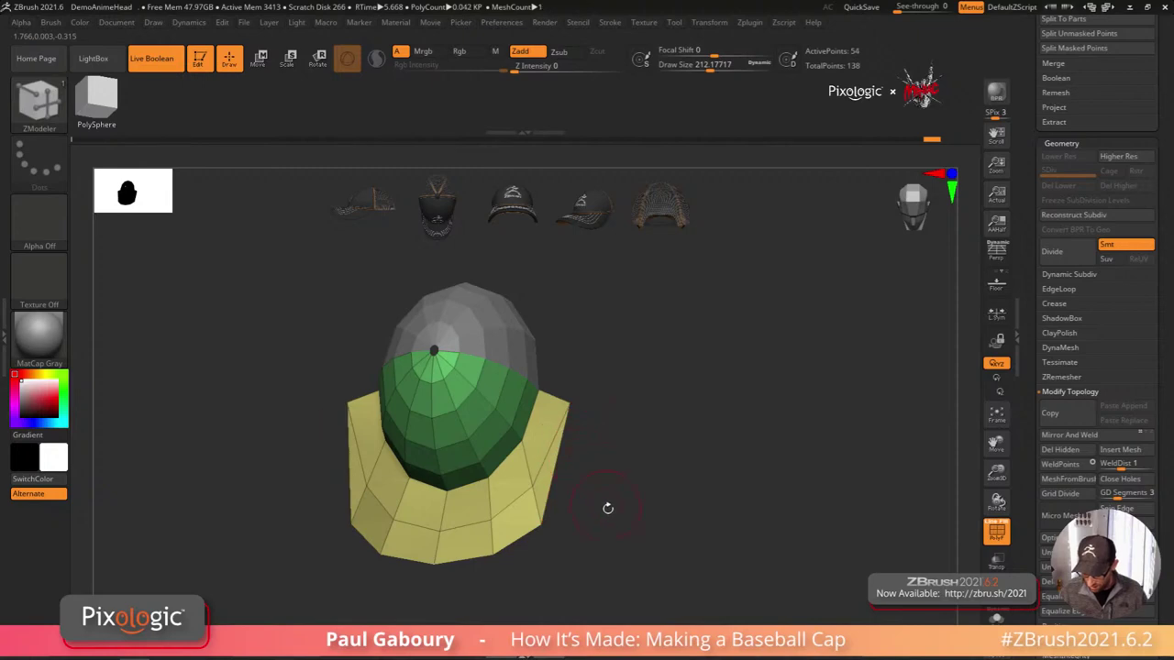
pyautogui.moveTo(608, 508)
pyautogui.mouseDown(button='right')
pyautogui.moveTo(623, 524)
pyautogui.moveTo(625, 497)
pyautogui.mouseUp(button='right')
pyautogui.moveTo(625, 496); pyautogui.dragTo(622, 480)
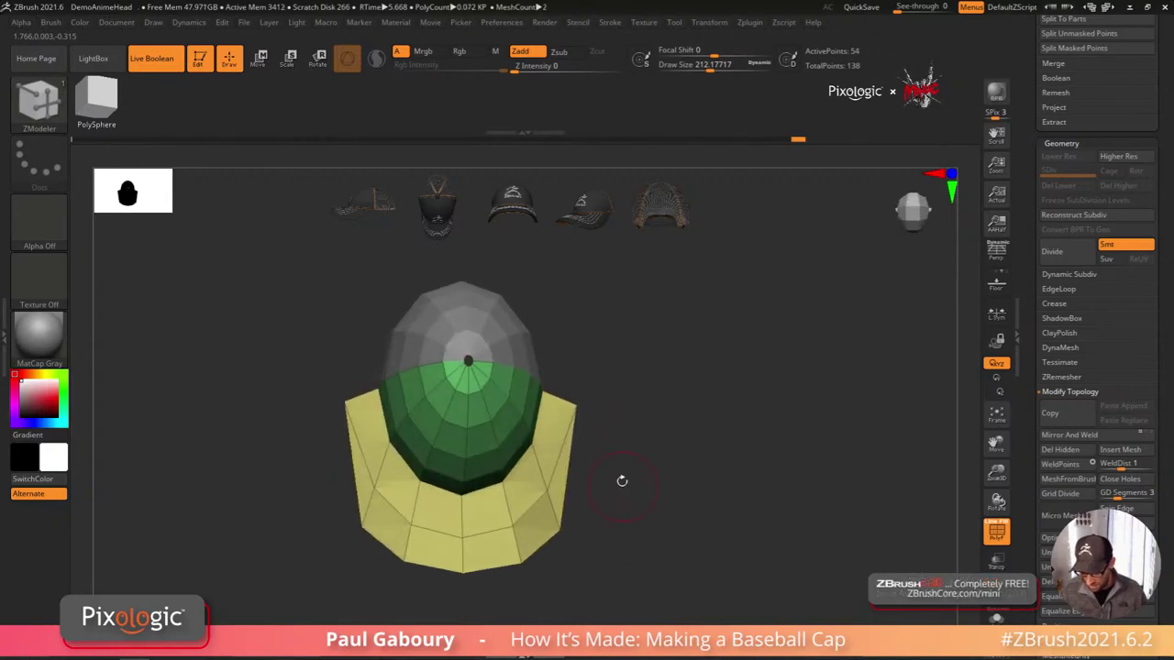
# Step: Switch to the Move brush and bend the brim's sides into a curved bill profile
pyautogui.press('b')
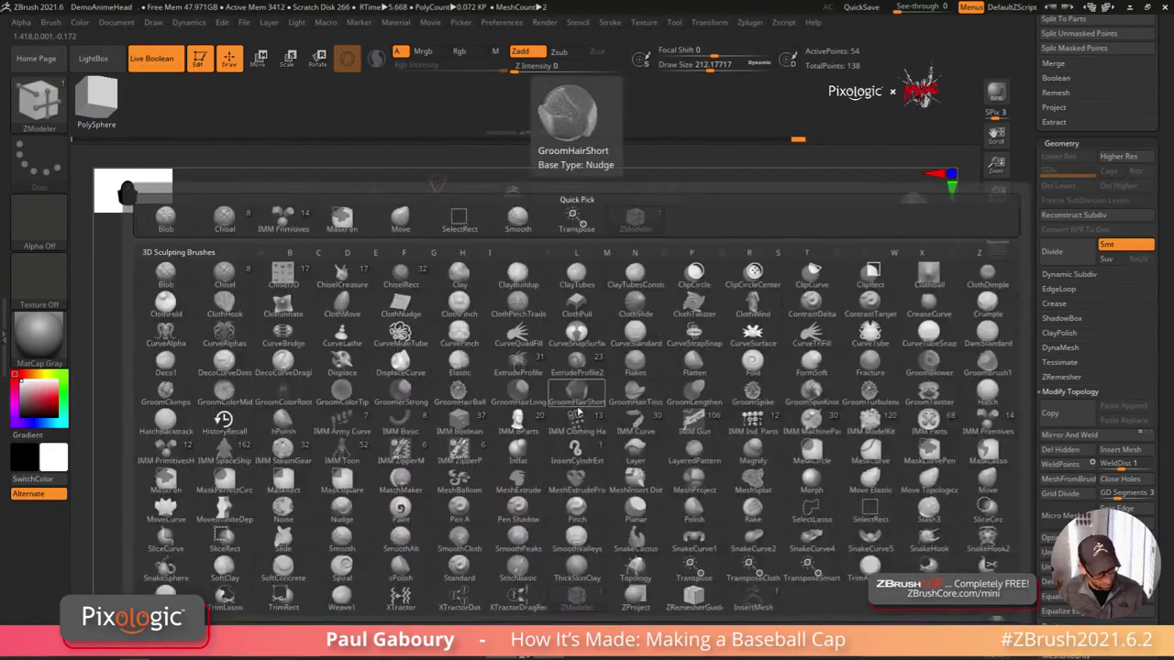
pyautogui.press('m')
pyautogui.press('v')
pyautogui.moveTo(575, 374)
pyautogui.mouseDown()
pyautogui.moveTo(571, 447)
pyautogui.moveTo(548, 446)
pyautogui.mouseUp()
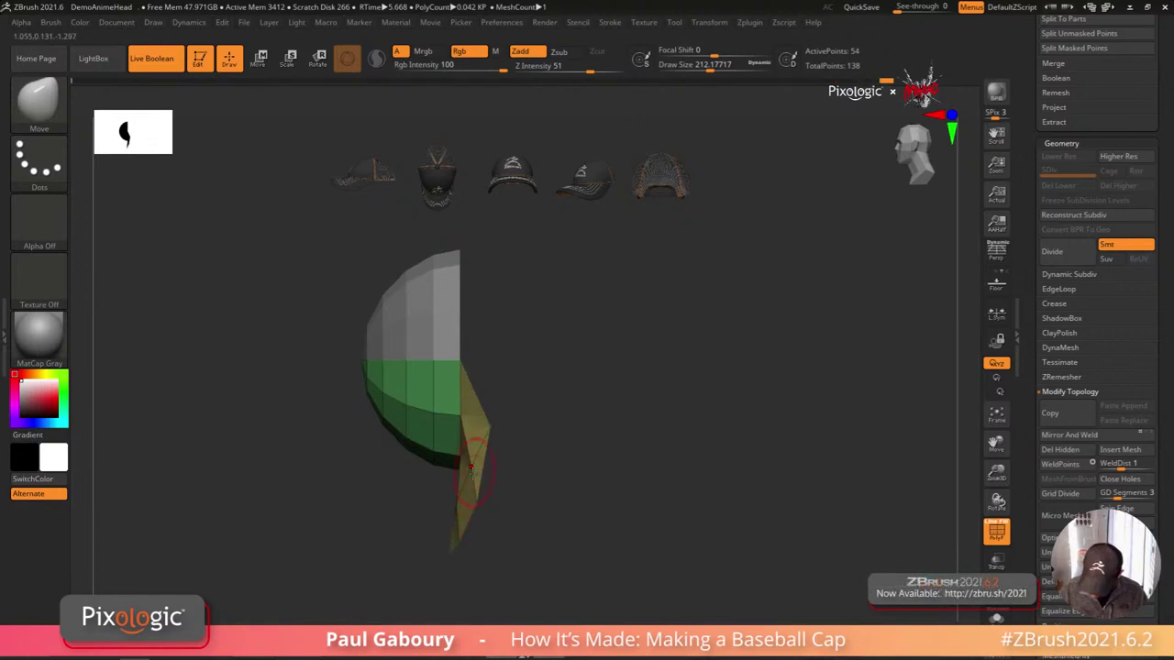
pyautogui.moveTo(528, 412); pyautogui.dragTo(686, 386)
pyautogui.moveTo(628, 451); pyautogui.dragTo(591, 458)
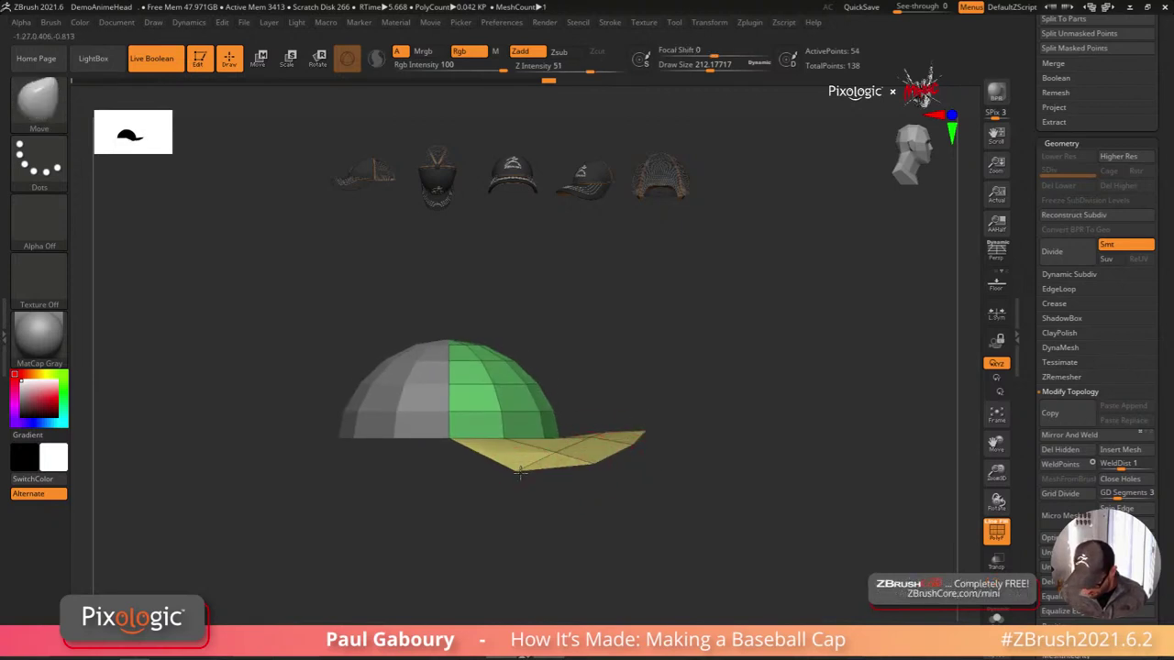
pyautogui.moveTo(520, 473); pyautogui.dragTo(889, 469)
# Step: Hide the polyframe and preview the cap smoothed with Dynamic Subdiv
pyautogui.hotkey('shift', 'f')
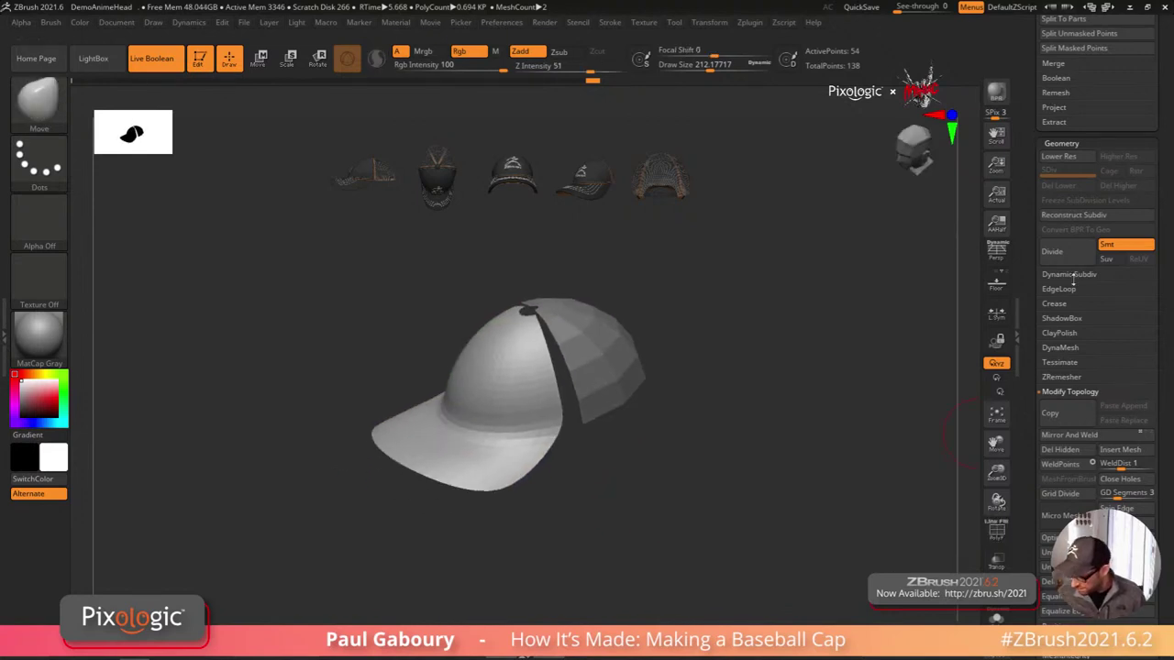
pyautogui.click(1073, 275)
pyautogui.click(1074, 289)
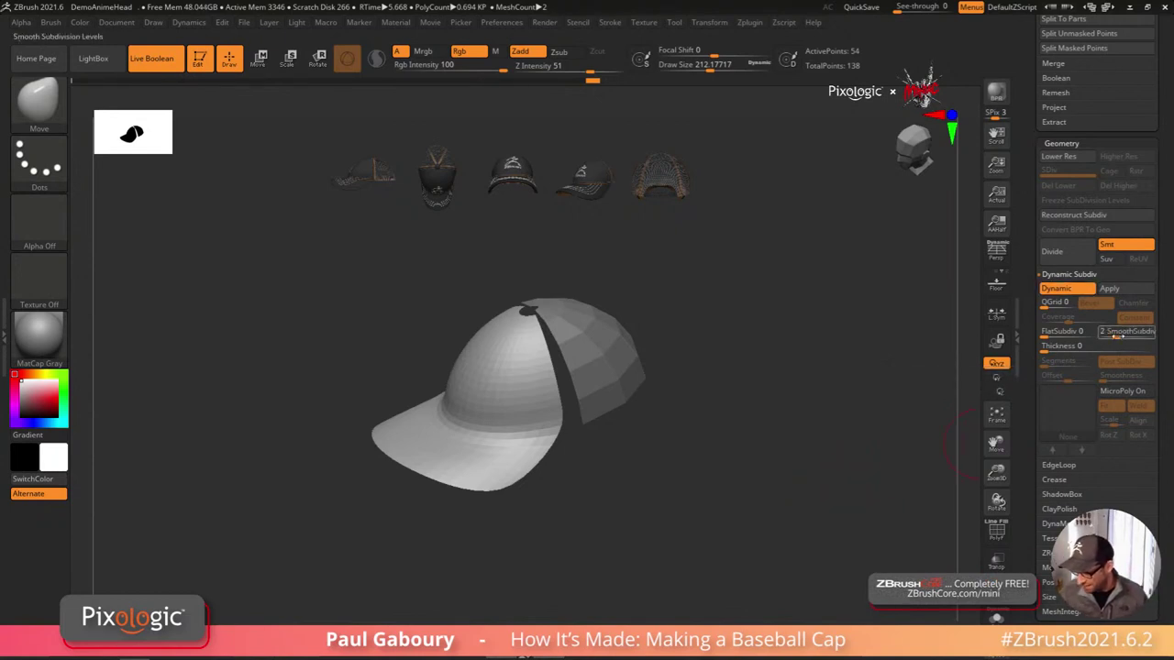
pyautogui.press('shift')
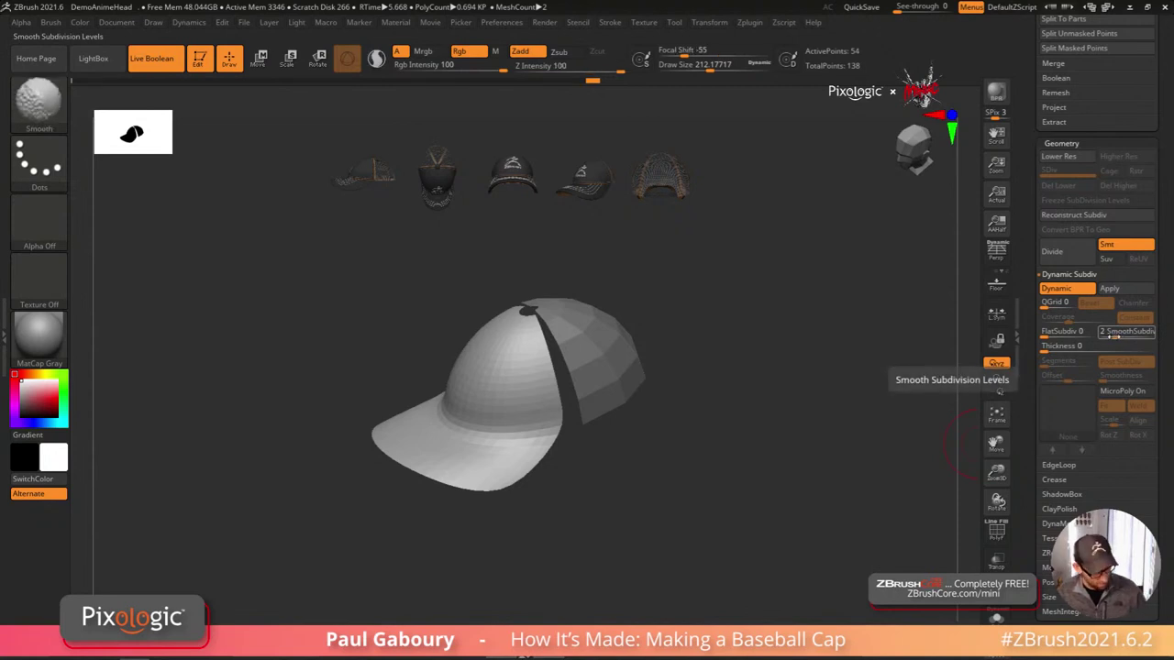
pyautogui.hotkey('shift', 'F1')
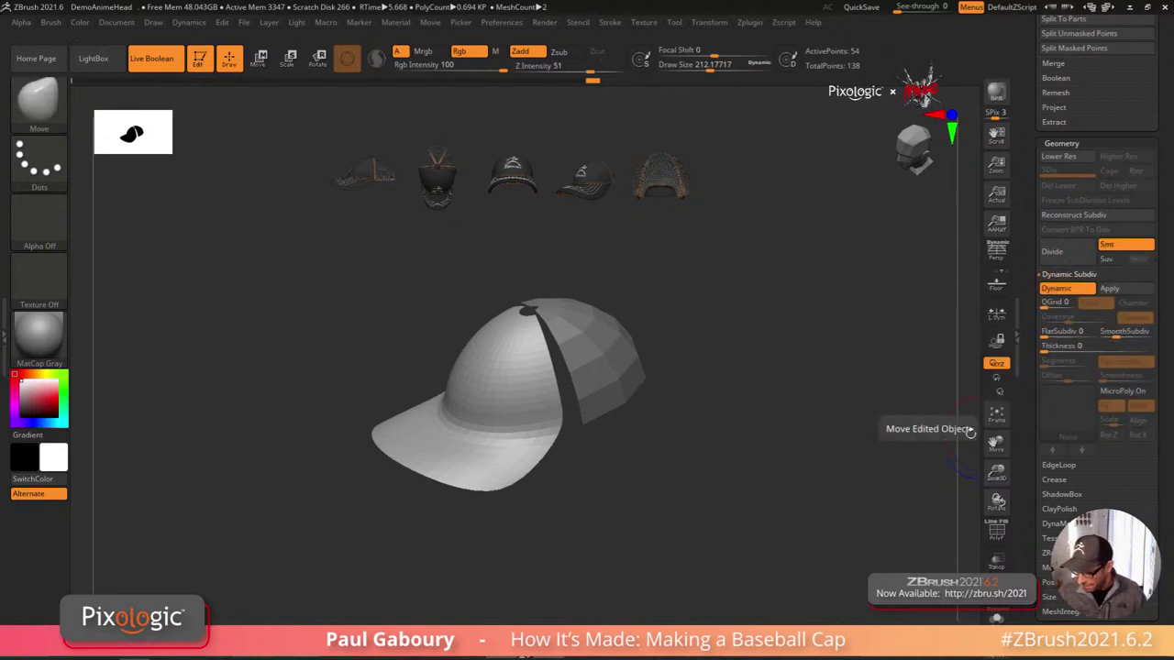
# Step: Set the Dynamic Subdiv thickness to about 0.038 to give the cap and brim thickness
pyautogui.click(1061, 350)
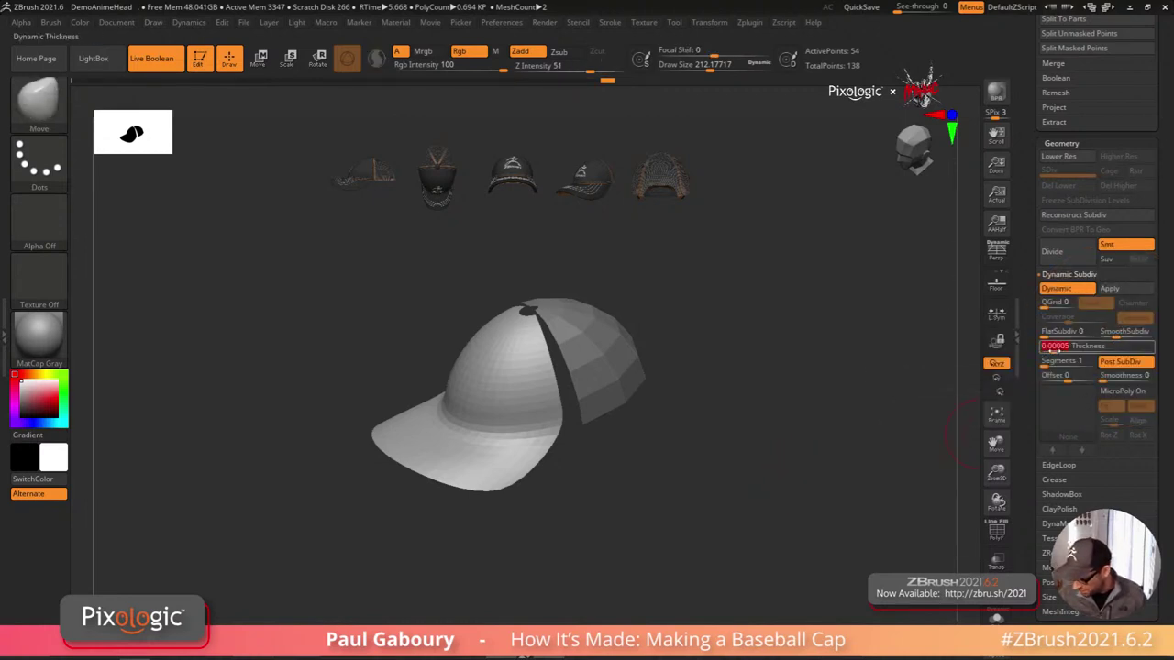
pyautogui.click(1061, 350)
pyautogui.moveTo(1055, 345); pyautogui.dragTo(1111, 348)
pyautogui.moveTo(760, 459); pyautogui.dragTo(767, 447)
pyautogui.click(1101, 351)
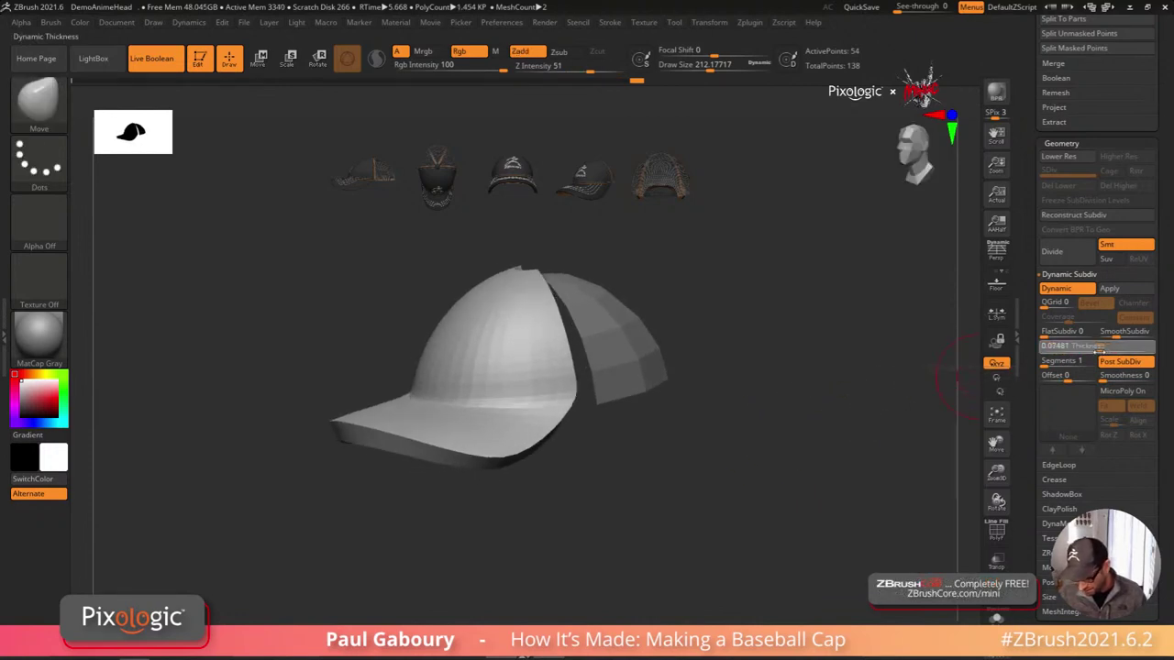
pyautogui.click(1097, 350)
pyautogui.moveTo(772, 492); pyautogui.dragTo(781, 461)
pyautogui.moveTo(1097, 349); pyautogui.dragTo(1088, 350)
# Step: Increase the draw size to about 245 and pull the brim's sides with the Move brush to refine its arch
pyautogui.moveTo(652, 523); pyautogui.dragTo(732, 518)
pyautogui.press('s')
pyautogui.moveTo(701, 477); pyautogui.dragTo(647, 491)
pyautogui.moveTo(720, 499); pyautogui.dragTo(758, 464)
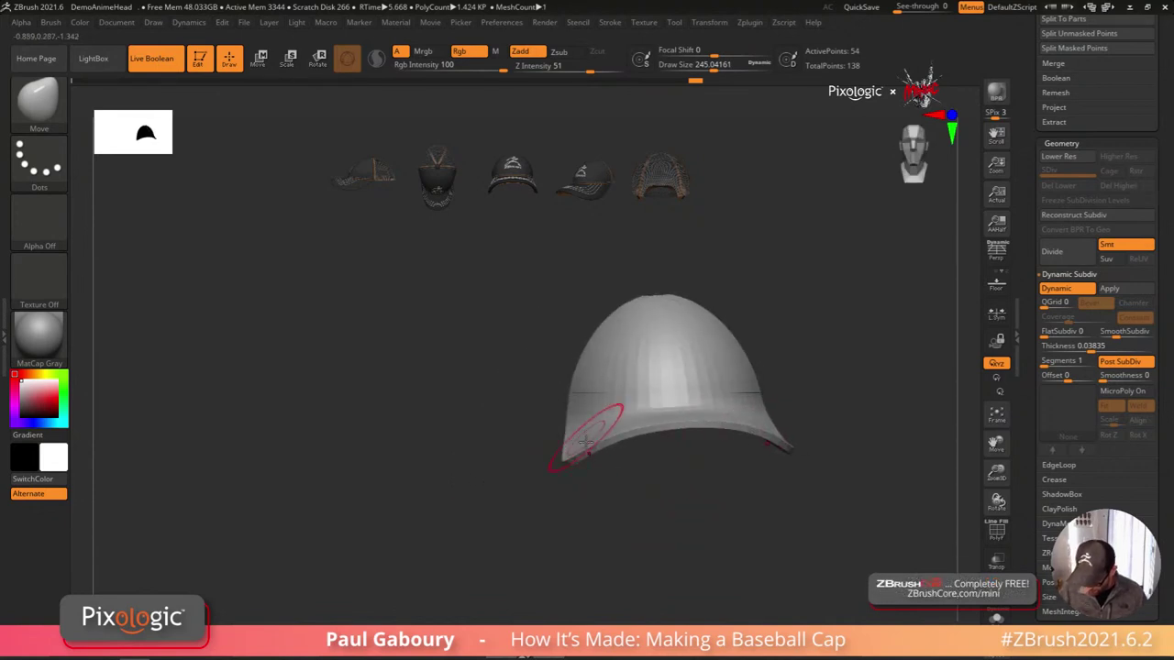
pyautogui.moveTo(585, 443); pyautogui.dragTo(808, 410)
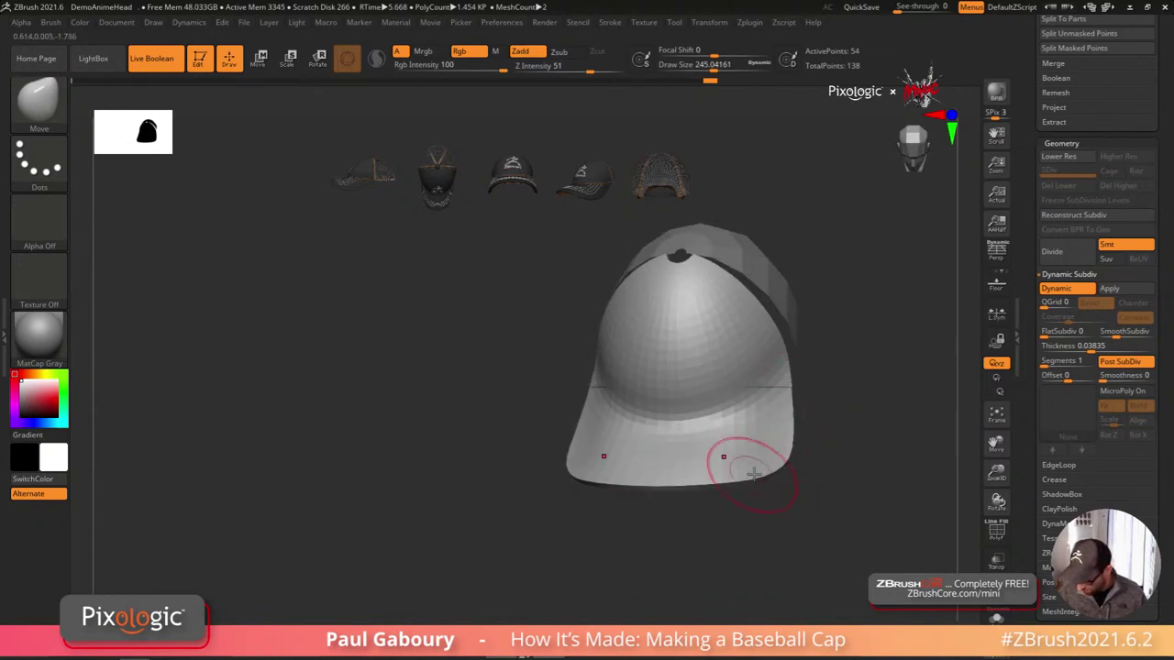
# Step: Raise the draw size to about 286 and shape the brim's front outline as seen from above
pyautogui.keyDown('shift'); pyautogui.moveTo(687, 502); pyautogui.dragTo(725, 538); pyautogui.keyUp('shift')
pyautogui.moveTo(786, 513)
pyautogui.mouseDown()
pyautogui.moveTo(804, 511)
pyautogui.moveTo(814, 482)
pyautogui.mouseUp()
pyautogui.press('s')
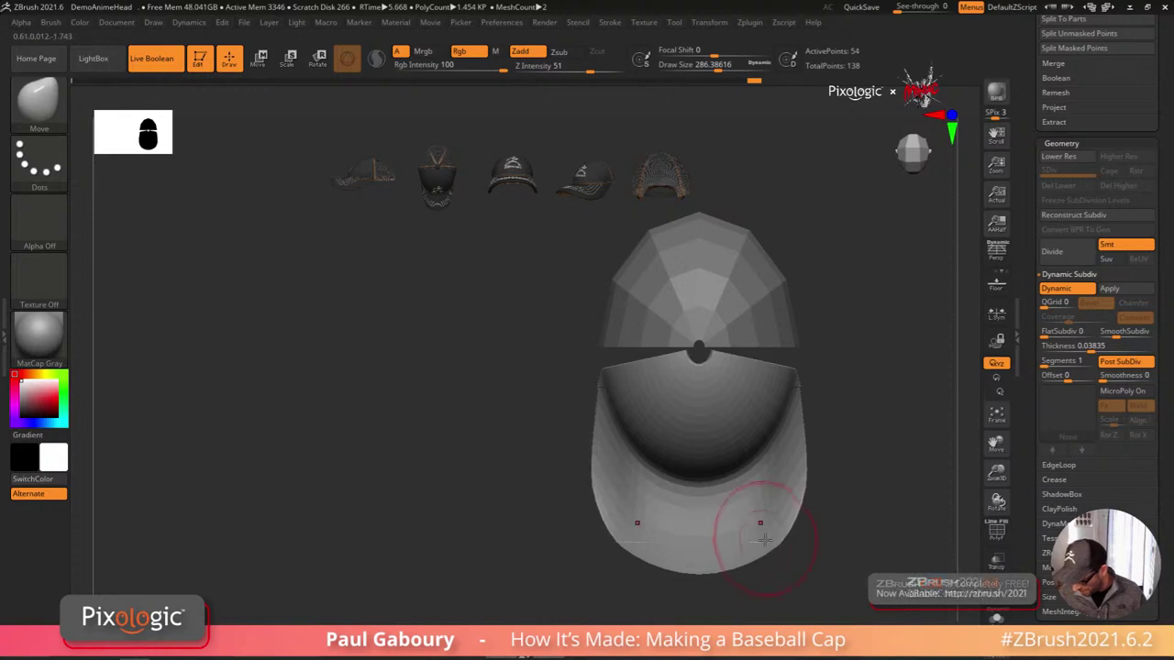
pyautogui.moveTo(767, 537)
pyautogui.mouseDown()
pyautogui.moveTo(787, 467)
pyautogui.moveTo(803, 466)
pyautogui.mouseUp()
pyautogui.moveTo(822, 532)
pyautogui.mouseDown()
pyautogui.moveTo(811, 451)
pyautogui.moveTo(715, 478)
pyautogui.mouseUp()
pyautogui.moveTo(780, 405)
pyautogui.mouseDown()
pyautogui.moveTo(786, 424)
pyautogui.moveTo(676, 406)
pyautogui.moveTo(722, 505)
pyautogui.moveTo(707, 505)
pyautogui.moveTo(738, 500)
pyautogui.mouseUp()
# Step: Turn off Dynamic Subdiv, reduce the draw size to about 262, show the polyframe and adjust the low-poly brim points
pyautogui.hotkey('shift', 'd')
pyautogui.press('s')
pyautogui.moveTo(741, 504); pyautogui.dragTo(744, 480)
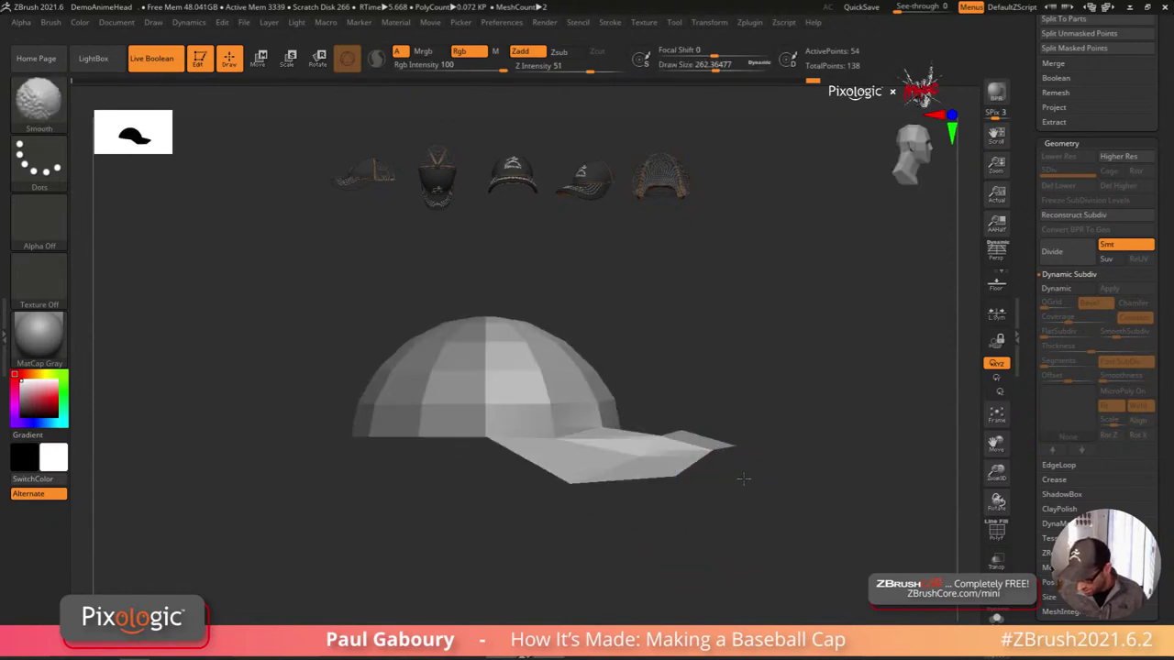
pyautogui.moveTo(651, 444)
pyautogui.mouseDown()
pyautogui.moveTo(678, 421)
pyautogui.moveTo(662, 422)
pyautogui.mouseUp()
pyautogui.moveTo(694, 511)
pyautogui.mouseDown()
pyautogui.moveTo(680, 482)
pyautogui.moveTo(701, 528)
pyautogui.moveTo(694, 559)
pyautogui.moveTo(645, 461)
pyautogui.mouseUp()
pyautogui.hotkey('shift', 'f')
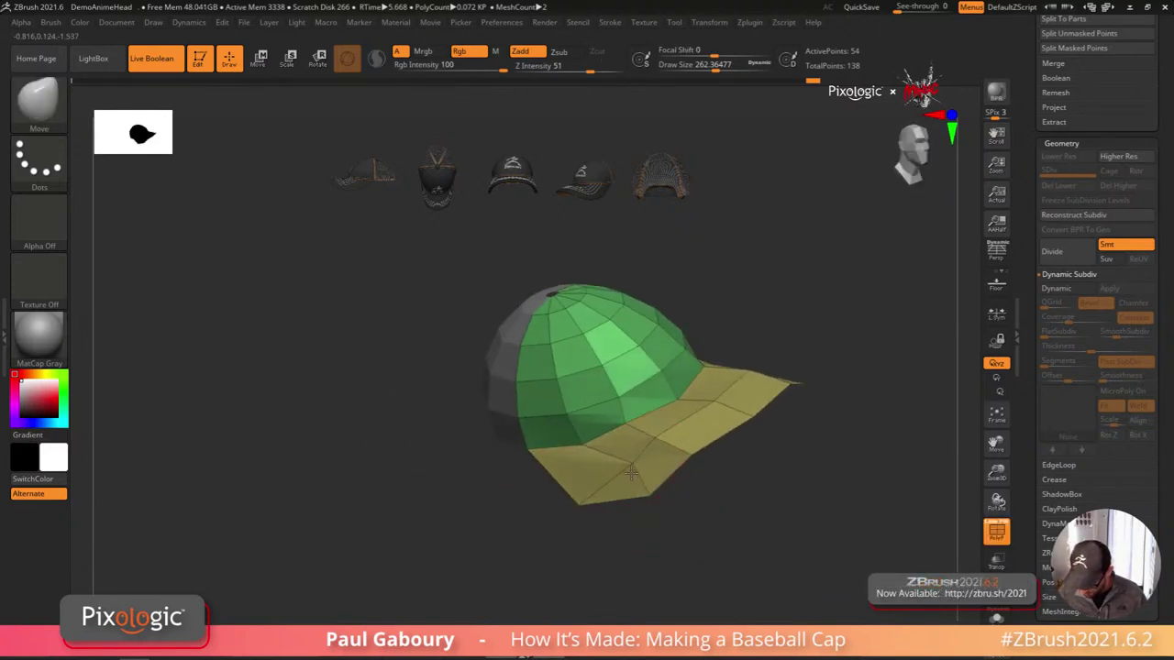
pyautogui.moveTo(622, 477); pyautogui.dragTo(571, 485)
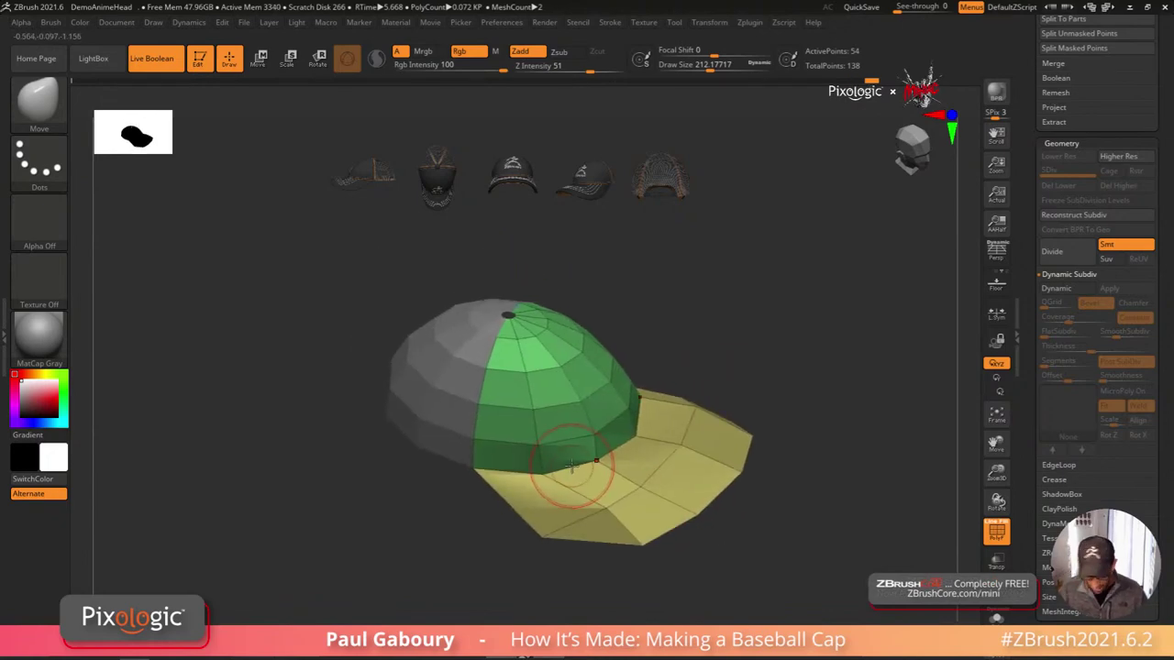
# Step: Set ZModeler's edge action to Crease with EdgeLoop Complete and crease the loop where the brim meets the dome
pyautogui.press('b')
pyautogui.press('z')
pyautogui.press('m')
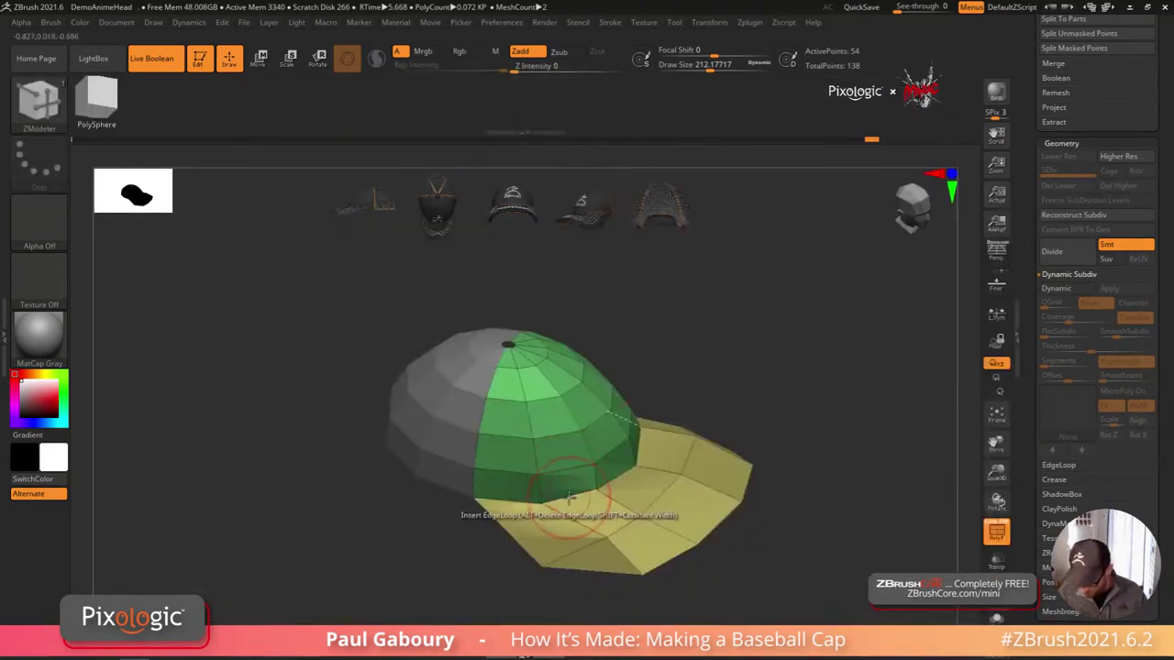
pyautogui.press('space')
pyautogui.click(446, 334)
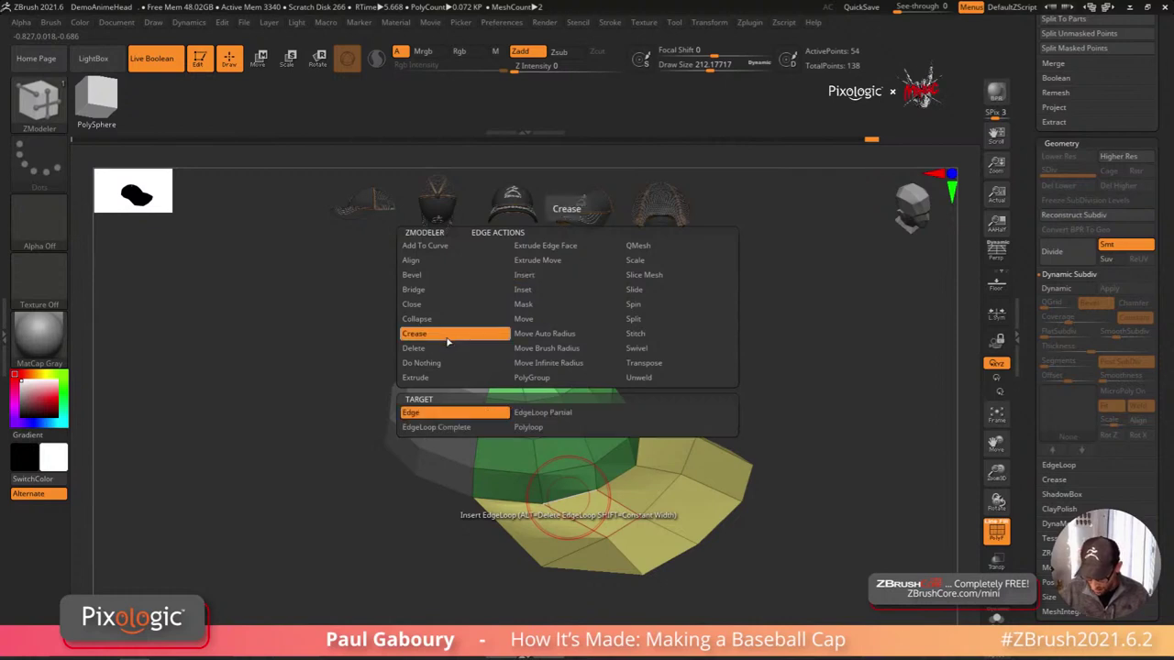
pyautogui.click(459, 427)
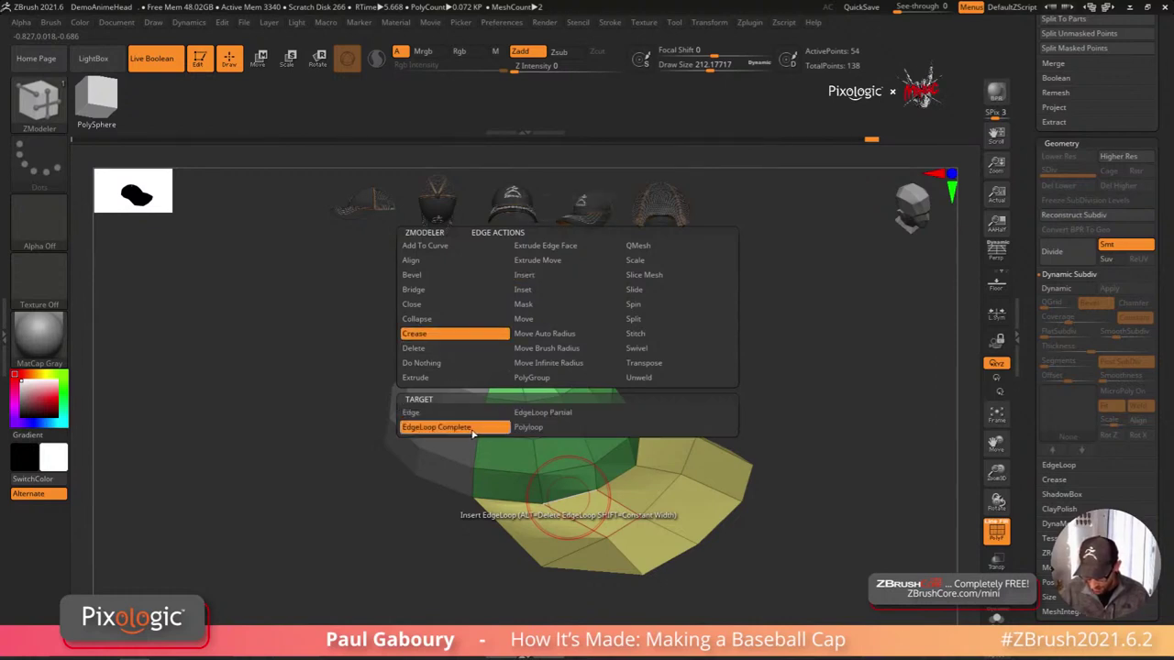
pyautogui.click(587, 504)
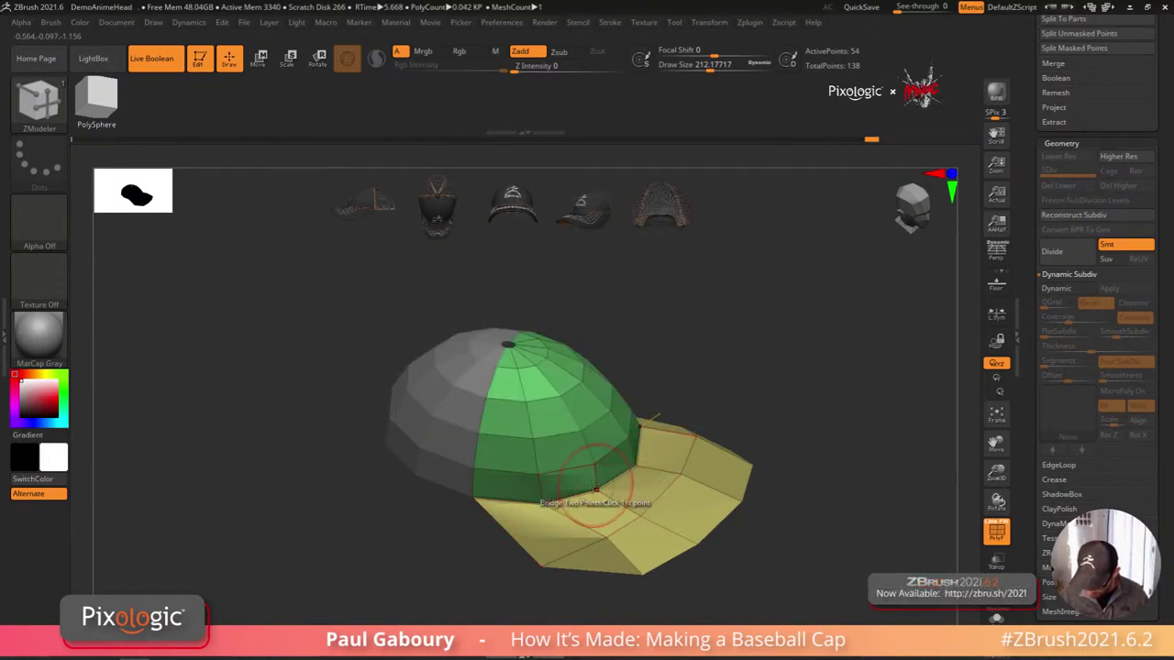
# Step: Turn Dynamic Subdiv back on and hide the polyframe to check the seam between brim and dome
pyautogui.press('d')
pyautogui.keyDown('ctrl'); pyautogui.moveTo(706, 546); pyautogui.dragTo(728, 523, button='right'); pyautogui.keyUp('ctrl')
pyautogui.hotkey('shift', 'f')
pyautogui.moveTo(727, 523); pyautogui.dragTo(680, 527)
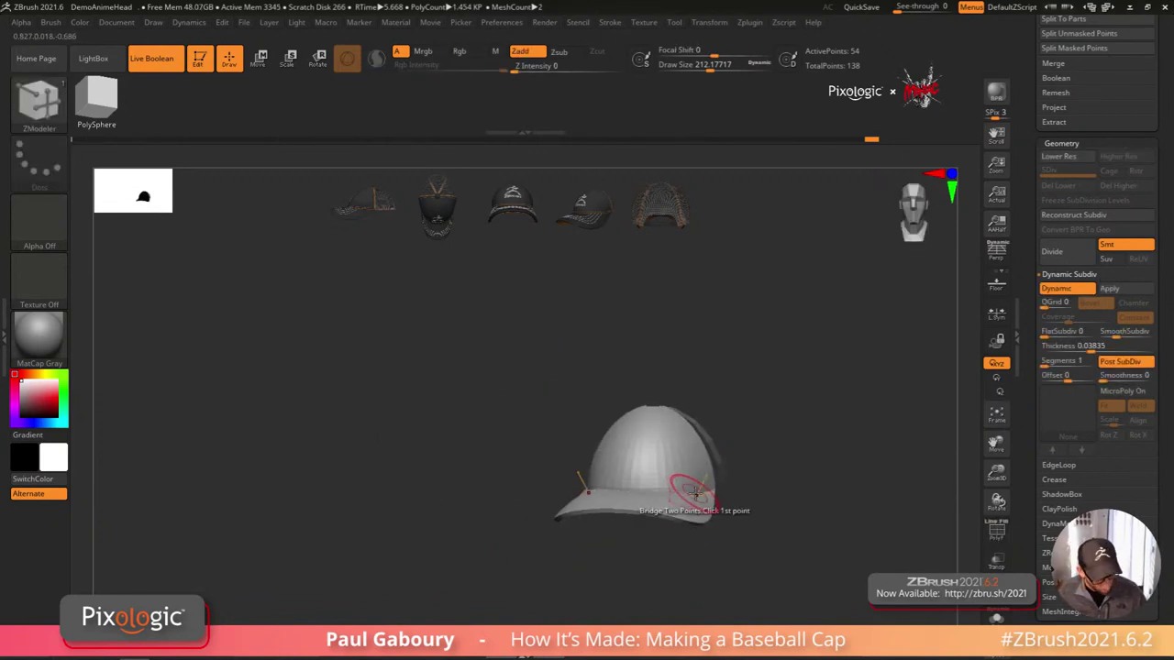
# Step: Set ZModeler's point action to Move By Brush Radius and adjust the seam points with a draw size of about 140
pyautogui.press('space')
pyautogui.click(695, 440)
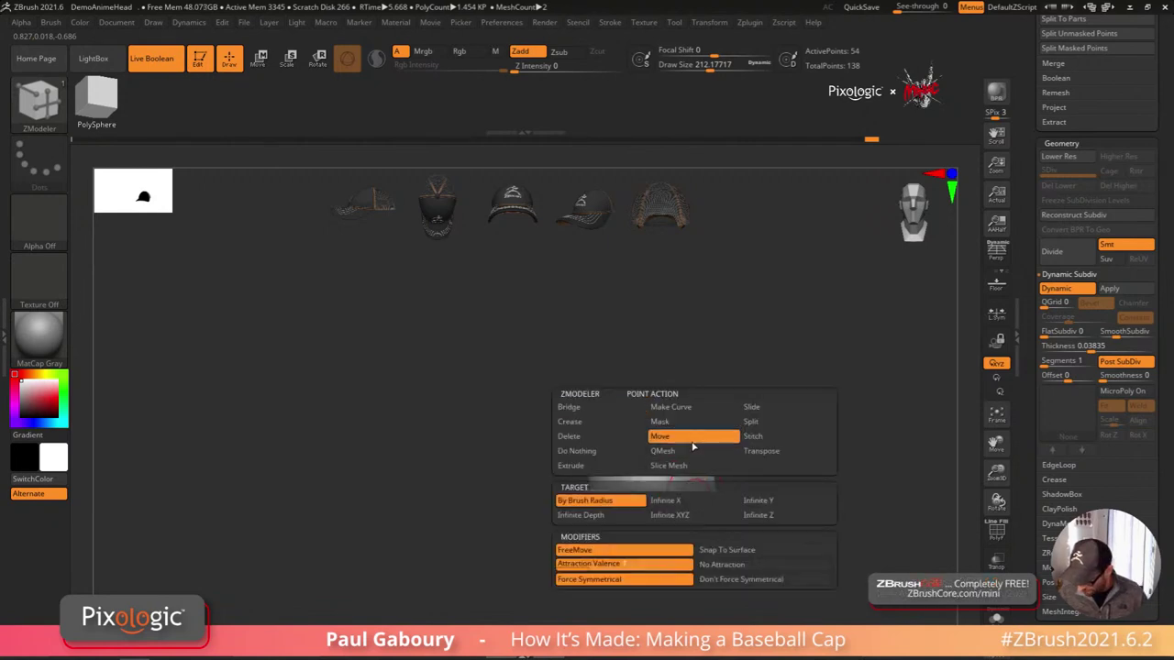
pyautogui.click(706, 487)
pyautogui.moveTo(674, 486)
pyautogui.mouseDown(button='right')
pyautogui.moveTo(695, 483)
pyautogui.moveTo(597, 485)
pyautogui.moveTo(632, 475)
pyautogui.mouseUp(button='right')
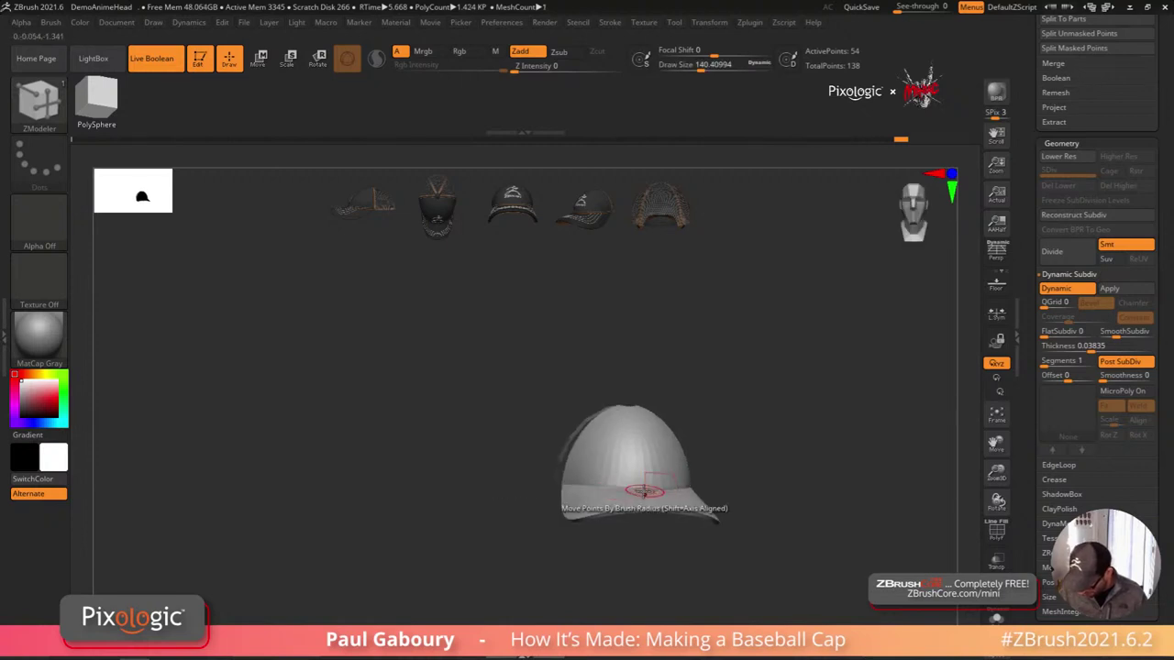
pyautogui.moveTo(649, 480); pyautogui.dragTo(694, 477, button='right')
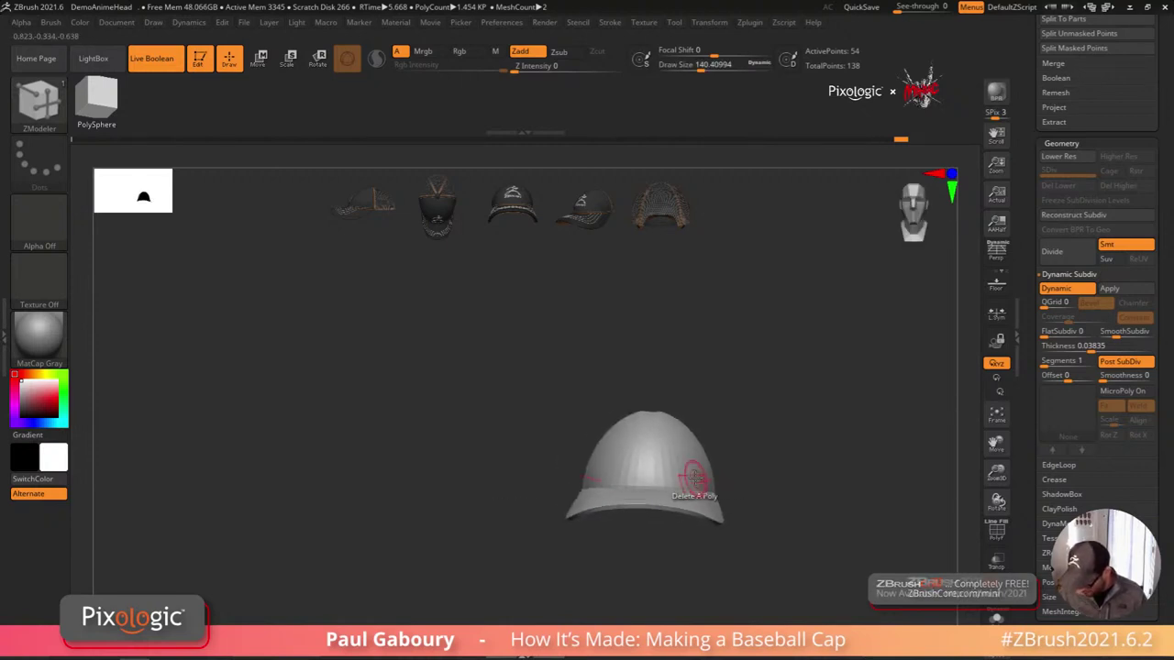
pyautogui.moveTo(773, 488); pyautogui.dragTo(736, 525)
# Step: Switch to the Move brush with a draw size of about 358 and reshape the sides of the smoothed brim
pyautogui.moveTo(735, 525)
pyautogui.mouseDown(button='right')
pyautogui.moveTo(713, 542)
pyautogui.moveTo(676, 508)
pyautogui.moveTo(638, 543)
pyautogui.moveTo(746, 519)
pyautogui.moveTo(768, 493)
pyautogui.moveTo(726, 525)
pyautogui.moveTo(681, 505)
pyautogui.moveTo(582, 511)
pyautogui.moveTo(611, 503)
pyautogui.moveTo(634, 534)
pyautogui.mouseUp(button='right')
pyautogui.press('s')
pyautogui.moveTo(634, 534)
pyautogui.mouseDown()
pyautogui.moveTo(655, 531)
pyautogui.moveTo(640, 498)
pyautogui.mouseUp()
pyautogui.press('b')
pyautogui.press('m')
pyautogui.press('v')
pyautogui.press('s')
pyautogui.moveTo(639, 498)
pyautogui.keyDown('shift'); pyautogui.mouseDown(button='right')
pyautogui.moveTo(620, 448)
pyautogui.moveTo(636, 440)
pyautogui.moveTo(631, 457)
pyautogui.mouseUp(button='right'); pyautogui.keyUp('shift')
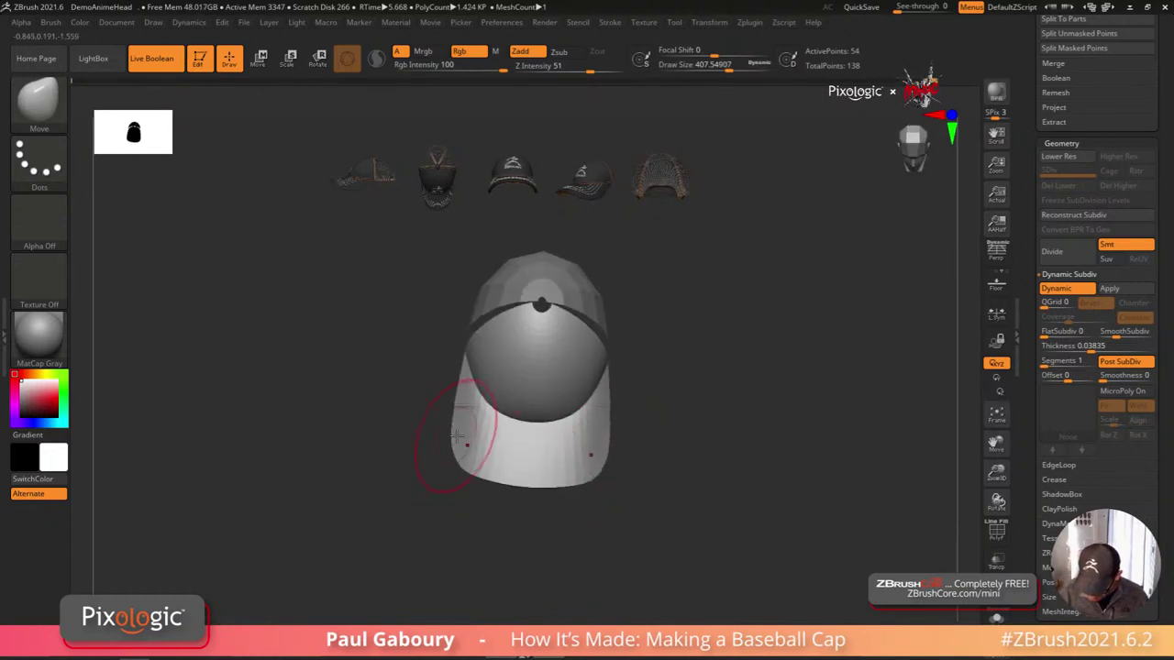
pyautogui.moveTo(456, 438)
pyautogui.mouseDown(button='right')
pyautogui.moveTo(483, 446)
pyautogui.moveTo(434, 419)
pyautogui.mouseUp(button='right')
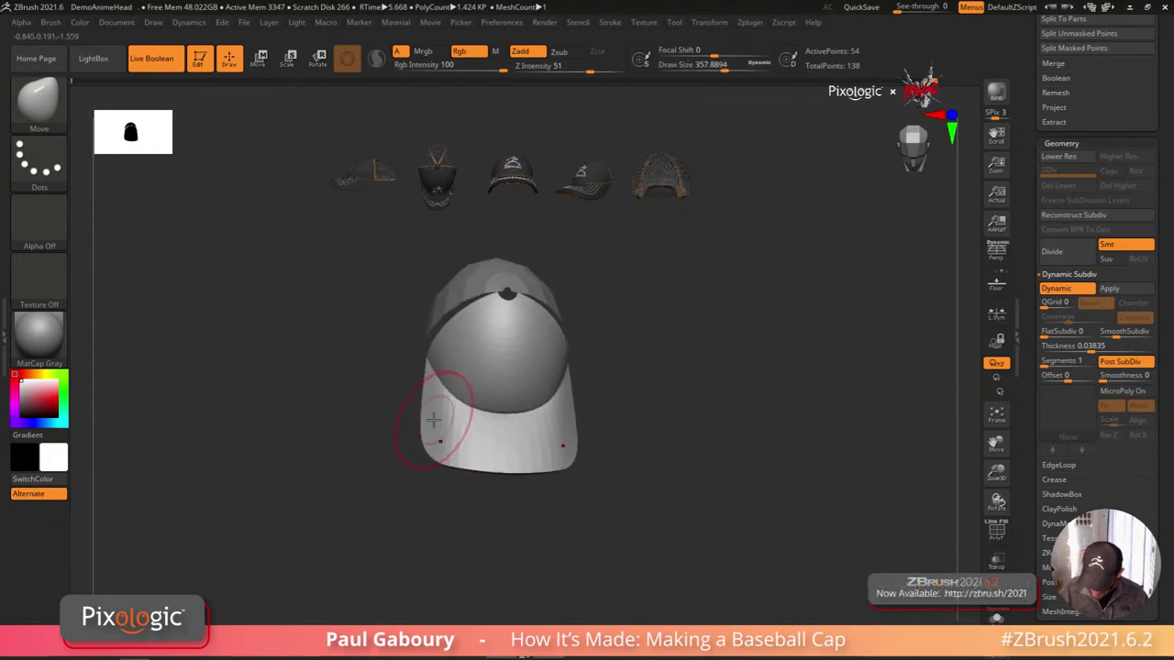
# Step: Turn off Dynamic Subdiv, reduce the draw size to about 182 and adjust the outer points of the low-poly brim
pyautogui.moveTo(587, 330); pyautogui.dragTo(603, 379, button='right')
pyautogui.hotkey('shift', 'd')
pyautogui.moveTo(650, 479)
pyautogui.mouseDown(button='right')
pyautogui.moveTo(663, 505)
pyautogui.moveTo(691, 496)
pyautogui.moveTo(666, 488)
pyautogui.mouseUp(button='right')
pyautogui.press('s')
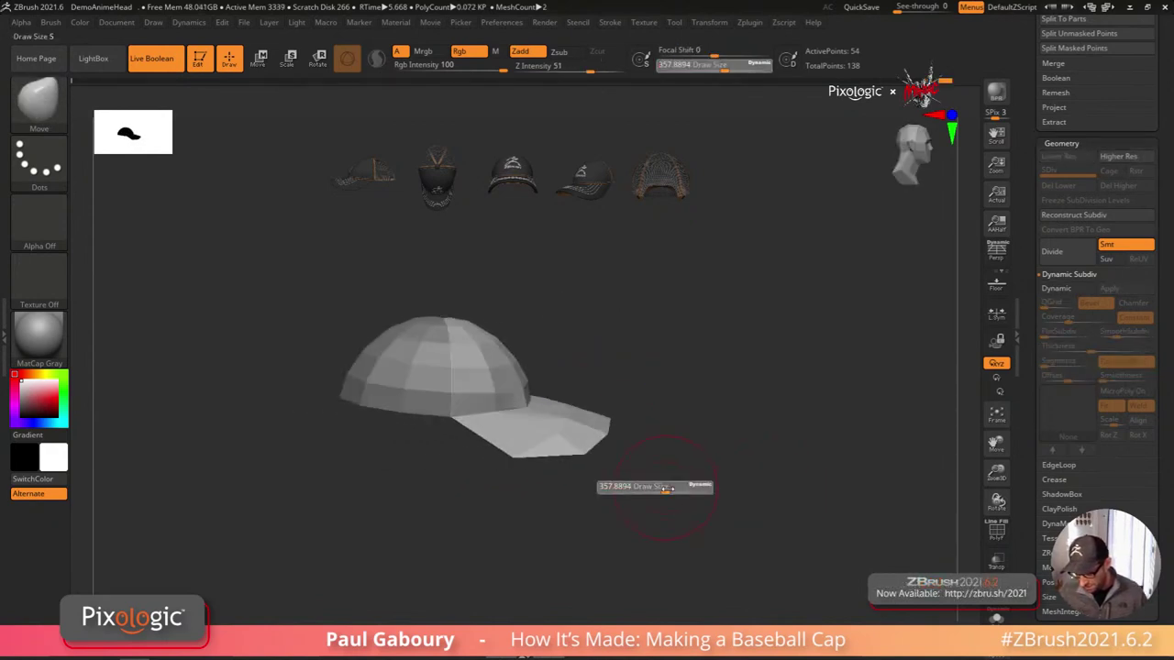
pyautogui.moveTo(653, 489); pyautogui.dragTo(649, 489)
pyautogui.moveTo(650, 487); pyautogui.dragTo(674, 480, button='right')
pyautogui.press('s')
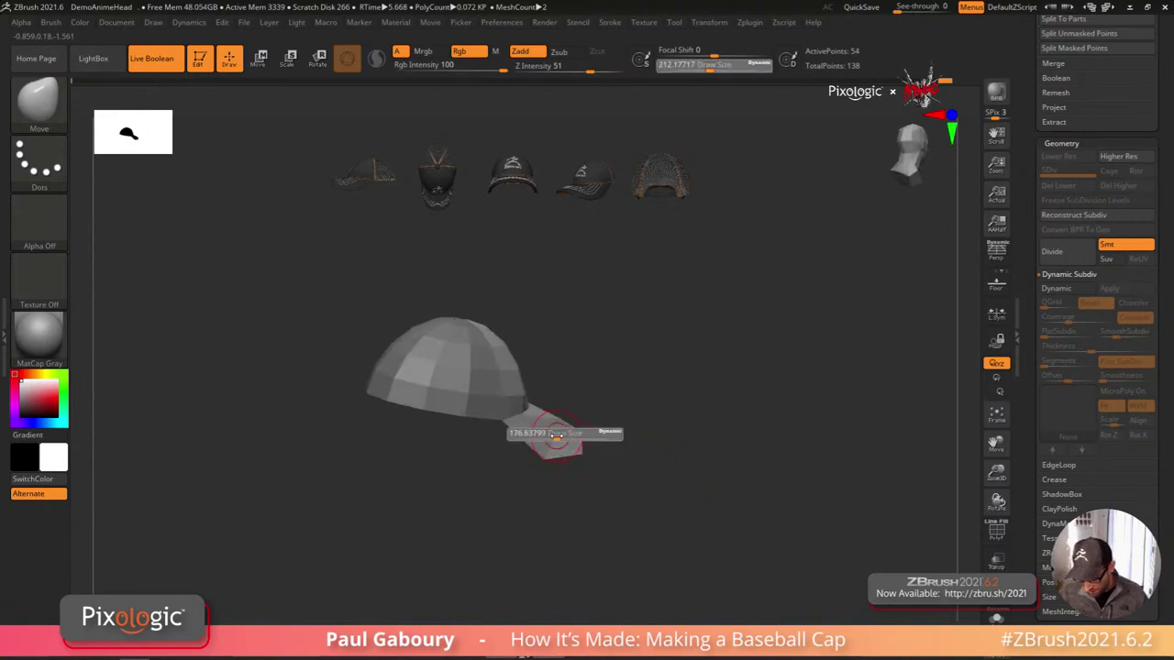
pyautogui.moveTo(558, 433); pyautogui.dragTo(565, 435)
pyautogui.moveTo(573, 431)
pyautogui.mouseDown(button='right')
pyautogui.moveTo(642, 497)
pyautogui.moveTo(590, 441)
pyautogui.mouseUp(button='right')
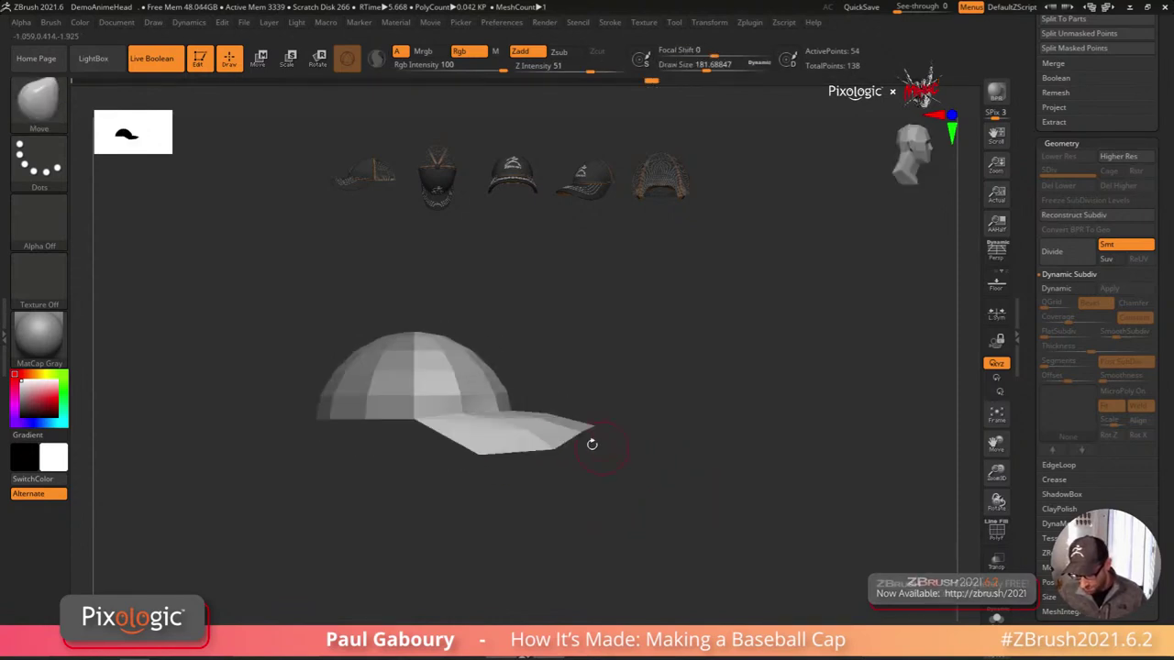
pyautogui.moveTo(660, 477); pyautogui.dragTo(634, 507)
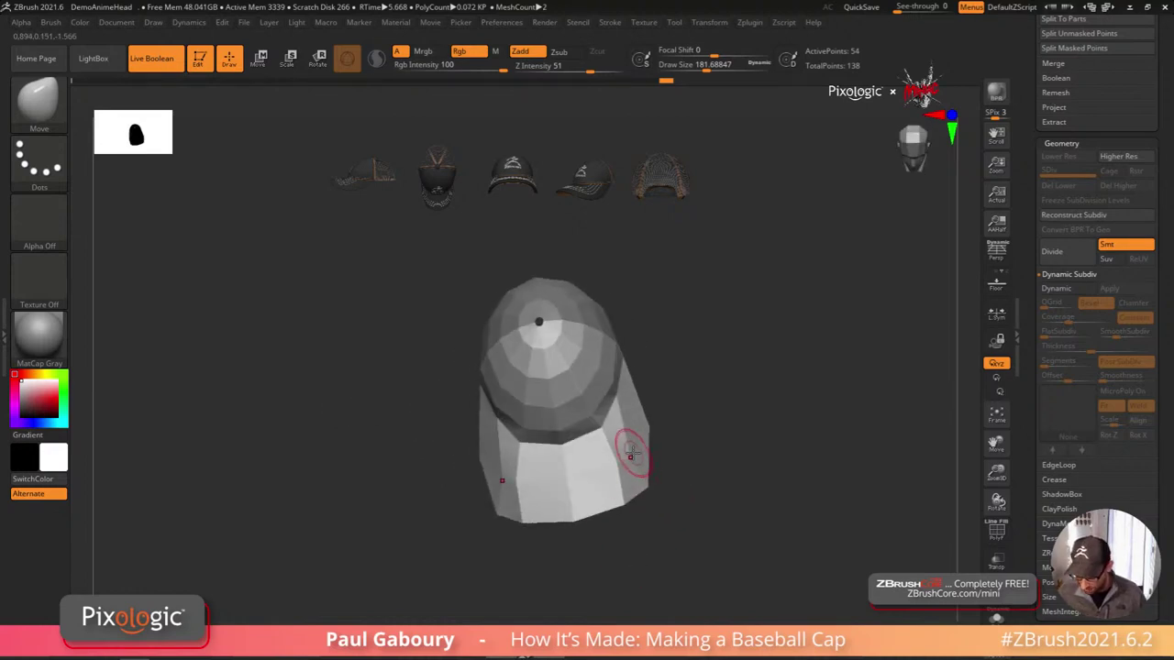
pyautogui.moveTo(640, 441)
pyautogui.mouseDown()
pyautogui.moveTo(611, 466)
pyautogui.moveTo(636, 450)
pyautogui.moveTo(707, 462)
pyautogui.moveTo(767, 428)
pyautogui.moveTo(744, 470)
pyautogui.mouseUp()
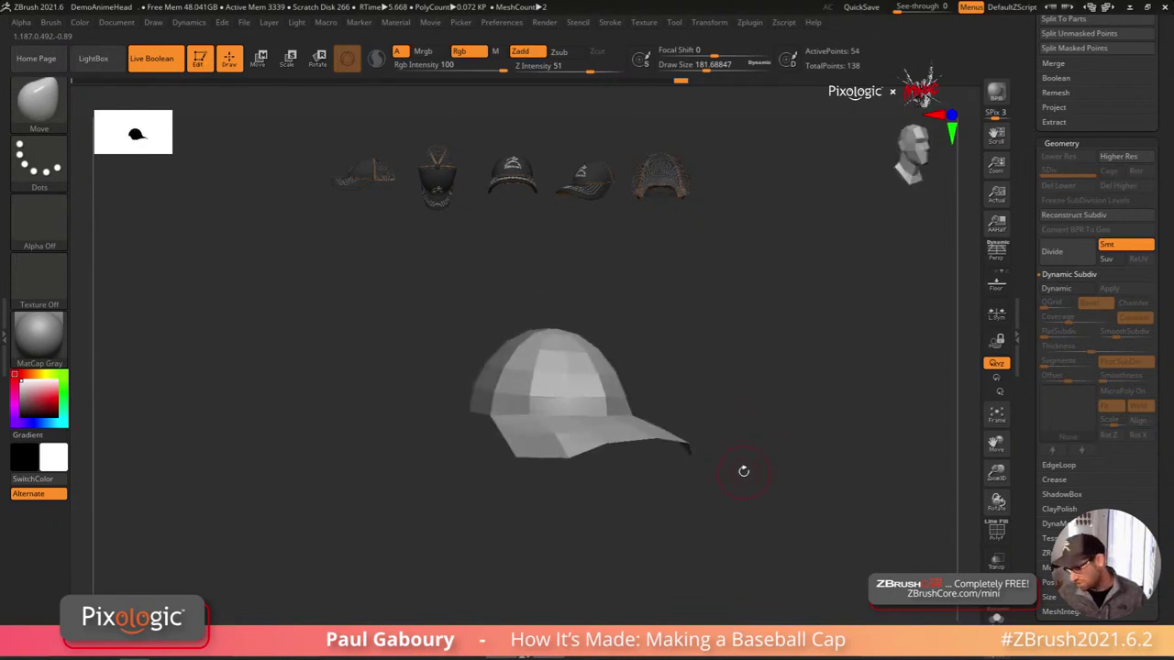
# Step: Turn Dynamic Subdiv back on and set SmoothSubdiv to 0 so only the thickness is previewed
pyautogui.press('d')
pyautogui.moveTo(686, 541); pyautogui.dragTo(773, 496)
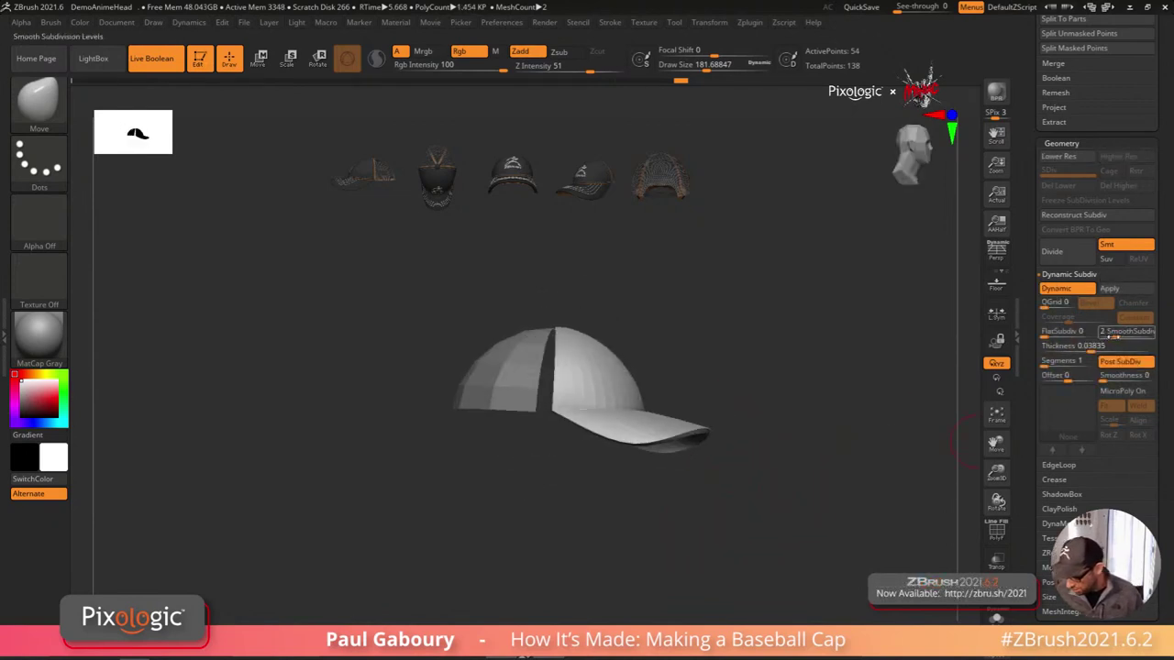
pyautogui.moveTo(1113, 336); pyautogui.dragTo(1105, 338)
pyautogui.moveTo(676, 535); pyautogui.dragTo(725, 526)
# Step: Reduce the draw size to about 116 and nudge the points along the brim seam and the brim's sides
pyautogui.keyDown('ctrl'); pyautogui.moveTo(667, 467); pyautogui.dragTo(645, 428, button='right'); pyautogui.keyUp('ctrl')
pyautogui.press('s')
pyautogui.moveTo(645, 428); pyautogui.dragTo(637, 428)
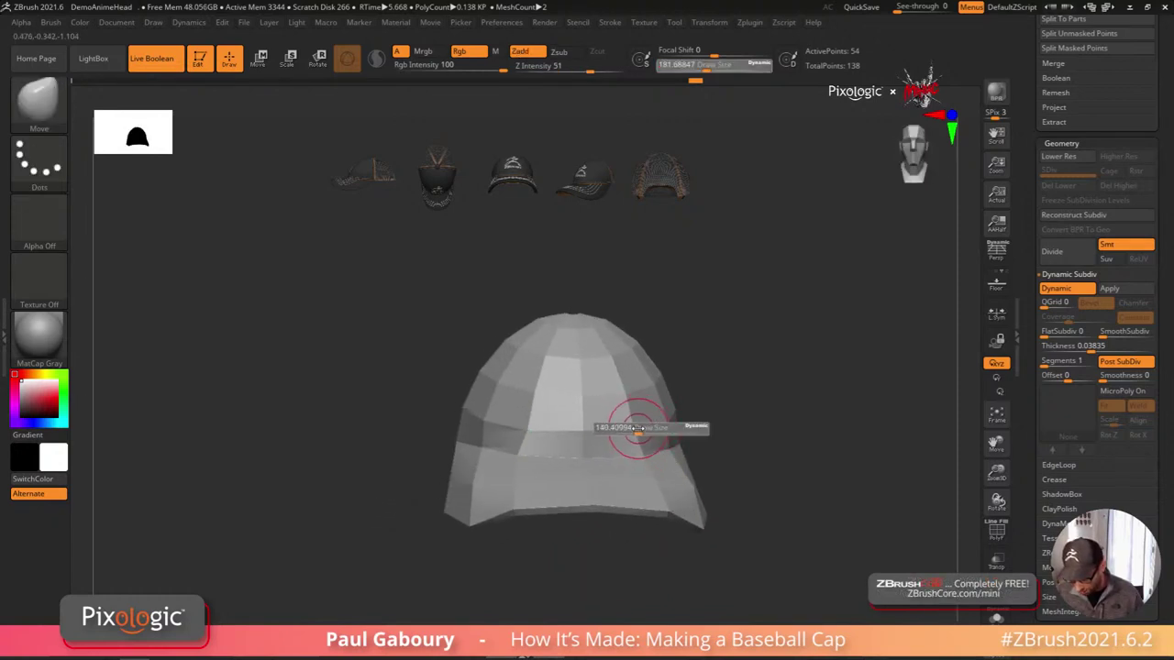
pyautogui.moveTo(642, 431)
pyautogui.mouseDown(button='right')
pyautogui.moveTo(636, 440)
pyautogui.moveTo(635, 425)
pyautogui.mouseUp(button='right')
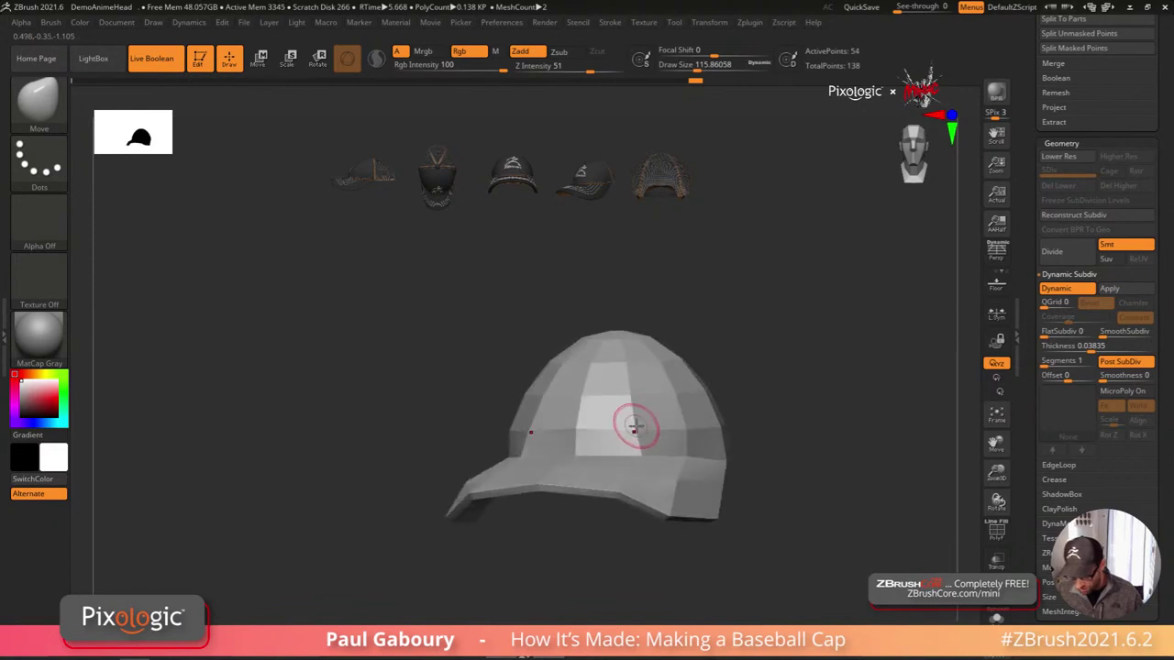
pyautogui.moveTo(643, 447)
pyautogui.mouseDown()
pyautogui.moveTo(641, 460)
pyautogui.moveTo(687, 445)
pyautogui.moveTo(765, 493)
pyautogui.moveTo(742, 467)
pyautogui.mouseUp()
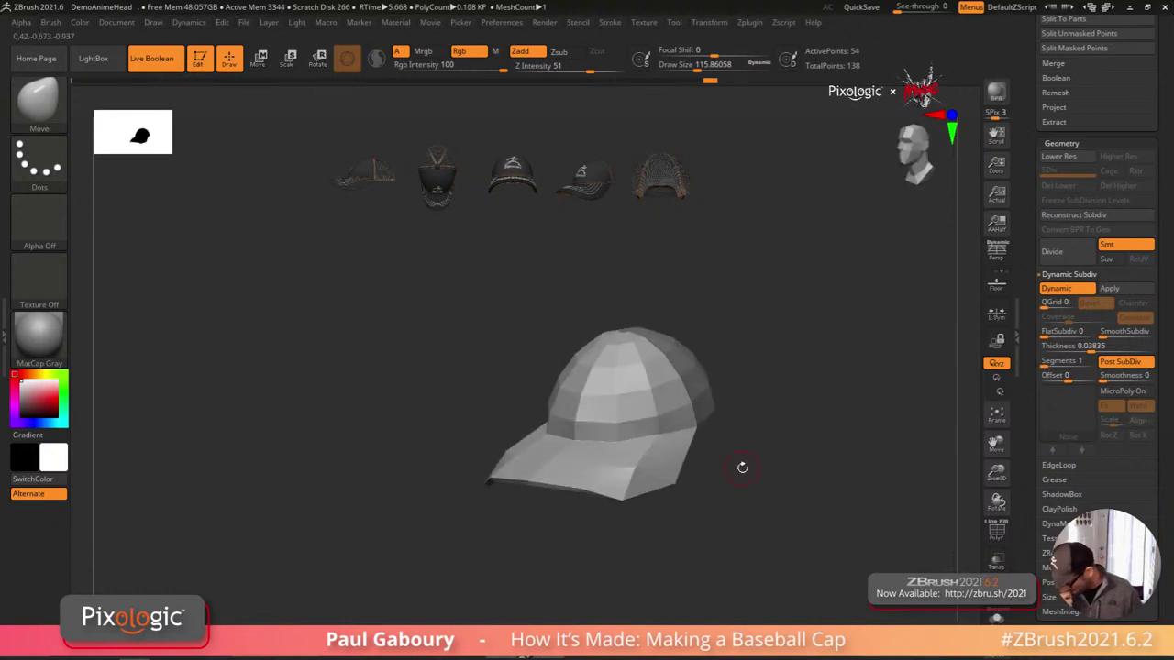
pyautogui.moveTo(747, 486)
pyautogui.keyDown('alt'); pyautogui.mouseDown(button='right')
pyautogui.moveTo(718, 500)
pyautogui.moveTo(684, 477)
pyautogui.moveTo(660, 480)
pyautogui.mouseUp(button='right'); pyautogui.keyUp('alt')
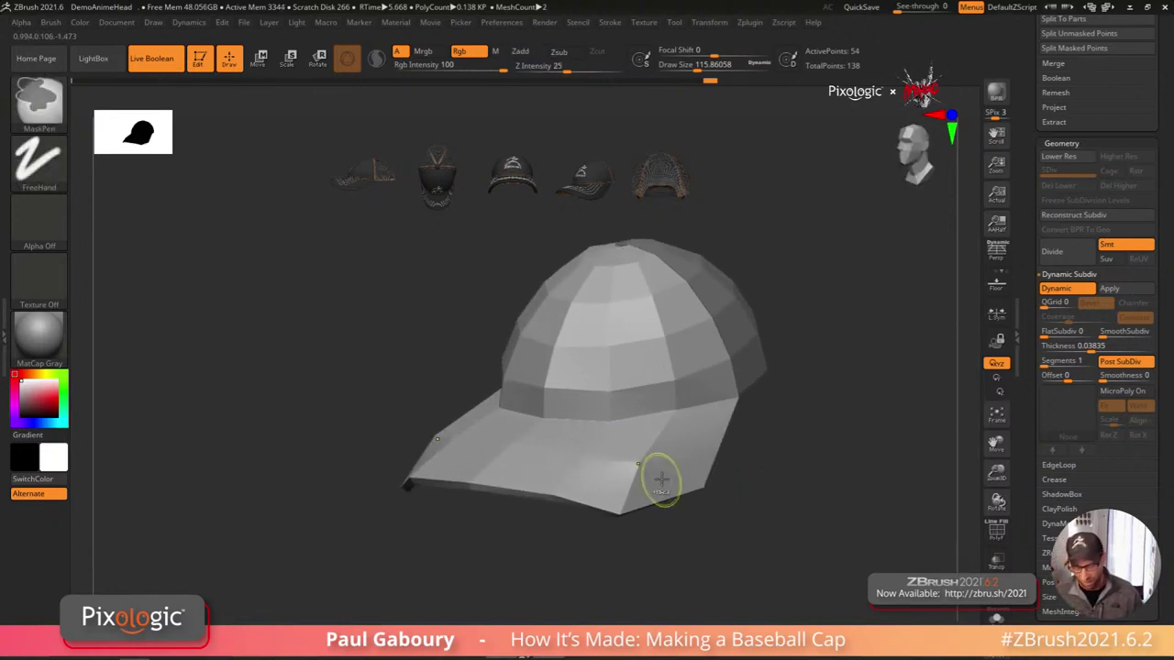
pyautogui.moveTo(630, 470); pyautogui.dragTo(645, 464)
pyautogui.moveTo(645, 465); pyautogui.dragTo(638, 464, button='right')
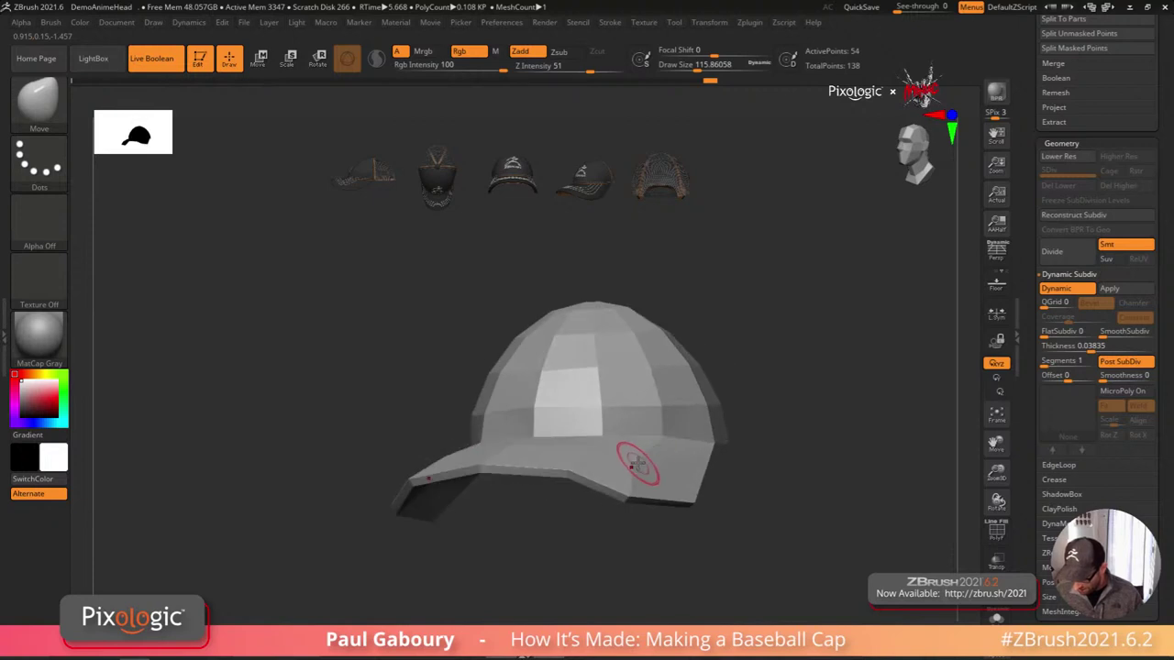
pyautogui.hotkey('ctrl', 'shift', 'z')
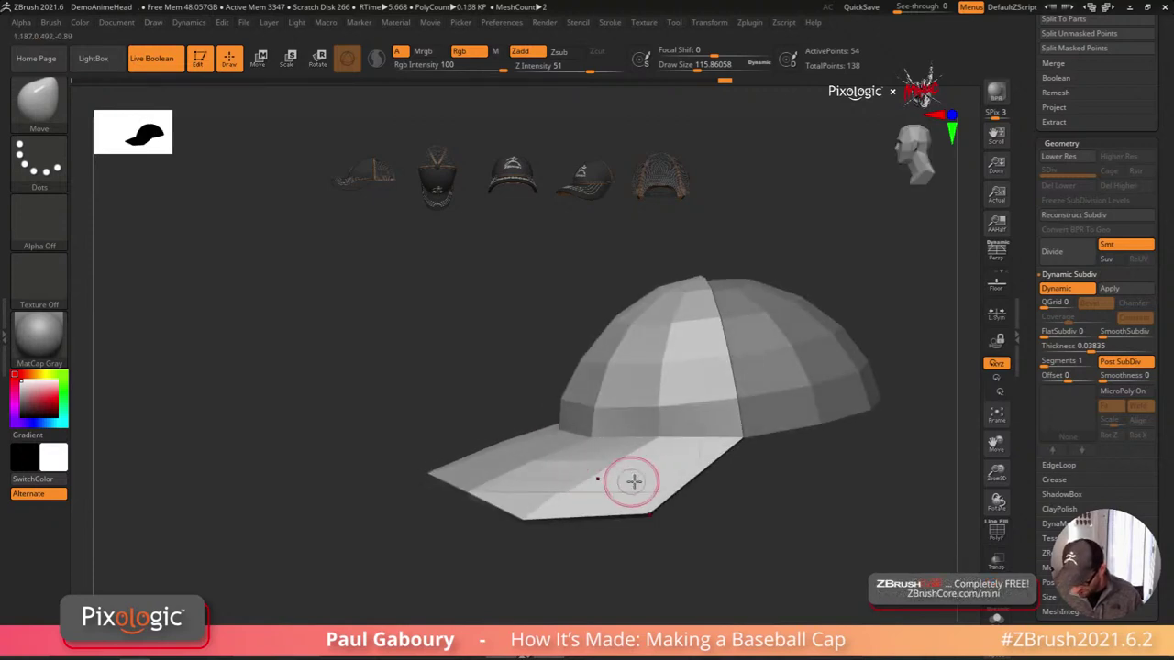
pyautogui.moveTo(634, 480); pyautogui.dragTo(758, 478)
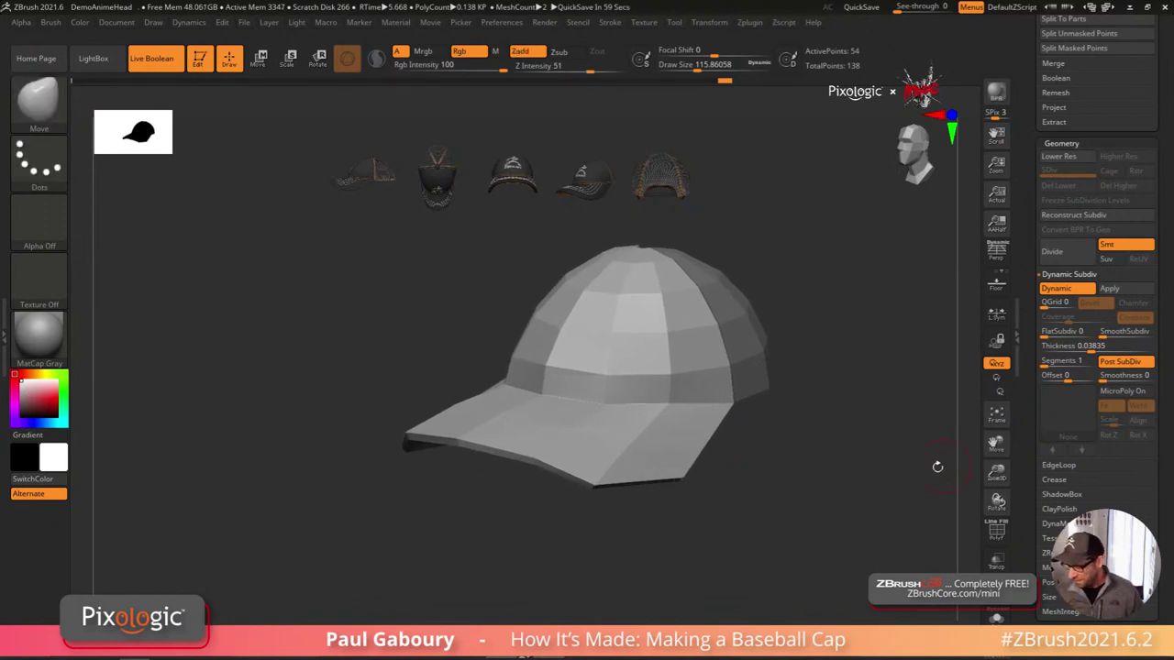
# Step: Apply Dynamic Subdiv to turn the thickness into real geometry and isolate the front cap piece with the polyframe shown
pyautogui.click(1121, 290)
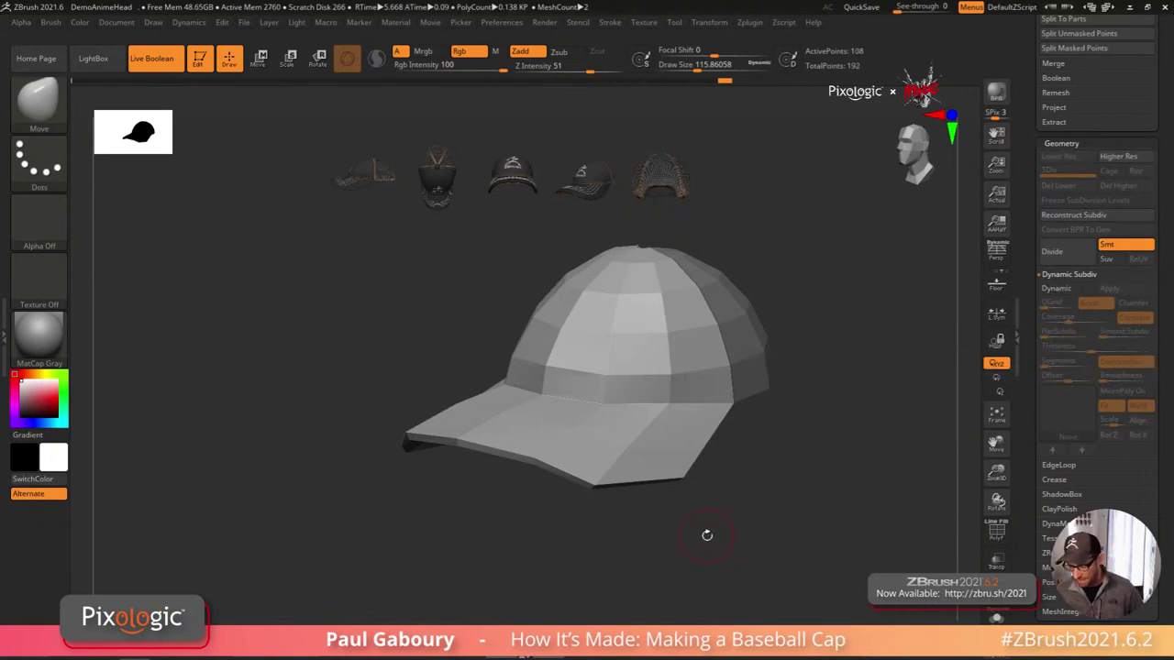
pyautogui.hotkey('shift', 'f')
pyautogui.moveTo(715, 543); pyautogui.dragTo(679, 553)
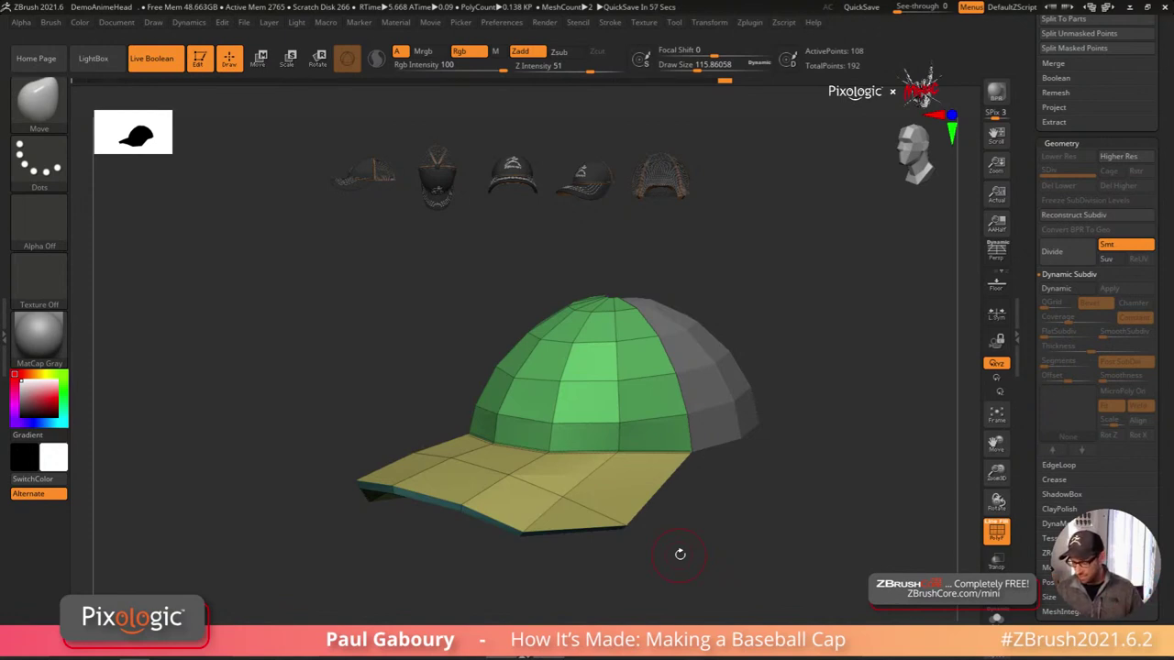
pyautogui.click(997, 618)
pyautogui.moveTo(755, 563); pyautogui.dragTo(712, 502)
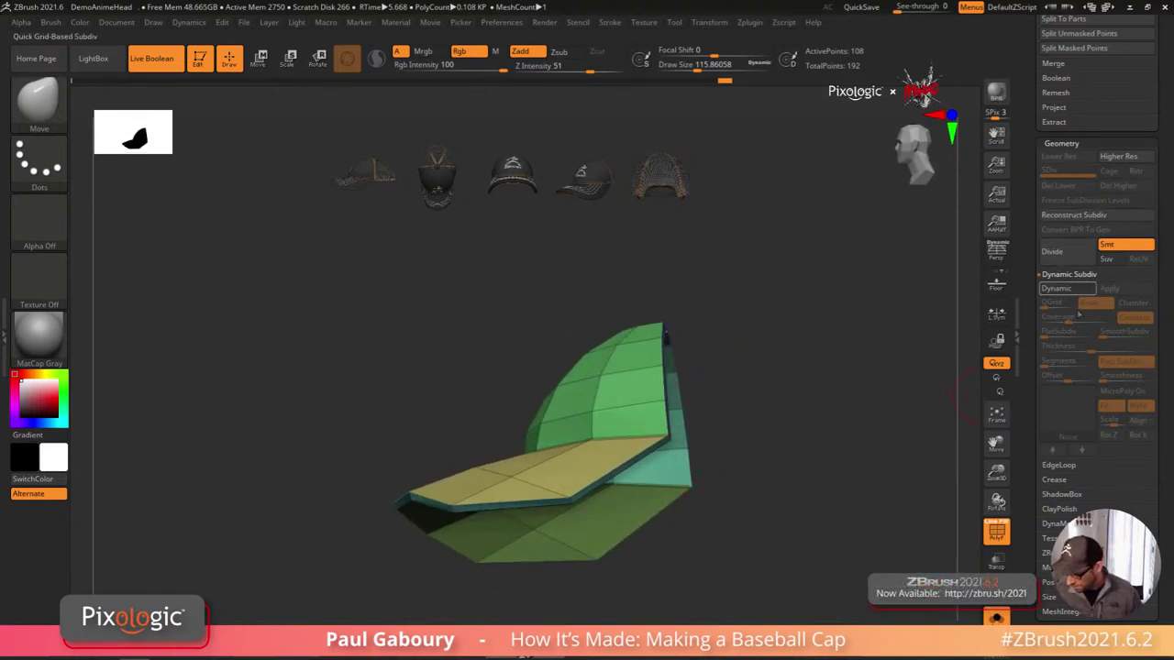
# Step: Crease the cap mesh along its polygroup borders with Crease PG and inspect the edges
pyautogui.click(1073, 274)
pyautogui.click(1064, 304)
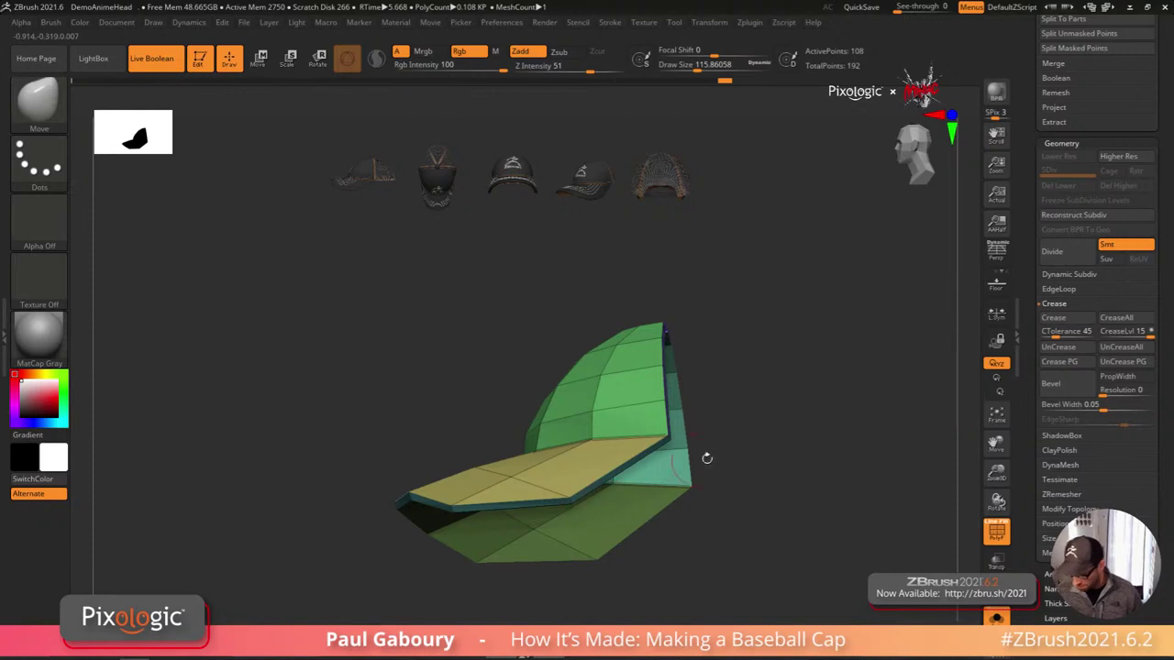
pyautogui.click(1072, 364)
pyautogui.keyDown('ctrl'); pyautogui.moveTo(680, 553); pyautogui.dragTo(679, 637, button='right'); pyautogui.keyUp('ctrl')
pyautogui.moveTo(728, 396); pyautogui.dragTo(627, 475, button='right')
pyautogui.moveTo(626, 475); pyautogui.dragTo(668, 510)
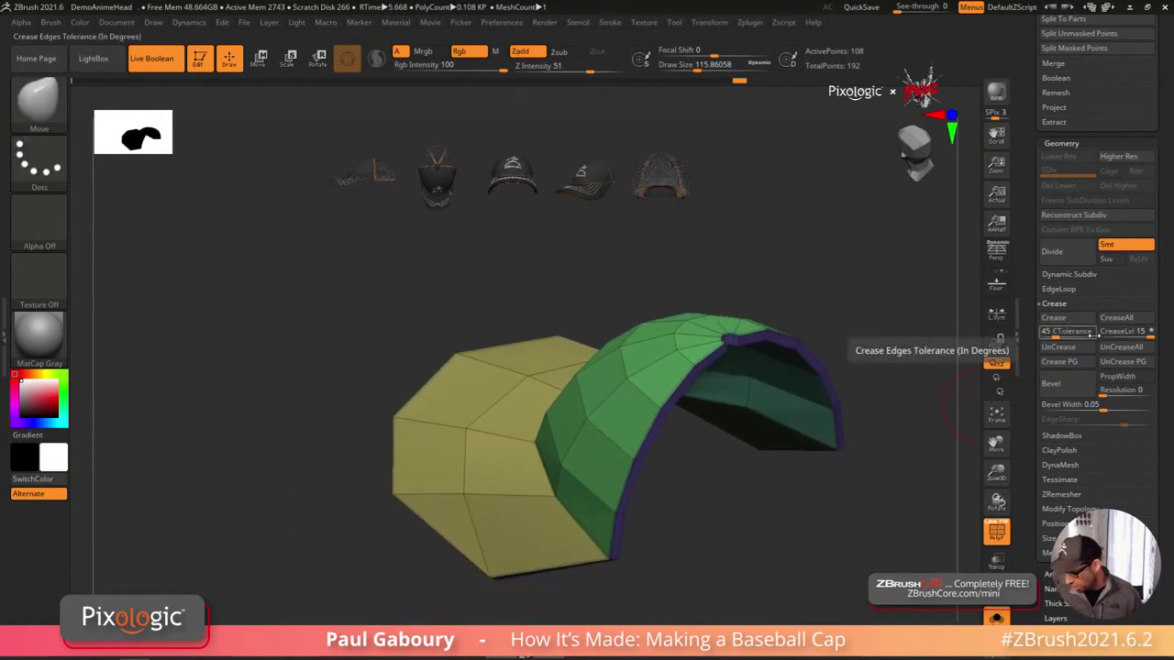
# Step: Turn Dynamic Subdiv on with Thickness 0 and SmoothSubdiv 4, and check the creased edges with the polyframe hidden
pyautogui.press('d')
pyautogui.click(1081, 276)
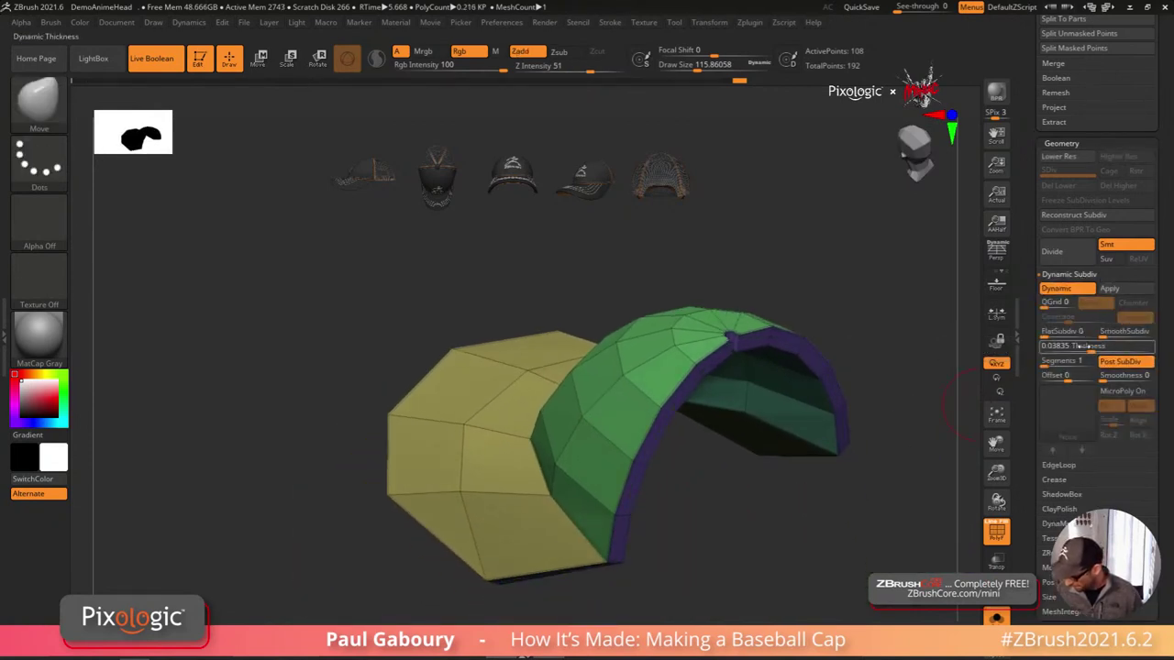
pyautogui.moveTo(1089, 348); pyautogui.dragTo(1129, 336)
pyautogui.press('Return')
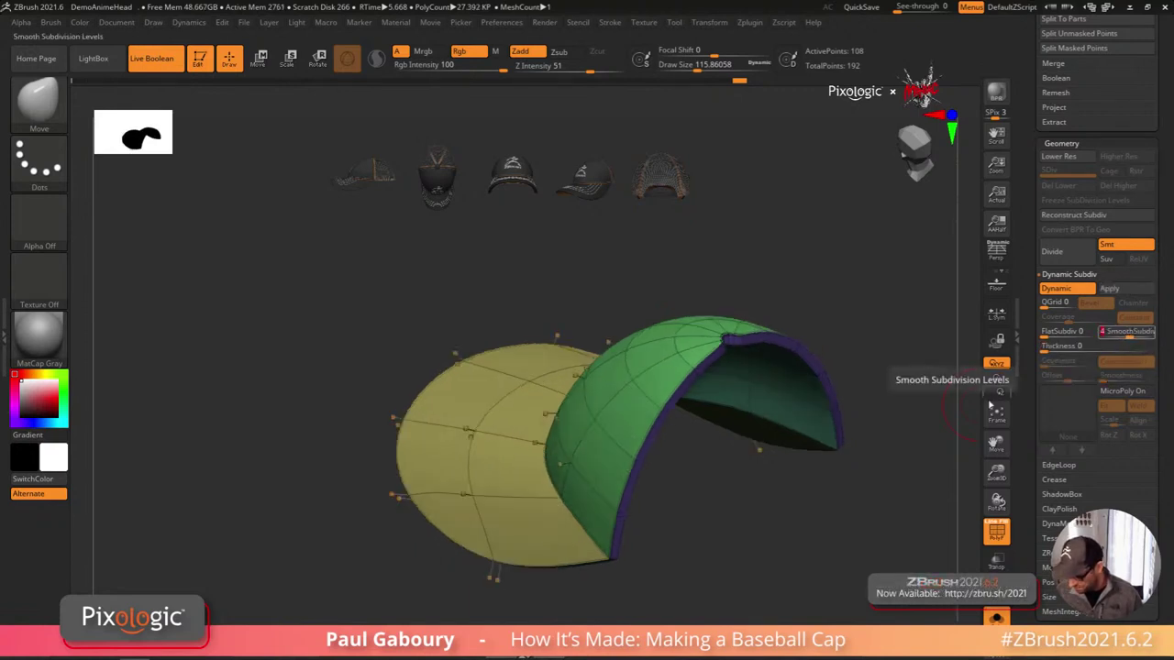
pyautogui.keyDown('ctrl'); pyautogui.moveTo(770, 553); pyautogui.dragTo(755, 505, button='right'); pyautogui.keyUp('ctrl')
pyautogui.hotkey('shift', 'f')
pyautogui.moveTo(754, 502); pyautogui.dragTo(783, 525)
pyautogui.moveTo(784, 525); pyautogui.dragTo(735, 515, button='right')
pyautogui.keyDown('ctrl'); pyautogui.moveTo(735, 515); pyautogui.dragTo(741, 532, button='right'); pyautogui.keyUp('ctrl')
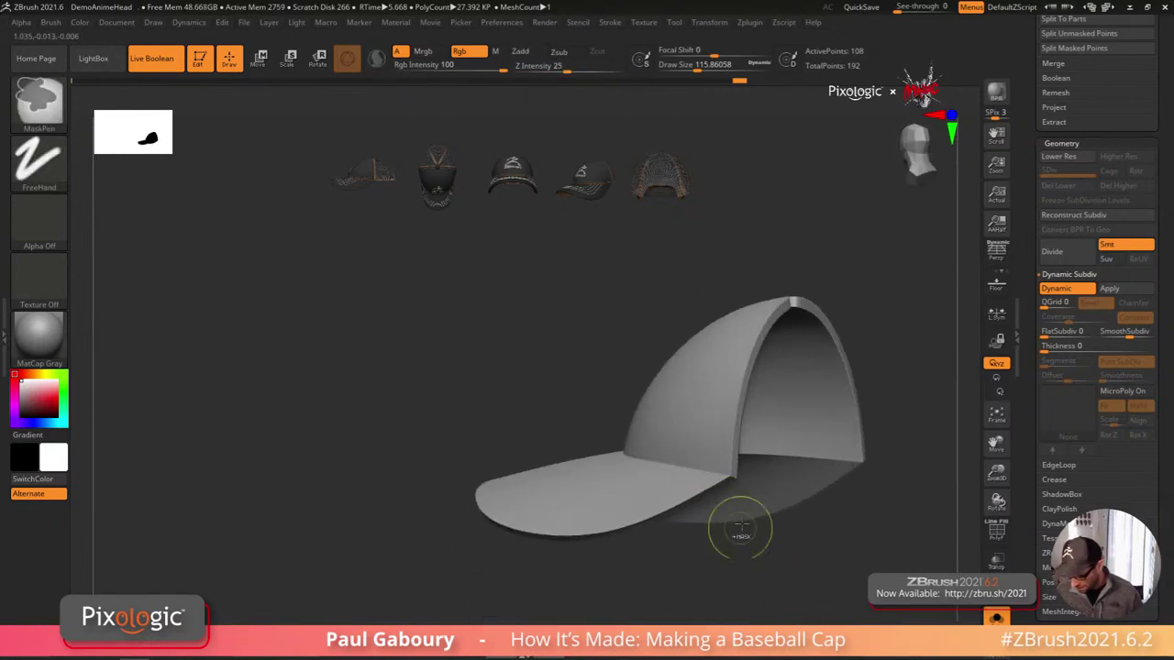
pyautogui.keyDown('ctrl'); pyautogui.moveTo(736, 471); pyautogui.dragTo(736, 483, button='right'); pyautogui.keyUp('ctrl')
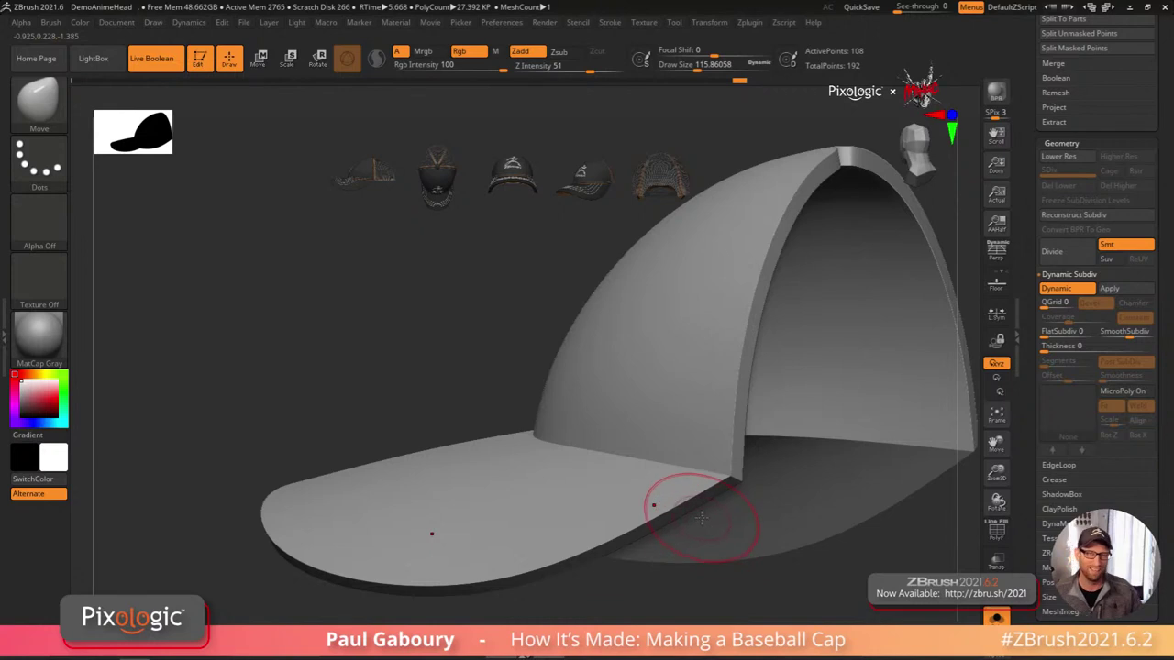
# Step: Turn off Dynamic Subdiv, show the polyframe and use ZModeler at draw size 35 to crease the corner edge of the crown notch
pyautogui.moveTo(663, 480)
pyautogui.mouseDown()
pyautogui.moveTo(563, 492)
pyautogui.moveTo(580, 594)
pyautogui.moveTo(703, 420)
pyautogui.moveTo(686, 422)
pyautogui.mouseUp()
pyautogui.hotkey('shift', 'f')
pyautogui.hotkey('shift', 'd')
pyautogui.press('s')
pyautogui.keyDown('alt'); pyautogui.moveTo(695, 406); pyautogui.dragTo(676, 568, button='right'); pyautogui.keyUp('alt')
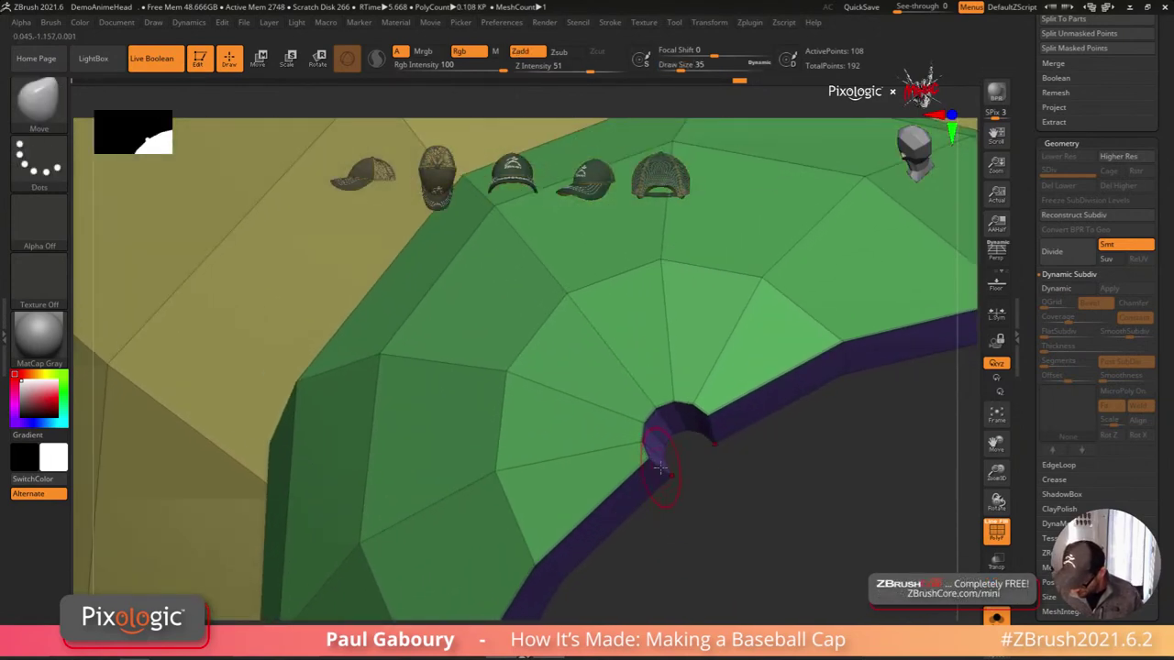
pyautogui.press('b')
pyautogui.press('z')
pyautogui.press('m')
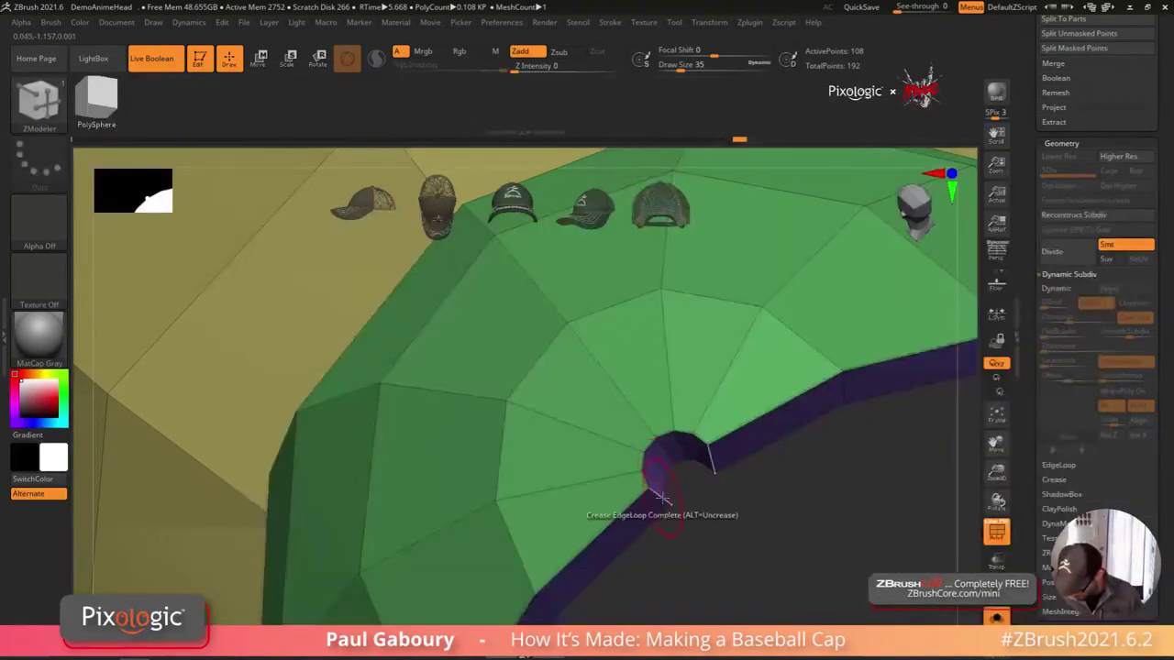
pyautogui.press('space')
pyautogui.click(547, 415)
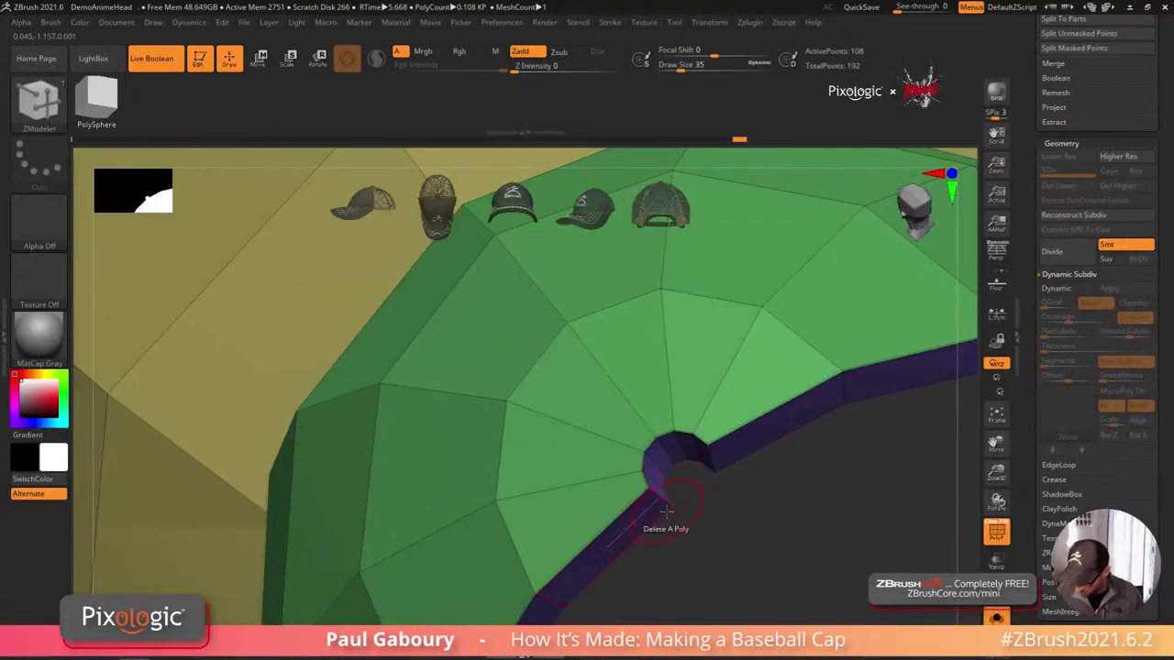
pyautogui.click(670, 502)
# Step: Turn Dynamic Subdiv back on and hide the polyframe to check the crown notch and the brim seam
pyautogui.keyDown('ctrl'); pyautogui.moveTo(770, 528); pyautogui.dragTo(707, 511, button='right'); pyautogui.keyUp('ctrl')
pyautogui.press('d')
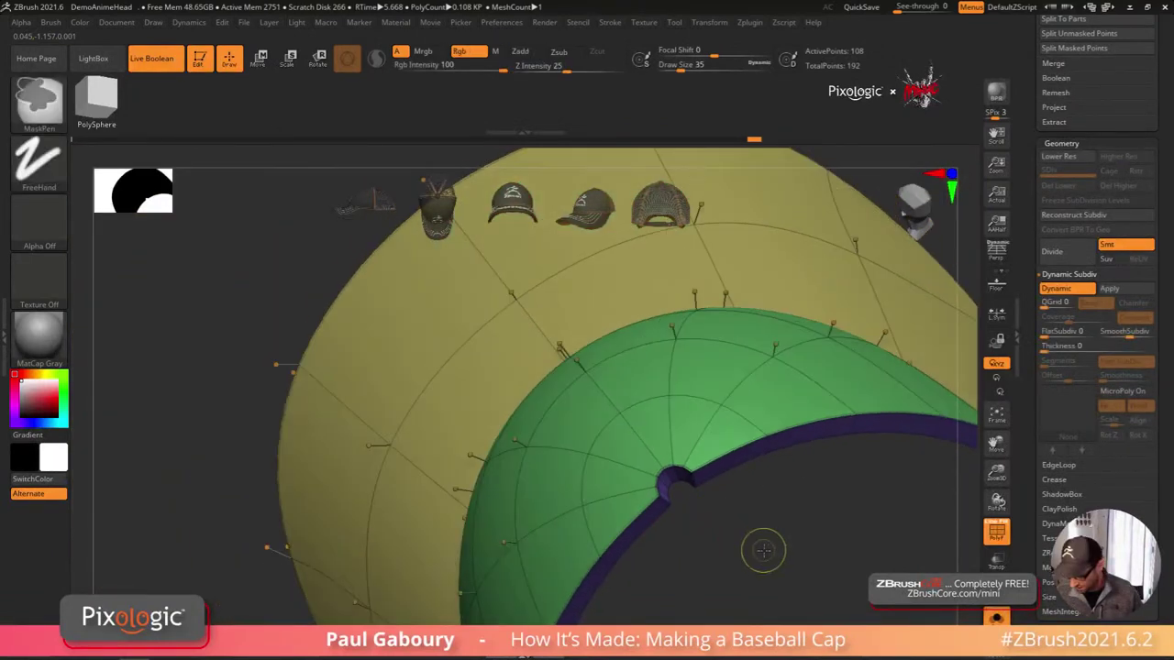
pyautogui.keyDown('ctrl'); pyautogui.moveTo(765, 551); pyautogui.dragTo(745, 467, button='right'); pyautogui.keyUp('ctrl')
pyautogui.moveTo(746, 467)
pyautogui.mouseDown()
pyautogui.moveTo(767, 524)
pyautogui.moveTo(767, 490)
pyautogui.mouseUp()
pyautogui.hotkey('shift', 'f')
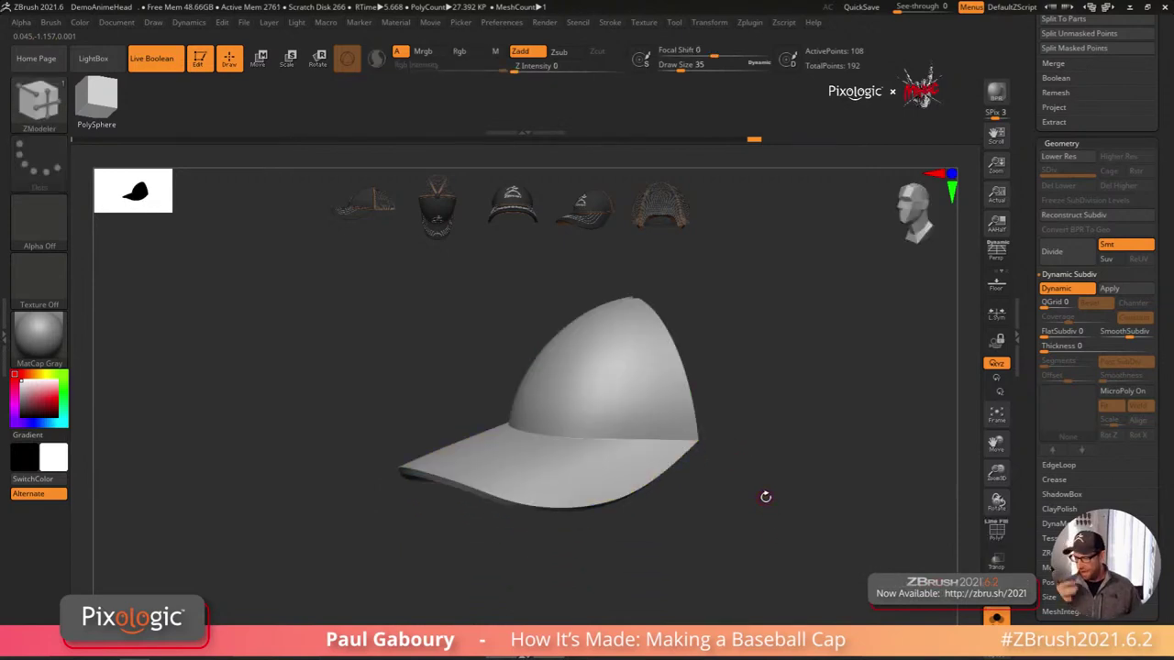
pyautogui.press('shift')
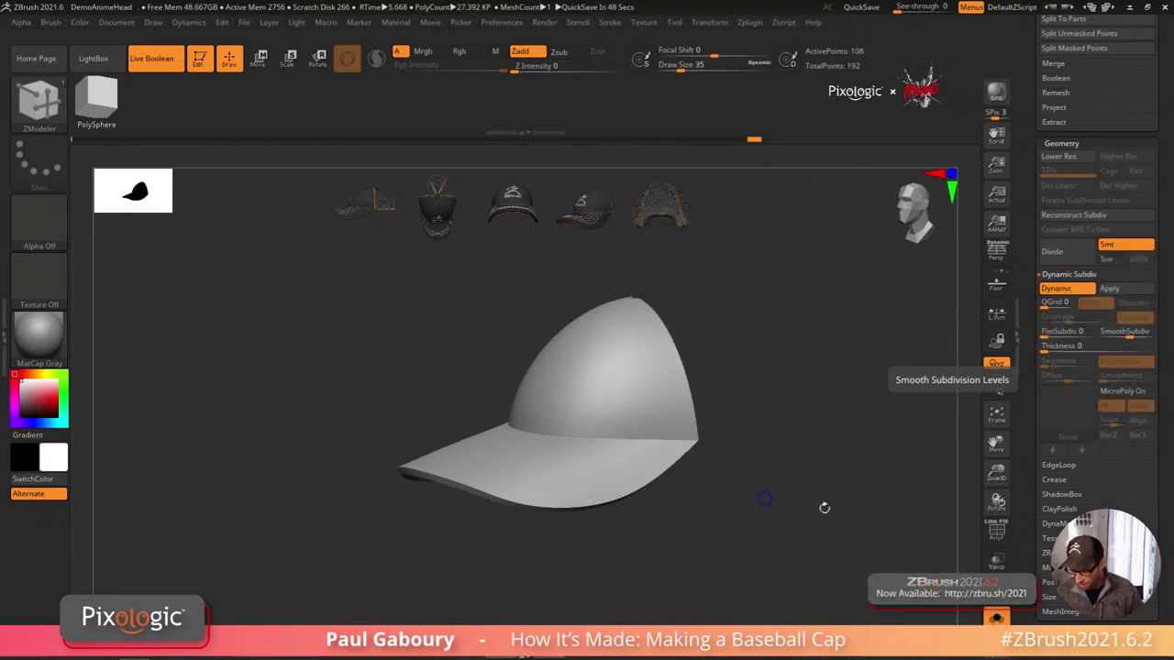
pyautogui.moveTo(823, 505)
pyautogui.mouseDown()
pyautogui.moveTo(786, 505)
pyautogui.moveTo(786, 495)
pyautogui.mouseUp()
pyautogui.press('shift')
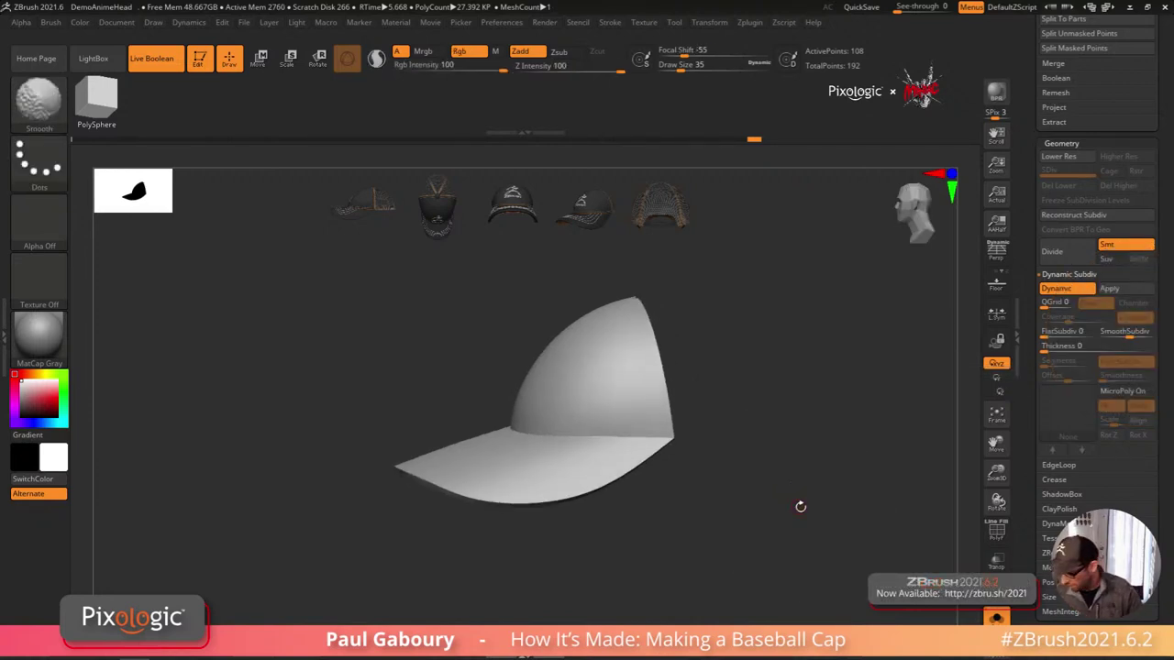
# Step: Set the crease level to 2 to soften the creased edges and check the cap from several angles
pyautogui.click(1079, 479)
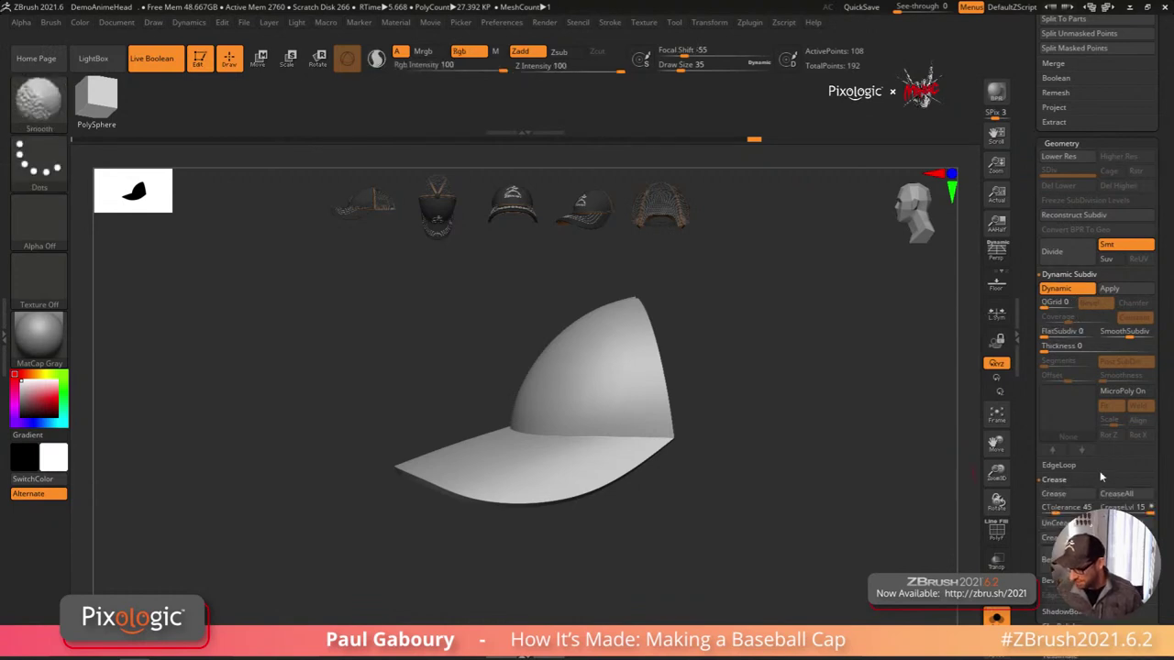
pyautogui.moveTo(1159, 386); pyautogui.dragTo(1158, 400)
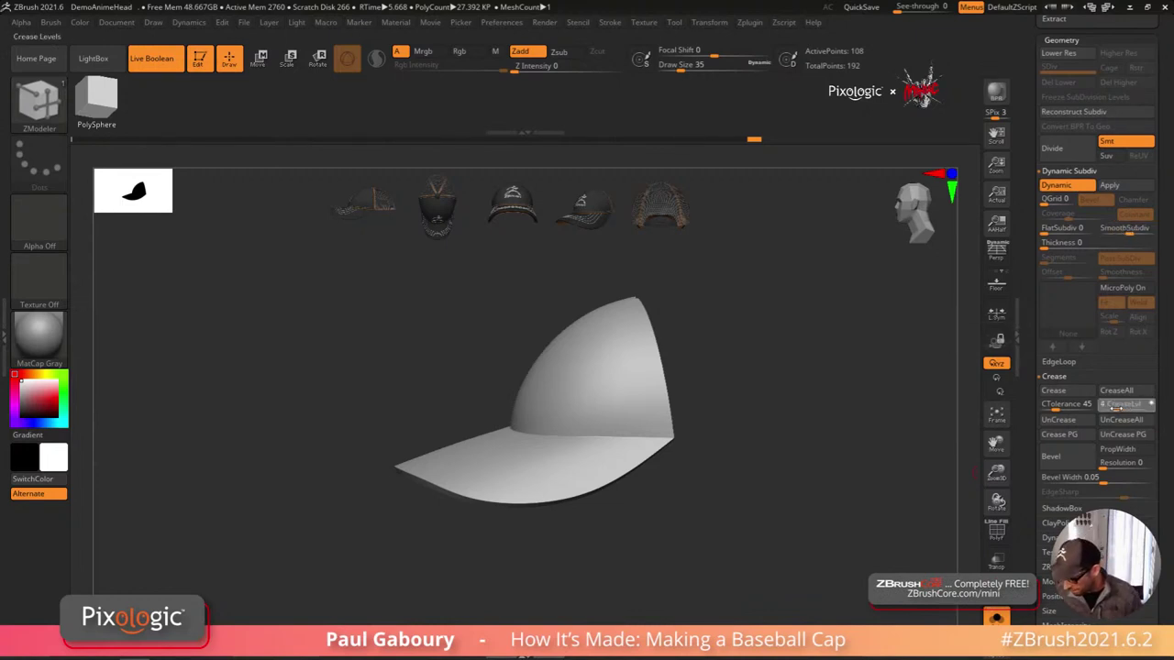
pyautogui.moveTo(712, 529); pyautogui.dragTo(806, 527)
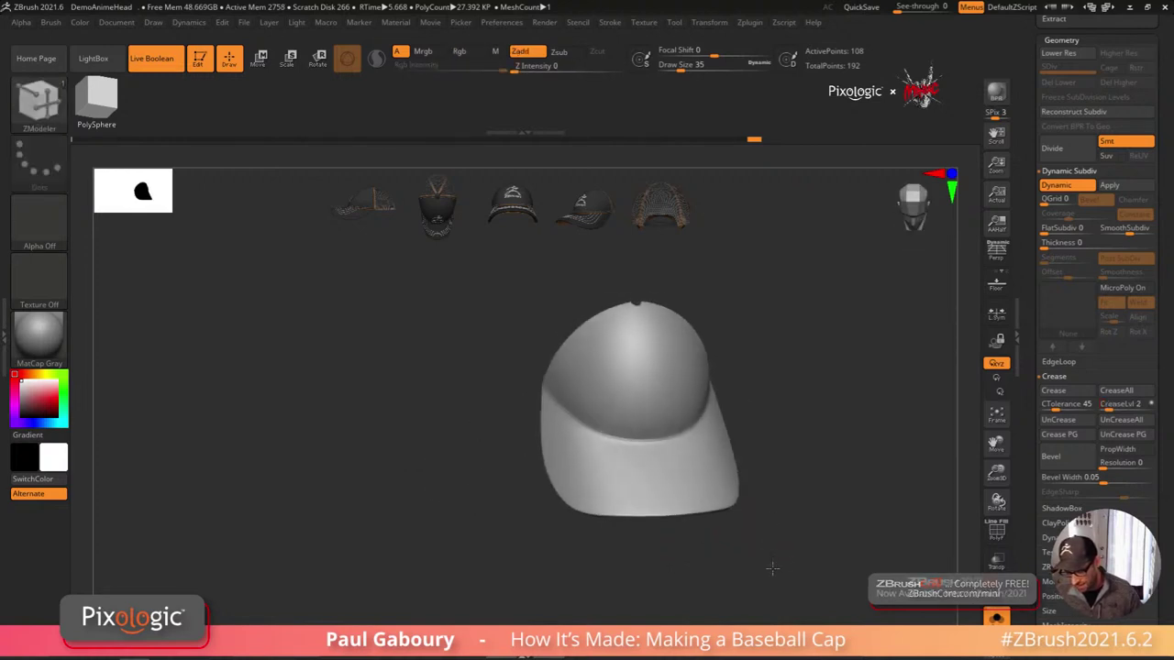
pyautogui.moveTo(759, 442); pyautogui.dragTo(725, 464)
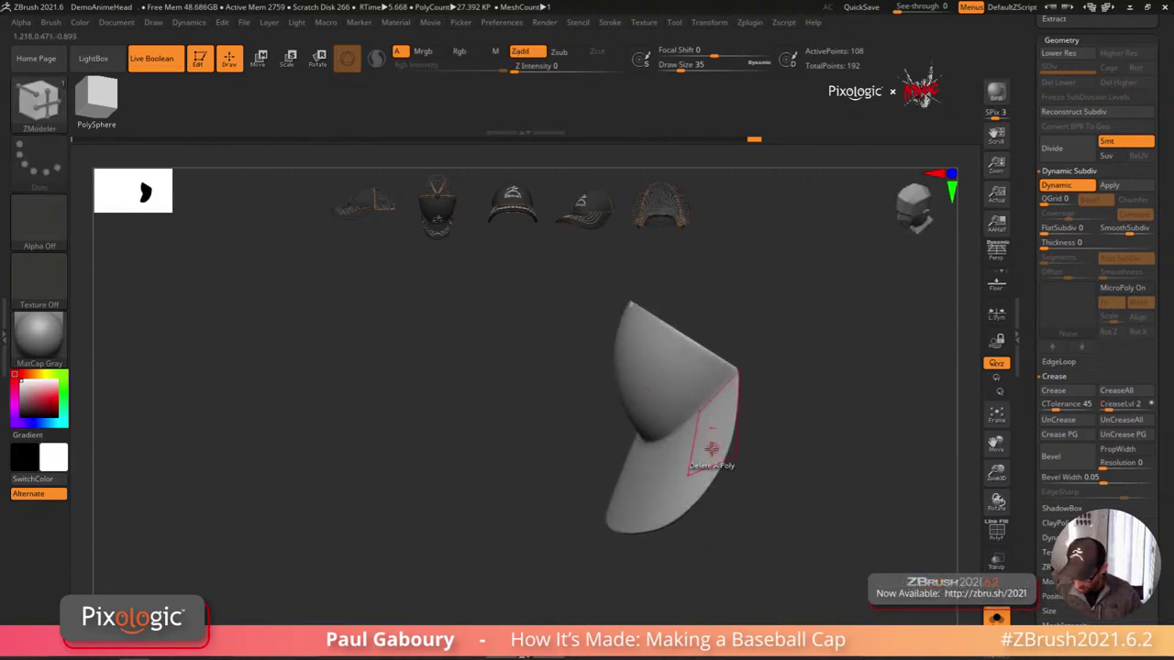
# Step: Inspect the softened brim and dome edges, duplicate the front subtool, and hide the original so only the copy is shown
pyautogui.moveTo(739, 374); pyautogui.dragTo(678, 316)
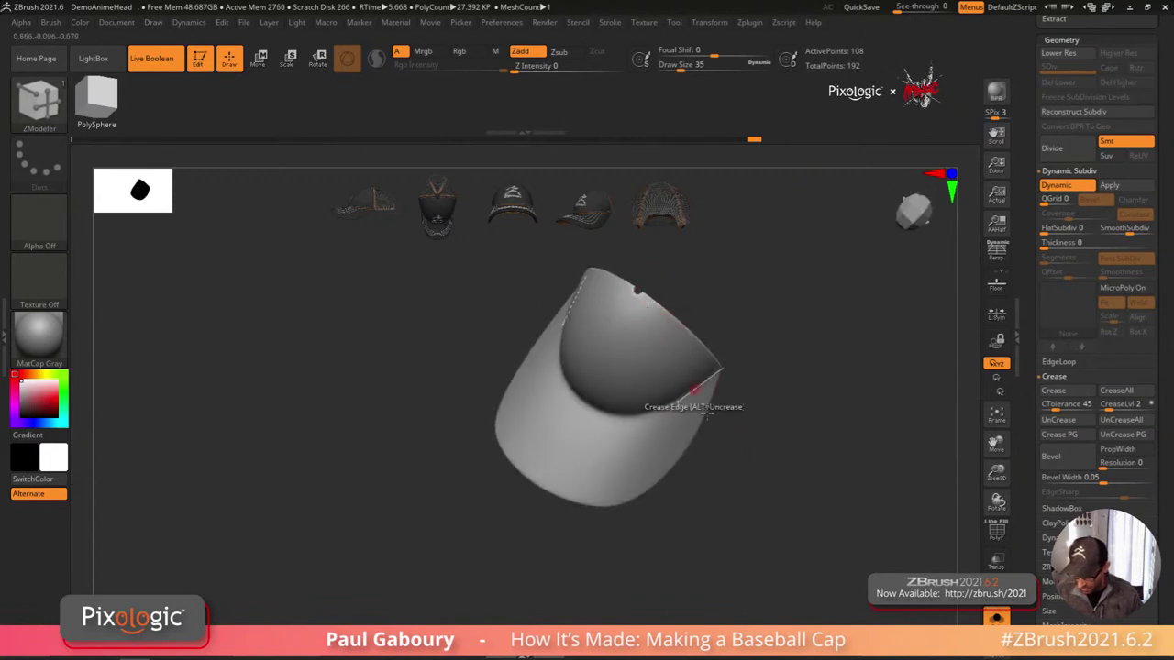
pyautogui.moveTo(741, 433); pyautogui.dragTo(668, 440)
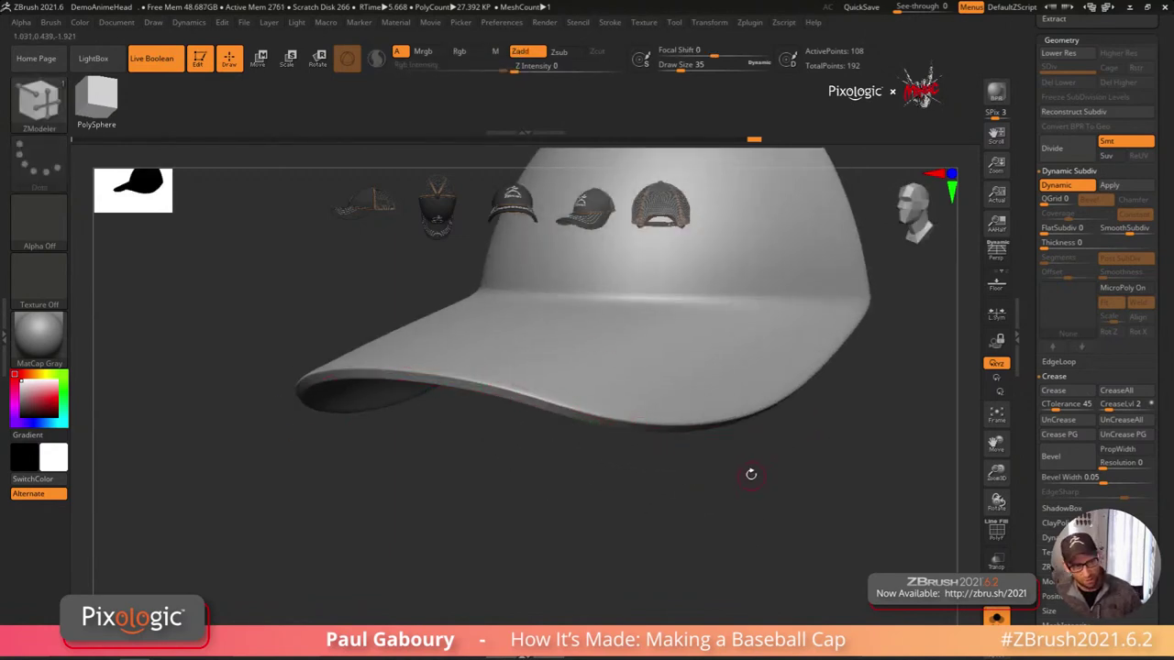
pyautogui.moveTo(746, 476)
pyautogui.keyDown('alt'); pyautogui.mouseDown(button='right')
pyautogui.moveTo(752, 534)
pyautogui.moveTo(741, 501)
pyautogui.mouseUp(button='right'); pyautogui.keyUp('alt')
pyautogui.moveTo(743, 501); pyautogui.dragTo(760, 490)
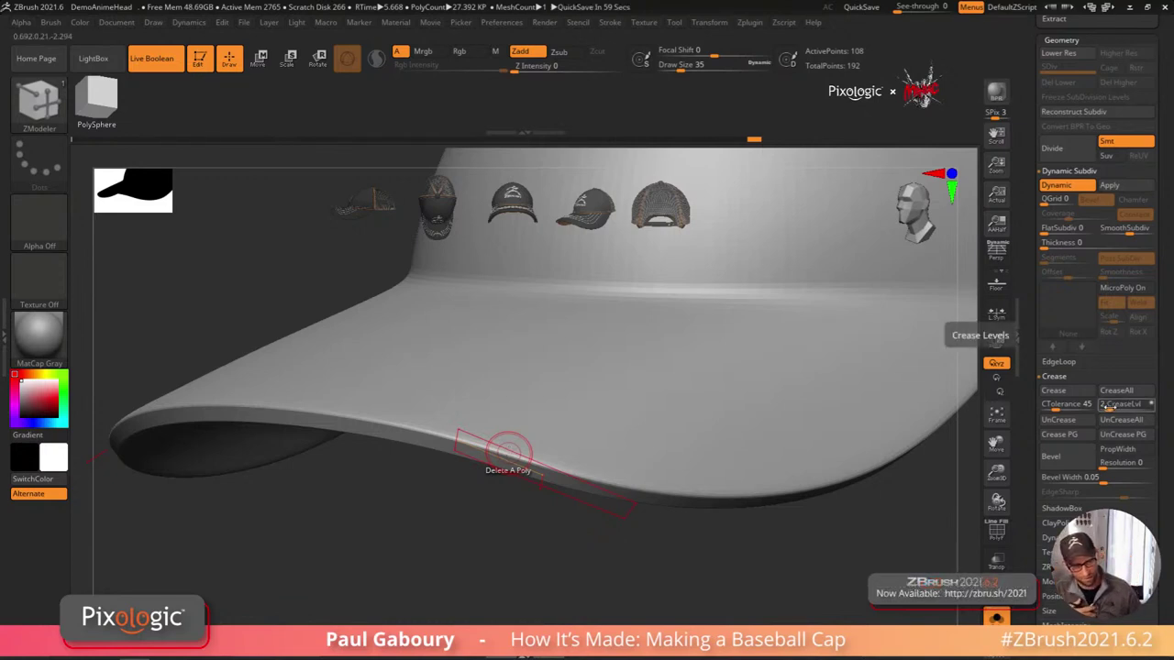
pyautogui.moveTo(804, 517)
pyautogui.keyDown('ctrl'); pyautogui.mouseDown(button='right')
pyautogui.moveTo(733, 537)
pyautogui.moveTo(694, 528)
pyautogui.moveTo(701, 517)
pyautogui.mouseUp(button='right'); pyautogui.keyUp('ctrl')
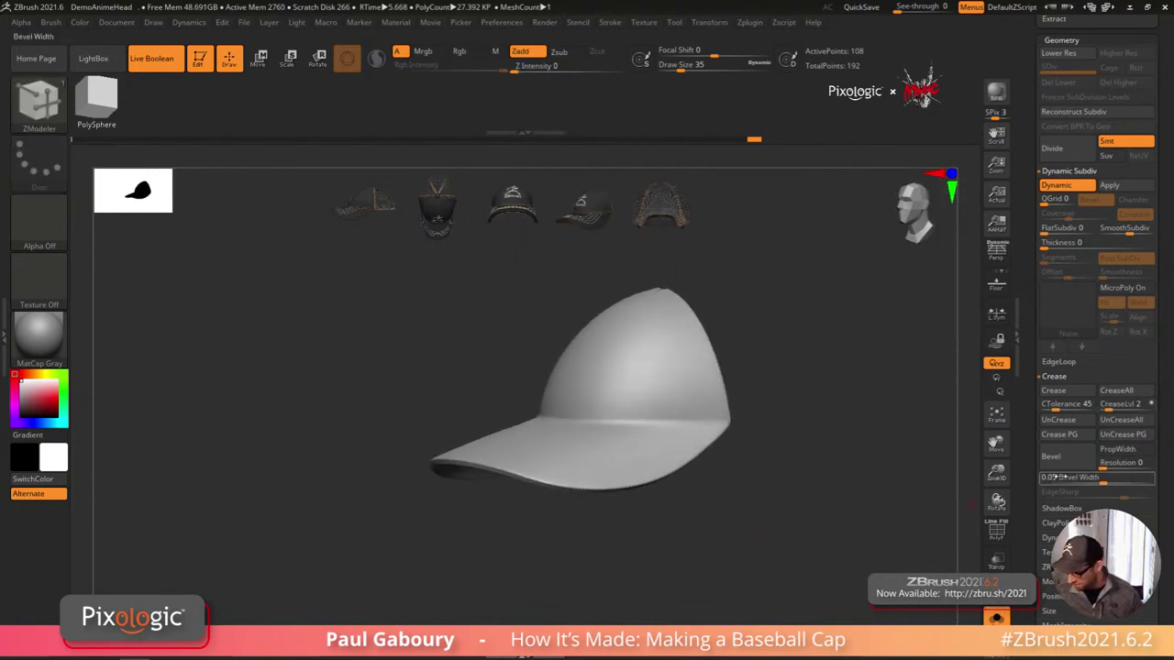
pyautogui.moveTo(1025, 421); pyautogui.dragTo(1019, 587)
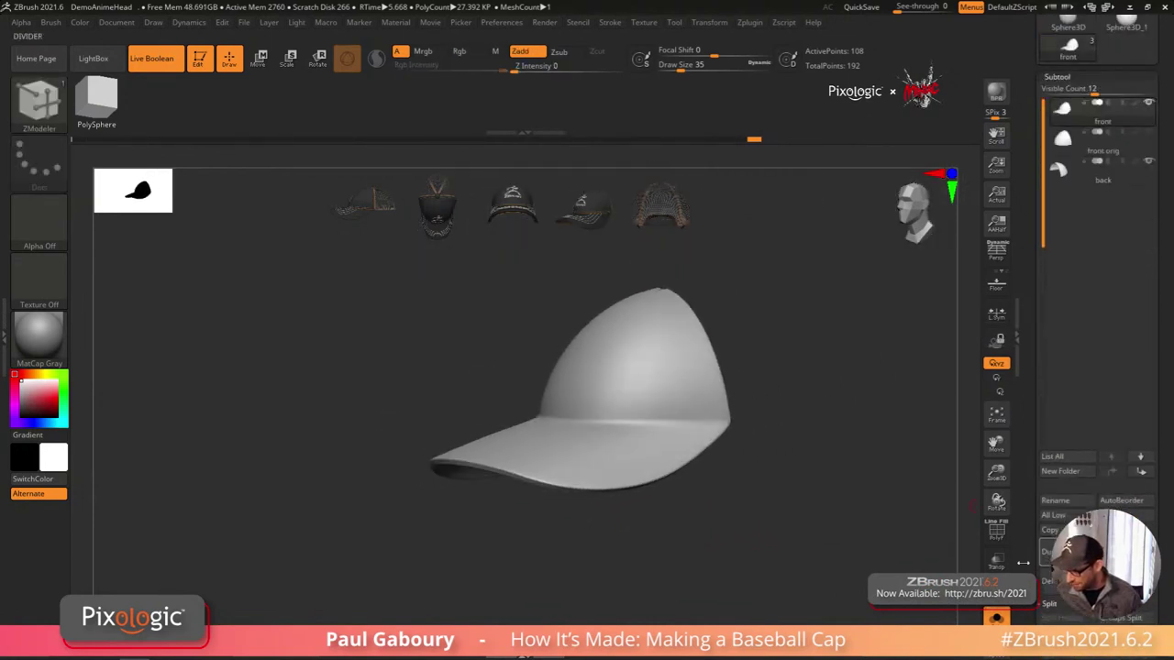
pyautogui.click(1064, 550)
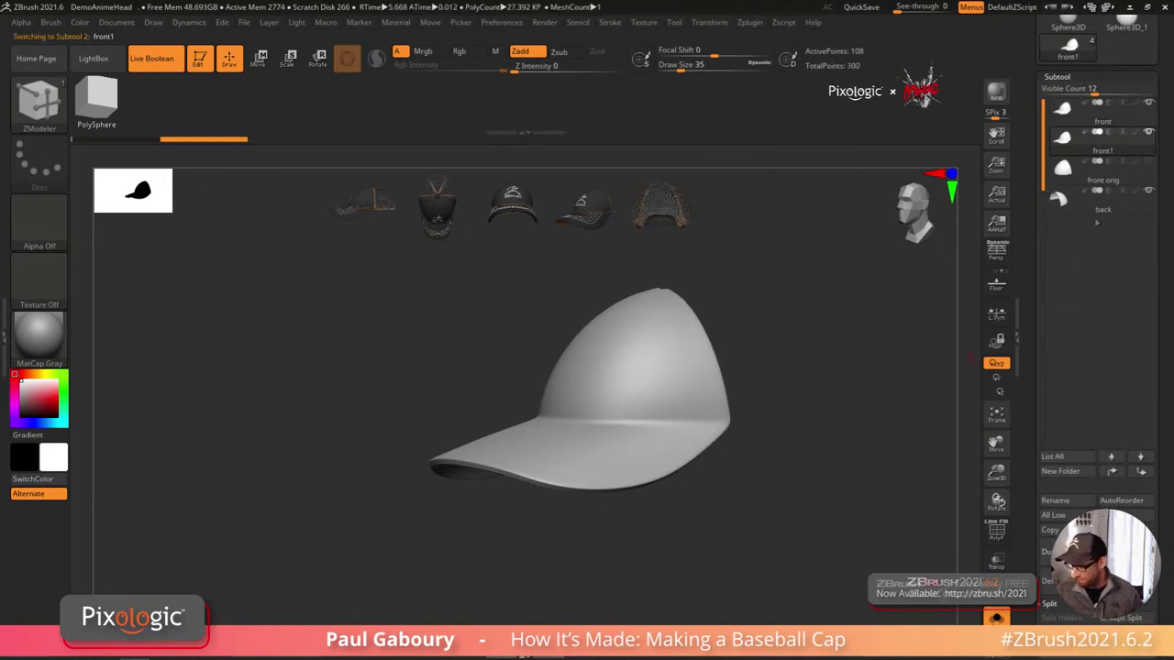
pyautogui.click(1148, 105)
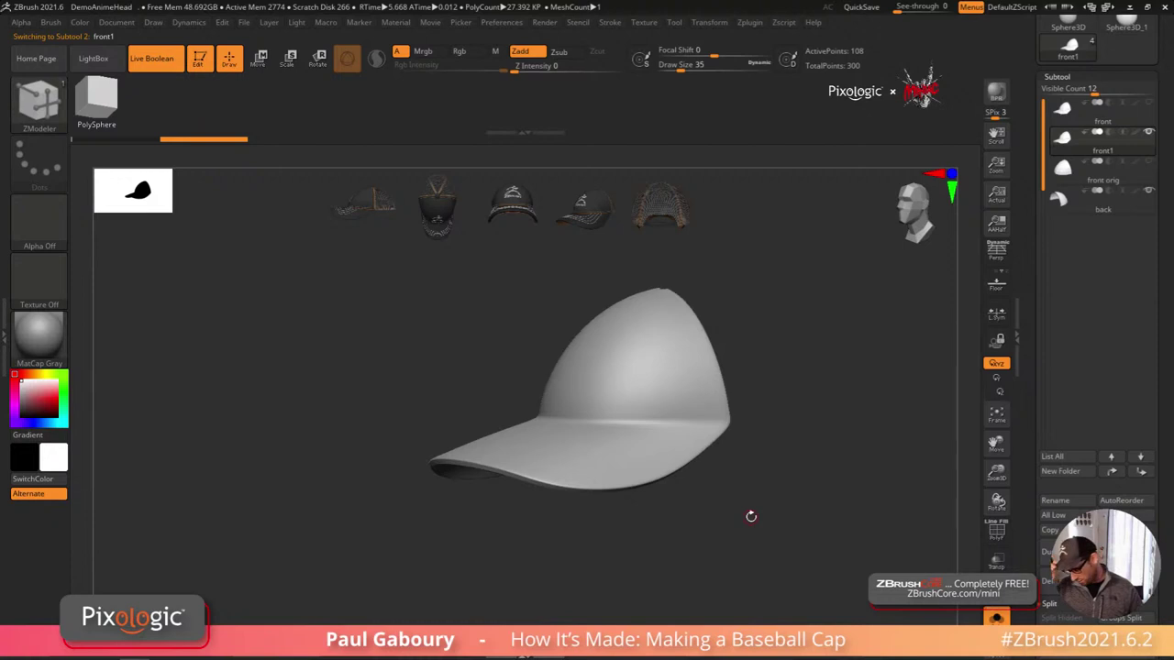
pyautogui.moveTo(843, 481); pyautogui.dragTo(759, 531)
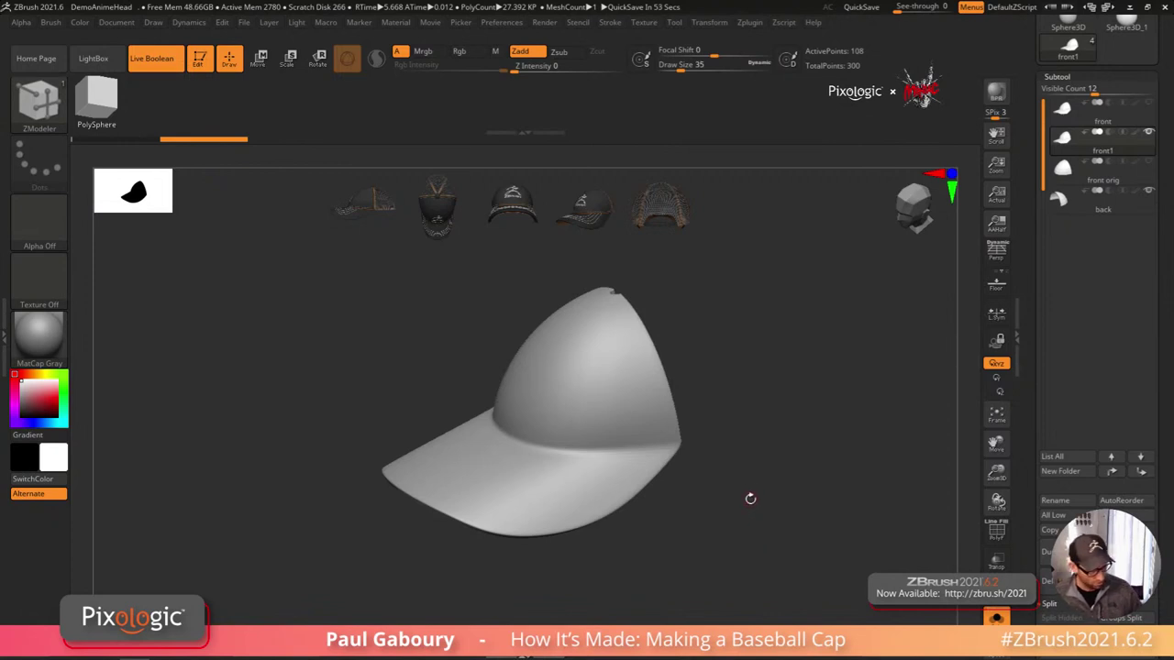
# Step: Show the polyframe on front1, set SmoothSubdiv to 3, and apply the Dynamic Subdiv to turn it into real subdivision levels
pyautogui.hotkey('shift', 'f')
pyautogui.moveTo(739, 510); pyautogui.dragTo(758, 529)
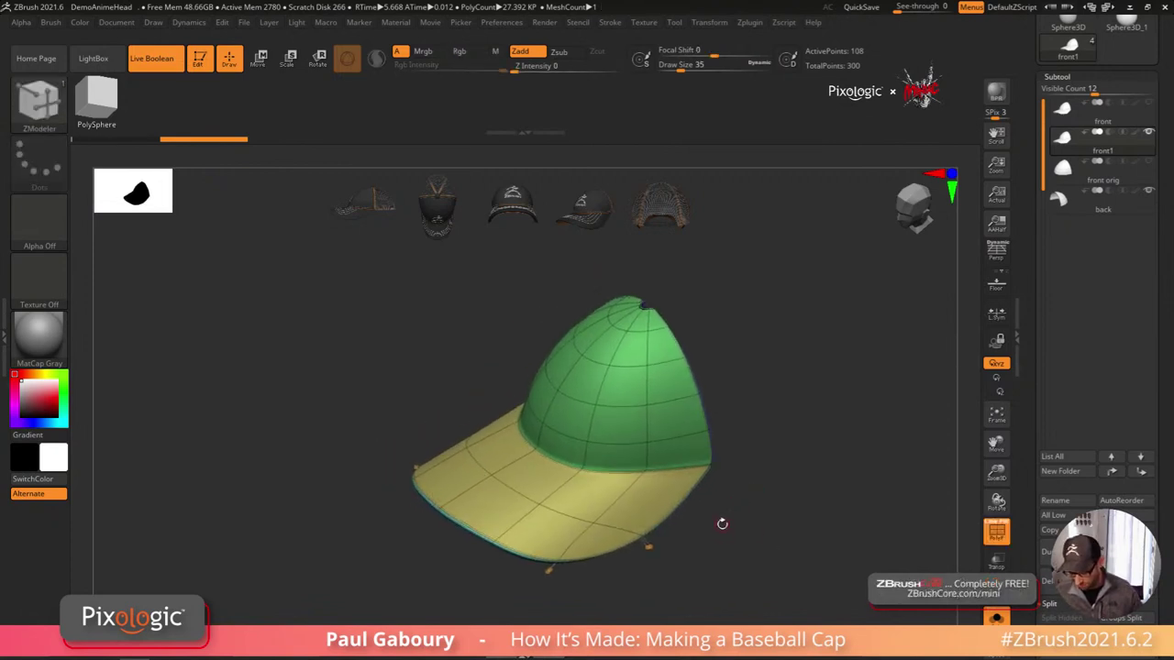
pyautogui.click(1057, 77)
pyautogui.click(1060, 91)
pyautogui.moveTo(740, 535)
pyautogui.keyDown('alt'); pyautogui.mouseDown(button='right')
pyautogui.moveTo(769, 493)
pyautogui.moveTo(730, 520)
pyautogui.moveTo(762, 540)
pyautogui.mouseUp(button='right'); pyautogui.keyUp('alt')
pyautogui.moveTo(1128, 283); pyautogui.dragTo(1121, 282)
pyautogui.moveTo(782, 543); pyautogui.dragTo(761, 515, button='right')
pyautogui.keyDown('ctrl'); pyautogui.moveTo(761, 515); pyautogui.dragTo(753, 529, button='right'); pyautogui.keyUp('ctrl')
pyautogui.moveTo(752, 529); pyautogui.dragTo(799, 513)
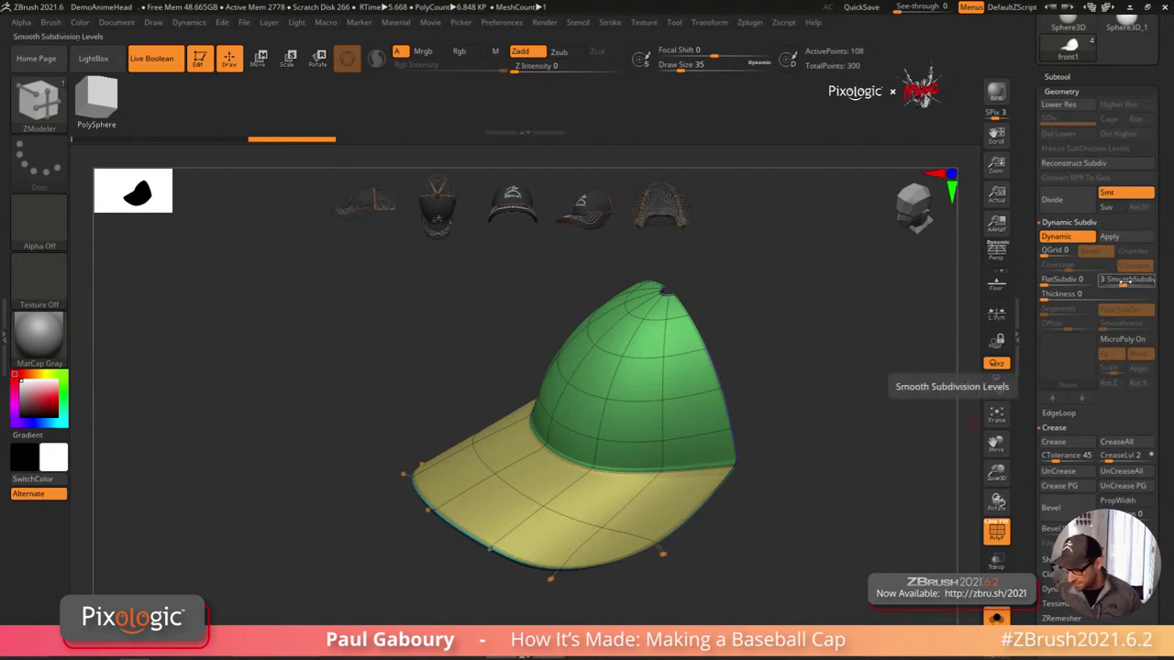
pyautogui.click(1110, 237)
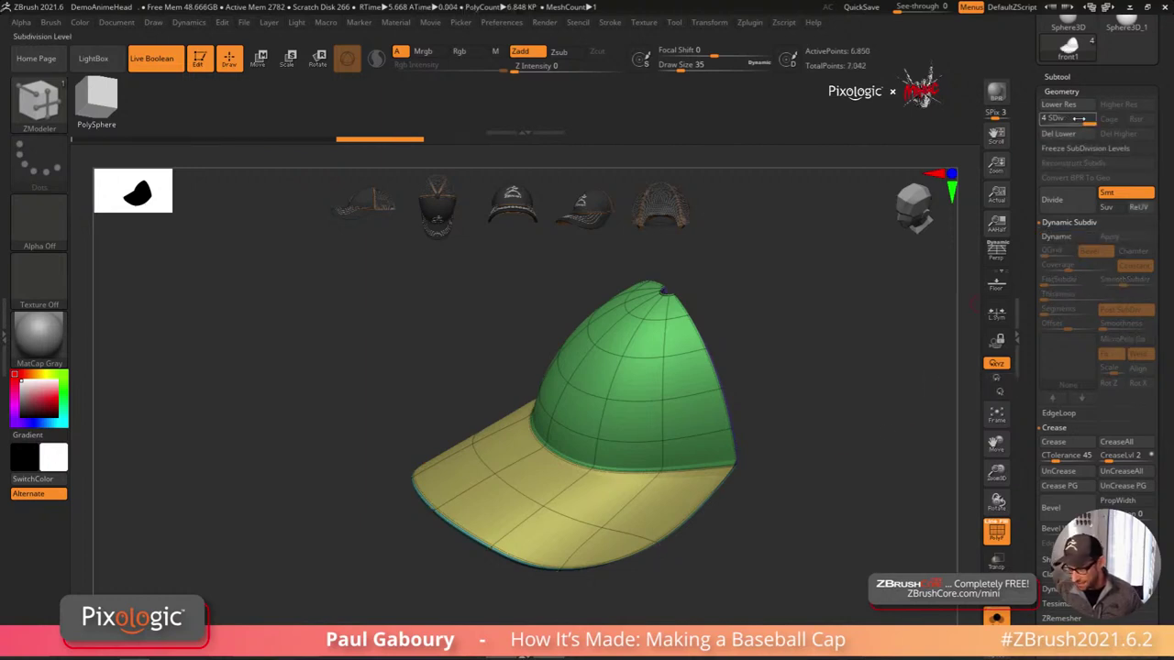
# Step: Compare front1's subdivision levels with the polyframe shown, return to SDiv 4, and delete the lower levels
pyautogui.hotkey('shift', 'f')
pyautogui.hotkey('shift', 'f')
pyautogui.moveTo(674, 556); pyautogui.dragTo(636, 492)
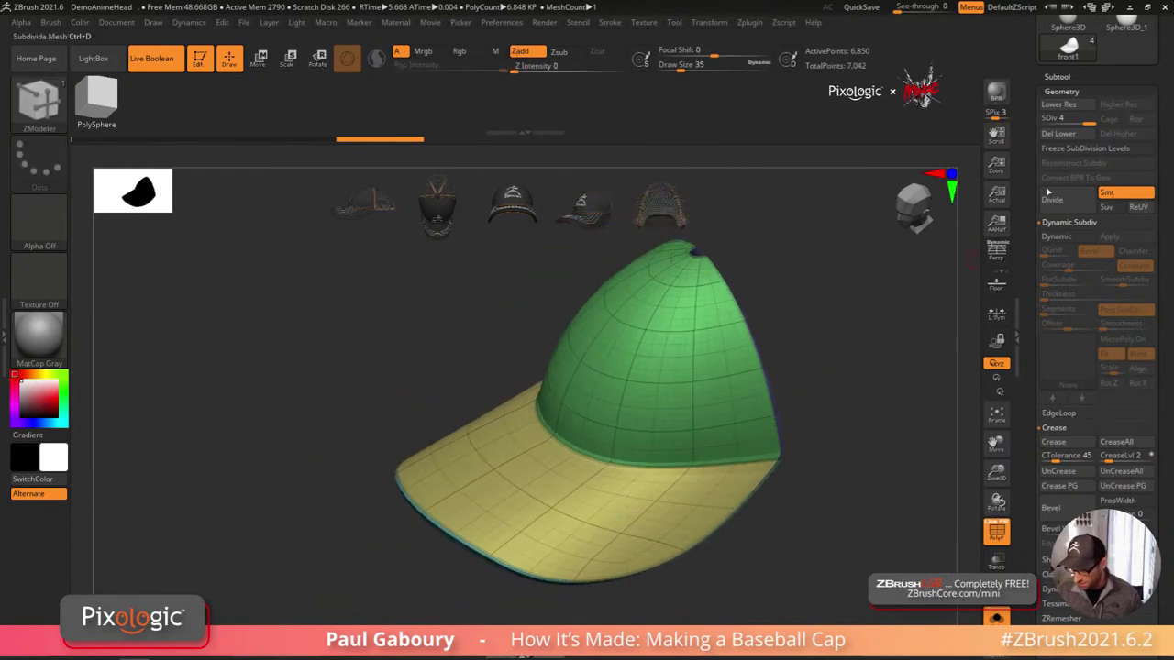
pyautogui.moveTo(1066, 119)
pyautogui.mouseDown()
pyautogui.moveTo(1047, 121)
pyautogui.moveTo(1077, 121)
pyautogui.mouseUp()
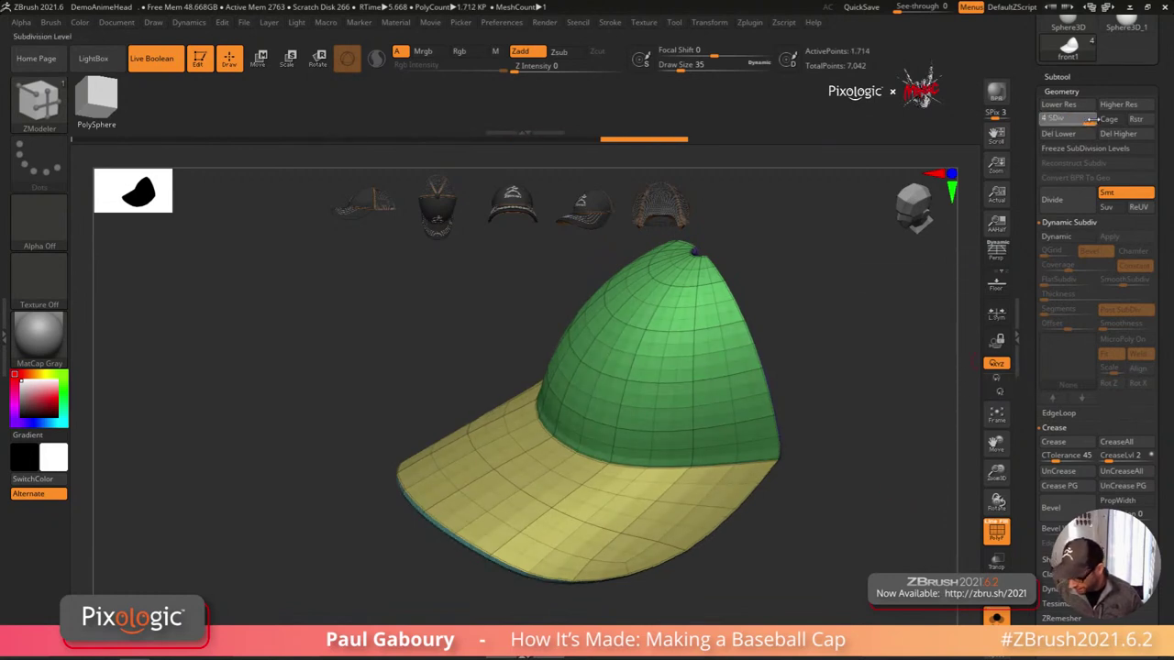
pyautogui.moveTo(790, 559); pyautogui.dragTo(739, 569)
pyautogui.click(1059, 133)
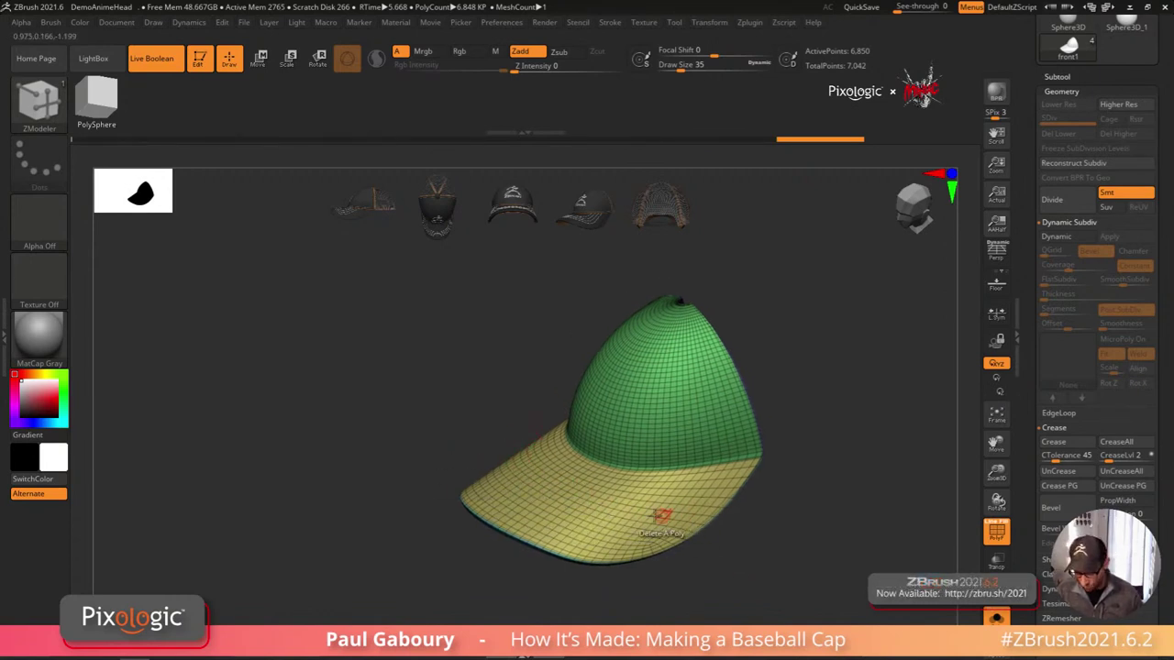
# Step: Isolate the yellow top polygroup of the brim on front1 and duplicate the subtool, keeping front1 active
pyautogui.keyDown('alt'); pyautogui.moveTo(714, 566); pyautogui.dragTo(694, 548); pyautogui.keyUp('alt')
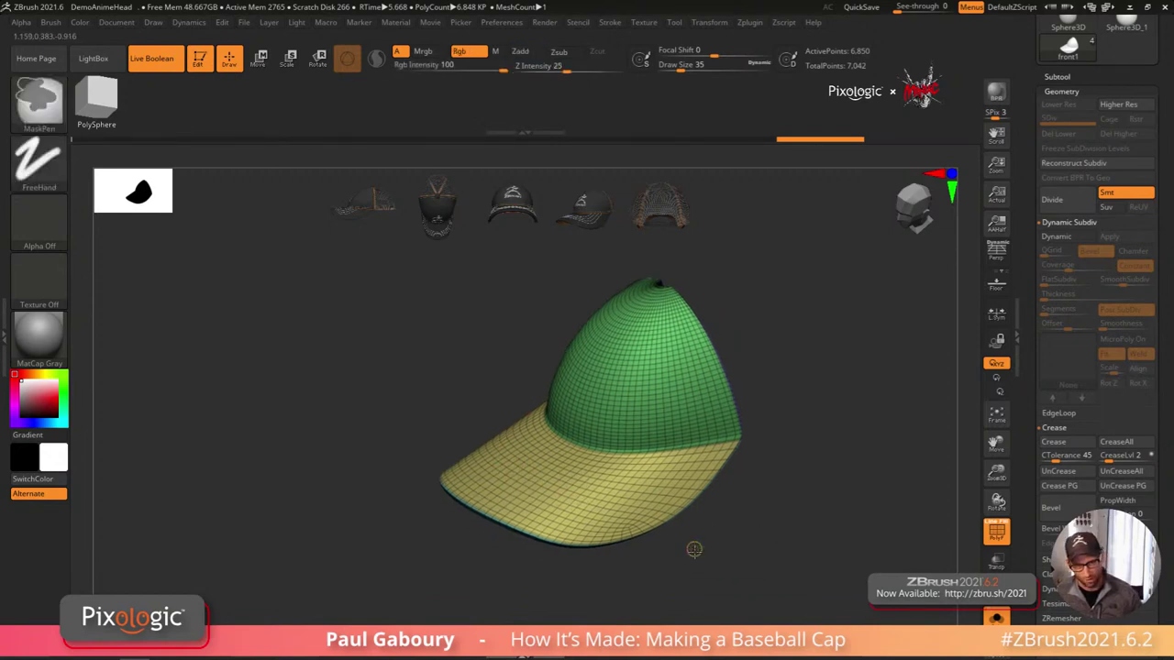
pyautogui.keyDown('ctrl'); pyautogui.moveTo(694, 548); pyautogui.dragTo(702, 559, button='right'); pyautogui.keyUp('ctrl')
pyautogui.keyDown('ctrl'); pyautogui.keyDown('shift'); pyautogui.click(616, 484); pyautogui.keyUp('shift'); pyautogui.keyUp('ctrl')
pyautogui.moveTo(762, 507); pyautogui.dragTo(839, 525, button='right')
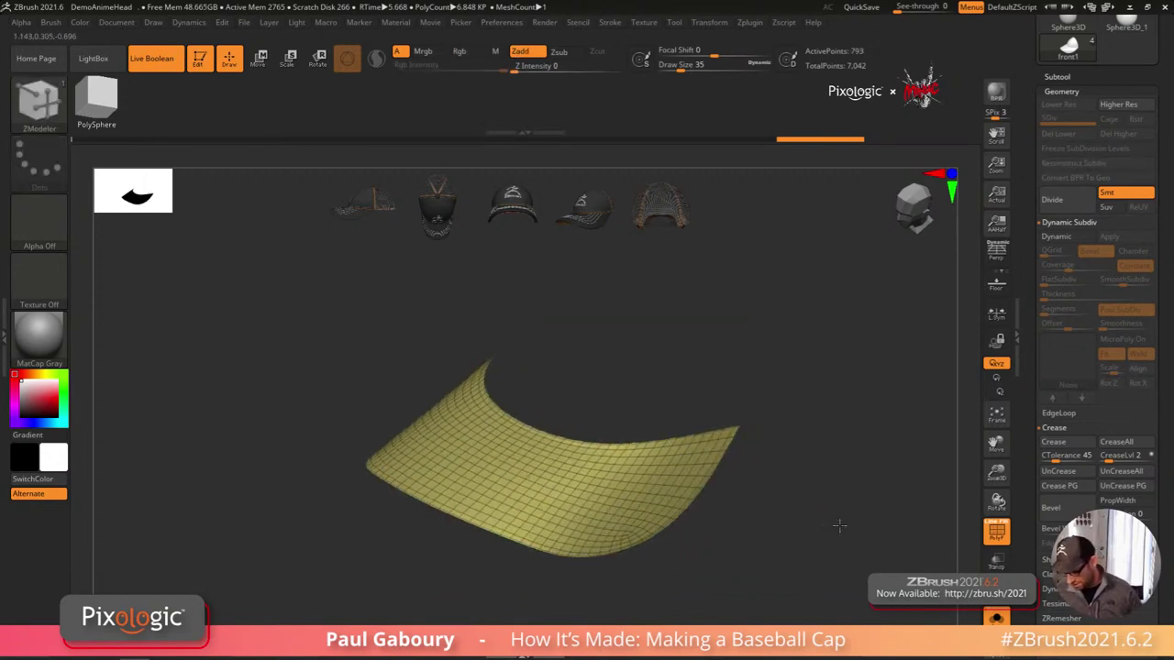
pyautogui.moveTo(839, 525); pyautogui.dragTo(839, 513)
pyautogui.moveTo(1159, 415)
pyautogui.mouseDown()
pyautogui.moveTo(1163, 473)
pyautogui.moveTo(1163, 426)
pyautogui.mouseUp()
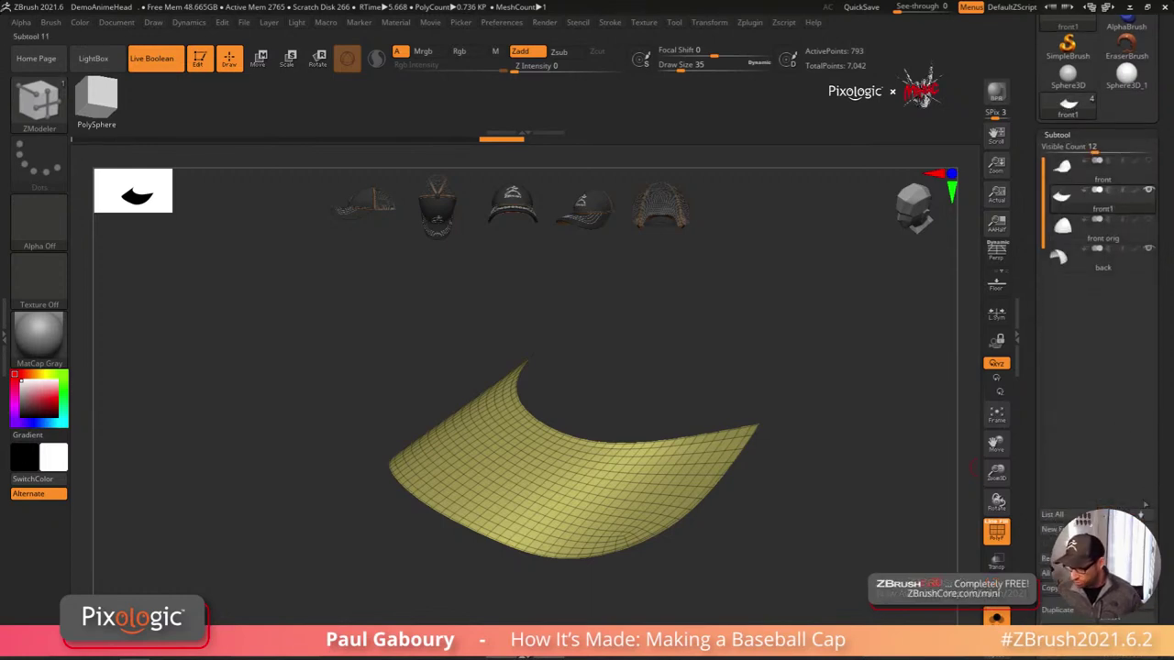
pyautogui.moveTo(1164, 527); pyautogui.dragTo(1163, 484)
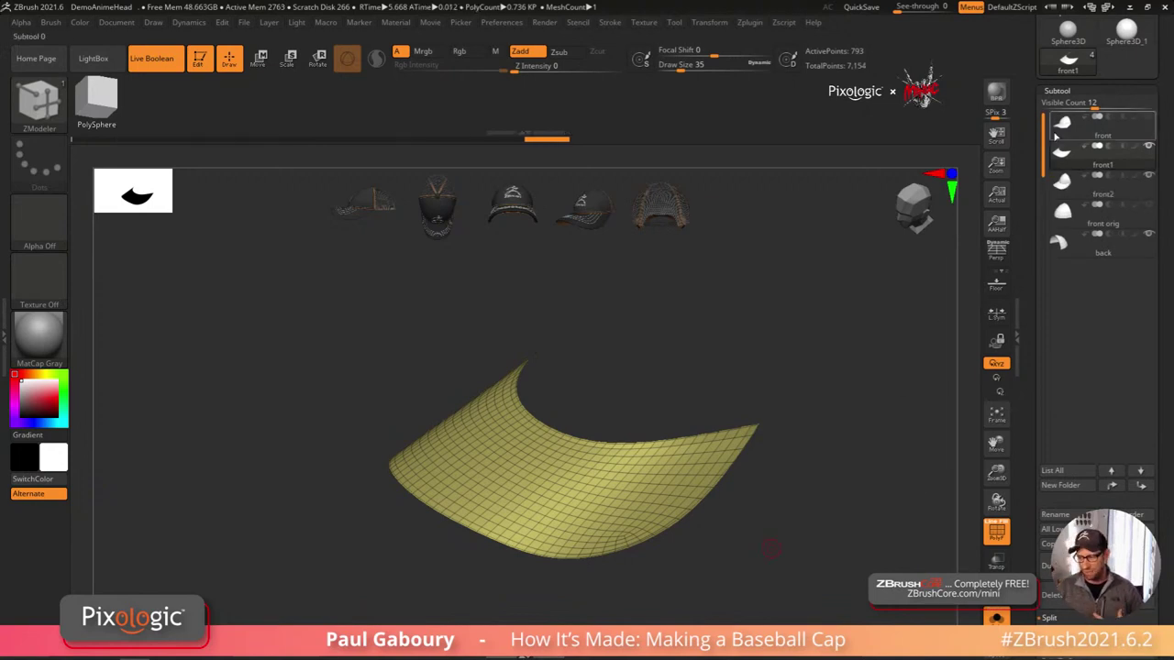
pyautogui.moveTo(1055, 160)
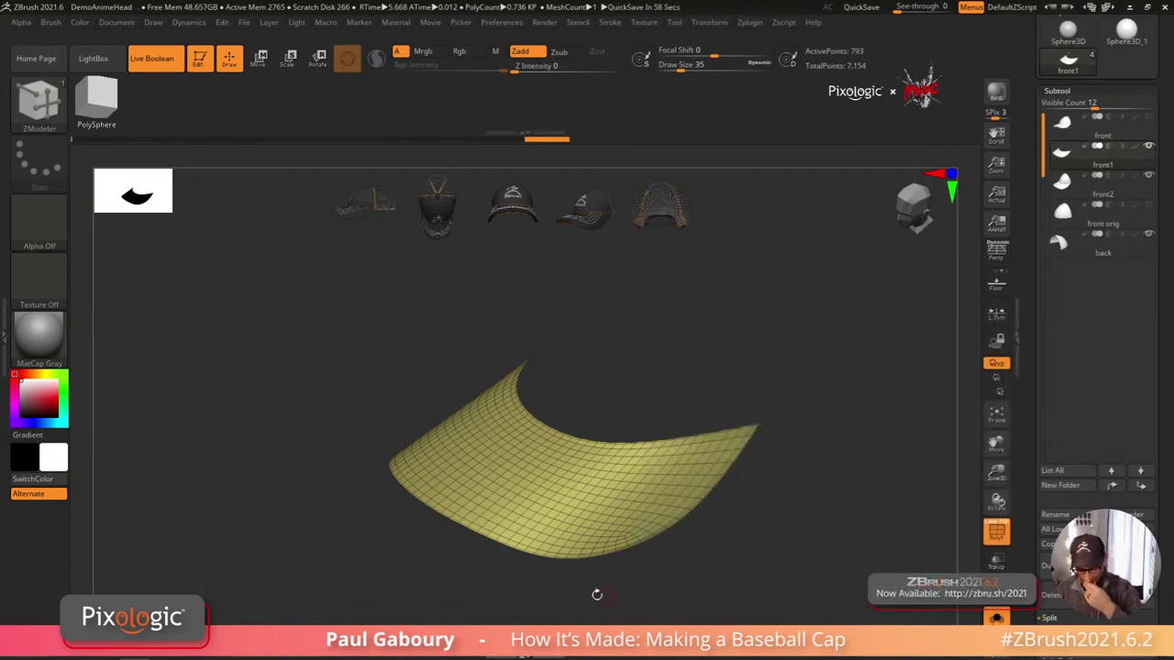
# Step: Set the draw size to 22 and switch the ZModeler polygon action to QMesh with the A Single Poly target
pyautogui.moveTo(662, 564)
pyautogui.mouseDown()
pyautogui.moveTo(687, 560)
pyautogui.moveTo(683, 586)
pyautogui.moveTo(693, 550)
pyautogui.moveTo(669, 537)
pyautogui.moveTo(654, 483)
pyautogui.mouseUp()
pyautogui.write('s')
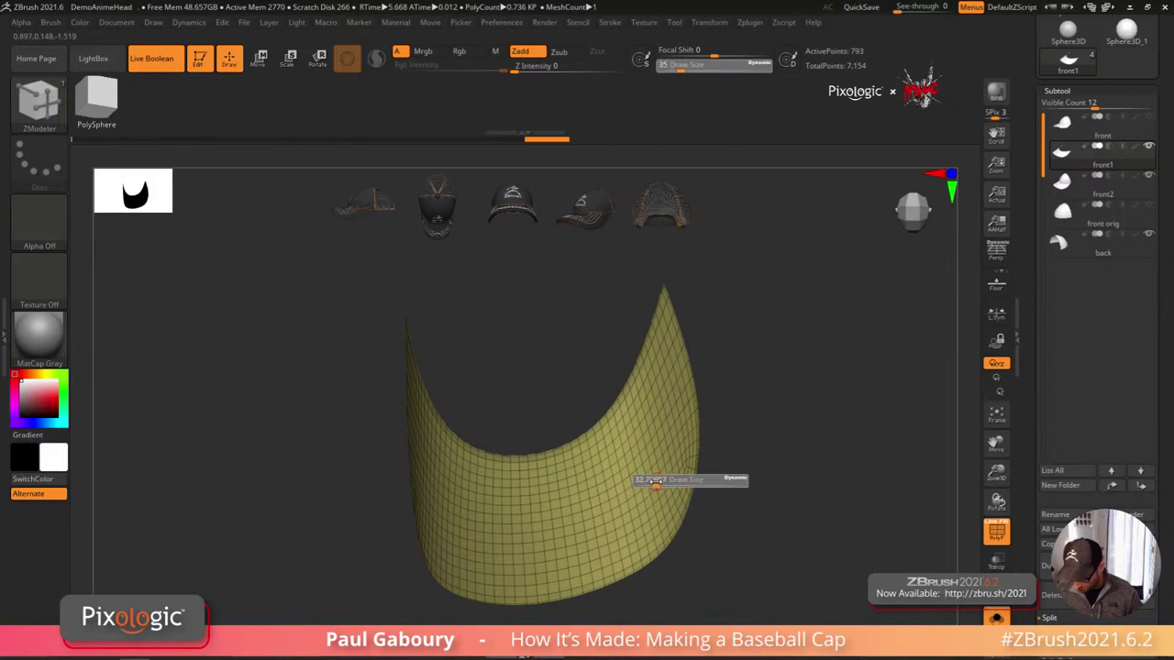
pyautogui.write('22')
pyautogui.press('Return')
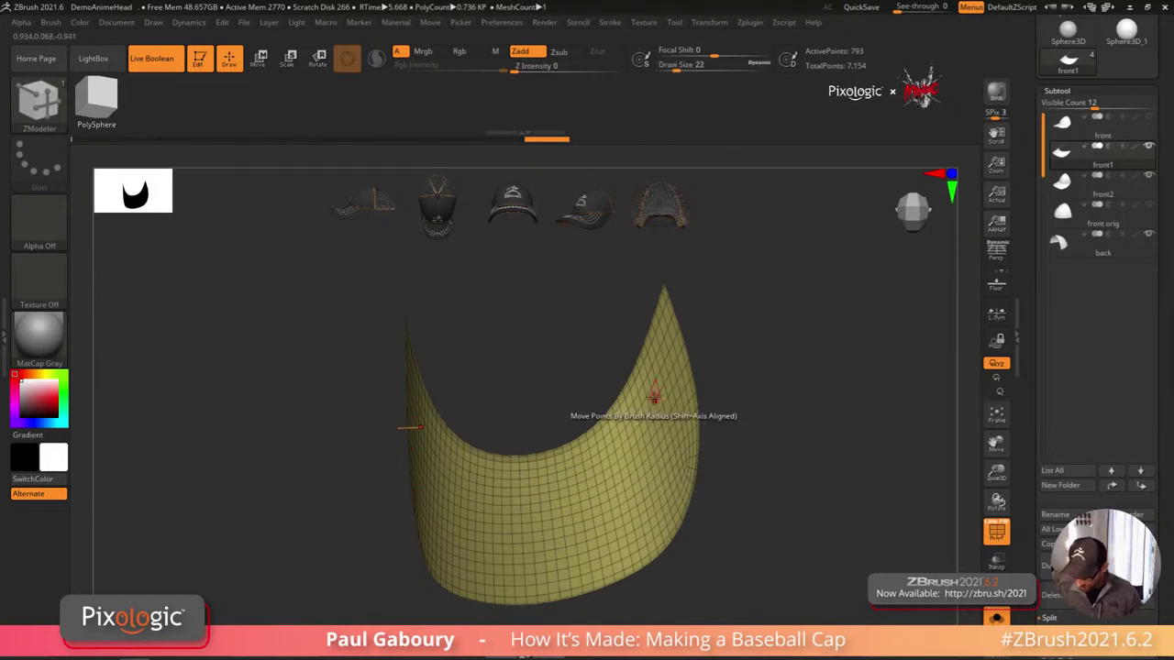
pyautogui.press('ctrl')
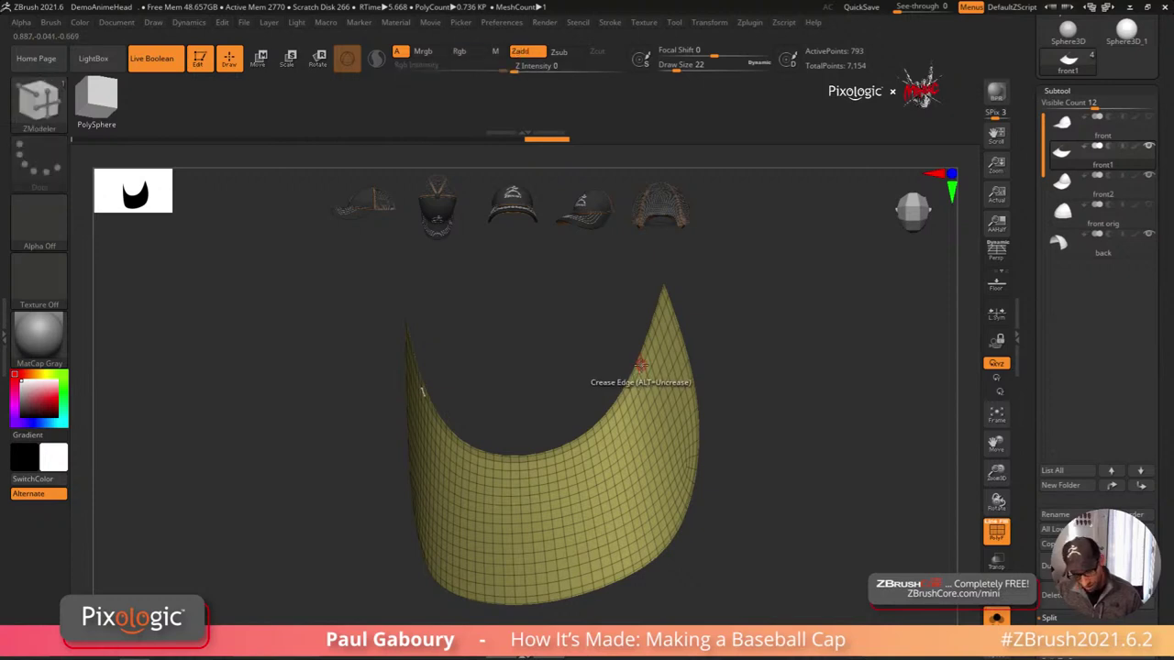
pyautogui.moveTo(641, 365); pyautogui.dragTo(650, 369, button='right')
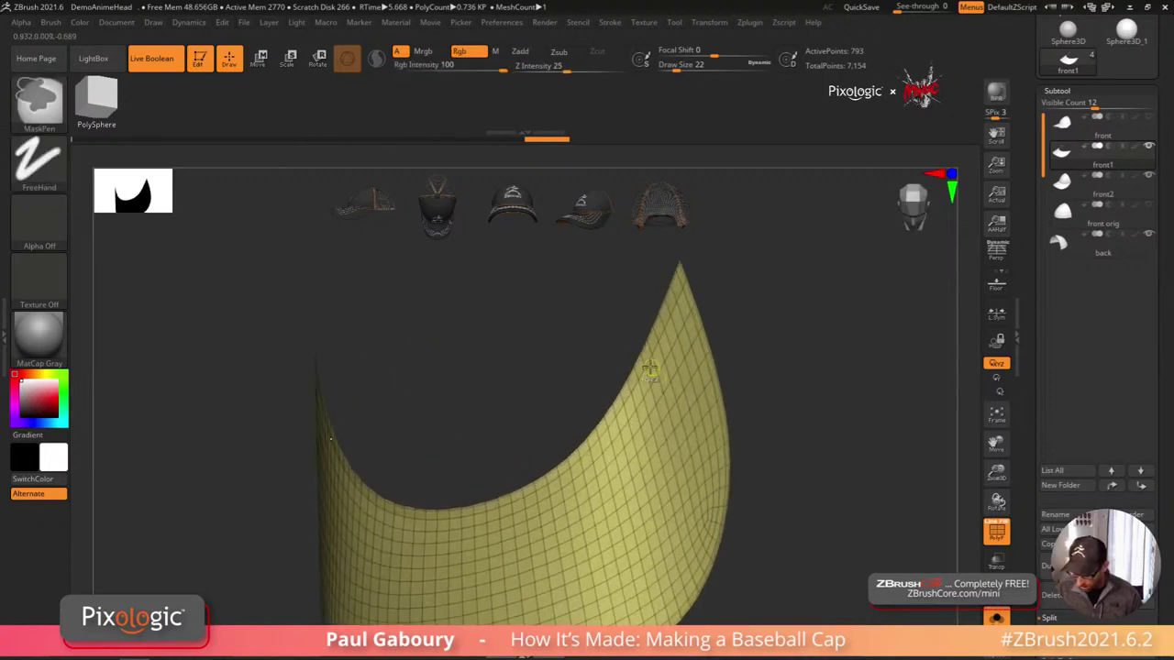
pyautogui.press('space')
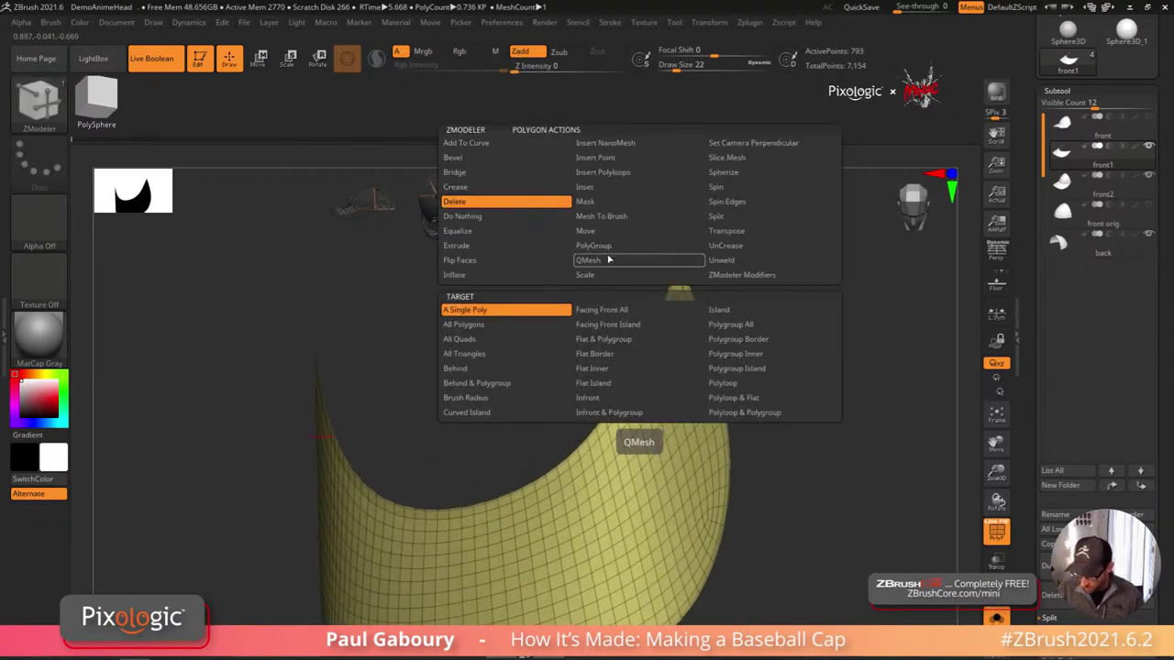
pyautogui.click(588, 261)
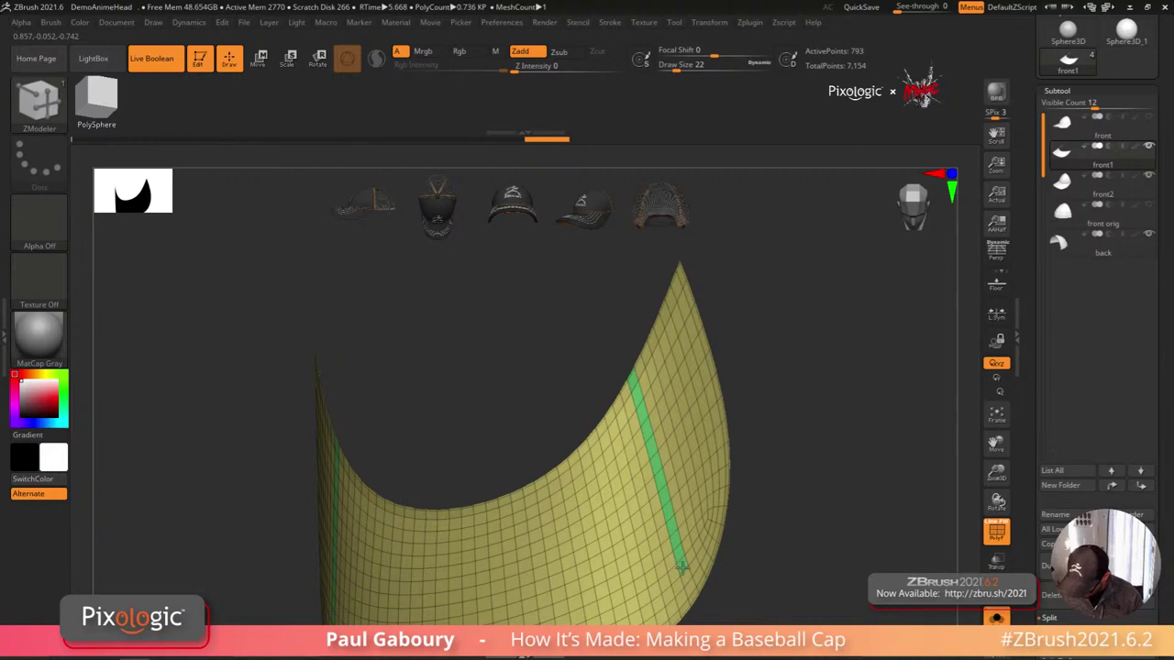
# Step: Paint a one-polygon-wide polygroup strip down both sides of the brim and along its front, parallel to the outer edge
pyautogui.keyDown('alt'); pyautogui.moveTo(678, 574); pyautogui.dragTo(711, 463, button='right'); pyautogui.keyUp('alt')
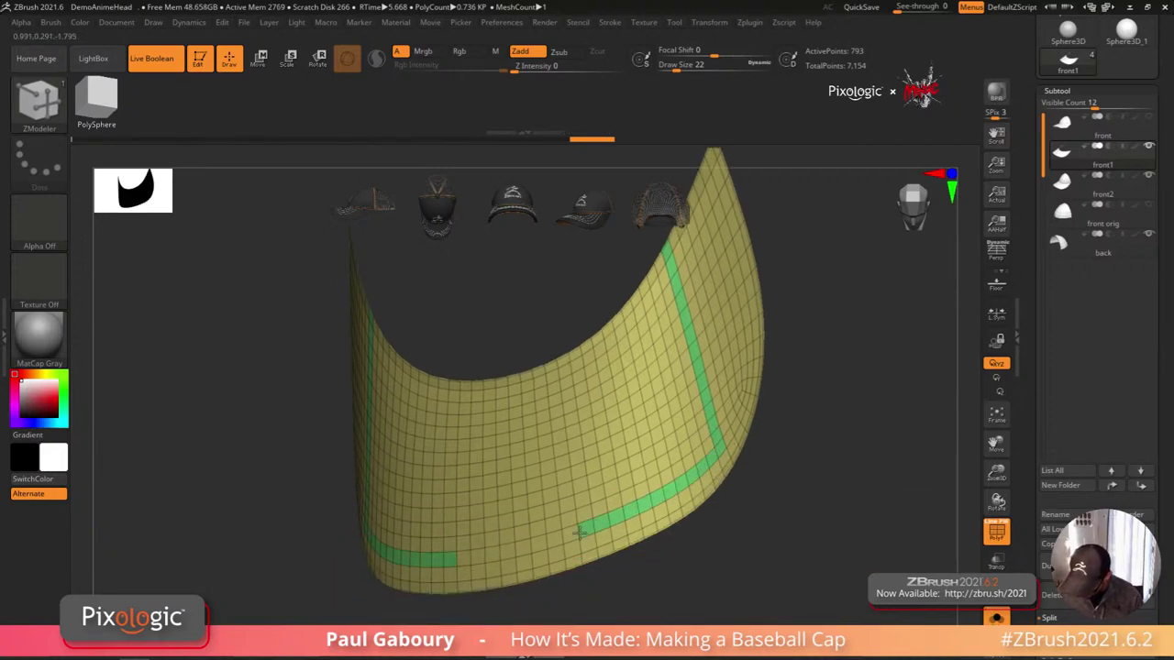
pyautogui.moveTo(587, 532); pyautogui.dragTo(670, 536, button='right')
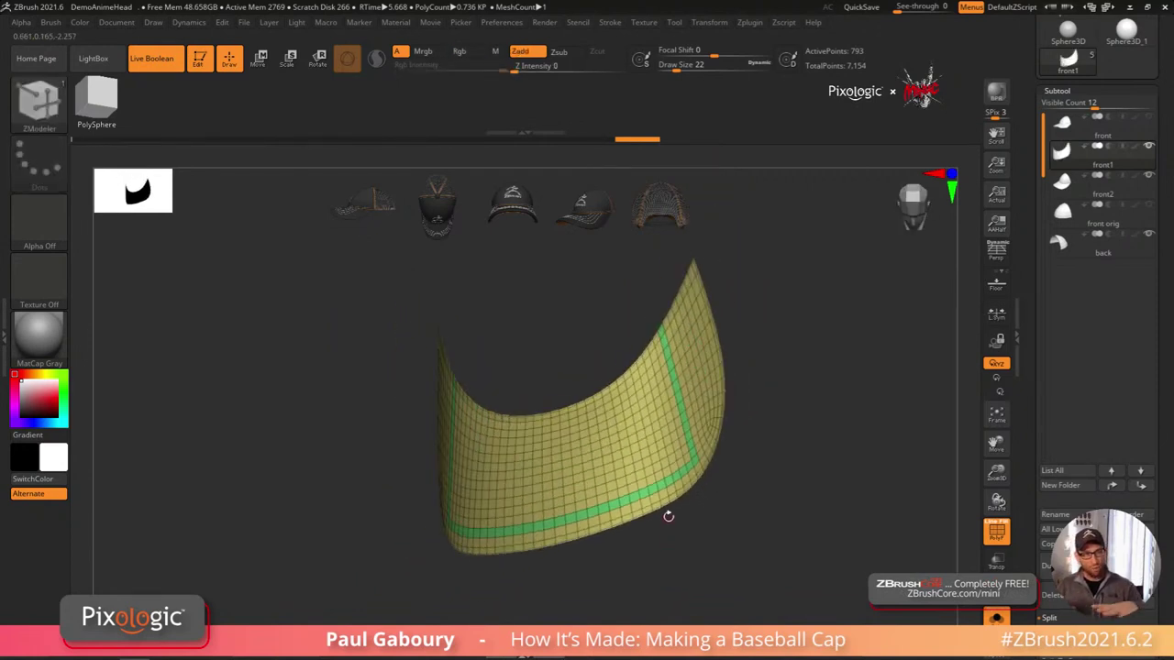
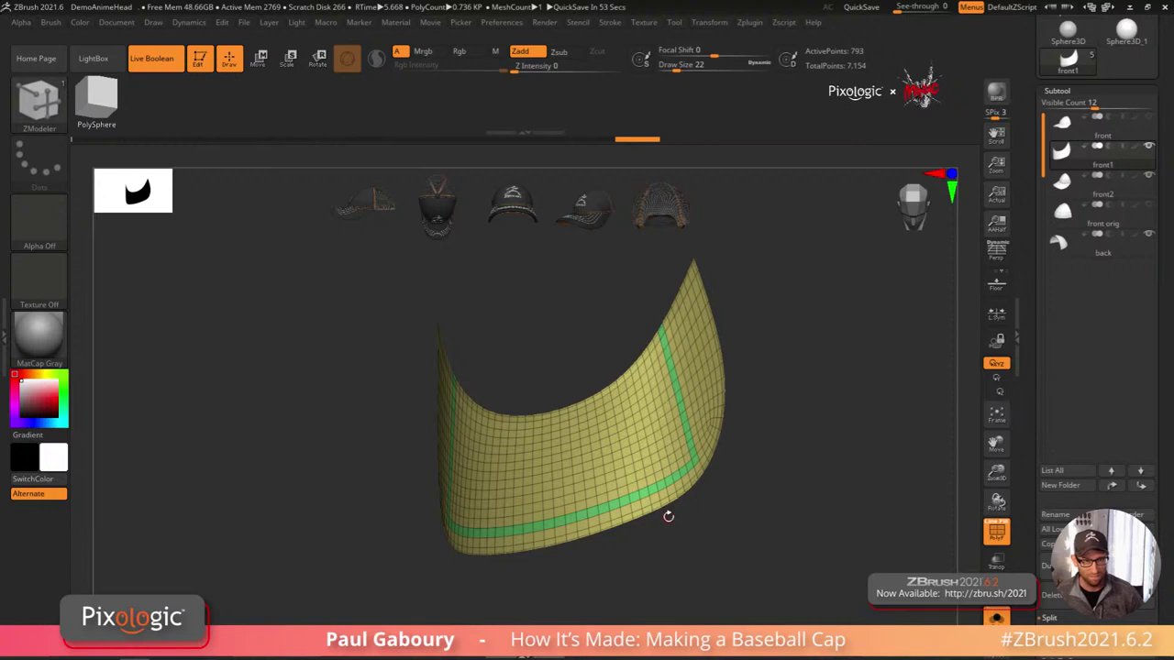
pyautogui.moveTo(766, 516); pyautogui.dragTo(739, 506, button='right')
pyautogui.keyDown('ctrl'); pyautogui.moveTo(649, 488); pyautogui.dragTo(645, 516, button='right'); pyautogui.keyUp('ctrl')
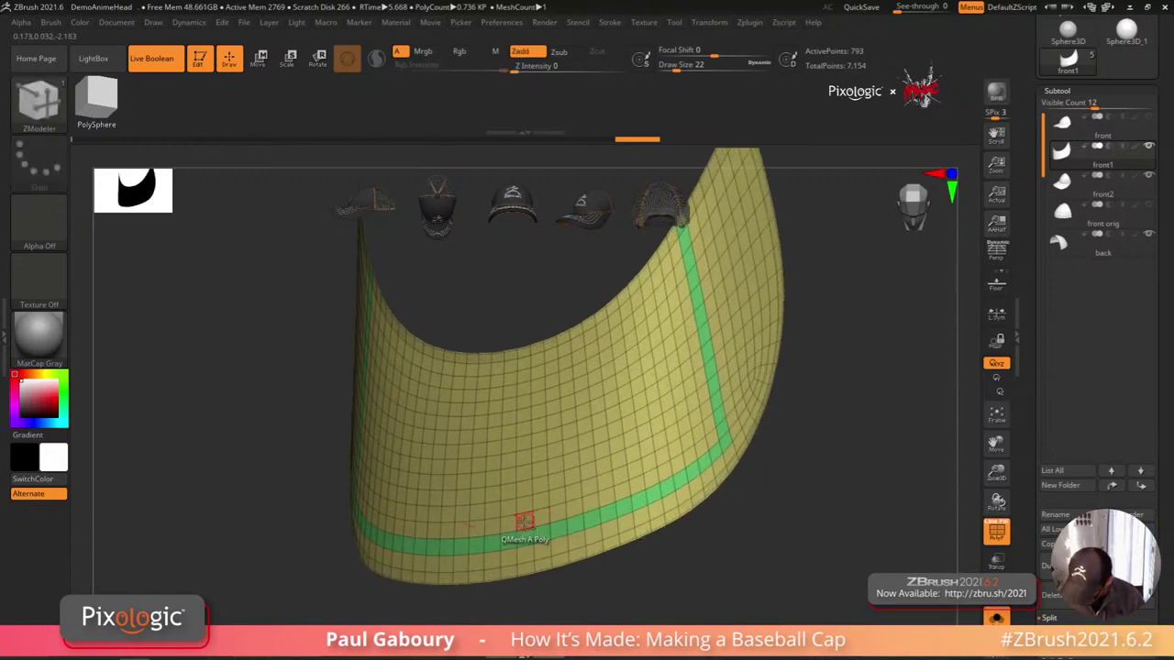
# Step: Paint two more one-polygon-wide strips directly inside the green strip, giving each its own polygroup
pyautogui.keyDown('alt'); pyautogui.moveTo(506, 525); pyautogui.dragTo(638, 484); pyautogui.keyUp('alt')
pyautogui.moveTo(700, 451); pyautogui.dragTo(711, 417)
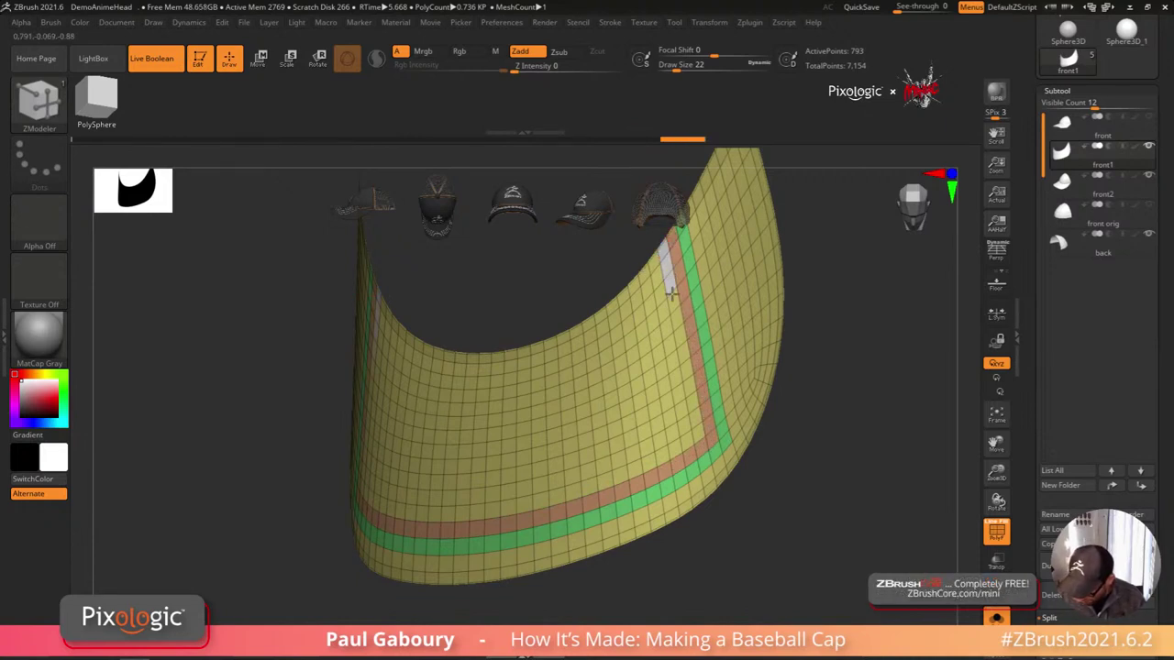
pyautogui.click(679, 326)
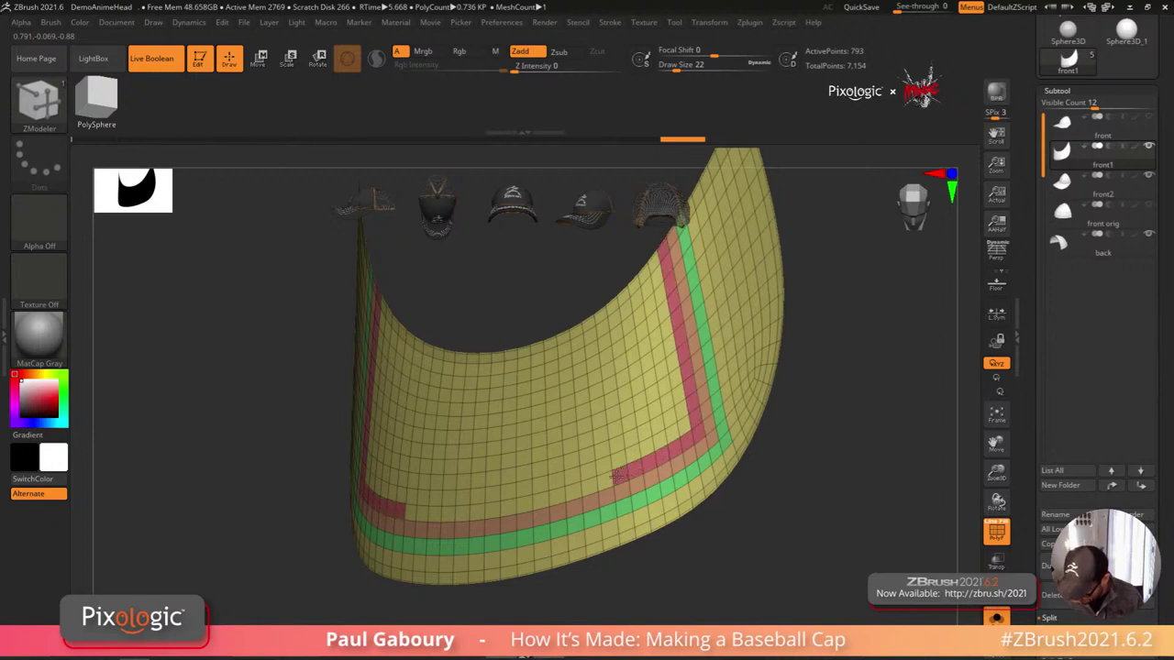
pyautogui.moveTo(569, 494); pyautogui.dragTo(519, 506)
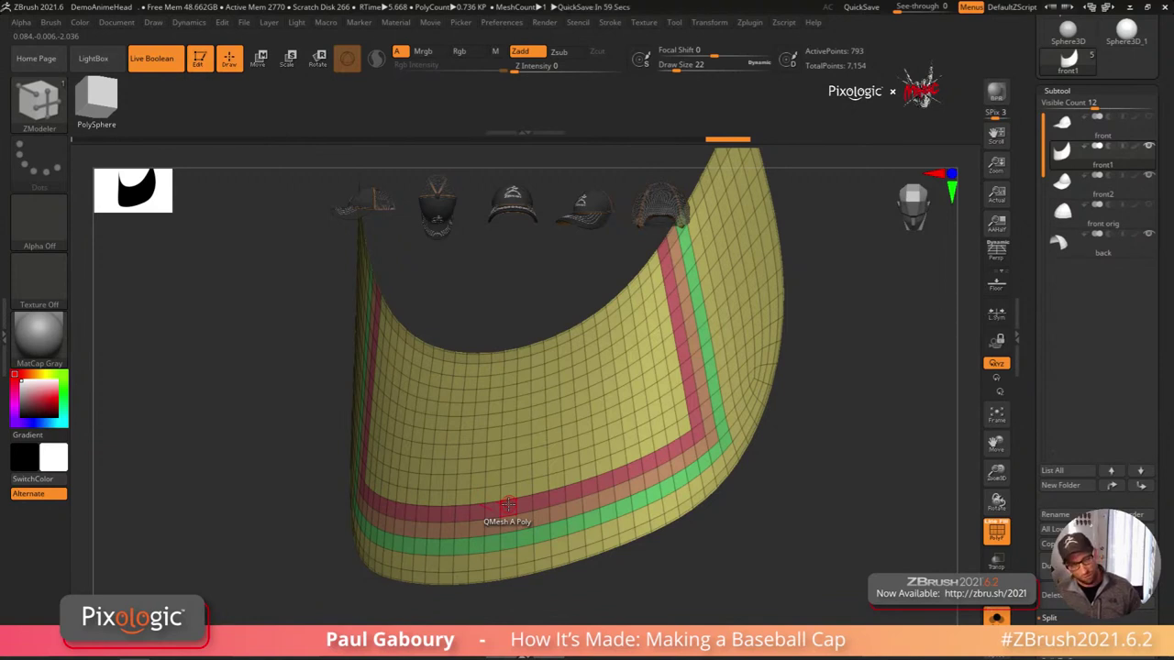
# Step: Paint a fourth and a fifth adjoining strip inside the red one, each as a separate polygroup around the brim
pyautogui.keyDown('alt'); pyautogui.moveTo(515, 494); pyautogui.dragTo(683, 429); pyautogui.keyUp('alt')
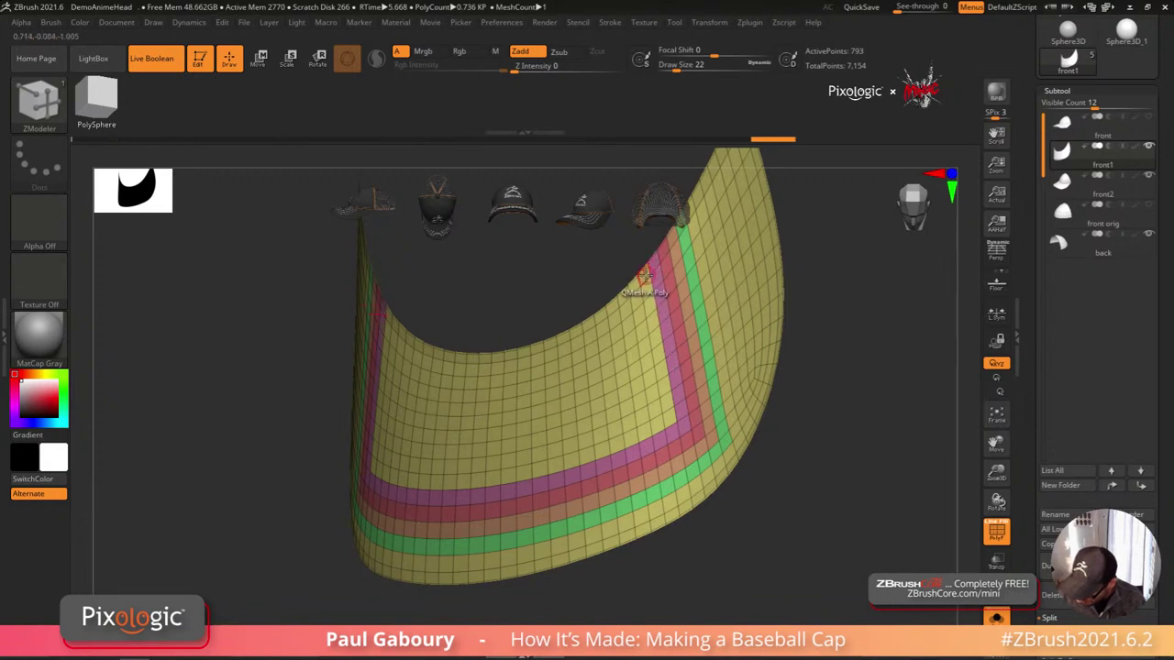
pyautogui.moveTo(652, 335)
pyautogui.mouseDown()
pyautogui.moveTo(667, 419)
pyautogui.moveTo(625, 439)
pyautogui.mouseUp()
pyautogui.moveTo(519, 474); pyautogui.dragTo(501, 475)
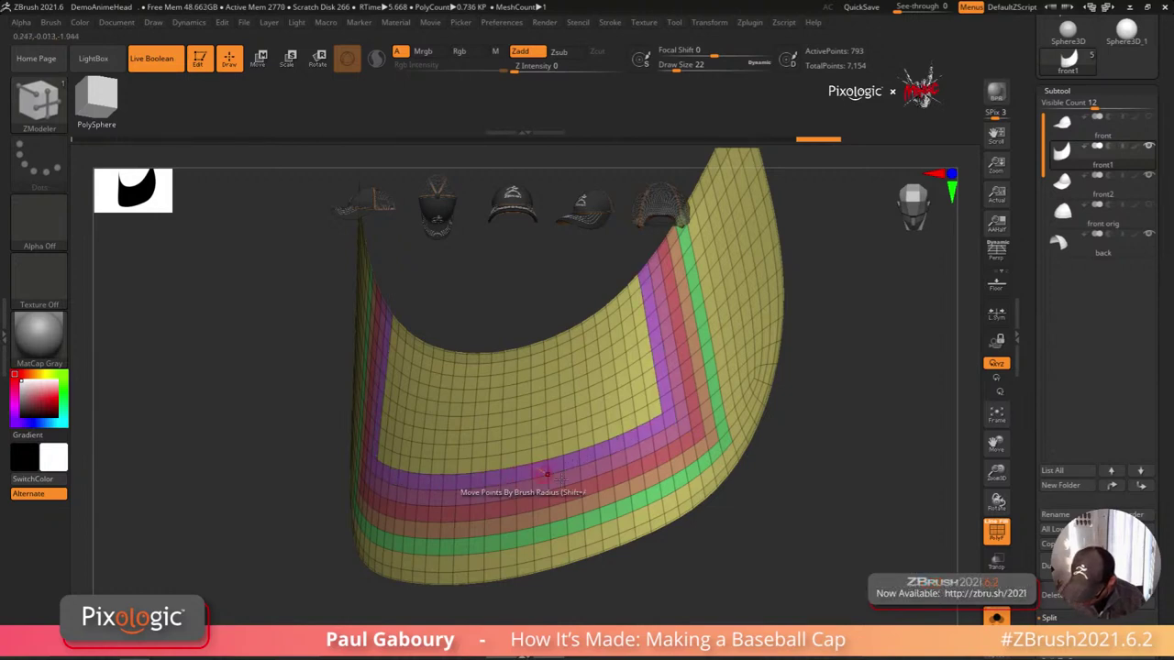
pyautogui.keyDown('ctrl'); pyautogui.moveTo(548, 474); pyautogui.dragTo(673, 556, button='right'); pyautogui.keyUp('ctrl')
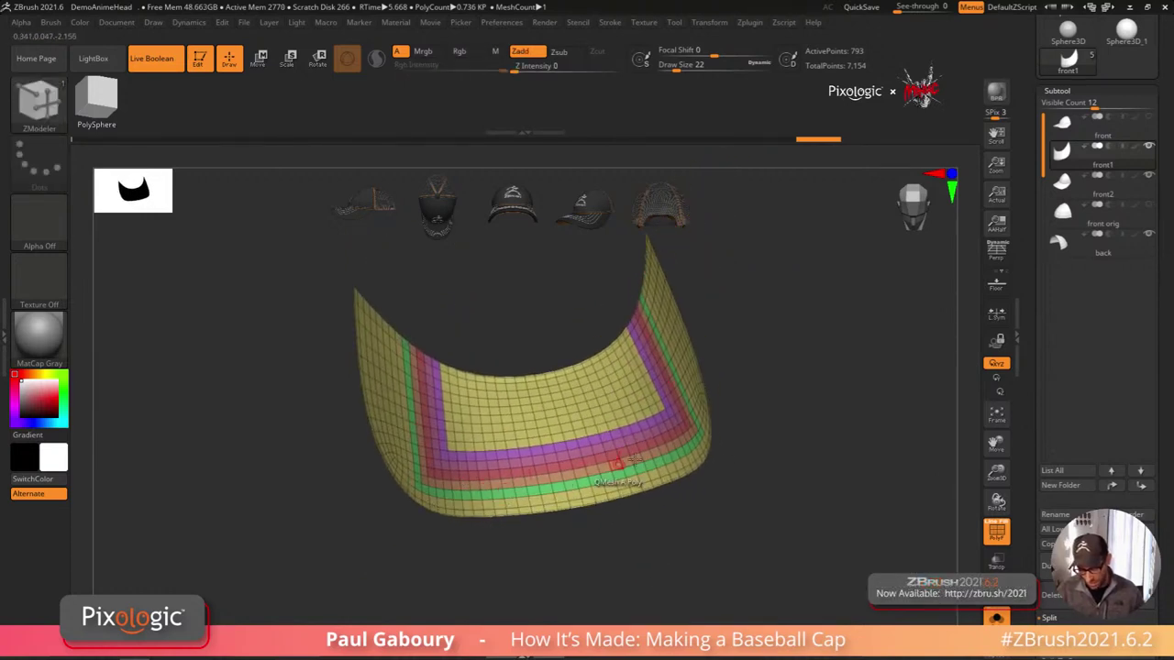
# Step: Paint a sixth one-polygon-wide cyan polygroup strip directly inside the purple one, down both sides and along the front of the brim
pyautogui.keyDown('alt'); pyautogui.moveTo(648, 450); pyautogui.dragTo(684, 447, button='right'); pyautogui.keyUp('alt')
pyautogui.keyDown('ctrl'); pyautogui.moveTo(451, 404); pyautogui.dragTo(468, 371, button='right'); pyautogui.keyUp('ctrl')
pyautogui.moveTo(466, 372)
pyautogui.mouseDown()
pyautogui.moveTo(440, 362)
pyautogui.moveTo(450, 426)
pyautogui.mouseUp()
pyautogui.click(458, 471)
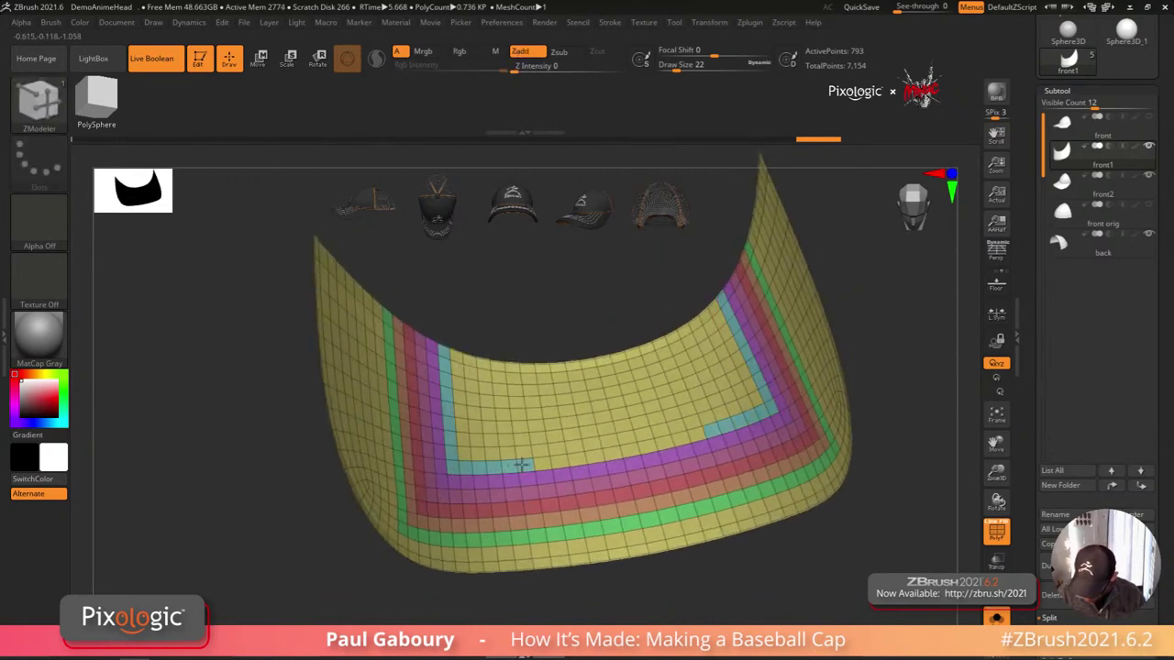
pyautogui.moveTo(521, 465); pyautogui.dragTo(637, 447)
pyautogui.keyDown('ctrl'); pyautogui.moveTo(780, 477); pyautogui.dragTo(752, 520, button='right'); pyautogui.keyUp('ctrl')
pyautogui.moveTo(752, 520)
pyautogui.keyDown('alt'); pyautogui.mouseDown(button='right')
pyautogui.moveTo(686, 492)
pyautogui.moveTo(679, 509)
pyautogui.moveTo(667, 501)
pyautogui.moveTo(692, 497)
pyautogui.mouseUp(button='right'); pyautogui.keyUp('alt')
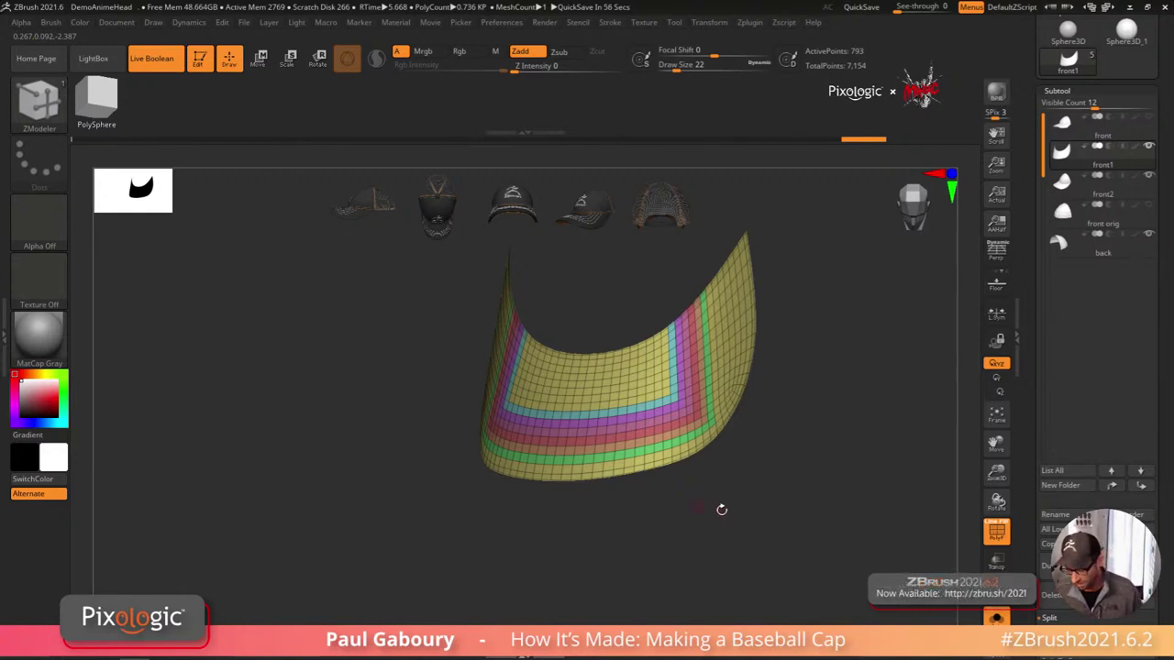
# Step: Switch the ZModeler point action to Bridge Two Points and cut a diagonal edge across the yellow polygon inside the cyan strip's corner
pyautogui.moveTo(722, 509); pyautogui.dragTo(729, 503)
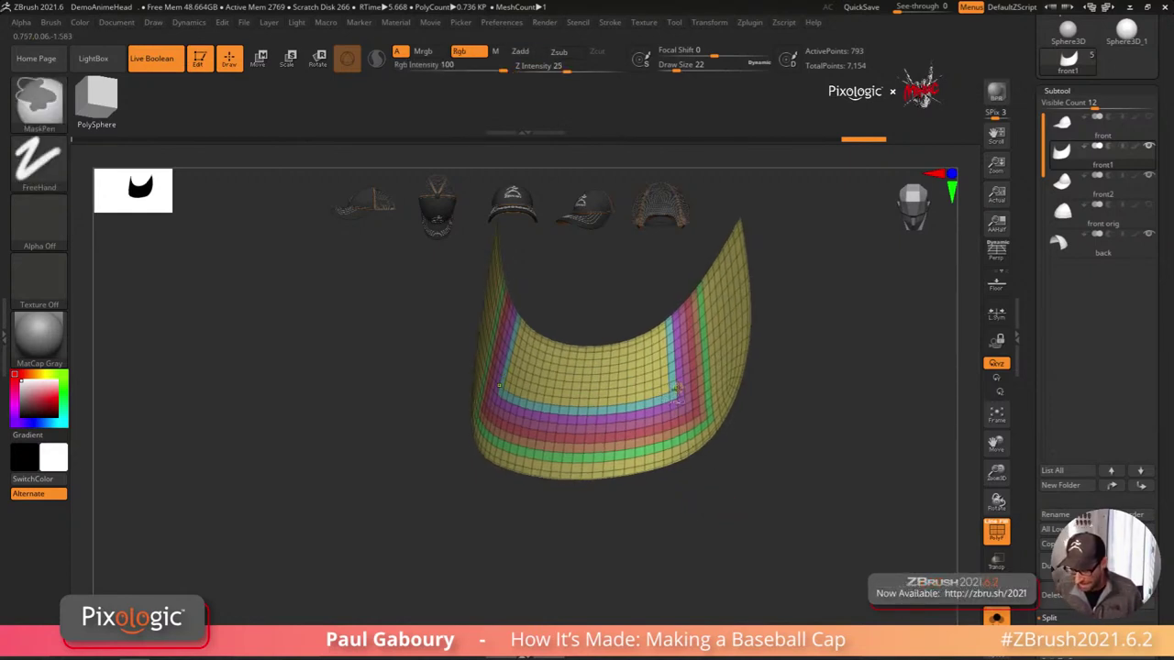
pyautogui.keyDown('ctrl'); pyautogui.moveTo(667, 392); pyautogui.dragTo(694, 440, button='right'); pyautogui.keyUp('ctrl')
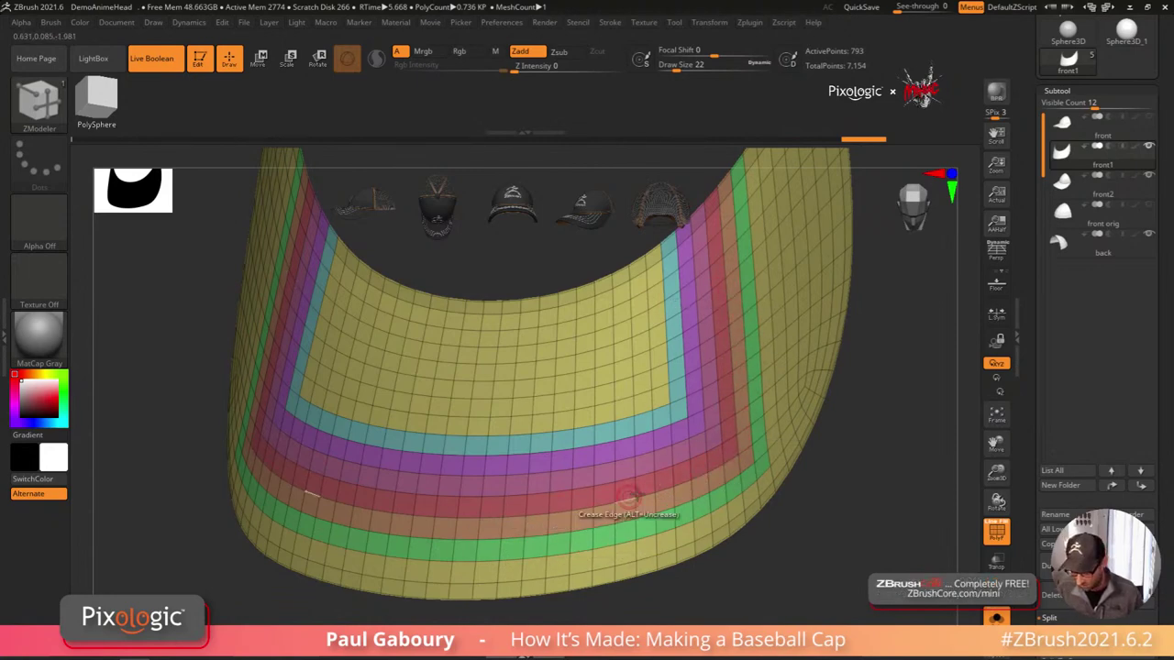
pyautogui.keyDown('ctrl'); pyautogui.moveTo(633, 500); pyautogui.dragTo(703, 440, button='right'); pyautogui.keyUp('ctrl')
pyautogui.press('space')
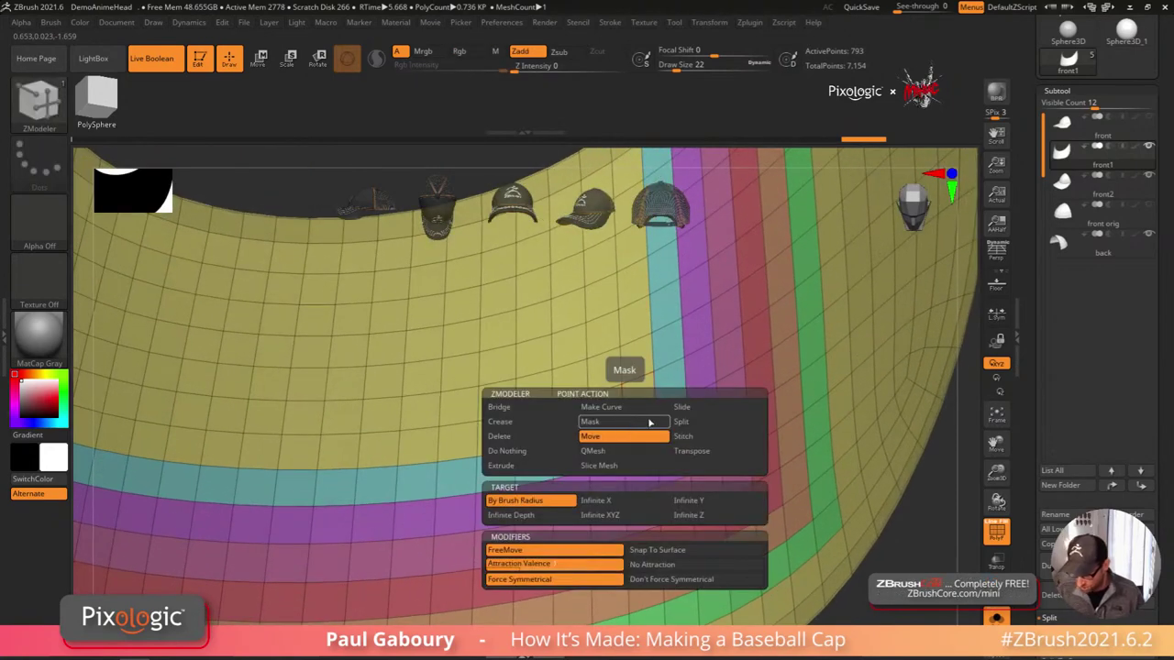
pyautogui.press('space')
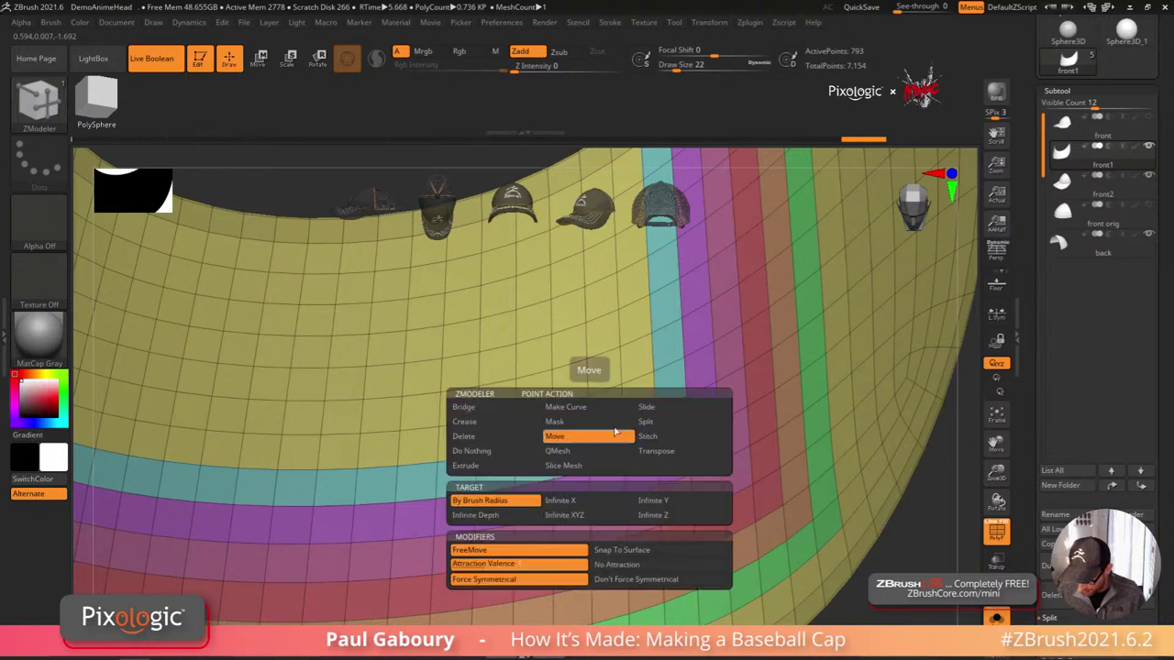
pyautogui.click(509, 410)
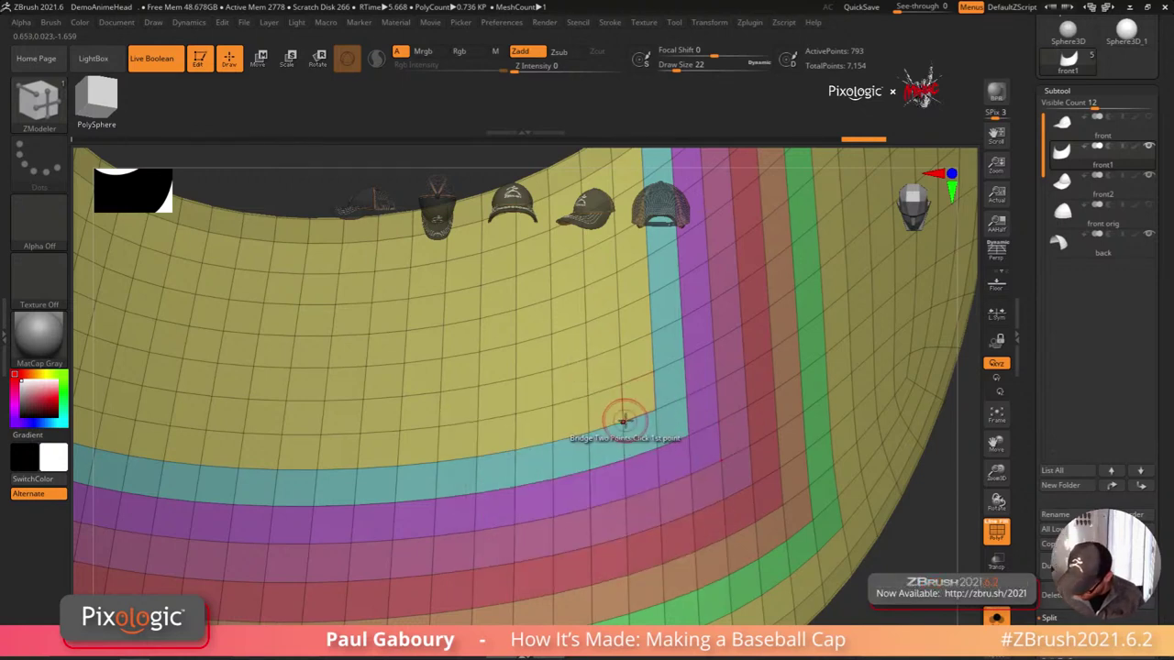
pyautogui.click(625, 421)
pyautogui.click(655, 373)
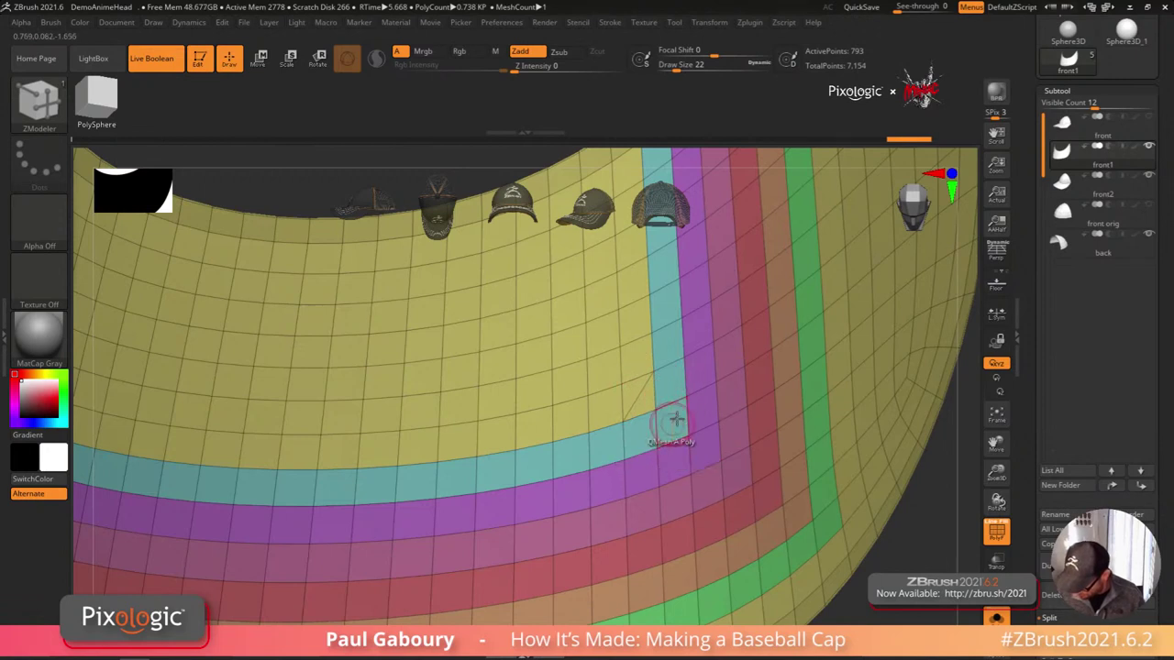
# Step: Bridge a diagonal across the cyan strip's corner polygon, assigning the inner yellow triangle to cyan and the outer cyan triangle to purple
pyautogui.click(686, 397)
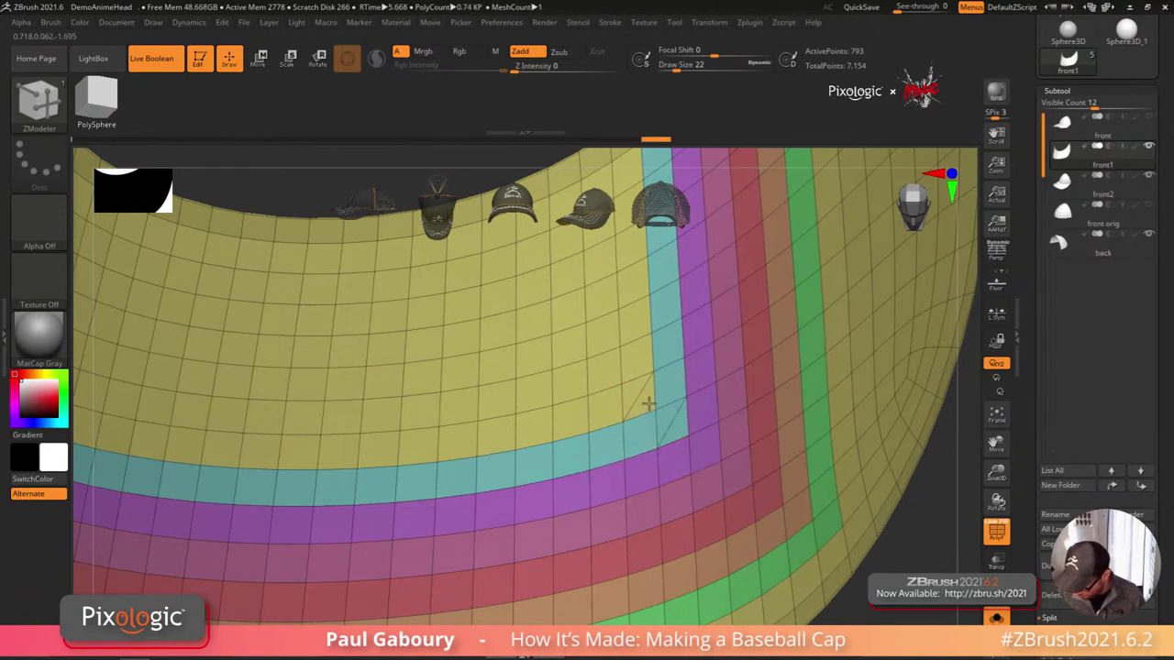
pyautogui.click(644, 400)
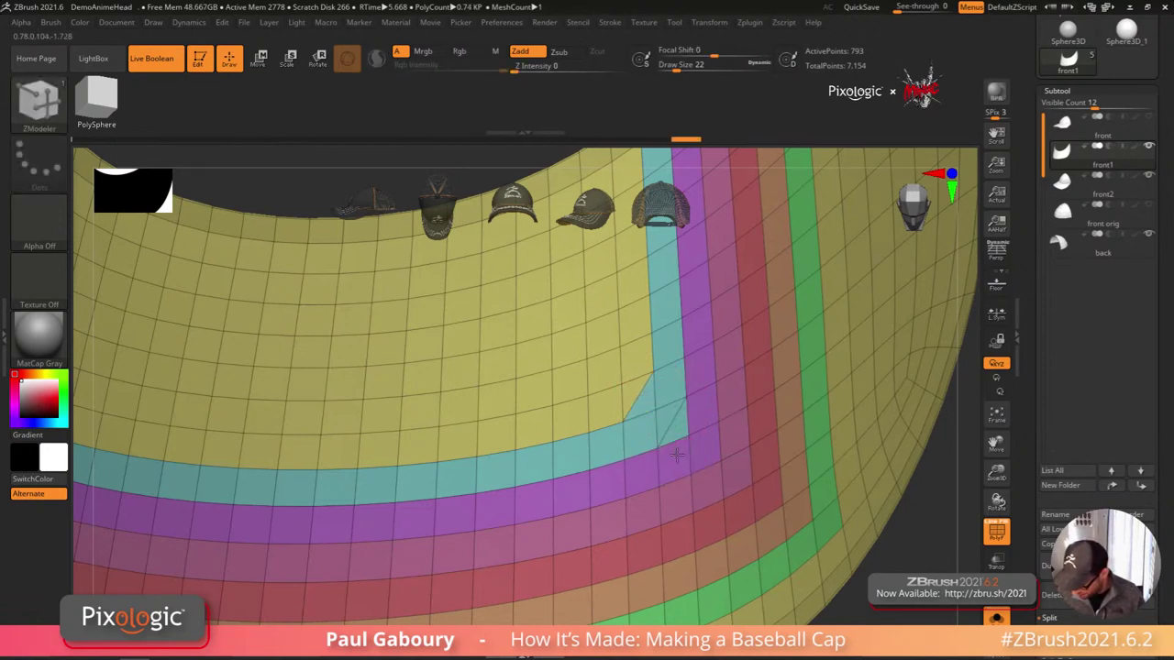
pyautogui.click(678, 426)
# Step: Cut diagonal edges across the purple and pink strips' corners and assign each outer triangle to the polygroup of the next strip outward
pyautogui.keyDown('alt'); pyautogui.moveTo(729, 455); pyautogui.dragTo(689, 447, button='right'); pyautogui.keyUp('alt')
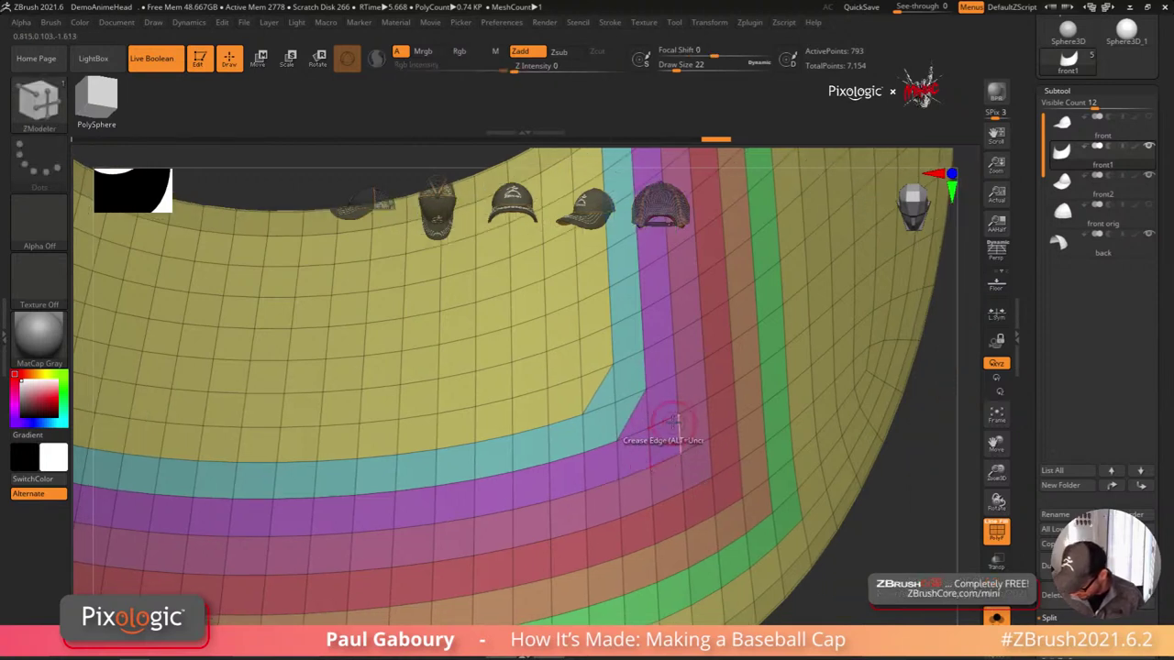
pyautogui.click(677, 418)
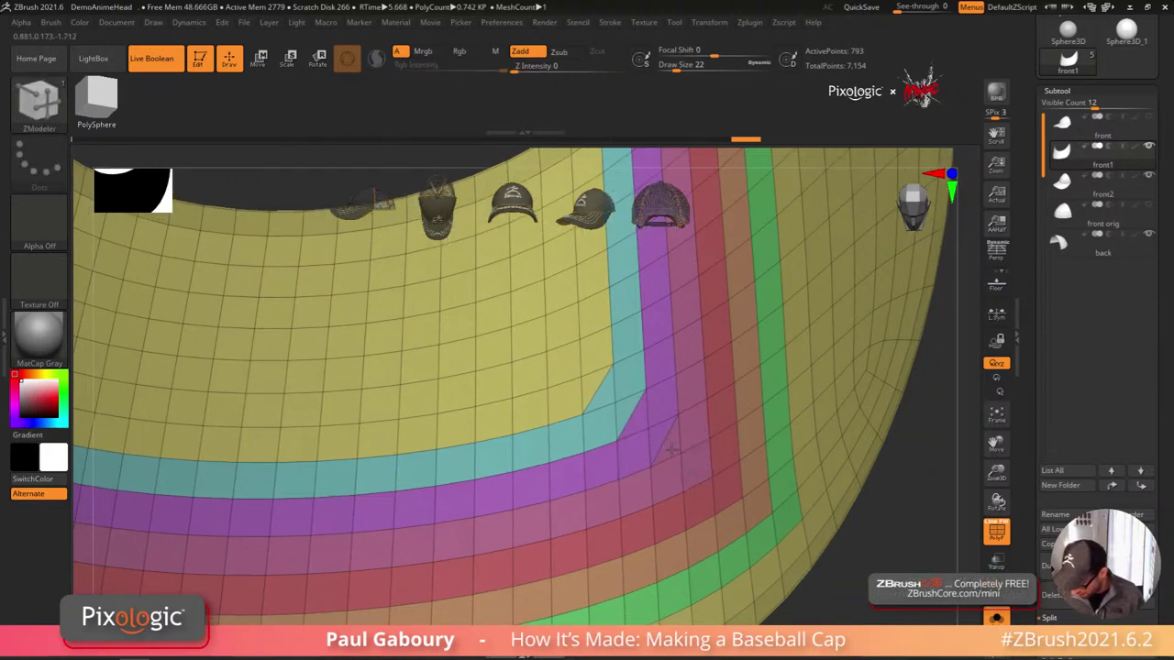
pyautogui.click(671, 449)
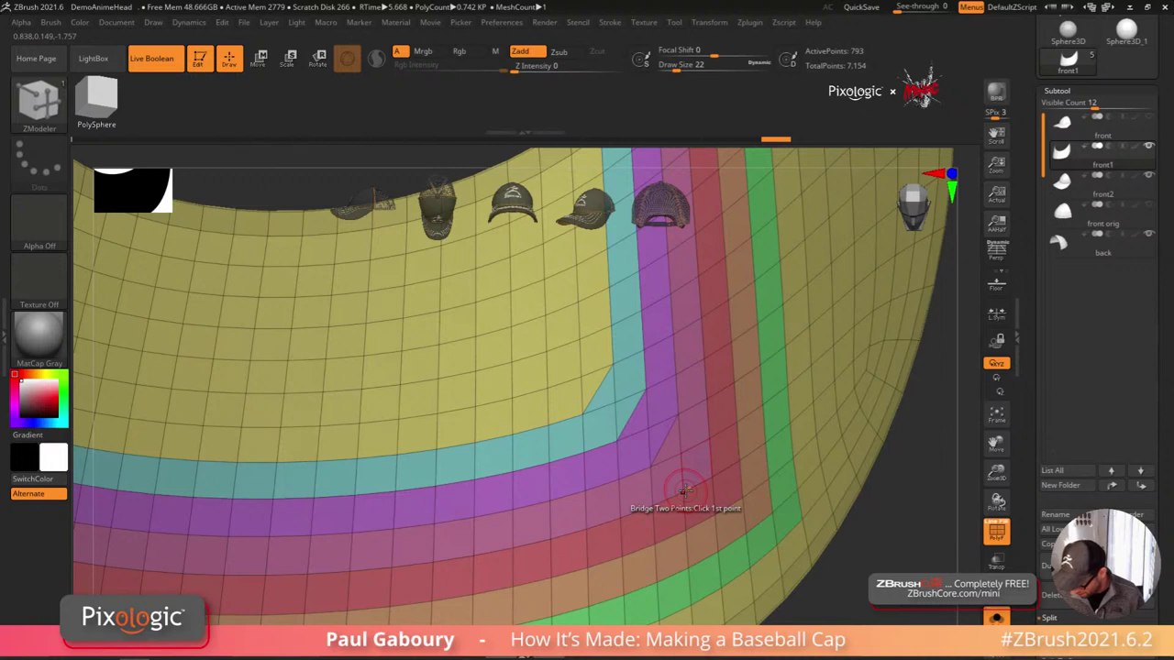
pyautogui.click(684, 493)
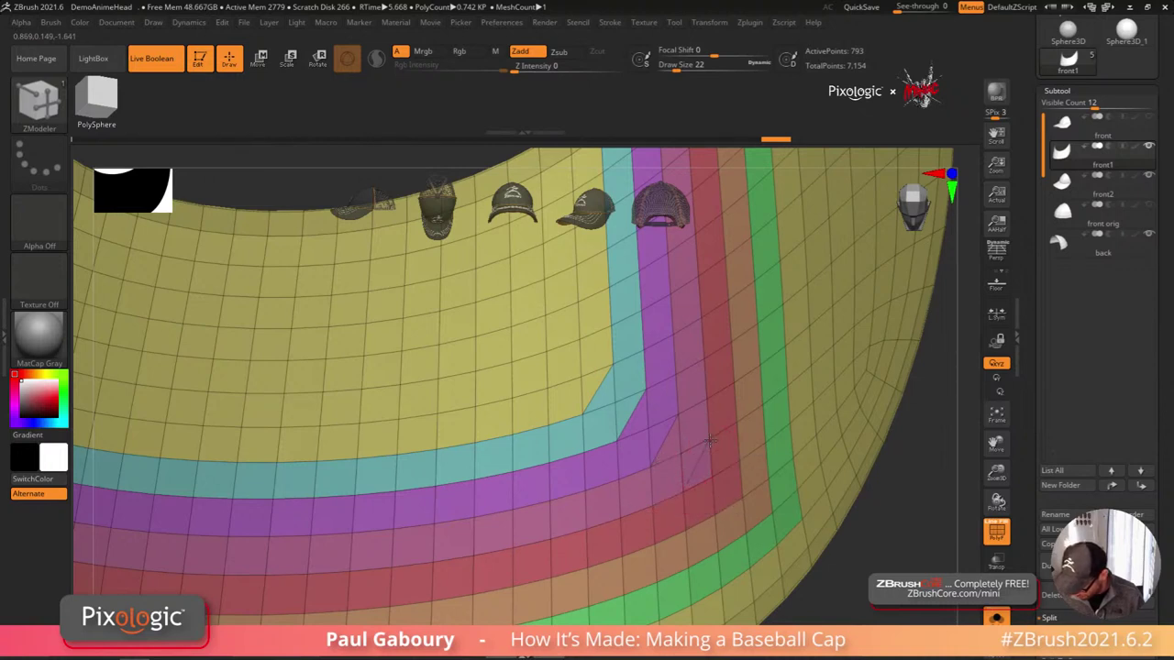
pyautogui.click(708, 441)
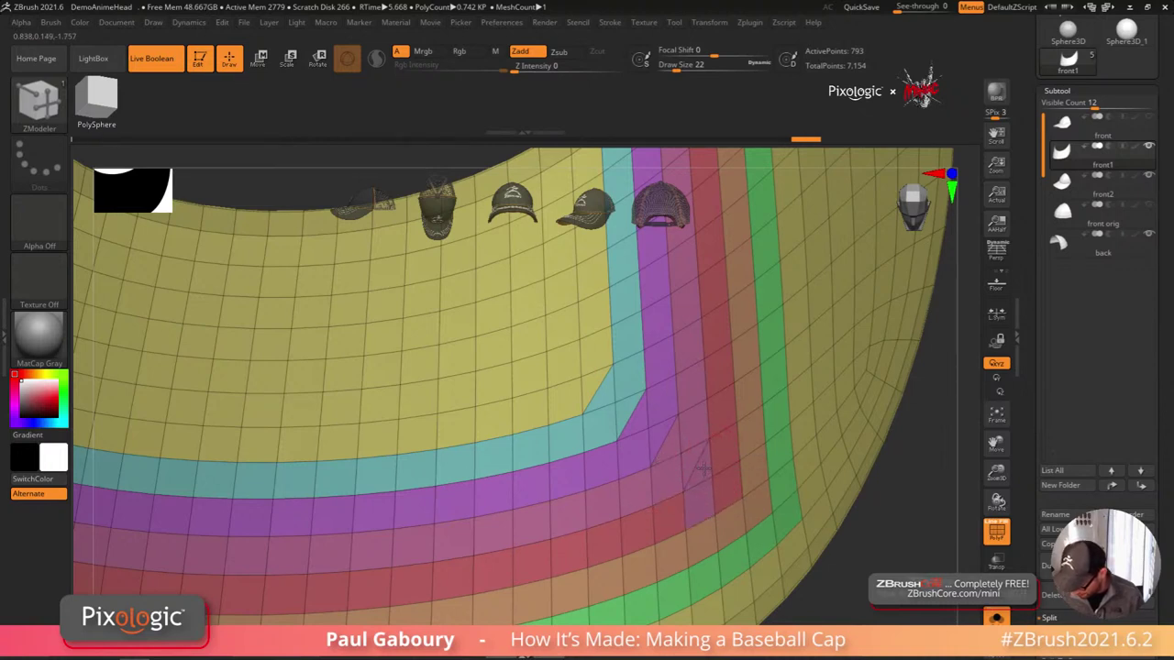
pyautogui.click(703, 470)
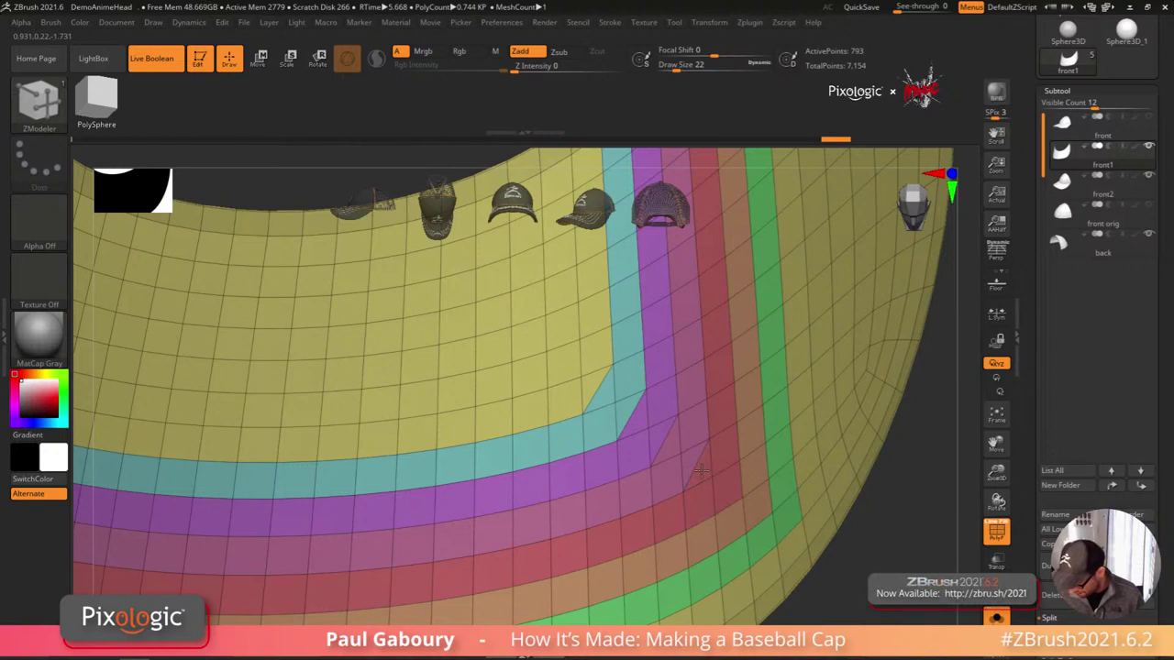
pyautogui.click(701, 470)
# Step: Cut the red and orange strips' corners diagonally and assign their outer triangles to the orange and green polygroups respectively
pyautogui.moveTo(760, 484)
pyautogui.keyDown('alt'); pyautogui.mouseDown(button='right')
pyautogui.moveTo(648, 461)
pyautogui.moveTo(647, 474)
pyautogui.mouseUp(button='right'); pyautogui.keyUp('alt')
pyautogui.click(592, 481)
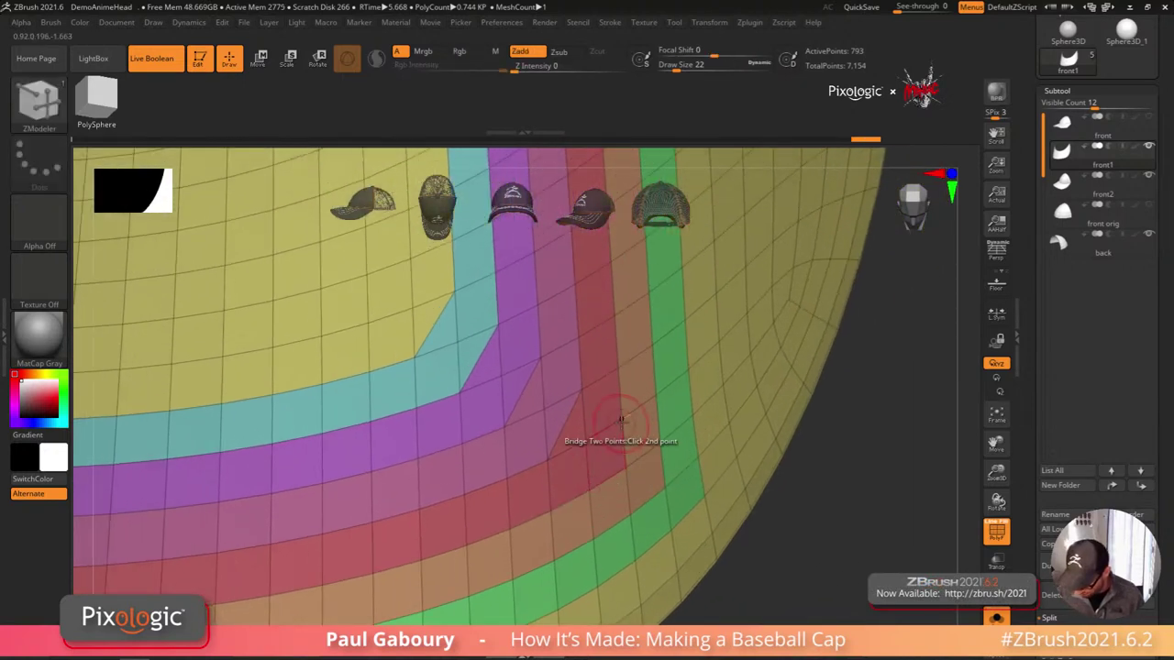
pyautogui.click(623, 464)
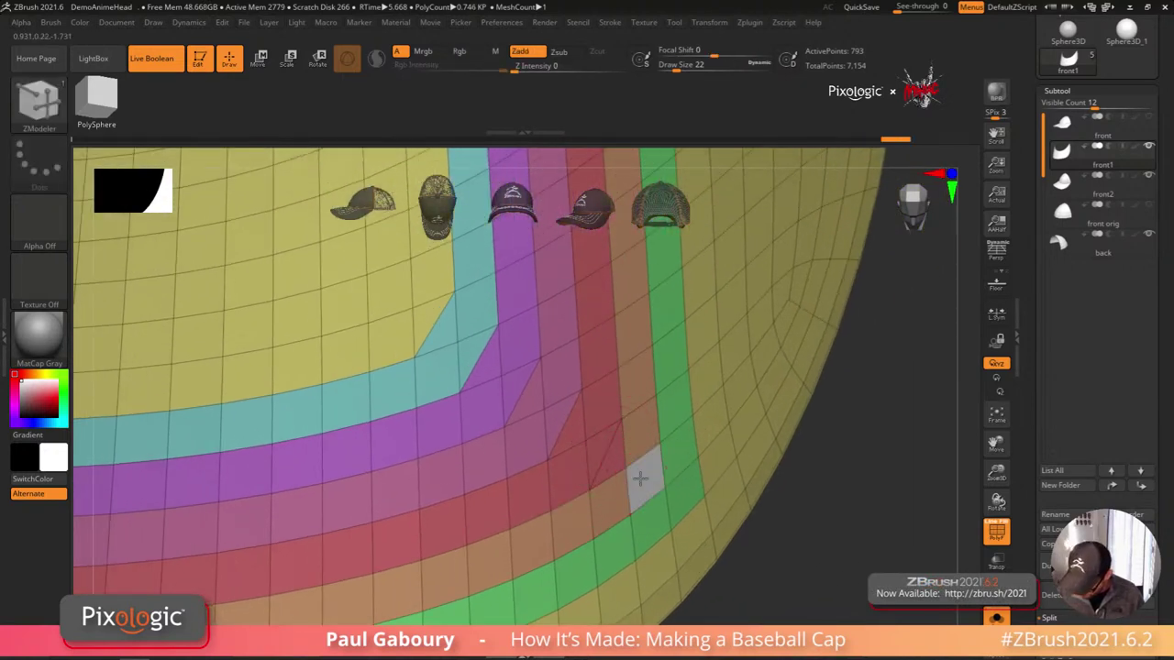
pyautogui.click(613, 457)
pyautogui.keyDown('alt'); pyautogui.moveTo(647, 484); pyautogui.dragTo(626, 457, button='right'); pyautogui.keyUp('alt')
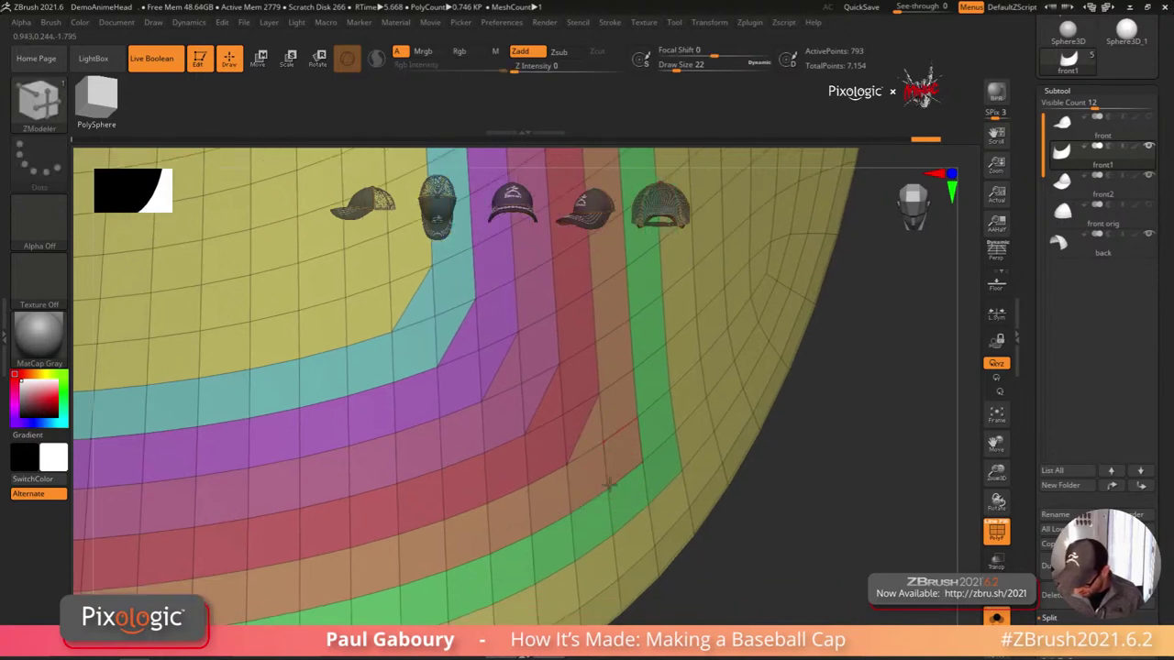
pyautogui.click(609, 485)
pyautogui.click(635, 419)
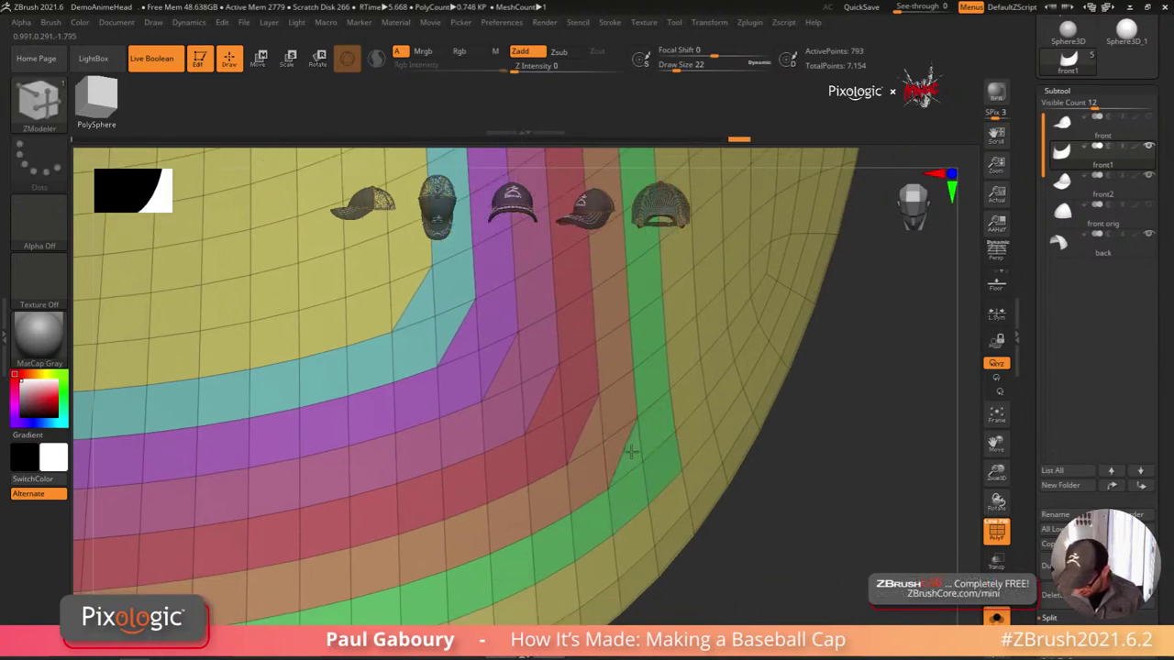
# Step: Bridge a diagonal edge across the green strip's outer corner and check the chamfered corners on the whole brim
pyautogui.click(650, 503)
pyautogui.click(674, 428)
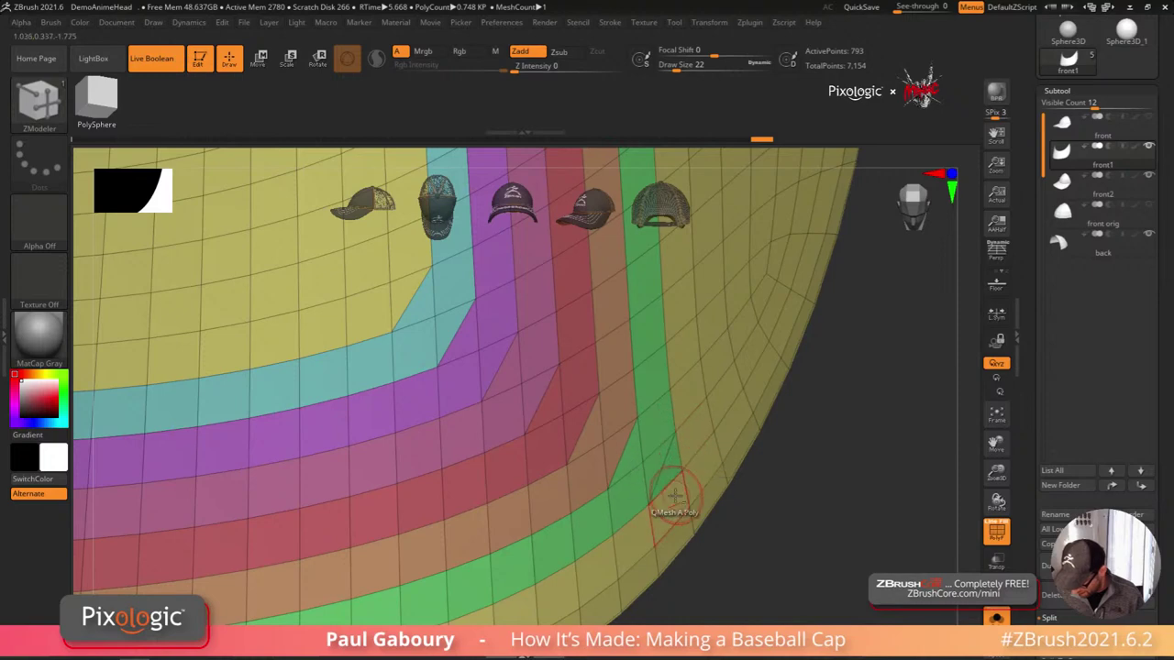
pyautogui.moveTo(773, 485); pyautogui.dragTo(687, 506)
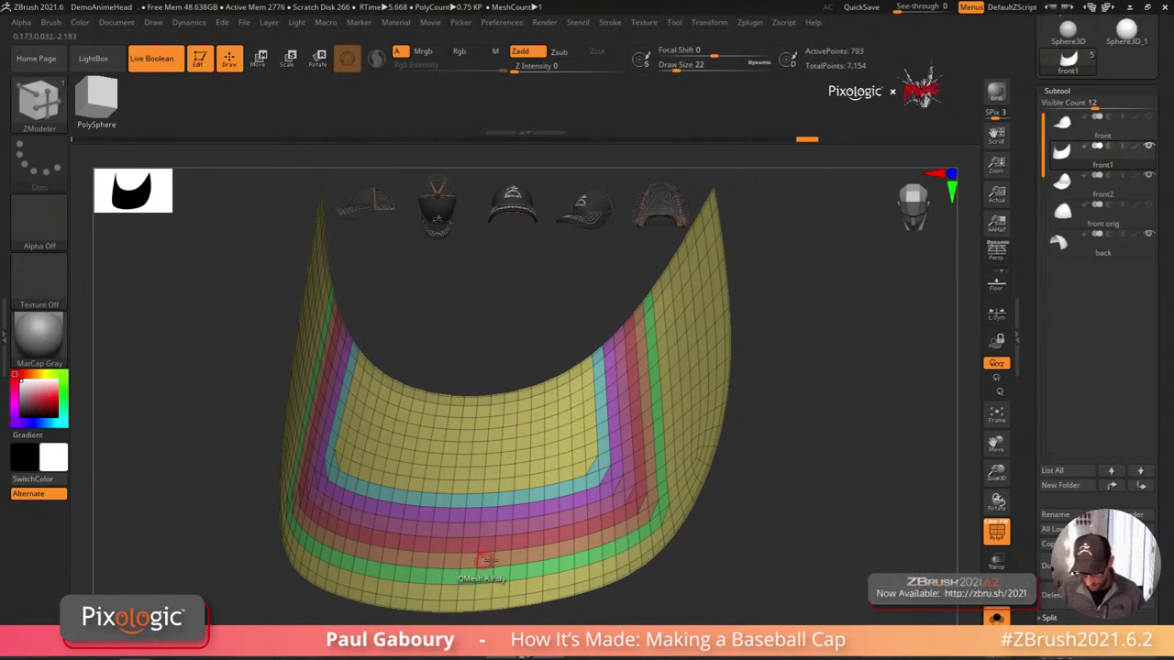
pyautogui.keyDown('alt'); pyautogui.moveTo(655, 545); pyautogui.dragTo(644, 506, button='right'); pyautogui.keyUp('alt')
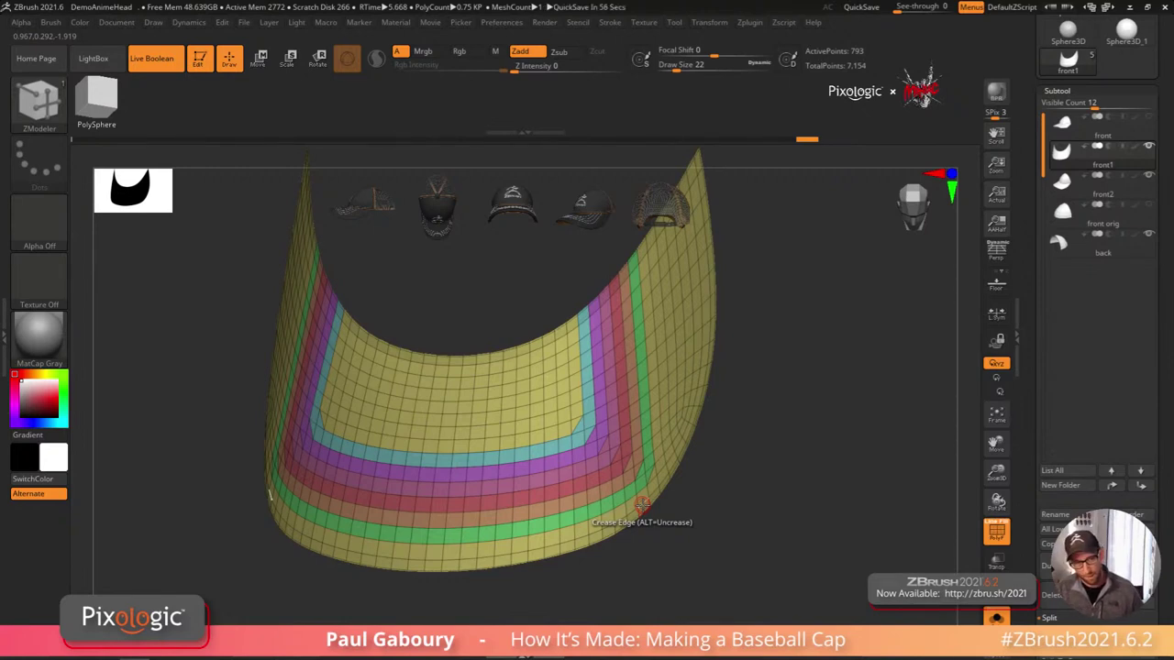
# Step: Set the ZModeler polygon action to Delete with the A Single Poly target
pyautogui.keyDown('ctrl'); pyautogui.moveTo(642, 506); pyautogui.dragTo(645, 497, button='right'); pyautogui.keyUp('ctrl')
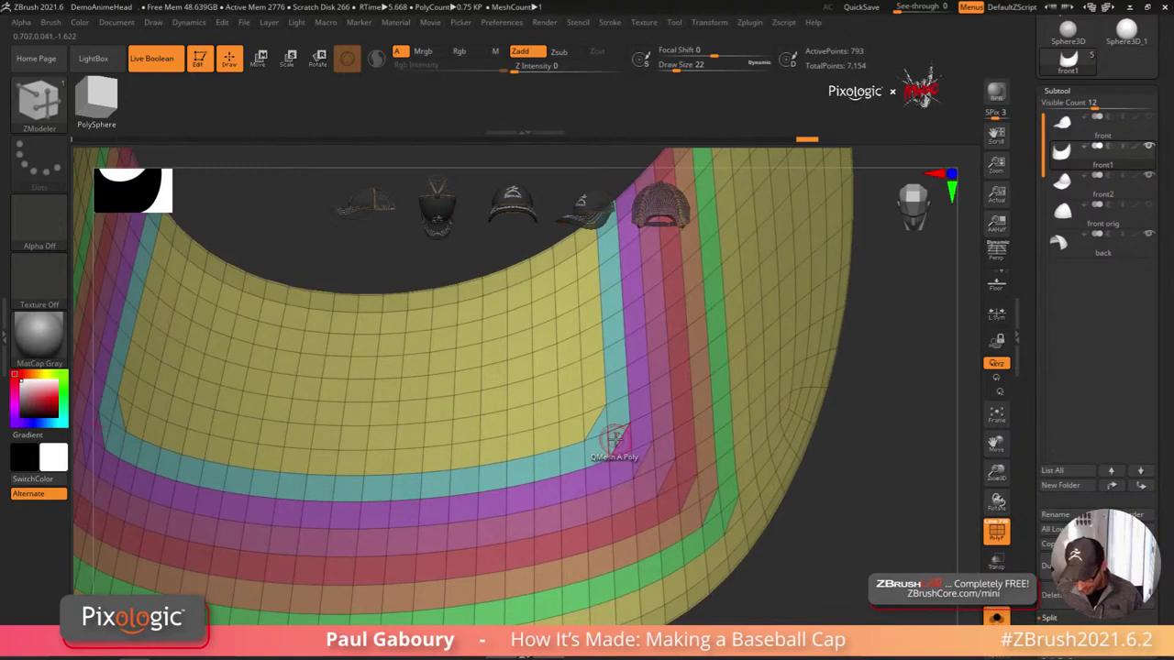
pyautogui.press('space')
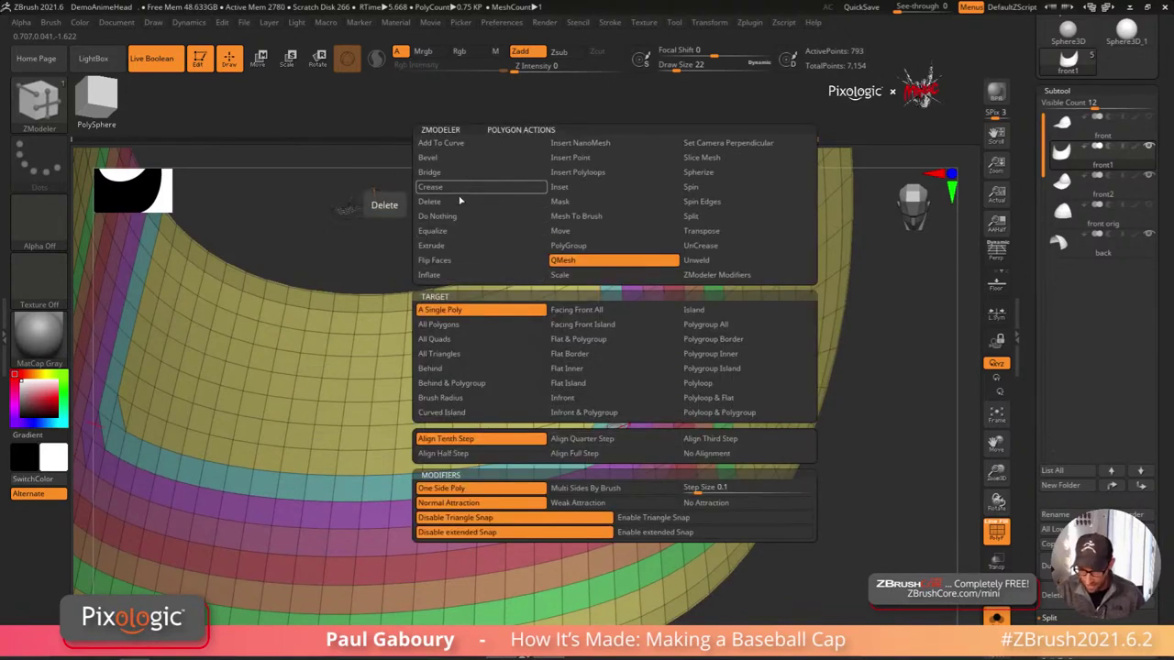
pyautogui.click(438, 202)
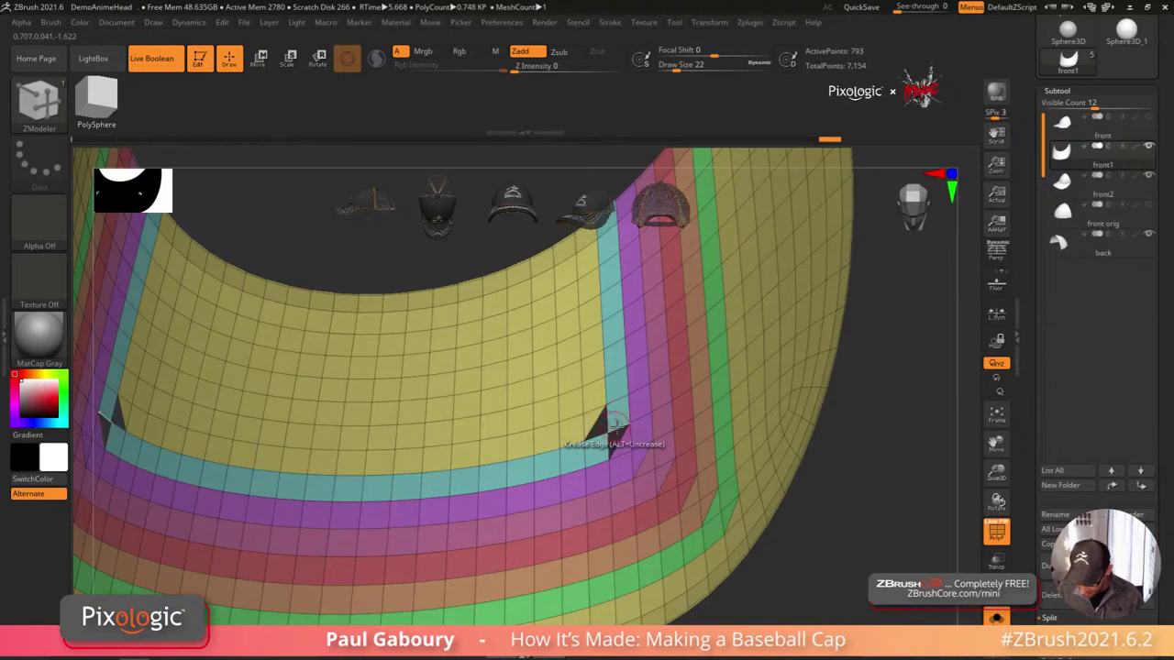
pyautogui.click(618, 418)
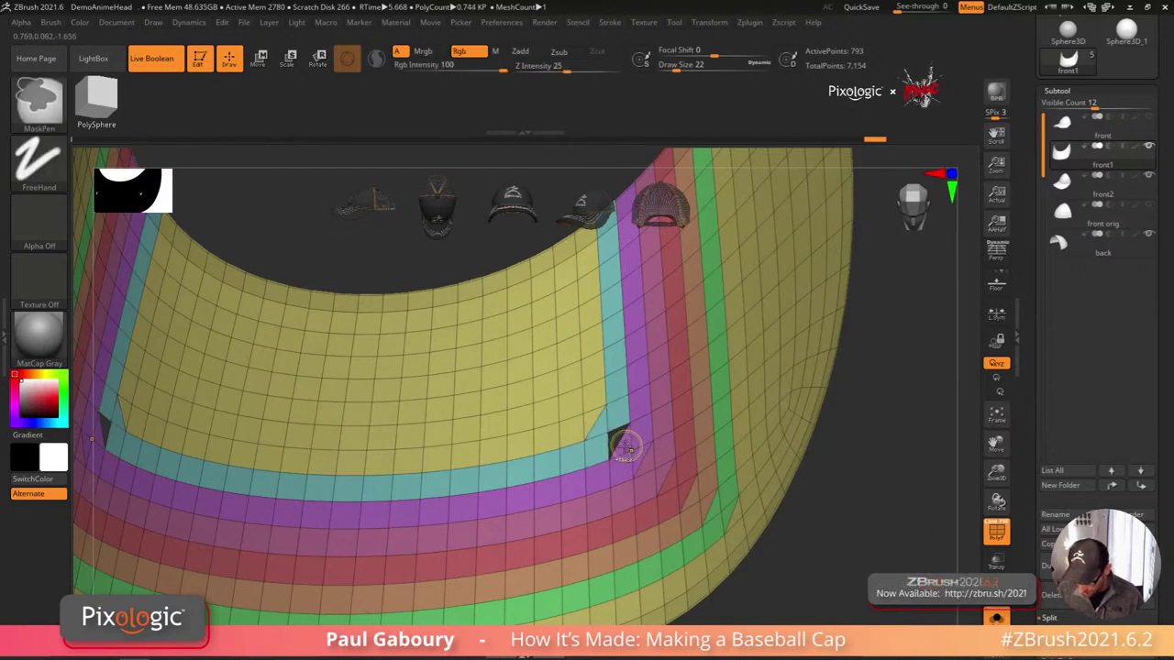
pyautogui.keyDown('ctrl'); pyautogui.moveTo(631, 447); pyautogui.dragTo(642, 473, button='right'); pyautogui.keyUp('ctrl')
pyautogui.hotkey('ctrl', 'z')
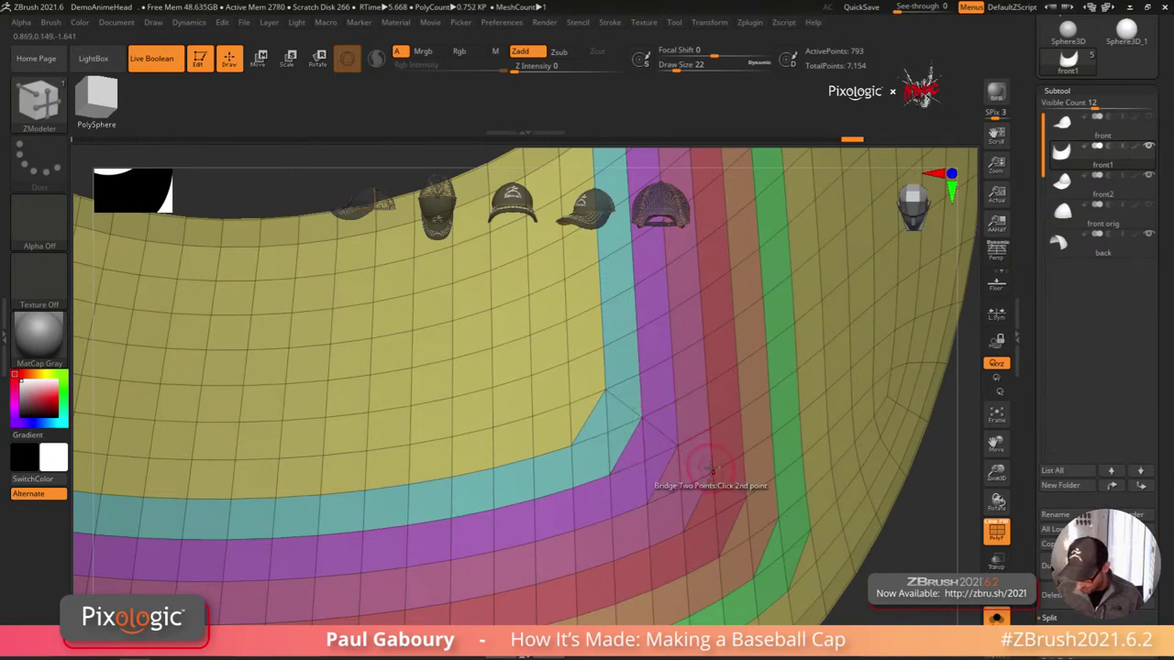
# Step: Bridge the matching corner points of neighbouring strips, adding connecting edges from the purple strip out to the green one on both sides of the corner
pyautogui.click(714, 475)
pyautogui.click(715, 475)
pyautogui.click(746, 498)
pyautogui.click(746, 498)
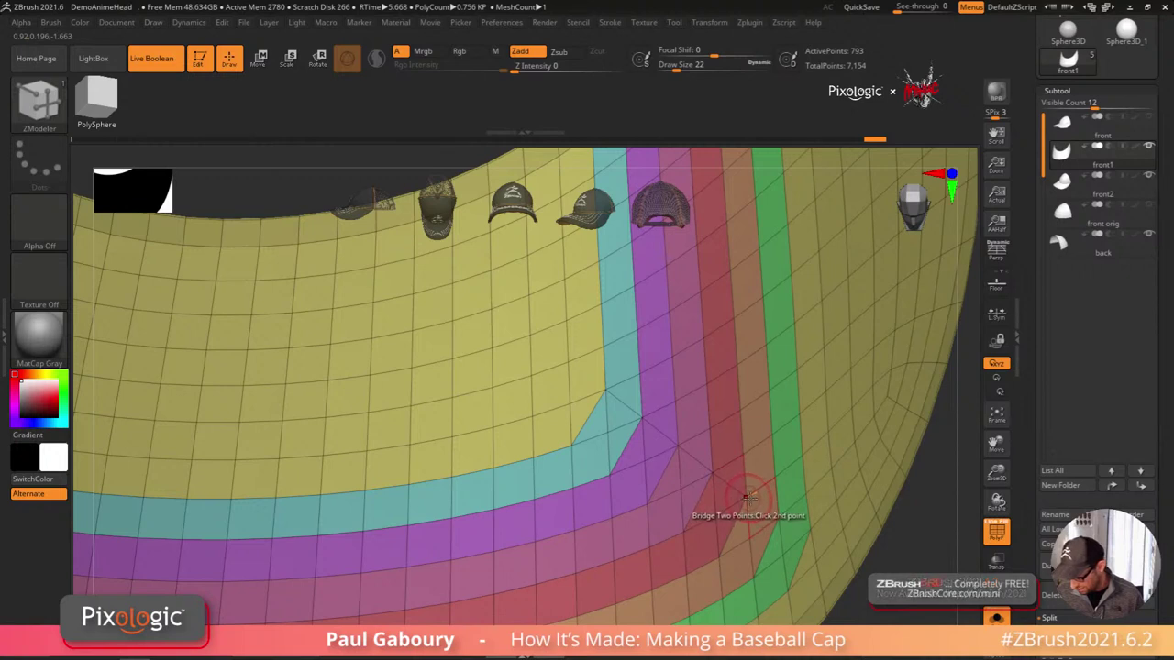
pyautogui.click(778, 518)
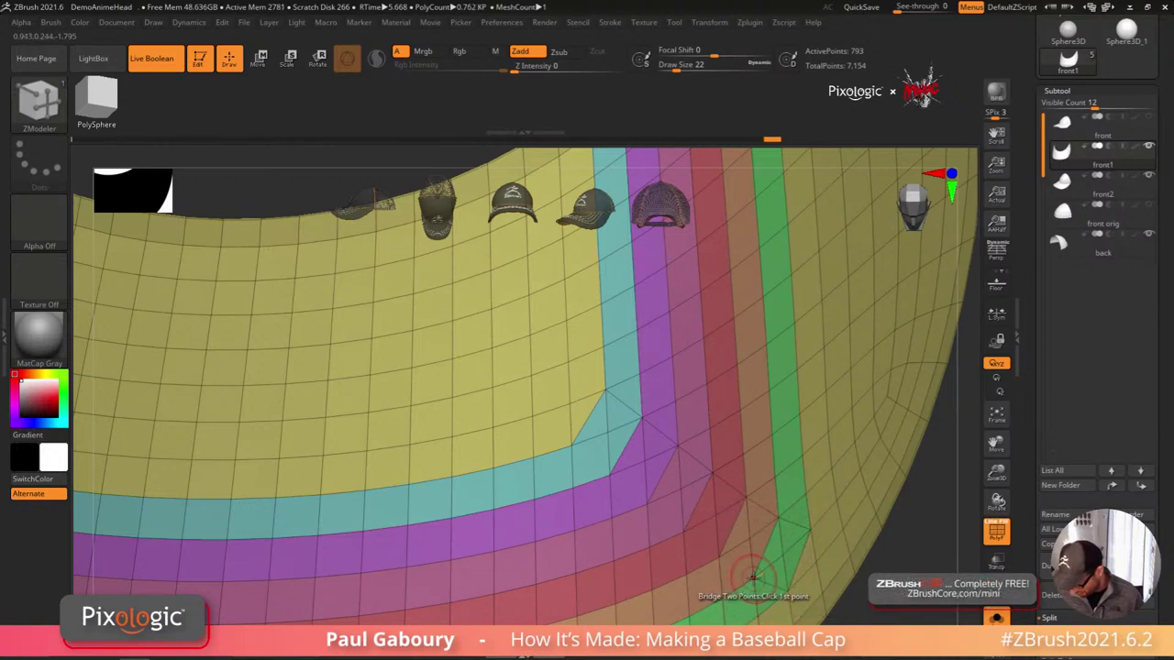
pyautogui.click(719, 556)
pyautogui.click(684, 530)
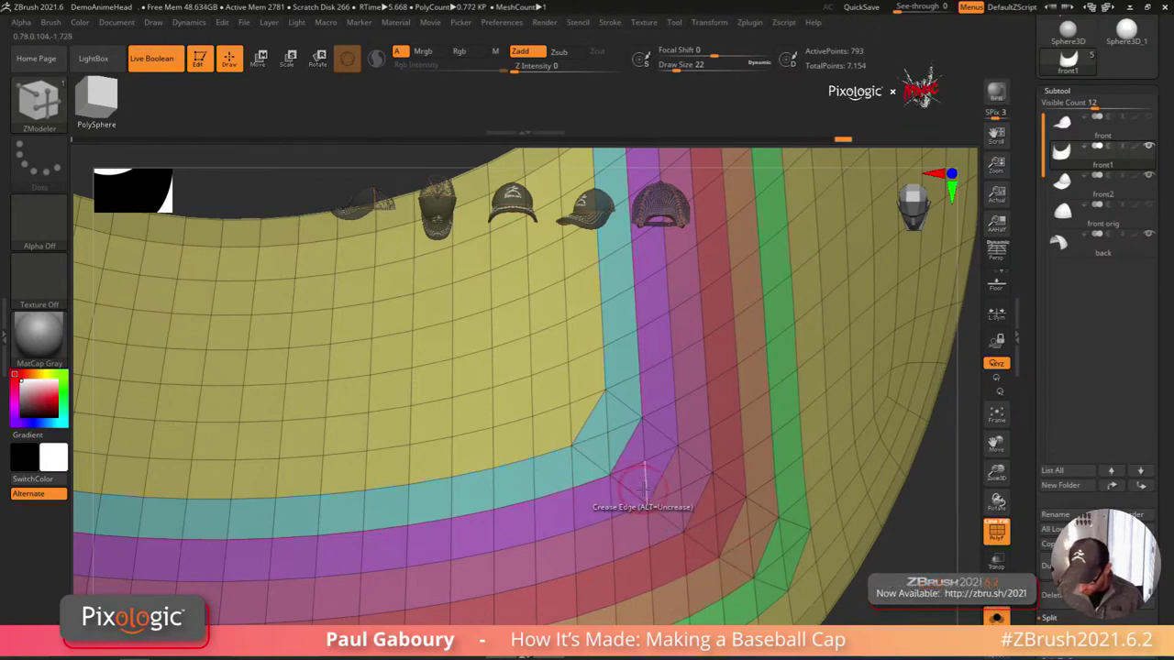
# Step: Delete the cyan strip's corner polygons and fill the gap with a single polygon using the Bridge Two Edges edge action
pyautogui.click(619, 441)
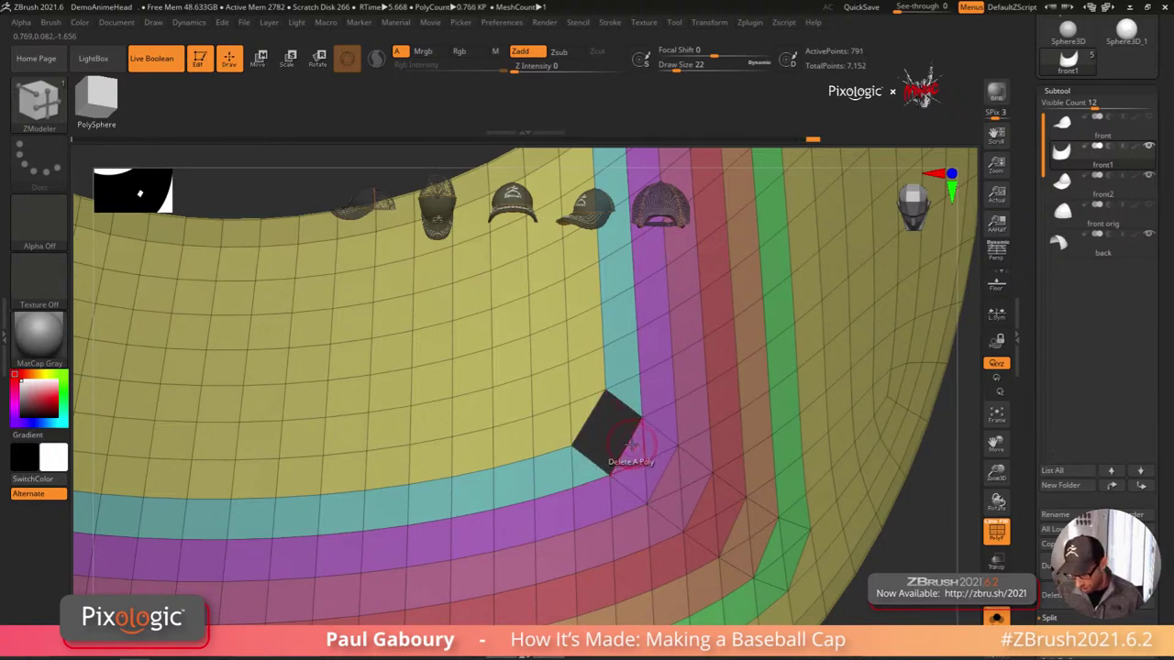
pyautogui.press('space')
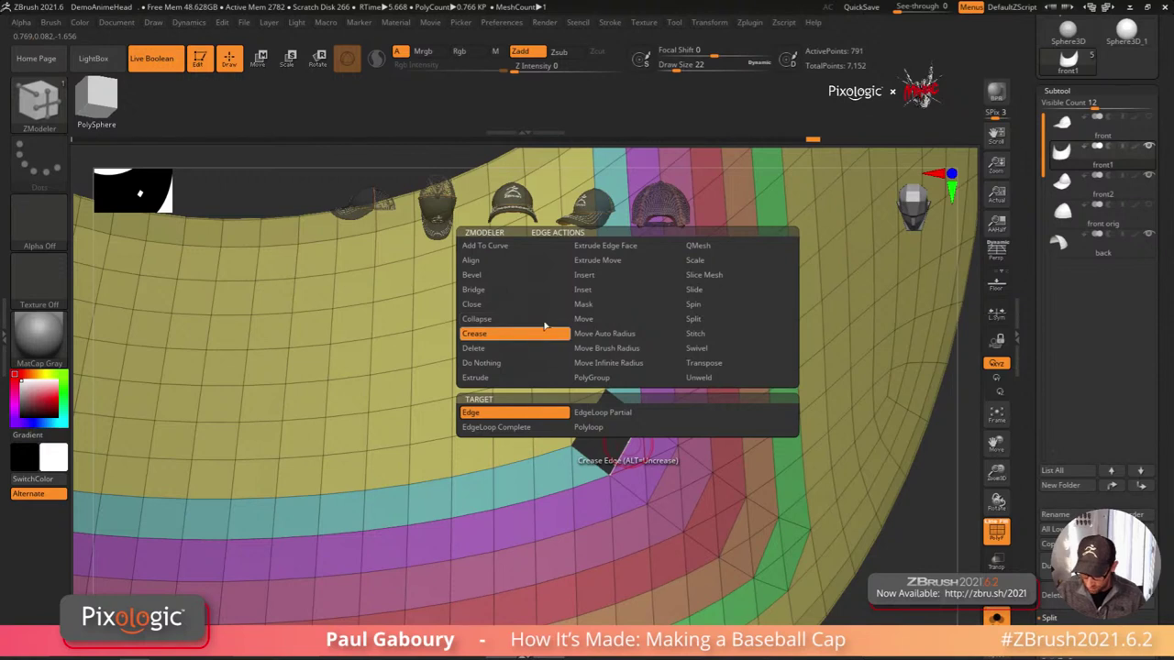
pyautogui.click(542, 289)
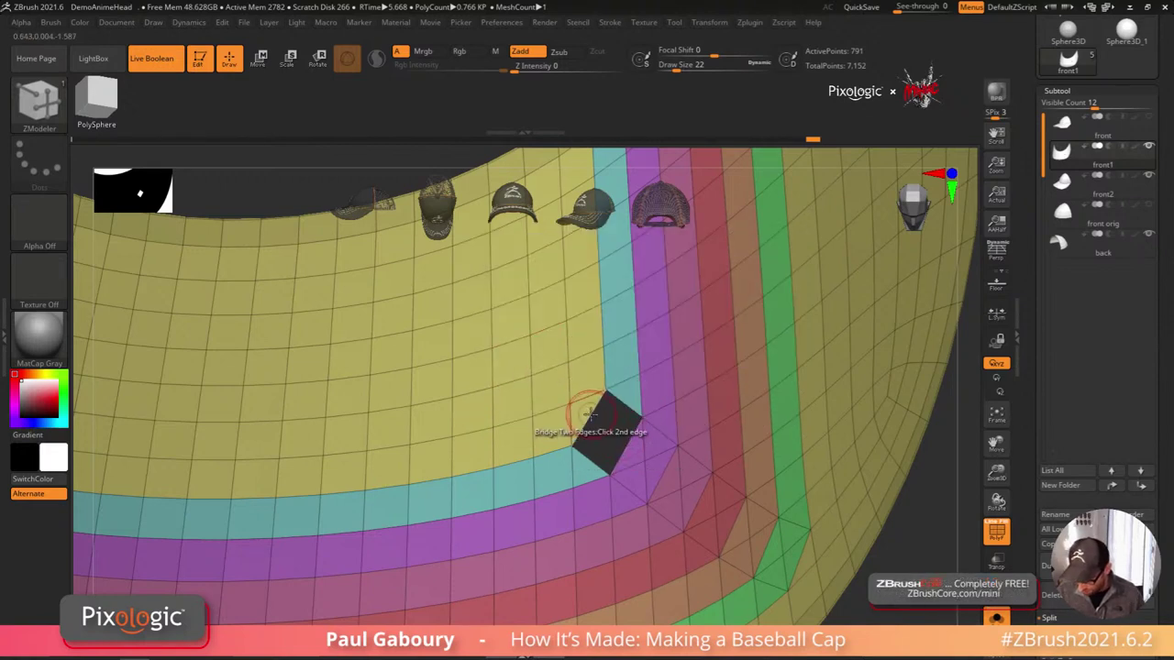
pyautogui.click(592, 414)
pyautogui.click(588, 466)
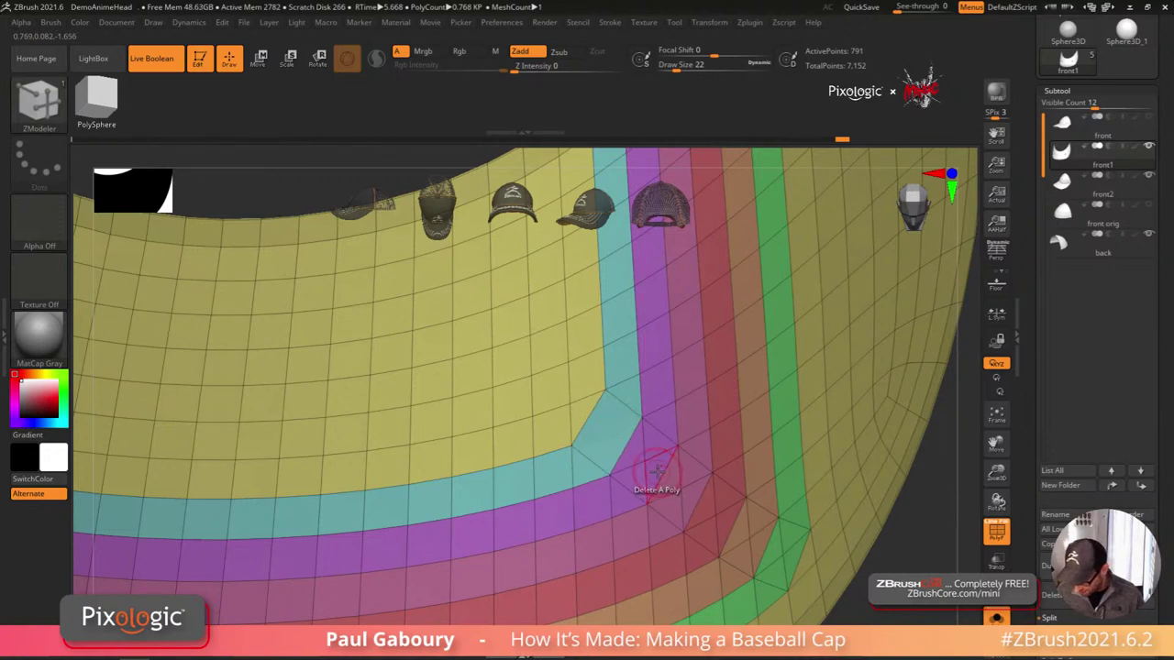
# Step: Delete the purple strip's remaining corner polygon and bridge the gap's edges with a single polygon
pyautogui.click(653, 463)
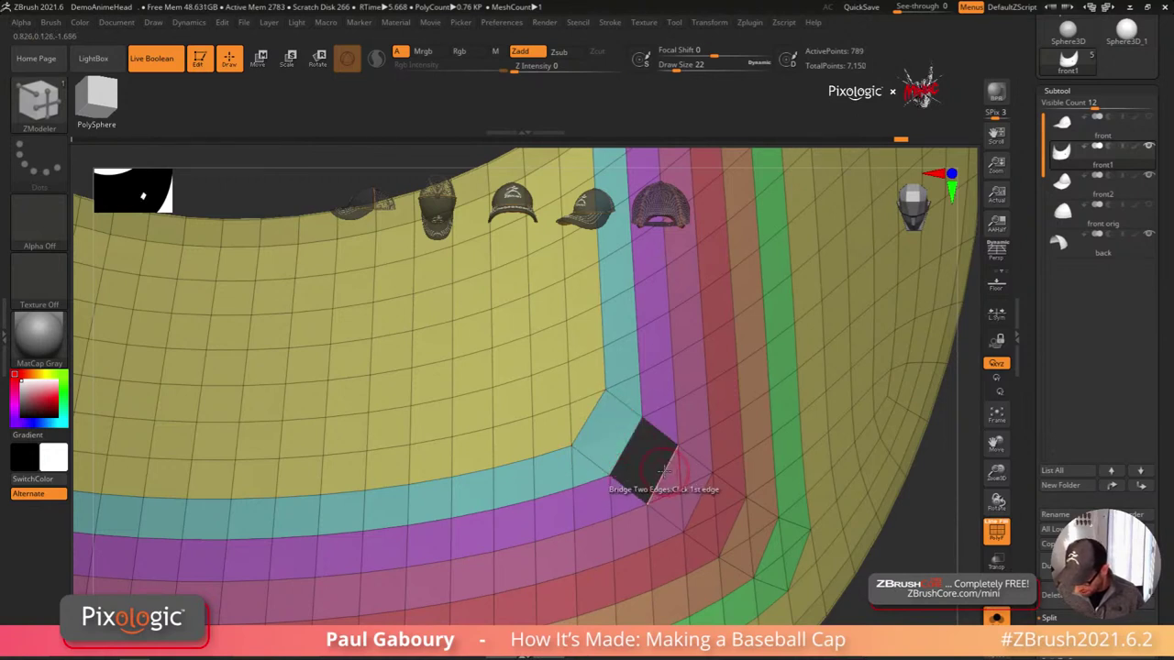
pyautogui.click(630, 484)
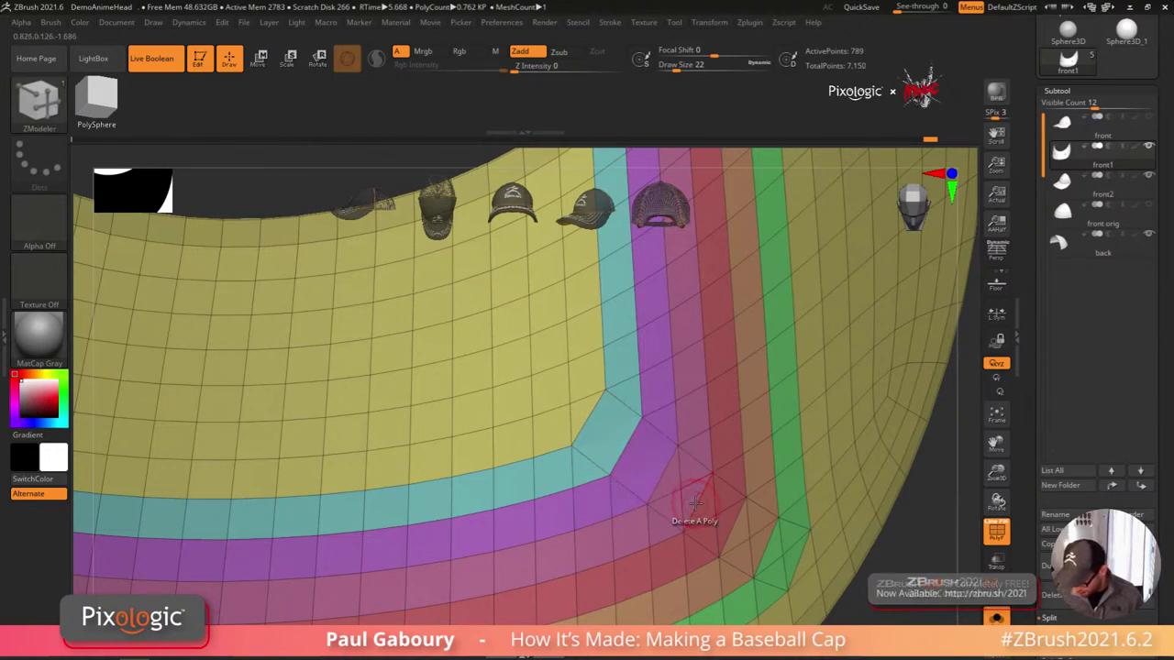
pyautogui.click(675, 494)
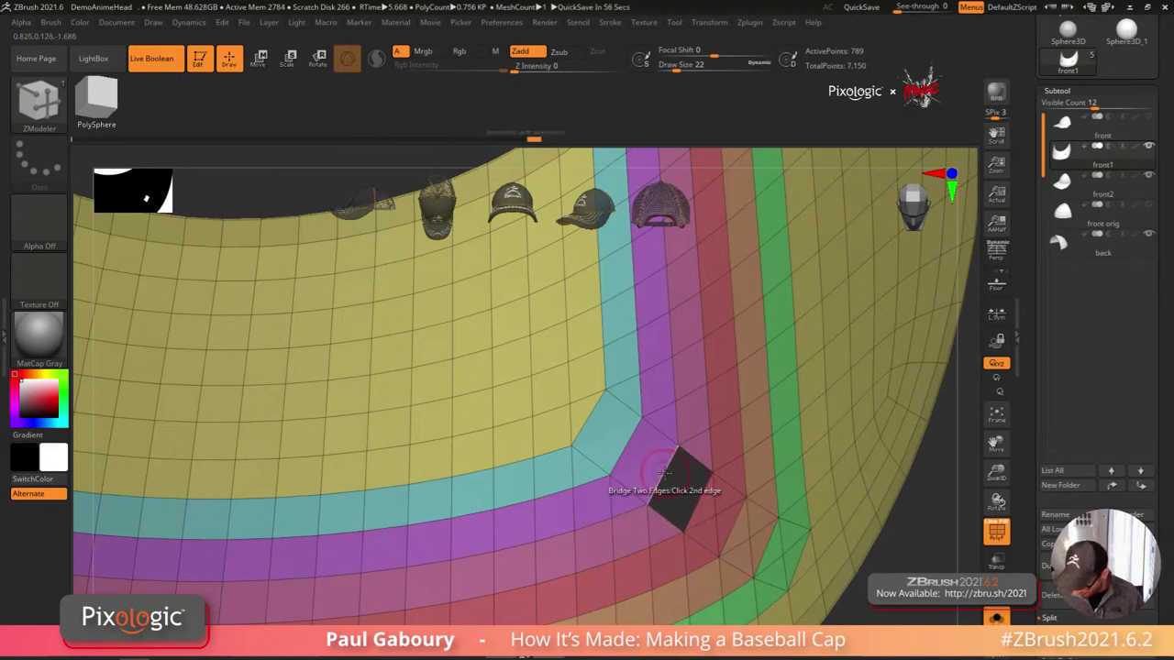
pyautogui.keyDown('alt'); pyautogui.moveTo(669, 506); pyautogui.dragTo(622, 489, button='right'); pyautogui.keyUp('alt')
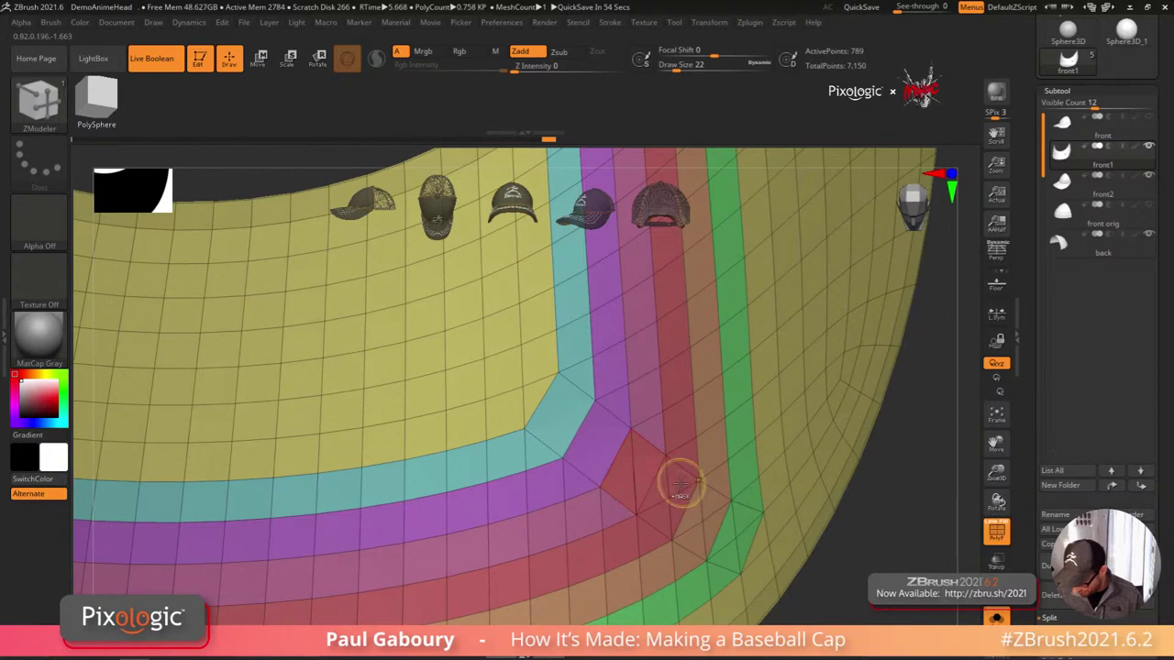
pyautogui.hotkey('ctrl', 'z')
pyautogui.hotkey('ctrl', 'z')
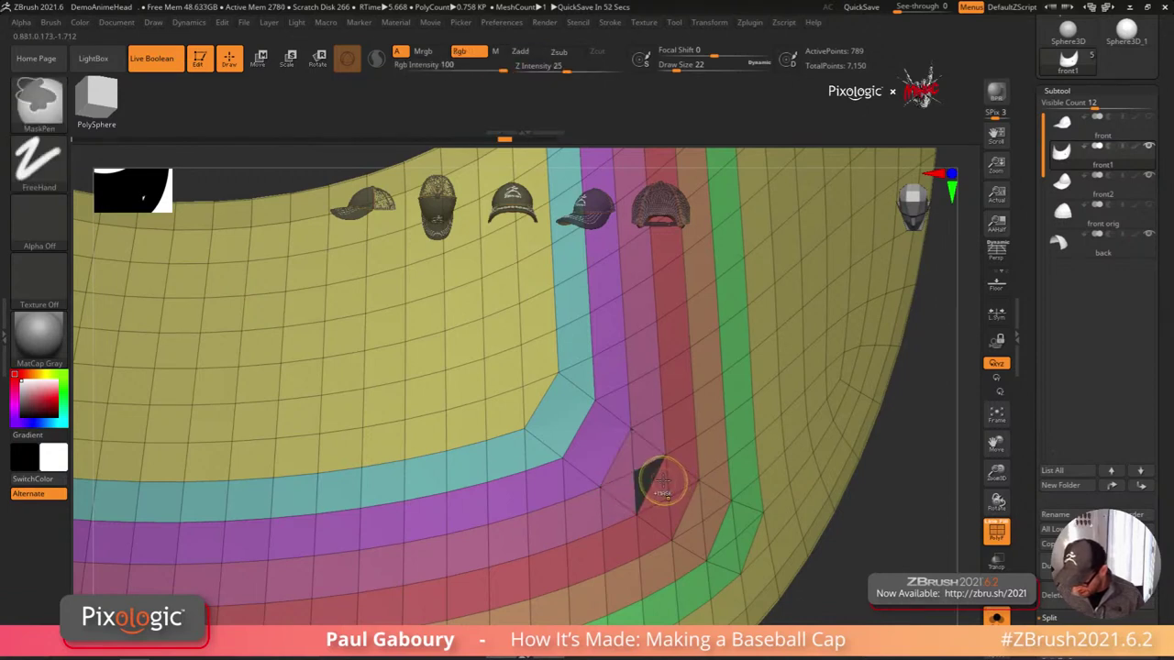
pyautogui.hotkey('ctrl', 'z')
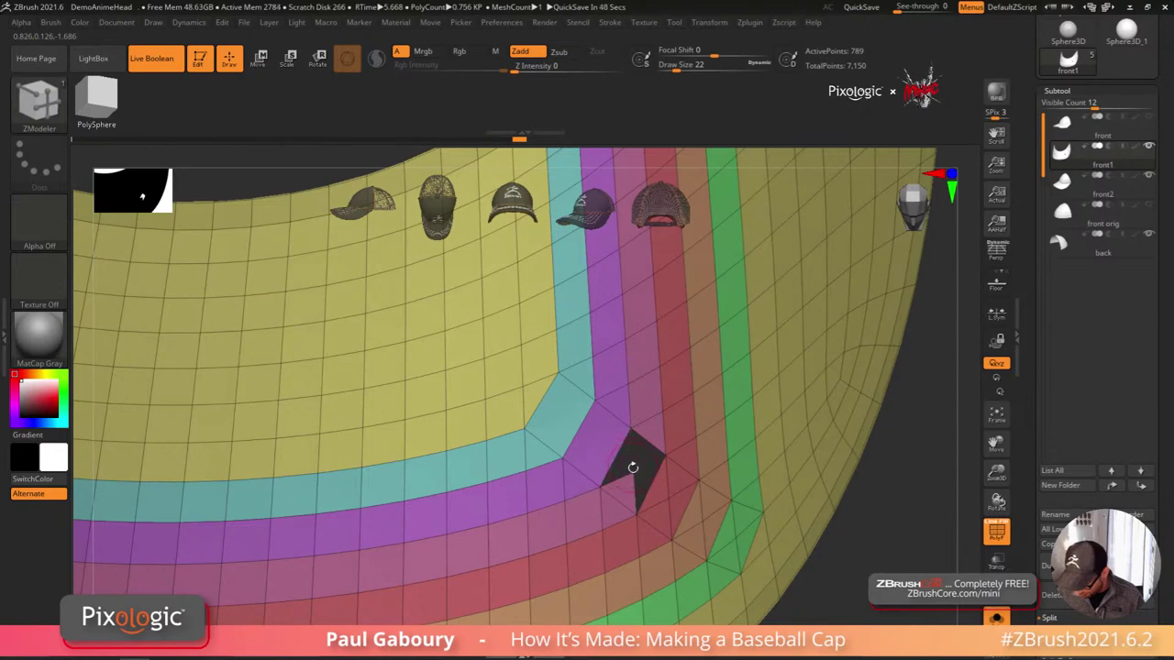
pyautogui.moveTo(631, 469); pyautogui.dragTo(639, 479, button='right')
pyautogui.click(634, 481)
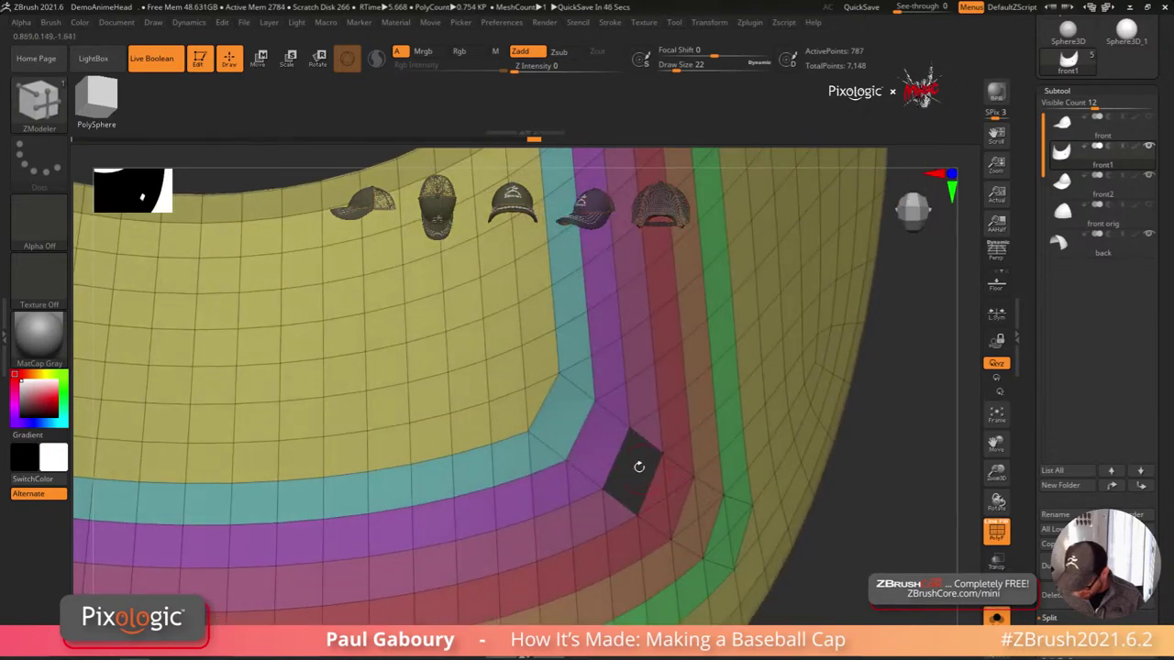
pyautogui.hotkey('ctrl', 'z')
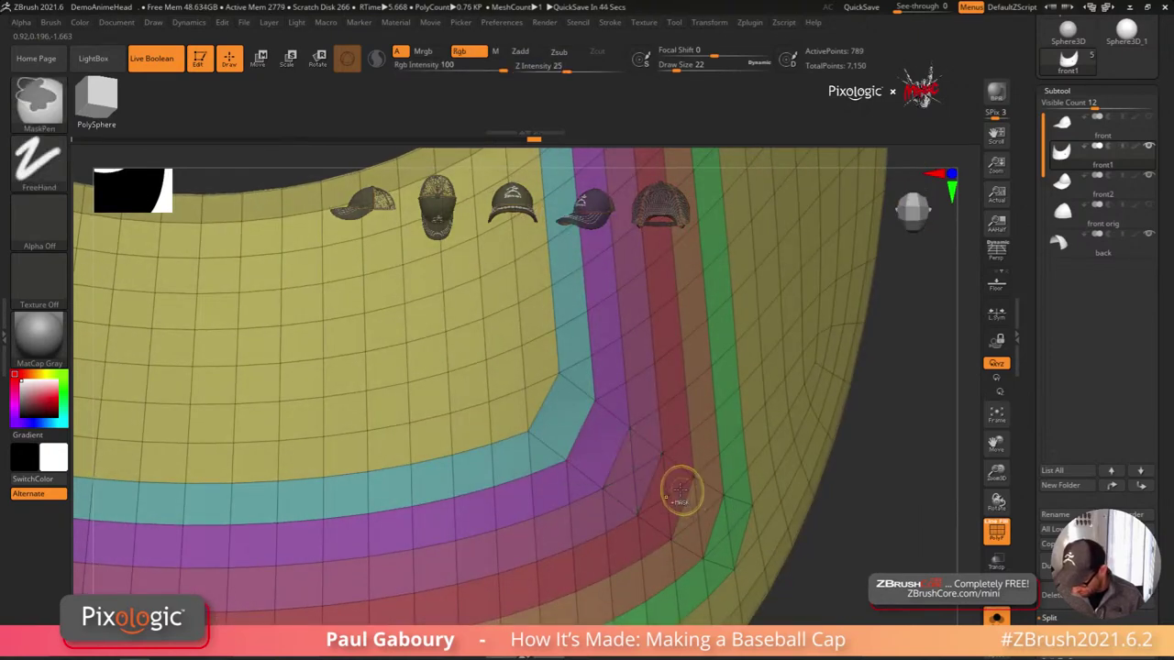
pyautogui.hotkey('ctrl', 'z')
pyautogui.hotkey('ctrl', 'z')
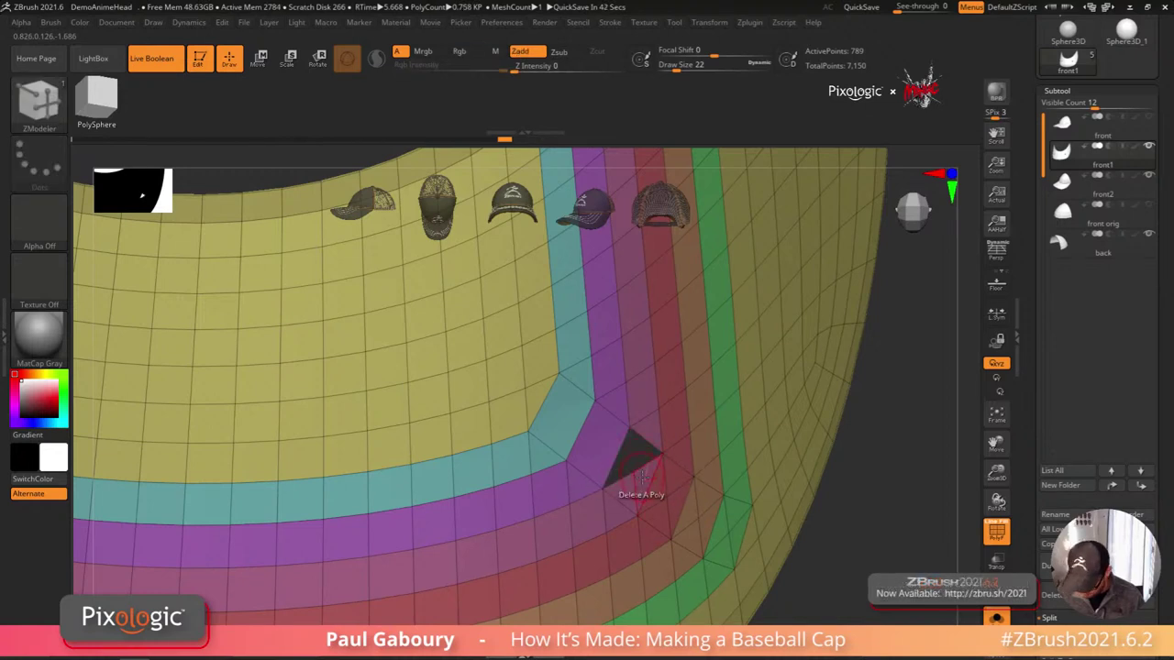
pyautogui.hotkey('ctrl', 'z')
# Step: Reduce the draw size to about 6.58, then replace the pink strip's corner polygons with one polygon bridged between the gap's edges
pyautogui.keyDown('ctrl'); pyautogui.moveTo(641, 472); pyautogui.dragTo(649, 488, button='right'); pyautogui.keyUp('ctrl')
pyautogui.press('s')
pyautogui.moveTo(649, 487); pyautogui.dragTo(643, 486)
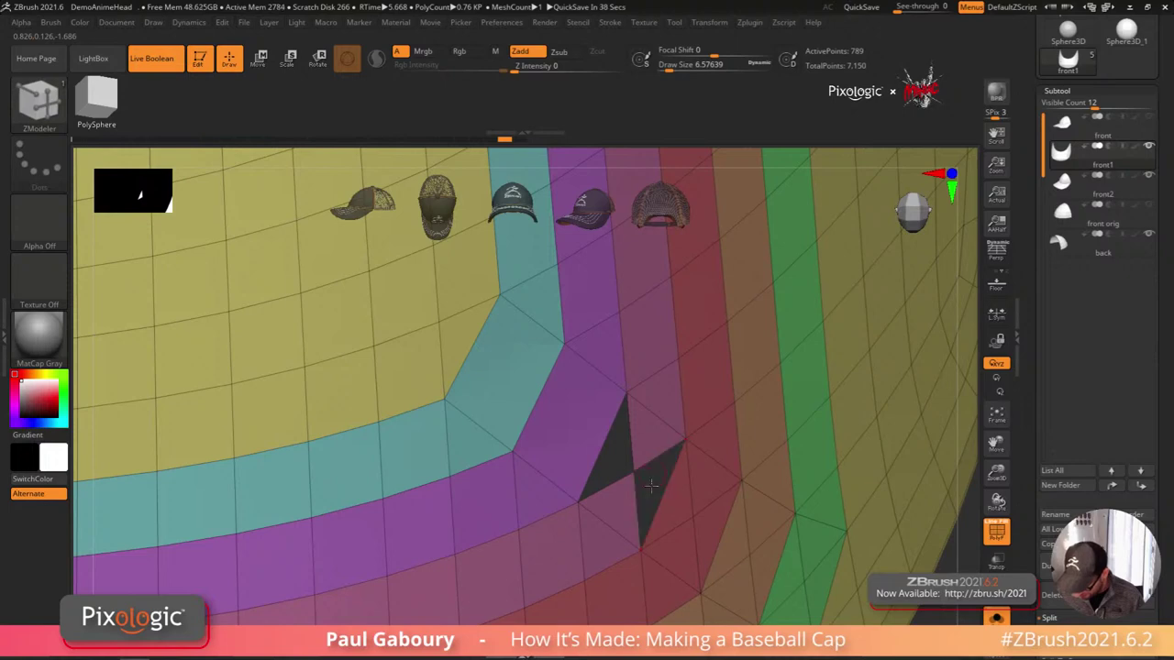
pyautogui.click(647, 435)
pyautogui.click(619, 507)
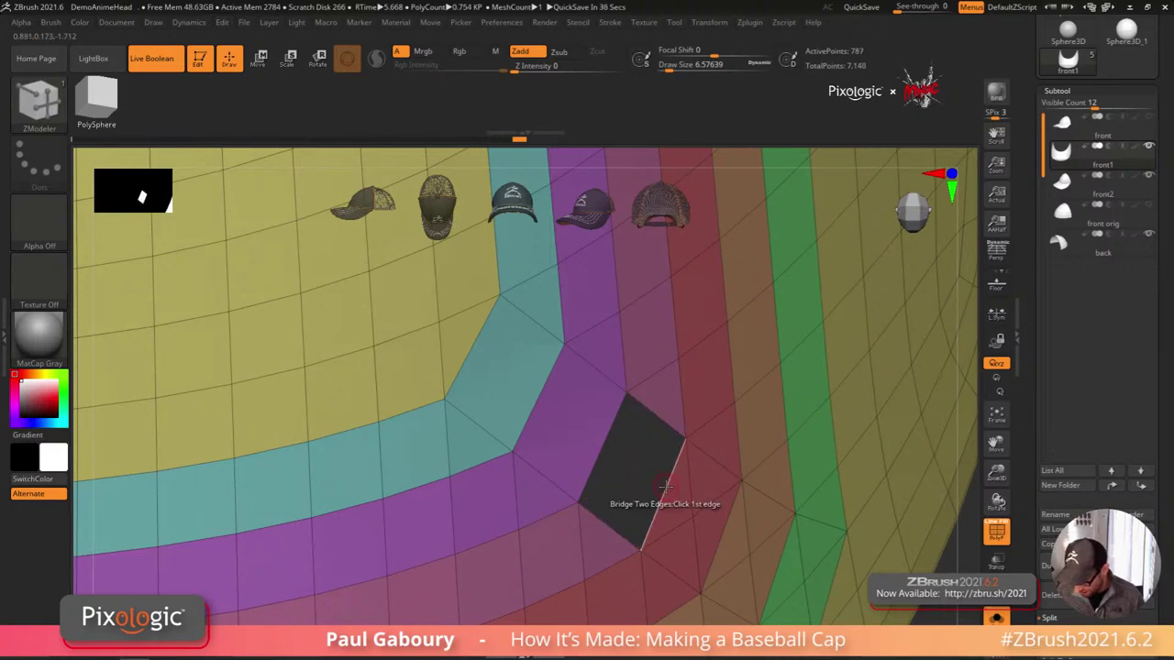
pyautogui.click(666, 484)
pyautogui.click(602, 438)
# Step: Delete the red strip's corner polygons and fill the gap with a single polygon using Bridge Two Edges
pyautogui.keyDown('alt'); pyautogui.moveTo(681, 519); pyautogui.dragTo(628, 473, button='right'); pyautogui.keyUp('alt')
pyautogui.click(604, 463)
pyautogui.click(589, 501)
pyautogui.click(637, 472)
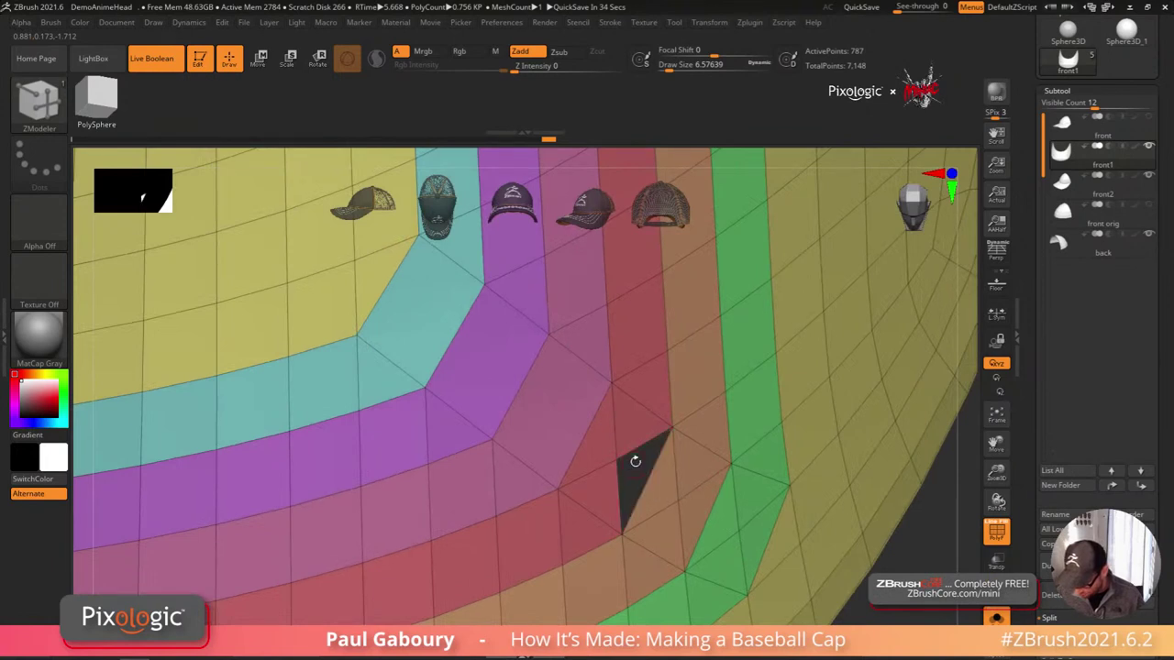
pyautogui.click(634, 425)
pyautogui.click(598, 445)
pyautogui.click(602, 495)
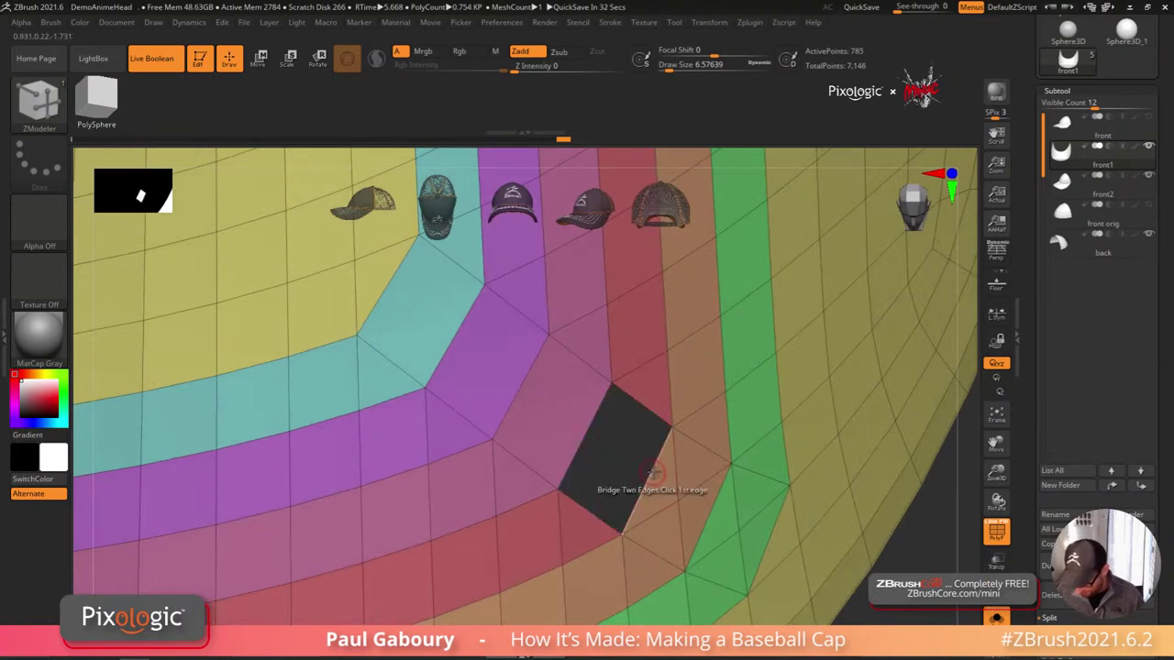
pyautogui.click(653, 473)
pyautogui.click(587, 430)
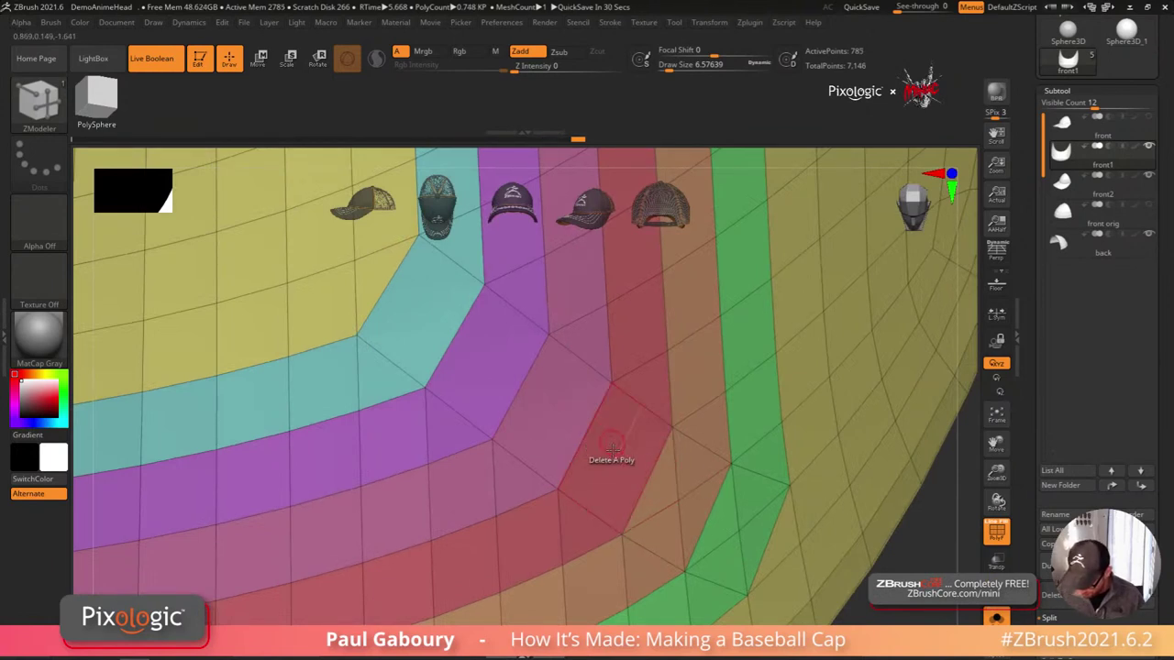
# Step: Delete the orange-brown strip's corner polygons and bridge the gap's two long edges with a single polygon
pyautogui.keyDown('alt'); pyautogui.moveTo(675, 525); pyautogui.dragTo(652, 465, button='right'); pyautogui.keyUp('alt')
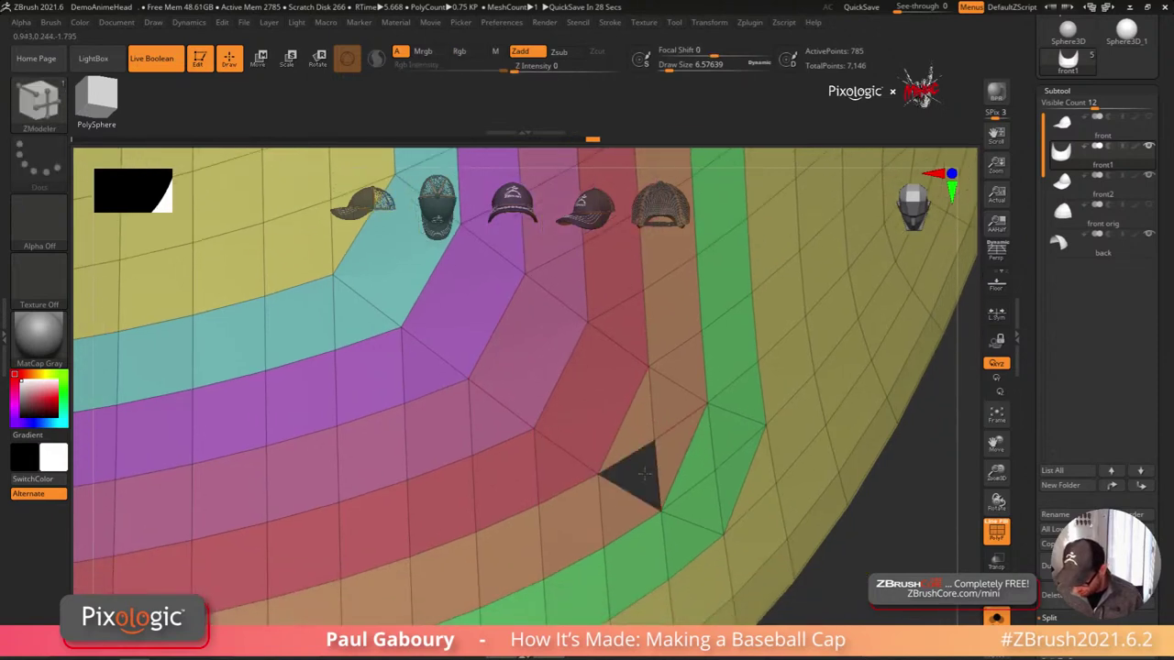
pyautogui.click(679, 453)
pyautogui.click(669, 407)
pyautogui.click(634, 423)
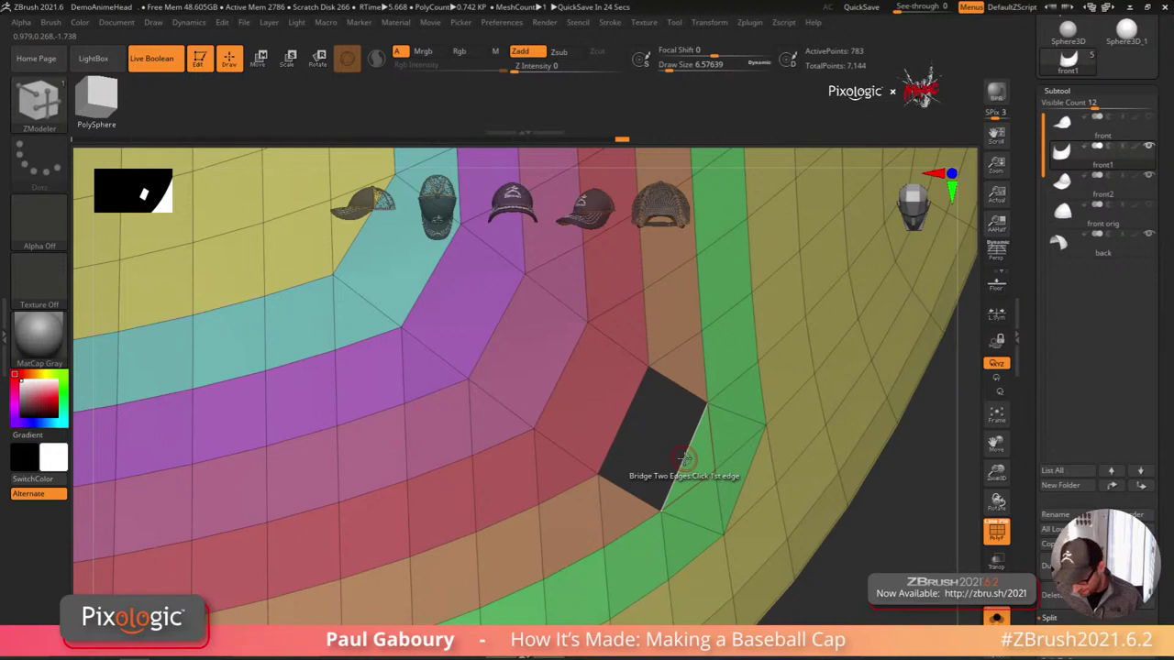
pyautogui.moveTo(626, 426); pyautogui.dragTo(656, 445)
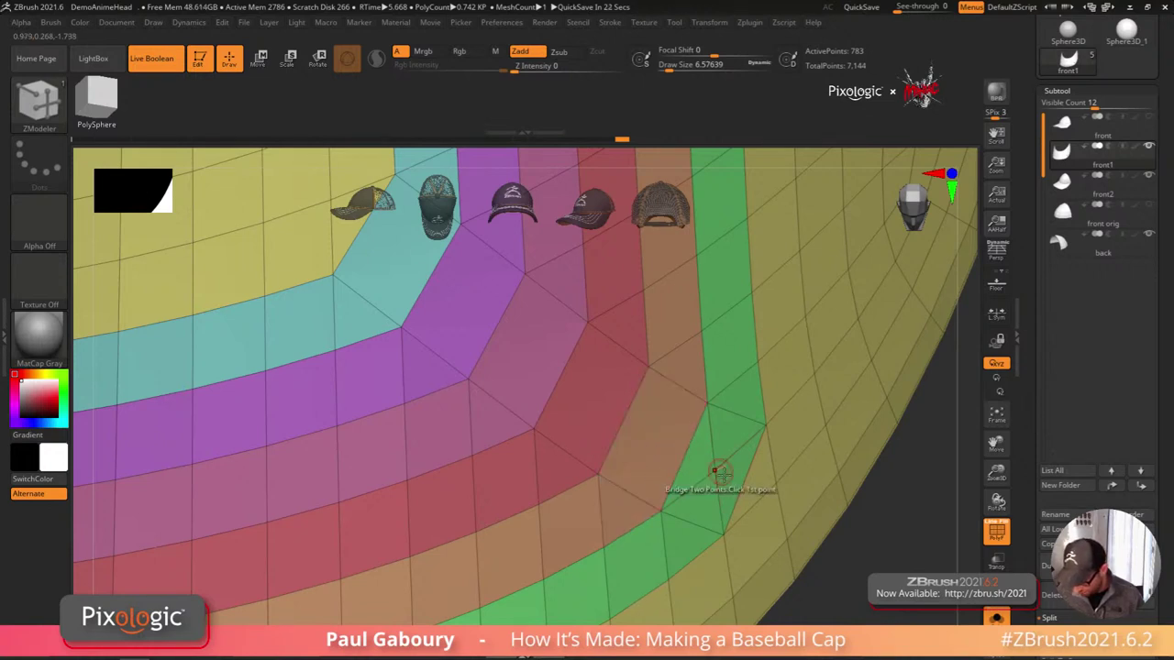
# Step: Delete the green strip's corner polygons and close the hole with one polygon bridged from the outer to the inner edge
pyautogui.click(709, 504)
pyautogui.click(731, 481)
pyautogui.click(728, 437)
pyautogui.click(699, 463)
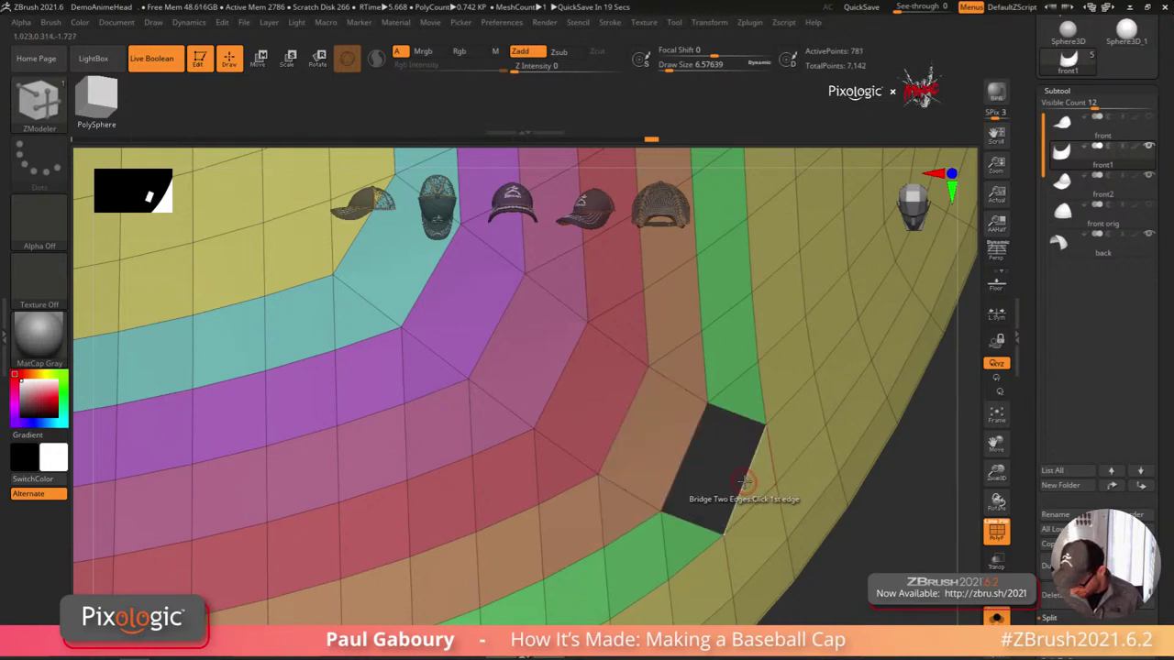
pyautogui.click(754, 481)
pyautogui.hotkey('ctrl', 'z')
pyautogui.click(747, 474)
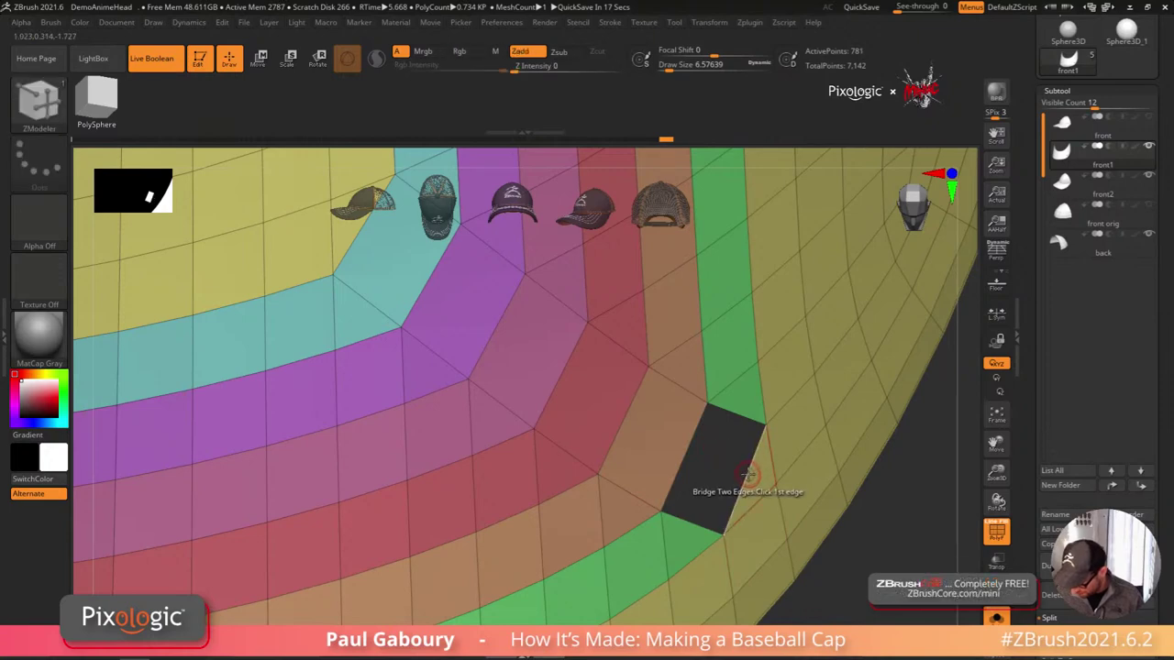
pyautogui.moveTo(683, 457); pyautogui.dragTo(707, 477)
# Step: Examine the whole brim's base mesh with its Dynamic Subdiv preview switched off, aborting the auto-save
pyautogui.keyDown('ctrl'); pyautogui.moveTo(724, 468); pyautogui.dragTo(688, 505, button='right'); pyautogui.keyUp('ctrl')
pyautogui.press('f')
pyautogui.hotkey('shift', 'f')
pyautogui.hotkey('shift', 'f')
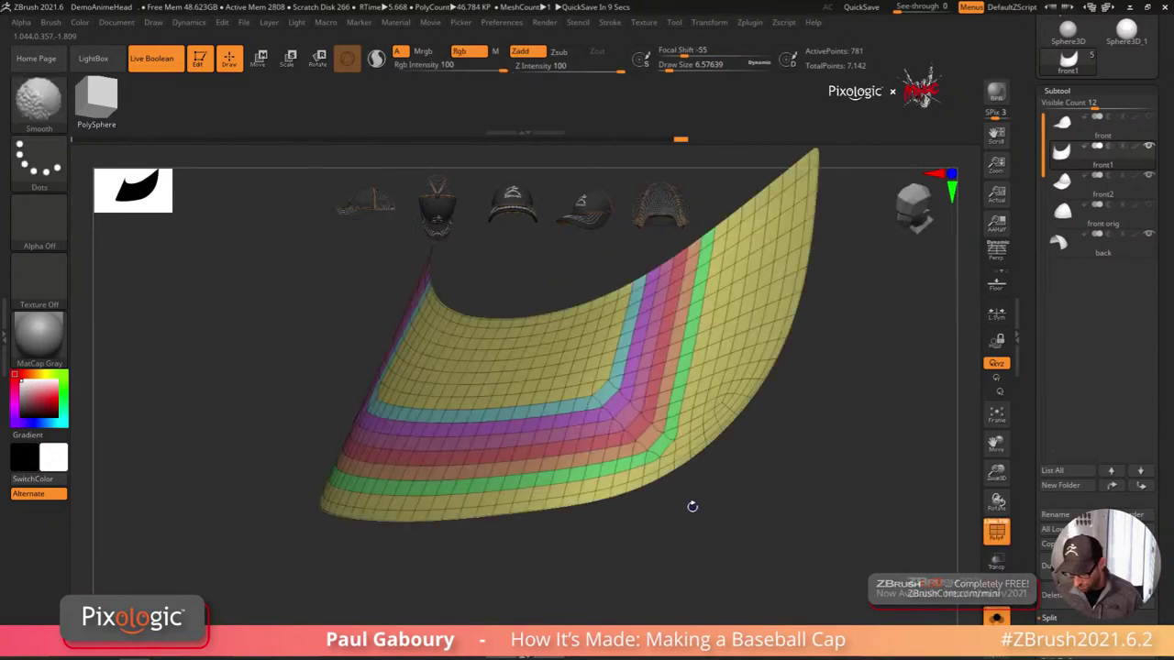
pyautogui.hotkey('shift', 'f')
pyautogui.hotkey('shift', 'f')
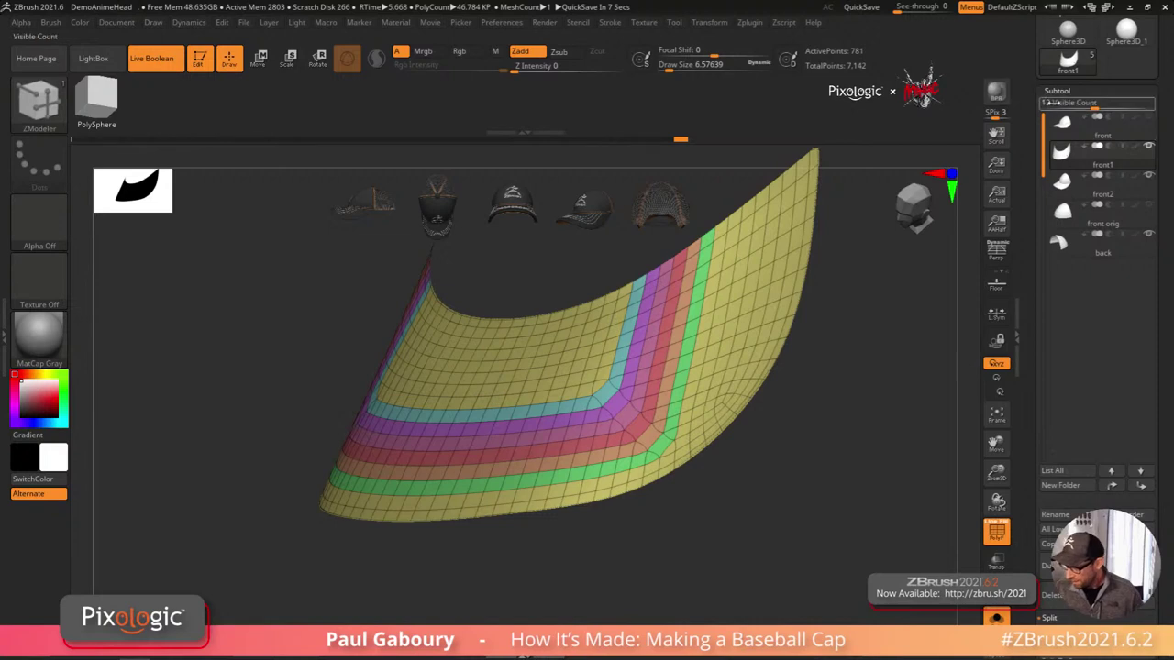
pyautogui.click(1089, 92)
pyautogui.click(1061, 105)
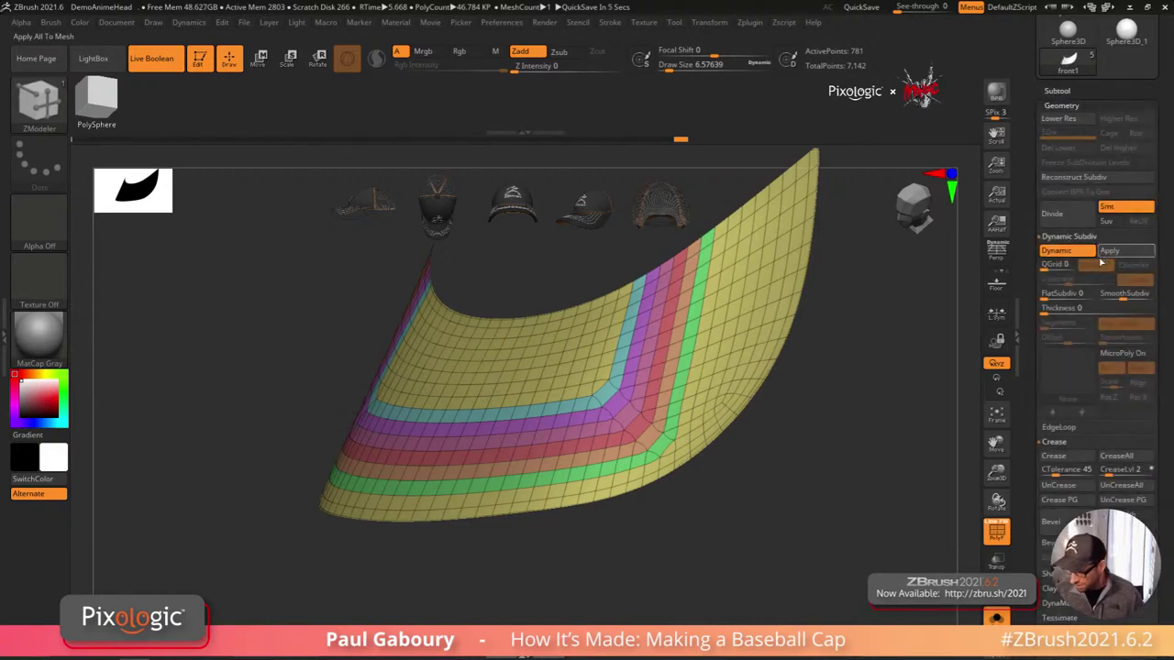
pyautogui.click(1059, 252)
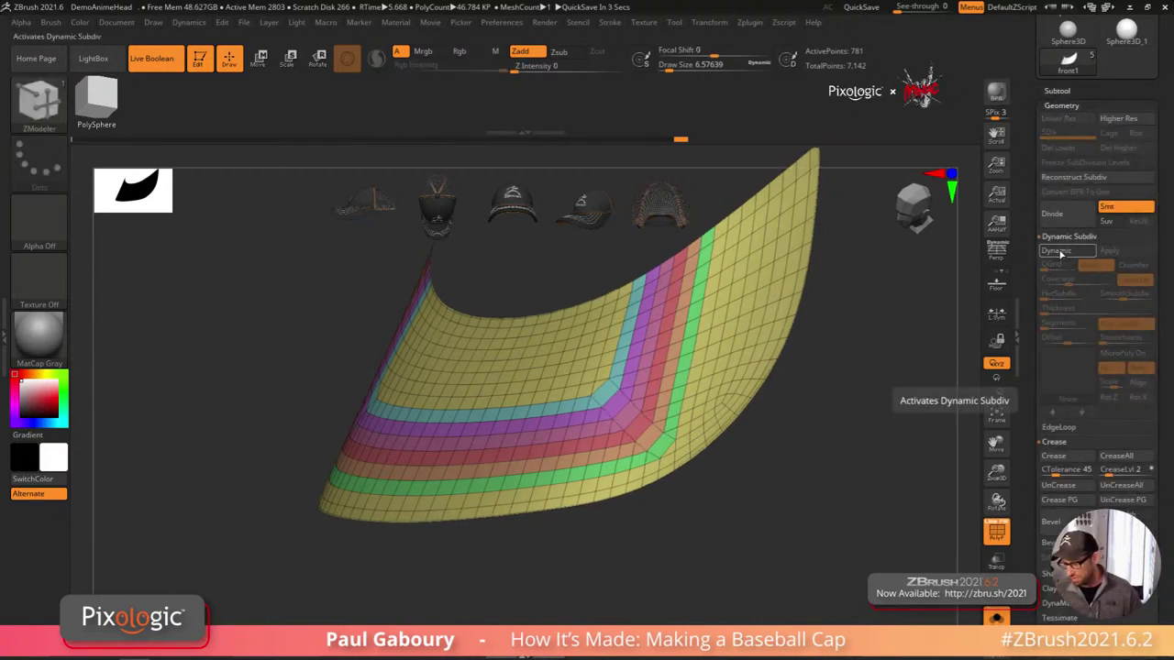
pyautogui.press('shift')
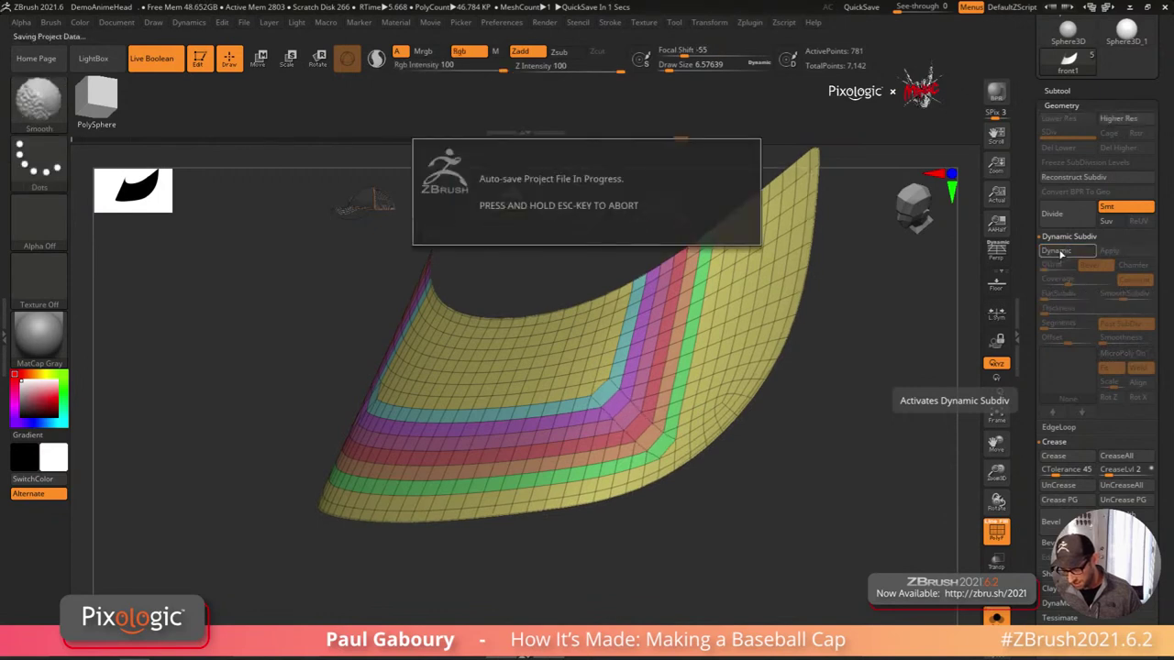
pyautogui.press('Escape')
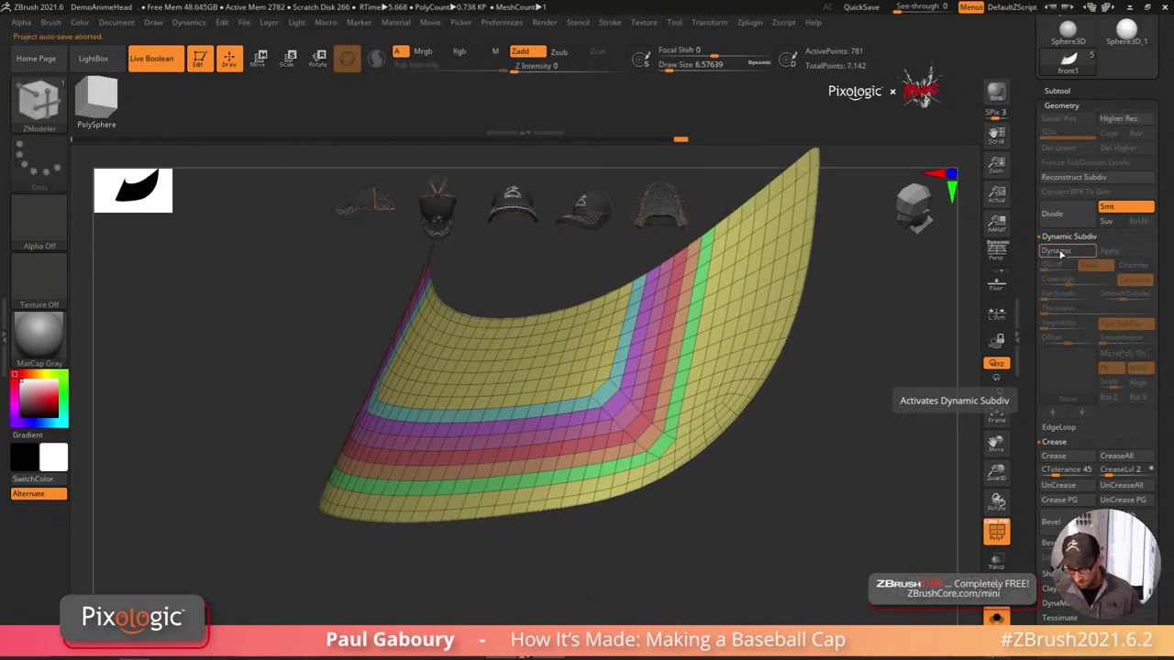
# Step: Turn Dynamic Subdiv back on for the brim, set SmoothSubdiv to 1 and apply it as real geometry
pyautogui.keyDown('alt'); pyautogui.moveTo(789, 449); pyautogui.dragTo(761, 486); pyautogui.keyUp('alt')
pyautogui.press('d')
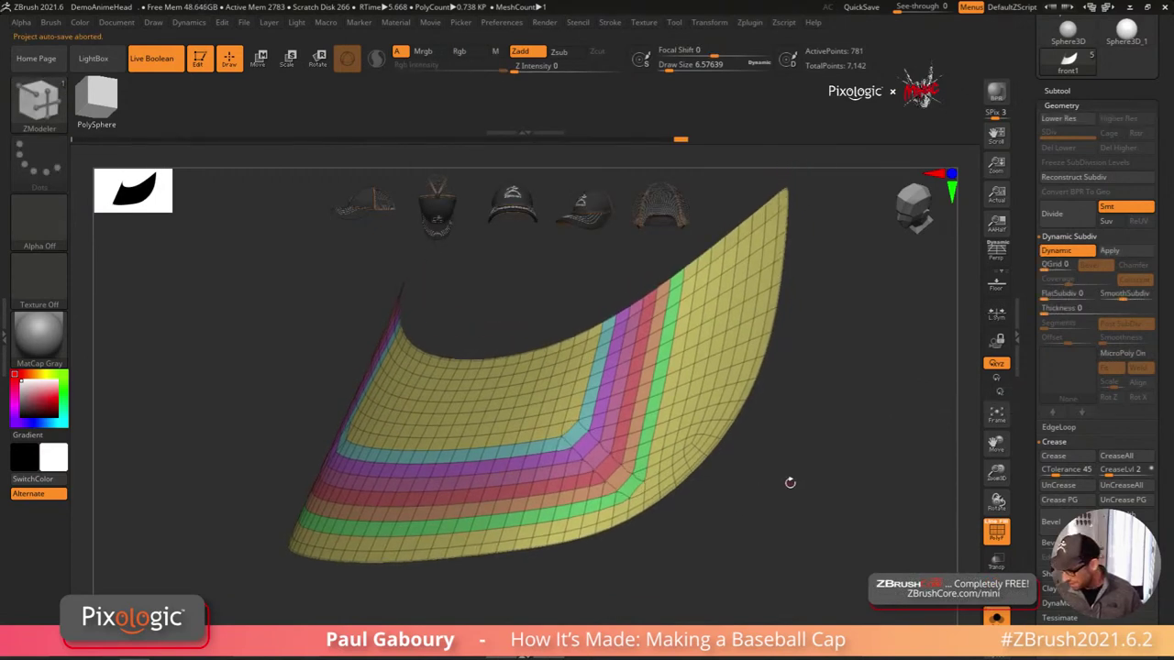
pyautogui.moveTo(1121, 299); pyautogui.dragTo(1113, 299)
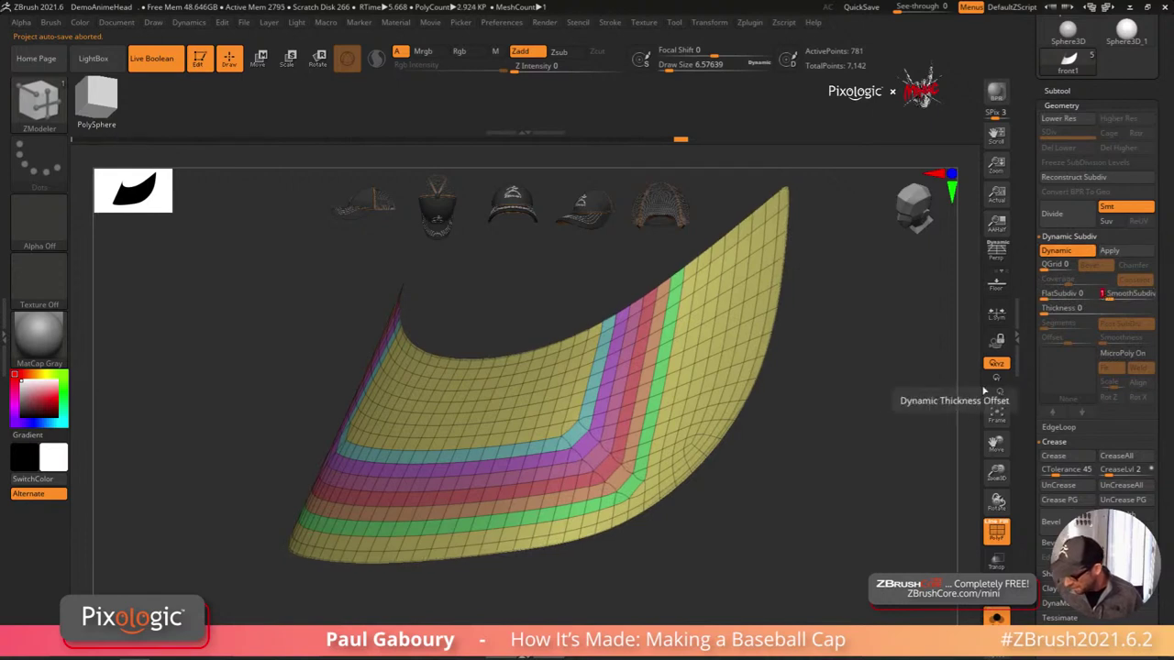
pyautogui.moveTo(757, 503)
pyautogui.mouseDown()
pyautogui.moveTo(733, 511)
pyautogui.moveTo(744, 520)
pyautogui.mouseUp()
pyautogui.click(1109, 251)
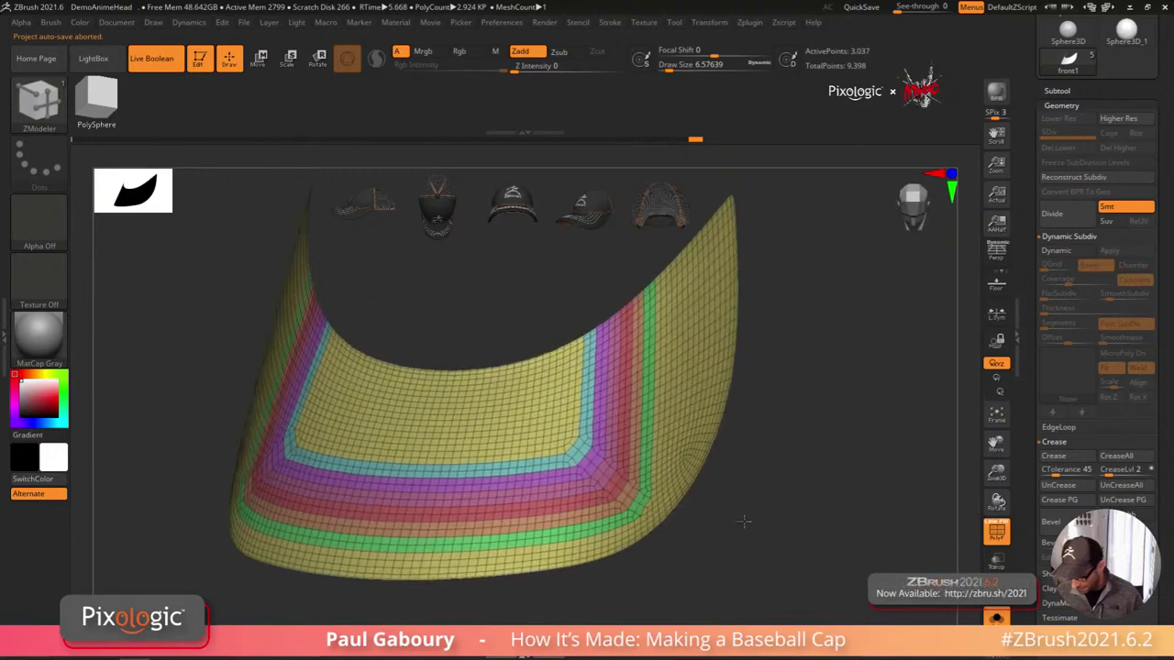
# Step: Subdivide the brim one more level without keeping lower levels, and check the denser polygroup strips around the corners
pyautogui.moveTo(744, 521)
pyautogui.mouseDown(button='right')
pyautogui.moveTo(728, 519)
pyautogui.moveTo(729, 551)
pyautogui.moveTo(720, 530)
pyautogui.mouseUp(button='right')
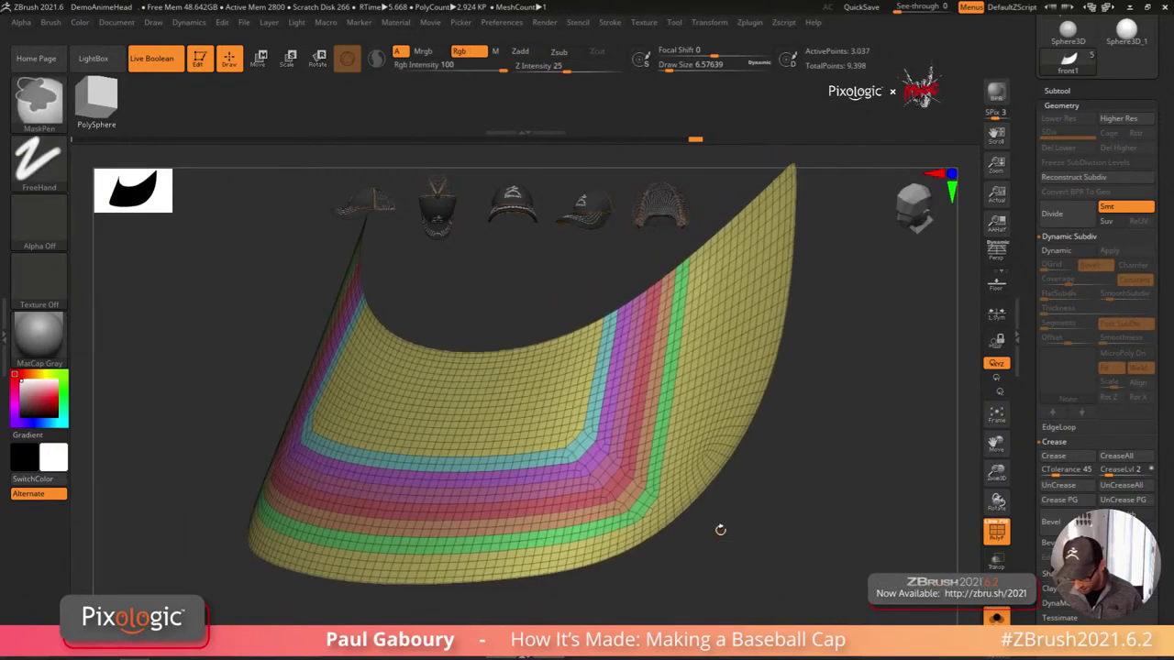
pyautogui.moveTo(720, 529); pyautogui.dragTo(733, 525)
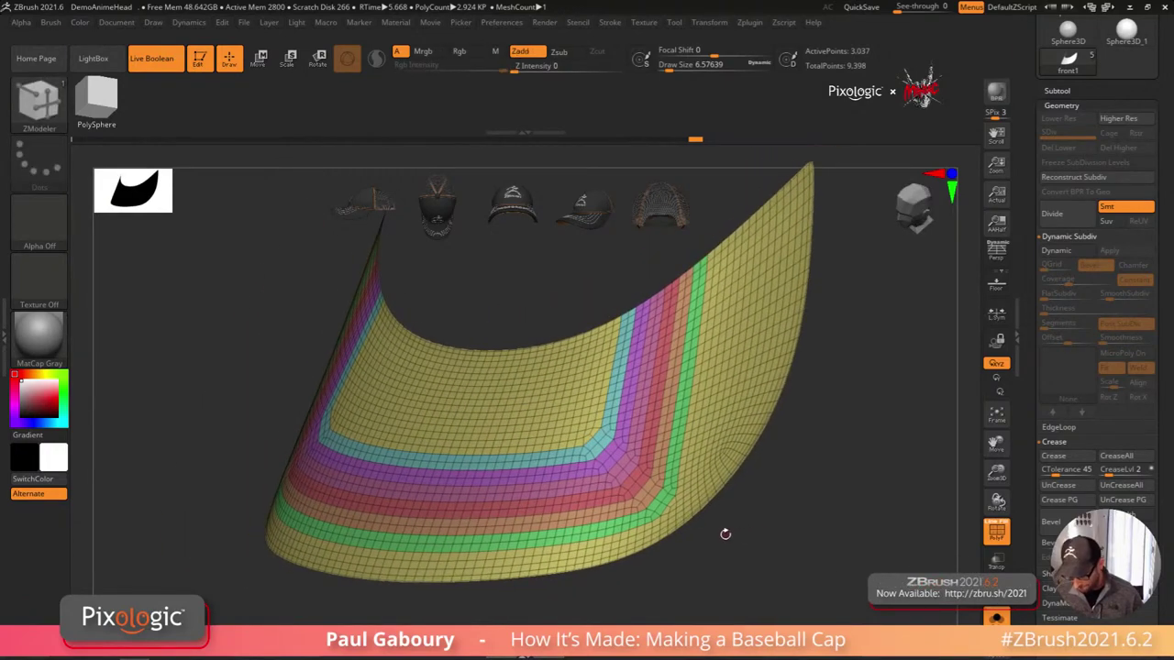
pyautogui.hotkey('ctrl', 'z')
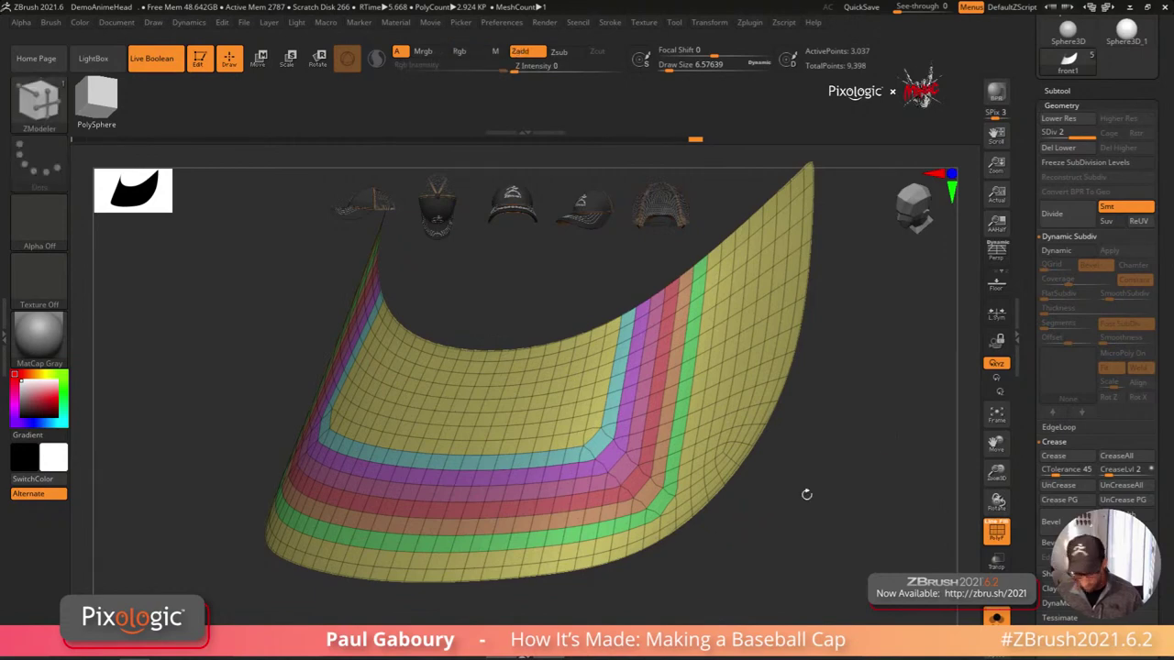
pyautogui.press('d')
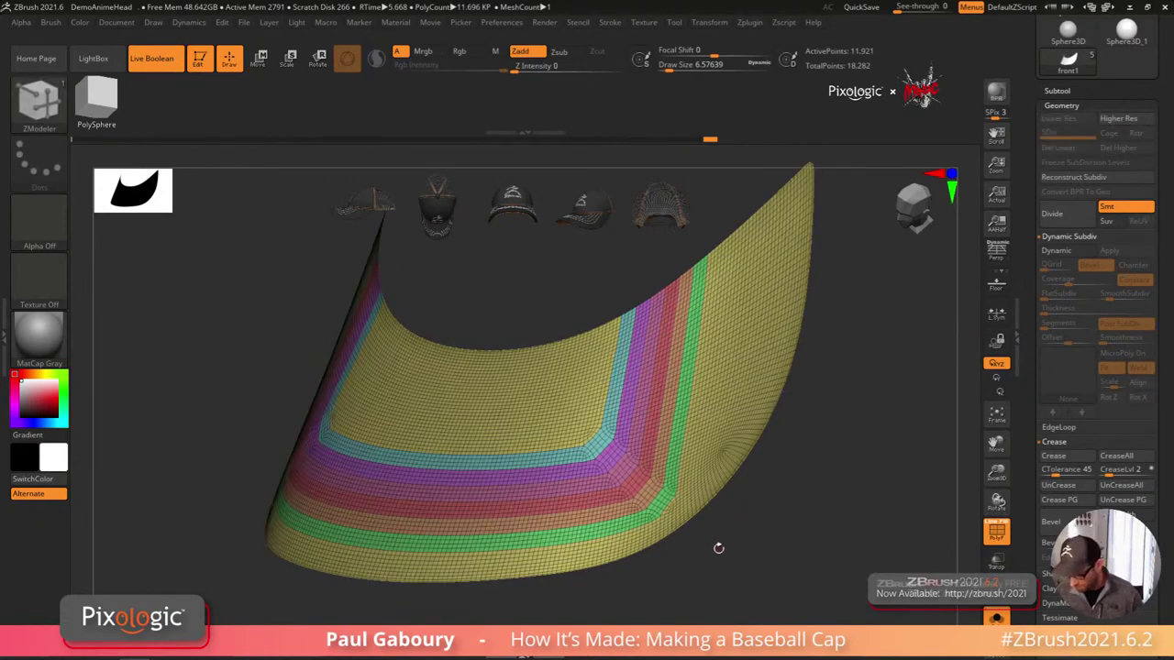
pyautogui.moveTo(718, 547); pyautogui.dragTo(715, 555)
pyautogui.moveTo(684, 509)
pyautogui.keyDown('ctrl'); pyautogui.mouseDown(button='right')
pyautogui.moveTo(683, 530)
pyautogui.moveTo(677, 514)
pyautogui.mouseUp(button='right'); pyautogui.keyUp('ctrl')
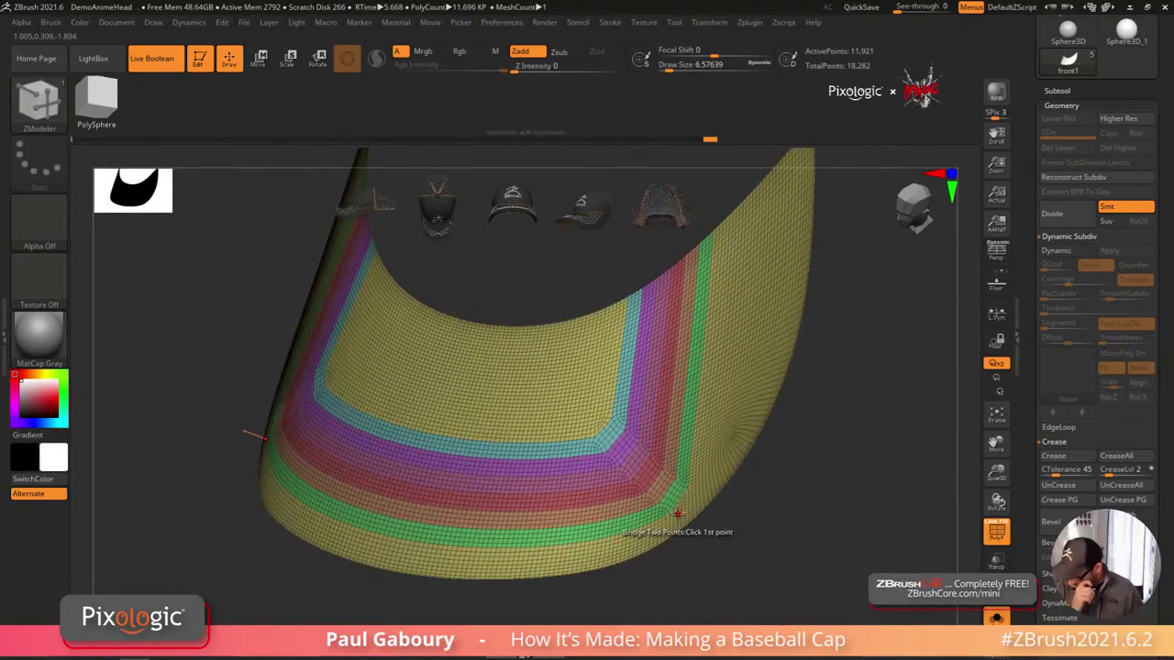
pyautogui.keyDown('alt'); pyautogui.moveTo(676, 515); pyautogui.dragTo(643, 475); pyautogui.keyUp('alt')
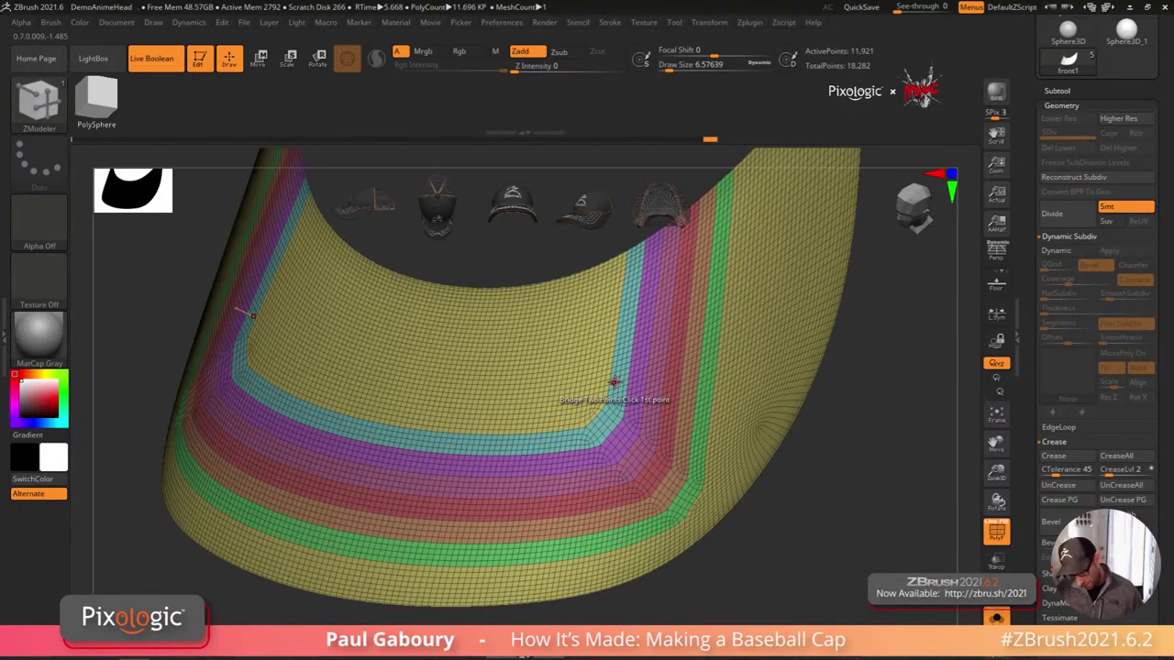
pyautogui.click(1062, 105)
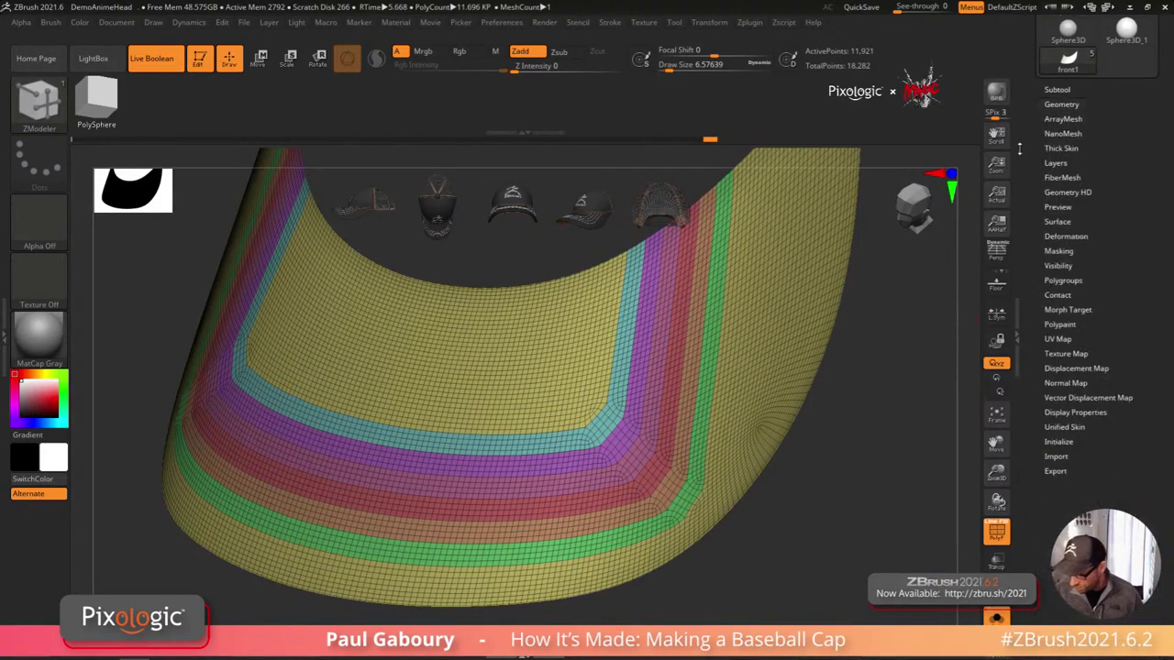
# Step: Set the draw size to 54 and raise the Smooth brush's Weighted Smooth Mode to a non-standard mode
pyautogui.press('shift')
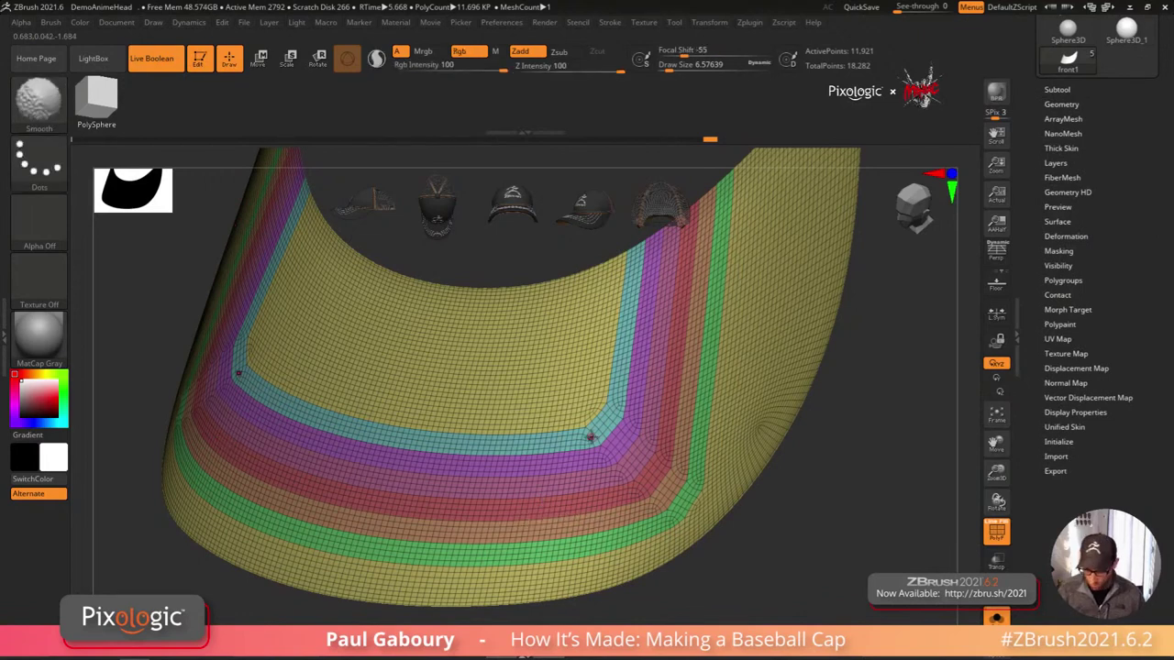
pyautogui.press('shift')
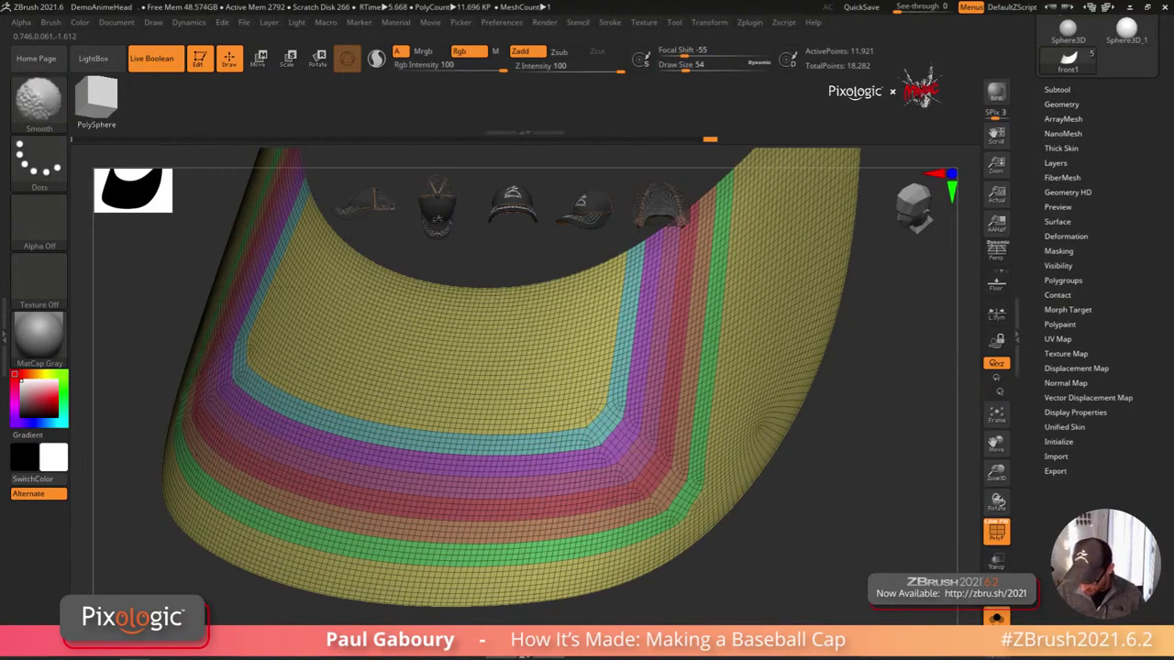
pyautogui.press('shift')
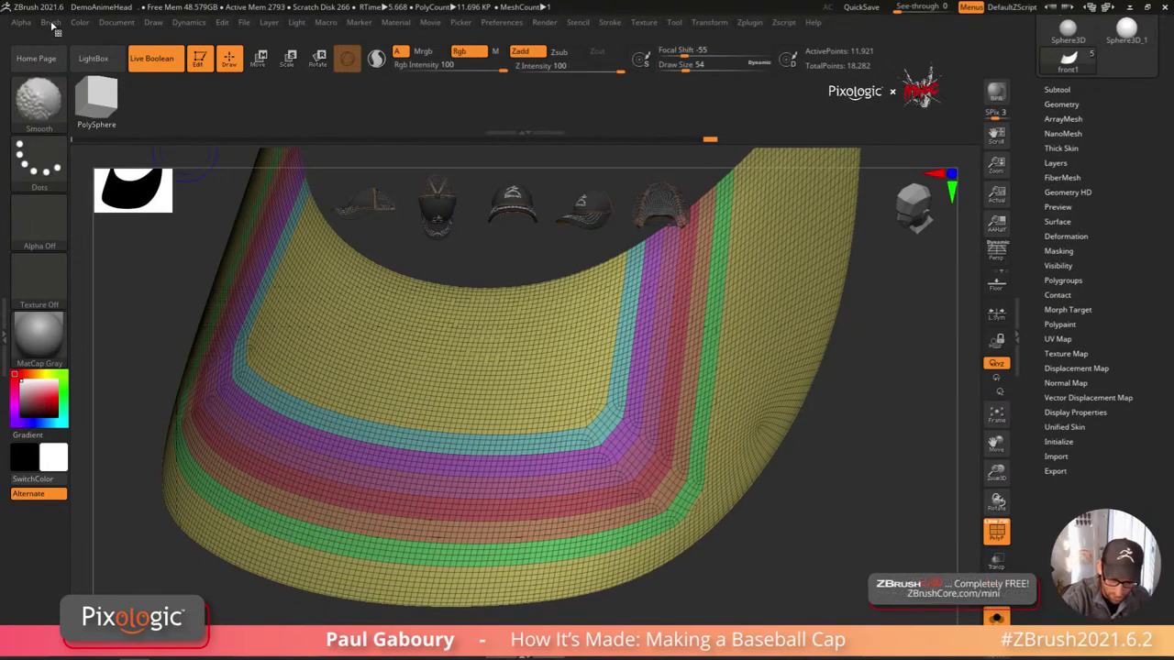
pyautogui.click(50, 23)
pyautogui.click(124, 521)
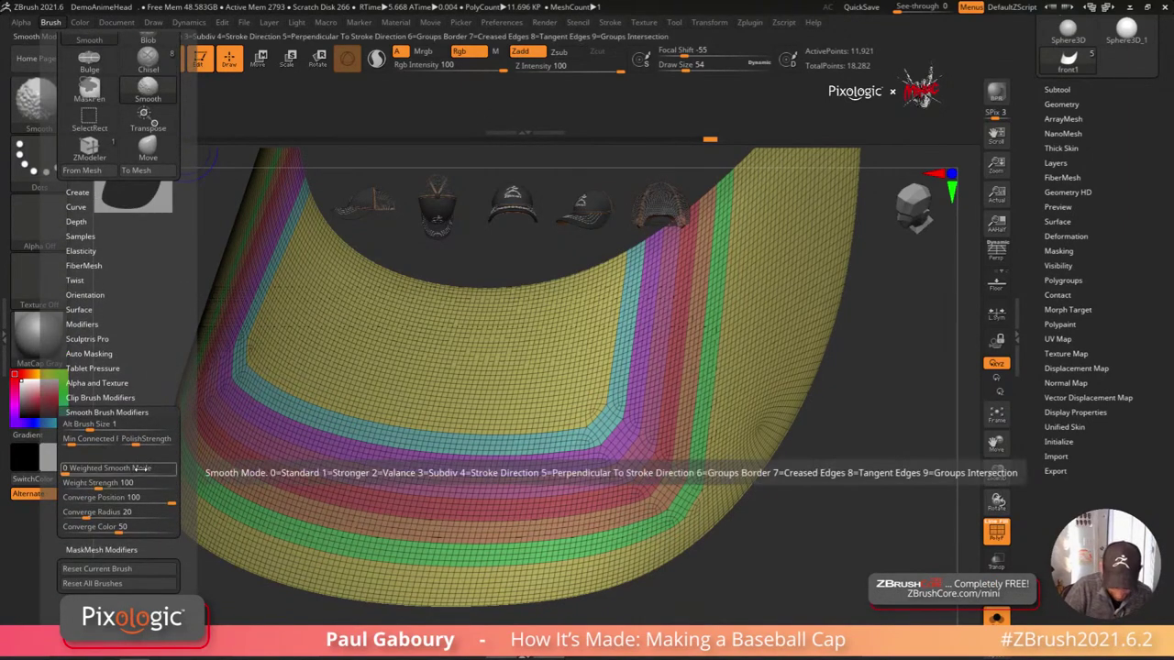
pyautogui.moveTo(143, 468); pyautogui.dragTo(181, 470)
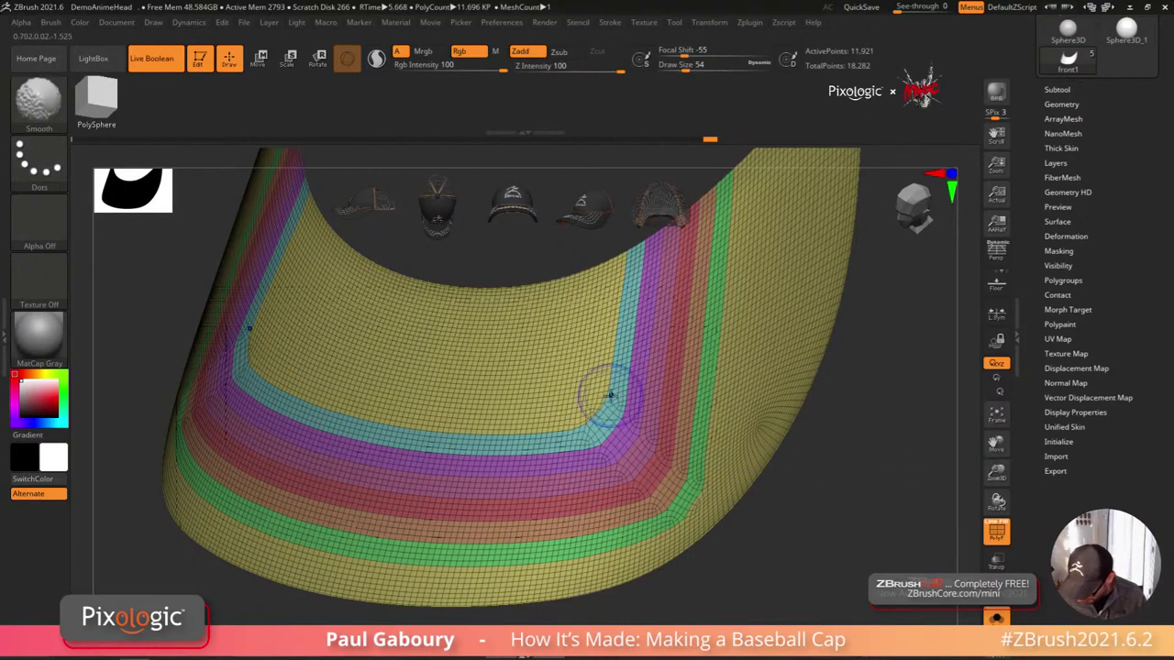
# Step: Smooth the polygroup strips around the brim's corners to round off their angular borders
pyautogui.moveTo(615, 478)
pyautogui.keyDown('shift'); pyautogui.mouseDown()
pyautogui.moveTo(690, 452)
pyautogui.moveTo(696, 482)
pyautogui.moveTo(657, 479)
pyautogui.moveTo(629, 386)
pyautogui.moveTo(571, 440)
pyautogui.moveTo(612, 446)
pyautogui.mouseUp(); pyautogui.keyUp('shift')
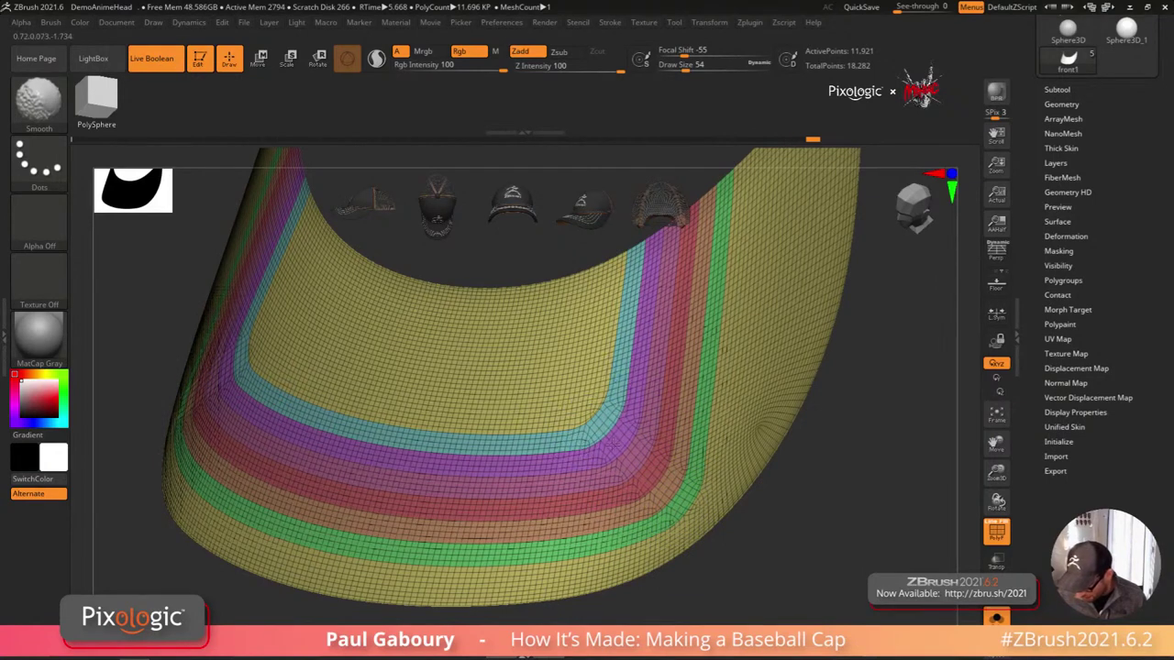
pyautogui.keyDown('shift'); pyautogui.moveTo(678, 385); pyautogui.dragTo(680, 420); pyautogui.keyUp('shift')
pyautogui.keyDown('shift'); pyautogui.moveTo(679, 496); pyautogui.dragTo(717, 422); pyautogui.keyUp('shift')
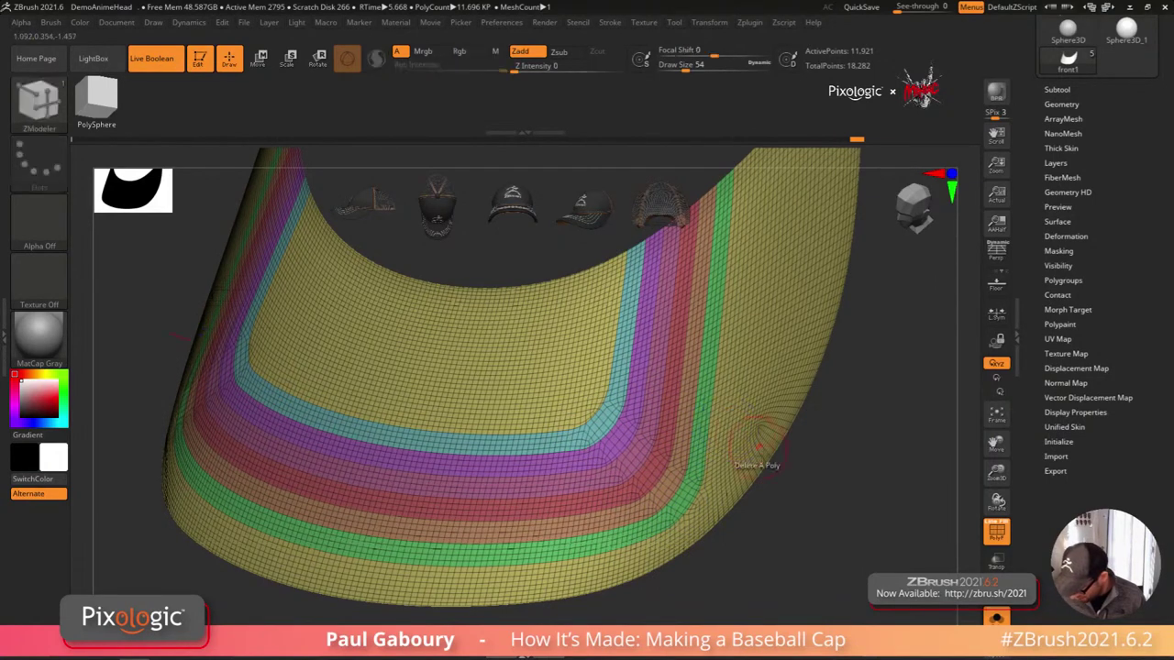
# Step: Hide the yellow areas so only the coloured polygroup strips remain visible, and set the draw size to 17
pyautogui.moveTo(776, 502)
pyautogui.mouseDown(button='right')
pyautogui.moveTo(794, 516)
pyautogui.moveTo(773, 507)
pyautogui.mouseUp(button='right')
pyautogui.moveTo(858, 441)
pyautogui.mouseDown()
pyautogui.moveTo(764, 524)
pyautogui.moveTo(740, 529)
pyautogui.moveTo(712, 505)
pyautogui.moveTo(761, 497)
pyautogui.moveTo(756, 449)
pyautogui.moveTo(723, 467)
pyautogui.moveTo(754, 400)
pyautogui.moveTo(729, 500)
pyautogui.mouseUp()
pyautogui.hotkey('shift', 'f')
pyautogui.hotkey('shift', 'f')
pyautogui.keyDown('ctrl'); pyautogui.keyDown('shift'); pyautogui.click(685, 442); pyautogui.keyUp('shift'); pyautogui.keyUp('ctrl')
pyautogui.keyDown('ctrl'); pyautogui.keyDown('shift'); pyautogui.click(688, 444); pyautogui.keyUp('shift'); pyautogui.keyUp('ctrl')
pyautogui.press('s')
pyautogui.click(756, 449)
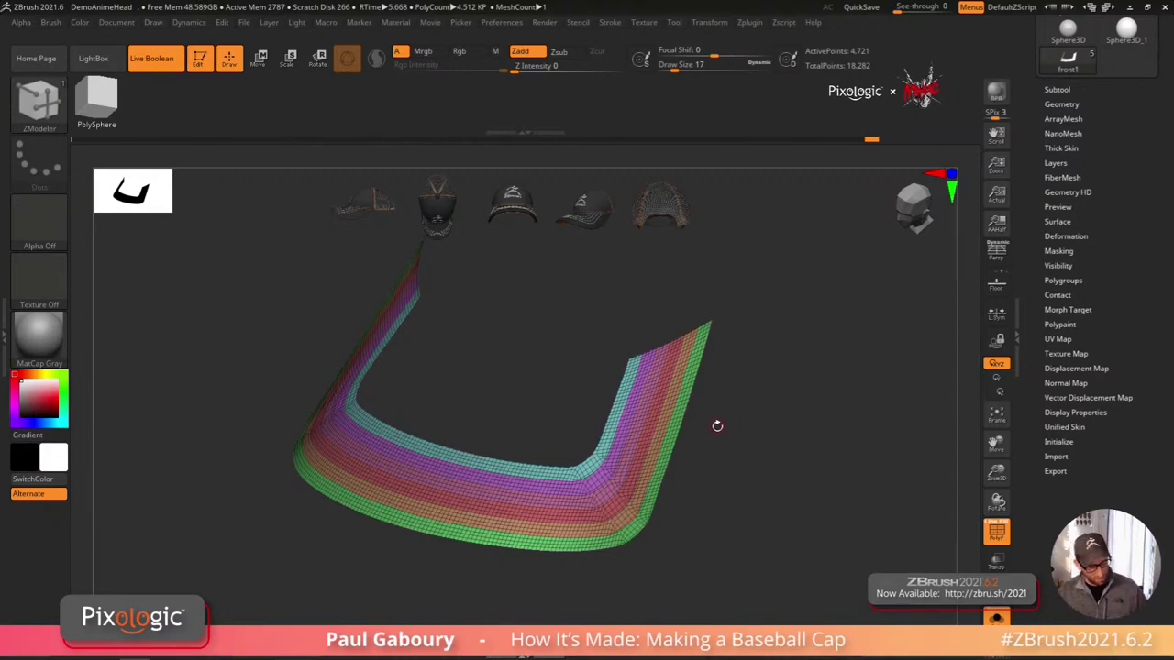
# Step: Load the Insert Stitch01 brush from the LightBox brush library's beta testers' folder
pyautogui.press(',')
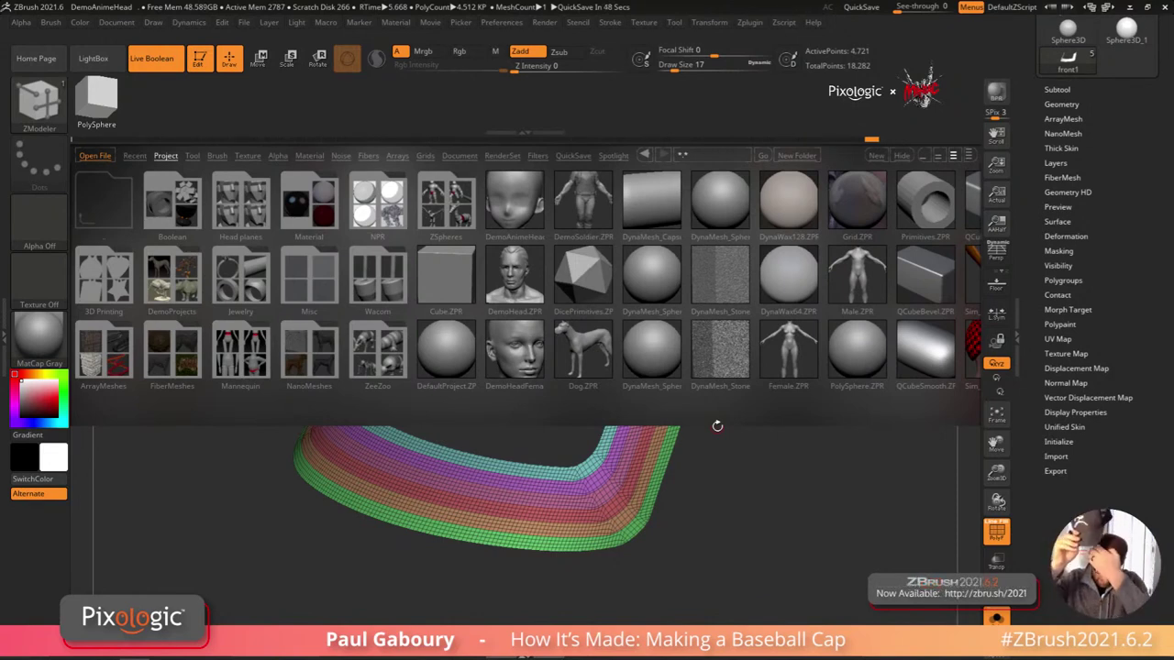
pyautogui.click(215, 155)
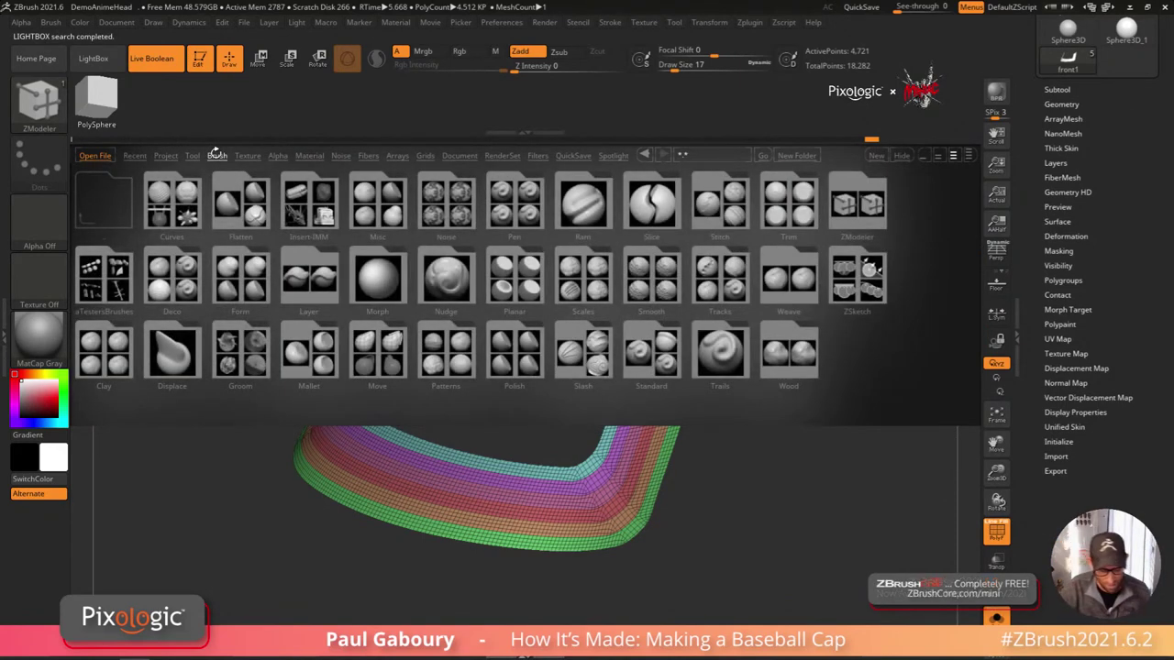
pyautogui.click(112, 285)
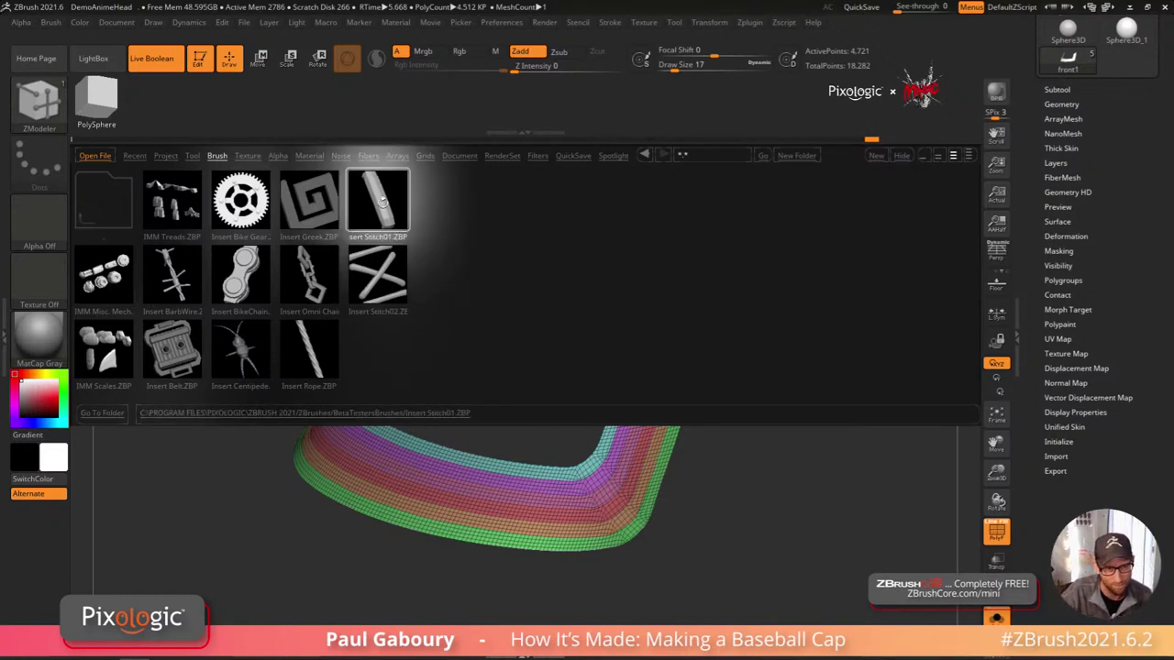
pyautogui.doubleClick(383, 201)
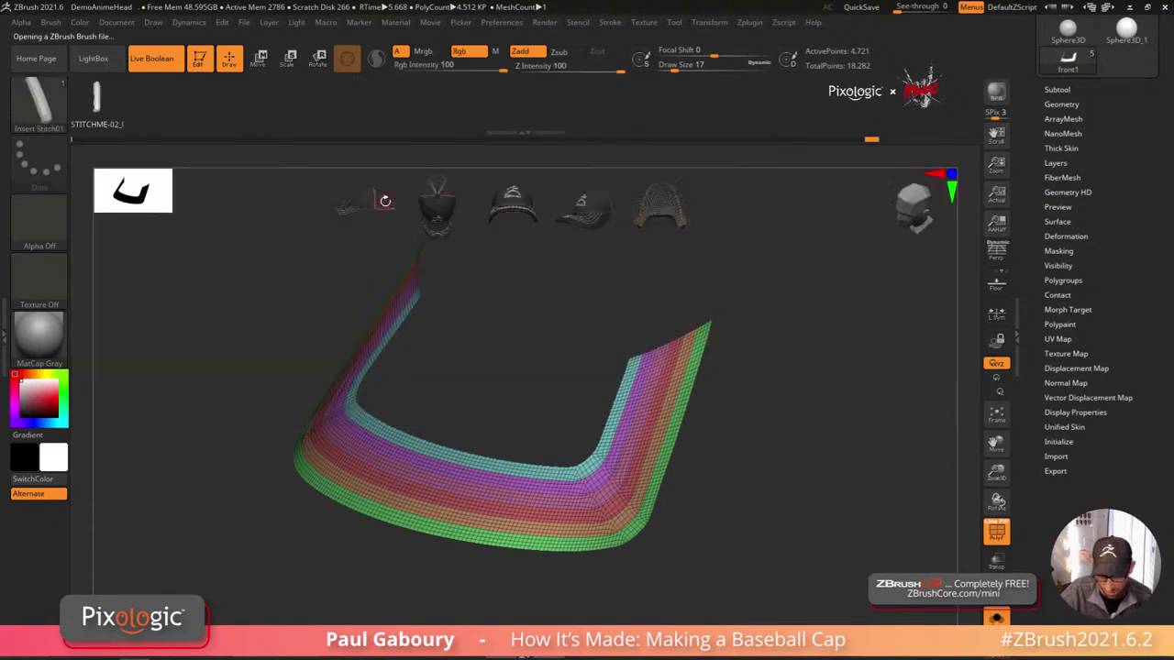
# Step: Try a row of stitches across the brim's front strips, check its height above the surface with polyframe off, and undo it
pyautogui.moveTo(397, 535)
pyautogui.mouseDown()
pyautogui.moveTo(380, 458)
pyautogui.moveTo(345, 447)
pyautogui.moveTo(608, 533)
pyautogui.mouseUp()
pyautogui.moveTo(663, 601); pyautogui.dragTo(639, 535)
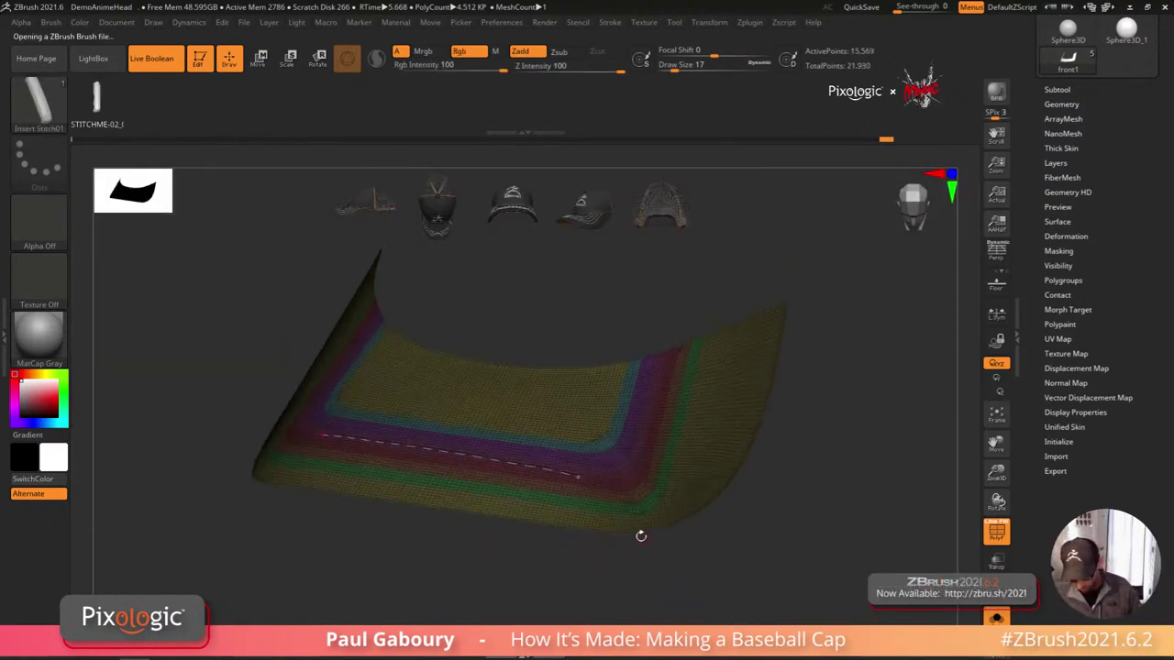
pyautogui.moveTo(589, 475)
pyautogui.keyDown('ctrl'); pyautogui.mouseDown(button='right')
pyautogui.moveTo(632, 541)
pyautogui.moveTo(590, 498)
pyautogui.moveTo(623, 550)
pyautogui.moveTo(642, 539)
pyautogui.moveTo(660, 566)
pyautogui.mouseUp(button='right'); pyautogui.keyUp('ctrl')
pyautogui.hotkey('shift', 'f')
pyautogui.moveTo(660, 566)
pyautogui.mouseDown(button='right')
pyautogui.moveTo(591, 518)
pyautogui.moveTo(665, 482)
pyautogui.moveTo(691, 529)
pyautogui.moveTo(657, 493)
pyautogui.moveTo(663, 508)
pyautogui.moveTo(670, 489)
pyautogui.moveTo(656, 551)
pyautogui.moveTo(676, 548)
pyautogui.mouseUp(button='right')
pyautogui.keyDown('ctrl'); pyautogui.moveTo(677, 548); pyautogui.dragTo(649, 459, button='right'); pyautogui.keyUp('ctrl')
pyautogui.keyDown('ctrl'); pyautogui.moveTo(649, 459); pyautogui.dragTo(645, 440, button='right'); pyautogui.keyUp('ctrl')
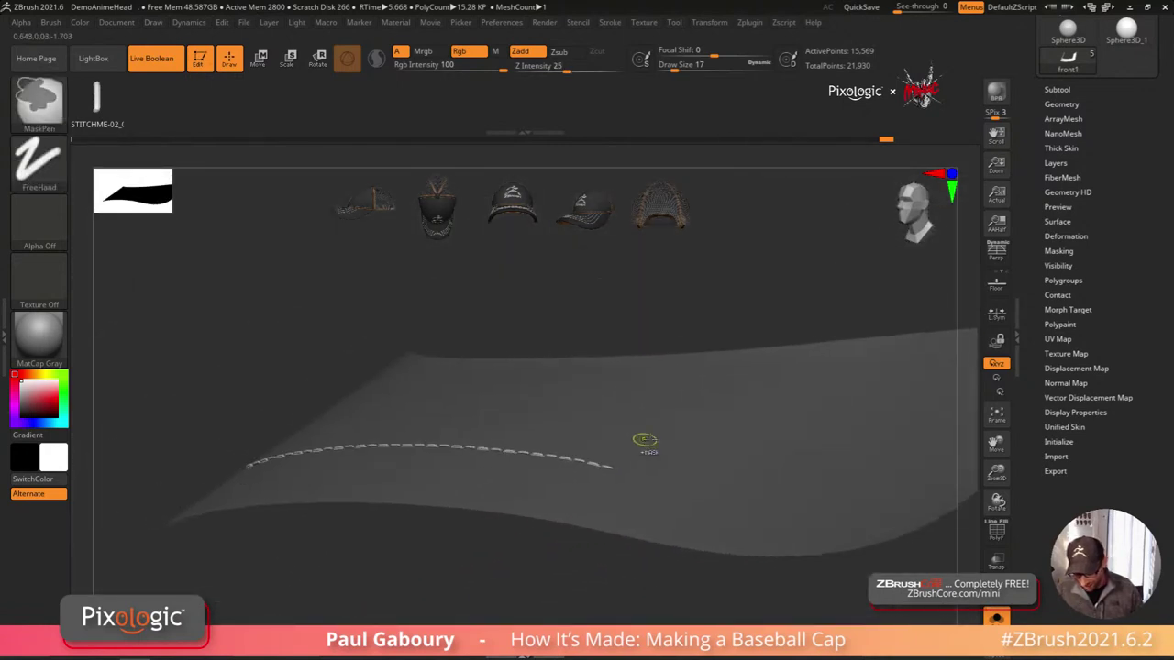
pyautogui.moveTo(644, 440); pyautogui.dragTo(668, 504)
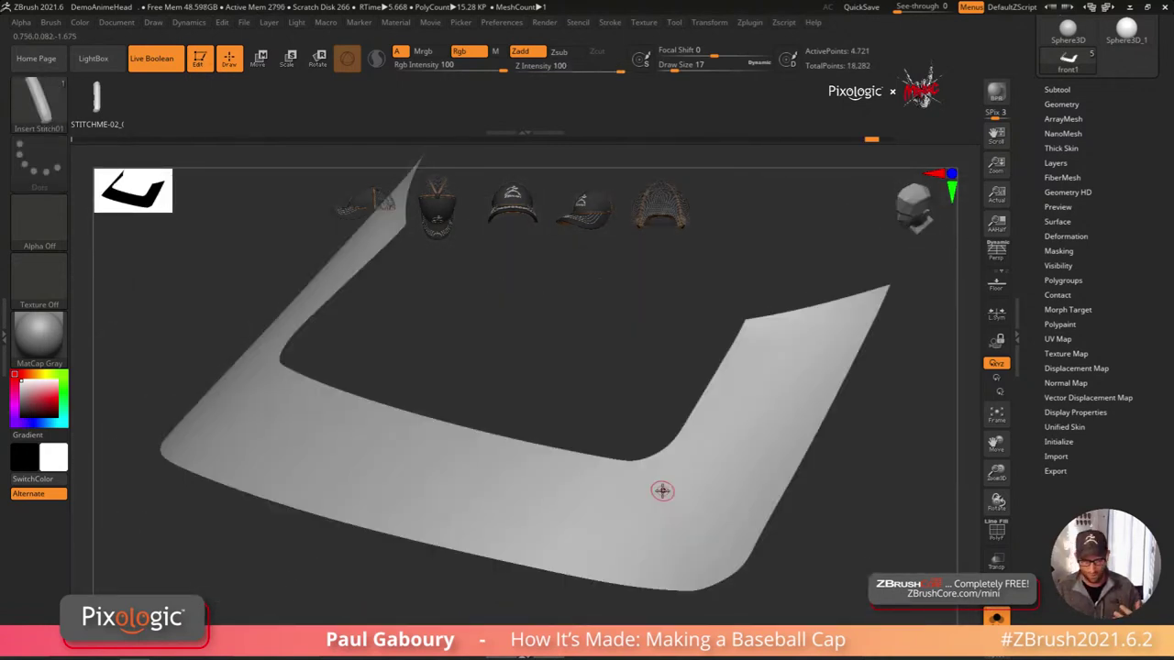
# Step: Set the stitch brush's Imbed depth to 0
pyautogui.click(50, 22)
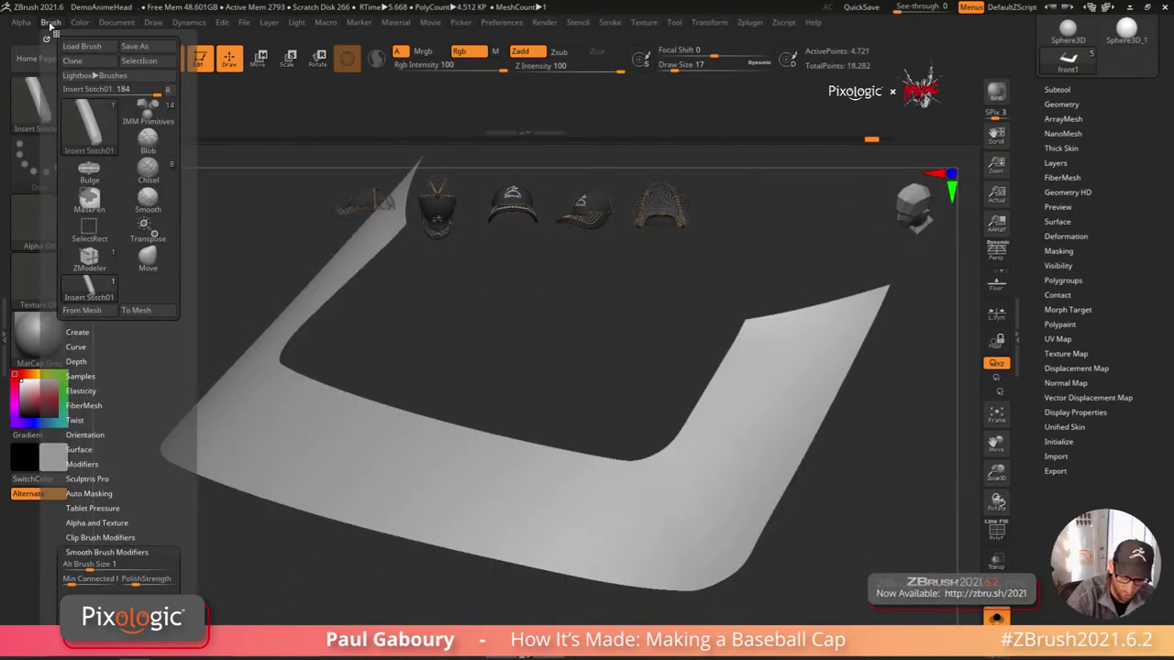
pyautogui.click(167, 89)
pyautogui.click(76, 244)
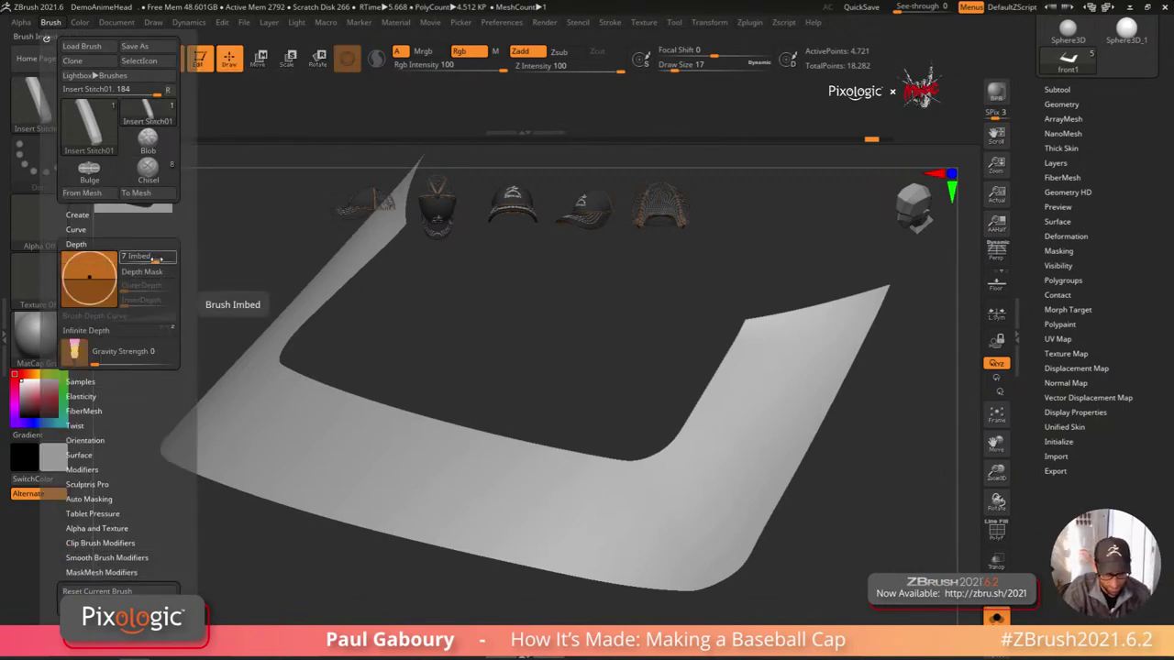
pyautogui.moveTo(156, 261); pyautogui.dragTo(152, 260)
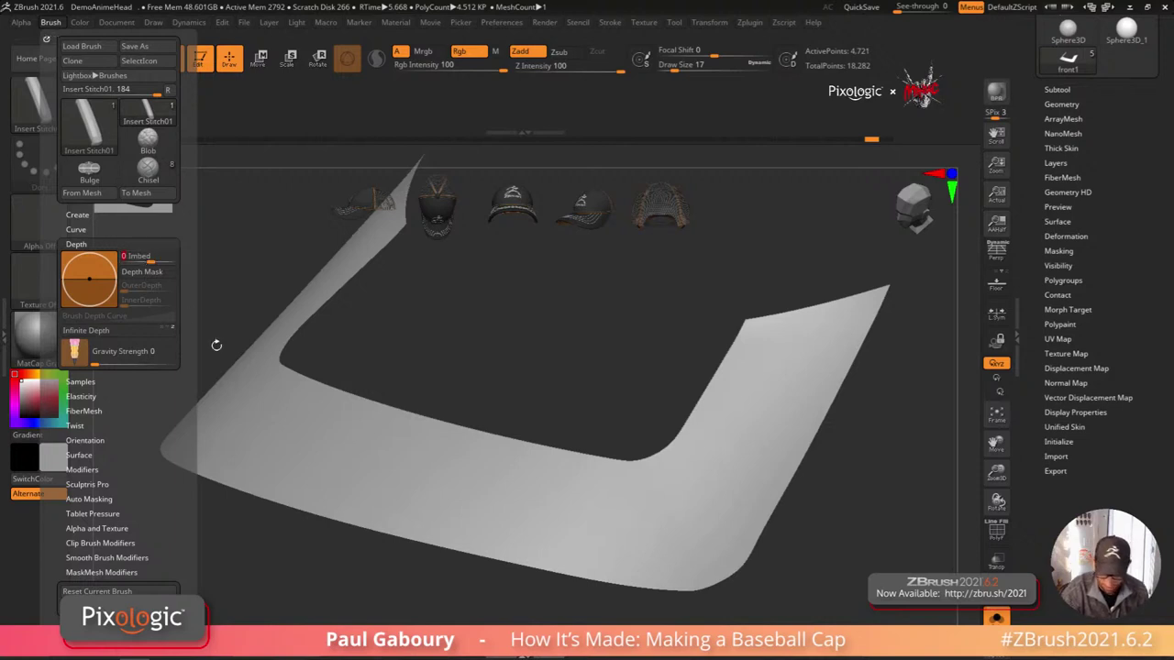
# Step: Test the changed stitch depth with another row across the brim's front and undo that row
pyautogui.moveTo(307, 444); pyautogui.dragTo(598, 534)
pyautogui.moveTo(599, 533)
pyautogui.mouseDown(button='right')
pyautogui.moveTo(617, 482)
pyautogui.moveTo(617, 541)
pyautogui.moveTo(631, 509)
pyautogui.moveTo(635, 454)
pyautogui.mouseUp(button='right')
pyautogui.moveTo(635, 454)
pyautogui.keyDown('ctrl'); pyautogui.mouseDown(button='right')
pyautogui.moveTo(636, 509)
pyautogui.moveTo(662, 512)
pyautogui.moveTo(631, 507)
pyautogui.moveTo(581, 526)
pyautogui.moveTo(655, 579)
pyautogui.moveTo(669, 545)
pyautogui.moveTo(648, 554)
pyautogui.mouseUp(button='right'); pyautogui.keyUp('ctrl')
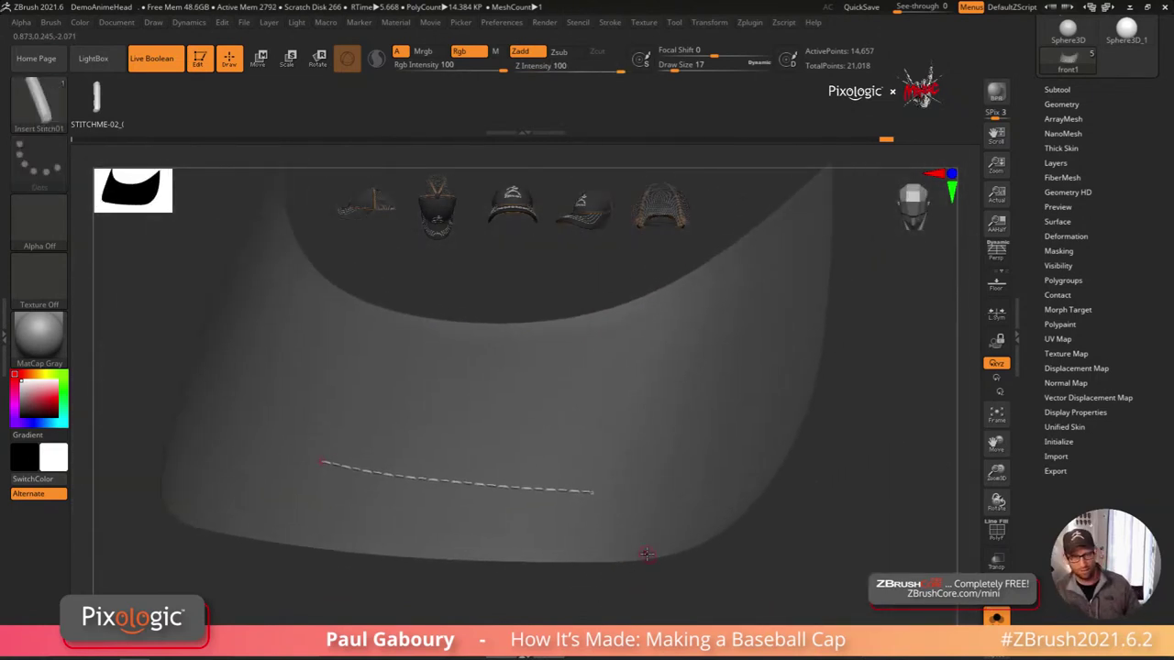
pyautogui.hotkey('ctrl', 'z')
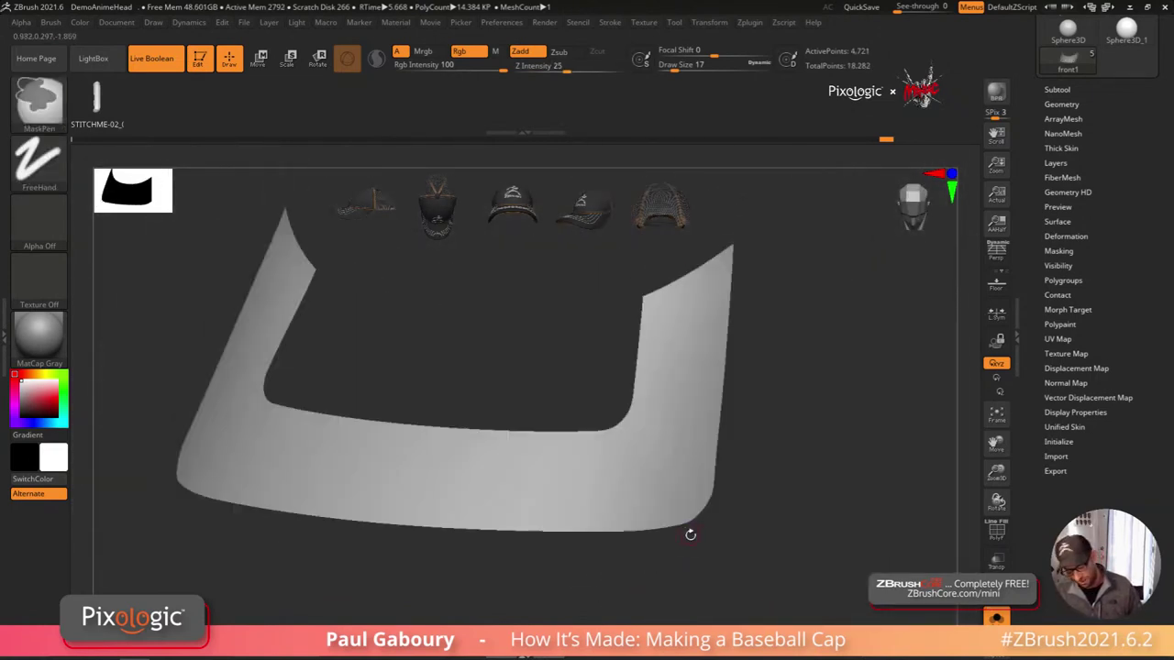
# Step: Show the polyframe on the strips and restrict the Frame Mesh curve options to Polygroups only
pyautogui.moveTo(719, 540)
pyautogui.keyDown('ctrl'); pyautogui.mouseDown(button='right')
pyautogui.moveTo(676, 534)
pyautogui.moveTo(689, 560)
pyautogui.moveTo(679, 540)
pyautogui.moveTo(713, 523)
pyautogui.moveTo(724, 542)
pyautogui.moveTo(757, 493)
pyautogui.moveTo(741, 501)
pyautogui.mouseUp(button='right'); pyautogui.keyUp('ctrl')
pyautogui.hotkey('shift', 'f')
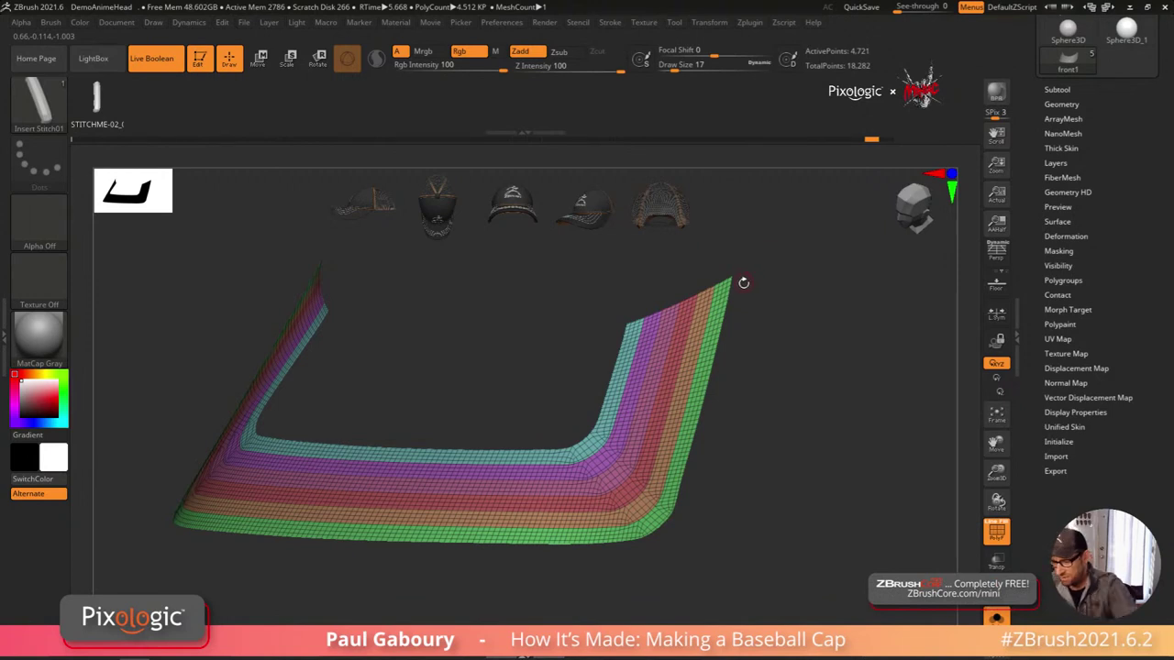
pyautogui.click(610, 24)
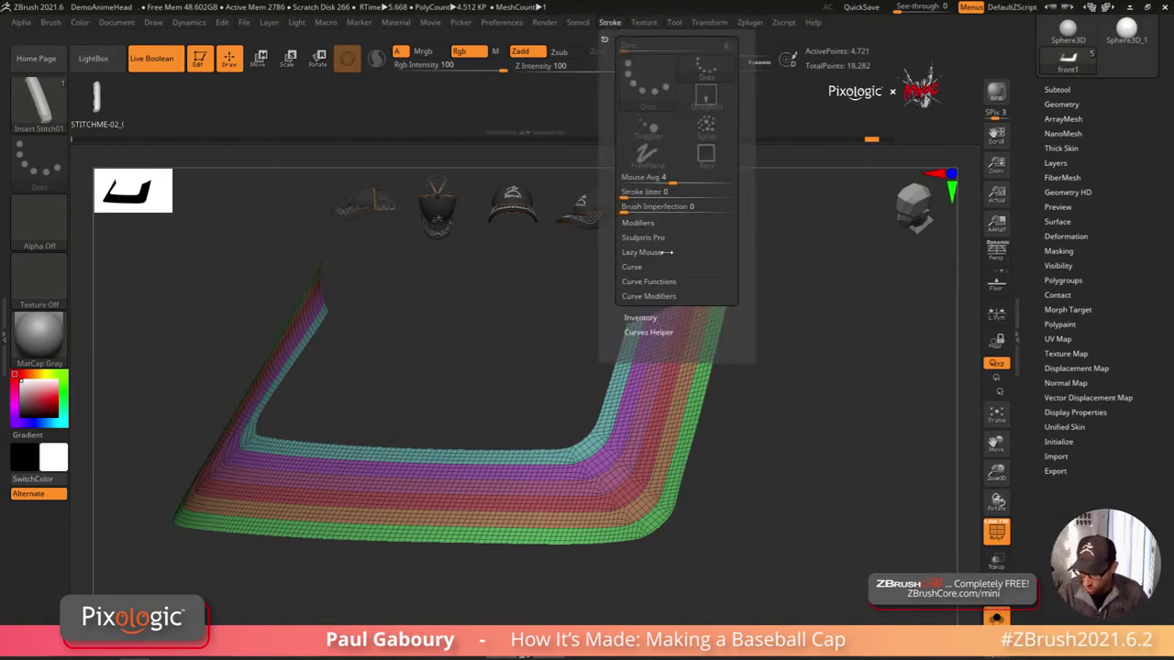
pyautogui.click(667, 283)
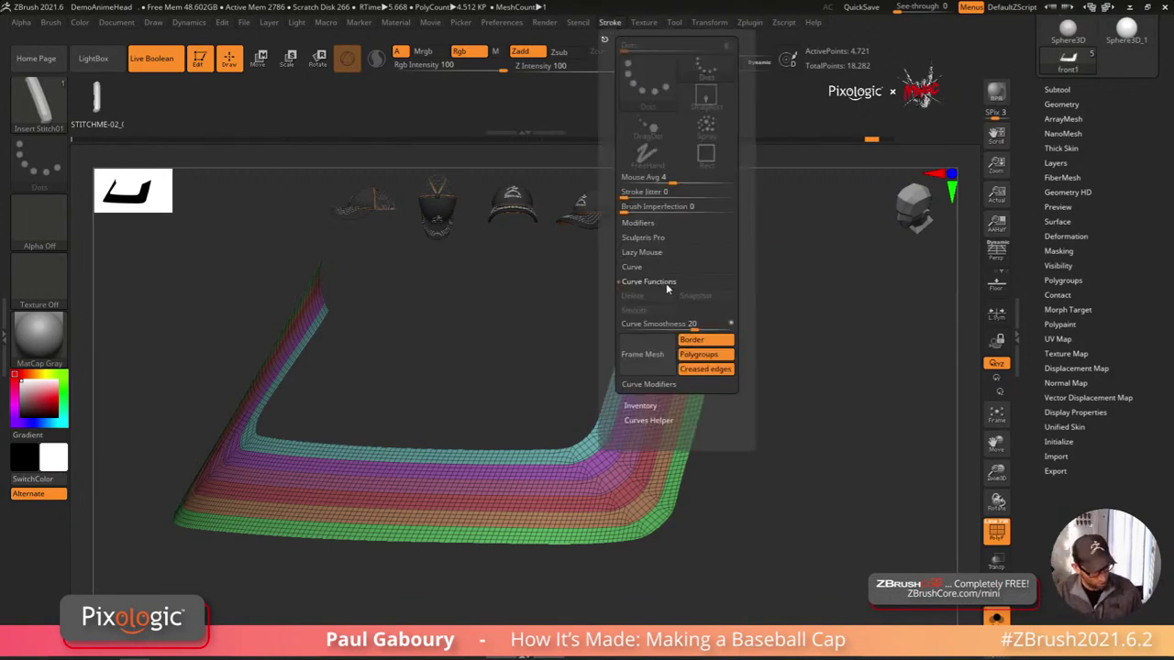
pyautogui.press('shift')
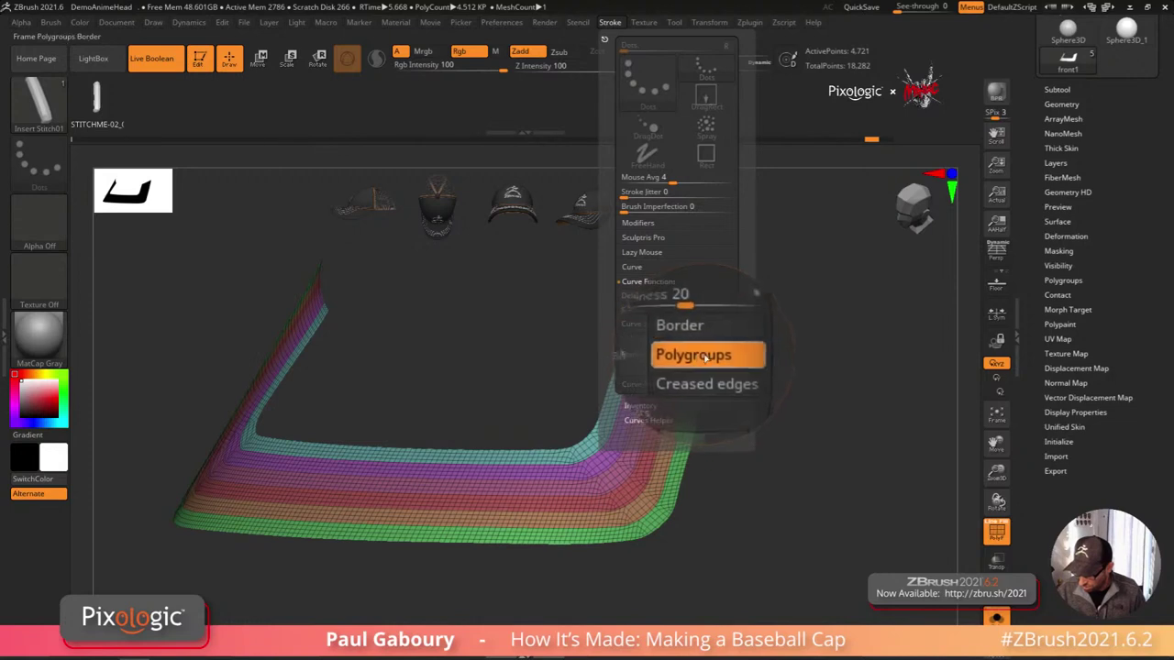
# Step: Frame the brim strip's polygroup borders with curves and turn off the polyframe display
pyautogui.click(643, 357)
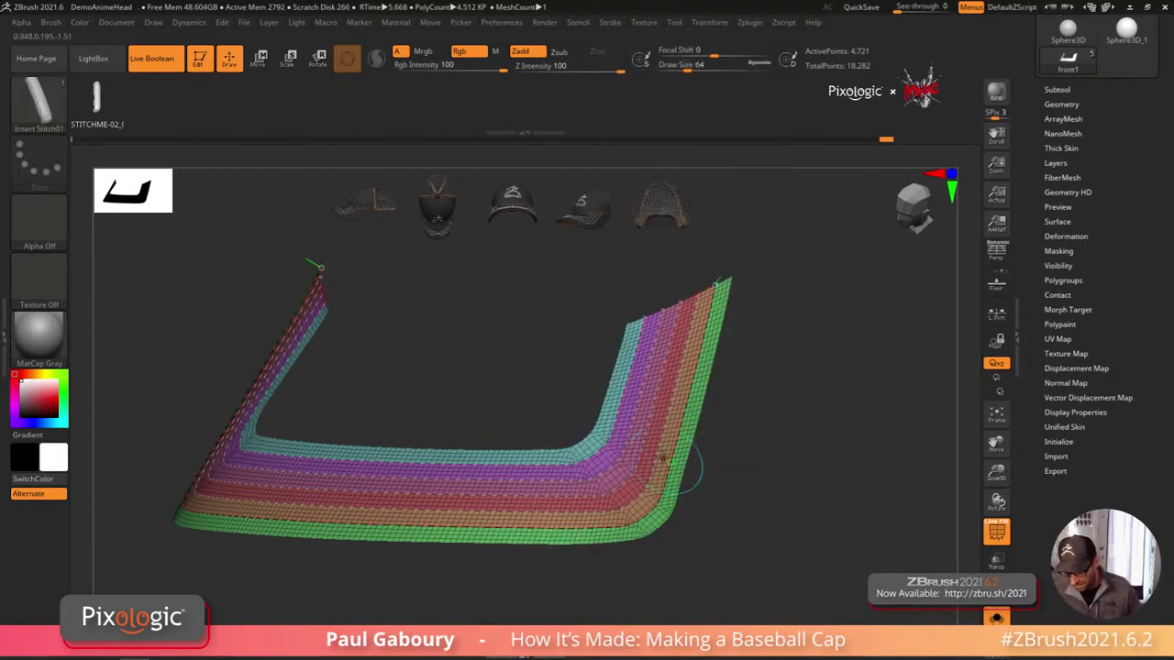
pyautogui.moveTo(746, 541)
pyautogui.mouseDown()
pyautogui.moveTo(746, 583)
pyautogui.moveTo(732, 582)
pyautogui.mouseUp()
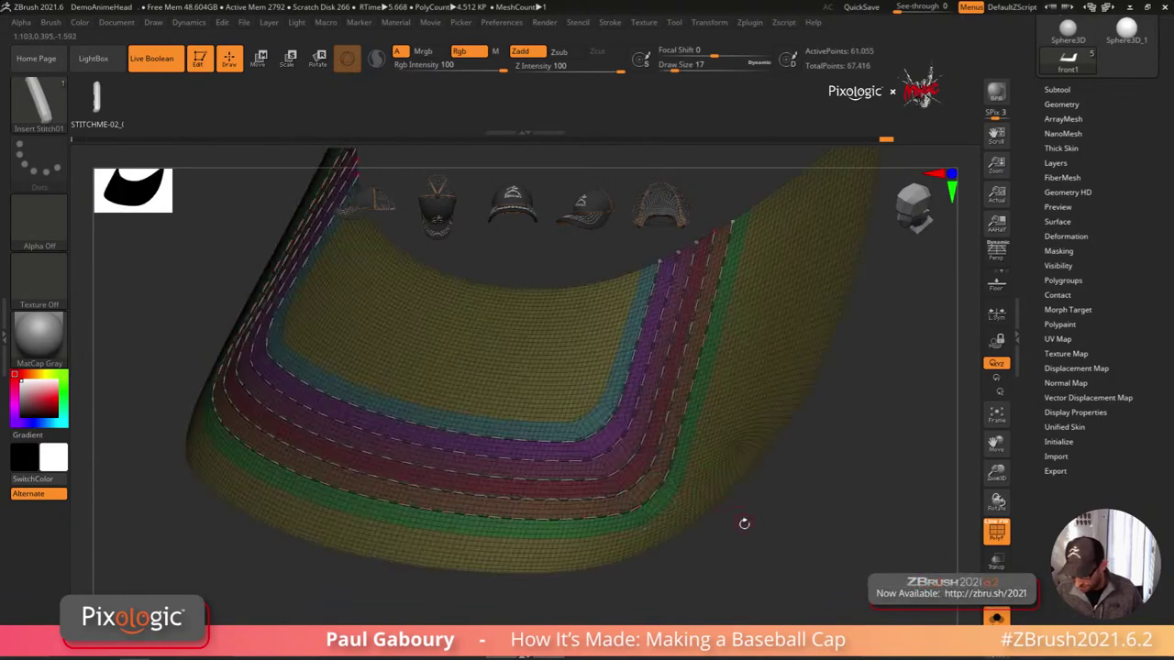
pyautogui.hotkey('shift', 'f')
pyautogui.moveTo(741, 540)
pyautogui.mouseDown()
pyautogui.moveTo(736, 569)
pyautogui.moveTo(681, 511)
pyautogui.moveTo(706, 518)
pyautogui.moveTo(691, 529)
pyautogui.moveTo(739, 510)
pyautogui.mouseUp()
# Step: Set the draw size to 25 and regenerate the stitches along the framed curves on the brim
pyautogui.press('s')
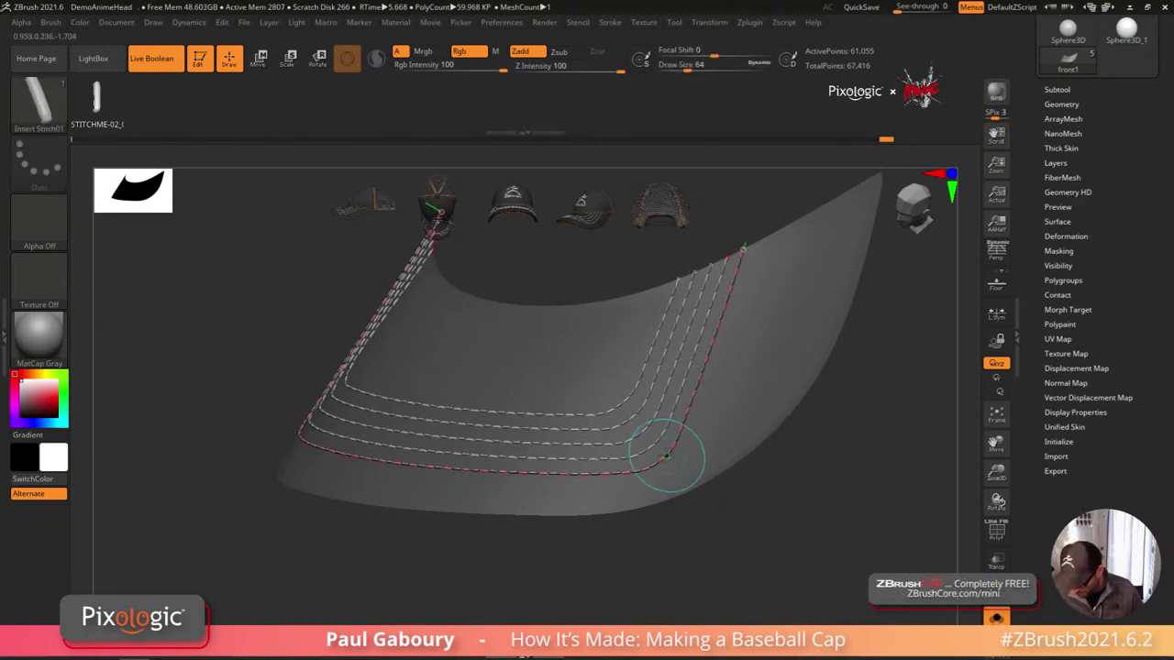
pyautogui.click(667, 456)
pyautogui.press('s')
pyautogui.moveTo(719, 518); pyautogui.dragTo(741, 531)
pyautogui.click(718, 500)
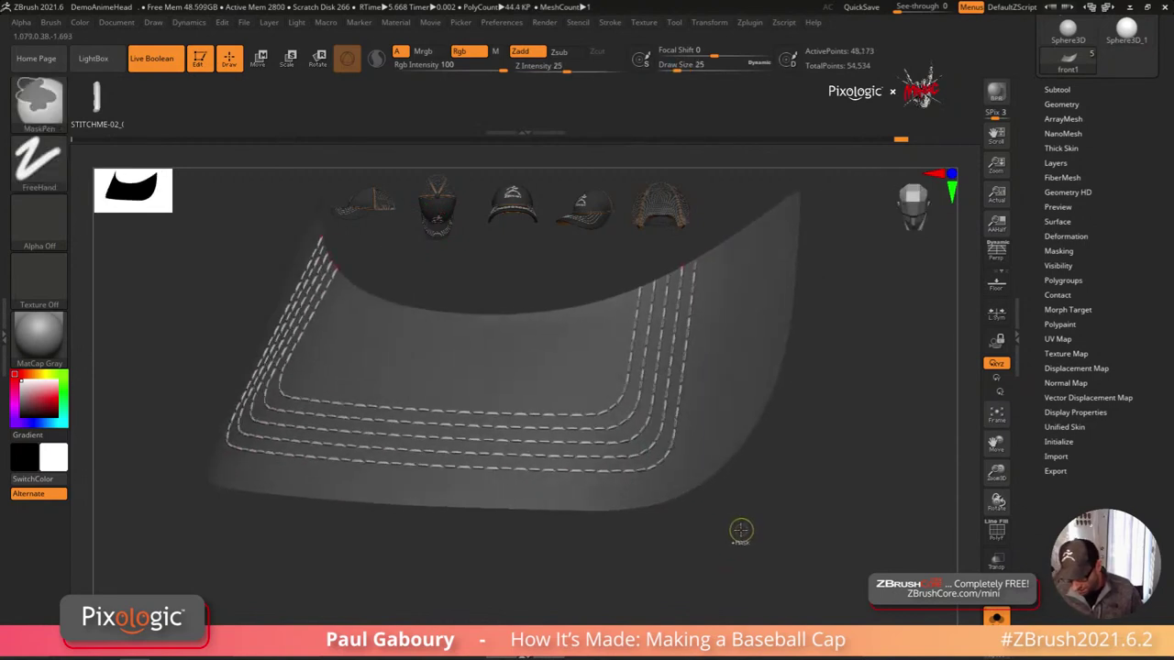
# Step: Undo the last two stitch changes on the brim and redo them to compare the results
pyautogui.hotkey('ctrl', 'z')
pyautogui.hotkey('ctrl', 'z')
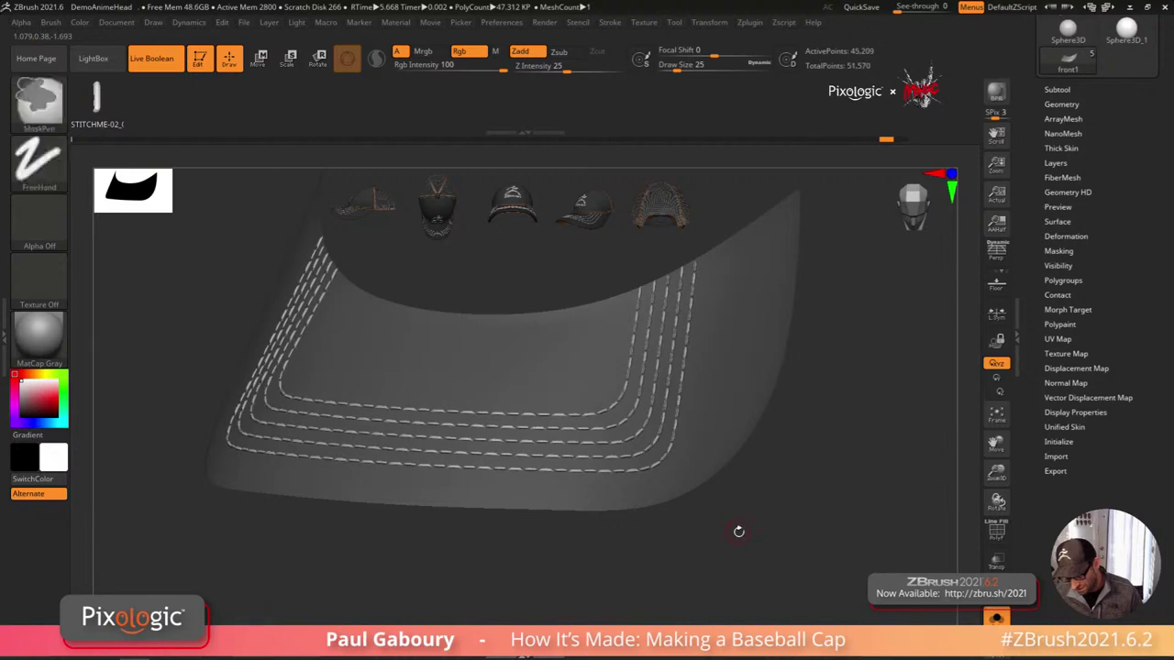
pyautogui.hotkey('ctrl', 'shift', 'z')
pyautogui.hotkey('ctrl', 'shift', 'z')
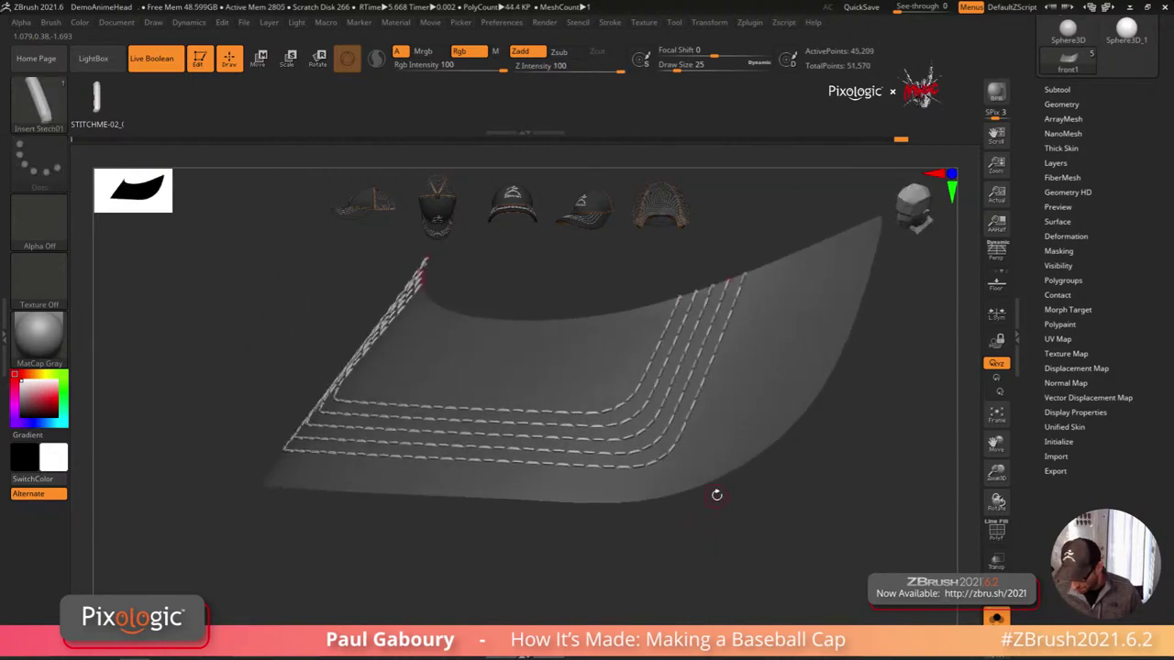
# Step: Split the stitches off the brim with Split Unmasked Points and select the new stitch subtool
pyautogui.press('s')
pyautogui.moveTo(720, 522); pyautogui.dragTo(725, 559)
pyautogui.moveTo(725, 560)
pyautogui.mouseDown(button='right')
pyautogui.moveTo(707, 529)
pyautogui.moveTo(754, 605)
pyautogui.moveTo(752, 587)
pyautogui.mouseUp(button='right')
pyautogui.keyDown('ctrl'); pyautogui.moveTo(822, 493); pyautogui.dragTo(807, 440, button='right'); pyautogui.keyUp('ctrl')
pyautogui.moveTo(806, 440)
pyautogui.mouseDown(button='right')
pyautogui.moveTo(783, 485)
pyautogui.moveTo(759, 491)
pyautogui.mouseUp(button='right')
pyautogui.moveTo(759, 490)
pyautogui.keyDown('ctrl'); pyautogui.mouseDown(button='right')
pyautogui.moveTo(734, 474)
pyautogui.moveTo(712, 490)
pyautogui.mouseUp(button='right'); pyautogui.keyUp('ctrl')
pyautogui.moveTo(713, 491); pyautogui.dragTo(846, 414)
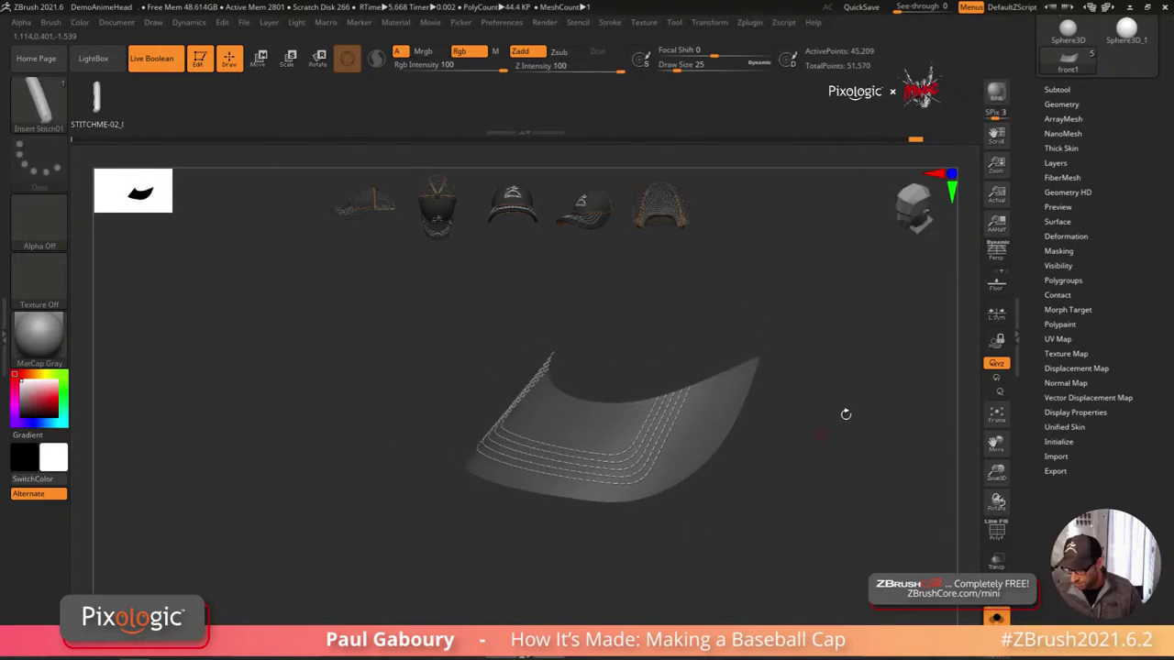
pyautogui.click(1063, 88)
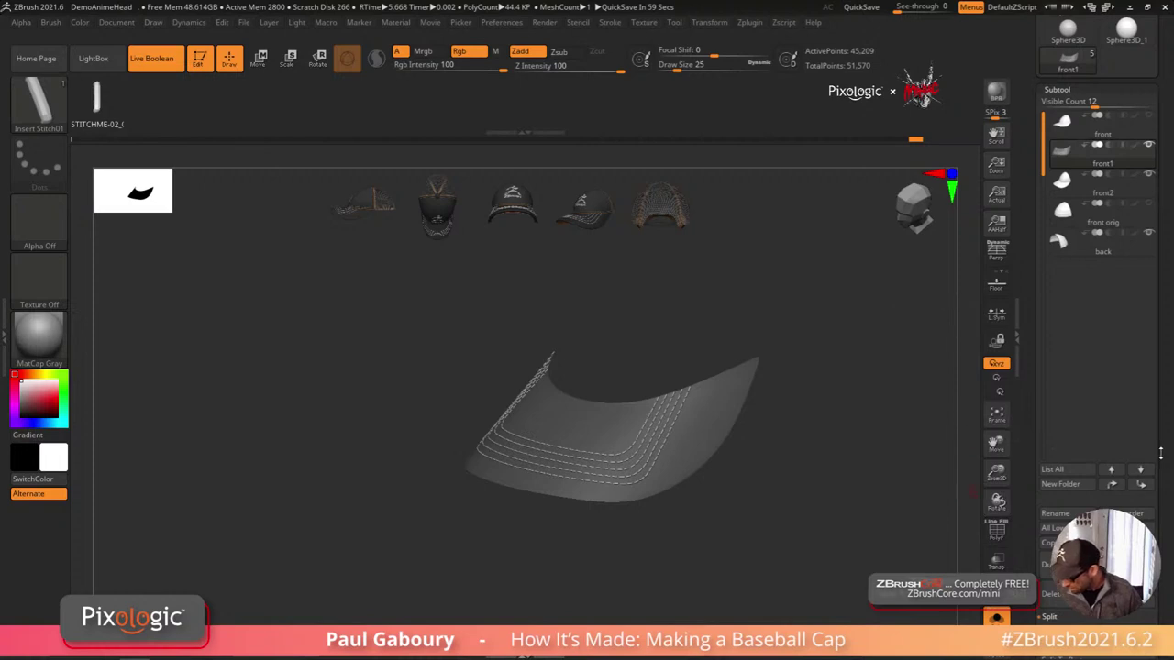
pyautogui.moveTo(1163, 580); pyautogui.dragTo(1158, 505)
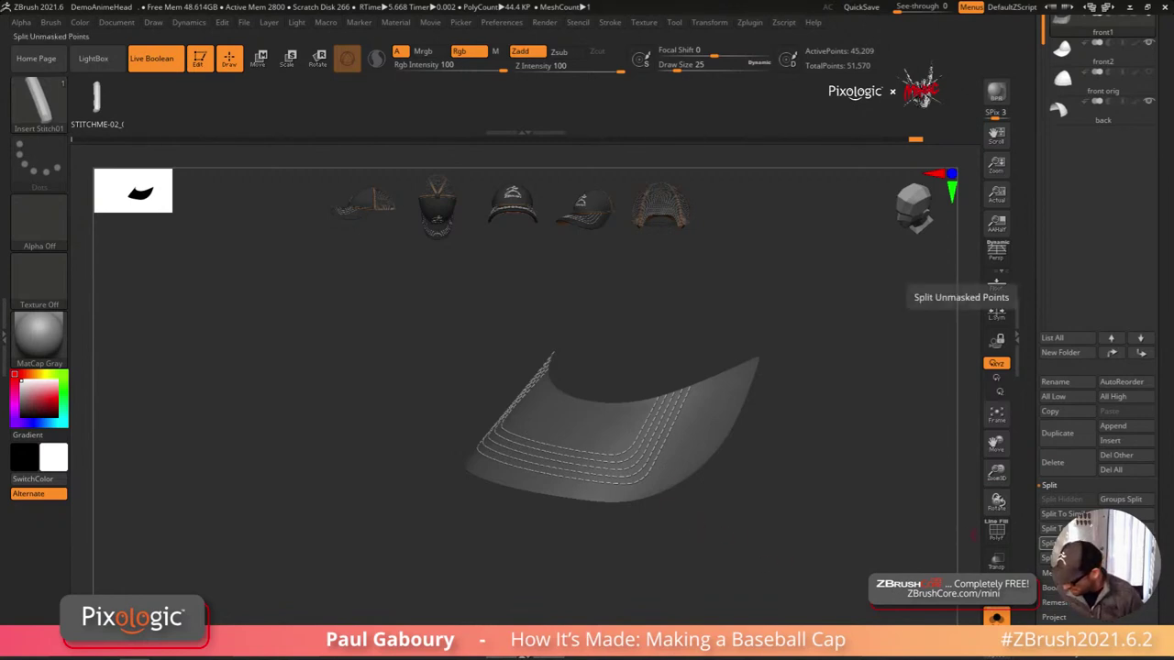
pyautogui.click(1050, 543)
pyautogui.click(1100, 57)
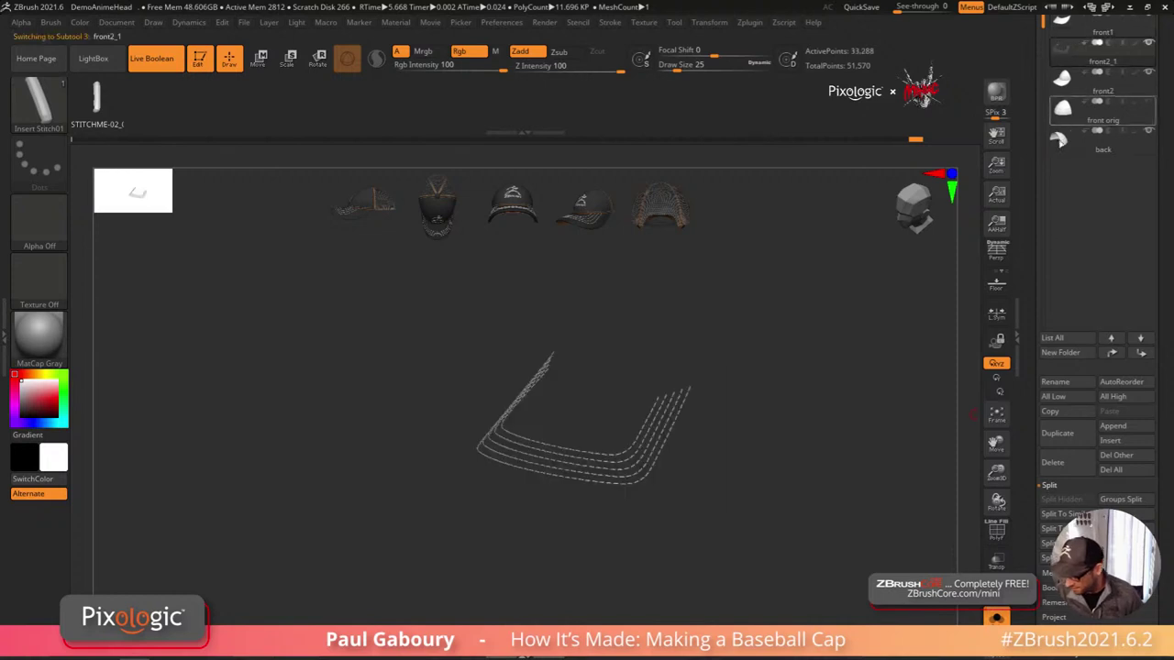
# Step: Rename the split-off stitch subtool to "stitches"
pyautogui.click(1071, 384)
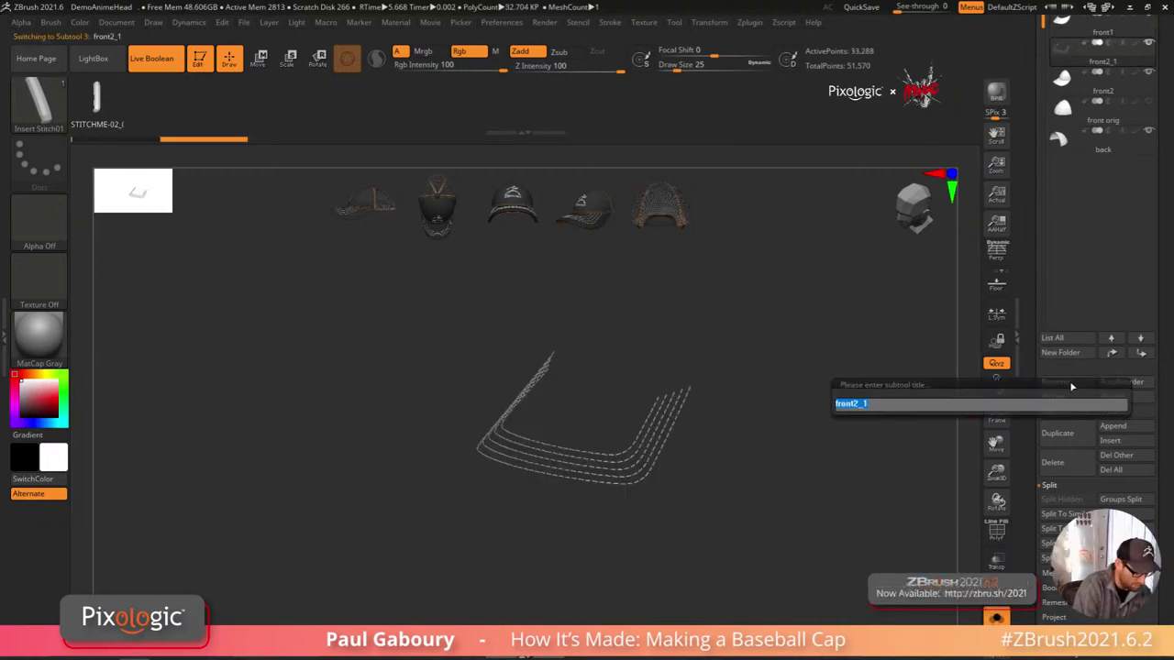
pyautogui.write('stitche')
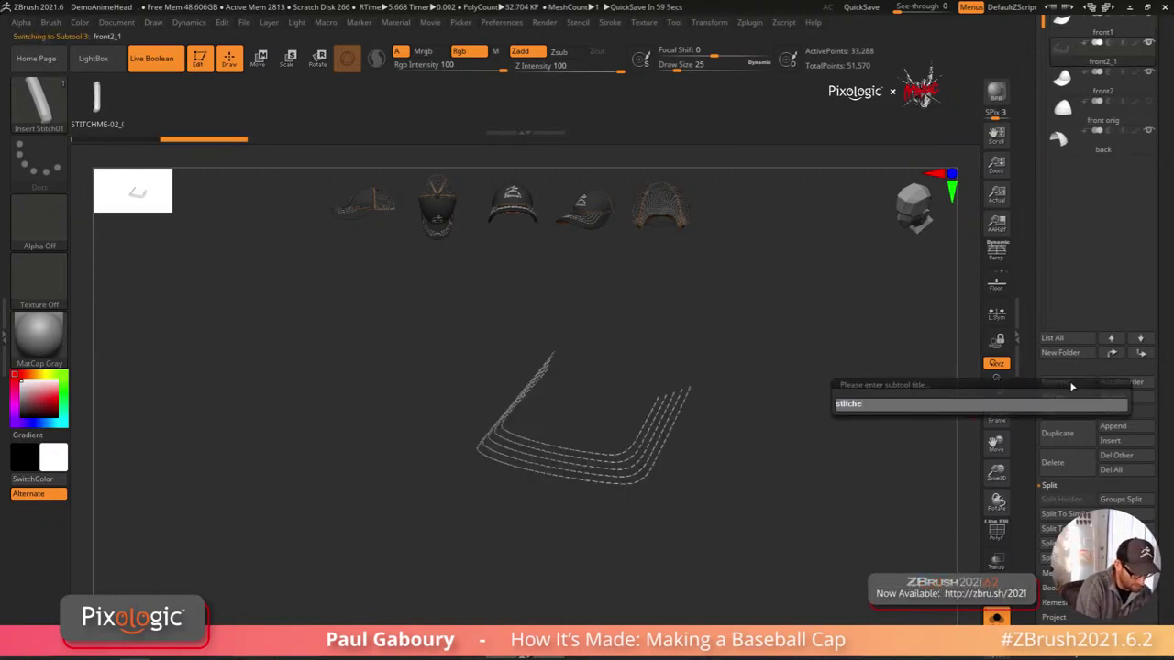
pyautogui.write('s')
pyautogui.press('Return')
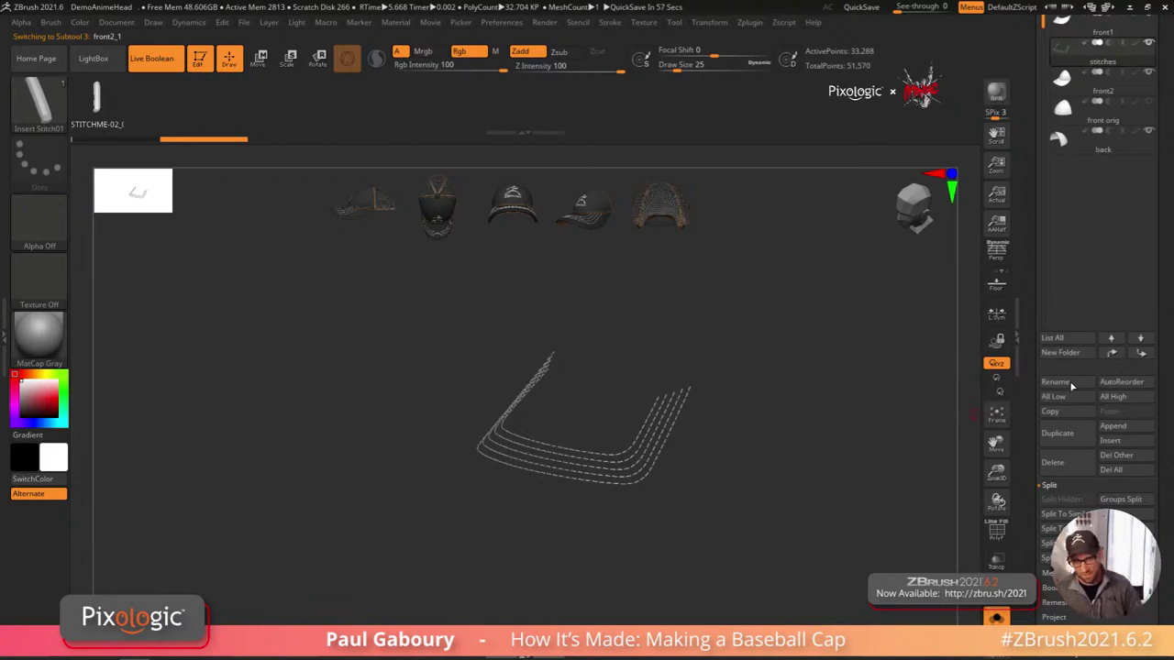
# Step: Select the front1 brim subtool and turn on the polyframe to show its polygroups
pyautogui.moveTo(821, 478); pyautogui.dragTo(697, 445)
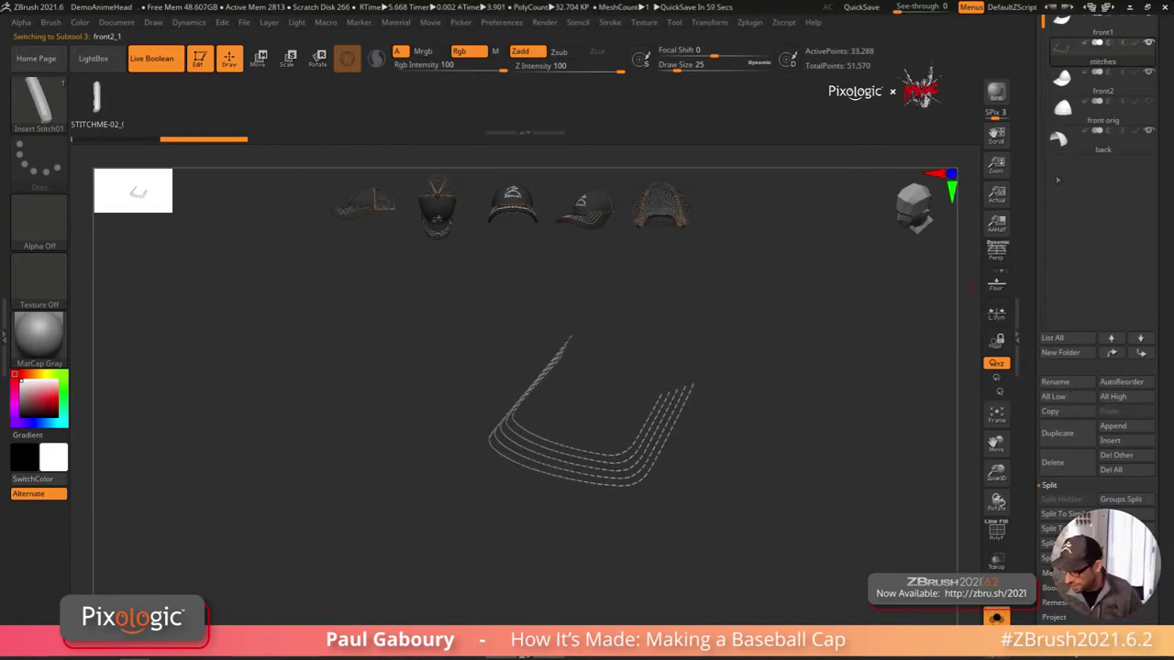
pyautogui.click(1068, 26)
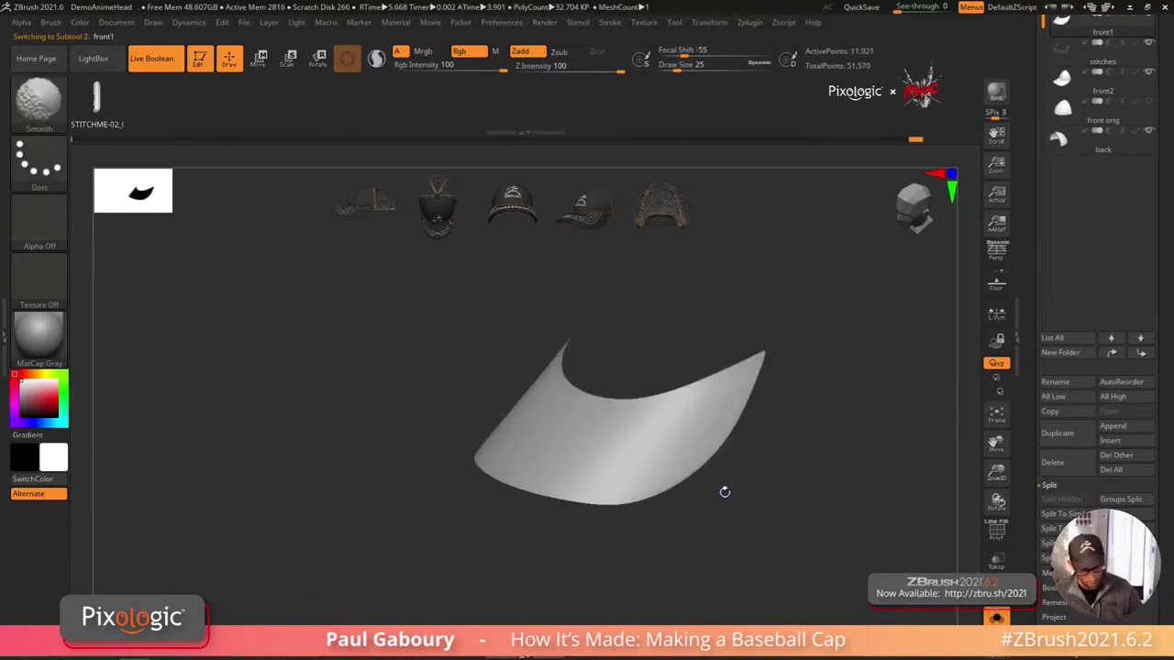
pyautogui.hotkey('shift', 'f')
pyautogui.moveTo(725, 491); pyautogui.dragTo(722, 524)
pyautogui.keyDown('ctrl'); pyautogui.moveTo(723, 524); pyautogui.dragTo(711, 554, button='right'); pyautogui.keyUp('ctrl')
pyautogui.moveTo(711, 553); pyautogui.dragTo(709, 502)
# Step: Try framing the front1 brim with curves using the Border, Polygroups and Creased edges options together
pyautogui.click(610, 23)
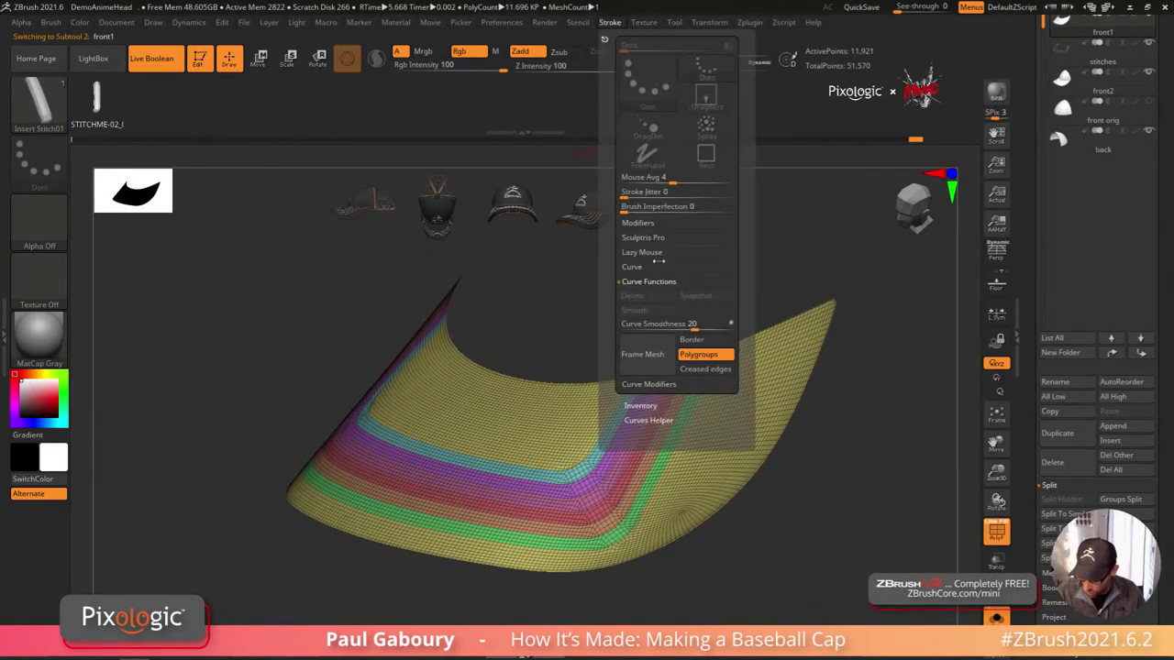
pyautogui.click(704, 339)
pyautogui.click(707, 368)
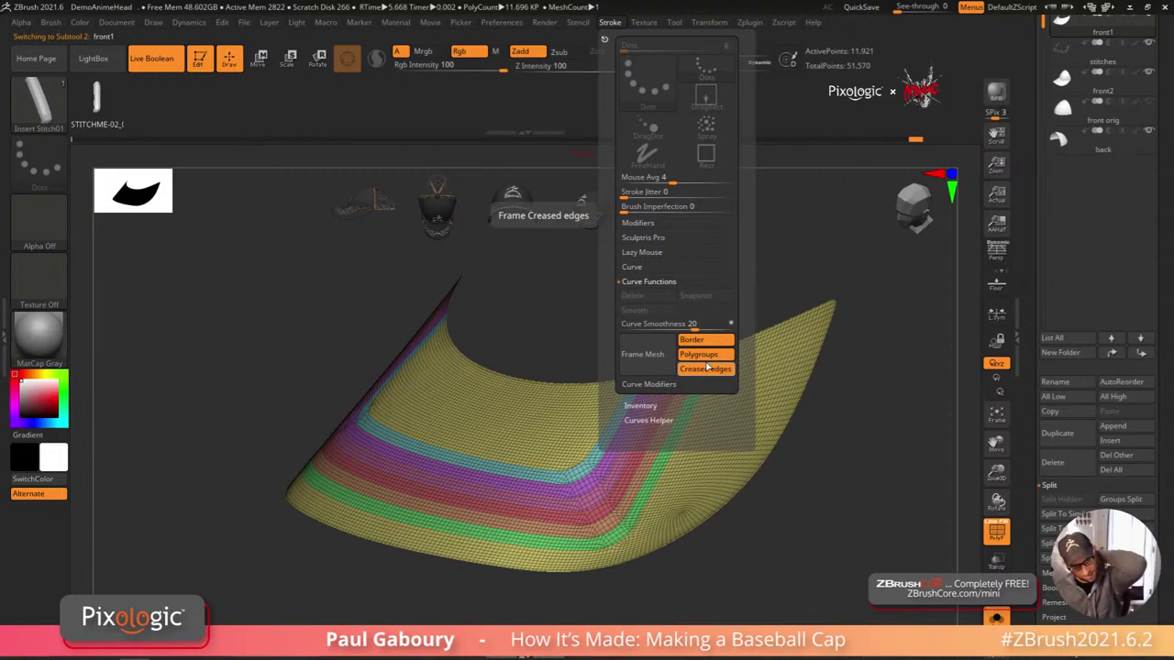
pyautogui.click(642, 354)
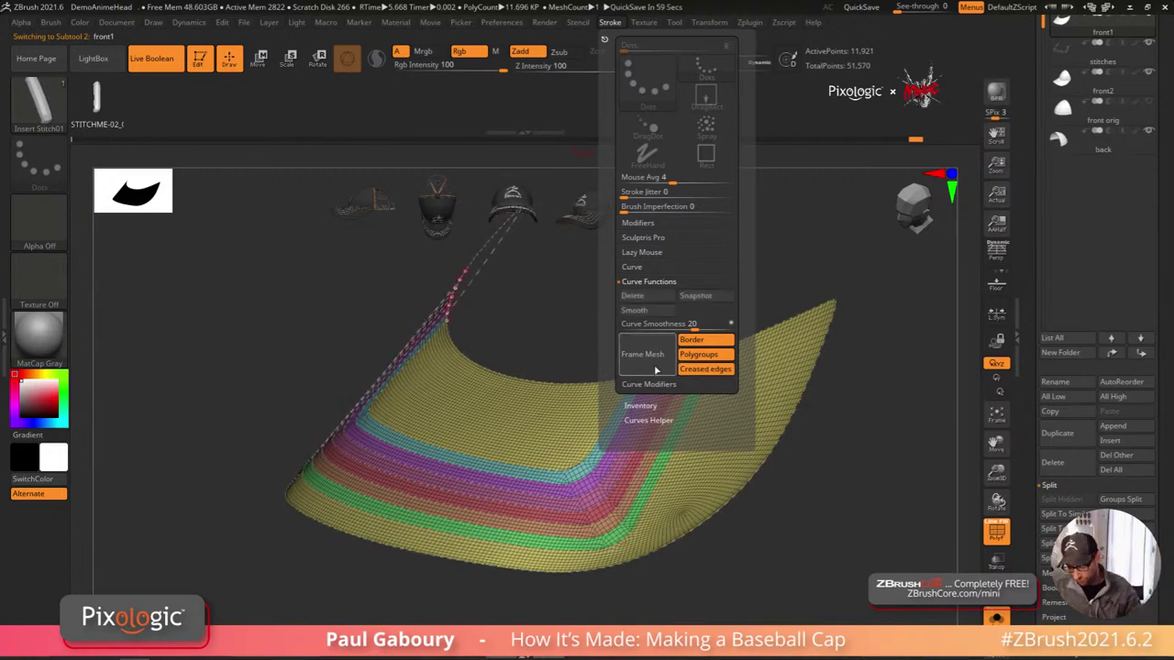
pyautogui.moveTo(760, 550); pyautogui.dragTo(739, 526)
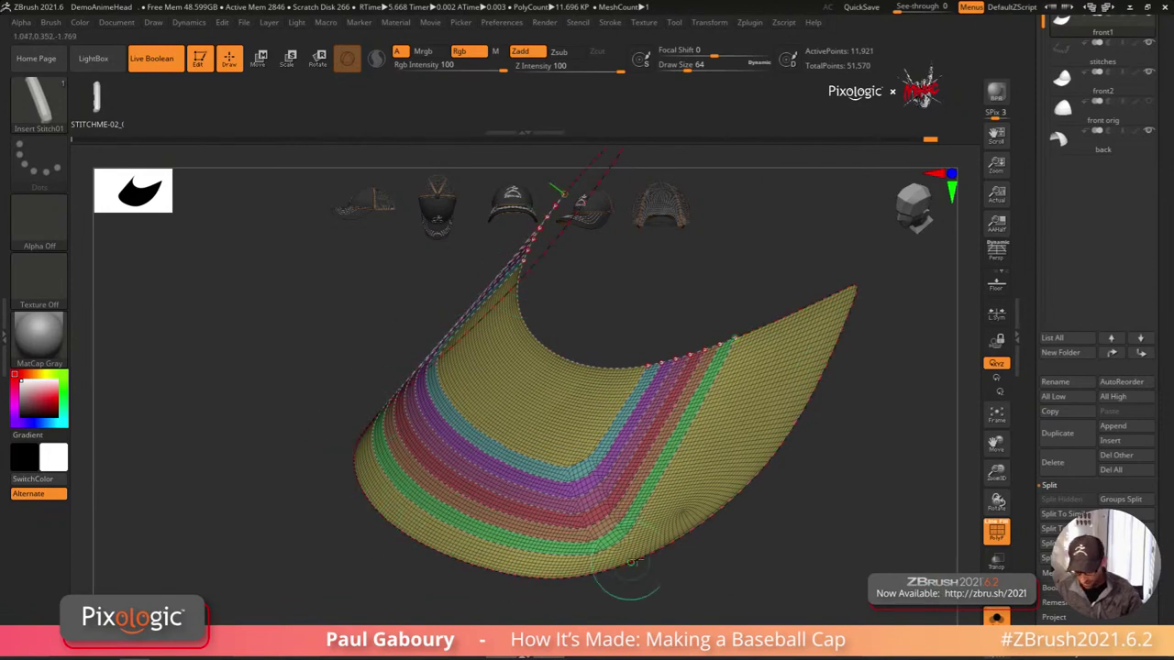
pyautogui.moveTo(800, 442); pyautogui.dragTo(749, 466)
pyautogui.hotkey('ctrl', 'z')
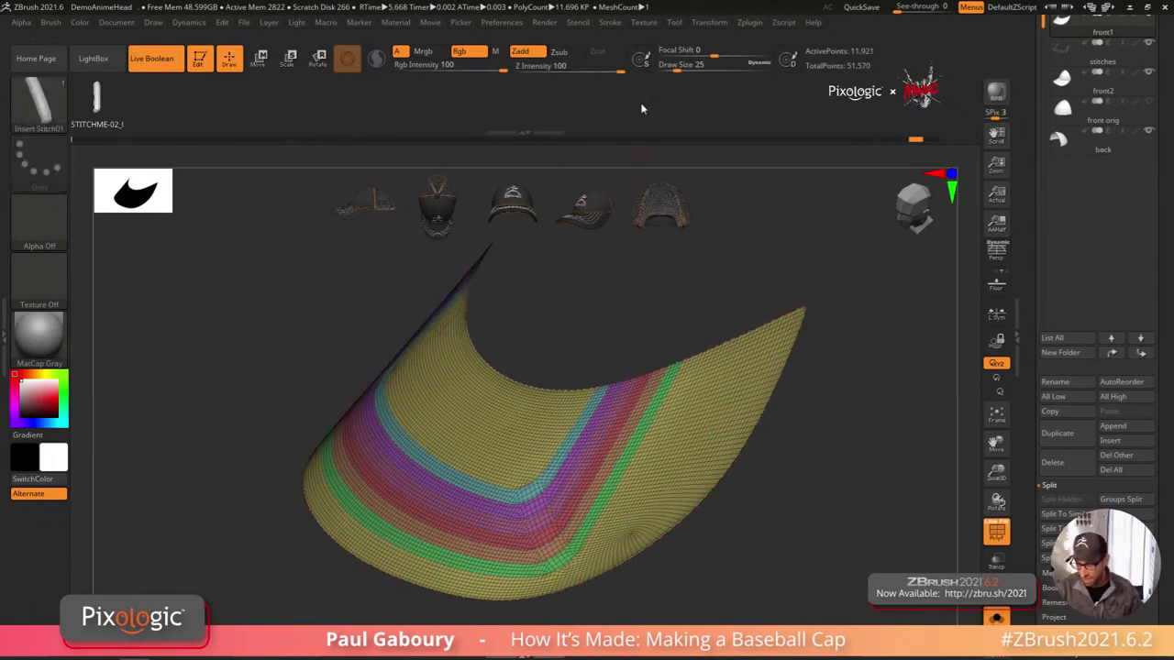
# Step: Limit Frame Mesh to Polygroups only by turning off the Creased edges and Border options
pyautogui.click(613, 24)
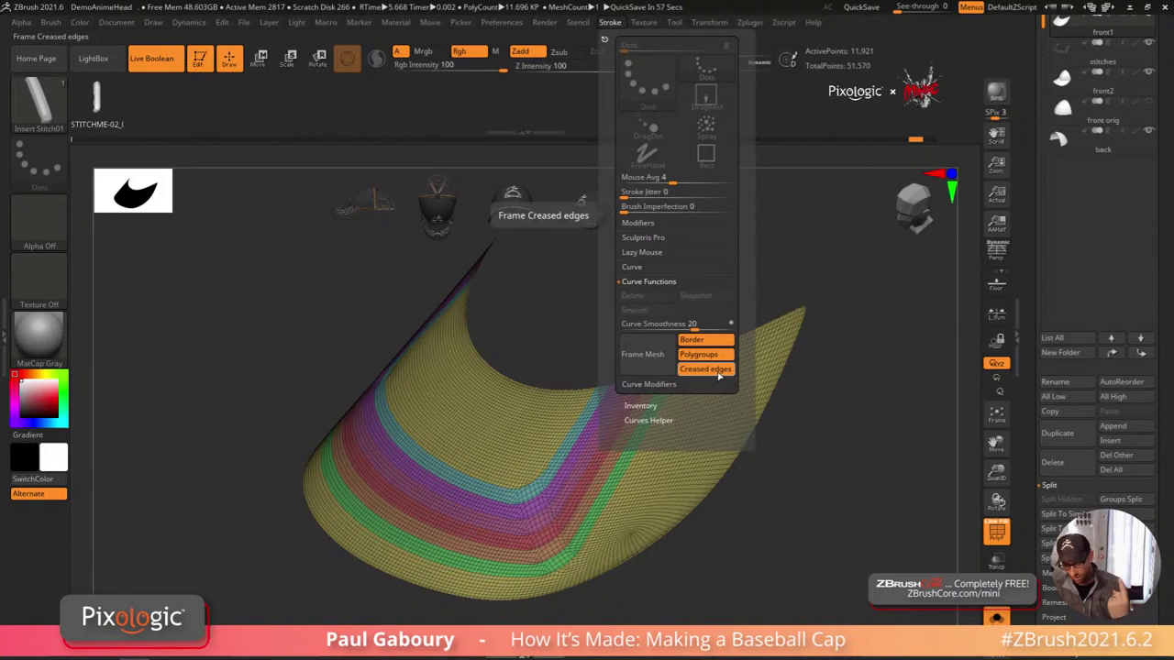
pyautogui.click(721, 376)
pyautogui.click(725, 341)
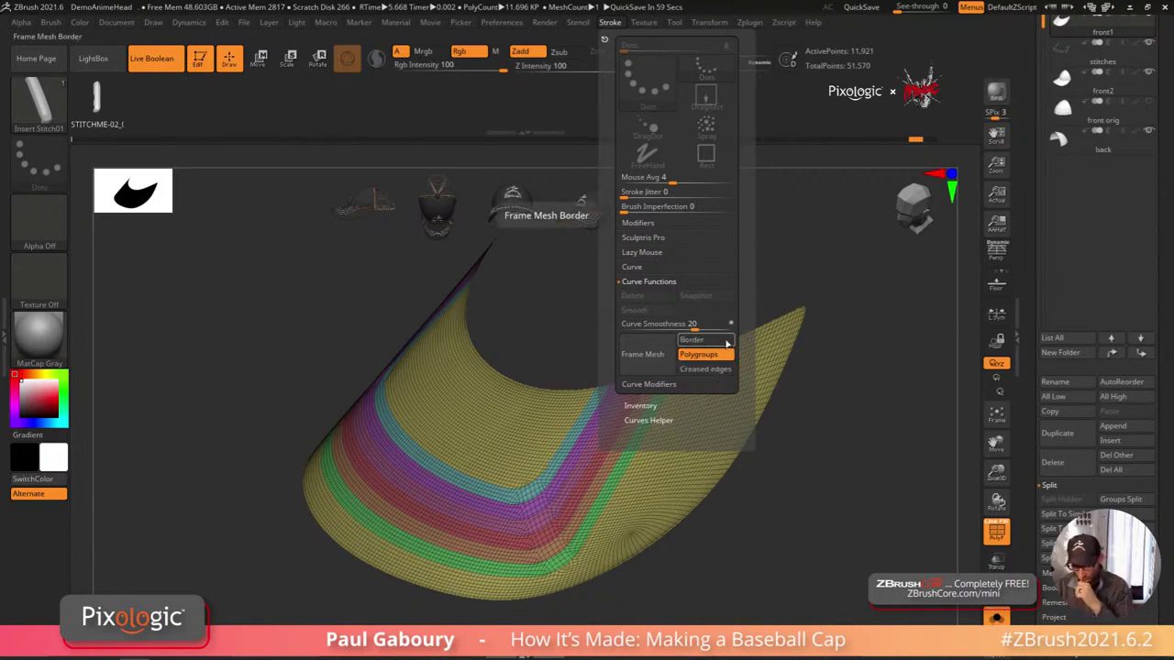
# Step: Hide the brim's yellow polygroup to isolate the coloured strips, and bring the full brim back into view
pyautogui.keyDown('ctrl'); pyautogui.keyDown('shift'); pyautogui.click(662, 491); pyautogui.keyUp('shift'); pyautogui.keyUp('ctrl')
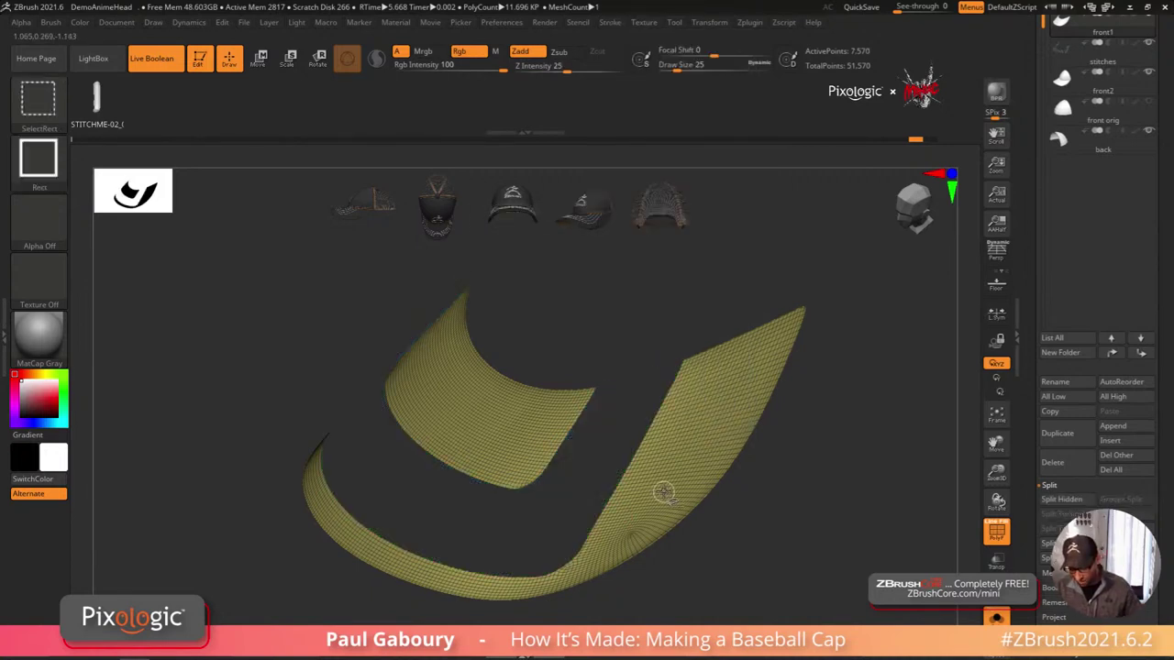
pyautogui.keyDown('ctrl'); pyautogui.keyDown('shift'); pyautogui.click(660, 490); pyautogui.keyUp('shift'); pyautogui.keyUp('ctrl')
pyautogui.moveTo(651, 500); pyautogui.dragTo(677, 492)
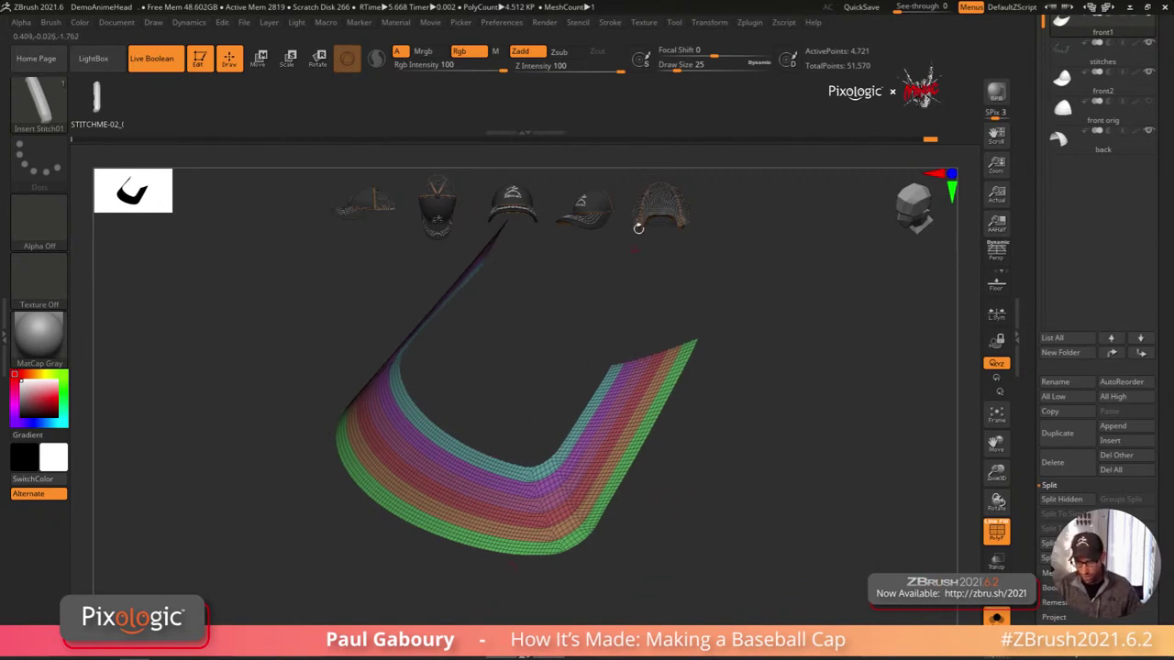
pyautogui.click(610, 23)
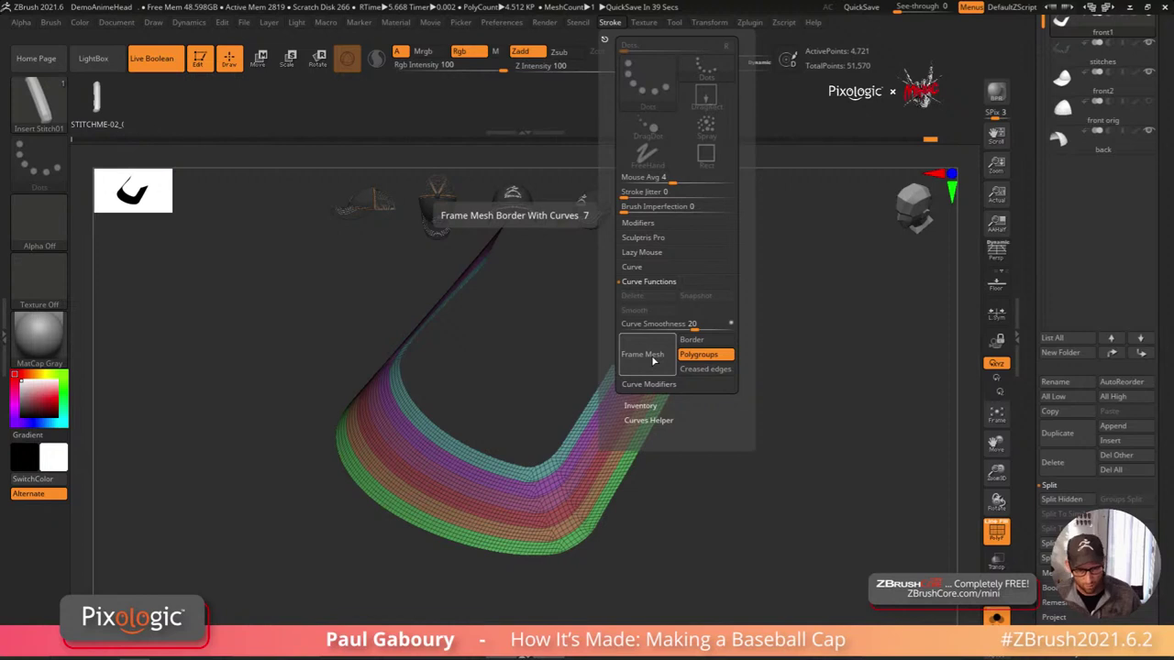
pyautogui.moveTo(678, 517); pyautogui.dragTo(690, 459)
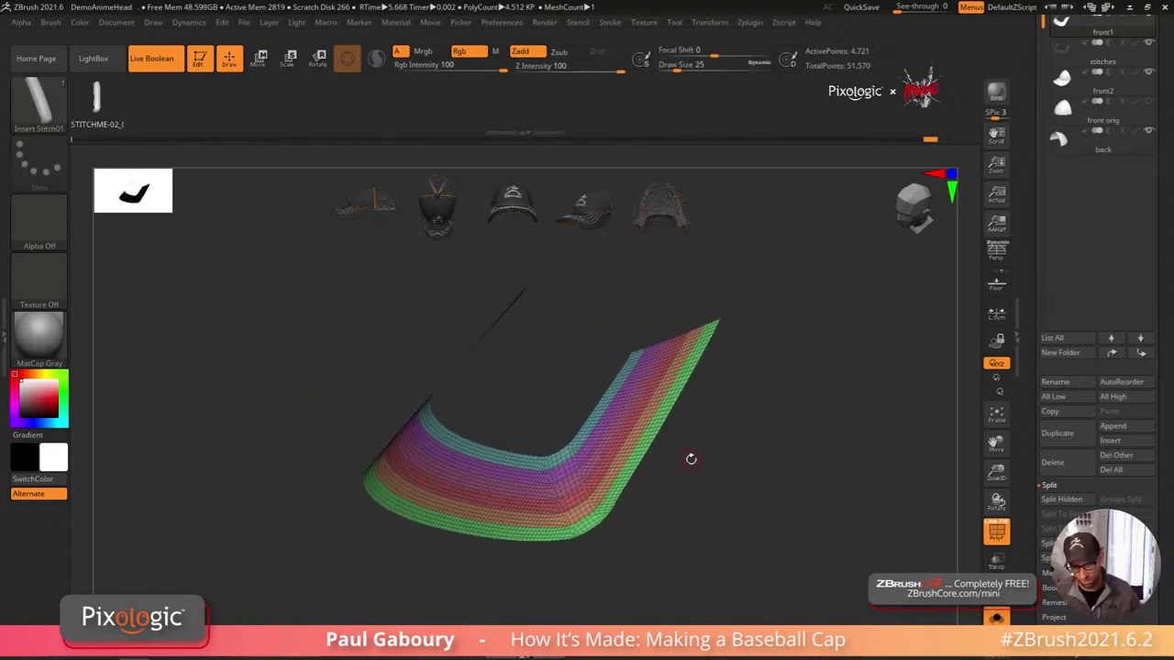
pyautogui.moveTo(732, 516)
pyautogui.mouseDown()
pyautogui.moveTo(665, 489)
pyautogui.moveTo(691, 514)
pyautogui.mouseUp()
pyautogui.keyDown('ctrl'); pyautogui.keyDown('shift'); pyautogui.click(691, 514); pyautogui.keyUp('shift'); pyautogui.keyUp('ctrl')
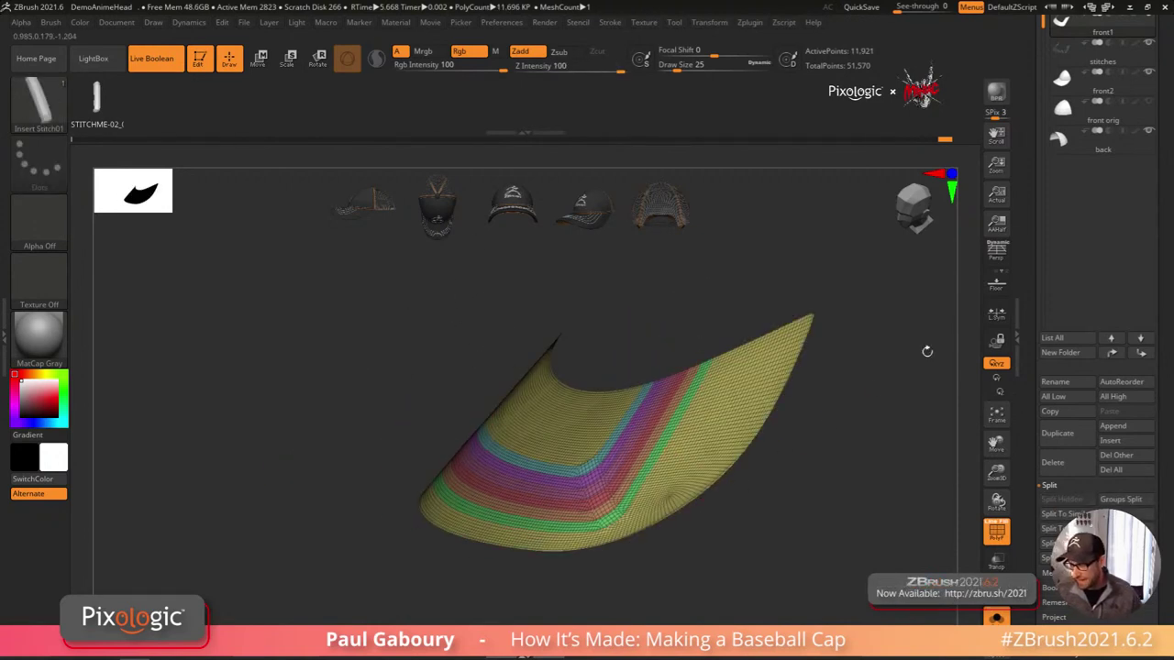
# Step: Select the stitches subtool and display it with the whole cap, with Solo mode and the polyframe turned off
pyautogui.moveTo(1163, 181); pyautogui.dragTo(1163, 261)
pyautogui.click(1064, 134)
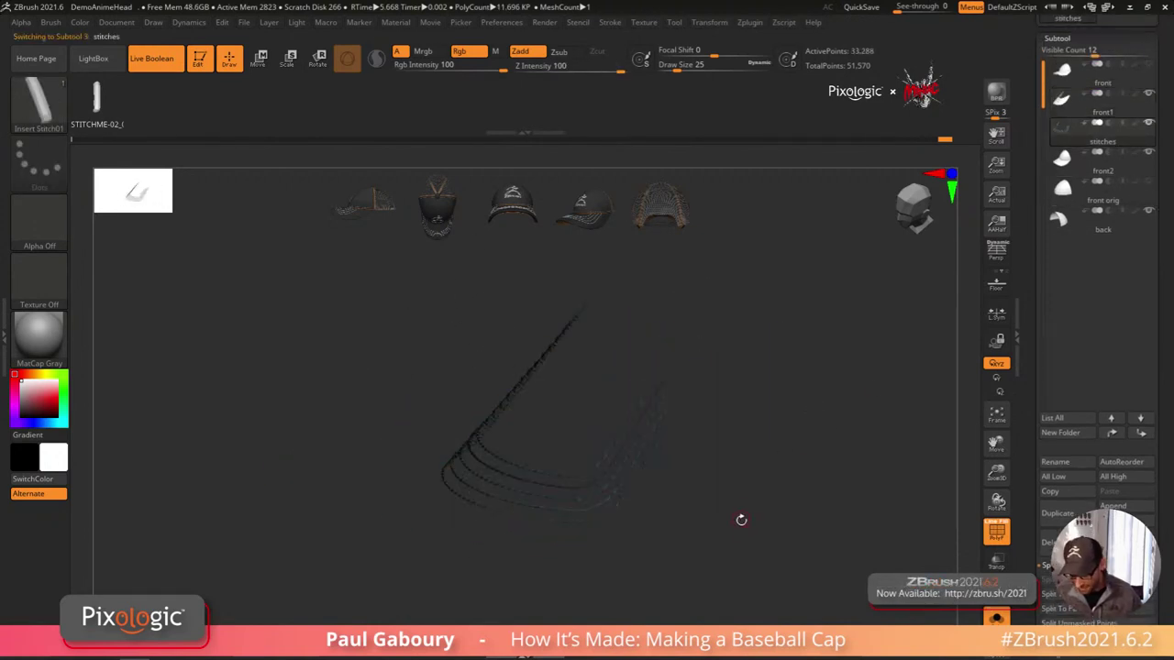
pyautogui.click(997, 617)
pyautogui.hotkey('shift', 'f')
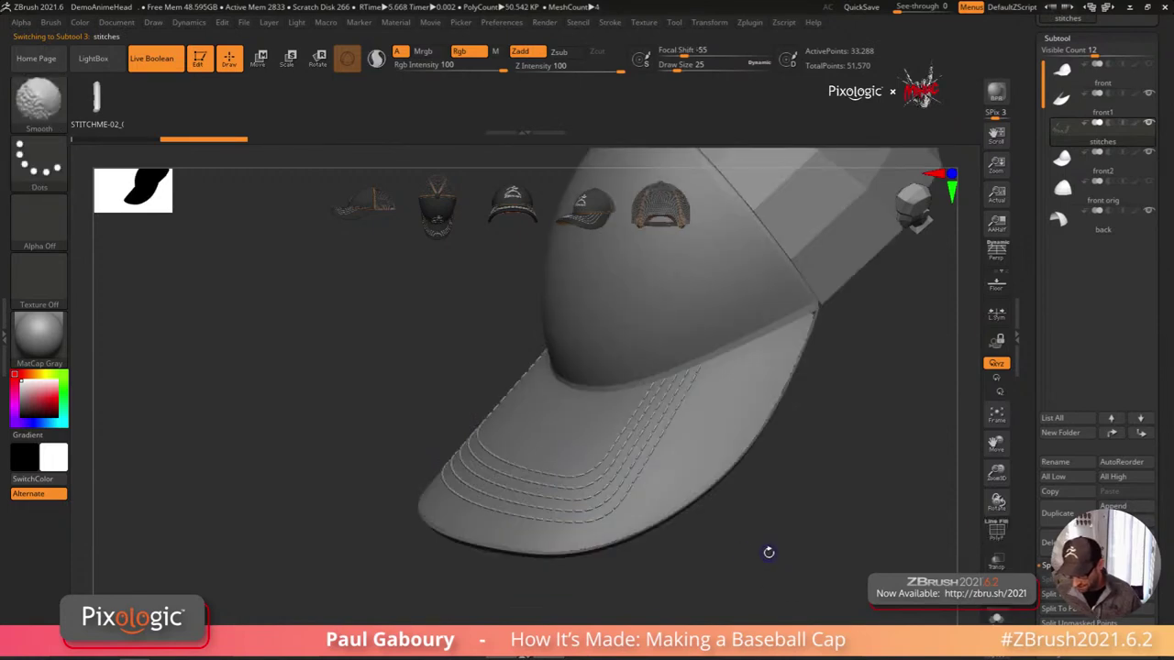
pyautogui.moveTo(768, 553)
pyautogui.keyDown('ctrl'); pyautogui.mouseDown(button='right')
pyautogui.moveTo(789, 543)
pyautogui.moveTo(757, 532)
pyautogui.mouseUp(button='right'); pyautogui.keyUp('ctrl')
pyautogui.moveTo(757, 532)
pyautogui.mouseDown(button='right')
pyautogui.moveTo(780, 532)
pyautogui.moveTo(732, 531)
pyautogui.mouseUp(button='right')
pyautogui.moveTo(731, 530); pyautogui.dragTo(758, 456)
# Step: Hide the front1 subtool, and make the front subtool visible and active
pyautogui.click(1149, 94)
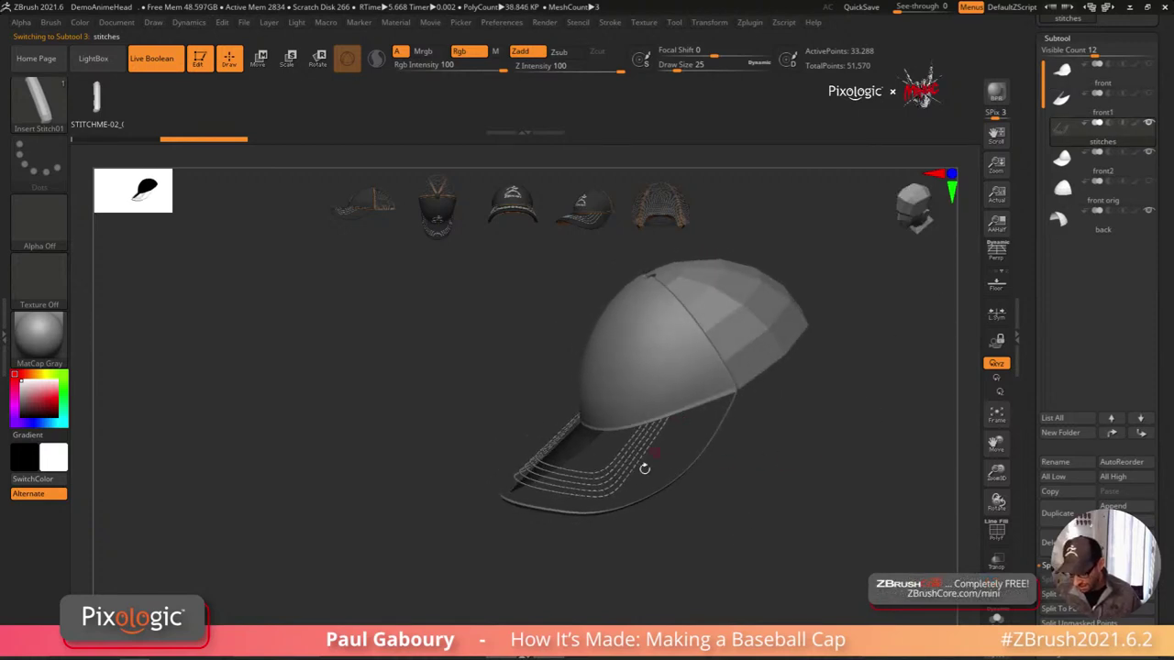
pyautogui.click(1150, 65)
pyautogui.click(1066, 79)
pyautogui.moveTo(742, 506)
pyautogui.mouseDown()
pyautogui.moveTo(725, 510)
pyautogui.moveTo(757, 507)
pyautogui.mouseUp()
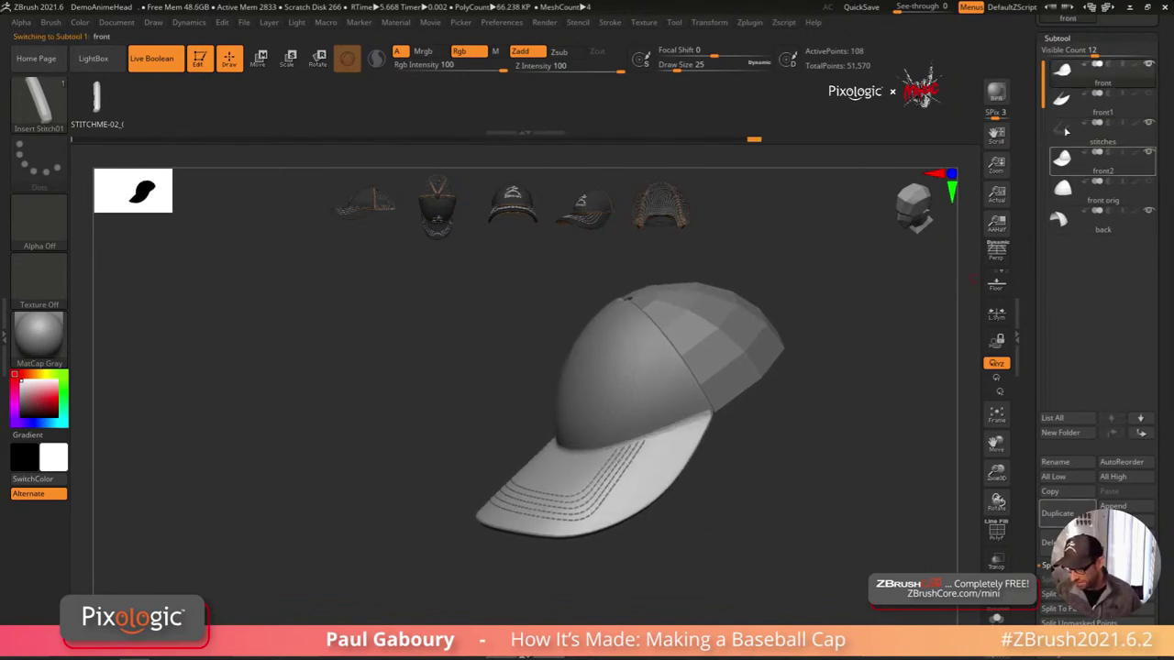
# Step: Isolate the front1 brim in Solo mode and check its polygroups by toggling the polyframe on and off
pyautogui.click(1091, 104)
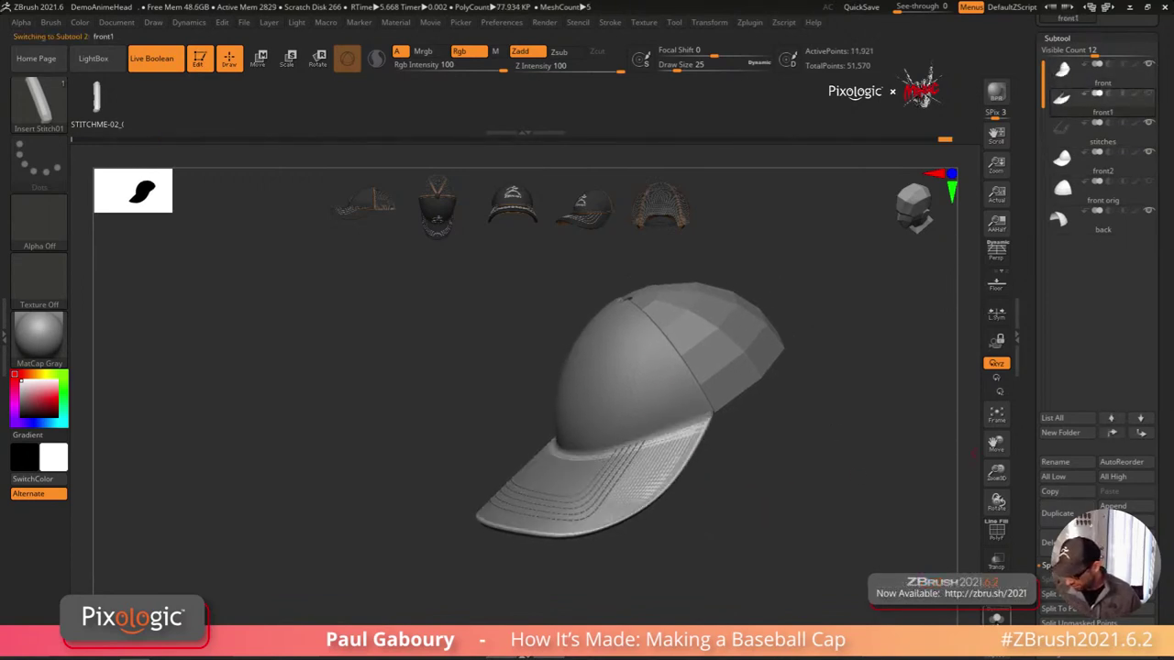
pyautogui.click(997, 616)
pyautogui.moveTo(773, 508)
pyautogui.mouseDown()
pyautogui.moveTo(731, 469)
pyautogui.moveTo(768, 511)
pyautogui.mouseUp()
pyautogui.hotkey('shift', 'f')
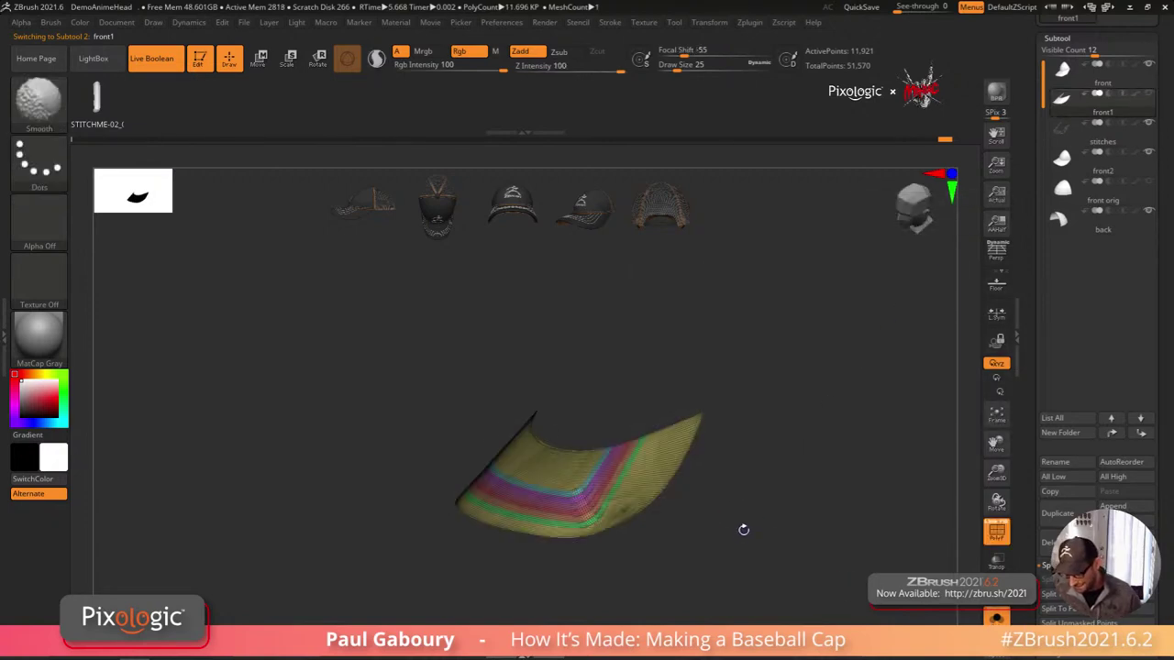
pyautogui.hotkey('shift', 'f')
pyautogui.hotkey('shift', 'f')
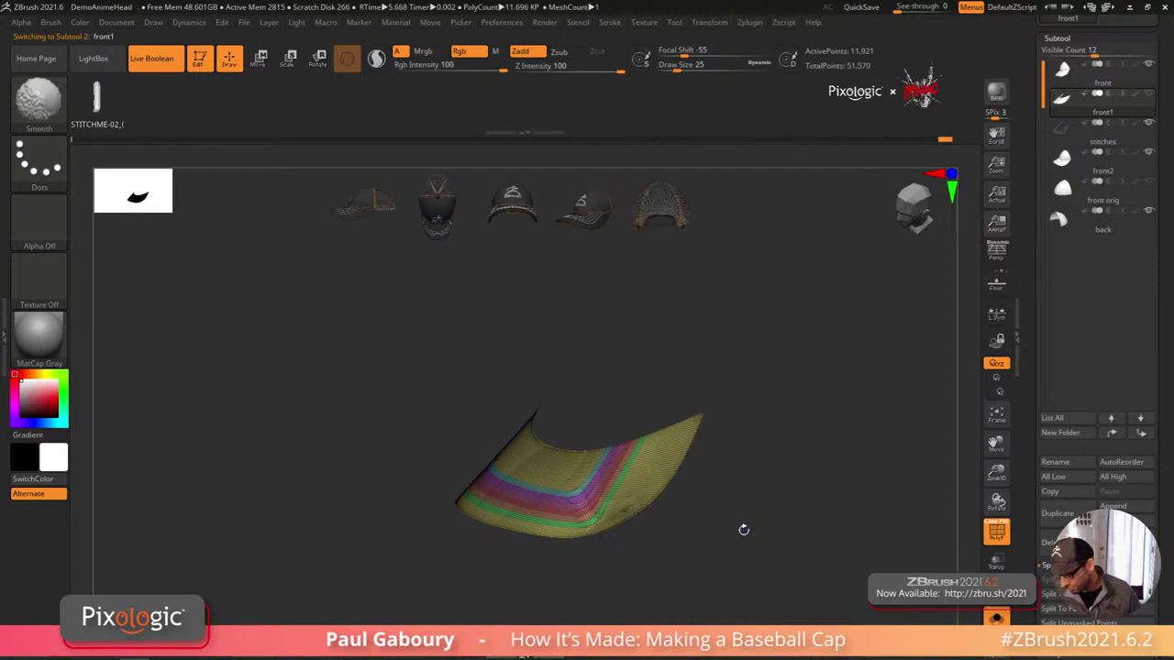
pyautogui.hotkey('shift', 'f')
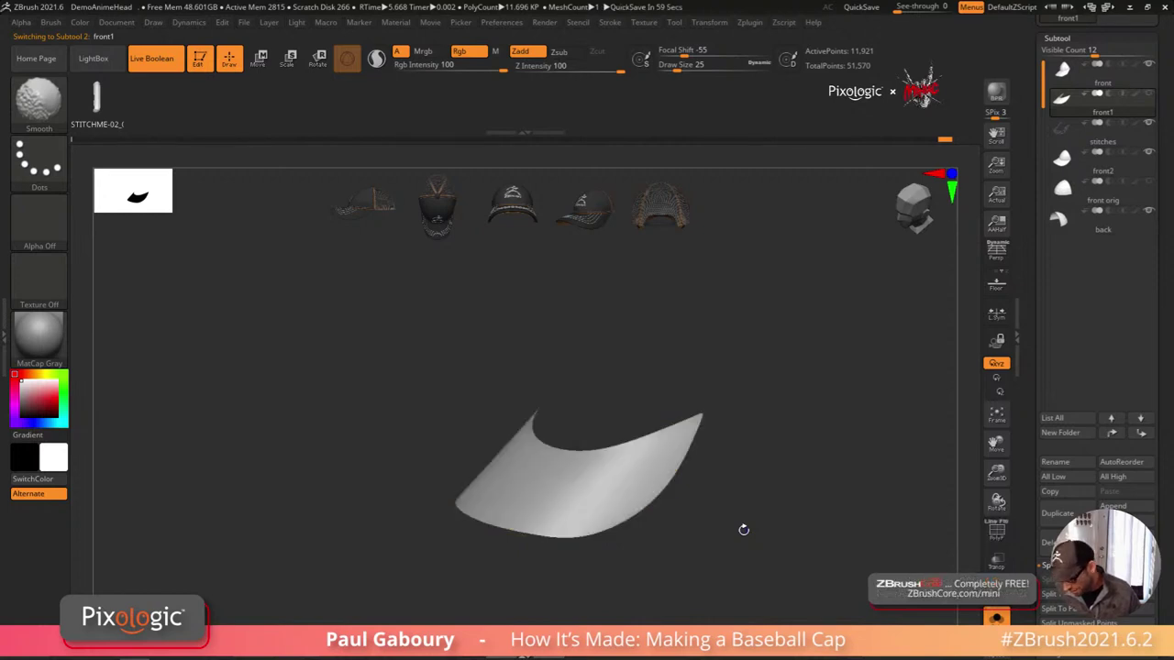
# Step: Turn the polyframe on and delete the front1 brim subtool
pyautogui.hotkey('shift', 'f')
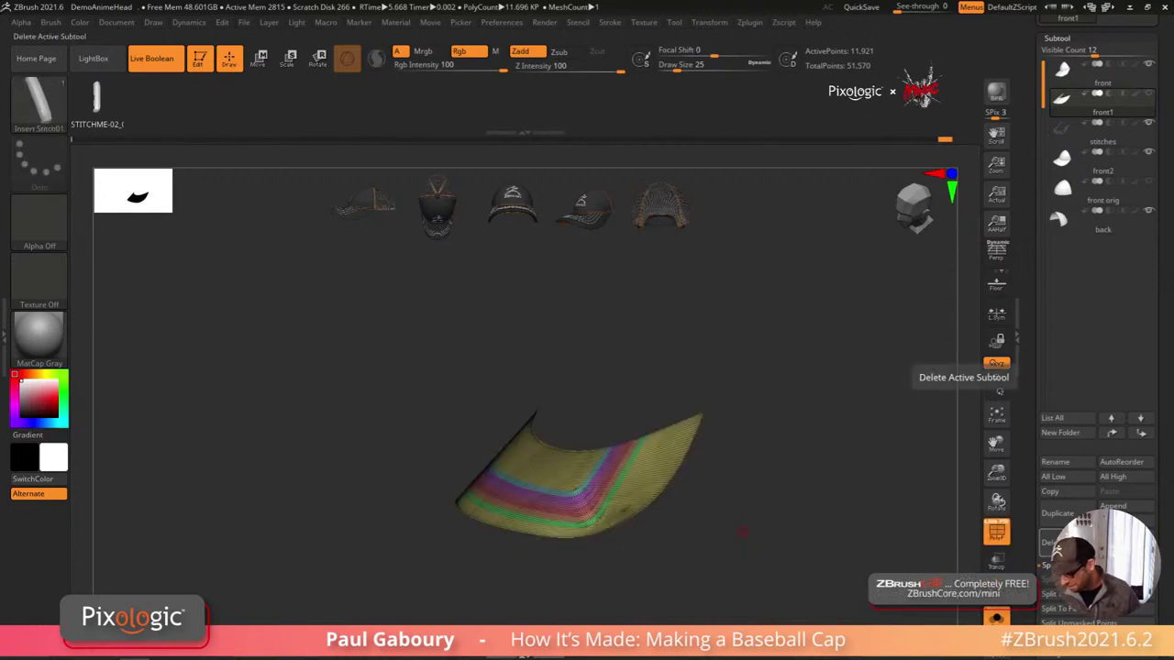
pyautogui.click(999, 377)
pyautogui.click(954, 572)
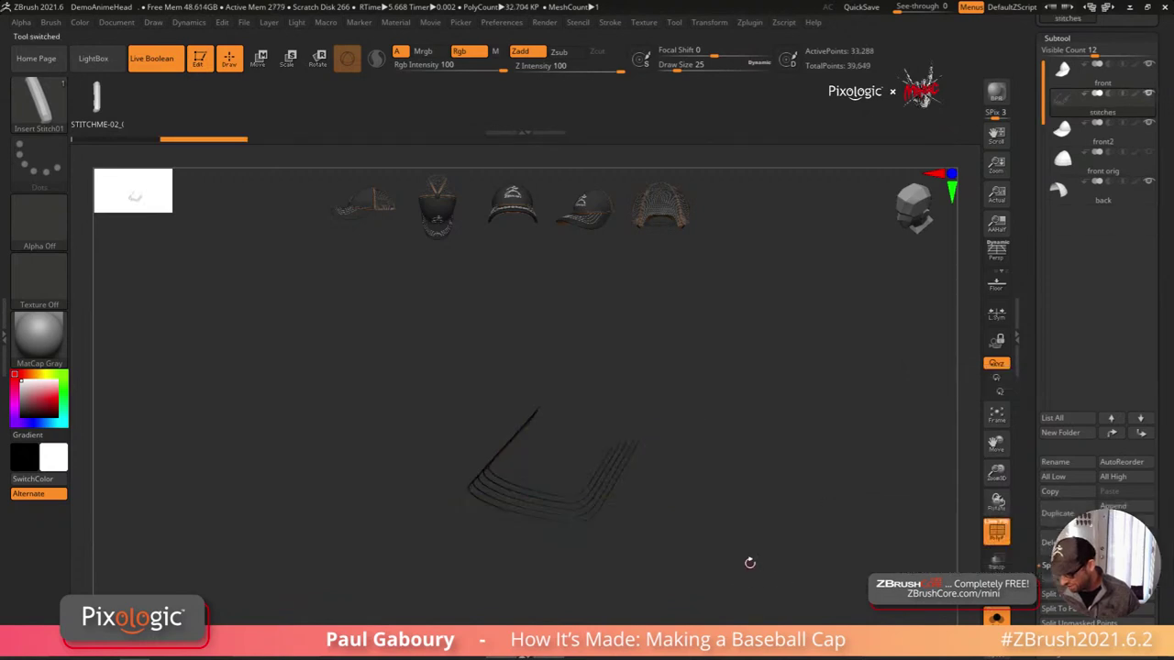
# Step: Select the front2 subtool, hide everything except its green crown polygroup, and isolate it in Solo mode
pyautogui.click(1069, 134)
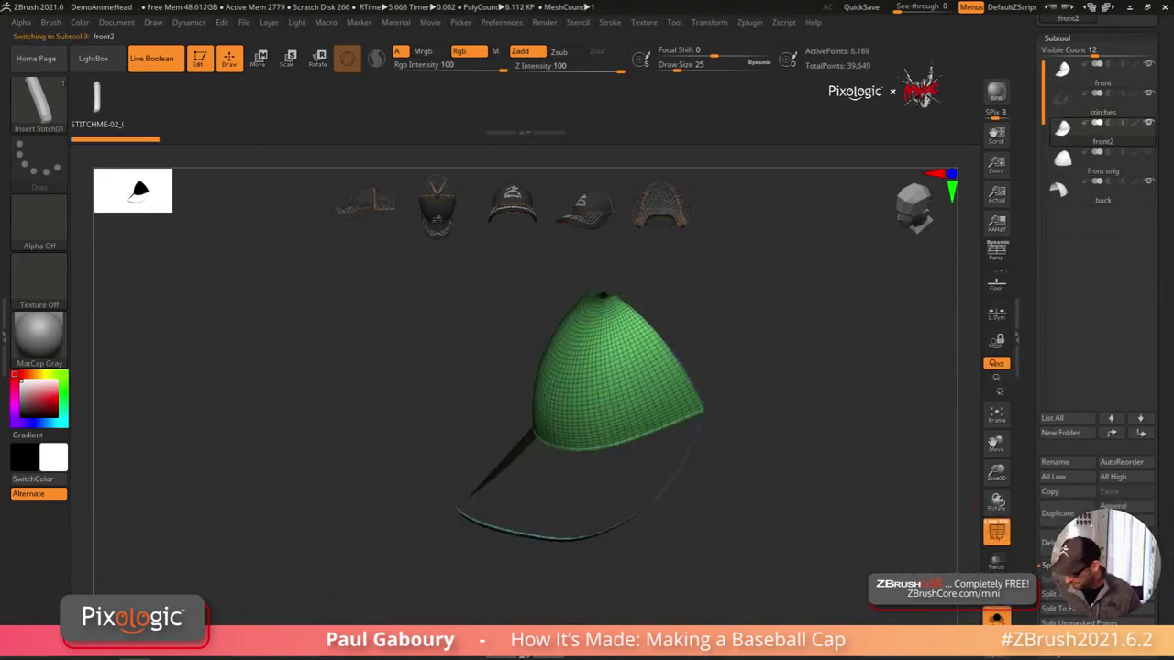
pyautogui.click(996, 616)
pyautogui.press('shift')
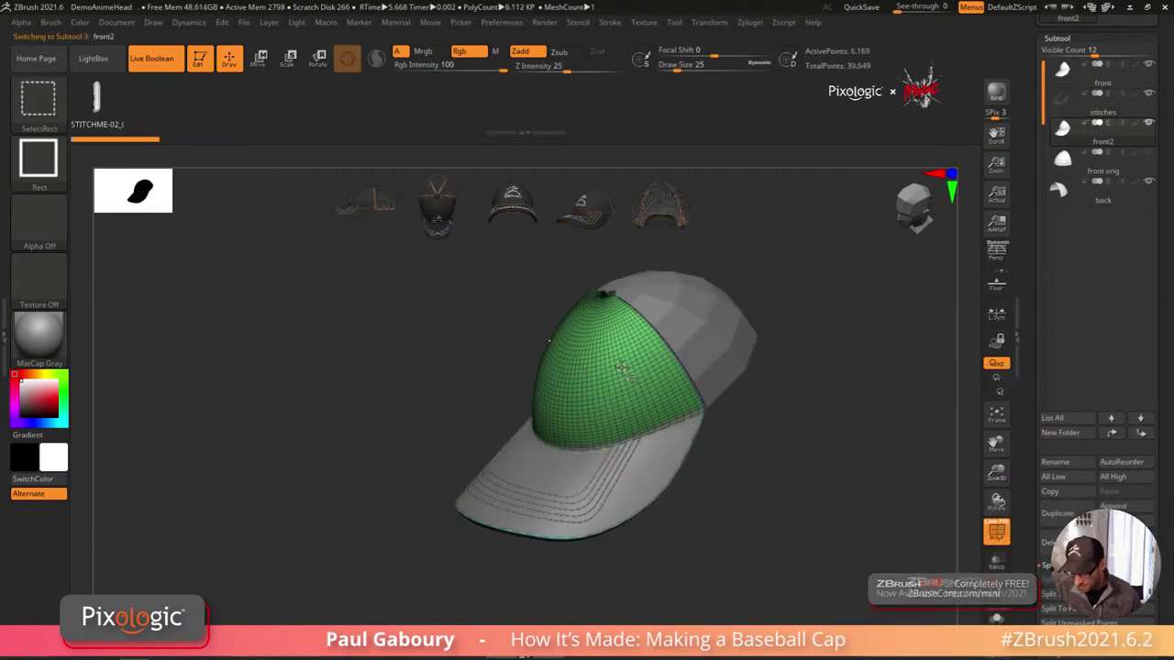
pyautogui.keyDown('shift'); pyautogui.moveTo(760, 519); pyautogui.dragTo(707, 482); pyautogui.keyUp('shift')
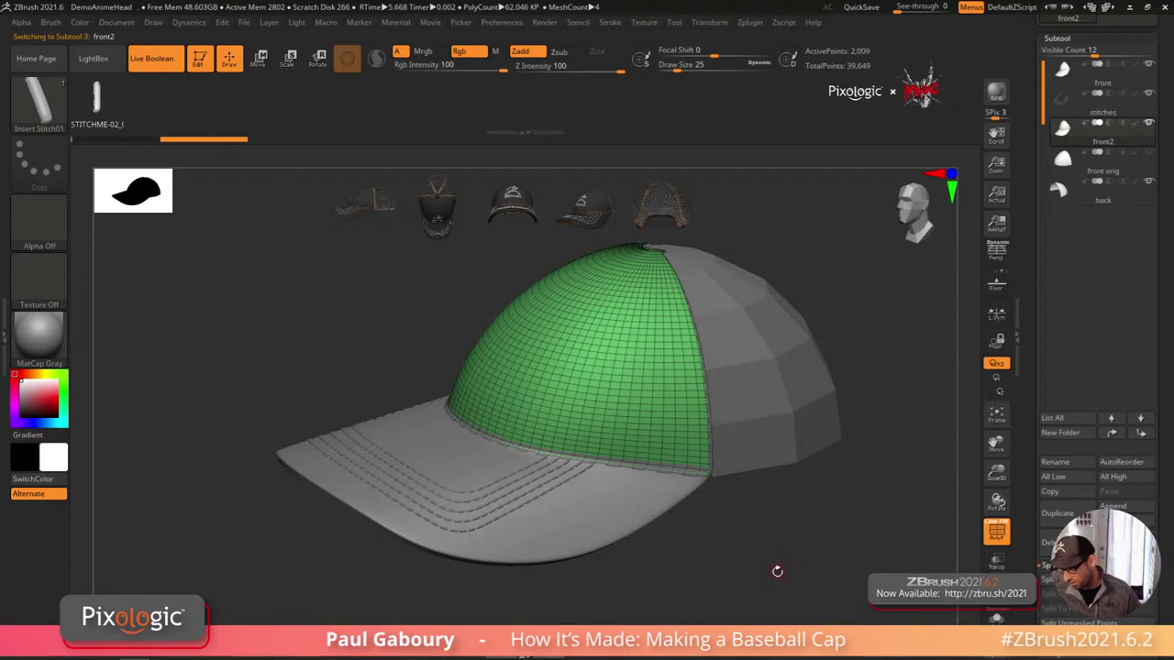
pyautogui.moveTo(777, 571)
pyautogui.keyDown('alt'); pyautogui.mouseDown()
pyautogui.moveTo(766, 549)
pyautogui.moveTo(702, 542)
pyautogui.moveTo(771, 551)
pyautogui.moveTo(779, 532)
pyautogui.moveTo(795, 548)
pyautogui.moveTo(755, 534)
pyautogui.moveTo(767, 546)
pyautogui.moveTo(768, 504)
pyautogui.mouseUp(); pyautogui.keyUp('alt')
pyautogui.click(997, 620)
pyautogui.moveTo(1159, 608)
pyautogui.mouseDown()
pyautogui.moveTo(1159, 434)
pyautogui.moveTo(1158, 445)
pyautogui.mouseUp()
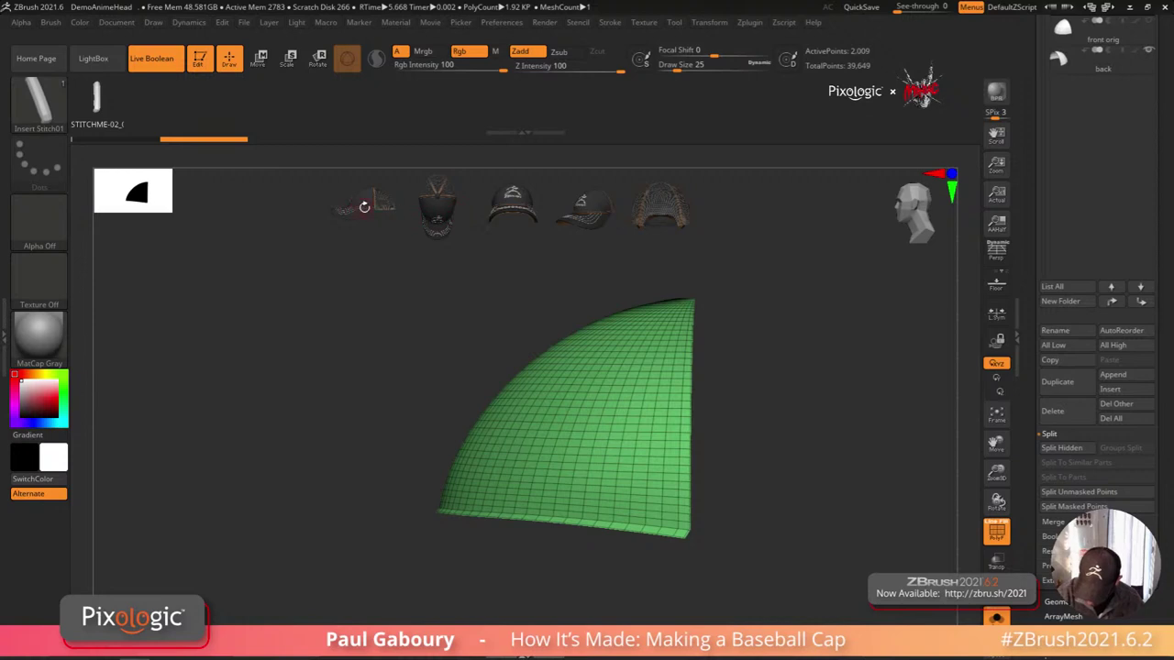
# Step: Set the draw size to about 15.6 and enlarge the cap reference images in Spotlight
pyautogui.press('s')
pyautogui.click(379, 236)
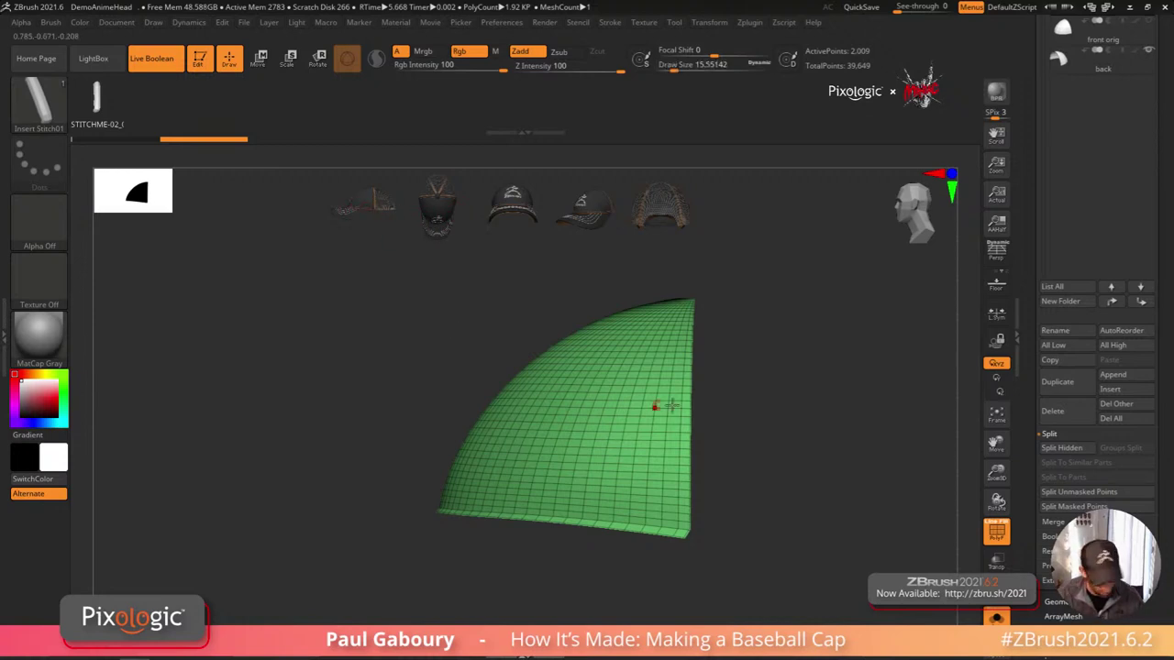
pyautogui.press('z')
pyautogui.moveTo(553, 310); pyautogui.dragTo(611, 335)
pyautogui.moveTo(698, 259); pyautogui.dragTo(686, 410)
pyautogui.moveTo(711, 326); pyautogui.dragTo(745, 341)
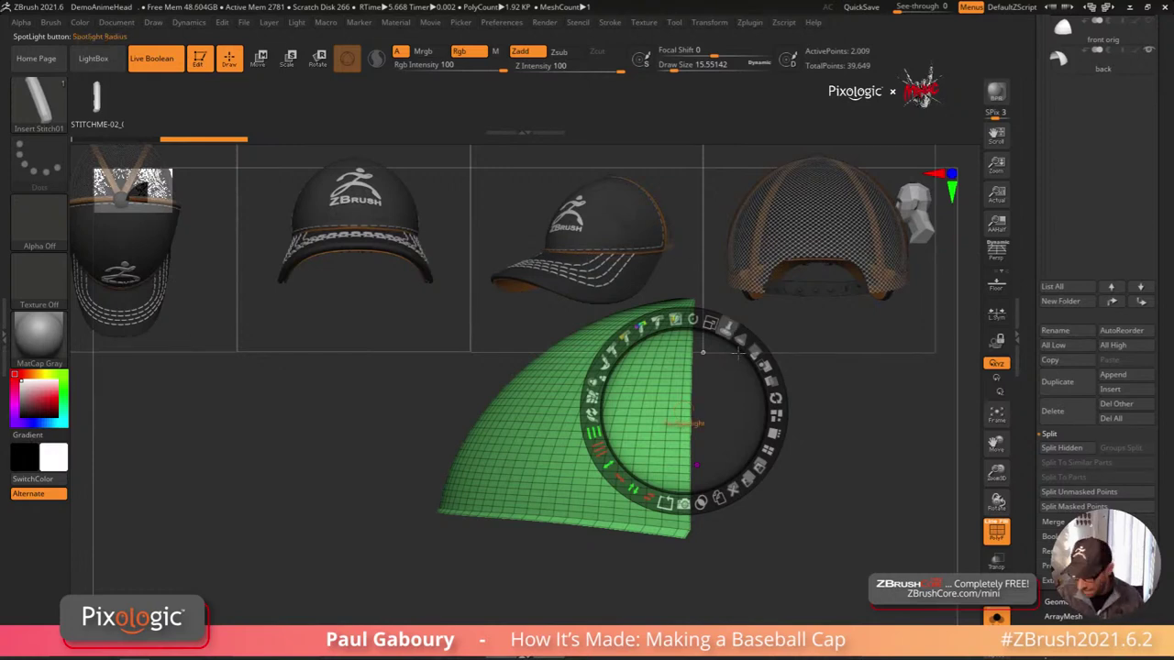
pyautogui.moveTo(684, 411); pyautogui.dragTo(339, 221)
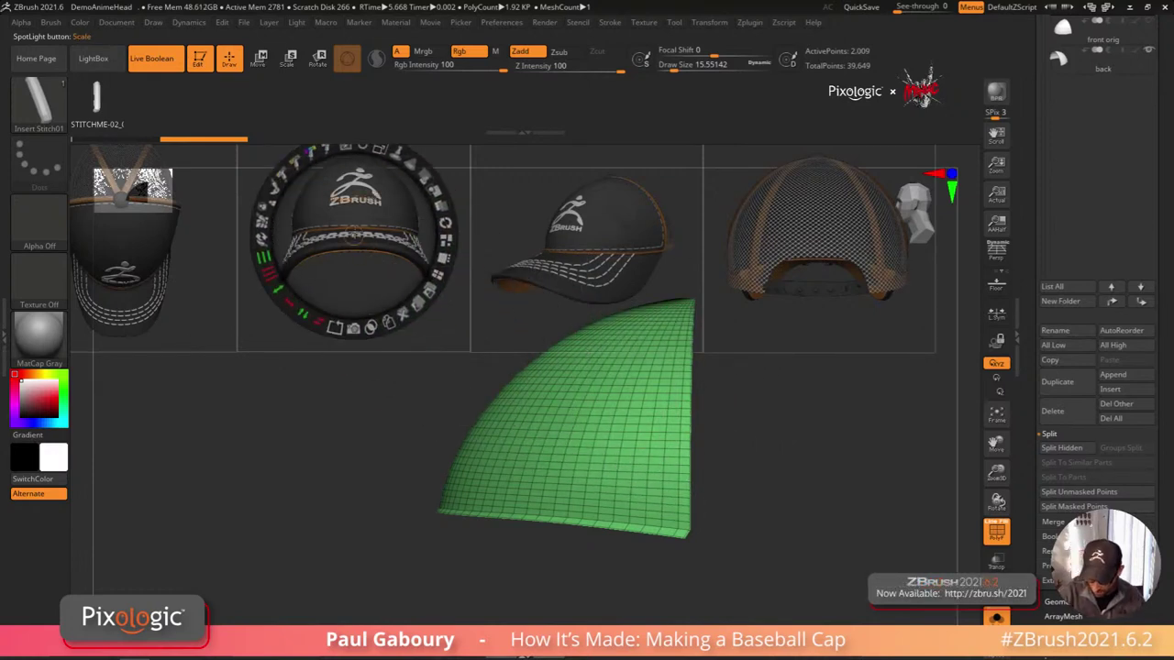
# Step: Shrink the Spotlight reference images back to a small row above the crown and leave Spotlight editing
pyautogui.moveTo(379, 149); pyautogui.dragTo(316, 188)
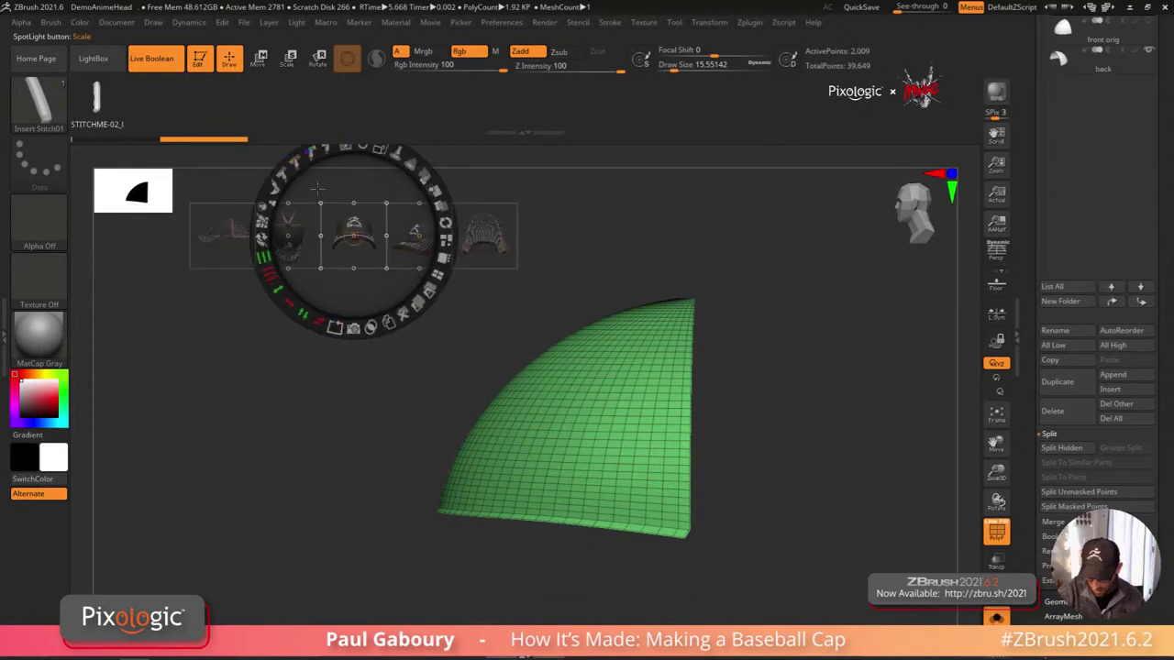
pyautogui.moveTo(383, 243); pyautogui.dragTo(557, 249)
pyautogui.press('z')
pyautogui.press('z')
pyautogui.press('z')
pyautogui.keyDown('alt'); pyautogui.moveTo(777, 437); pyautogui.dragTo(741, 471); pyautogui.keyUp('alt')
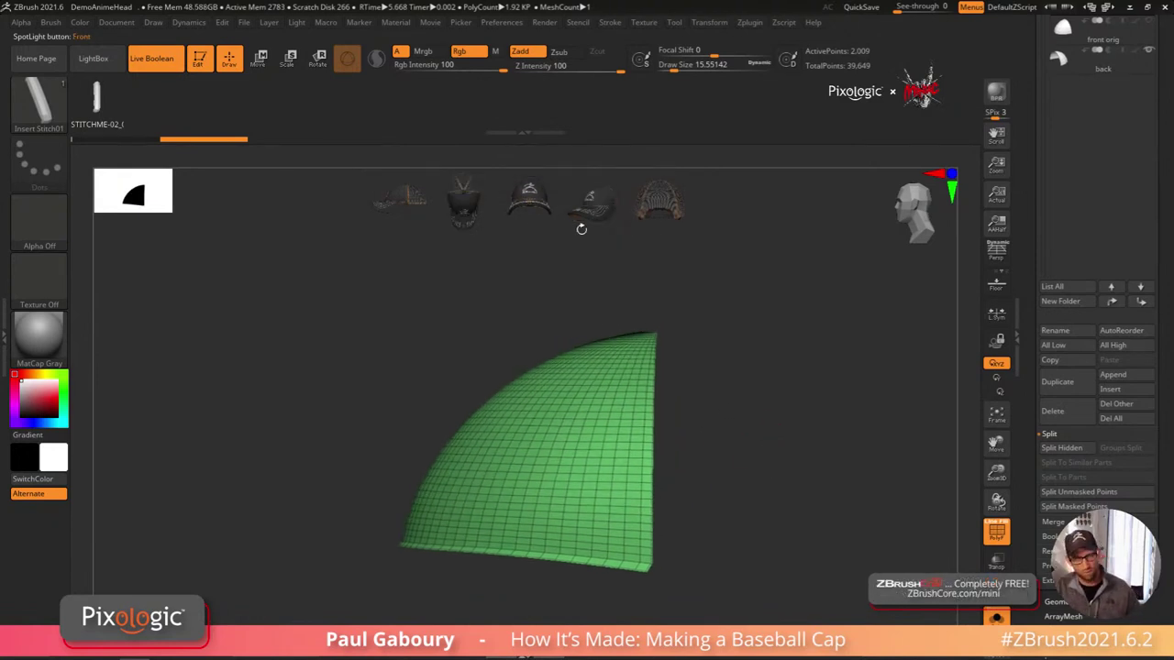
# Step: Split the hidden part of front2 into its own subtool, leaving only the crown in front2
pyautogui.moveTo(715, 293)
pyautogui.mouseDown()
pyautogui.moveTo(775, 422)
pyautogui.moveTo(750, 435)
pyautogui.moveTo(763, 466)
pyautogui.moveTo(708, 481)
pyautogui.mouseUp()
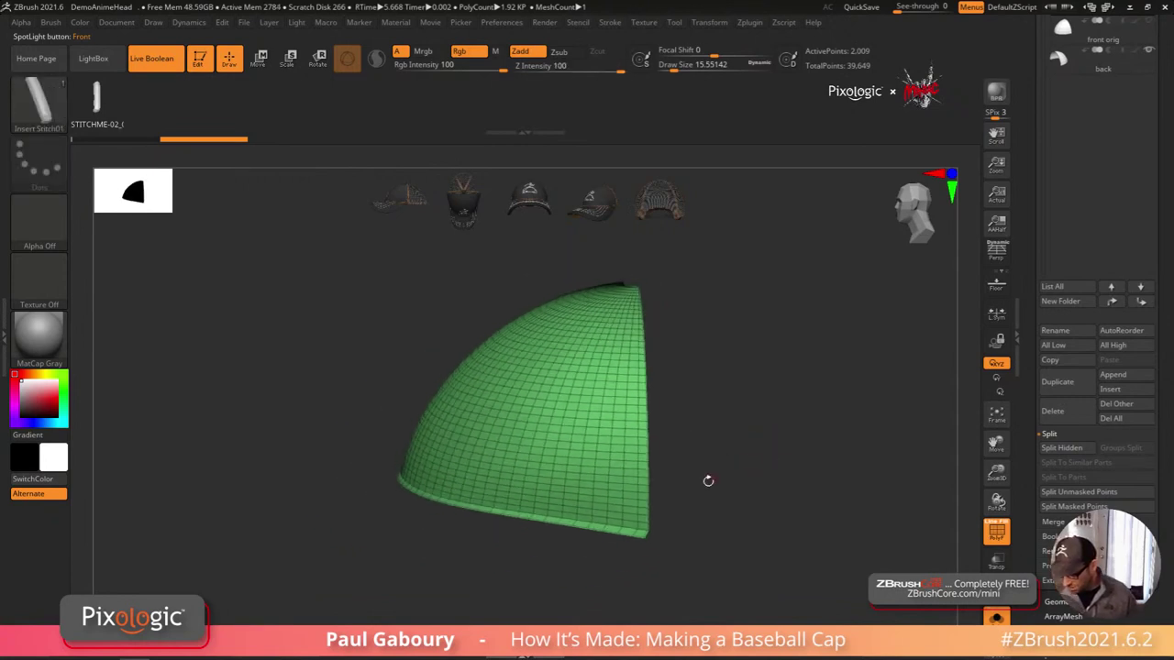
pyautogui.click(1070, 452)
pyautogui.moveTo(1164, 398); pyautogui.dragTo(1161, 479)
# Step: Frame only the crown's mesh border with curves, polygroups excluded, and generate a tube along it with the CurveTube brush
pyautogui.moveTo(741, 511); pyautogui.dragTo(763, 527)
pyautogui.press('b')
pyautogui.press('c')
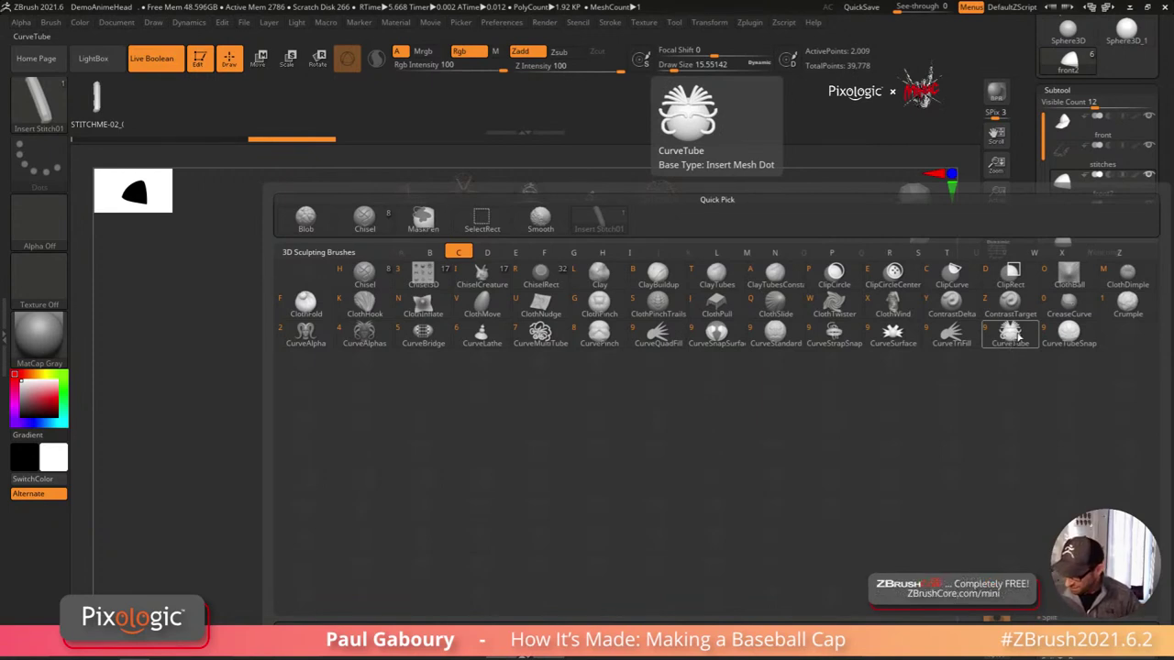
pyautogui.click(1013, 335)
pyautogui.moveTo(731, 490)
pyautogui.mouseDown()
pyautogui.moveTo(749, 464)
pyautogui.moveTo(733, 473)
pyautogui.mouseUp()
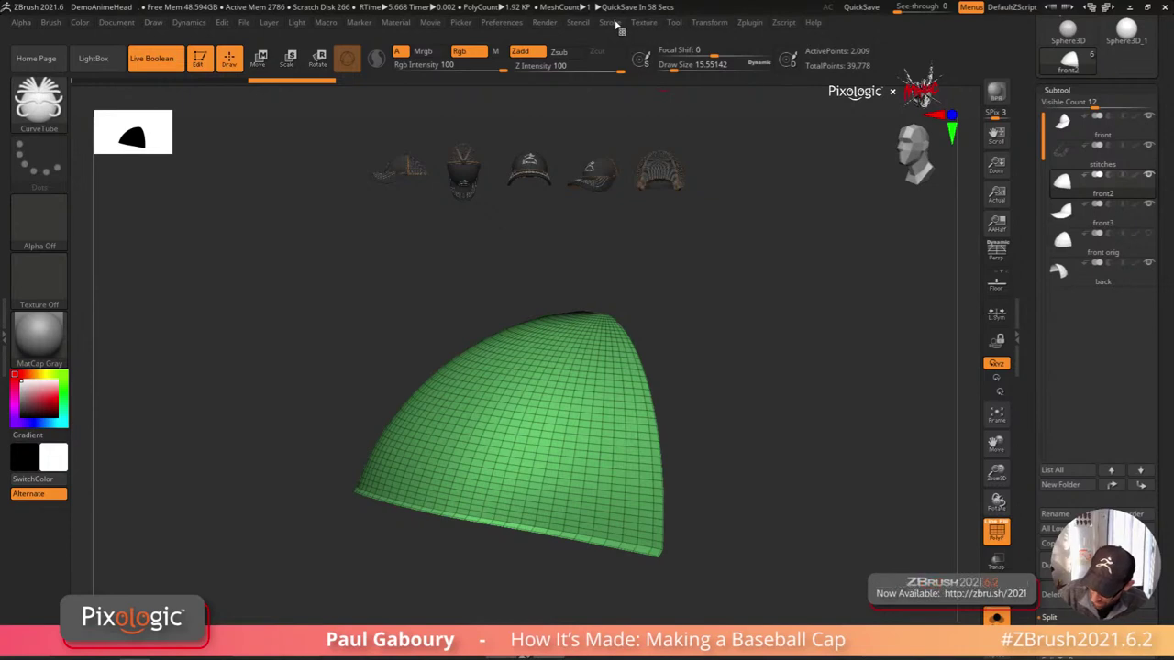
pyautogui.click(612, 23)
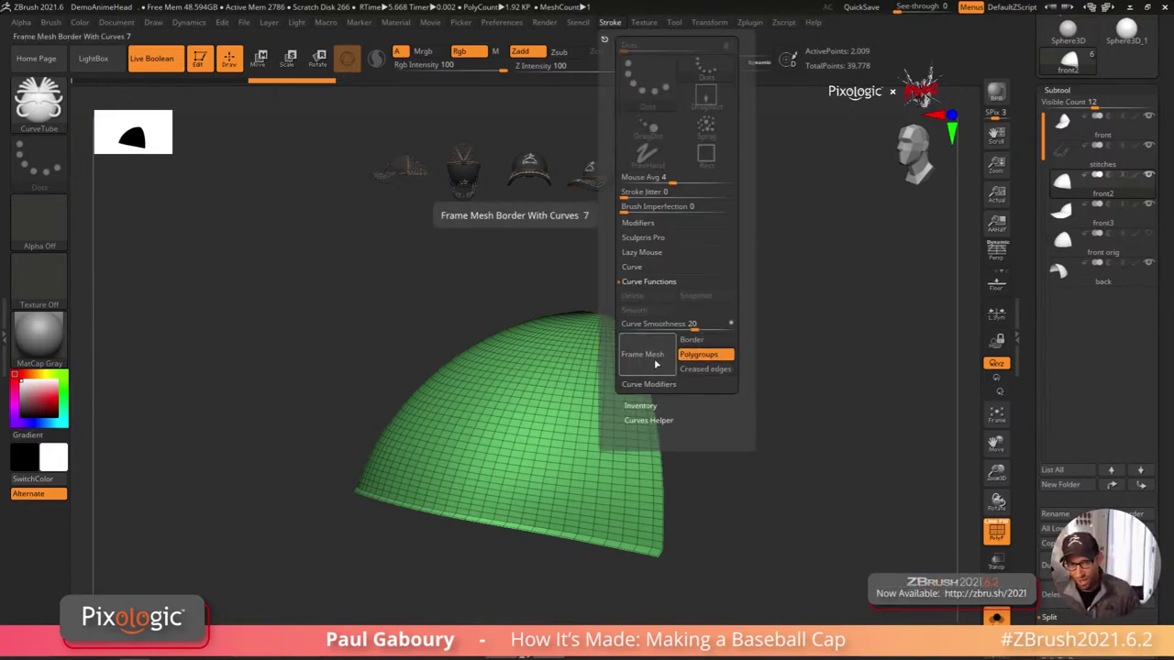
pyautogui.click(697, 354)
pyautogui.click(708, 340)
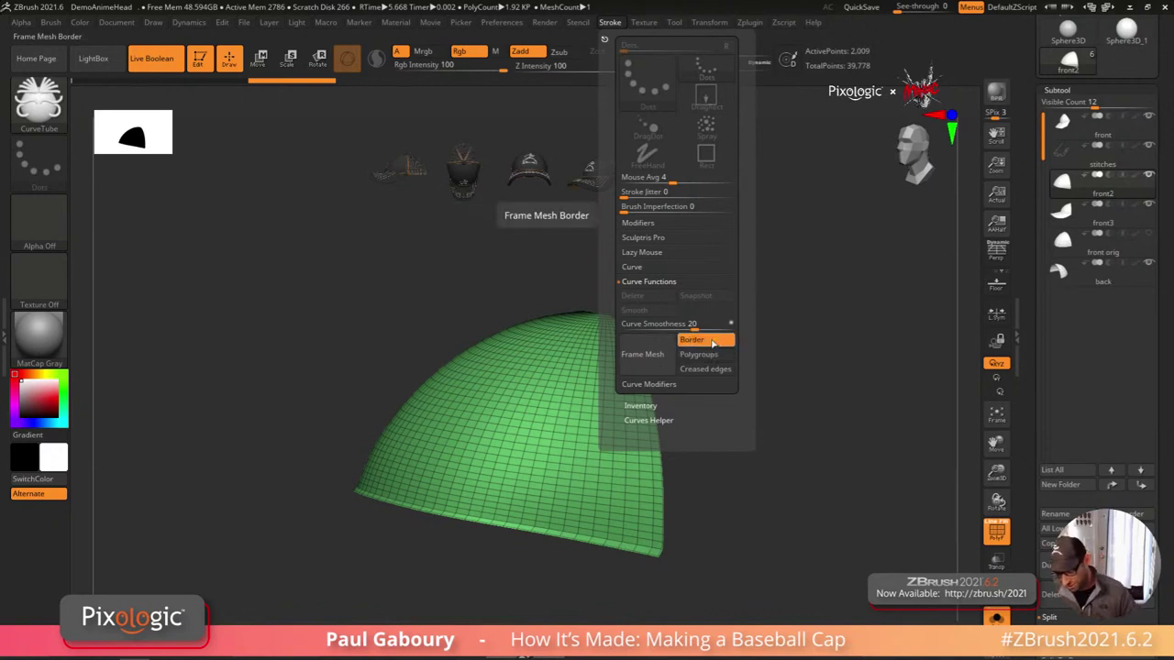
pyautogui.click(655, 361)
pyautogui.moveTo(757, 482); pyautogui.dragTo(730, 500)
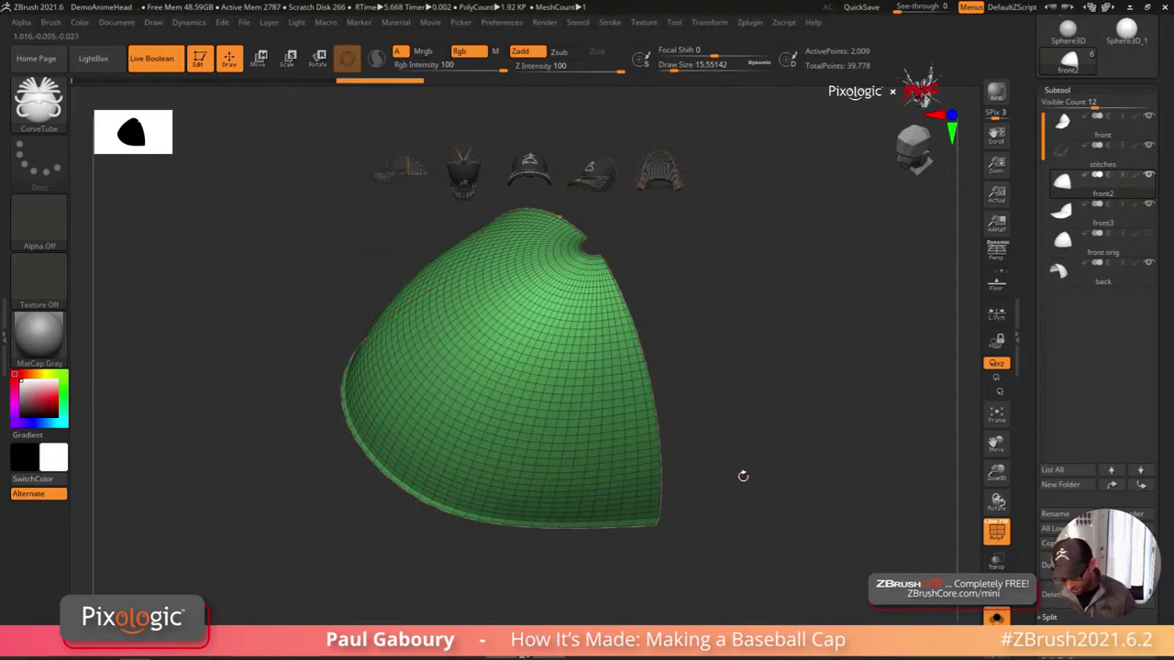
pyautogui.click(668, 412)
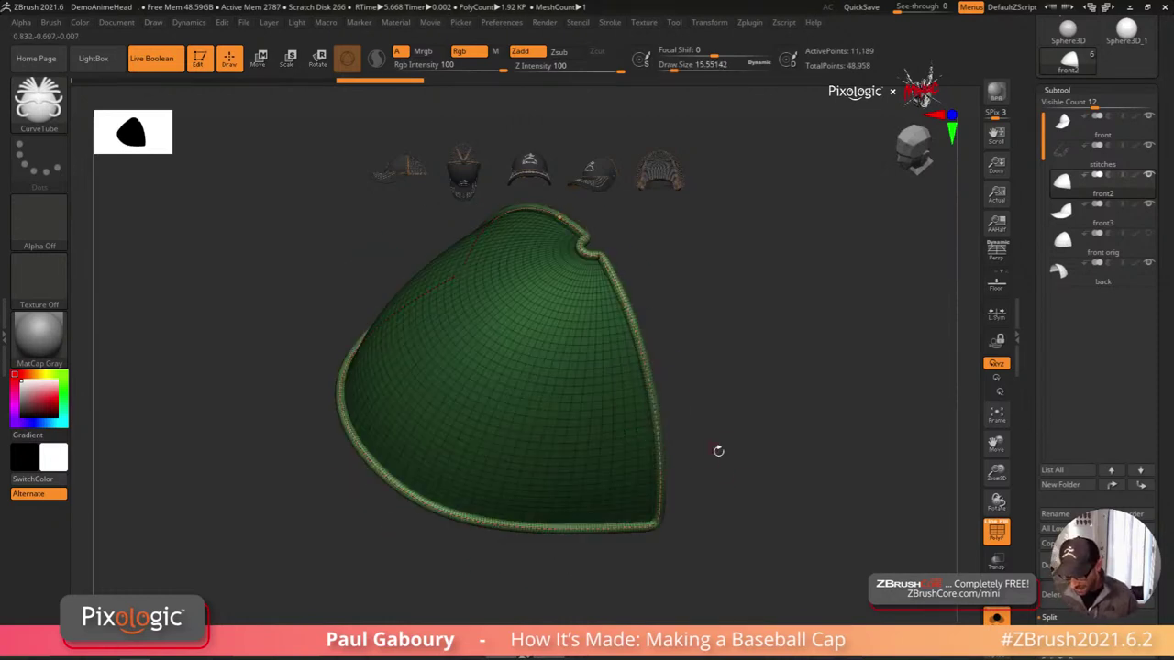
# Step: Turn the polyframe off and examine the tube around the crown's border from several angles
pyautogui.moveTo(715, 449); pyautogui.dragTo(738, 459)
pyautogui.moveTo(738, 460)
pyautogui.mouseDown(button='right')
pyautogui.moveTo(784, 475)
pyautogui.moveTo(778, 498)
pyautogui.moveTo(739, 475)
pyautogui.moveTo(788, 468)
pyautogui.moveTo(739, 464)
pyautogui.moveTo(796, 432)
pyautogui.mouseUp(button='right')
pyautogui.hotkey('shift', 'f')
pyautogui.moveTo(796, 432); pyautogui.dragTo(749, 495)
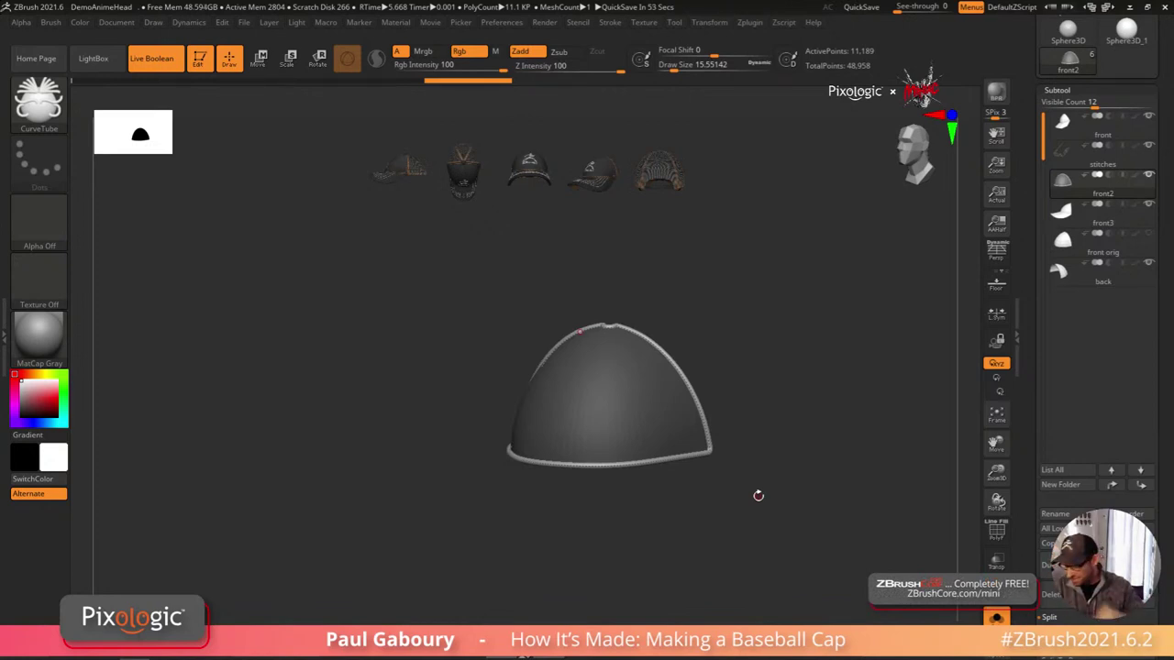
# Step: Split the border tube off the crown into its own subtool and rename that subtool rim
pyautogui.scroll(-5, 1054, 495)
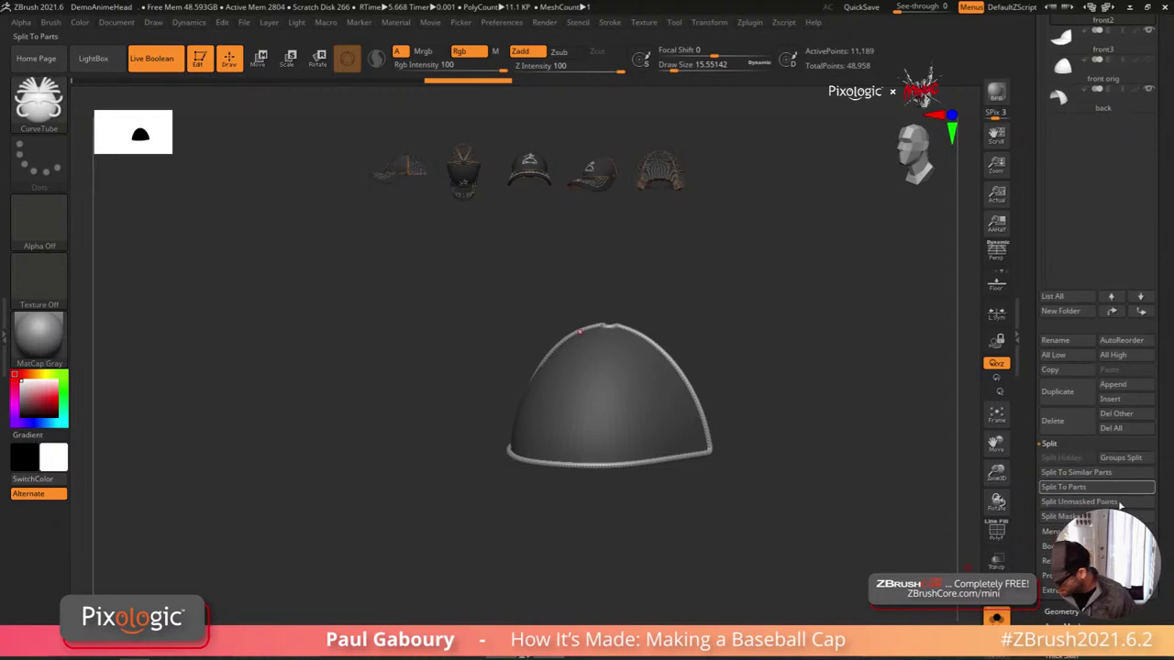
pyautogui.click(1089, 504)
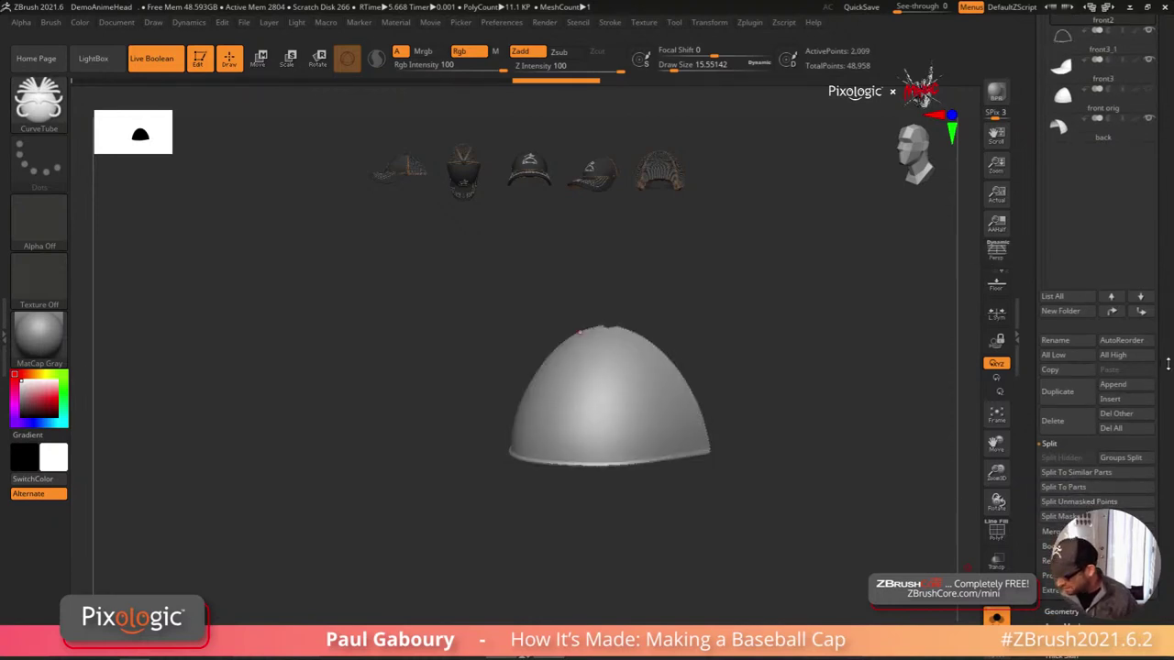
pyautogui.click(1067, 440)
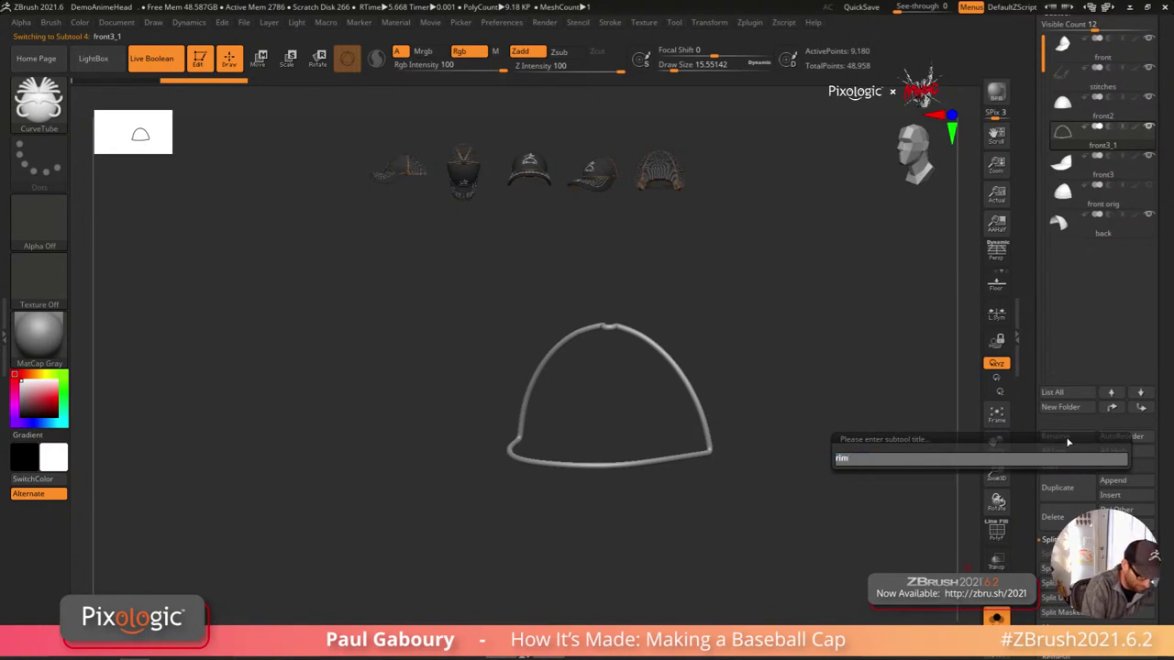
pyautogui.write('rim')
pyautogui.press('Return')
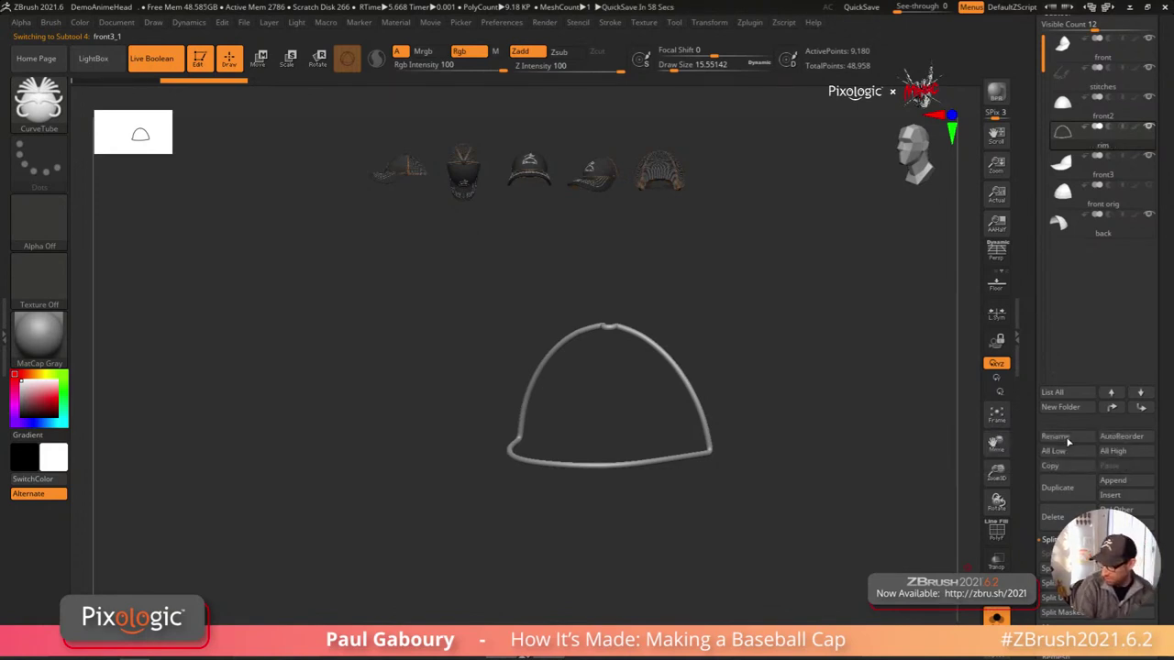
# Step: Make the front2 crown the active subtool and turn its polyframe on
pyautogui.click(1066, 109)
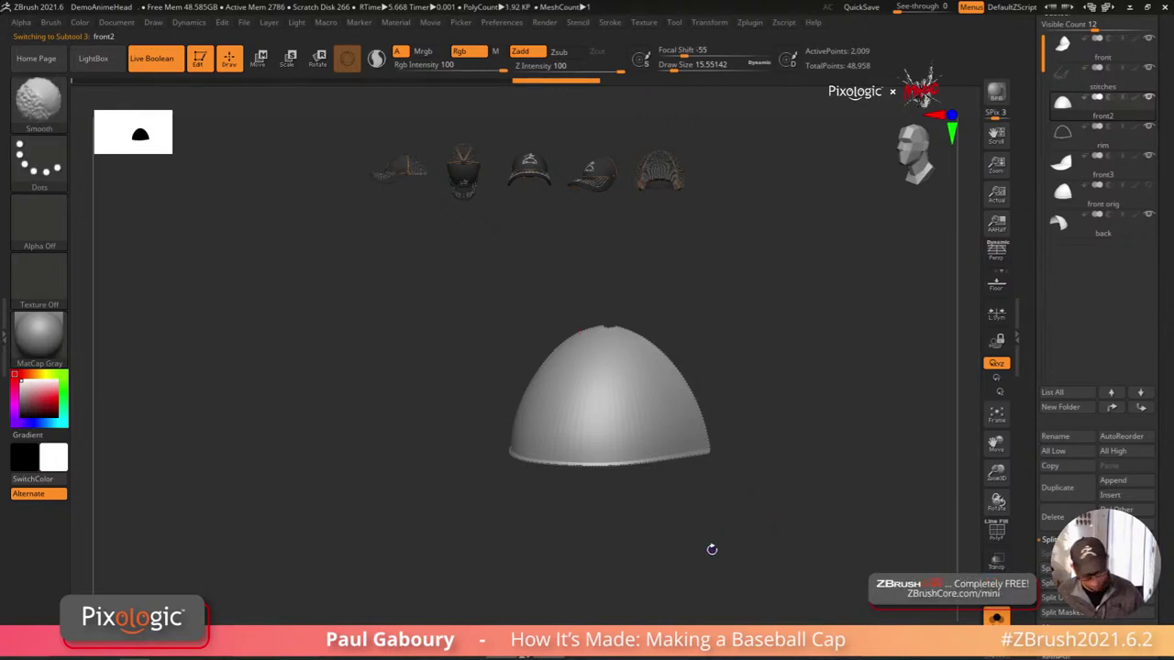
pyautogui.hotkey('shift', 'f')
pyautogui.moveTo(725, 534); pyautogui.dragTo(698, 531)
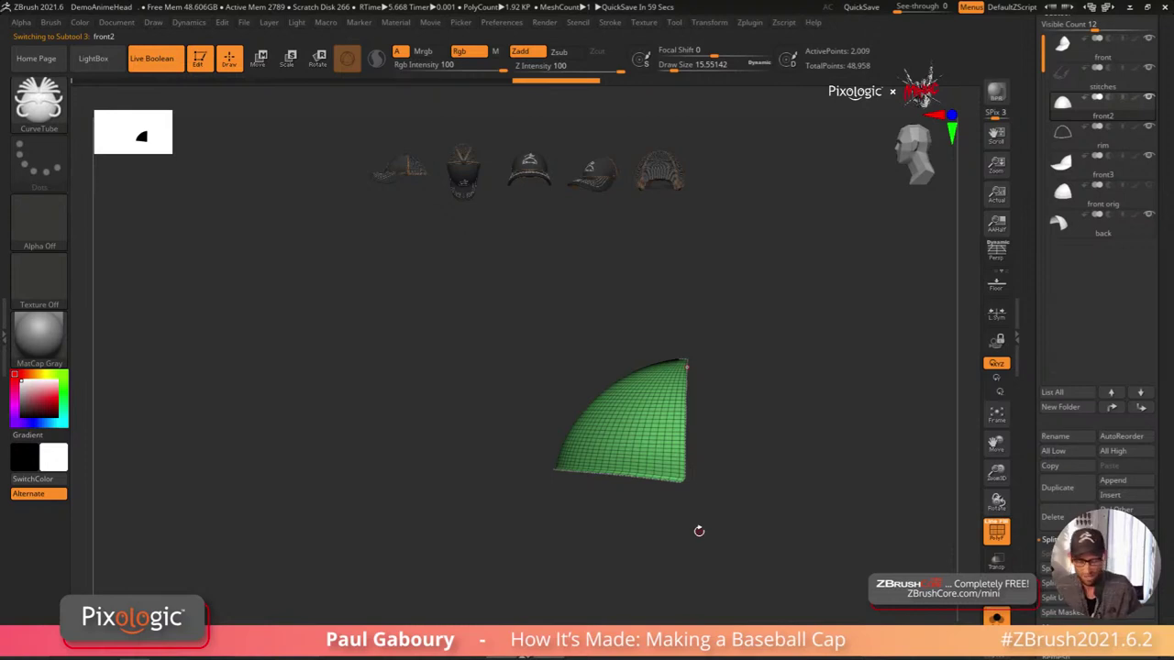
pyautogui.moveTo(788, 423); pyautogui.dragTo(768, 477)
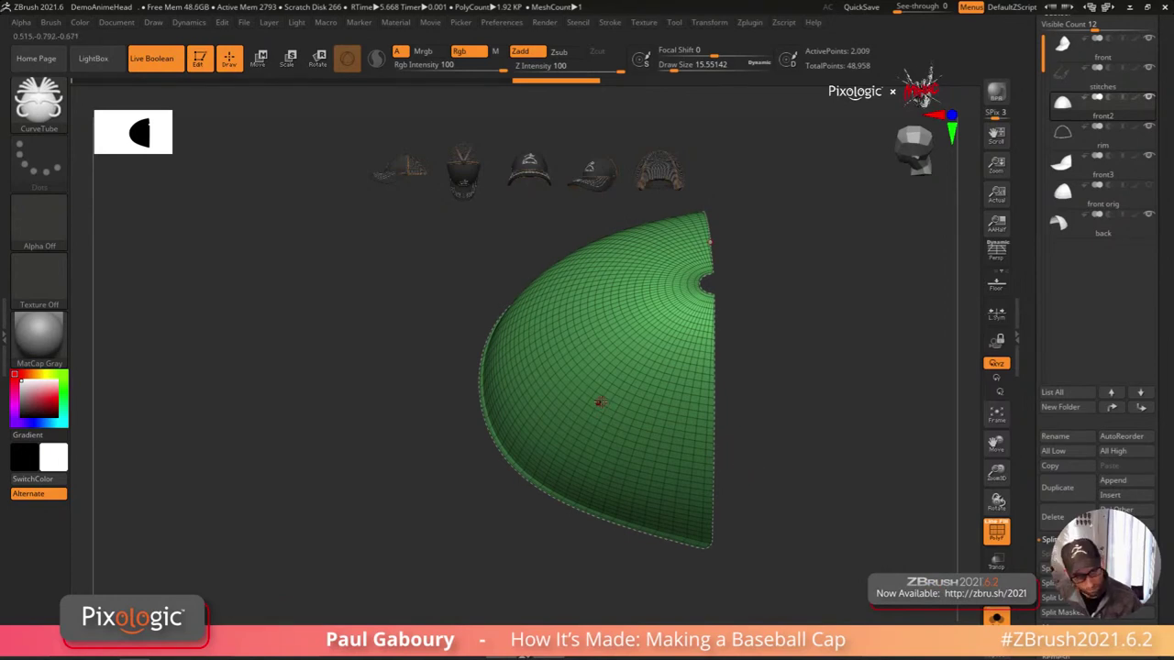
# Step: Try to clear the leftover border curve directly on the crown mesh
pyautogui.press('ctrl')
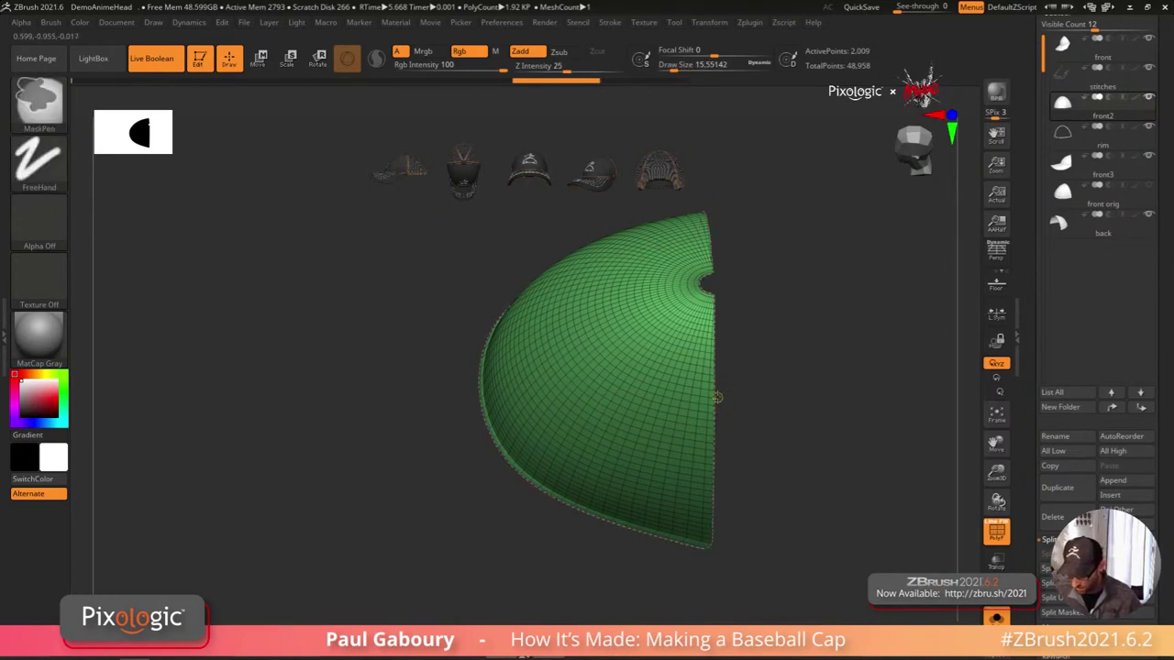
pyautogui.keyDown('ctrl'); pyautogui.moveTo(717, 397); pyautogui.dragTo(715, 411, button='right'); pyautogui.keyUp('ctrl')
pyautogui.press('shift')
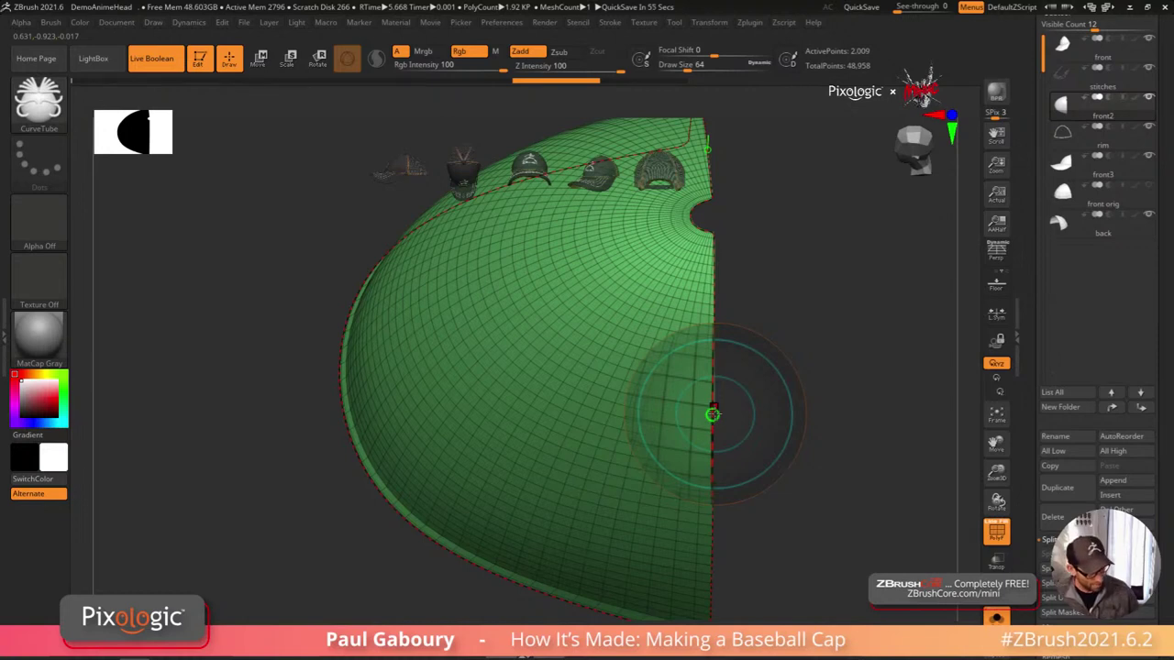
pyautogui.press('shift')
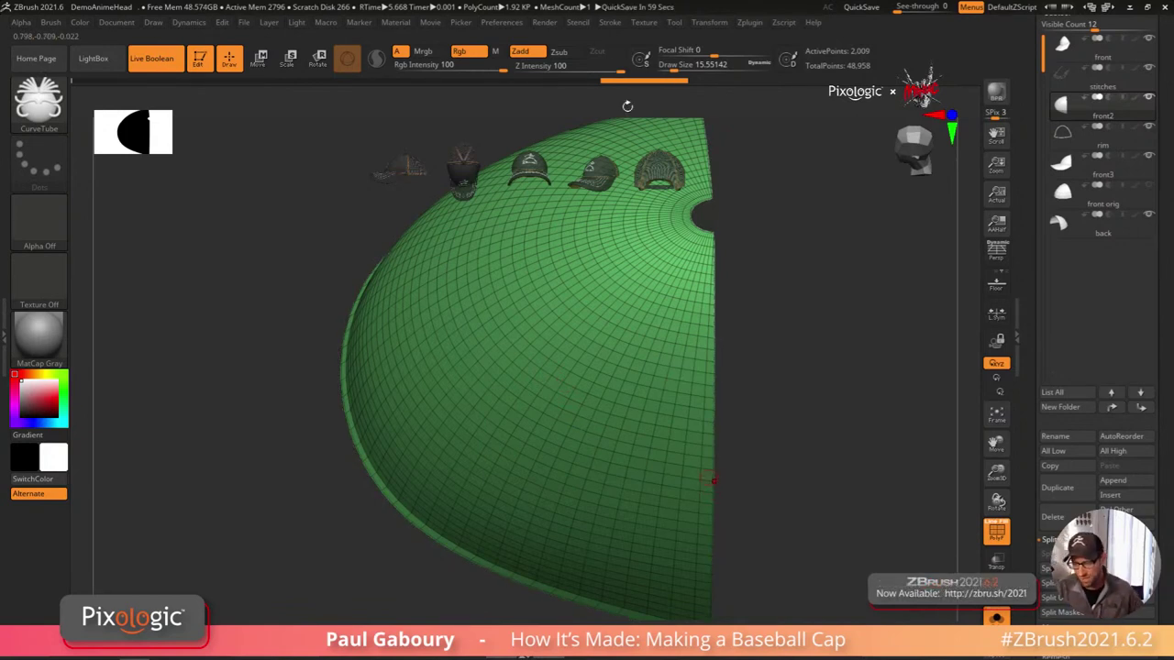
# Step: Undo the last curve removal and delete the crown's border curve with the Delete curve function
pyautogui.click(609, 22)
pyautogui.click(647, 279)
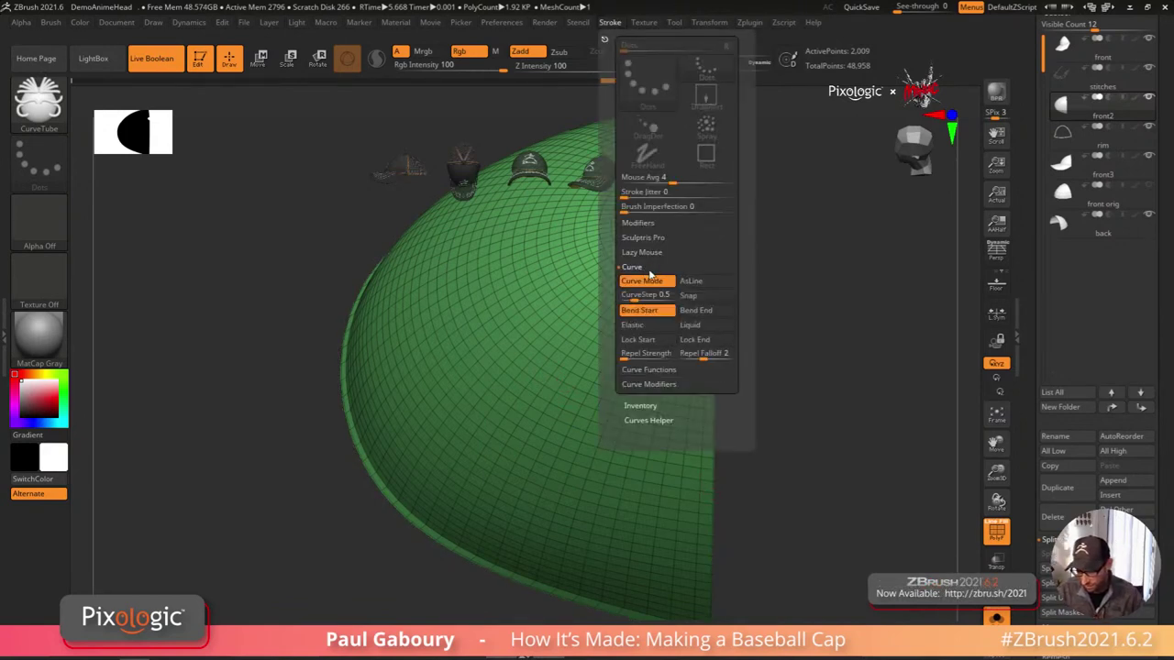
pyautogui.click(637, 267)
pyautogui.click(649, 282)
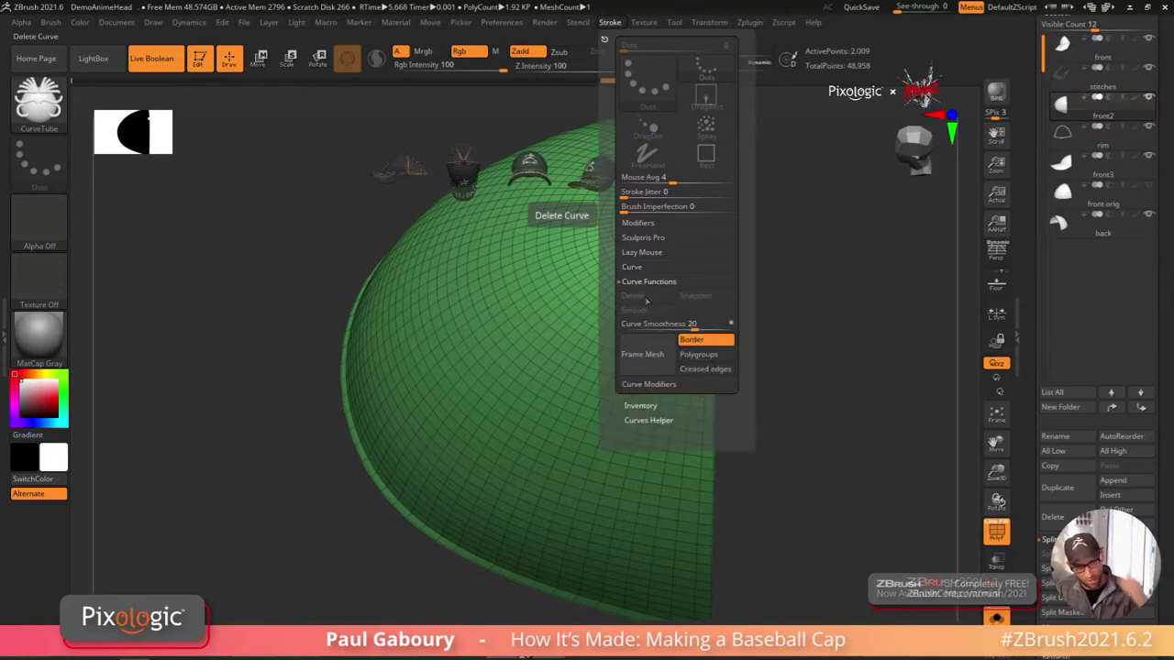
pyautogui.hotkey('ctrl', 'z')
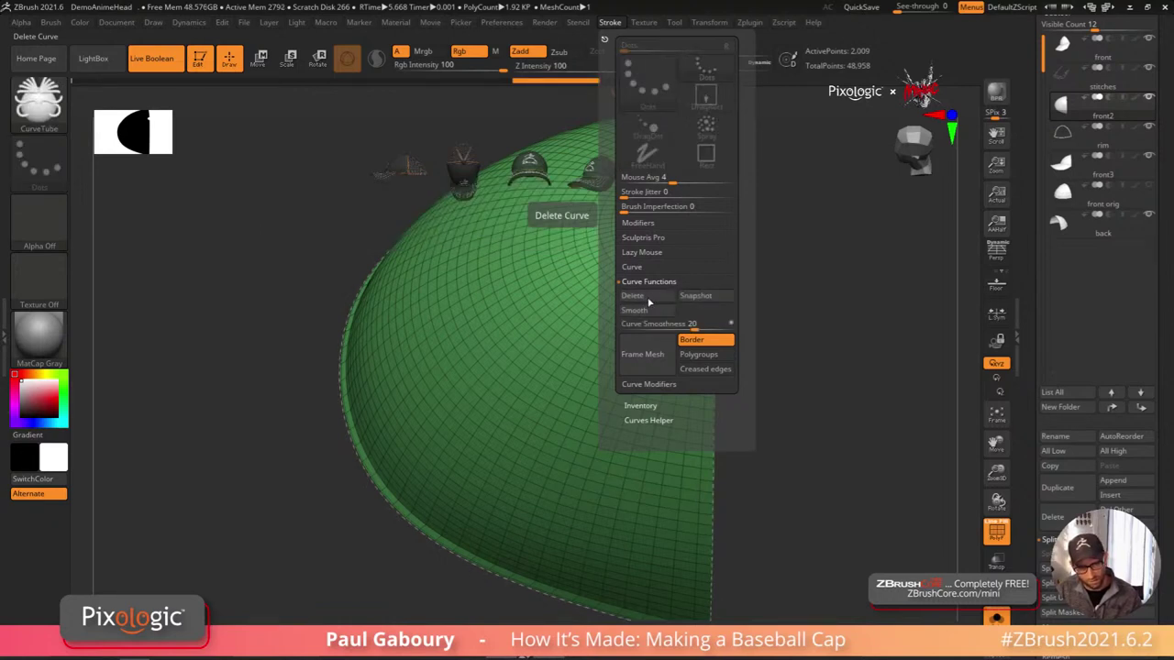
pyautogui.click(647, 300)
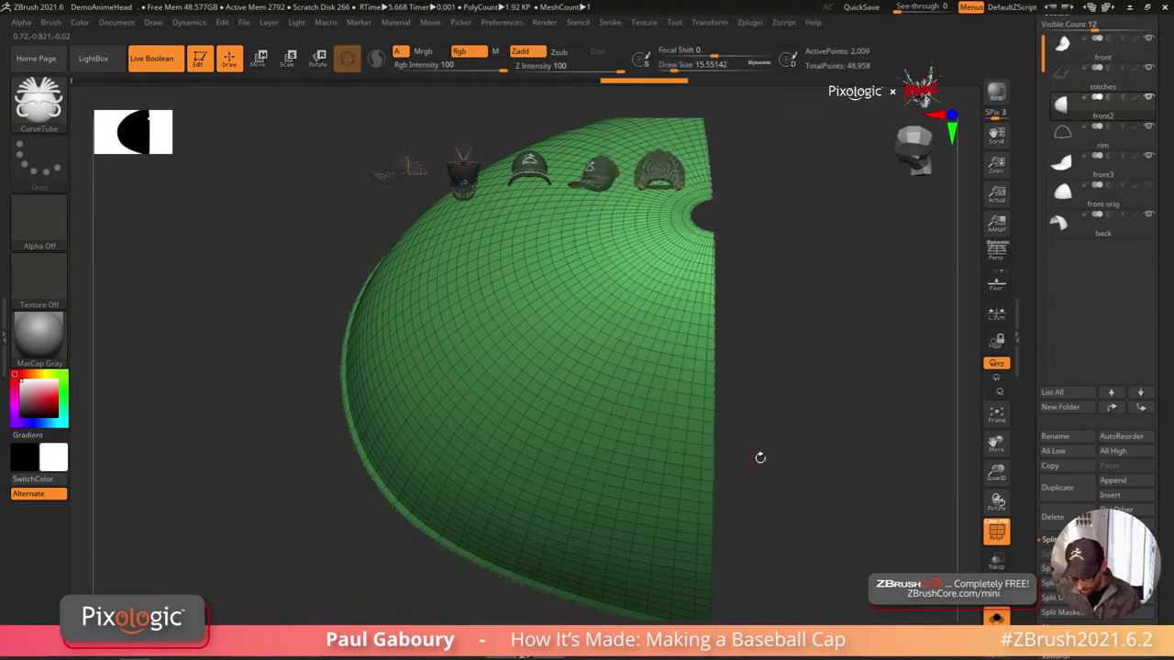
pyautogui.moveTo(760, 458); pyautogui.dragTo(750, 507)
pyautogui.moveTo(742, 493); pyautogui.dragTo(720, 502)
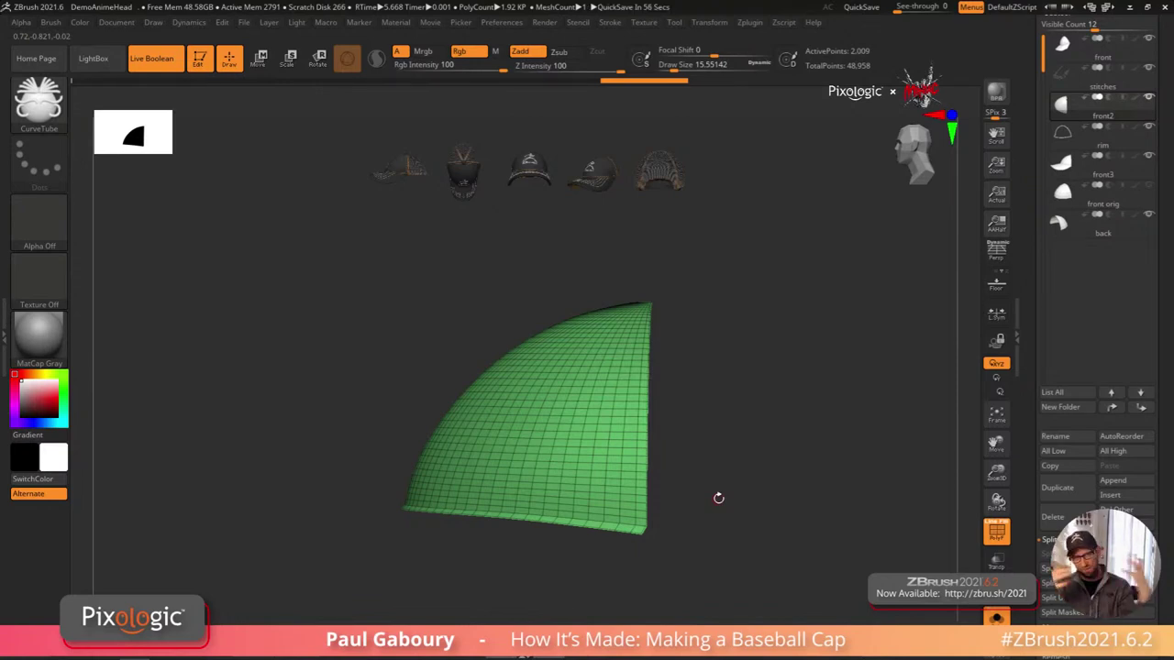
pyautogui.moveTo(752, 469)
pyautogui.mouseDown()
pyautogui.moveTo(788, 473)
pyautogui.moveTo(749, 490)
pyautogui.mouseUp()
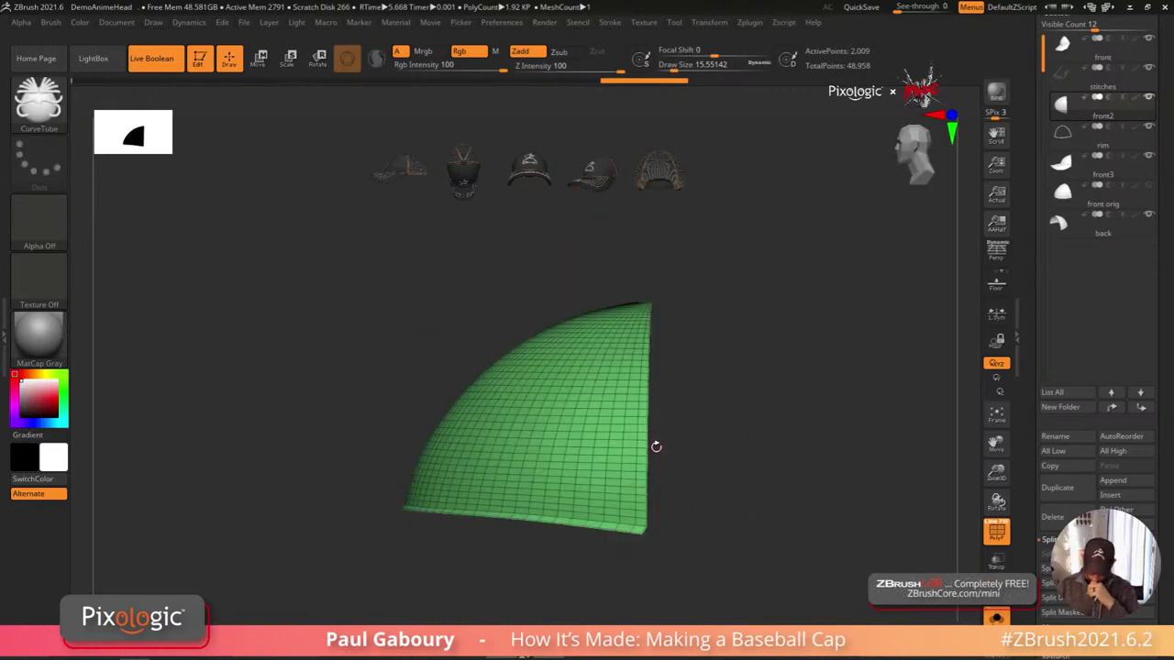
# Step: Give the strip of polygons along the crown's bottom edge its own polygroup using the ZModeler brush
pyautogui.moveTo(656, 446); pyautogui.dragTo(614, 521)
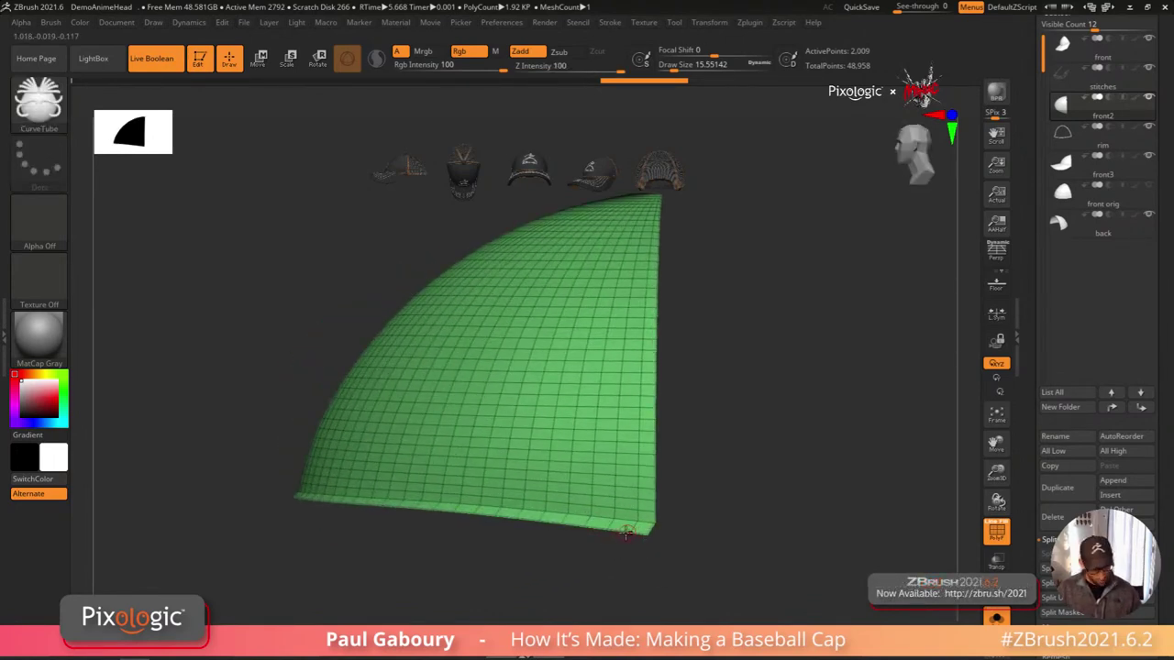
pyautogui.press('b')
pyautogui.press('m')
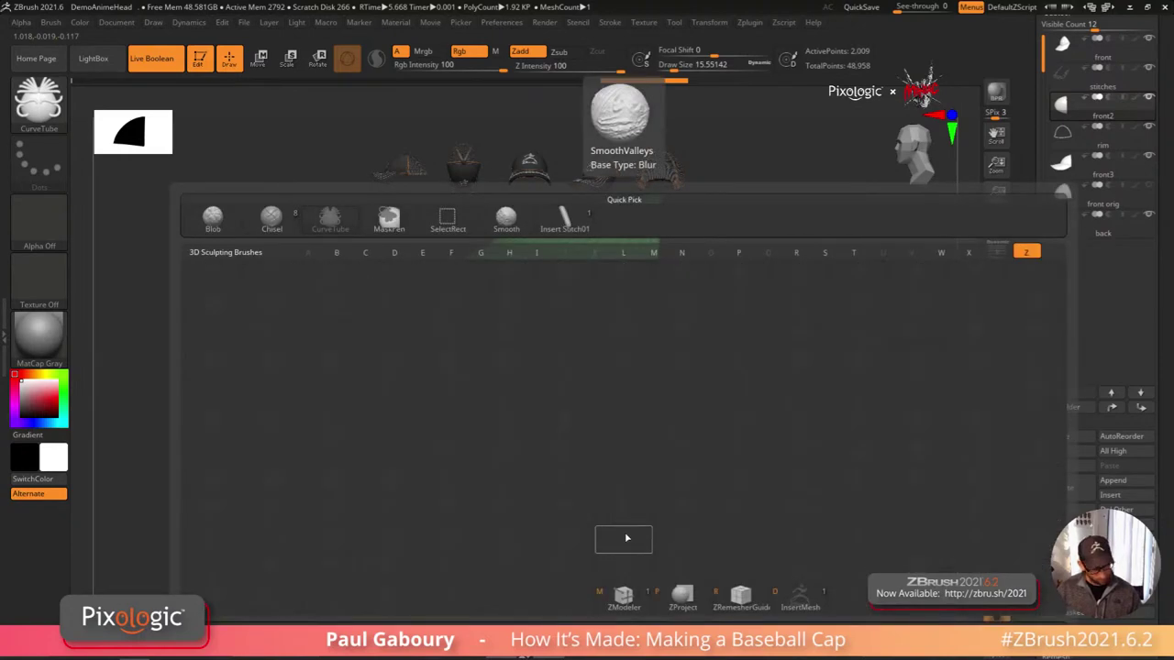
pyautogui.press('p')
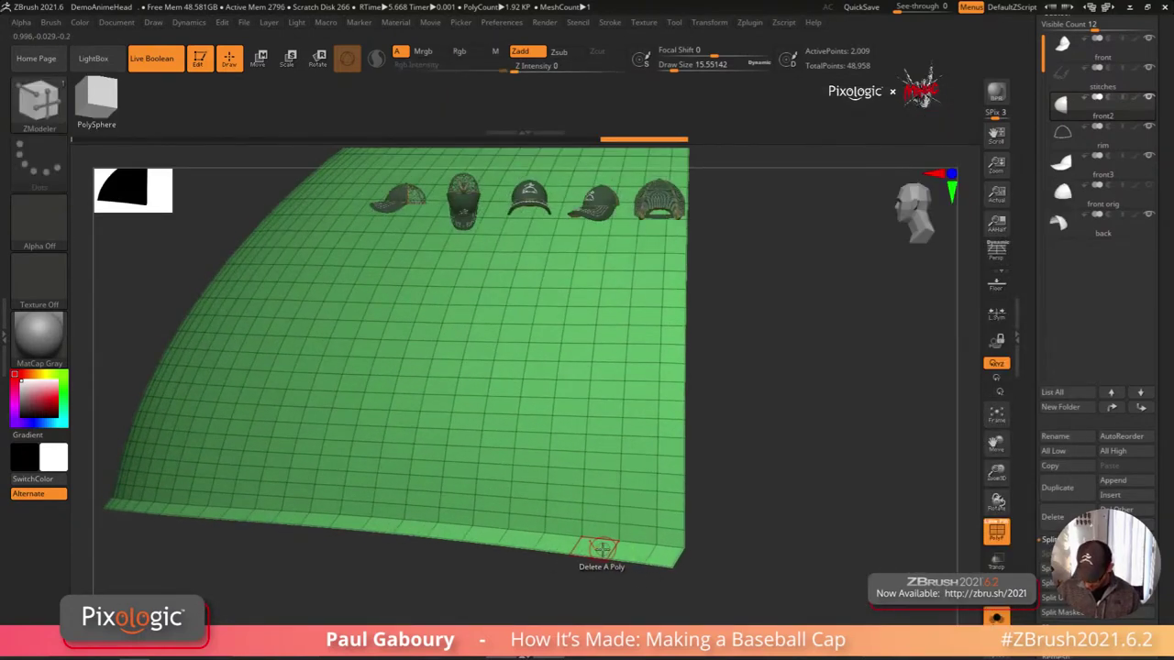
pyautogui.press('space')
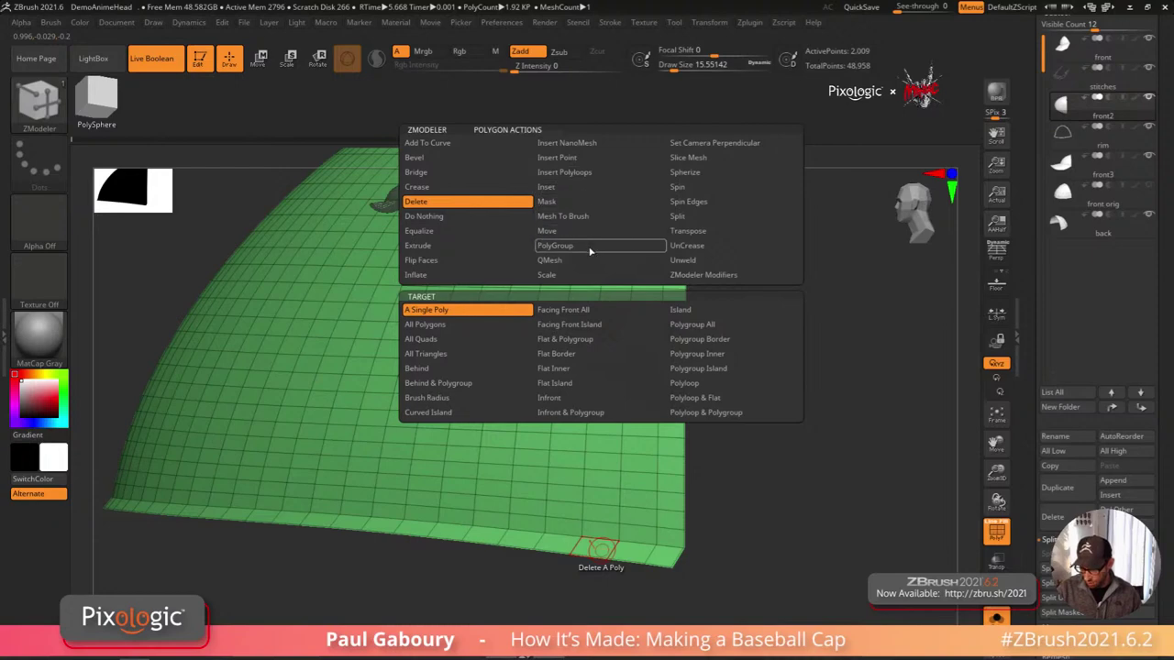
pyautogui.click(578, 245)
pyautogui.click(702, 368)
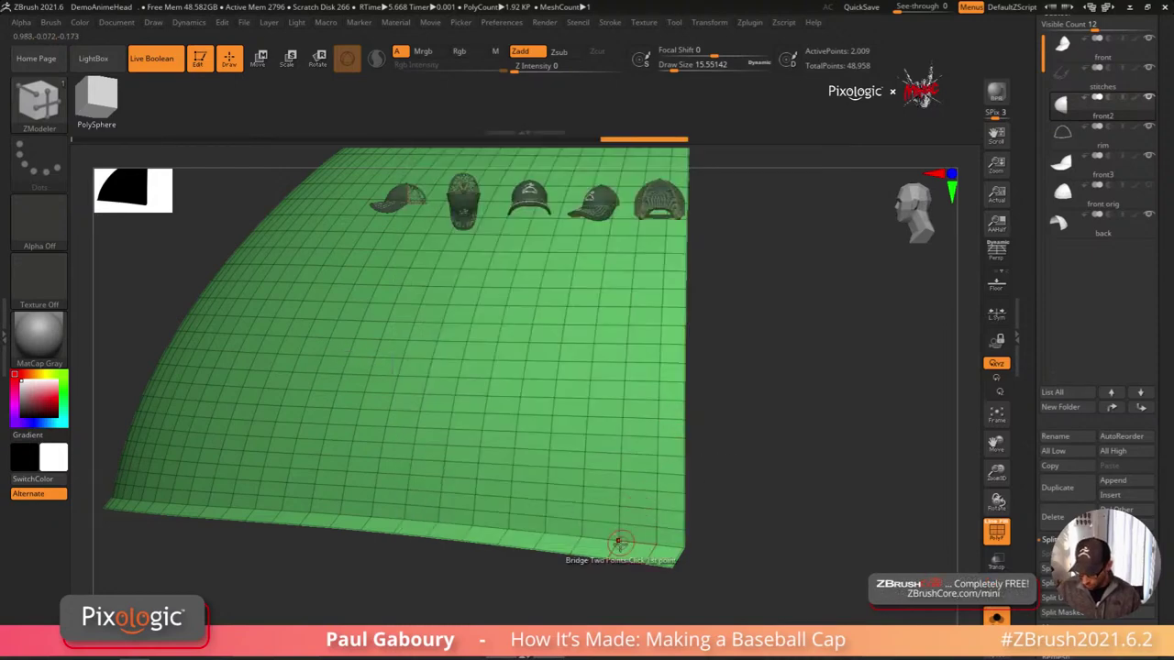
pyautogui.click(640, 553)
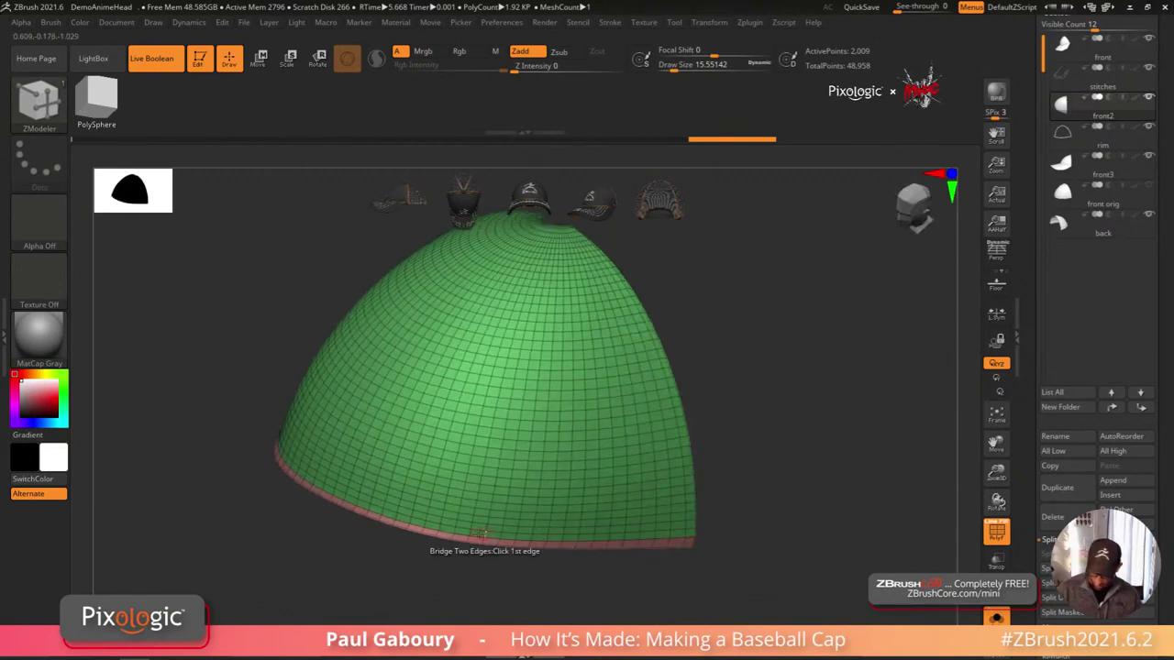
# Step: Choose the Insert Stitch01 brush and set its draw size to 25
pyautogui.moveTo(776, 546); pyautogui.dragTo(728, 530)
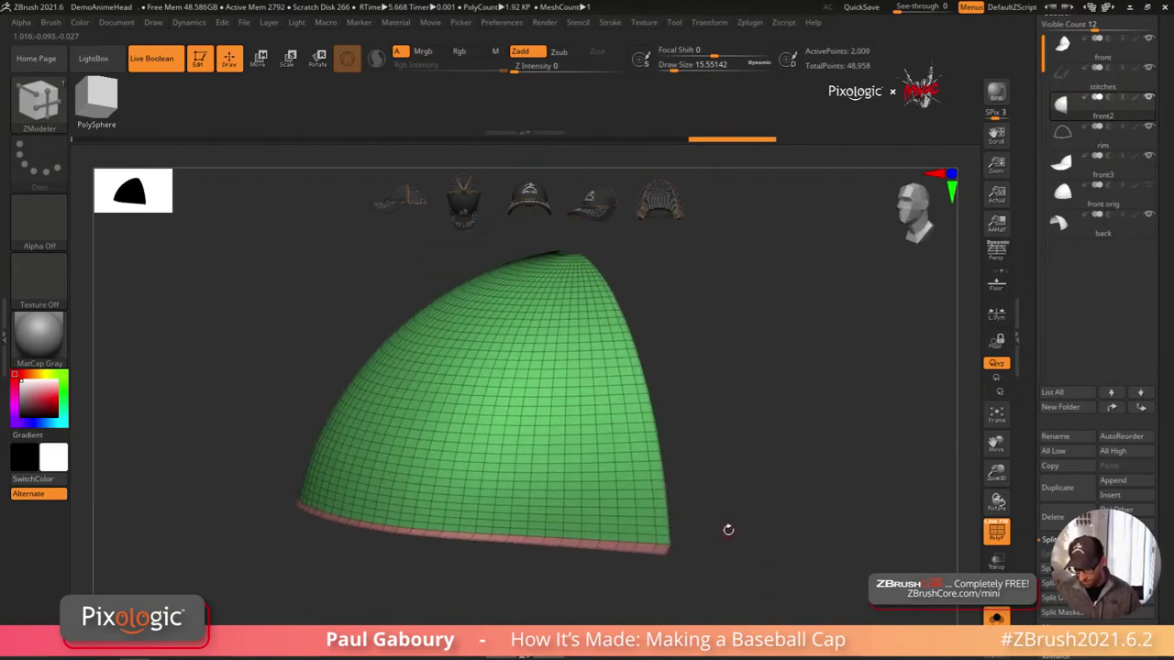
pyautogui.press('b')
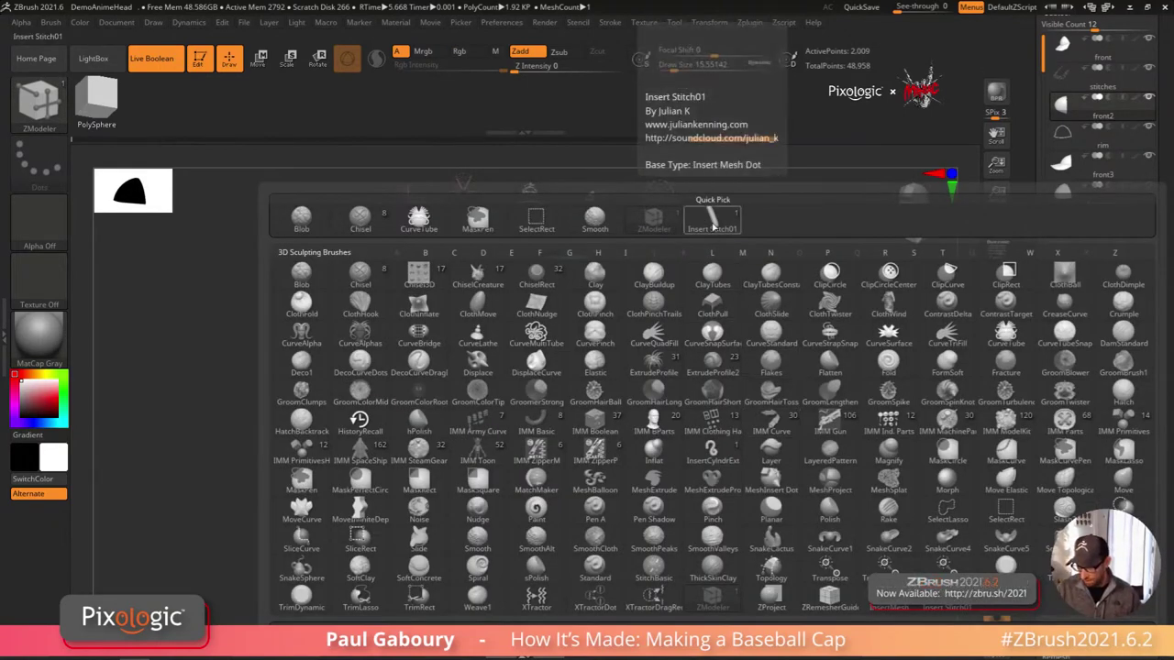
pyautogui.click(712, 224)
pyautogui.keyDown('alt'); pyautogui.moveTo(726, 419); pyautogui.dragTo(709, 442); pyautogui.keyUp('alt')
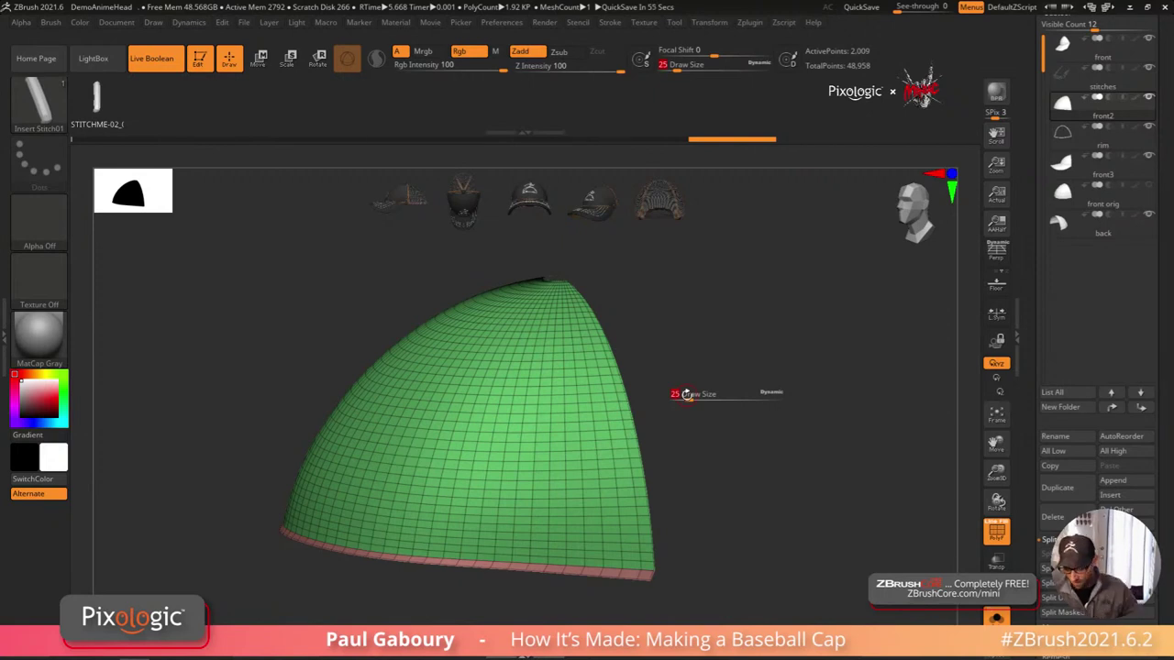
# Step: Frame the crown with a curve along its polygroup boundary, run stitches along that curve, and show all cap parts again
pyautogui.click(612, 23)
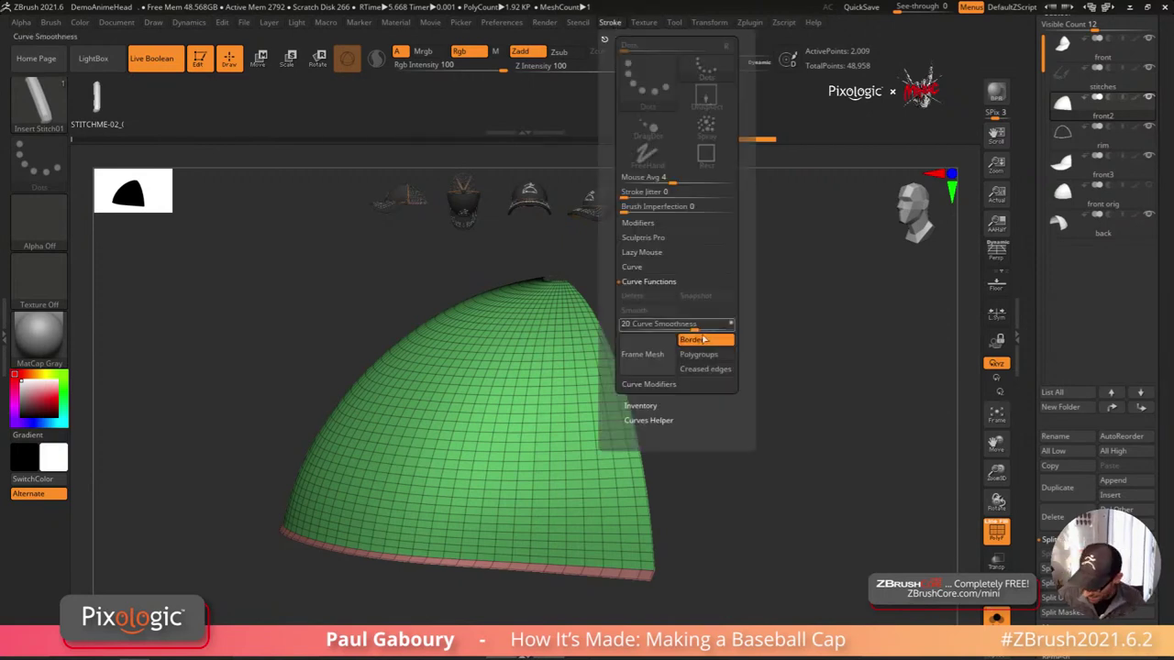
pyautogui.click(653, 365)
pyautogui.moveTo(703, 553)
pyautogui.mouseDown()
pyautogui.moveTo(726, 510)
pyautogui.moveTo(707, 498)
pyautogui.moveTo(723, 511)
pyautogui.moveTo(817, 469)
pyautogui.mouseUp()
pyautogui.click(596, 519)
pyautogui.click(997, 618)
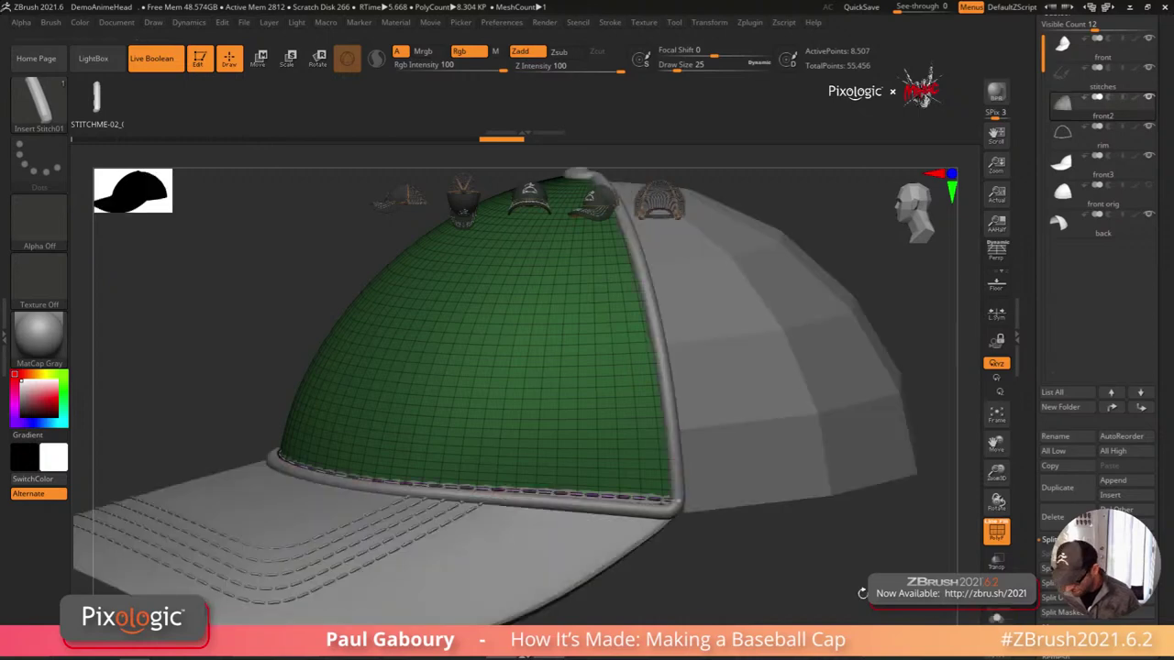
# Step: Try re-applying the stitches along the crown's bottom curve with a draw size of 64
pyautogui.moveTo(705, 573)
pyautogui.mouseDown()
pyautogui.moveTo(720, 585)
pyautogui.moveTo(739, 579)
pyautogui.moveTo(707, 579)
pyautogui.moveTo(718, 605)
pyautogui.moveTo(683, 566)
pyautogui.mouseUp()
pyautogui.moveTo(683, 566)
pyautogui.mouseDown(button='right')
pyautogui.moveTo(669, 558)
pyautogui.moveTo(686, 536)
pyautogui.moveTo(729, 607)
pyautogui.moveTo(697, 565)
pyautogui.moveTo(712, 544)
pyautogui.mouseUp(button='right')
pyautogui.moveTo(712, 549); pyautogui.dragTo(688, 550)
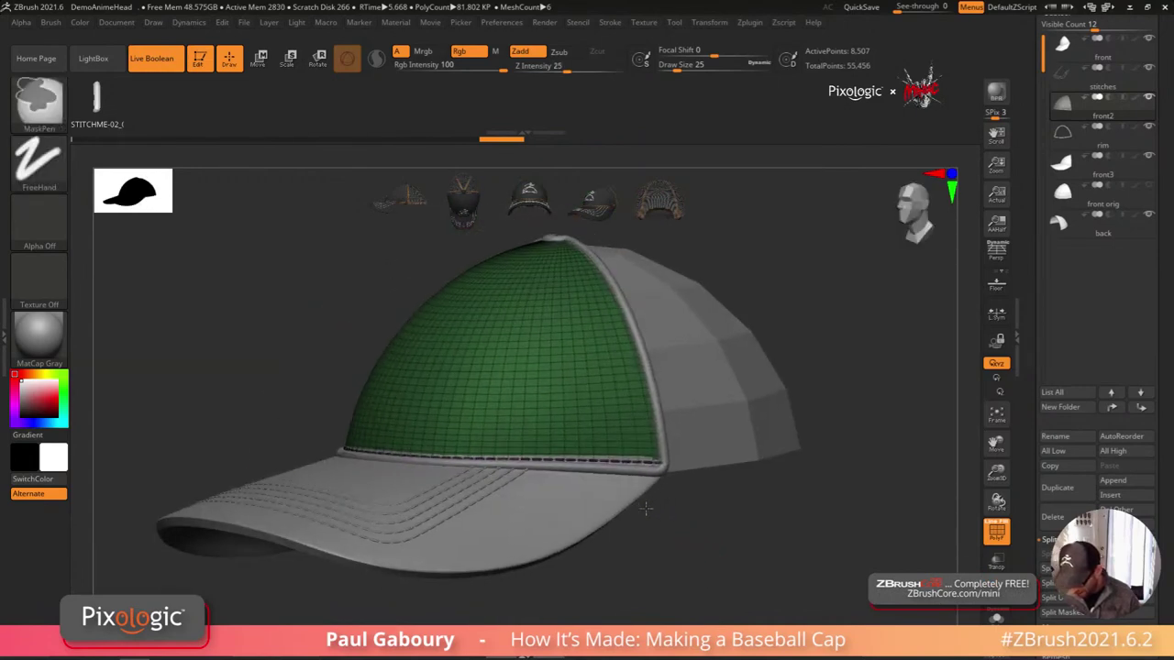
pyautogui.keyDown('ctrl'); pyautogui.moveTo(689, 553); pyautogui.dragTo(641, 469, button='right'); pyautogui.keyUp('ctrl')
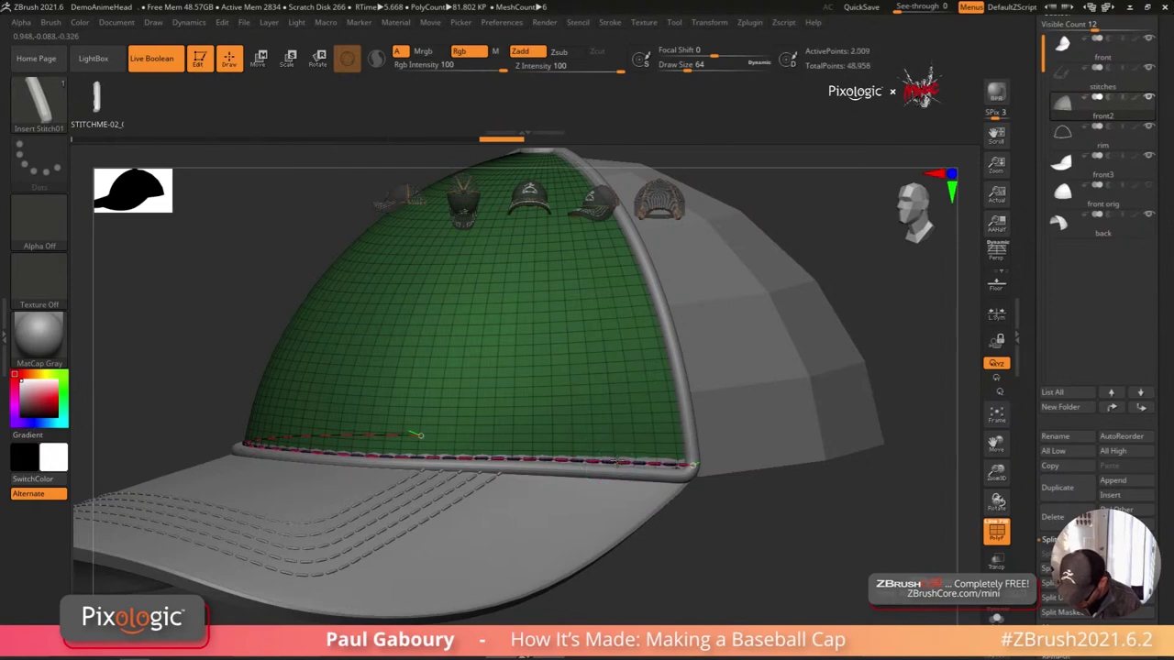
pyautogui.click(566, 459)
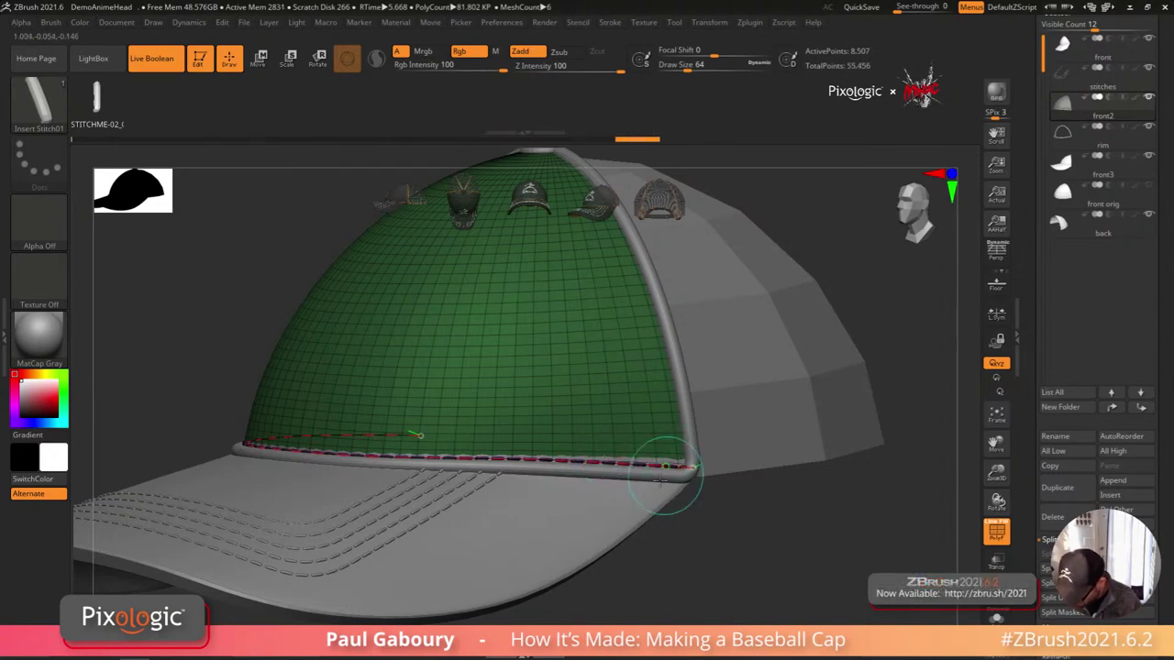
pyautogui.moveTo(662, 524); pyautogui.dragTo(780, 524)
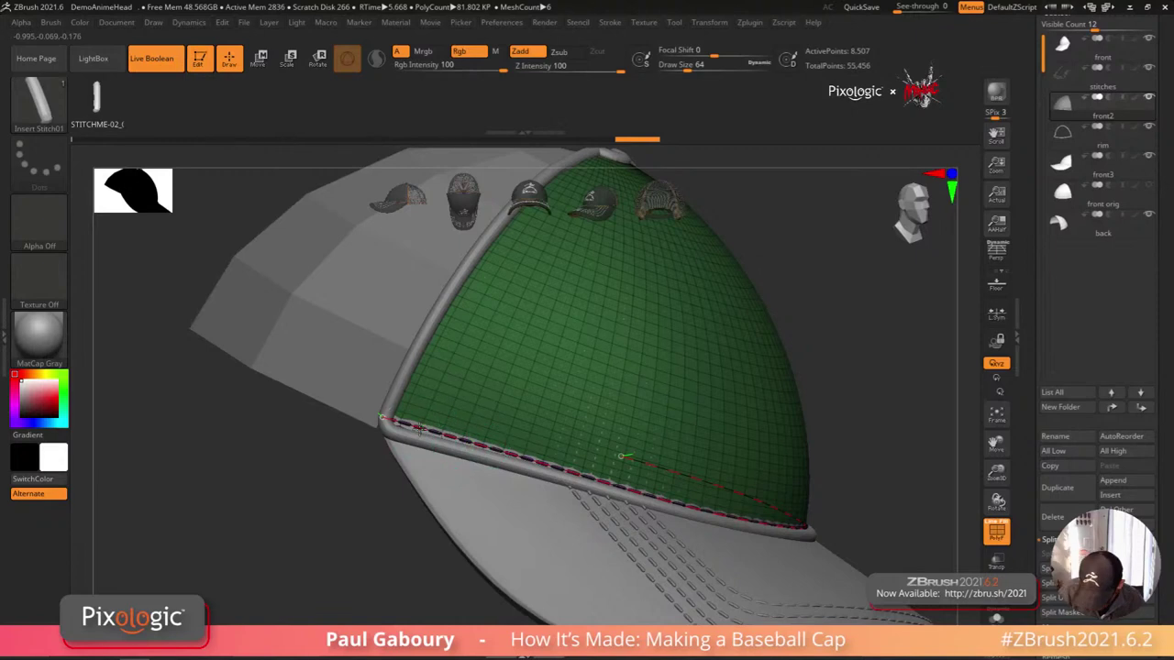
pyautogui.keyDown('ctrl'); pyautogui.moveTo(797, 525); pyautogui.dragTo(653, 493, button='right'); pyautogui.keyUp('ctrl')
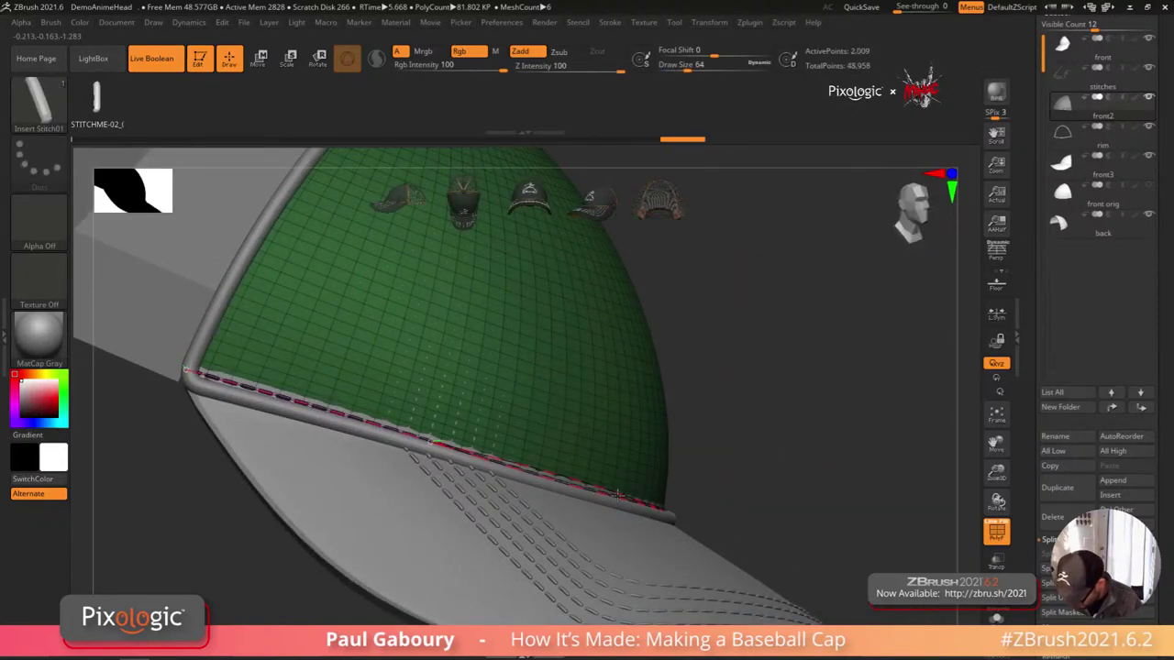
pyautogui.click(619, 496)
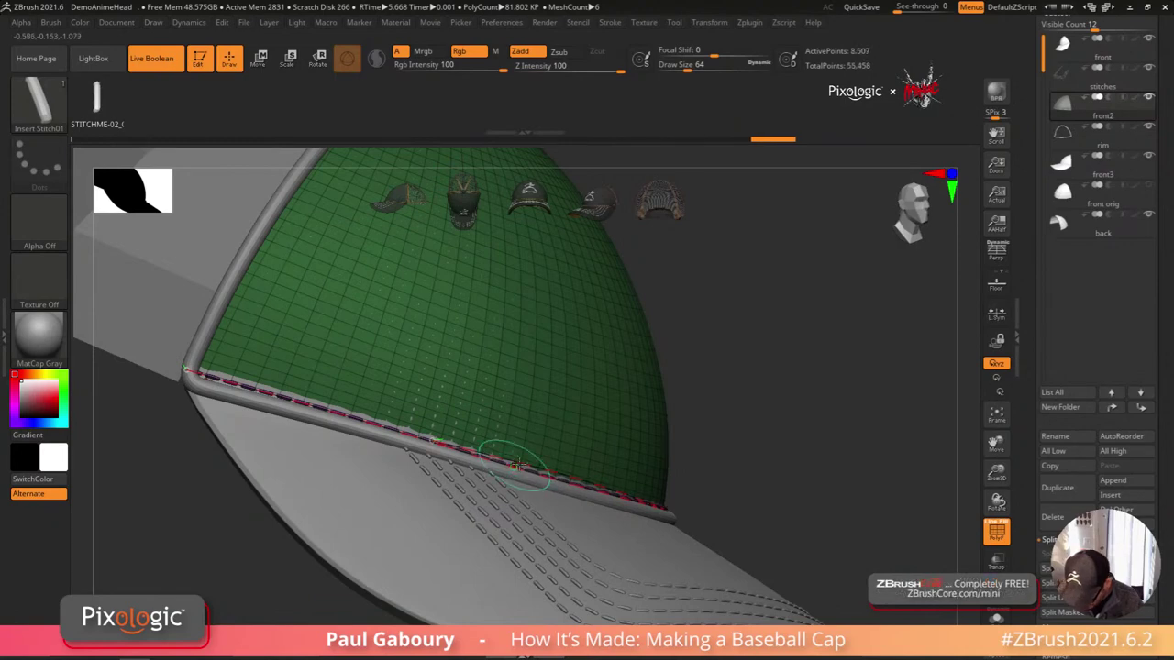
pyautogui.moveTo(518, 466); pyautogui.dragTo(404, 470, button='right')
pyautogui.moveTo(853, 495); pyautogui.dragTo(703, 444, button='right')
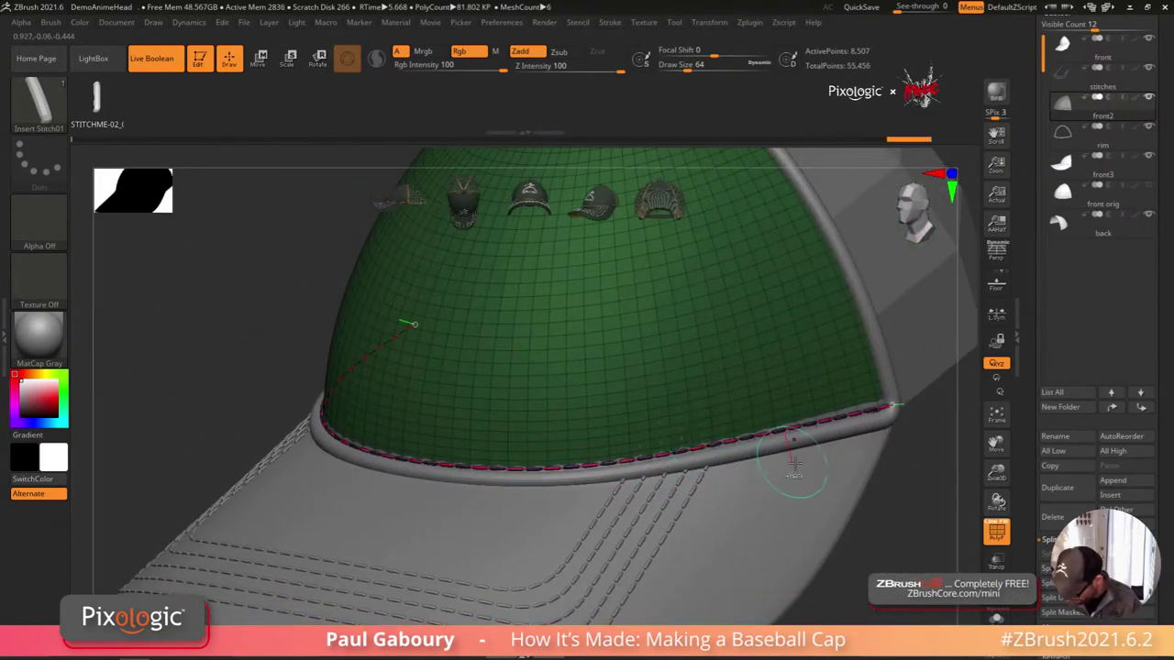
pyautogui.moveTo(794, 463)
pyautogui.keyDown('ctrl'); pyautogui.mouseDown(button='right')
pyautogui.moveTo(788, 483)
pyautogui.moveTo(744, 475)
pyautogui.moveTo(766, 472)
pyautogui.mouseUp(button='right'); pyautogui.keyUp('ctrl')
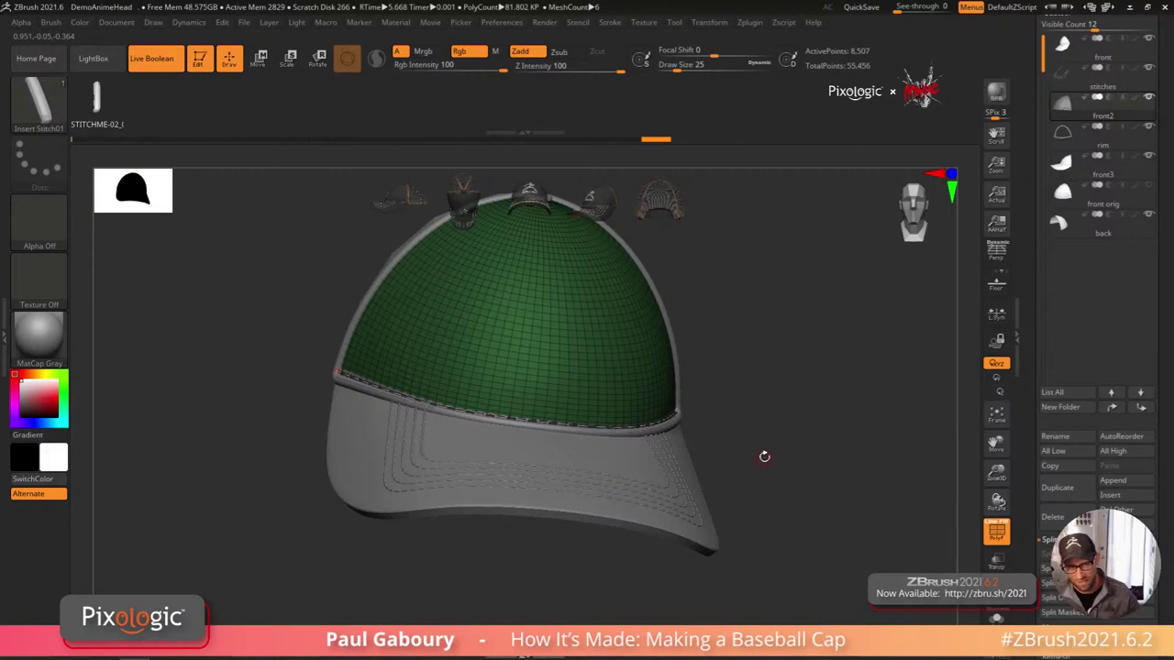
# Step: Turn off the polyframe, isolate the crown, and split the unmasked stitches off it into their own subtool
pyautogui.moveTo(777, 480); pyautogui.dragTo(923, 477, button='right')
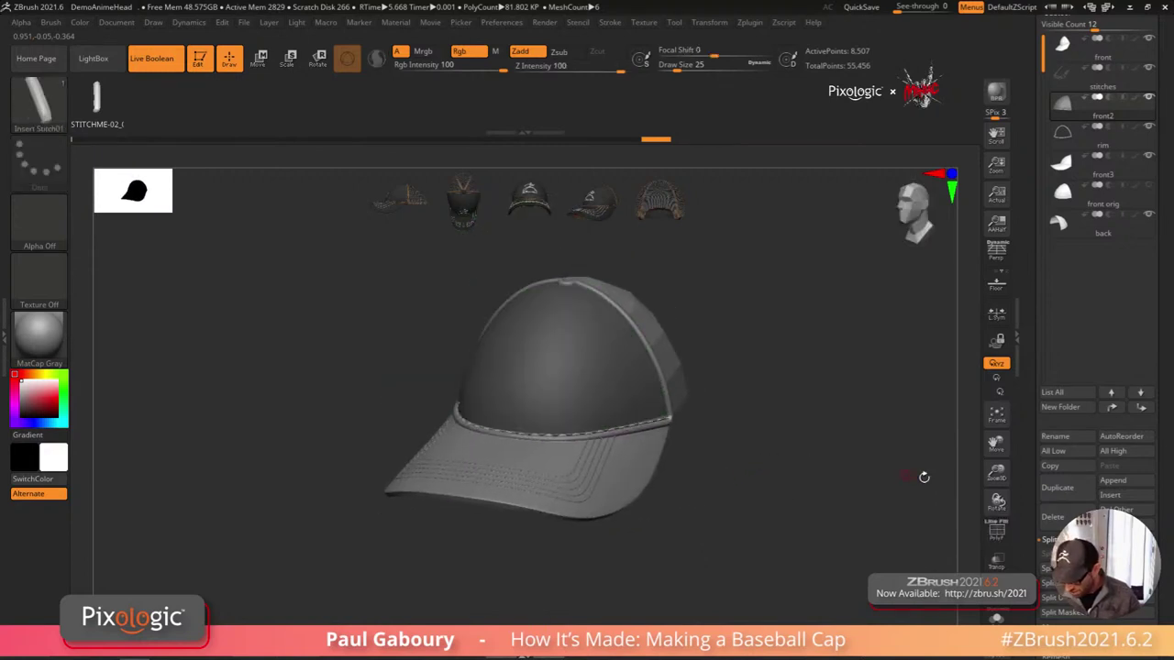
pyautogui.click(997, 619)
pyautogui.keyDown('ctrl'); pyautogui.moveTo(804, 551); pyautogui.dragTo(859, 603, button='right'); pyautogui.keyUp('ctrl')
pyautogui.keyDown('alt'); pyautogui.moveTo(859, 602); pyautogui.dragTo(758, 550, button='right'); pyautogui.keyUp('alt')
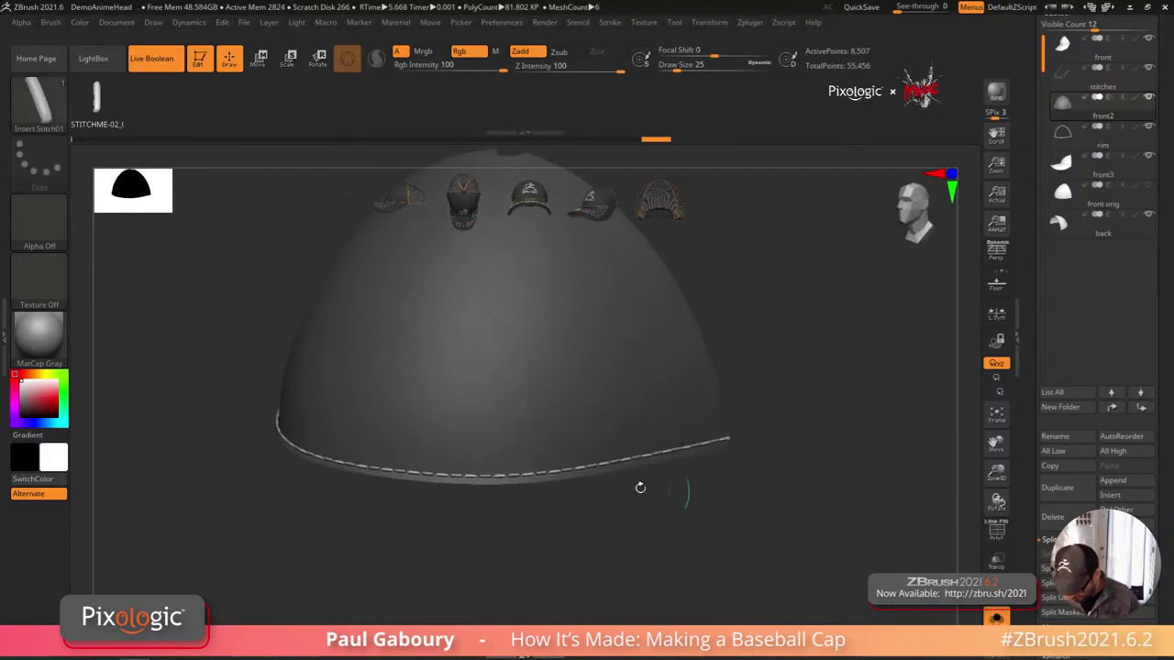
pyautogui.moveTo(639, 487)
pyautogui.keyDown('ctrl'); pyautogui.mouseDown(button='right')
pyautogui.moveTo(721, 565)
pyautogui.moveTo(635, 517)
pyautogui.mouseUp(button='right'); pyautogui.keyUp('ctrl')
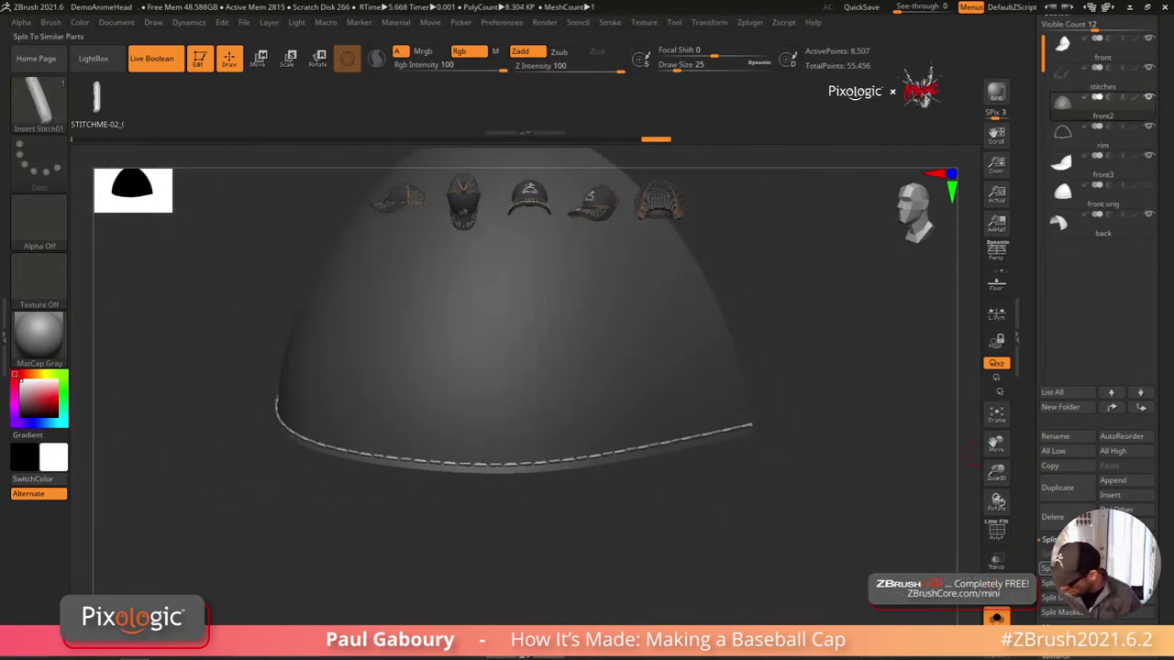
pyautogui.click(1055, 598)
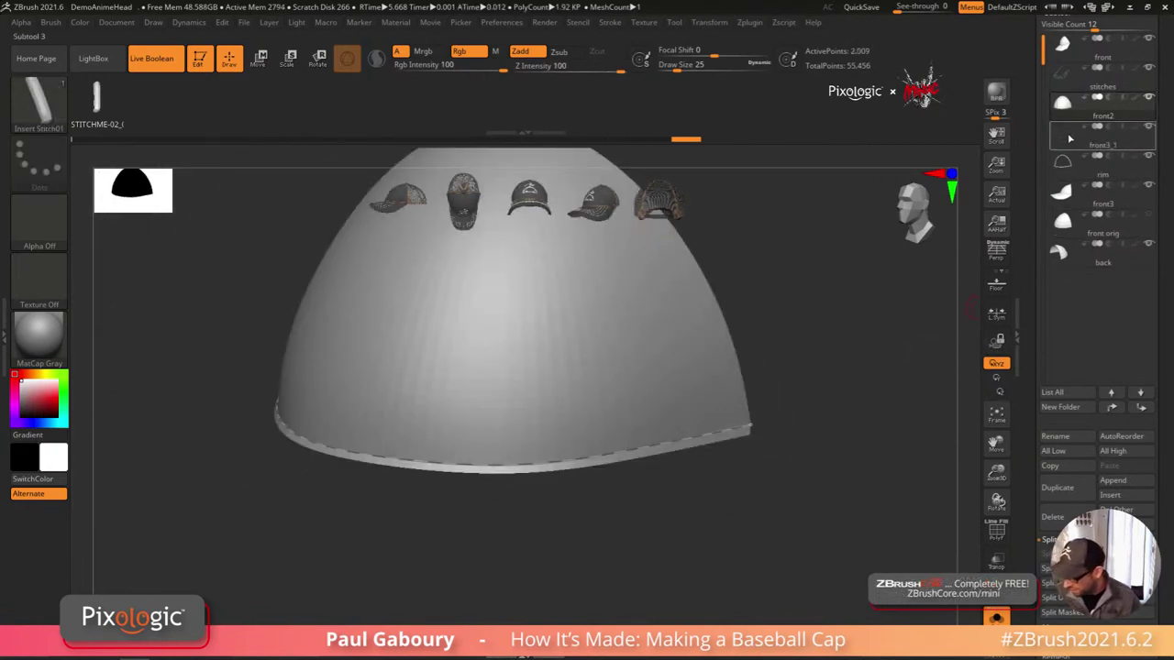
# Step: Move the new crown stitches subtool directly below the stitches subtool and merge it into stitches
pyautogui.click(1071, 81)
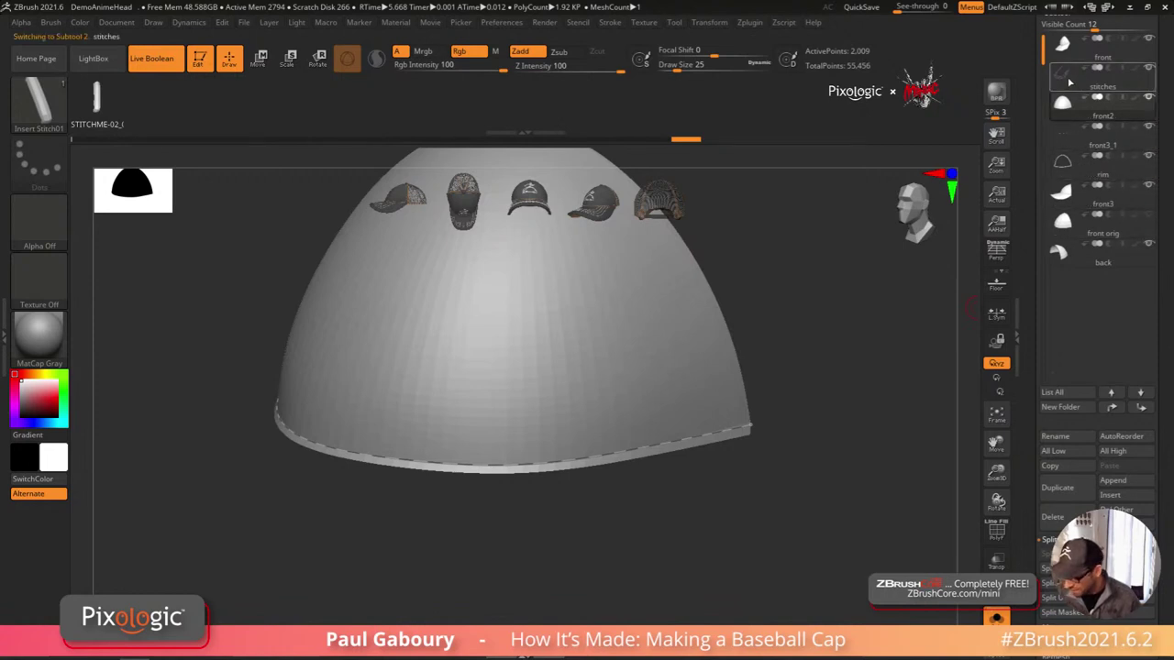
pyautogui.click(1077, 149)
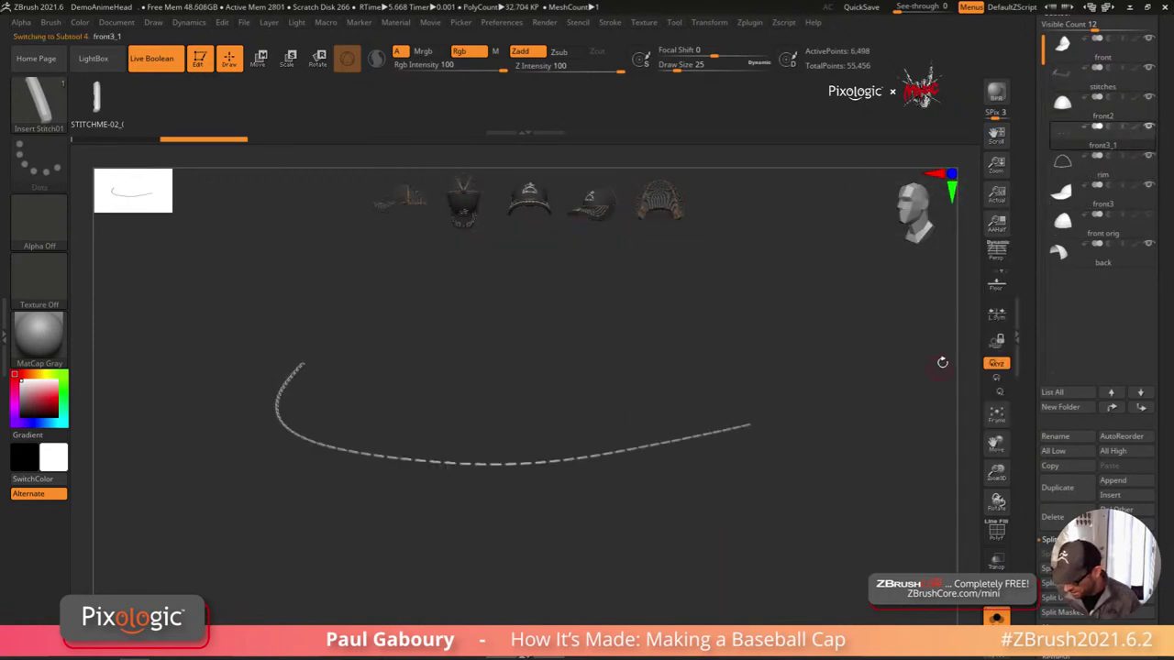
pyautogui.moveTo(1074, 131); pyautogui.dragTo(1090, 107)
pyautogui.click(1083, 102)
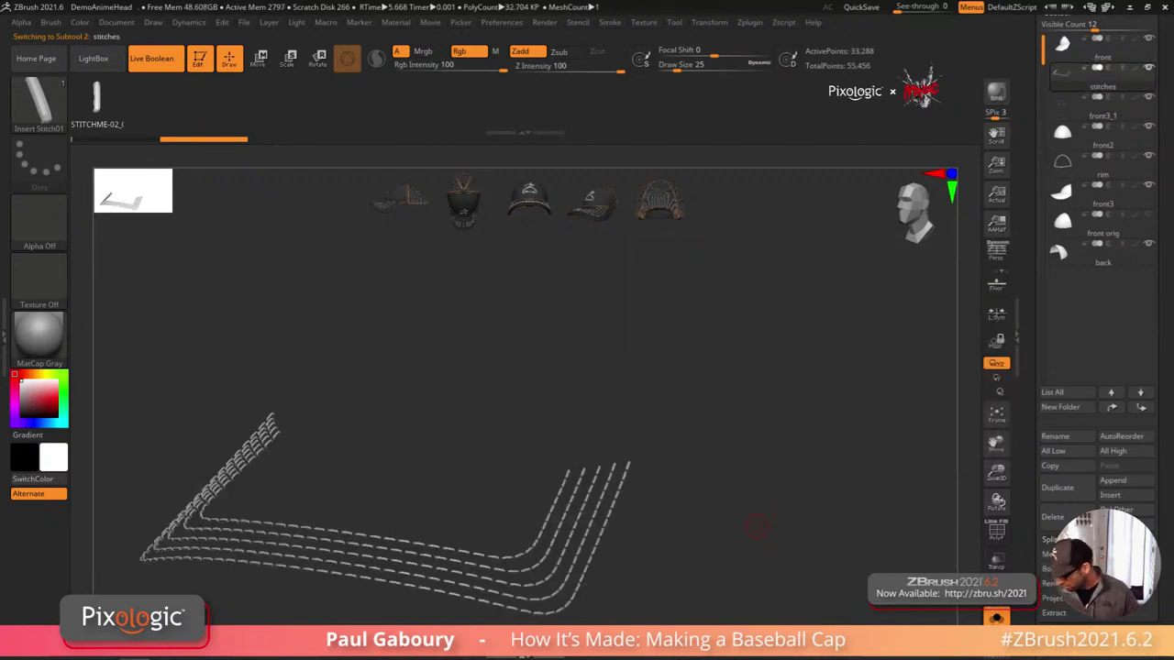
pyautogui.click(1050, 554)
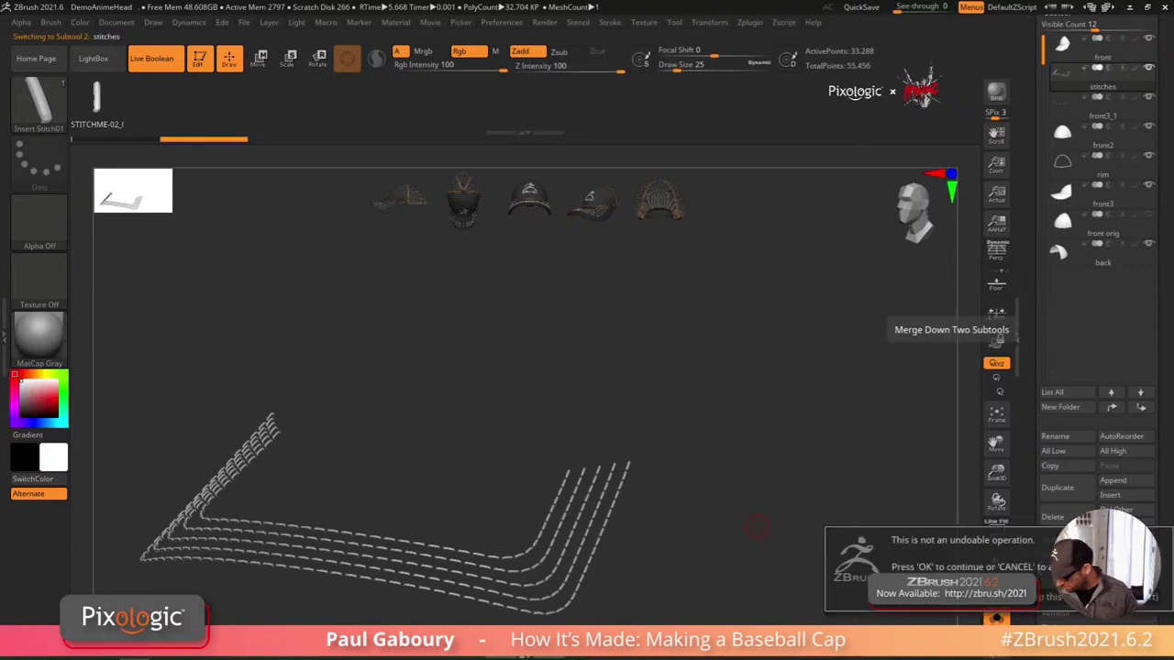
pyautogui.click(1055, 553)
pyautogui.moveTo(758, 560); pyautogui.dragTo(775, 511)
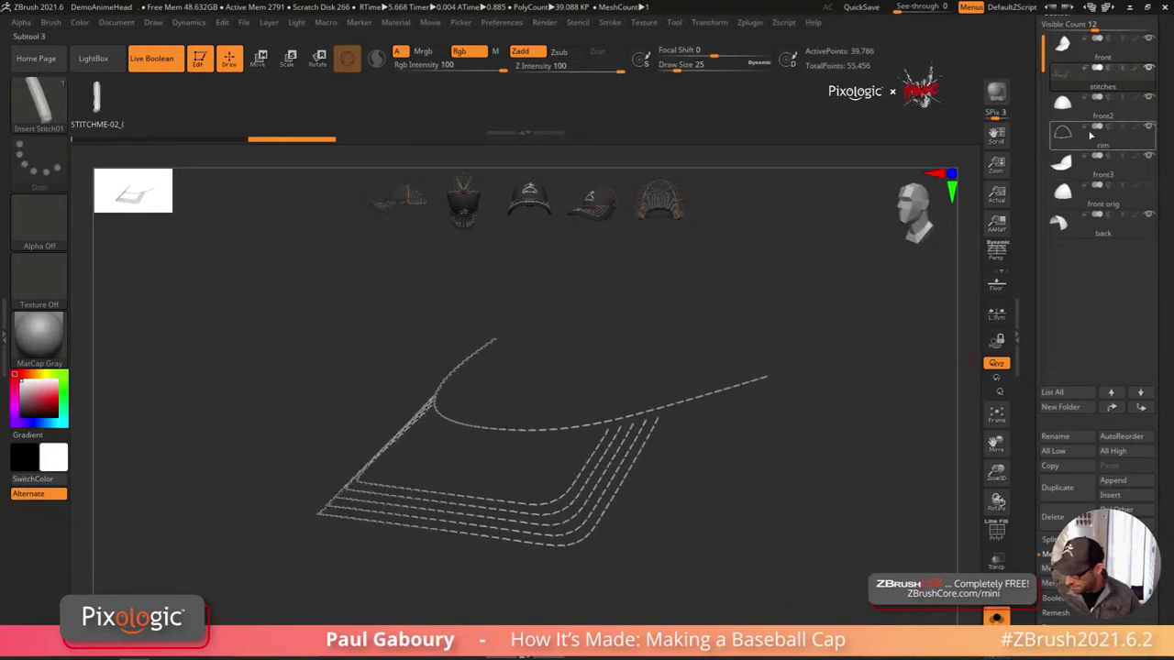
# Step: Make the front2 crown active, show its polyframe, and regroup the whole mesh into a single polygroup
pyautogui.click(1063, 109)
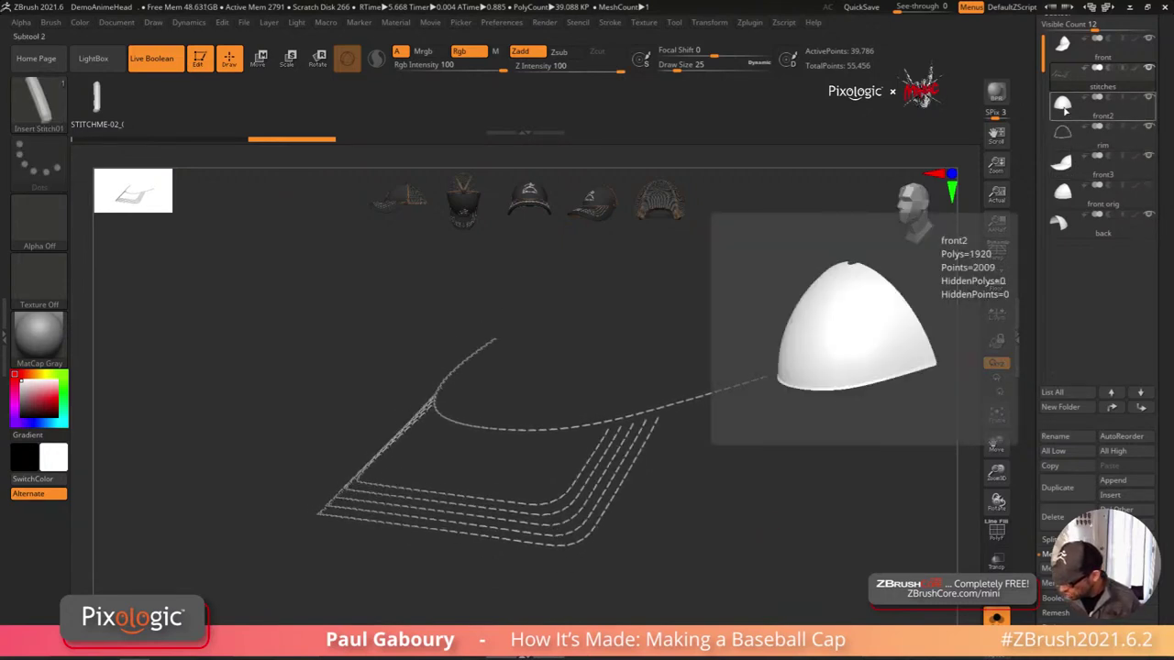
pyautogui.click(1064, 109)
pyautogui.moveTo(833, 391); pyautogui.dragTo(743, 577)
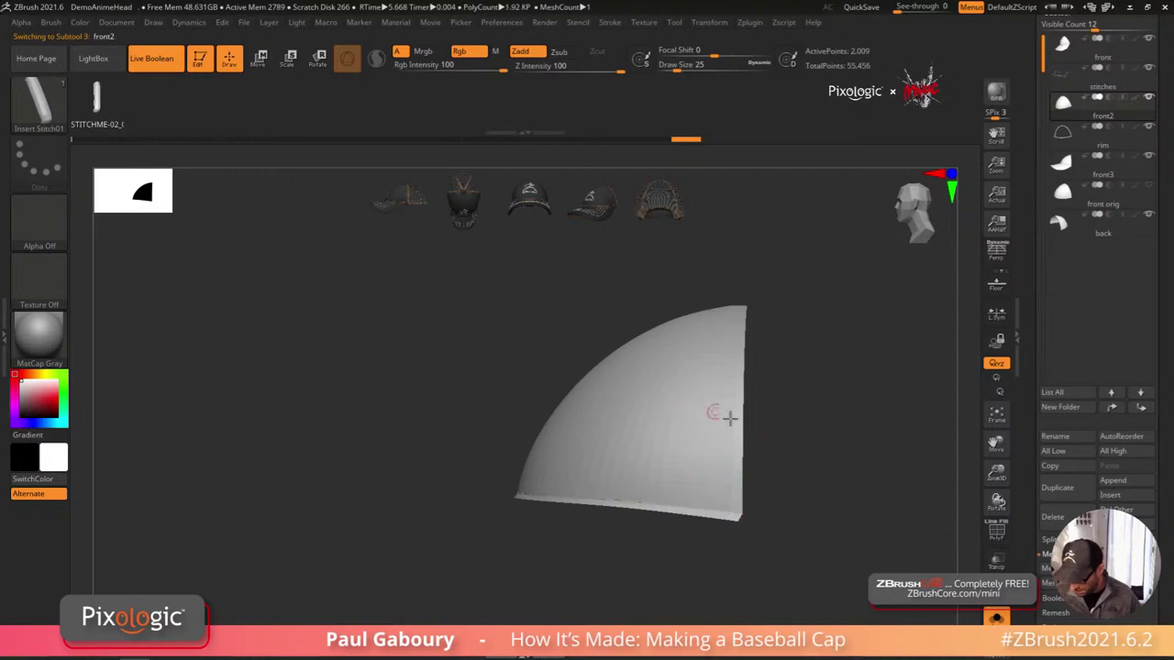
pyautogui.moveTo(729, 418); pyautogui.dragTo(770, 474)
pyautogui.hotkey('shift', 'f')
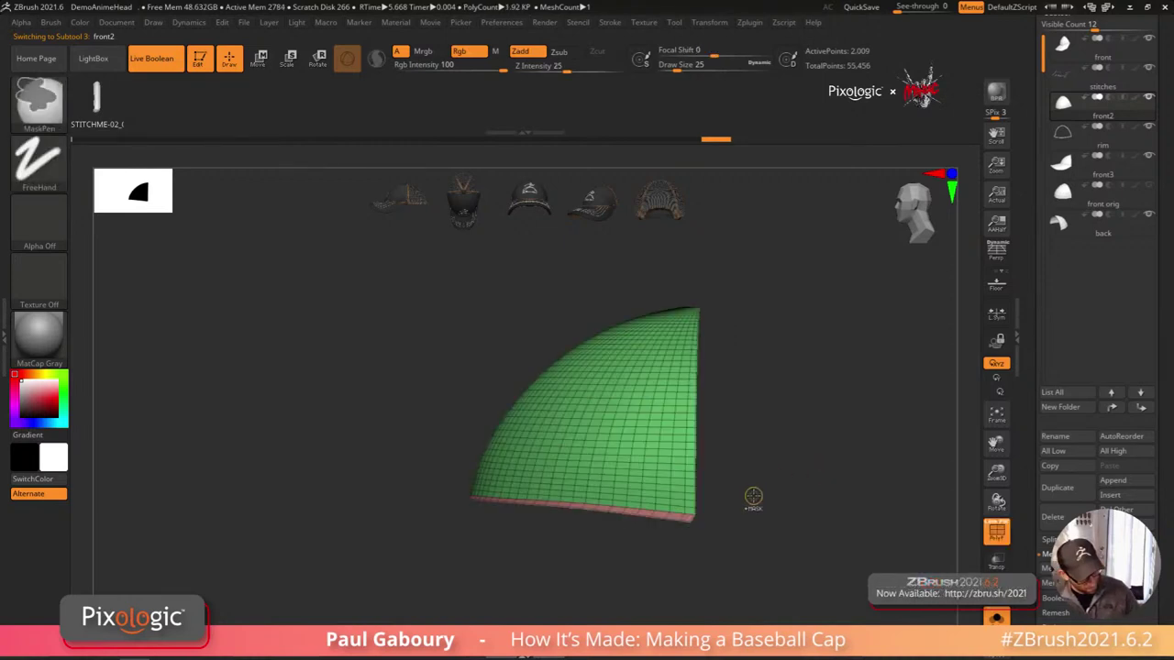
pyautogui.hotkey('ctrl', 'w')
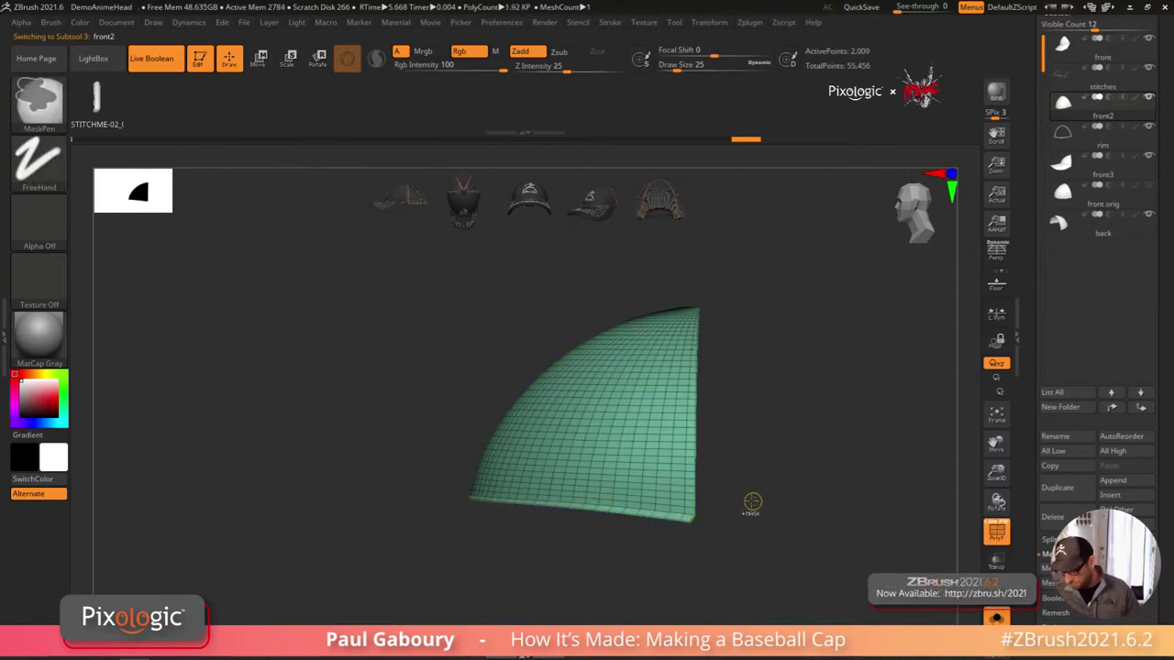
pyautogui.press('ctrl')
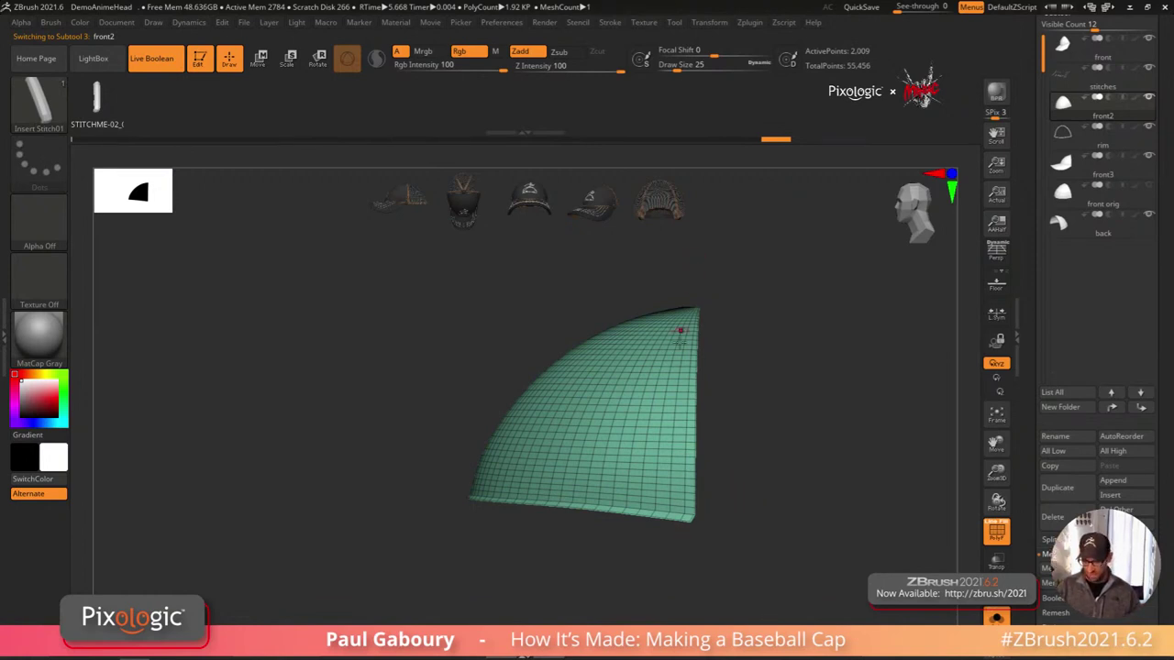
# Step: Use SliceCurve to cut a narrow strip along the front2 crown's straight rear edge into its own polygroup
pyautogui.moveTo(711, 431); pyautogui.dragTo(727, 466)
pyautogui.hotkey('ctrl', 'shift')
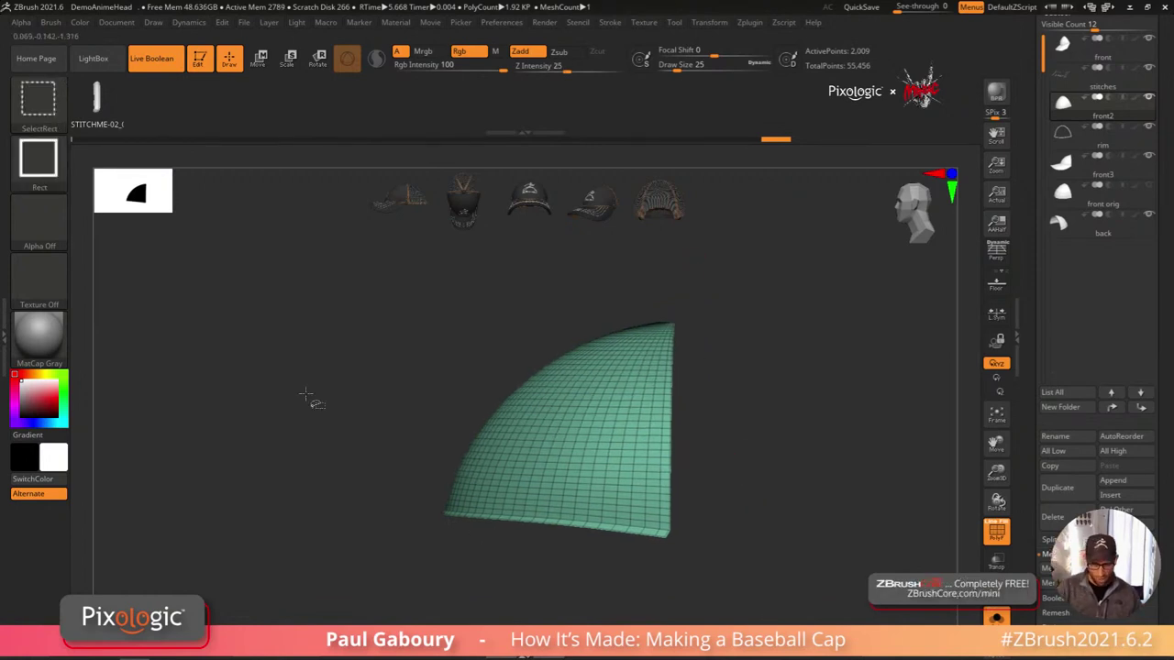
pyautogui.click(48, 110)
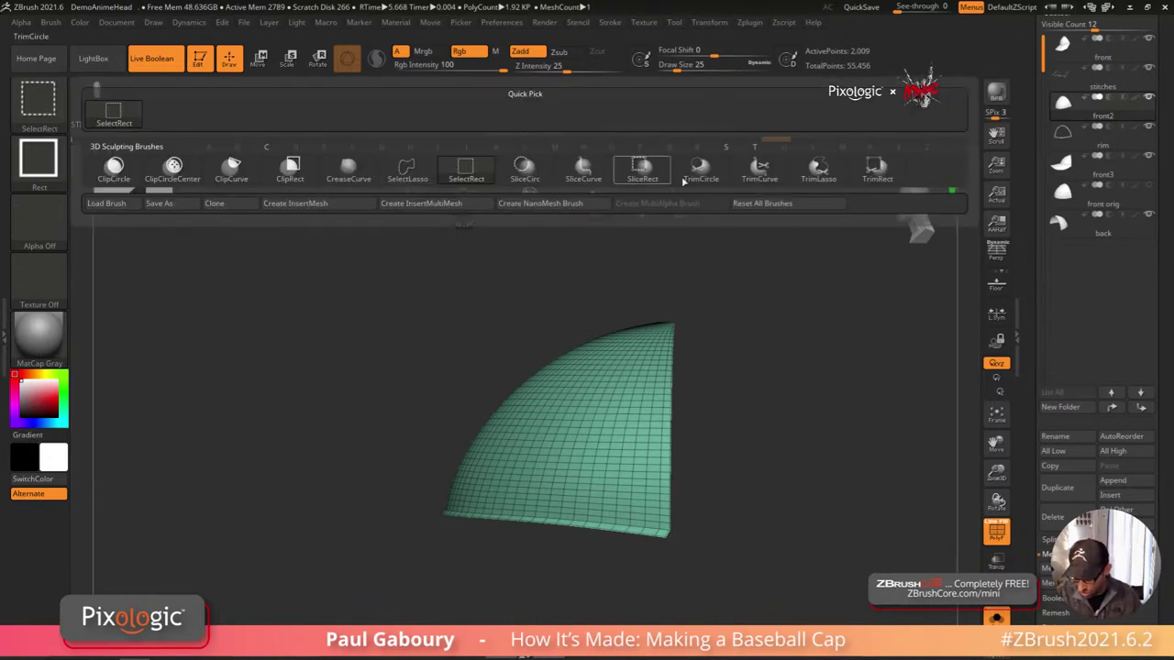
pyautogui.keyDown('ctrl'); pyautogui.keyDown('shift'); pyautogui.click(588, 178); pyautogui.keyUp('shift'); pyautogui.keyUp('ctrl')
pyautogui.keyDown('alt'); pyautogui.moveTo(718, 476); pyautogui.dragTo(703, 493, button='right'); pyautogui.keyUp('alt')
pyautogui.keyDown('ctrl'); pyautogui.moveTo(703, 493); pyautogui.dragTo(725, 452, button='right'); pyautogui.keyUp('ctrl')
pyautogui.keyDown('ctrl'); pyautogui.keyDown('shift'); pyautogui.moveTo(652, 274); pyautogui.dragTo(641, 612); pyautogui.keyUp('shift'); pyautogui.keyUp('ctrl')
pyautogui.moveTo(747, 509); pyautogui.dragTo(687, 498)
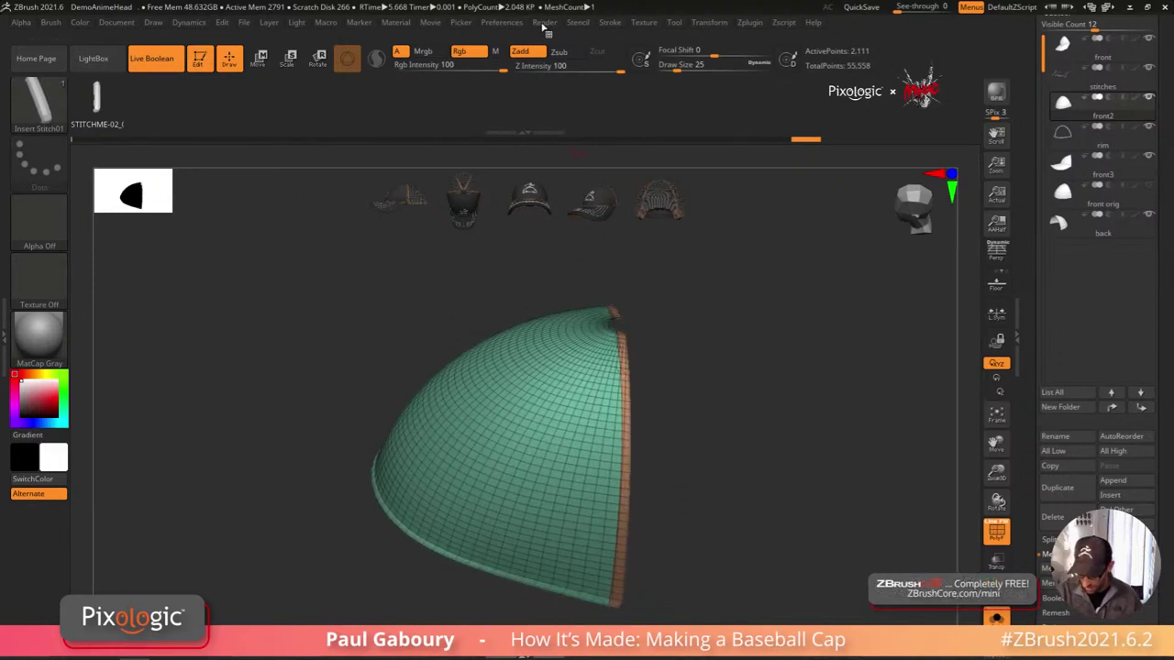
# Step: Frame the front2 mesh with curves at its polygroup borders and apply the Insert Stitch brush along the rear seam curve
pyautogui.click(607, 22)
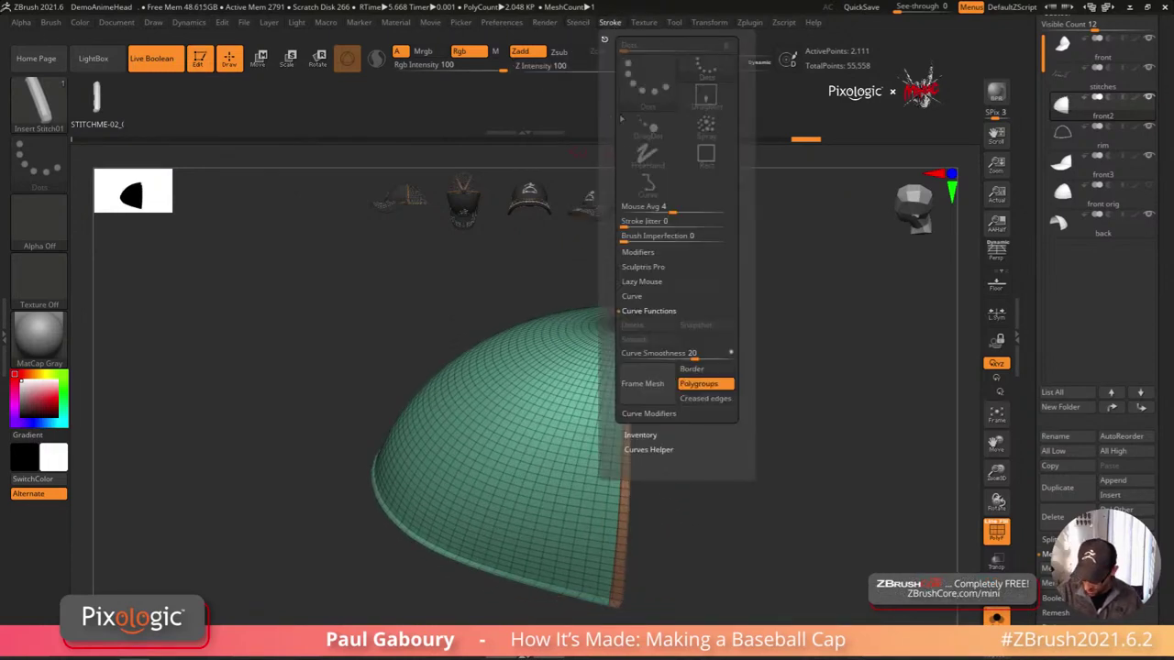
pyautogui.click(647, 385)
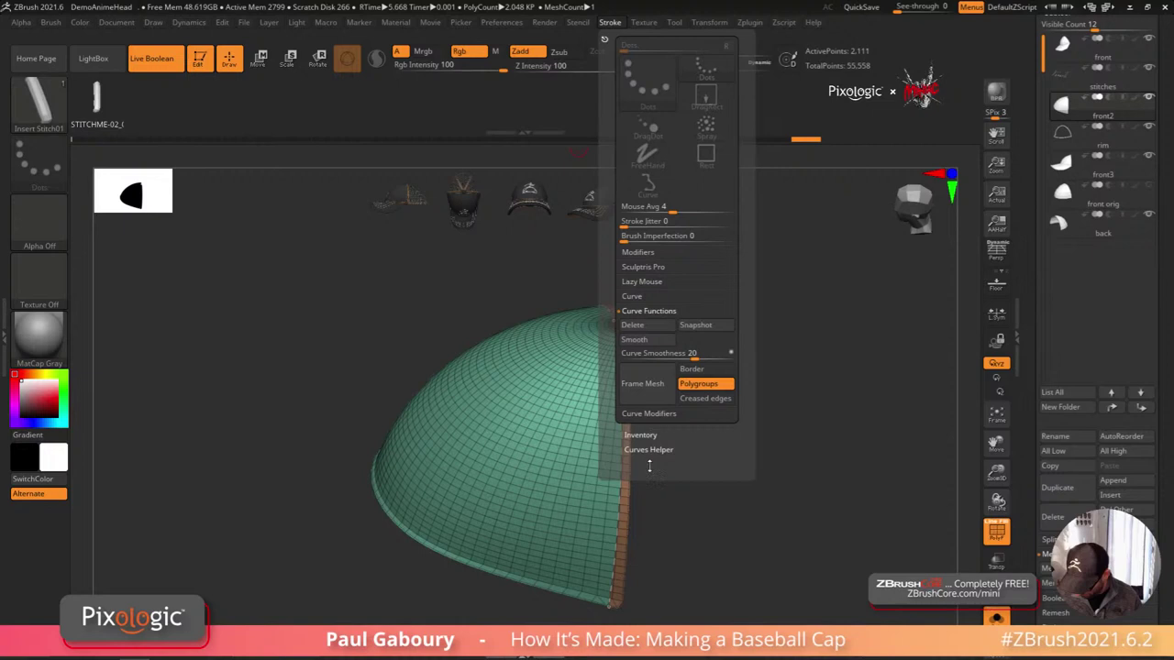
pyautogui.click(617, 523)
pyautogui.click(617, 522)
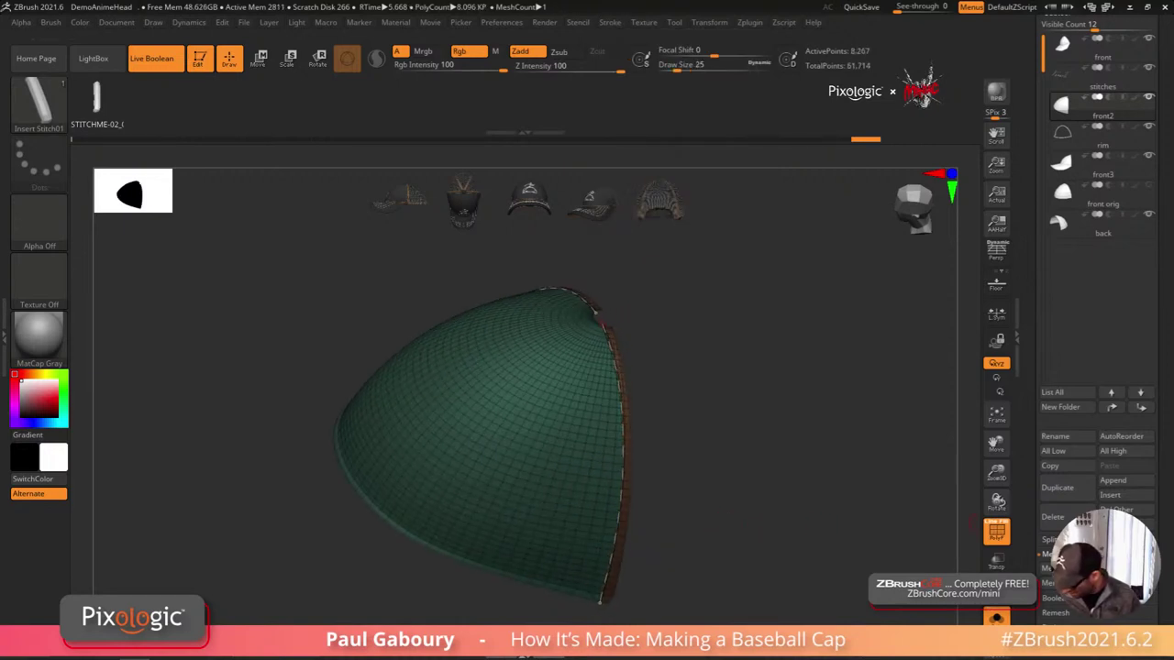
# Step: Split the unmasked rear seam stitches off front2 into their own subtool and place it directly below the stitches subtool
pyautogui.click(1049, 540)
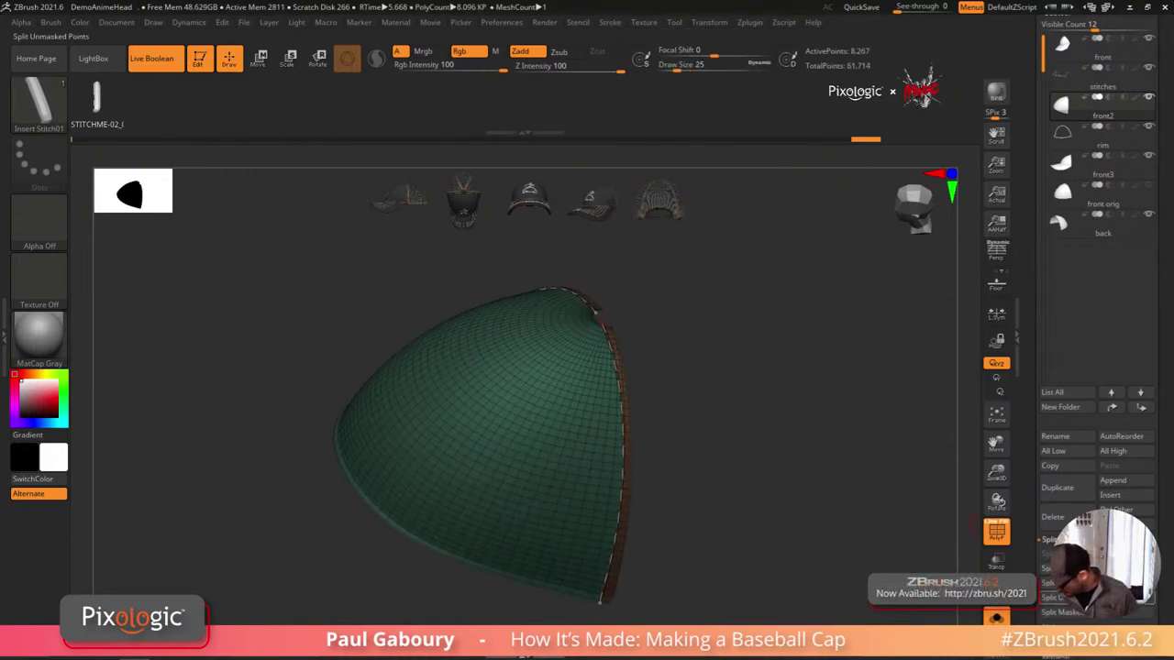
pyautogui.click(1054, 597)
pyautogui.click(1069, 80)
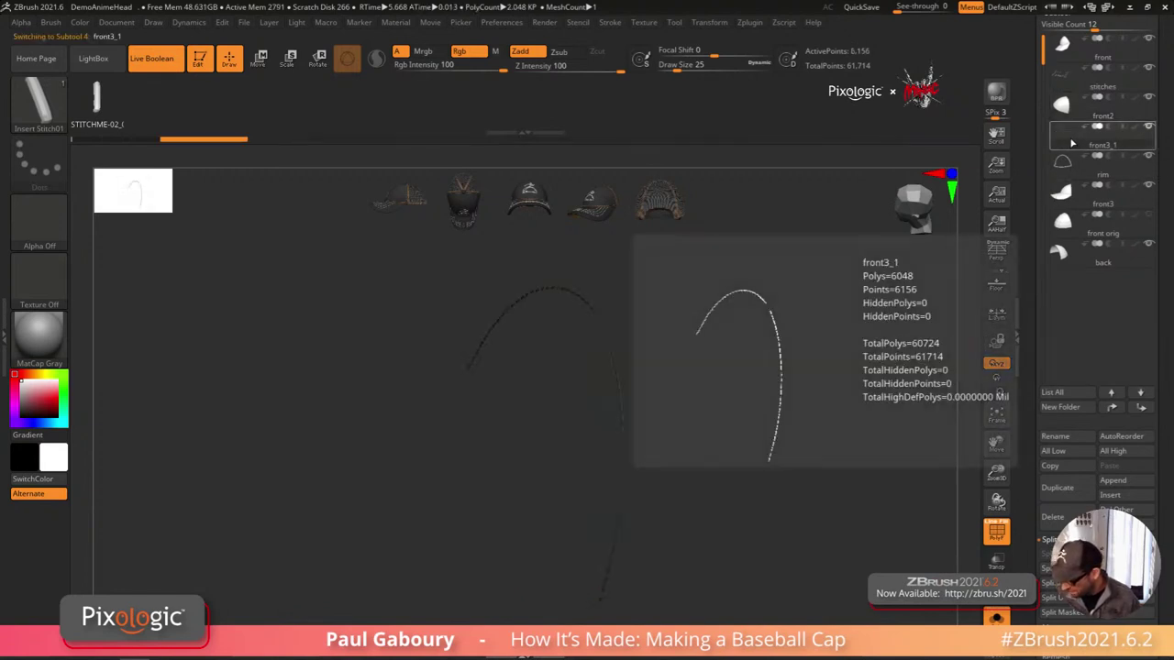
pyautogui.click(1068, 81)
# Step: Turn off the polyframe and merge the rear seam stitches into the stitches subtool
pyautogui.moveTo(758, 516); pyautogui.dragTo(849, 481)
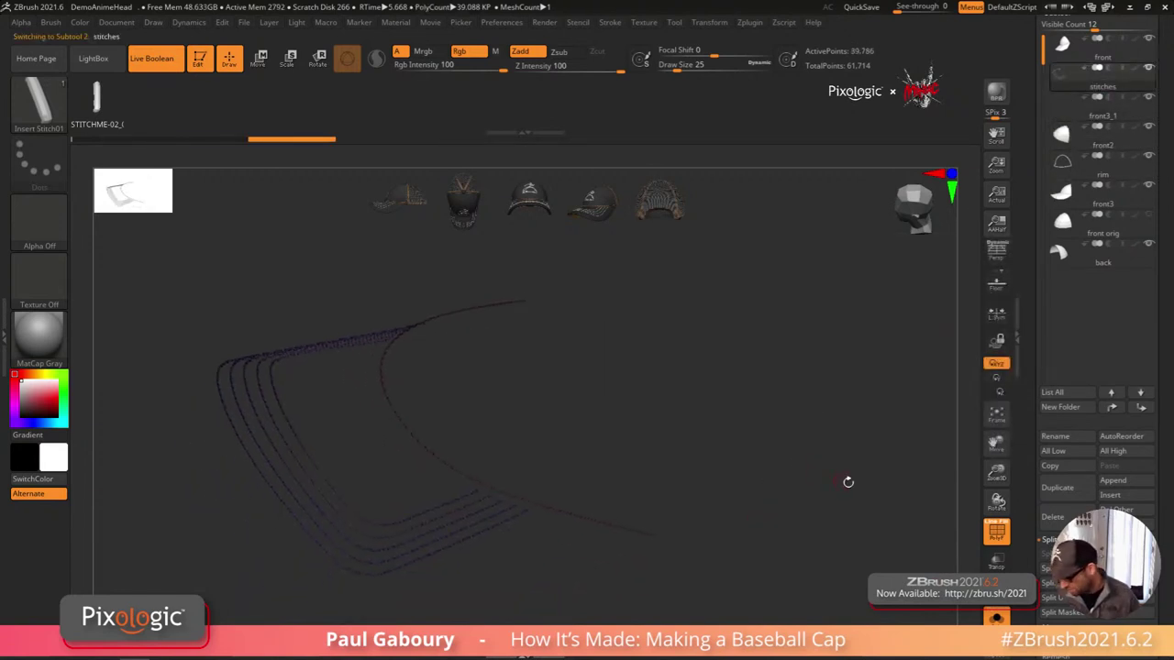
pyautogui.hotkey('shift', 'f')
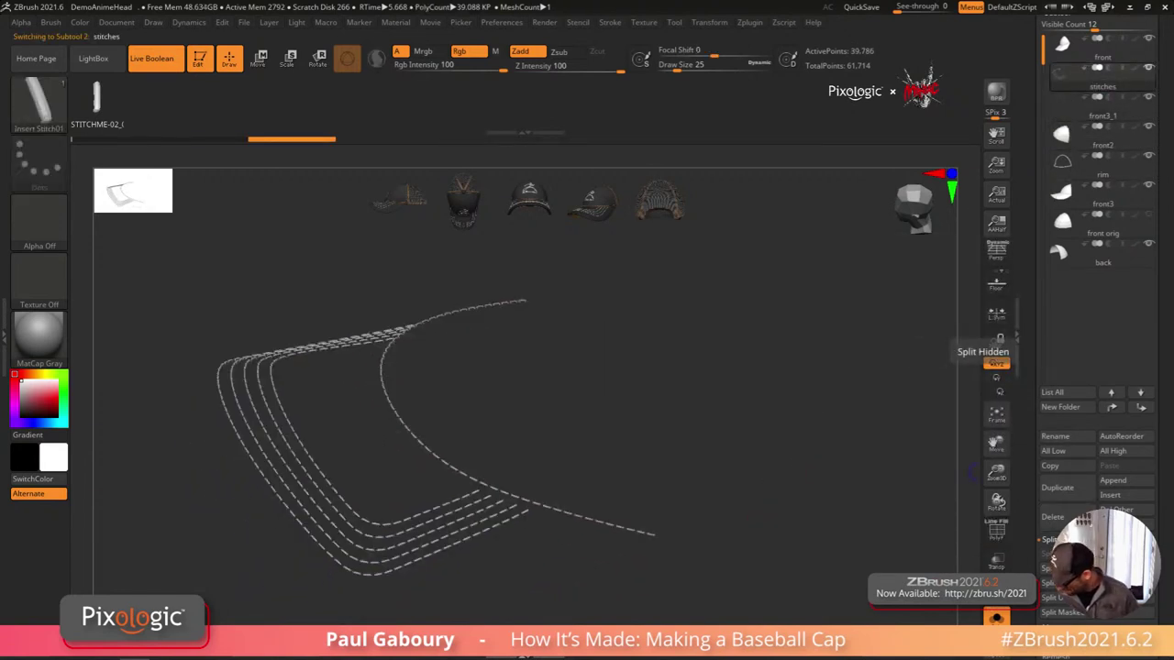
pyautogui.click(1063, 540)
pyautogui.click(1063, 569)
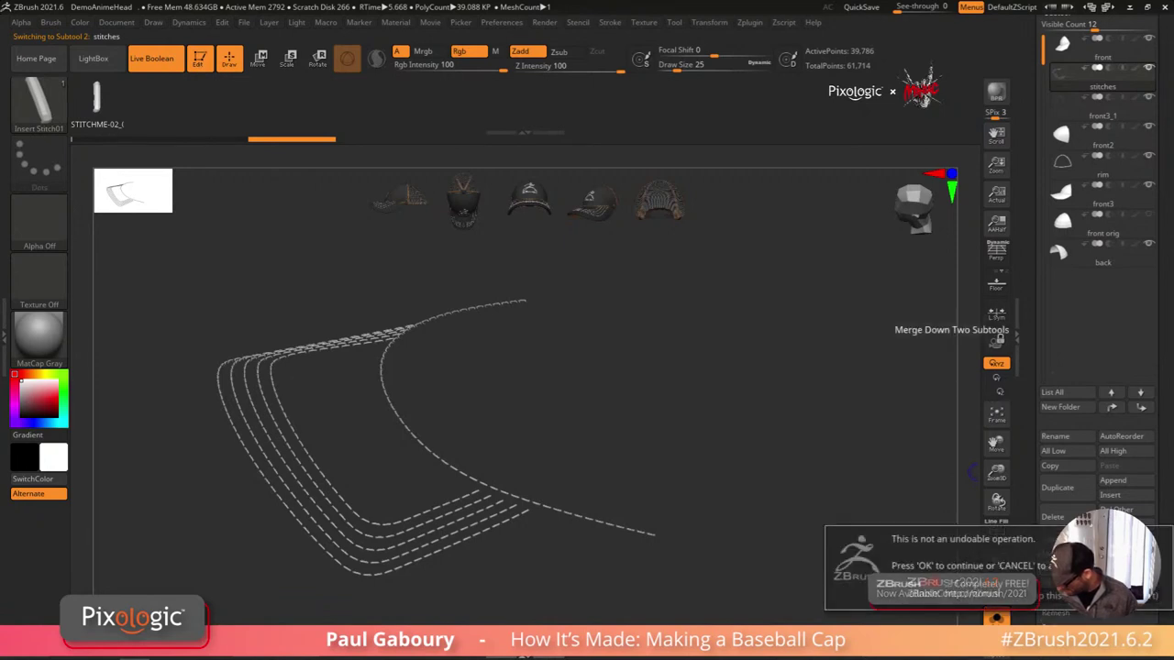
pyautogui.click(903, 594)
# Step: Turn off Solo to show the whole cap and hide the front2 subtool
pyautogui.keyDown('ctrl'); pyautogui.moveTo(817, 563); pyautogui.dragTo(764, 553, button='right'); pyautogui.keyUp('ctrl')
pyautogui.moveTo(764, 553); pyautogui.dragTo(869, 498)
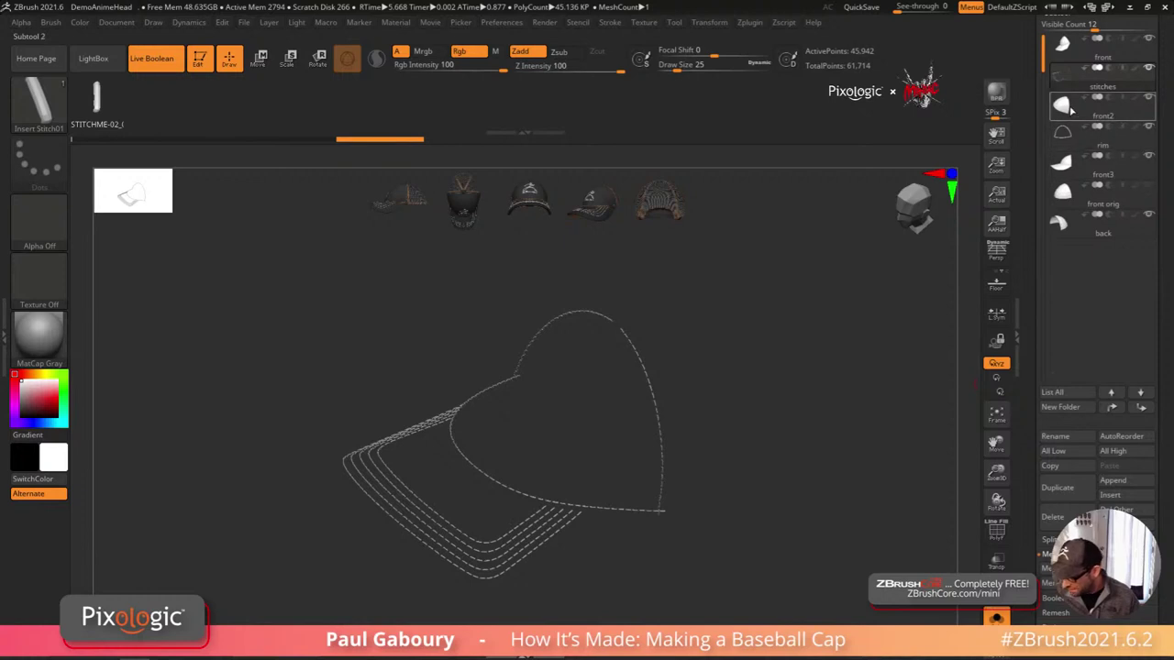
pyautogui.click(996, 560)
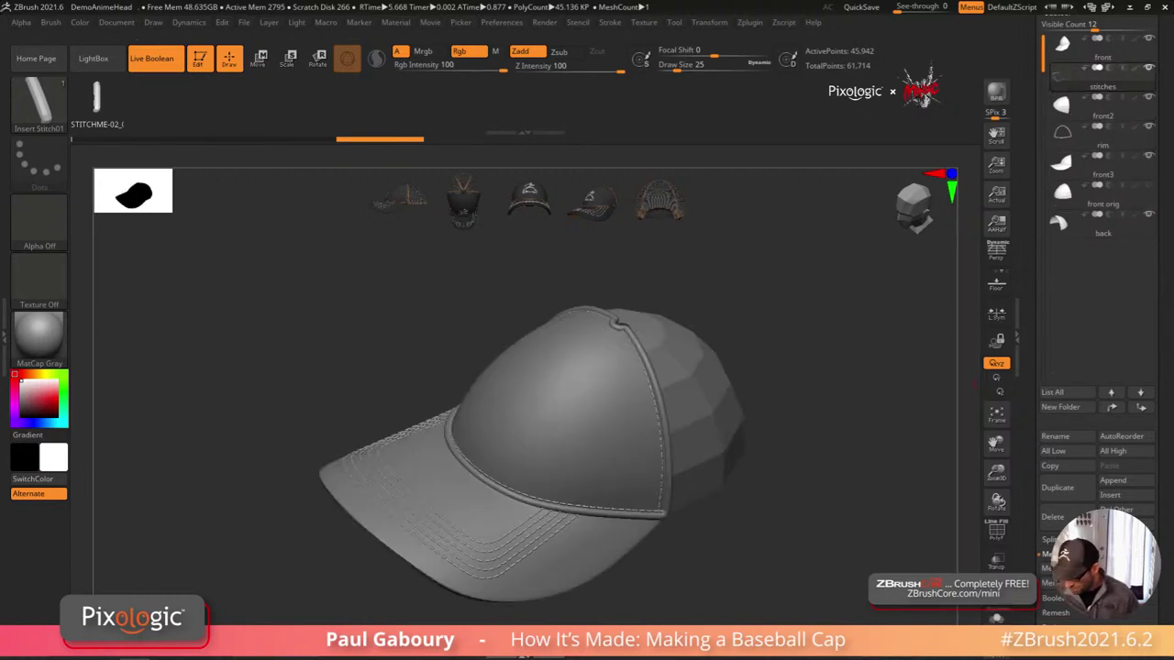
pyautogui.moveTo(796, 545)
pyautogui.mouseDown()
pyautogui.moveTo(795, 523)
pyautogui.moveTo(812, 535)
pyautogui.moveTo(788, 552)
pyautogui.moveTo(807, 569)
pyautogui.moveTo(831, 558)
pyautogui.moveTo(801, 551)
pyautogui.moveTo(780, 519)
pyautogui.mouseUp()
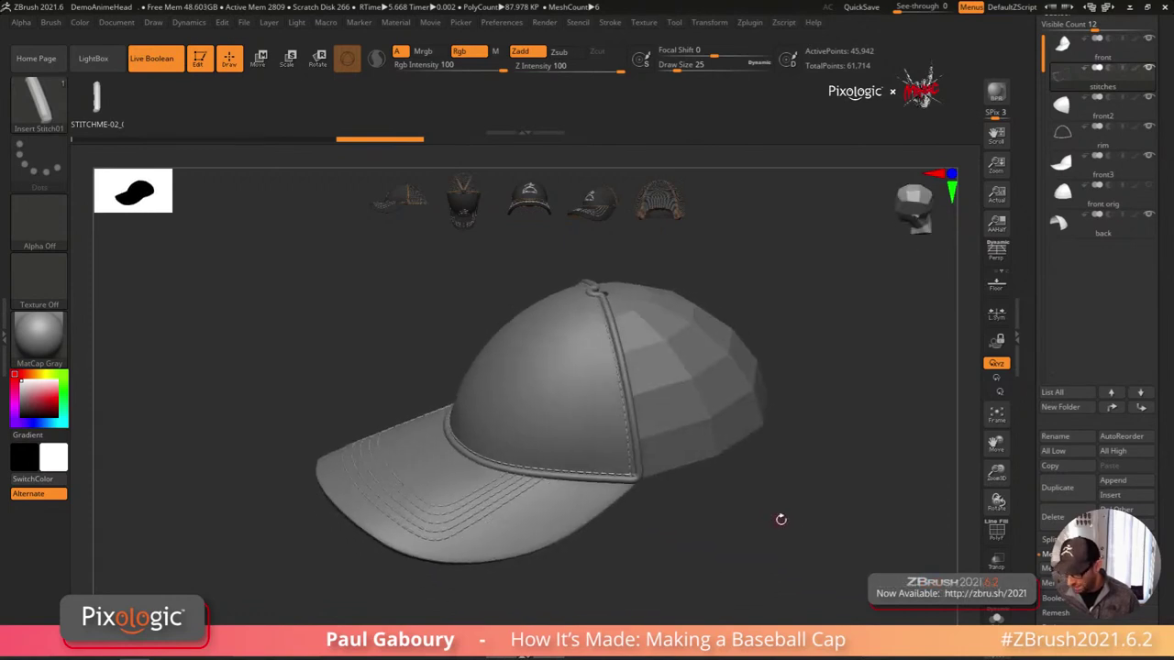
pyautogui.click(1146, 107)
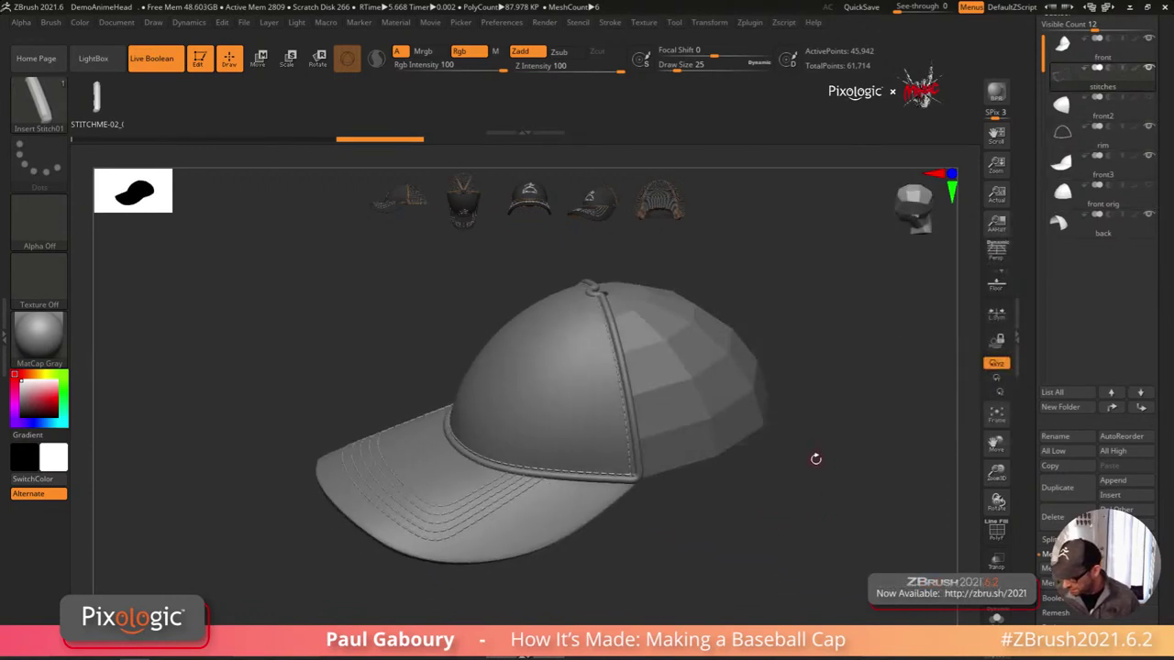
pyautogui.keyDown('alt'); pyautogui.moveTo(815, 459); pyautogui.dragTo(821, 484); pyautogui.keyUp('alt')
pyautogui.keyDown('alt'); pyautogui.moveTo(761, 542); pyautogui.dragTo(780, 533); pyautogui.keyUp('alt')
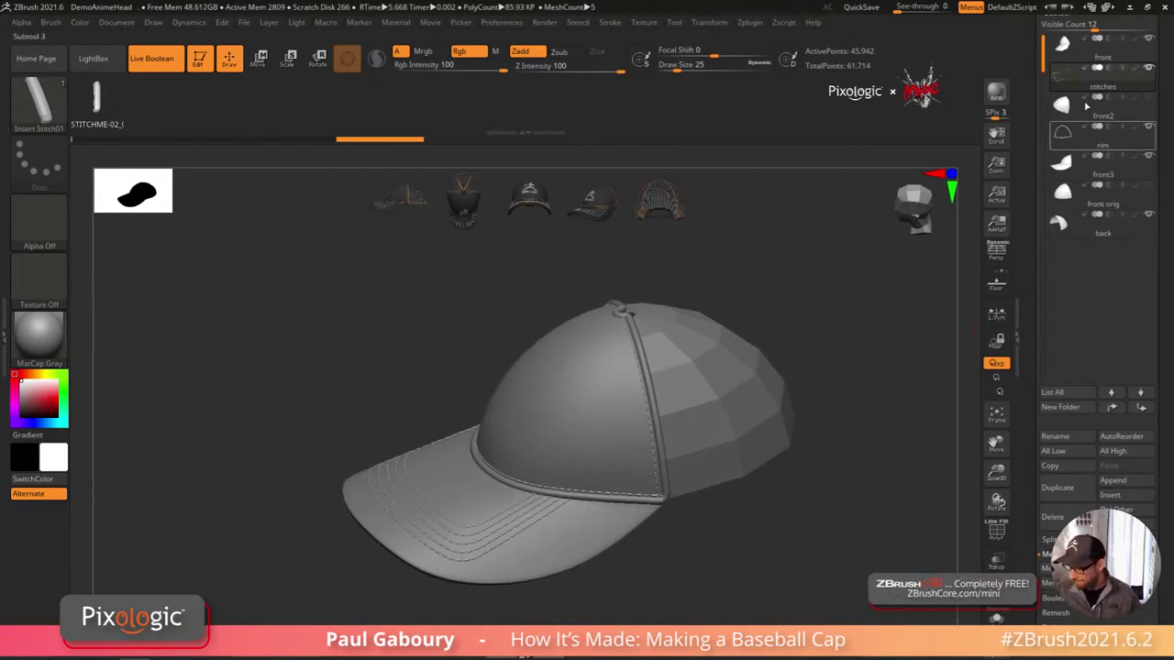
# Step: Delete the front3 subtool from the cap
pyautogui.click(1063, 44)
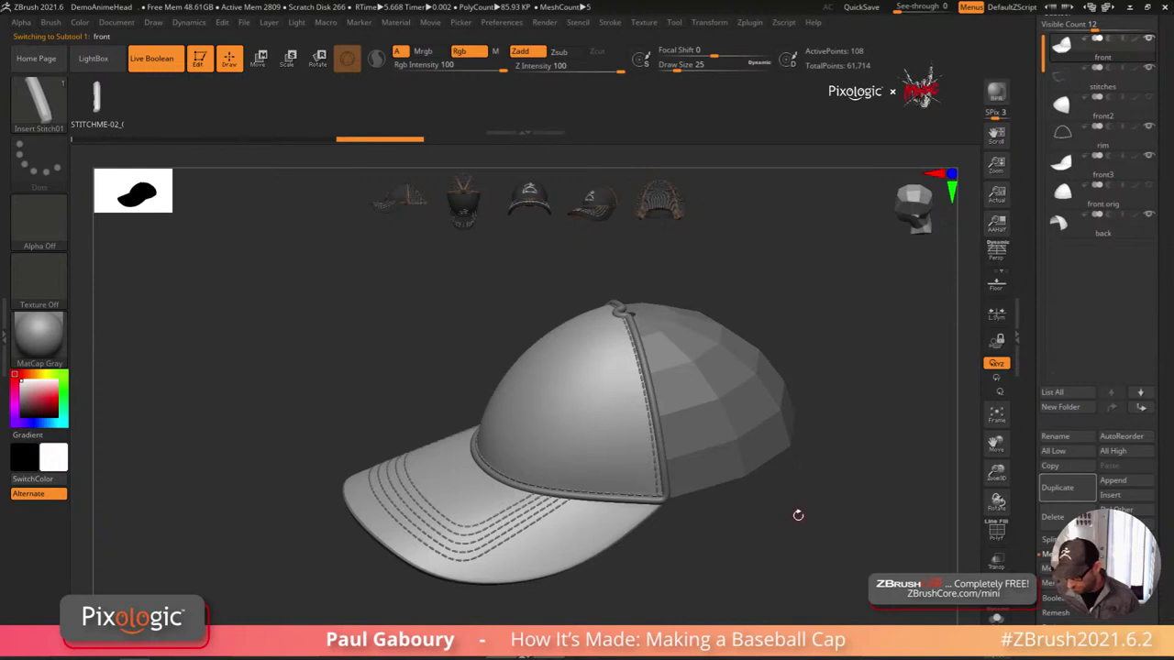
pyautogui.click(1114, 170)
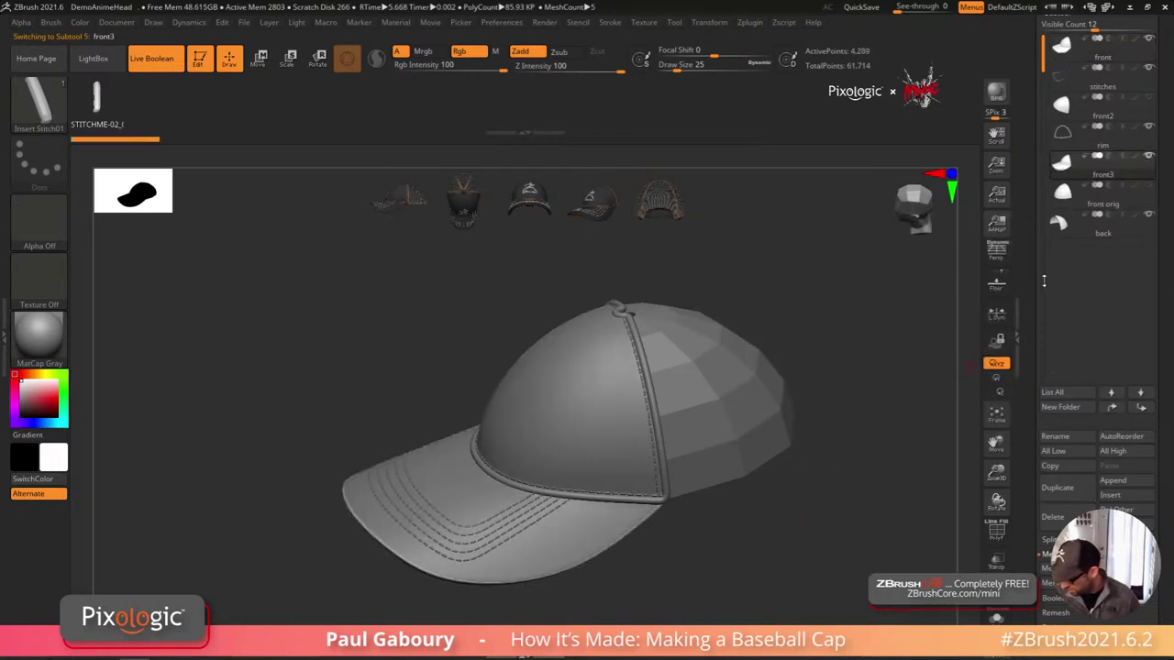
pyautogui.click(1062, 554)
pyautogui.click(1066, 520)
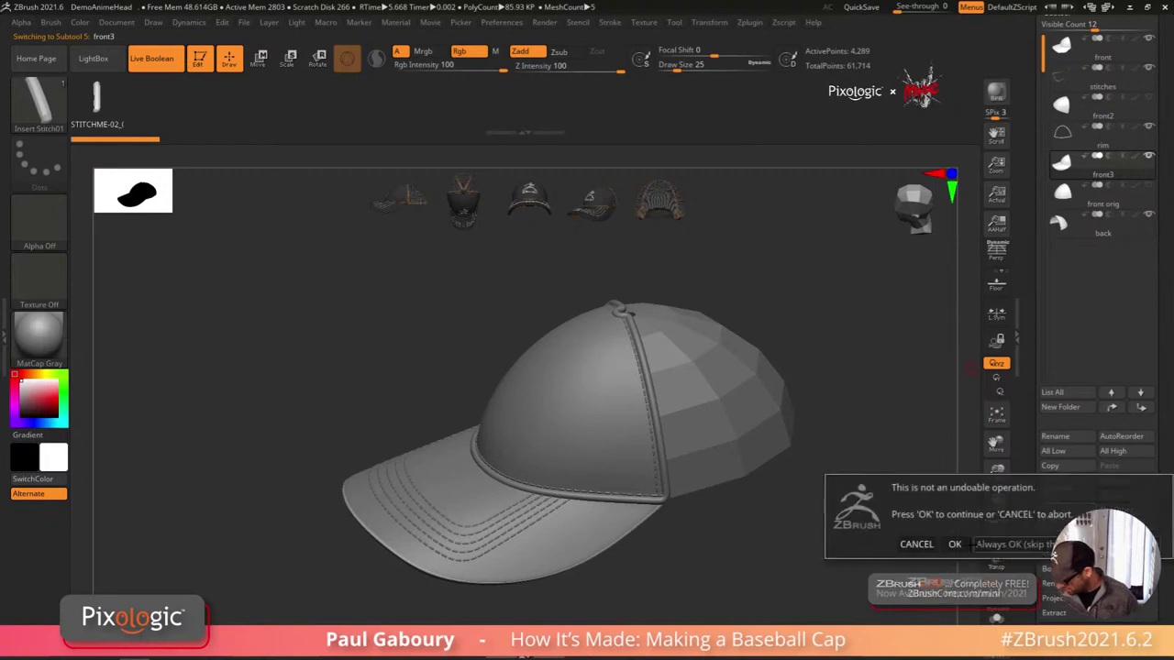
pyautogui.click(965, 618)
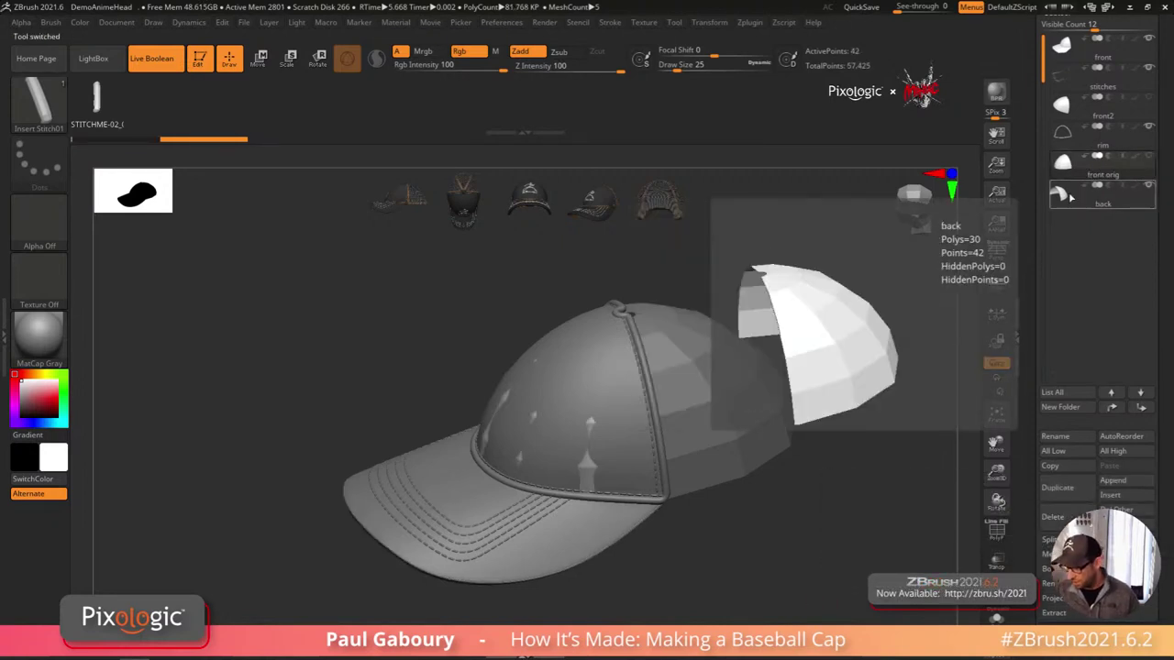
# Step: Make the front subtool active and examine the whole cap from the side
pyautogui.moveTo(1106, 128)
pyautogui.click(1067, 110)
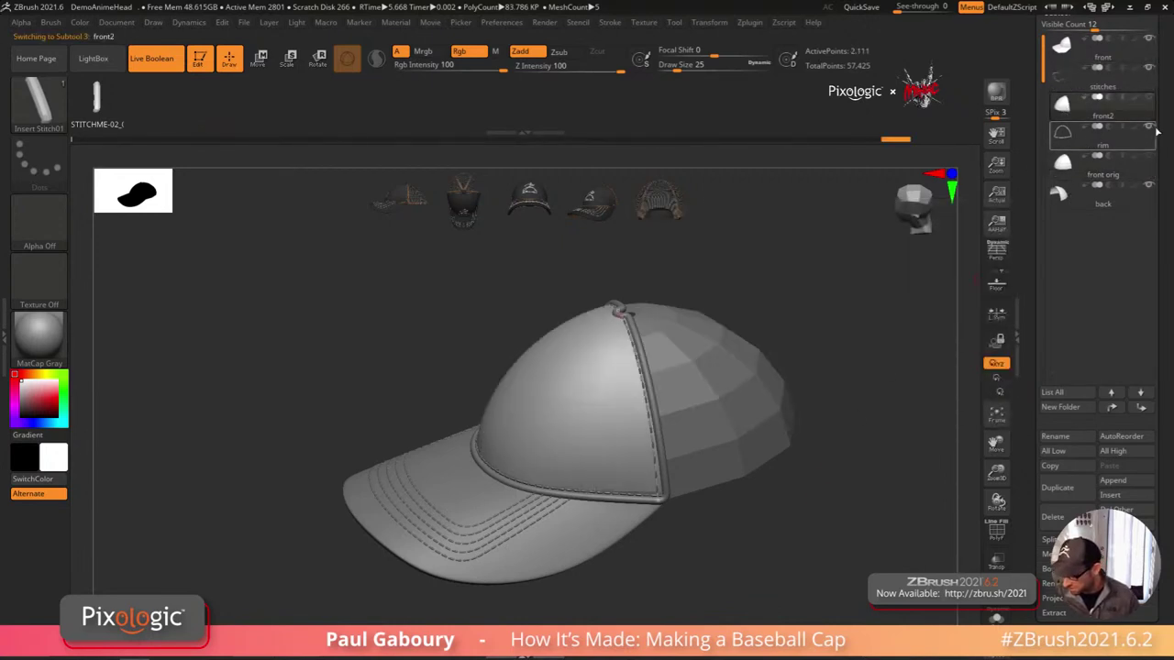
pyautogui.moveTo(1166, 117); pyautogui.dragTo(1166, 183)
pyautogui.scroll(2, 1166, 184)
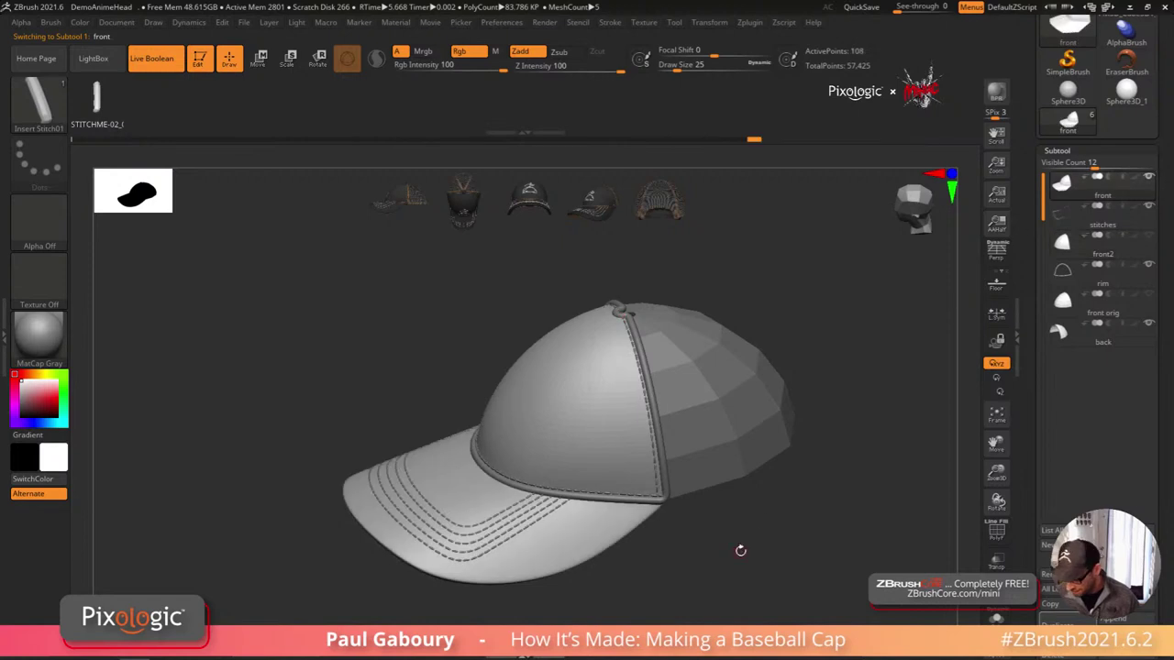
pyautogui.moveTo(736, 559)
pyautogui.mouseDown()
pyautogui.moveTo(742, 529)
pyautogui.moveTo(749, 543)
pyautogui.moveTo(789, 510)
pyautogui.moveTo(747, 505)
pyautogui.moveTo(780, 542)
pyautogui.moveTo(783, 522)
pyautogui.moveTo(773, 527)
pyautogui.moveTo(754, 490)
pyautogui.moveTo(760, 471)
pyautogui.moveTo(764, 503)
pyautogui.moveTo(713, 509)
pyautogui.mouseUp()
# Step: Switch to the Plane3D tool, show its polyframe, and convert it to a PolyMesh3D
pyautogui.moveTo(1039, 156); pyautogui.dragTo(1040, 292)
pyautogui.click(1071, 160)
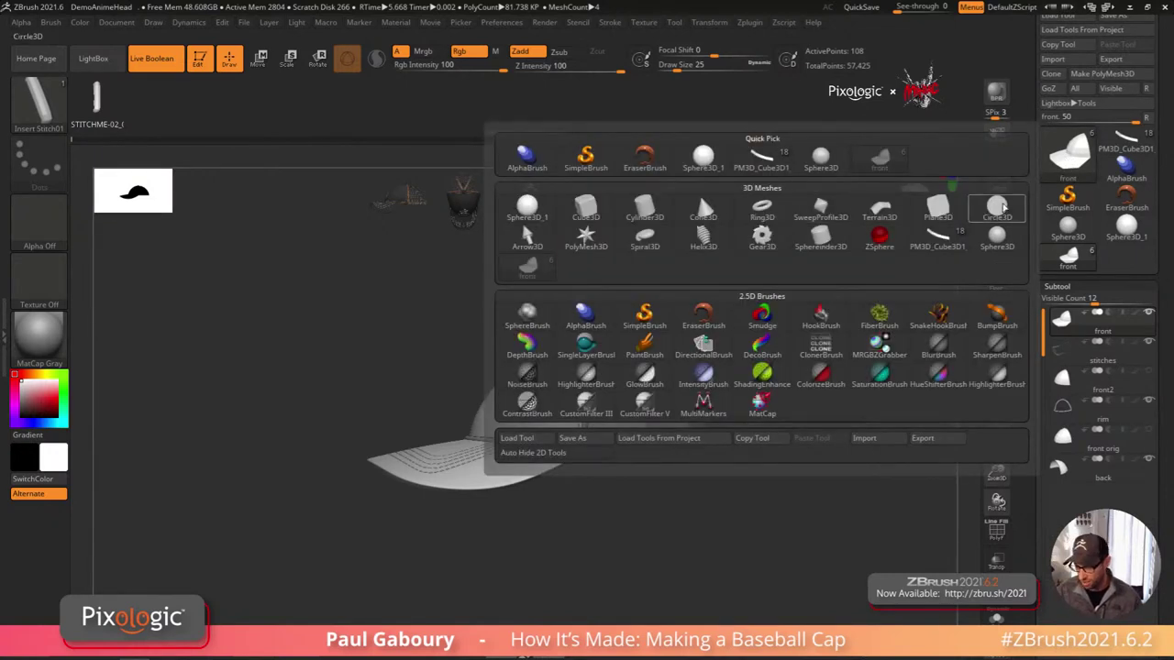
pyautogui.click(938, 213)
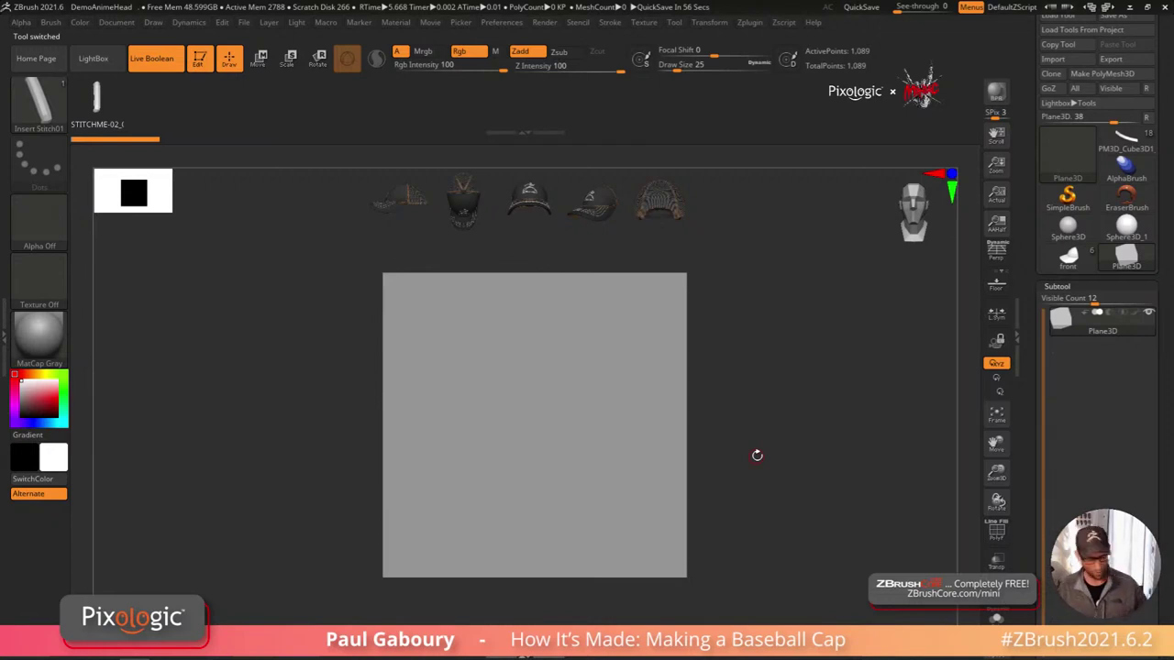
pyautogui.hotkey('shift', 'f')
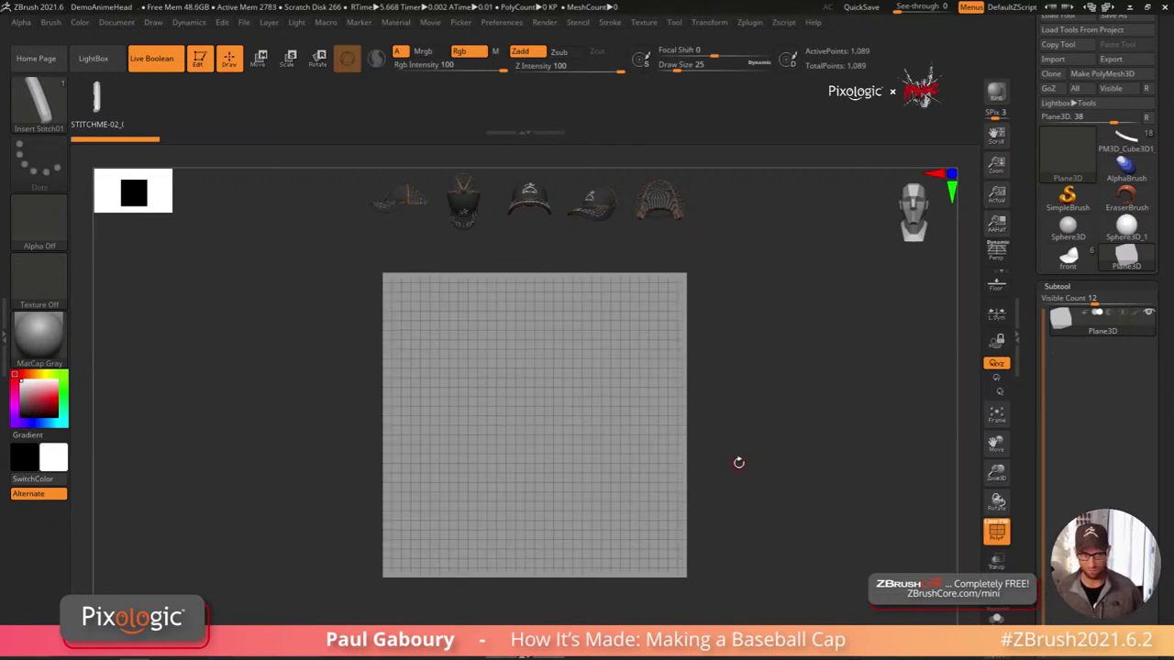
pyautogui.click(1116, 73)
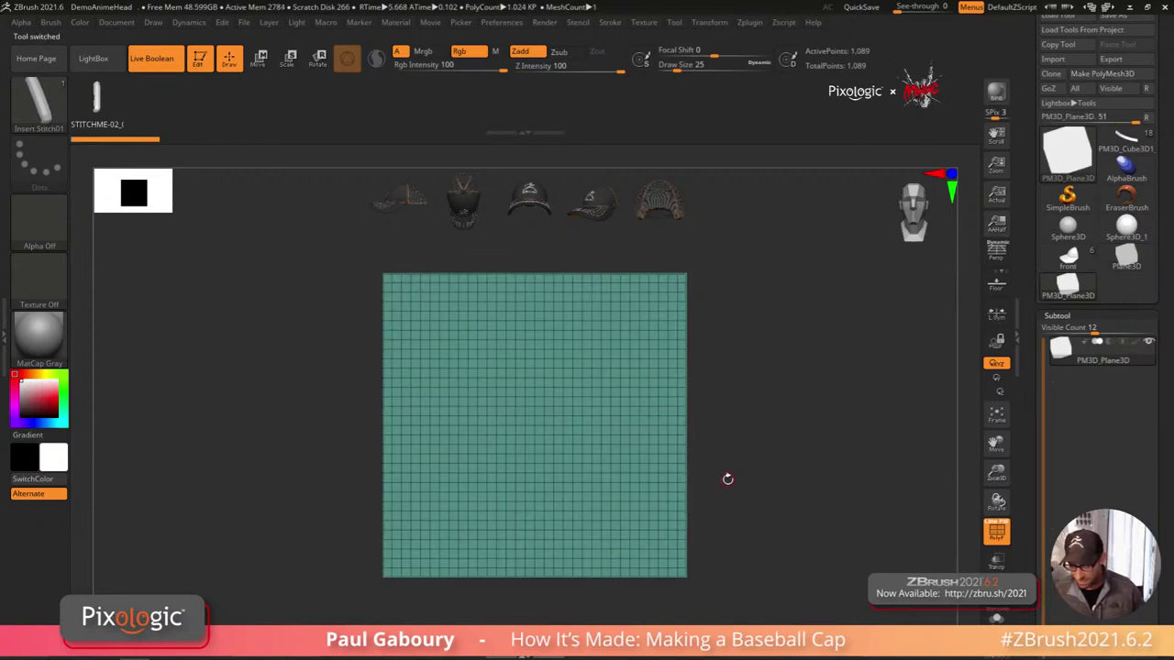
# Step: Subdivide the plane five times, up to subdivision level 6
pyautogui.hotkey('ctrl', 'd')
pyautogui.hotkey('ctrl', 'd')
pyautogui.hotkey('ctrl', 'd')
pyautogui.hotkey('ctrl', 'd')
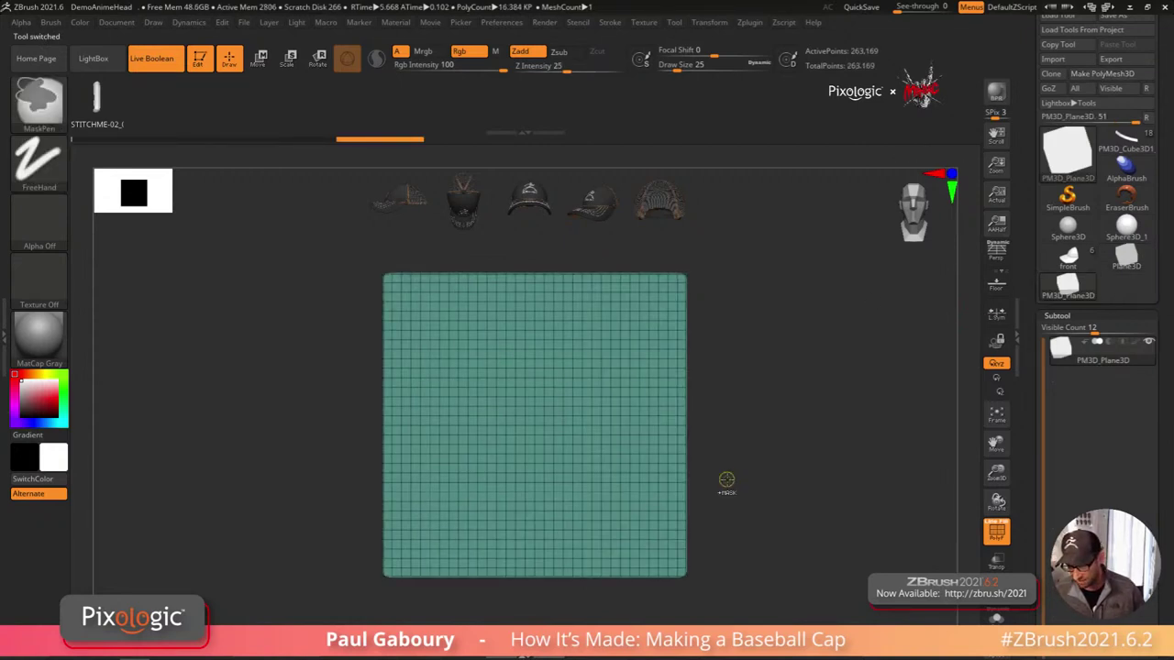
pyautogui.hotkey('ctrl', 'd')
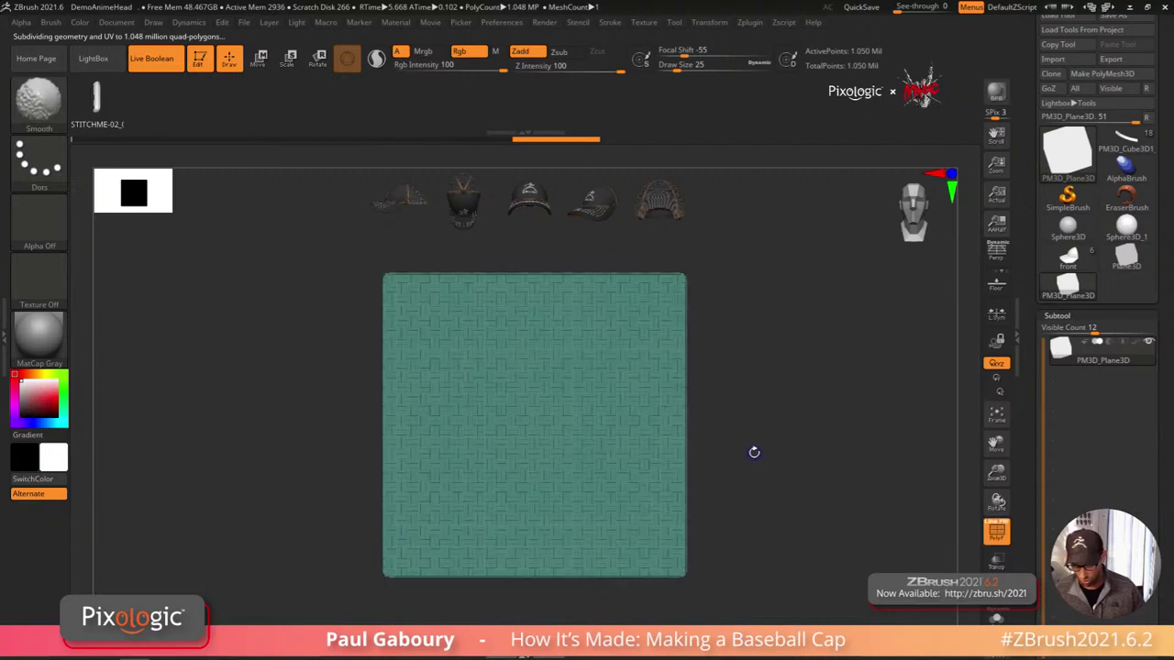
pyautogui.press('shift')
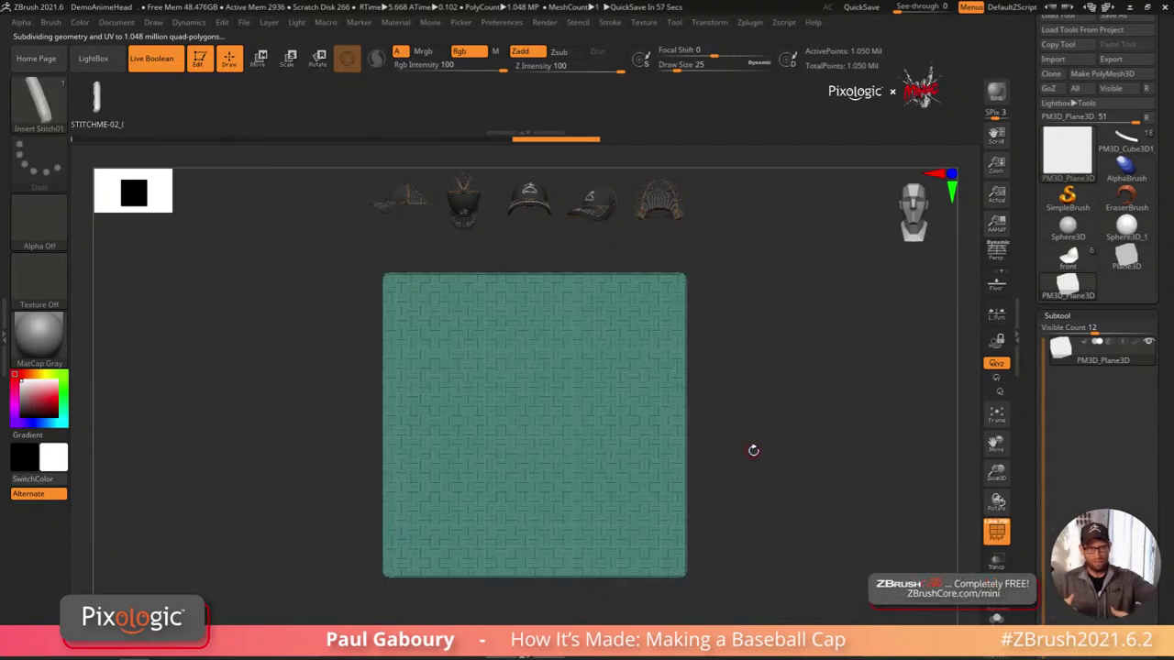
# Step: Check the plane's subdivision level and active point count in its geometry settings, and turn off the polyframe
pyautogui.click(1064, 317)
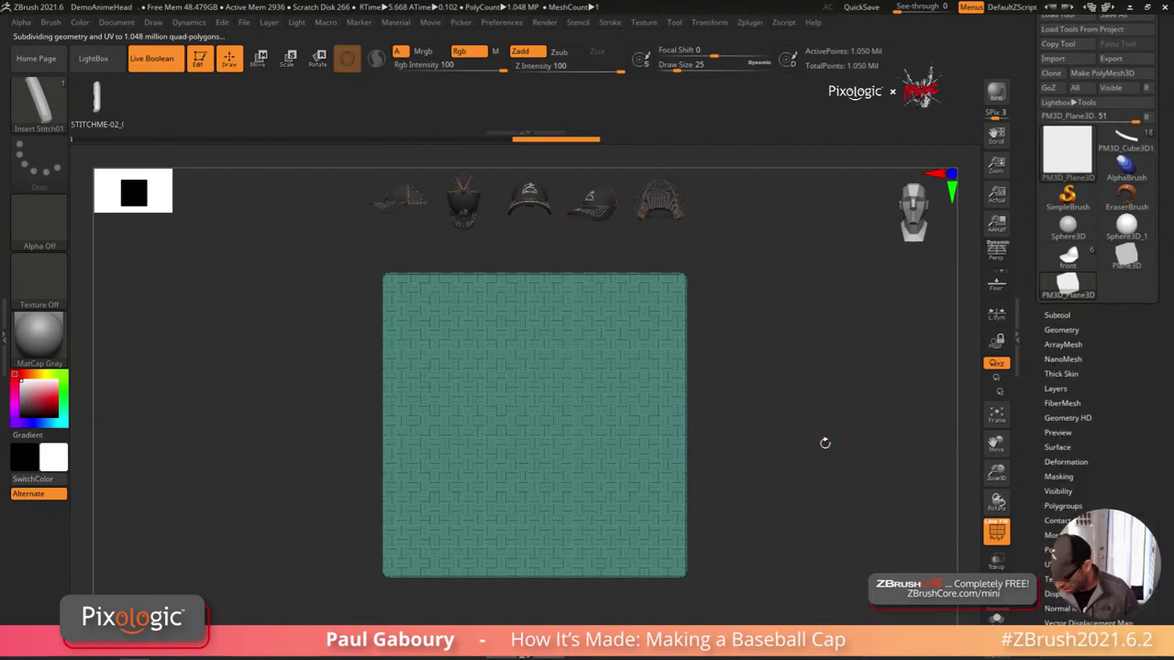
pyautogui.keyDown('alt'); pyautogui.moveTo(712, 441); pyautogui.dragTo(694, 437, button='right'); pyautogui.keyUp('alt')
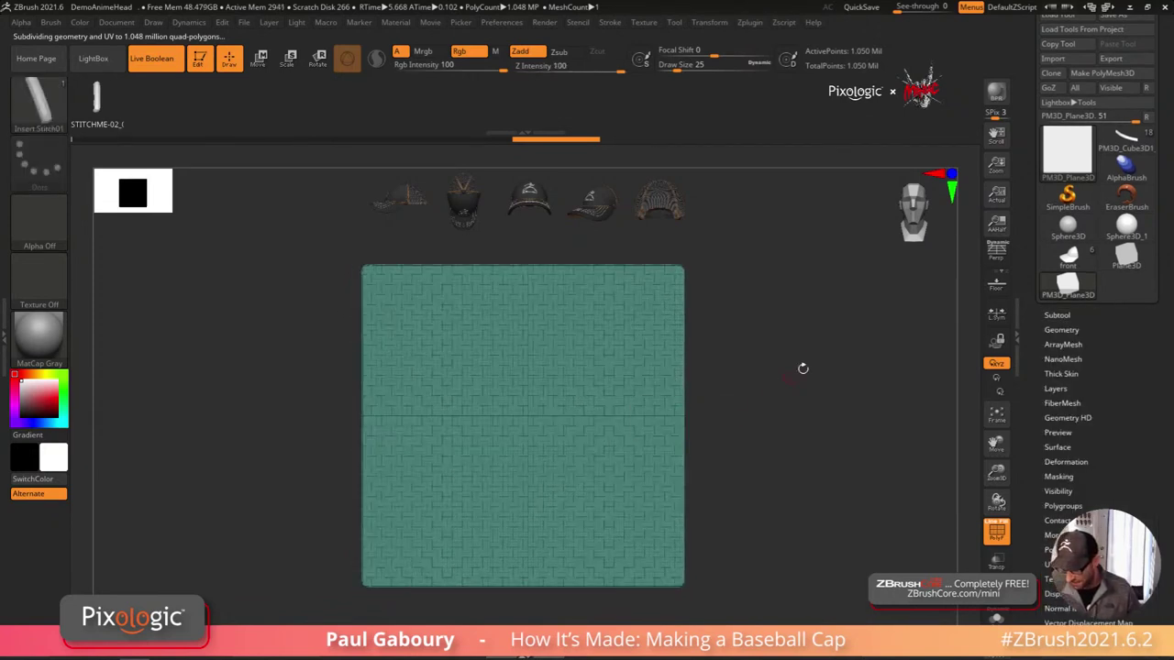
pyautogui.click(1061, 329)
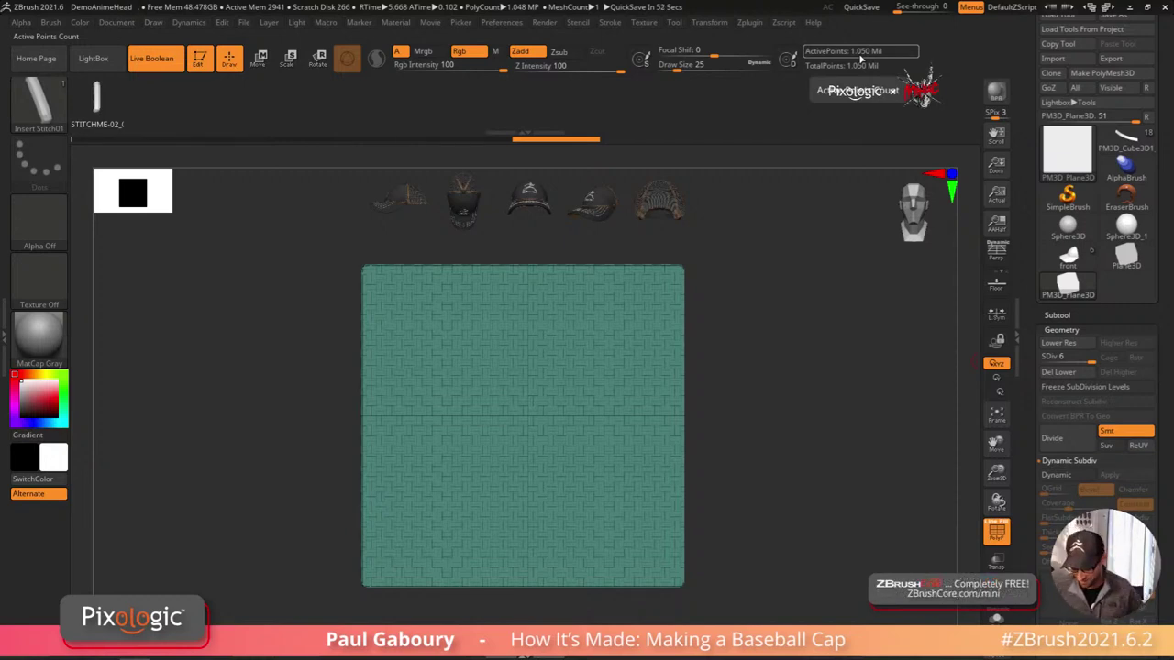
pyautogui.press('shift')
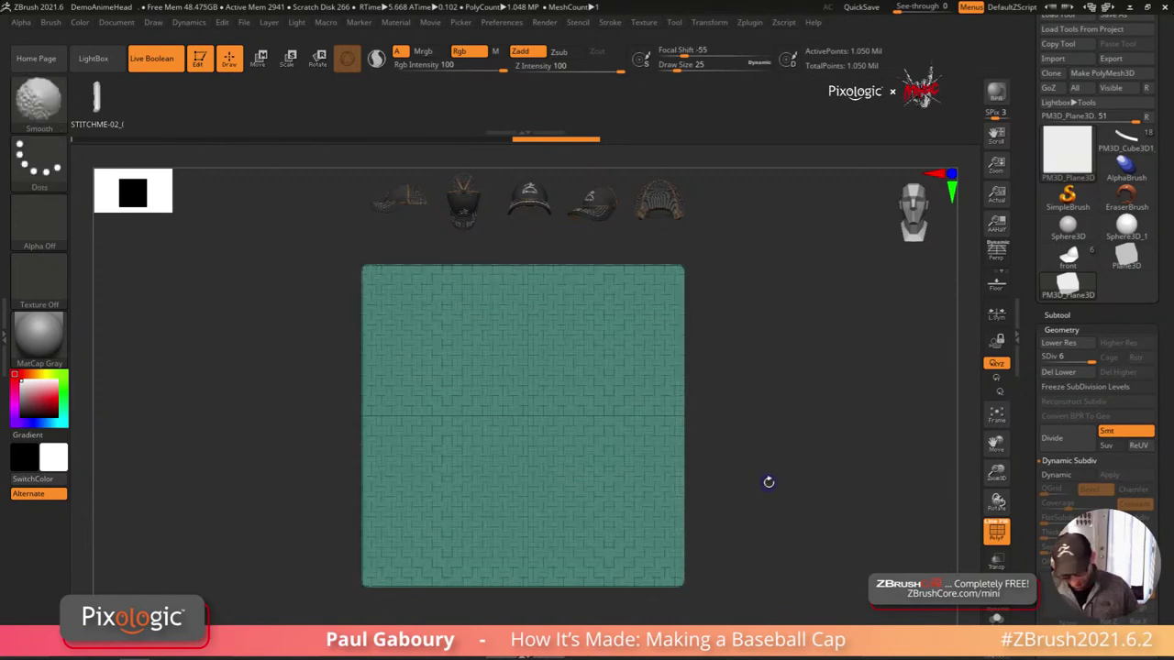
pyautogui.hotkey('shift', 'f')
pyautogui.keyDown('alt'); pyautogui.moveTo(773, 453); pyautogui.dragTo(784, 451); pyautogui.keyUp('alt')
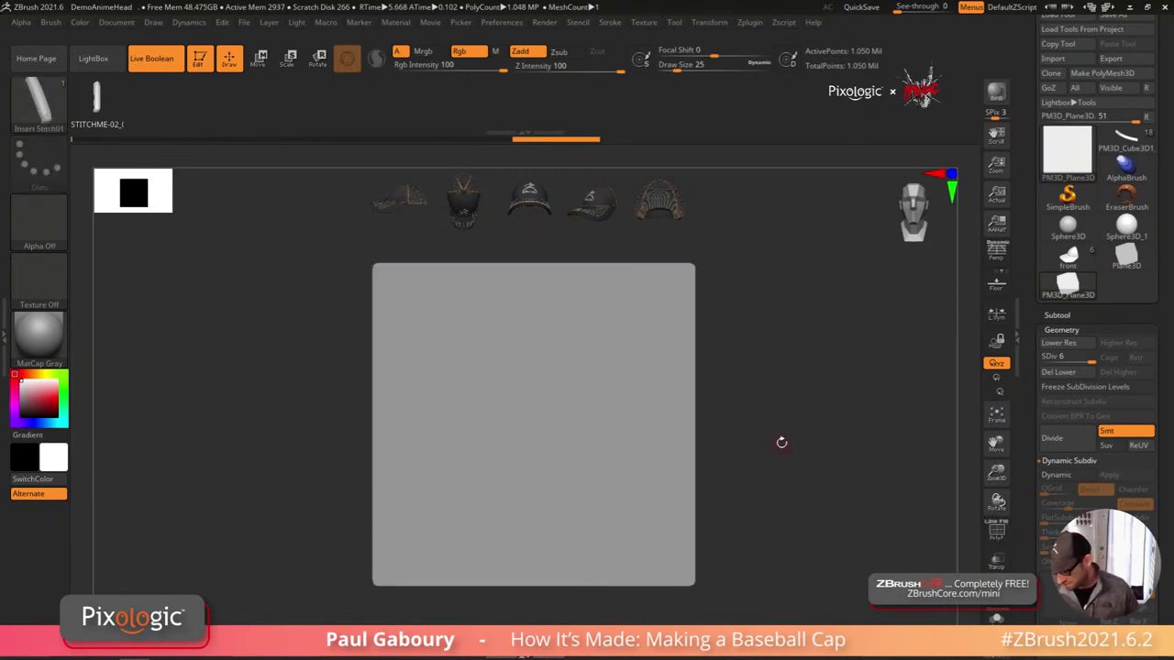
pyautogui.click(1061, 329)
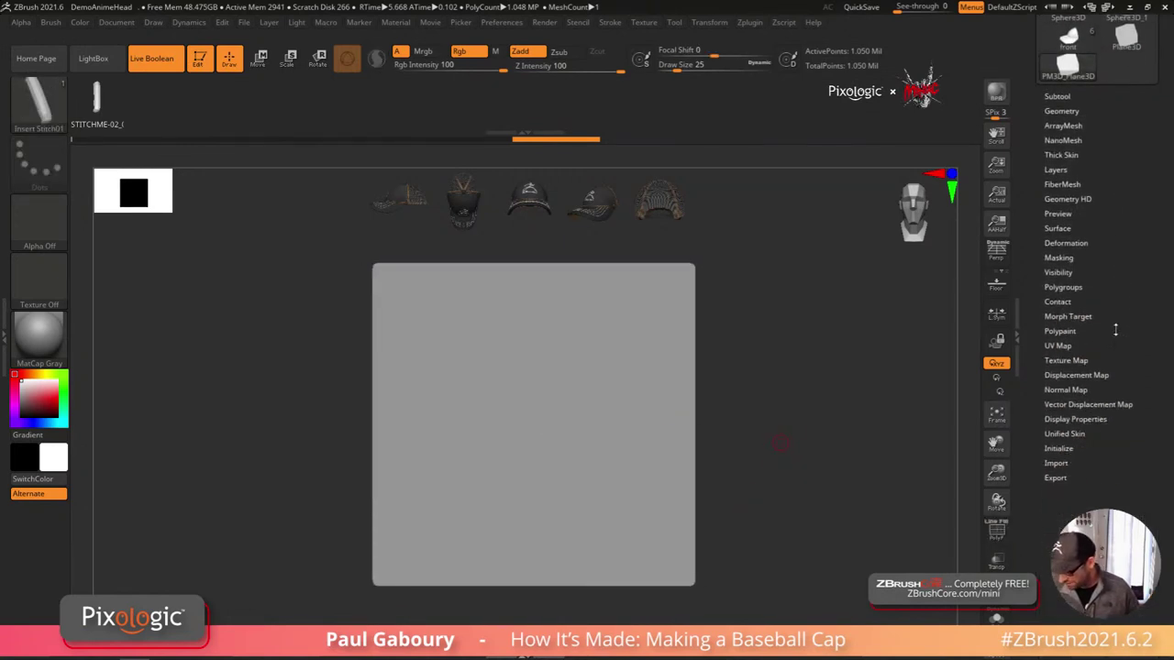
# Step: Apply the 03-ZBrush-Logo texture map to the plane and mask the plane by color intensity
pyautogui.click(1073, 352)
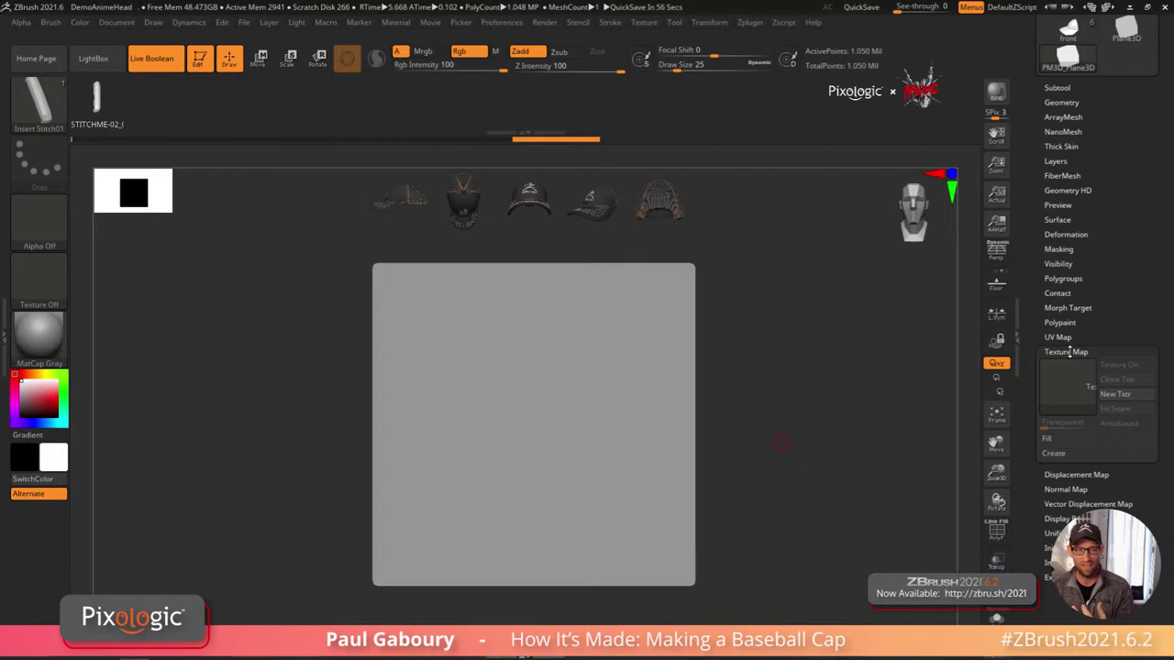
pyautogui.click(1064, 389)
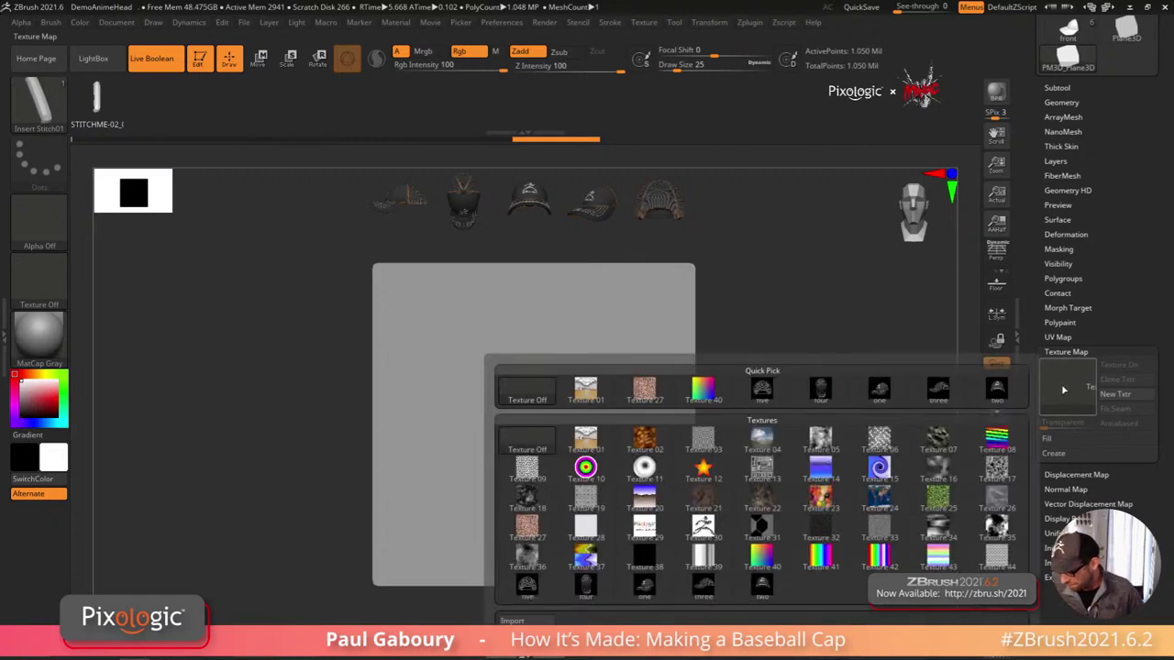
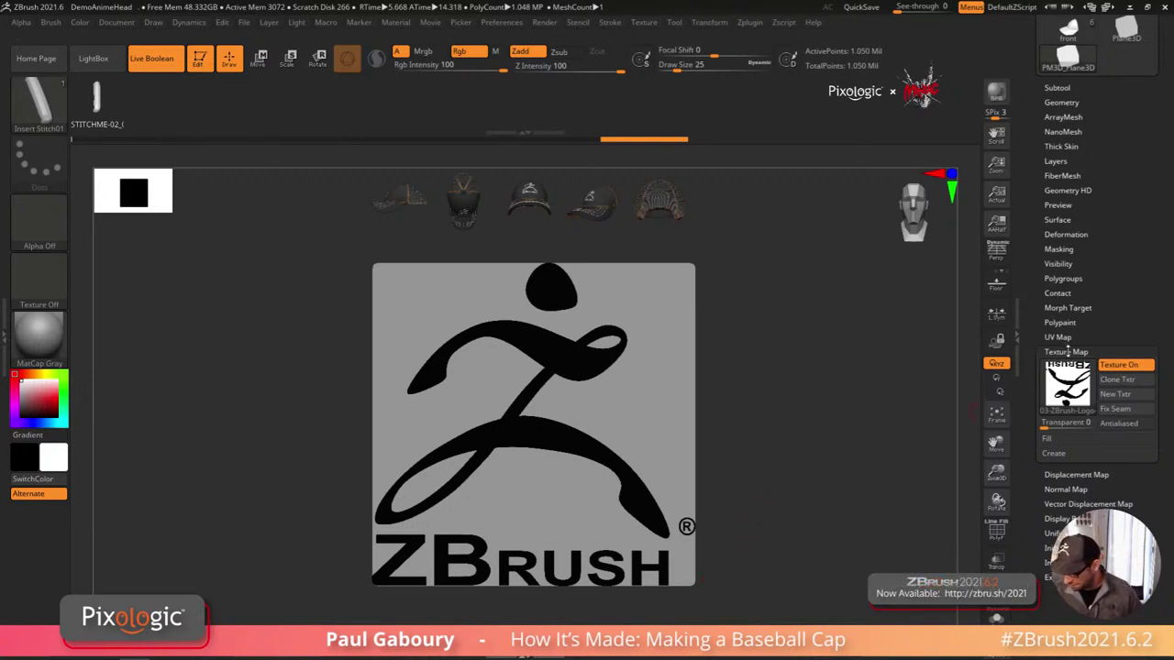
pyautogui.click(1066, 351)
pyautogui.click(1058, 249)
pyautogui.moveTo(1132, 206); pyautogui.dragTo(1132, 142)
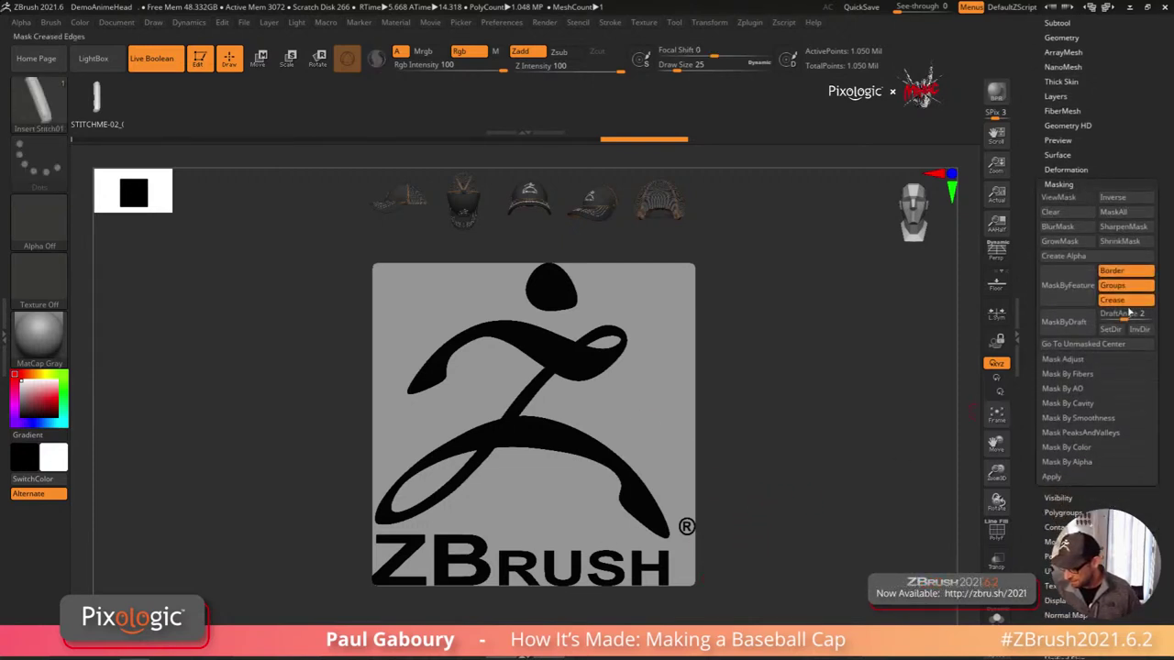
pyautogui.click(1066, 447)
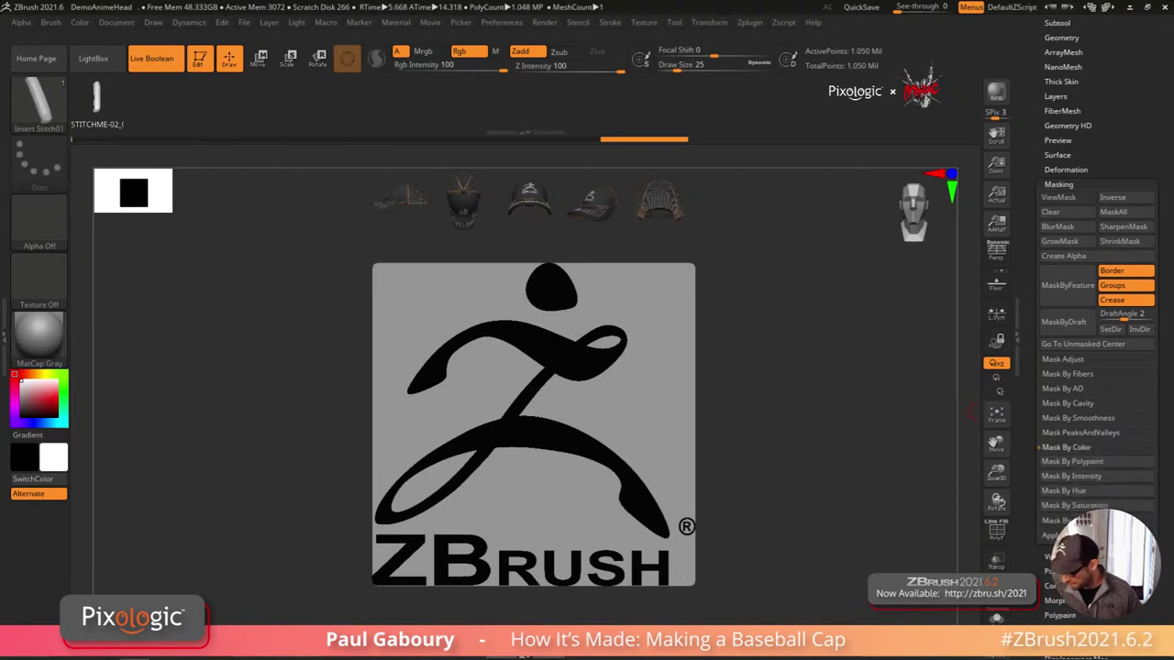
pyautogui.scroll(-1, 1089, 440)
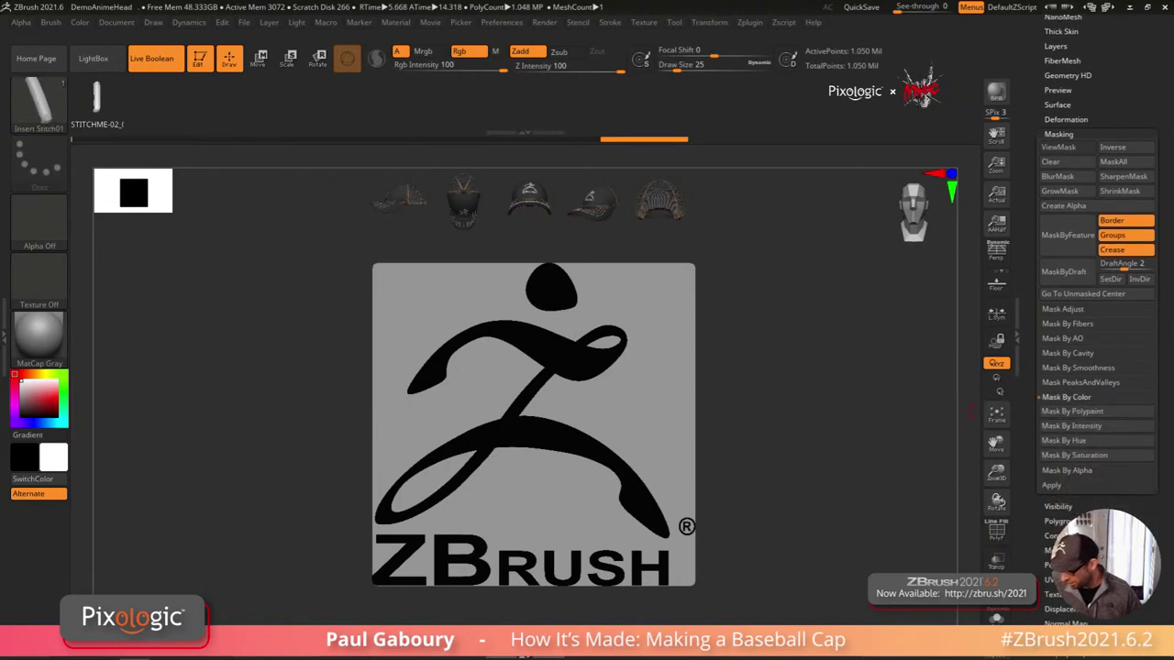
pyautogui.click(1091, 427)
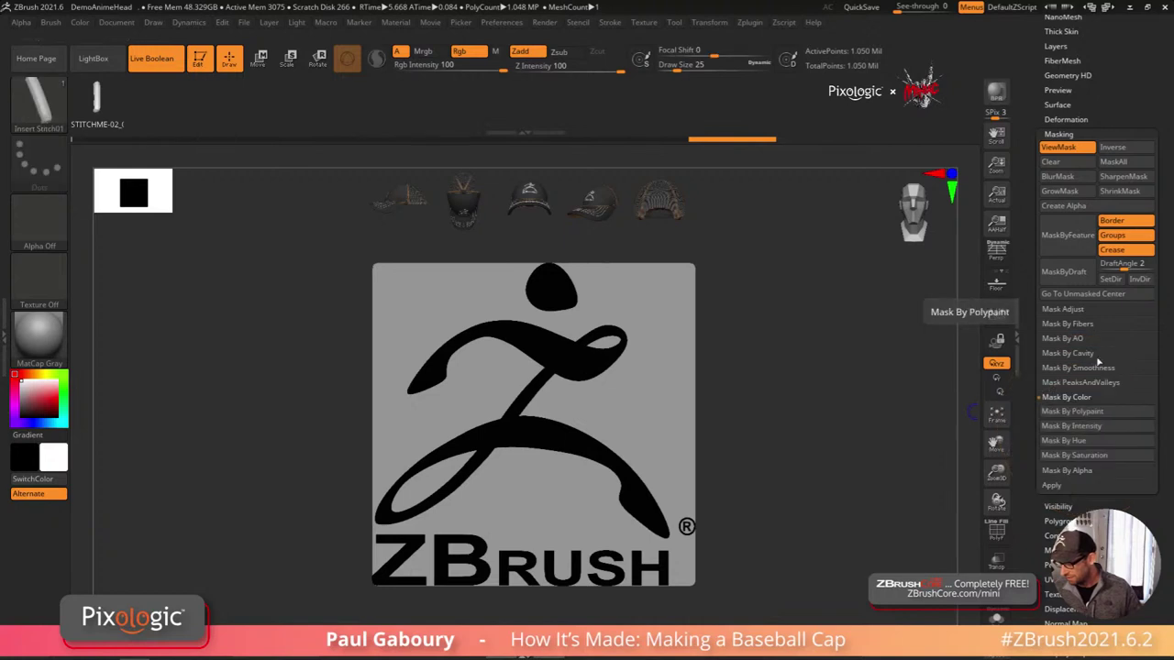
# Step: Turn off the display of the plane's texture map
pyautogui.click(1059, 135)
pyautogui.click(1065, 236)
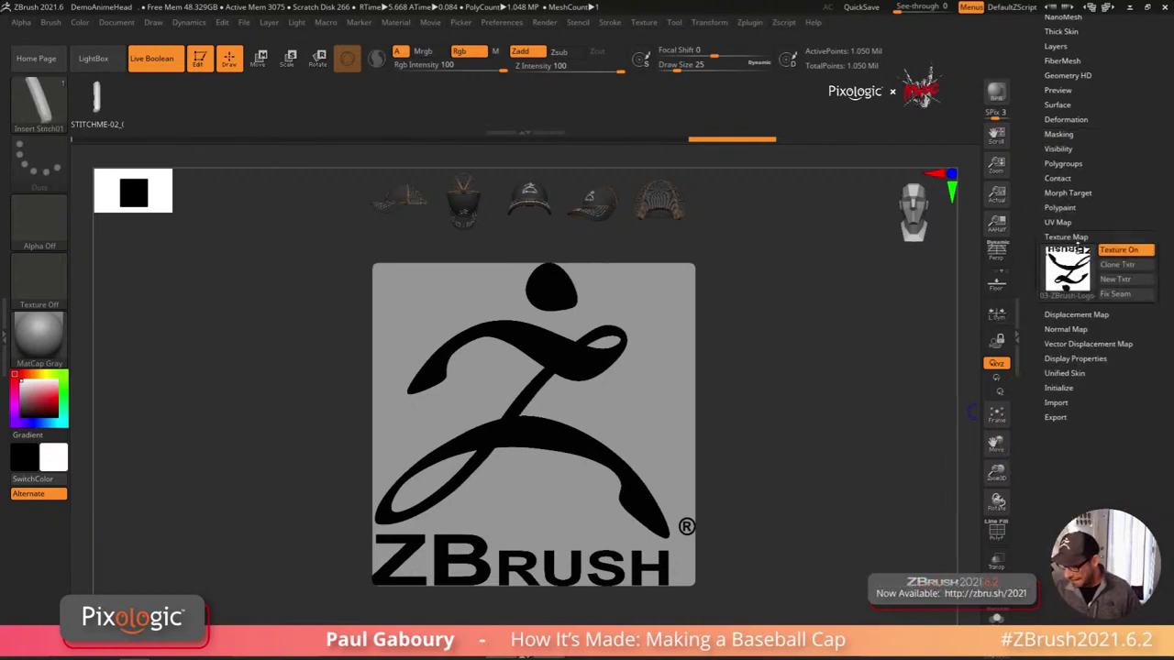
pyautogui.click(1120, 256)
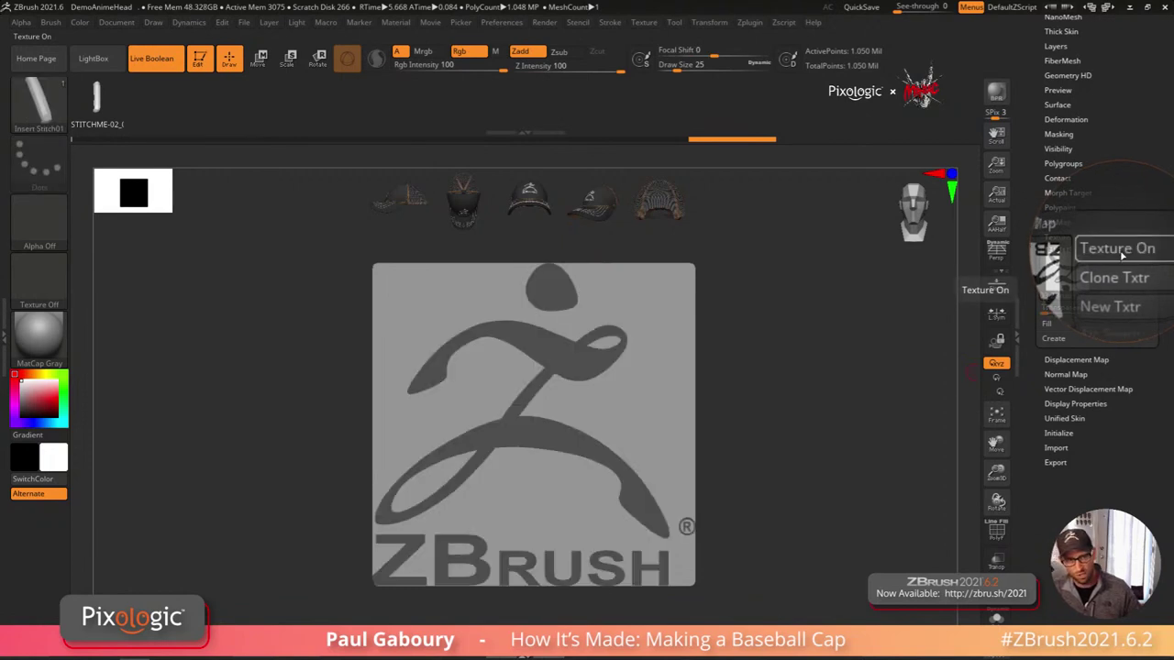
# Step: Examine the masked logo on the plane up close, especially the edges of its strokes and letters
pyautogui.press('shift')
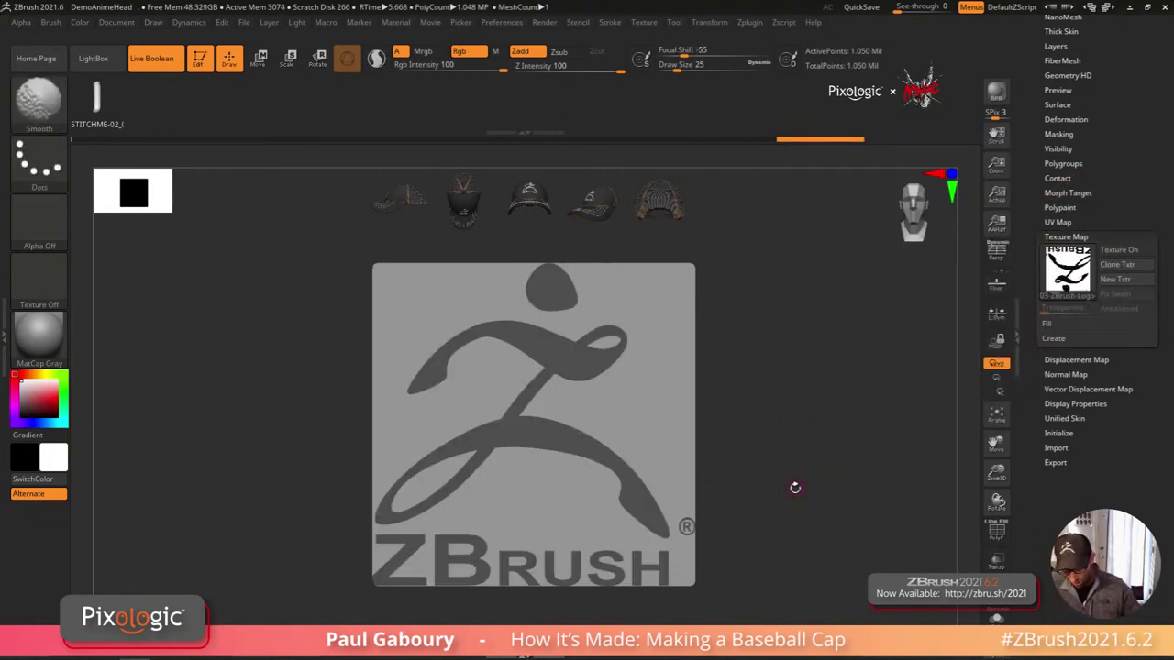
pyautogui.press('s')
pyautogui.moveTo(746, 485); pyautogui.dragTo(763, 488)
pyautogui.press('ctrl')
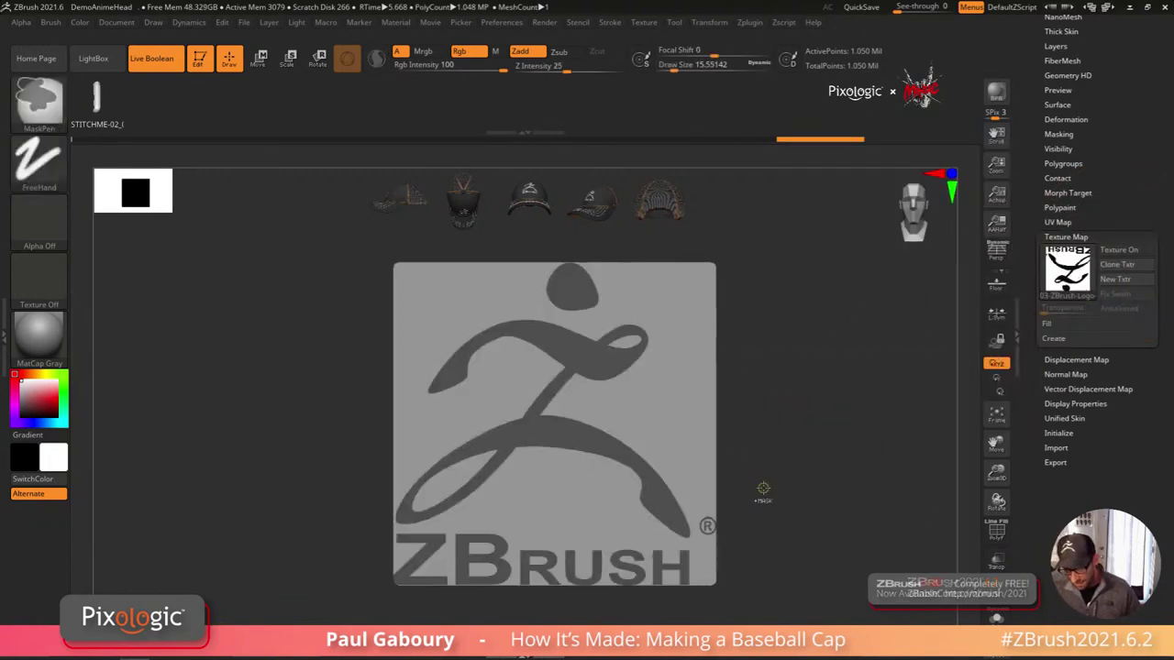
pyautogui.moveTo(763, 488)
pyautogui.keyDown('ctrl'); pyautogui.mouseDown(button='right')
pyautogui.moveTo(752, 474)
pyautogui.moveTo(761, 470)
pyautogui.mouseUp(button='right'); pyautogui.keyUp('ctrl')
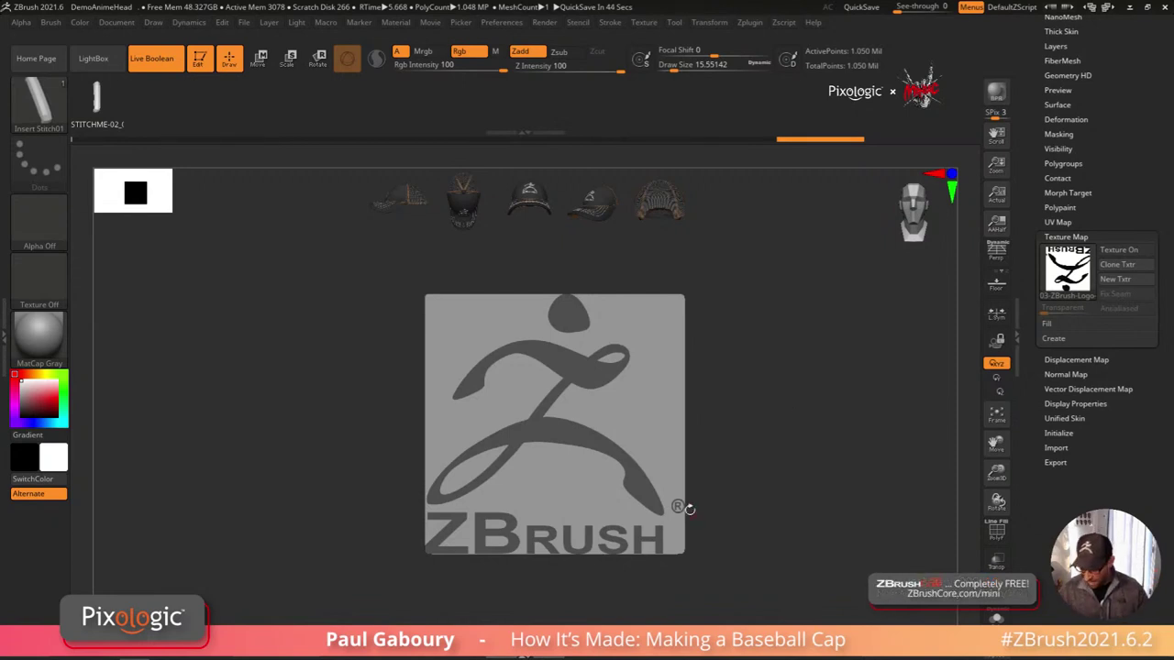
pyautogui.keyDown('ctrl'); pyautogui.moveTo(682, 508); pyautogui.dragTo(702, 523, button='right'); pyautogui.keyUp('ctrl')
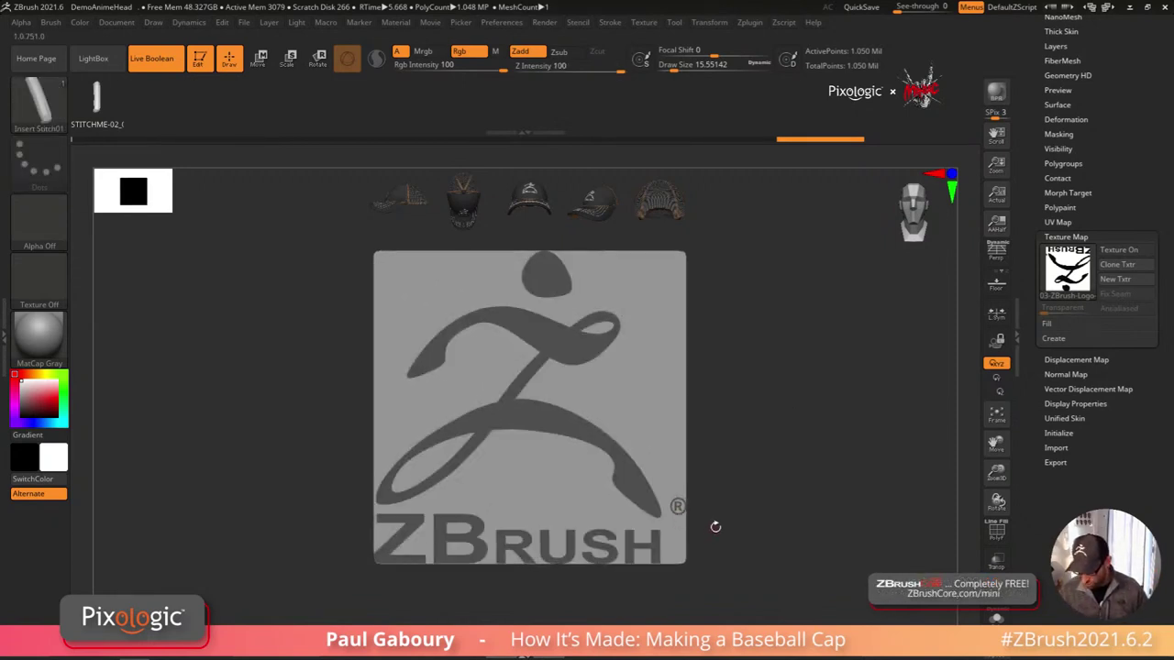
pyautogui.keyDown('ctrl'); pyautogui.moveTo(729, 541); pyautogui.dragTo(666, 474); pyautogui.keyUp('ctrl')
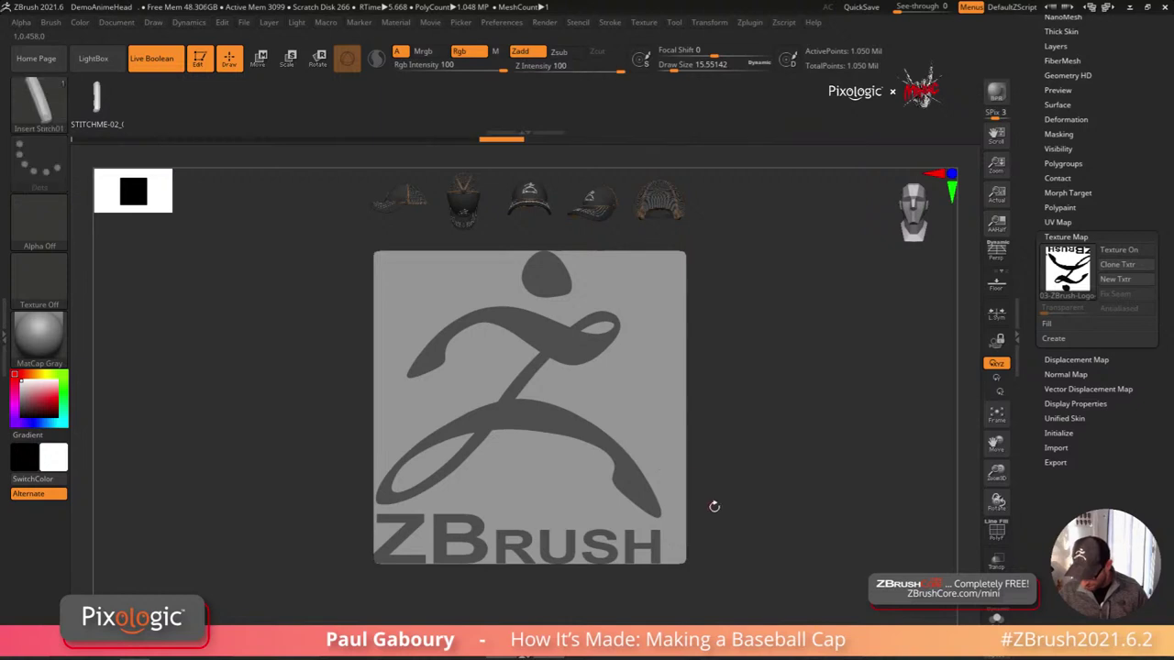
pyautogui.keyDown('ctrl'); pyautogui.moveTo(714, 521); pyautogui.dragTo(681, 443, button='right'); pyautogui.keyUp('ctrl')
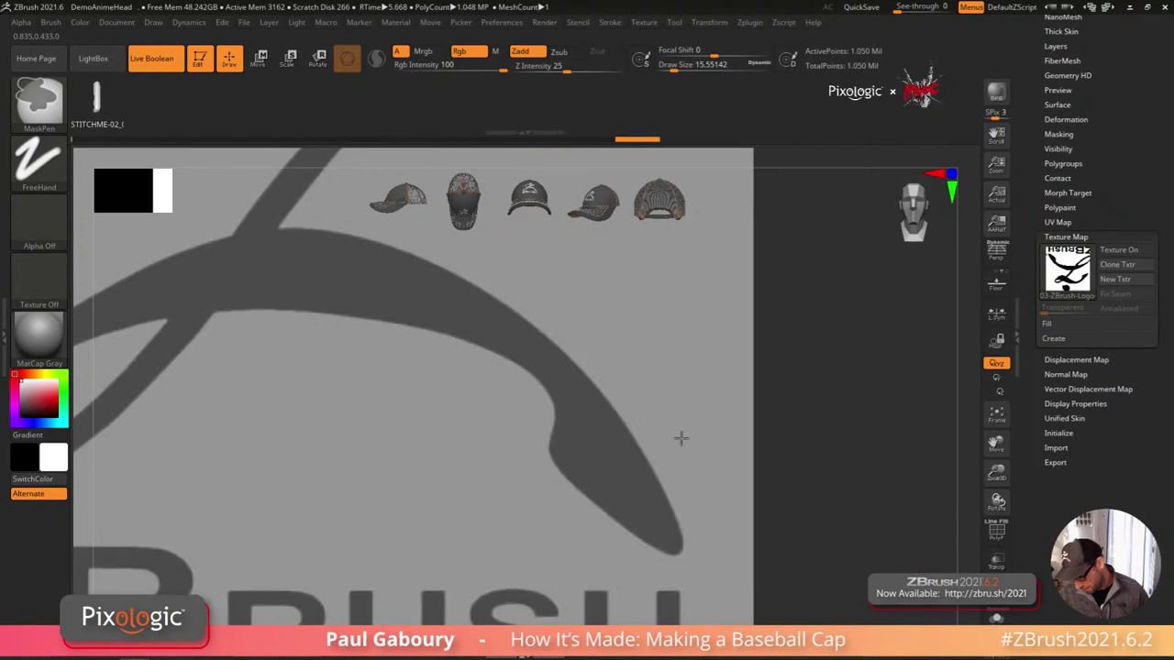
pyautogui.moveTo(807, 487)
pyautogui.keyDown('ctrl'); pyautogui.mouseDown(button='right')
pyautogui.moveTo(750, 463)
pyautogui.moveTo(719, 492)
pyautogui.moveTo(644, 450)
pyautogui.mouseUp(button='right'); pyautogui.keyUp('ctrl')
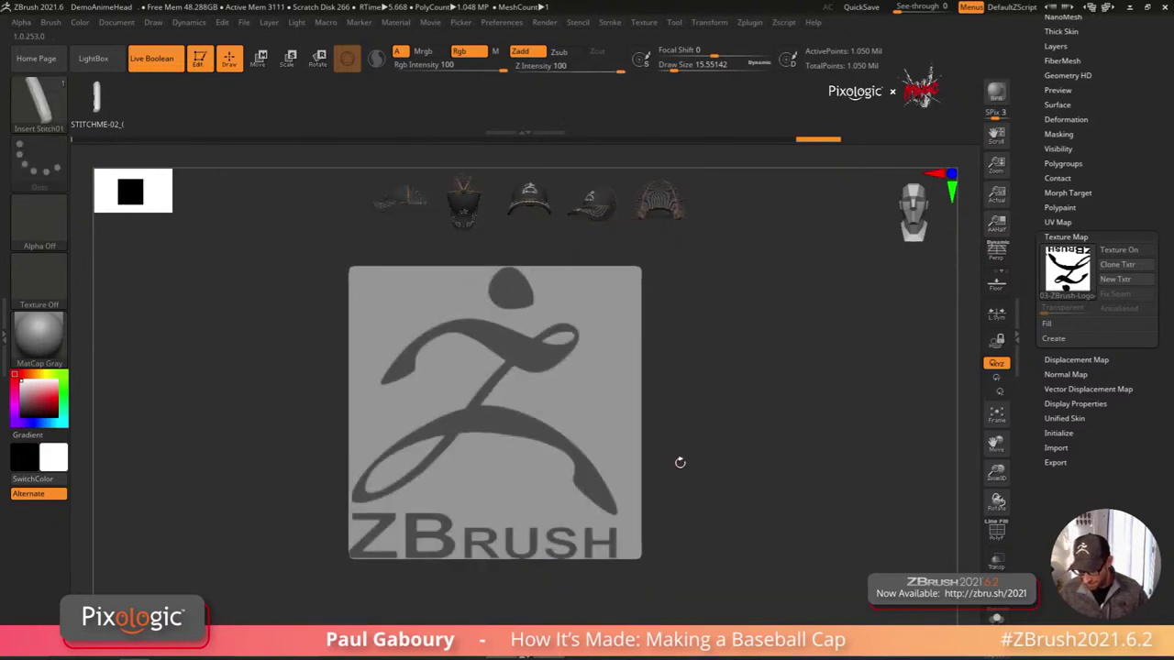
# Step: Show the polyframe, delete the plane's lower subdivision levels, and assign the masked logo its own polygroup
pyautogui.hotkey('shift', 'f')
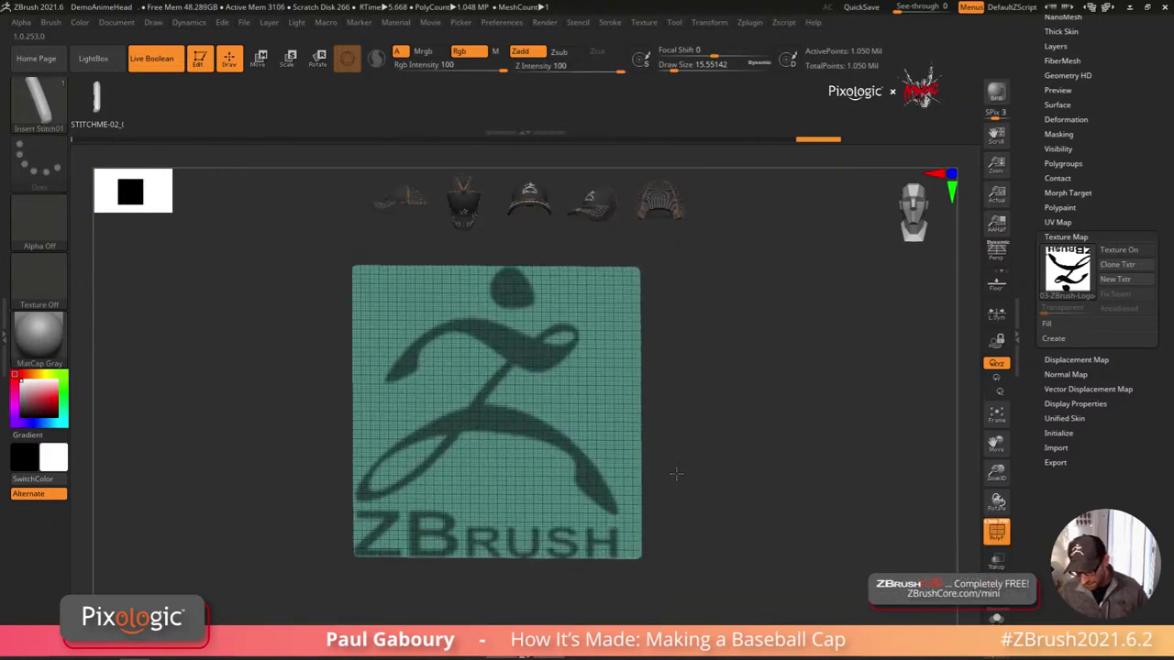
pyautogui.keyDown('ctrl'); pyautogui.keyDown('shift'); pyautogui.click(629, 500); pyautogui.keyUp('shift'); pyautogui.keyUp('ctrl')
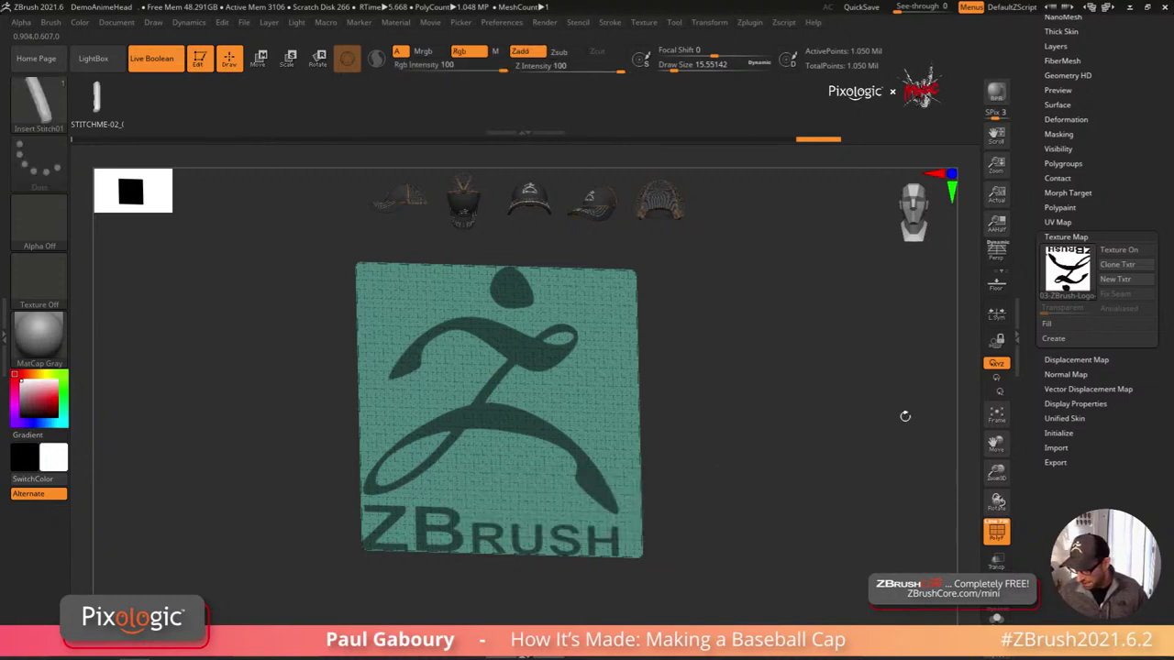
pyautogui.scroll(5, 1112, 216)
pyautogui.click(1061, 166)
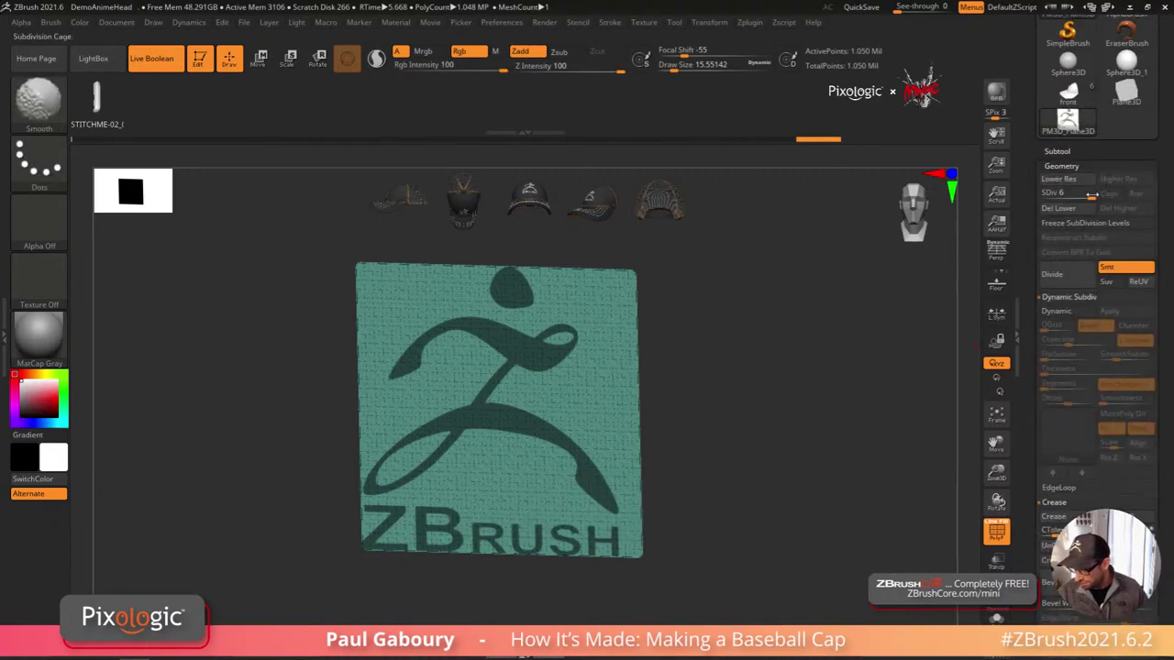
pyautogui.click(1064, 208)
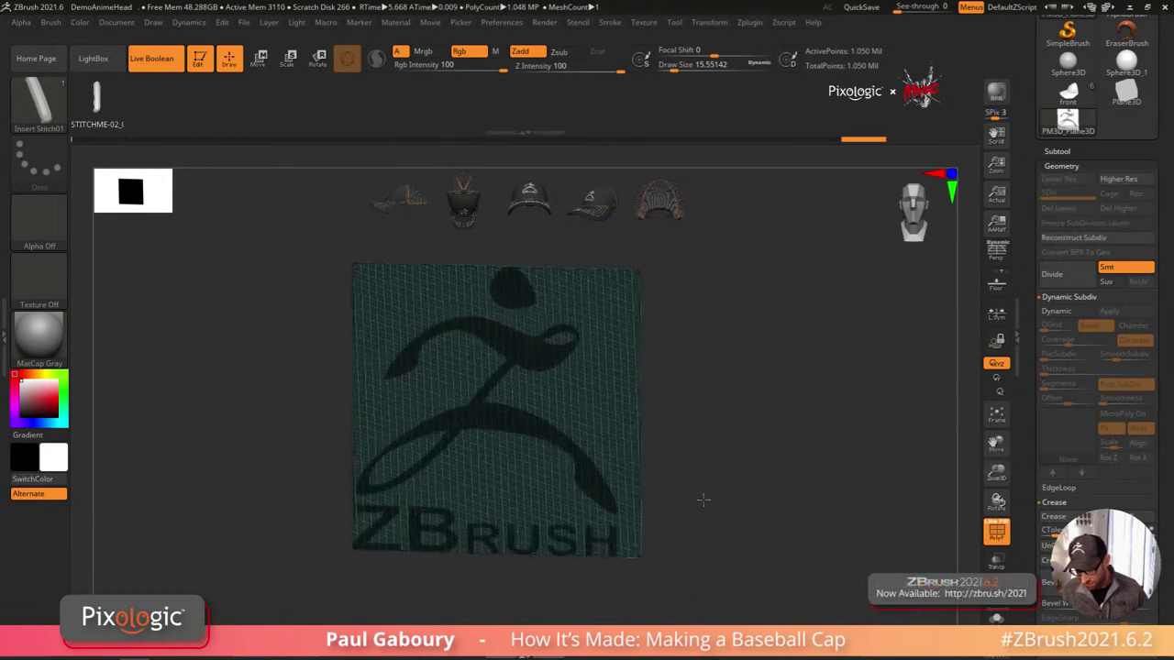
pyautogui.hotkey('ctrl', 'shift')
pyautogui.keyDown('ctrl'); pyautogui.keyDown('shift'); pyautogui.click(715, 395); pyautogui.keyUp('shift'); pyautogui.keyUp('ctrl')
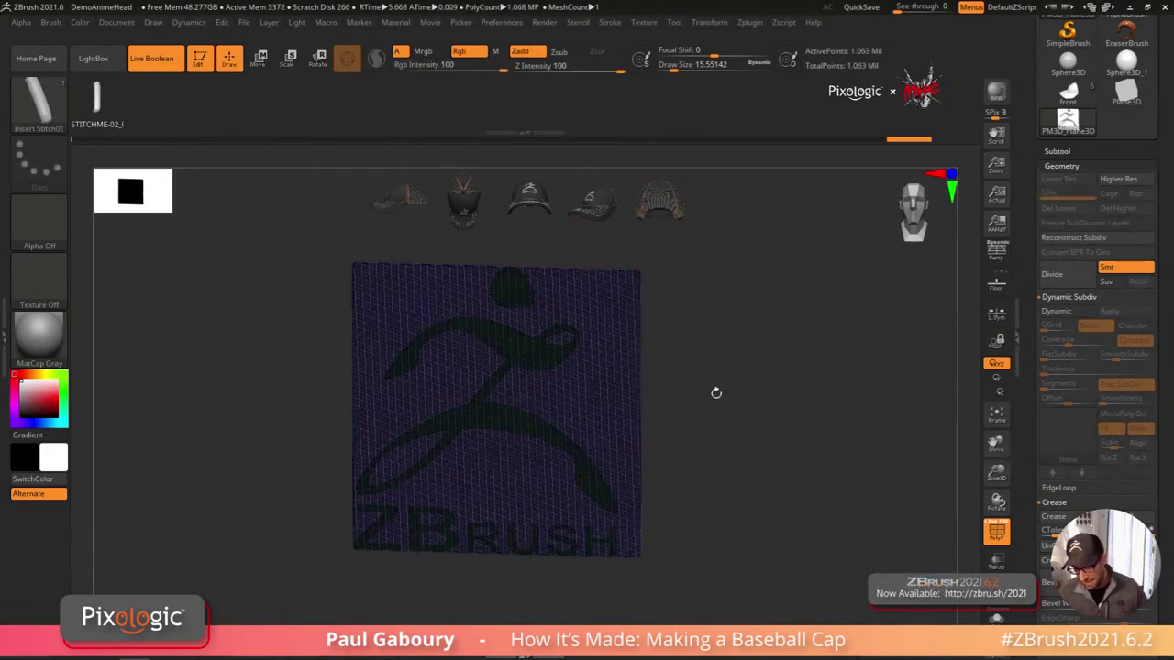
# Step: Inspect the polygroup borders of the logo up close and isolate the logo polygroup
pyautogui.keyDown('ctrl'); pyautogui.moveTo(610, 434); pyautogui.dragTo(609, 477, button='right'); pyautogui.keyUp('ctrl')
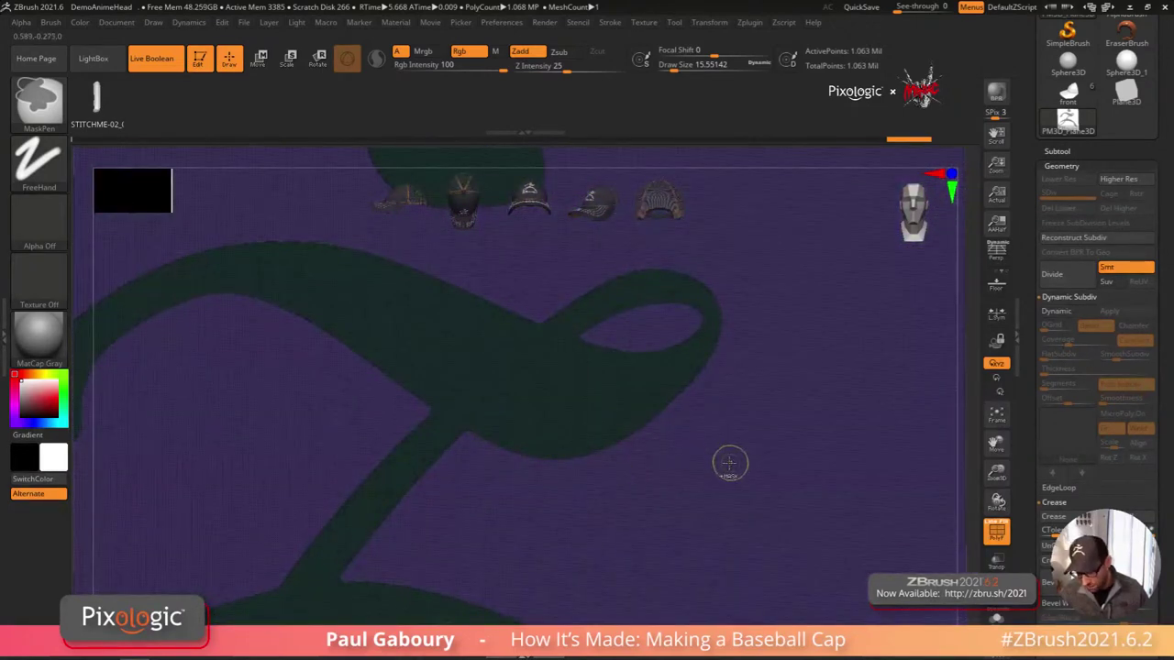
pyautogui.moveTo(731, 464)
pyautogui.keyDown('ctrl'); pyautogui.mouseDown(button='right')
pyautogui.moveTo(760, 476)
pyautogui.moveTo(708, 464)
pyautogui.mouseUp(button='right'); pyautogui.keyUp('ctrl')
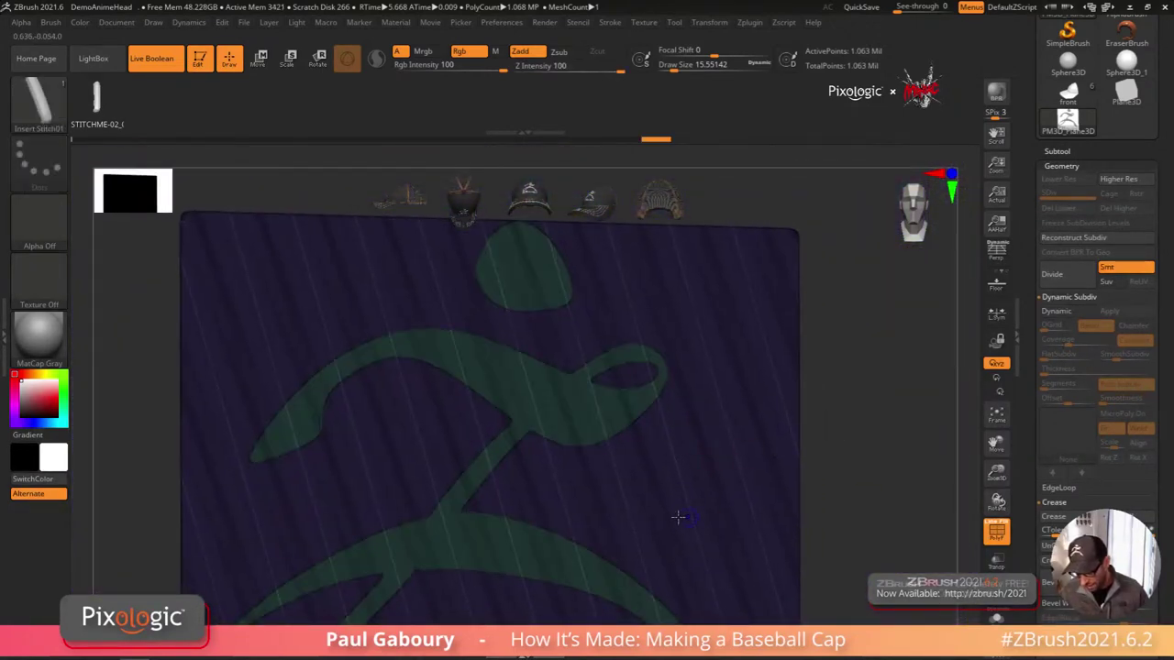
pyautogui.hotkey('shift', 'f')
pyautogui.hotkey('shift', 'f')
pyautogui.keyDown('ctrl'); pyautogui.moveTo(587, 418); pyautogui.dragTo(653, 509, button='right'); pyautogui.keyUp('ctrl')
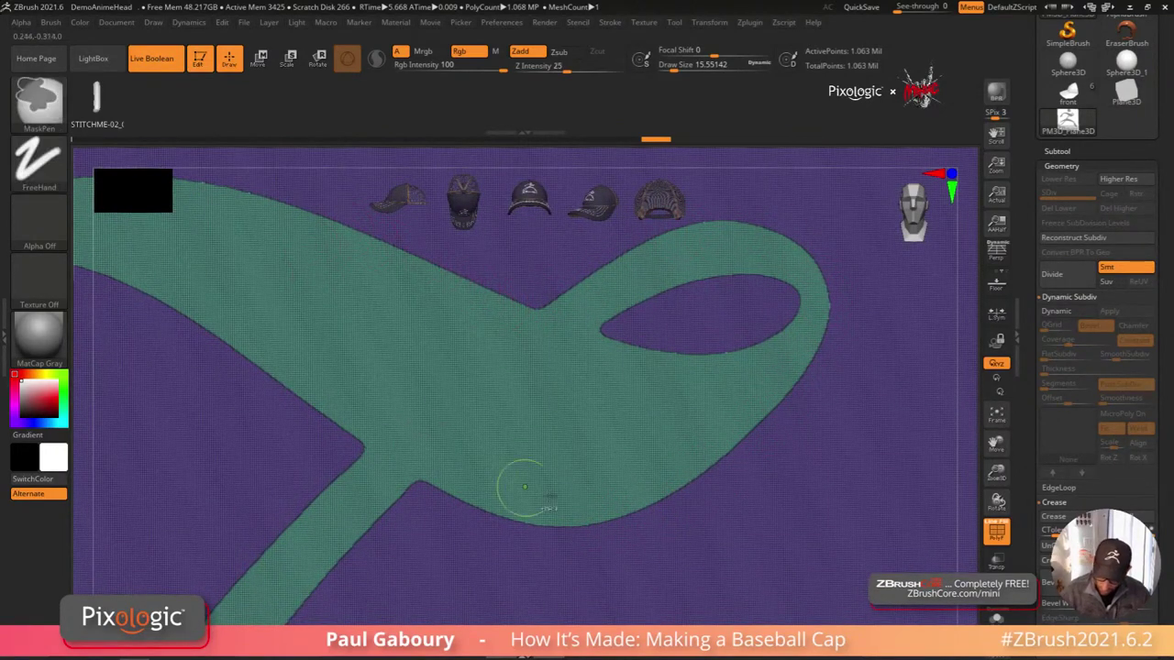
pyautogui.keyDown('ctrl'); pyautogui.moveTo(526, 486); pyautogui.dragTo(542, 335, button='right'); pyautogui.keyUp('ctrl')
pyautogui.keyDown('ctrl'); pyautogui.keyDown('shift'); pyautogui.click(568, 473); pyautogui.keyUp('shift'); pyautogui.keyUp('ctrl')
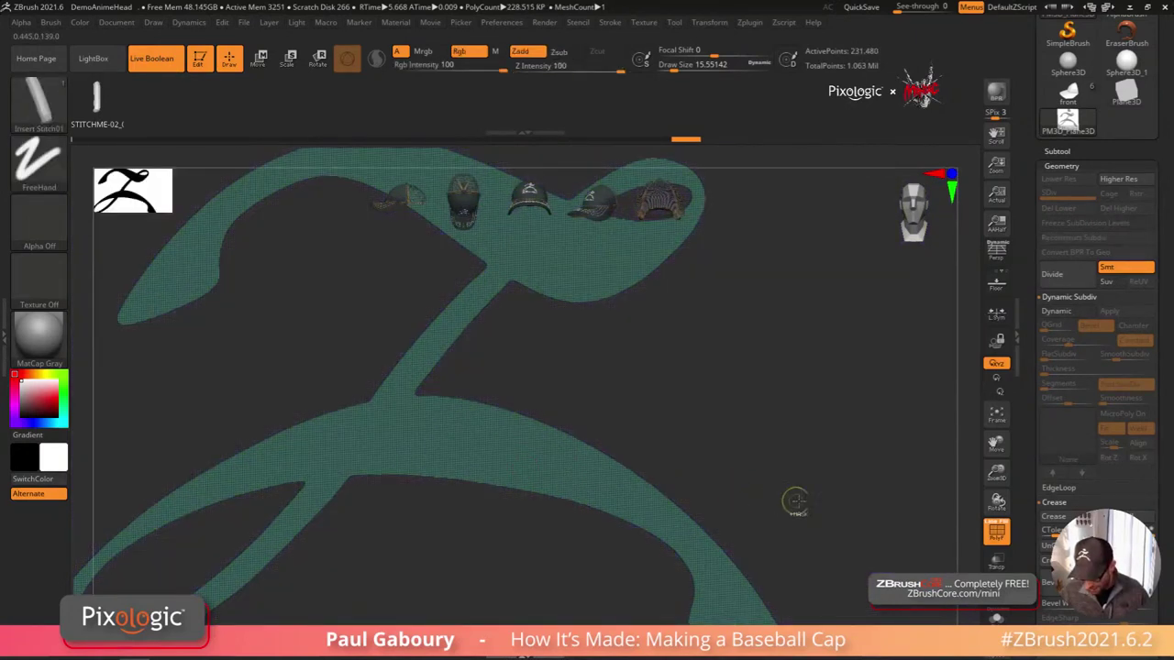
pyautogui.keyDown('ctrl'); pyautogui.moveTo(797, 503); pyautogui.dragTo(736, 480, button='right'); pyautogui.keyUp('ctrl')
pyautogui.keyDown('alt'); pyautogui.moveTo(680, 479); pyautogui.dragTo(703, 488); pyautogui.keyUp('alt')
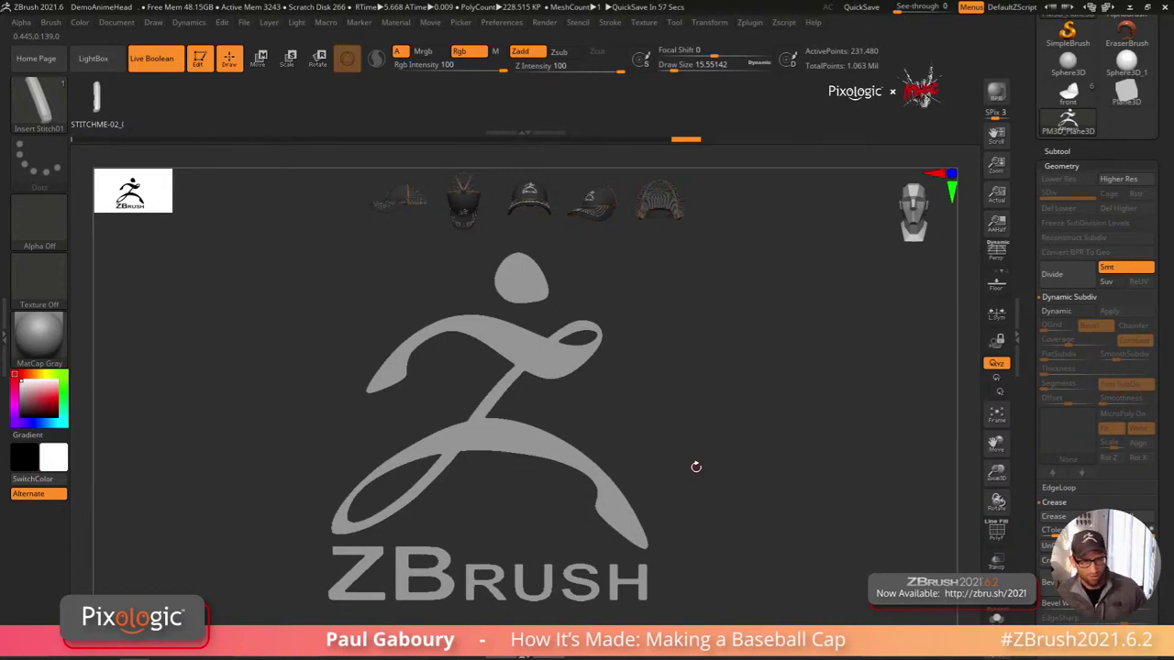
pyautogui.moveTo(723, 472)
pyautogui.keyDown('alt'); pyautogui.mouseDown()
pyautogui.moveTo(756, 440)
pyautogui.moveTo(764, 471)
pyautogui.moveTo(774, 466)
pyautogui.mouseUp(); pyautogui.keyUp('alt')
# Step: Show the whole plane again and undo the polygrouping and the deletion of lower subdivision levels
pyautogui.keyDown('ctrl'); pyautogui.click(761, 456); pyautogui.keyUp('ctrl')
pyautogui.keyDown('ctrl'); pyautogui.keyDown('shift'); pyautogui.click(761, 455); pyautogui.keyUp('shift'); pyautogui.keyUp('ctrl')
pyautogui.hotkey('shift', 'f')
pyautogui.hotkey('ctrl', 'w')
pyautogui.hotkey('ctrl', 'z')
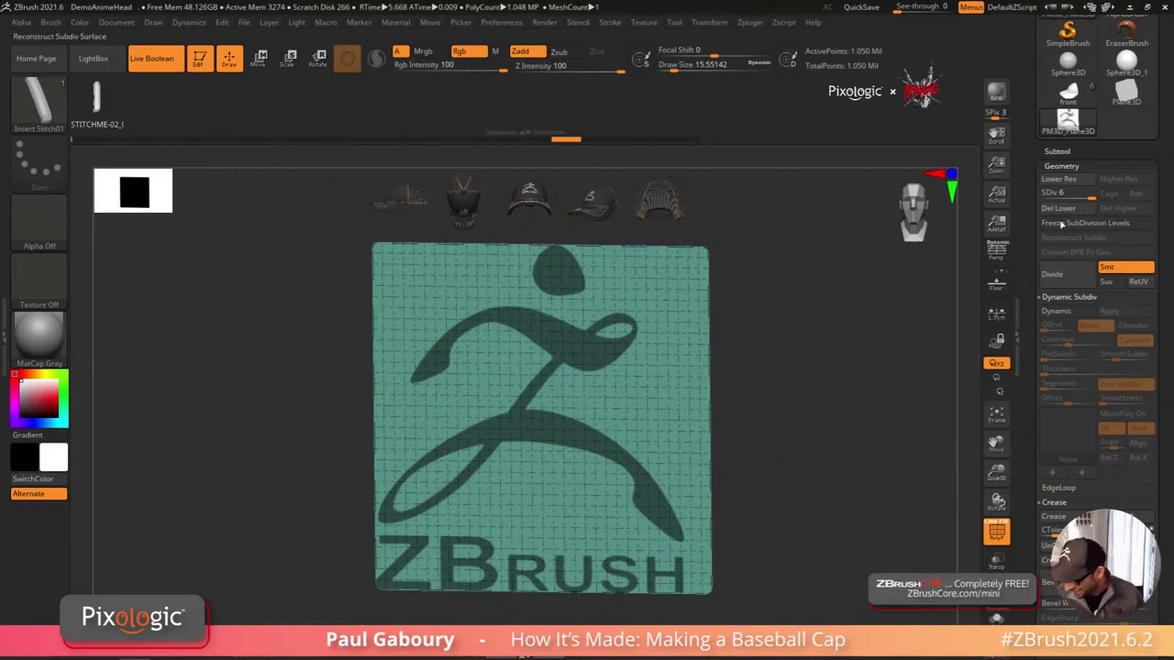
# Step: Delete the plane's lower subdivision levels again and turn the masked logo into a separate polygroup
pyautogui.click(1069, 209)
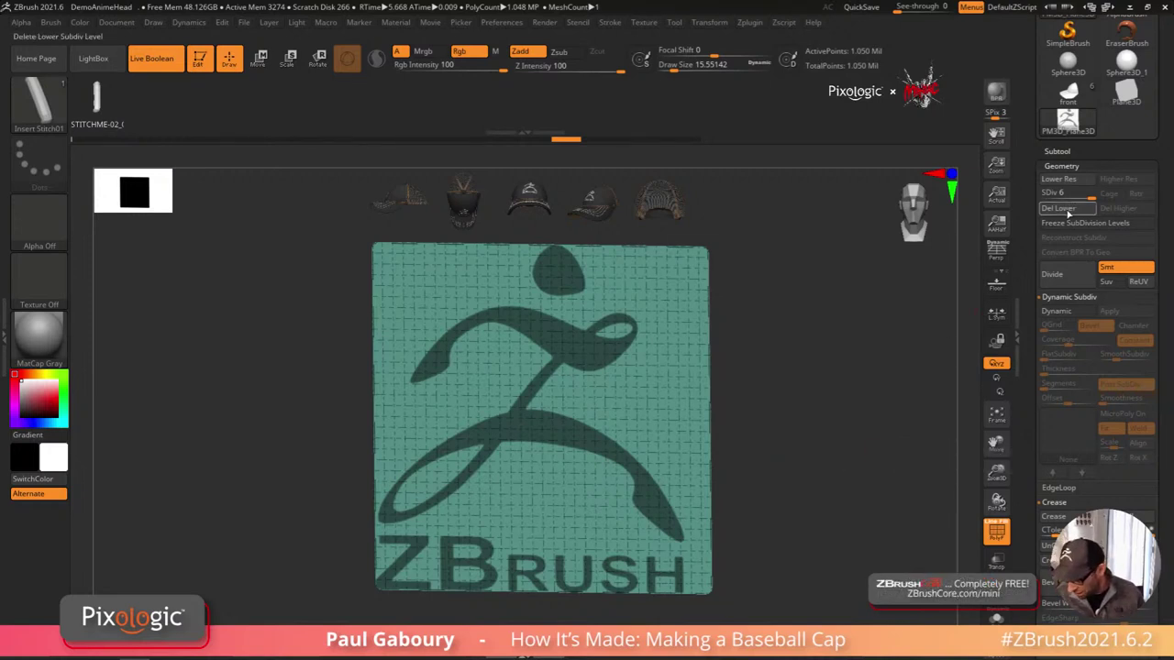
pyautogui.click(1068, 212)
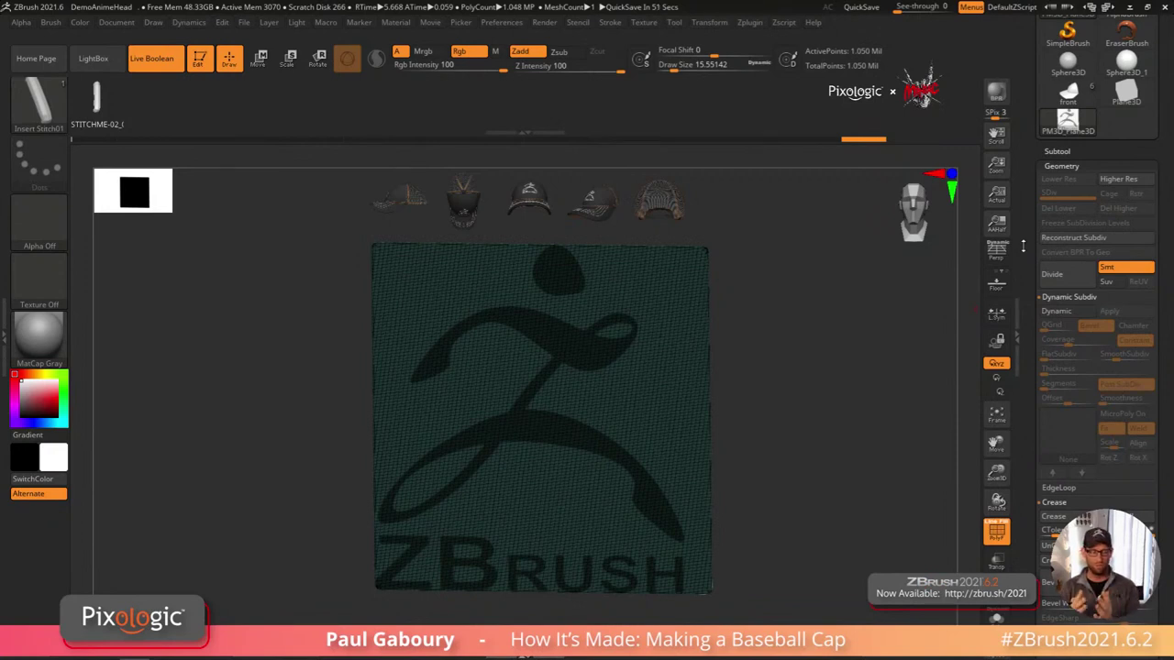
pyautogui.hotkey('ctrl', 'shift')
pyautogui.hotkey('ctrl', 'shift', 'z')
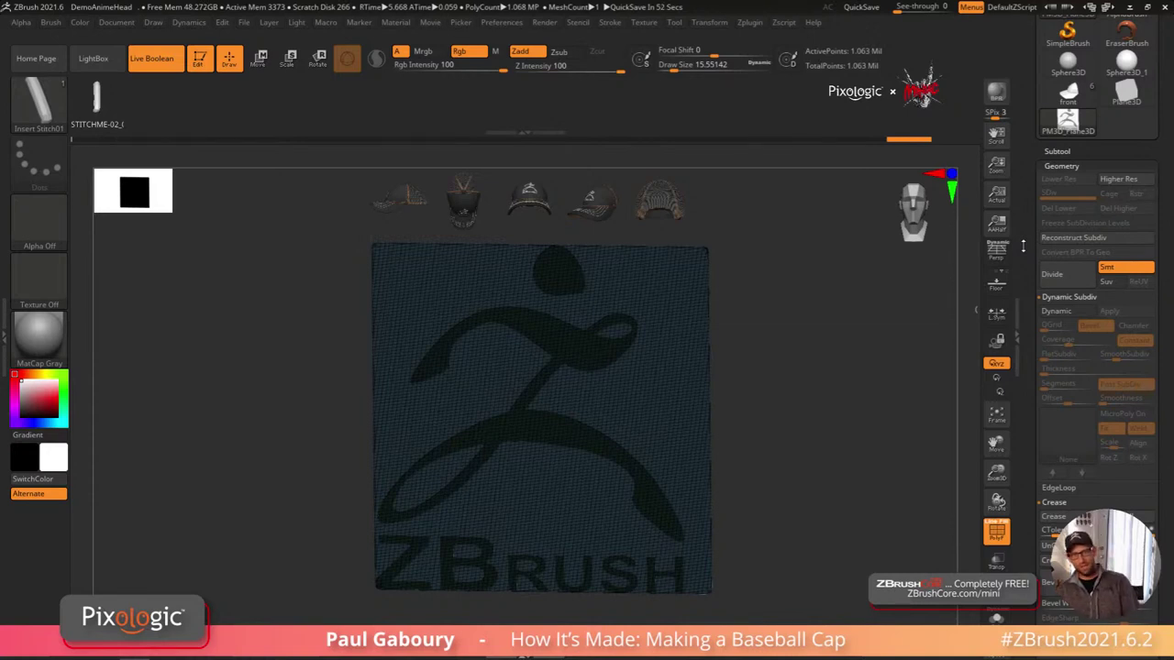
pyautogui.press('ctrl')
pyautogui.hotkey('ctrl', 'w')
# Step: Isolate the logo polygroup, check its shape with and without polyframe, and bring back the whole plane
pyautogui.keyDown('ctrl'); pyautogui.keyDown('shift'); pyautogui.click(603, 446); pyautogui.keyUp('shift'); pyautogui.keyUp('ctrl')
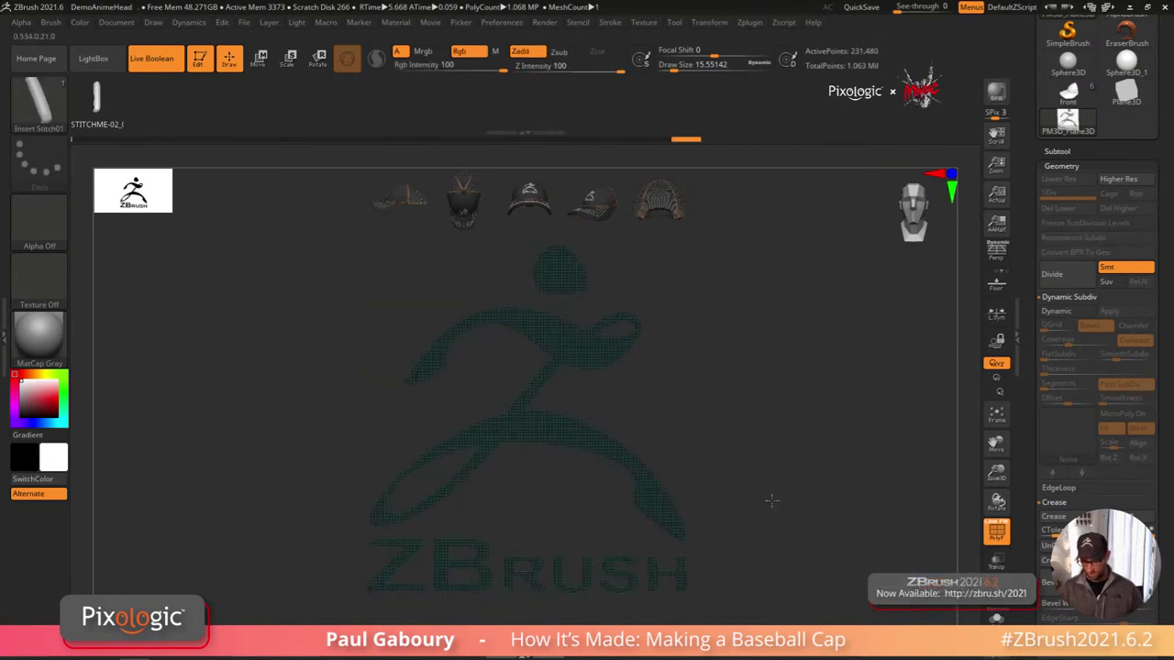
pyautogui.keyDown('ctrl'); pyautogui.moveTo(766, 496); pyautogui.dragTo(764, 489); pyautogui.keyUp('ctrl')
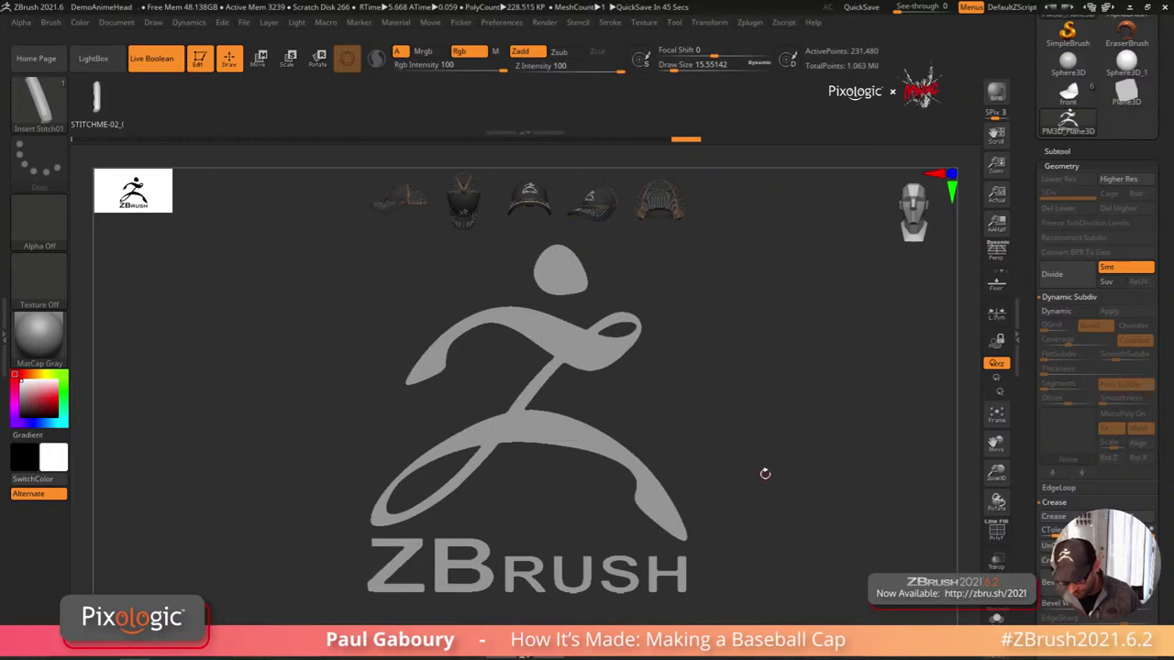
pyautogui.keyDown('ctrl'); pyautogui.moveTo(764, 474); pyautogui.dragTo(728, 468, button='right'); pyautogui.keyUp('ctrl')
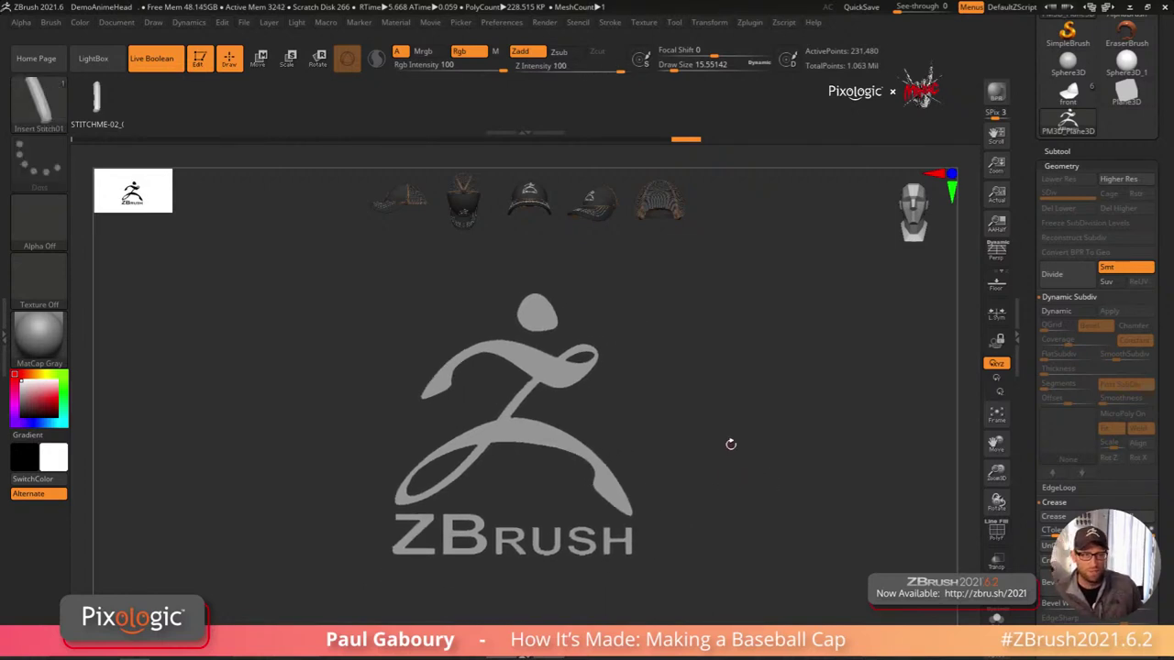
pyautogui.hotkey('shift', 'f')
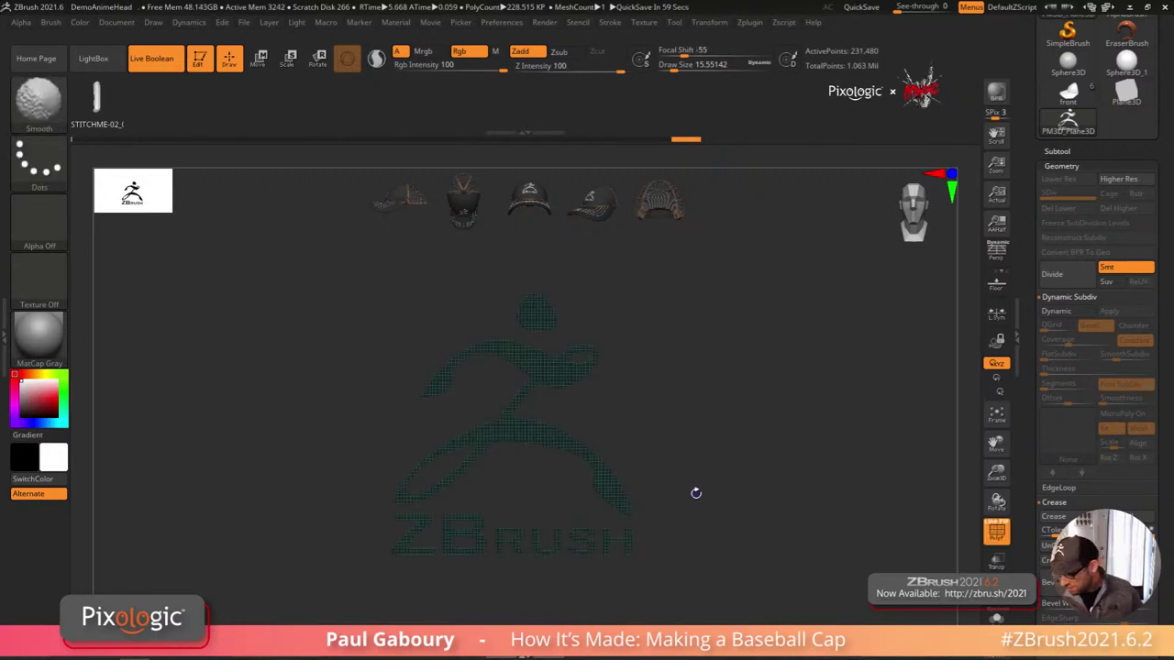
pyautogui.keyDown('ctrl'); pyautogui.keyDown('shift'); pyautogui.click(690, 502); pyautogui.keyUp('shift'); pyautogui.keyUp('ctrl')
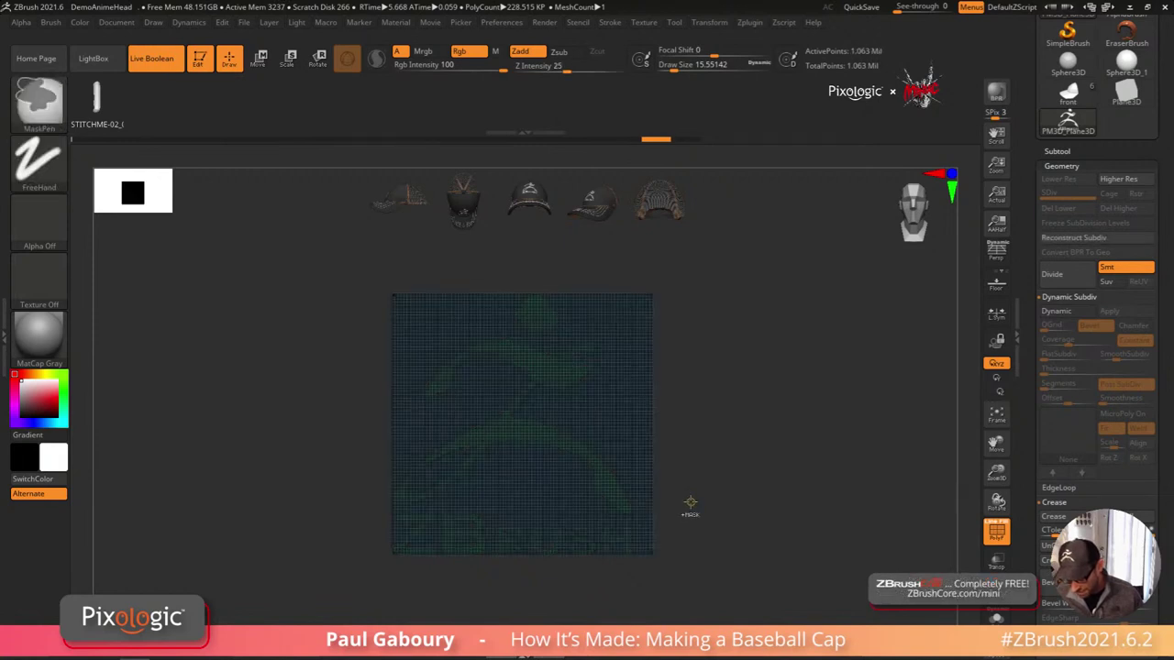
# Step: Slice the masked ZBrush logo out of the plane as its own polygroup with Edgeloop Masked Border
pyautogui.keyDown('ctrl'); pyautogui.click(690, 502); pyautogui.keyUp('ctrl')
pyautogui.keyDown('alt'); pyautogui.moveTo(638, 441); pyautogui.dragTo(709, 474, button='right'); pyautogui.keyUp('alt')
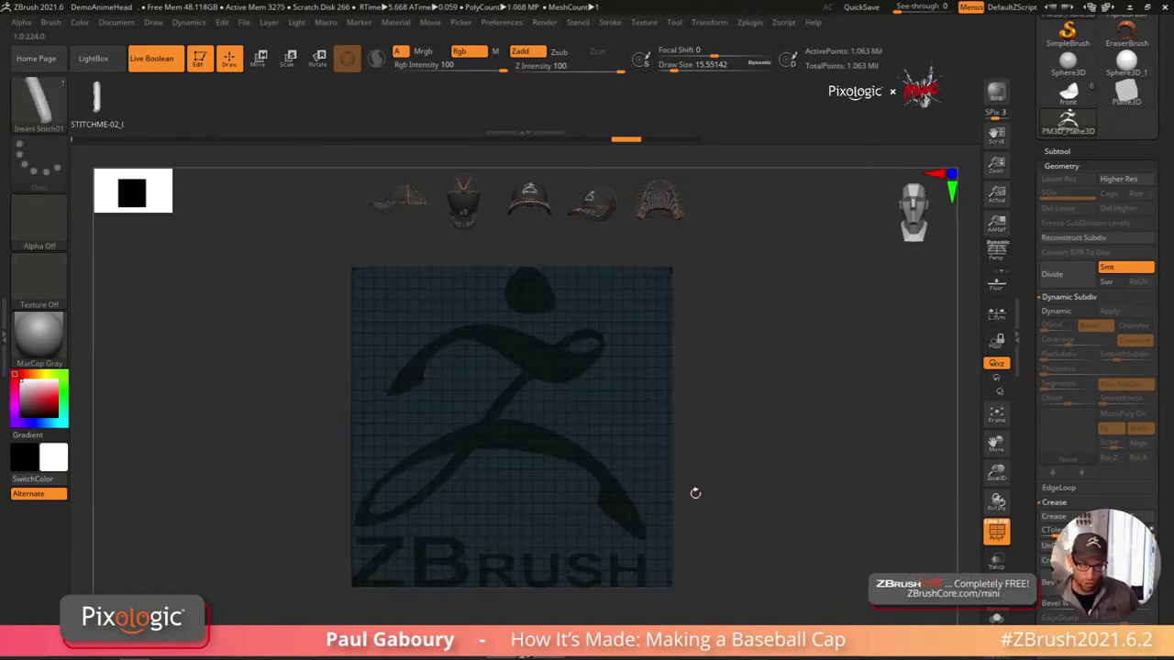
pyautogui.click(1071, 298)
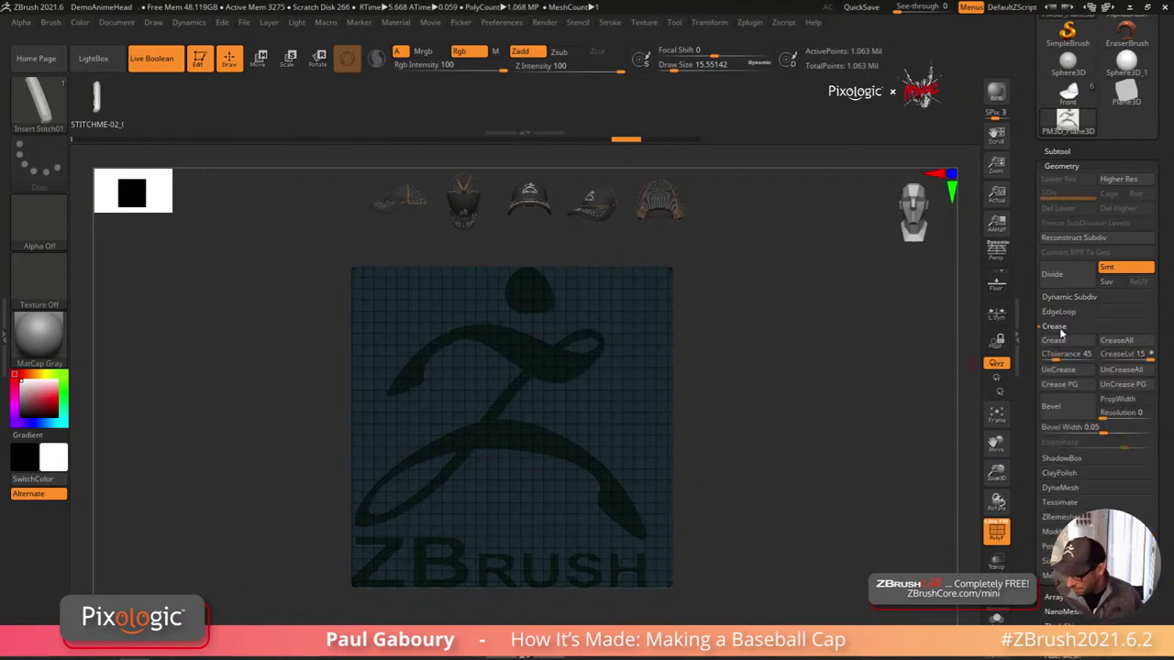
pyautogui.click(1057, 327)
pyautogui.click(1062, 312)
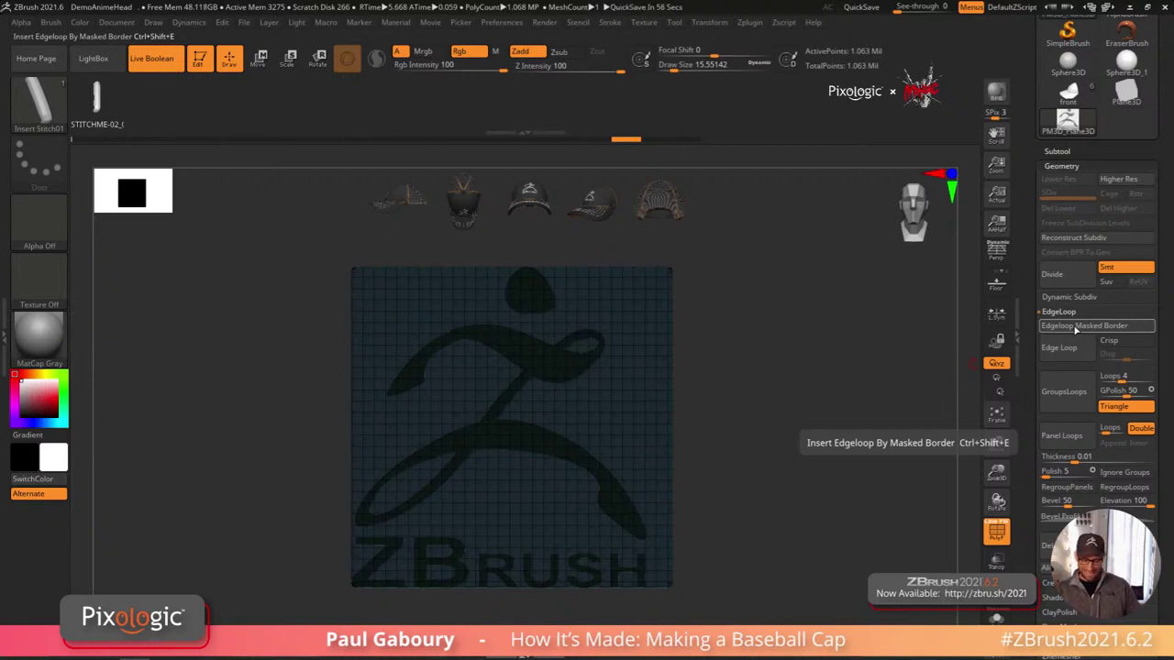
pyautogui.hotkey('ctrl', 'shift')
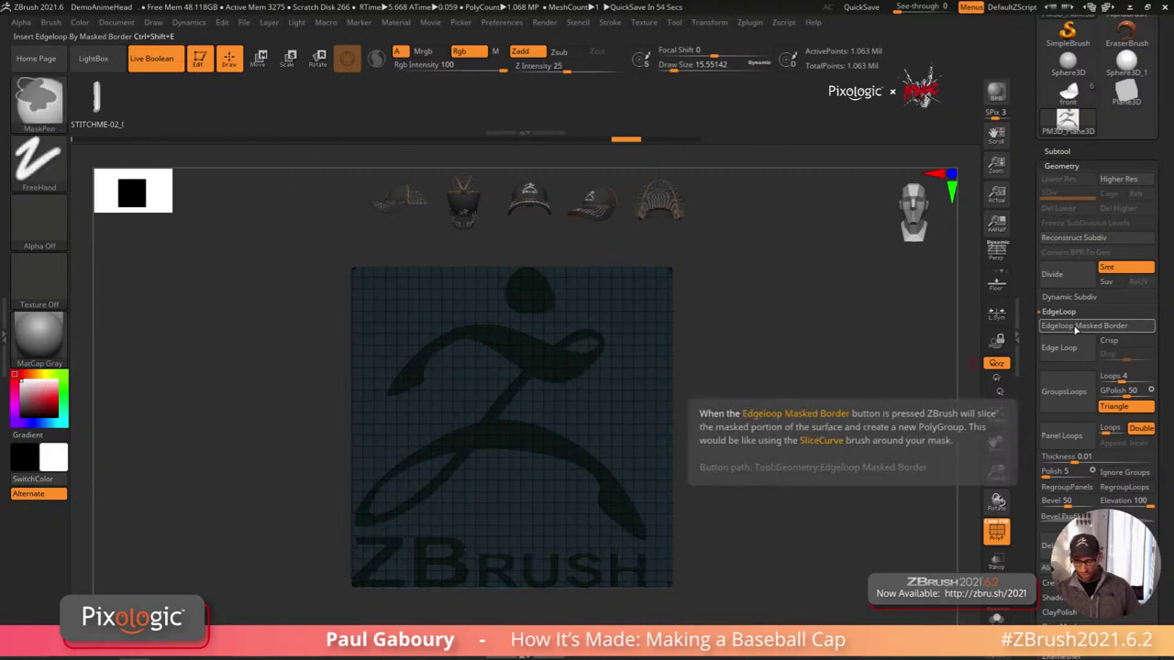
pyautogui.hotkey('ctrl', 'shift')
pyautogui.click(1077, 328)
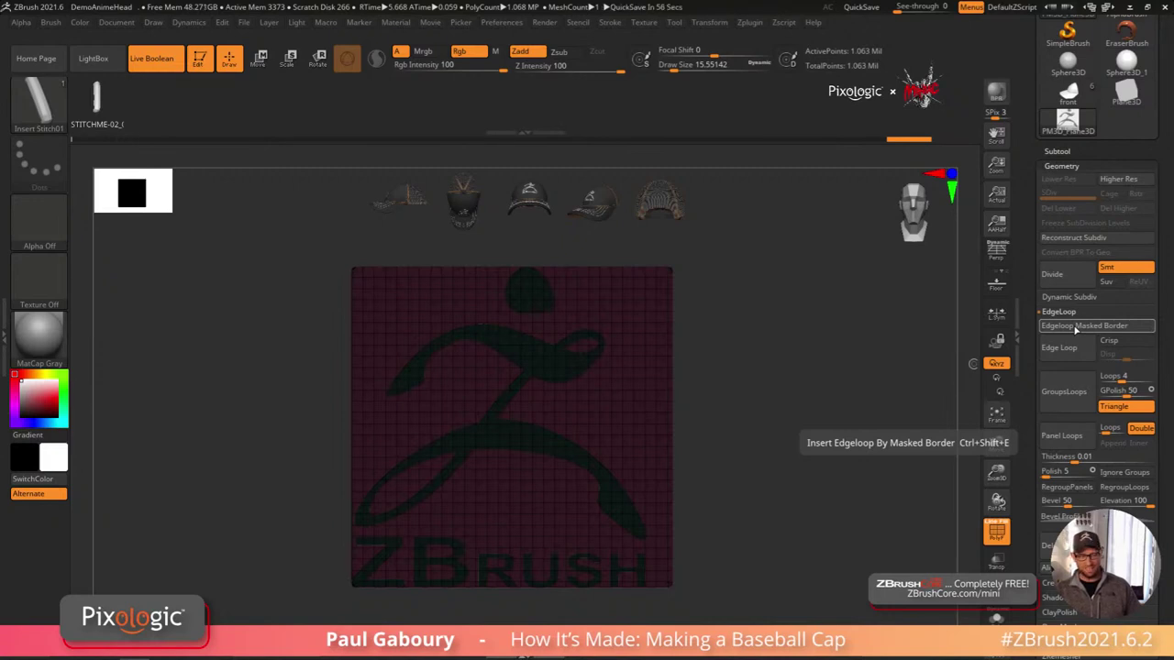
# Step: Clear the mask, keep only the logo polygroup visible without polyframe and delete the hidden rest of the plane
pyautogui.keyDown('ctrl'); pyautogui.moveTo(724, 475); pyautogui.dragTo(744, 506); pyautogui.keyUp('ctrl')
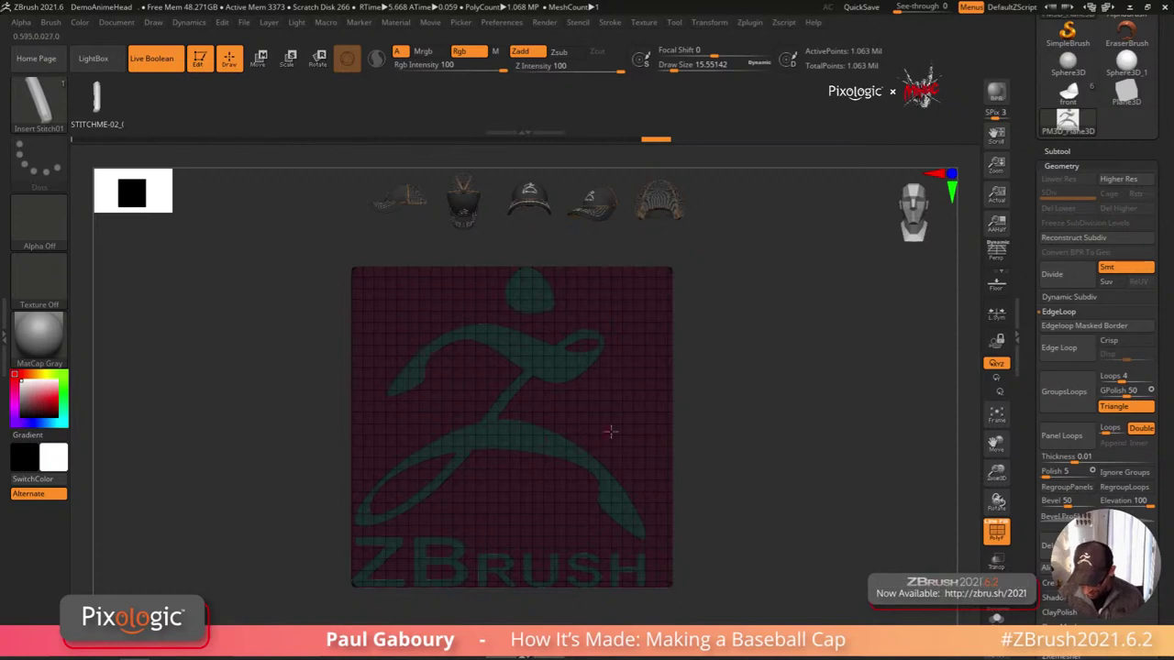
pyautogui.keyDown('ctrl'); pyautogui.keyDown('shift'); pyautogui.click(549, 444); pyautogui.keyUp('shift'); pyautogui.keyUp('ctrl')
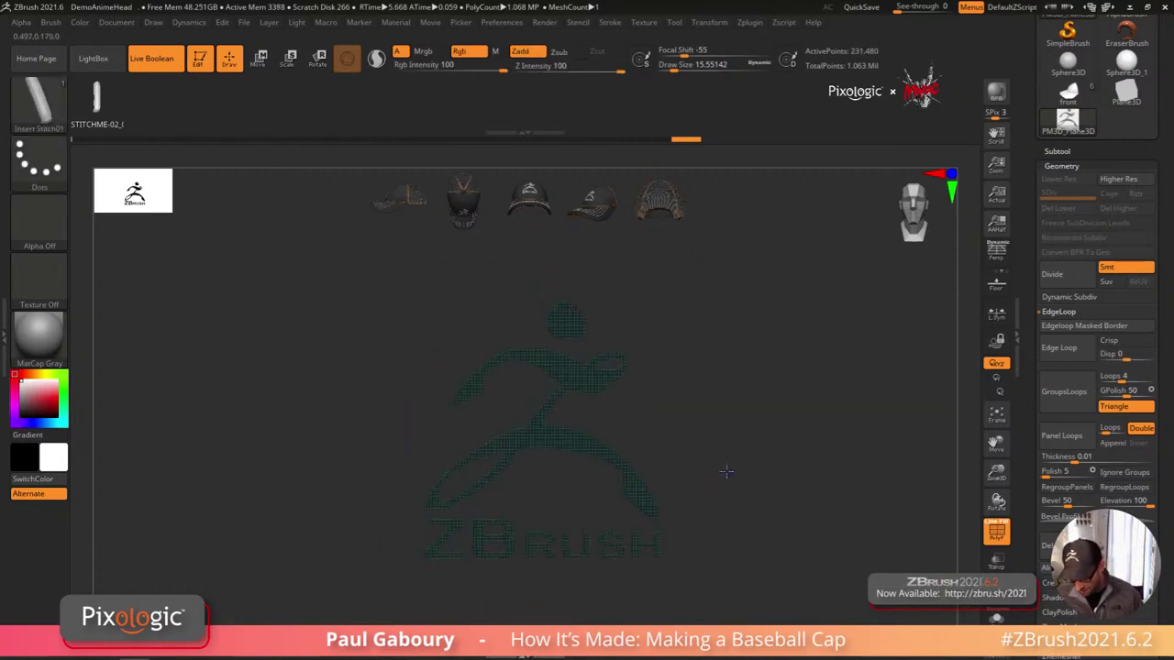
pyautogui.hotkey('shift', 'f')
pyautogui.keyDown('alt'); pyautogui.moveTo(714, 508); pyautogui.dragTo(696, 463); pyautogui.keyUp('alt')
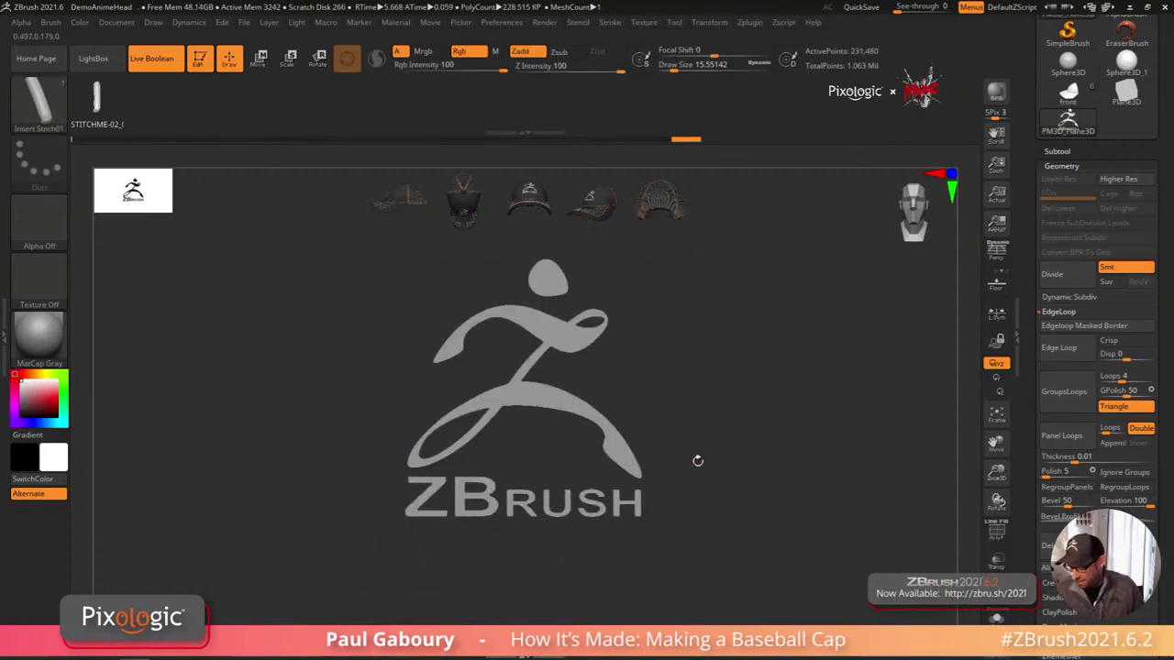
pyautogui.click(1058, 311)
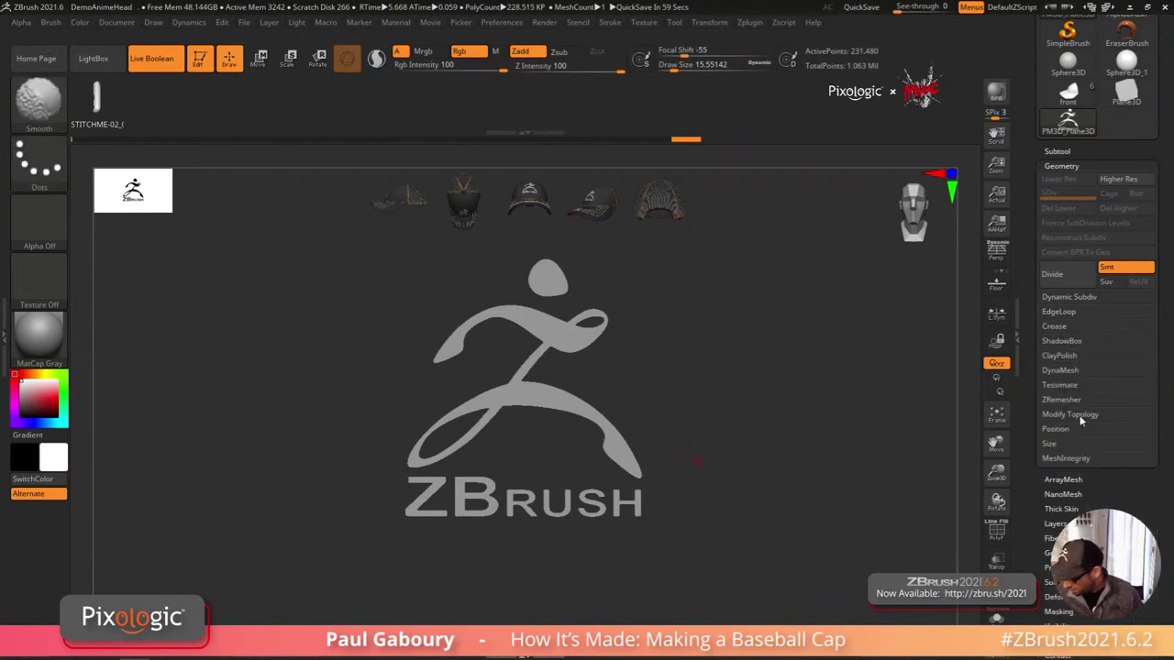
pyautogui.click(1077, 415)
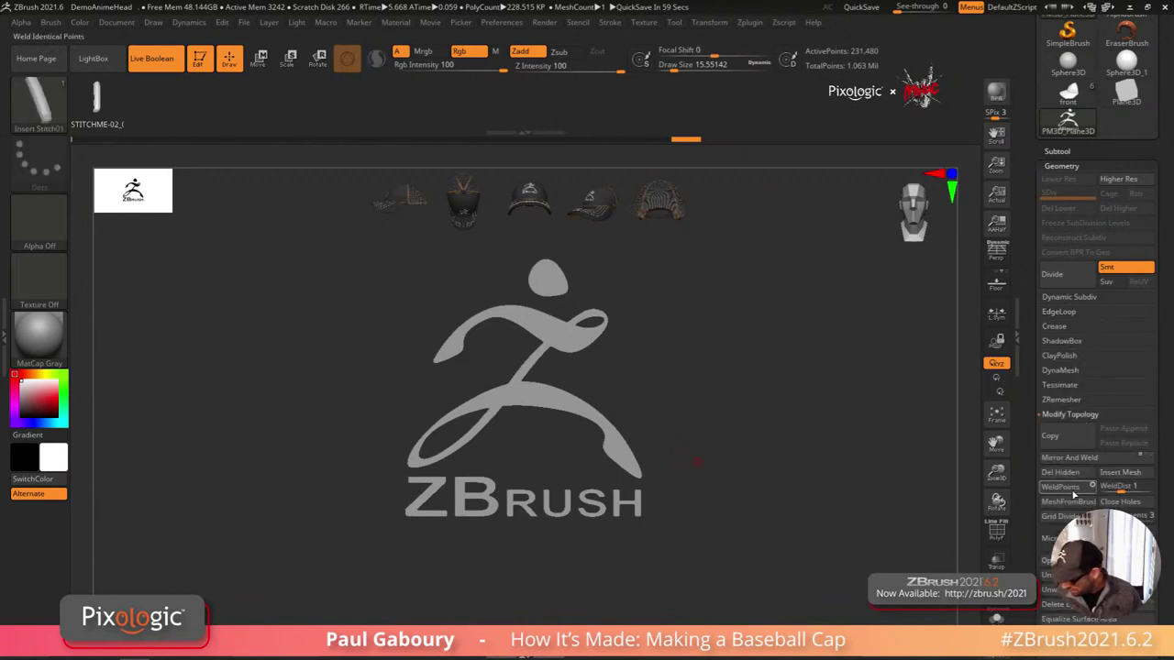
pyautogui.click(1078, 414)
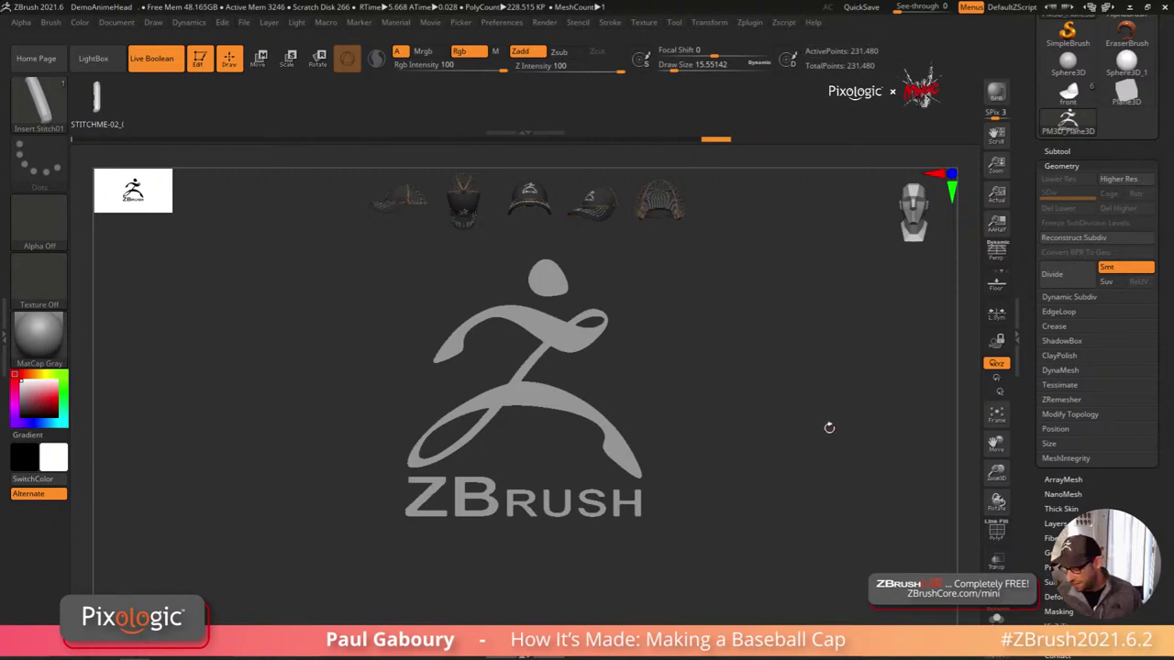
# Step: Remesh the logo with ZRemesher at a target polygon count of 10 and check the topology with polyframe on
pyautogui.click(1078, 400)
pyautogui.click(1071, 421)
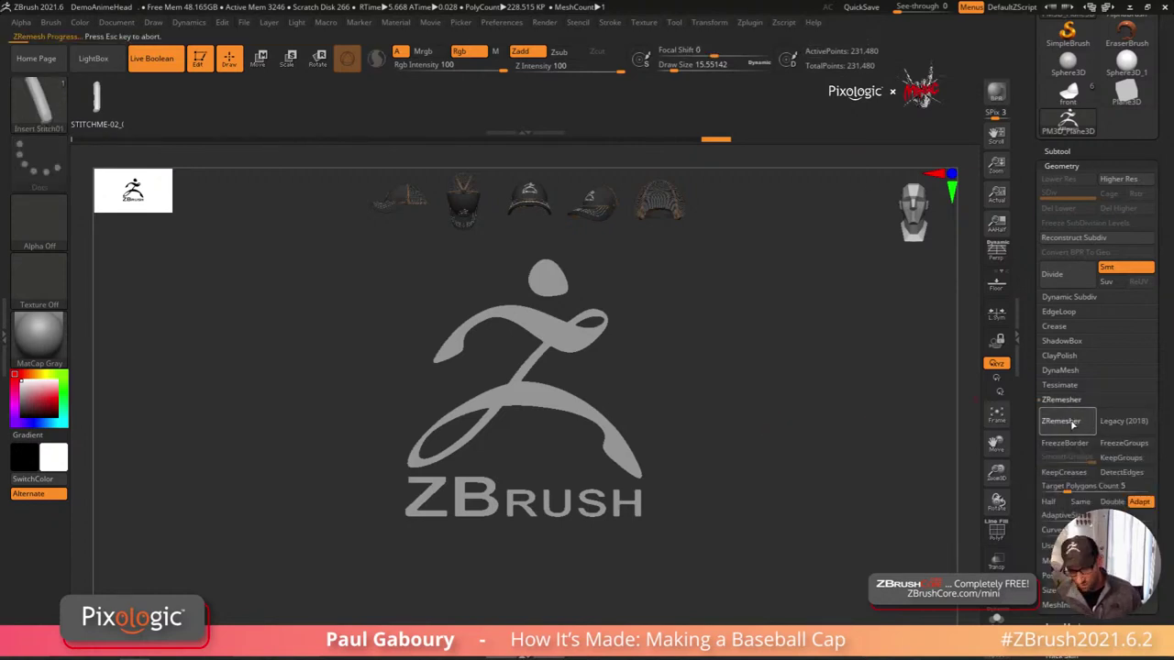
pyautogui.press('Escape')
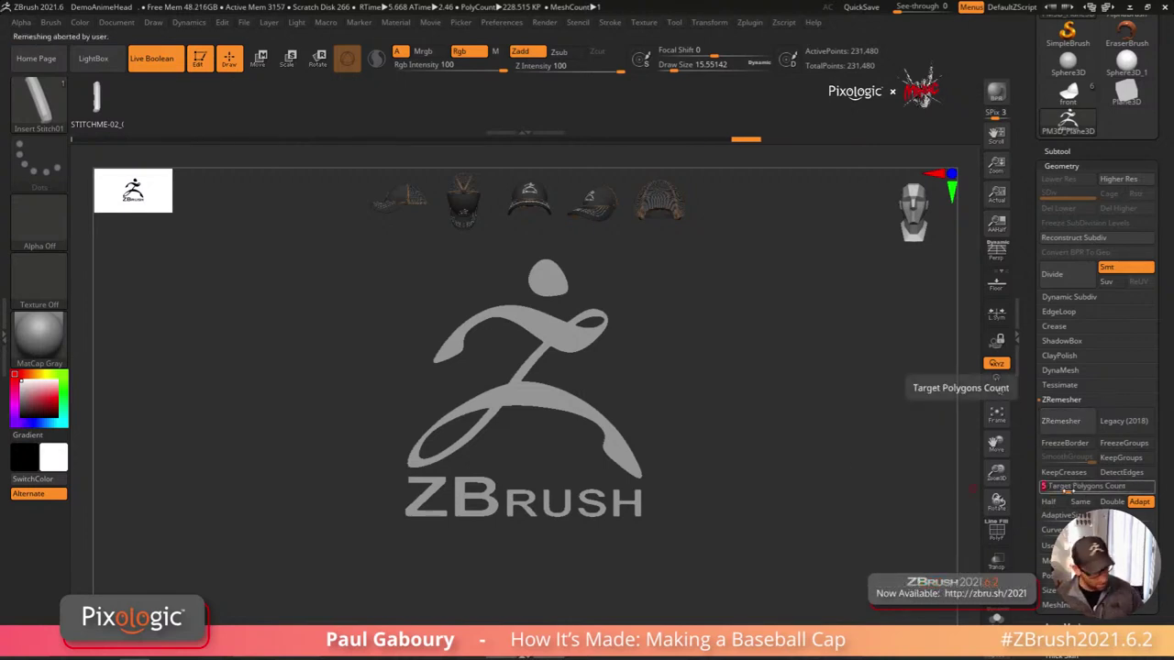
pyautogui.click(1068, 487)
pyautogui.write('10')
pyautogui.press('Return')
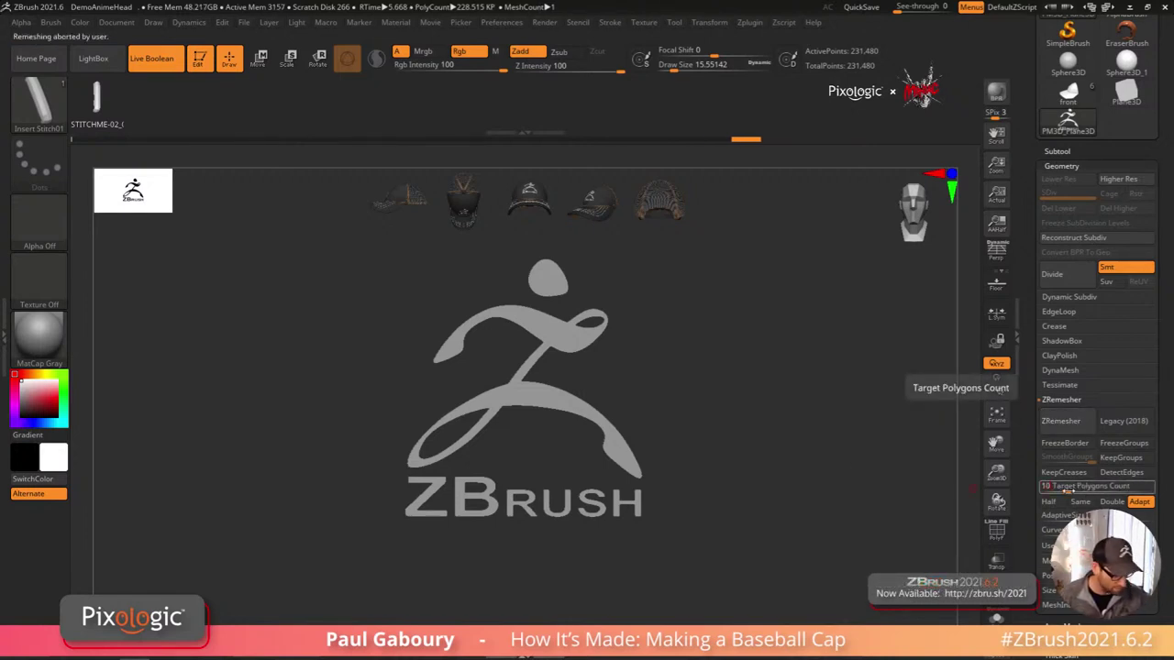
pyautogui.click(1064, 422)
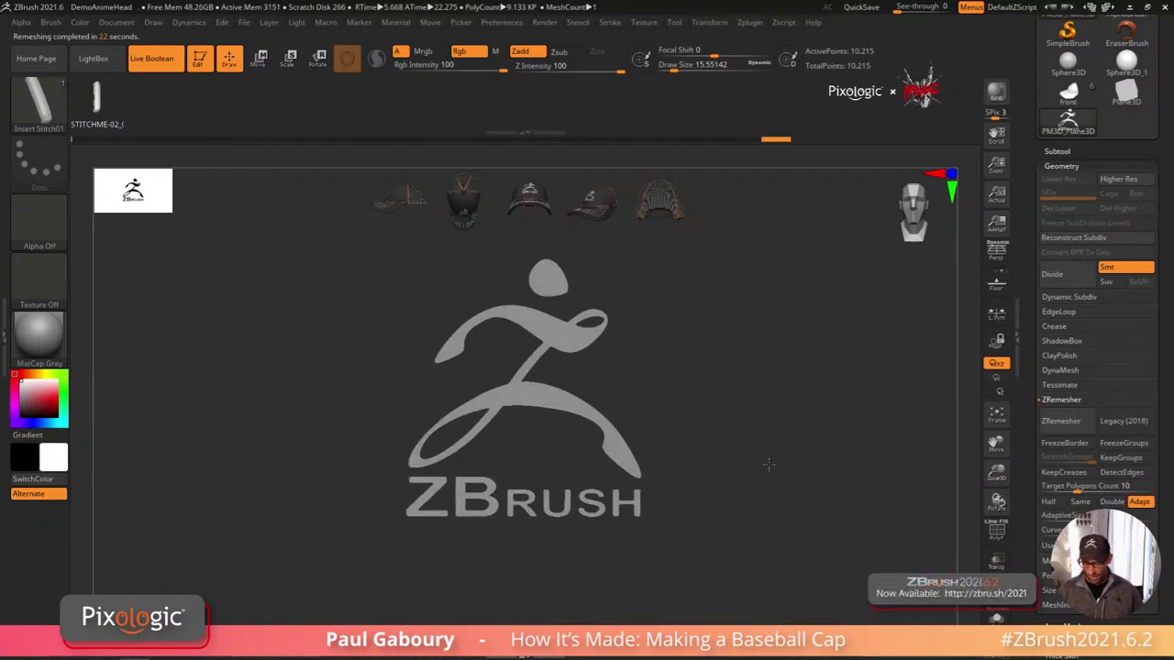
pyautogui.hotkey('shift', 'f')
pyautogui.keyDown('ctrl'); pyautogui.moveTo(741, 480); pyautogui.dragTo(661, 520, button='right'); pyautogui.keyUp('ctrl')
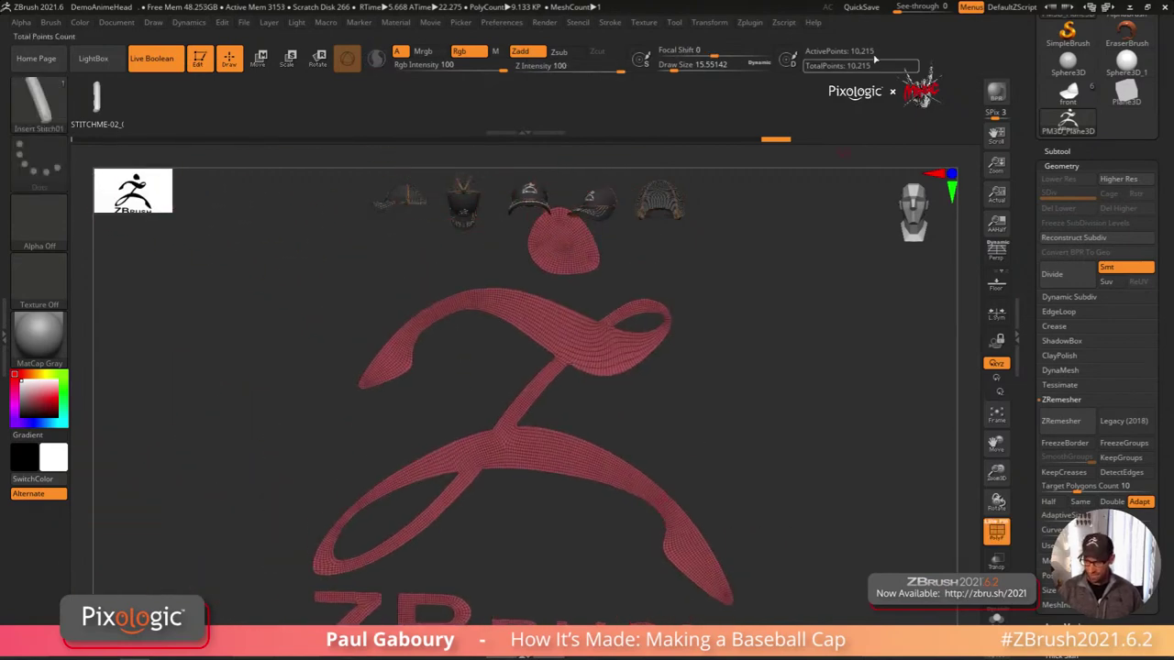
pyautogui.moveTo(755, 457)
pyautogui.keyDown('ctrl'); pyautogui.mouseDown(button='right')
pyautogui.moveTo(676, 467)
pyautogui.moveTo(657, 480)
pyautogui.moveTo(669, 487)
pyautogui.moveTo(660, 498)
pyautogui.mouseUp(button='right'); pyautogui.keyUp('ctrl')
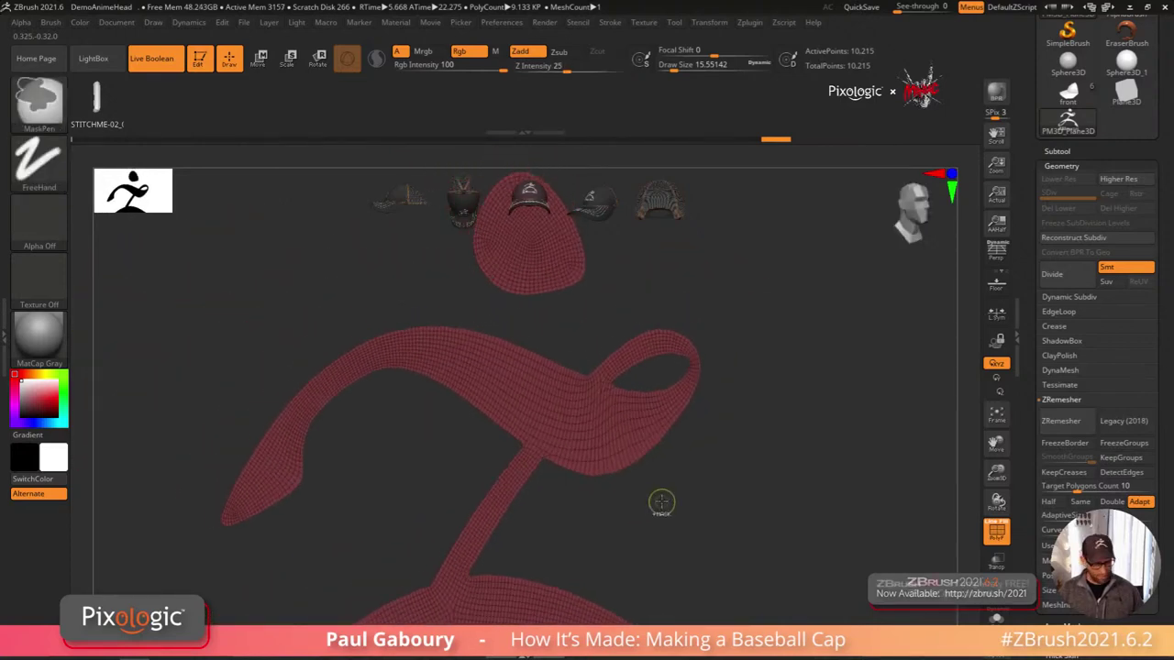
# Step: Switch to the ZModeler brush and set its polygon action to QMesh with All Polygons as the target
pyautogui.press('b')
pyautogui.click(664, 490)
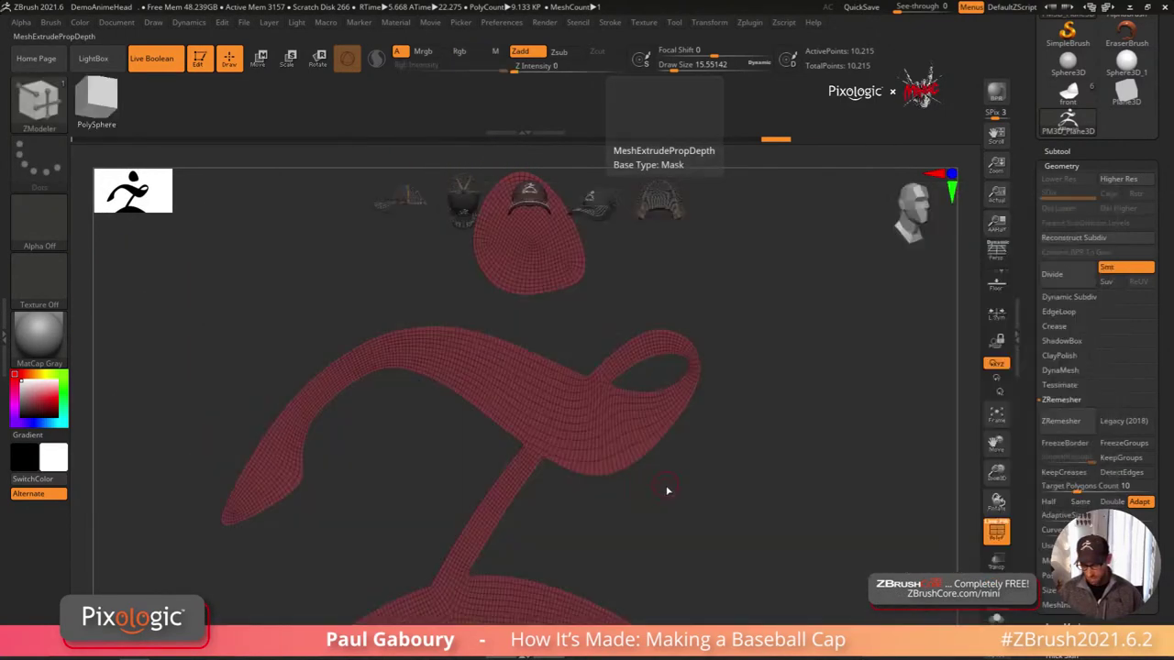
pyautogui.keyDown('ctrl'); pyautogui.moveTo(650, 477); pyautogui.dragTo(644, 461, button='right'); pyautogui.keyUp('ctrl')
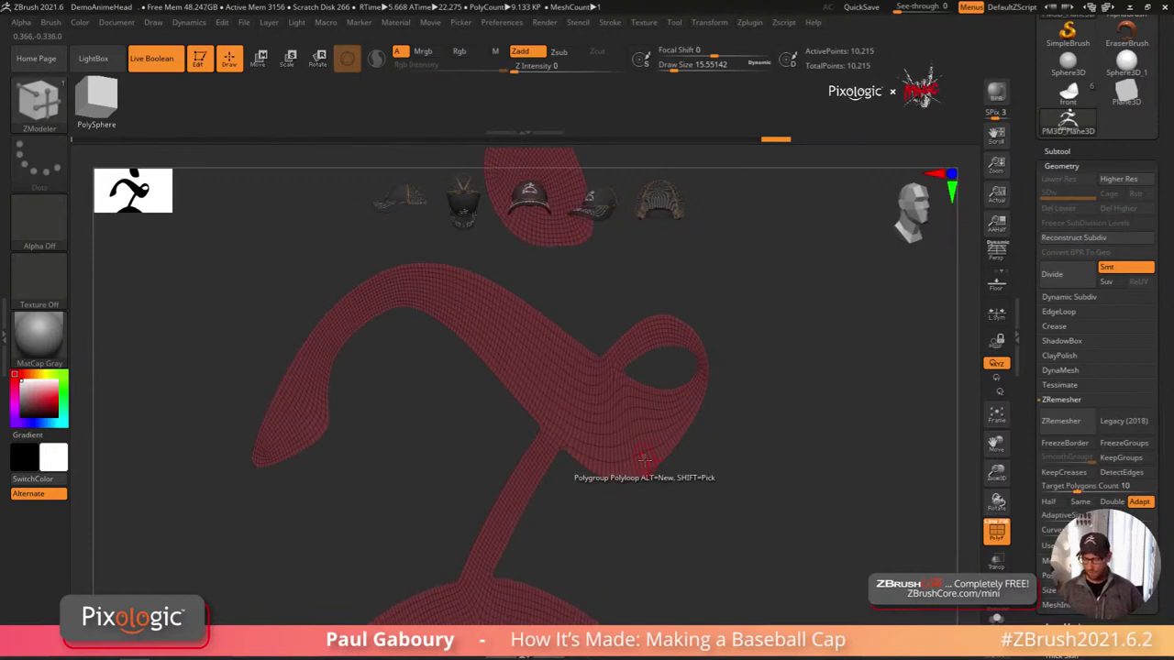
pyautogui.moveTo(645, 458)
pyautogui.mouseDown(button='right')
pyautogui.moveTo(676, 476)
pyautogui.moveTo(656, 458)
pyautogui.mouseUp(button='right')
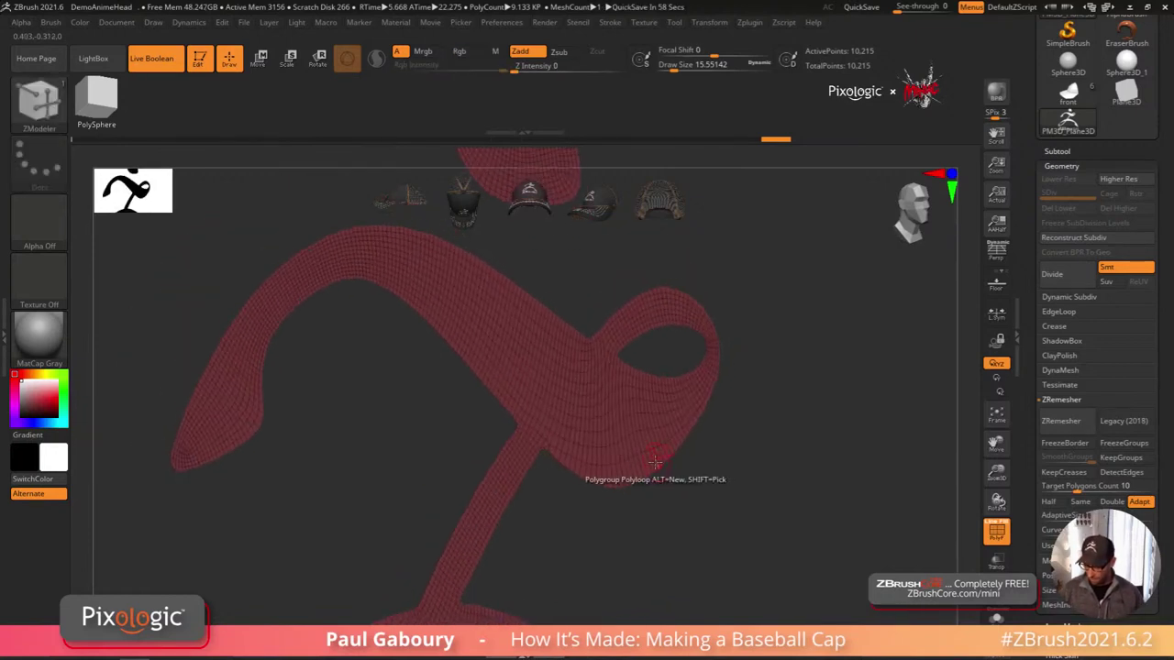
pyautogui.press('space')
pyautogui.click(653, 260)
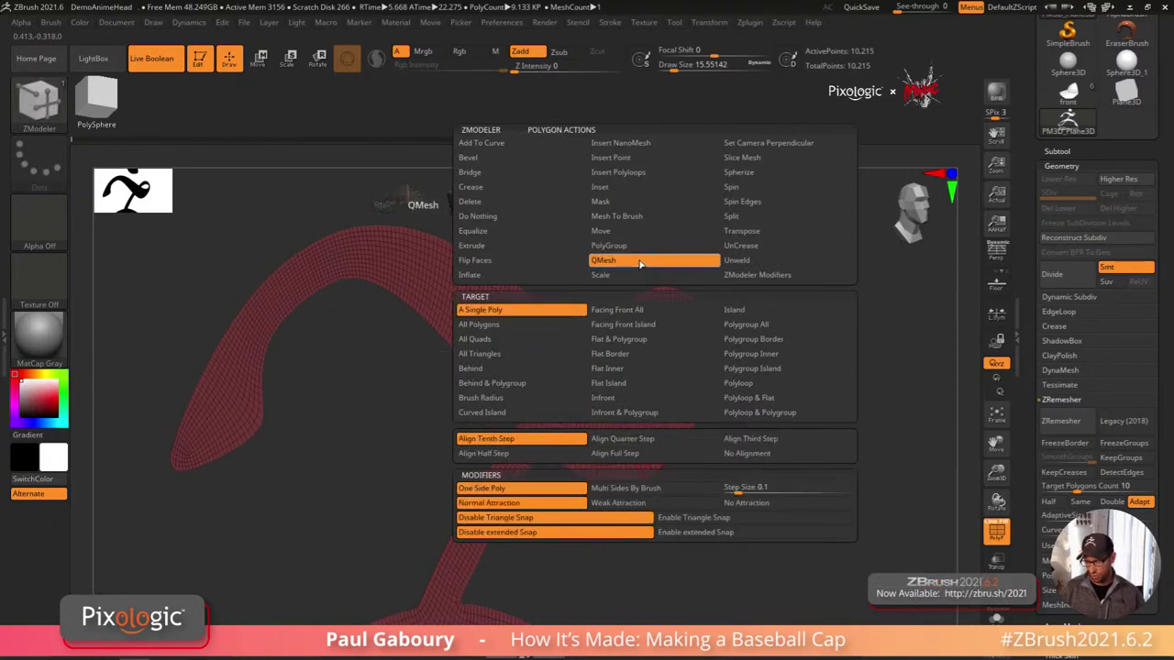
pyautogui.click(536, 325)
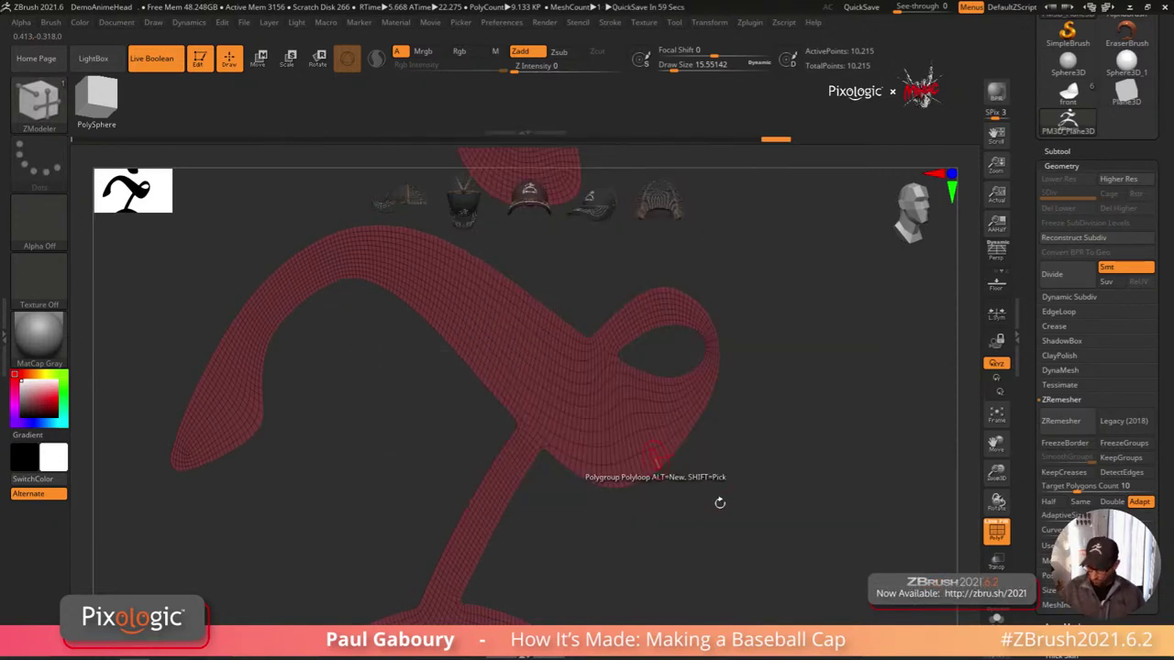
# Step: Extrude all of the logo's polygons with QMesh to give the flat logo thickness
pyautogui.moveTo(720, 503); pyautogui.dragTo(681, 450)
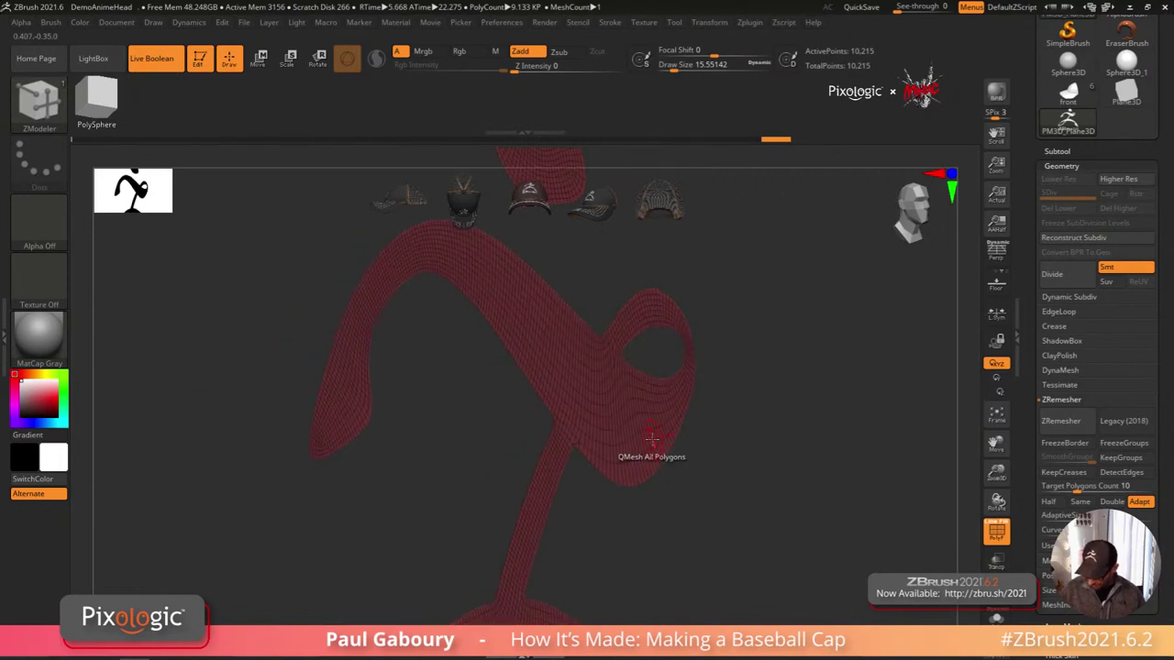
pyautogui.moveTo(663, 436); pyautogui.dragTo(694, 420)
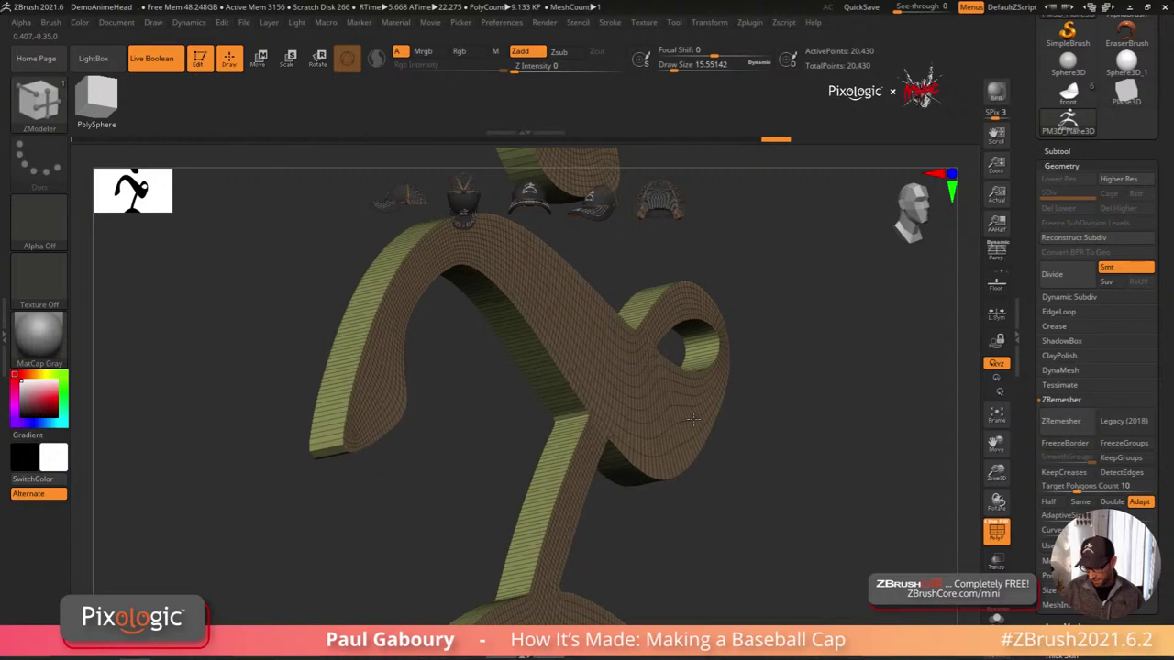
pyautogui.moveTo(789, 520); pyautogui.dragTo(673, 486)
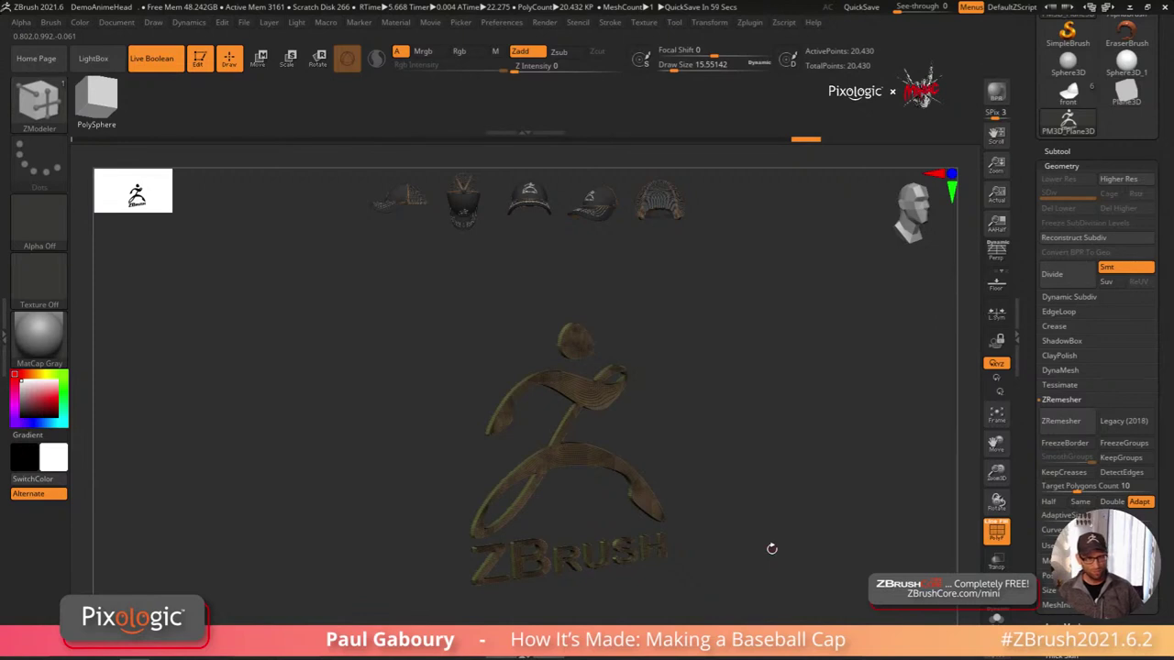
# Step: From an exact side view of the logo, center the transform gizmo on the unmasked mesh and reset its orientation
pyautogui.moveTo(767, 498)
pyautogui.keyDown('shift'); pyautogui.mouseDown()
pyautogui.moveTo(741, 482)
pyautogui.moveTo(700, 492)
pyautogui.moveTo(691, 477)
pyautogui.mouseUp(); pyautogui.keyUp('shift')
pyautogui.moveTo(690, 478)
pyautogui.keyDown('ctrl'); pyautogui.mouseDown(button='right')
pyautogui.moveTo(699, 498)
pyautogui.moveTo(680, 490)
pyautogui.mouseUp(button='right'); pyautogui.keyUp('ctrl')
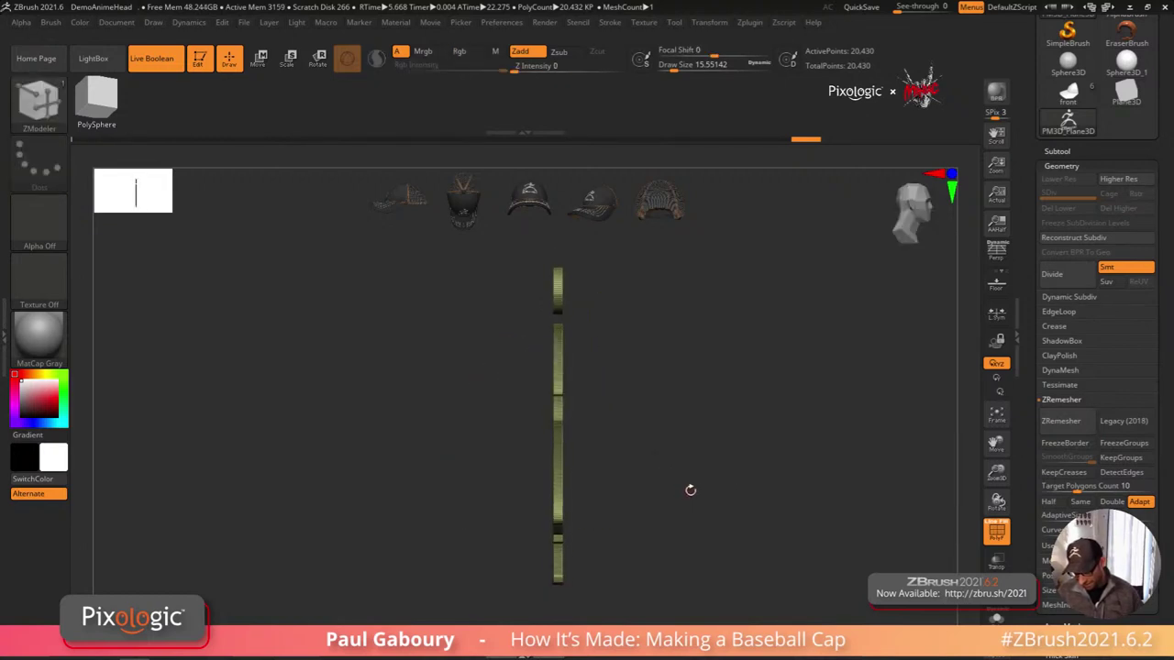
pyautogui.press('w')
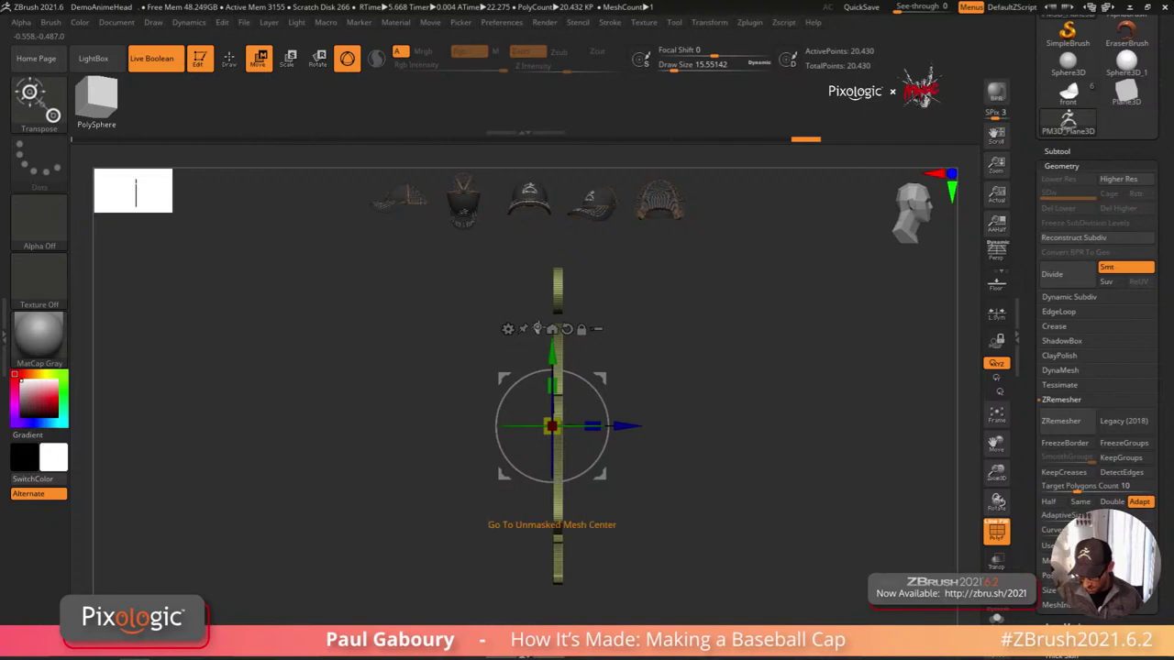
pyautogui.click(539, 329)
pyautogui.keyDown('ctrl'); pyautogui.moveTo(662, 336); pyautogui.dragTo(666, 354, button='right'); pyautogui.keyUp('ctrl')
pyautogui.keyDown('alt'); pyautogui.click(573, 329); pyautogui.keyUp('alt')
pyautogui.moveTo(633, 396); pyautogui.dragTo(715, 424, button='right')
pyautogui.keyDown('ctrl'); pyautogui.moveTo(715, 424); pyautogui.dragTo(715, 407, button='right'); pyautogui.keyUp('ctrl')
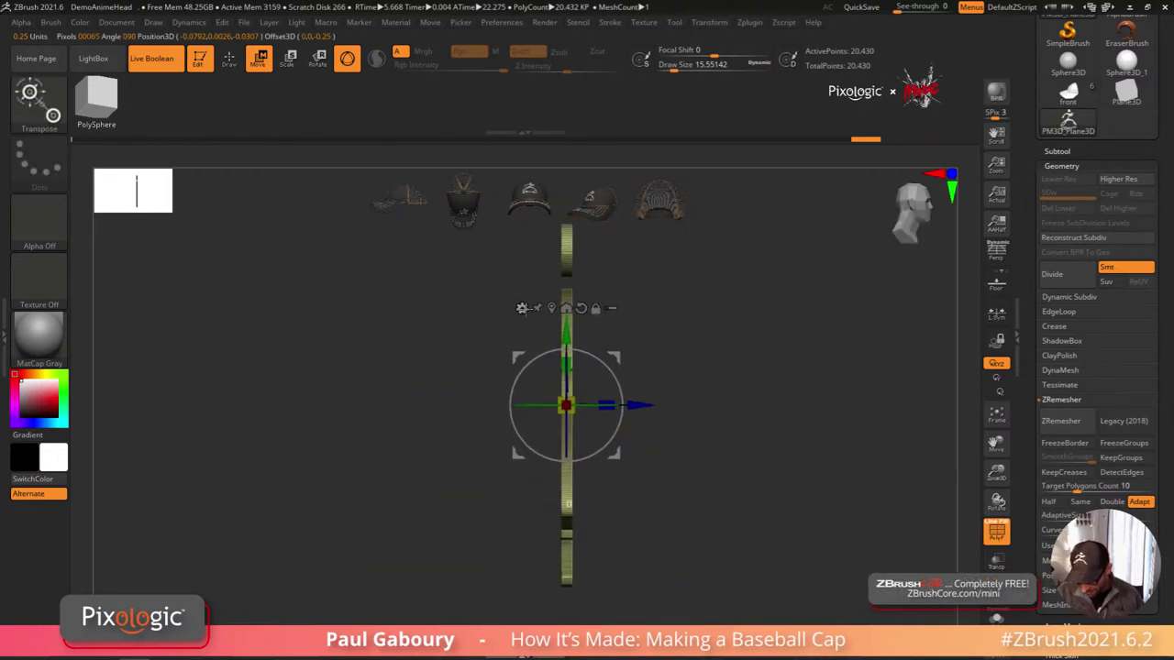
# Step: Apply the Slice deformer to the logo from the side and cut edge loops close to its front and back faces
pyautogui.click(523, 326)
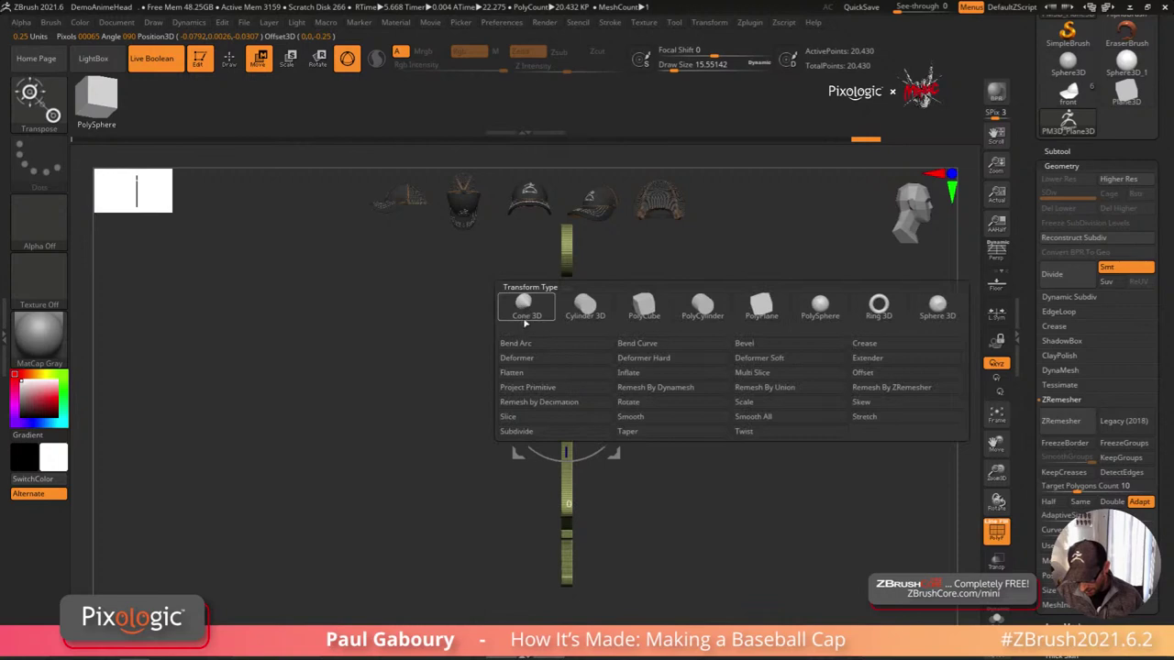
pyautogui.click(565, 417)
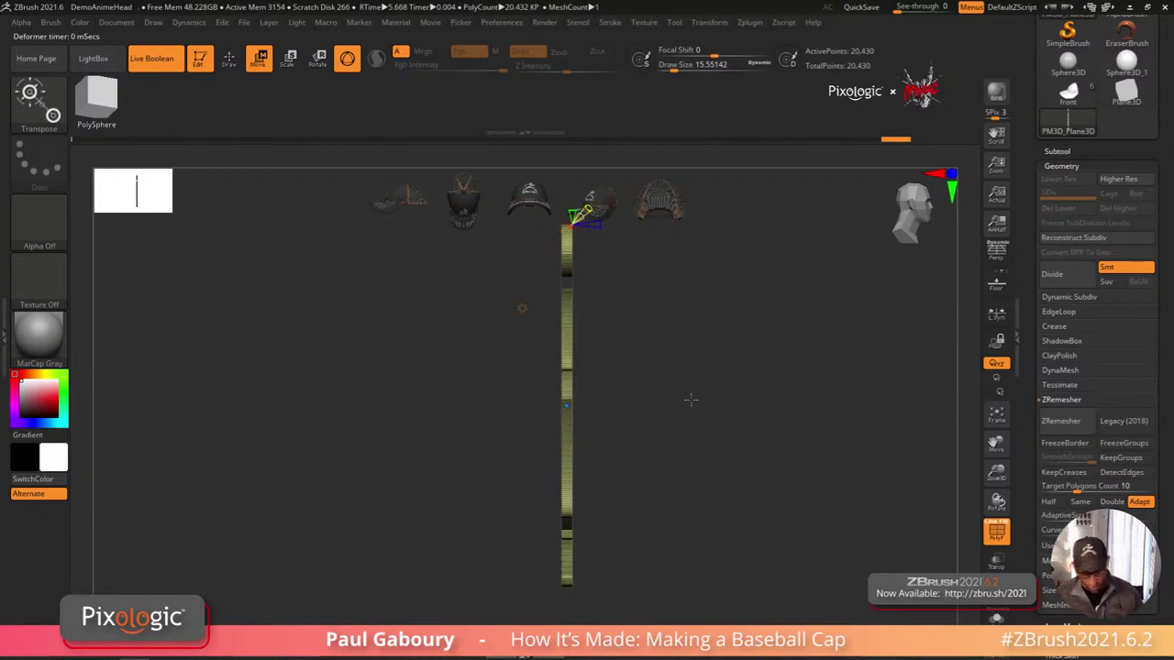
pyautogui.keyDown('alt'); pyautogui.moveTo(691, 400); pyautogui.dragTo(686, 441, button='right'); pyautogui.keyUp('alt')
pyautogui.moveTo(686, 441)
pyautogui.mouseDown(button='right')
pyautogui.moveTo(673, 456)
pyautogui.moveTo(697, 427)
pyautogui.mouseUp(button='right')
pyautogui.keyDown('ctrl'); pyautogui.moveTo(697, 427); pyautogui.dragTo(667, 343, button='right'); pyautogui.keyUp('ctrl')
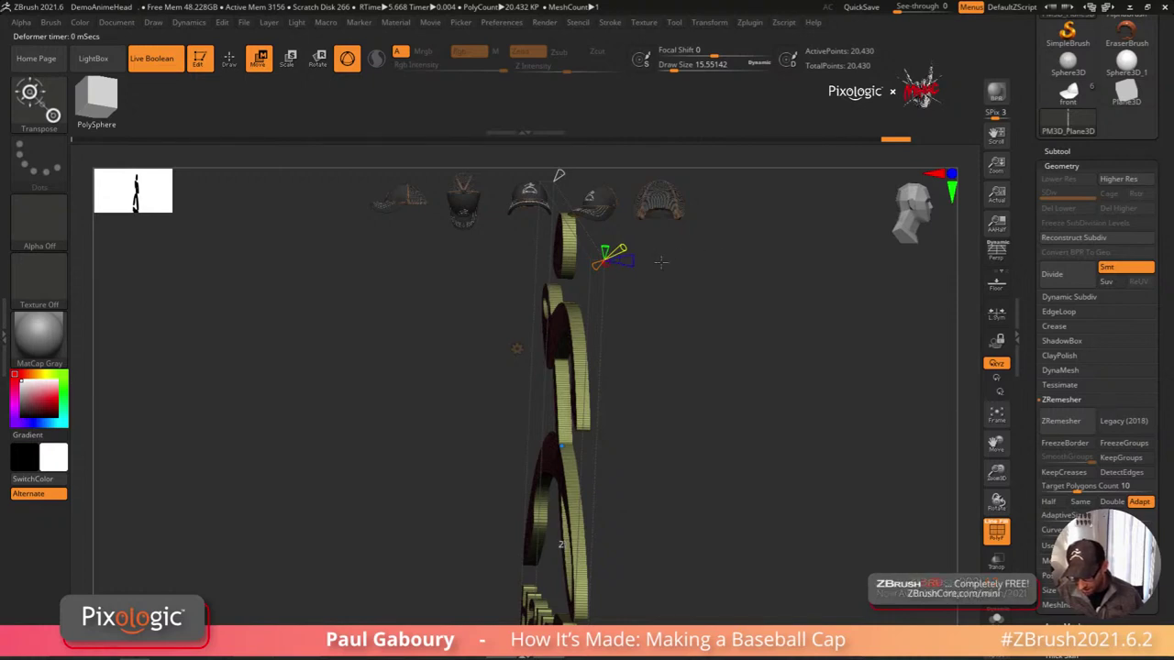
pyautogui.keyDown('shift'); pyautogui.moveTo(713, 262); pyautogui.dragTo(710, 246); pyautogui.keyUp('shift')
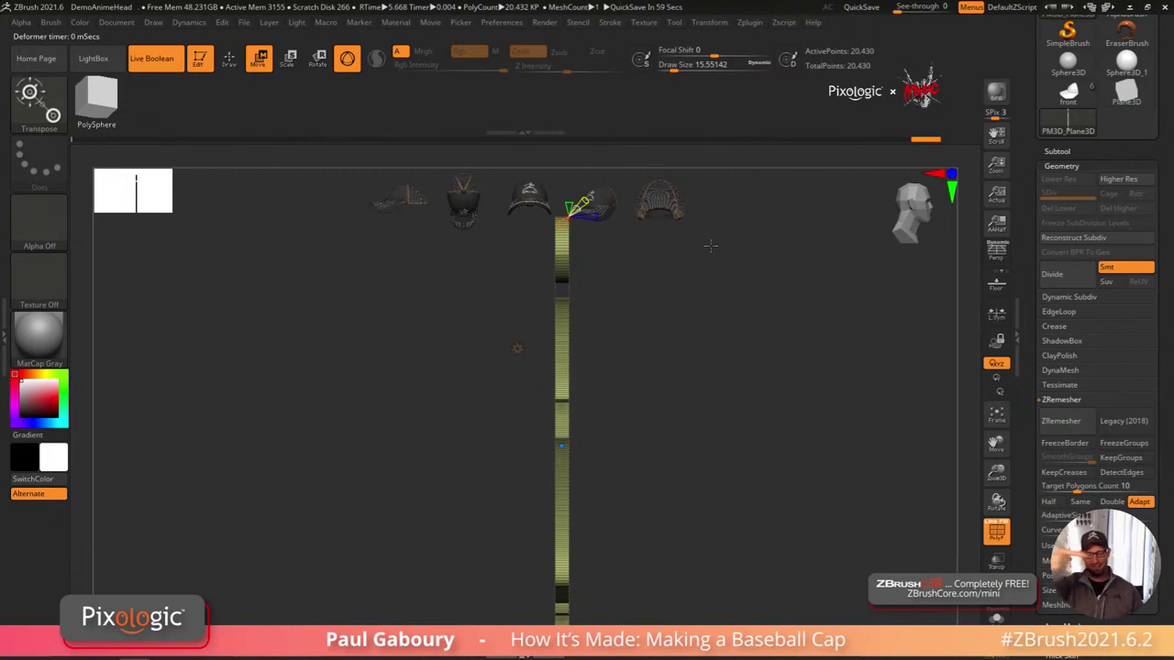
pyautogui.keyDown('alt'); pyautogui.moveTo(592, 459); pyautogui.dragTo(563, 441); pyautogui.keyUp('alt')
pyautogui.keyDown('ctrl'); pyautogui.moveTo(617, 487); pyautogui.dragTo(684, 576, button='right'); pyautogui.keyUp('ctrl')
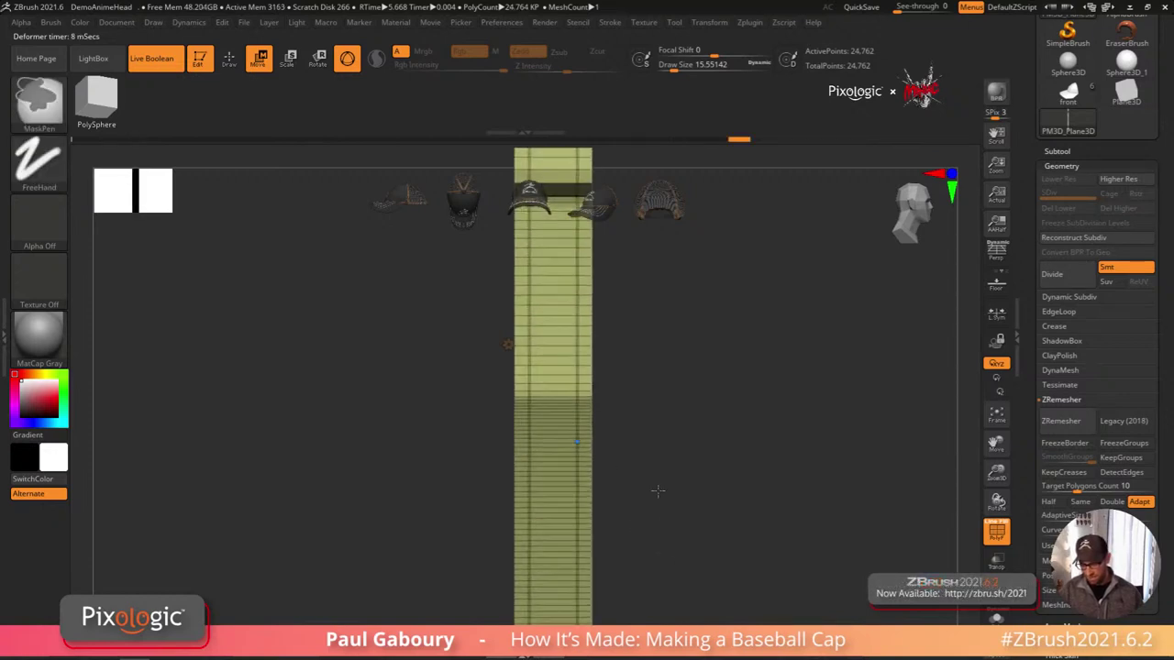
pyautogui.moveTo(593, 441)
pyautogui.mouseDown()
pyautogui.moveTo(553, 441)
pyautogui.moveTo(592, 441)
pyautogui.mouseUp()
pyautogui.keyDown('ctrl'); pyautogui.moveTo(626, 433); pyautogui.dragTo(635, 464, button='right'); pyautogui.keyUp('ctrl')
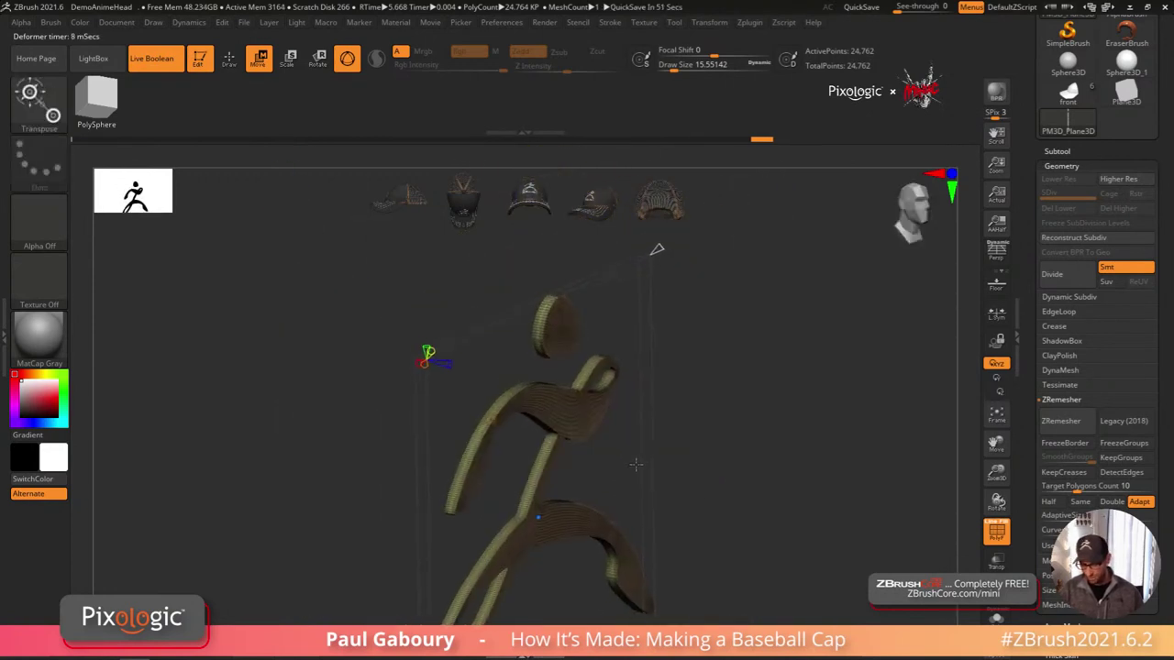
# Step: Adjust the Slice deformer's handles, including Apply Creasing, and return to Draw mode with both cuts kept
pyautogui.hotkey('ctrl', 'z')
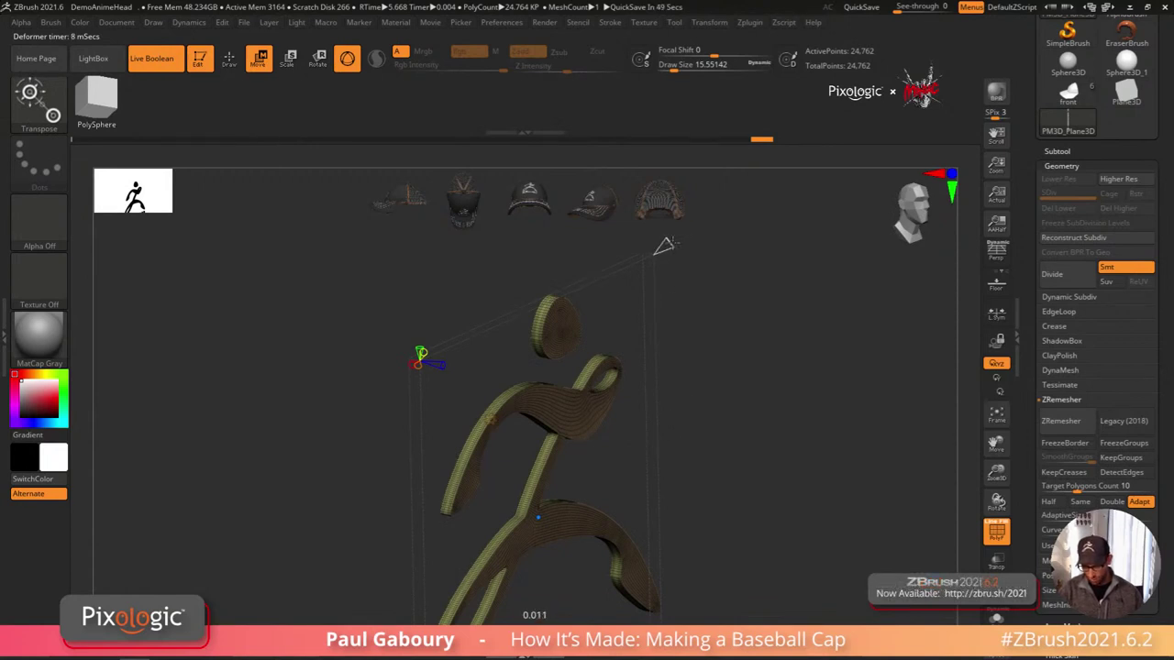
pyautogui.hotkey('ctrl', 'z')
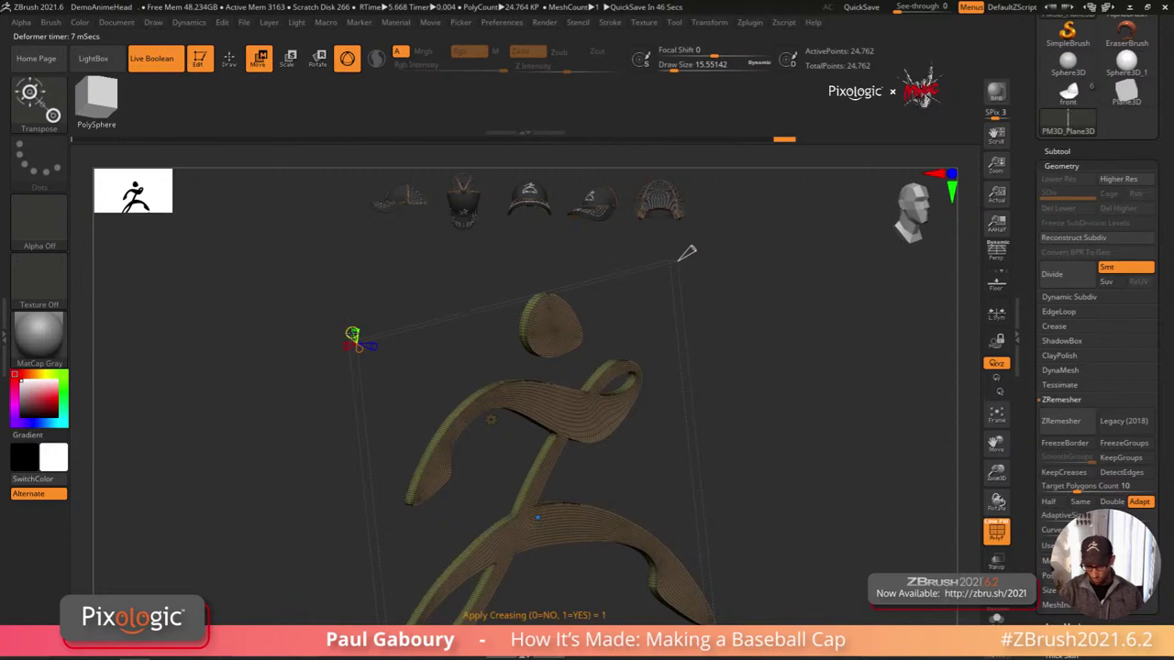
pyautogui.moveTo(353, 336); pyautogui.dragTo(332, 302)
pyautogui.moveTo(685, 258); pyautogui.dragTo(684, 262)
pyautogui.moveTo(624, 440)
pyautogui.mouseDown()
pyautogui.moveTo(670, 442)
pyautogui.moveTo(682, 542)
pyautogui.moveTo(664, 500)
pyautogui.moveTo(681, 464)
pyautogui.moveTo(670, 479)
pyautogui.moveTo(686, 479)
pyautogui.mouseUp()
pyautogui.press('w')
pyautogui.press('q')
pyautogui.hotkey('ctrl', 'shift', 'z')
pyautogui.hotkey('ctrl', 'shift', 'z')
pyautogui.hotkey('ctrl', 'shift', 'z')
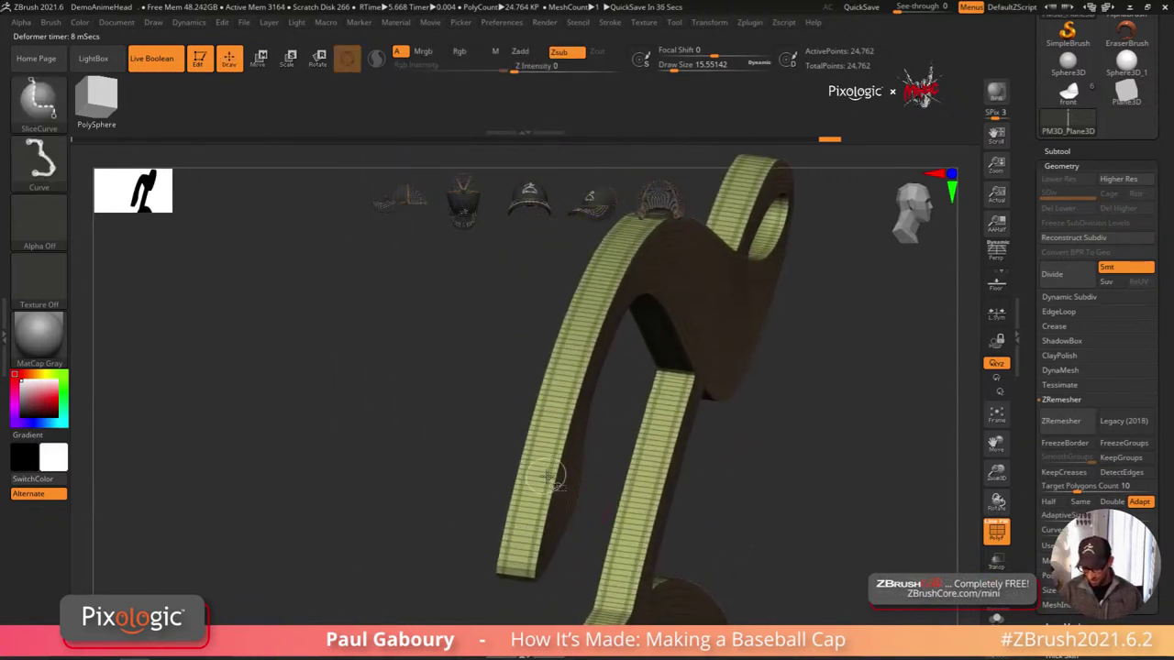
# Step: Isolate the strip of the logo's side walls between the two cuts, review the visibility Grow and Shrink options, and abort the auto-save
pyautogui.moveTo(757, 514); pyautogui.dragTo(623, 457)
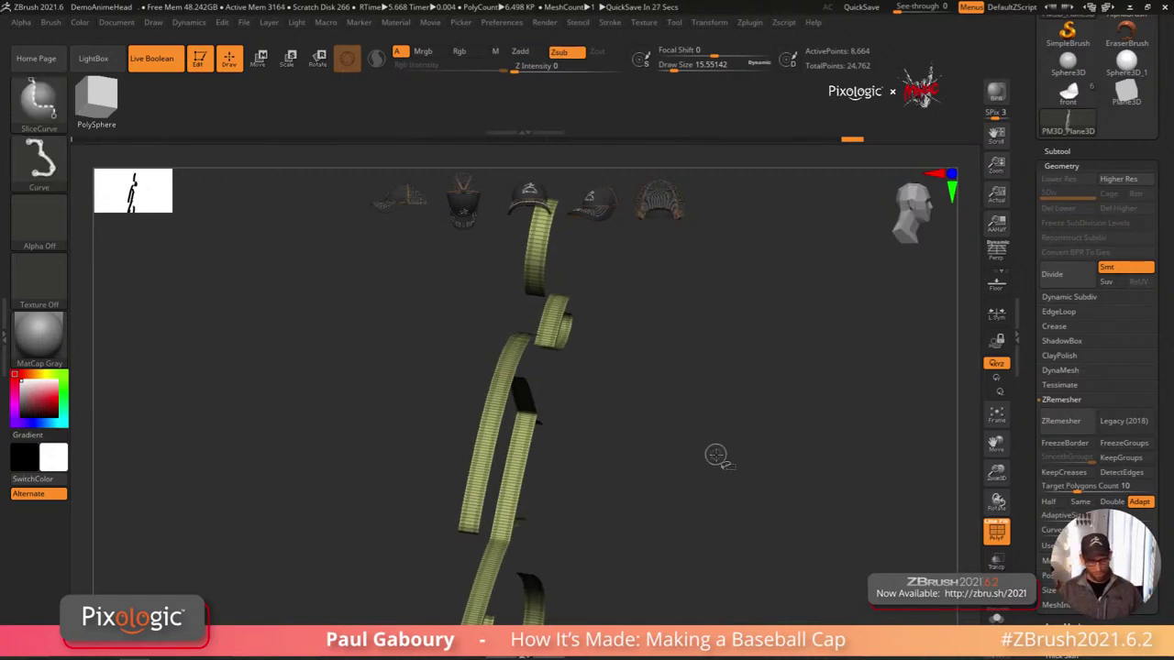
pyautogui.moveTo(715, 456); pyautogui.dragTo(646, 469)
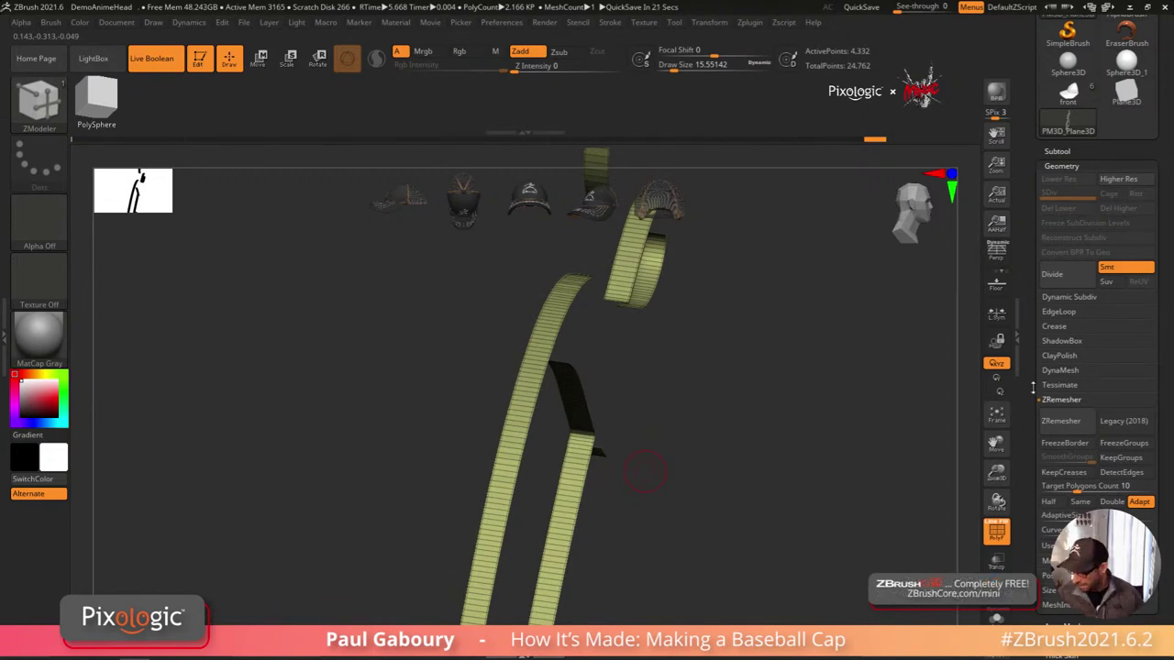
pyautogui.click(1063, 166)
pyautogui.click(1075, 416)
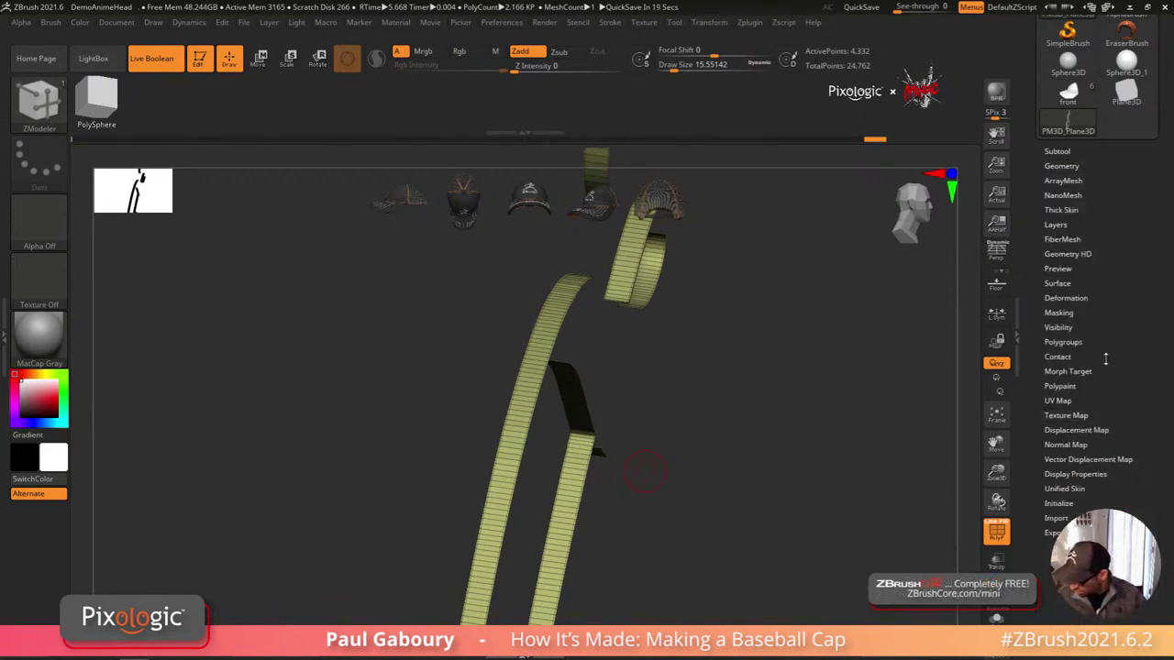
pyautogui.moveTo(1106, 358); pyautogui.dragTo(1107, 272)
pyautogui.click(1058, 218)
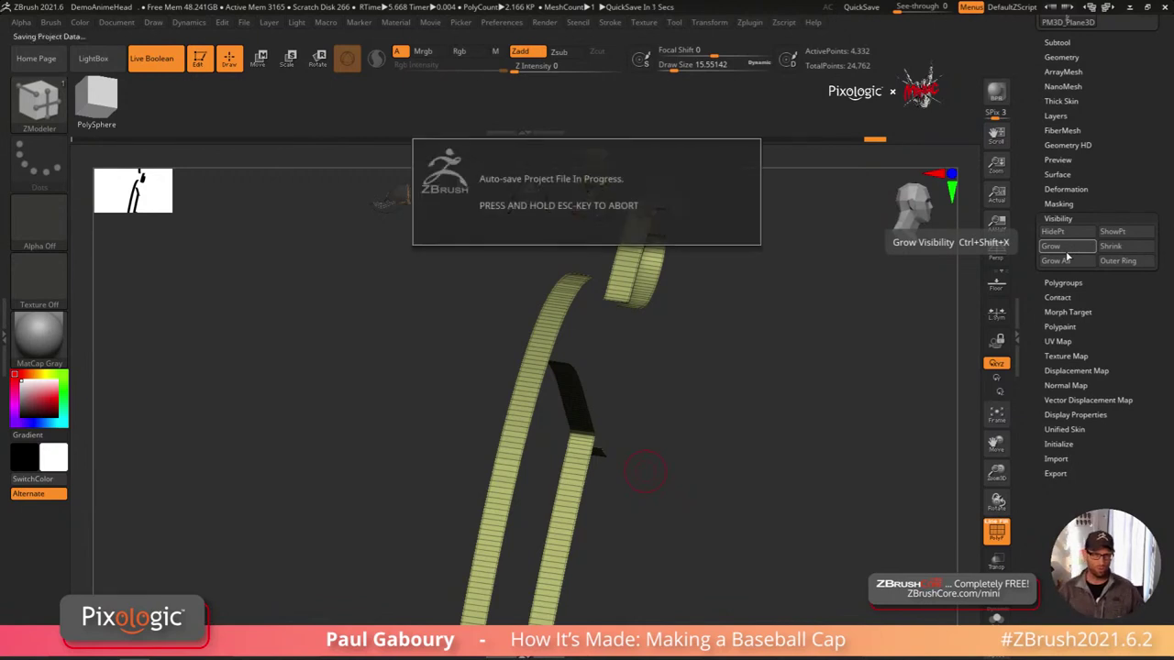
pyautogui.press('Escape')
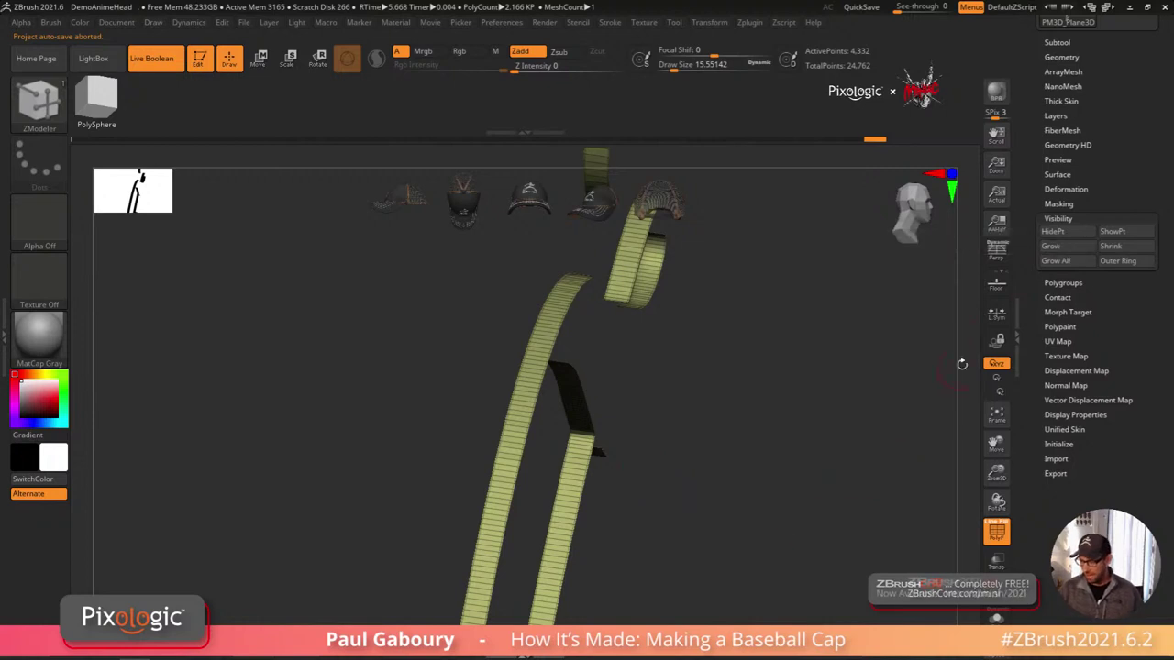
pyautogui.click(1060, 219)
# Step: Open the geometry EdgeLoop settings and turn on Crisp
pyautogui.moveTo(1119, 173); pyautogui.dragTo(1117, 285)
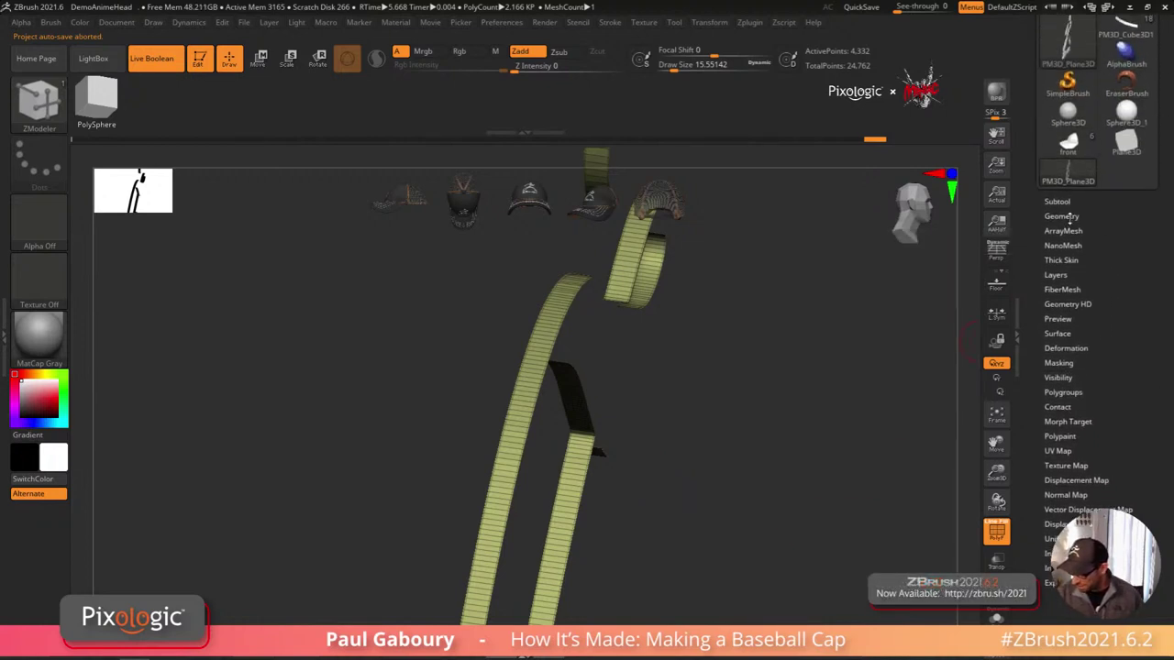
pyautogui.click(1069, 218)
pyautogui.click(1067, 451)
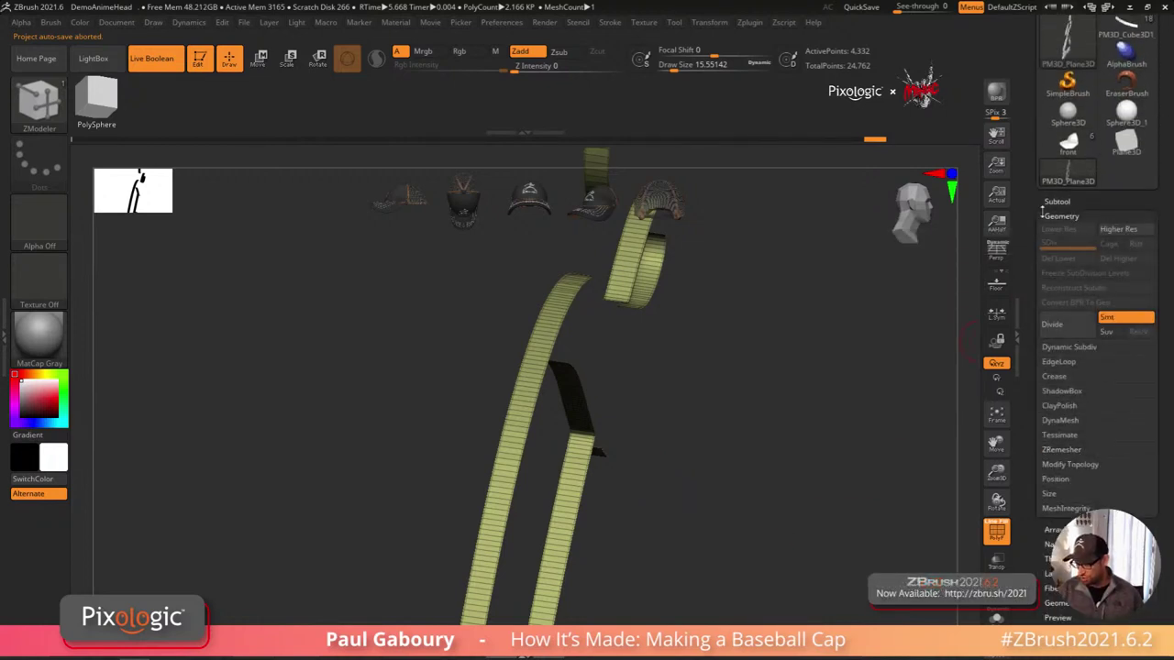
pyautogui.click(1069, 362)
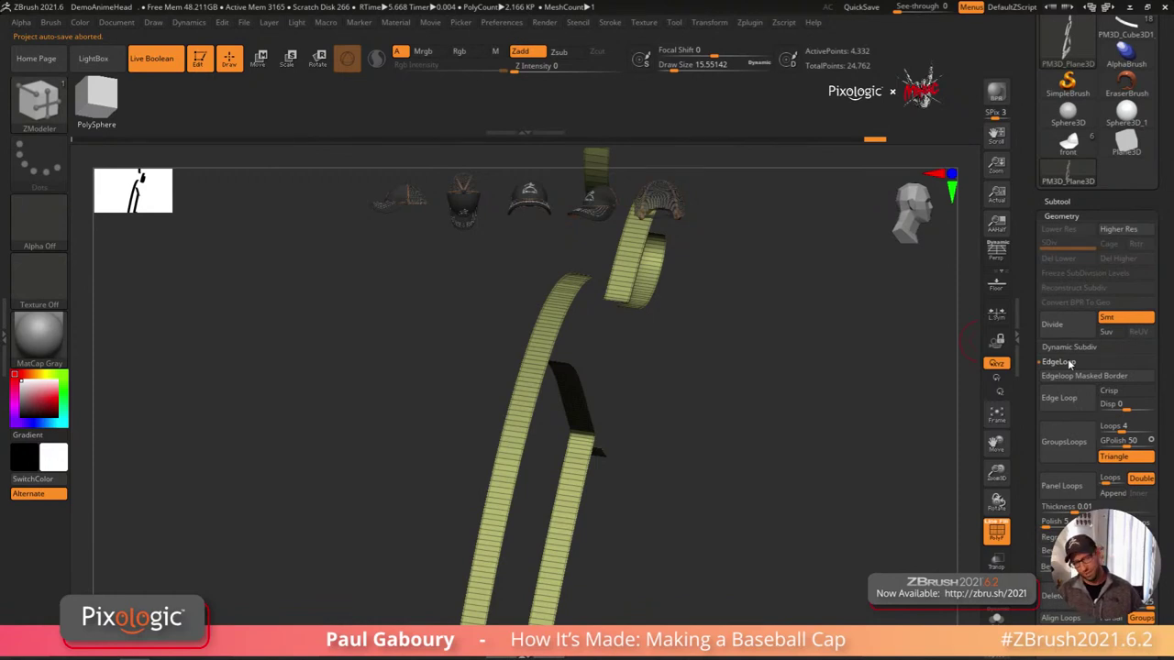
pyautogui.click(1119, 393)
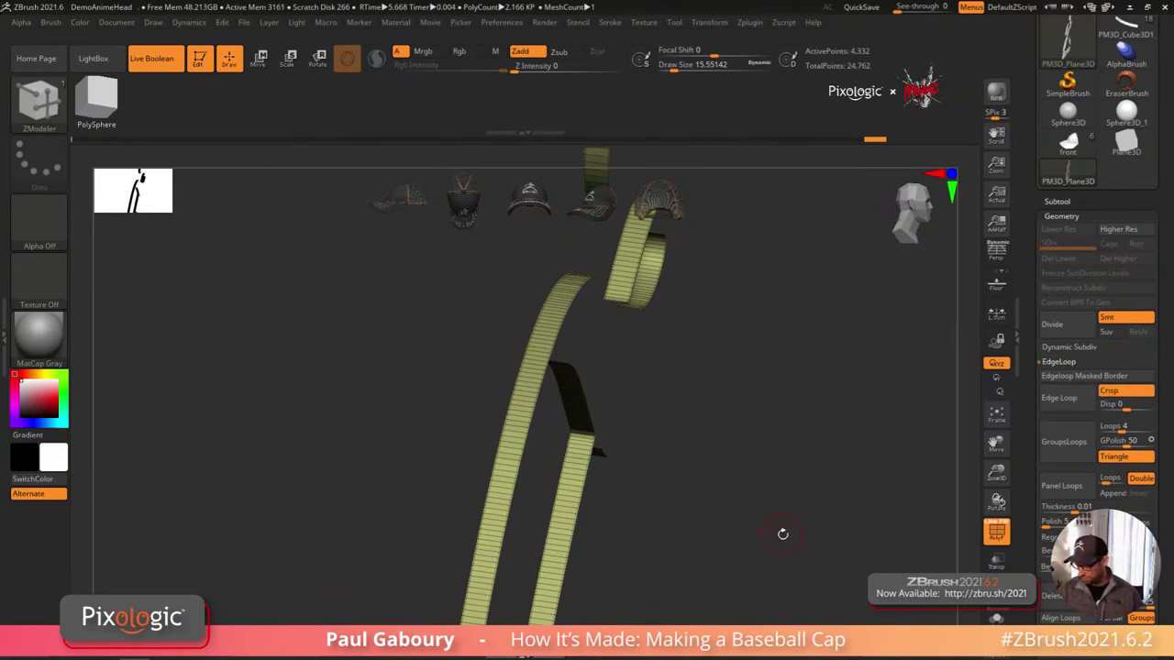
# Step: Turn on double-sided display for the isolated side strip
pyautogui.moveTo(783, 534)
pyautogui.mouseDown()
pyautogui.moveTo(741, 505)
pyautogui.moveTo(737, 532)
pyautogui.moveTo(707, 508)
pyautogui.mouseUp()
pyautogui.click(1069, 217)
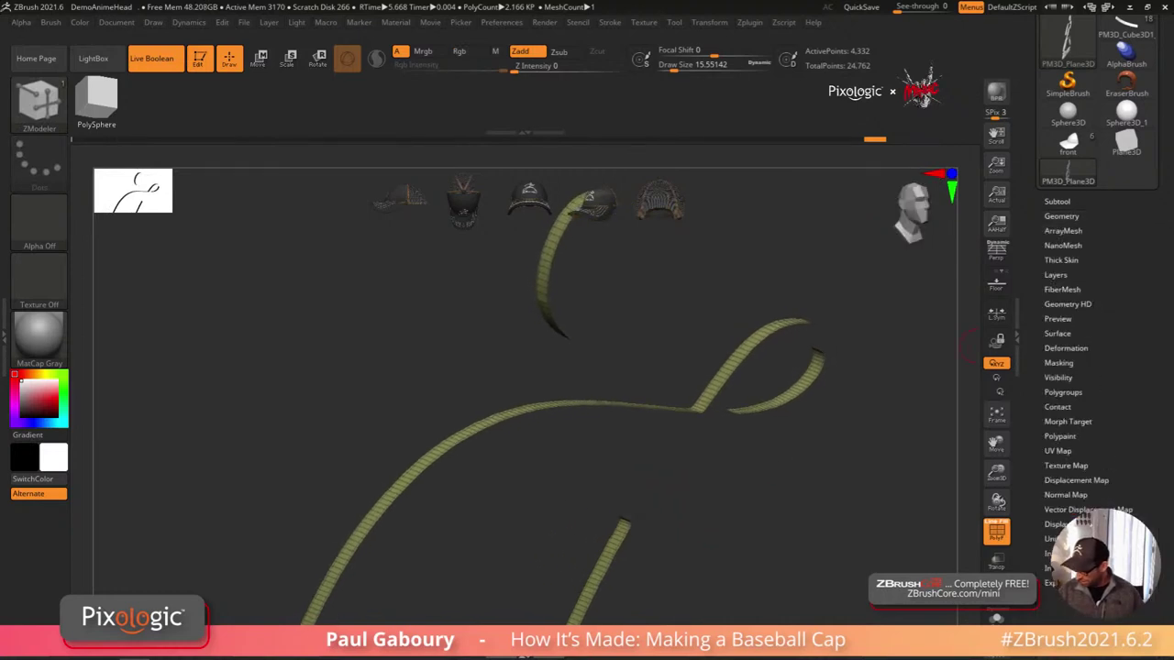
pyautogui.click(1064, 526)
pyautogui.click(1057, 567)
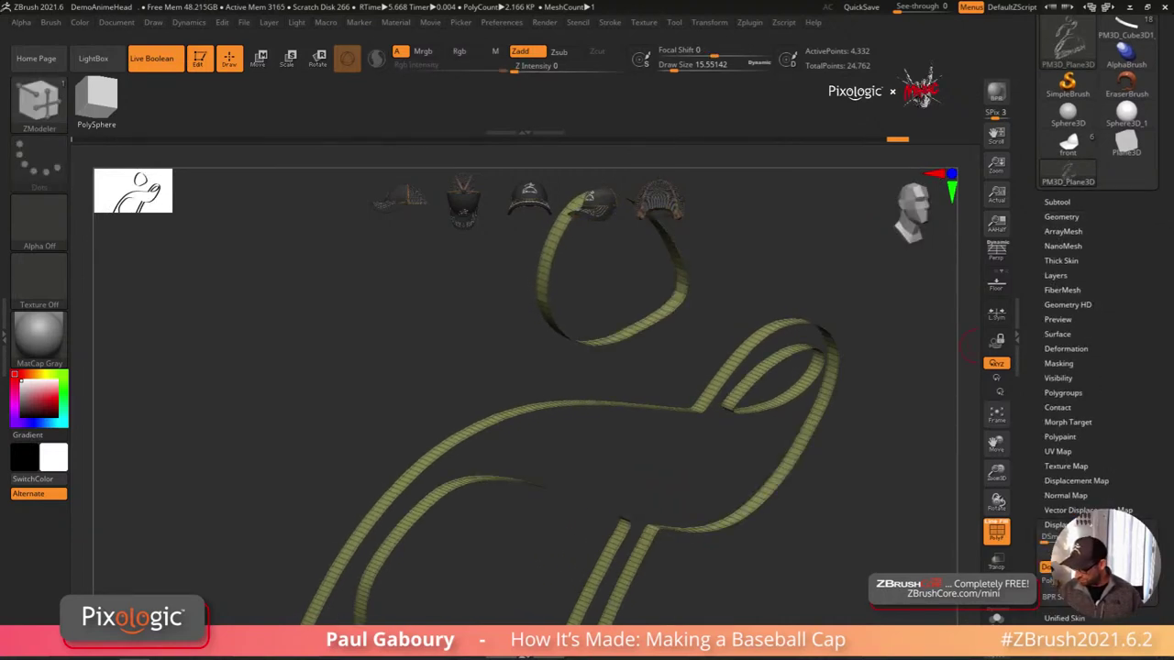
# Step: Apply Edge Loop to the strip with a displacement of 0.03252, and show the whole logo without polyframe
pyautogui.click(1061, 217)
pyautogui.moveTo(847, 538); pyautogui.dragTo(830, 438)
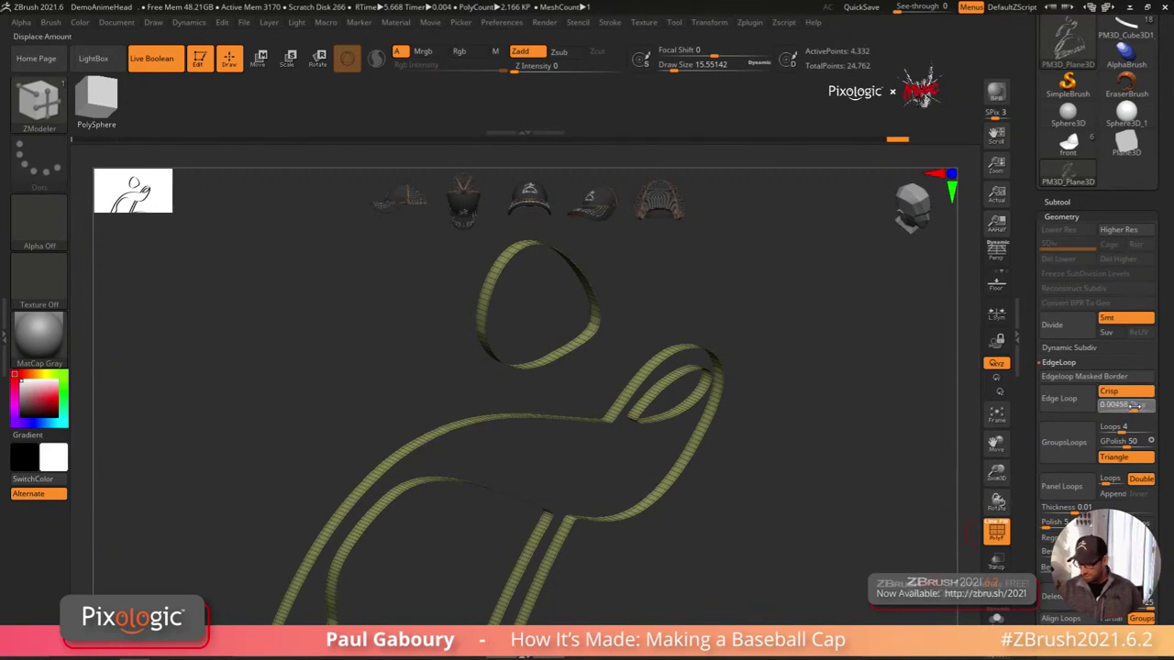
pyautogui.moveTo(1128, 408); pyautogui.dragTo(1131, 407)
pyautogui.click(1071, 404)
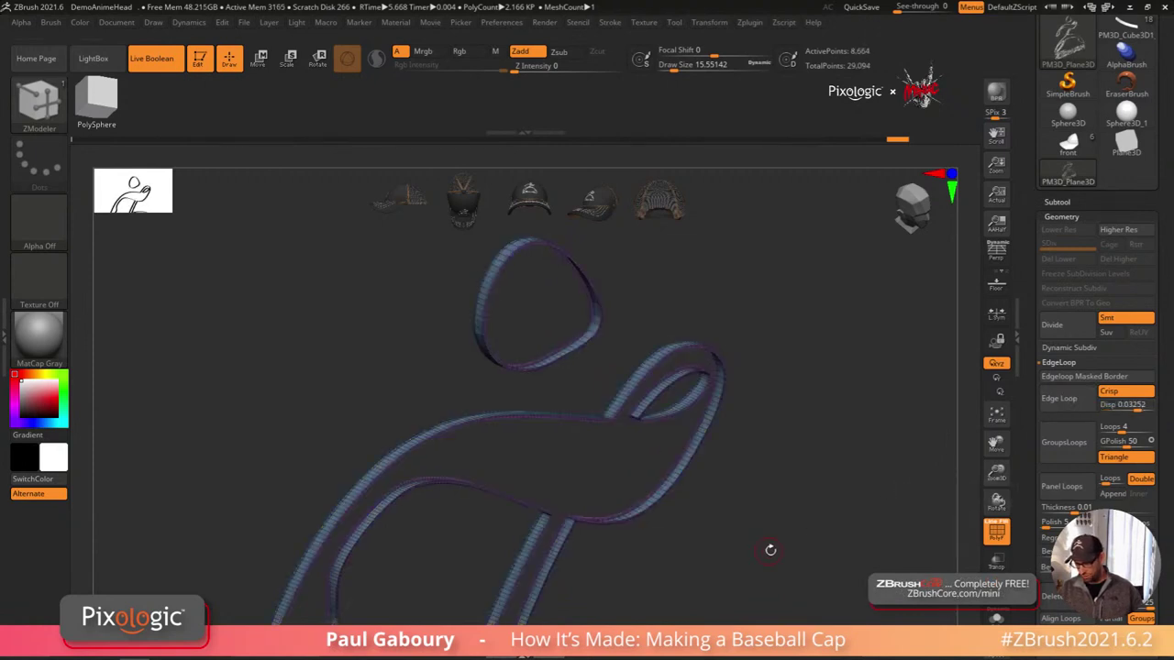
pyautogui.moveTo(770, 550); pyautogui.dragTo(745, 560, button='right')
pyautogui.keyDown('ctrl'); pyautogui.keyDown('shift'); pyautogui.click(745, 559); pyautogui.keyUp('shift'); pyautogui.keyUp('ctrl')
pyautogui.press('b')
pyautogui.press('z')
pyautogui.press('m')
pyautogui.hotkey('shift', 'f')
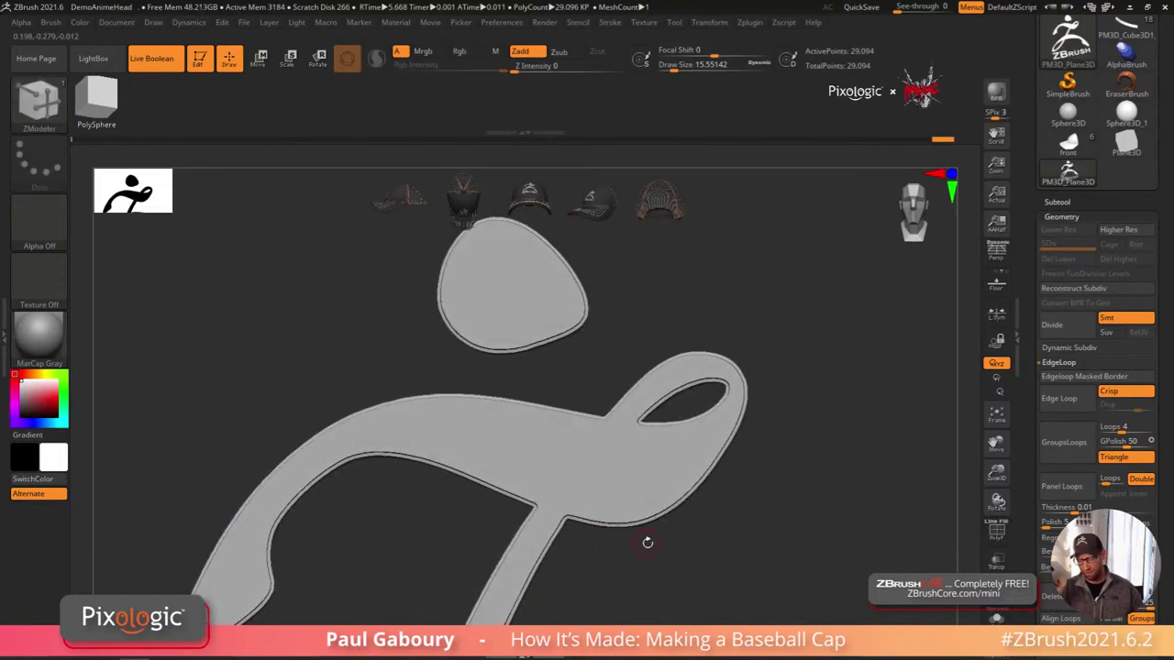
# Step: Undo the edge loop, reapply it to the isolated strip with a displacement of about 0.06146, and unhide the whole logo
pyautogui.keyDown('ctrl'); pyautogui.keyDown('shift'); pyautogui.click(741, 514); pyautogui.keyUp('shift'); pyautogui.keyUp('ctrl')
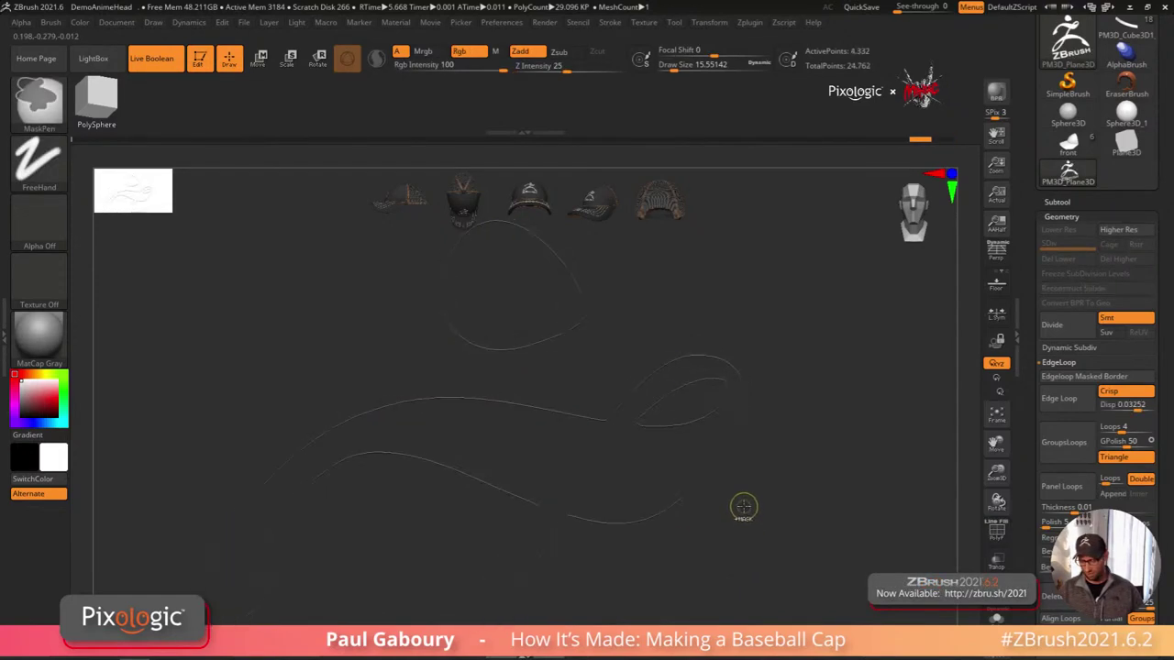
pyautogui.moveTo(1120, 404); pyautogui.dragTo(1141, 406)
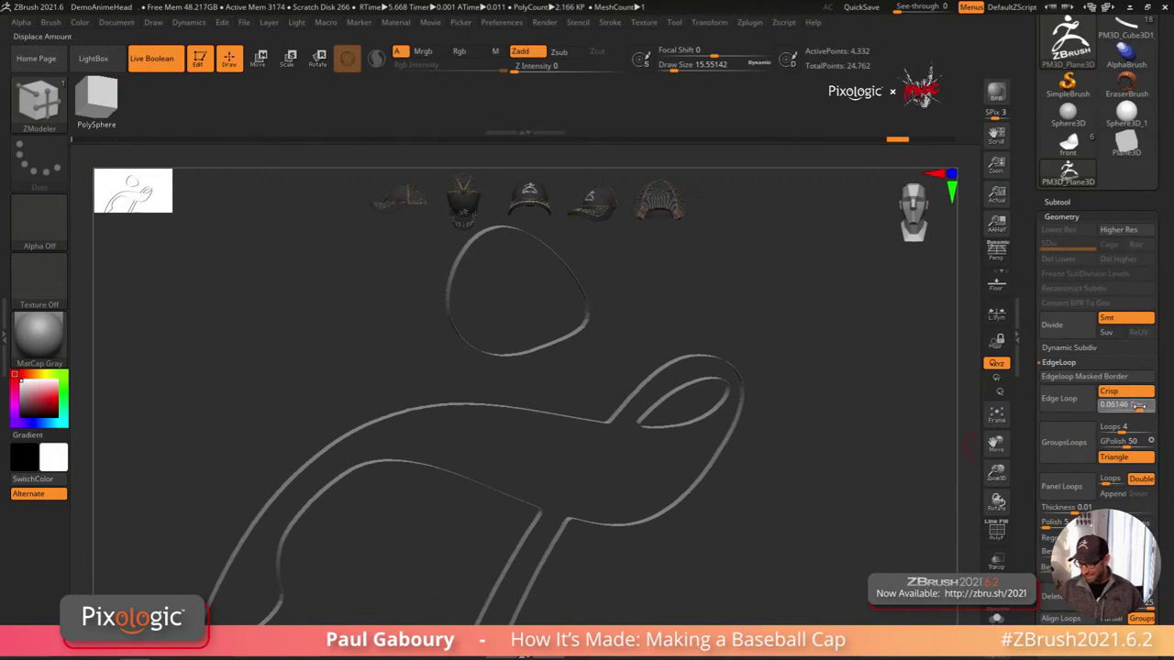
pyautogui.click(1061, 399)
pyautogui.keyDown('ctrl'); pyautogui.moveTo(789, 500); pyautogui.dragTo(762, 494, button='right'); pyautogui.keyUp('ctrl')
pyautogui.keyDown('ctrl'); pyautogui.keyDown('shift'); pyautogui.click(787, 531); pyautogui.keyUp('shift'); pyautogui.keyUp('ctrl')
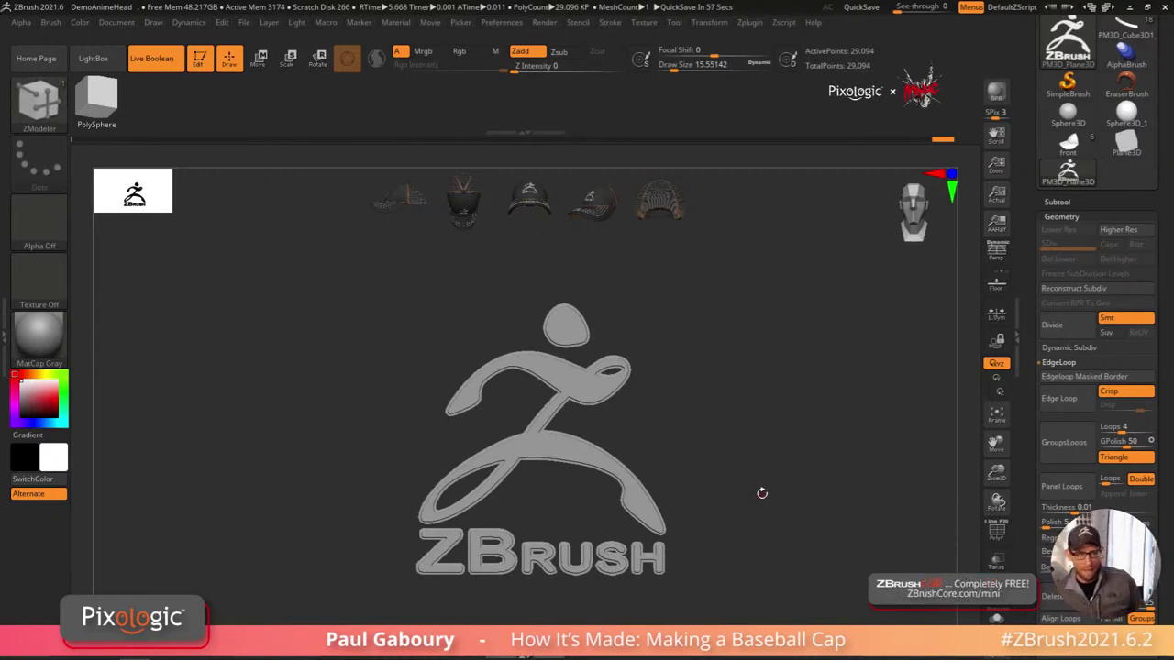
pyautogui.keyDown('alt'); pyautogui.moveTo(707, 474); pyautogui.dragTo(684, 448); pyautogui.keyUp('alt')
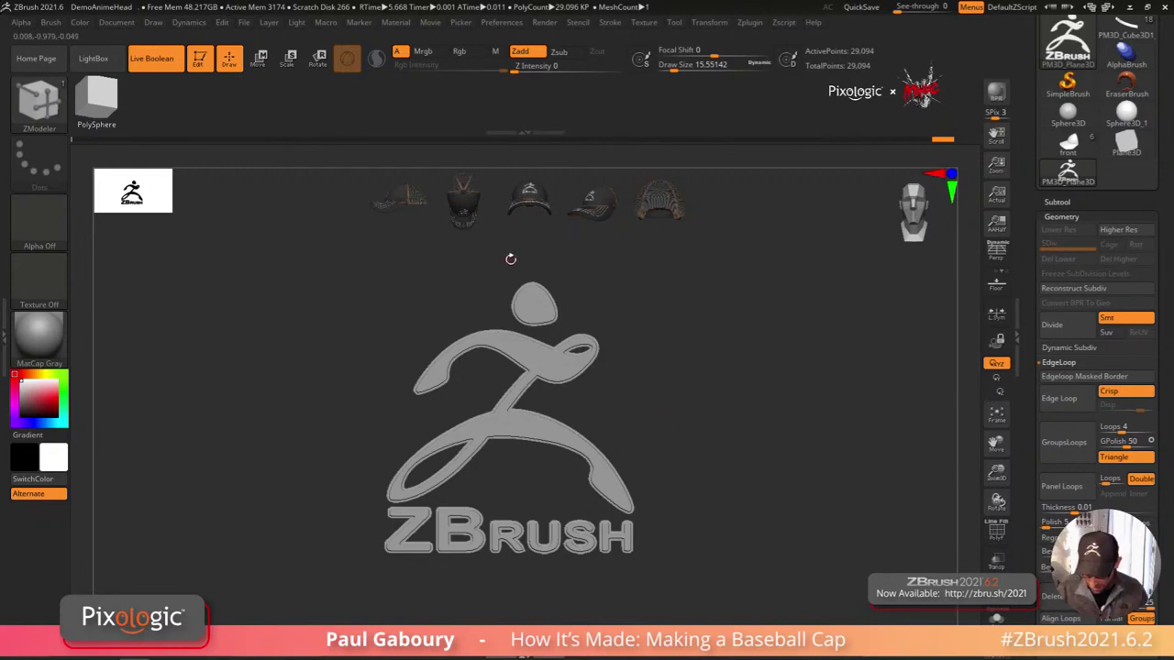
# Step: Create a new InsertMesh brush from the front-facing logo mesh instead of appending to the current brush
pyautogui.press('b')
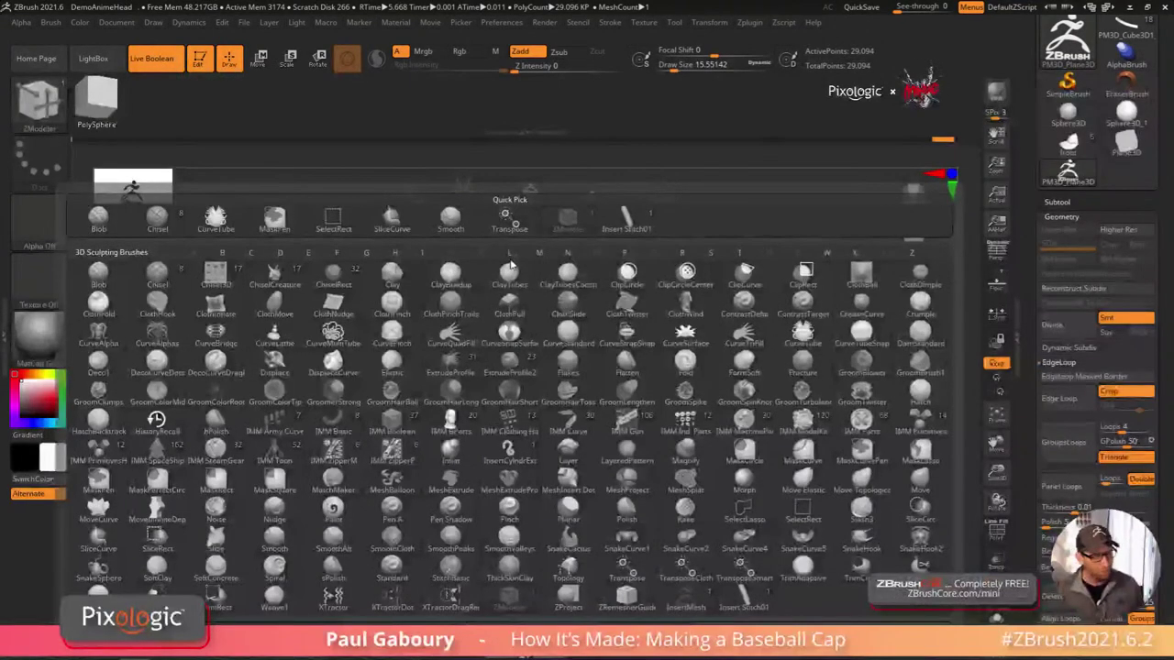
pyautogui.click(653, 420)
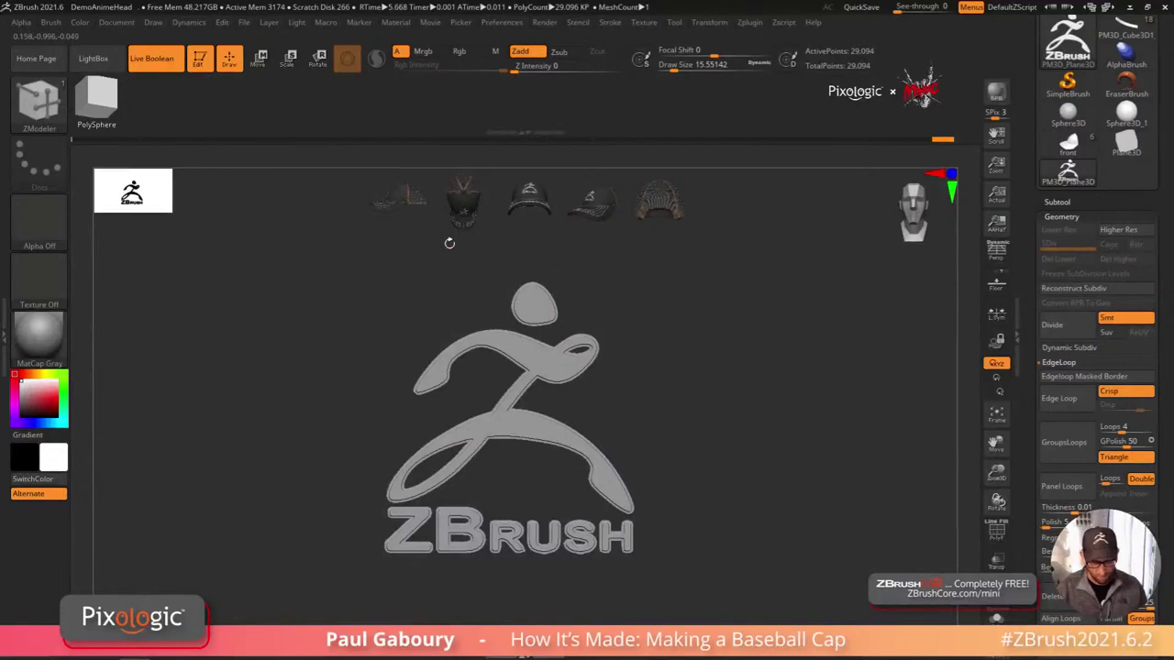
pyautogui.click(50, 22)
pyautogui.click(77, 244)
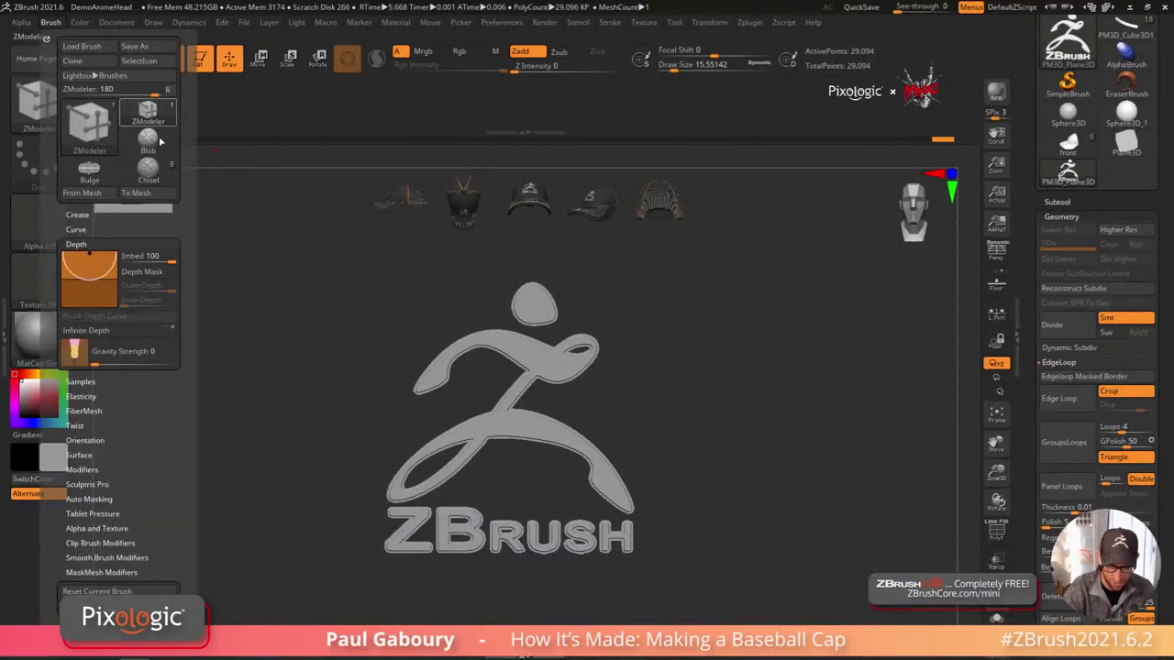
pyautogui.click(79, 242)
pyautogui.click(79, 215)
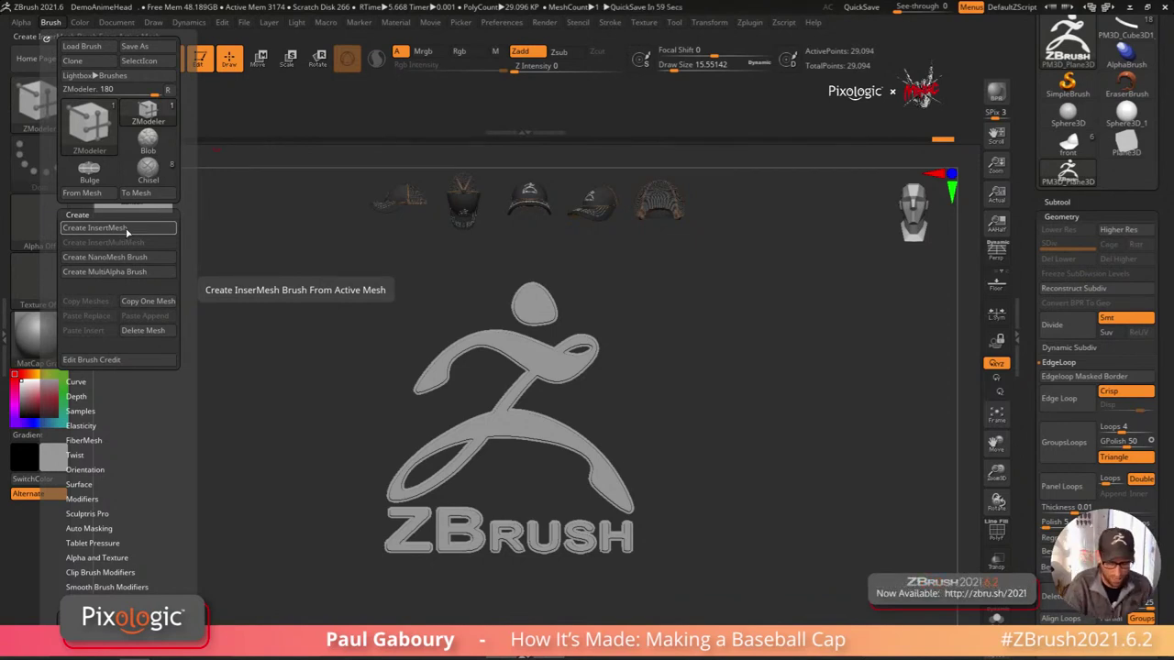
pyautogui.click(126, 230)
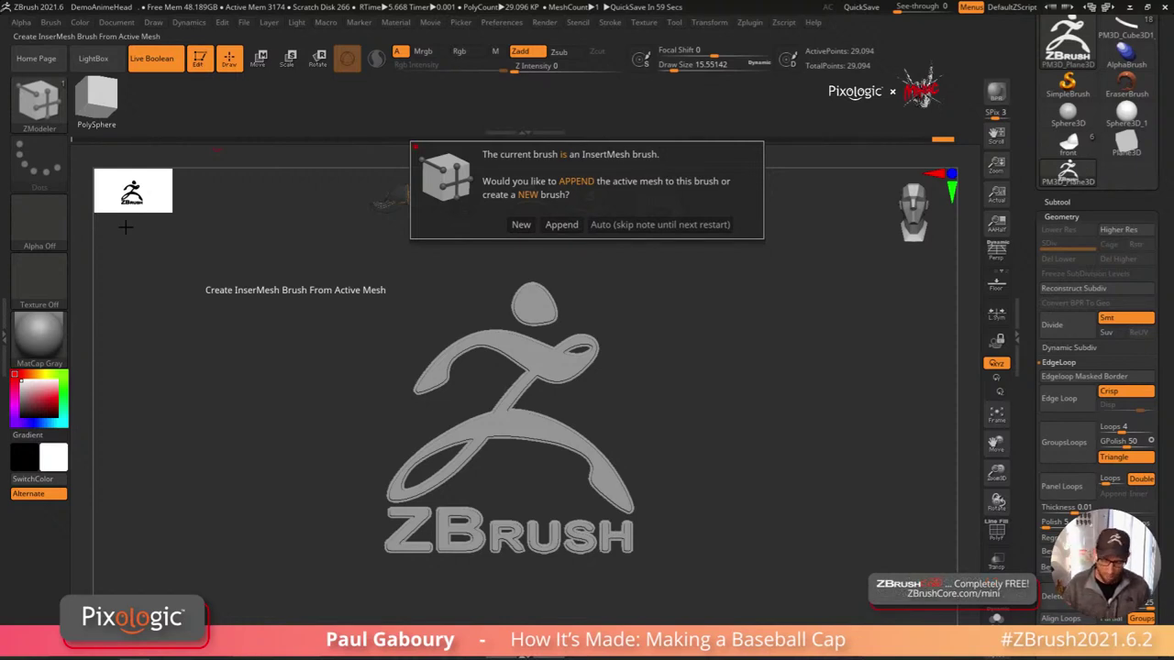
pyautogui.click(521, 224)
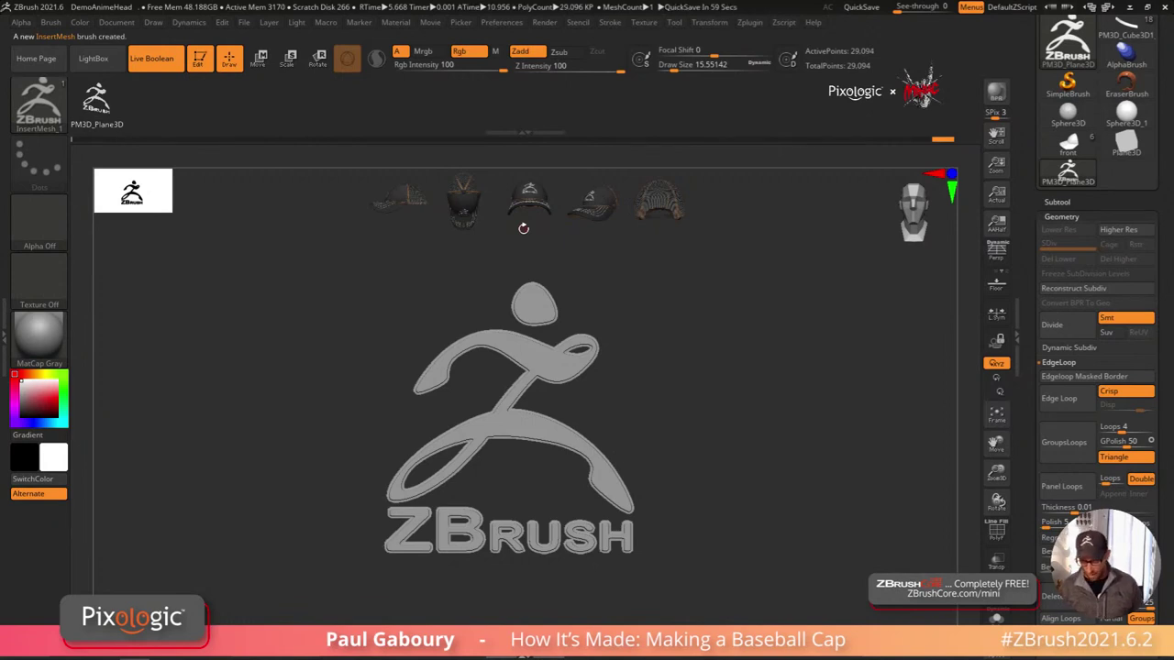
# Step: Test the logo brush by placing a small copy on the mesh, undo it, and switch to the cap's "front" tool
pyautogui.moveTo(528, 428); pyautogui.dragTo(530, 486)
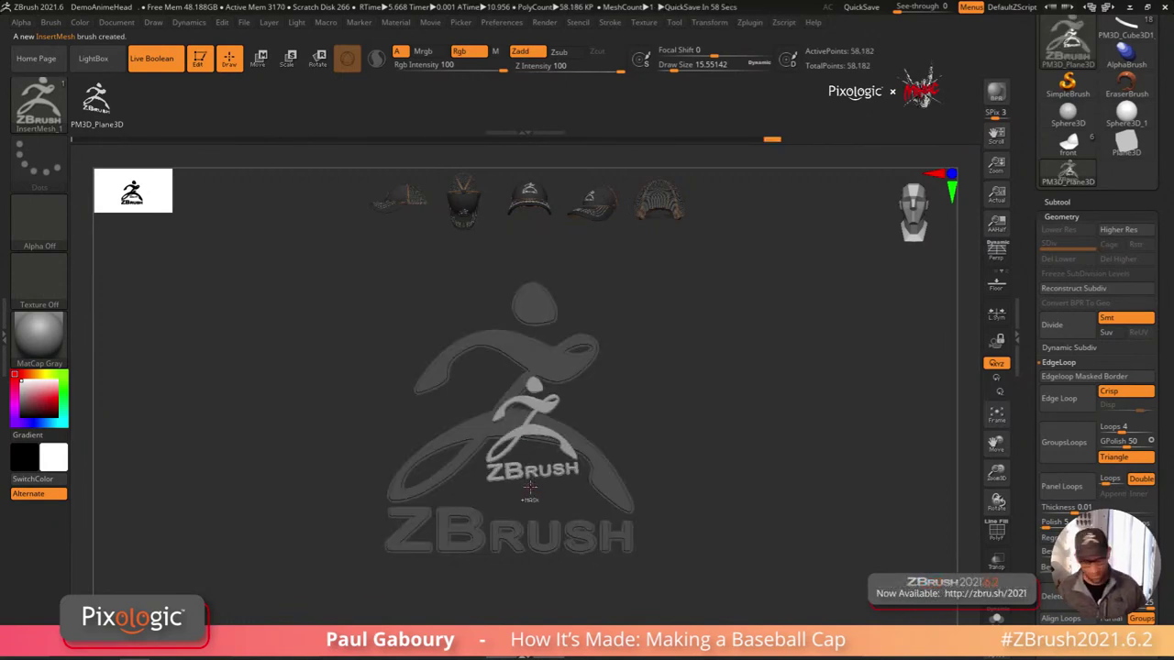
pyautogui.hotkey('ctrl', 'z')
pyautogui.click(1069, 143)
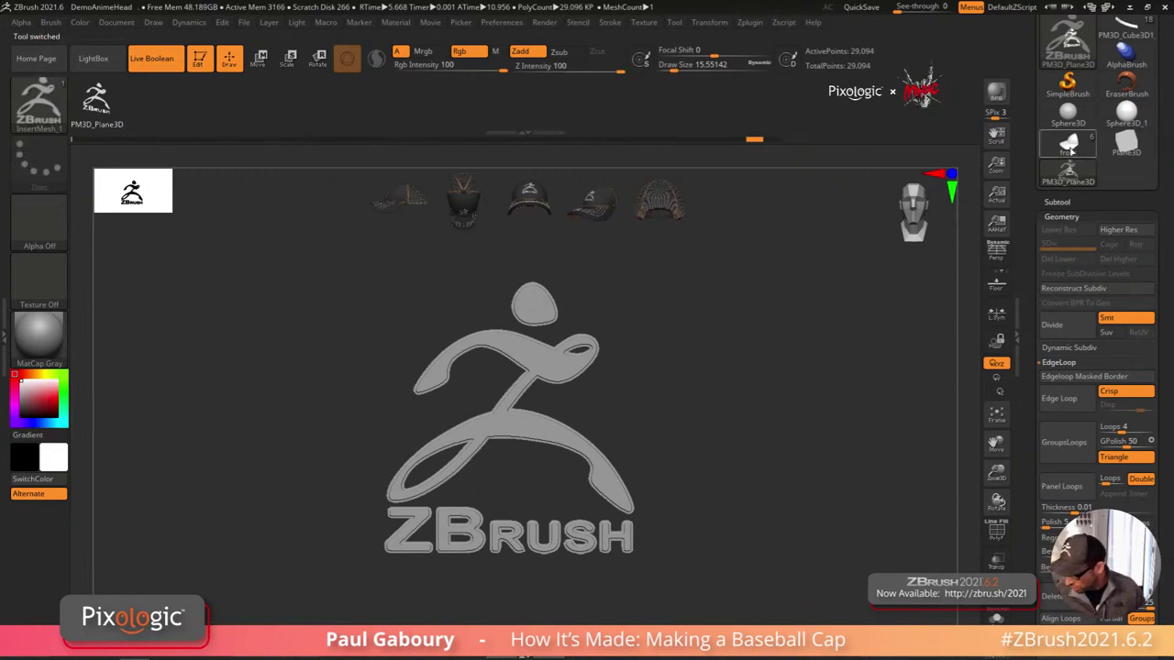
# Step: Make the "front2" subtool active and face the cap straight from the front
pyautogui.moveTo(702, 472); pyautogui.dragTo(732, 452)
pyautogui.click(1061, 202)
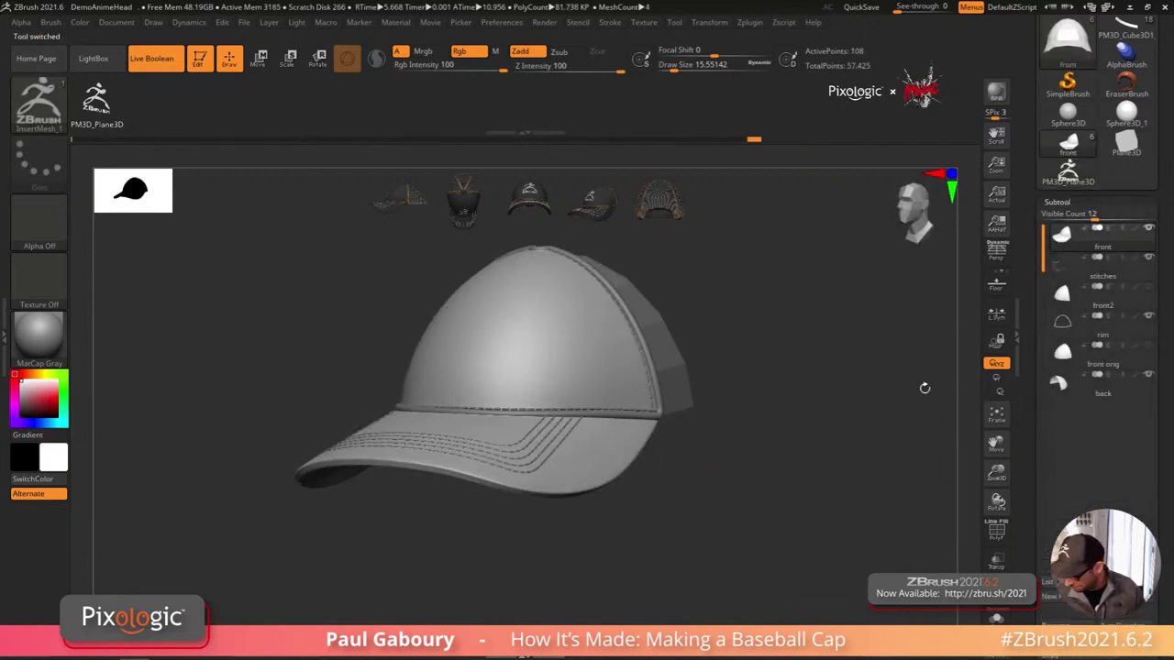
pyautogui.keyDown('alt'); pyautogui.moveTo(824, 461); pyautogui.dragTo(813, 490); pyautogui.keyUp('alt')
pyautogui.moveTo(1073, 236)
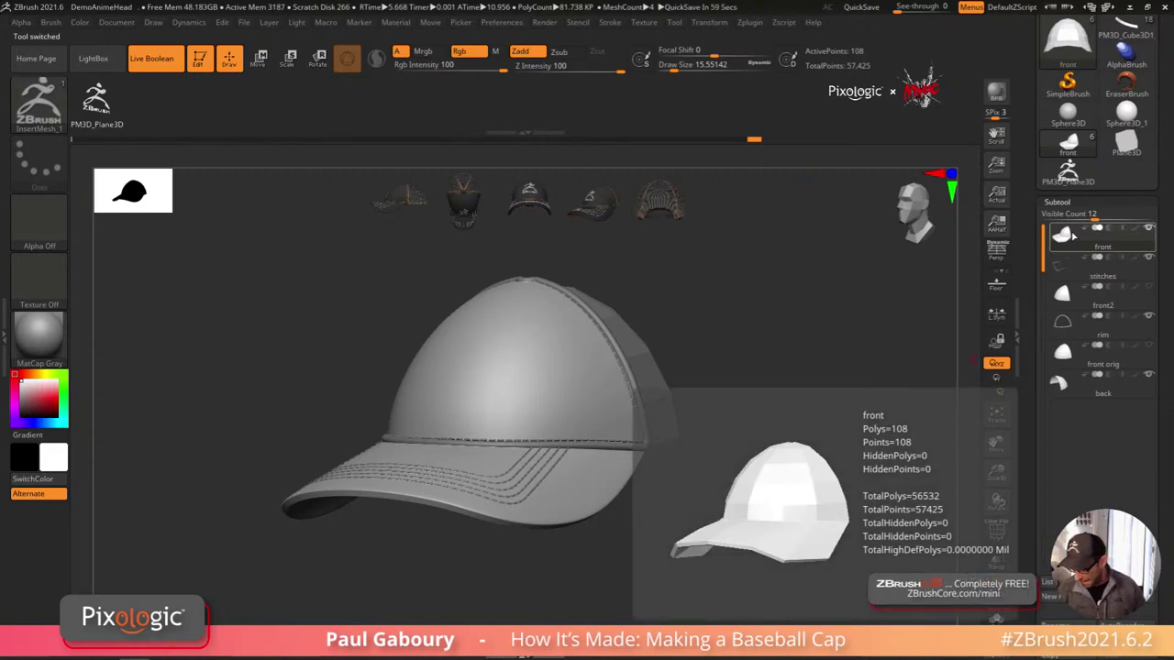
pyautogui.click(1062, 303)
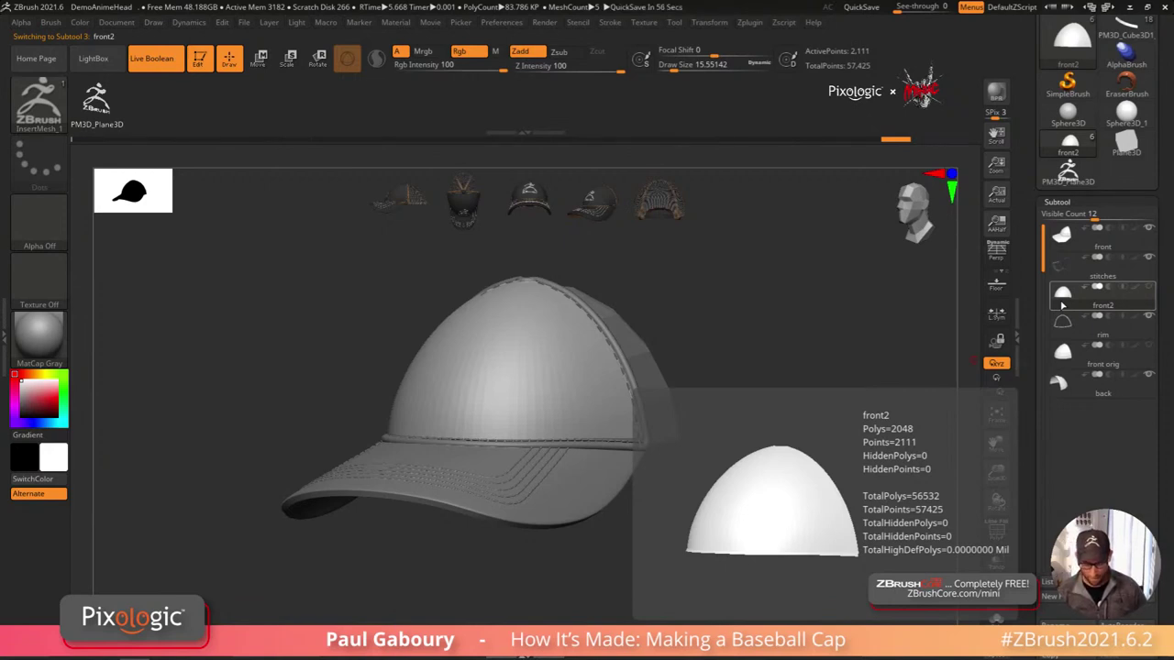
pyautogui.keyDown('shift'); pyautogui.moveTo(553, 576); pyautogui.dragTo(585, 578); pyautogui.keyUp('shift')
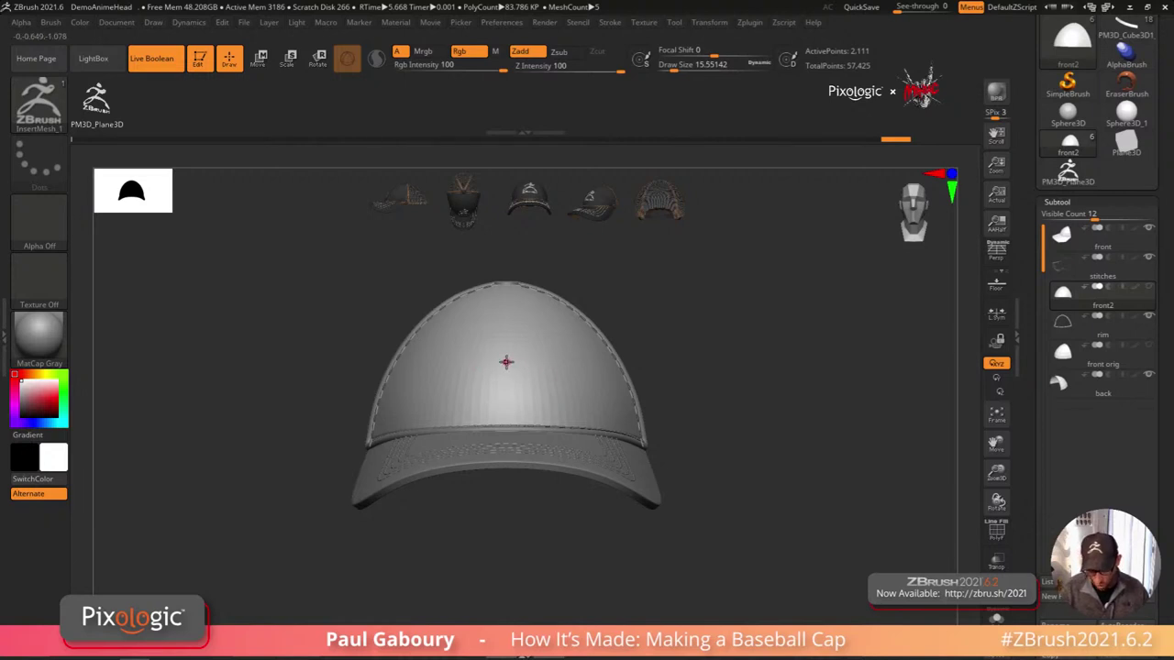
# Step: Try placing the ZBrush logo on the cap's front panel, and undo the insertion
pyautogui.moveTo(506, 361); pyautogui.dragTo(507, 415)
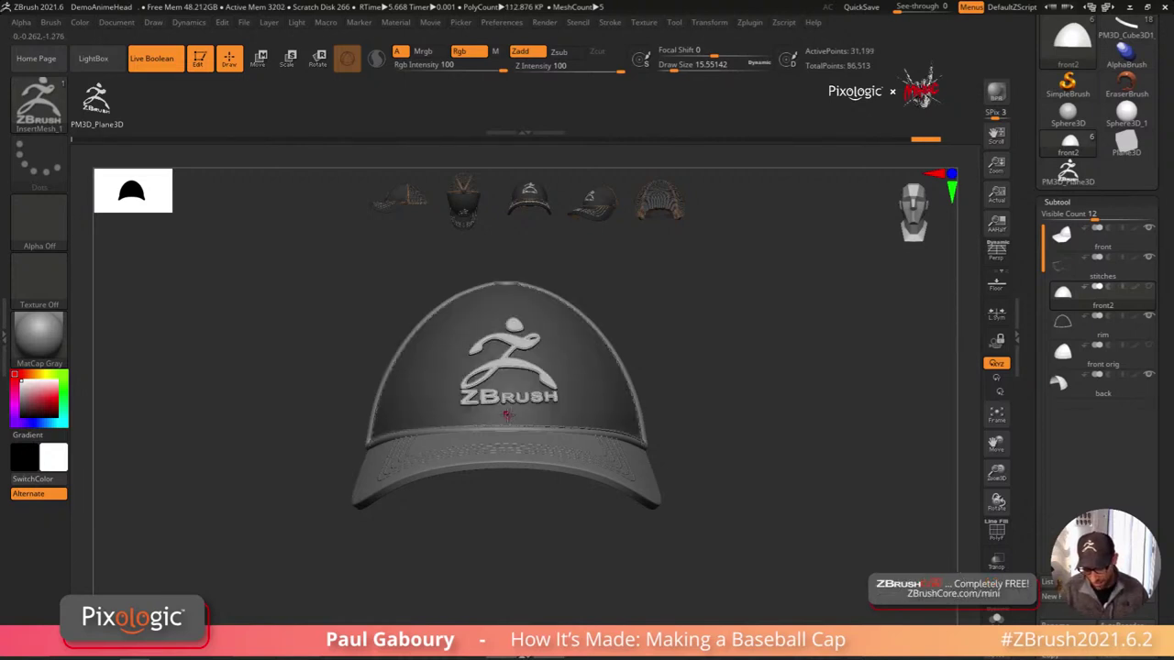
pyautogui.keyDown('alt'); pyautogui.moveTo(675, 468); pyautogui.dragTo(736, 488); pyautogui.keyUp('alt')
pyautogui.moveTo(664, 393)
pyautogui.mouseDown()
pyautogui.moveTo(659, 380)
pyautogui.moveTo(618, 388)
pyautogui.mouseUp()
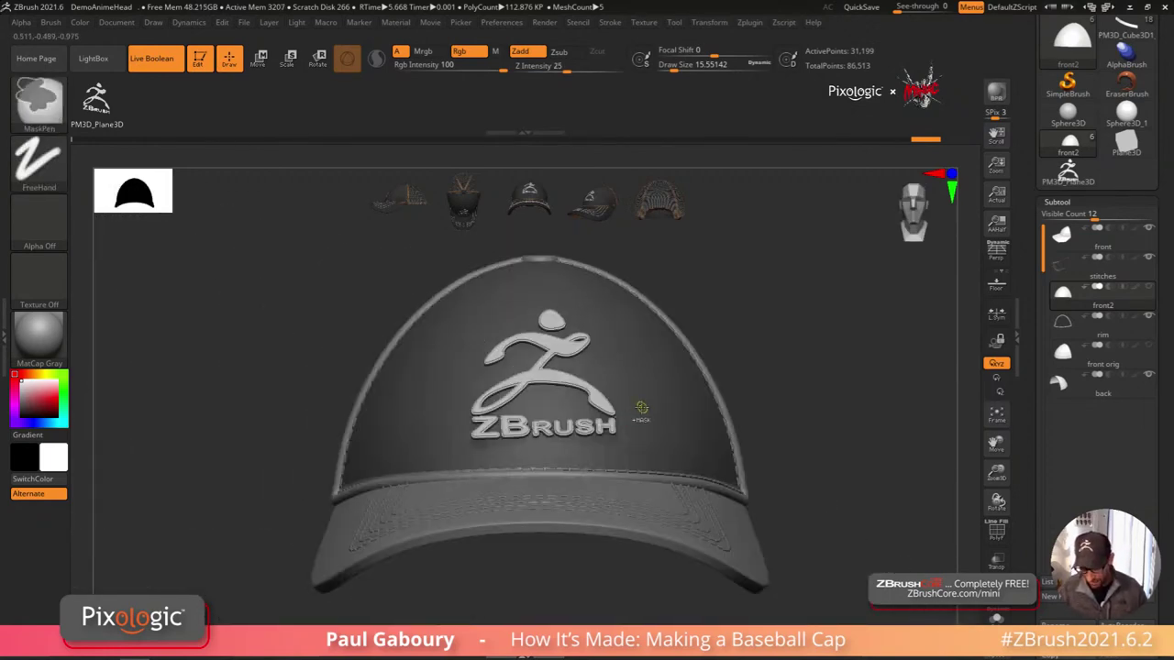
pyautogui.hotkey('ctrl', 'z')
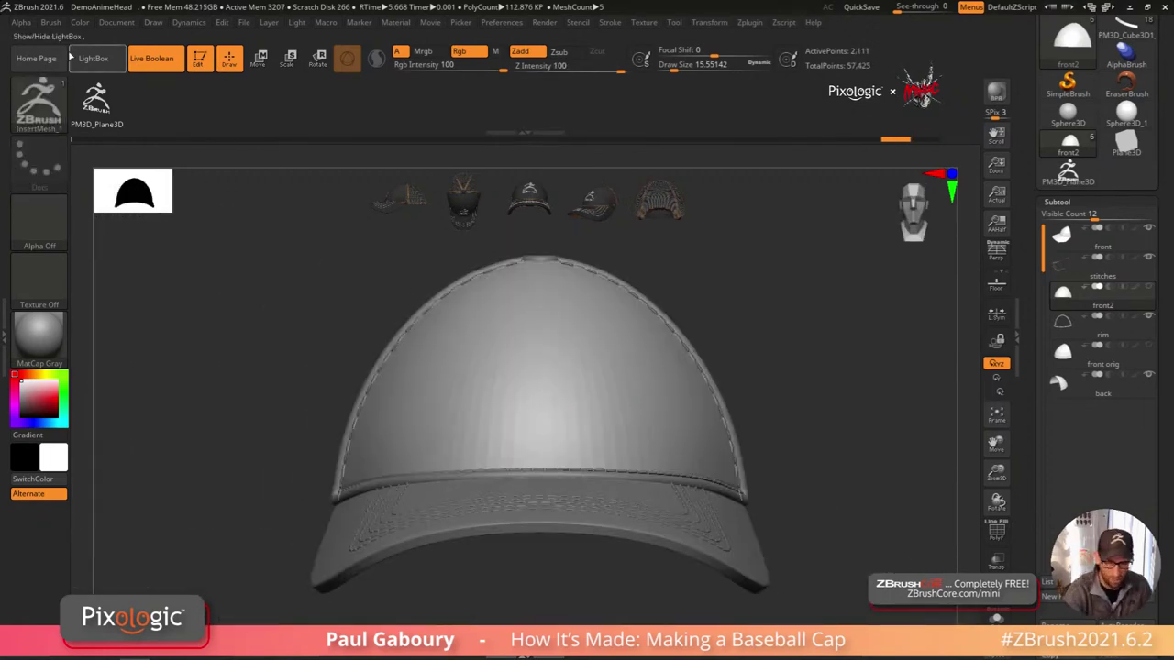
# Step: Raise the logo InsertMesh brush's Projection Strength modifier to the far end of its range
pyautogui.click(51, 22)
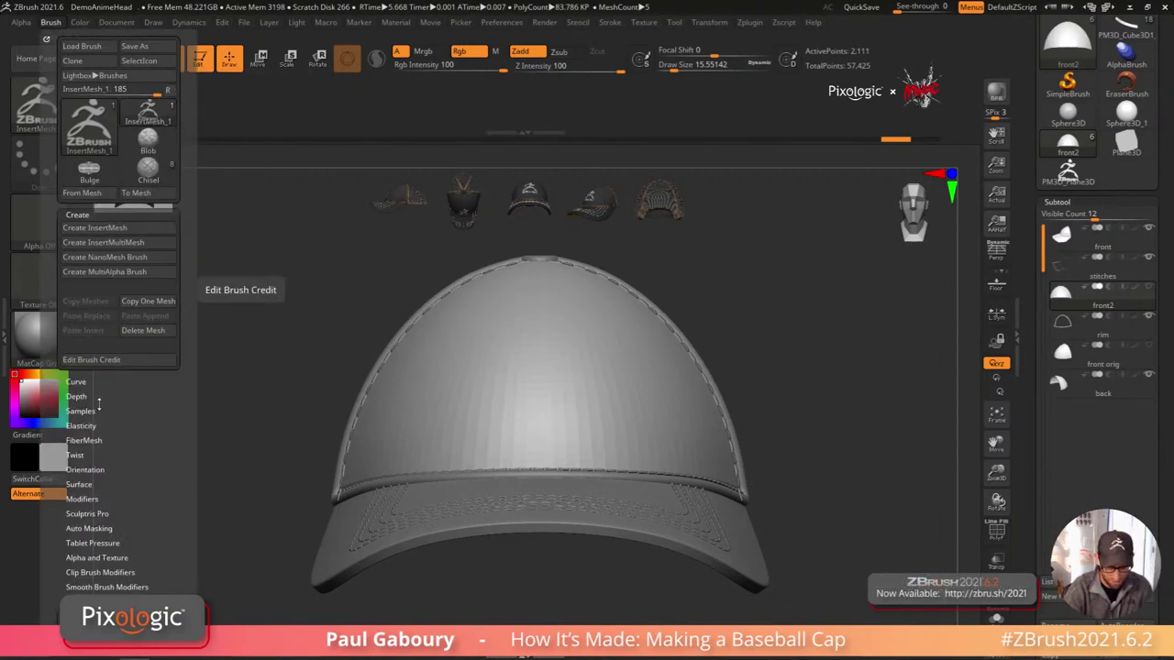
pyautogui.click(93, 499)
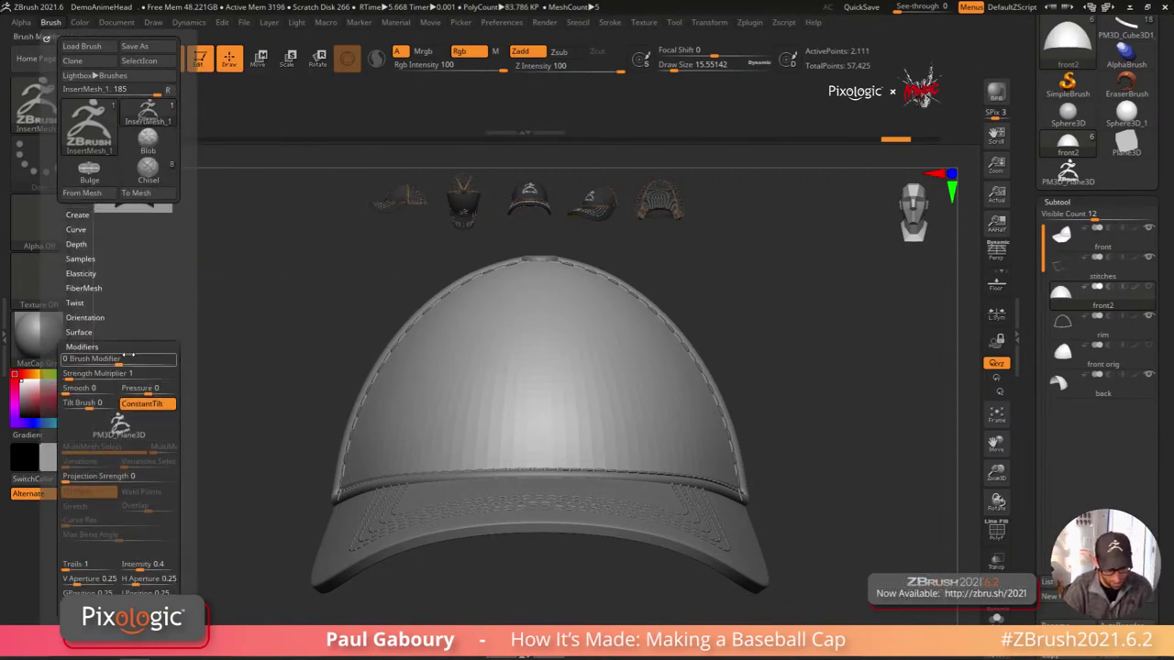
pyautogui.scroll(-2, 132, 339)
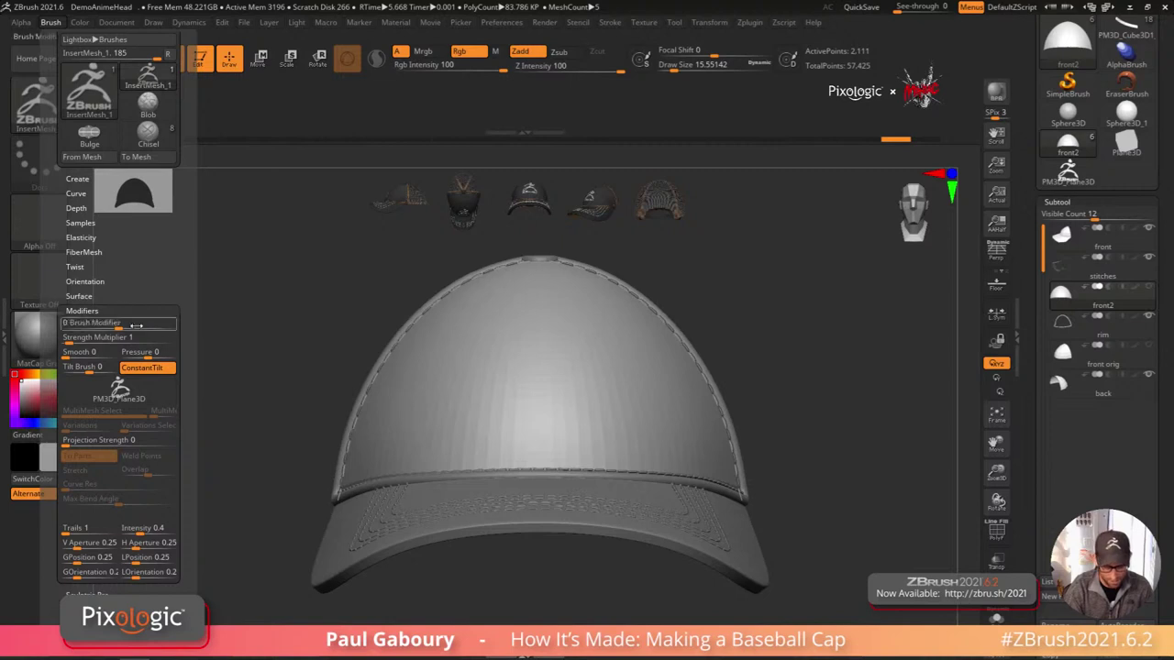
pyautogui.press('shift')
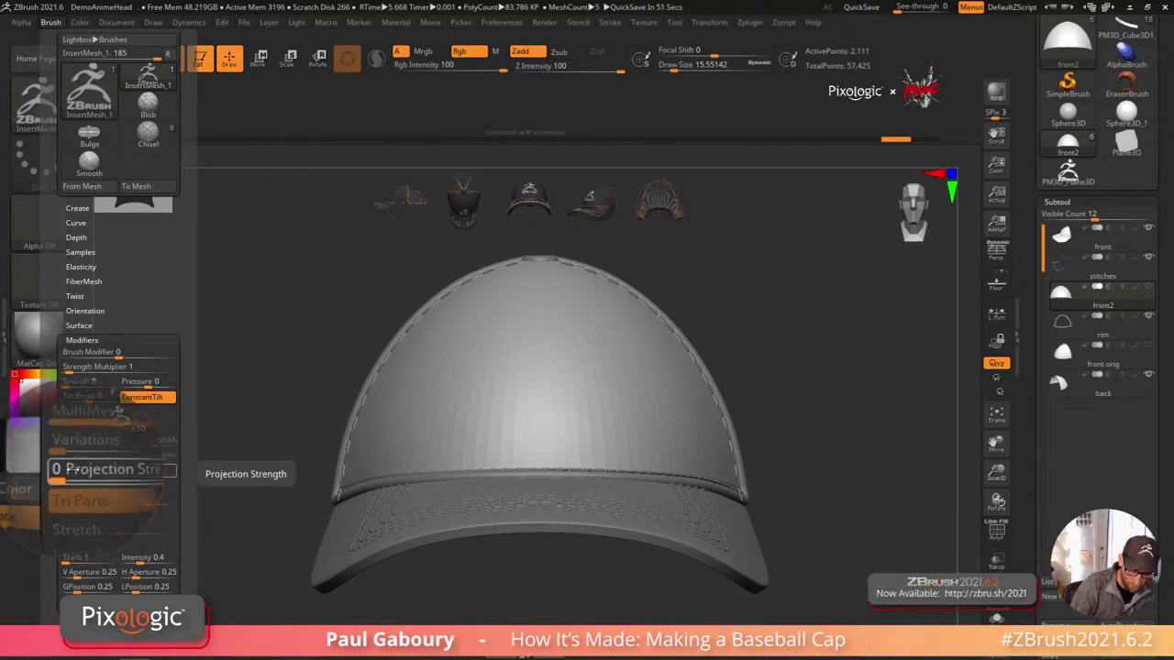
pyautogui.moveTo(71, 475); pyautogui.dragTo(174, 471)
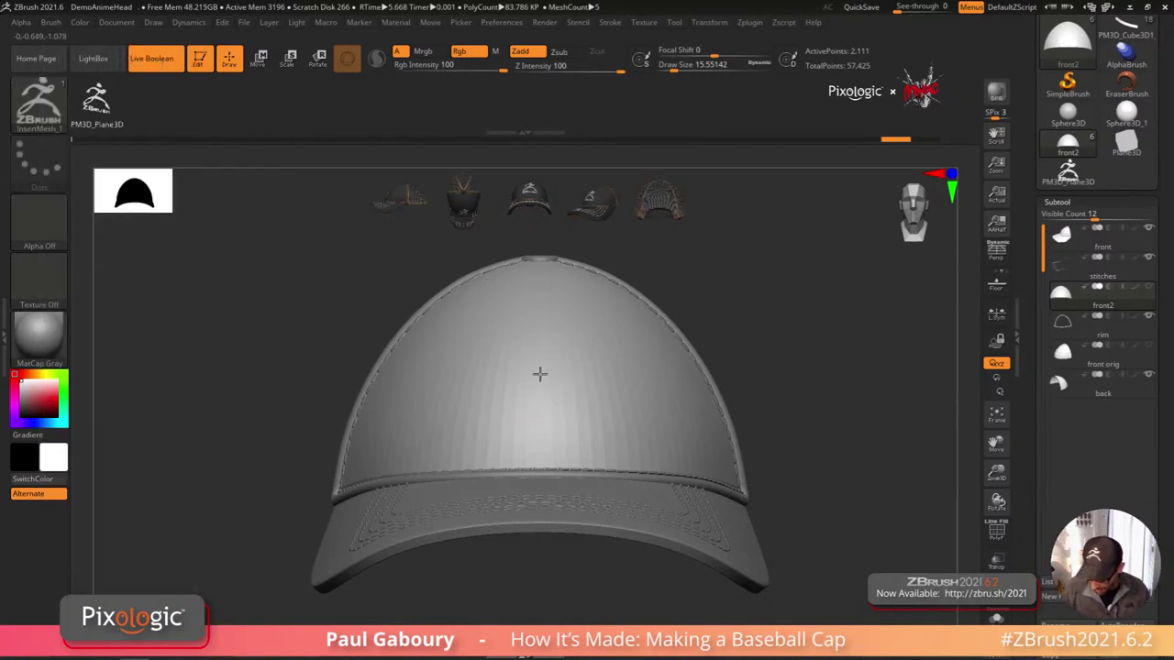
# Step: Test the projected logo on the front panel, check its curvature from the side, and undo the insertion
pyautogui.moveTo(539, 373); pyautogui.dragTo(537, 435)
pyautogui.keyDown('ctrl'); pyautogui.moveTo(830, 466); pyautogui.dragTo(733, 444, button='right'); pyautogui.keyUp('ctrl')
pyautogui.moveTo(725, 444); pyautogui.dragTo(741, 470, button='right')
pyautogui.keyDown('ctrl'); pyautogui.moveTo(741, 470); pyautogui.dragTo(706, 527, button='right'); pyautogui.keyUp('ctrl')
pyautogui.moveTo(610, 480)
pyautogui.keyDown('ctrl'); pyautogui.mouseDown(button='right')
pyautogui.moveTo(582, 460)
pyautogui.moveTo(619, 443)
pyautogui.mouseUp(button='right'); pyautogui.keyUp('ctrl')
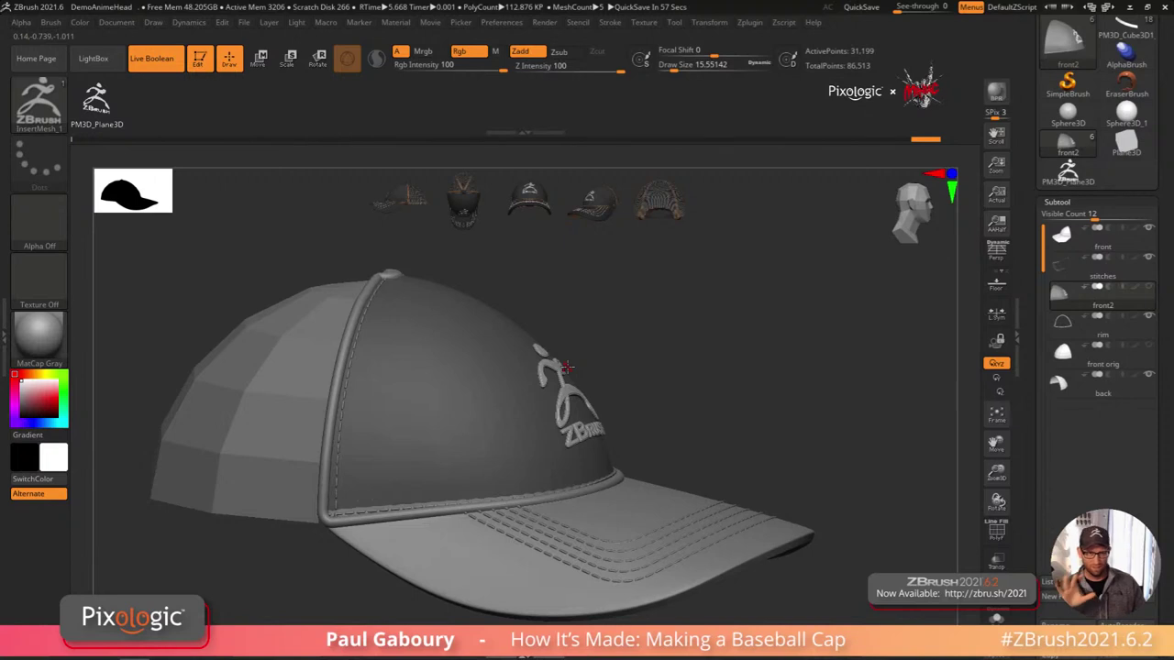
pyautogui.hotkey('ctrl', 'z')
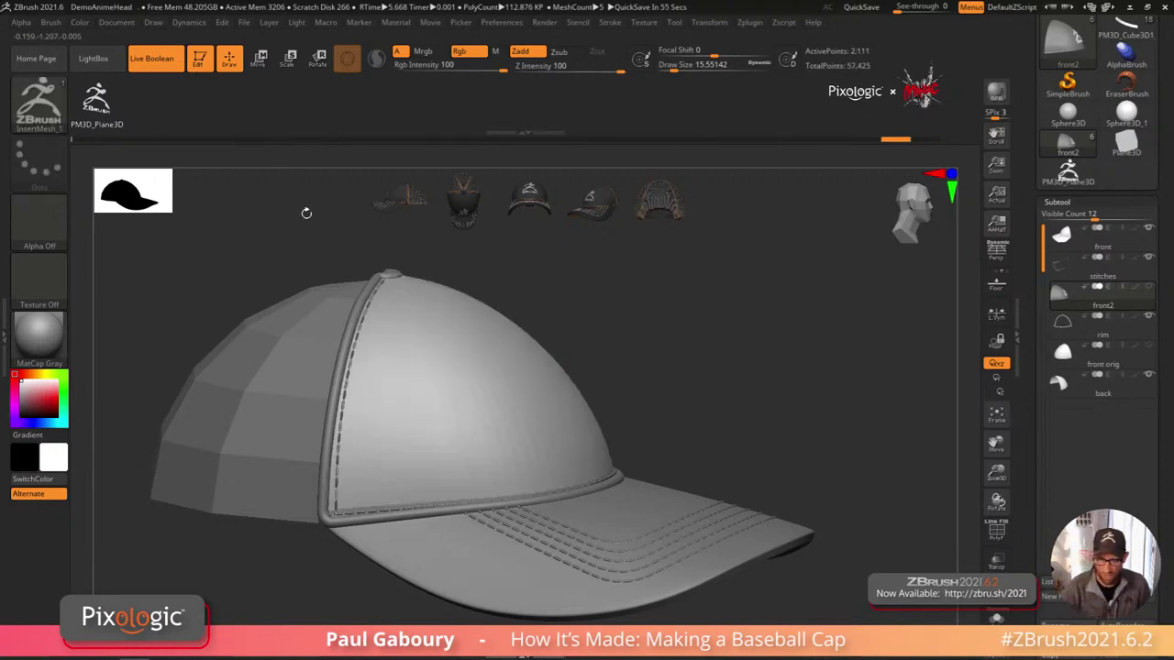
# Step: Set the logo brush's Imbed depth to 0
pyautogui.click(53, 24)
pyautogui.click(76, 274)
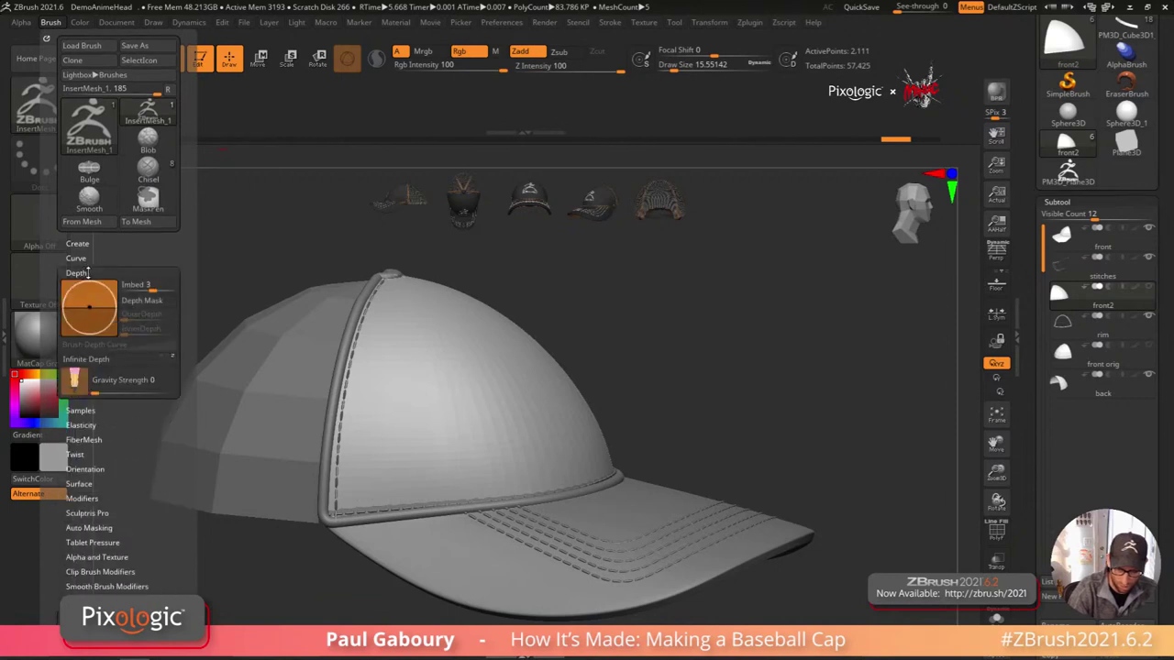
pyautogui.click(149, 287)
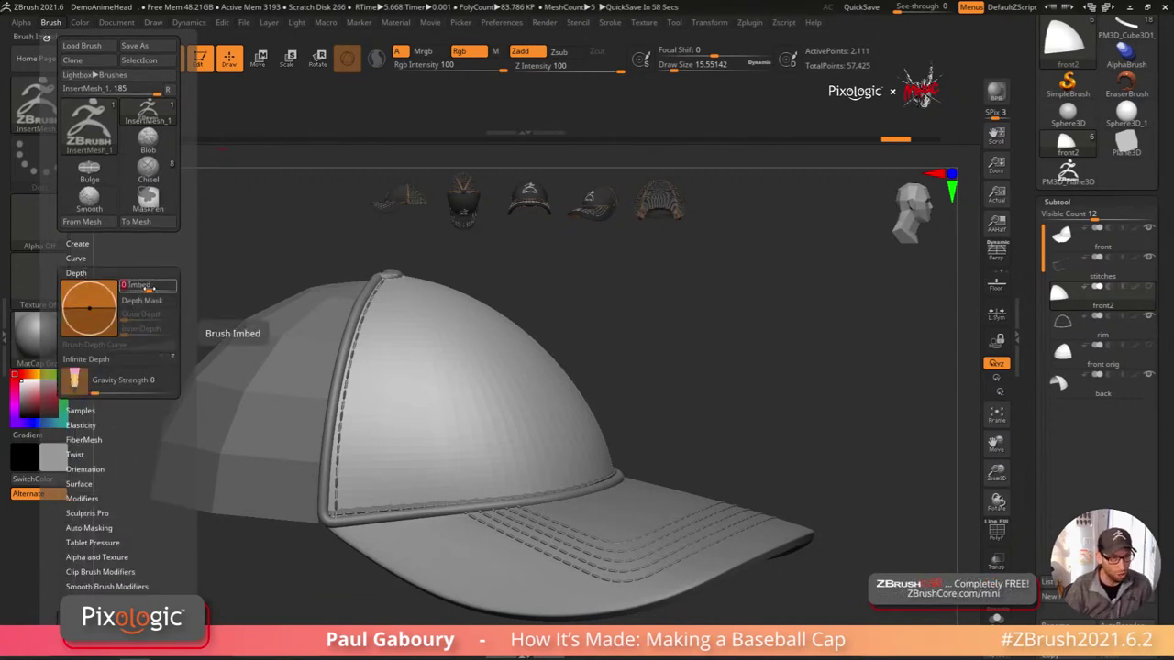
# Step: Place the ZBrush logo upright in the middle of the cap's front panel and inspect it from the side
pyautogui.keyDown('shift'); pyautogui.moveTo(751, 417); pyautogui.dragTo(721, 435); pyautogui.keyUp('shift')
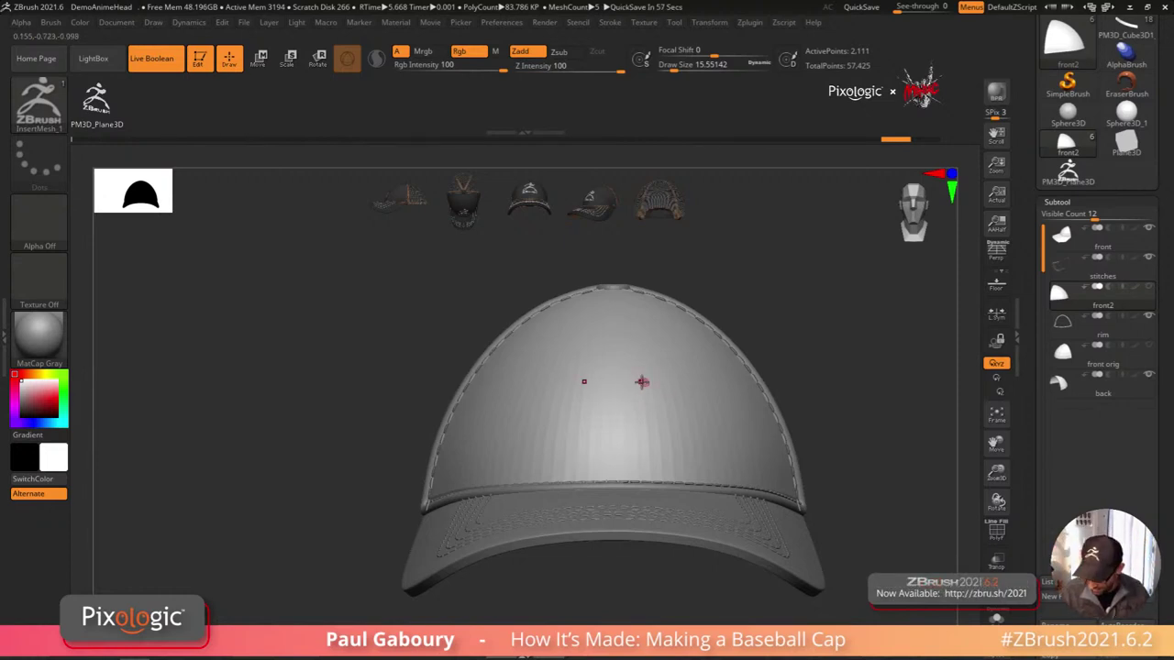
pyautogui.moveTo(612, 381); pyautogui.dragTo(612, 444)
pyautogui.moveTo(871, 461); pyautogui.dragTo(658, 490)
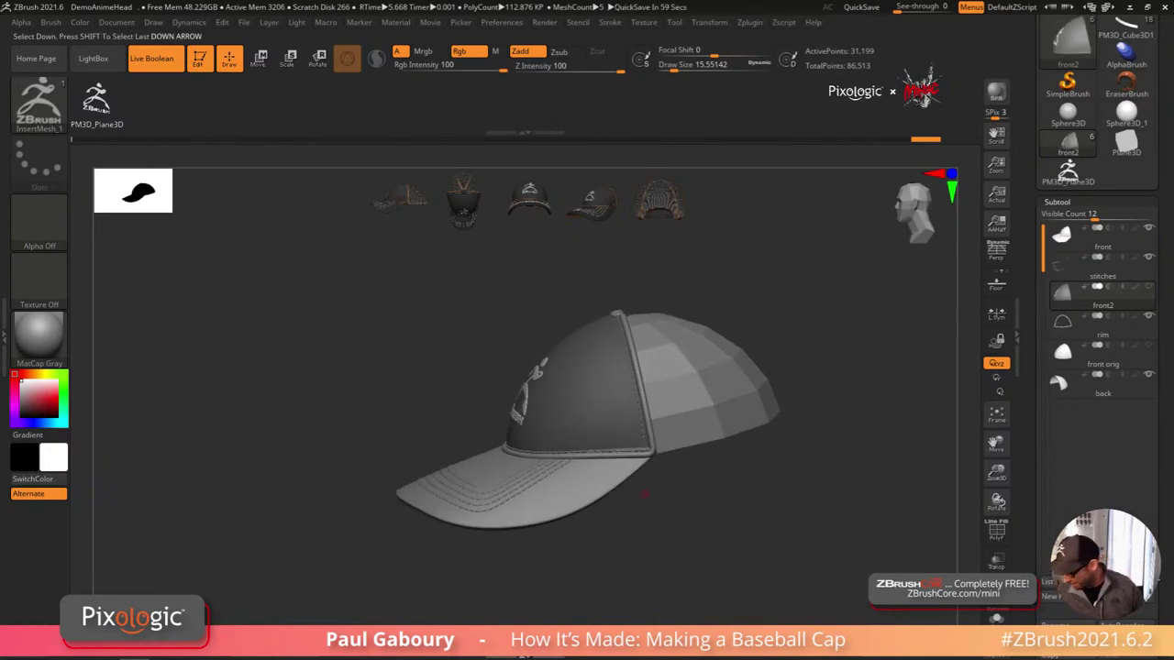
# Step: Split the unmasked logo from "front2" into its own subtool and rename it "logo"
pyautogui.scroll(-5, 1050, 495)
pyautogui.click(1049, 493)
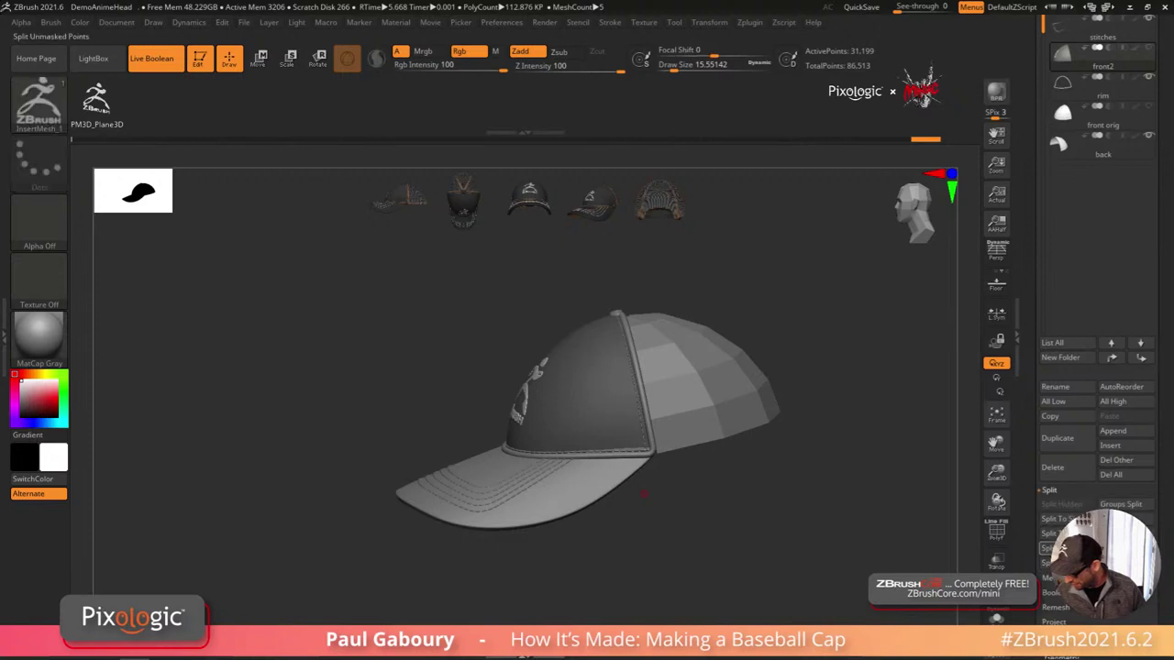
pyautogui.click(1056, 548)
pyautogui.click(1102, 86)
pyautogui.click(1073, 388)
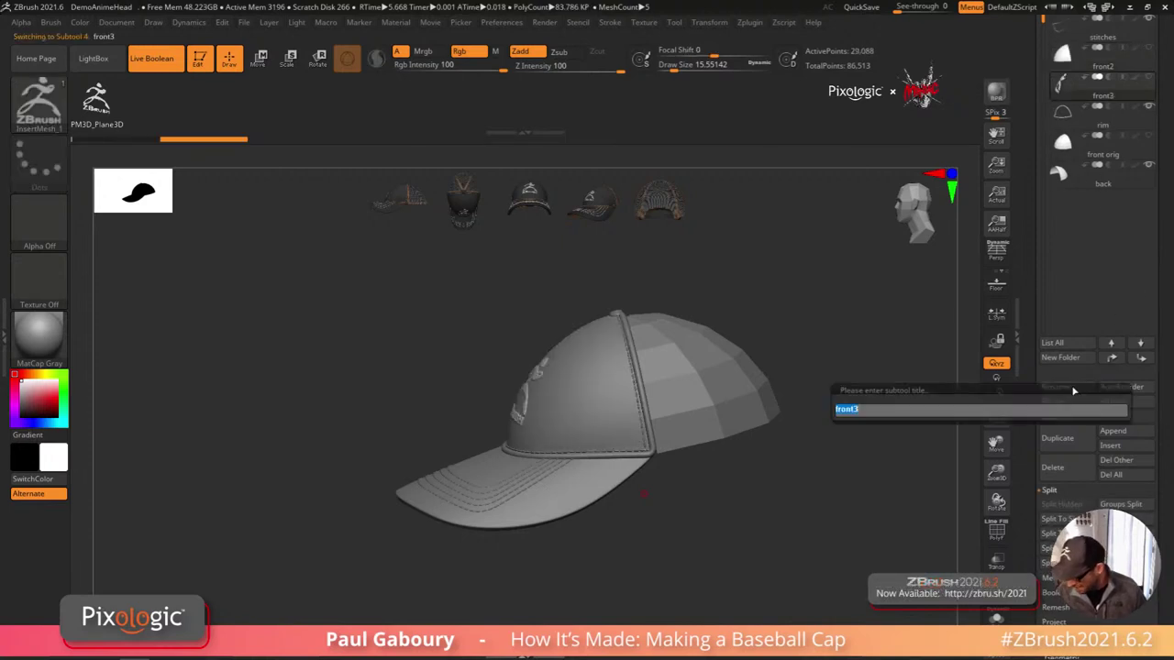
pyautogui.write('trim')
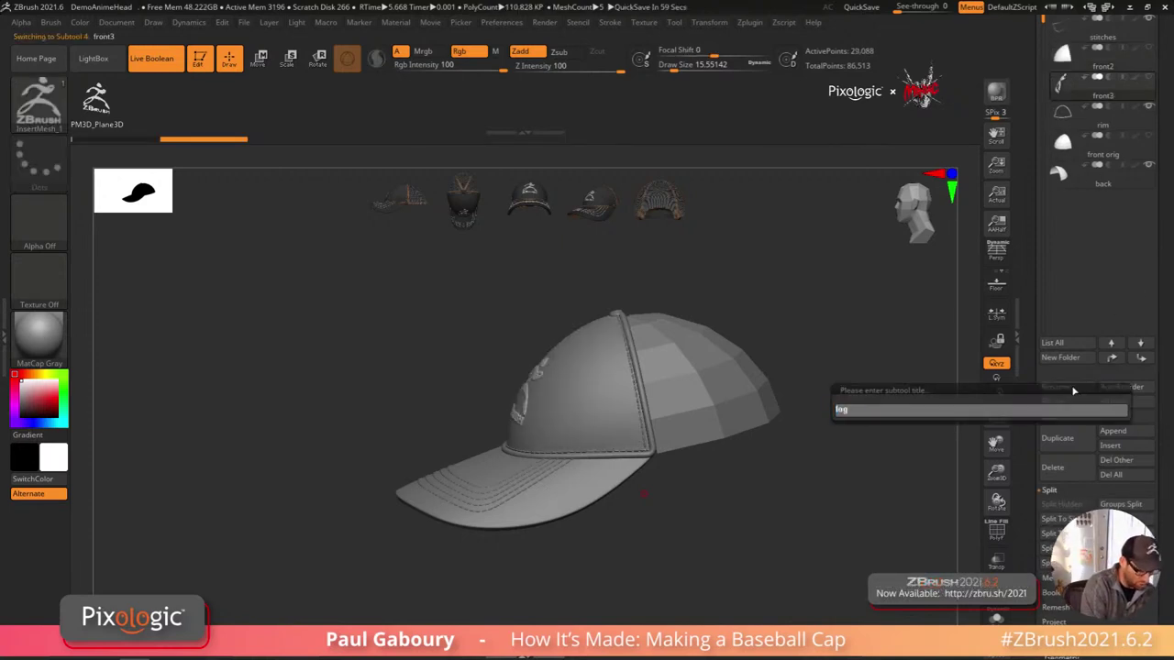
pyautogui.press('Return')
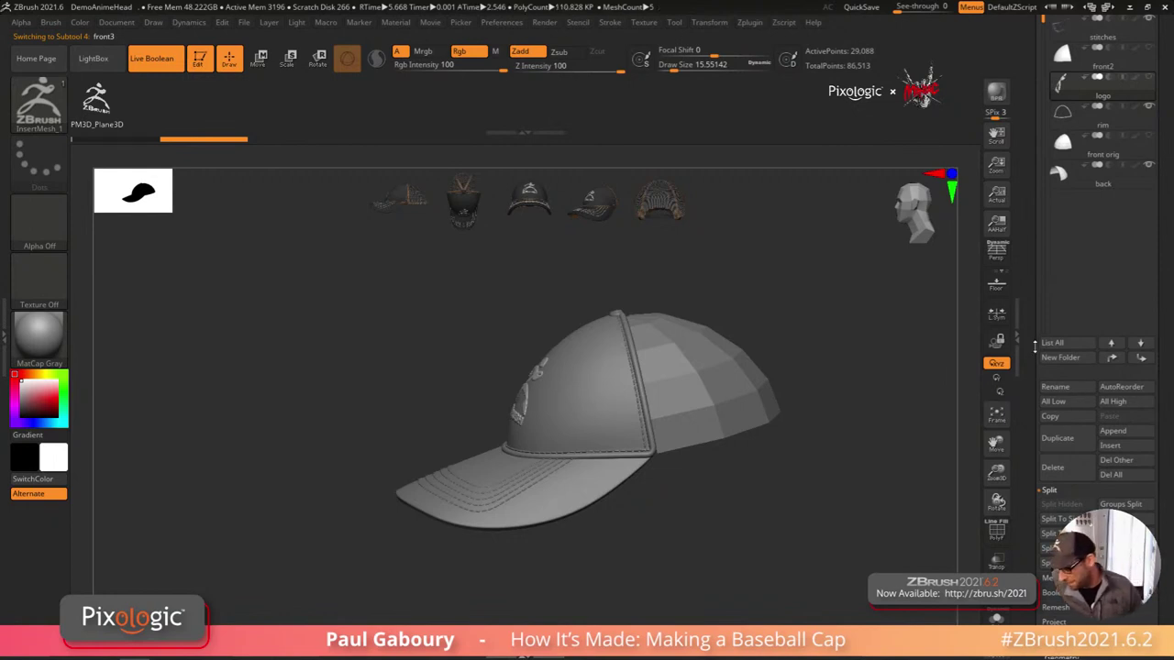
# Step: Make the "front" subtool active with its polyframe shown and dynamic subdivision off, viewed from underneath
pyautogui.moveTo(1035, 346); pyautogui.dragTo(1031, 415)
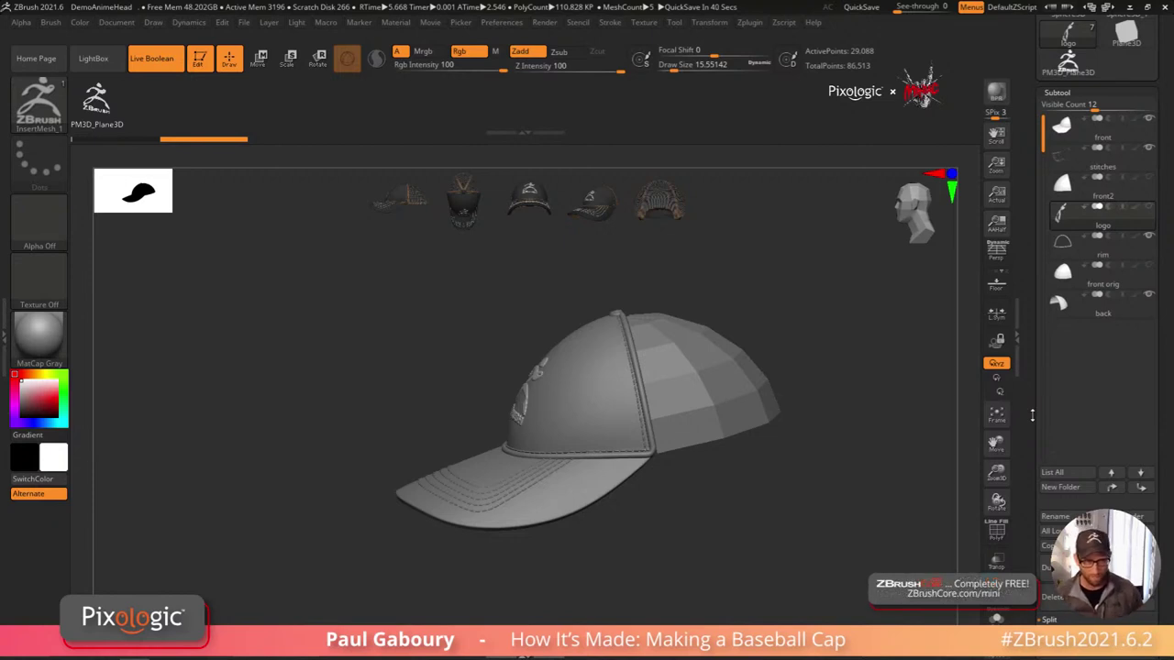
pyautogui.moveTo(722, 499)
pyautogui.mouseDown()
pyautogui.moveTo(744, 484)
pyautogui.moveTo(705, 521)
pyautogui.moveTo(715, 496)
pyautogui.mouseUp()
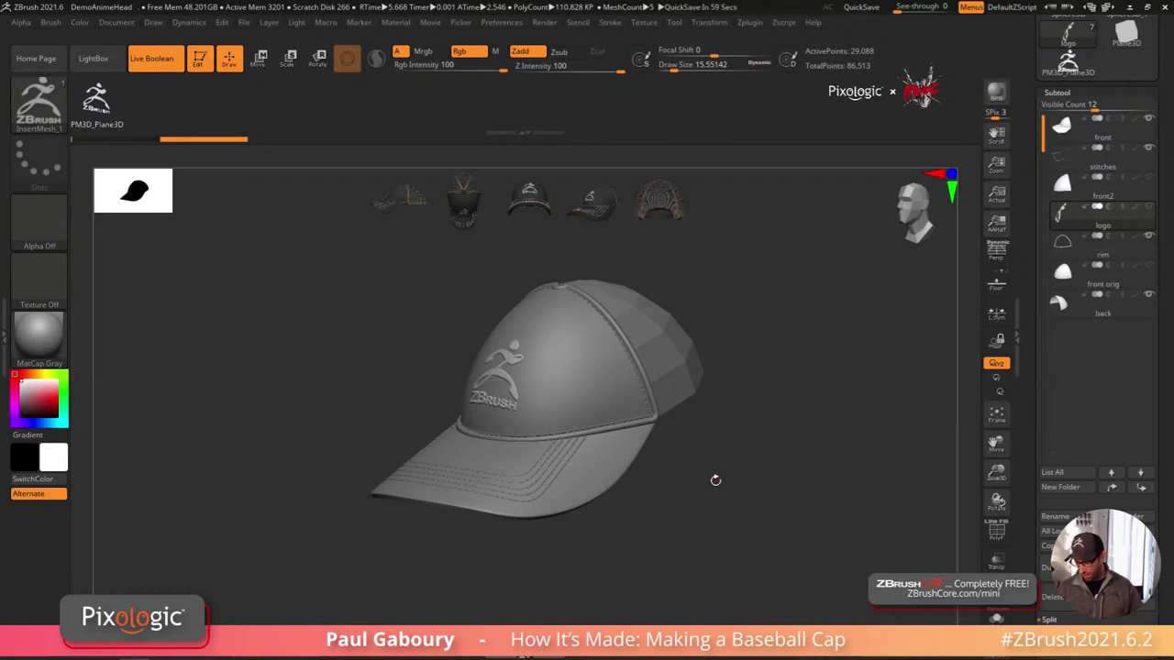
pyautogui.moveTo(730, 543); pyautogui.dragTo(737, 450)
pyautogui.keyDown('alt'); pyautogui.click(548, 407); pyautogui.keyUp('alt')
pyautogui.keyDown('alt'); pyautogui.moveTo(686, 477); pyautogui.dragTo(741, 405); pyautogui.keyUp('alt')
pyautogui.hotkey('shift', 'f')
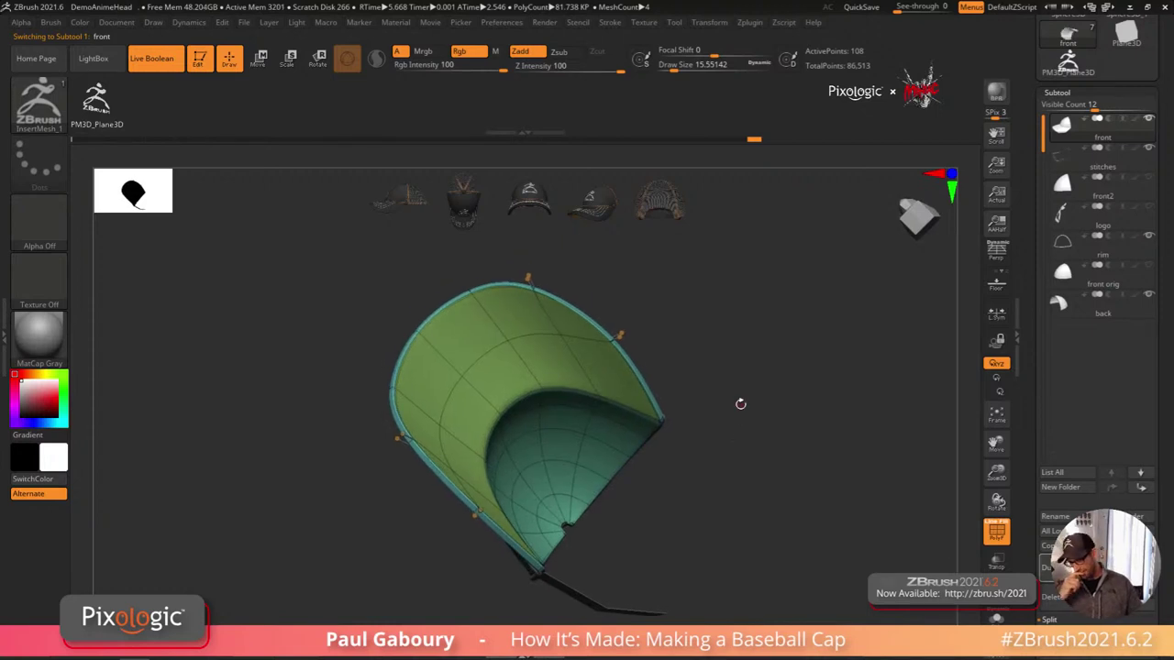
pyautogui.press('shift')
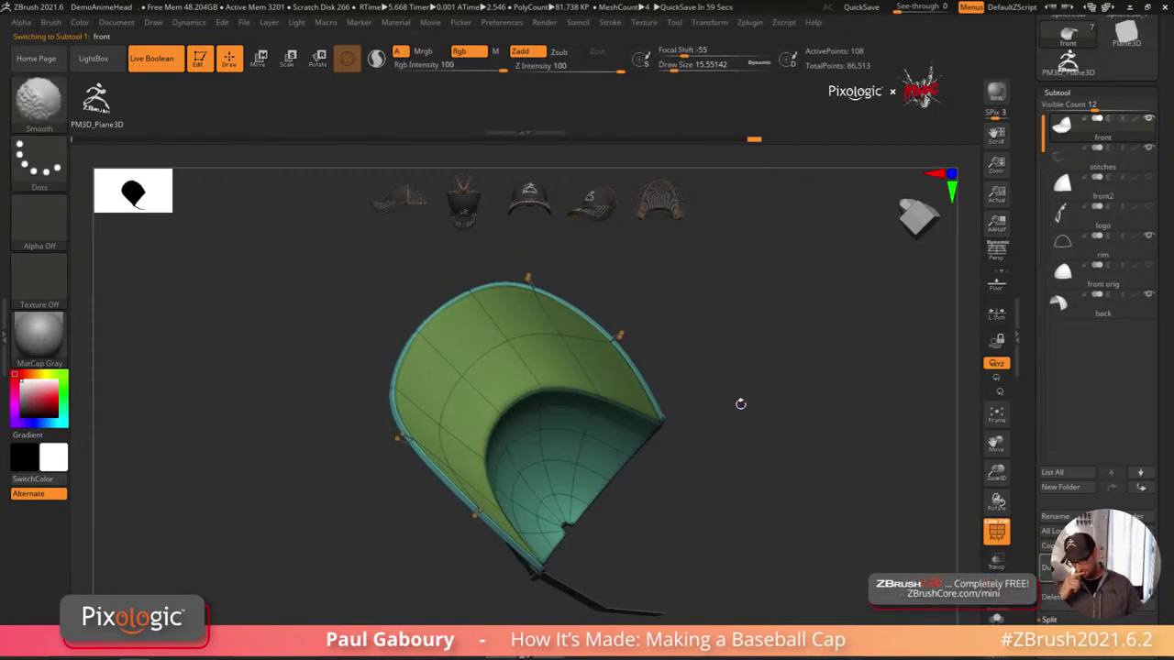
pyautogui.hotkey('shift', 'd')
pyautogui.moveTo(741, 403); pyautogui.dragTo(574, 352)
# Step: Switch to the ZModeler brush and set its QMesh polygon action to target Polygroup All
pyautogui.press('b')
pyautogui.press('z')
pyautogui.press('m')
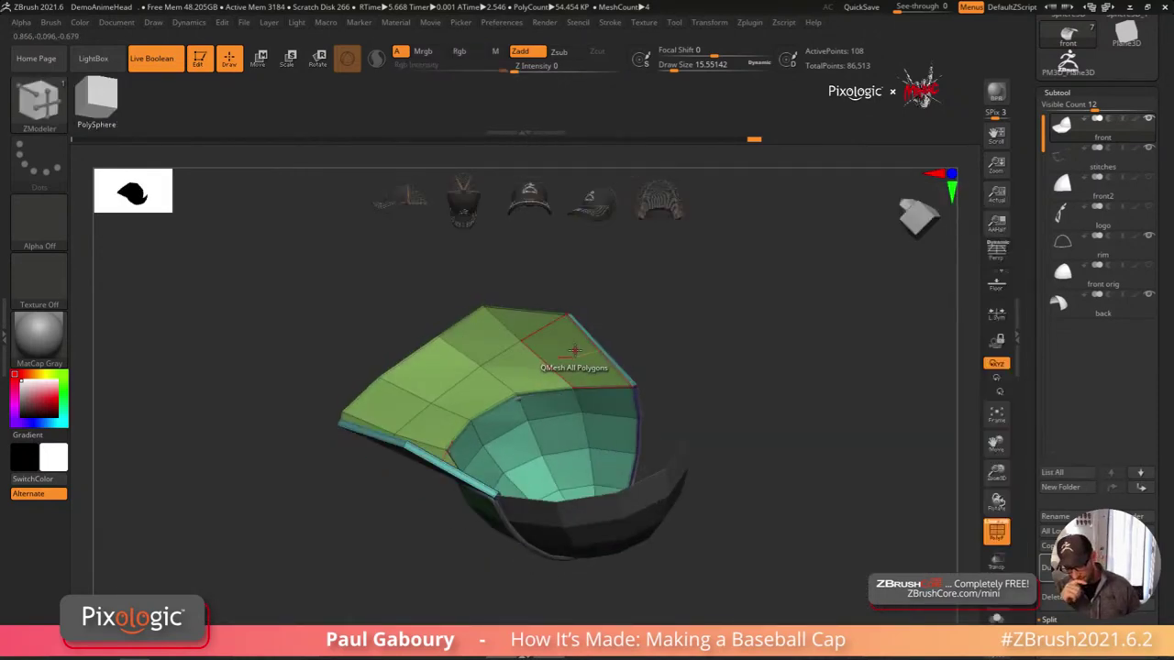
pyautogui.press('space')
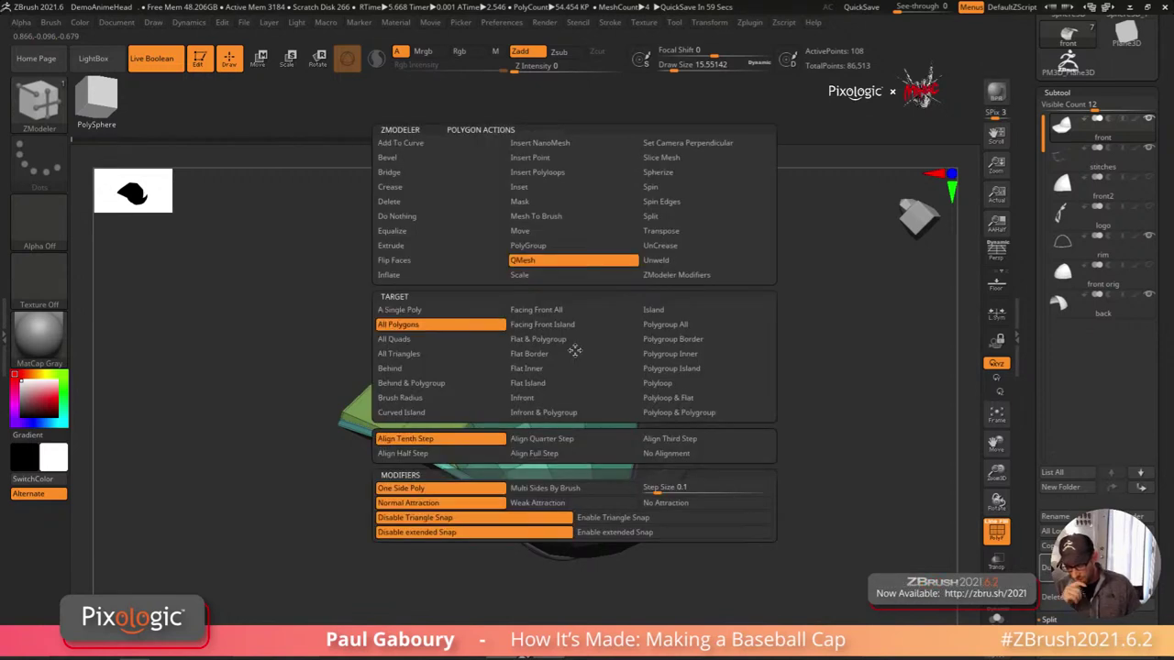
pyautogui.click(684, 326)
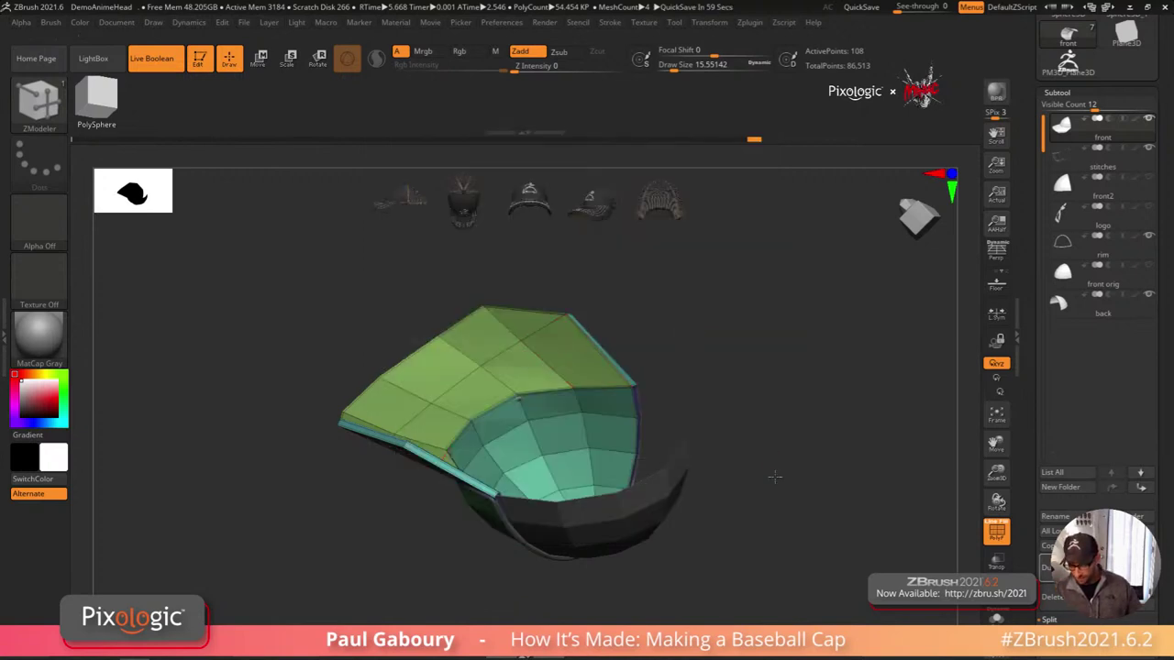
# Step: Try extracting the brim's underside polygroup with QMesh, and undo the extraction
pyautogui.moveTo(773, 477); pyautogui.dragTo(711, 466)
pyautogui.moveTo(578, 362); pyautogui.dragTo(576, 355)
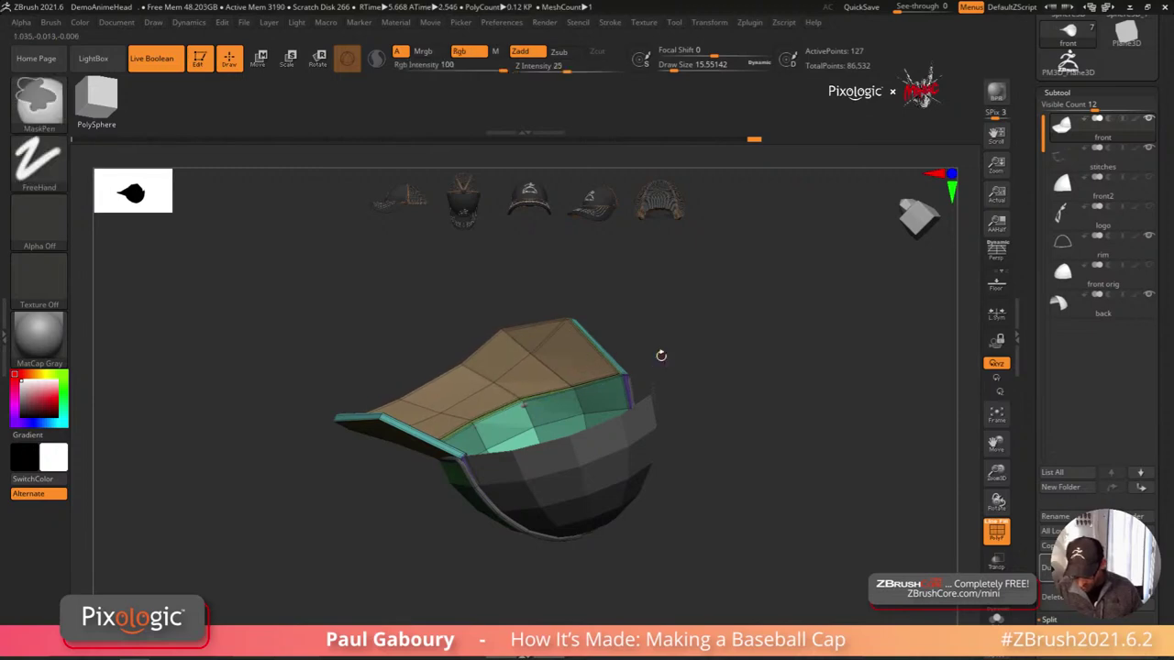
pyautogui.moveTo(661, 354); pyautogui.dragTo(629, 388, button='right')
pyautogui.hotkey('ctrl', 'z')
# Step: Extract the brim's underside polygroup as a separate surface with QMesh
pyautogui.moveTo(688, 344)
pyautogui.keyDown('ctrl'); pyautogui.mouseDown(button='right')
pyautogui.moveTo(587, 293)
pyautogui.moveTo(577, 367)
pyautogui.moveTo(591, 361)
pyautogui.mouseUp(button='right'); pyautogui.keyUp('ctrl')
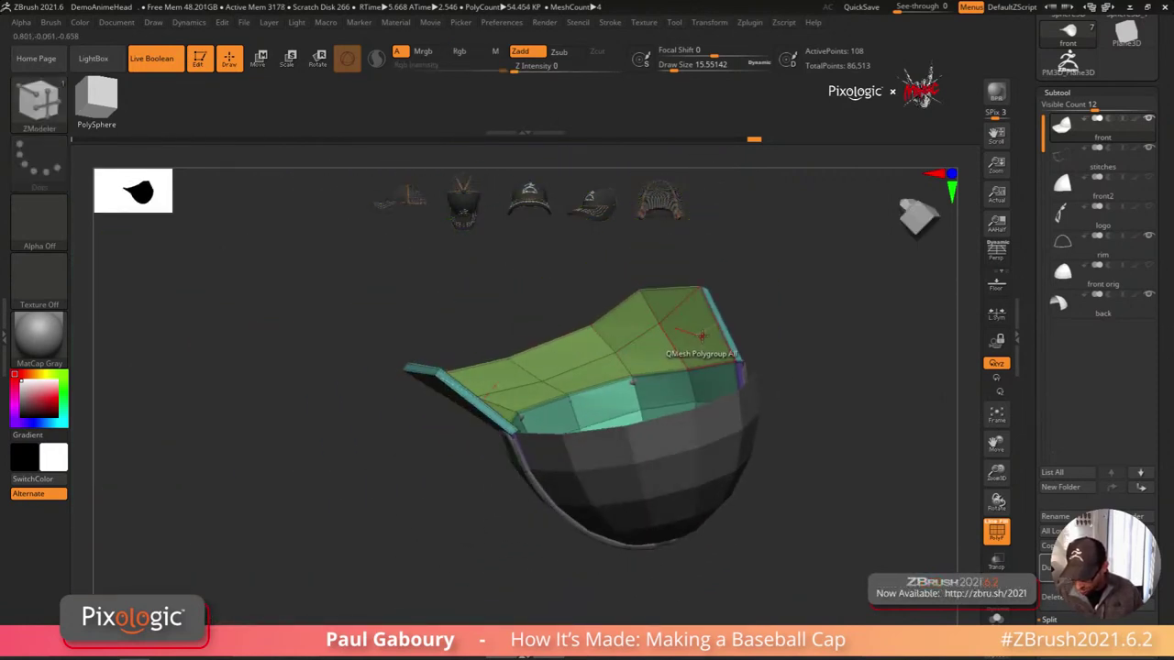
pyautogui.keyDown('alt'); pyautogui.moveTo(703, 337); pyautogui.dragTo(608, 343, button='right'); pyautogui.keyUp('alt')
pyautogui.moveTo(609, 343)
pyautogui.keyDown('ctrl'); pyautogui.mouseDown(button='right')
pyautogui.moveTo(591, 354)
pyautogui.moveTo(617, 346)
pyautogui.mouseUp(button='right'); pyautogui.keyUp('ctrl')
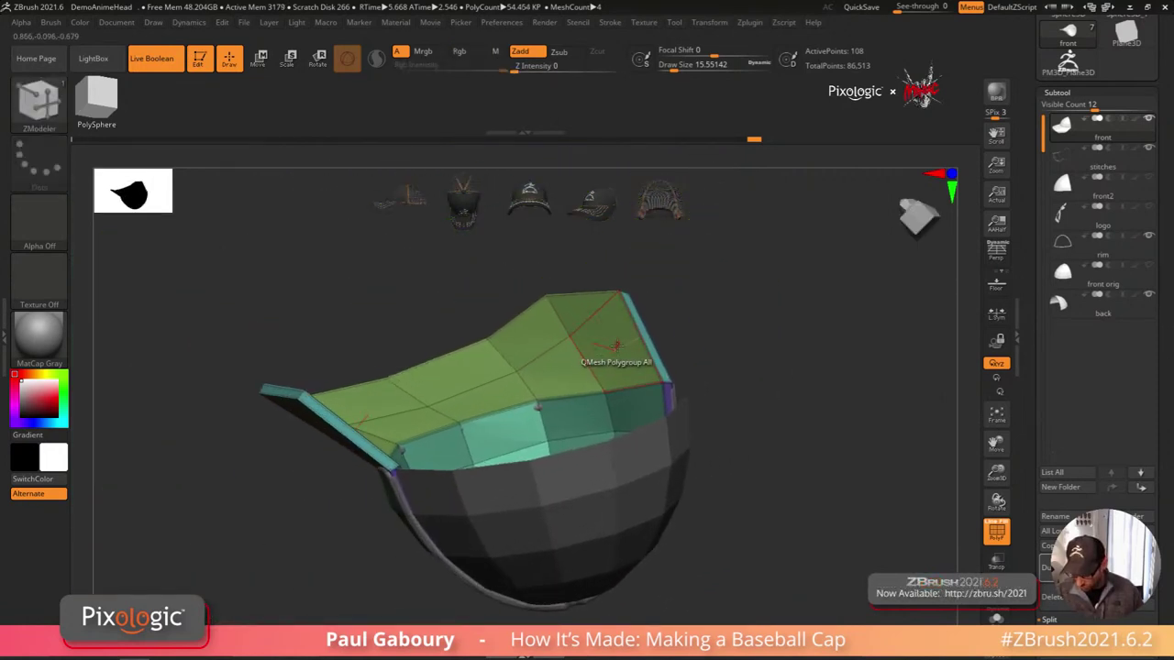
pyautogui.click(620, 348)
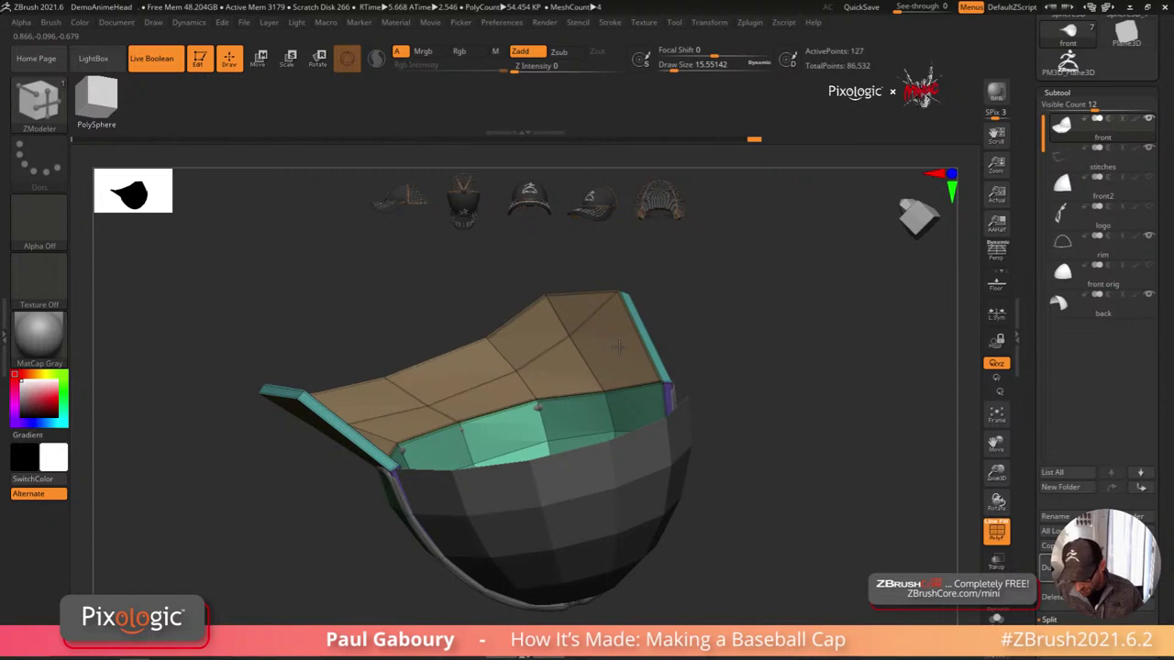
# Step: Isolate the extracted brim underside surface by hiding the rest of the "front" subtool
pyautogui.moveTo(755, 398)
pyautogui.mouseDown()
pyautogui.moveTo(736, 461)
pyautogui.moveTo(741, 435)
pyautogui.moveTo(761, 454)
pyautogui.moveTo(709, 448)
pyautogui.mouseUp()
pyautogui.hotkey('ctrl', 'shift')
pyautogui.keyDown('ctrl'); pyautogui.keyDown('shift'); pyautogui.click(592, 303); pyautogui.keyUp('shift'); pyautogui.keyUp('ctrl')
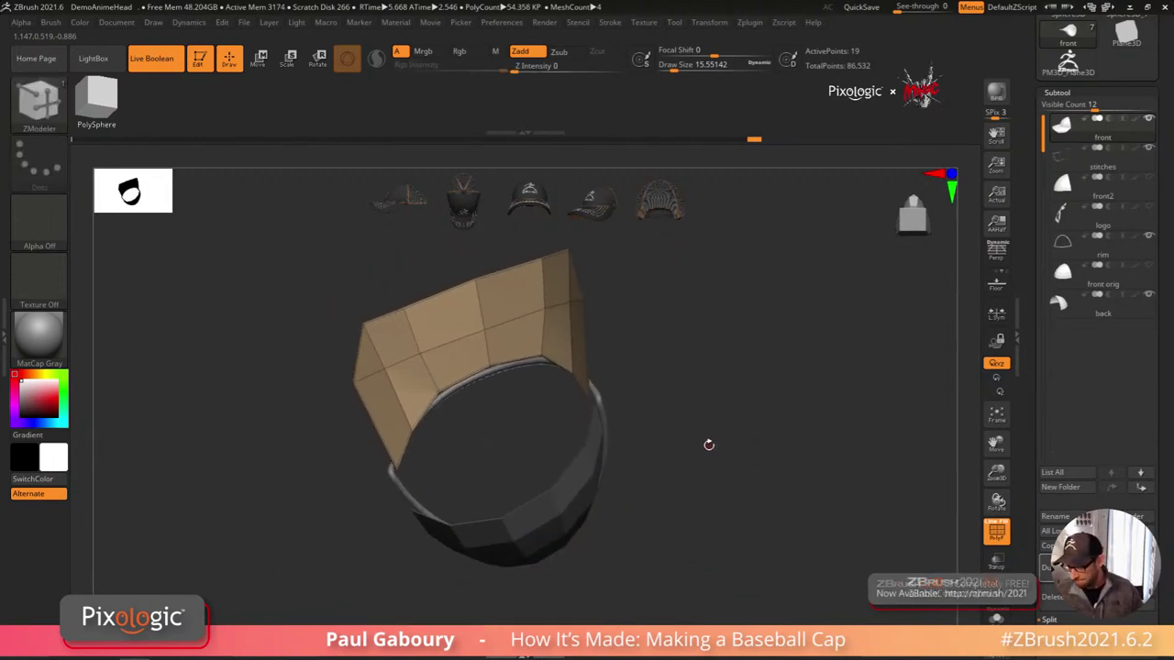
pyautogui.moveTo(1158, 542); pyautogui.dragTo(1154, 489)
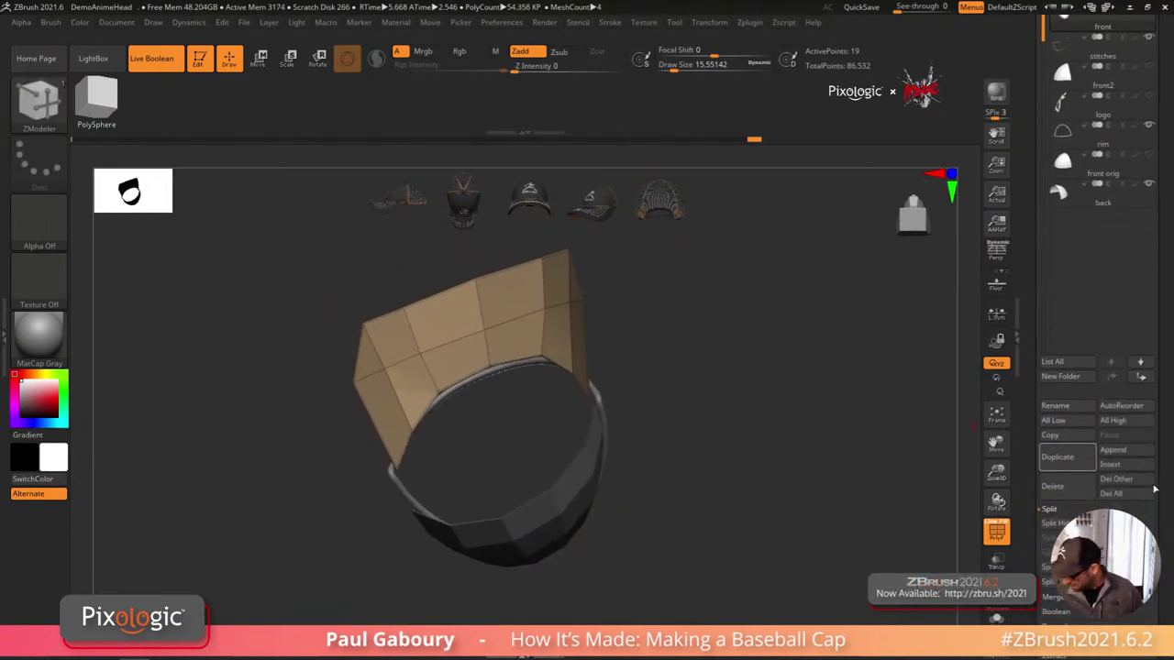
# Step: Split the hidden geometry from the brim underside into its own subtool and rename the underside subtool "under rim"
pyautogui.click(1056, 522)
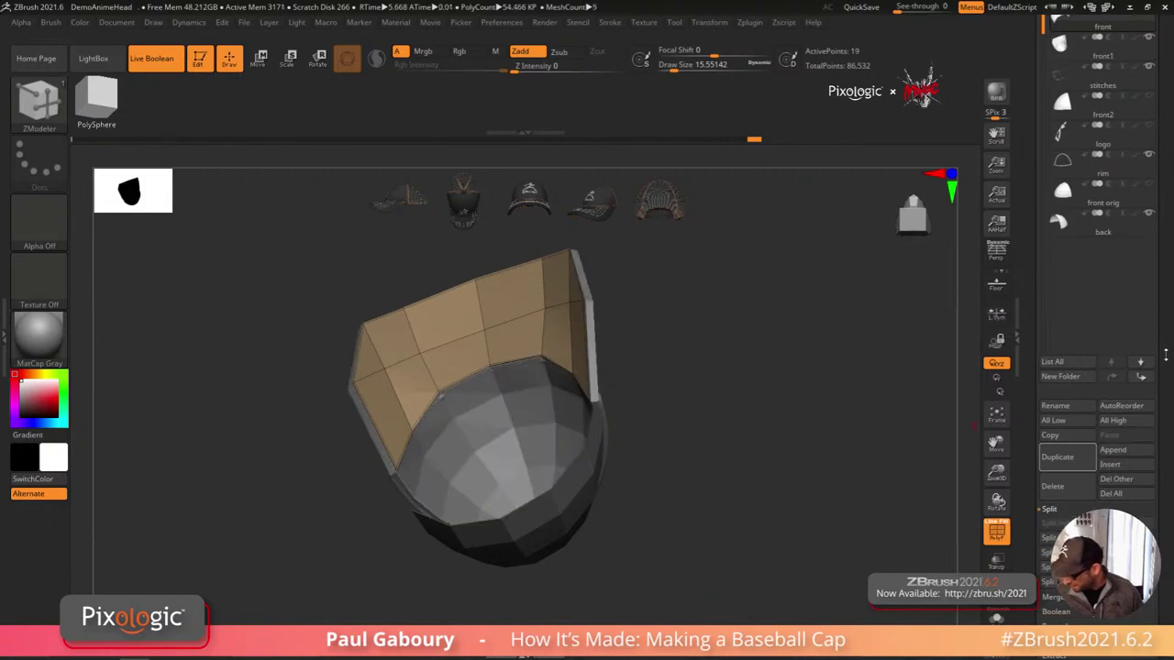
pyautogui.moveTo(1066, 162); pyautogui.dragTo(1066, 192)
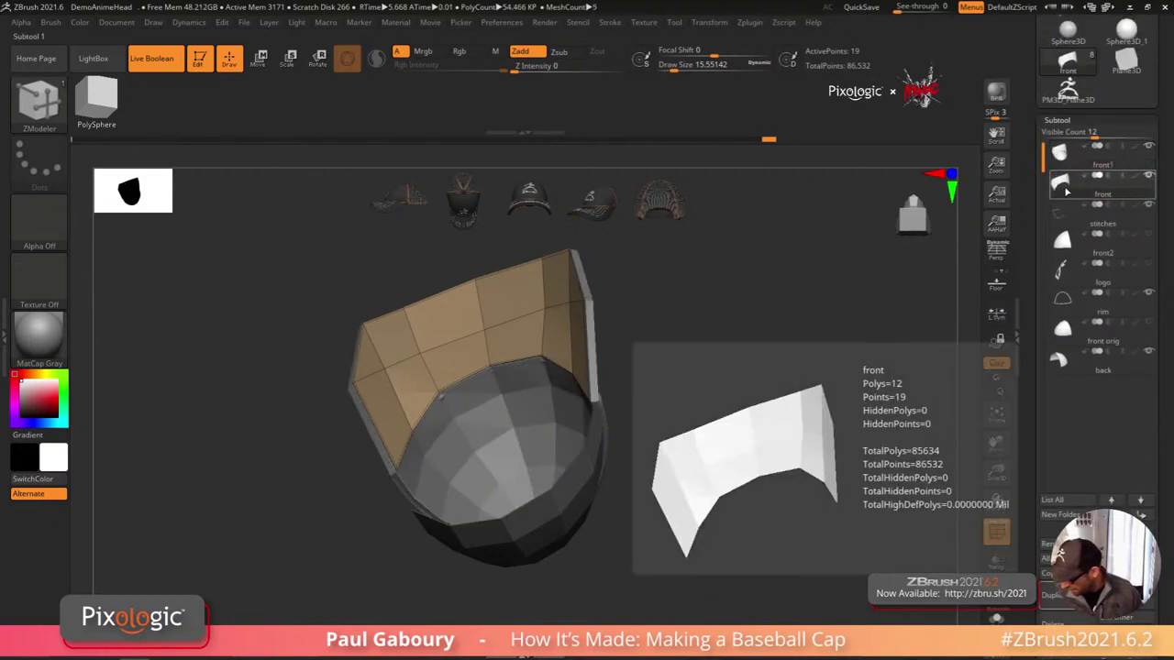
pyautogui.click(1048, 544)
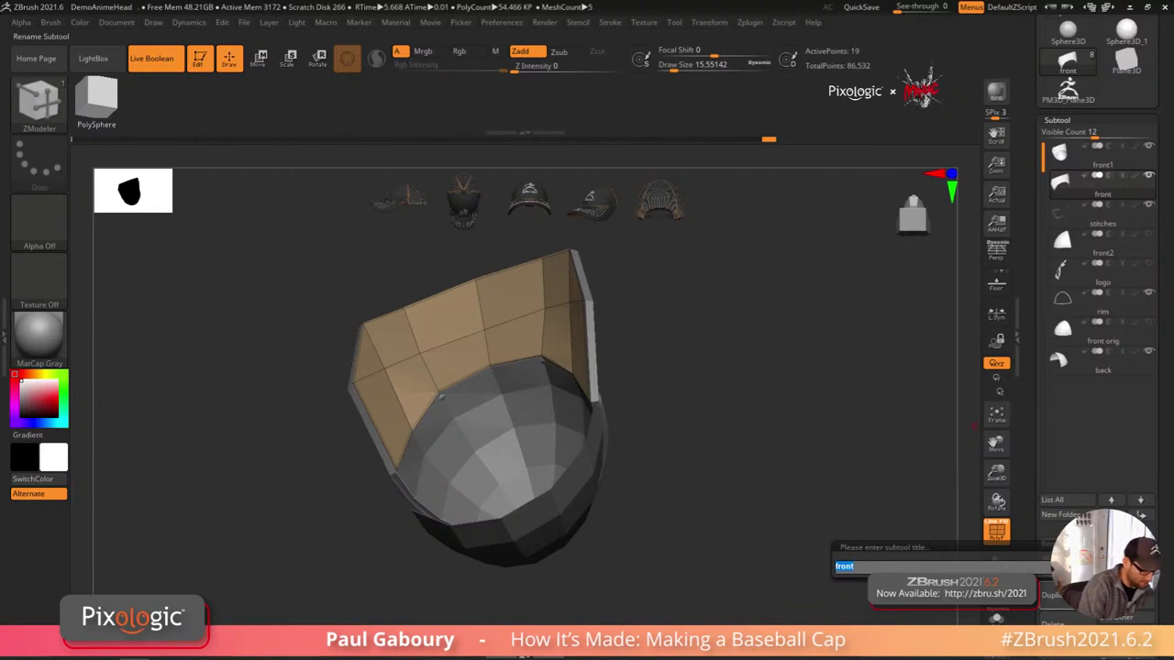
pyautogui.write('un')
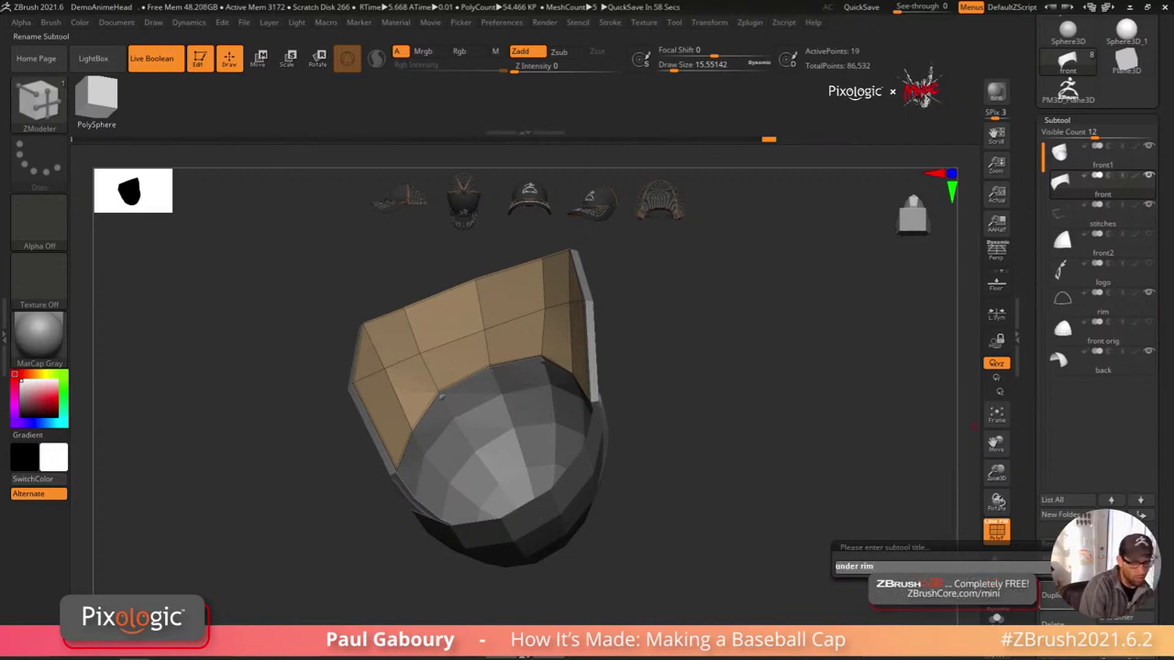
pyautogui.write('der rim')
pyautogui.press('Return')
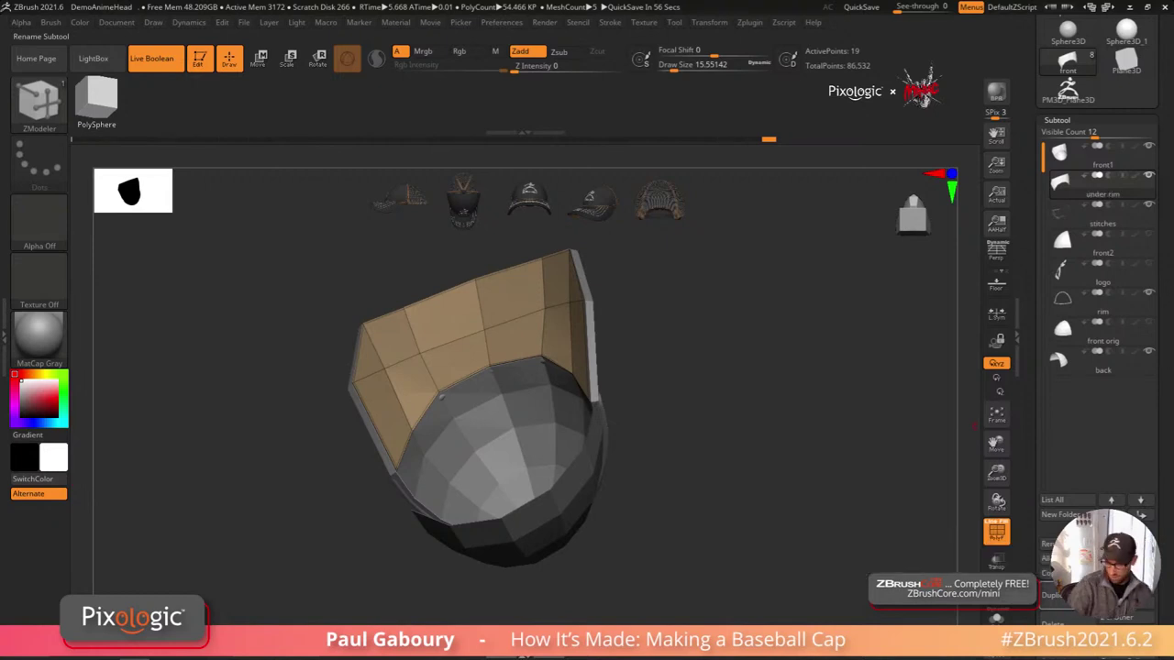
# Step: Extrude the under rim's polygroup slightly with QMesh Polygroup All to give it thickness, cycling its face to a purple polygroup
pyautogui.moveTo(727, 464); pyautogui.dragTo(602, 408)
pyautogui.moveTo(602, 404)
pyautogui.keyDown('ctrl'); pyautogui.mouseDown(button='right')
pyautogui.moveTo(619, 401)
pyautogui.moveTo(610, 436)
pyautogui.moveTo(576, 432)
pyautogui.moveTo(554, 408)
pyautogui.mouseUp(button='right'); pyautogui.keyUp('ctrl')
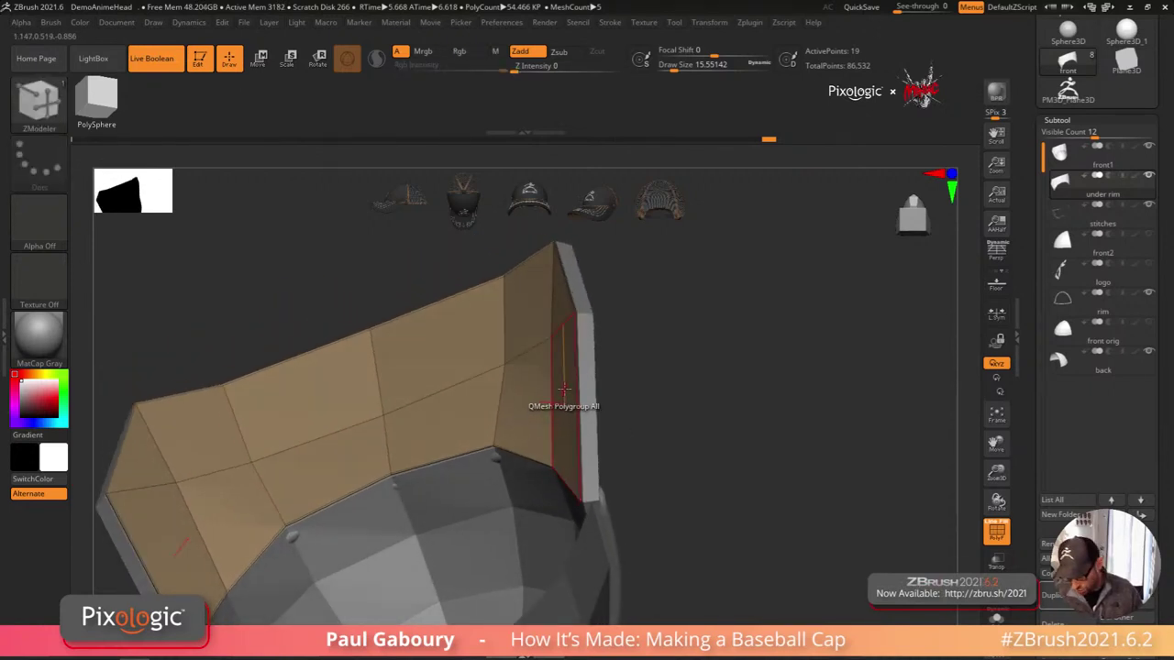
pyautogui.moveTo(566, 388); pyautogui.dragTo(561, 386)
pyautogui.press('alt')
pyautogui.press('alt')
pyautogui.press('alt')
pyautogui.press('alt')
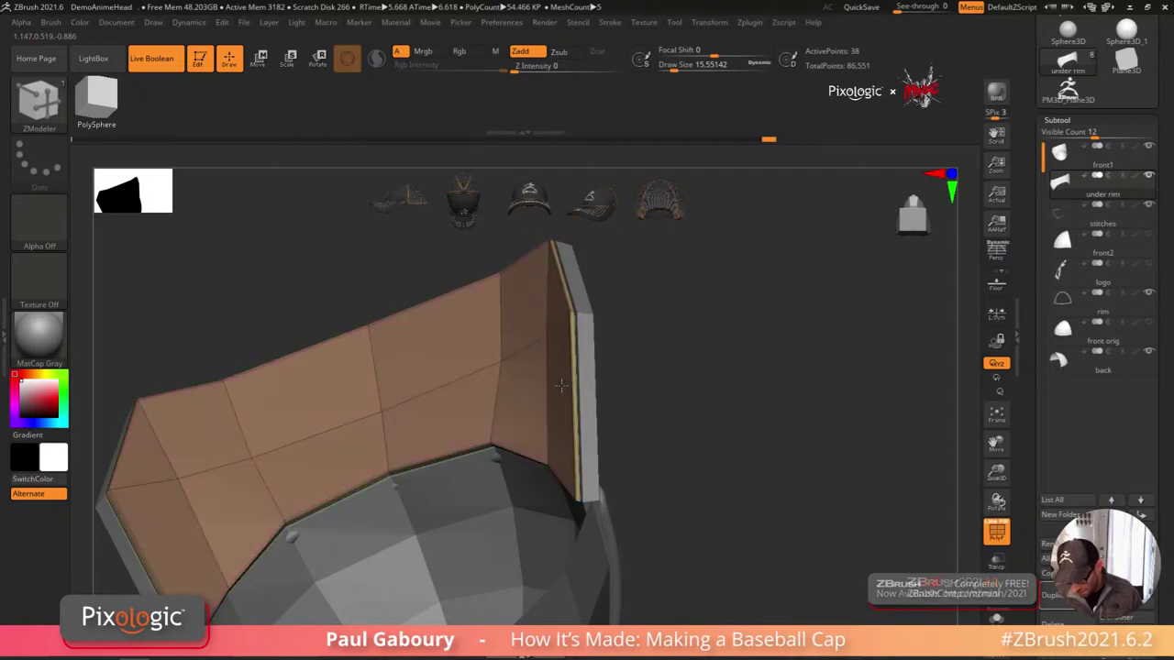
pyautogui.press('alt')
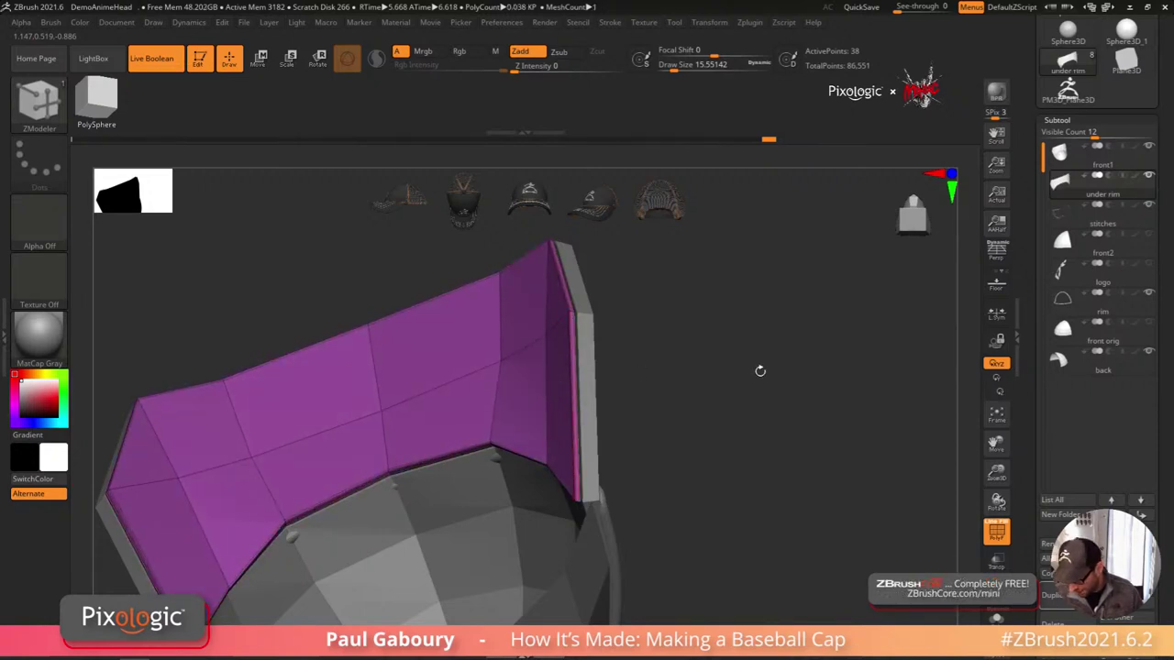
# Step: Isolate the under rim, set ZModeler's edge action to Crease, and crease the short thickness edges at its end corners
pyautogui.click(997, 619)
pyautogui.moveTo(894, 515)
pyautogui.mouseDown()
pyautogui.moveTo(775, 503)
pyautogui.moveTo(779, 494)
pyautogui.mouseUp()
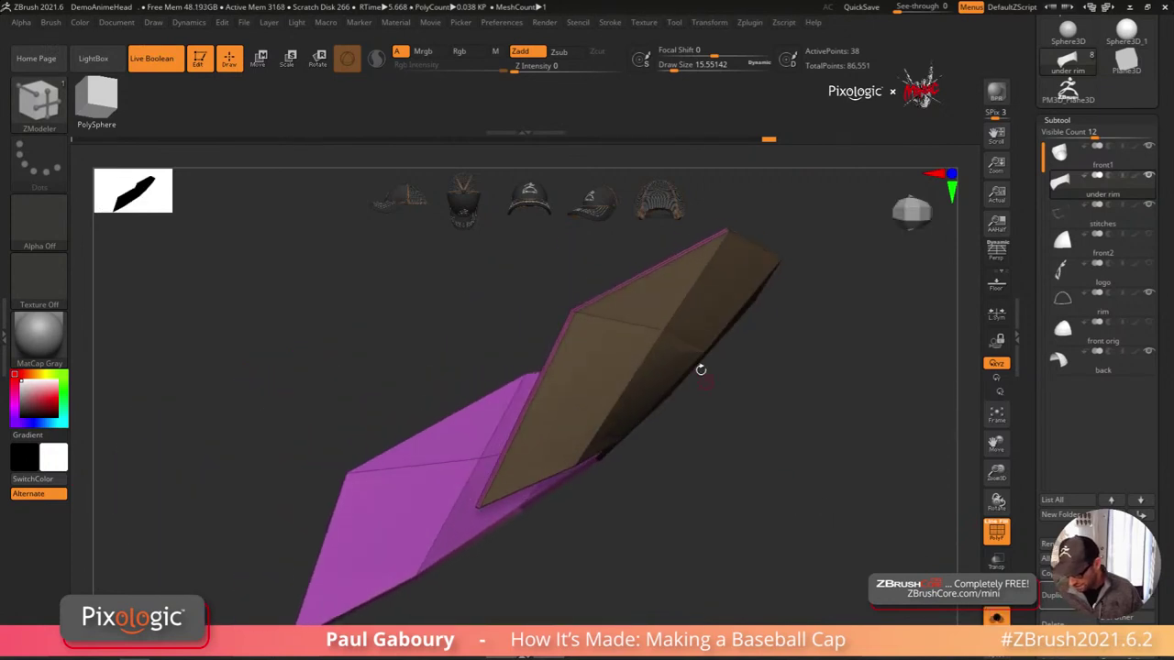
pyautogui.press('ctrl')
pyautogui.moveTo(701, 370); pyautogui.dragTo(734, 308)
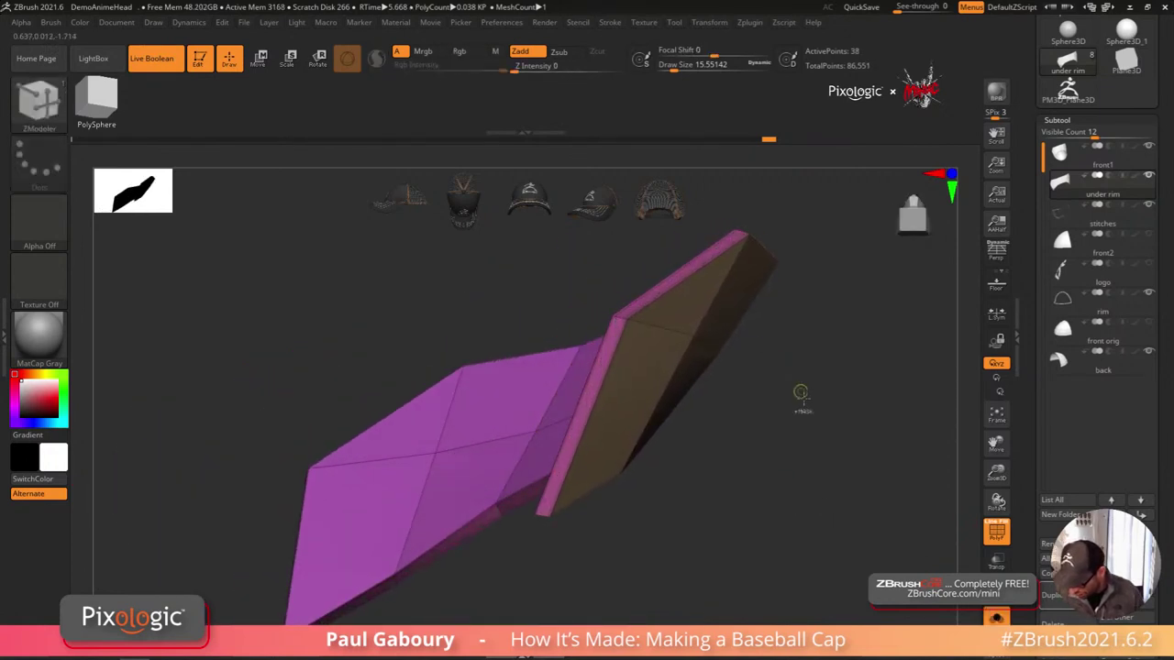
pyautogui.moveTo(802, 400); pyautogui.dragTo(719, 514)
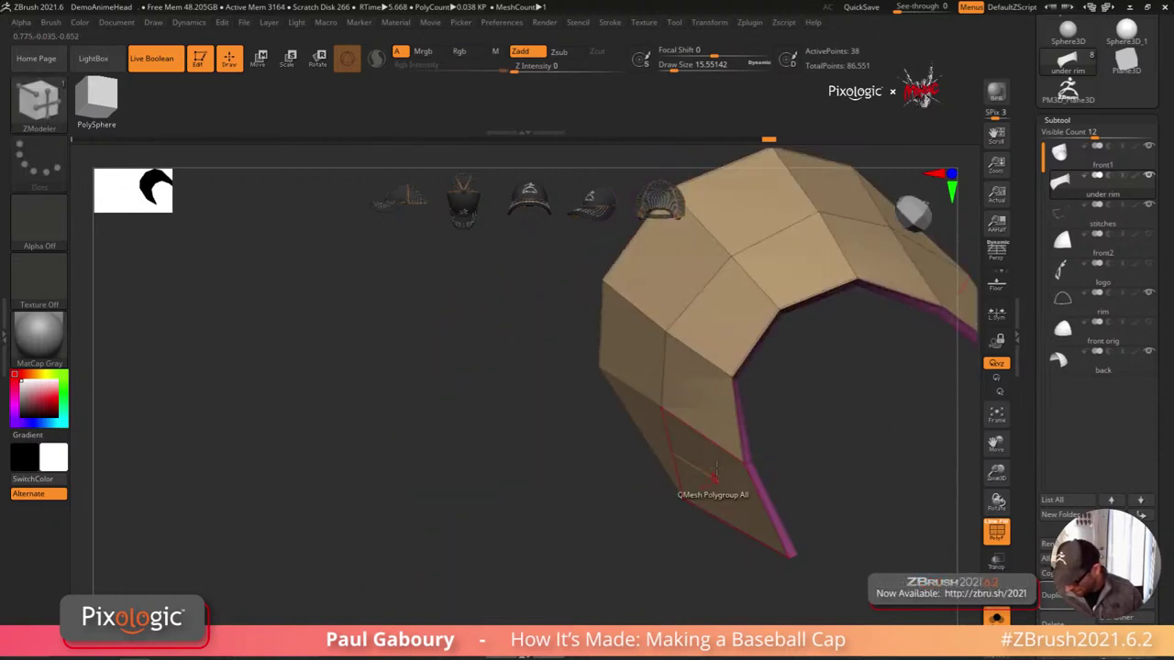
pyautogui.keyDown('alt'); pyautogui.moveTo(789, 500); pyautogui.dragTo(697, 330); pyautogui.keyUp('alt')
pyautogui.moveTo(663, 523); pyautogui.dragTo(621, 445)
pyautogui.press('space')
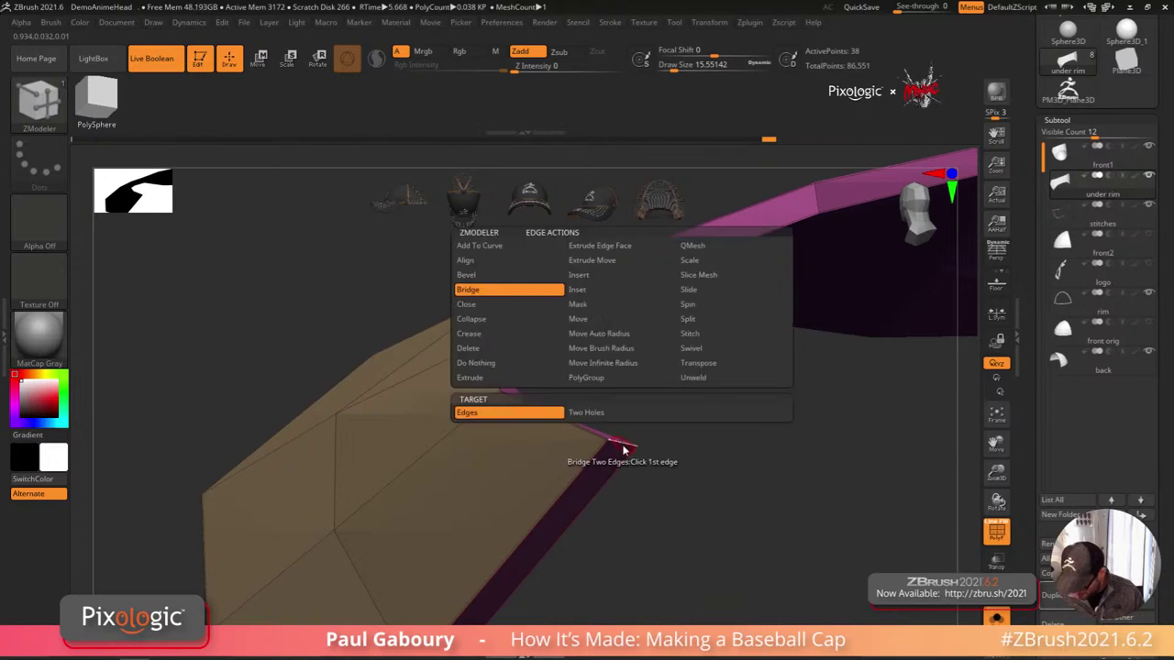
pyautogui.click(498, 336)
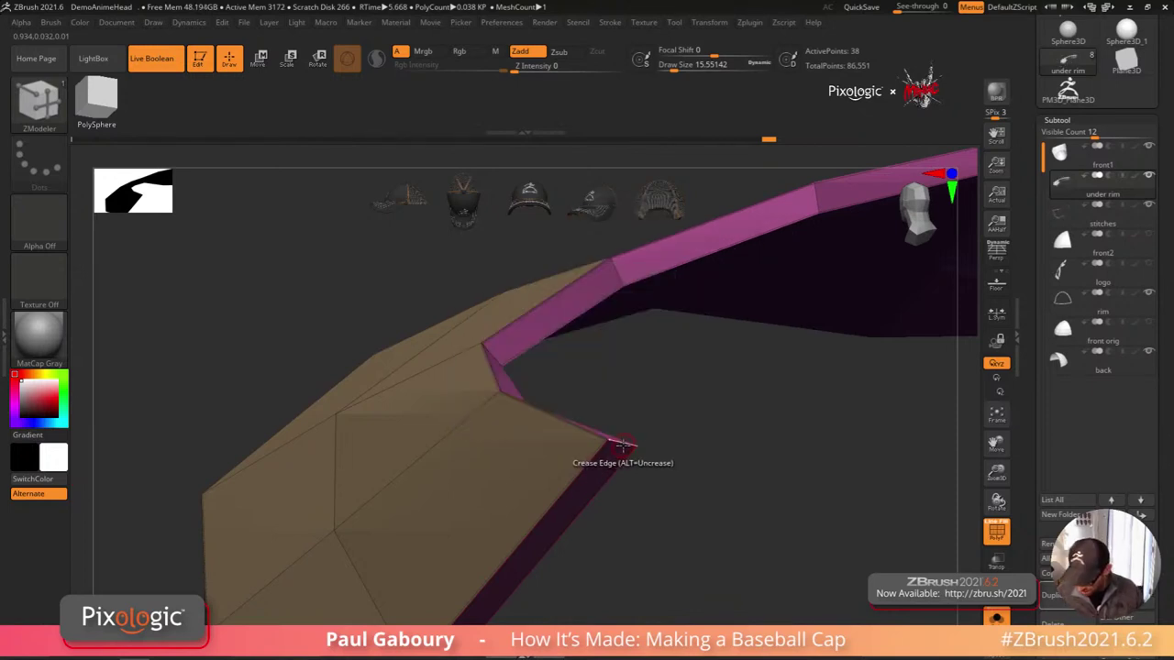
pyautogui.keyDown('ctrl'); pyautogui.moveTo(655, 477); pyautogui.dragTo(649, 413, button='right'); pyautogui.keyUp('ctrl')
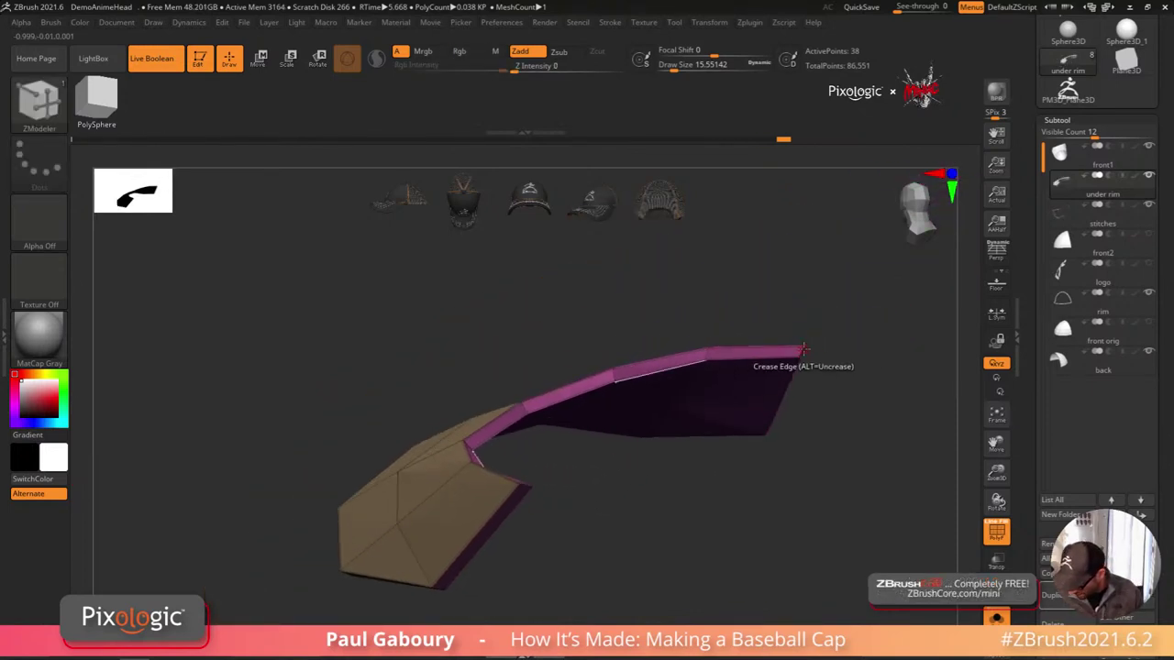
pyautogui.keyDown('ctrl'); pyautogui.moveTo(681, 529); pyautogui.dragTo(677, 520, button='right'); pyautogui.keyUp('ctrl')
pyautogui.moveTo(677, 520); pyautogui.dragTo(676, 534)
# Step: Turn on dynamic subdivision for the under rim, turn off polyframe display, and show the other cap subtools again
pyautogui.press('d')
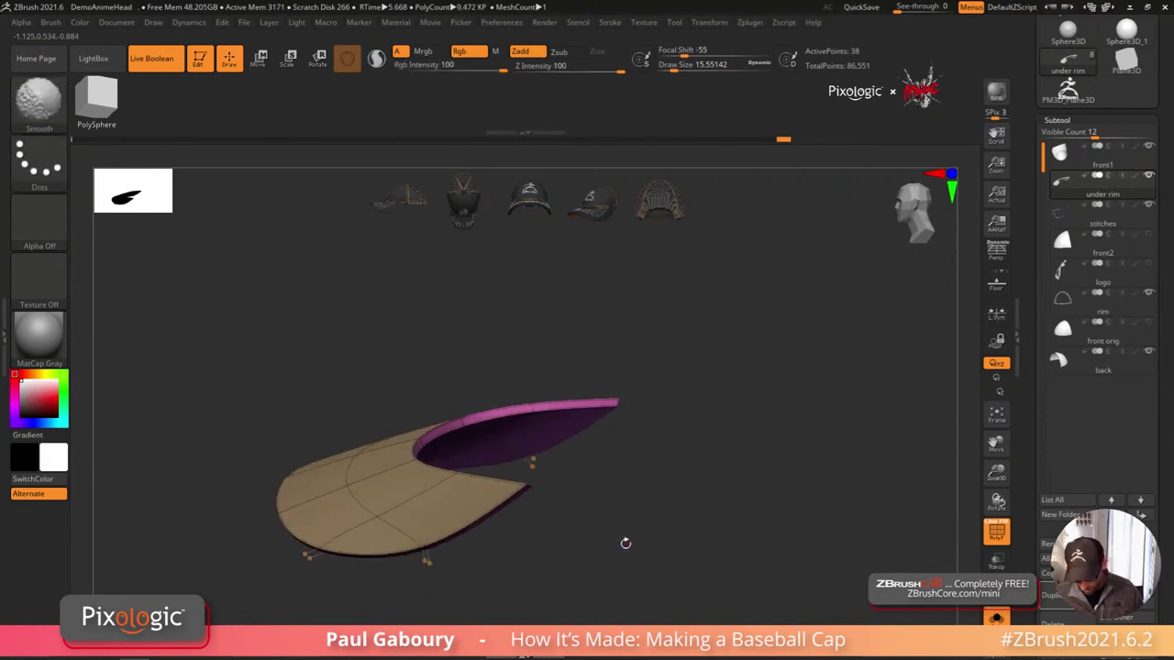
pyautogui.hotkey('shift', 'f')
pyautogui.moveTo(608, 556); pyautogui.dragTo(649, 532)
pyautogui.click(997, 616)
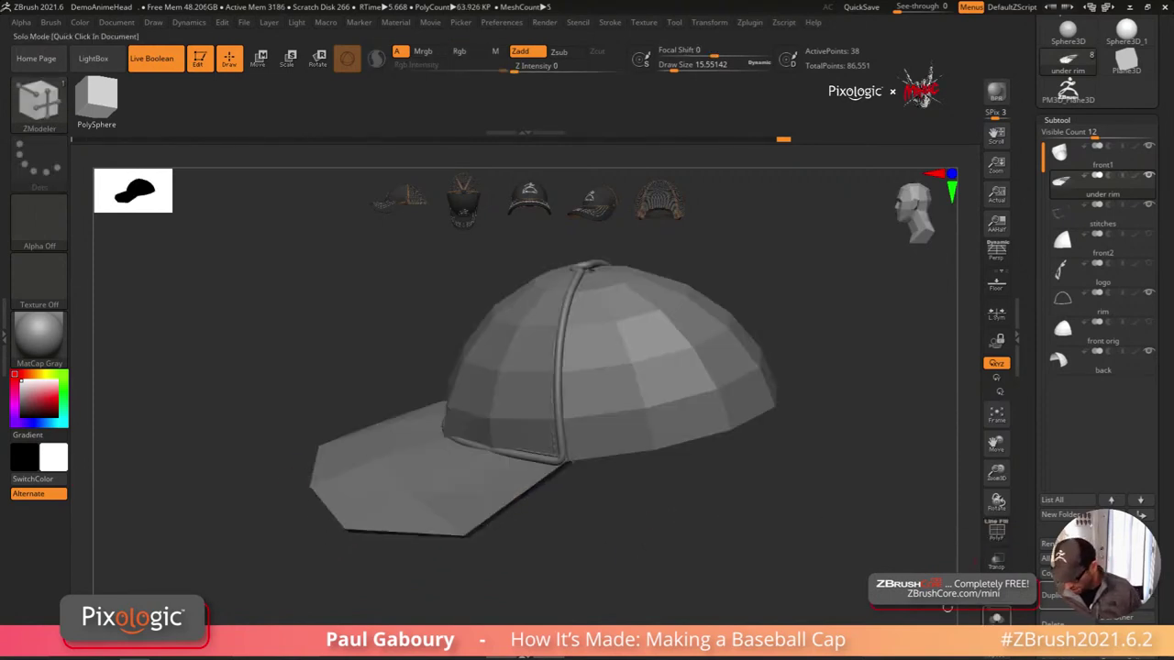
pyautogui.keyDown('ctrl'); pyautogui.moveTo(728, 587); pyautogui.dragTo(718, 526, button='right'); pyautogui.keyUp('ctrl')
pyautogui.moveTo(718, 527); pyautogui.dragTo(749, 431)
pyautogui.keyDown('alt'); pyautogui.moveTo(749, 431); pyautogui.dragTo(776, 383); pyautogui.keyUp('alt')
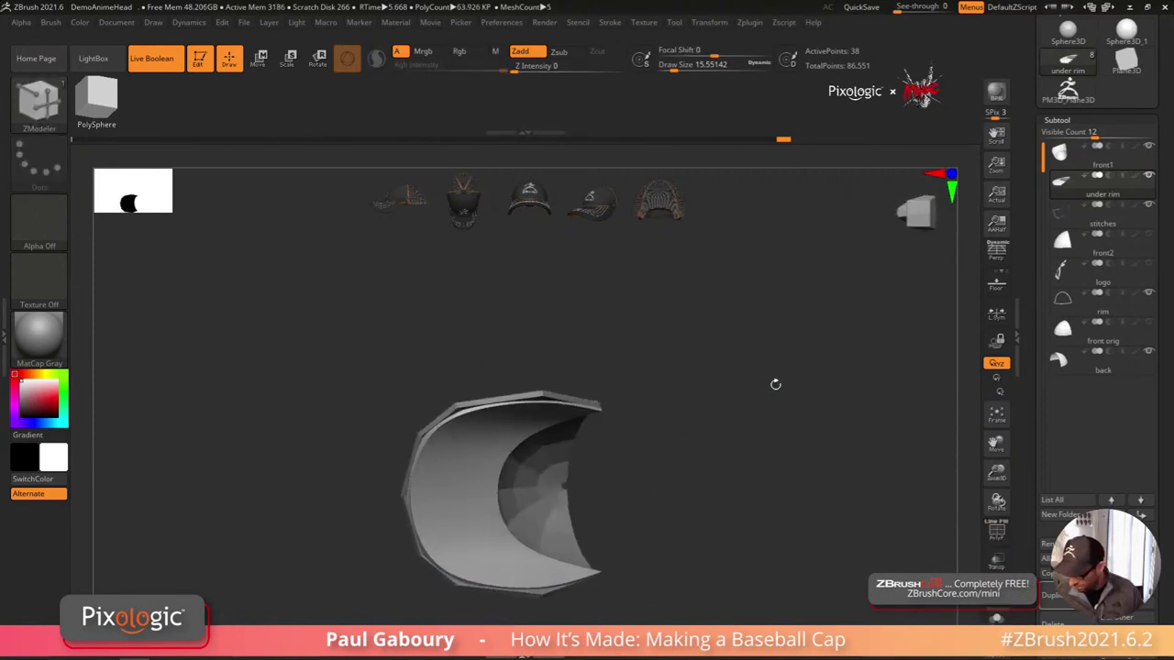
# Step: Preview the "front1" subtool with dynamic subdivision and reselect the "under rim" subtool
pyautogui.click(1071, 157)
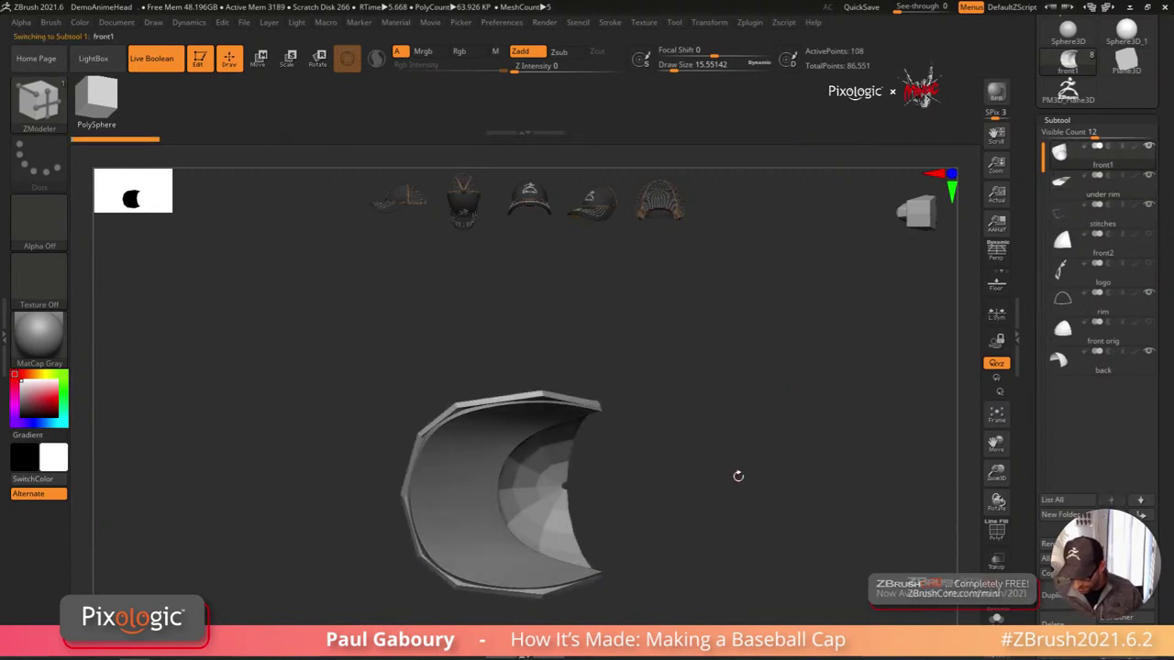
pyautogui.moveTo(730, 476); pyautogui.dragTo(700, 450)
pyautogui.press('Down')
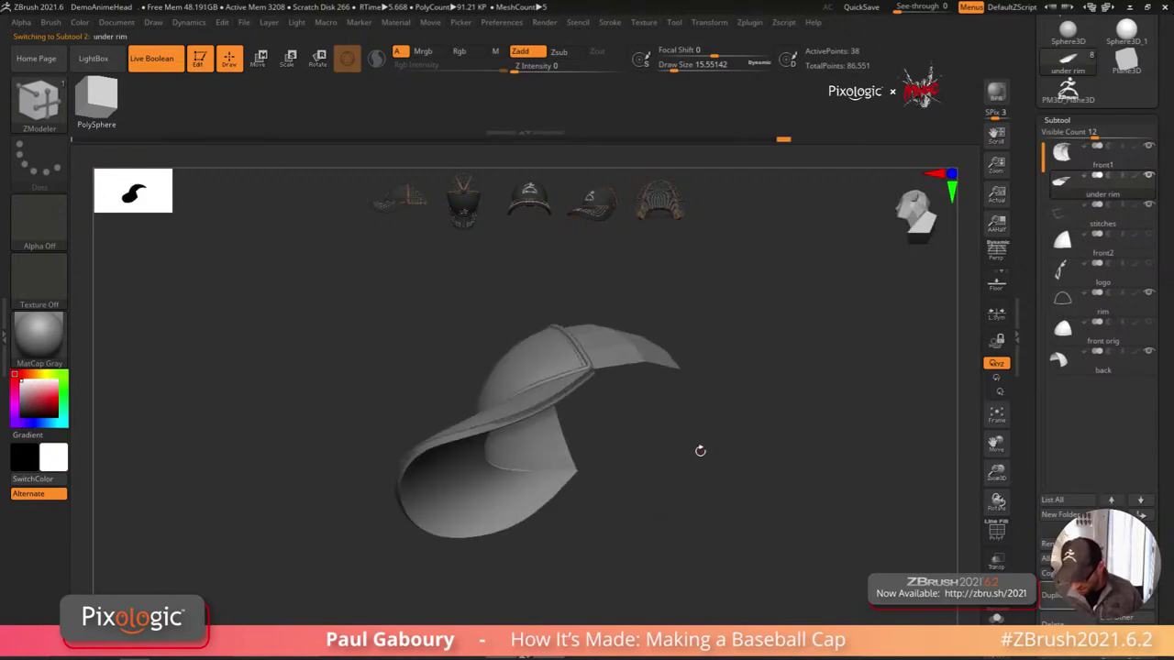
# Step: Set the under rim's crease level to 2 in the geometry crease settings
pyautogui.scroll(-10, 1162, 510)
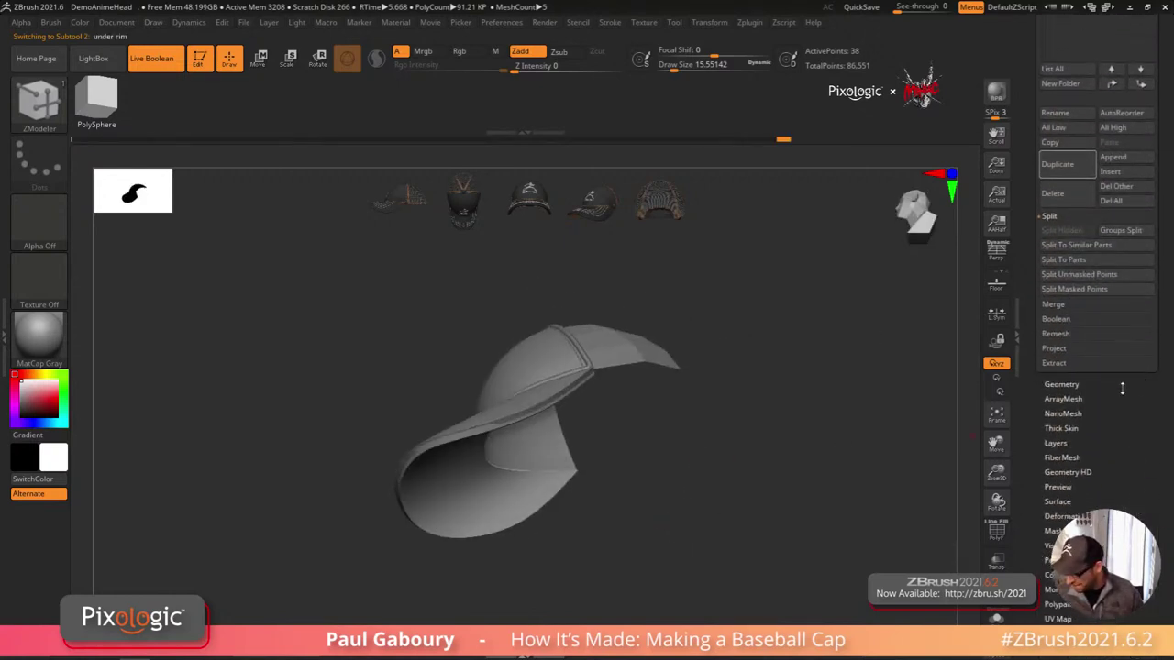
pyautogui.scroll(-5, 1159, 380)
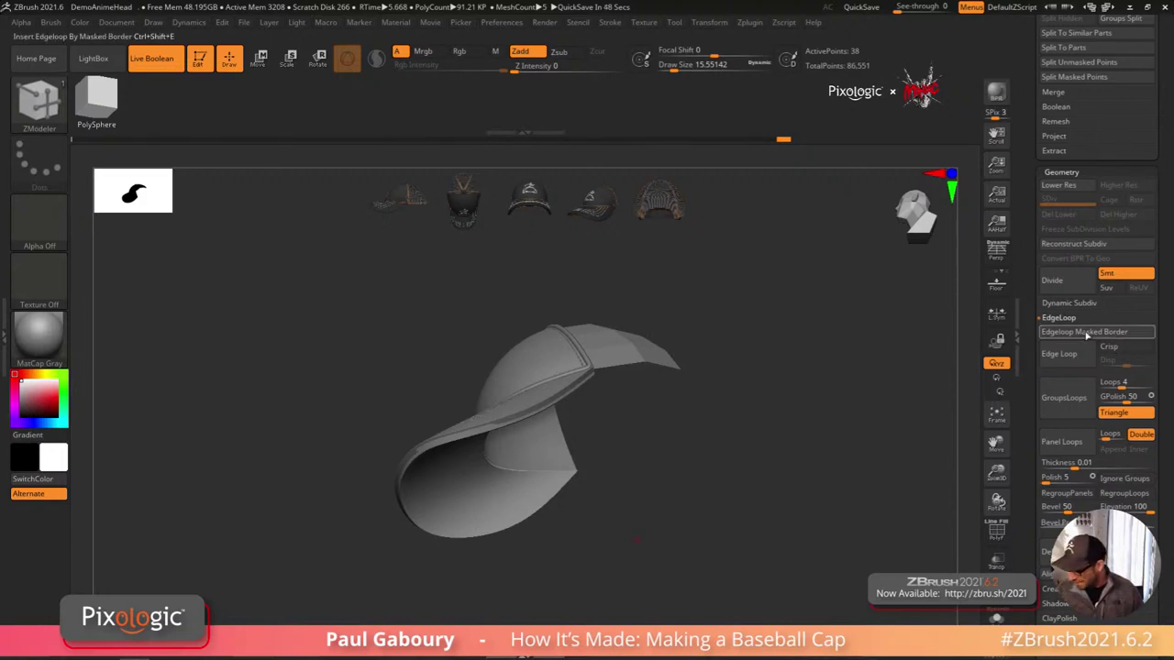
pyautogui.click(1069, 302)
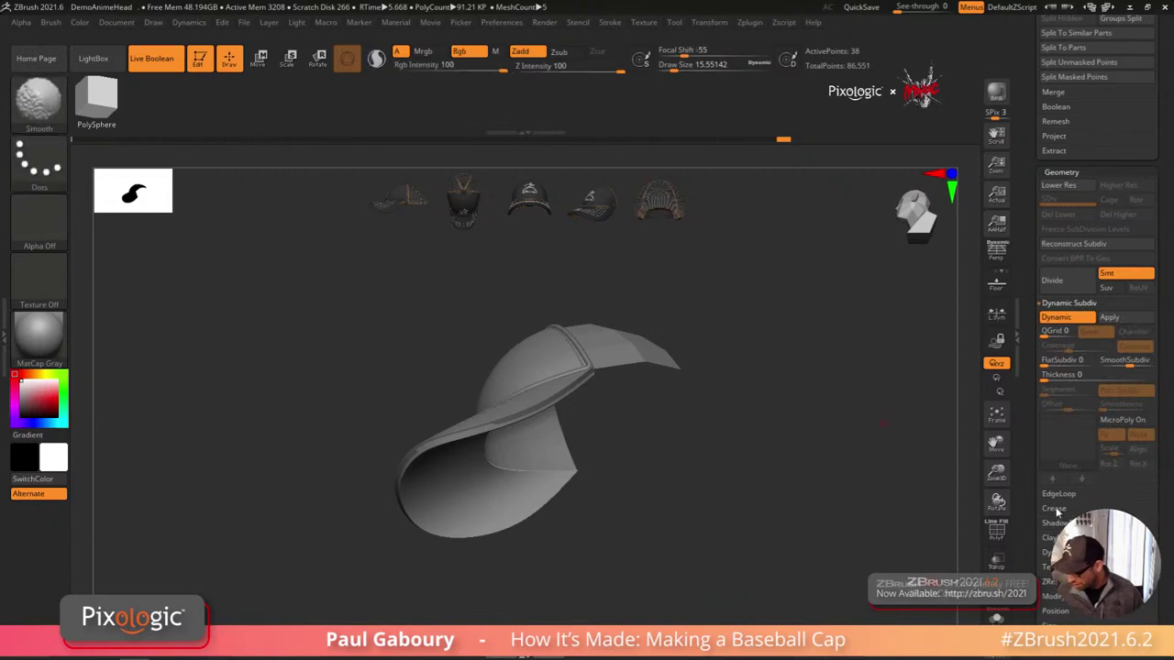
pyautogui.keyDown('shift'); pyautogui.click(1058, 509); pyautogui.keyUp('shift')
pyautogui.scroll(-3, 1128, 413)
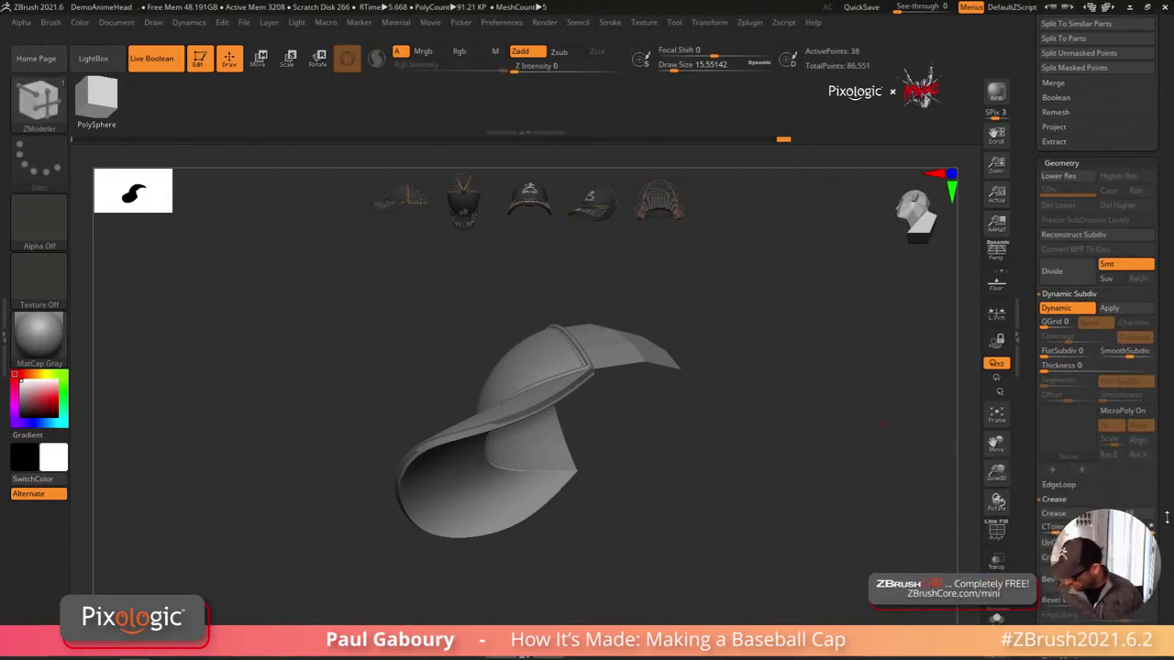
pyautogui.moveTo(1138, 474); pyautogui.dragTo(1105, 475)
pyautogui.moveTo(683, 504); pyautogui.dragTo(611, 448)
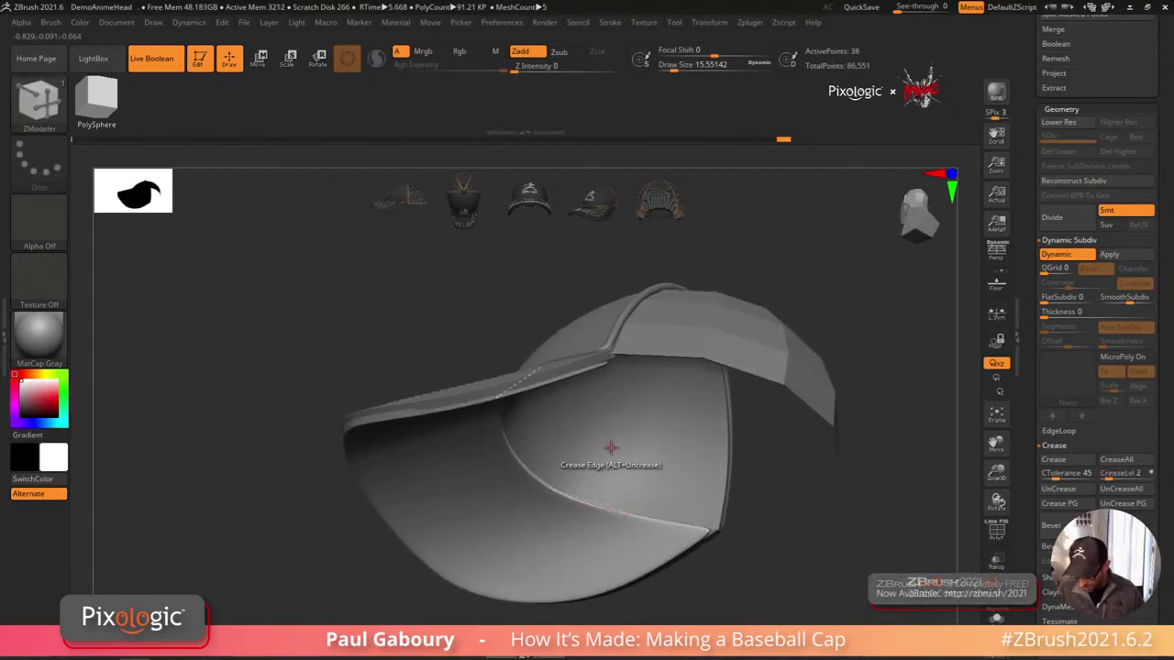
# Step: Try a slight gizmo adjustment of the under rim against the brim, and undo it
pyautogui.keyDown('alt'); pyautogui.click(608, 355); pyautogui.keyUp('alt')
pyautogui.moveTo(751, 428); pyautogui.dragTo(708, 486)
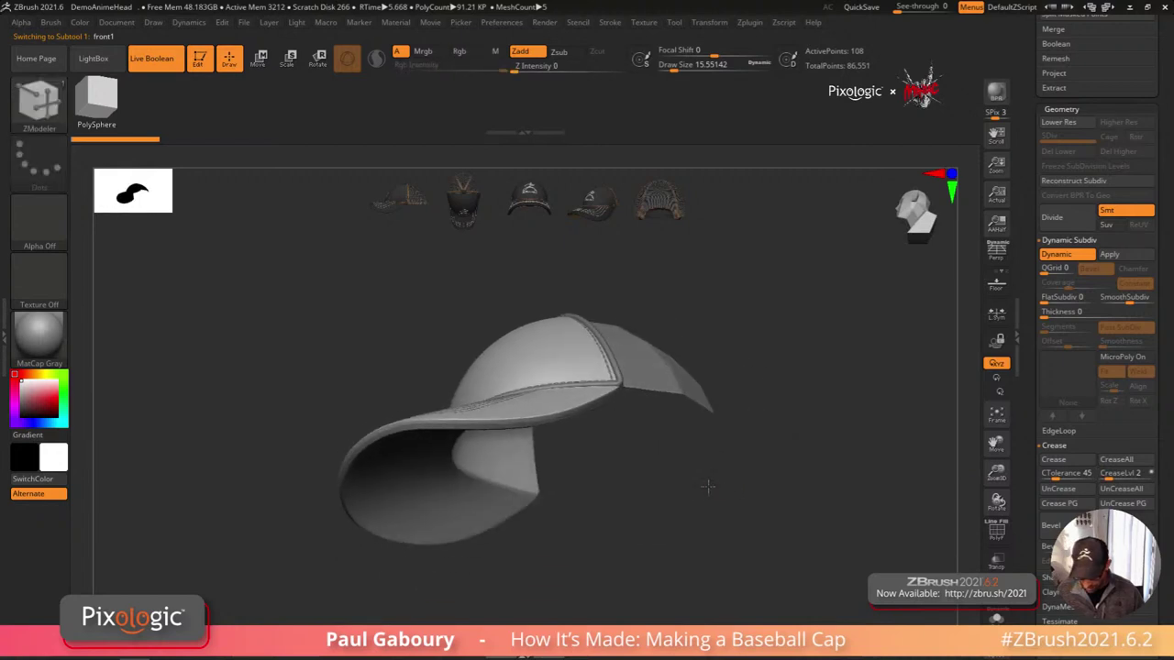
pyautogui.keyDown('ctrl'); pyautogui.moveTo(708, 486); pyautogui.dragTo(603, 461, button='right'); pyautogui.keyUp('ctrl')
pyautogui.press('w')
pyautogui.keyDown('alt'); pyautogui.click(490, 427); pyautogui.keyUp('alt')
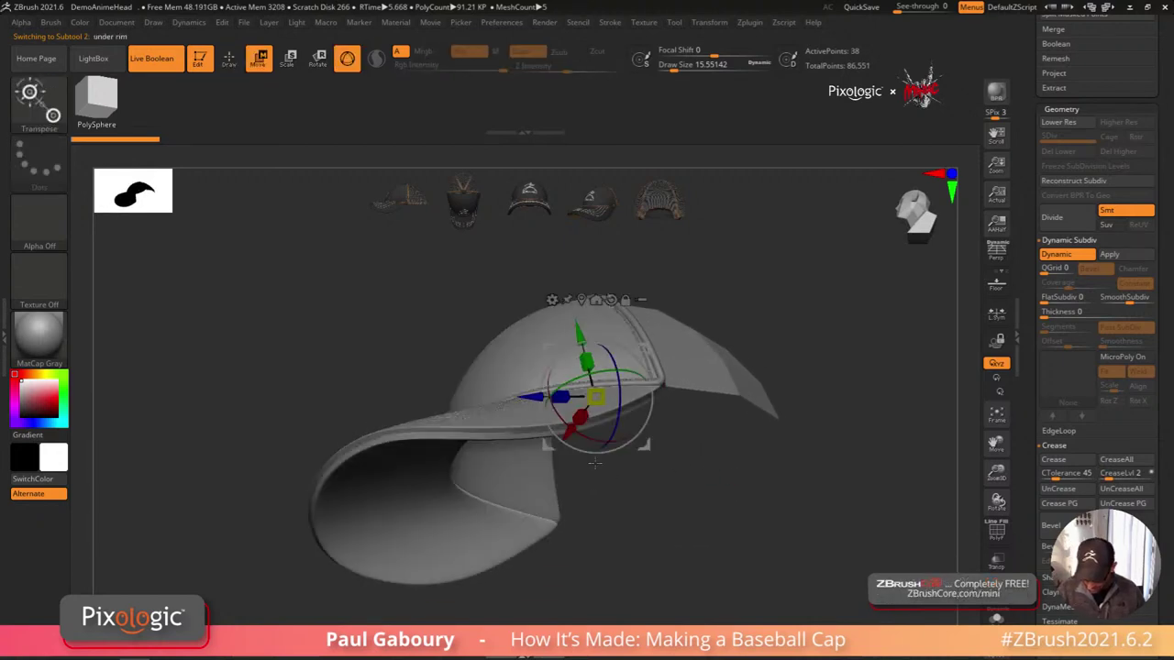
pyautogui.keyDown('shift'); pyautogui.moveTo(595, 463); pyautogui.dragTo(612, 477); pyautogui.keyUp('shift')
pyautogui.click(583, 300)
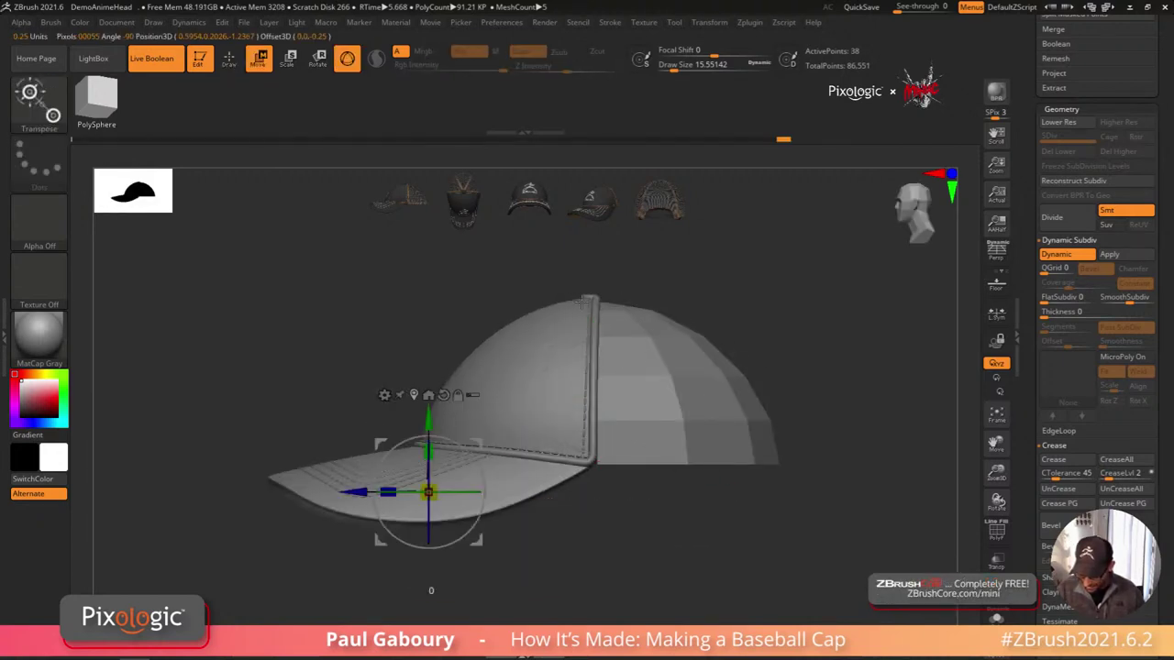
pyautogui.moveTo(578, 510); pyautogui.dragTo(621, 537, button='right')
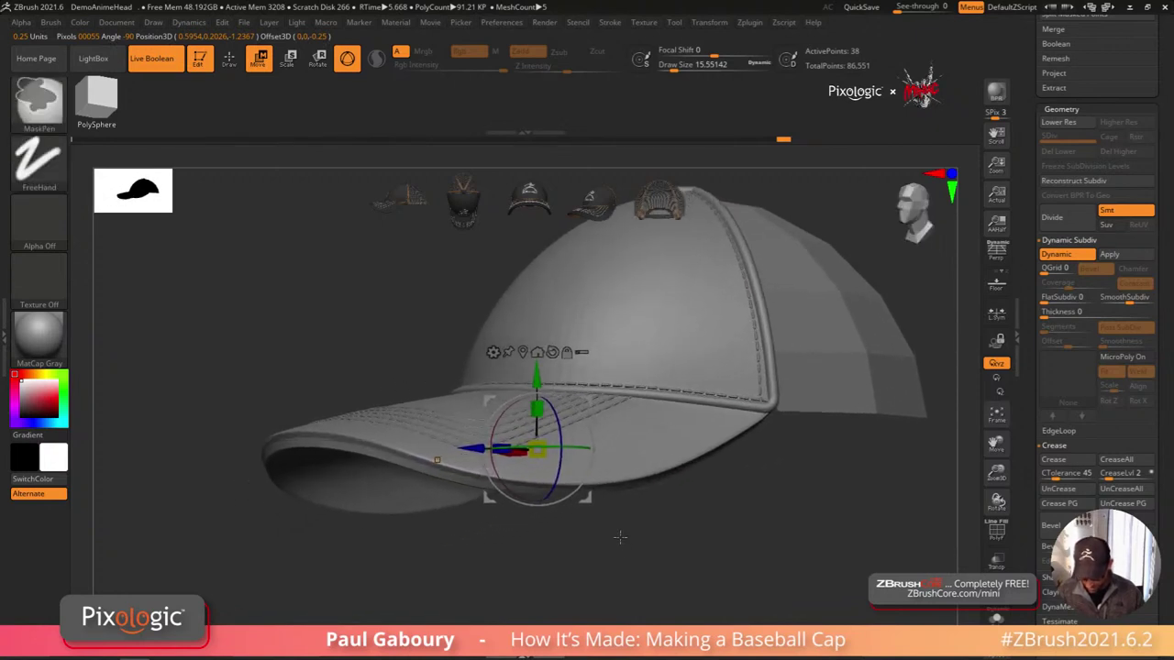
pyautogui.moveTo(545, 456); pyautogui.dragTo(543, 453)
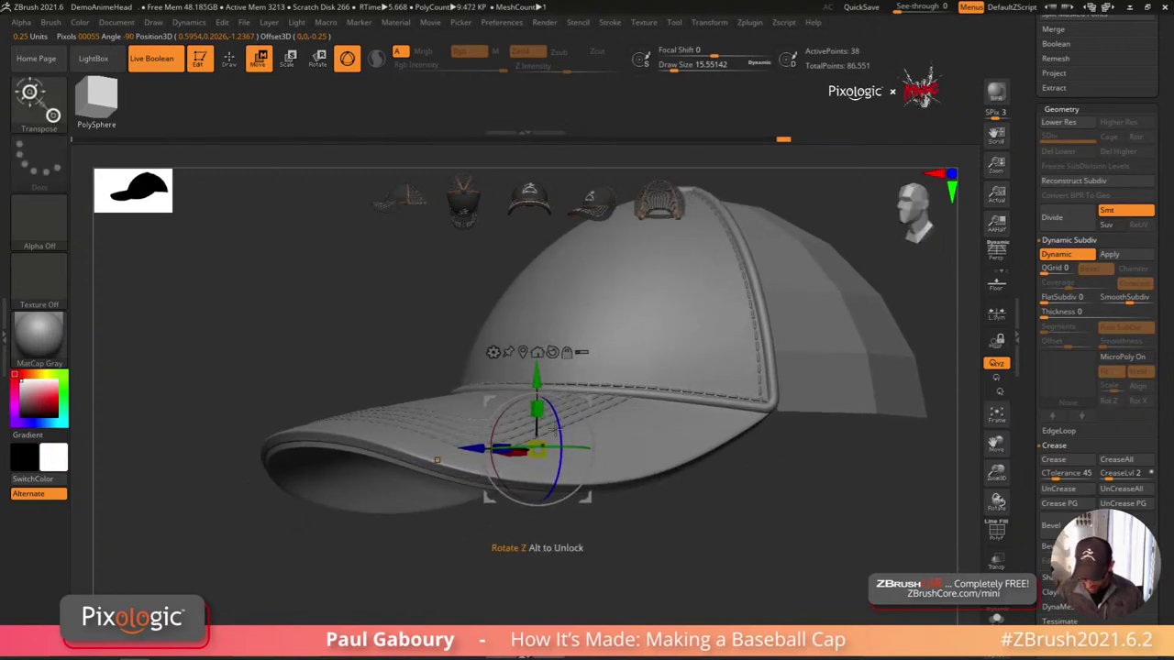
pyautogui.moveTo(553, 427); pyautogui.dragTo(700, 371)
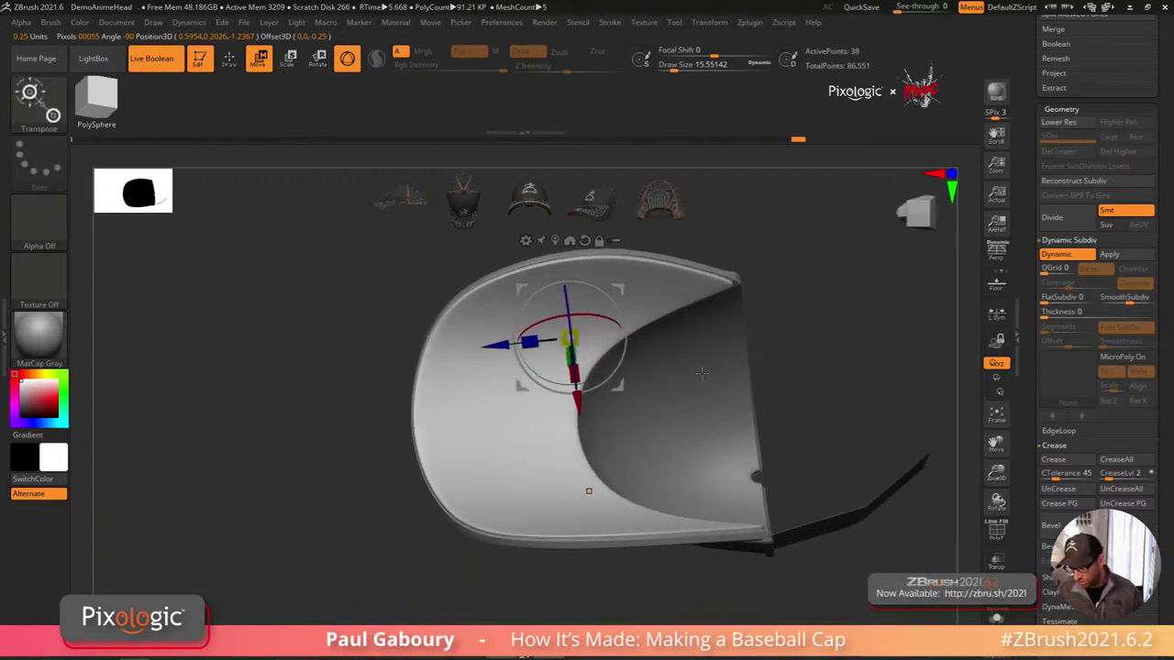
pyautogui.moveTo(701, 373)
pyautogui.mouseDown(button='right')
pyautogui.moveTo(731, 432)
pyautogui.moveTo(710, 524)
pyautogui.moveTo(723, 499)
pyautogui.moveTo(694, 489)
pyautogui.mouseUp(button='right')
pyautogui.press('q')
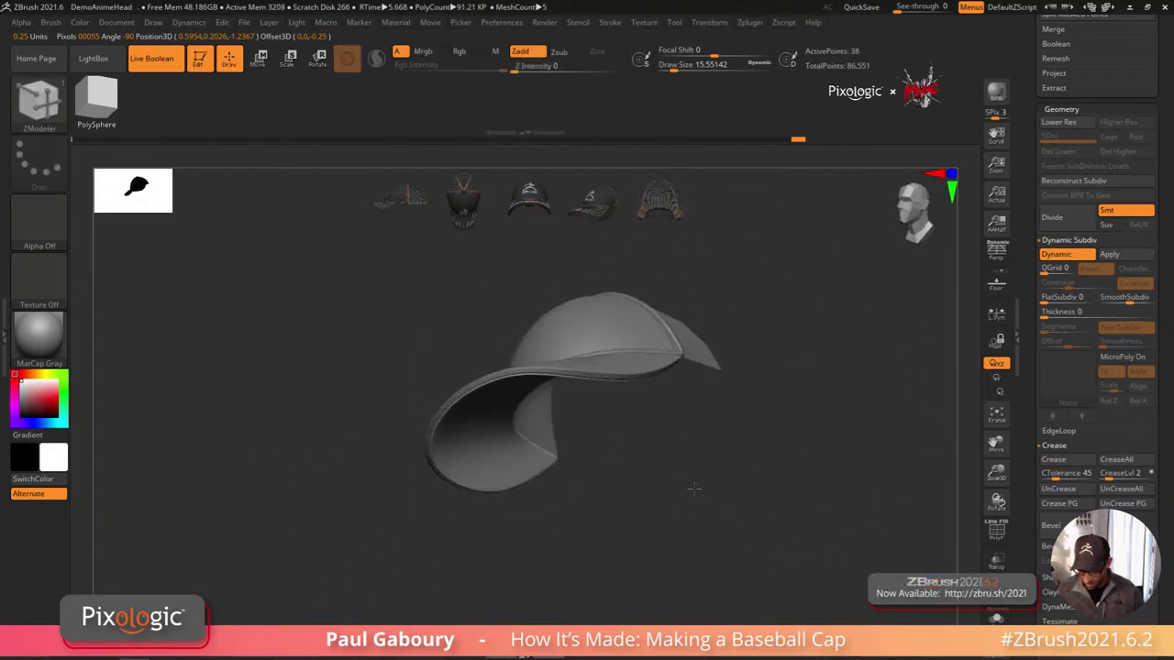
pyautogui.hotkey('ctrl', 'z')
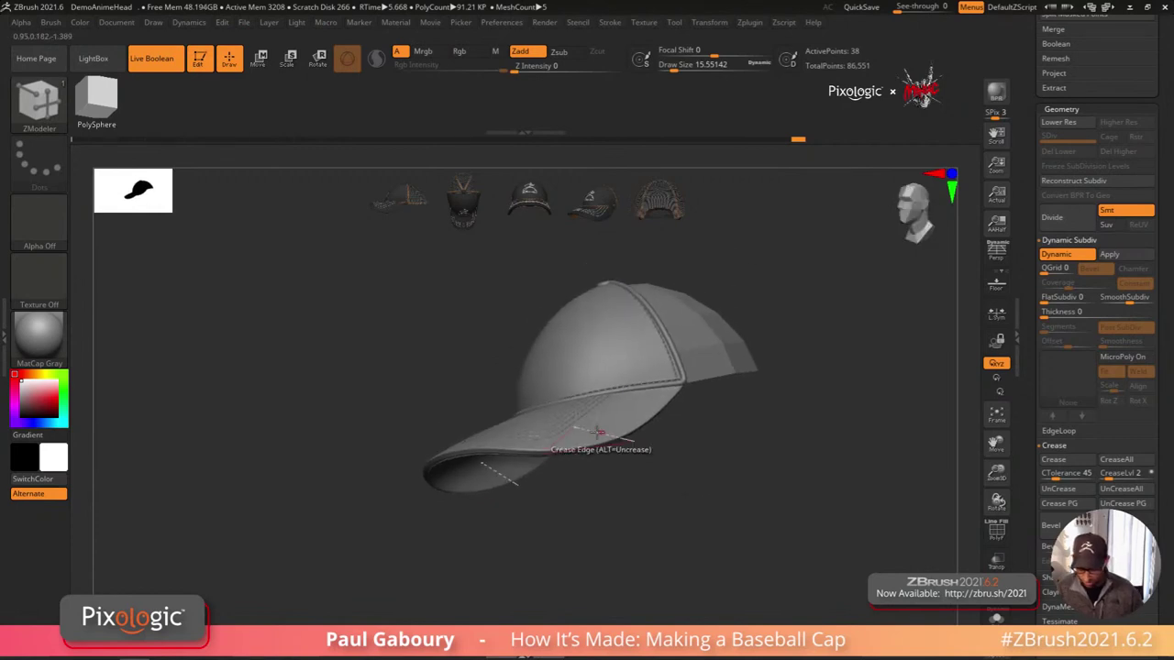
# Step: Enlarge the Spotlight reference images over the canvas to examine the cap's stitching and mesh back
pyautogui.moveTo(687, 467)
pyautogui.mouseDown()
pyautogui.moveTo(665, 487)
pyautogui.moveTo(707, 455)
pyautogui.mouseUp()
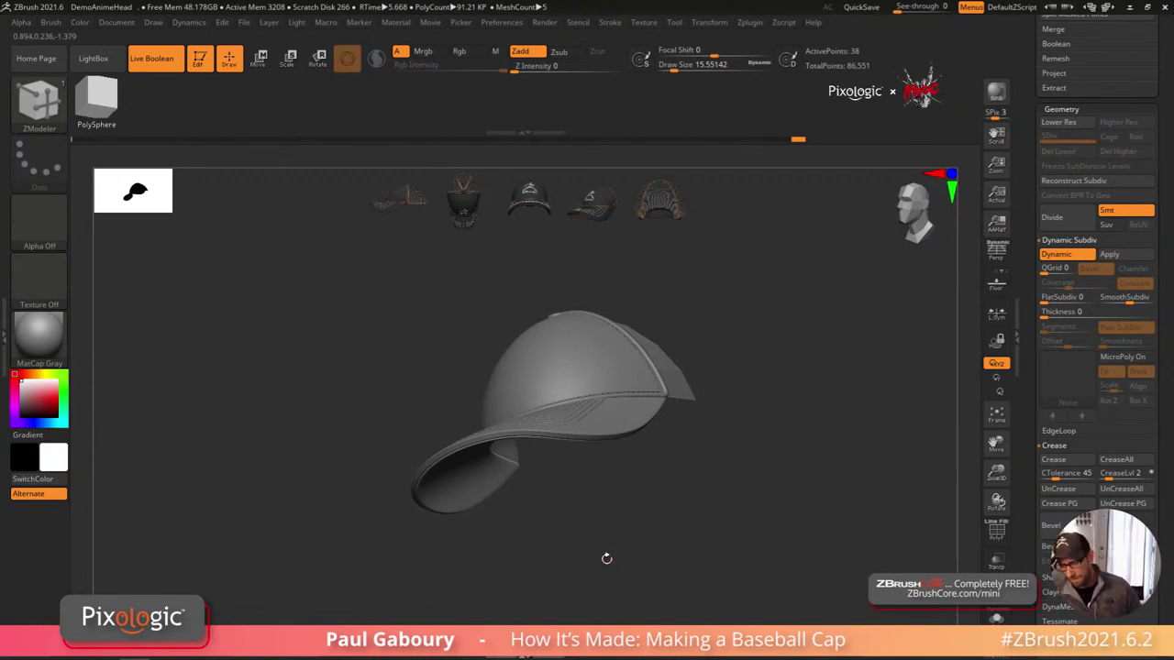
pyautogui.press('z')
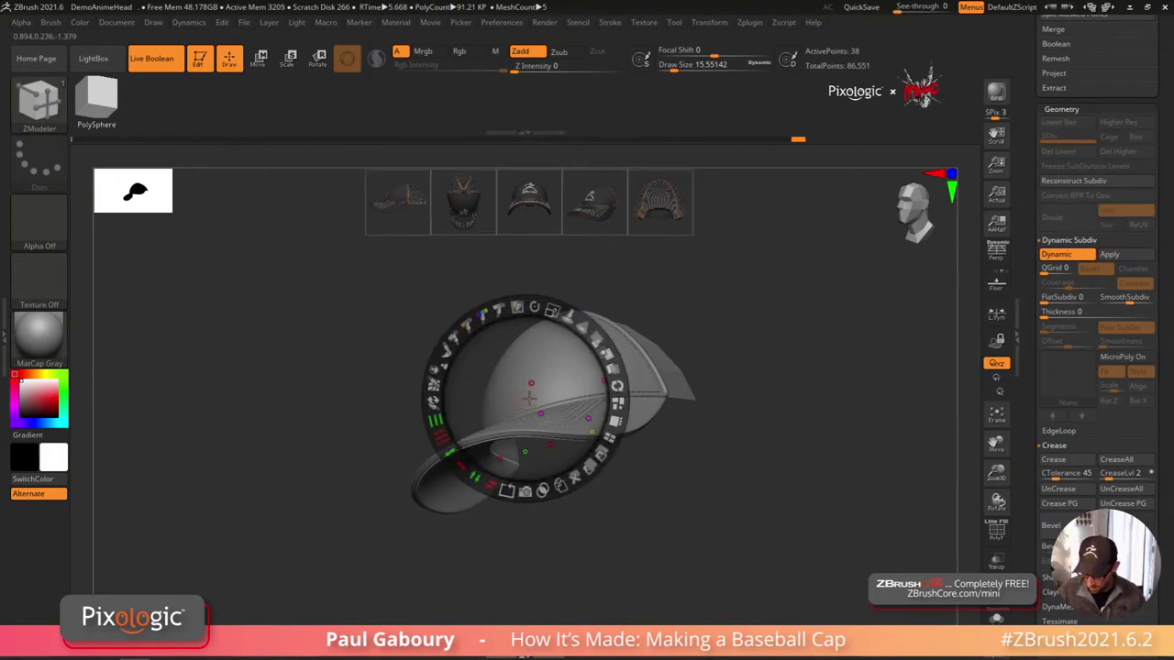
pyautogui.moveTo(530, 397); pyautogui.dragTo(595, 202)
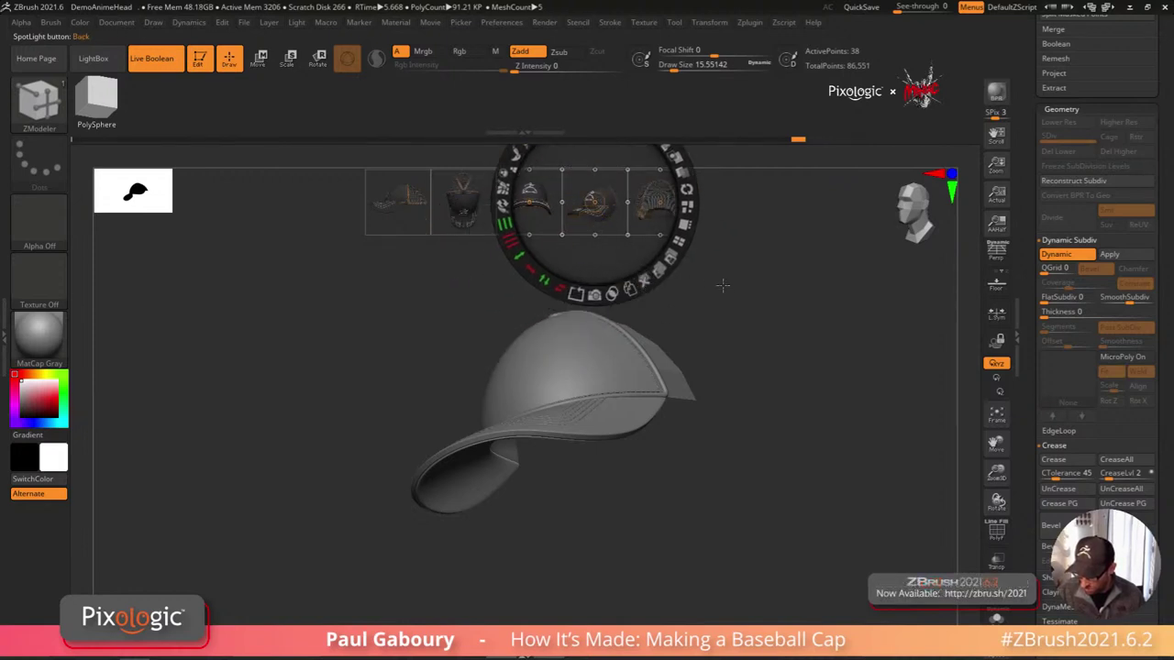
pyautogui.moveTo(736, 226); pyautogui.dragTo(578, 295)
pyautogui.moveTo(607, 209); pyautogui.dragTo(658, 346)
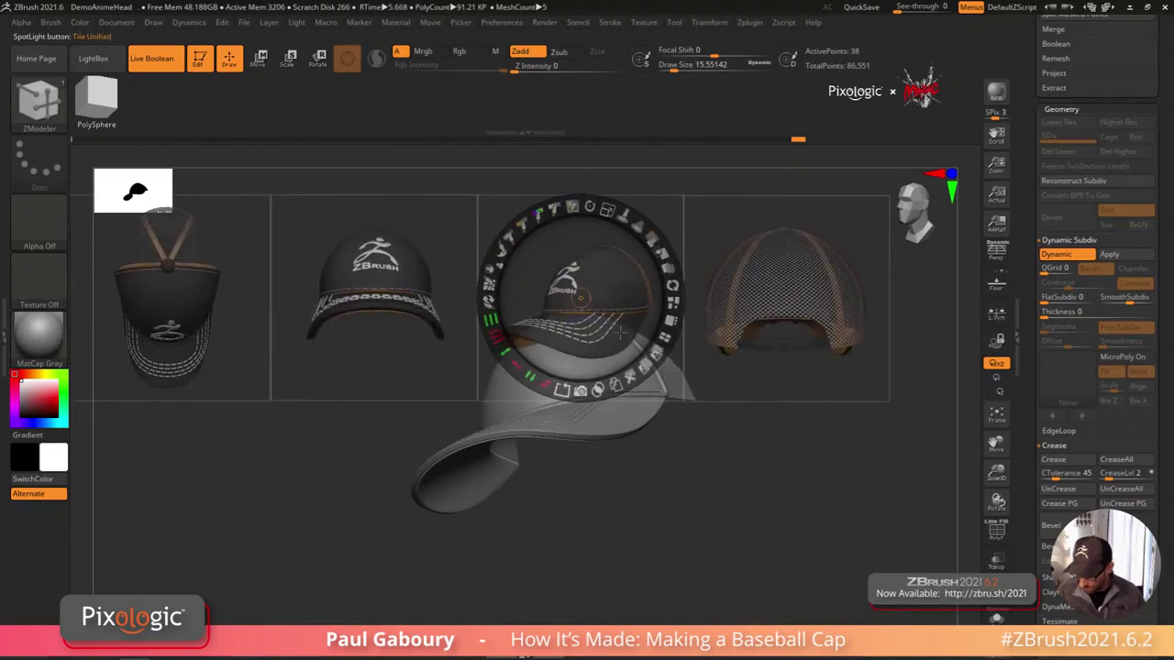
pyautogui.moveTo(607, 210); pyautogui.dragTo(622, 214)
pyautogui.moveTo(580, 296); pyautogui.dragTo(539, 525)
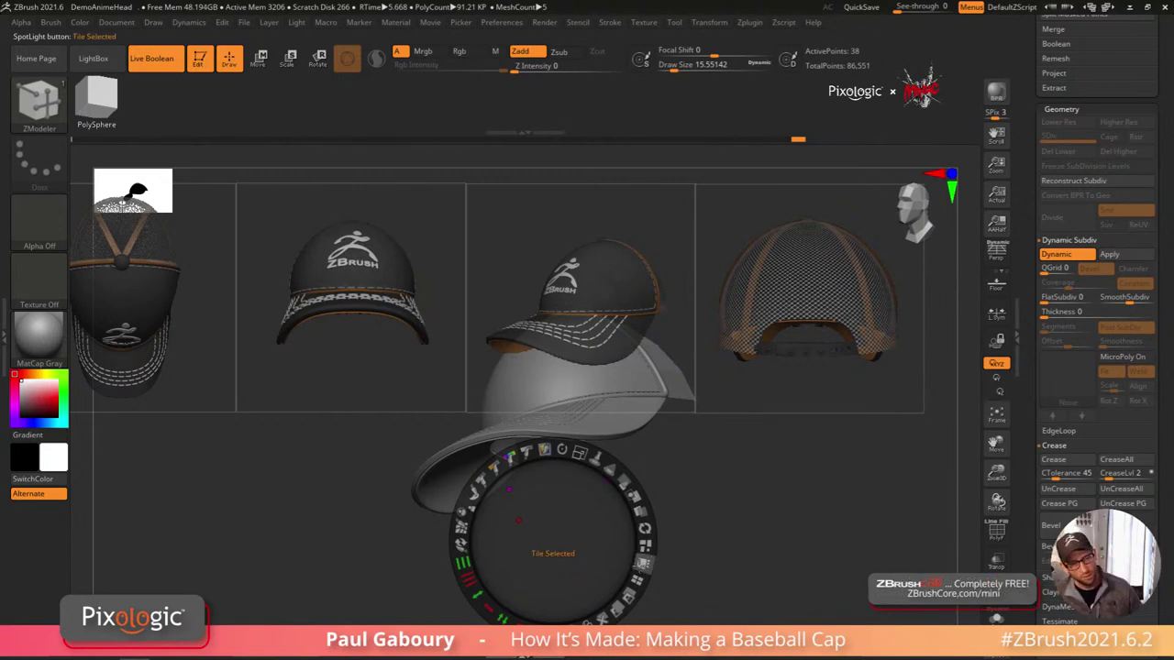
# Step: Scale the Spotlight reference images back down, place them in a row above the cap model, and leave Spotlight editing
pyautogui.moveTo(578, 456); pyautogui.dragTo(459, 435)
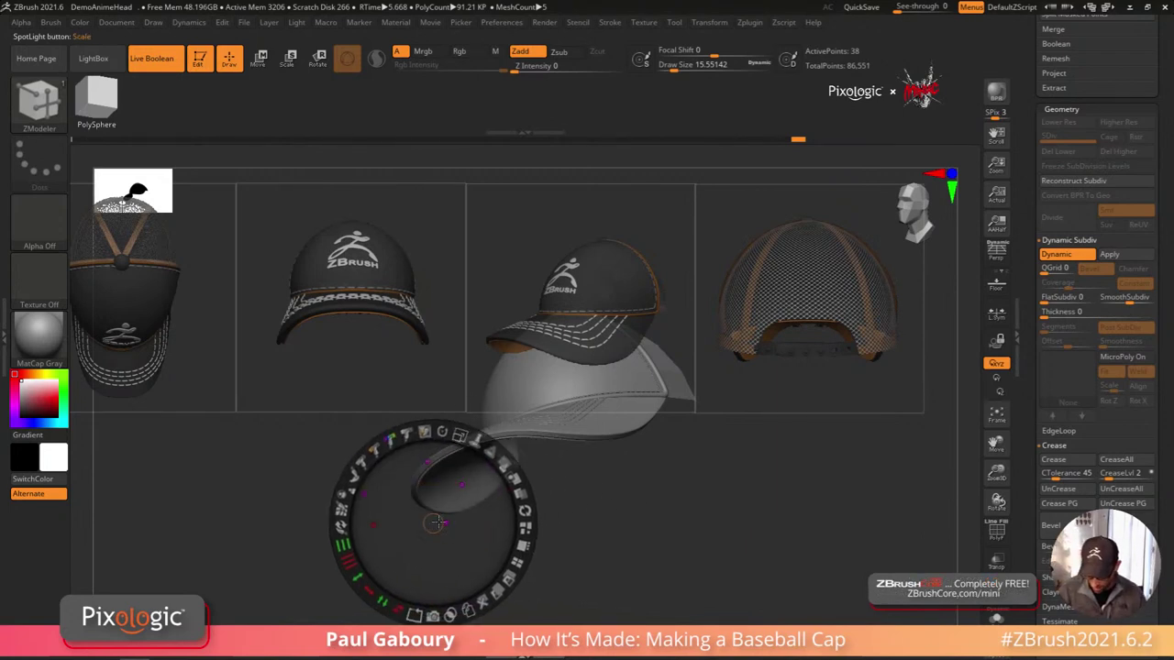
pyautogui.moveTo(437, 523); pyautogui.dragTo(447, 522)
pyautogui.moveTo(473, 435); pyautogui.dragTo(409, 440)
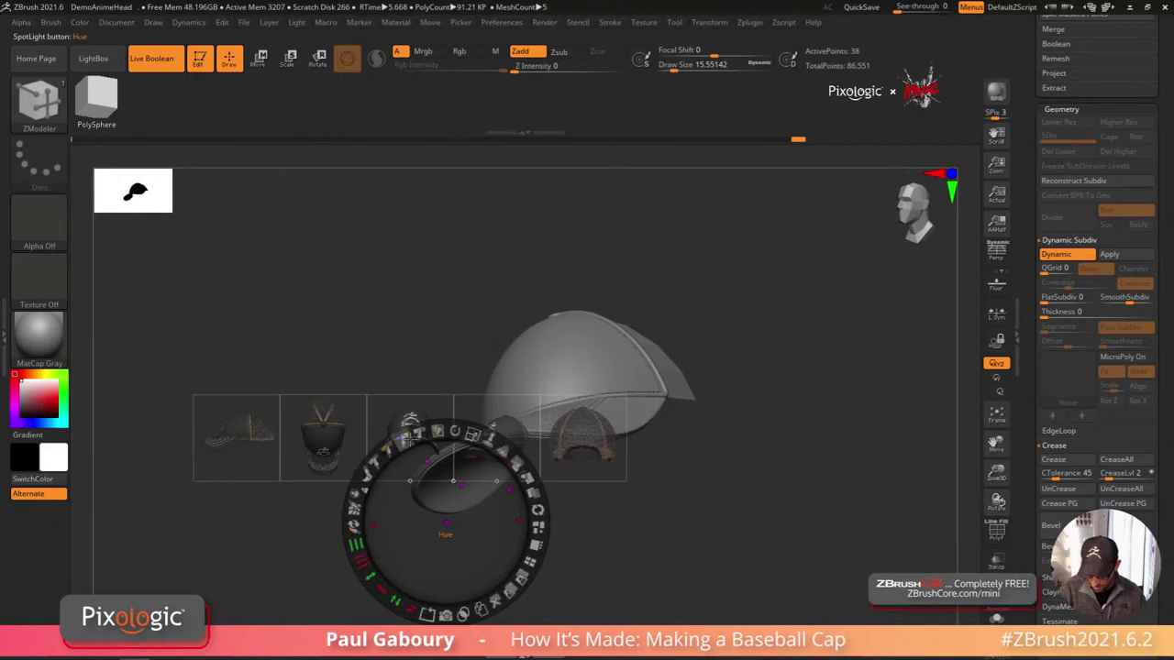
pyautogui.moveTo(445, 523); pyautogui.dragTo(533, 294)
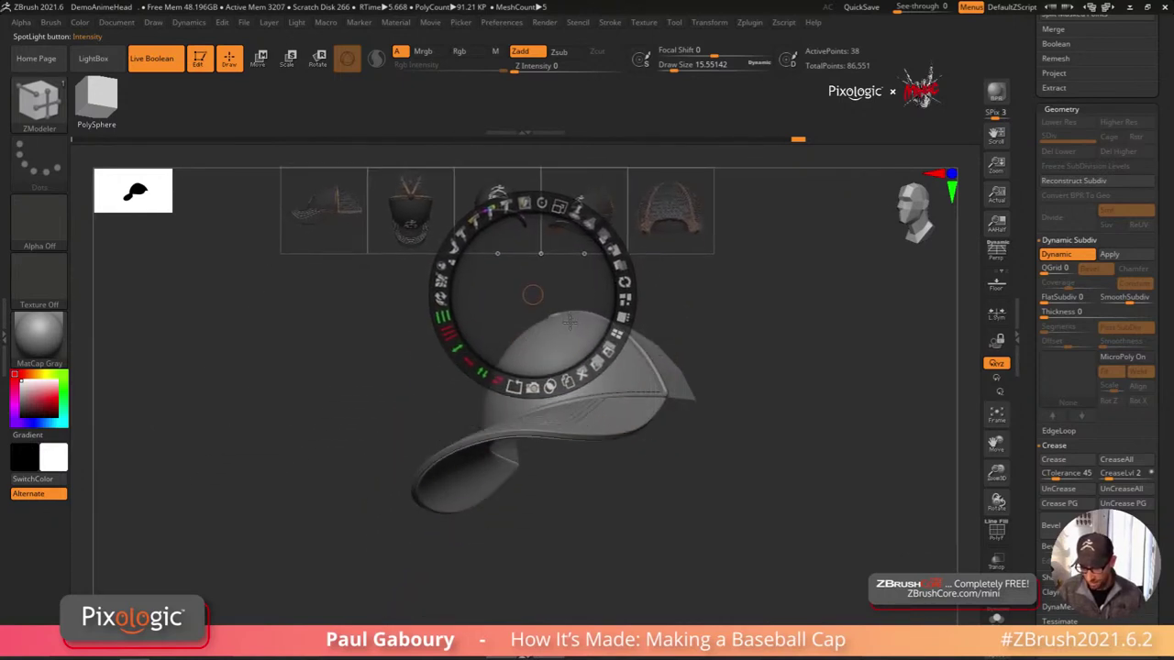
pyautogui.press('z')
pyautogui.moveTo(697, 510)
pyautogui.mouseDown()
pyautogui.moveTo(709, 531)
pyautogui.moveTo(696, 521)
pyautogui.mouseUp()
pyautogui.press('z')
pyautogui.moveTo(772, 490); pyautogui.dragTo(784, 493)
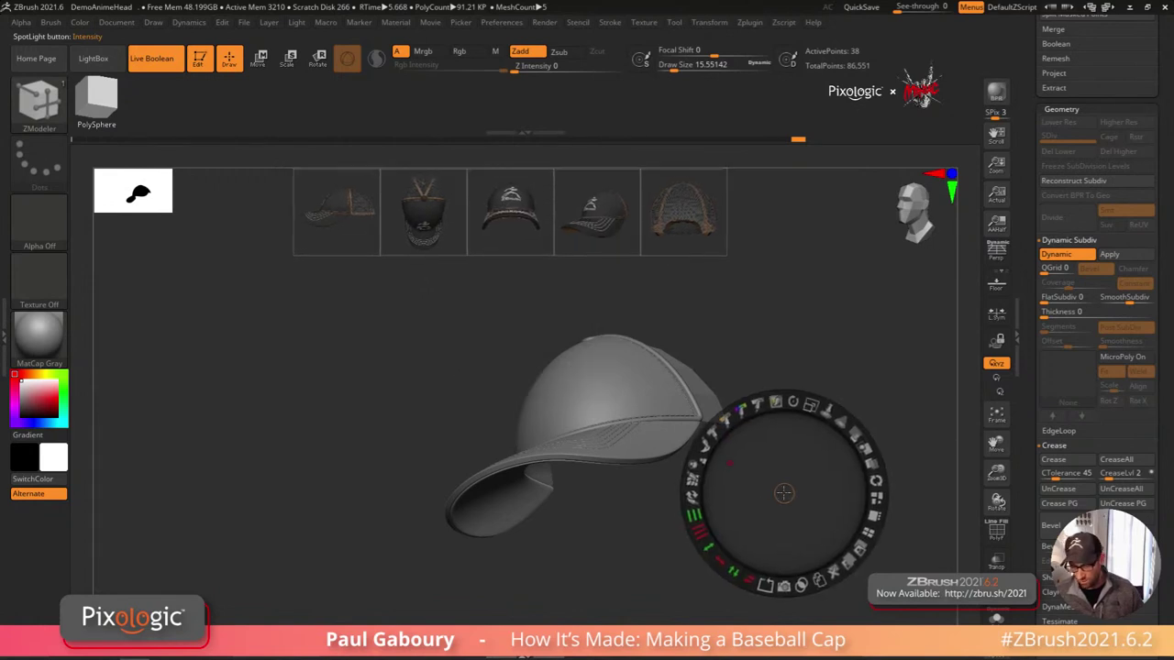
pyautogui.press('z')
# Step: Close the geometry settings and make the "back" subtool of the cap active
pyautogui.hotkey('ctrl', 'd')
pyautogui.moveTo(703, 498)
pyautogui.mouseDown()
pyautogui.moveTo(620, 556)
pyautogui.moveTo(694, 506)
pyautogui.mouseUp()
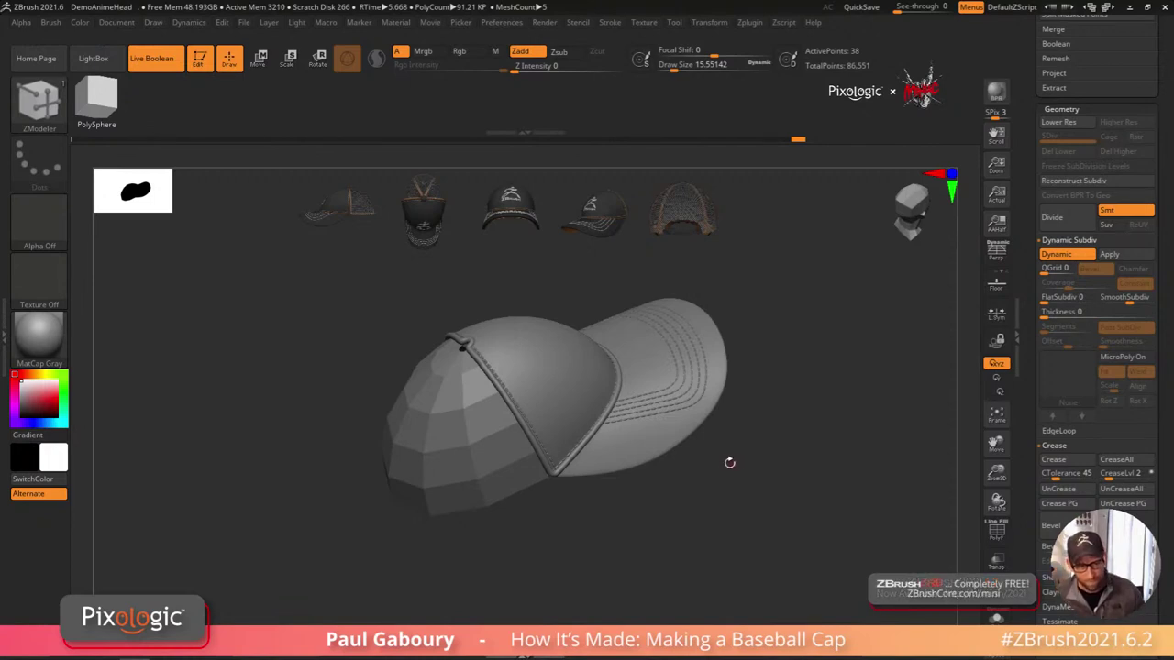
pyautogui.click(1064, 109)
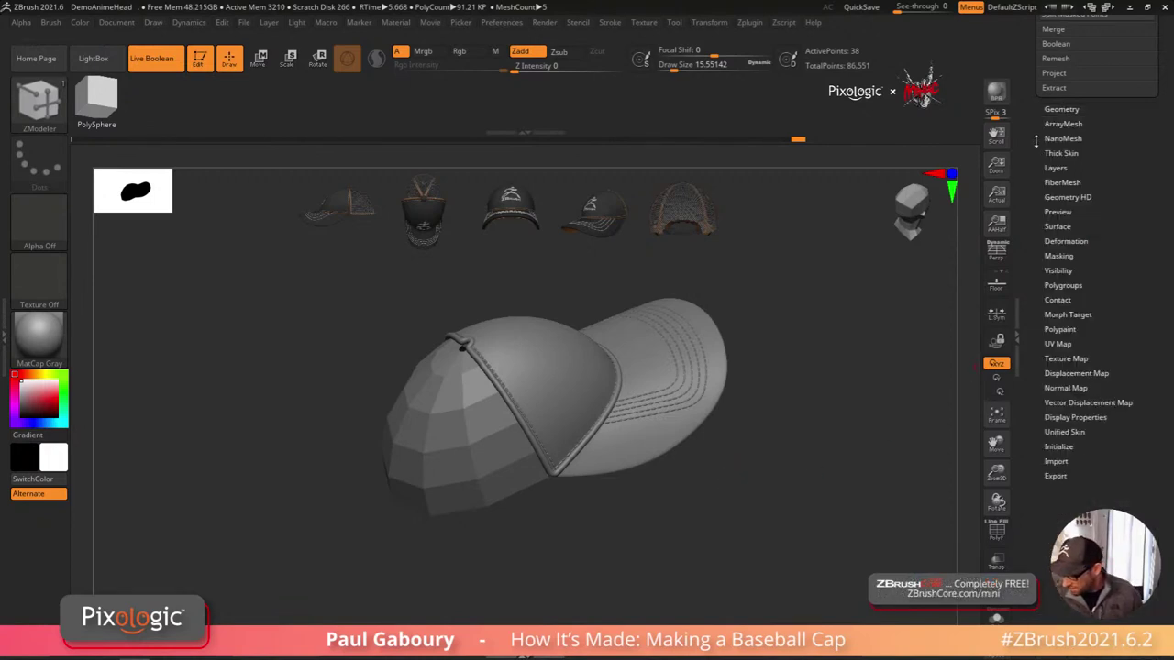
pyautogui.moveTo(1109, 138); pyautogui.dragTo(1042, 422)
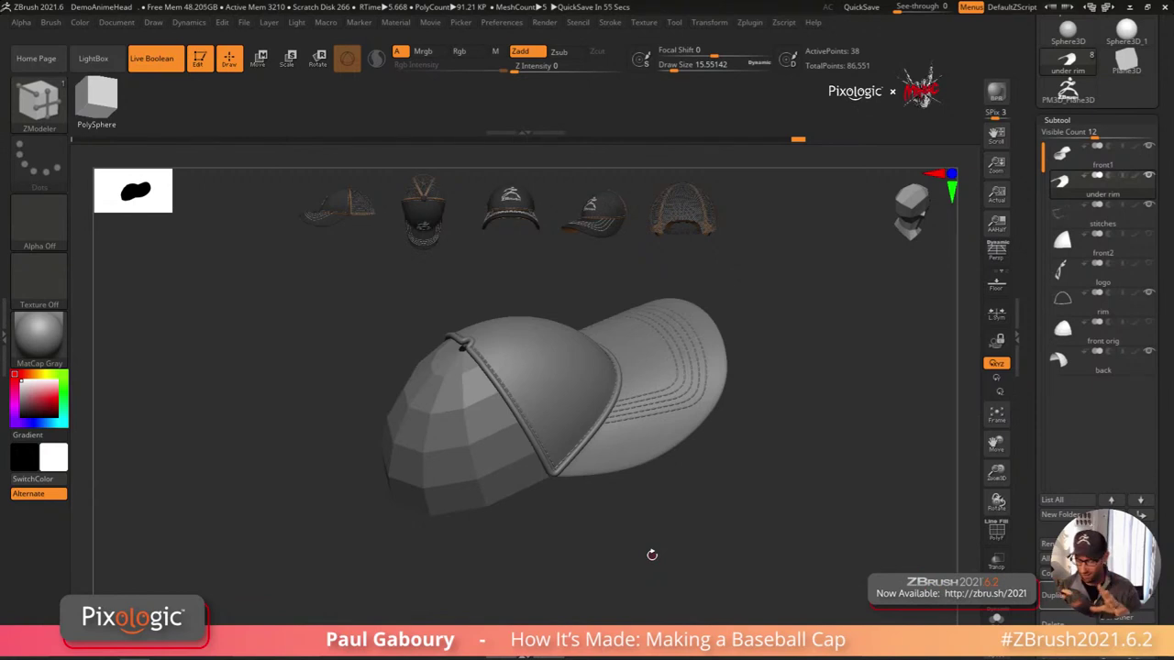
pyautogui.moveTo(1023, 268); pyautogui.dragTo(1016, 336)
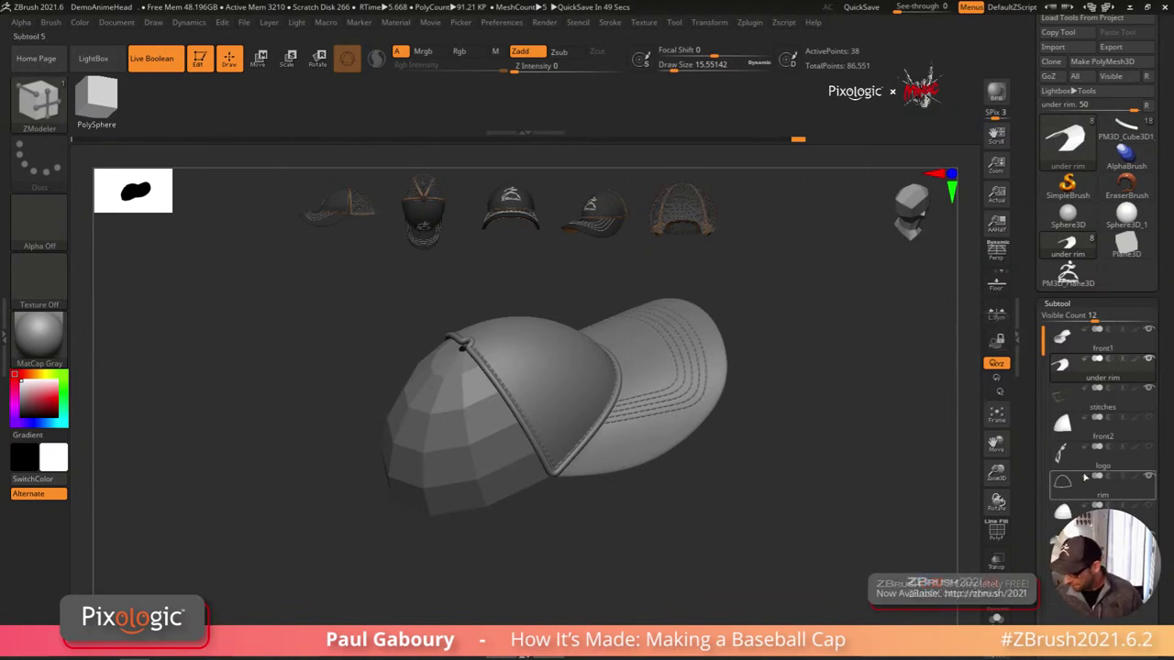
pyautogui.scroll(-2, 1100, 333)
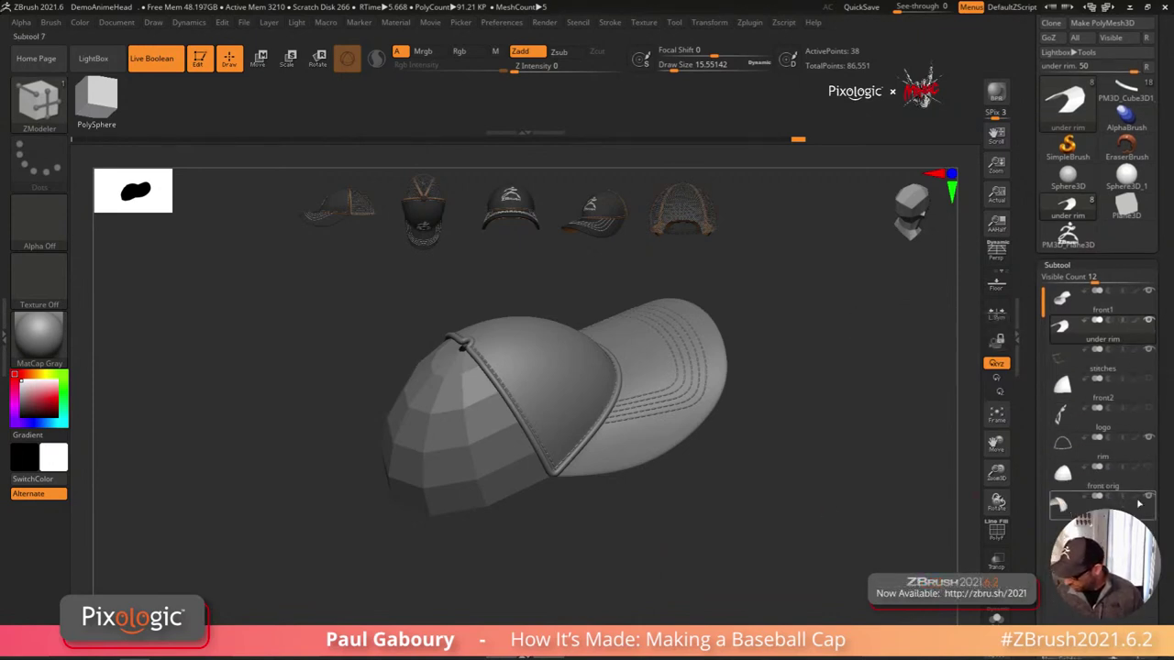
pyautogui.click(1073, 512)
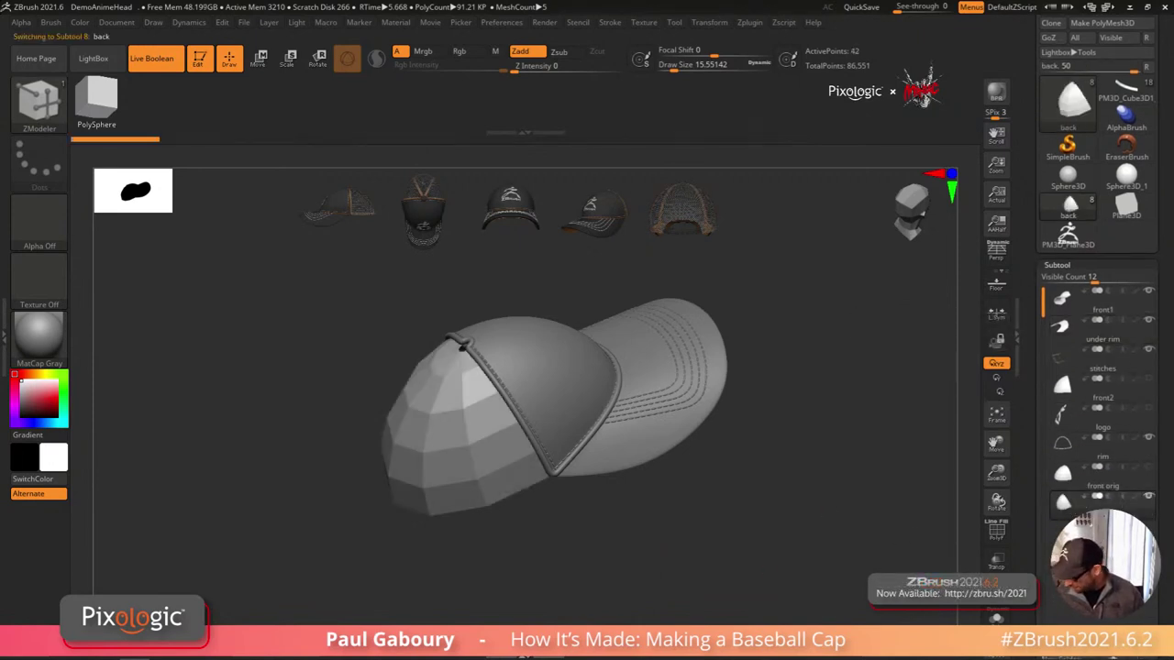
# Step: Duplicate the "back" subtool, rename the copy "back mesh", and hide the original "back" subtool
pyautogui.scroll(-6, 1064, 532)
pyautogui.hotkey('ctrl', 'shift', 'd')
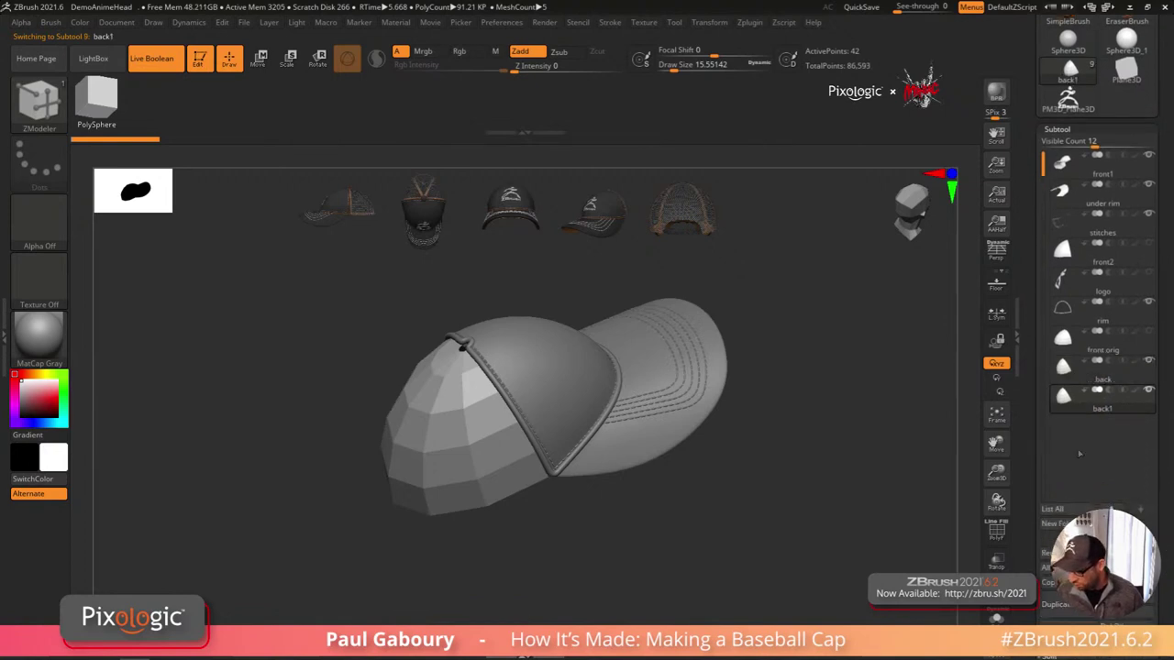
pyautogui.click(1064, 553)
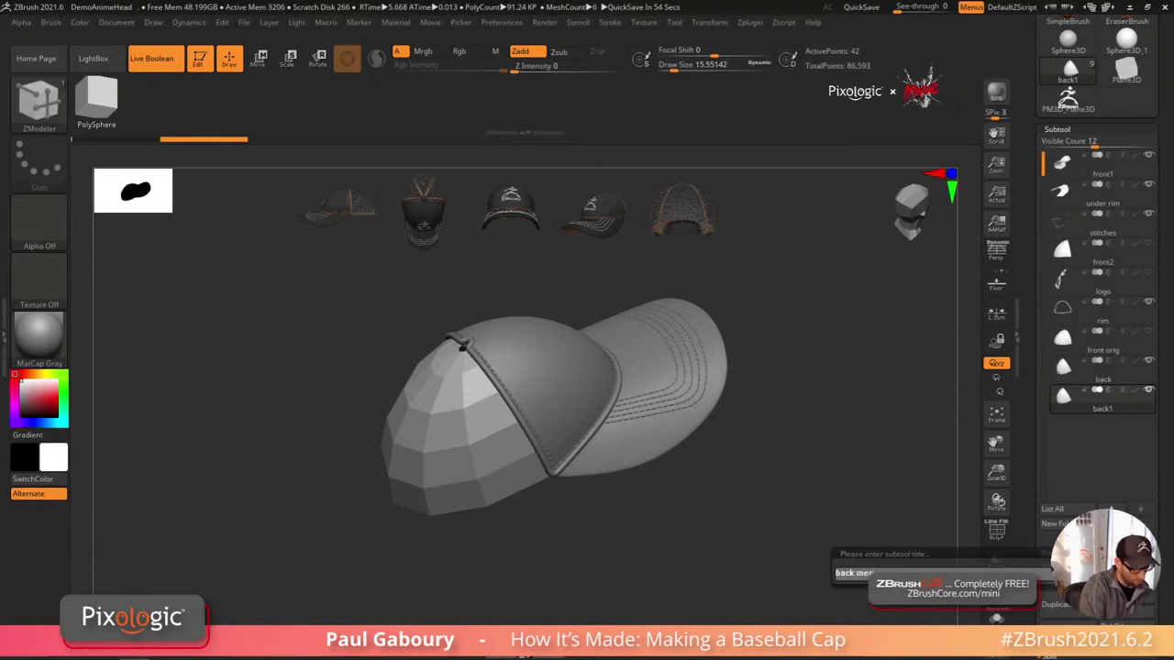
pyautogui.press('Return')
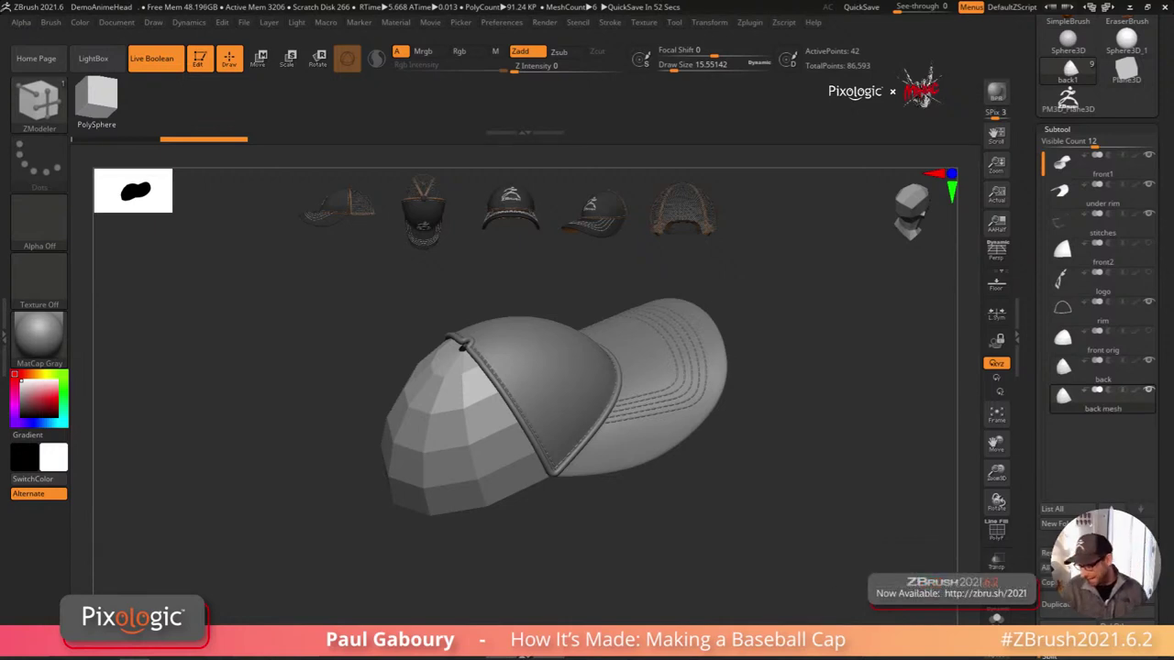
pyautogui.click(1149, 361)
pyautogui.keyDown('alt'); pyautogui.moveTo(713, 505); pyautogui.dragTo(728, 524); pyautogui.keyUp('alt')
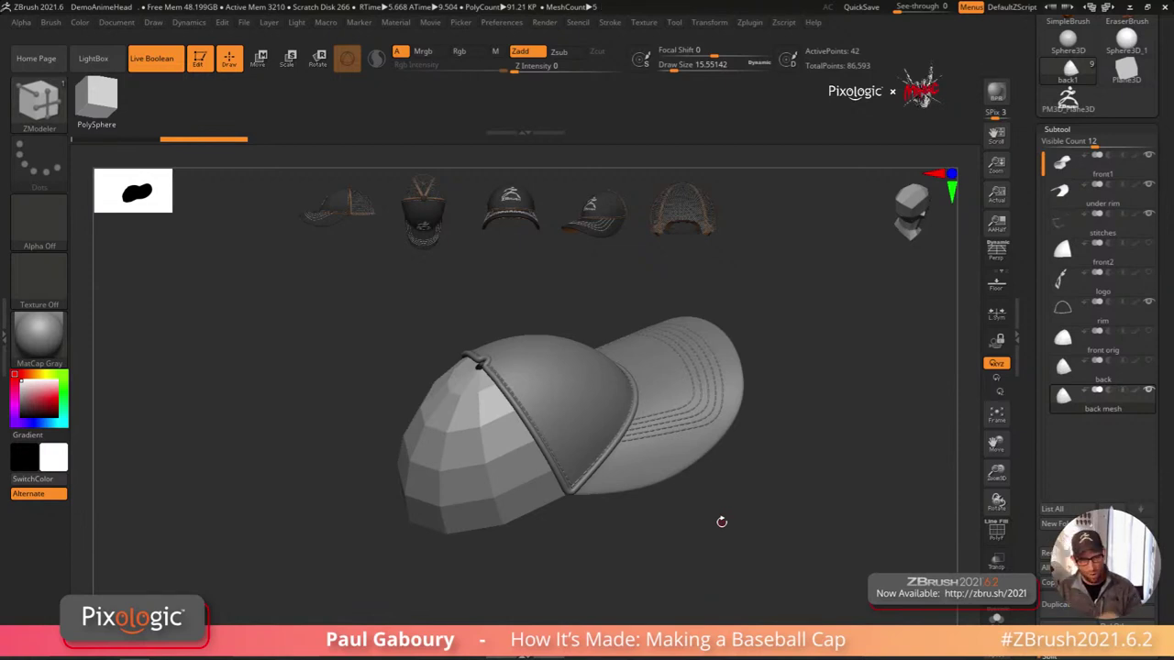
# Step: Switch to the Plane3D primitive, view it straight on, and turn on polyframe display
pyautogui.moveTo(1028, 187); pyautogui.dragTo(1029, 350)
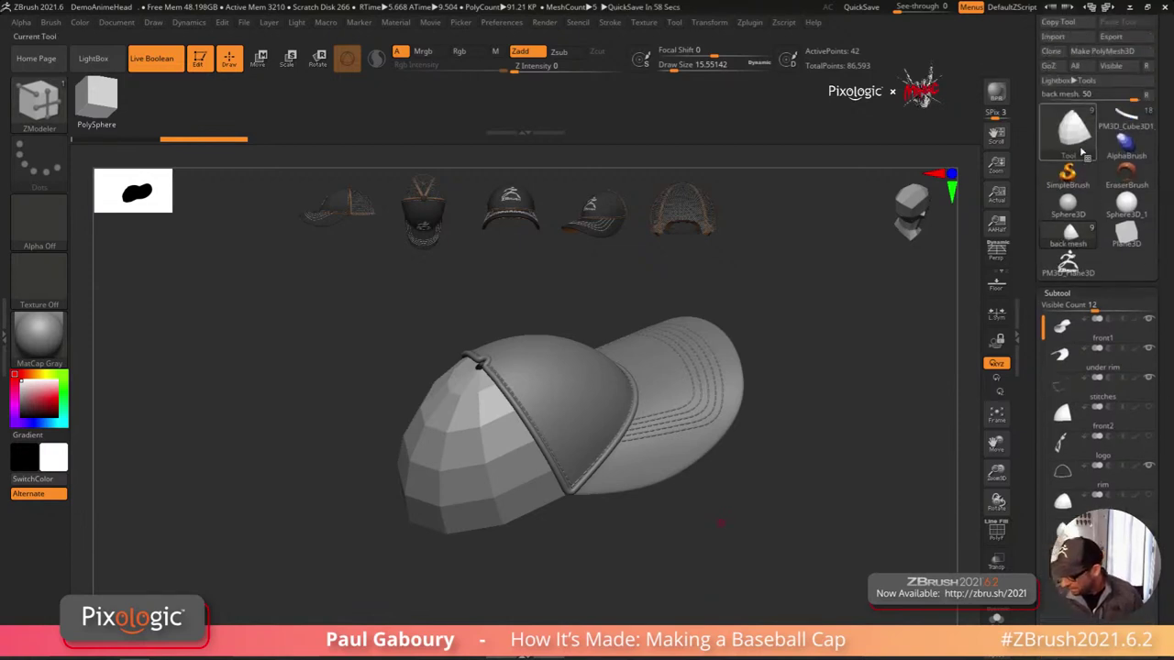
pyautogui.click(1081, 147)
pyautogui.click(698, 170)
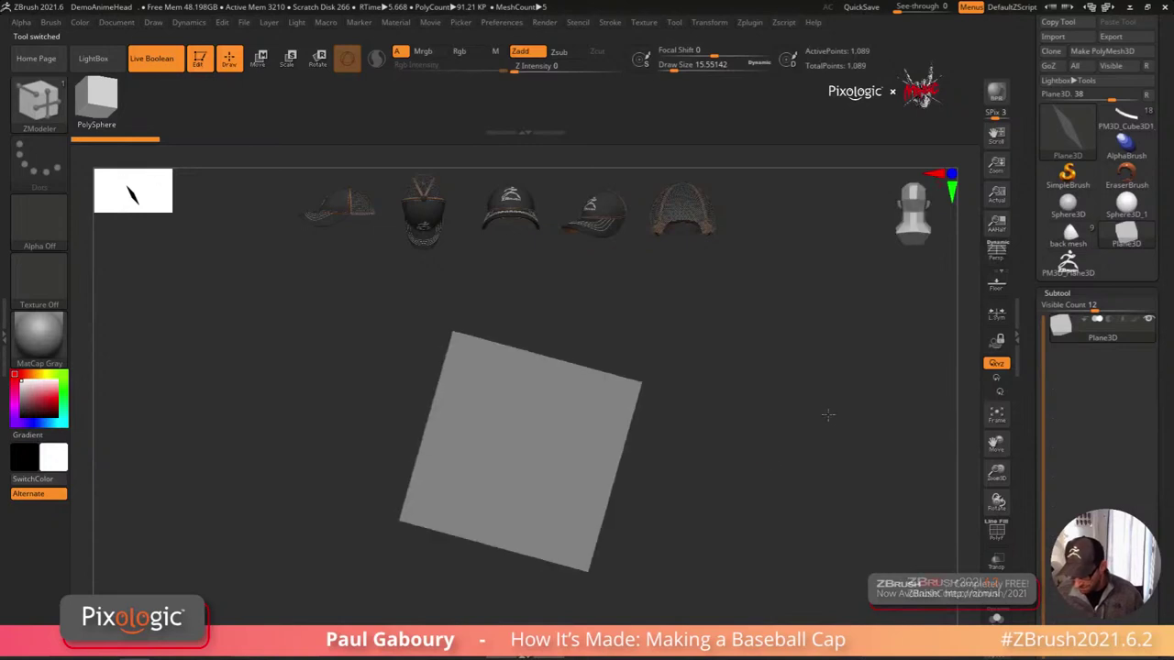
pyautogui.keyDown('shift'); pyautogui.moveTo(828, 414); pyautogui.dragTo(731, 458); pyautogui.keyUp('shift')
pyautogui.hotkey('shift', 'f')
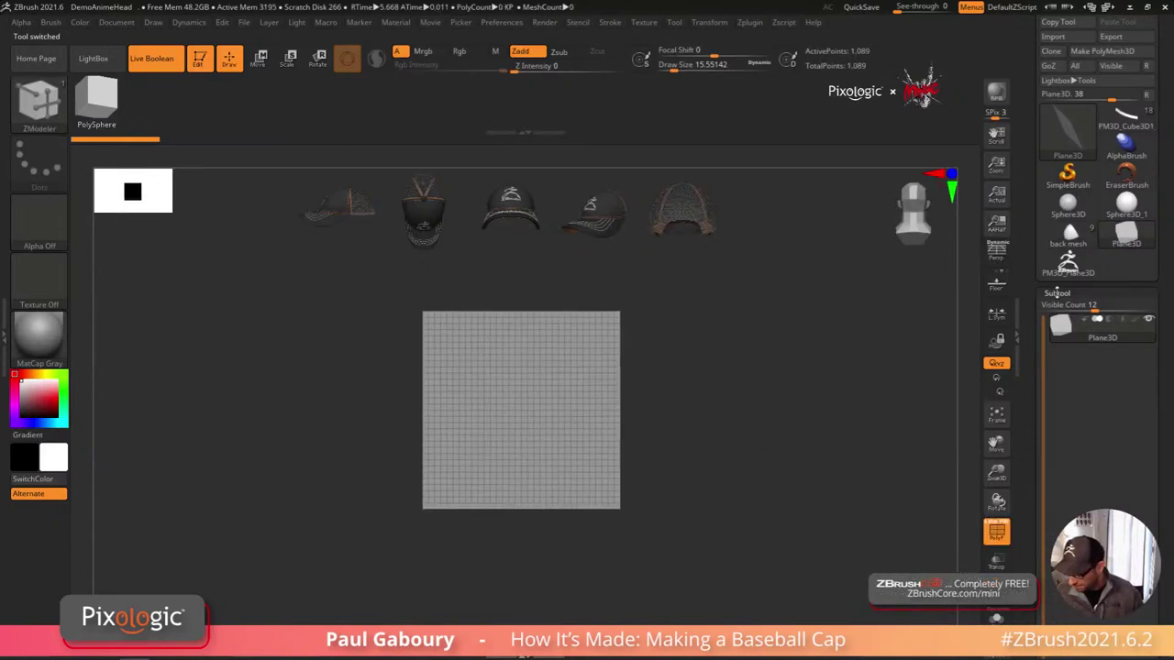
# Step: Set the plane's initial HDivide and VDivide both to 2
pyautogui.click(1057, 293)
pyautogui.click(1064, 484)
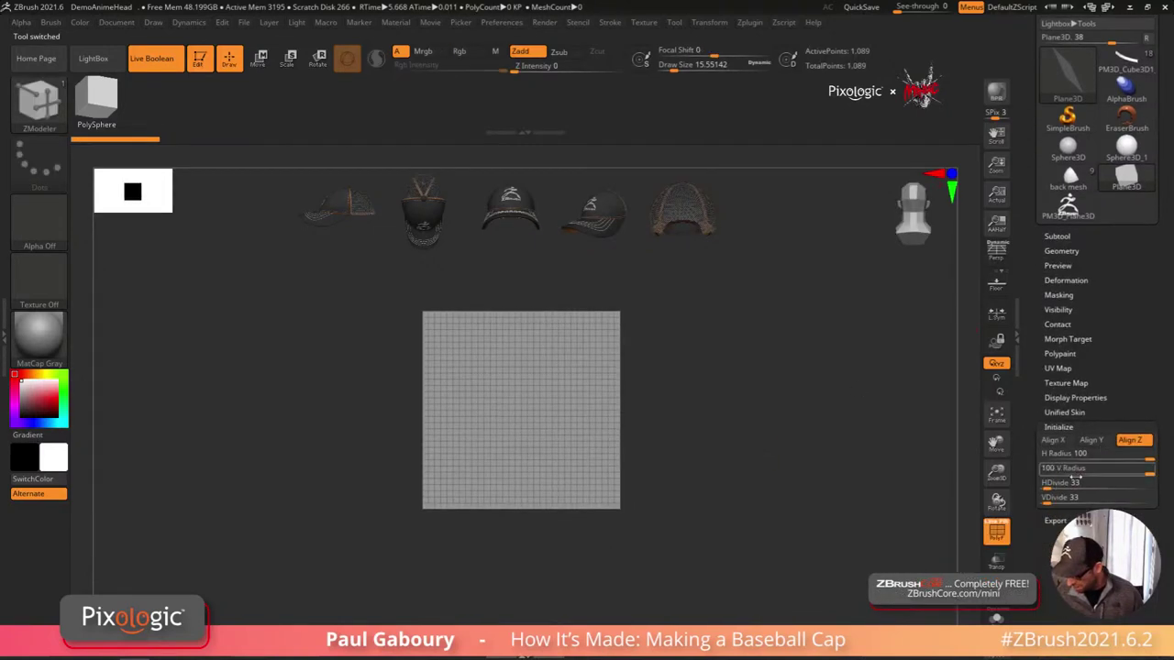
pyautogui.moveTo(1053, 485); pyautogui.dragTo(1029, 500)
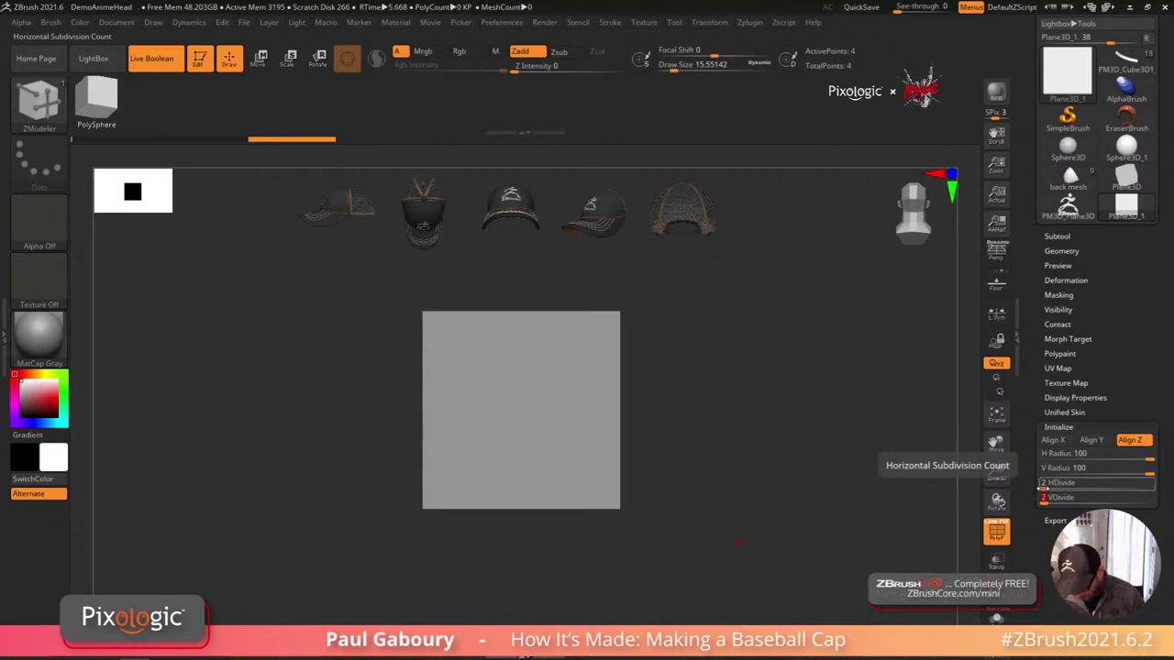
# Step: Convert the plane primitive into a PolyMesh3D and view its front side at a smaller scale
pyautogui.moveTo(1132, 314); pyautogui.dragTo(1131, 420)
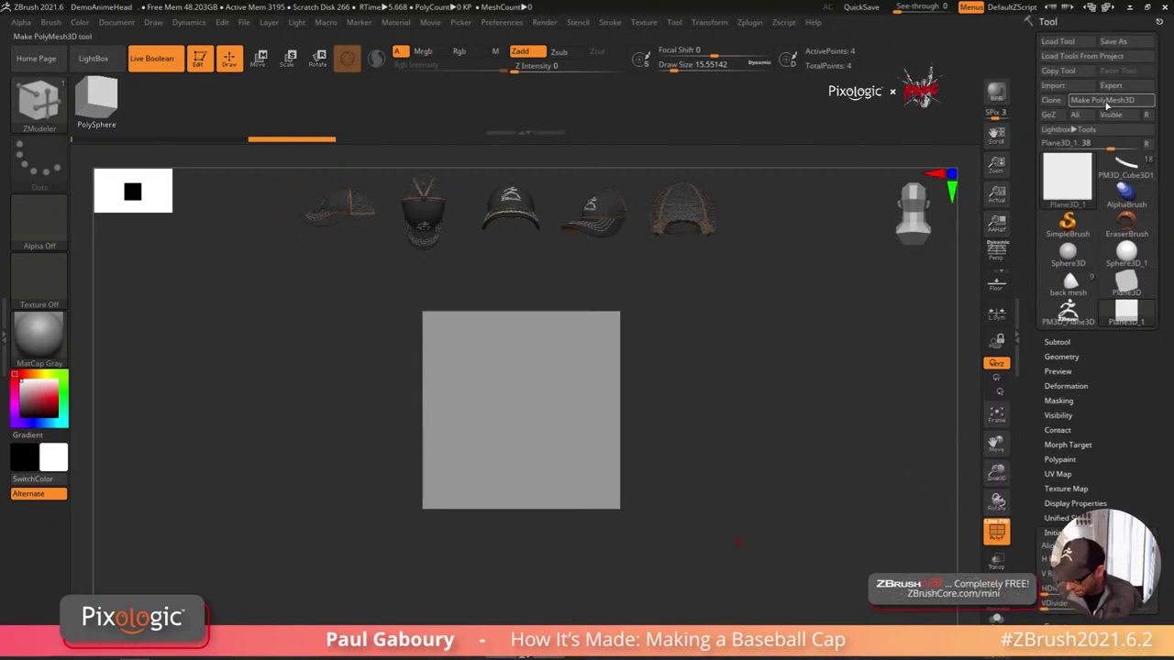
pyautogui.click(1105, 103)
pyautogui.moveTo(698, 495); pyautogui.dragTo(587, 489)
pyautogui.keyDown('alt'); pyautogui.moveTo(722, 464); pyautogui.dragTo(688, 476); pyautogui.keyUp('alt')
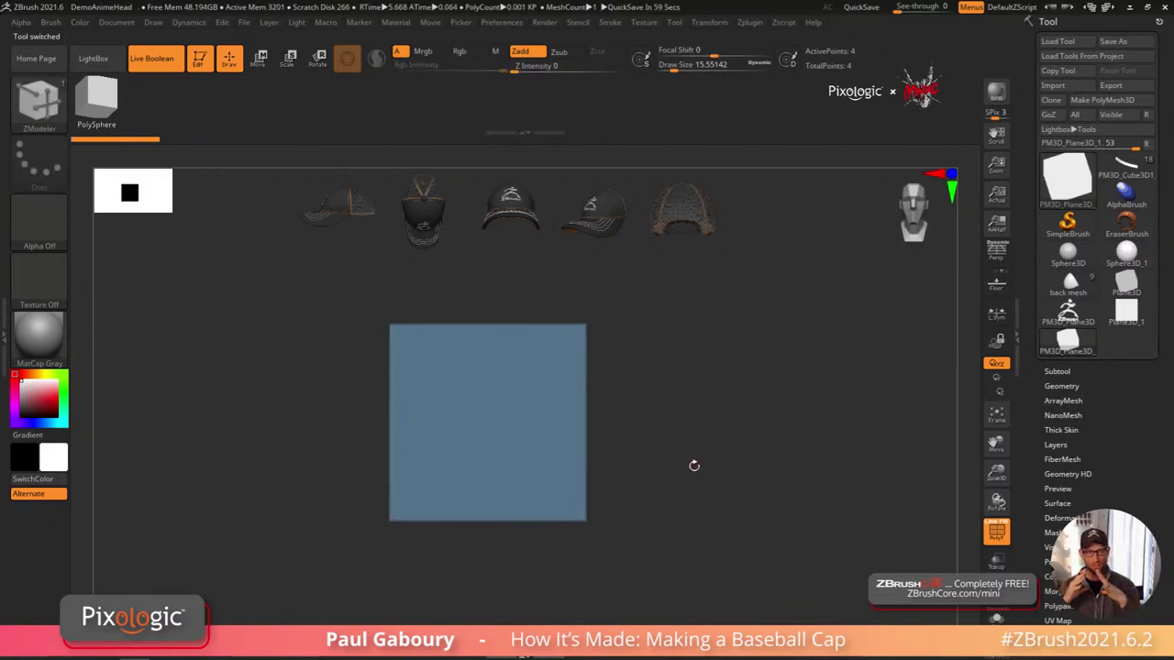
pyautogui.moveTo(780, 505)
pyautogui.keyDown('ctrl'); pyautogui.mouseDown(button='right')
pyautogui.moveTo(655, 468)
pyautogui.moveTo(694, 511)
pyautogui.moveTo(677, 514)
pyautogui.moveTo(684, 530)
pyautogui.mouseUp(button='right'); pyautogui.keyUp('ctrl')
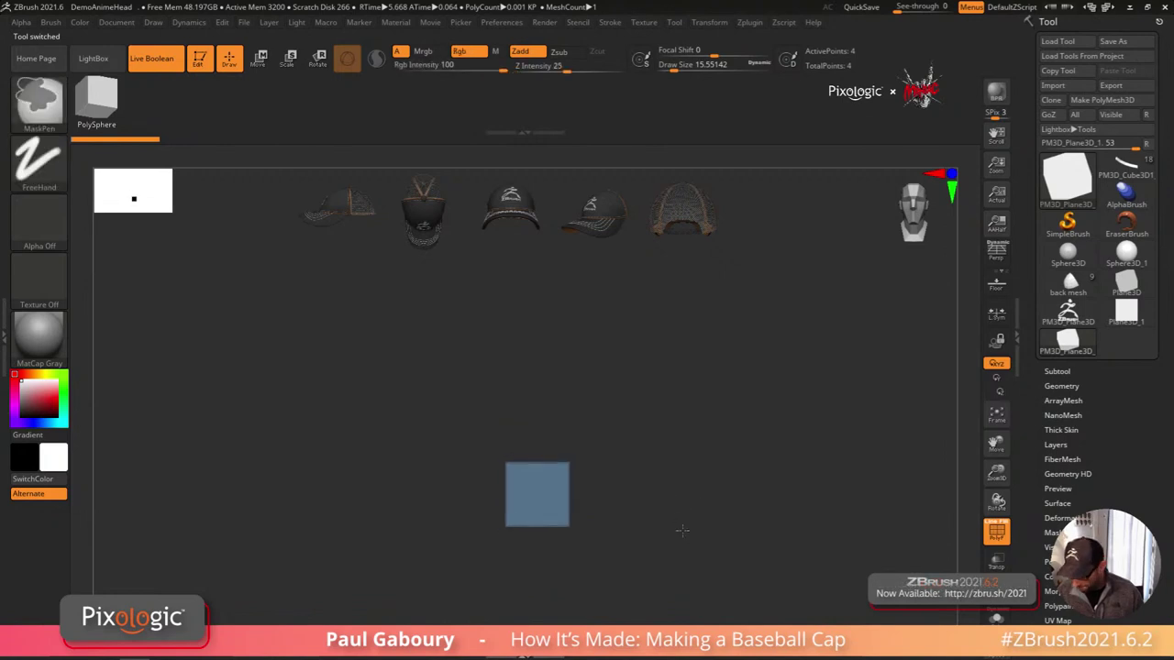
# Step: Turn on Array Mesh for the square plane and set its repeat count to 4
pyautogui.keyDown('shift'); pyautogui.click(1079, 401); pyautogui.keyUp('shift')
pyautogui.moveTo(1159, 453); pyautogui.dragTo(1158, 312)
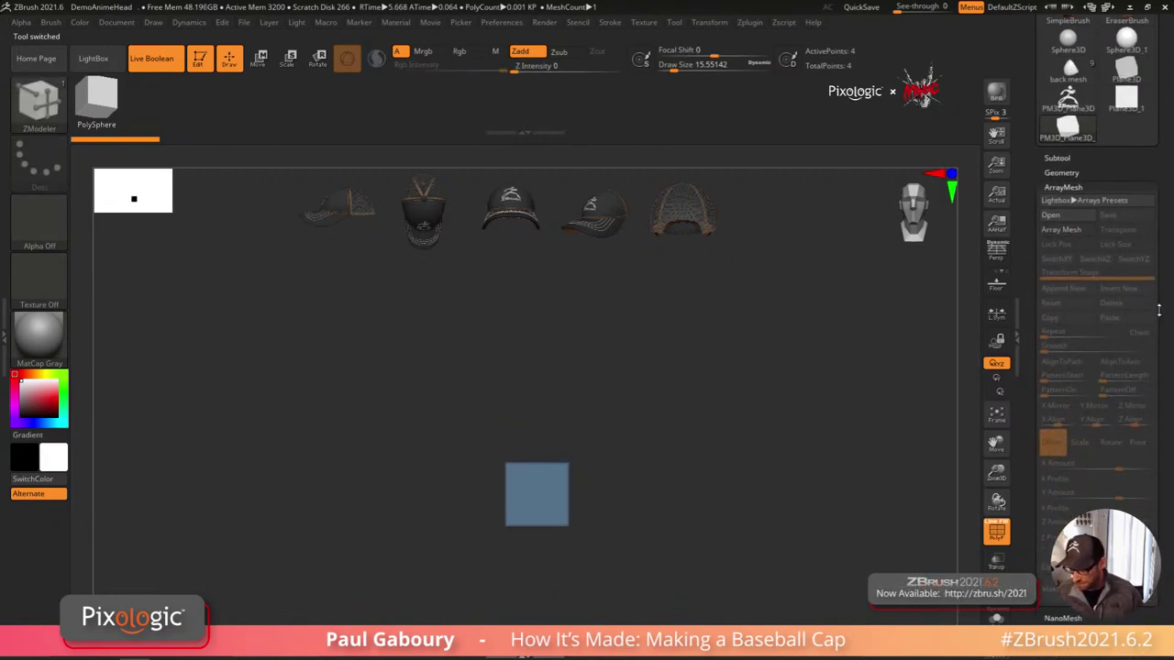
pyautogui.click(1061, 229)
pyautogui.moveTo(1045, 336); pyautogui.dragTo(1048, 336)
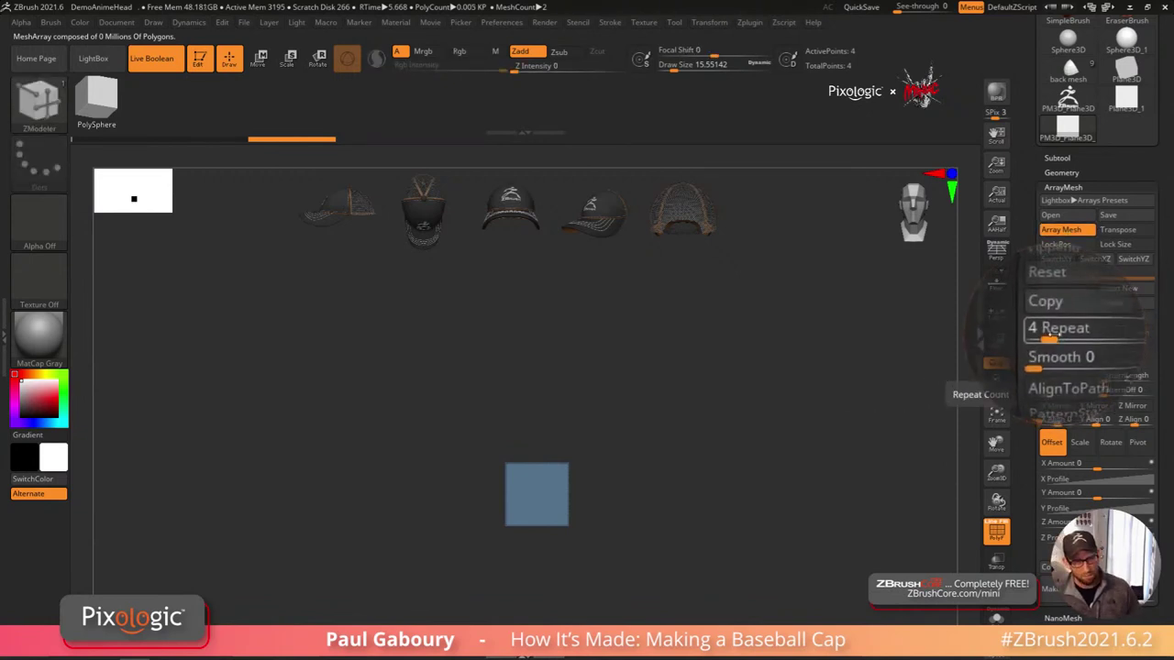
pyautogui.press('shift')
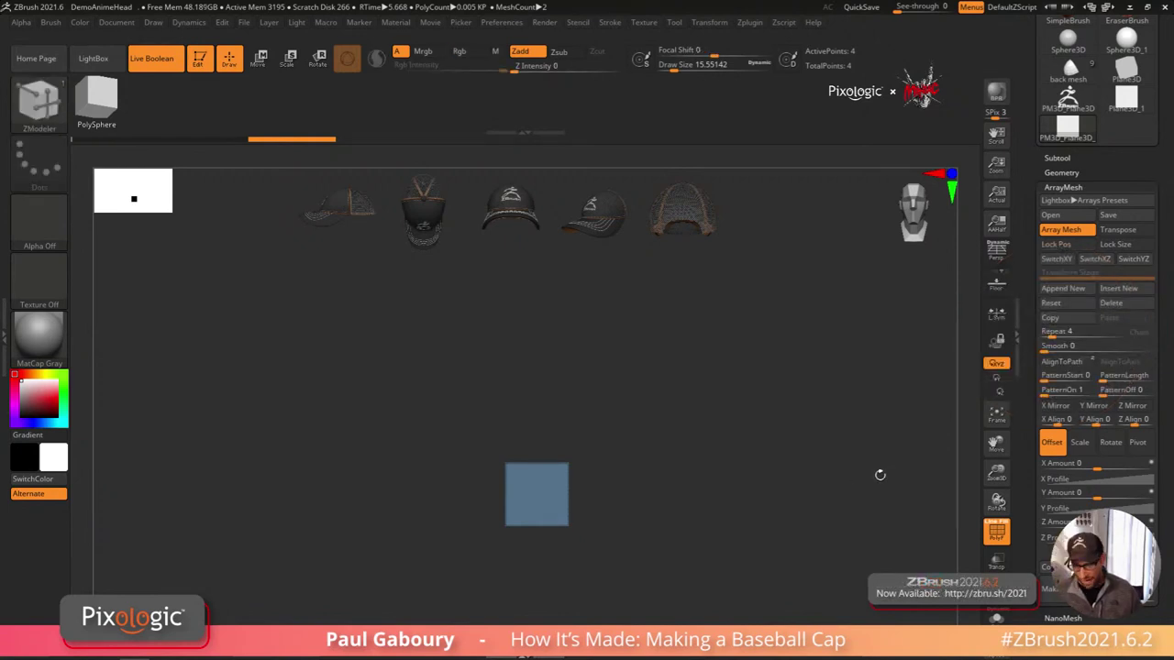
# Step: Set the array's rotation to a Z Amount of 360
pyautogui.moveTo(1031, 417); pyautogui.dragTo(1030, 302)
pyautogui.click(1111, 327)
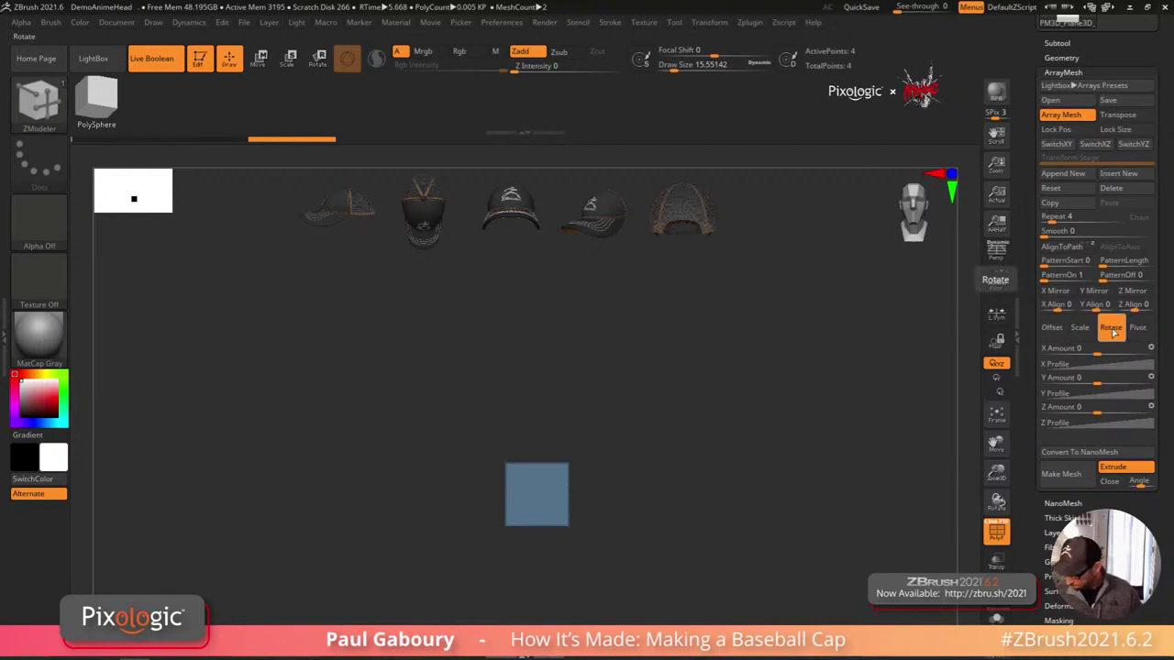
pyautogui.click(1100, 412)
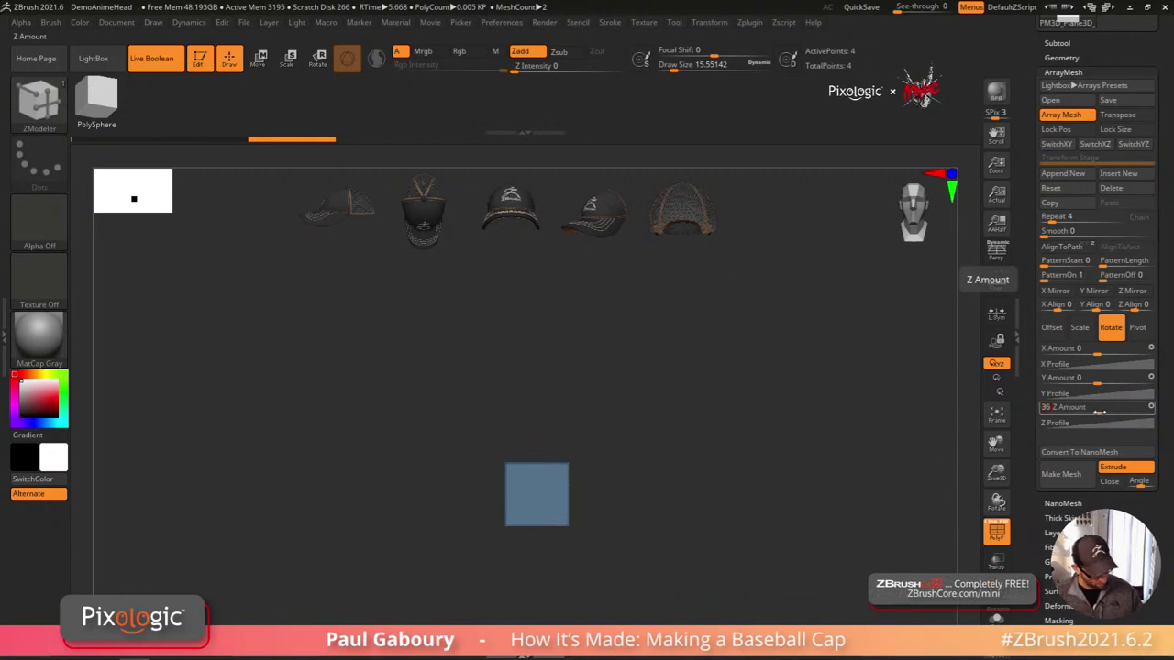
pyautogui.write('360')
pyautogui.press('Return')
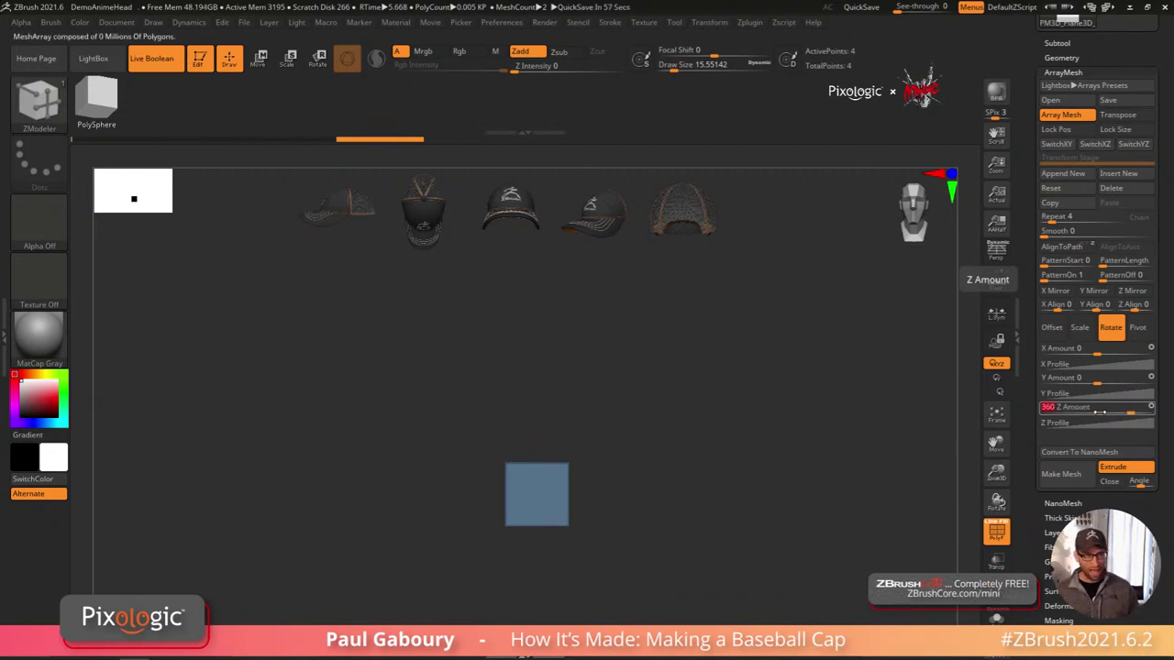
# Step: Lock the array's relative position and activate the Move gizmo on the plane
pyautogui.keyDown('alt'); pyautogui.moveTo(681, 542); pyautogui.dragTo(682, 488, button='right'); pyautogui.keyUp('alt')
pyautogui.keyDown('ctrl'); pyautogui.moveTo(682, 488); pyautogui.dragTo(737, 560, button='right'); pyautogui.keyUp('ctrl')
pyautogui.moveTo(700, 498)
pyautogui.mouseDown(button='right')
pyautogui.moveTo(747, 498)
pyautogui.moveTo(689, 503)
pyautogui.mouseUp(button='right')
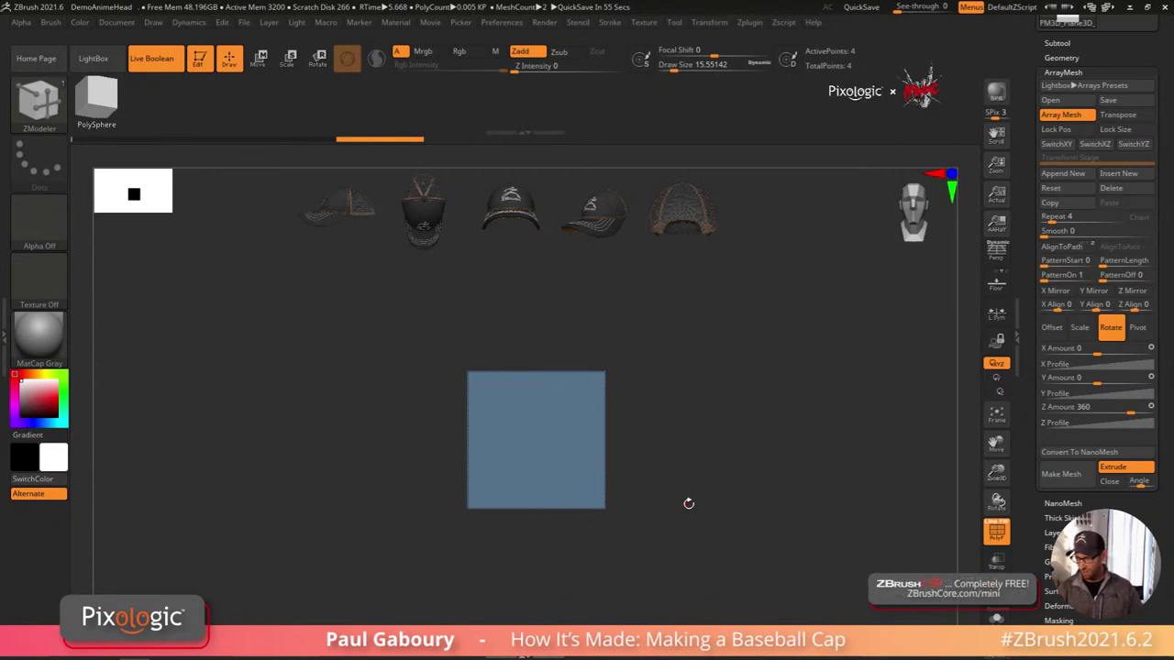
pyautogui.keyDown('ctrl'); pyautogui.moveTo(747, 502); pyautogui.dragTo(672, 473, button='right'); pyautogui.keyUp('ctrl')
pyautogui.keyDown('alt'); pyautogui.moveTo(708, 412); pyautogui.dragTo(712, 458, button='right'); pyautogui.keyUp('alt')
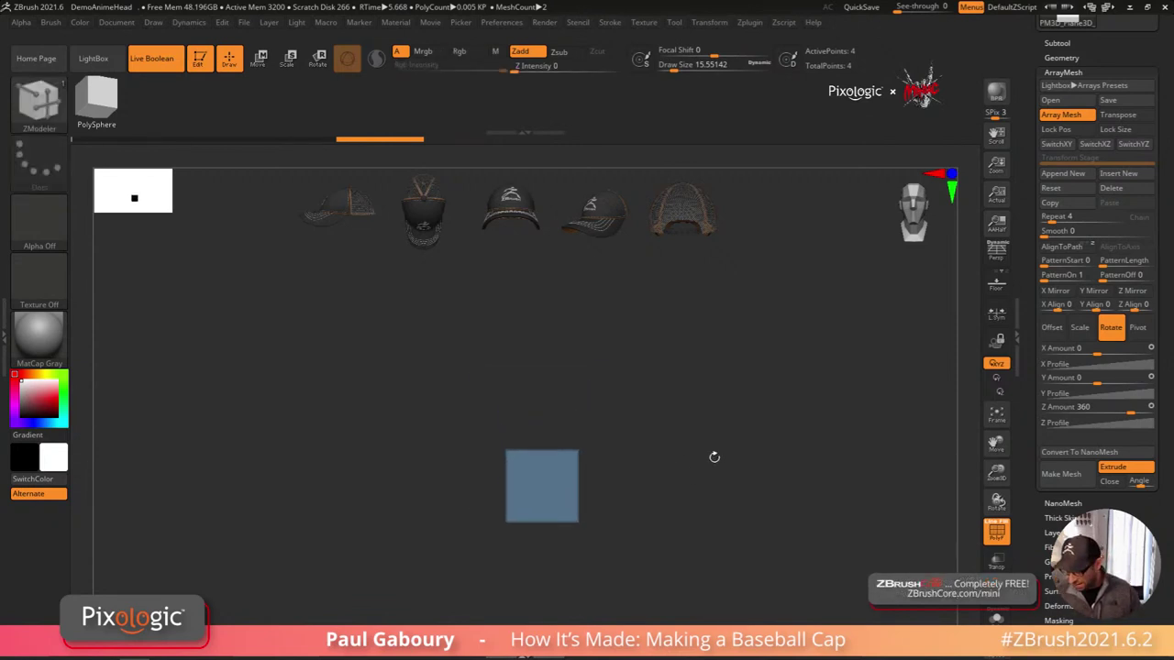
pyautogui.click(1063, 131)
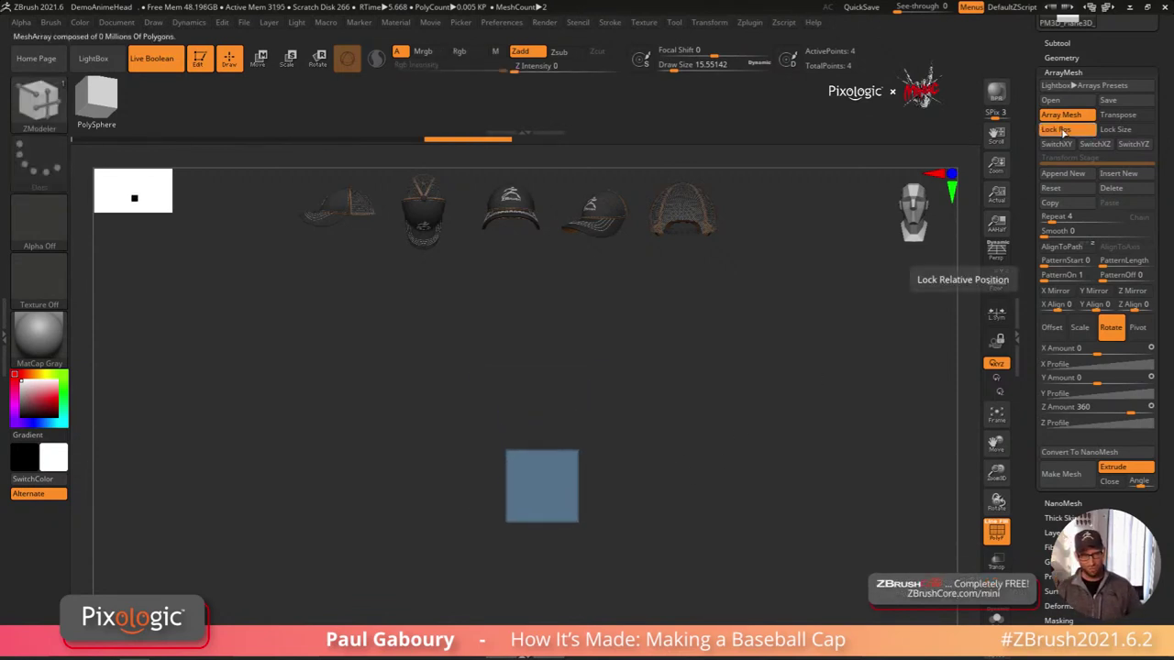
pyautogui.press('w')
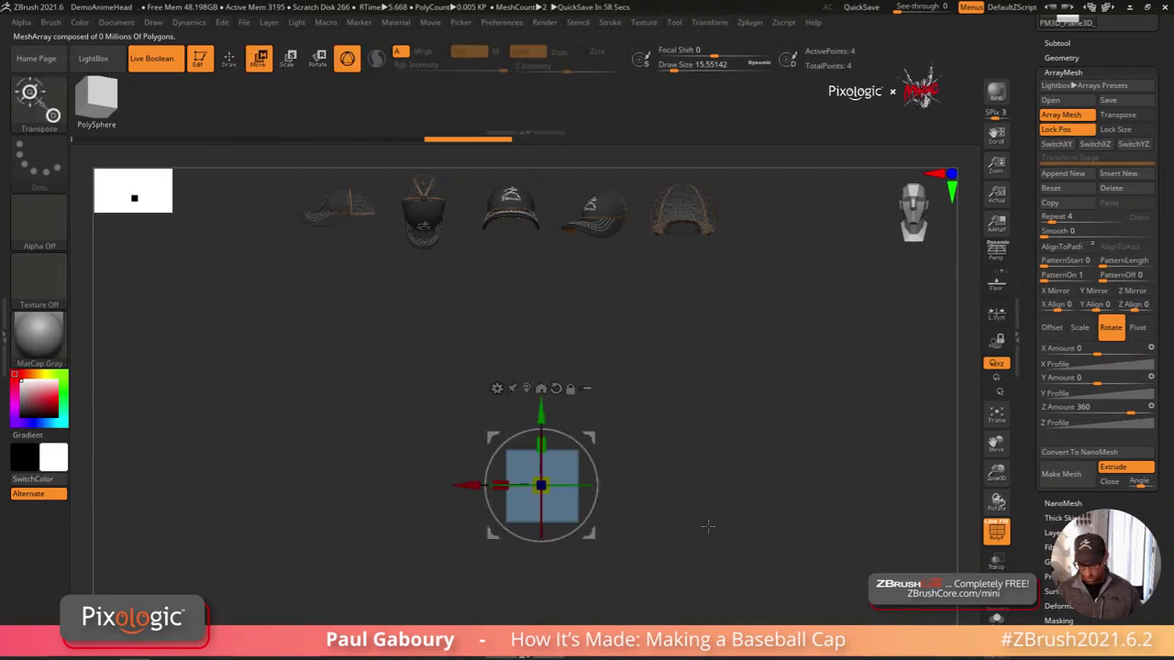
# Step: Try to move the source square straight up along its vertical axis to spread the array copies
pyautogui.moveTo(541, 415); pyautogui.dragTo(546, 282)
pyautogui.keyDown('ctrl'); pyautogui.moveTo(688, 521); pyautogui.dragTo(693, 493, button='right'); pyautogui.keyUp('ctrl')
pyautogui.keyDown('alt'); pyautogui.moveTo(709, 540); pyautogui.dragTo(711, 492, button='right'); pyautogui.keyUp('alt')
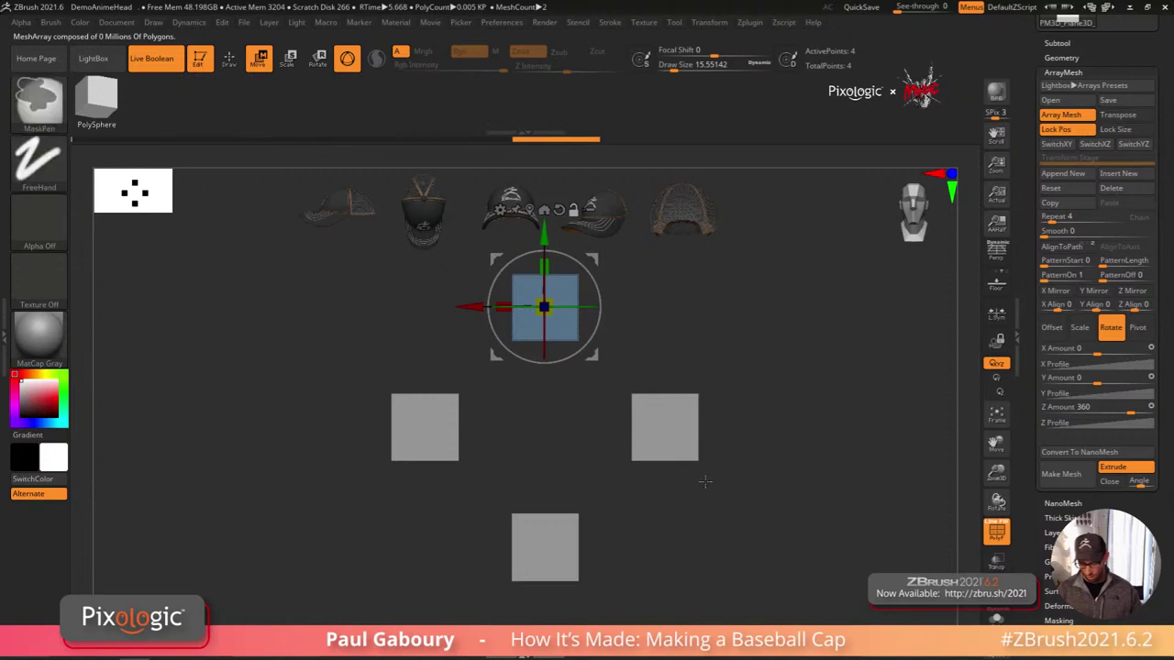
pyautogui.hotkey('ctrl', 'z')
# Step: Move the source square straight up so the four array copies spread evenly around the centre, and return to Draw mode
pyautogui.moveTo(617, 349)
pyautogui.keyDown('alt'); pyautogui.mouseDown(button='right')
pyautogui.moveTo(615, 394)
pyautogui.moveTo(615, 368)
pyautogui.mouseUp(button='right'); pyautogui.keyUp('alt')
pyautogui.moveTo(542, 416); pyautogui.dragTo(537, 296)
pyautogui.moveTo(694, 542)
pyautogui.keyDown('alt'); pyautogui.mouseDown()
pyautogui.moveTo(677, 501)
pyautogui.moveTo(723, 510)
pyautogui.mouseUp(); pyautogui.keyUp('alt')
pyautogui.press('q')
pyautogui.keyDown('ctrl'); pyautogui.moveTo(723, 510); pyautogui.dragTo(716, 502, button='right'); pyautogui.keyUp('ctrl')
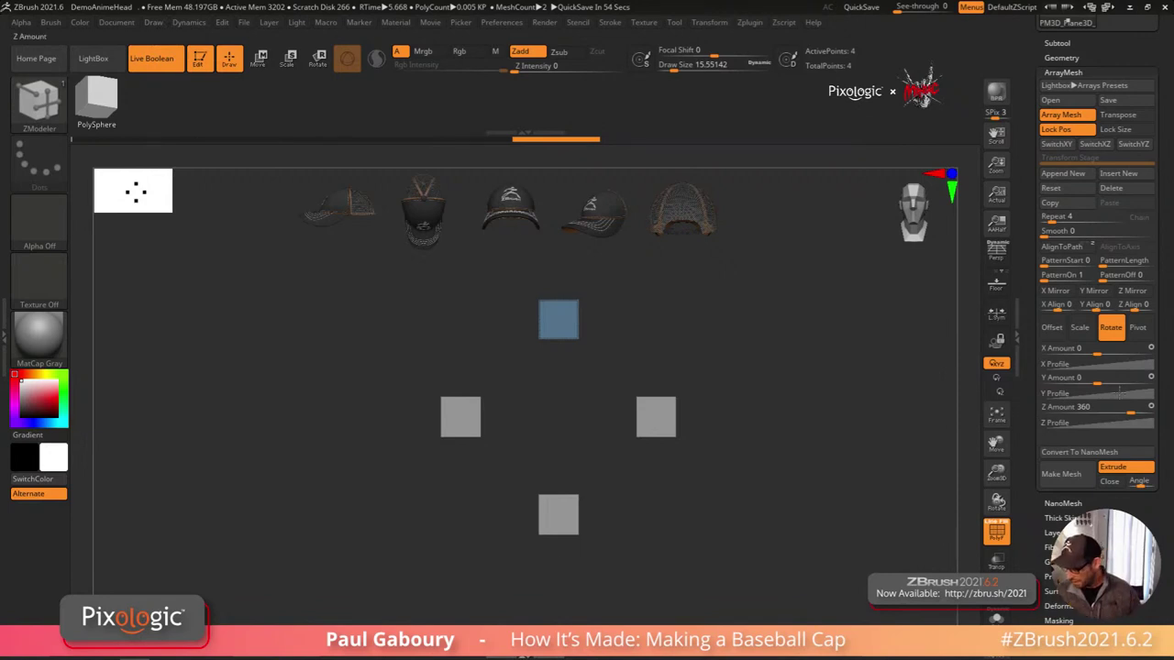
# Step: Convert the four-square array into real geometry with Make Mesh
pyautogui.moveTo(1162, 349); pyautogui.dragTo(1162, 390)
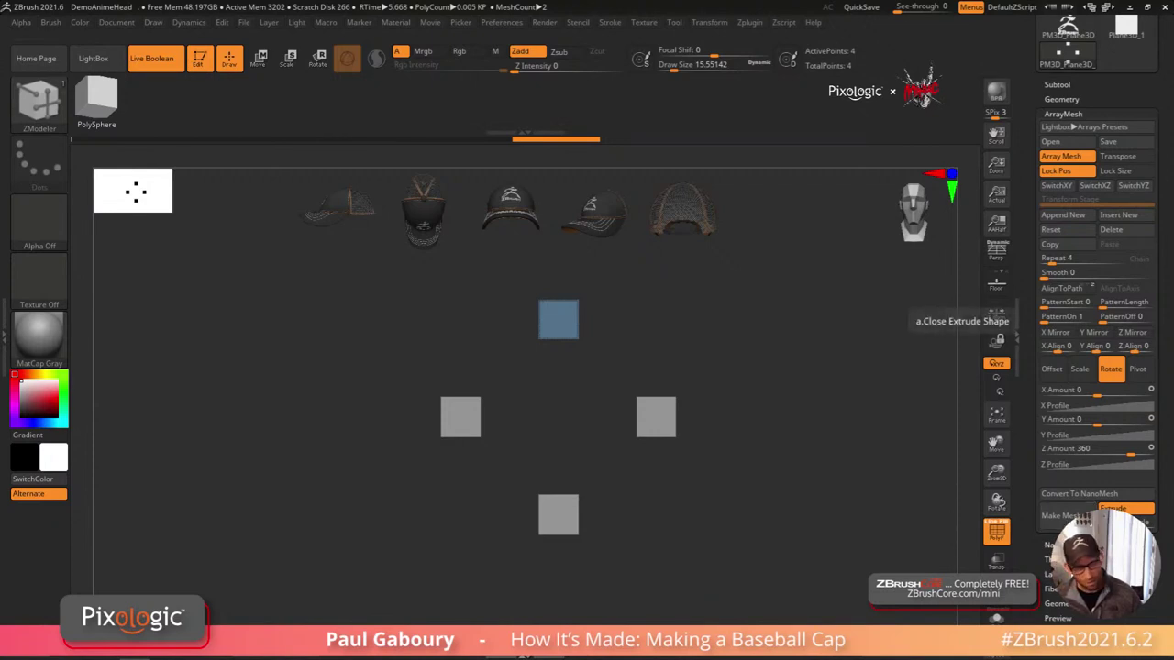
pyautogui.moveTo(1136, 599); pyautogui.dragTo(1135, 498)
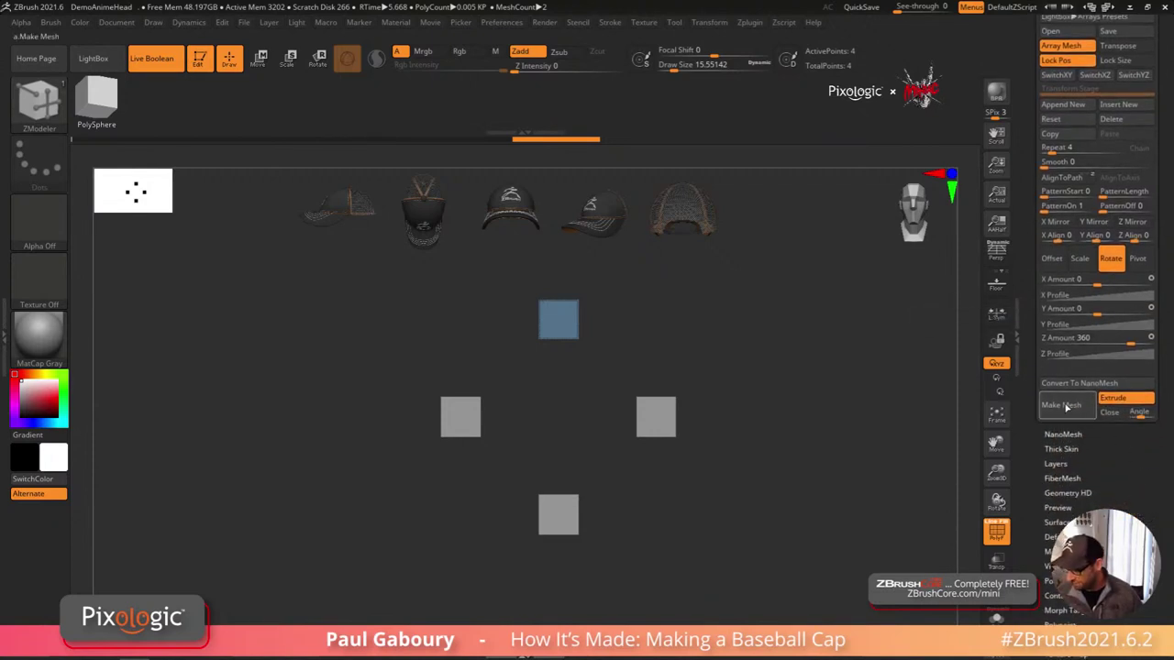
pyautogui.click(1068, 405)
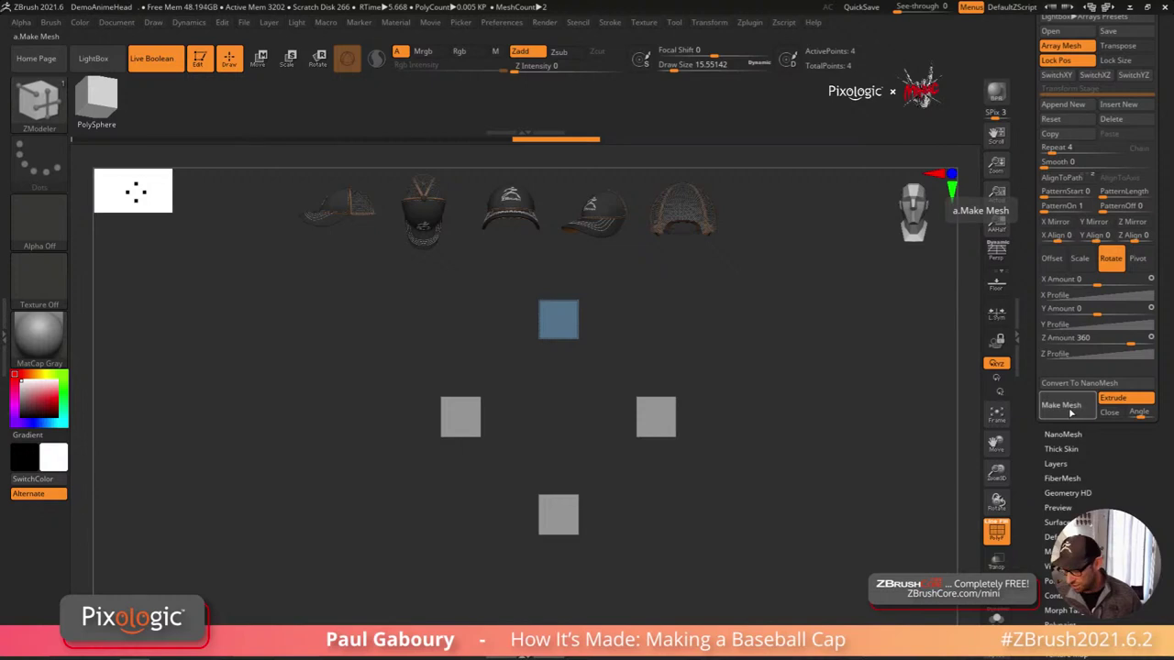
# Step: Set the ZModeler edge action to Bridge with a single Edge target
pyautogui.keyDown('alt'); pyautogui.moveTo(674, 516); pyautogui.dragTo(670, 509, button='right'); pyautogui.keyUp('alt')
pyautogui.rightClick(618, 524)
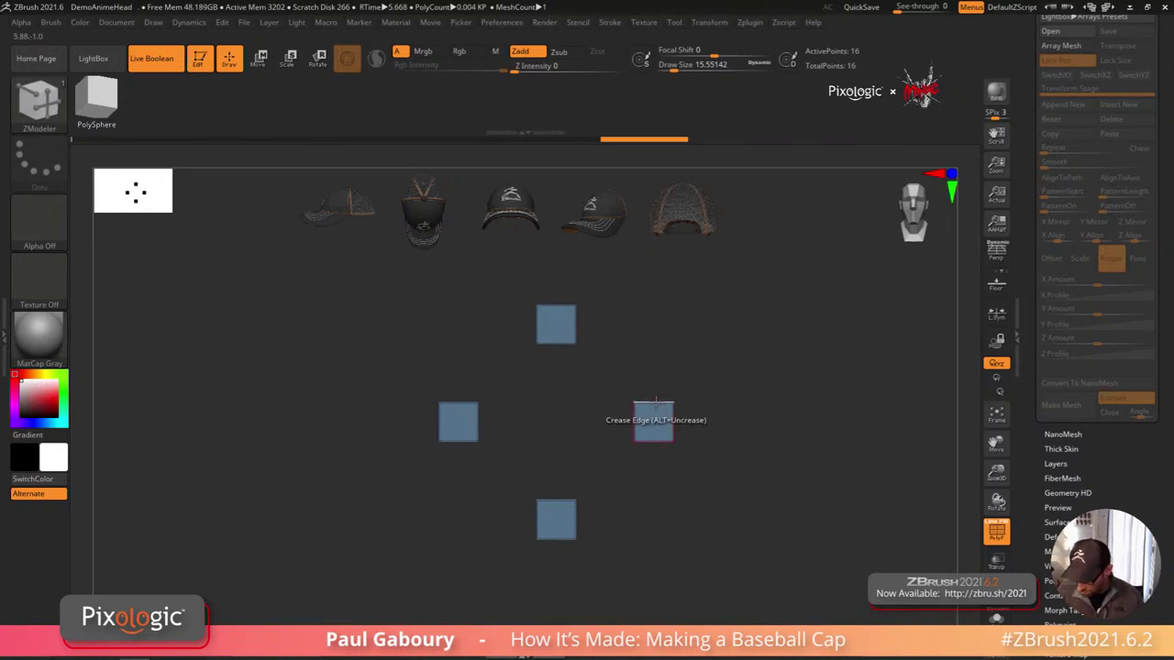
pyautogui.press('space')
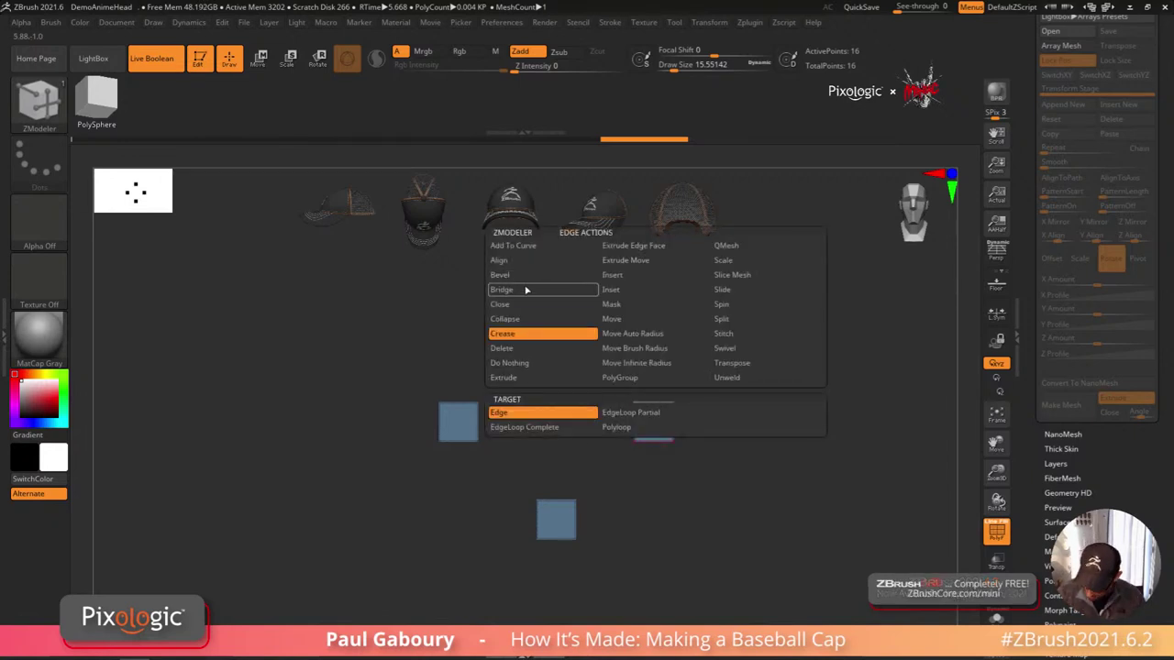
pyautogui.click(527, 291)
# Step: Bridge the neighbouring edges of the four squares into a closed diamond ring and assign it a single polygroup
pyautogui.click(657, 403)
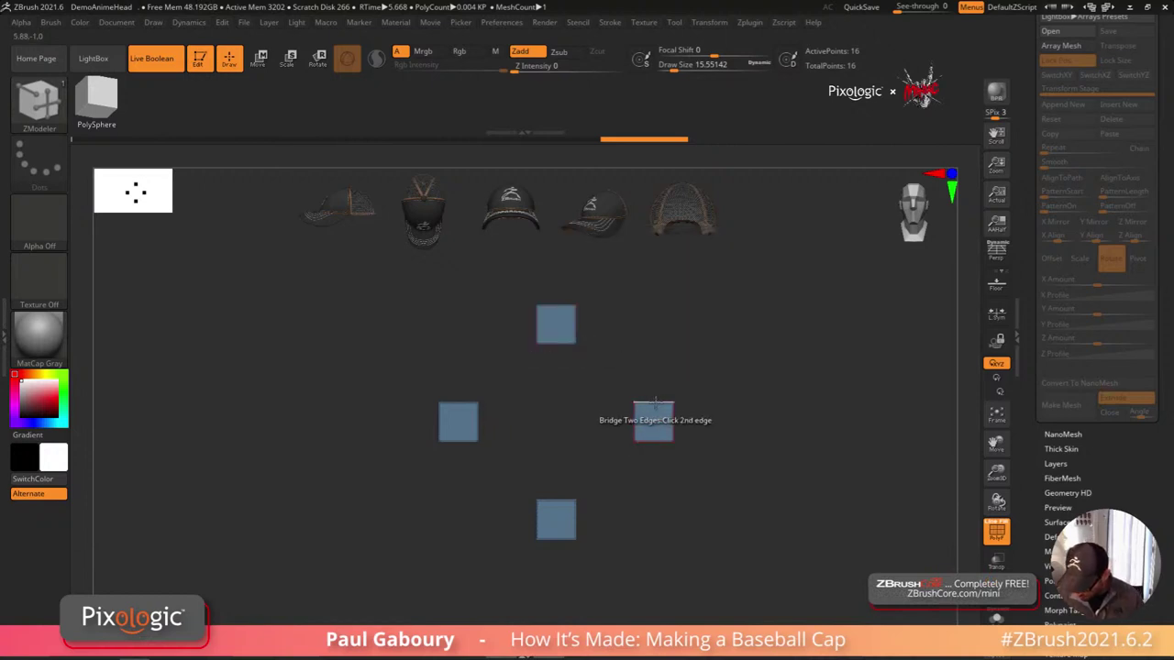
pyautogui.click(575, 321)
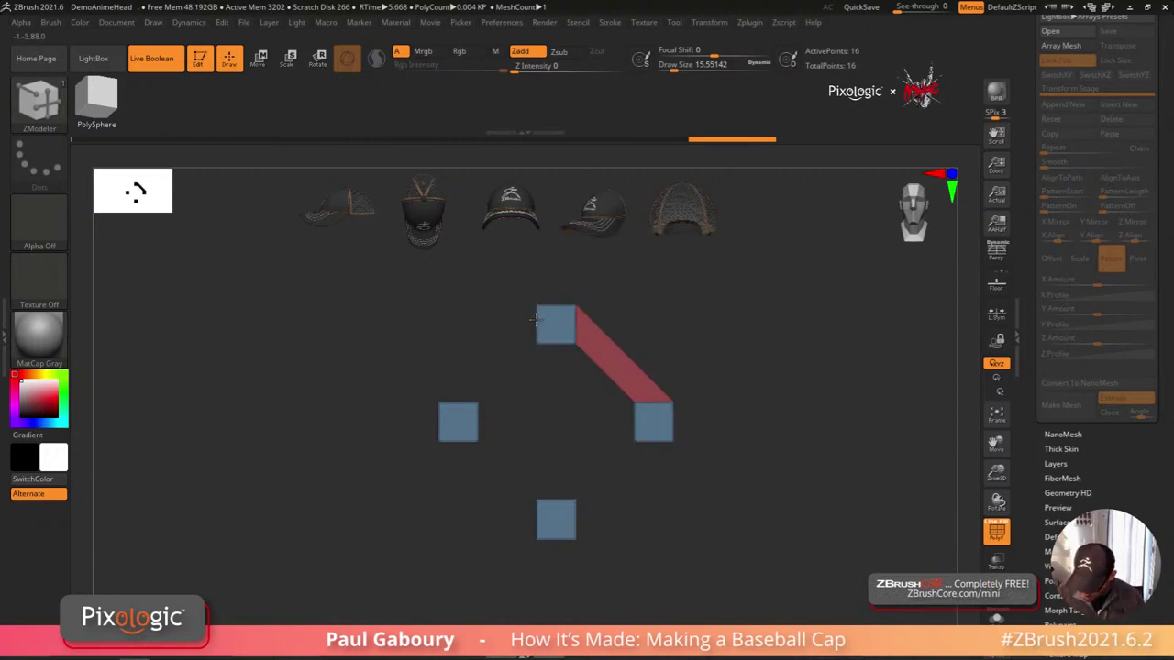
pyautogui.click(459, 403)
pyautogui.click(459, 440)
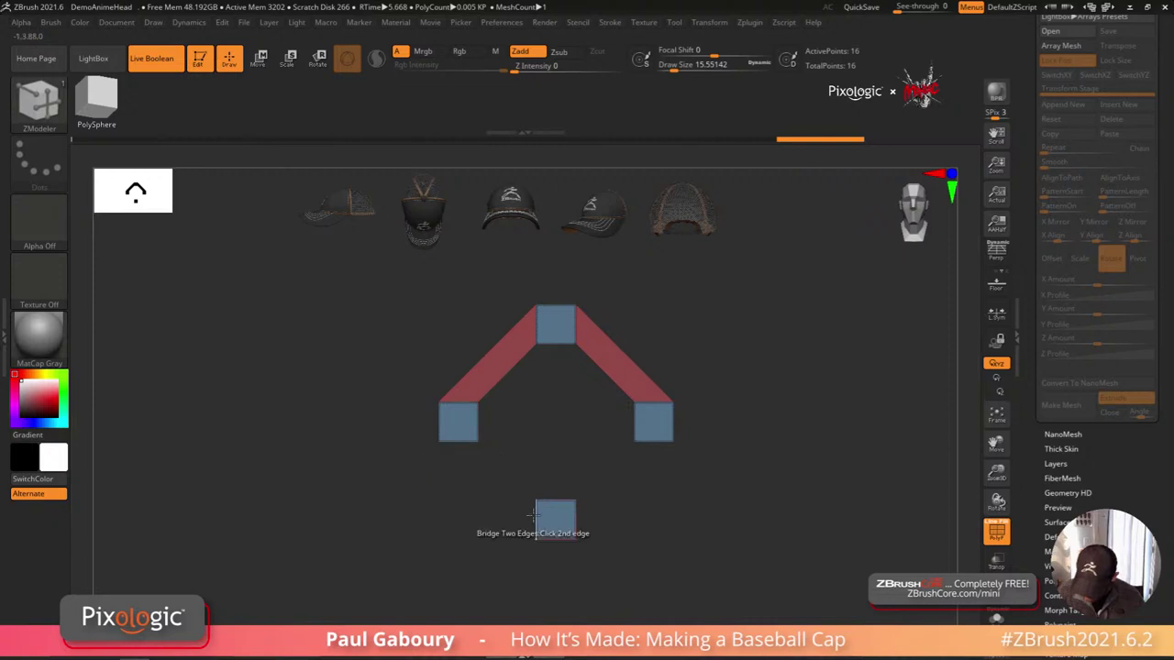
pyautogui.click(538, 518)
pyautogui.click(573, 524)
pyautogui.click(656, 441)
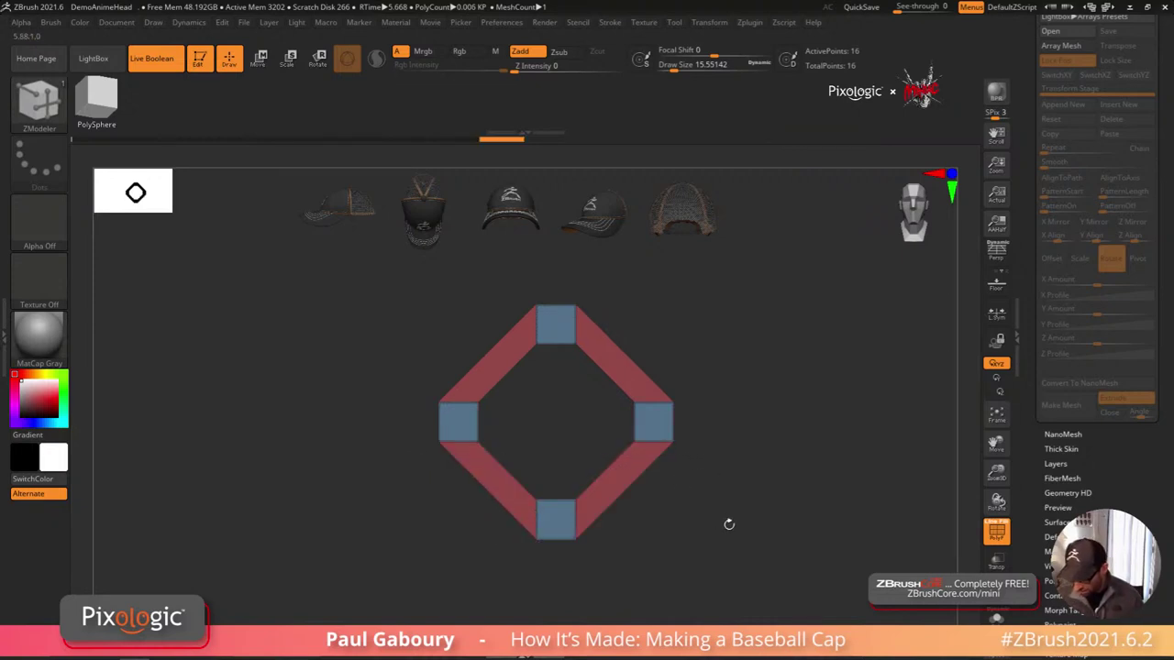
pyautogui.press('ctrl')
pyautogui.hotkey('ctrl', 'w')
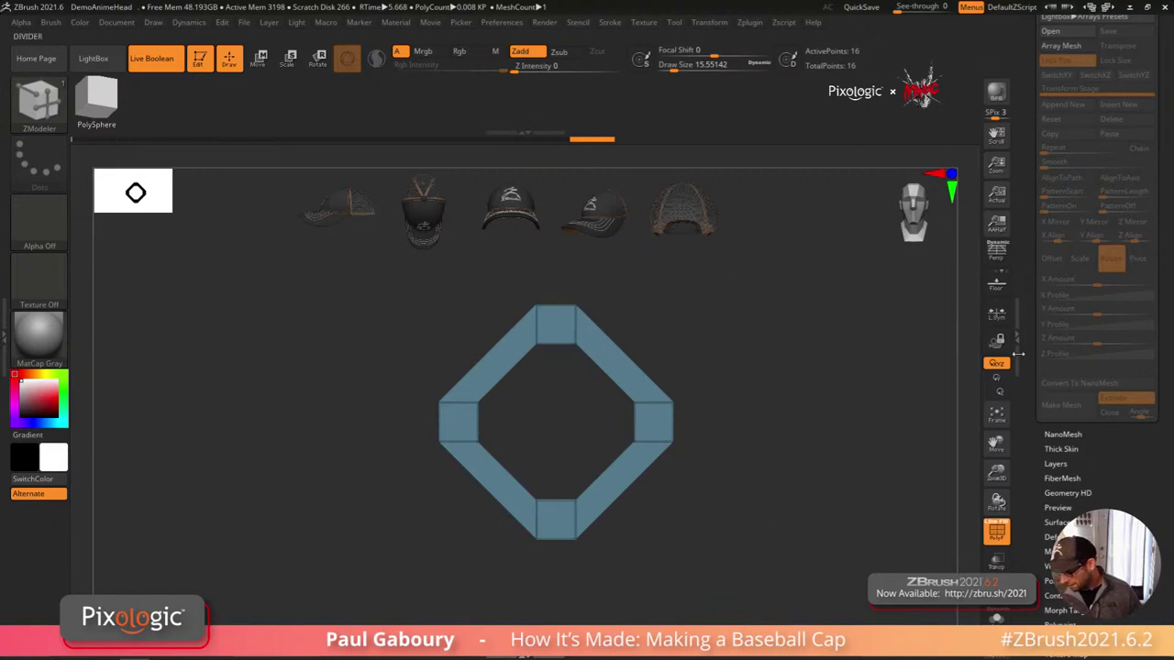
pyautogui.moveTo(1032, 331); pyautogui.dragTo(1030, 401)
pyautogui.click(1069, 143)
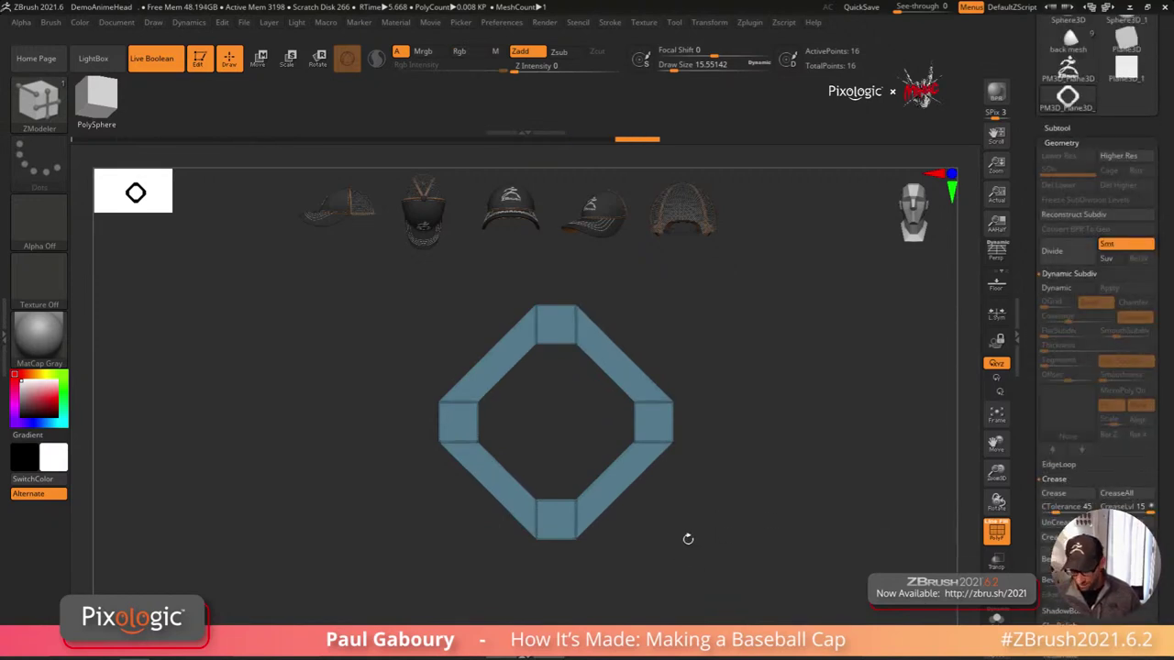
pyautogui.keyDown('ctrl'); pyautogui.moveTo(710, 511); pyautogui.dragTo(684, 500, button='right'); pyautogui.keyUp('ctrl')
pyautogui.keyDown('alt'); pyautogui.moveTo(684, 499); pyautogui.dragTo(632, 492, button='right'); pyautogui.keyUp('alt')
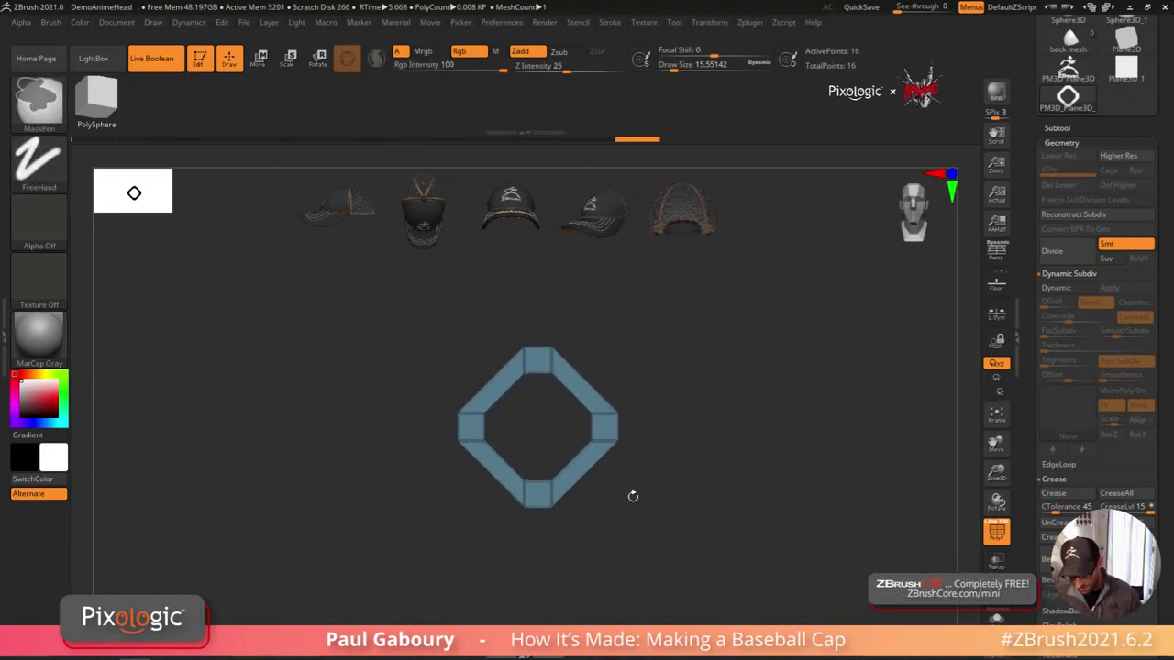
pyautogui.click(1062, 144)
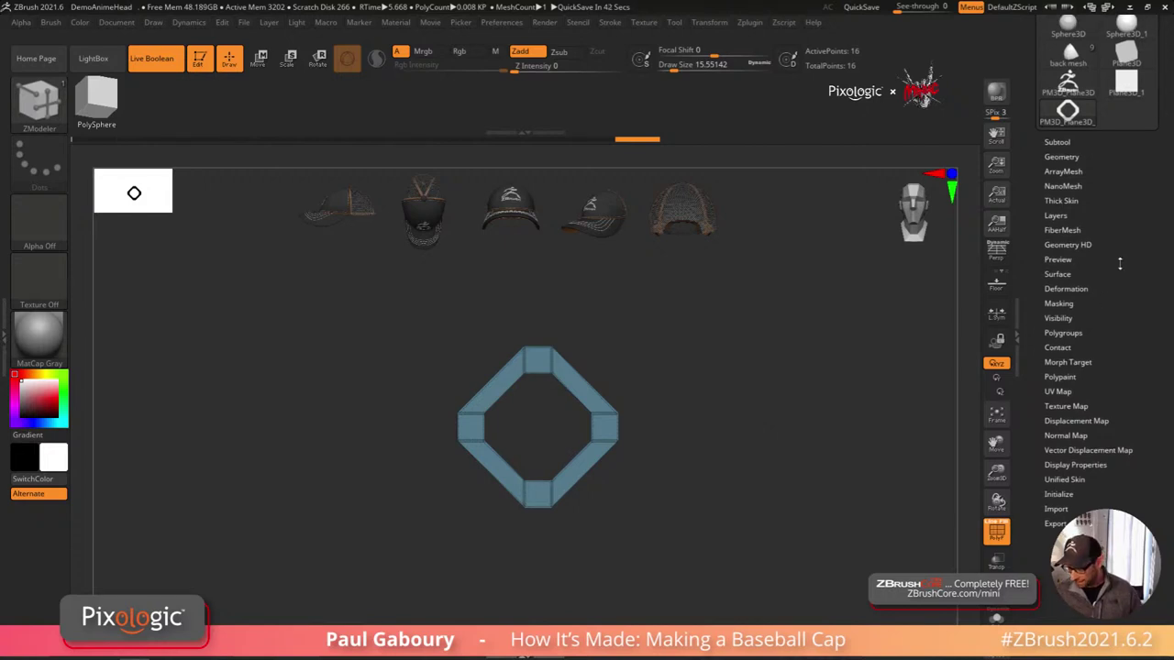
pyautogui.scroll(2, 1073, 183)
pyautogui.click(1072, 185)
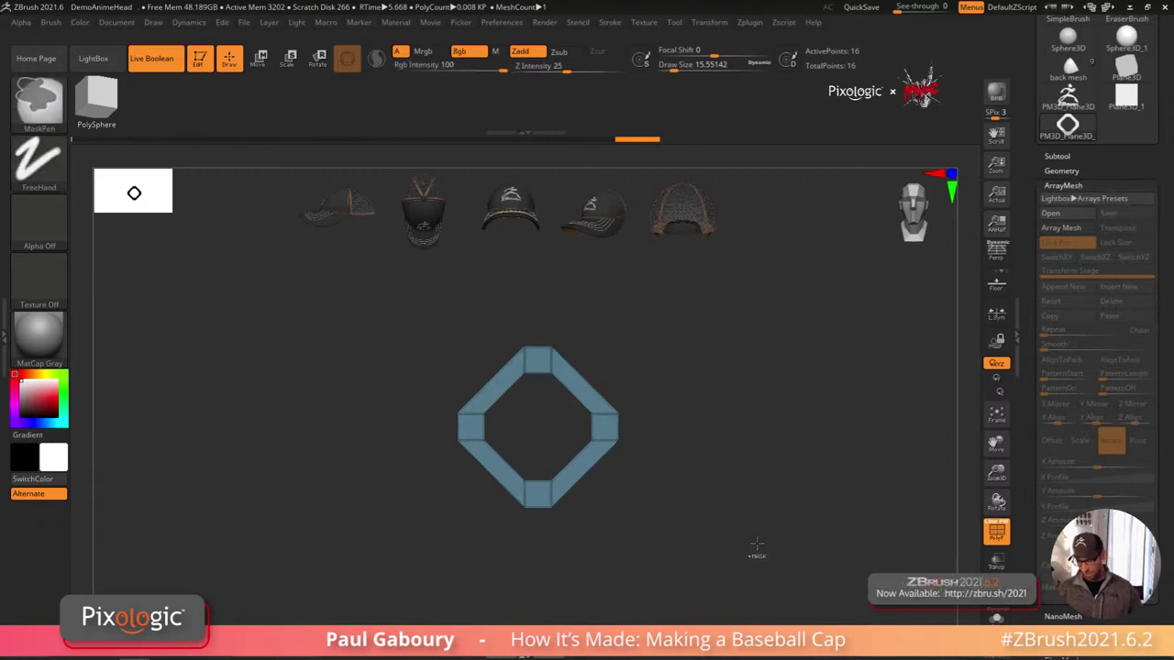
# Step: Undo the polygrouping, edge bridges and mesh conversion back to the live four-copy array
pyautogui.hotkey('ctrl', 'z')
pyautogui.hotkey('ctrl', 'z')
pyautogui.hotkey('ctrl', 'z')
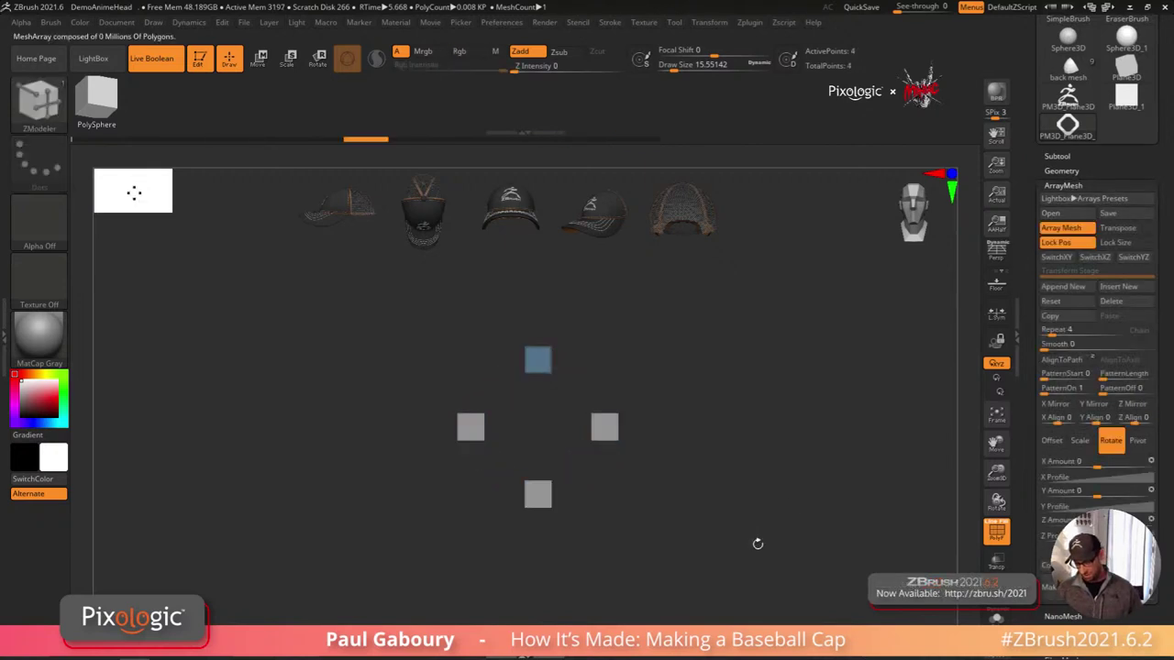
pyautogui.click(1071, 244)
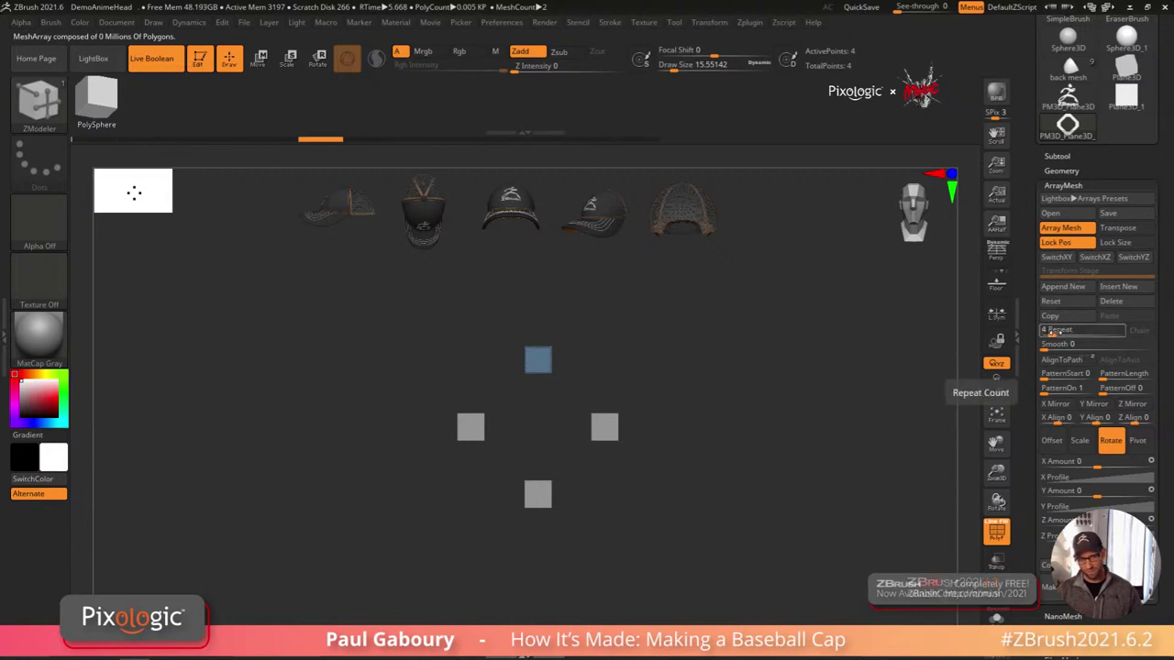
pyautogui.scroll(-2, 1109, 371)
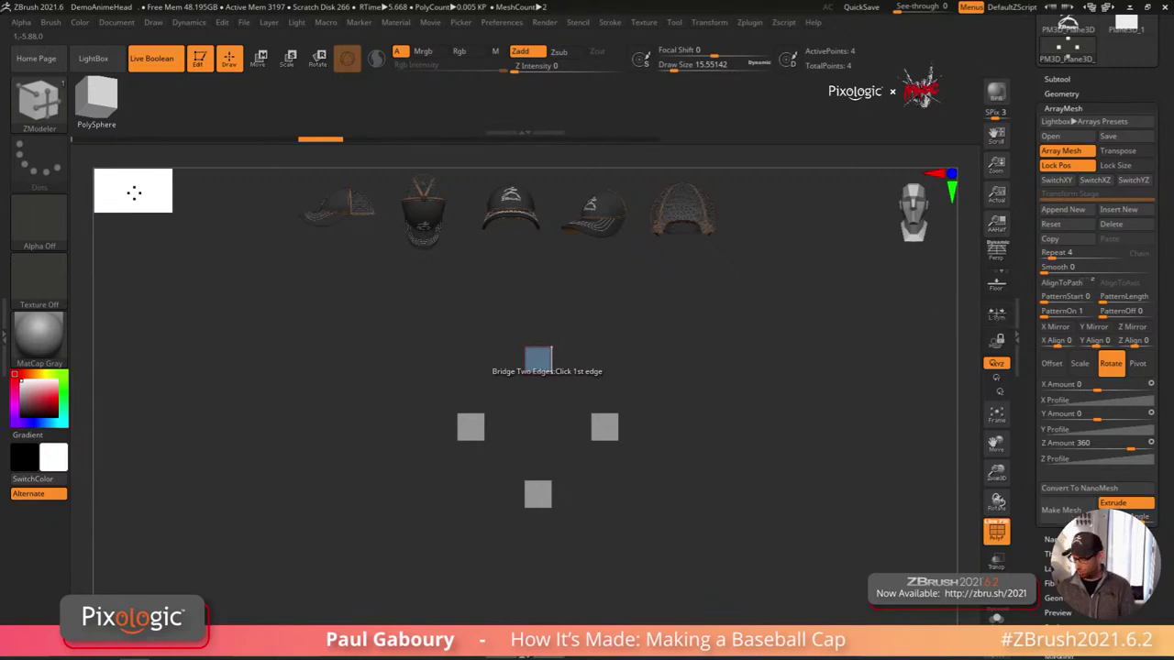
# Step: Convert the live array of four squares to editable geometry using Make Mesh
pyautogui.moveTo(1069, 530); pyautogui.dragTo(1067, 453)
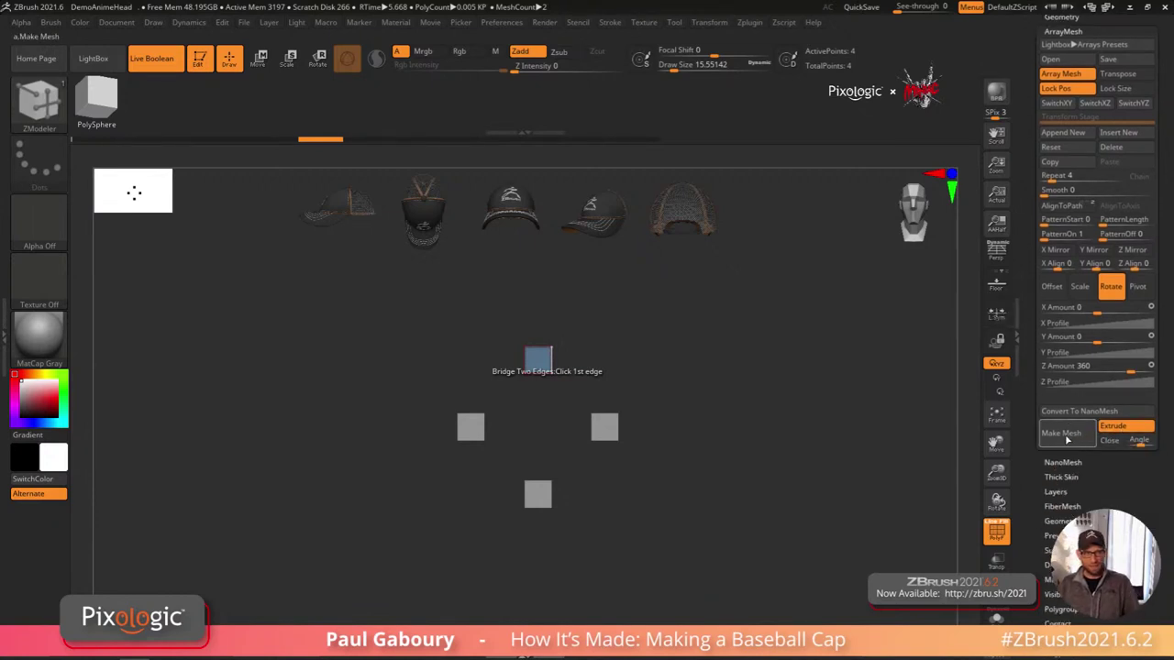
pyautogui.click(1064, 432)
pyautogui.click(1079, 436)
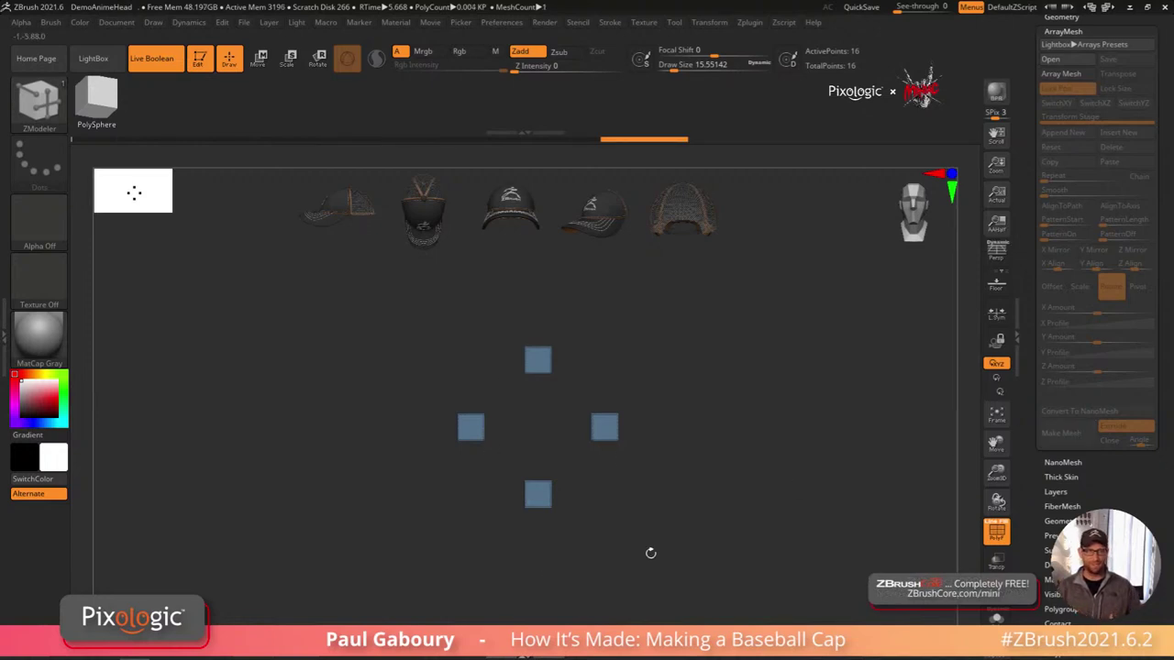
# Step: Bridge the edges between all four squares to close the diamond-shaped ring, and merge it into one polygroup
pyautogui.click(604, 426)
pyautogui.click(538, 359)
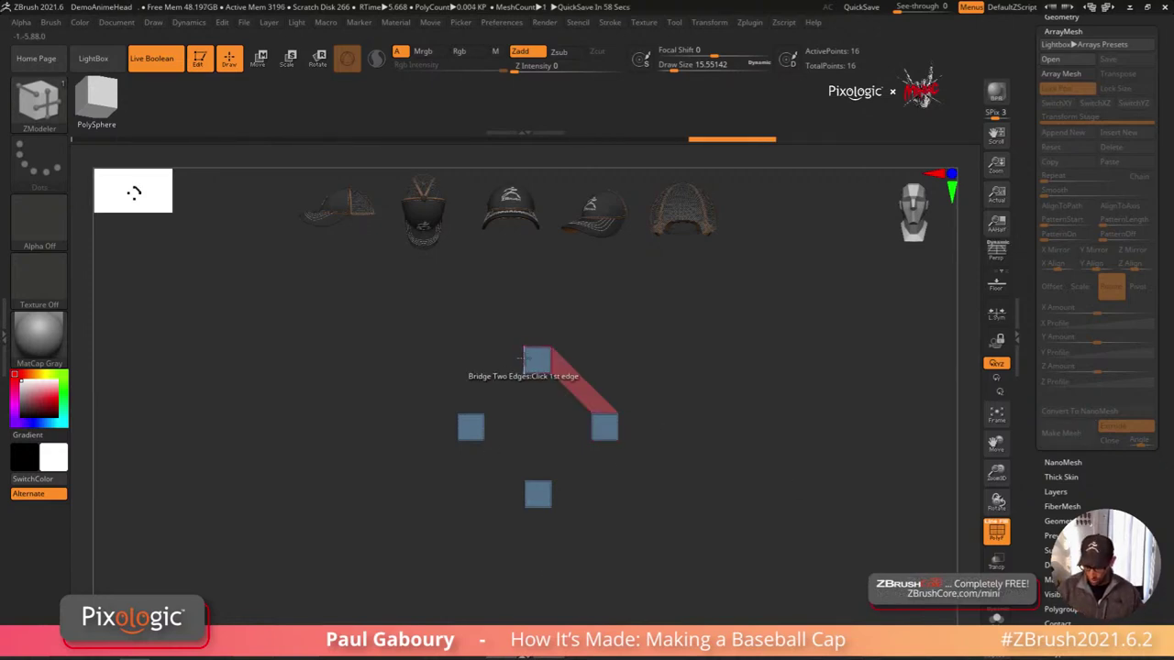
pyautogui.click(470, 426)
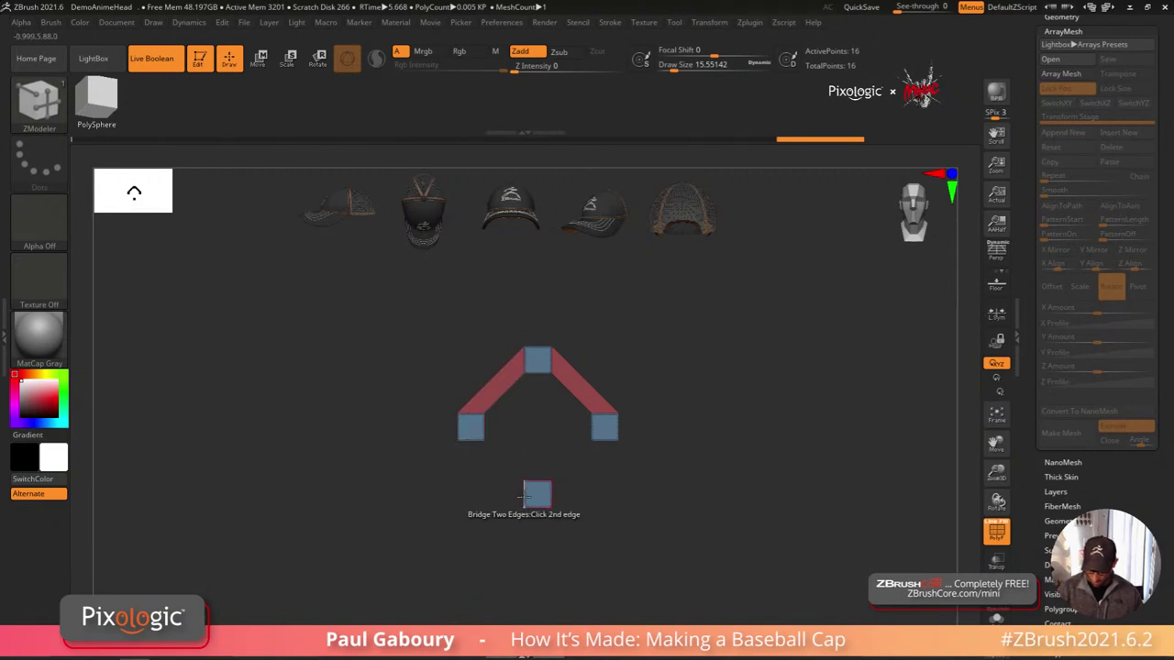
pyautogui.click(543, 494)
pyautogui.click(550, 495)
pyautogui.click(601, 436)
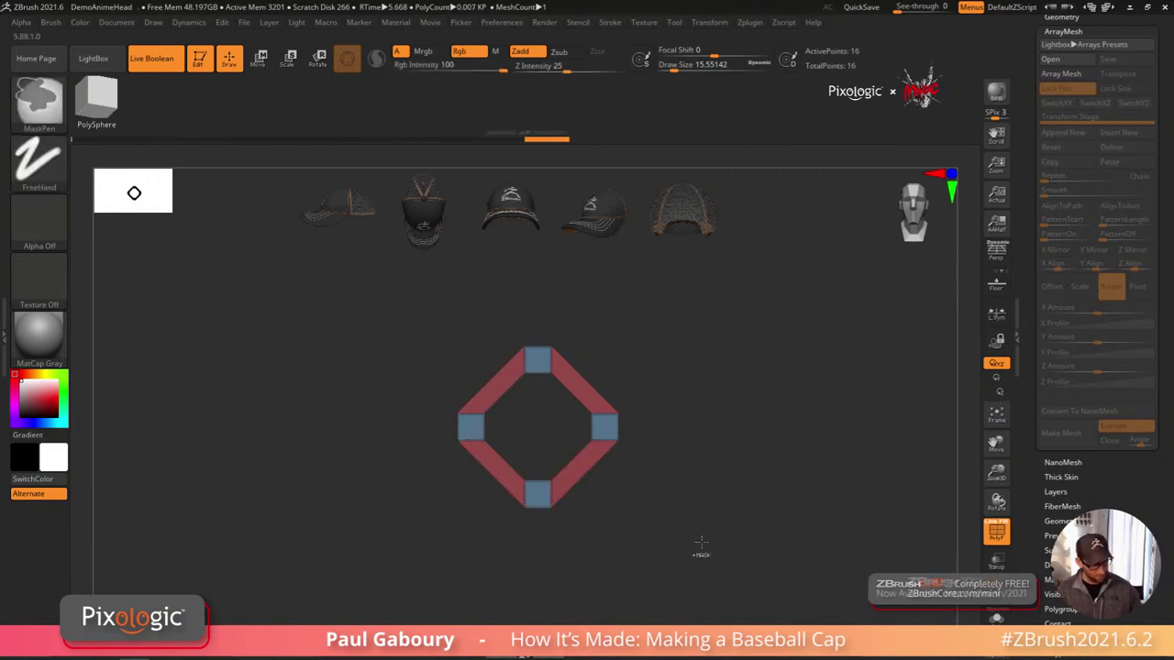
pyautogui.hotkey('ctrl', 'w')
pyautogui.moveTo(1091, 34); pyautogui.dragTo(1091, 160)
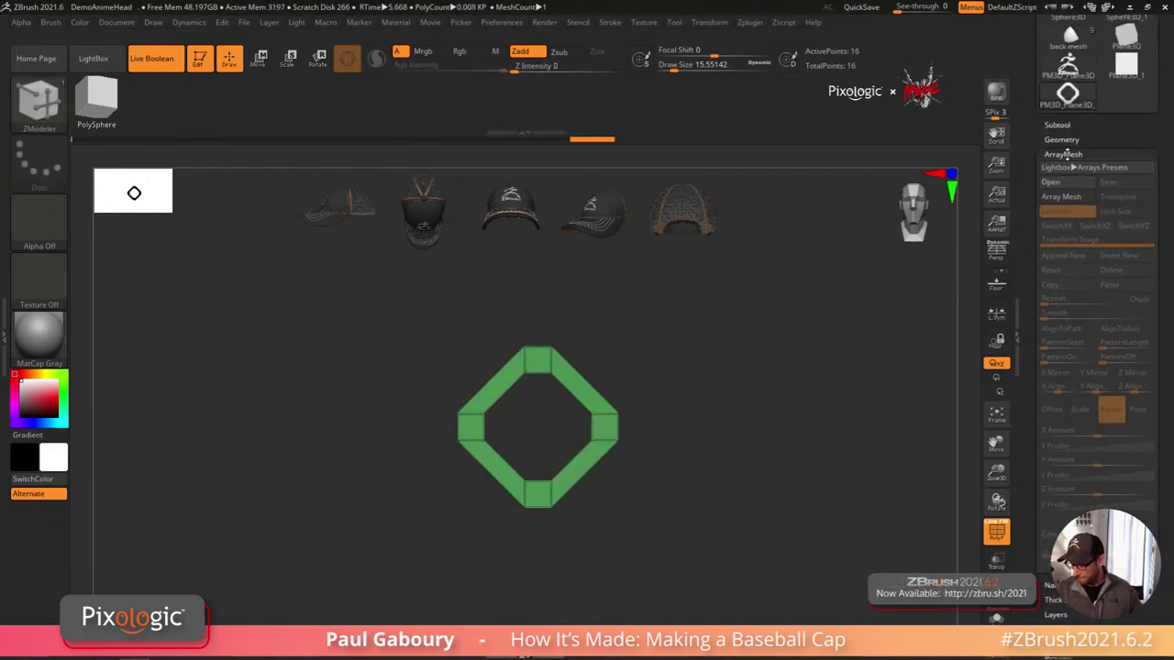
# Step: Crease all edges of the diamond-shaped ring
pyautogui.click(1063, 143)
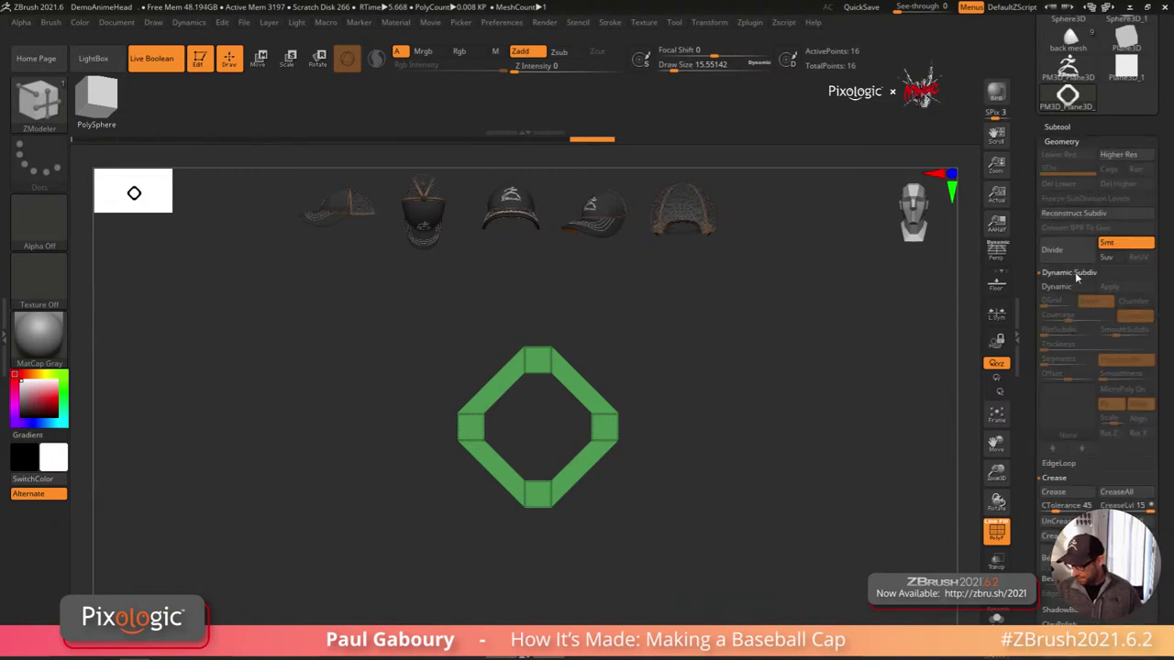
pyautogui.click(1068, 272)
pyautogui.click(1129, 317)
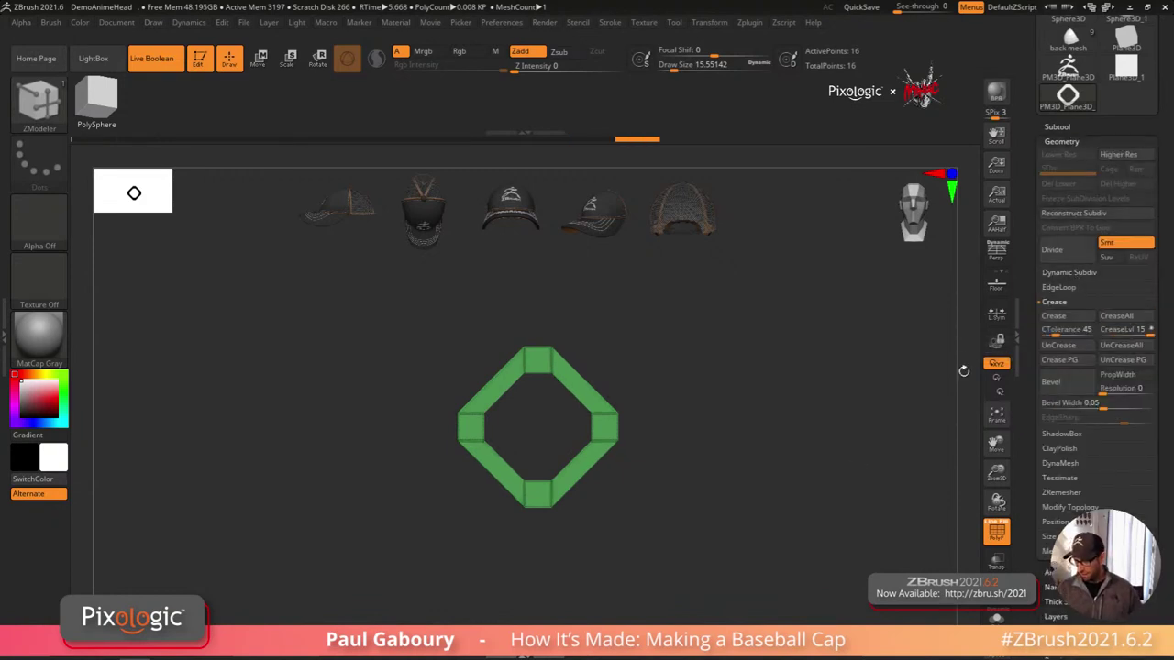
pyautogui.click(1061, 141)
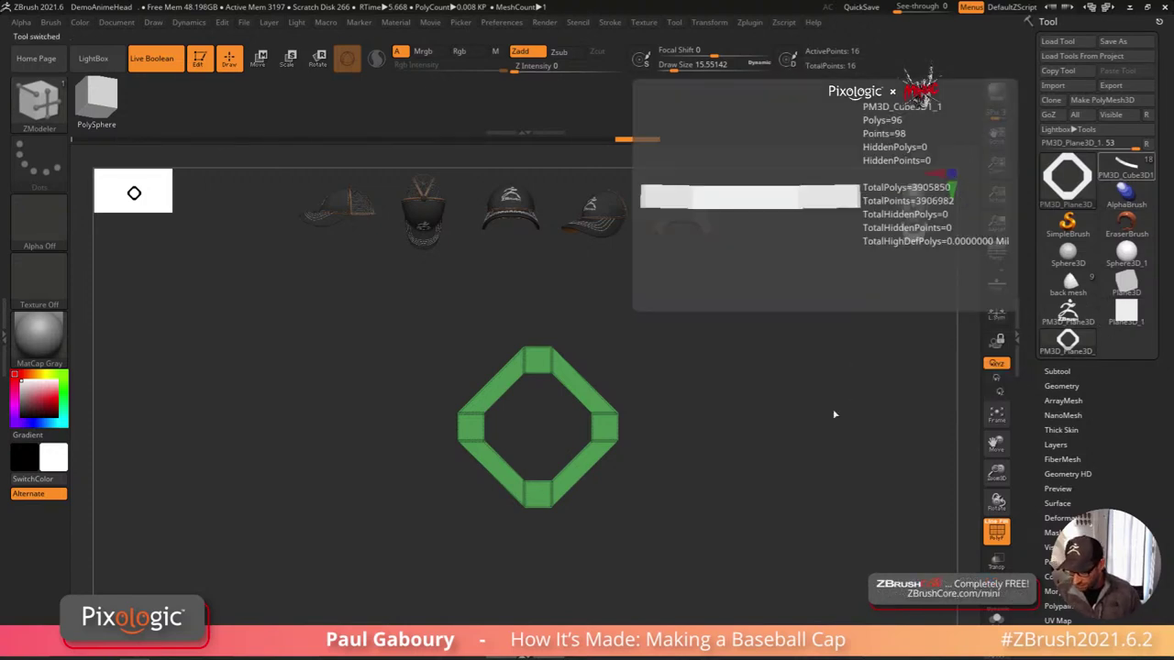
# Step: Switch to the cap's back mesh tool and set the draw size to about 39
pyautogui.click(1128, 170)
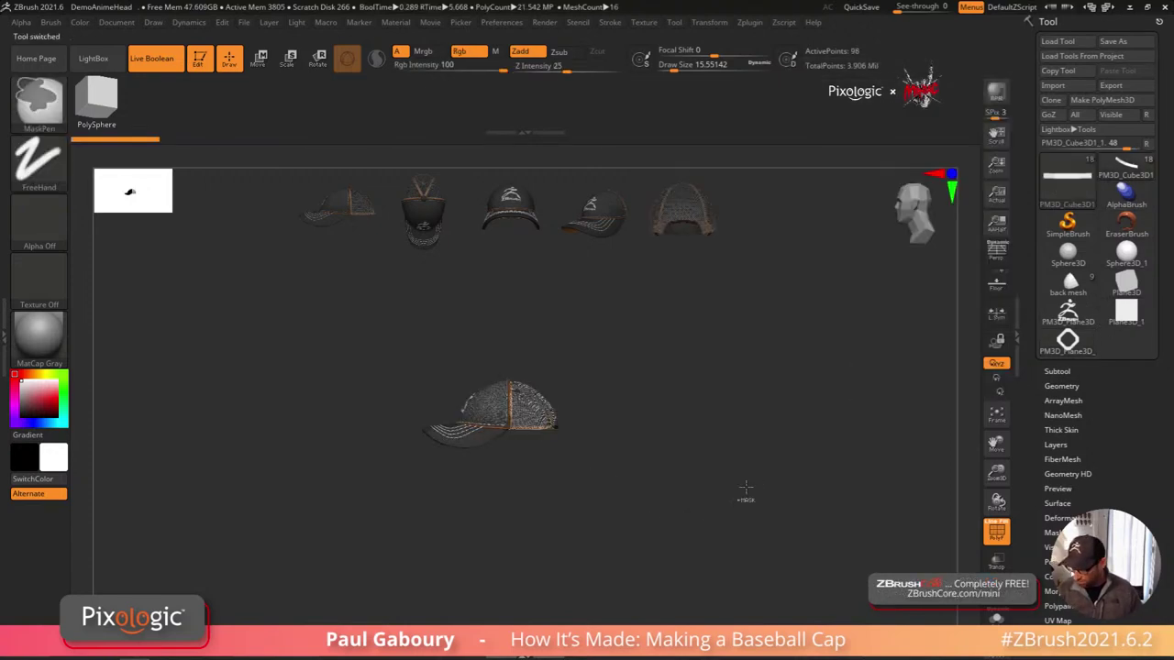
pyautogui.click(1069, 284)
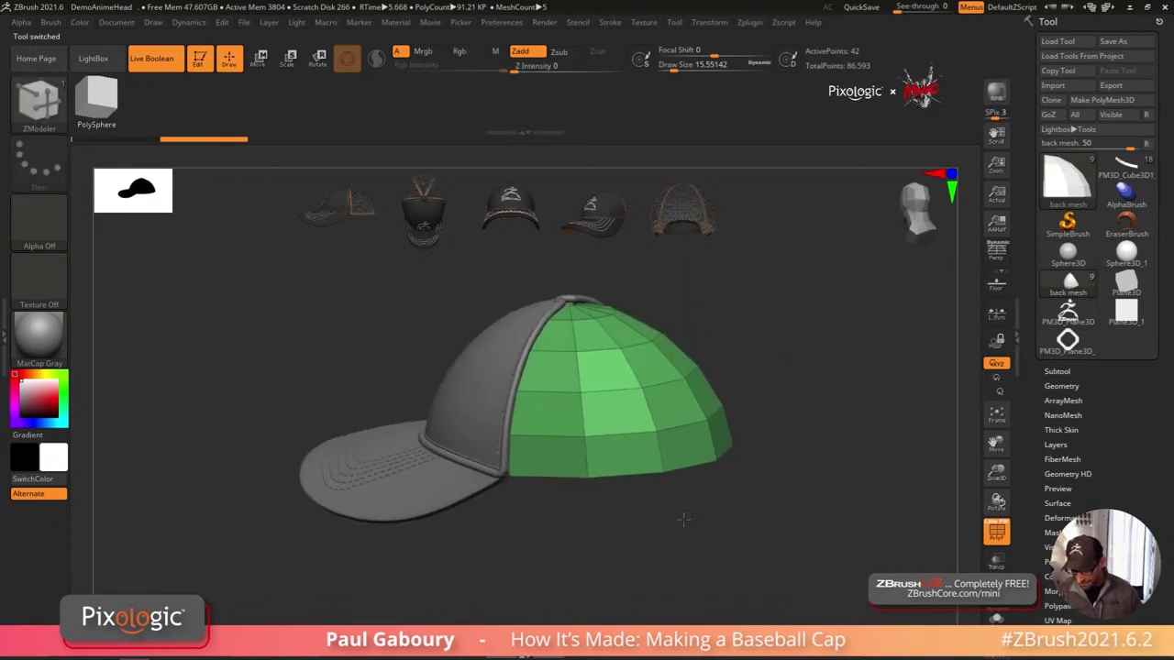
pyautogui.press('s')
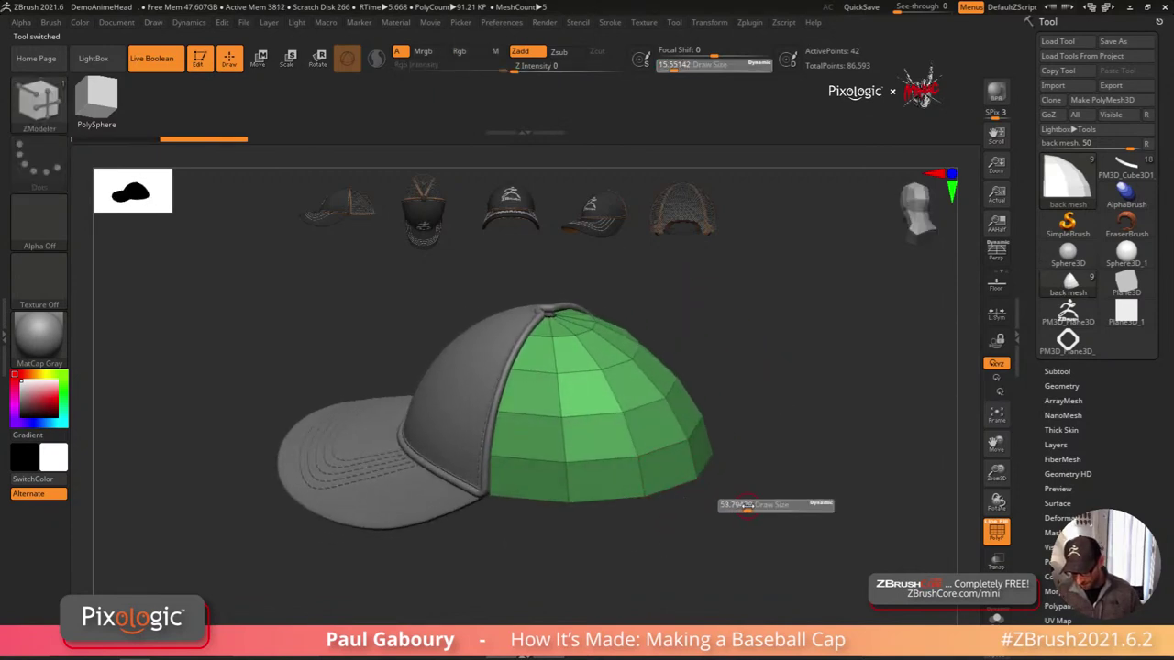
pyautogui.moveTo(747, 505); pyautogui.dragTo(712, 516)
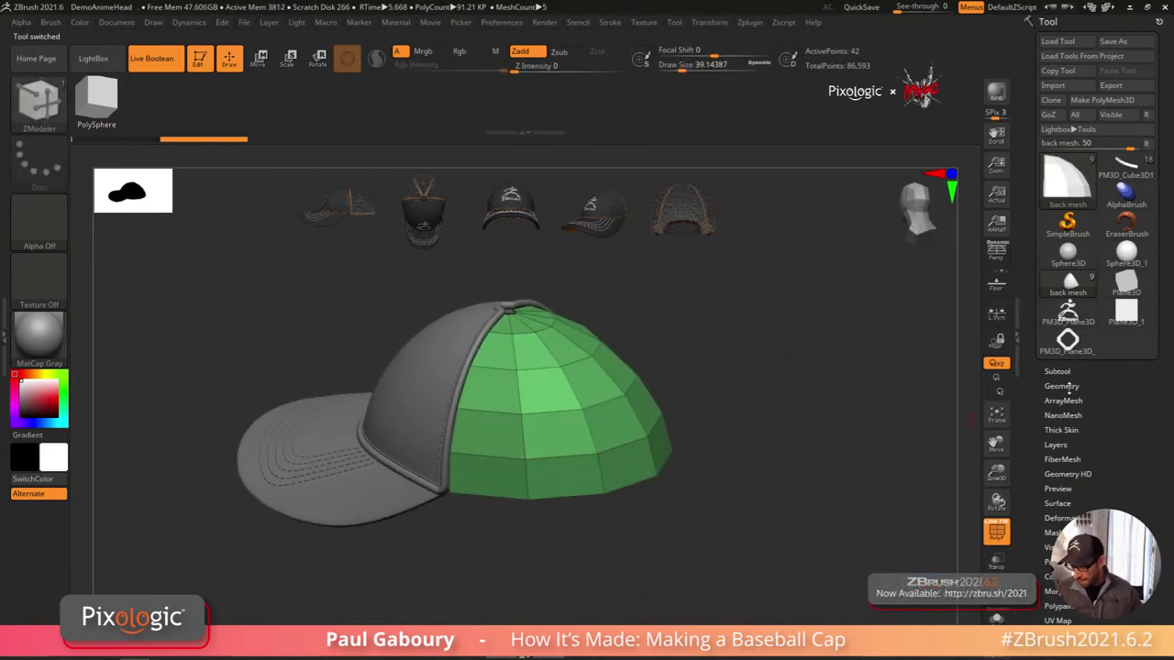
# Step: Turn on Dynamic Subdiv for the cap's back mesh and crease its open border edges
pyautogui.click(1062, 386)
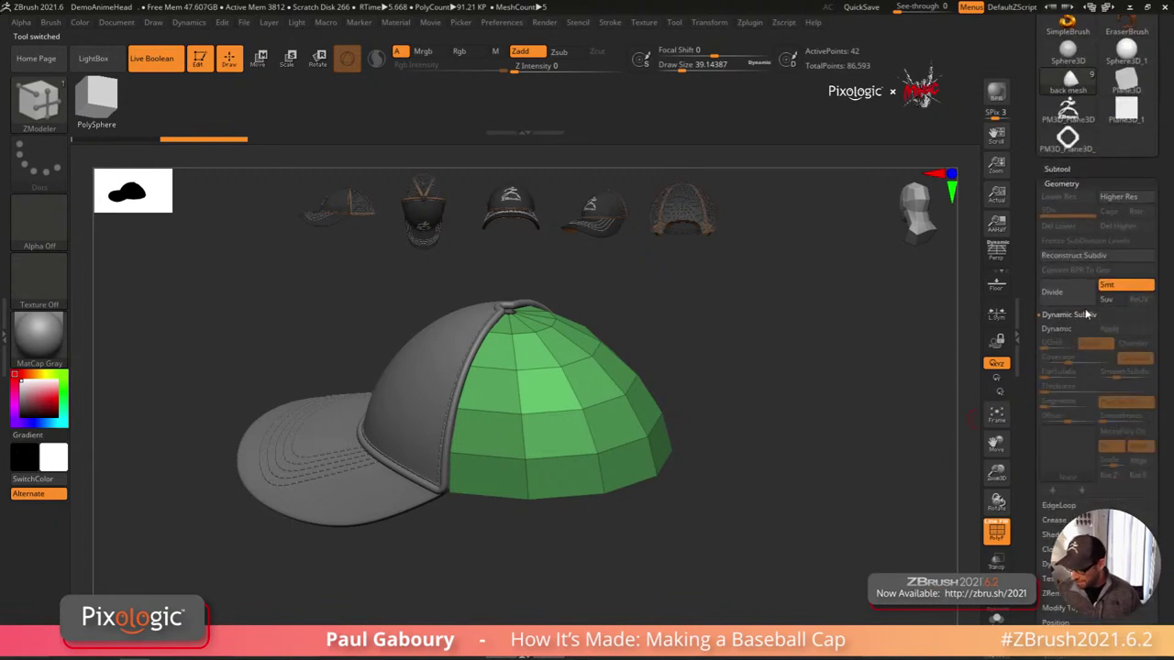
pyautogui.click(1073, 330)
pyautogui.moveTo(707, 529); pyautogui.dragTo(734, 550)
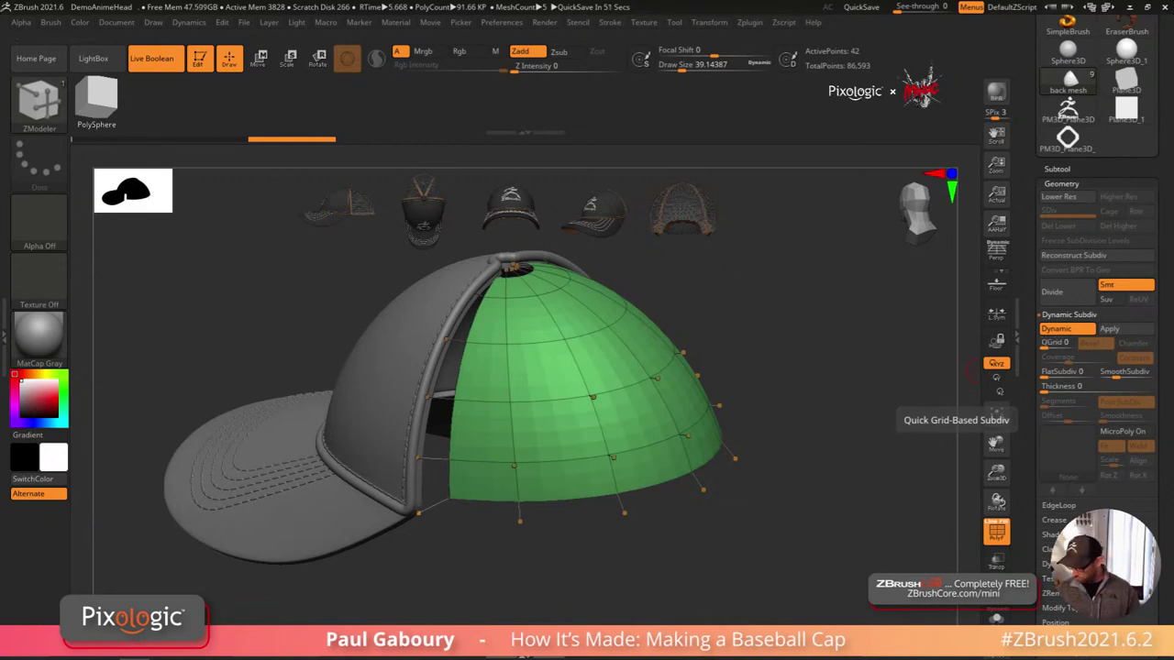
pyautogui.click(1053, 520)
pyautogui.click(1051, 533)
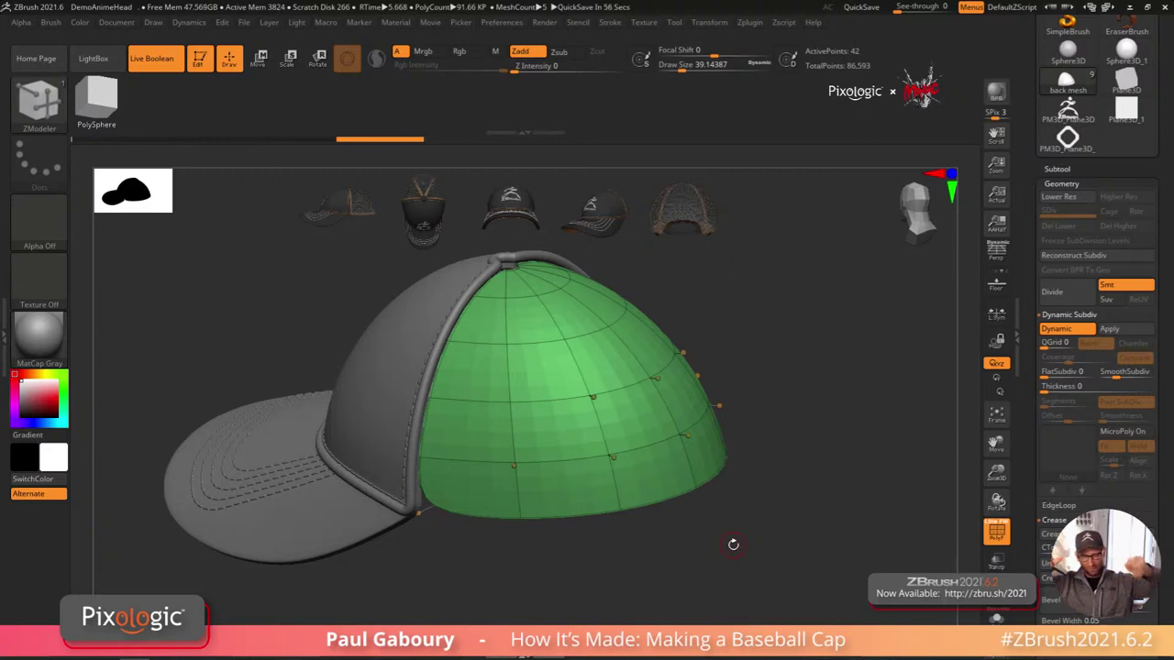
# Step: Compare the back mesh with and without its border crease by undoing and redoing the crease
pyautogui.moveTo(732, 544); pyautogui.dragTo(773, 510)
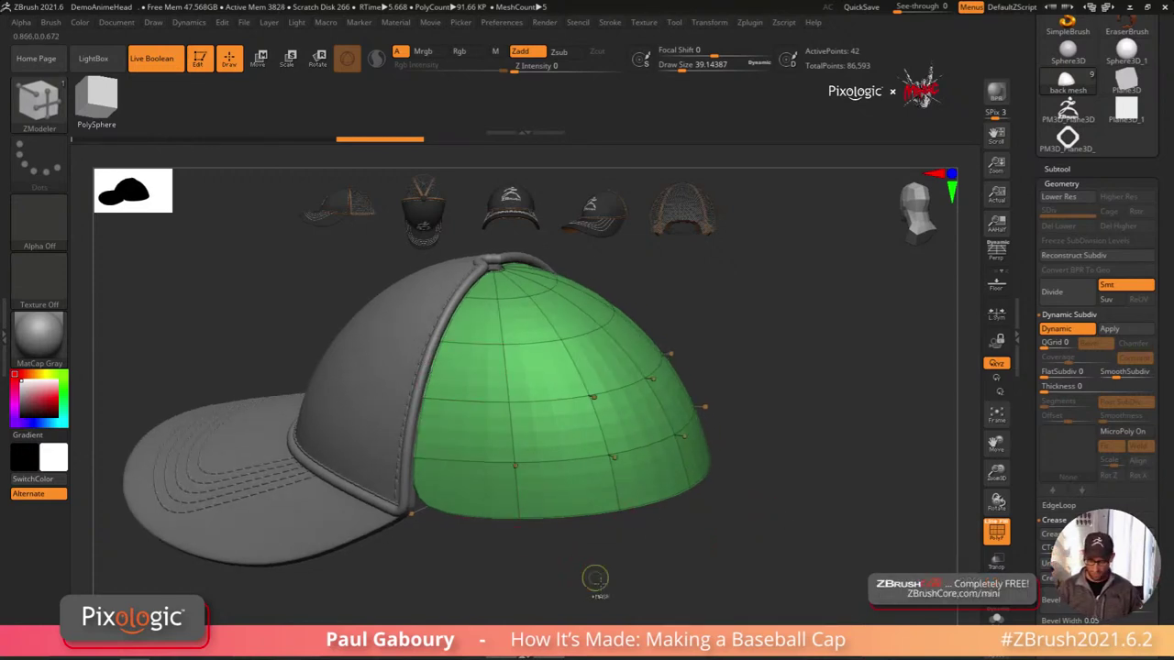
pyautogui.press('ctrl')
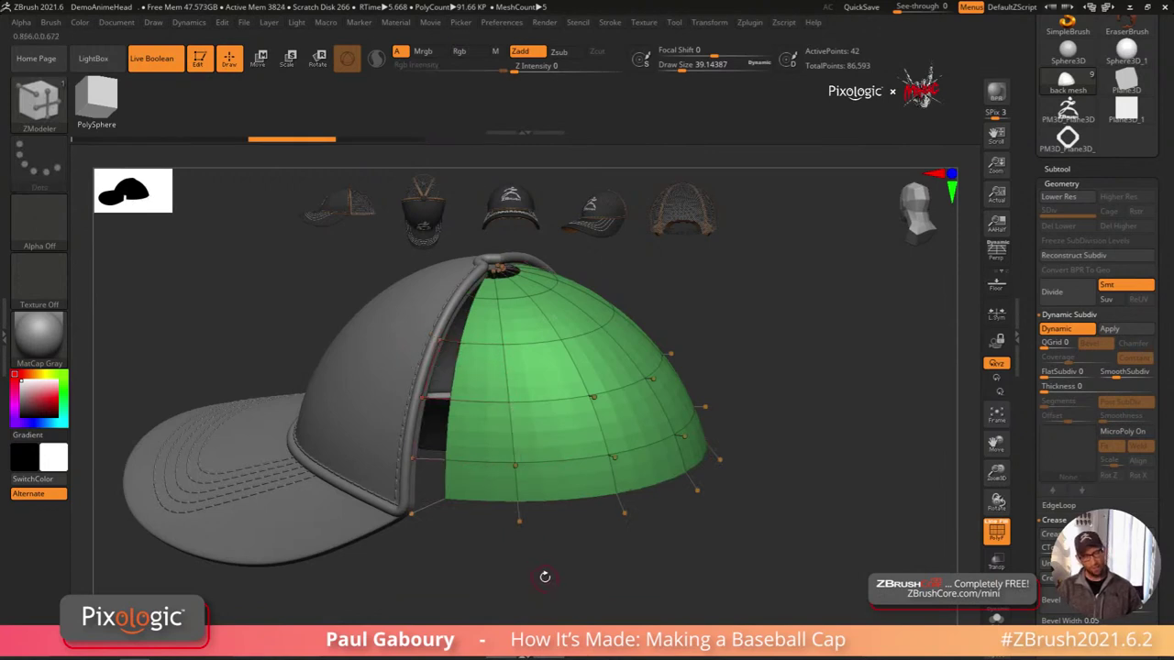
pyautogui.hotkey('ctrl', 'shift')
pyautogui.keyDown('ctrl'); pyautogui.keyDown('shift'); pyautogui.click(544, 579); pyautogui.keyUp('shift'); pyautogui.keyUp('ctrl')
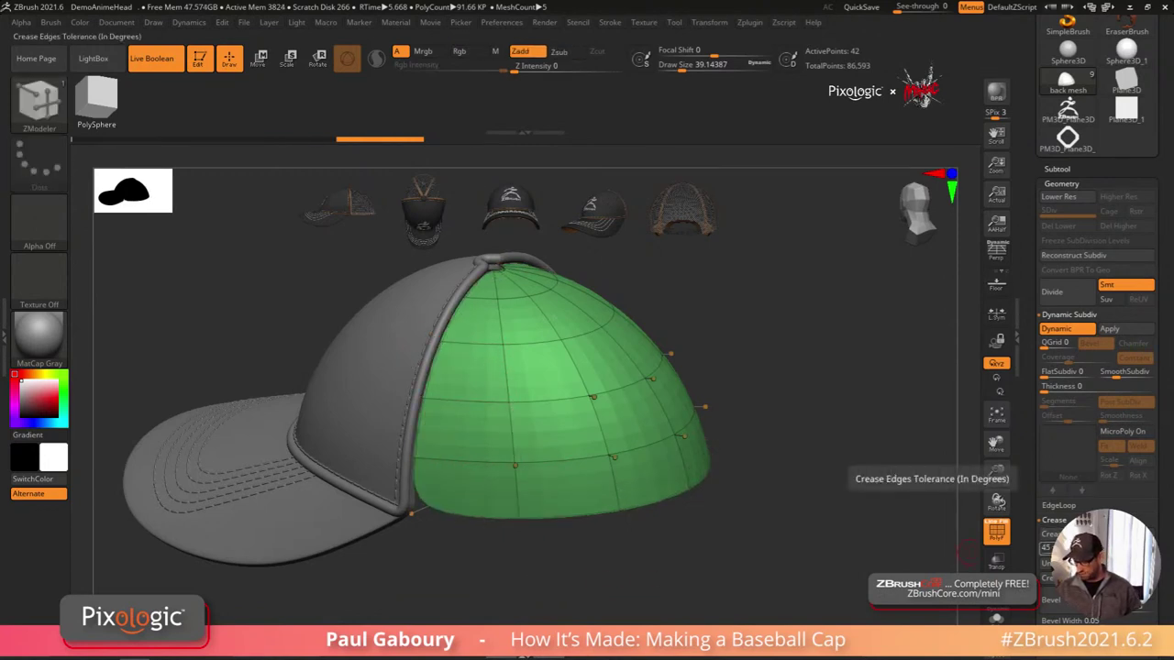
# Step: Set SmoothSubdiv to 0 on the back mesh and turn on MicroPoly with the Twill pattern
pyautogui.moveTo(1058, 543); pyautogui.dragTo(1058, 303)
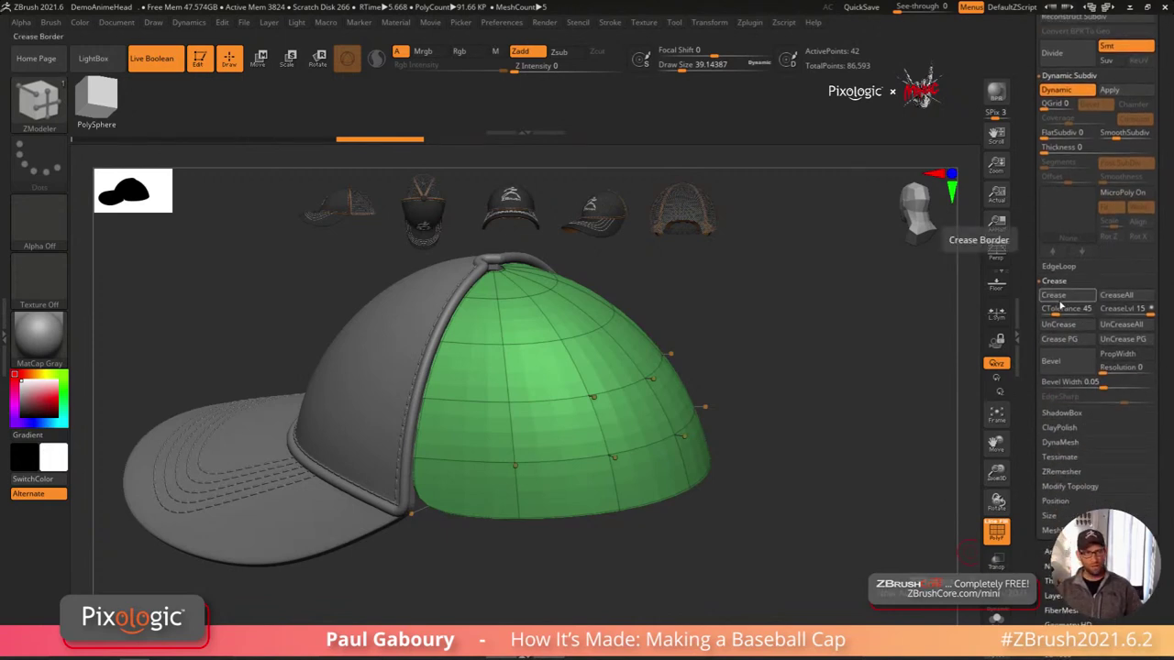
pyautogui.press('shift')
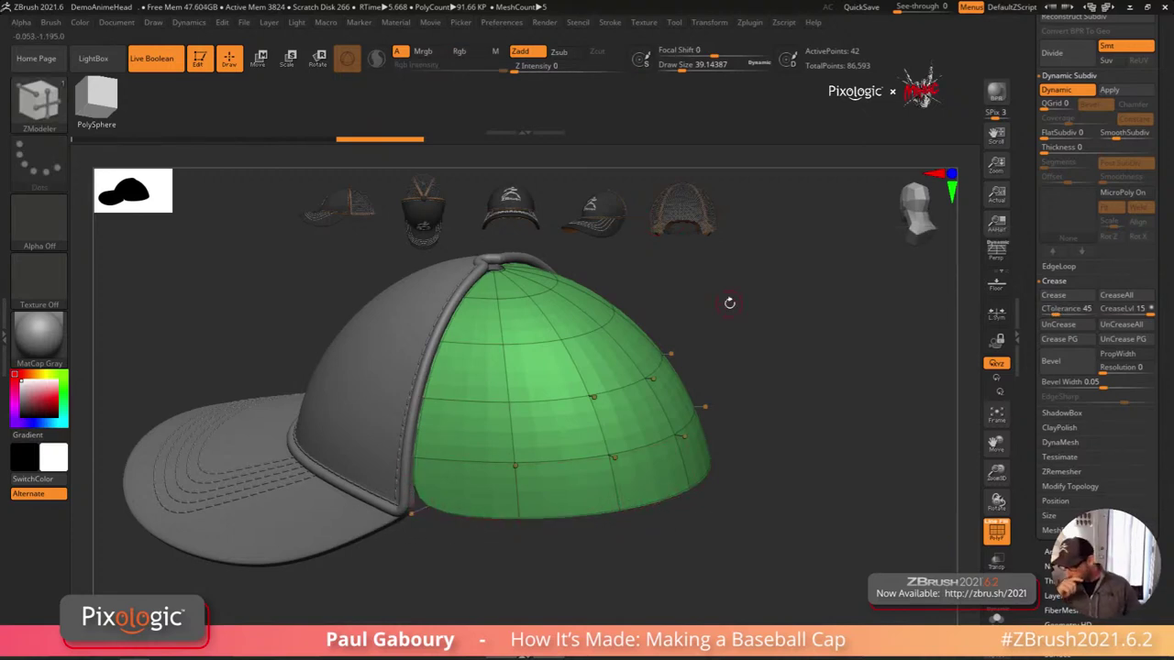
pyautogui.scroll(3, 1101, 229)
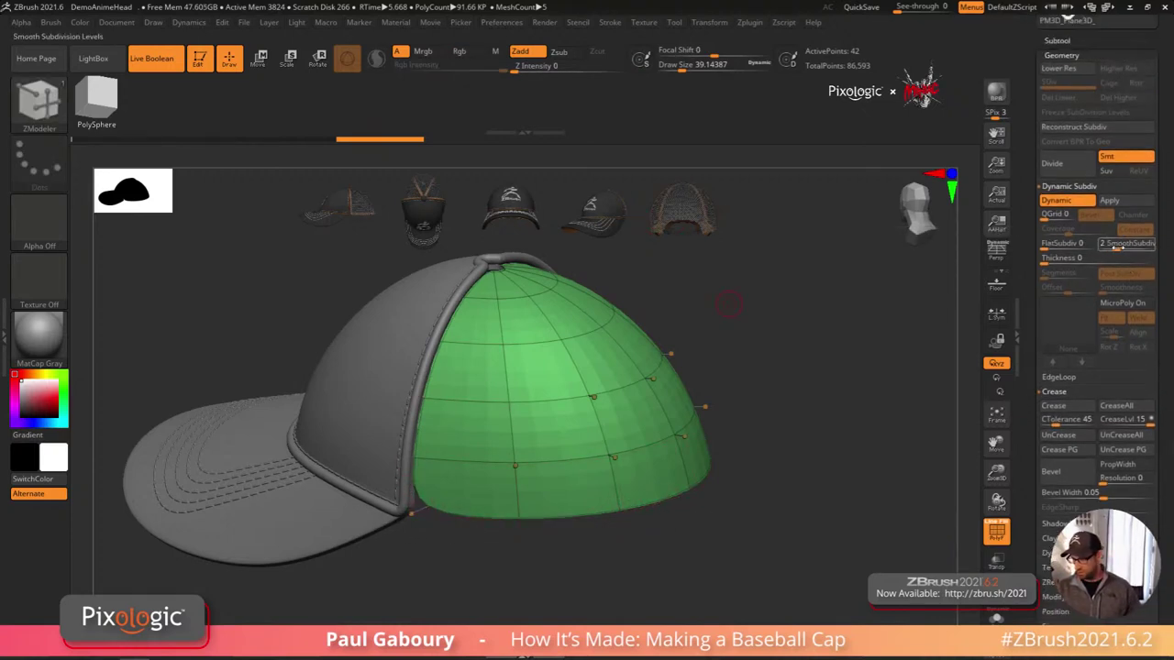
pyautogui.moveTo(1112, 245); pyautogui.dragTo(1102, 247)
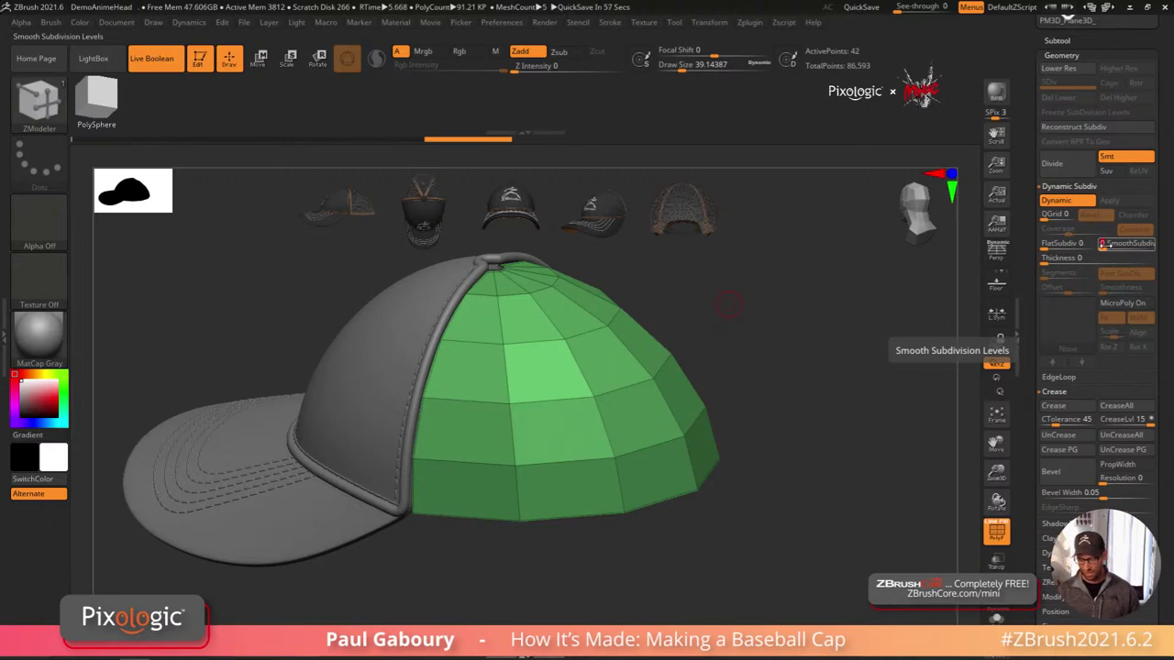
pyautogui.click(1122, 304)
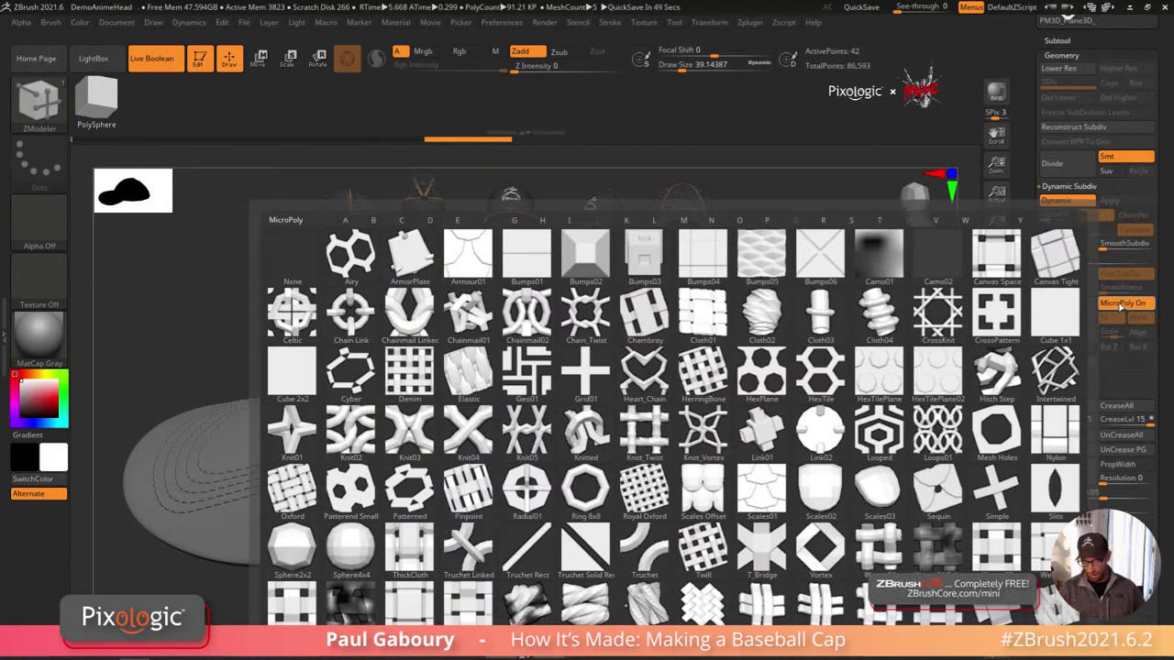
pyautogui.click(700, 548)
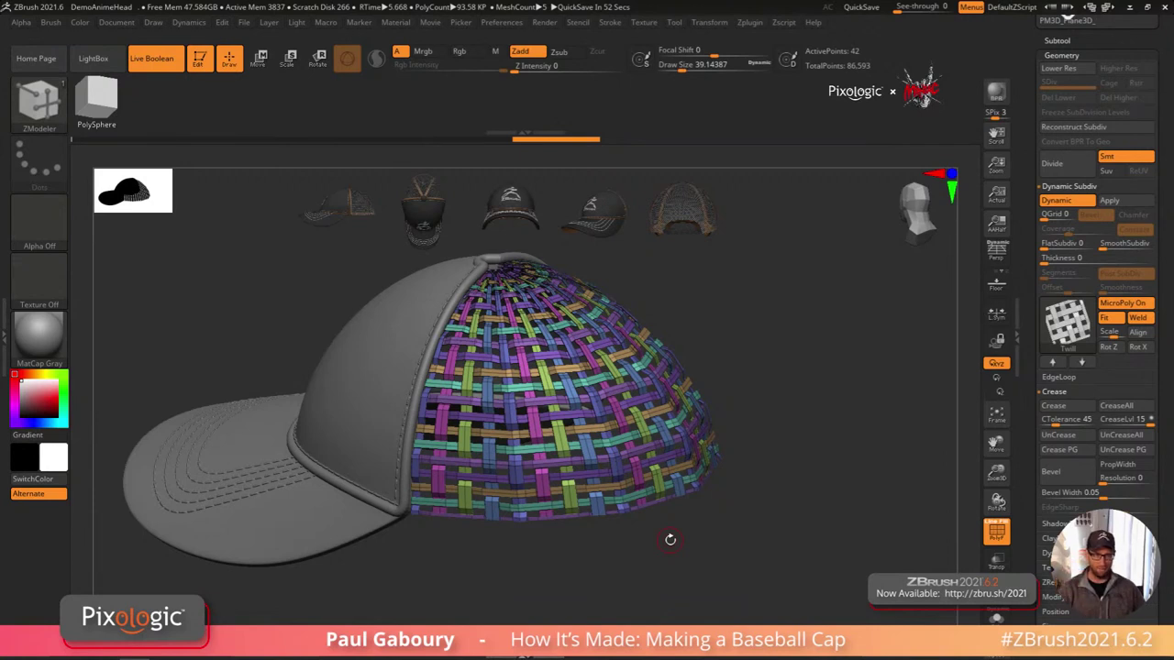
# Step: Try the diamond-shaped ring as the back mesh's MicroPoly, and undo the change
pyautogui.keyDown('ctrl'); pyautogui.click(1066, 326); pyautogui.keyUp('ctrl')
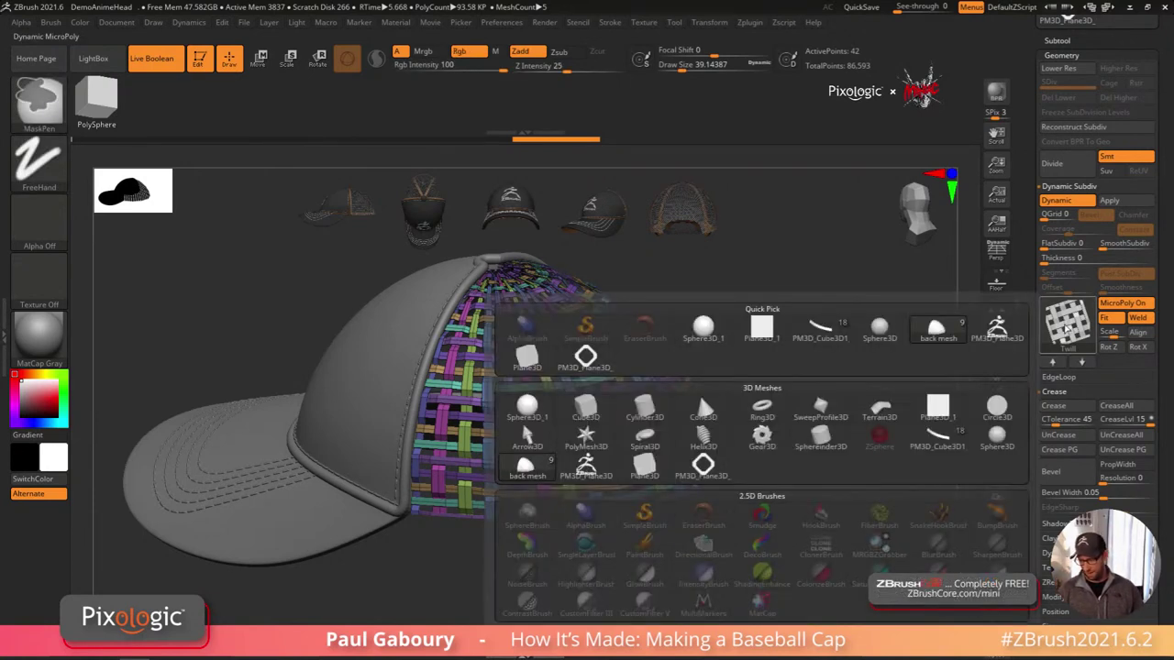
pyautogui.click(703, 464)
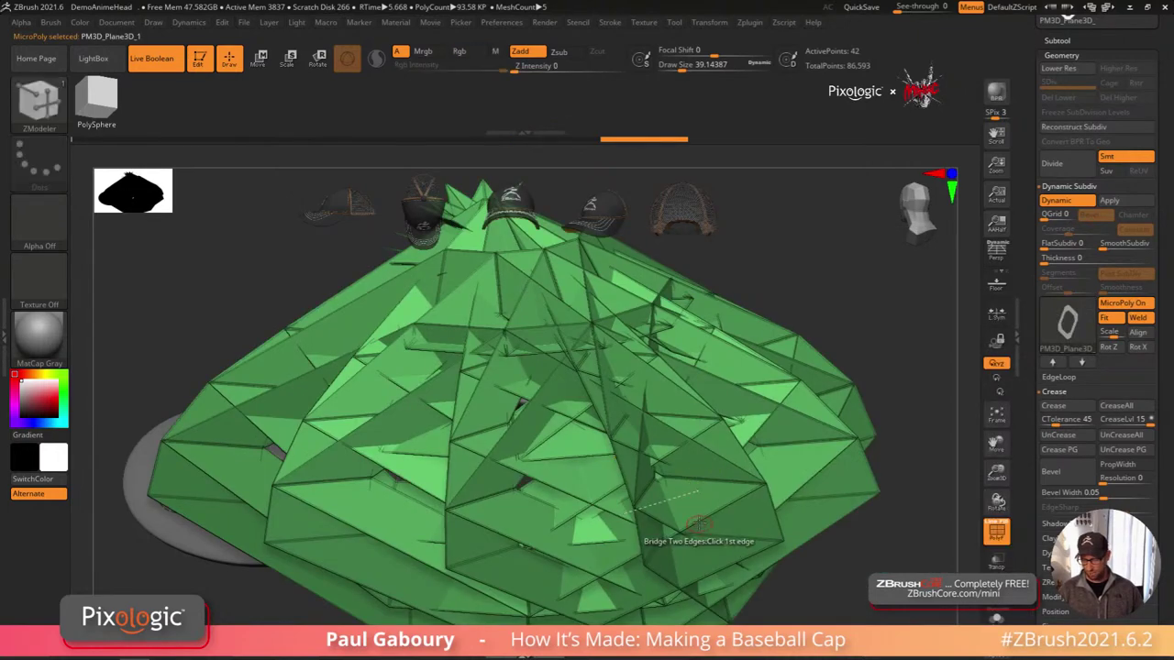
pyautogui.moveTo(701, 521)
pyautogui.keyDown('ctrl'); pyautogui.mouseDown(button='right')
pyautogui.moveTo(786, 558)
pyautogui.moveTo(703, 498)
pyautogui.moveTo(698, 514)
pyautogui.mouseUp(button='right'); pyautogui.keyUp('ctrl')
pyautogui.keyDown('alt'); pyautogui.moveTo(699, 513); pyautogui.dragTo(696, 472, button='right'); pyautogui.keyUp('alt')
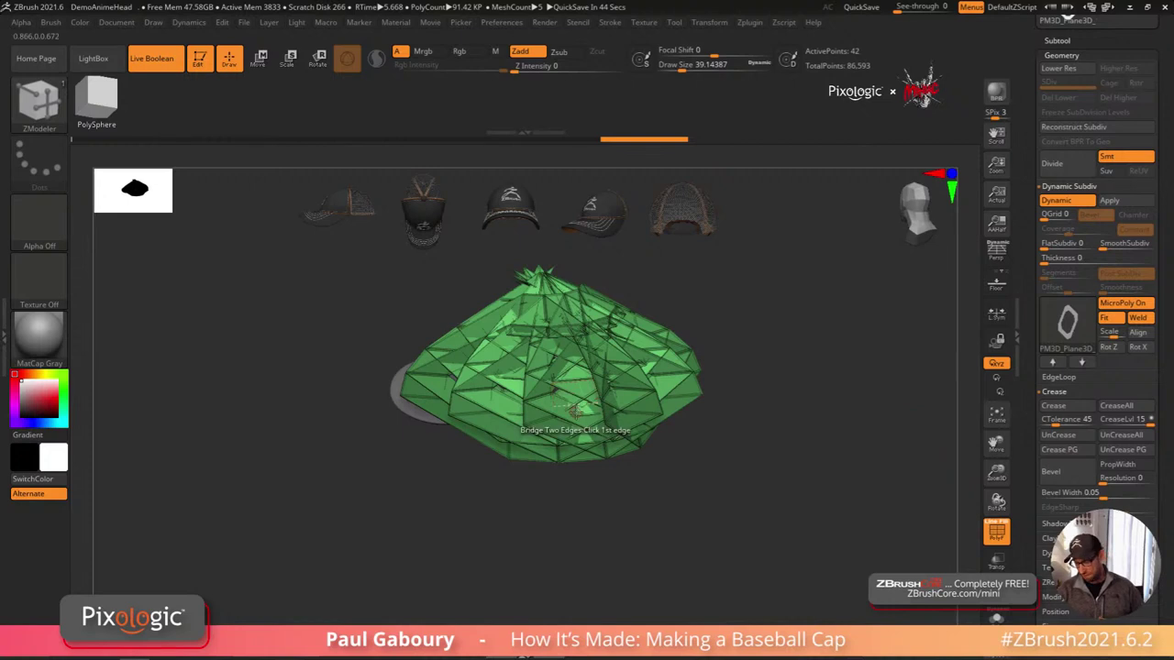
pyautogui.hotkey('ctrl', 'z')
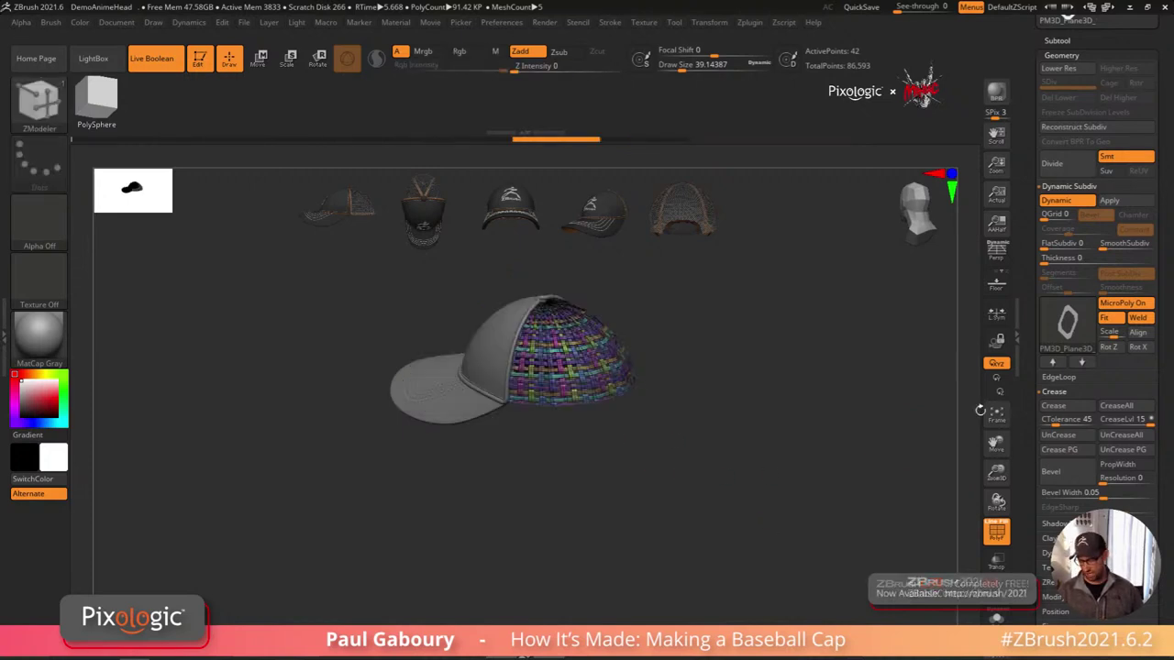
# Step: Switch to the diamond-shaped ring tool and turn on the floor grid to check its orientation
pyautogui.moveTo(1034, 385); pyautogui.dragTo(1035, 495)
pyautogui.click(1067, 341)
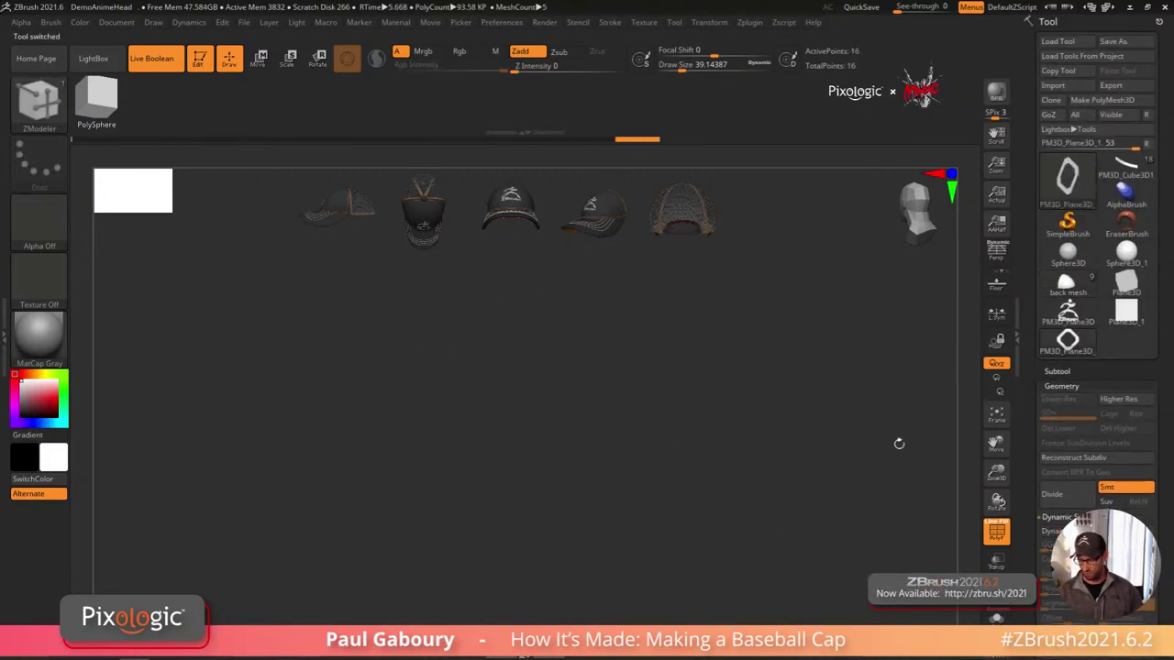
pyautogui.moveTo(787, 502); pyautogui.dragTo(743, 448)
pyautogui.click(999, 291)
pyautogui.moveTo(860, 420); pyautogui.dragTo(835, 471)
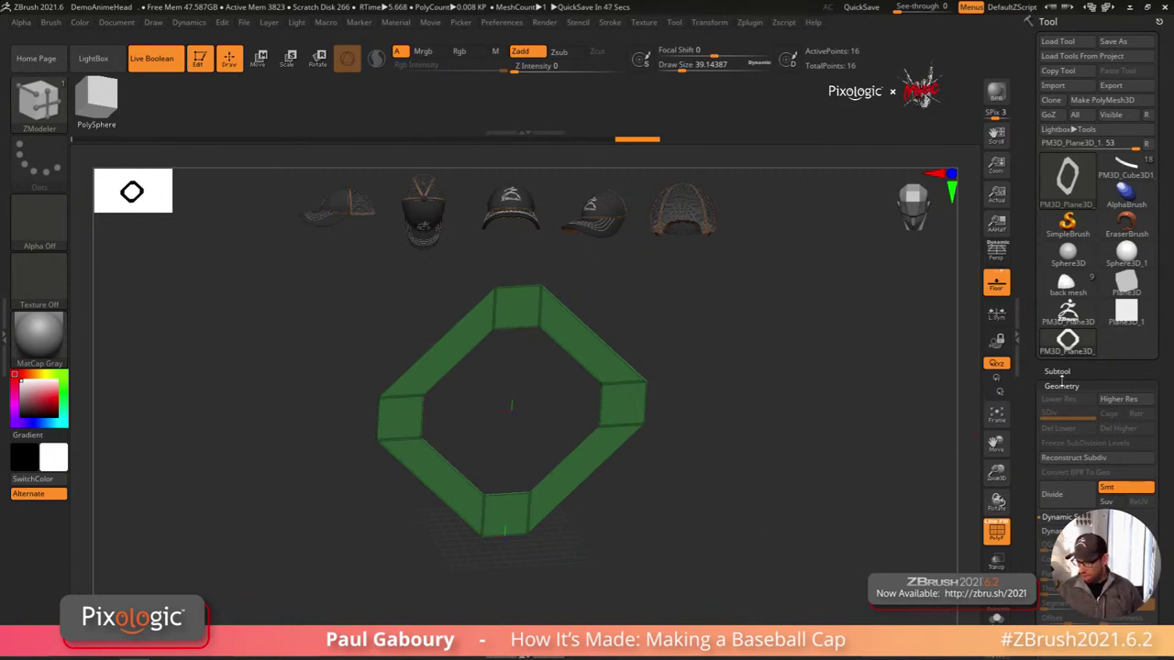
# Step: Unify the size and position of the diamond-shaped ring with the Unify deformation
pyautogui.click(1060, 386)
pyautogui.moveTo(1120, 458); pyautogui.dragTo(1111, 295)
pyautogui.click(1080, 389)
pyautogui.click(1073, 346)
pyautogui.press('f')
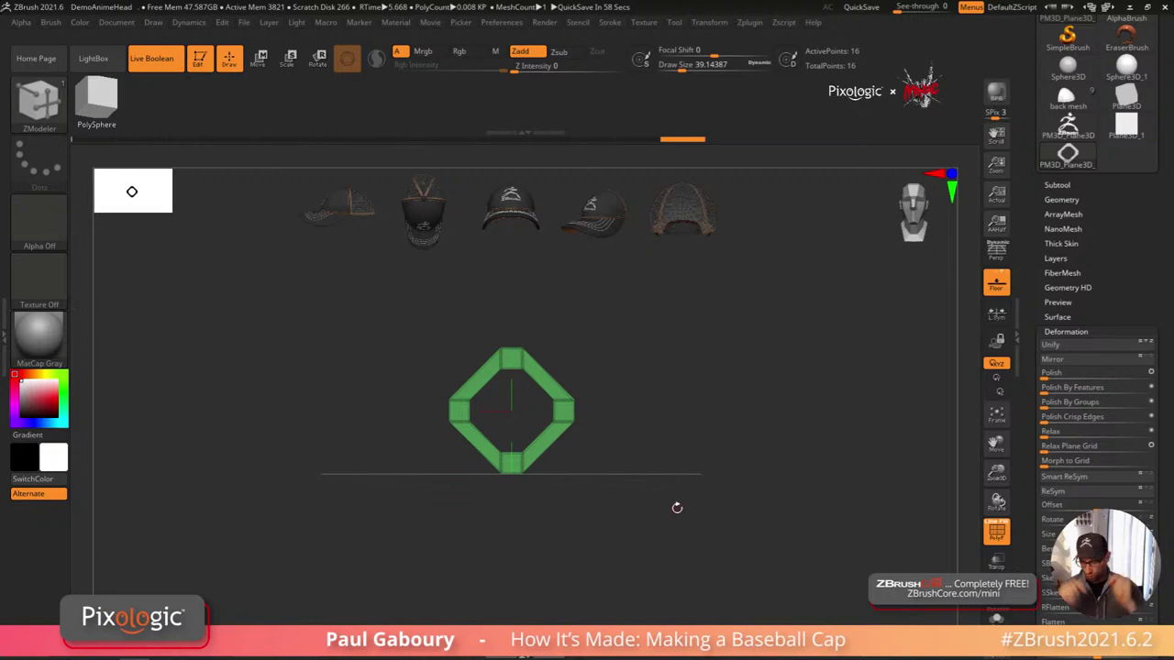
pyautogui.click(1082, 331)
# Step: Return to the cap's back mesh and replace its Twill MicroPoly with the diamond-shaped ring
pyautogui.moveTo(1121, 231); pyautogui.dragTo(1124, 378)
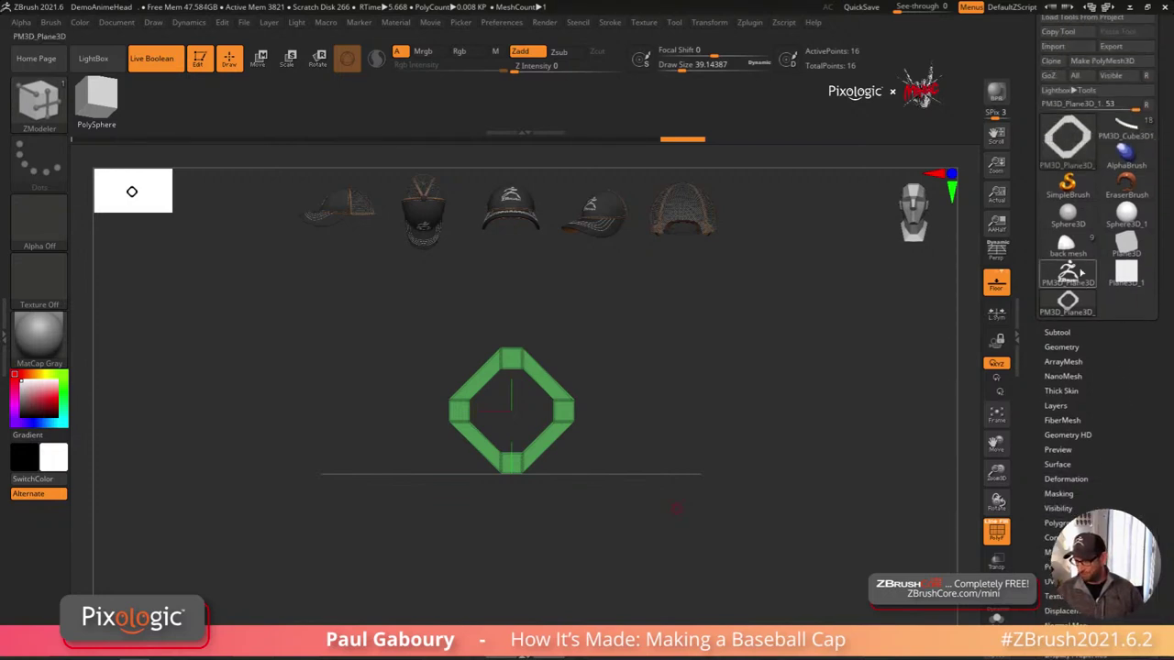
pyautogui.click(1067, 245)
pyautogui.moveTo(871, 398); pyautogui.dragTo(625, 525, button='right')
pyautogui.moveTo(625, 525); pyautogui.dragTo(782, 472)
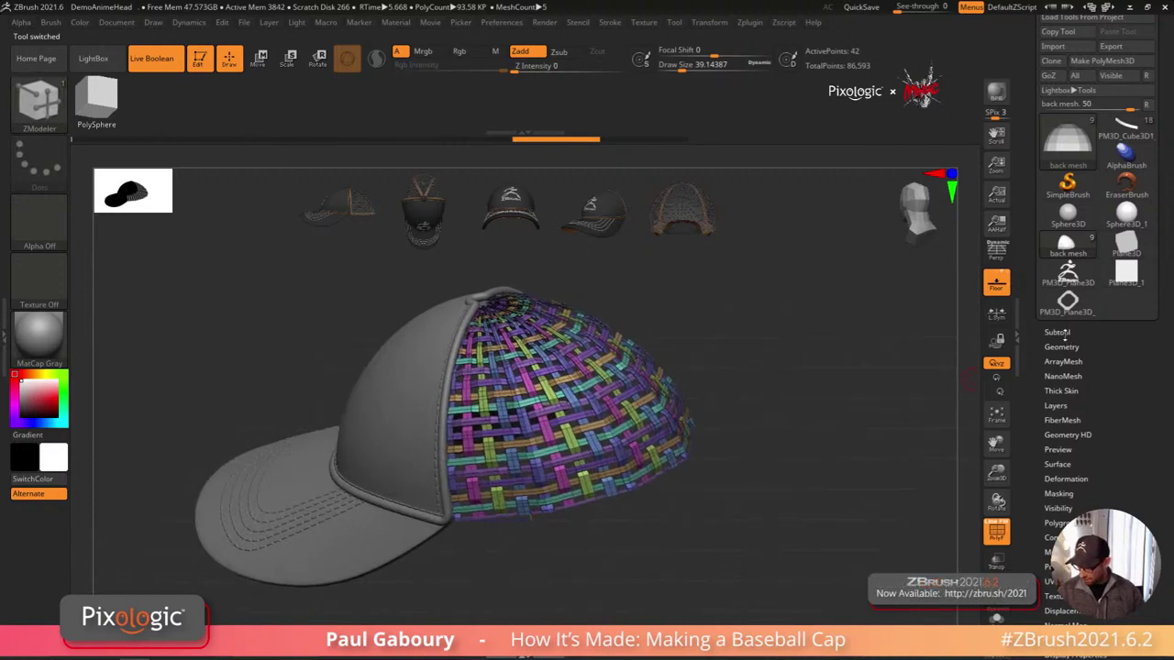
pyautogui.click(1061, 347)
pyautogui.moveTo(1166, 475); pyautogui.dragTo(1166, 331)
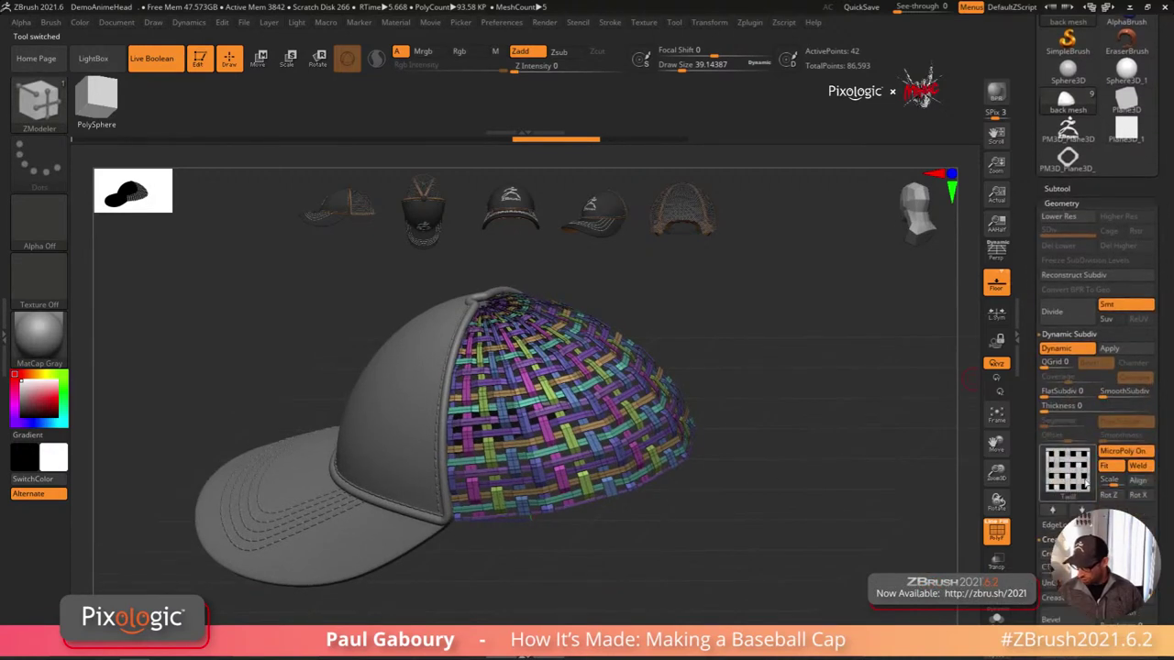
pyautogui.moveTo(1167, 458); pyautogui.dragTo(1167, 391)
pyautogui.press('ctrl')
pyautogui.click(1066, 404)
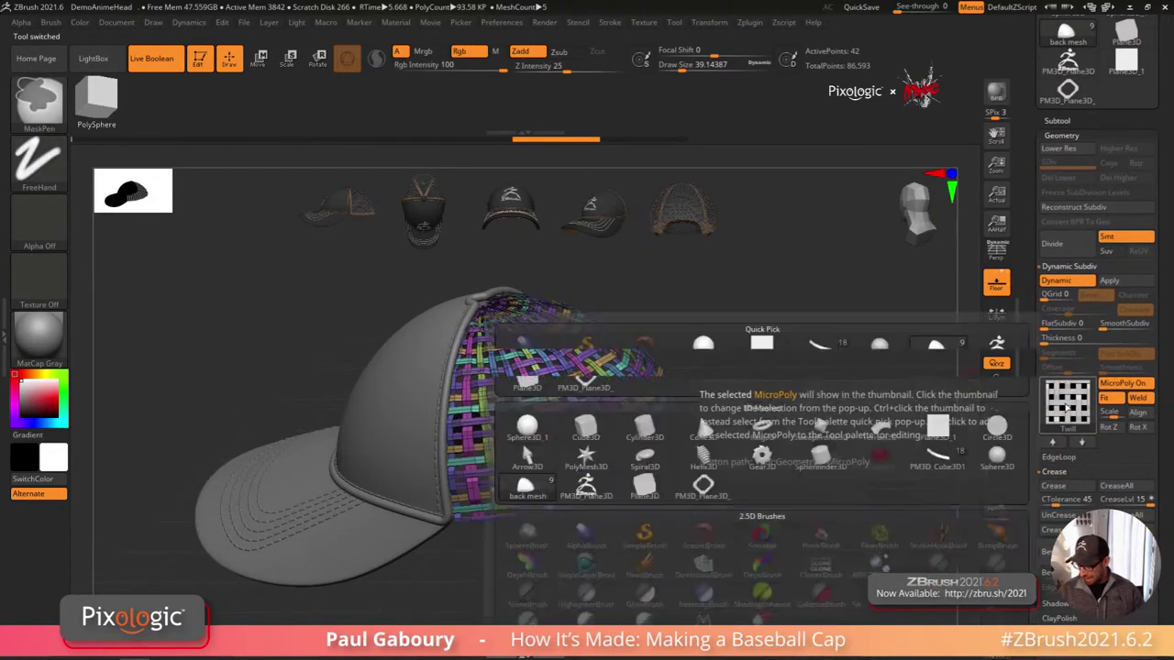
pyautogui.click(703, 487)
pyautogui.moveTo(682, 521); pyautogui.dragTo(696, 490, button='right')
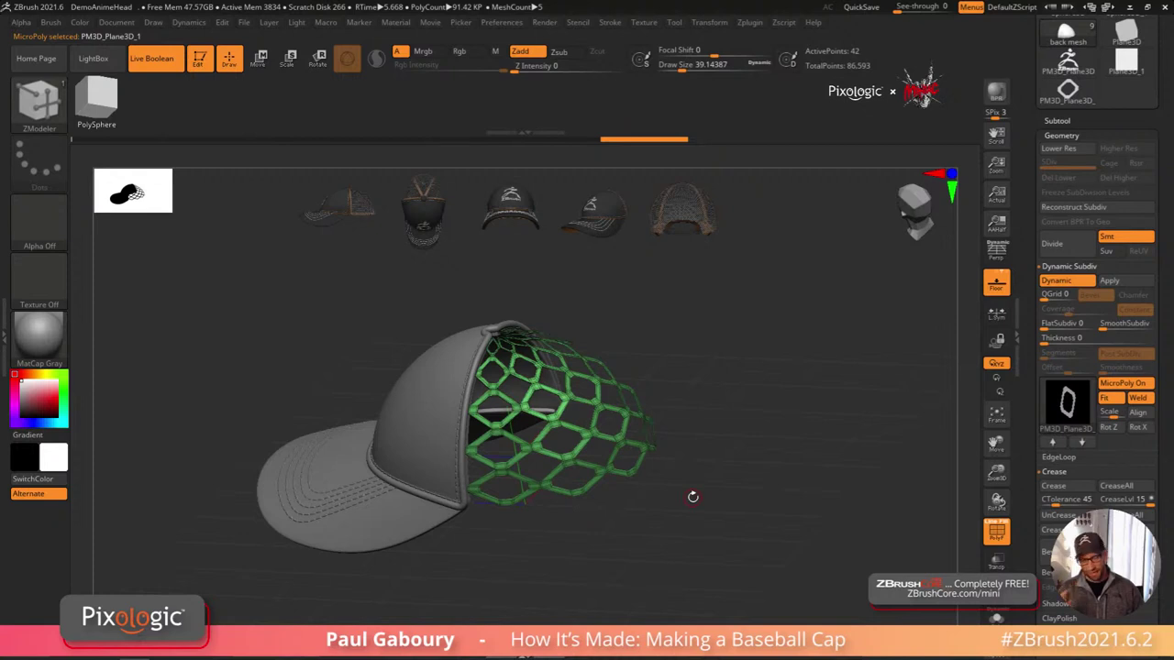
# Step: Switch to the diamond-shaped ring tool, view it from the front, and create a copy of it as a separate tool
pyautogui.click(1067, 97)
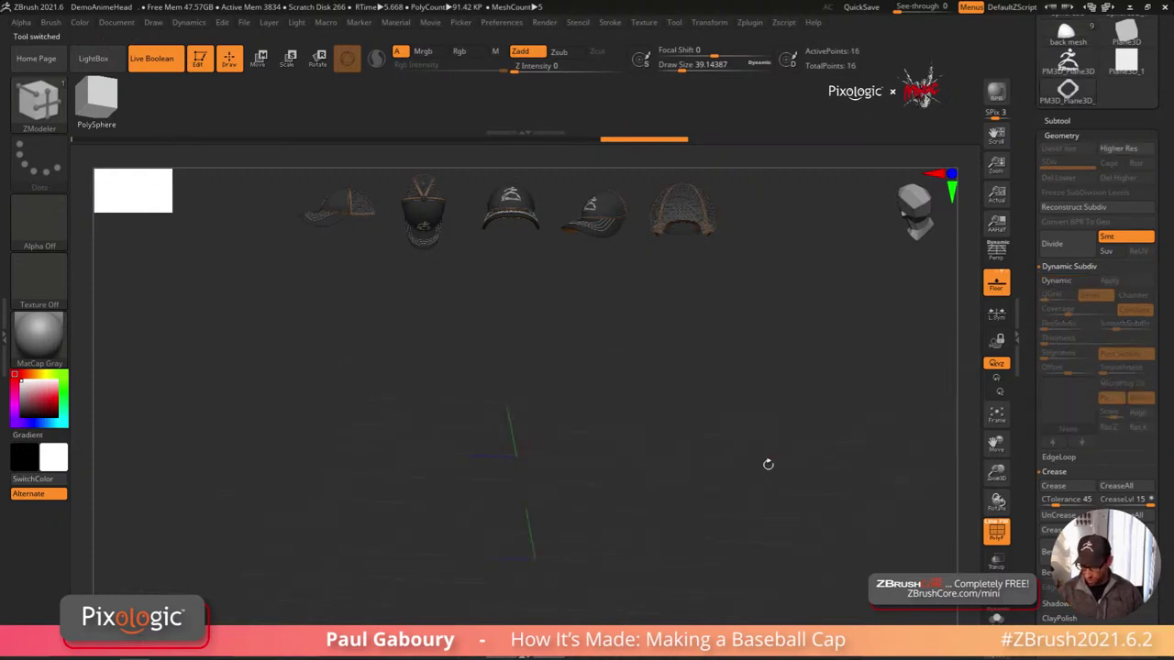
pyautogui.moveTo(736, 530); pyautogui.dragTo(818, 472, button='right')
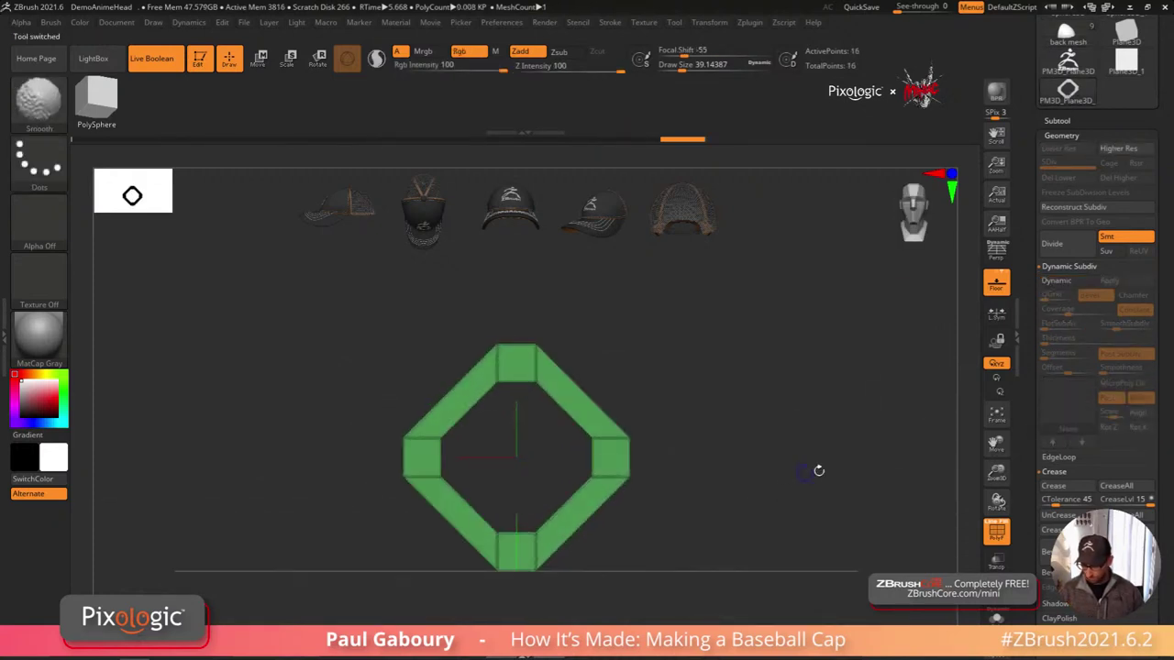
pyautogui.scroll(5, 1156, 365)
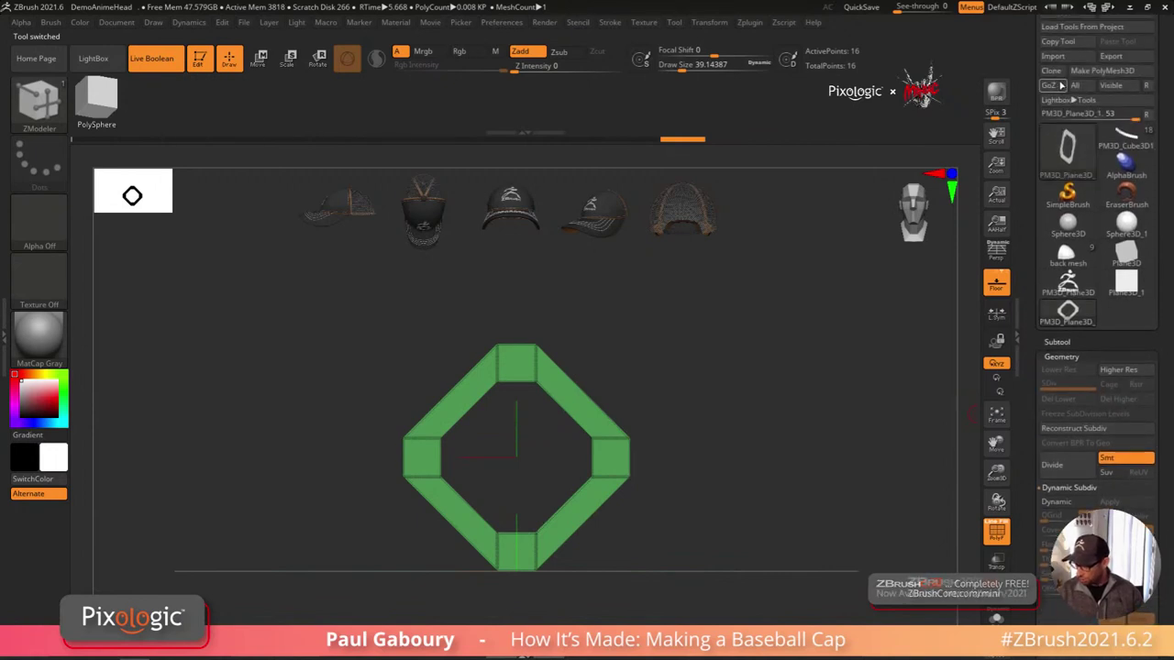
pyautogui.click(1063, 356)
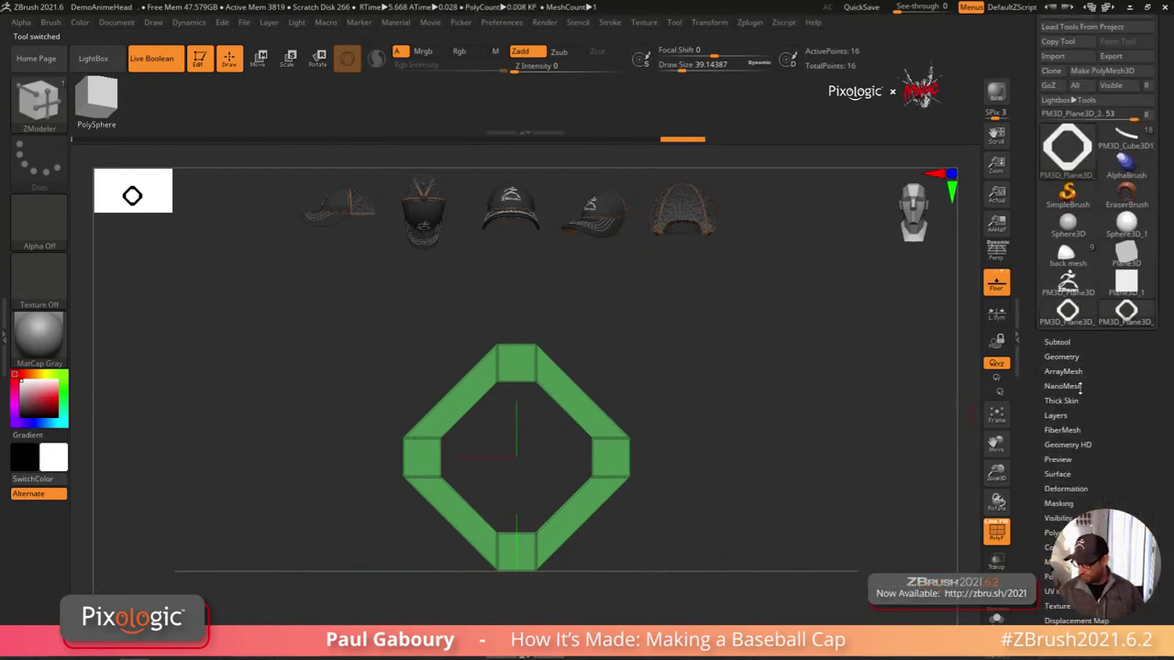
# Step: Create an ArrayMesh from the diamond-shaped ring with Transpose and Lock Size on, and offset the repeat sideways so both rings touch
pyautogui.click(1063, 372)
pyautogui.click(1061, 414)
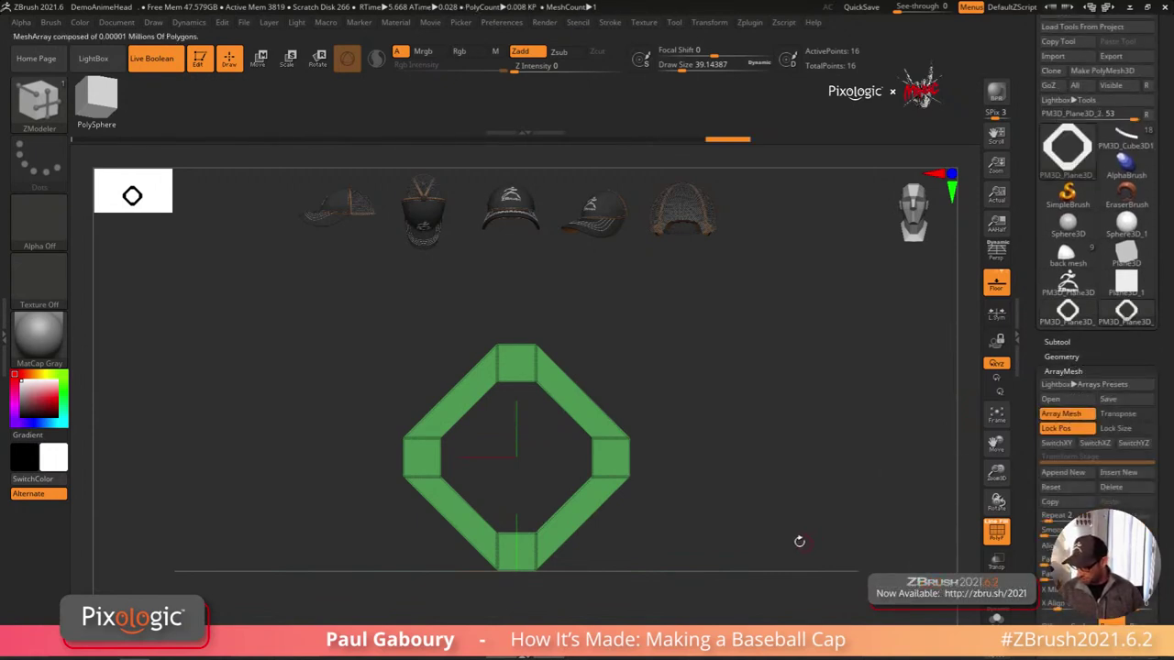
pyautogui.keyDown('ctrl'); pyautogui.moveTo(731, 554); pyautogui.dragTo(673, 537, button='right'); pyautogui.keyUp('ctrl')
pyautogui.keyDown('alt'); pyautogui.moveTo(748, 516); pyautogui.dragTo(724, 530, button='right'); pyautogui.keyUp('alt')
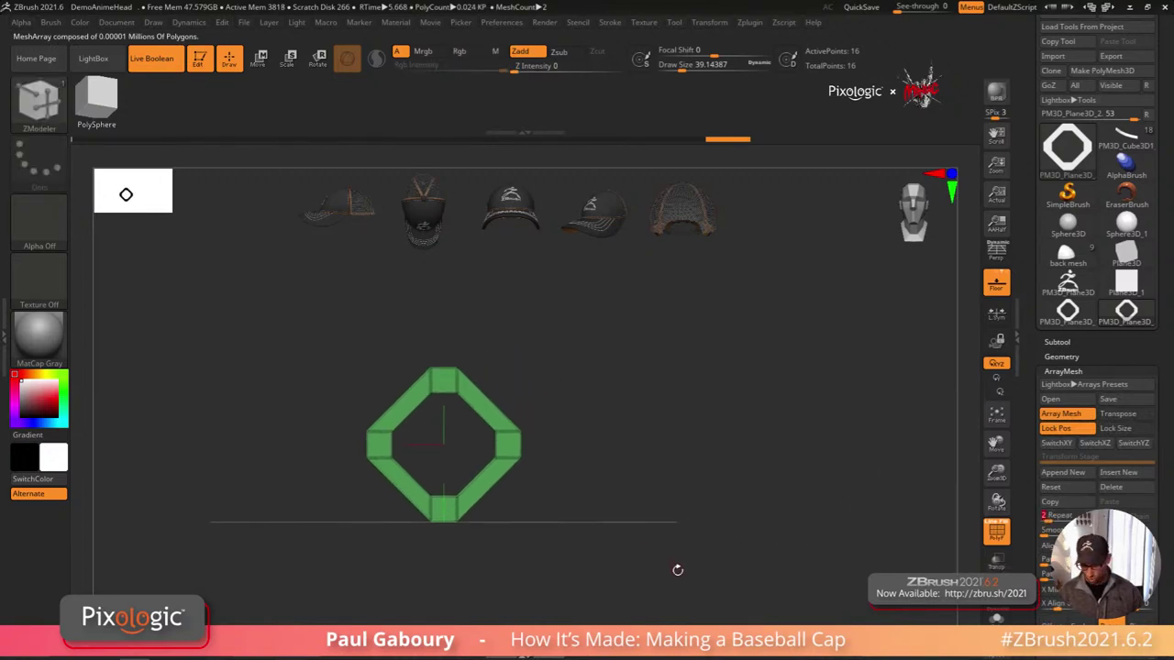
pyautogui.press('w')
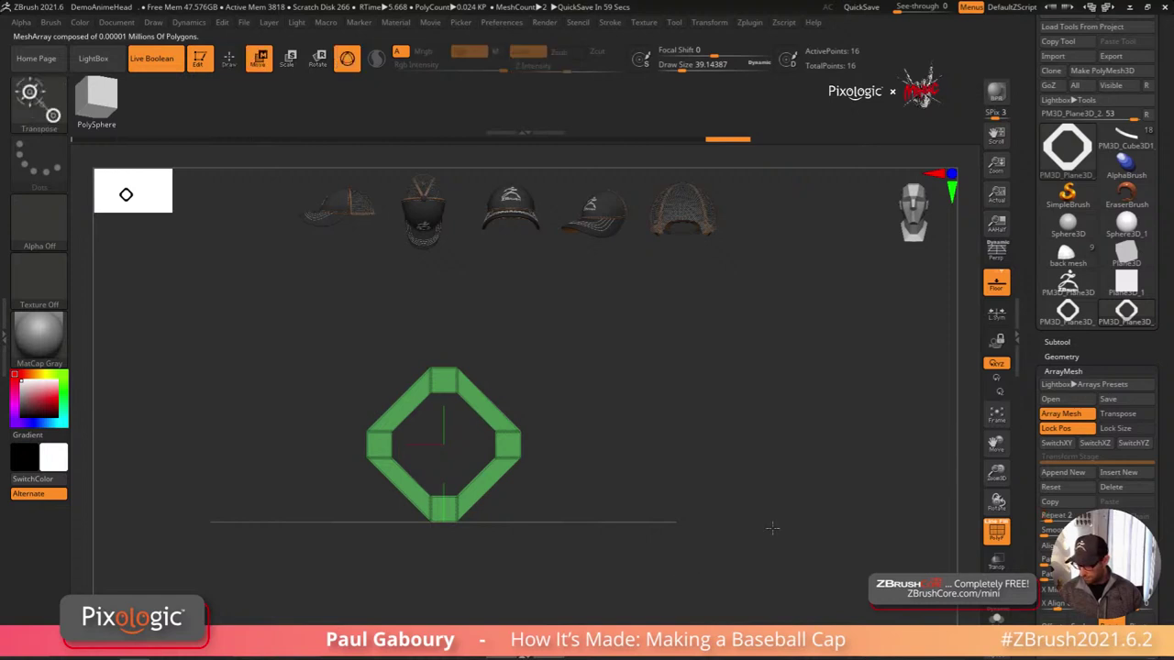
pyautogui.click(1132, 428)
pyautogui.click(1117, 413)
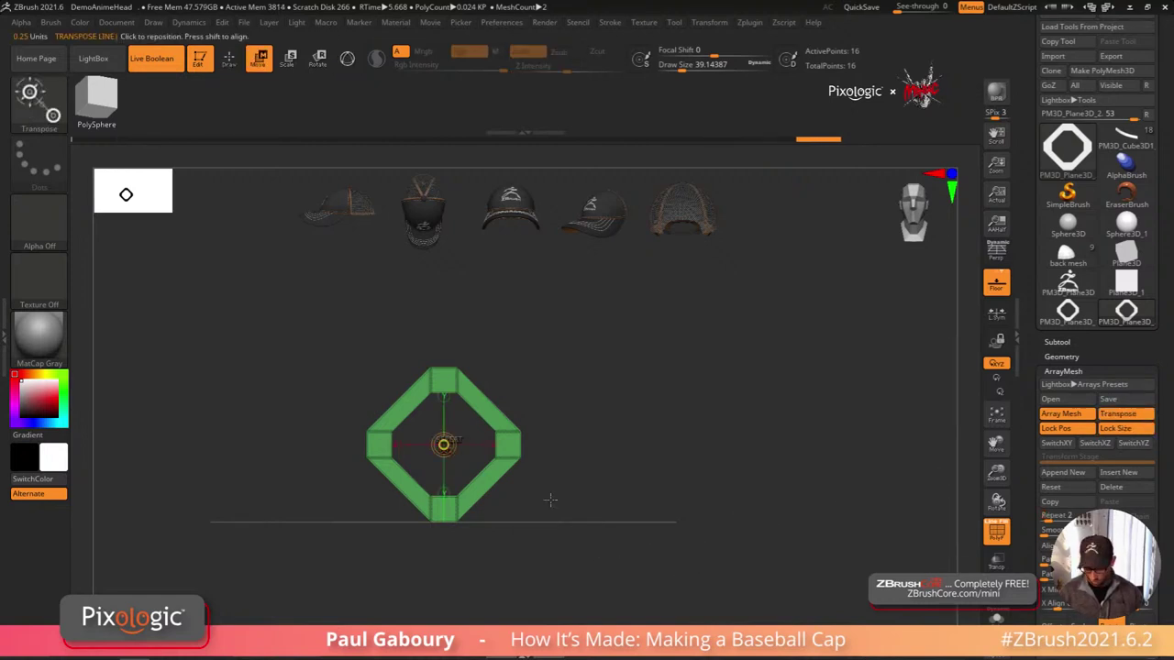
pyautogui.moveTo(455, 445); pyautogui.dragTo(817, 445)
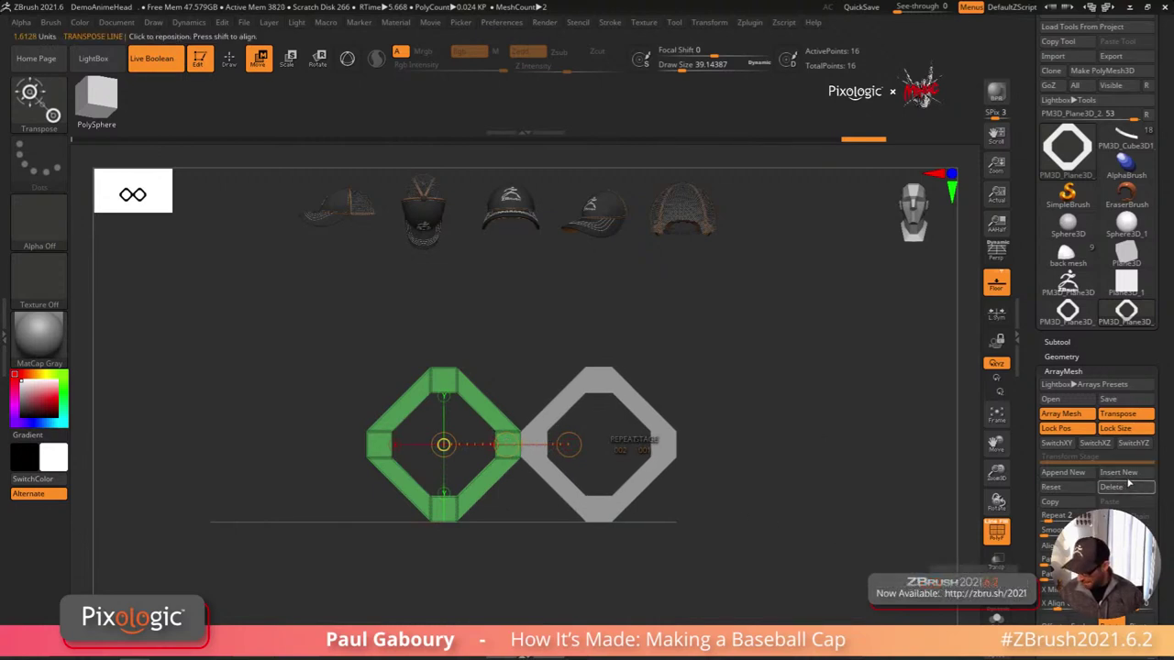
# Step: Append a second array stage and offset it vertically to form a two-by-two grid of touching rings
pyautogui.click(1090, 475)
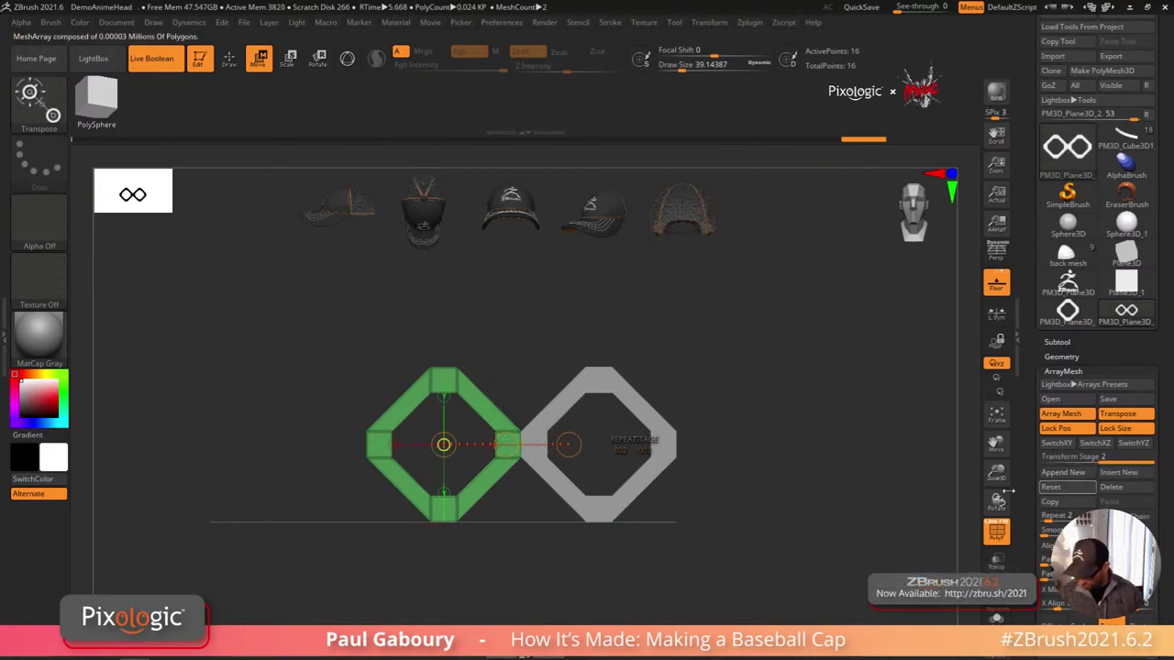
pyautogui.keyDown('alt'); pyautogui.moveTo(679, 418); pyautogui.dragTo(675, 476); pyautogui.keyUp('alt')
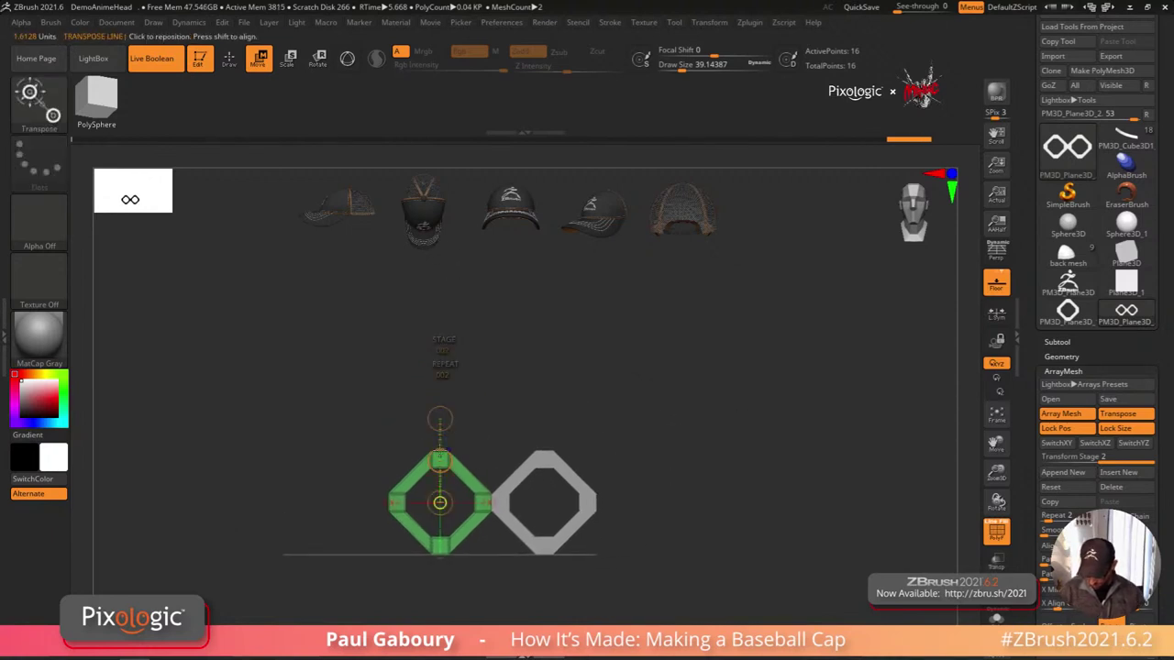
pyautogui.moveTo(440, 460); pyautogui.dragTo(481, 251)
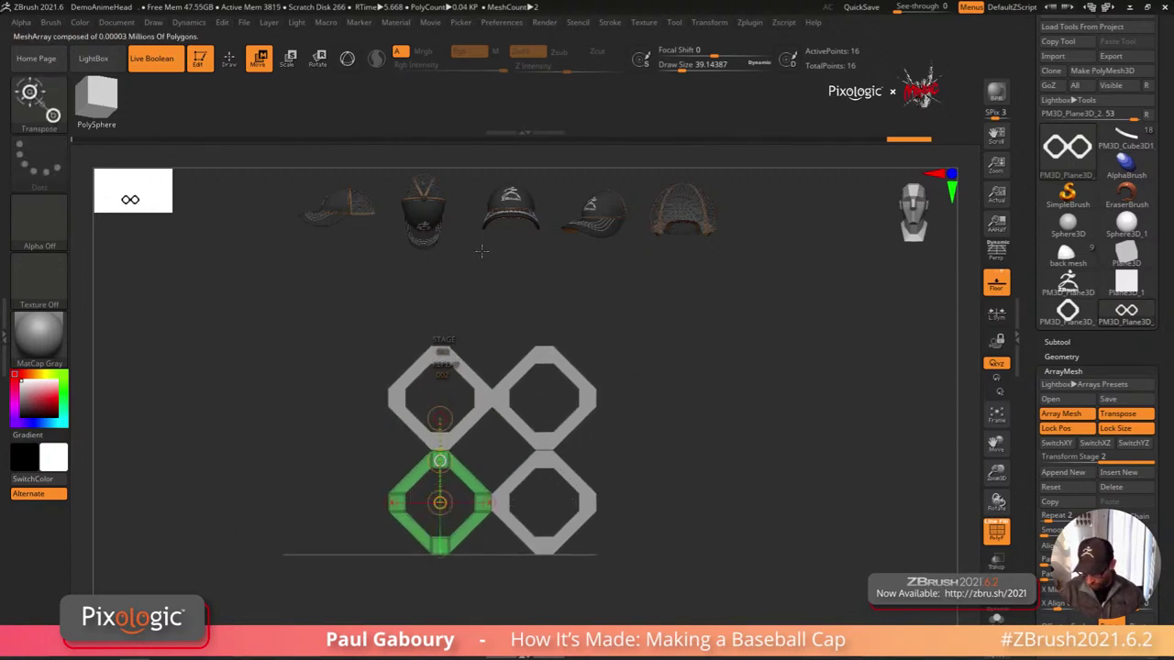
pyautogui.press('q')
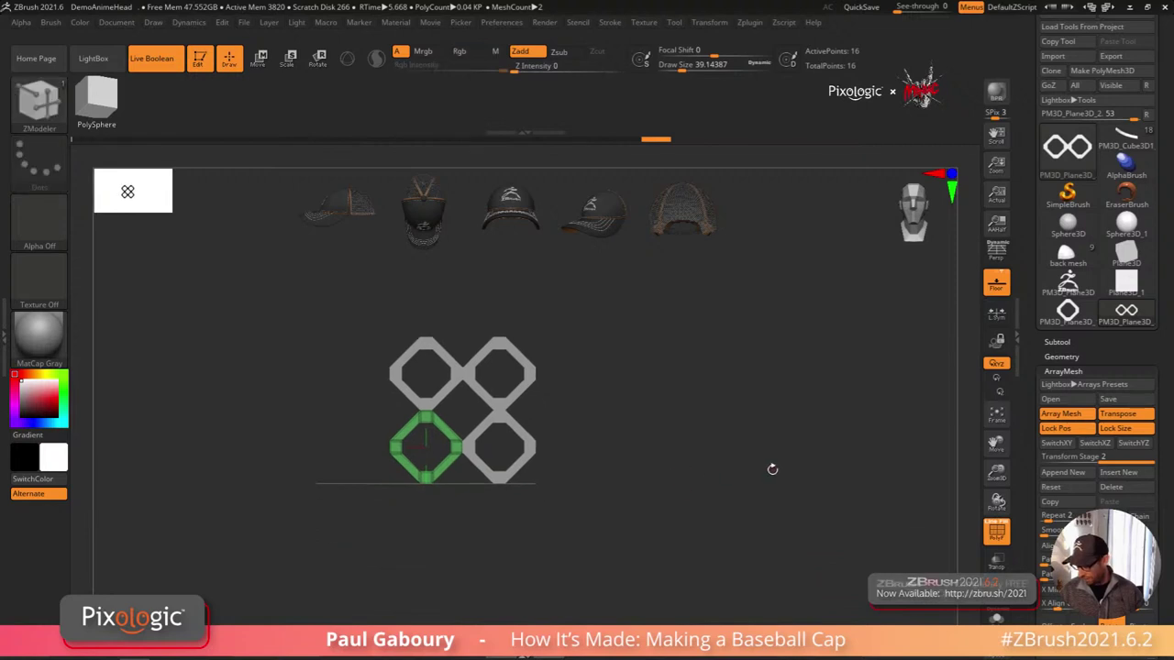
# Step: Convert the two-by-two ring array into real geometry with Make Mesh
pyautogui.scroll(-5, 1155, 407)
pyautogui.scroll(-2, 1153, 406)
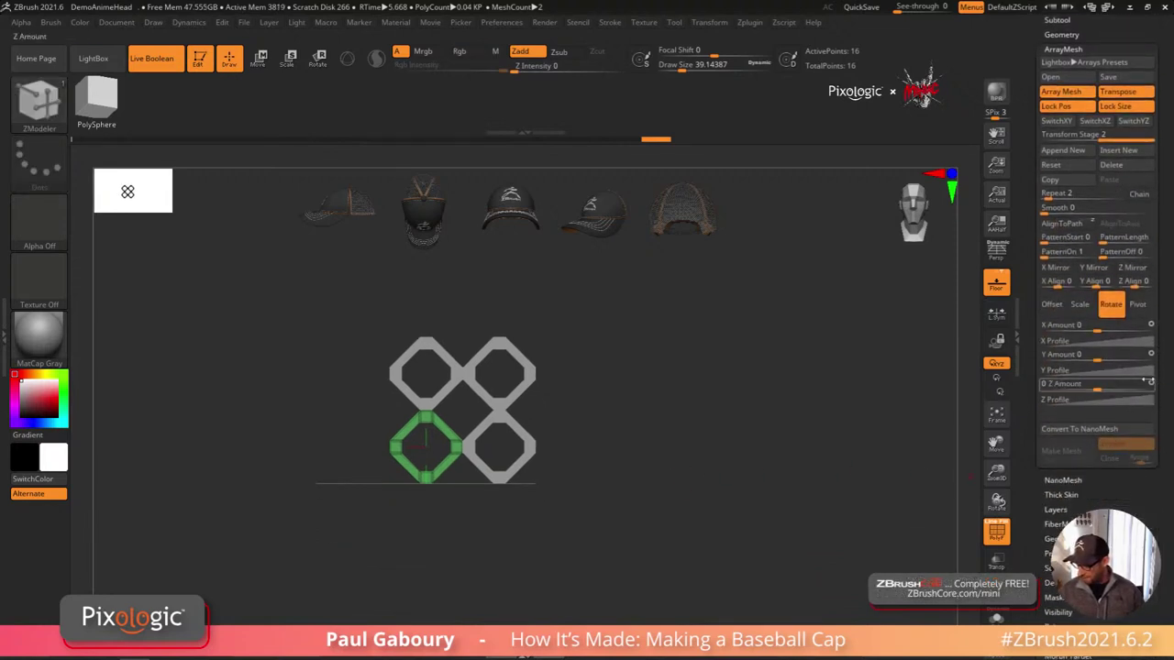
pyautogui.click(1068, 135)
pyautogui.click(1074, 451)
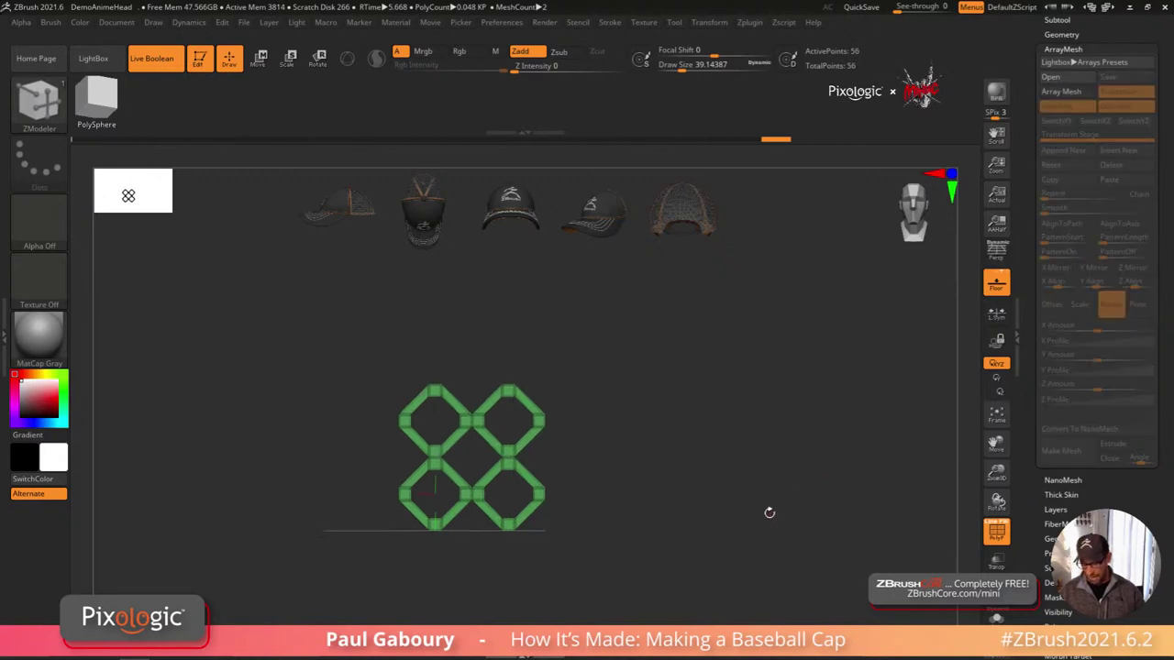
# Step: Return to the cap's back mesh and try the two-by-two ring grid as its MicroPoly
pyautogui.scroll(5, 1155, 370)
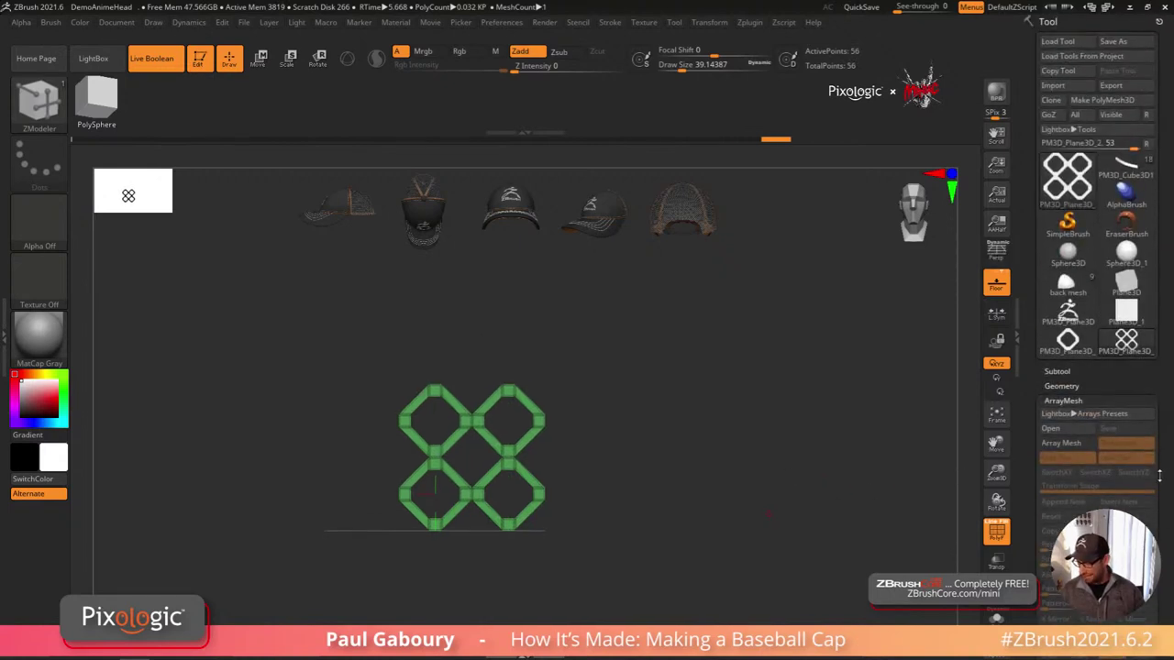
pyautogui.moveTo(1064, 356)
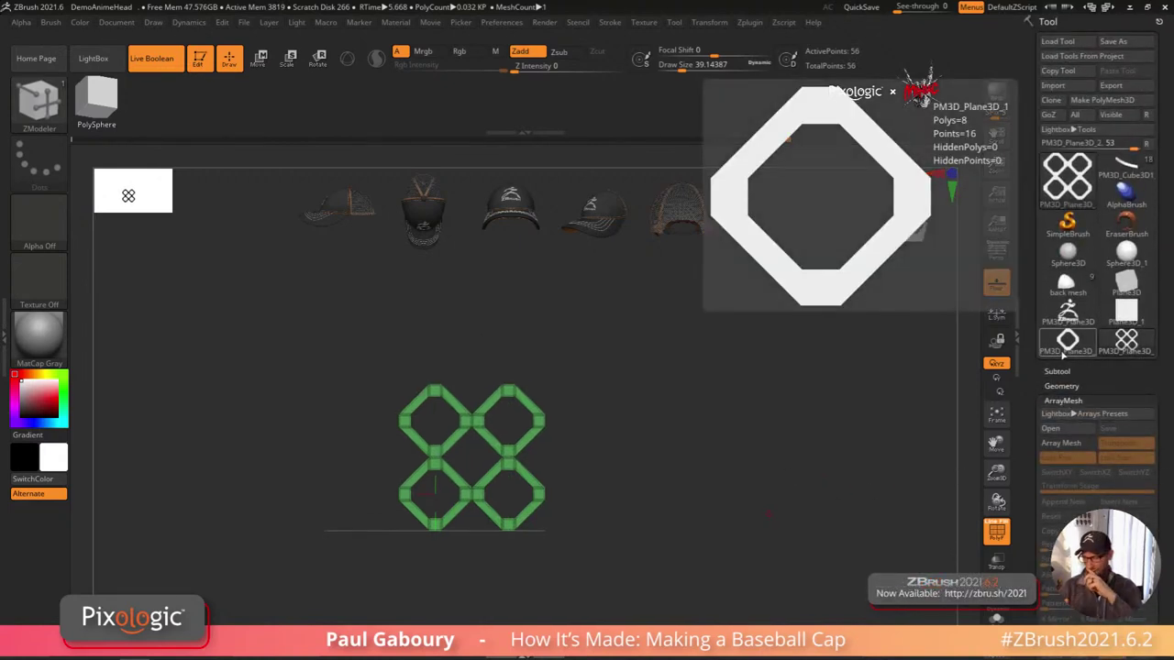
pyautogui.moveTo(1135, 179)
pyautogui.click(1067, 284)
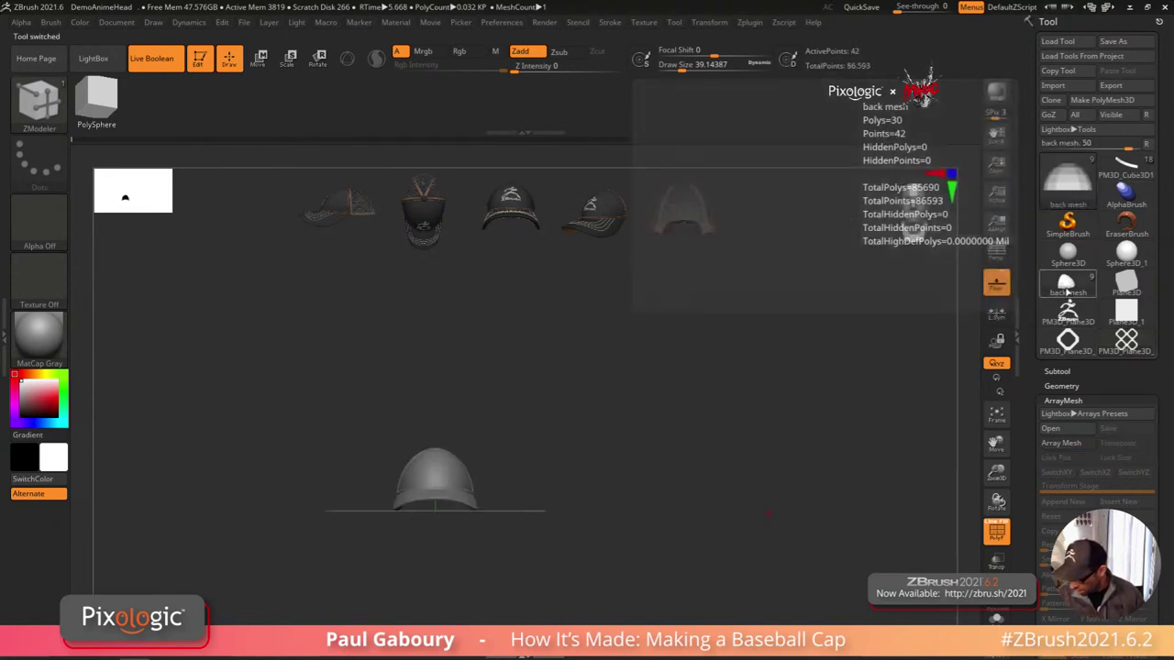
pyautogui.moveTo(771, 506); pyautogui.dragTo(620, 561, button='right')
pyautogui.moveTo(620, 559); pyautogui.dragTo(597, 504)
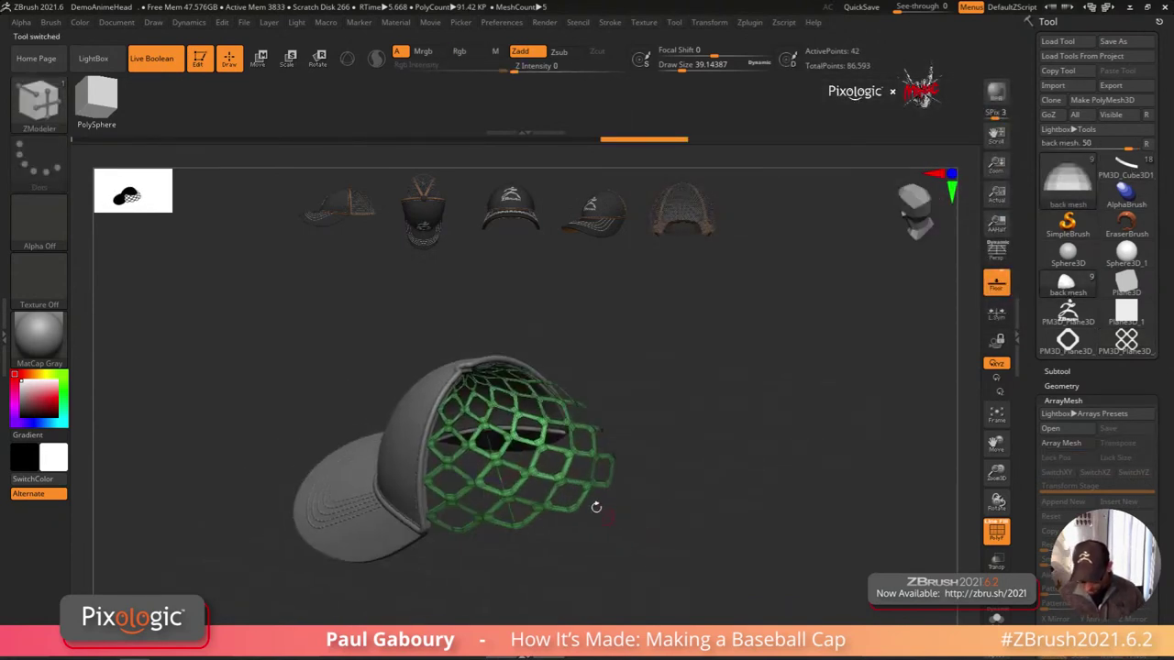
pyautogui.moveTo(681, 545); pyautogui.dragTo(688, 511)
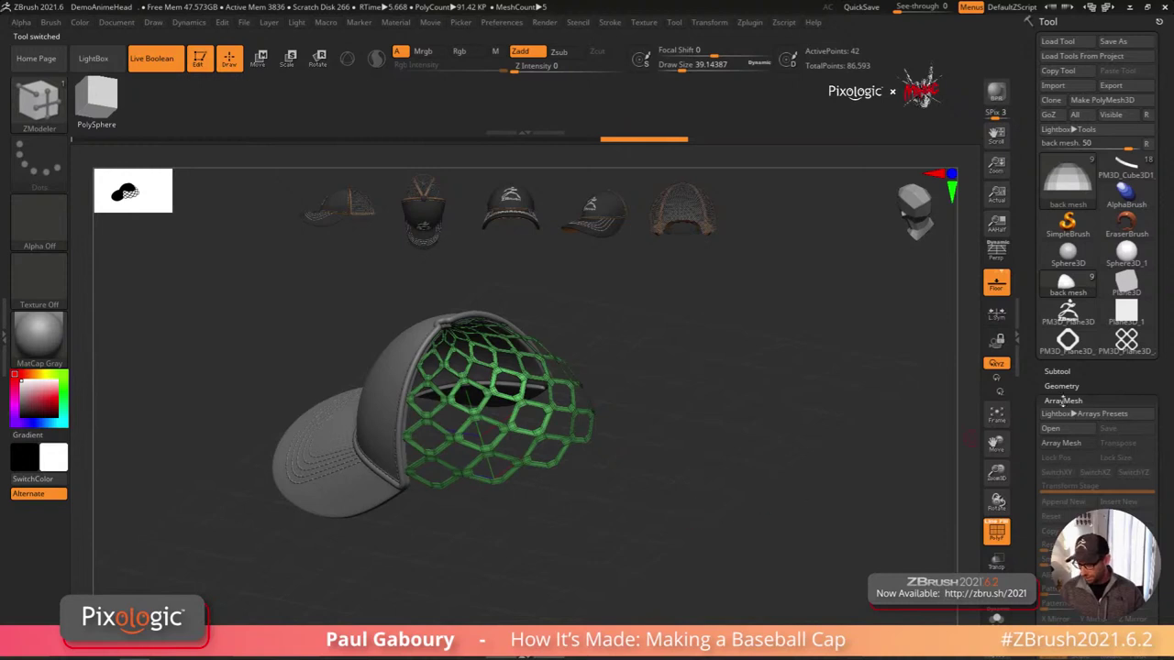
pyautogui.click(1064, 385)
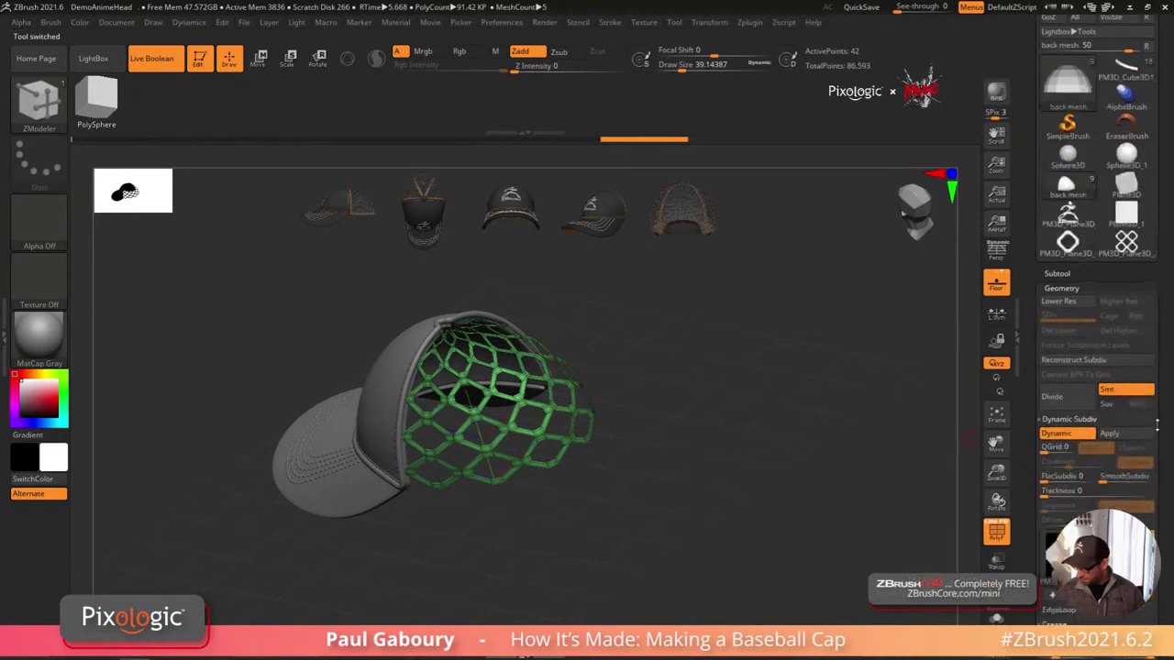
pyautogui.press('ctrl')
pyautogui.click(1068, 450)
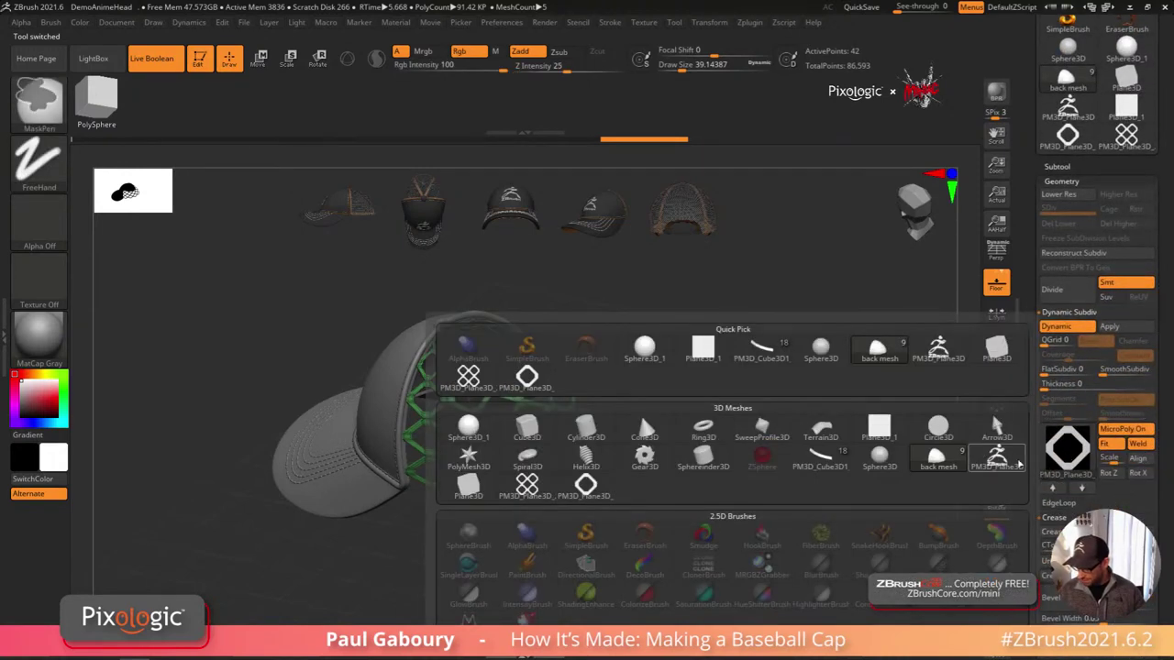
pyautogui.click(527, 486)
pyautogui.moveTo(662, 556); pyautogui.dragTo(570, 502)
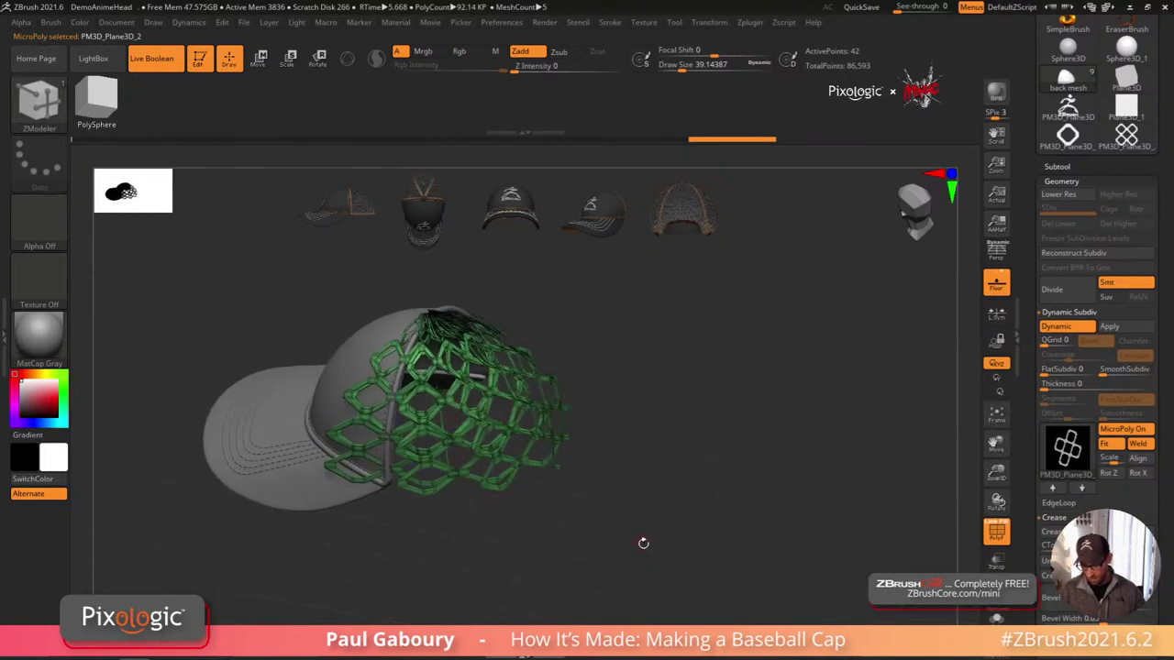
pyautogui.hotkey('ctrl', 'z')
# Step: Switch to the two-by-two ring grid tool and unify its size and position with the Unify deformation
pyautogui.click(1129, 139)
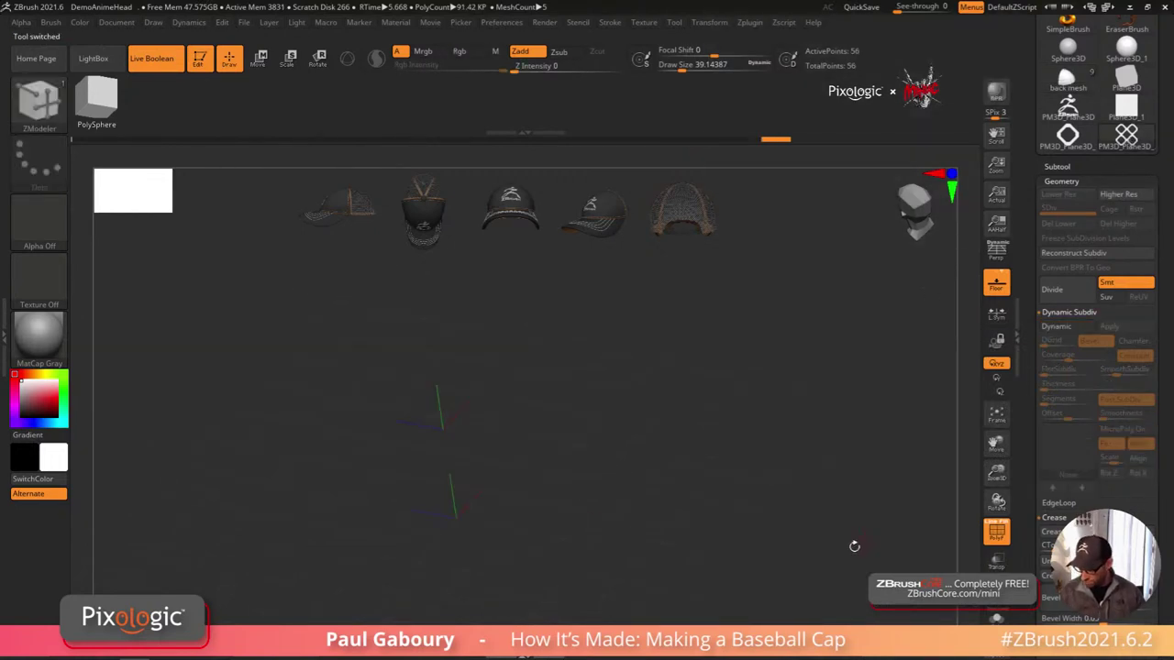
pyautogui.click(1073, 180)
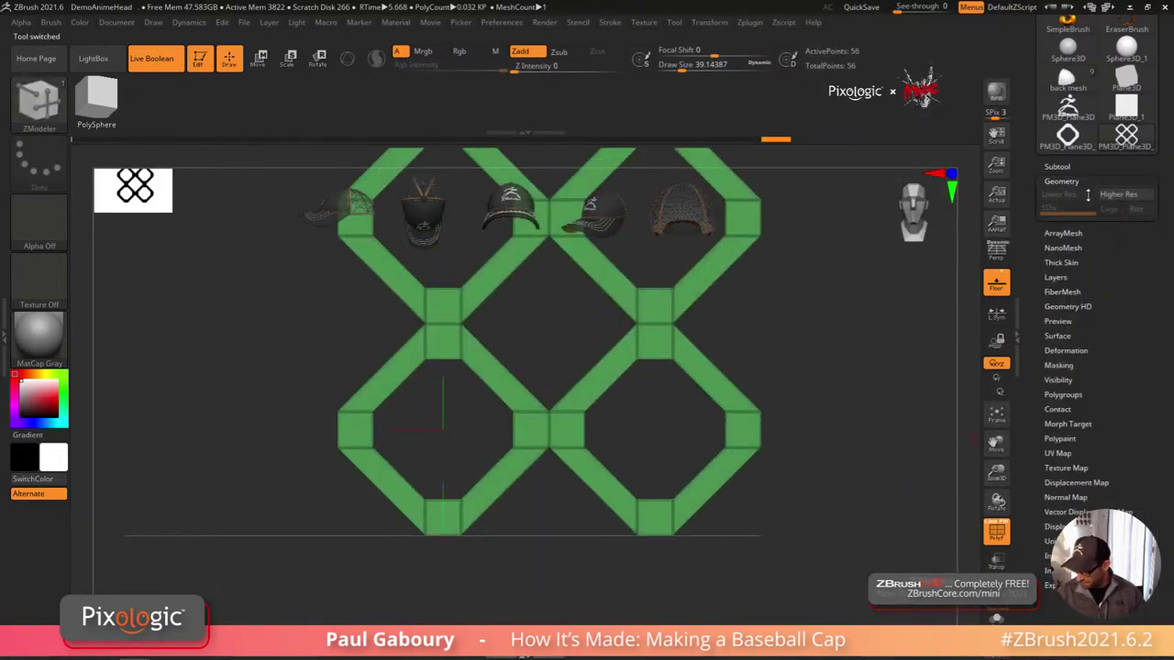
pyautogui.click(1065, 313)
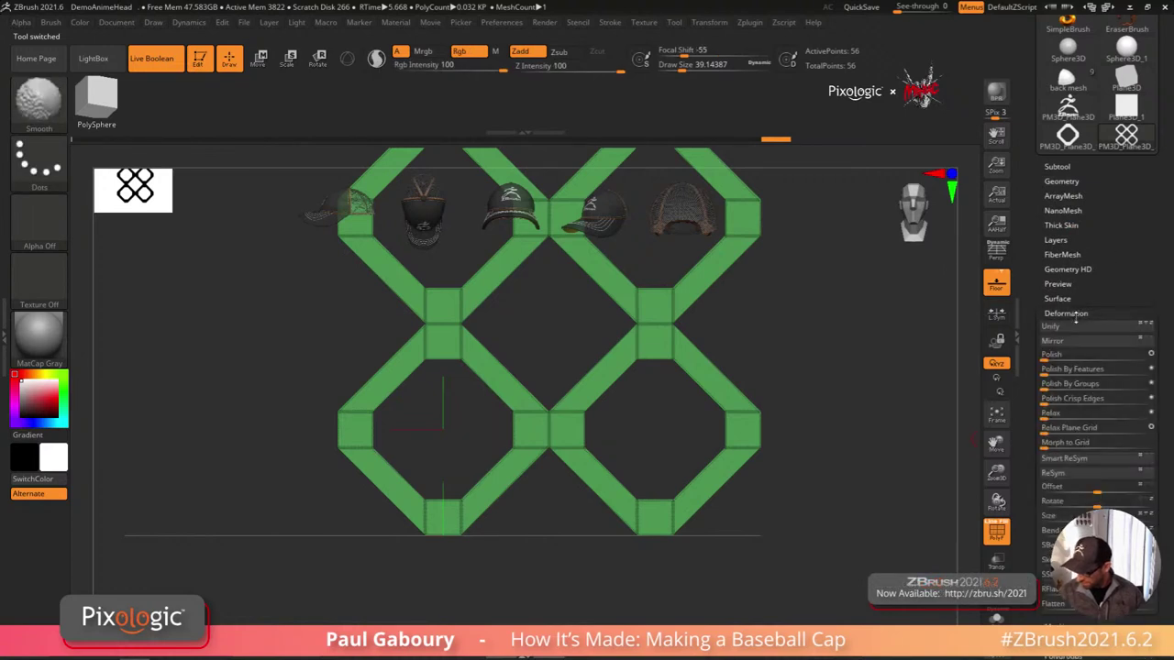
pyautogui.click(1049, 326)
# Step: Return to the cap's back mesh and replace its MicroPoly with the unified two-by-two ring grid
pyautogui.click(1068, 80)
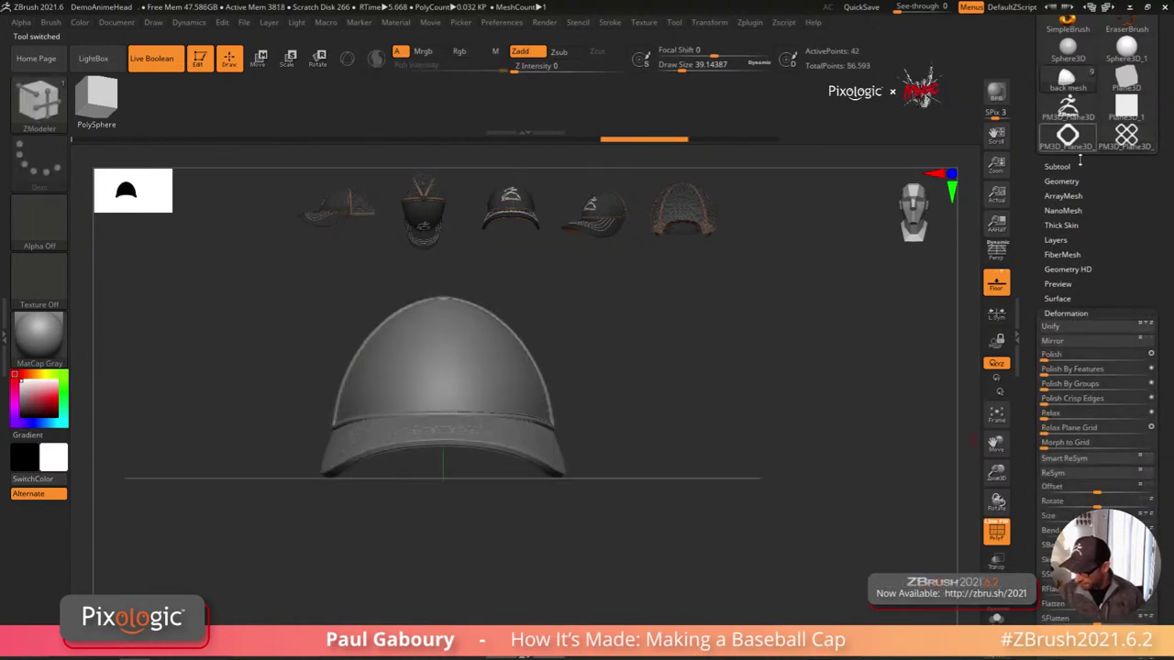
pyautogui.click(1062, 181)
pyautogui.moveTo(871, 438)
pyautogui.mouseDown()
pyautogui.moveTo(725, 489)
pyautogui.moveTo(789, 477)
pyautogui.mouseUp()
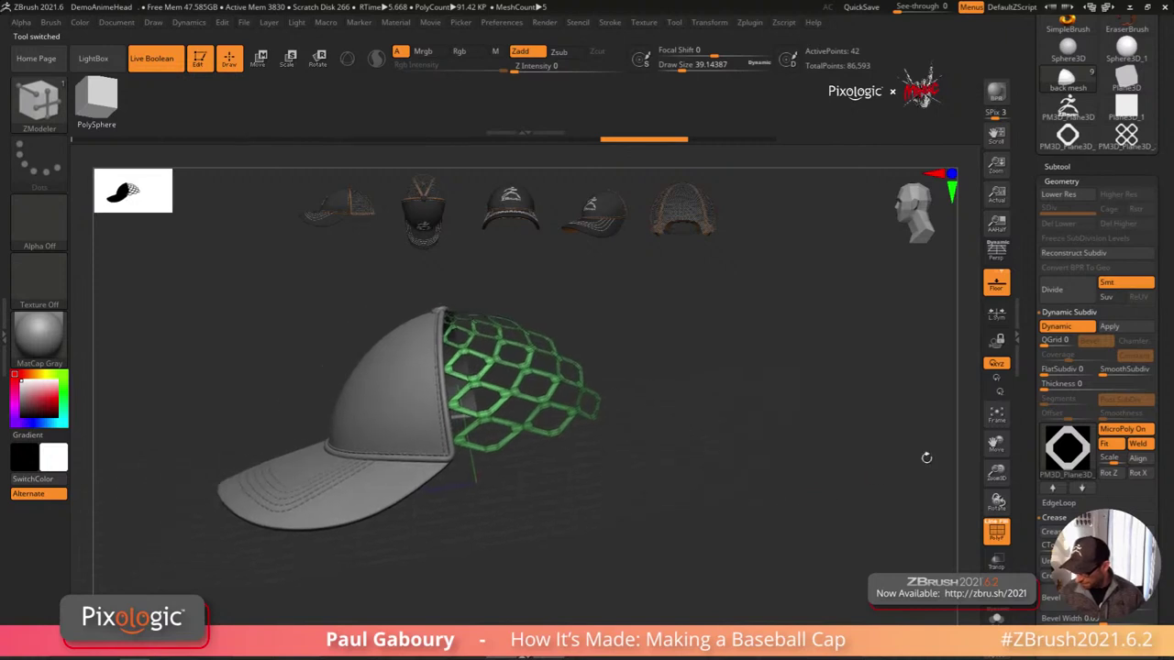
pyautogui.click(1062, 452)
pyautogui.click(532, 487)
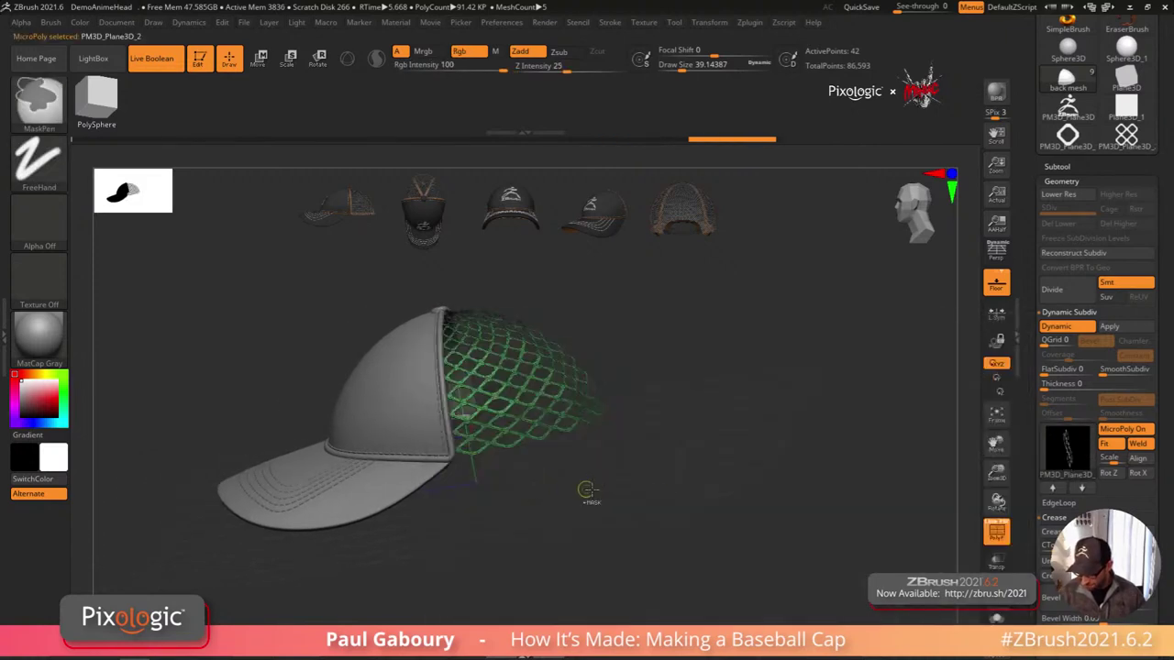
pyautogui.moveTo(589, 492); pyautogui.dragTo(638, 544)
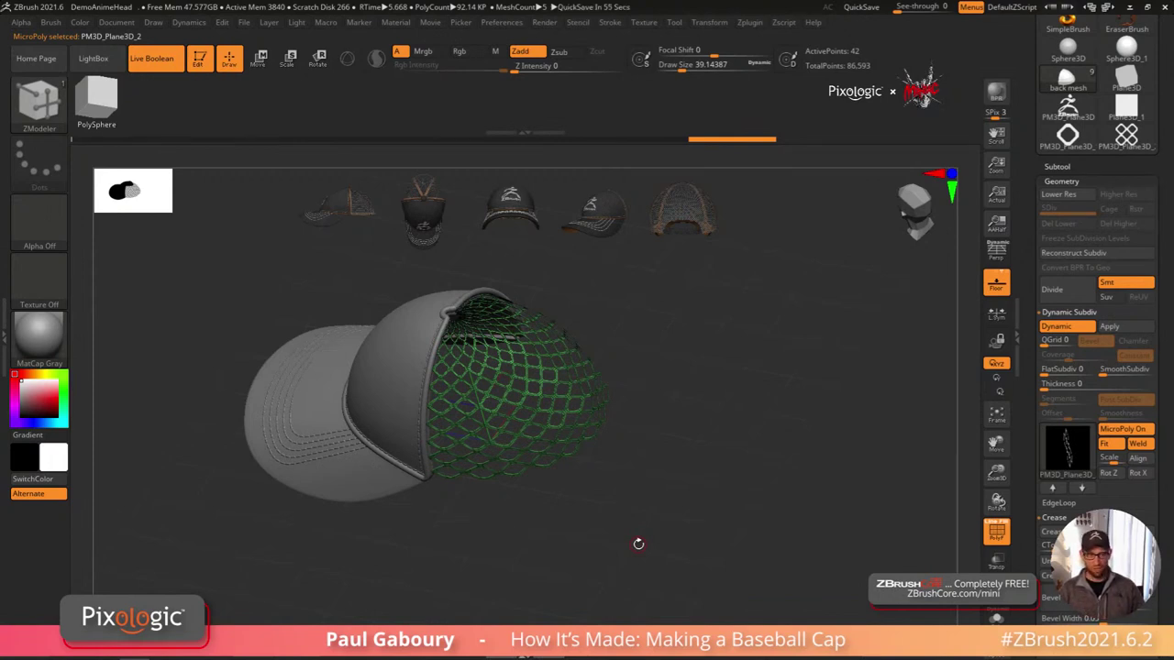
# Step: Change the back mesh's MicroPoly to the single diamond-shaped ring
pyautogui.click(1064, 455)
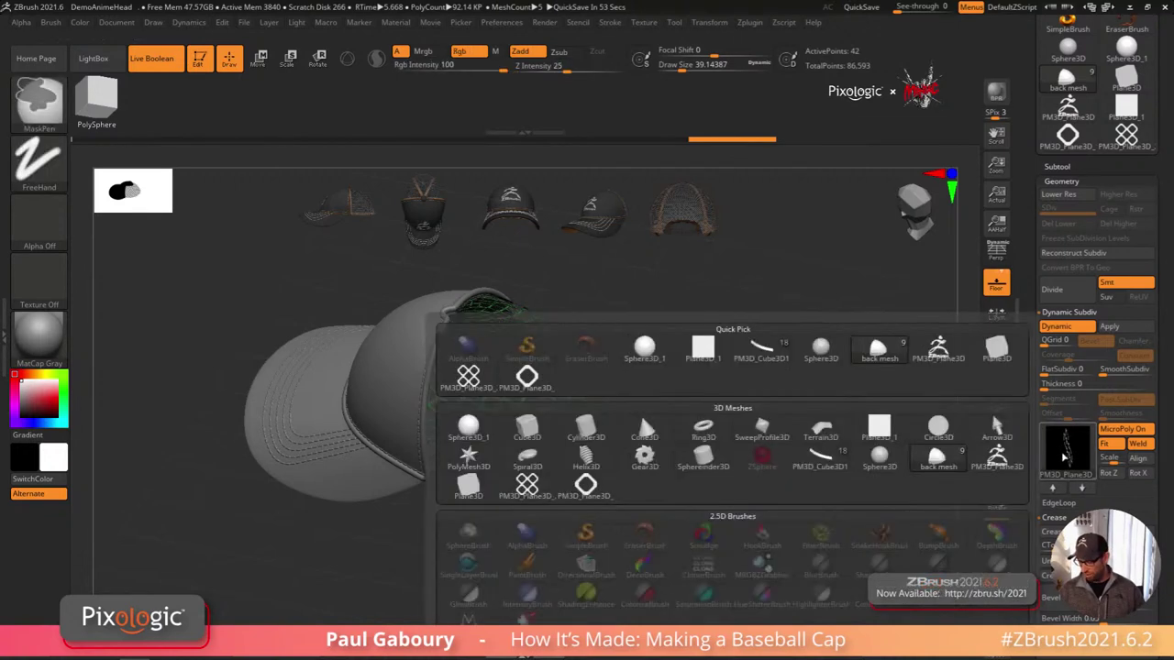
pyautogui.click(587, 489)
pyautogui.keyDown('ctrl'); pyautogui.click(590, 492); pyautogui.keyUp('ctrl')
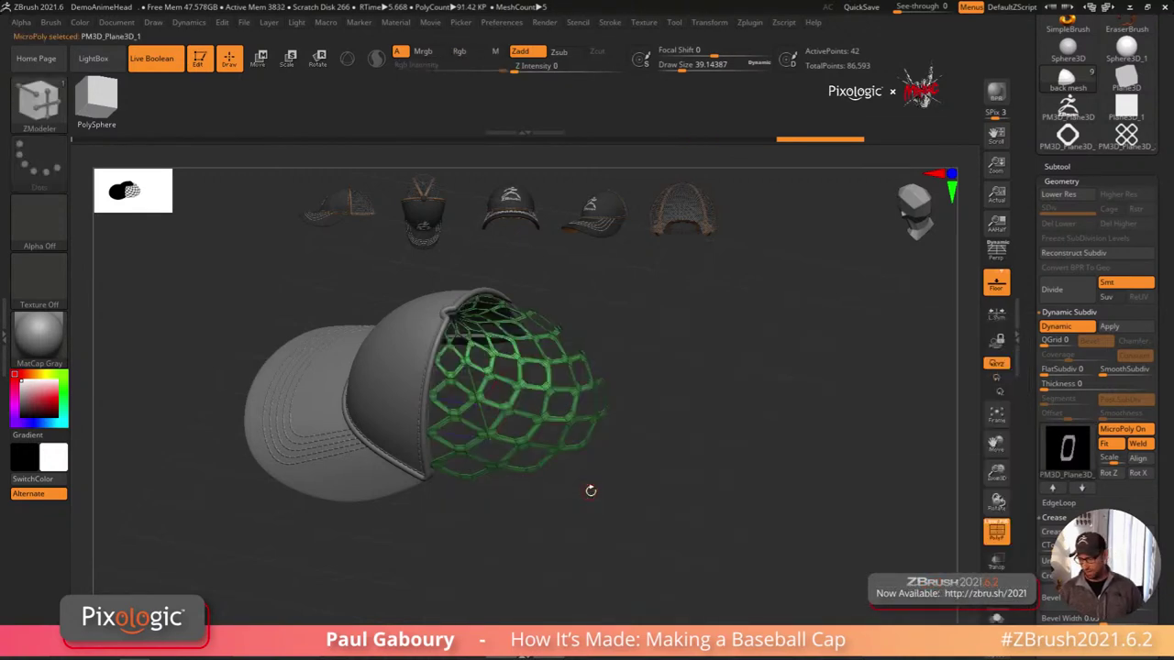
# Step: Compare mesh densities by swapping the back mesh's MicroPoly to the two-by-two ring grid and back to the single ring
pyautogui.moveTo(1069, 449)
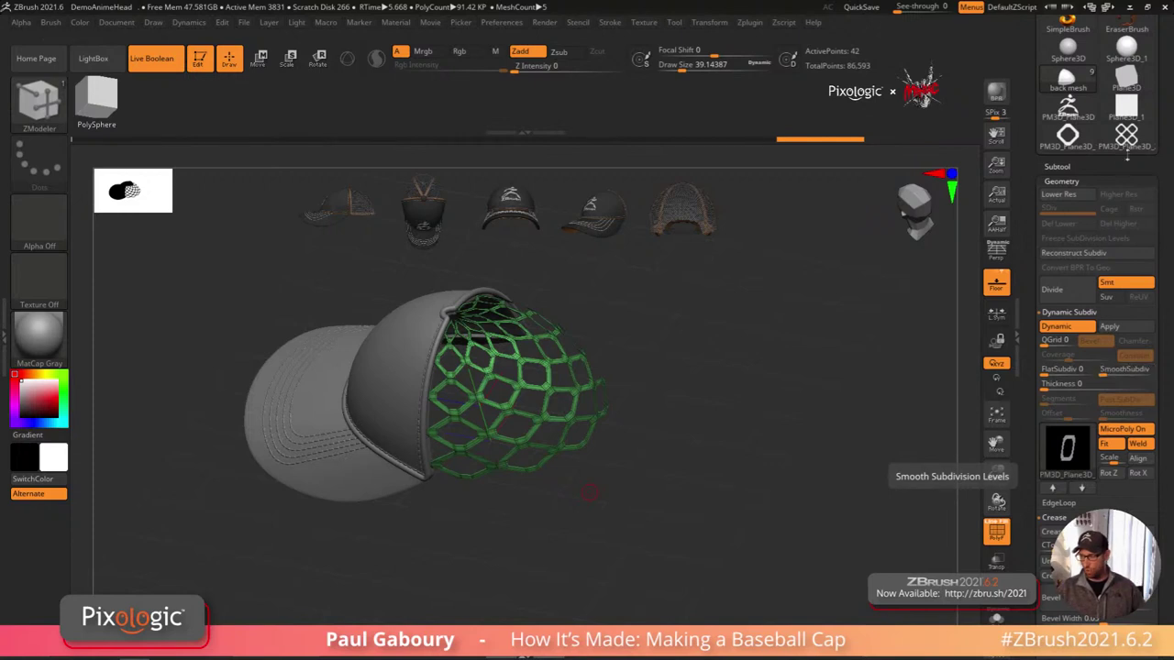
pyautogui.moveTo(1133, 139)
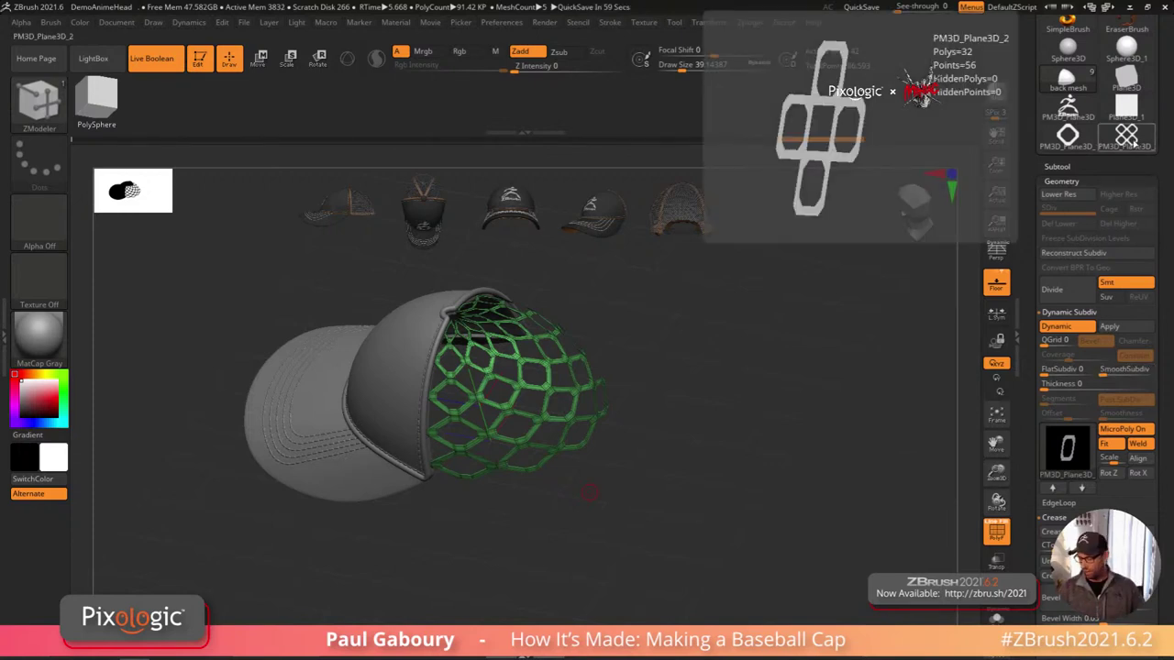
pyautogui.click(1067, 449)
pyautogui.click(532, 486)
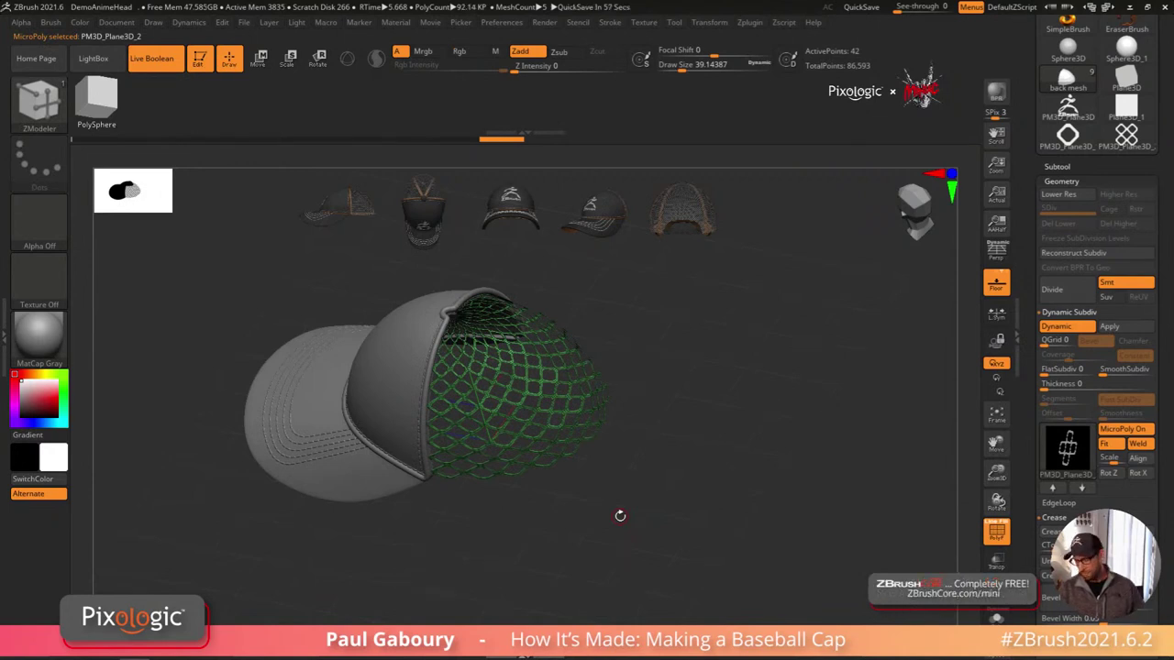
pyautogui.click(1073, 444)
pyautogui.click(597, 492)
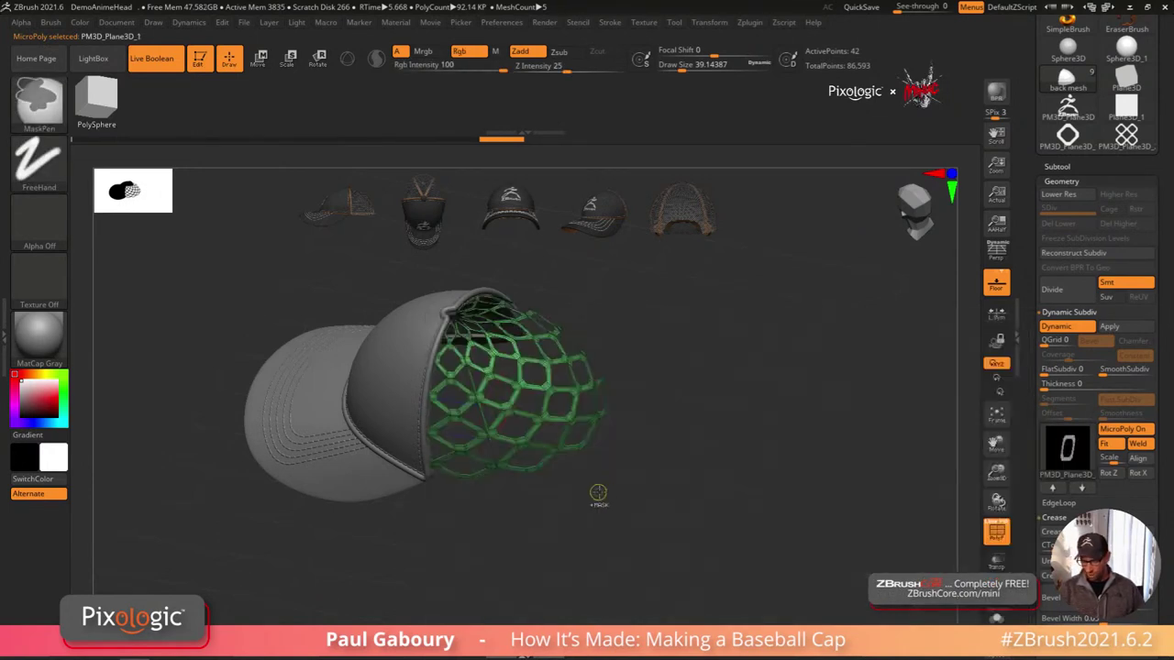
pyautogui.keyDown('ctrl'); pyautogui.moveTo(598, 492); pyautogui.dragTo(655, 493); pyautogui.keyUp('ctrl')
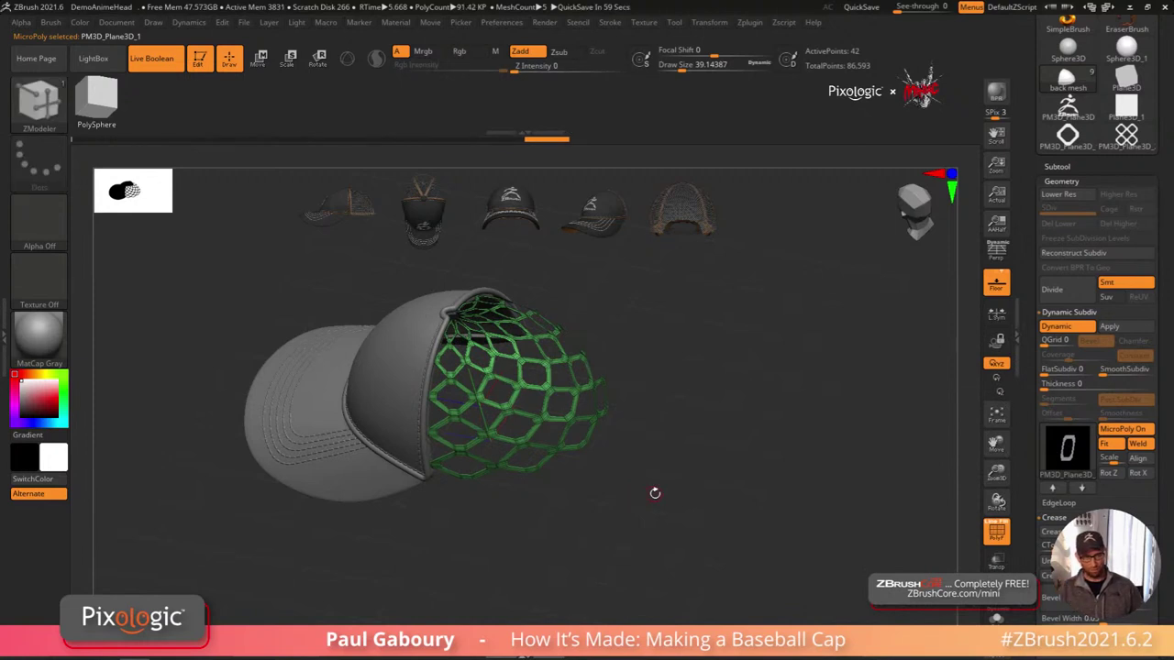
# Step: Set the back mesh's SmoothSubdiv to 3 and hide the polyframe to inspect the smoothed mesh
pyautogui.moveTo(670, 442); pyautogui.dragTo(669, 510, button='right')
pyautogui.keyDown('ctrl'); pyautogui.moveTo(668, 510); pyautogui.dragTo(668, 496, button='right'); pyautogui.keyUp('ctrl')
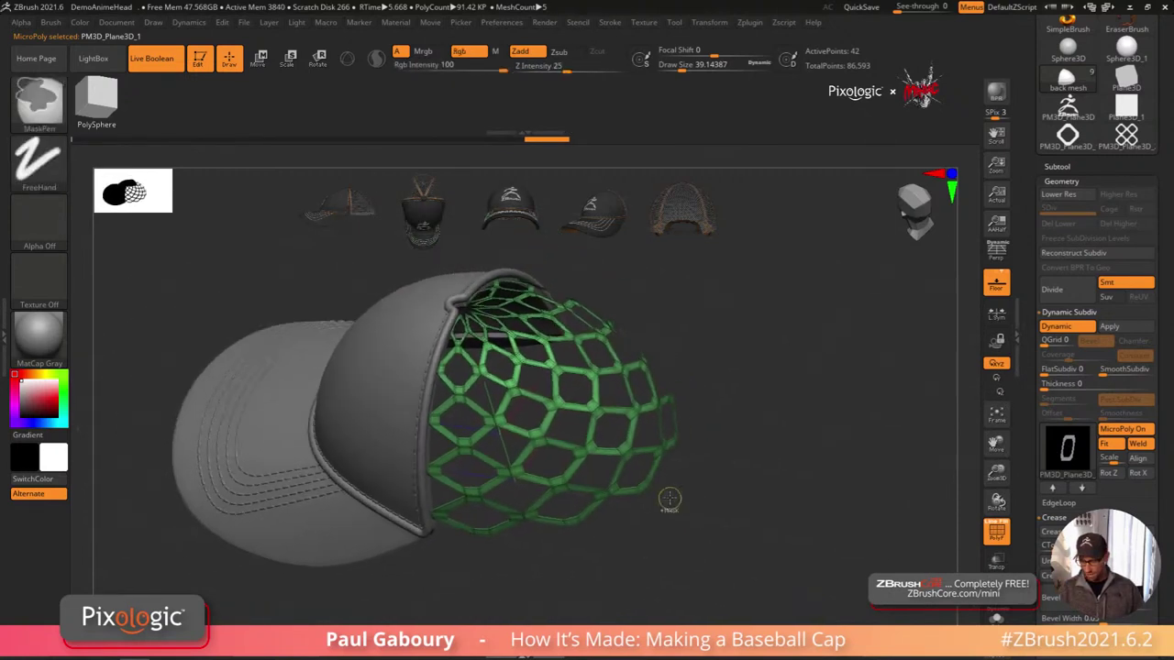
pyautogui.click(1109, 370)
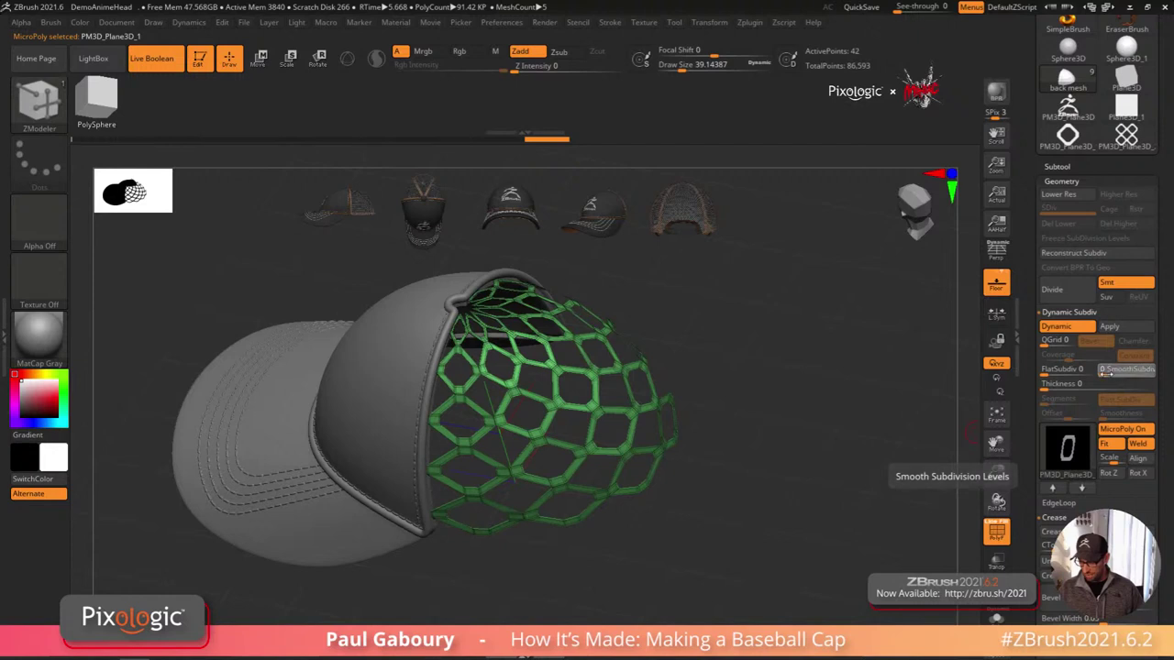
pyautogui.moveTo(1109, 373); pyautogui.dragTo(1123, 373)
pyautogui.moveTo(796, 524); pyautogui.dragTo(774, 499, button='right')
pyautogui.moveTo(746, 519)
pyautogui.mouseDown()
pyautogui.moveTo(642, 446)
pyautogui.moveTo(764, 516)
pyautogui.moveTo(679, 541)
pyautogui.mouseUp()
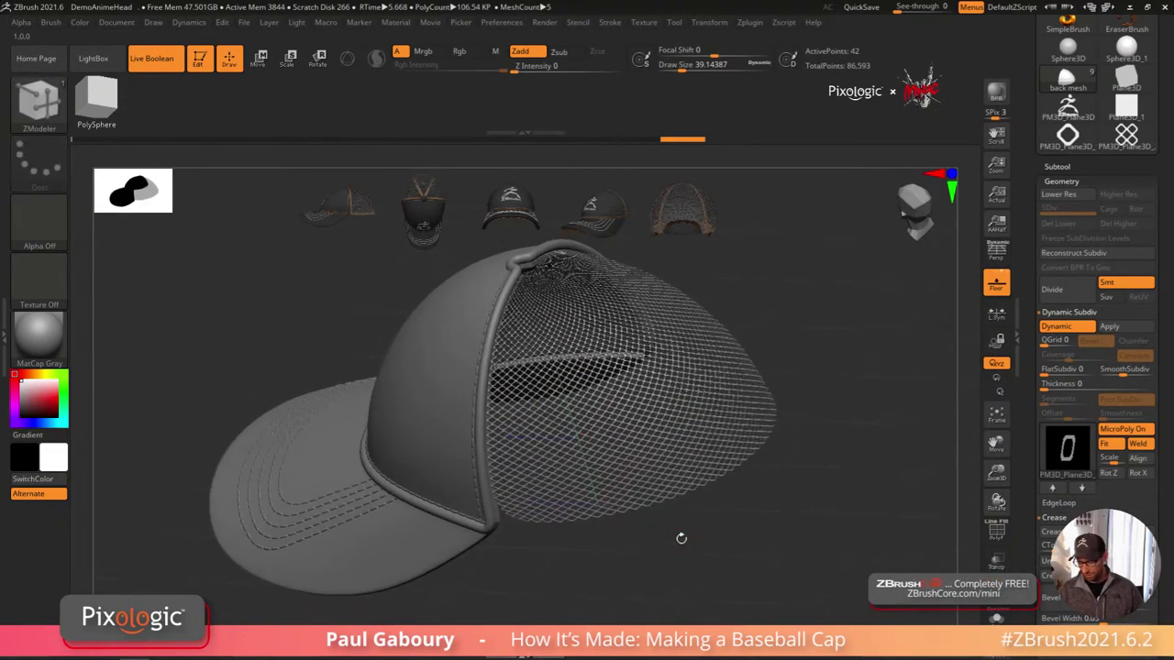
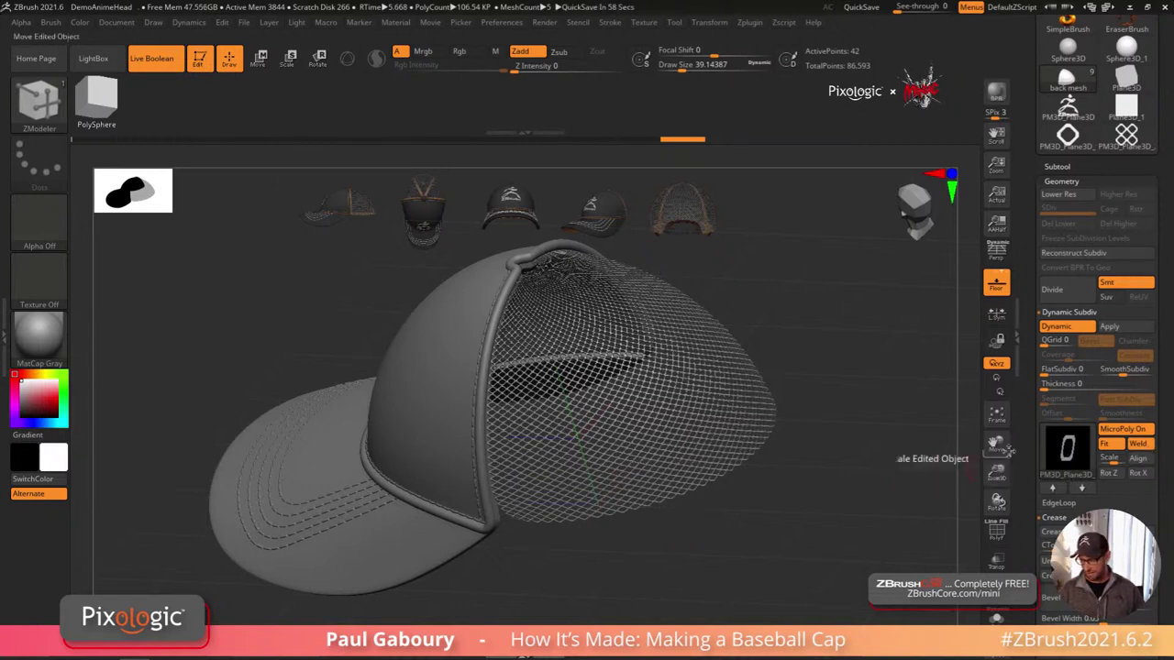
# Step: Compare the smoothed net by swapping the back mesh's MicroPoly to the two-by-two ring grid and back to the single ring
pyautogui.keyDown('alt'); pyautogui.moveTo(926, 486); pyautogui.dragTo(888, 512); pyautogui.keyUp('alt')
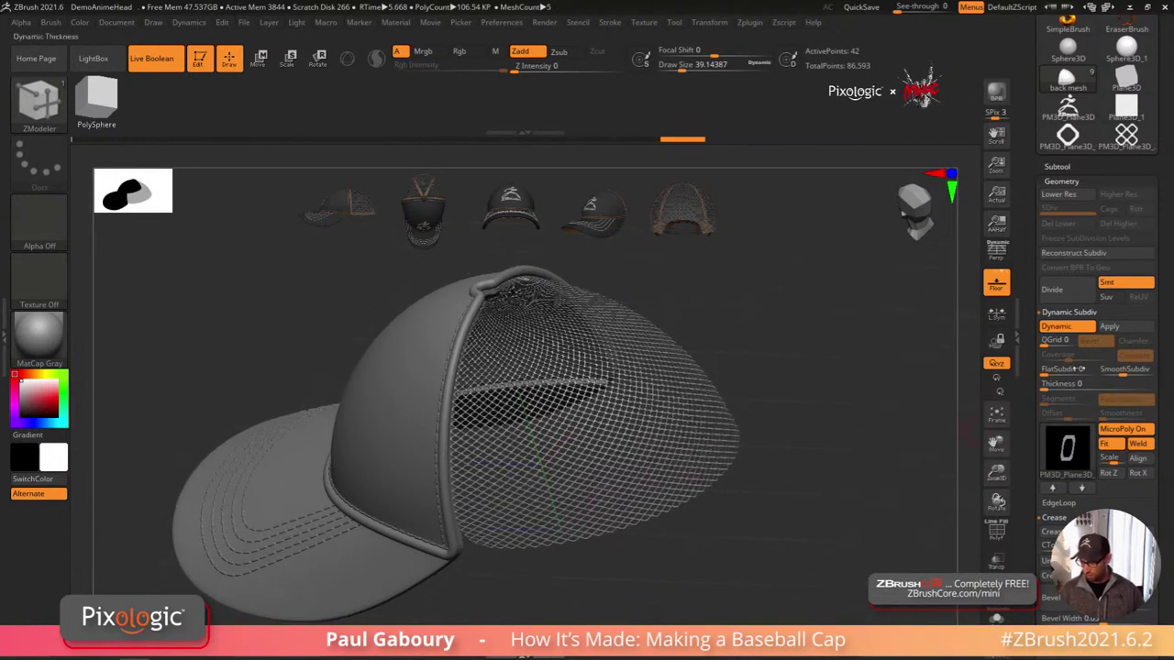
pyautogui.press('ctrl')
pyautogui.keyDown('ctrl'); pyautogui.click(1068, 447); pyautogui.keyUp('ctrl')
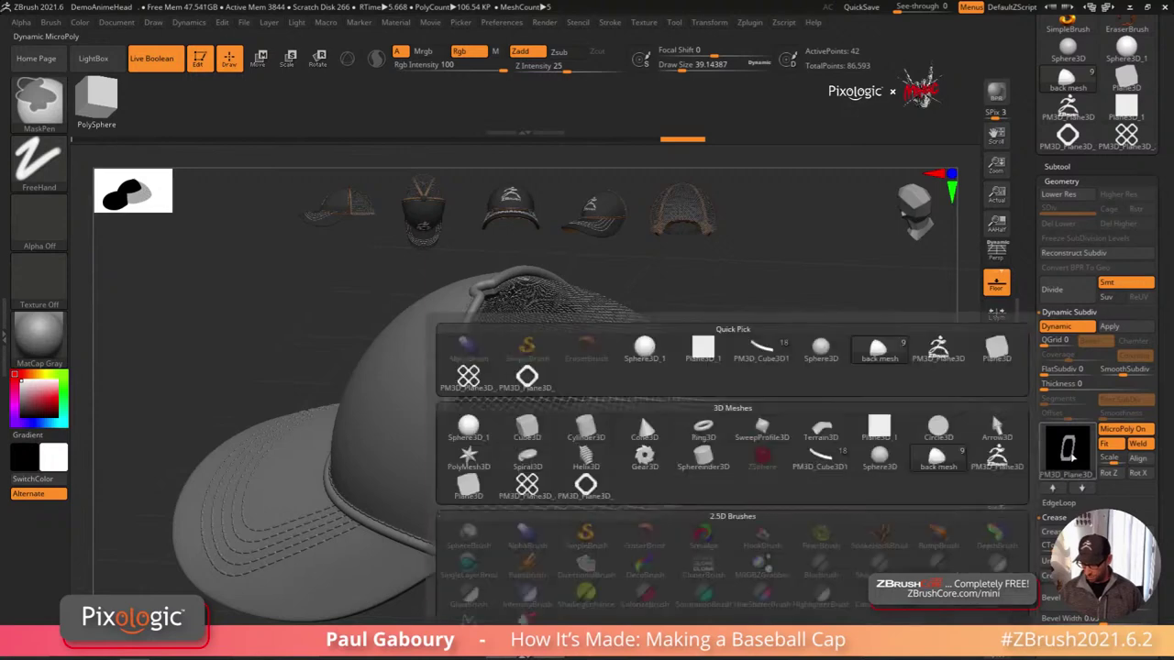
pyautogui.click(530, 488)
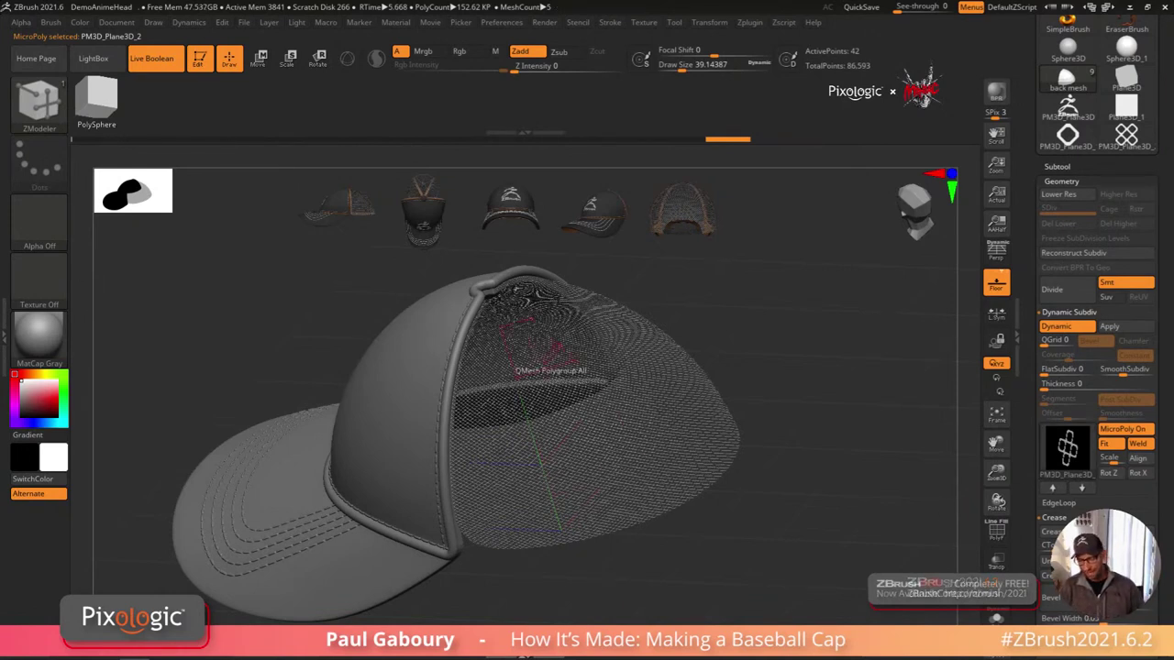
pyautogui.click(1067, 450)
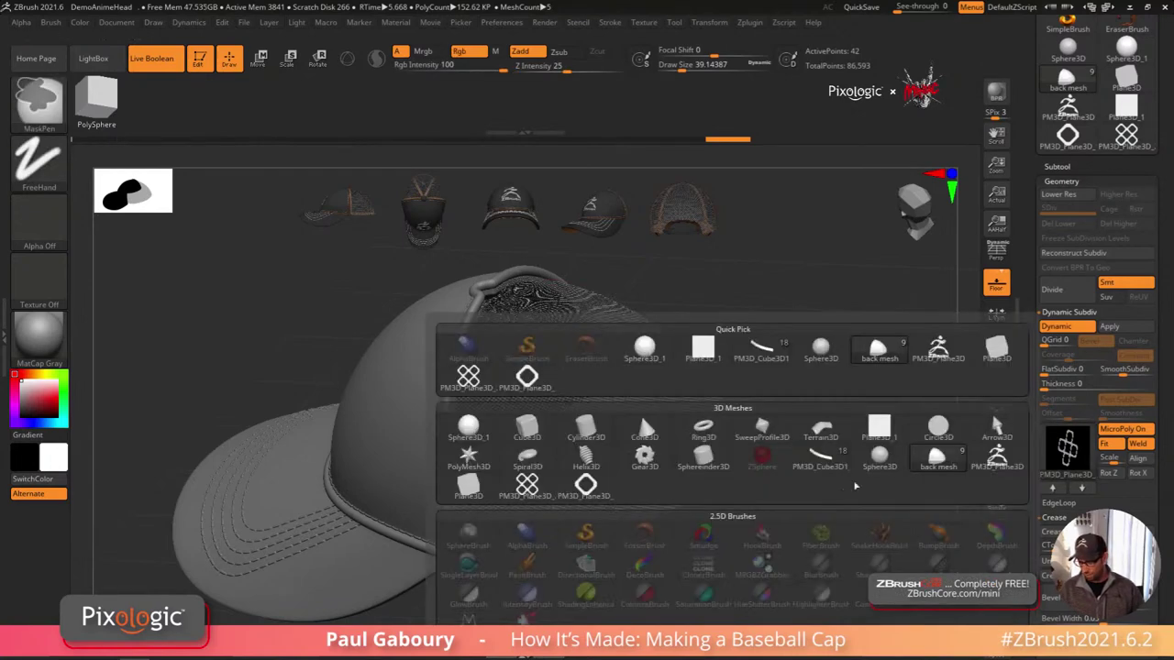
pyautogui.click(587, 486)
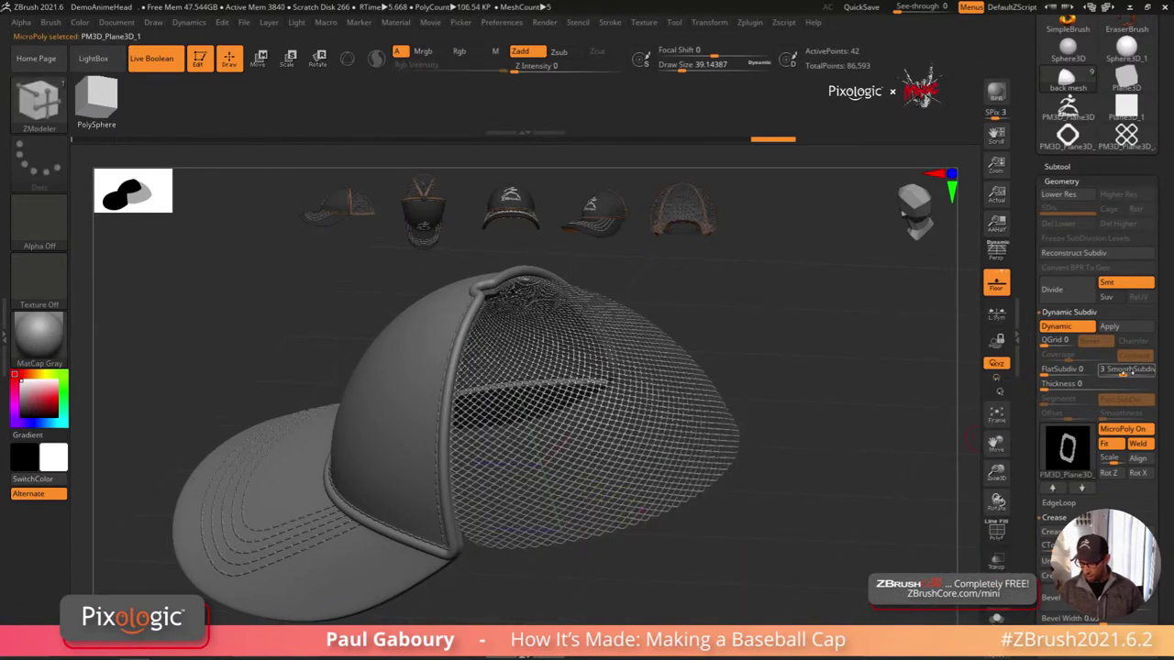
# Step: Raise the back mesh's SmoothSubdiv to 4 and isolate the back mesh
pyautogui.moveTo(1105, 369); pyautogui.dragTo(1119, 370)
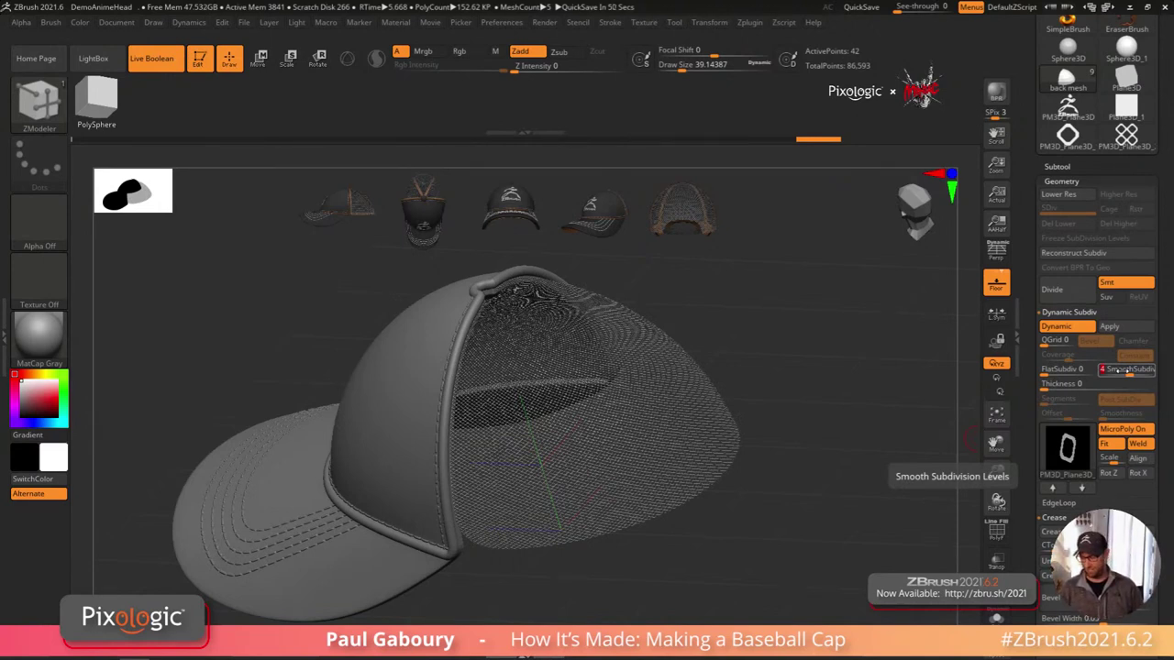
pyautogui.click(997, 619)
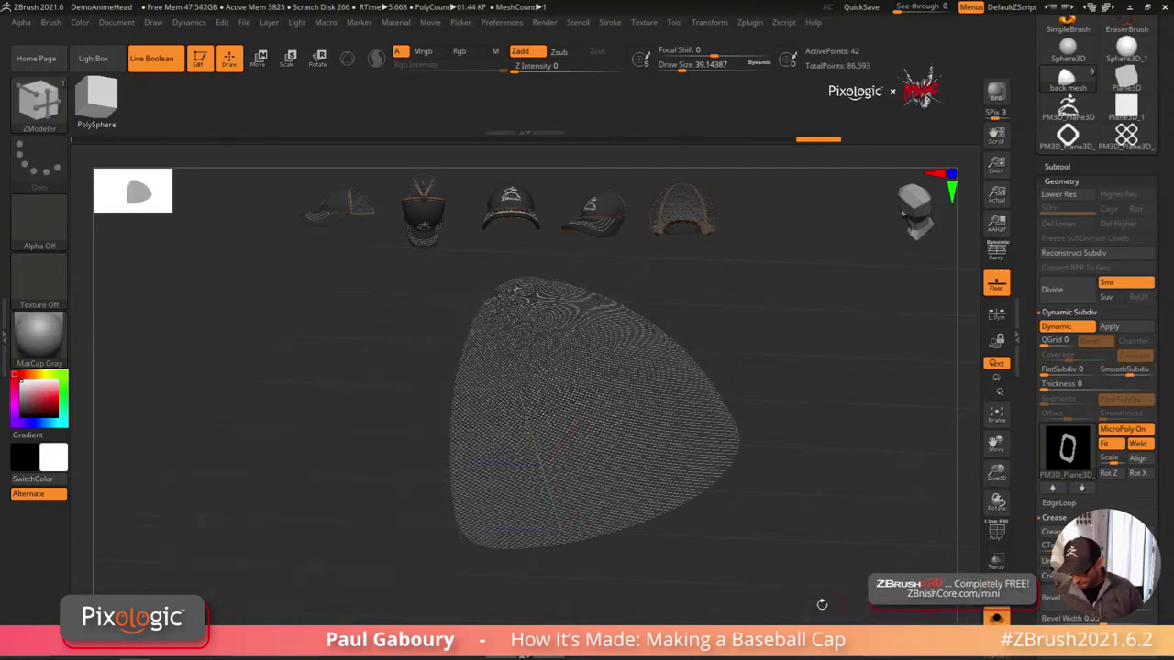
pyautogui.moveTo(820, 603); pyautogui.dragTo(742, 544)
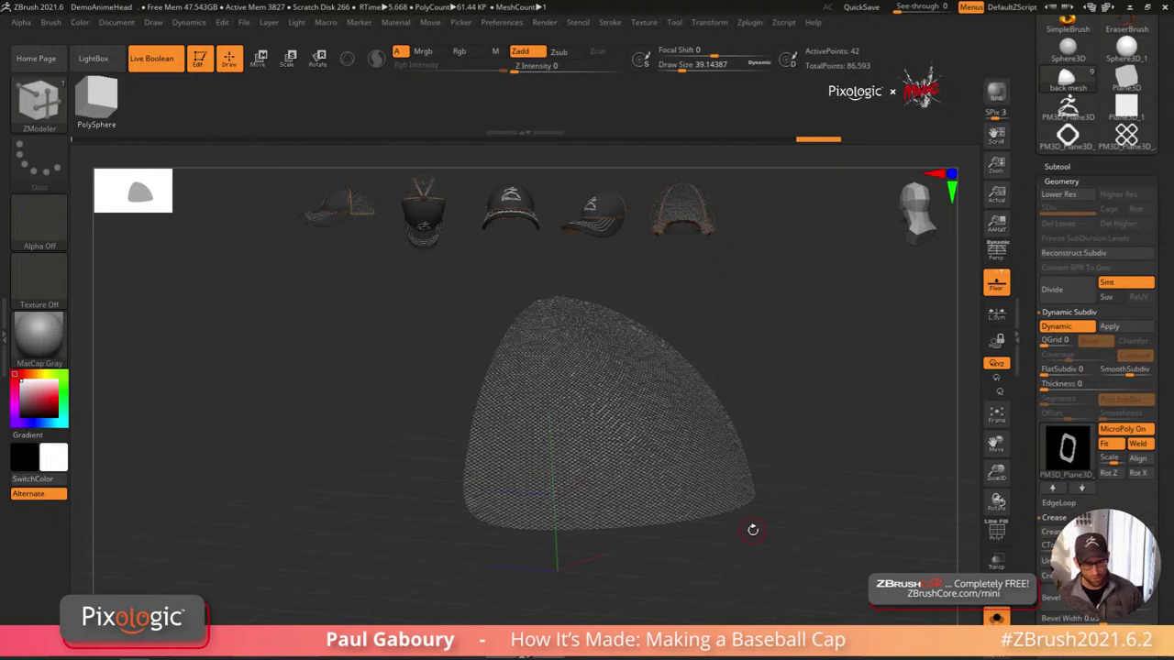
# Step: Switch off the back mesh's MicroPoly and dynamic subdivision, and show its polyframe
pyautogui.click(1123, 429)
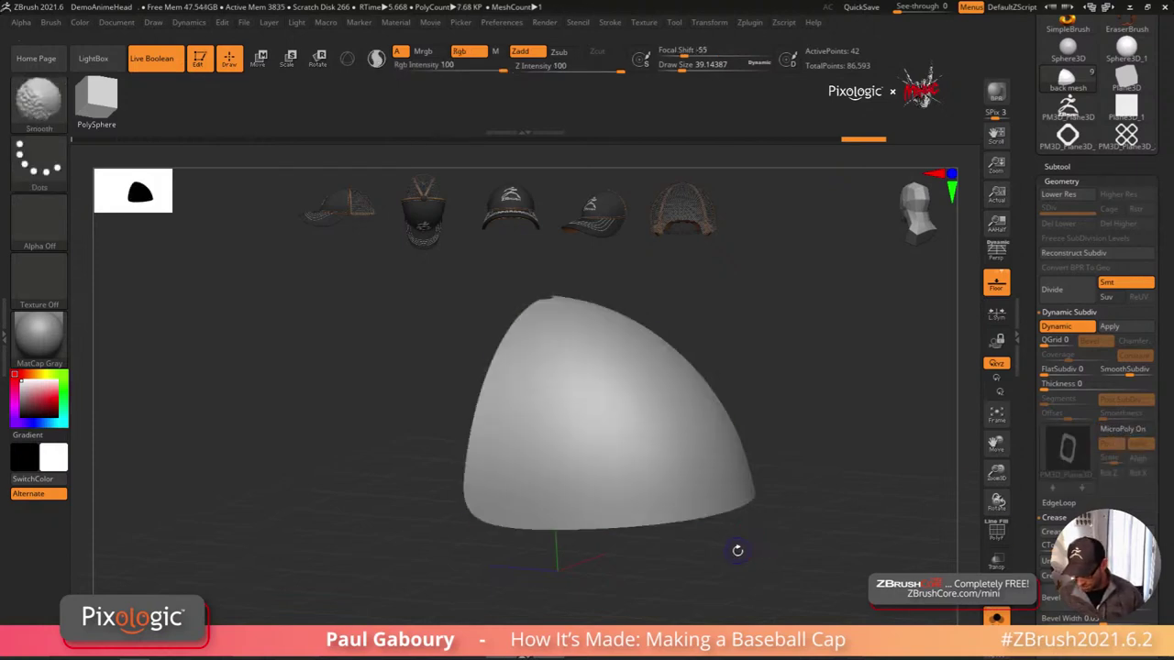
pyautogui.hotkey('shift', 'f')
pyautogui.hotkey('shift', 'd')
pyautogui.moveTo(722, 563); pyautogui.dragTo(707, 569)
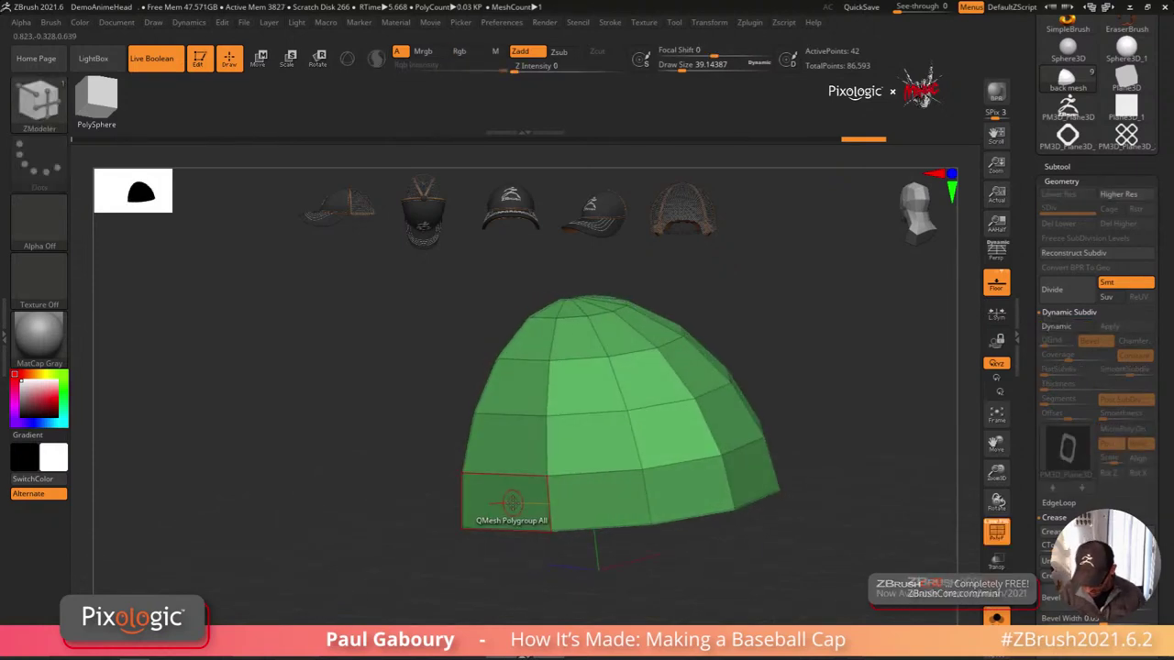
# Step: Mark the bottom row of faces and extrude the lower edge loop inward with the Extrude edge action set to Perpendicular Angle
pyautogui.moveTo(511, 500)
pyautogui.keyDown('alt'); pyautogui.mouseDown()
pyautogui.moveTo(763, 474)
pyautogui.moveTo(687, 524)
pyautogui.mouseUp(); pyautogui.keyUp('alt')
pyautogui.moveTo(811, 464)
pyautogui.keyDown('alt'); pyautogui.mouseDown()
pyautogui.moveTo(886, 419)
pyautogui.moveTo(648, 508)
pyautogui.moveTo(720, 514)
pyautogui.moveTo(674, 504)
pyautogui.moveTo(652, 420)
pyautogui.mouseUp(); pyautogui.keyUp('alt')
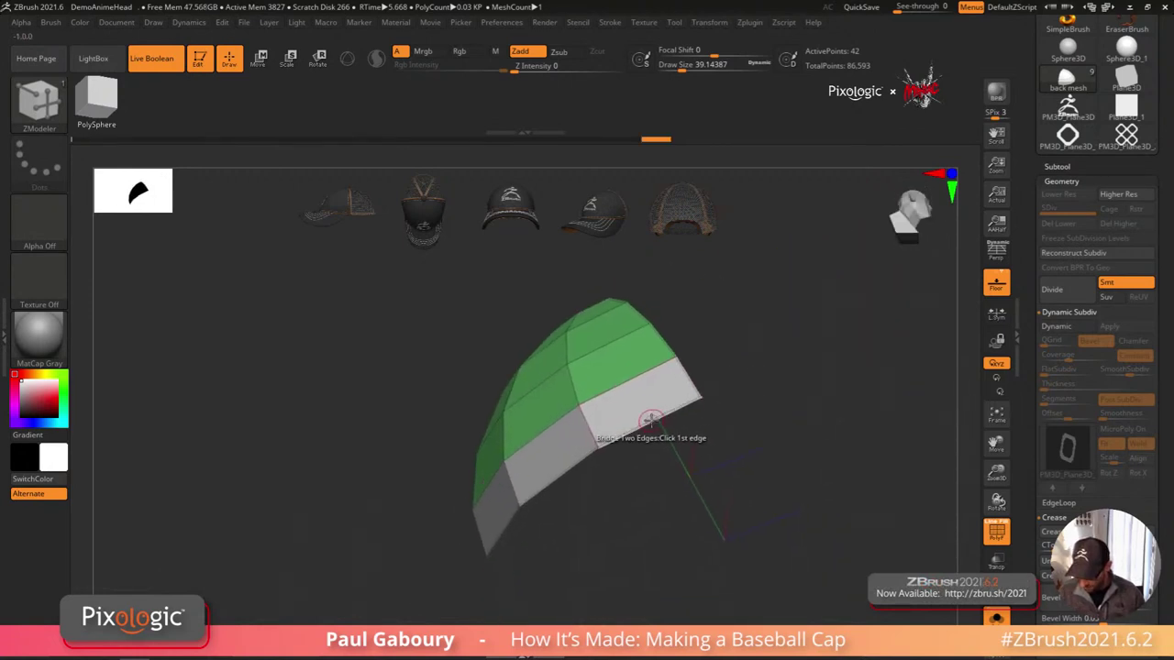
pyautogui.press('space')
pyautogui.click(497, 377)
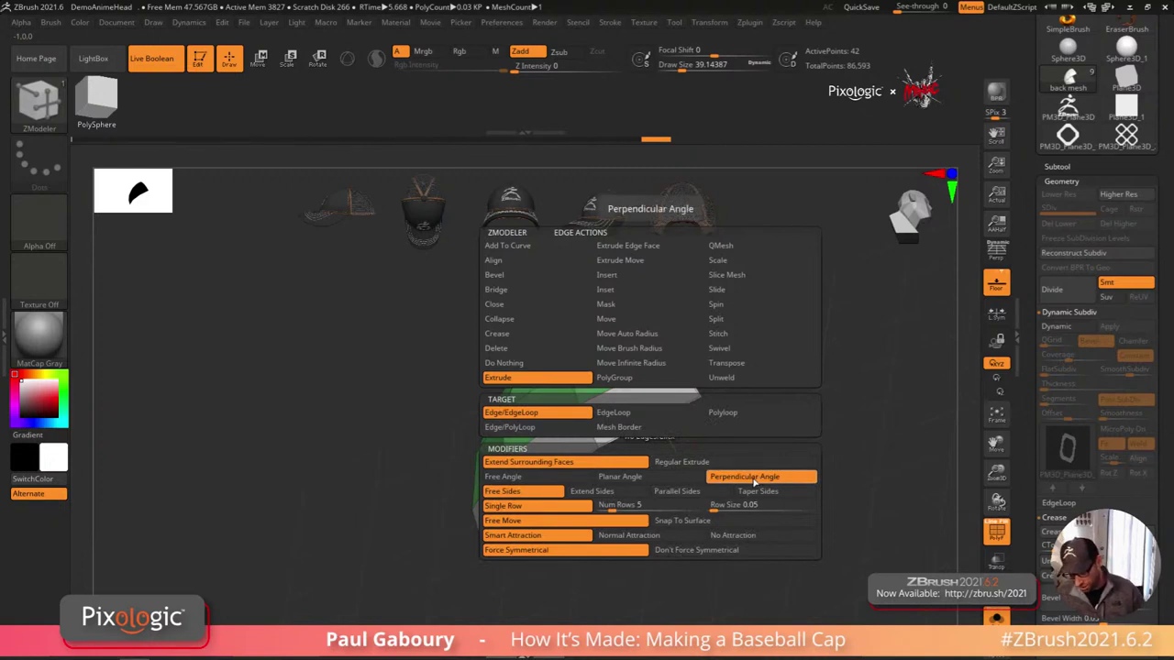
pyautogui.moveTo(666, 490); pyautogui.dragTo(643, 432)
pyautogui.press('alt')
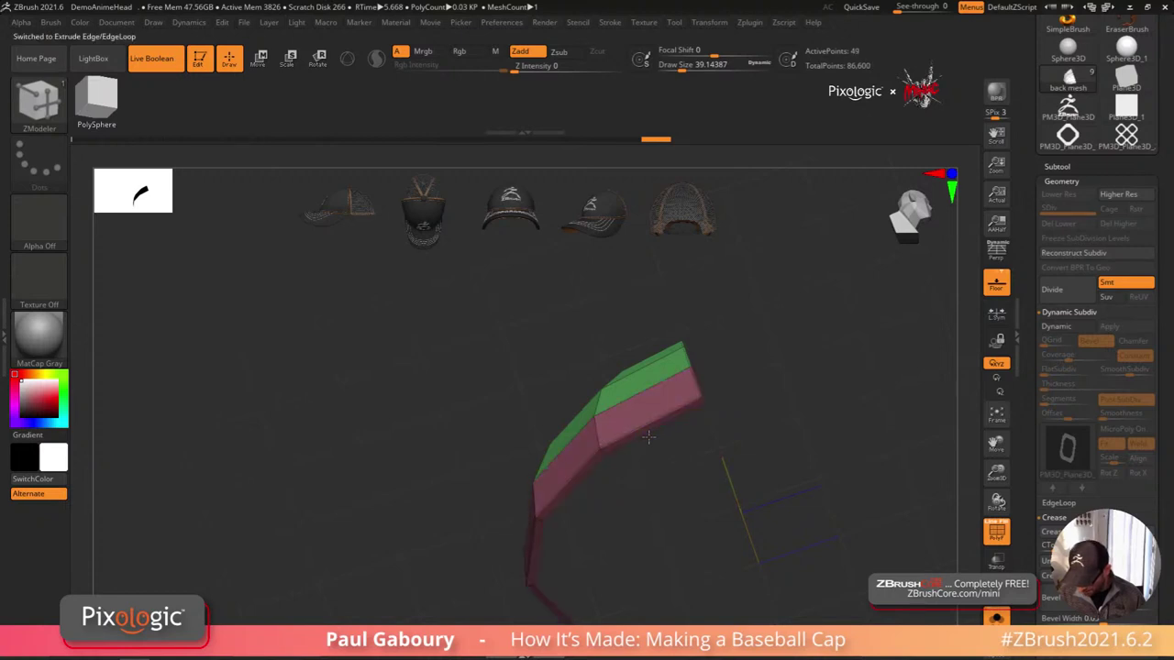
pyautogui.moveTo(693, 465)
pyautogui.mouseDown()
pyautogui.moveTo(685, 401)
pyautogui.moveTo(597, 459)
pyautogui.mouseUp()
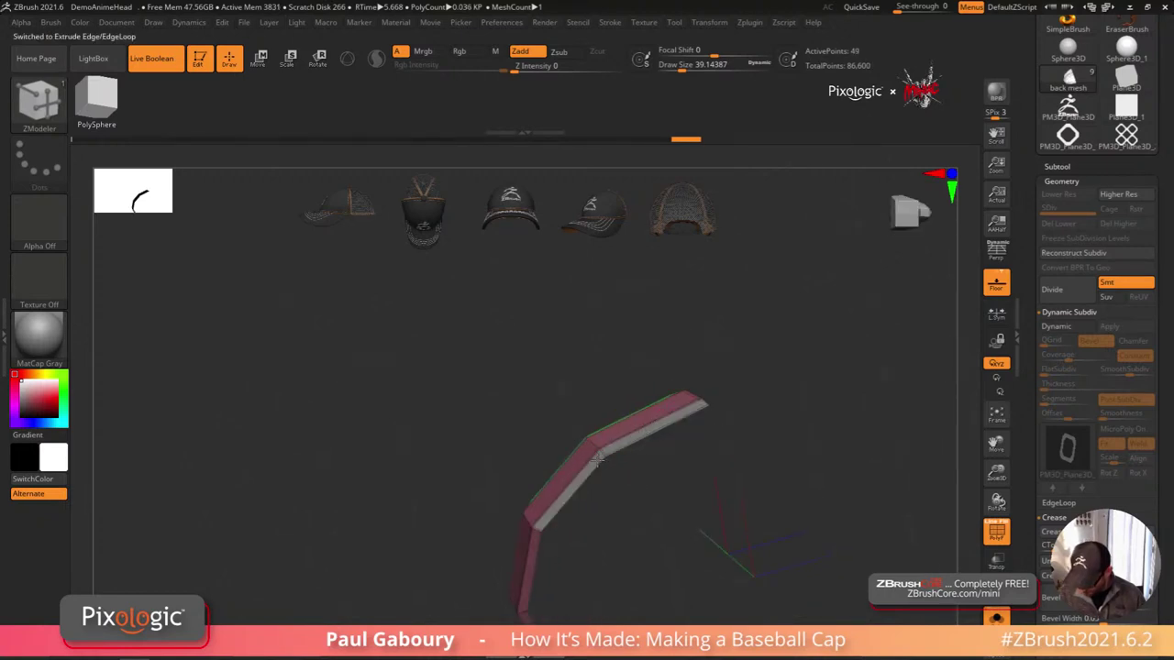
pyautogui.keyDown('alt'); pyautogui.moveTo(632, 500); pyautogui.dragTo(655, 389); pyautogui.keyUp('alt')
pyautogui.keyDown('alt'); pyautogui.moveTo(570, 543); pyautogui.dragTo(551, 474); pyautogui.keyUp('alt')
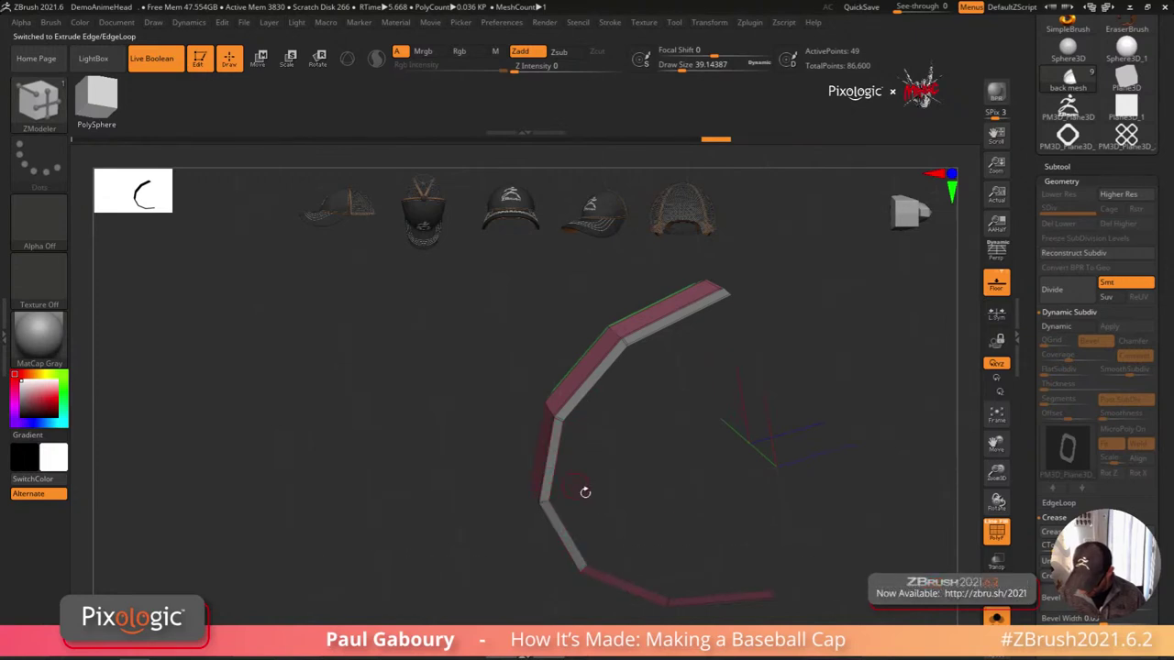
pyautogui.moveTo(585, 492); pyautogui.dragTo(573, 536, button='right')
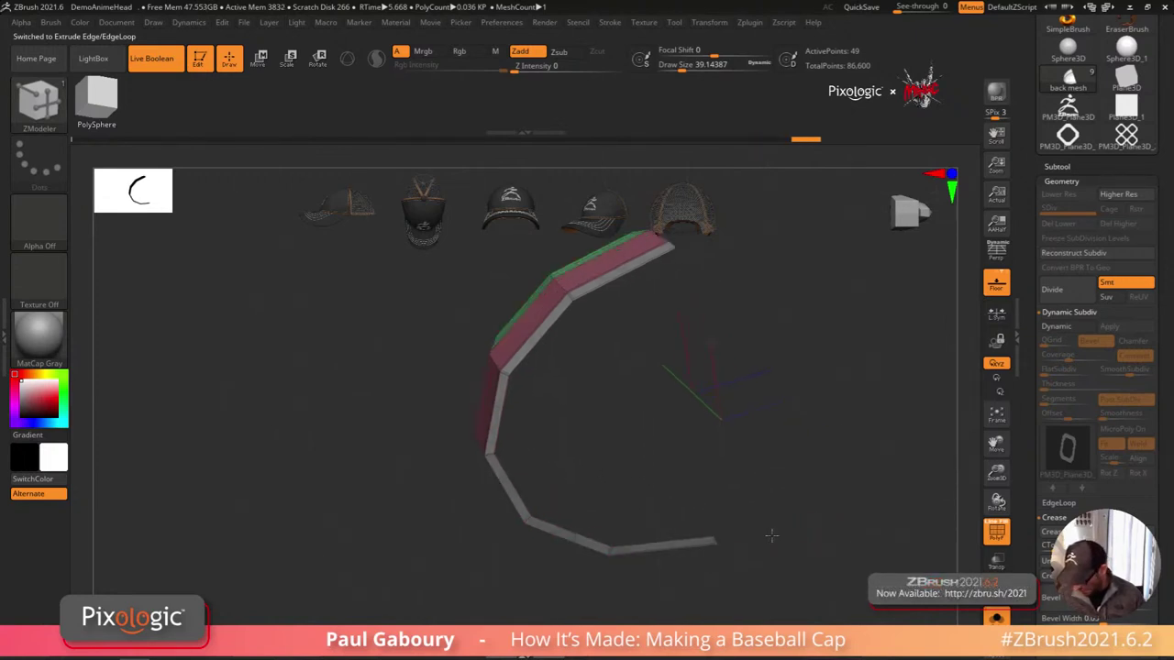
pyautogui.moveTo(771, 535); pyautogui.dragTo(757, 535)
pyautogui.hotkey('ctrl', 'z')
pyautogui.hotkey('ctrl', 'z')
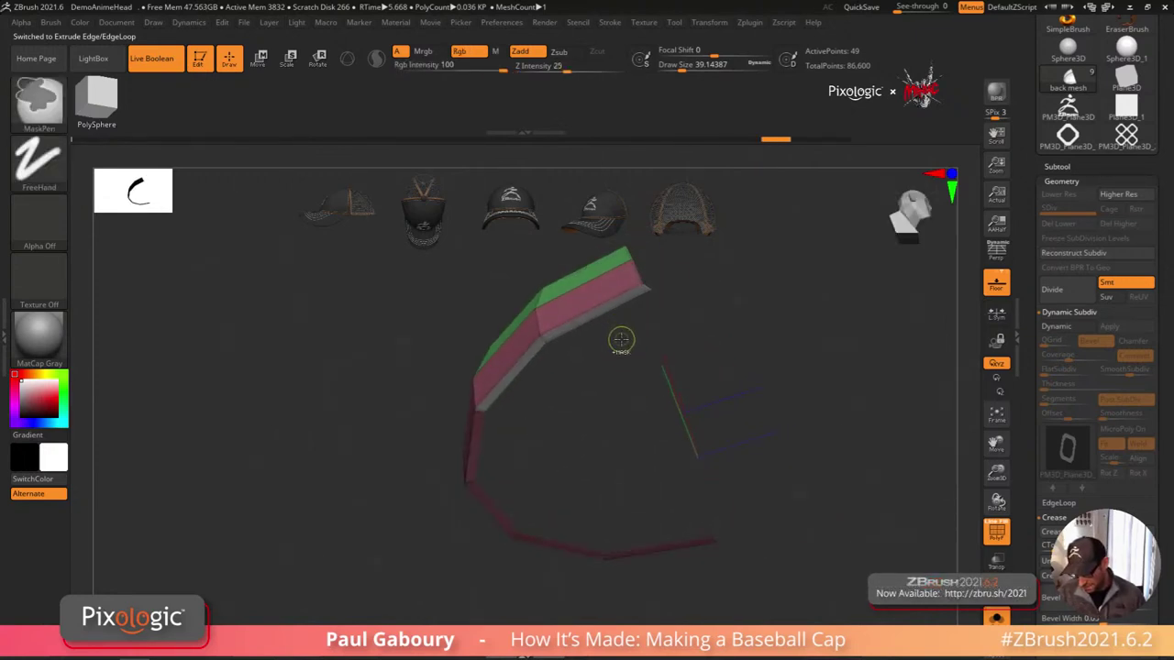
pyautogui.hotkey('ctrl', 'z')
pyautogui.hotkey('ctrl', 'z')
pyautogui.hotkey('ctrl', 'z')
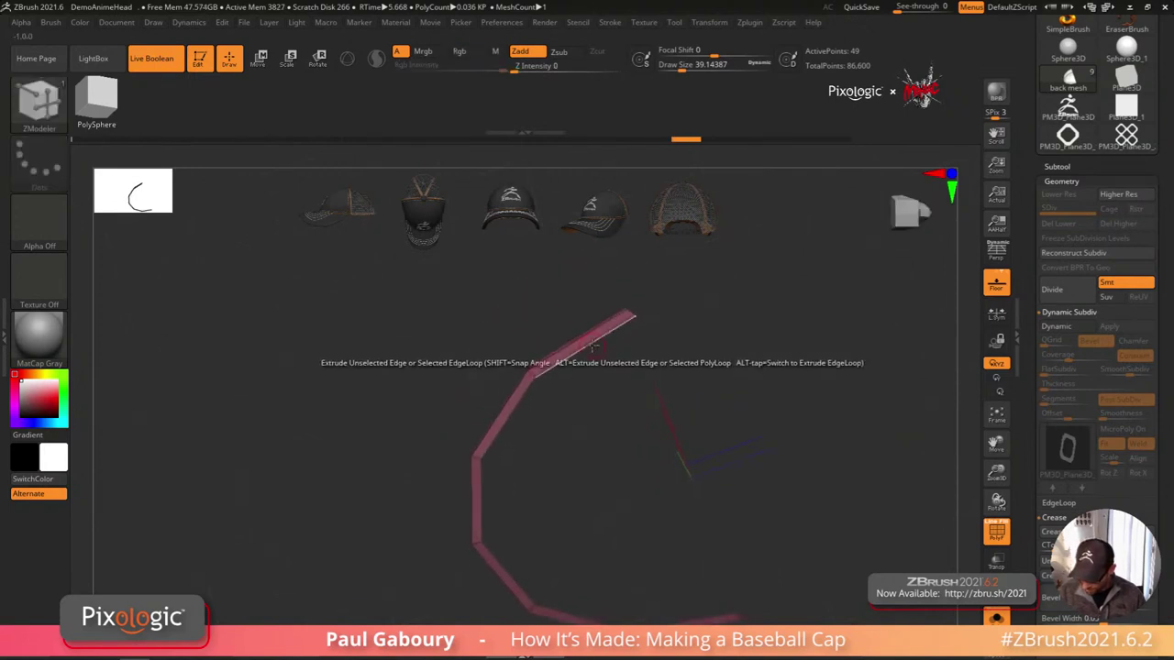
# Step: Extrude the inner edge loop of the new strip again to form a folded lip along the bottom
pyautogui.moveTo(592, 346); pyautogui.dragTo(602, 336, button='right')
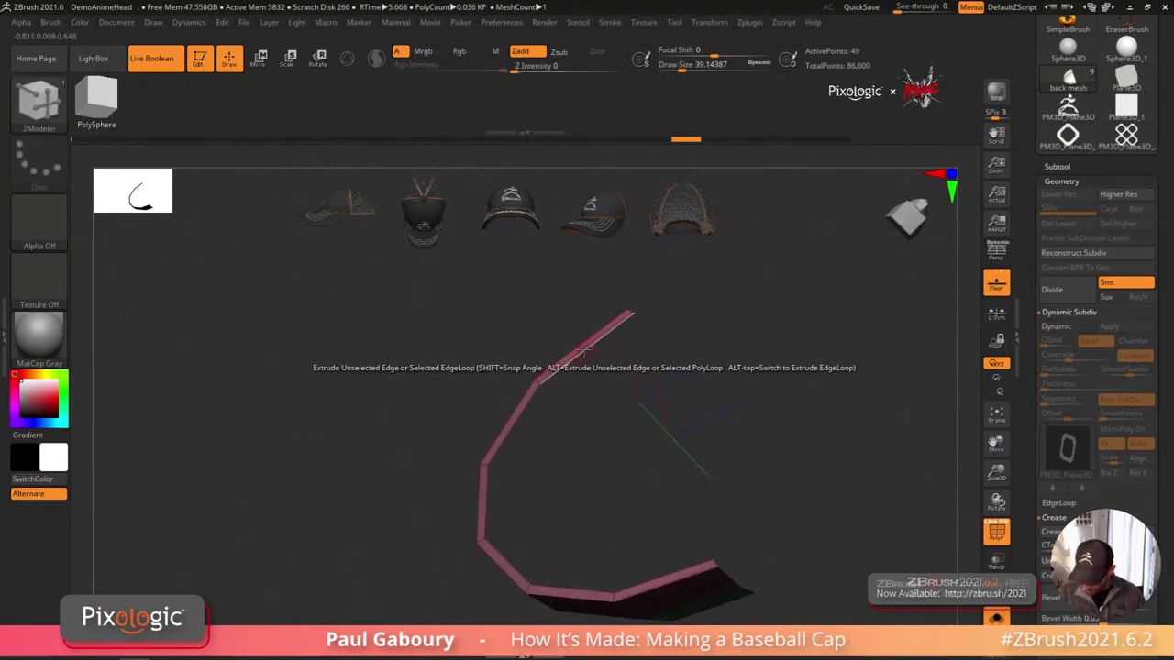
pyautogui.press('shift')
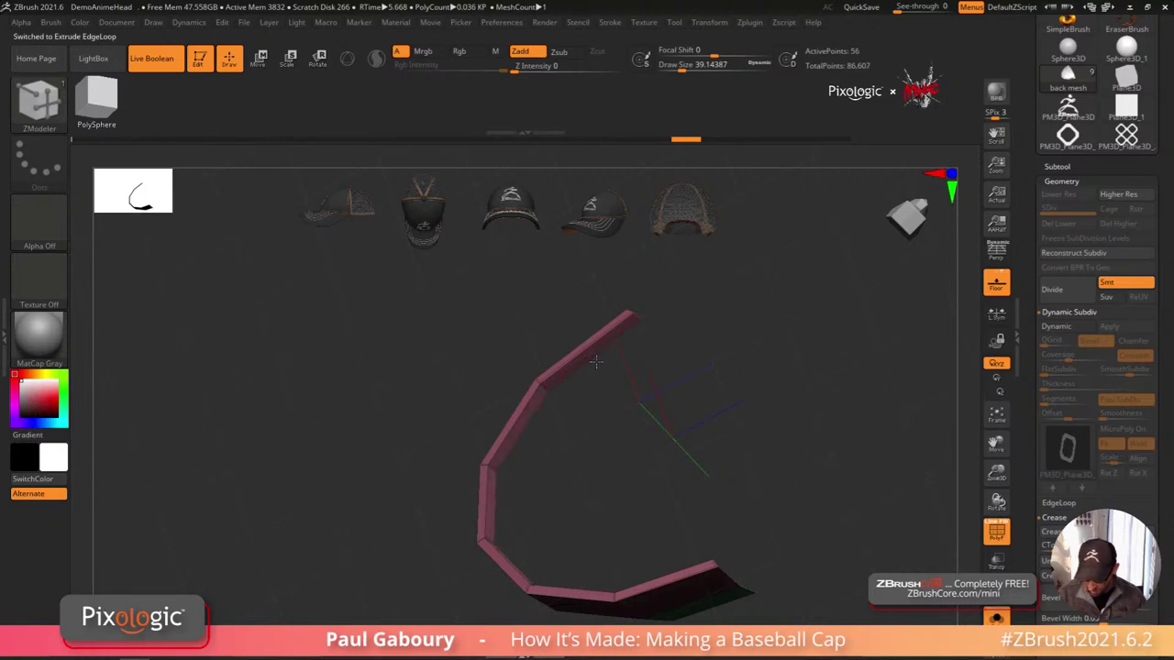
pyautogui.press('shift')
pyautogui.hotkey('ctrl', 'shift', 'z')
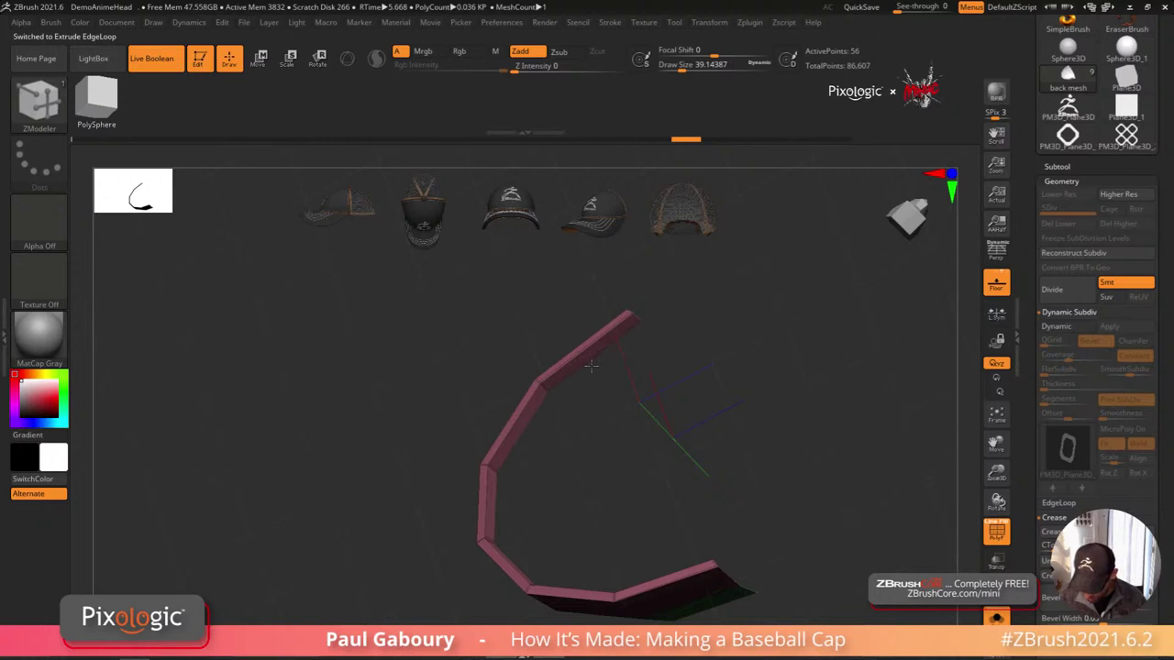
pyautogui.moveTo(591, 365); pyautogui.dragTo(550, 424)
# Step: Crease the folded strip's edge loop using the Crease edge action with the EdgeLoop Complete target
pyautogui.press('space')
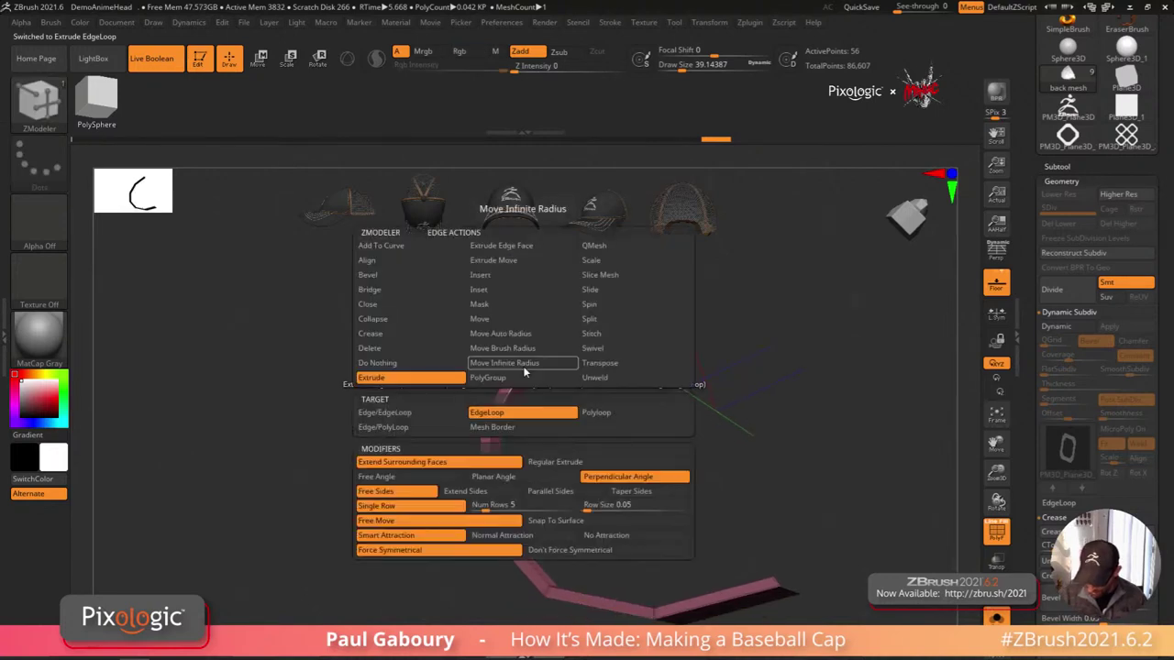
pyautogui.click(422, 350)
pyautogui.click(421, 336)
pyautogui.click(431, 428)
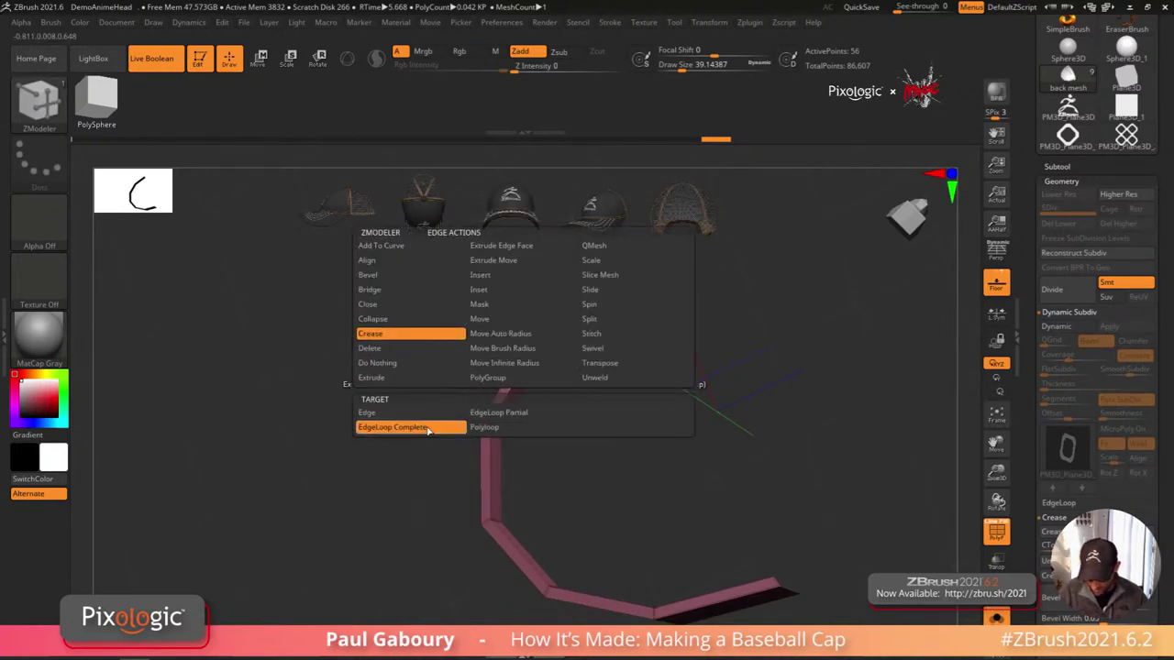
pyautogui.moveTo(525, 404); pyautogui.dragTo(499, 423)
pyautogui.click(494, 427)
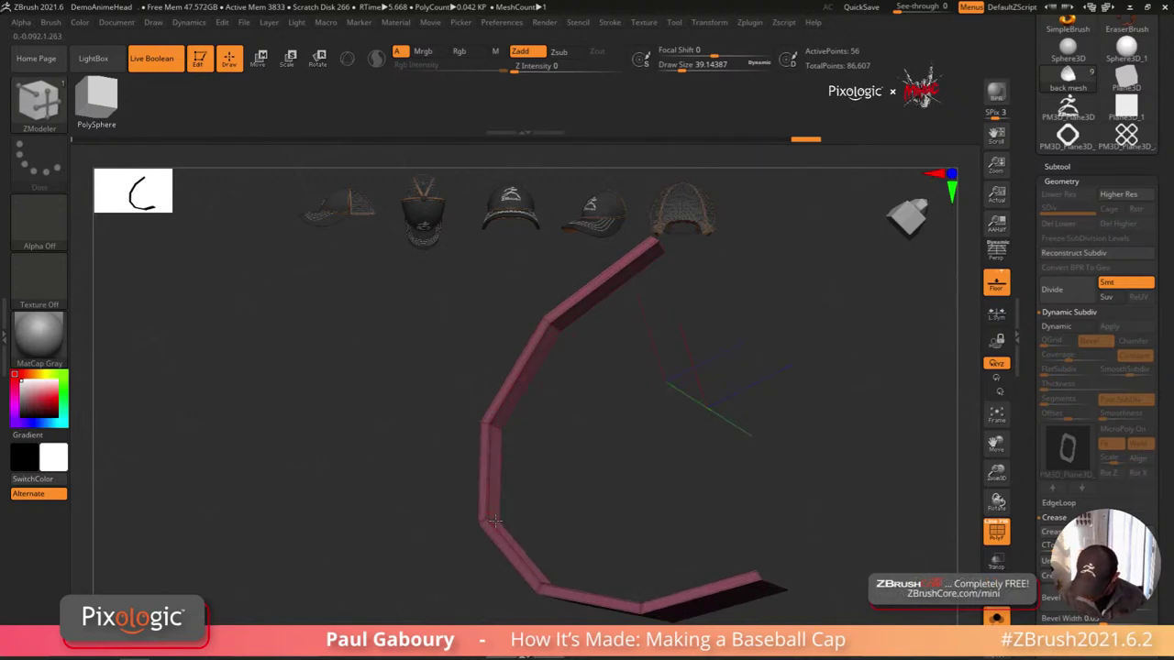
pyautogui.moveTo(524, 538); pyautogui.dragTo(613, 527)
# Step: Preview the folded bottom edge with dynamic subdivision on and the polyframe hidden
pyautogui.moveTo(777, 501); pyautogui.dragTo(748, 561)
pyautogui.press('d')
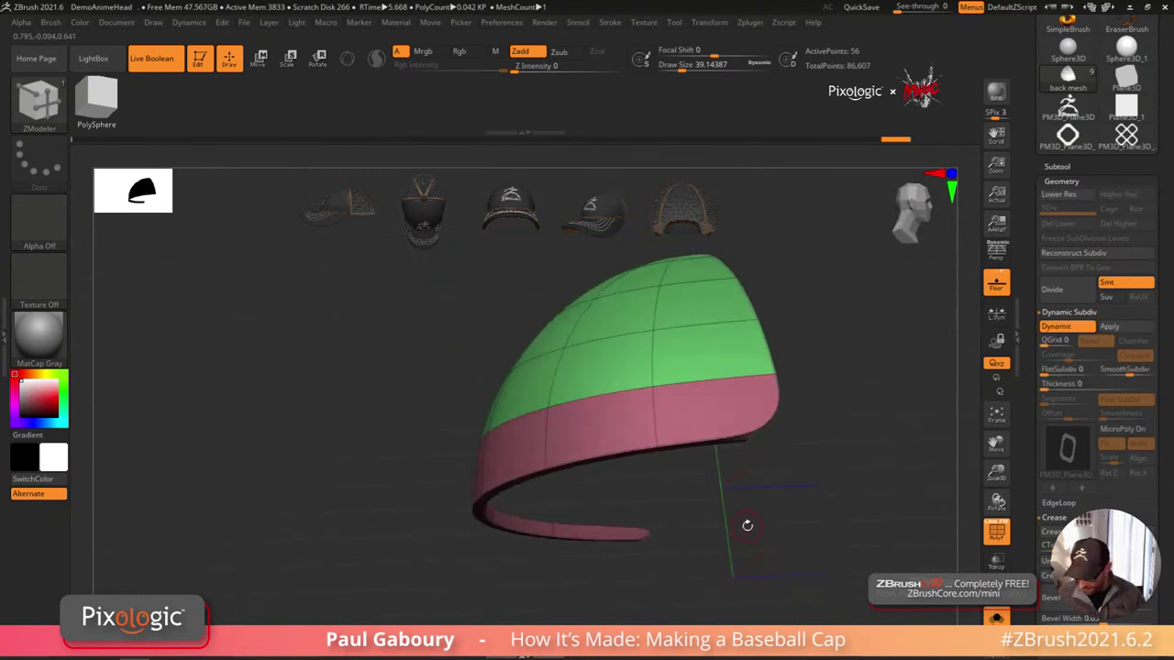
pyautogui.press('shift')
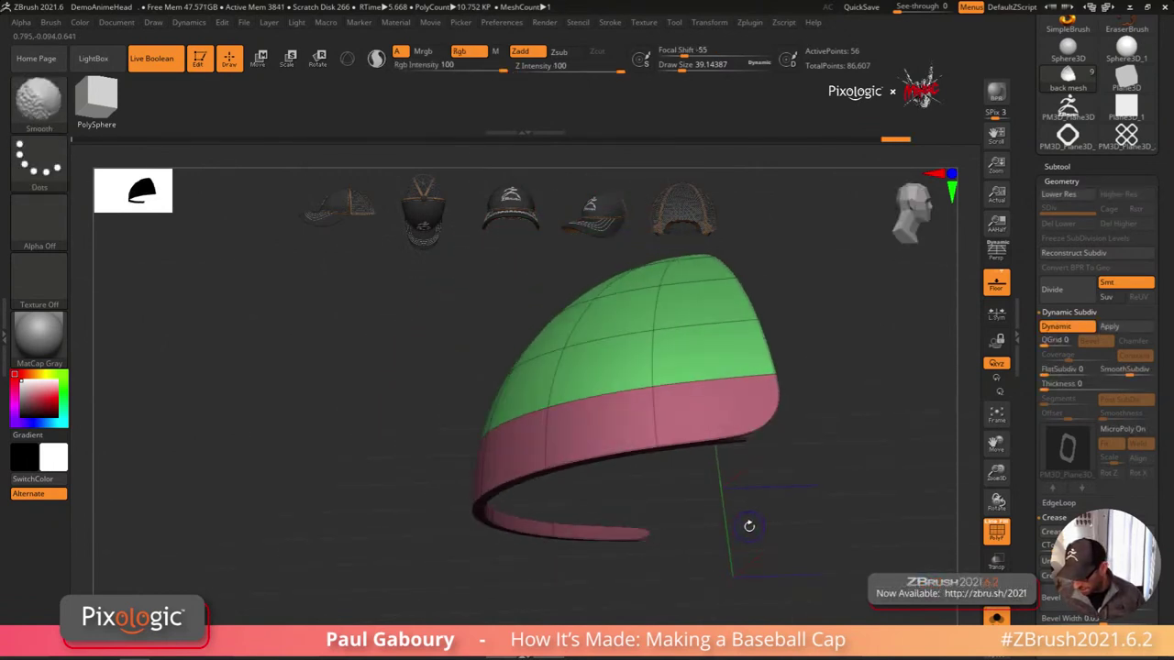
pyautogui.hotkey('shift', 'f')
pyautogui.hotkey('shift', 'f')
pyautogui.hotkey('shift', 'f')
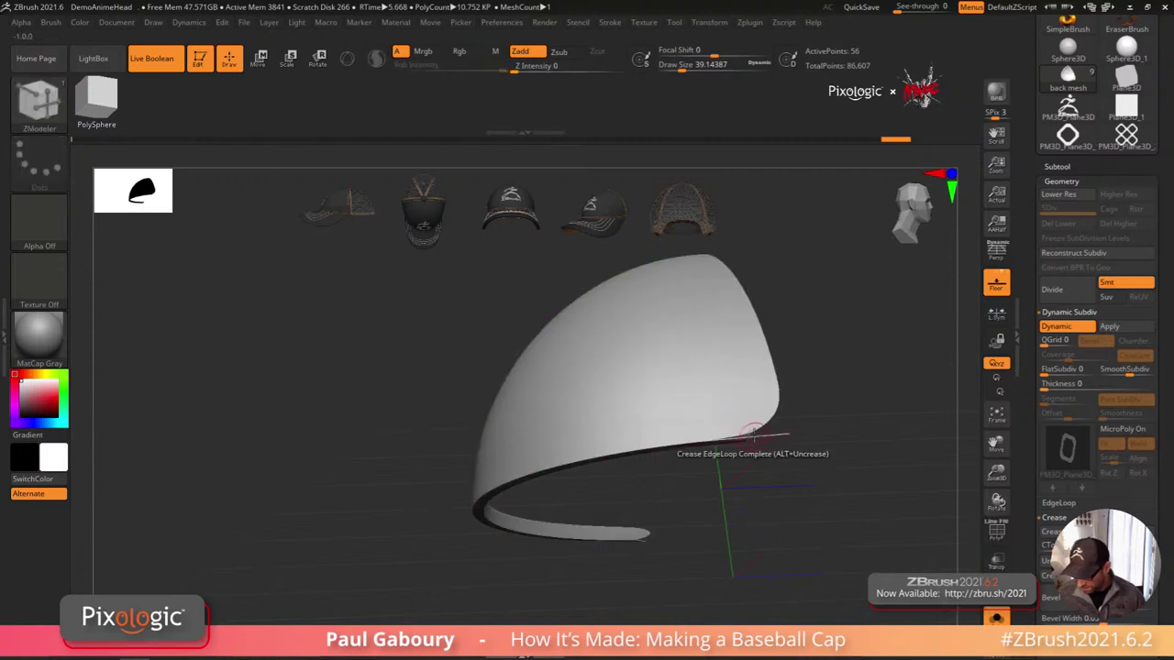
pyautogui.moveTo(754, 432); pyautogui.dragTo(729, 486)
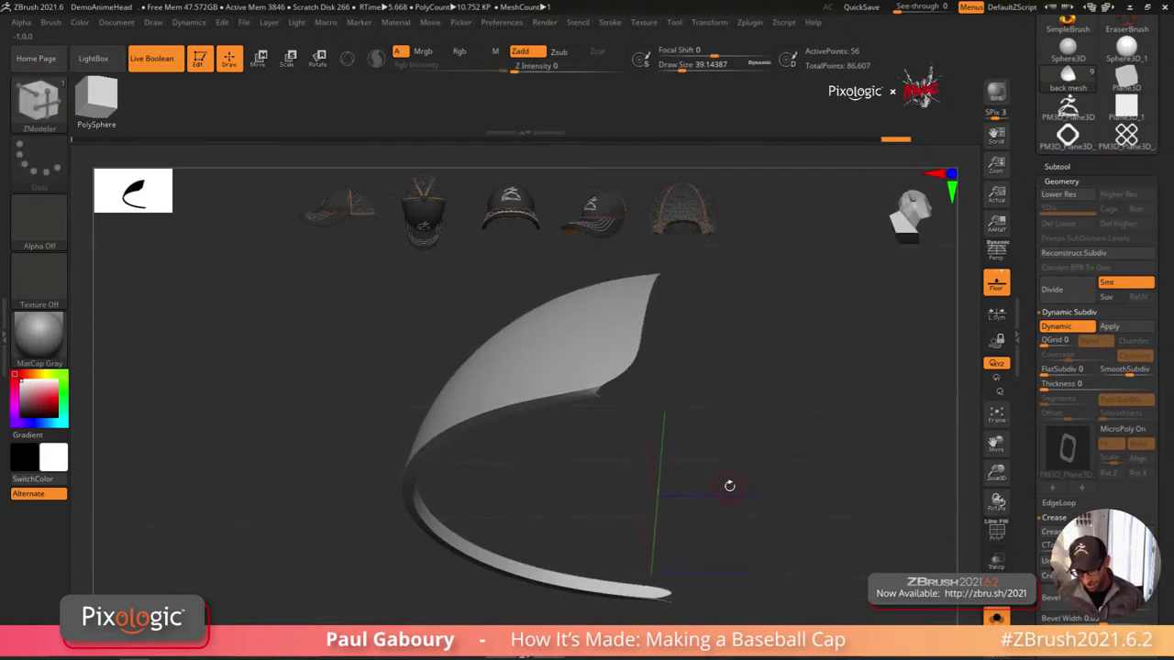
# Step: Turn dynamic subdivision off, show the polyframe, and undo the crease and both extrusions along the back mesh's bottom edge
pyautogui.hotkey('shift', 'd')
pyautogui.hotkey('shift', 'f')
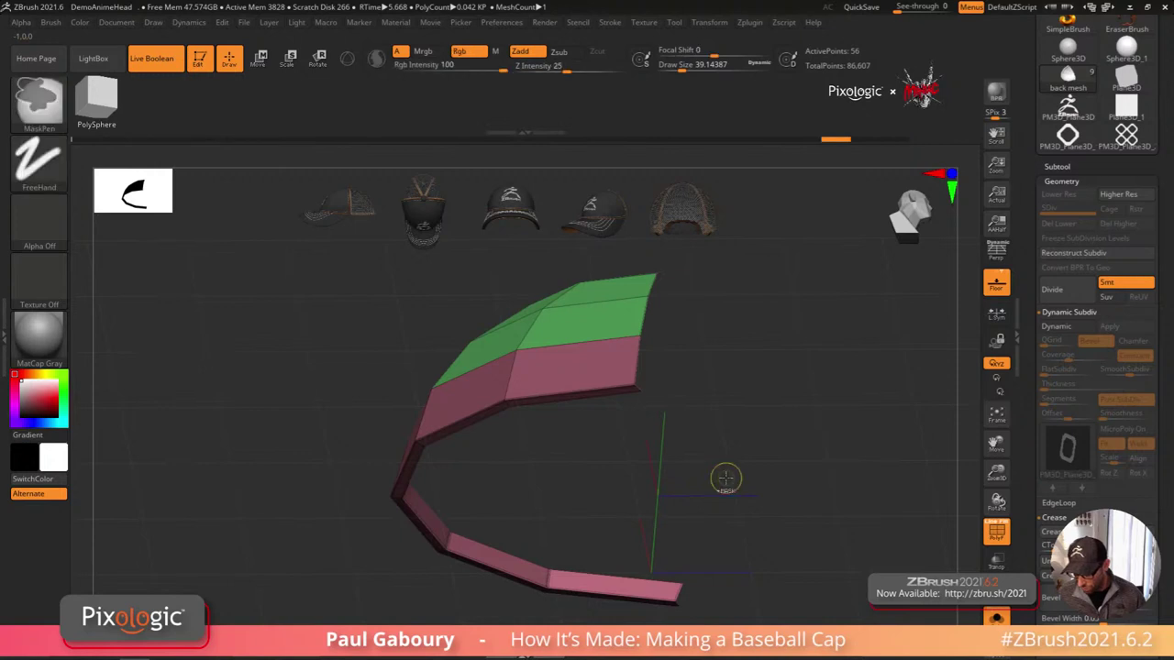
pyautogui.hotkey('ctrl', 'z')
pyautogui.hotkey('ctrl', 'z')
pyautogui.hotkey('ctrl', 'z')
pyautogui.hotkey('ctrl', 'z')
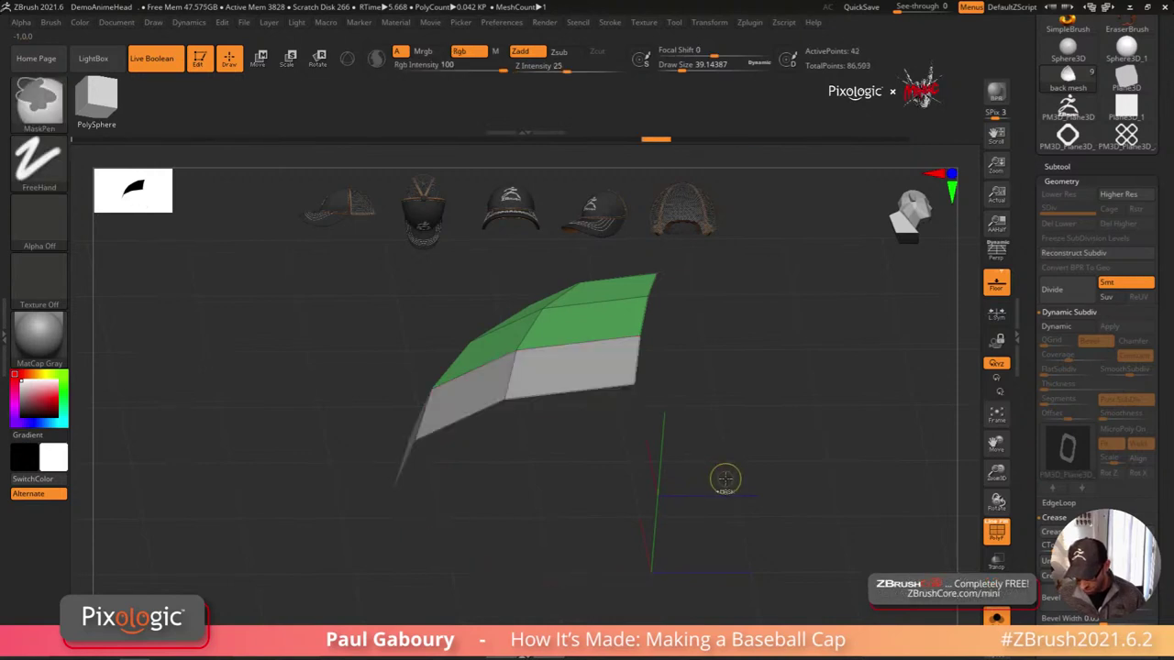
pyautogui.moveTo(691, 427); pyautogui.dragTo(684, 493)
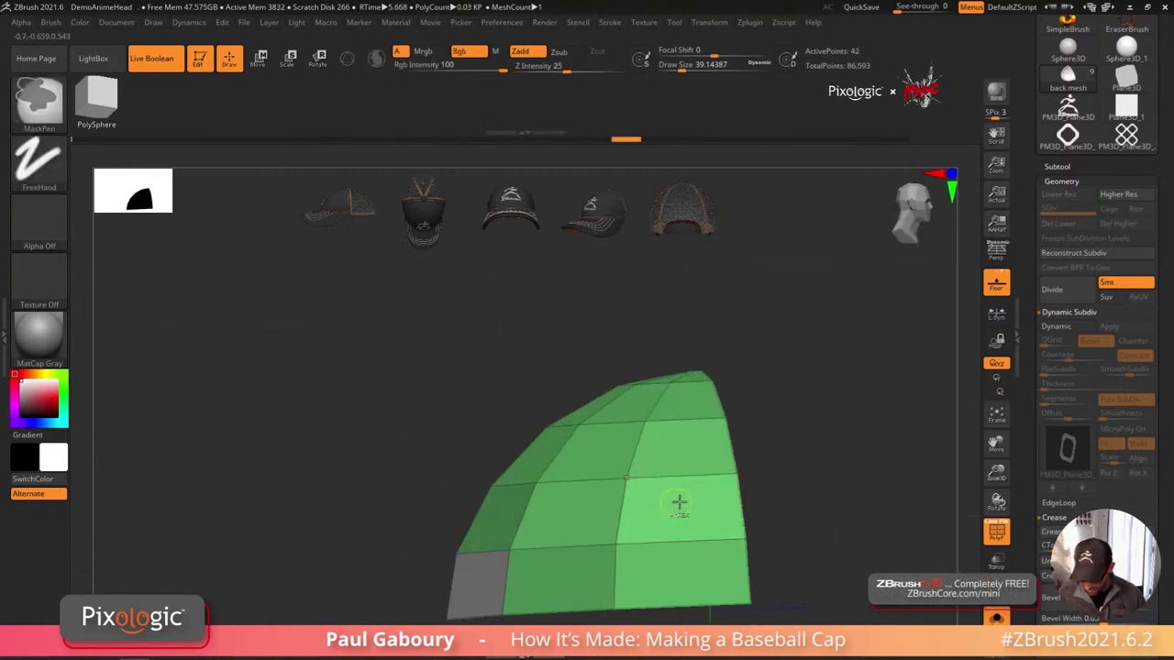
# Step: Undo the remaining bottom edge edits on the back mesh, previewing with dynamic subdivision before switching it off again
pyautogui.hotkey('ctrl', 'z')
pyautogui.press('d')
pyautogui.moveTo(680, 507)
pyautogui.mouseDown(button='right')
pyautogui.moveTo(745, 551)
pyautogui.moveTo(739, 526)
pyautogui.moveTo(749, 538)
pyautogui.moveTo(661, 458)
pyautogui.mouseUp(button='right')
pyautogui.hotkey('ctrl', 'z')
pyautogui.hotkey('shift', 'd')
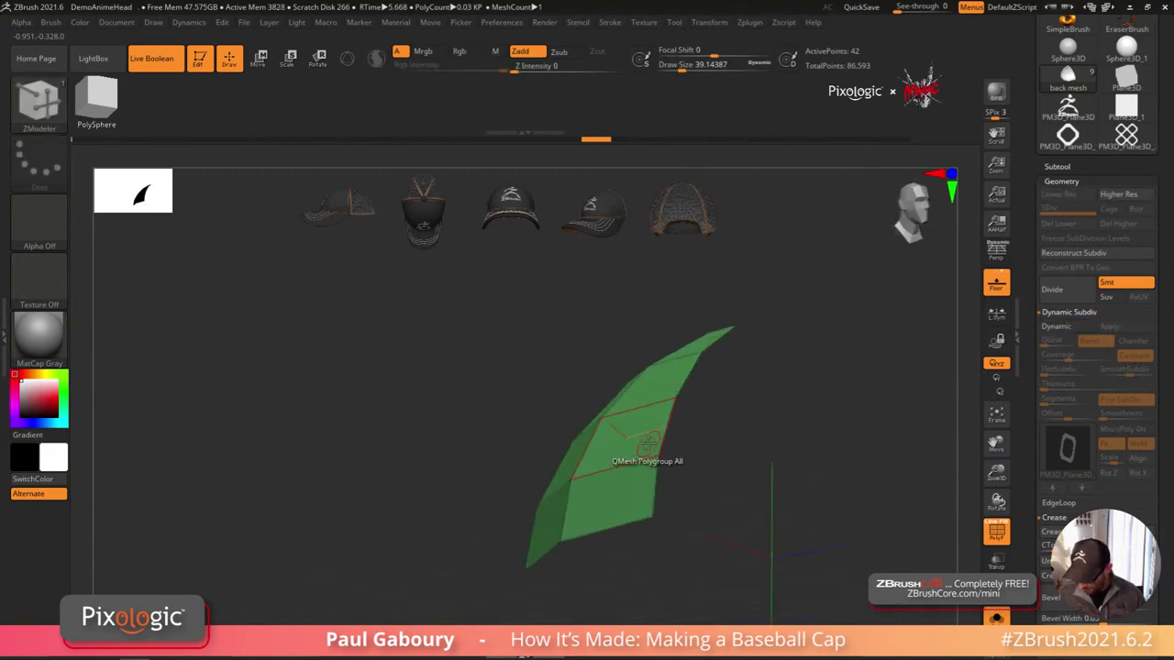
# Step: Extrude the open border of the back mesh into a narrow inward strip using the Extrude edge action with the Polyloop target
pyautogui.press('space')
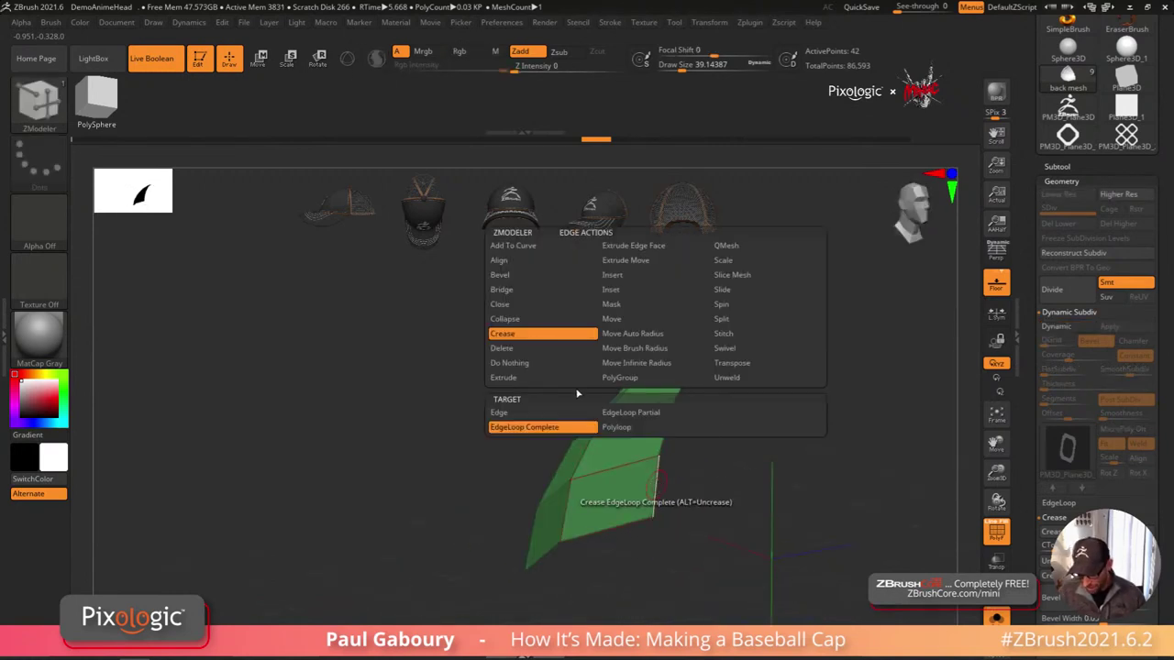
pyautogui.click(541, 378)
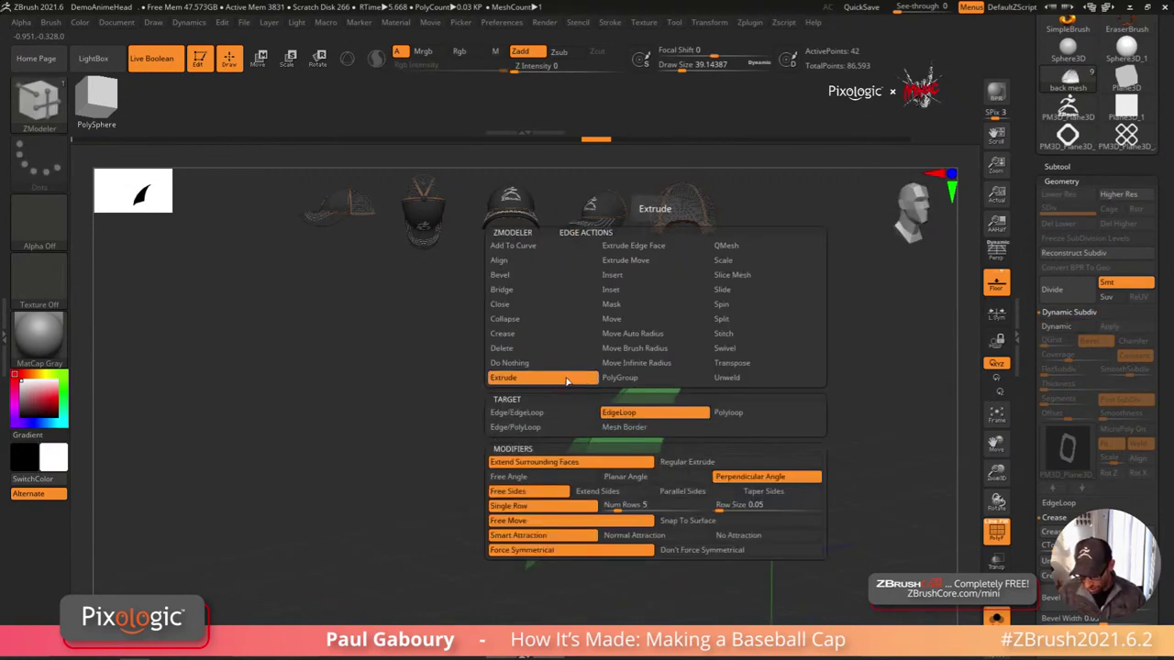
pyautogui.click(735, 414)
pyautogui.moveTo(728, 488); pyautogui.dragTo(658, 488)
pyautogui.press('shift')
pyautogui.press('shift')
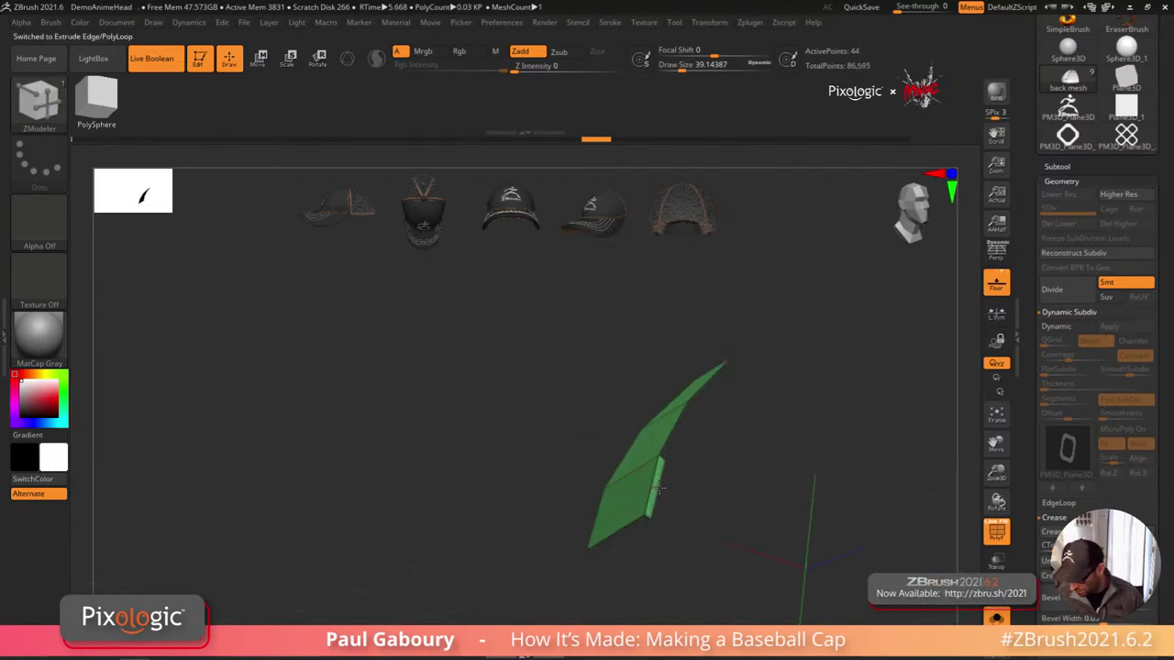
pyautogui.moveTo(659, 489); pyautogui.dragTo(616, 517, button='right')
pyautogui.moveTo(617, 518); pyautogui.dragTo(622, 518)
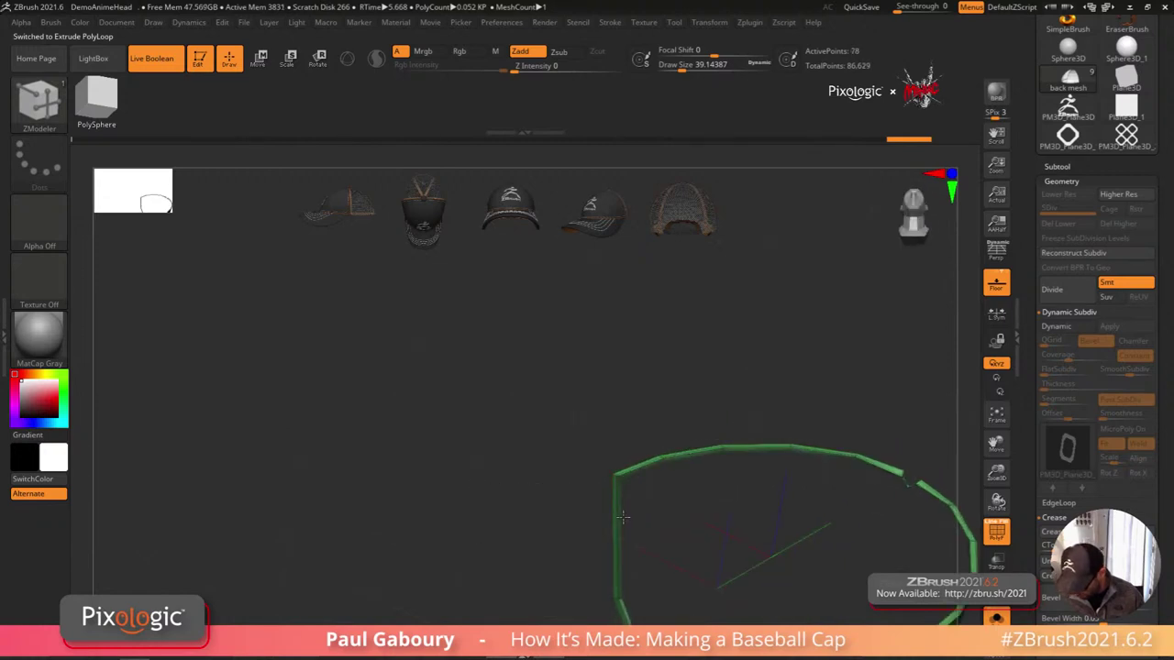
# Step: Preview the extruded border strip with dynamic subdivision, checking how its corners smooth, and turn the preview off
pyautogui.moveTo(626, 518); pyautogui.dragTo(646, 543, button='right')
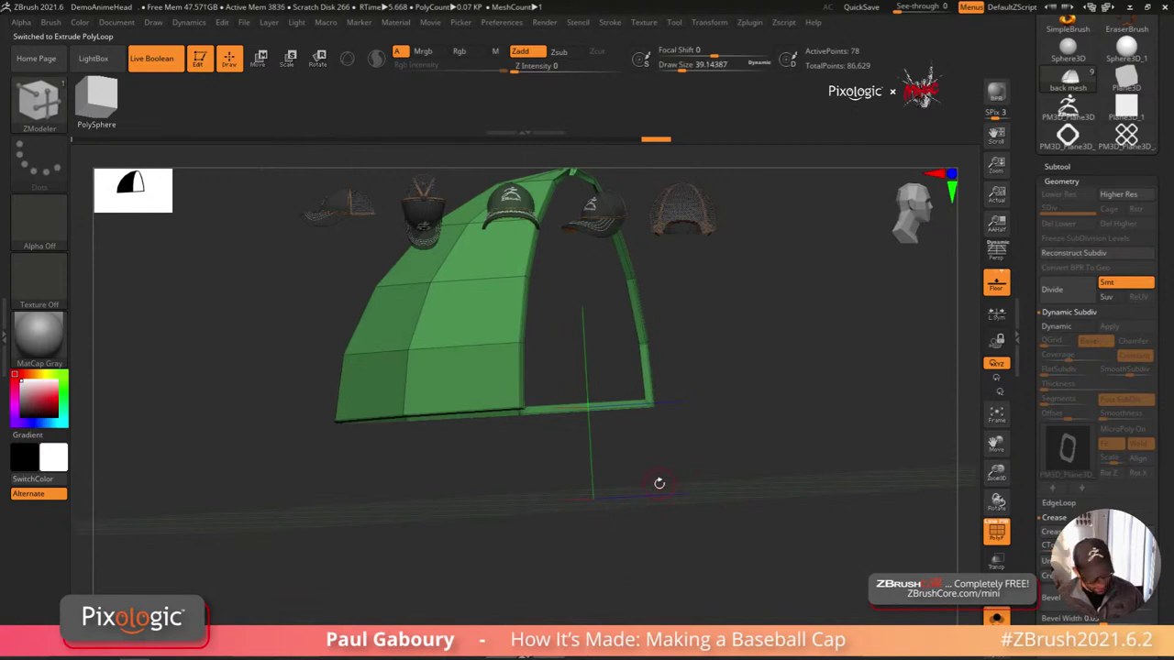
pyautogui.press('d')
pyautogui.keyDown('alt'); pyautogui.moveTo(660, 484); pyautogui.dragTo(682, 540, button='right'); pyautogui.keyUp('alt')
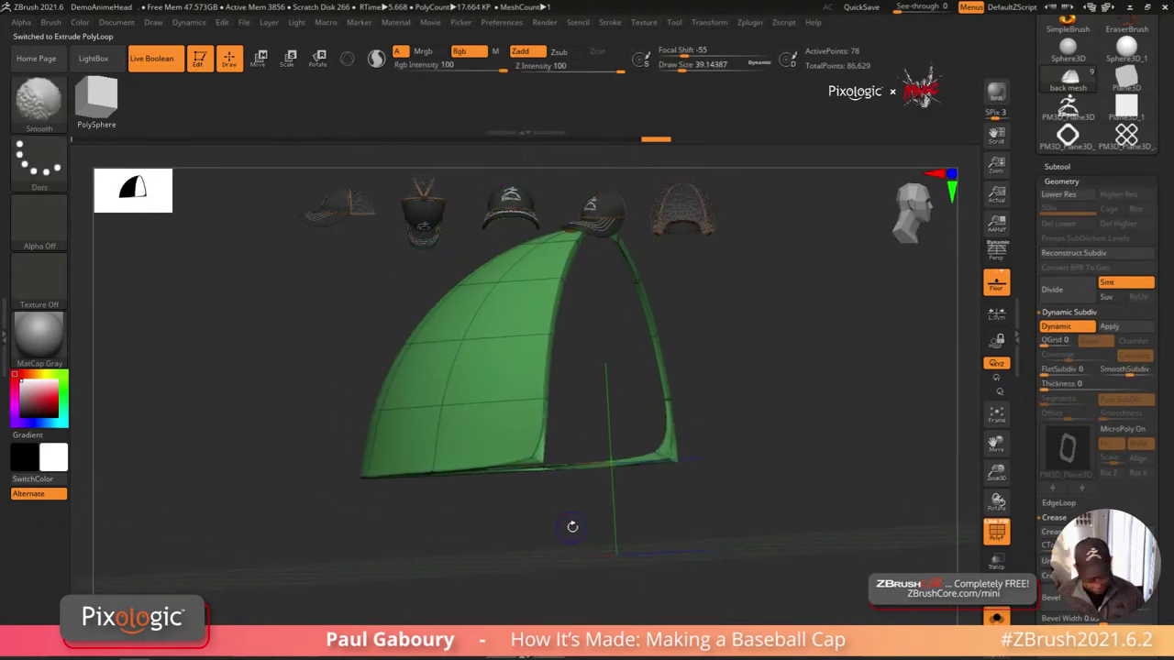
pyautogui.hotkey('shift', 'd')
# Step: Reduce the draw size to about 6.6 and crease the short edge at the strip's lower corner with the Crease action's Edge target
pyautogui.moveTo(574, 528); pyautogui.dragTo(564, 463, button='right')
pyautogui.moveTo(565, 463)
pyautogui.keyDown('ctrl'); pyautogui.mouseDown(button='right')
pyautogui.moveTo(602, 518)
pyautogui.moveTo(573, 485)
pyautogui.mouseUp(button='right'); pyautogui.keyUp('ctrl')
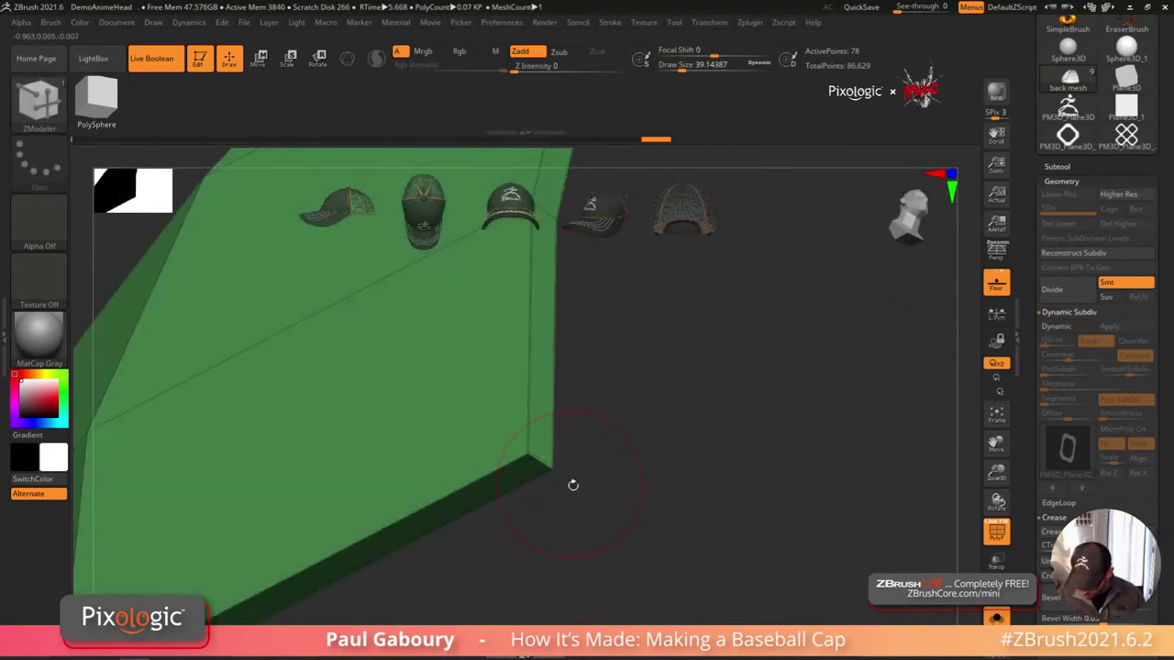
pyautogui.press('s')
pyautogui.moveTo(573, 488); pyautogui.dragTo(561, 489)
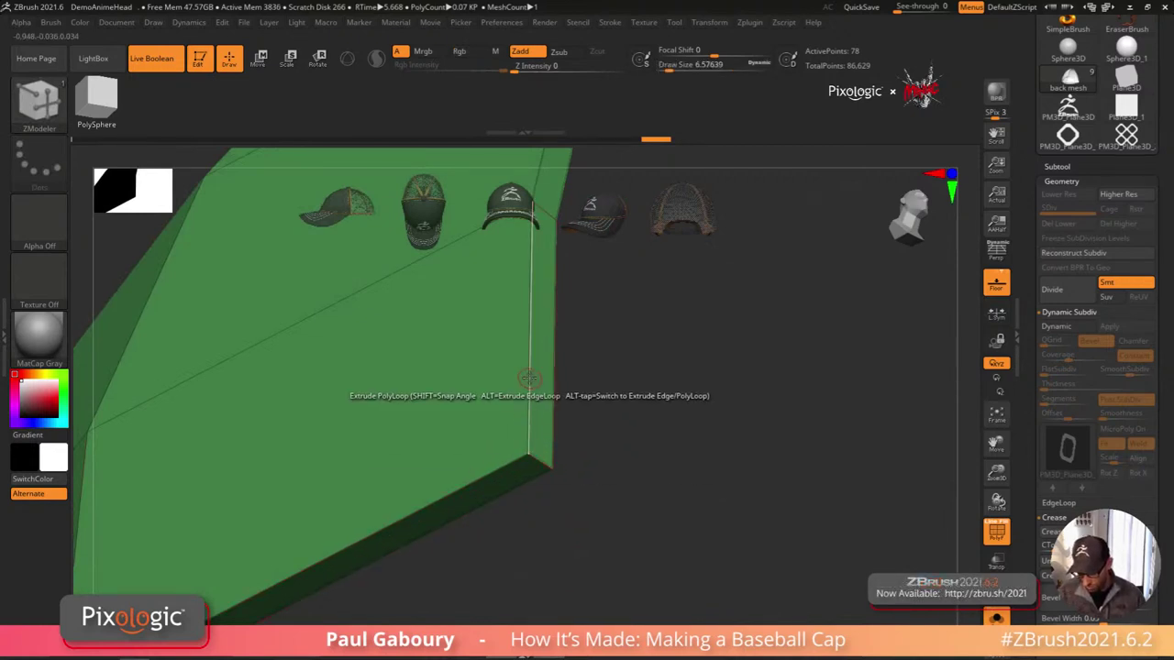
pyautogui.press('space')
pyautogui.click(407, 333)
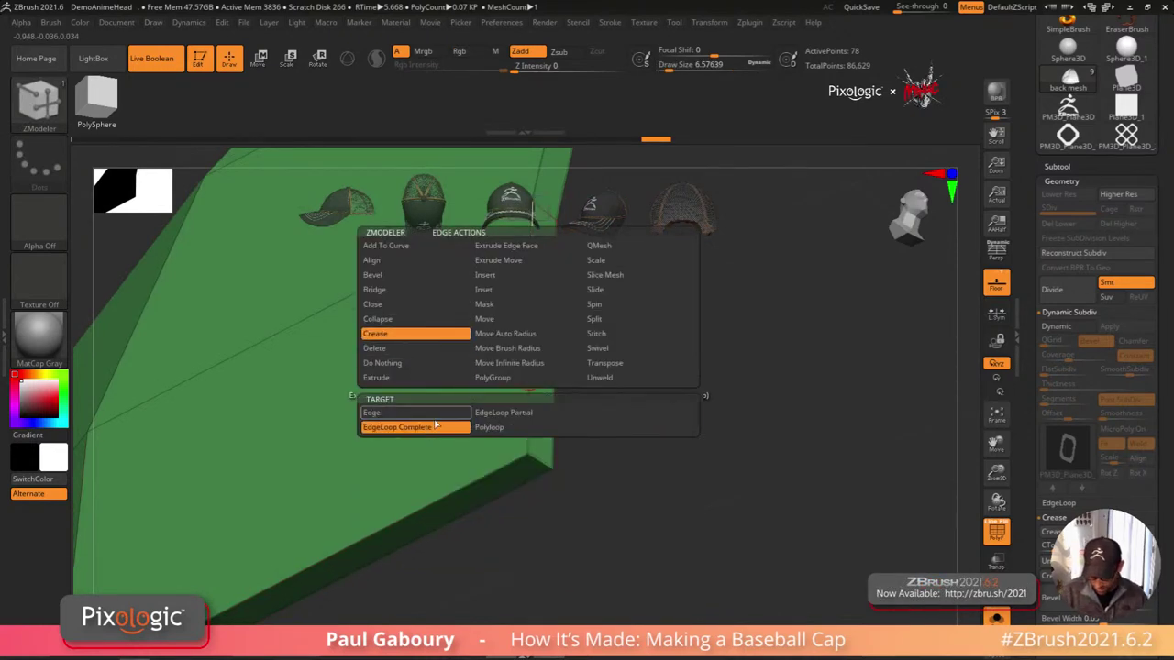
pyautogui.click(376, 411)
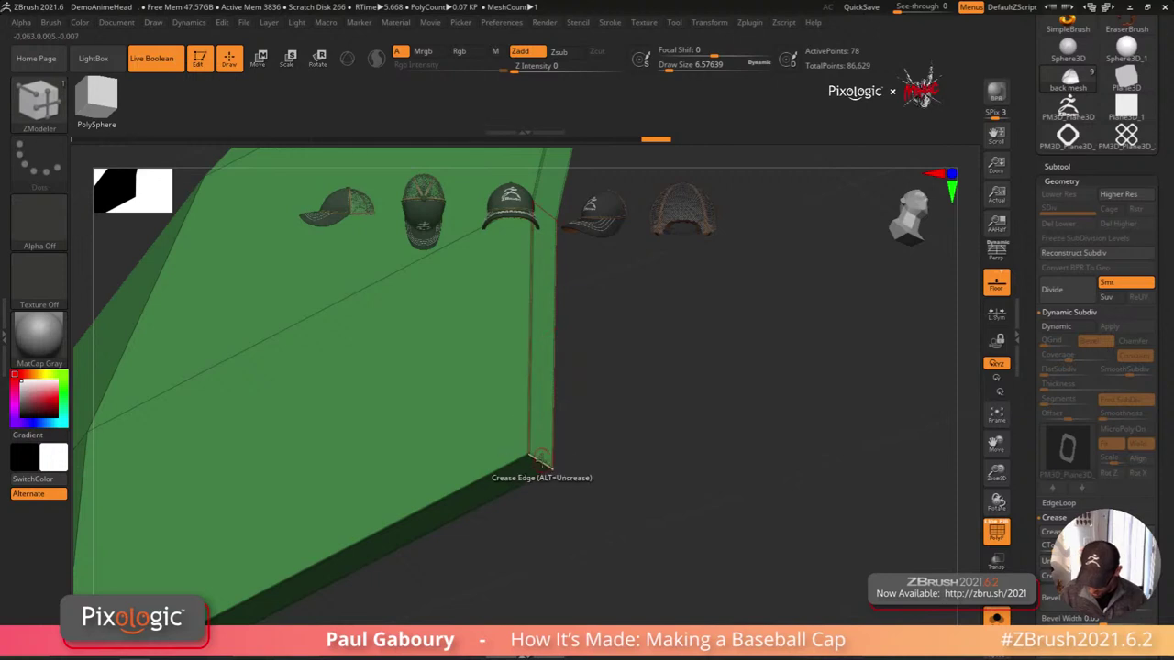
pyautogui.click(553, 442)
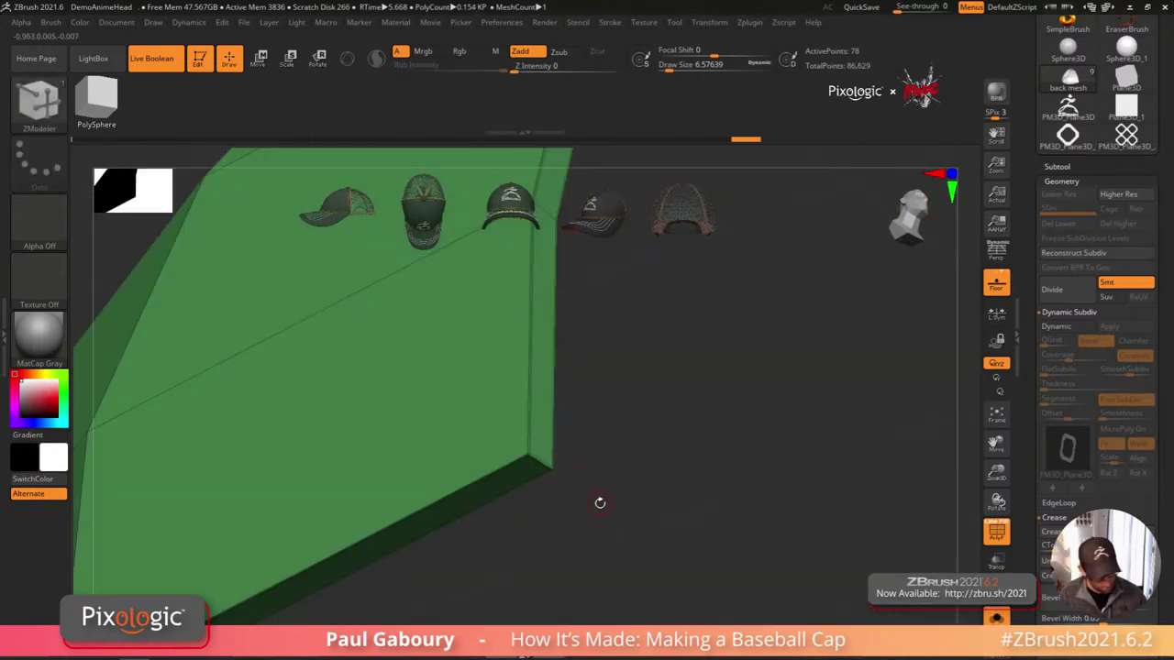
# Step: With dynamic subdivision on, crease the strip's short edges at the back centre and at the opposite lower corner
pyautogui.press('d')
pyautogui.keyDown('ctrl'); pyautogui.moveTo(597, 500); pyautogui.dragTo(412, 499, button='right'); pyautogui.keyUp('ctrl')
pyautogui.moveTo(319, 510); pyautogui.dragTo(507, 392)
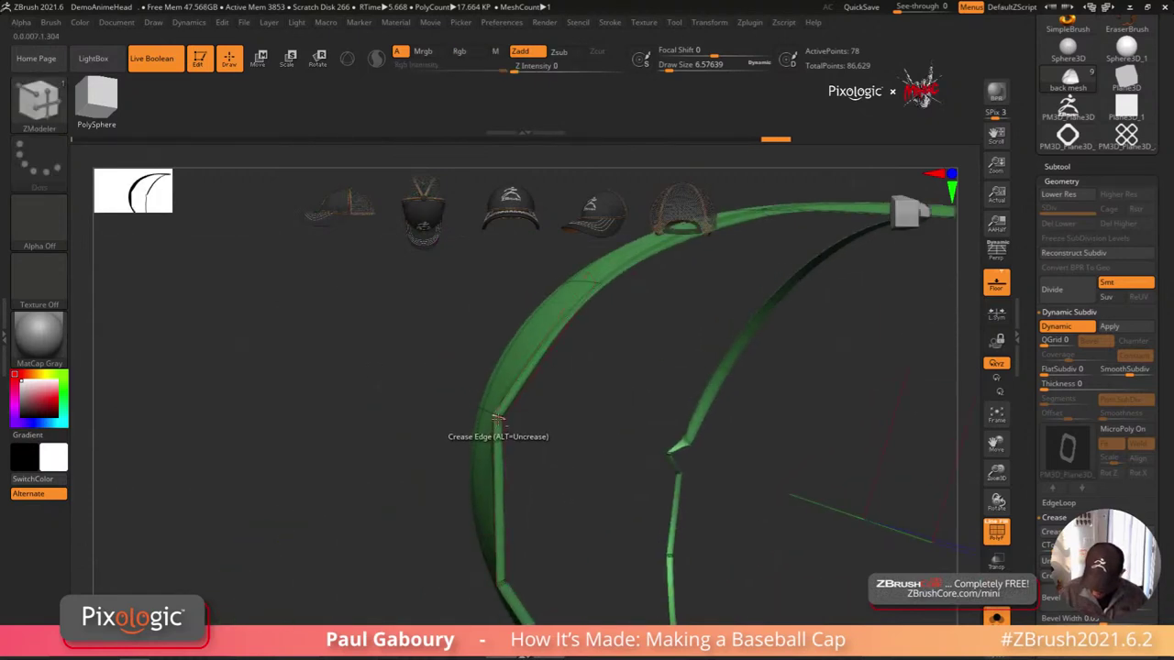
pyautogui.click(496, 418)
pyautogui.moveTo(569, 578)
pyautogui.mouseDown()
pyautogui.moveTo(506, 545)
pyautogui.moveTo(491, 472)
pyautogui.mouseUp()
pyautogui.click(547, 552)
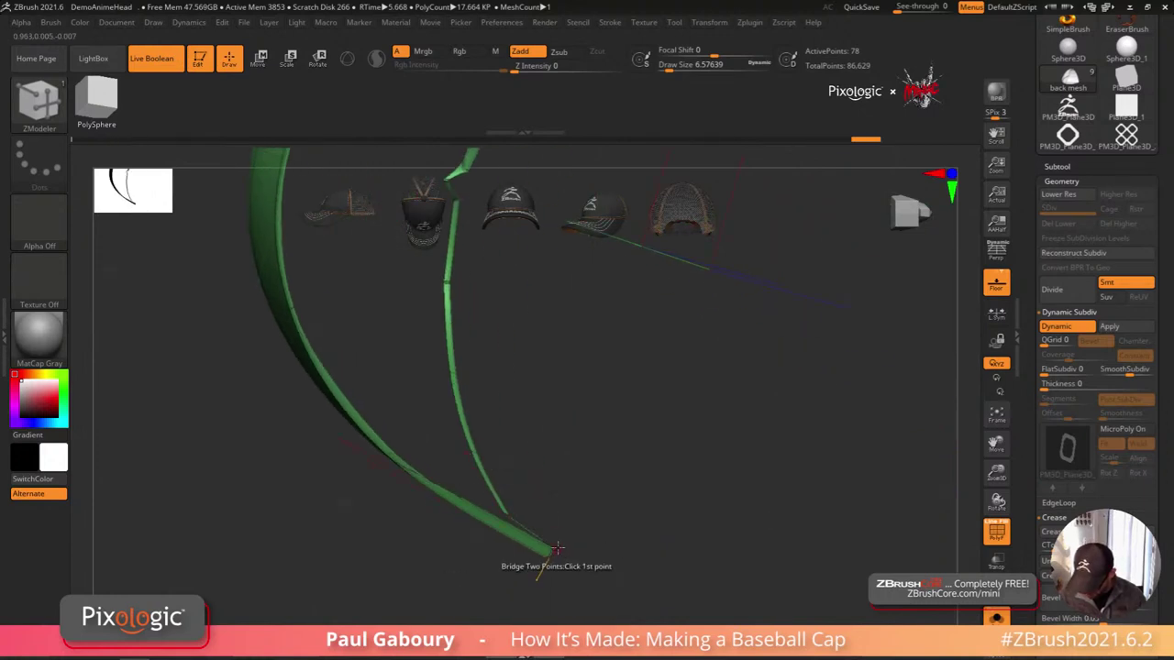
pyautogui.moveTo(573, 541)
pyautogui.mouseDown()
pyautogui.moveTo(556, 474)
pyautogui.moveTo(536, 540)
pyautogui.moveTo(514, 556)
pyautogui.mouseUp()
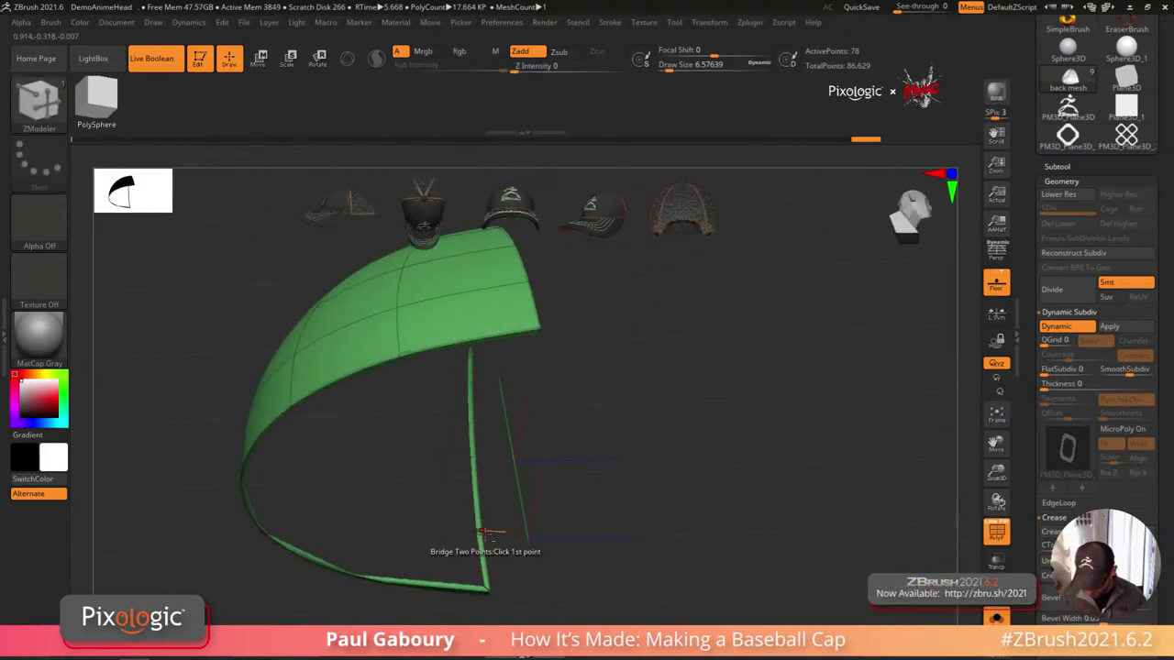
# Step: Turn dynamic subdivision off and crease the strip's bottom edge loop using the Crease action with the EdgeLoop Partial target
pyautogui.hotkey('shift', 'd')
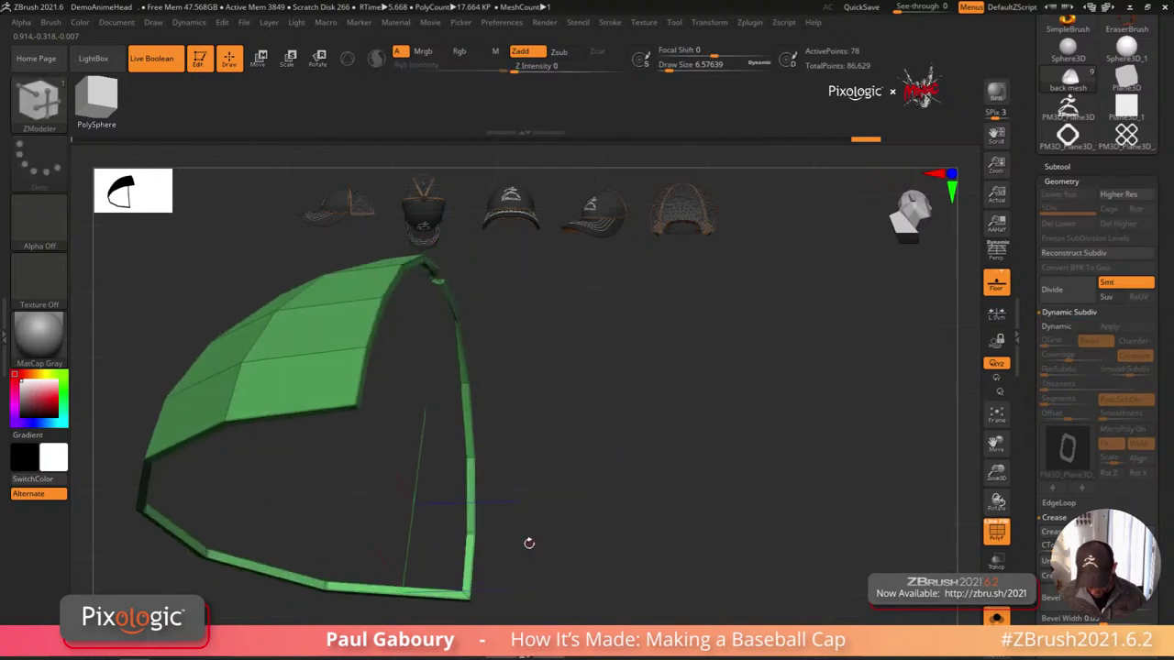
pyautogui.moveTo(529, 545); pyautogui.dragTo(484, 464)
pyautogui.press('space')
pyautogui.click(477, 413)
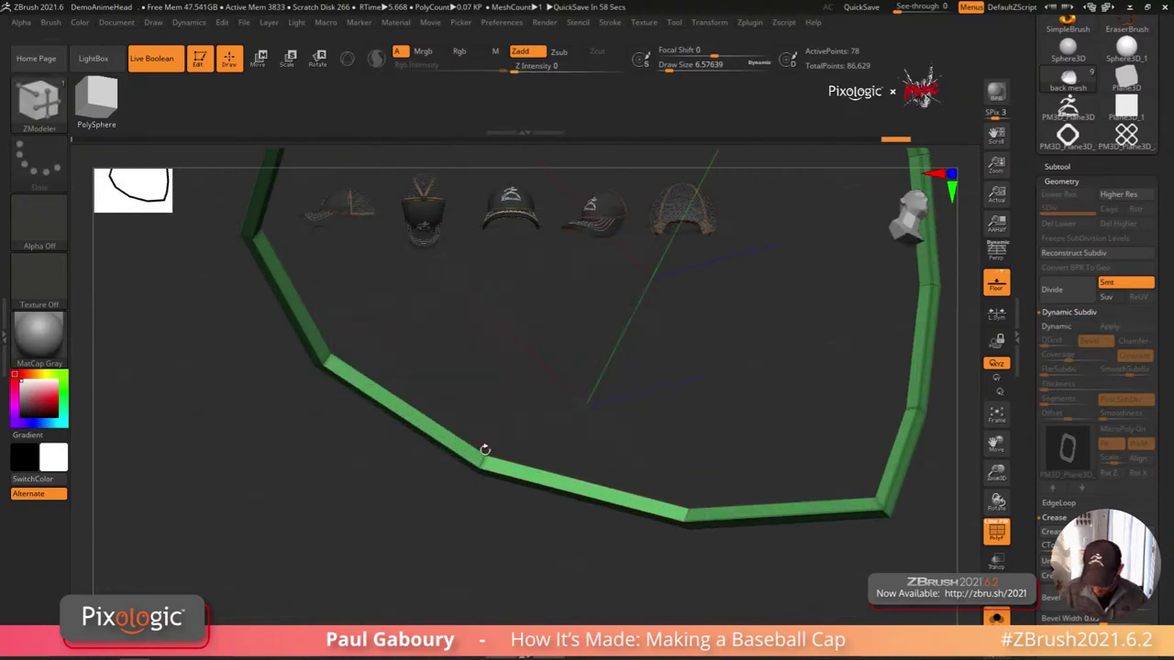
pyautogui.keyDown('alt'); pyautogui.moveTo(389, 384); pyautogui.dragTo(437, 443); pyautogui.keyUp('alt')
pyautogui.moveTo(395, 401); pyautogui.dragTo(734, 562)
# Step: Examine the creased border strip with dynamic subdivision and the polyframe switched on and off, including the notch at the crown
pyautogui.hotkey('shift', 'f')
pyautogui.hotkey('shift', 'f')
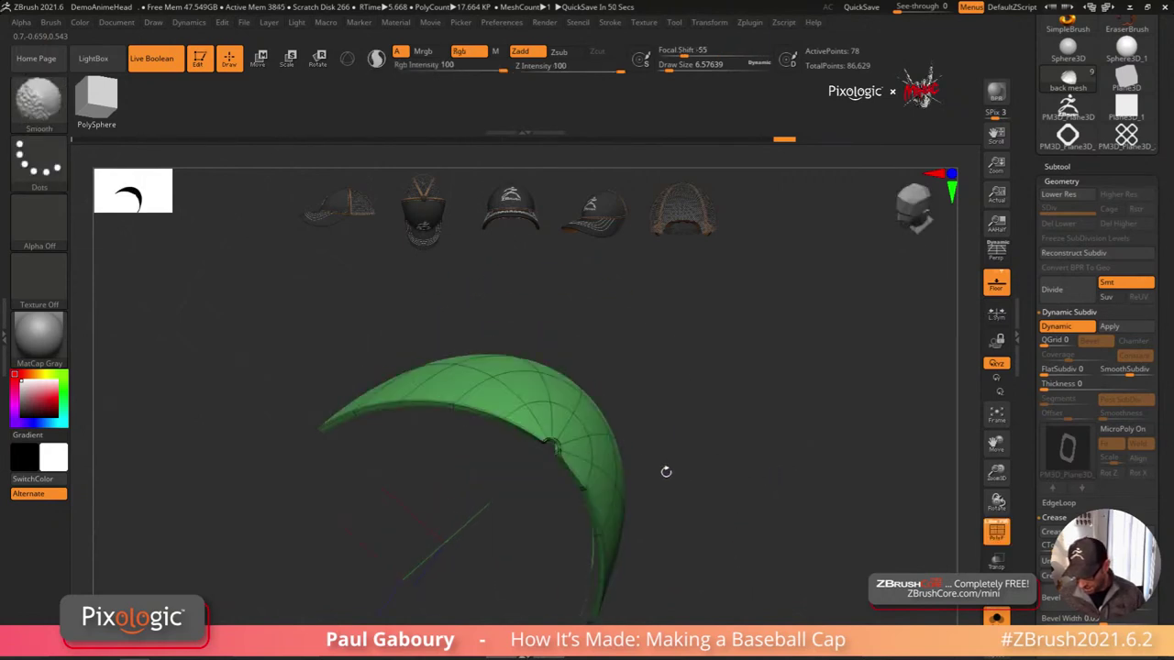
pyautogui.hotkey('shift', 'd')
pyautogui.moveTo(644, 461)
pyautogui.keyDown('ctrl'); pyautogui.mouseDown(button='right')
pyautogui.moveTo(641, 553)
pyautogui.moveTo(649, 458)
pyautogui.mouseUp(button='right'); pyautogui.keyUp('ctrl')
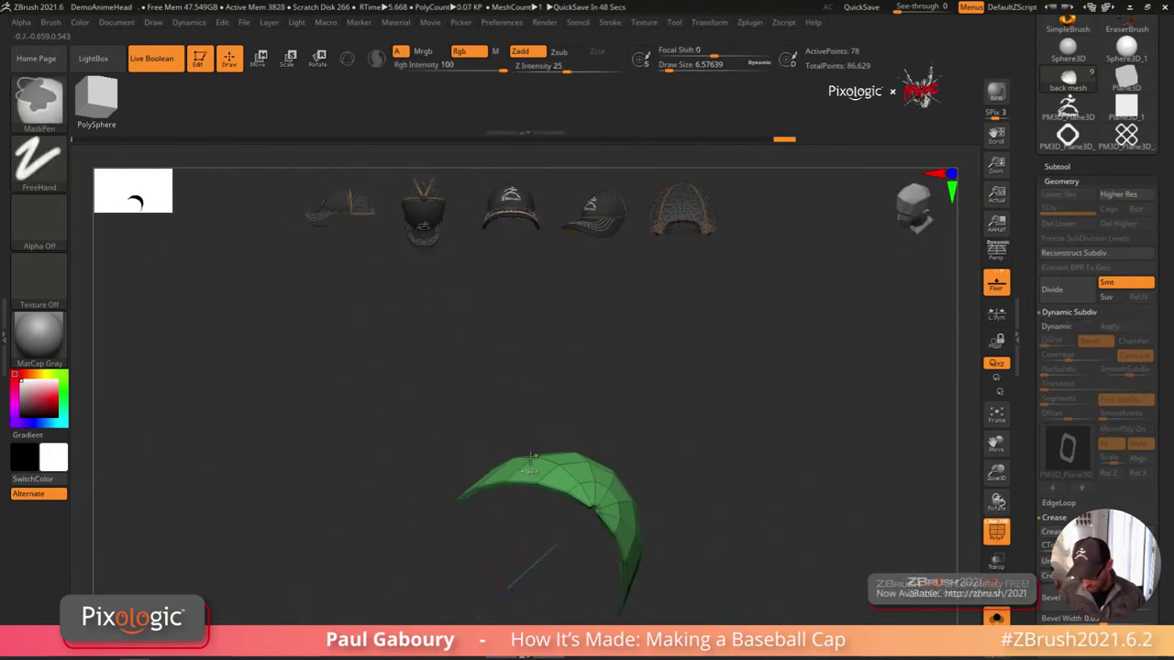
pyautogui.press('d')
pyautogui.hotkey('shift', 'f')
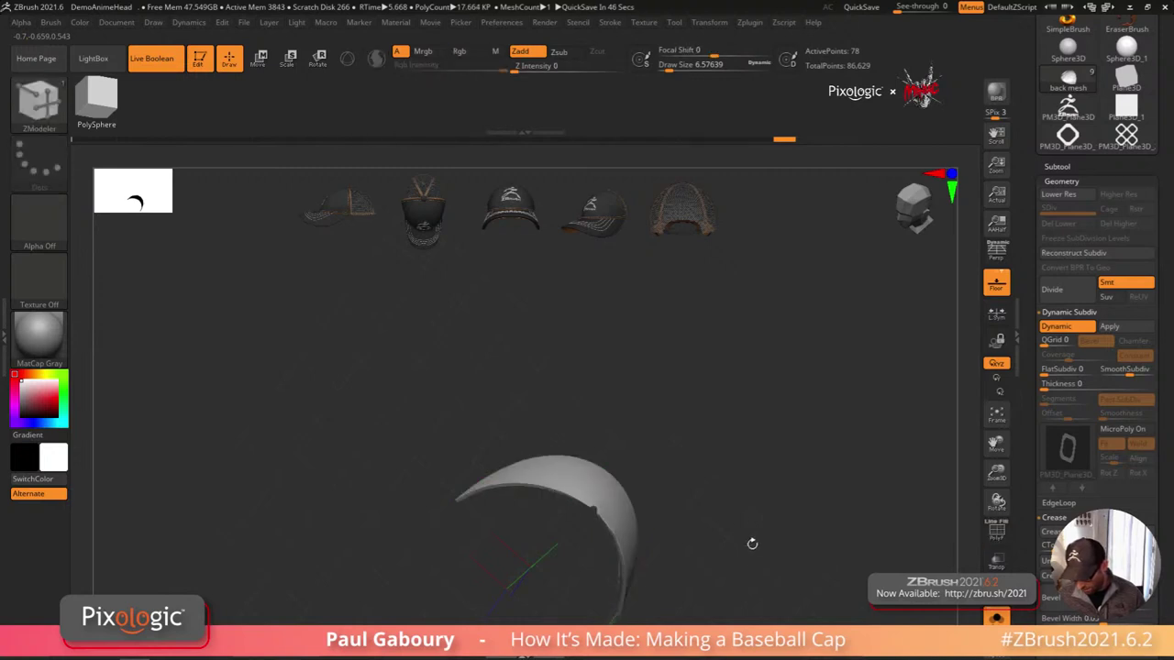
pyautogui.moveTo(751, 544); pyautogui.dragTo(607, 440, button='right')
pyautogui.keyDown('ctrl'); pyautogui.moveTo(607, 440); pyautogui.dragTo(656, 525, button='right'); pyautogui.keyUp('ctrl')
pyautogui.hotkey('shift', 'f')
pyautogui.keyDown('alt'); pyautogui.moveTo(656, 526); pyautogui.dragTo(671, 474, button='right'); pyautogui.keyUp('alt')
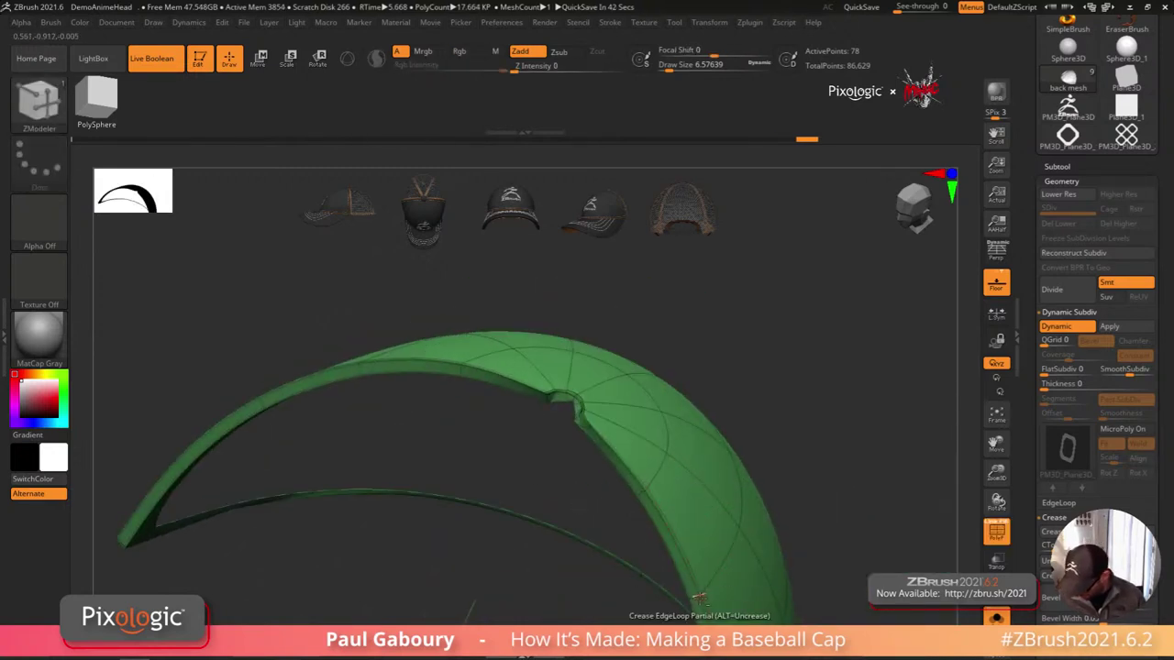
pyautogui.moveTo(718, 585)
pyautogui.keyDown('ctrl'); pyautogui.mouseDown(button='right')
pyautogui.moveTo(757, 532)
pyautogui.moveTo(697, 489)
pyautogui.mouseUp(button='right'); pyautogui.keyUp('ctrl')
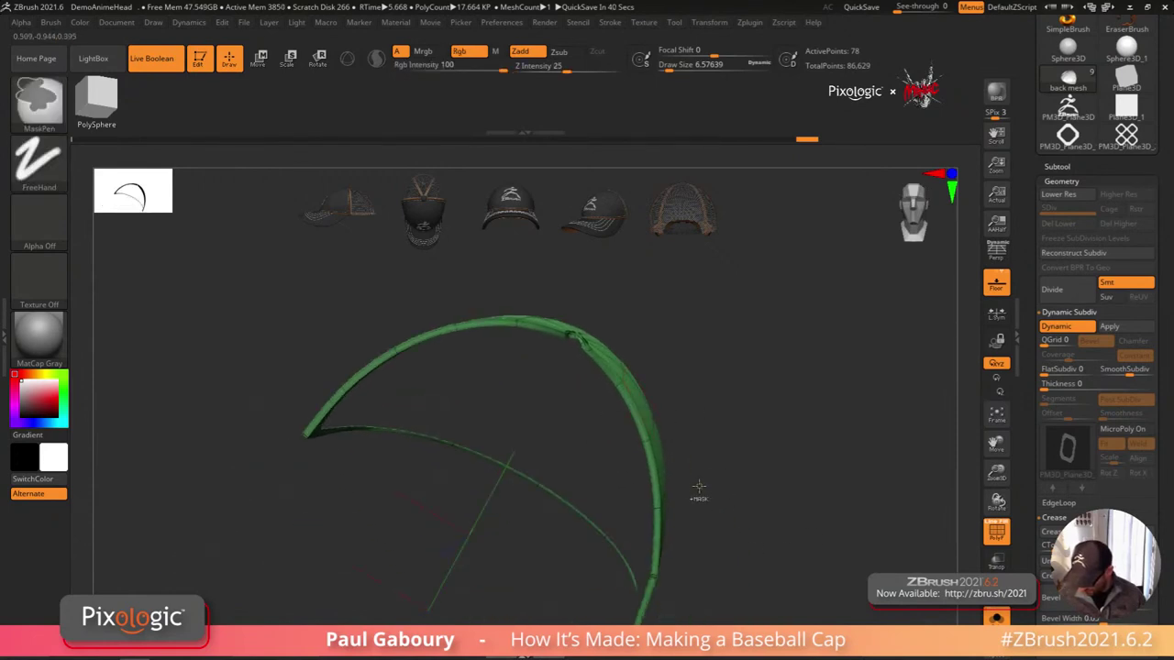
pyautogui.moveTo(741, 572); pyautogui.dragTo(652, 471, button='right')
pyautogui.hotkey('shift', 'f')
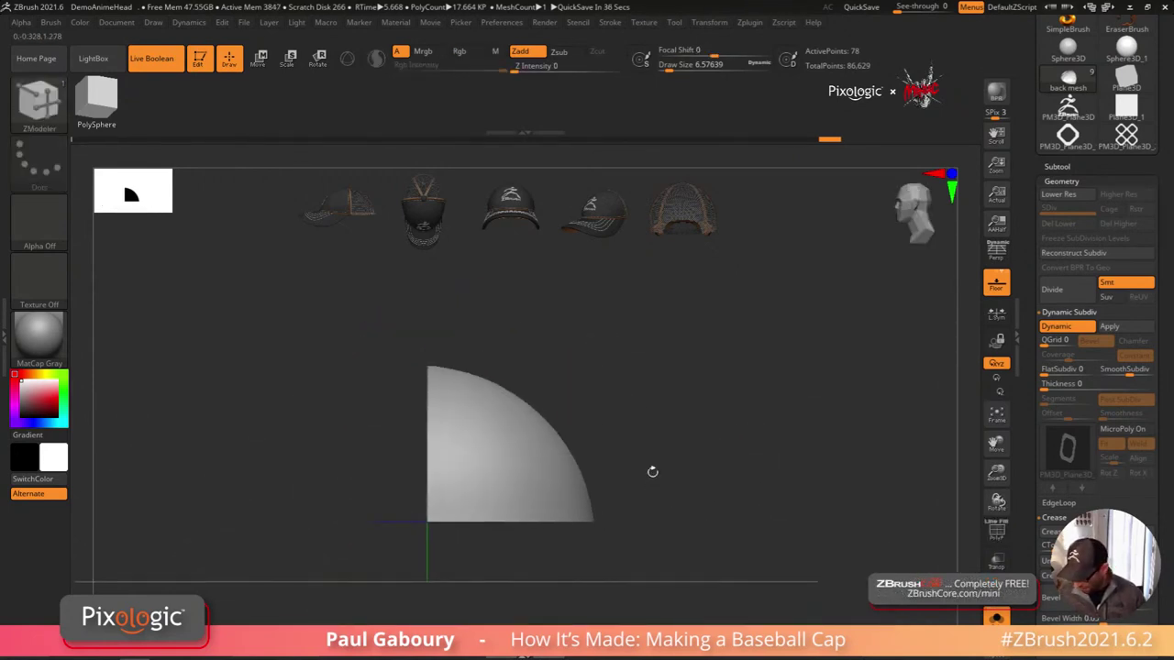
# Step: Turn off solo mode to show the whole cap and move the back mesh slightly forward against the front panel's seam
pyautogui.click(991, 621)
pyautogui.keyDown('alt'); pyautogui.moveTo(712, 544); pyautogui.dragTo(667, 512, button='right'); pyautogui.keyUp('alt')
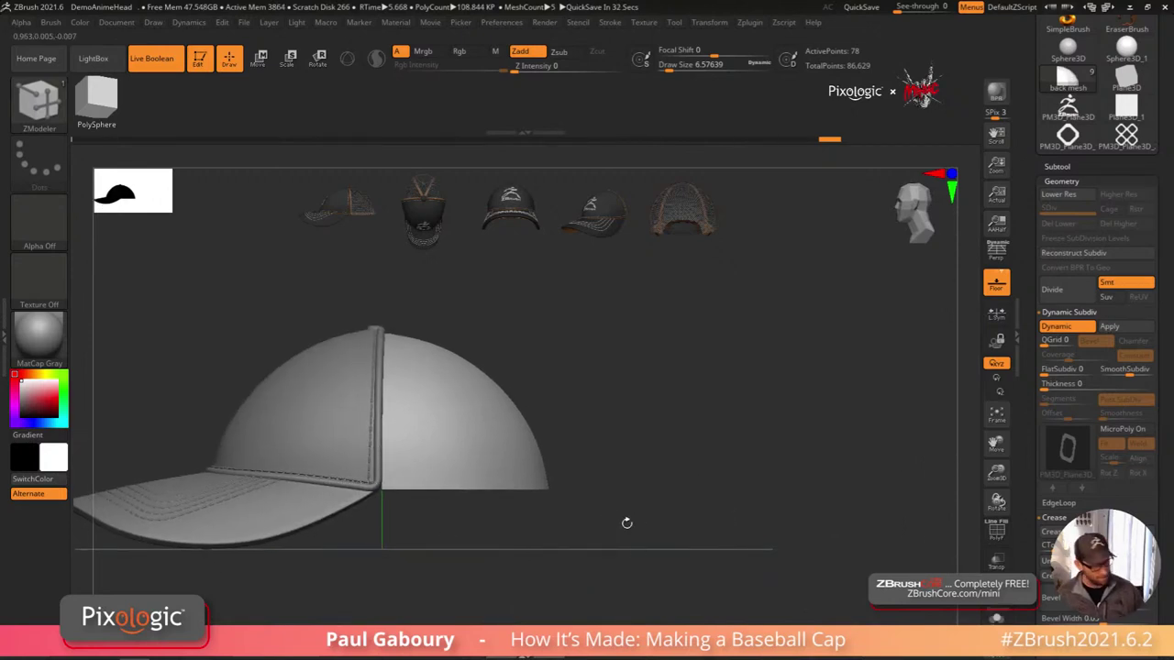
pyautogui.press('w')
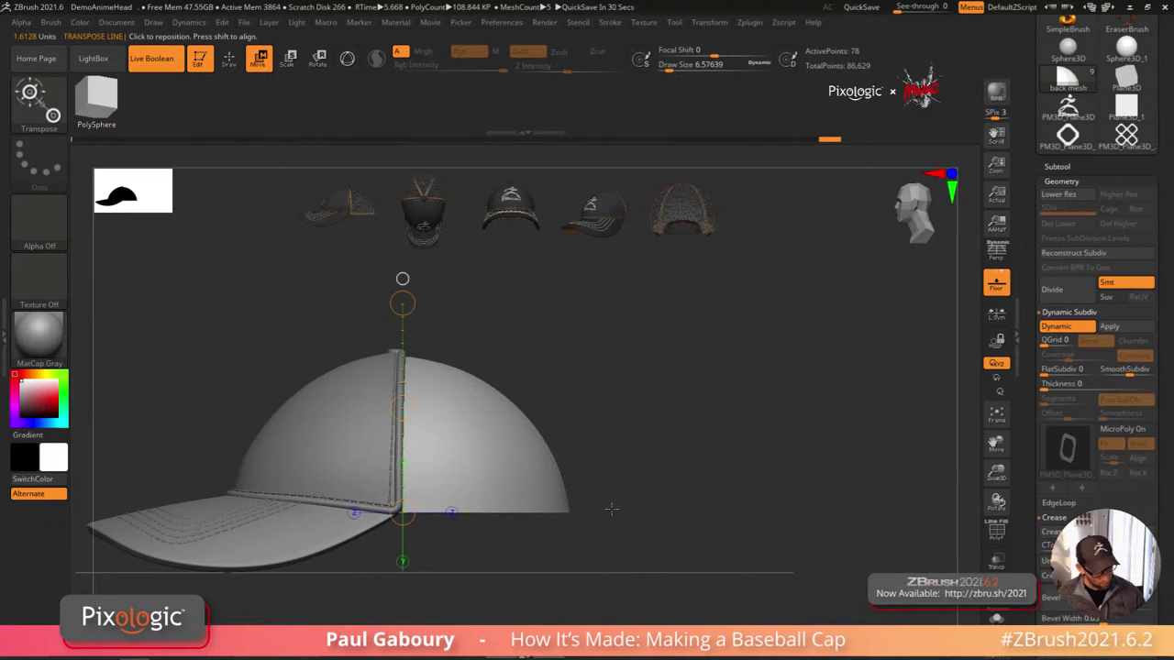
pyautogui.press('y')
pyautogui.moveTo(361, 446); pyautogui.dragTo(328, 447)
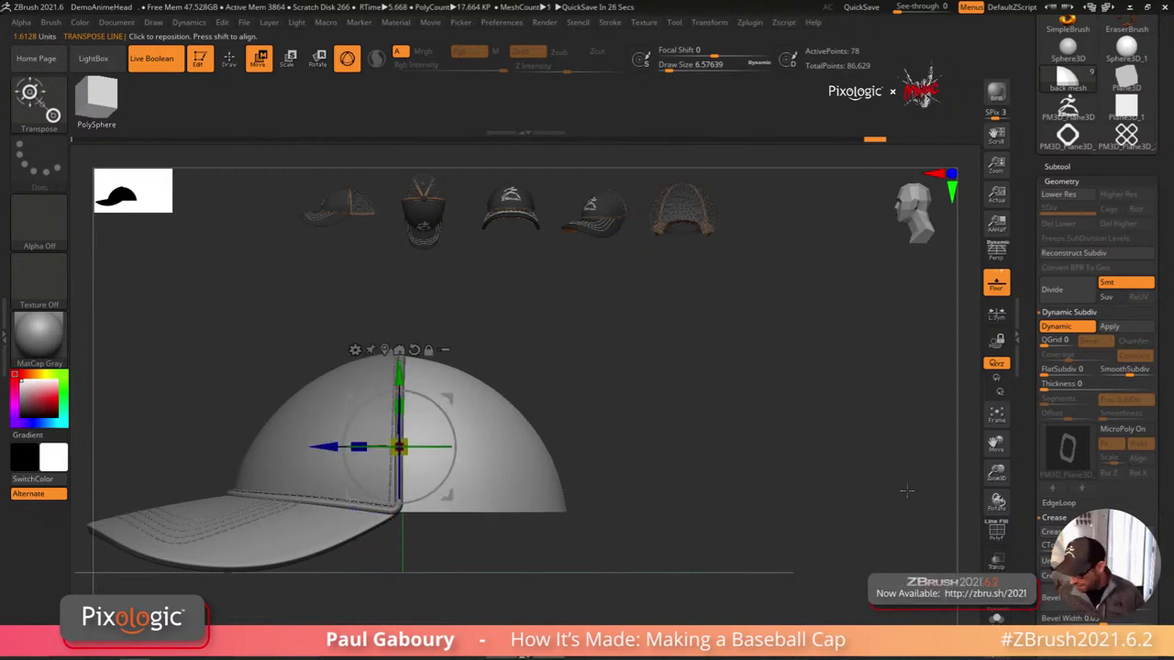
# Step: Turn on MicroPoly for the back mesh and examine the ring pattern on the panel and its folded bottom strip
pyautogui.click(1123, 429)
pyautogui.press('q')
pyautogui.moveTo(633, 514)
pyautogui.mouseDown()
pyautogui.moveTo(617, 542)
pyautogui.moveTo(637, 536)
pyautogui.moveTo(648, 508)
pyautogui.moveTo(532, 487)
pyautogui.moveTo(490, 456)
pyautogui.moveTo(498, 312)
pyautogui.moveTo(531, 404)
pyautogui.mouseUp()
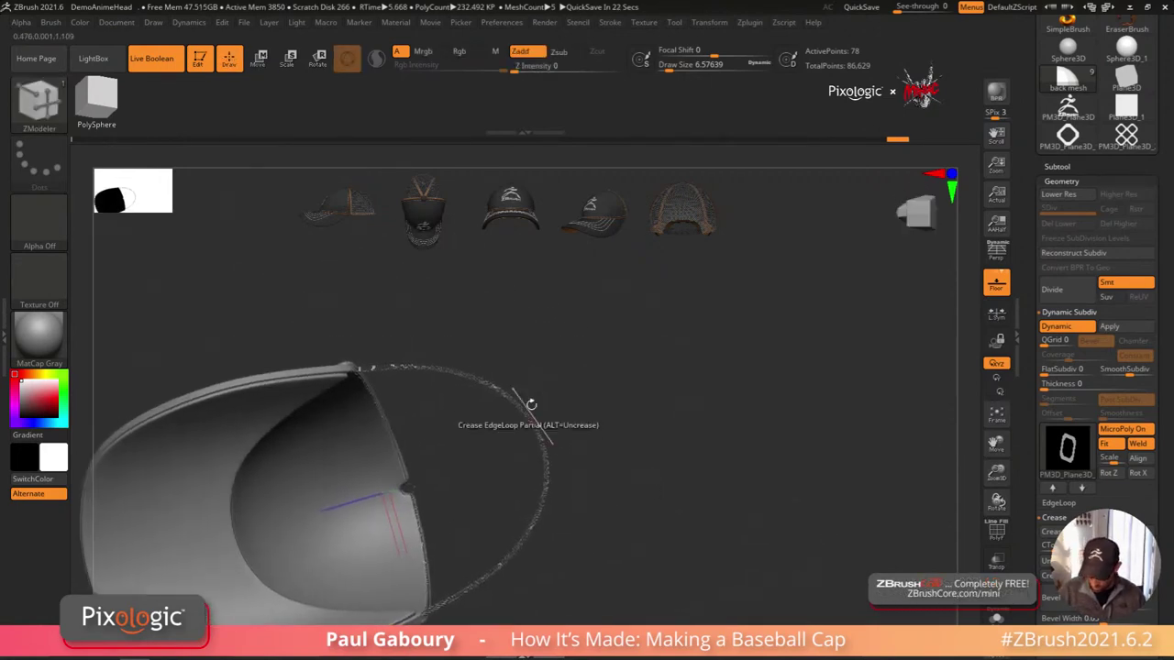
pyautogui.moveTo(530, 404)
pyautogui.mouseDown(button='right')
pyautogui.moveTo(590, 492)
pyautogui.moveTo(615, 501)
pyautogui.moveTo(560, 494)
pyautogui.moveTo(661, 549)
pyautogui.moveTo(605, 571)
pyautogui.moveTo(584, 462)
pyautogui.moveTo(652, 456)
pyautogui.mouseUp(button='right')
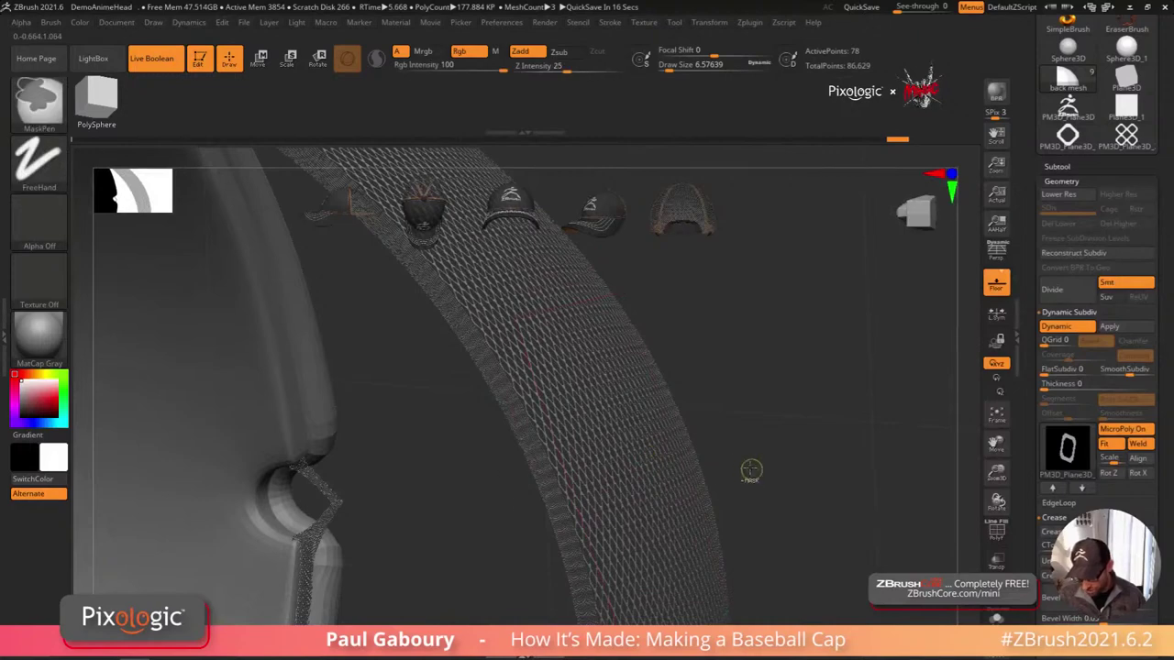
pyautogui.keyDown('ctrl'); pyautogui.moveTo(751, 469); pyautogui.dragTo(727, 534, button='right'); pyautogui.keyUp('ctrl')
pyautogui.moveTo(727, 534); pyautogui.dragTo(768, 486, button='right')
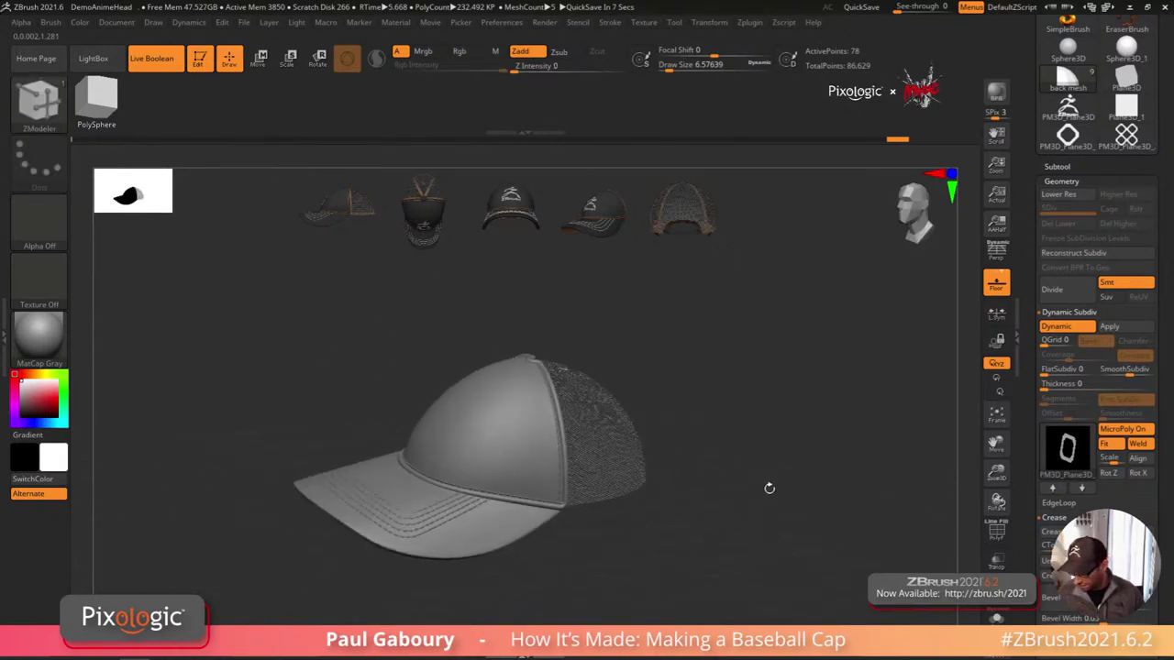
# Step: Make the logo subtool visible and abort the project auto-save
pyautogui.click(1065, 167)
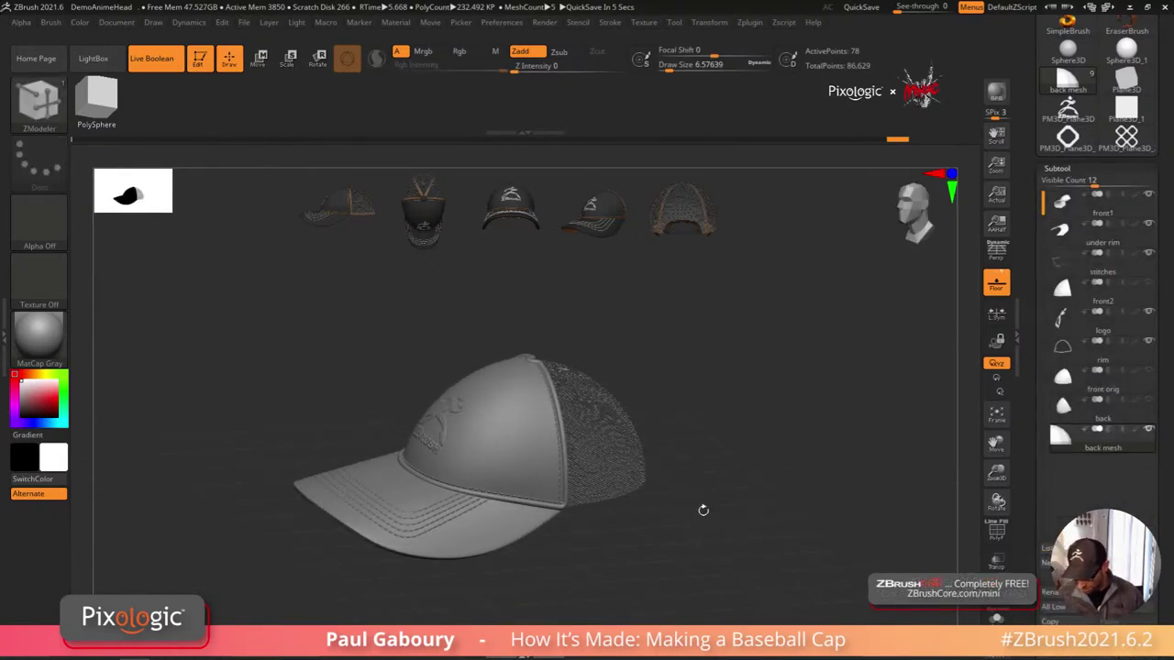
pyautogui.keyDown('shift'); pyautogui.moveTo(703, 510); pyautogui.dragTo(689, 501, button='right'); pyautogui.keyUp('shift')
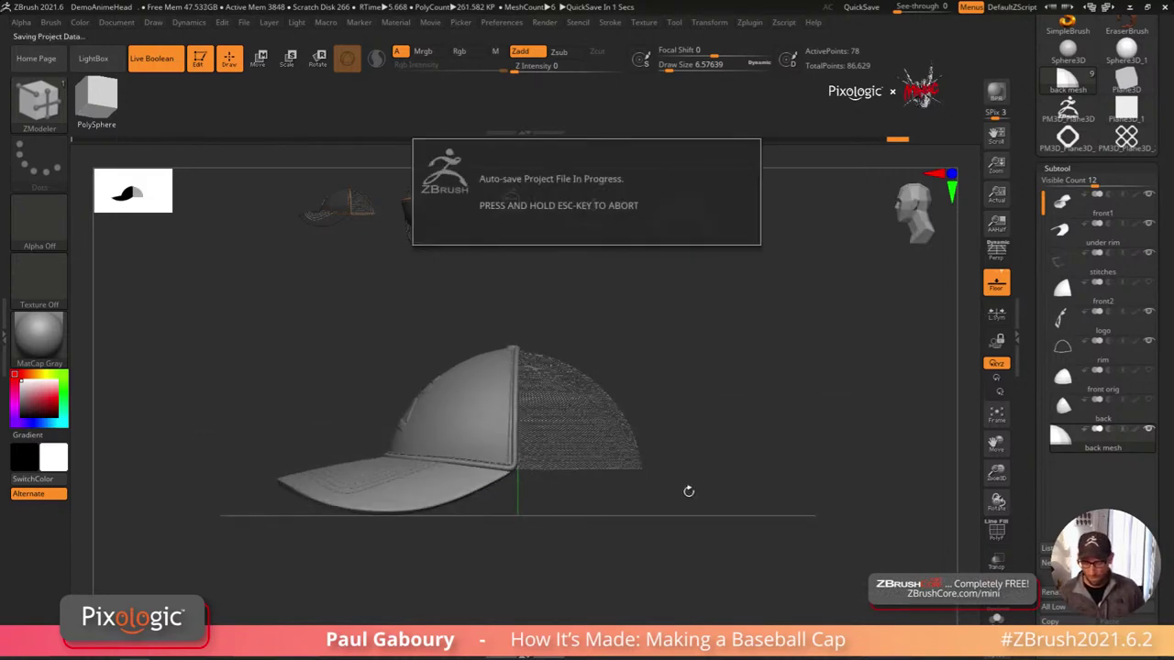
pyautogui.press('Escape')
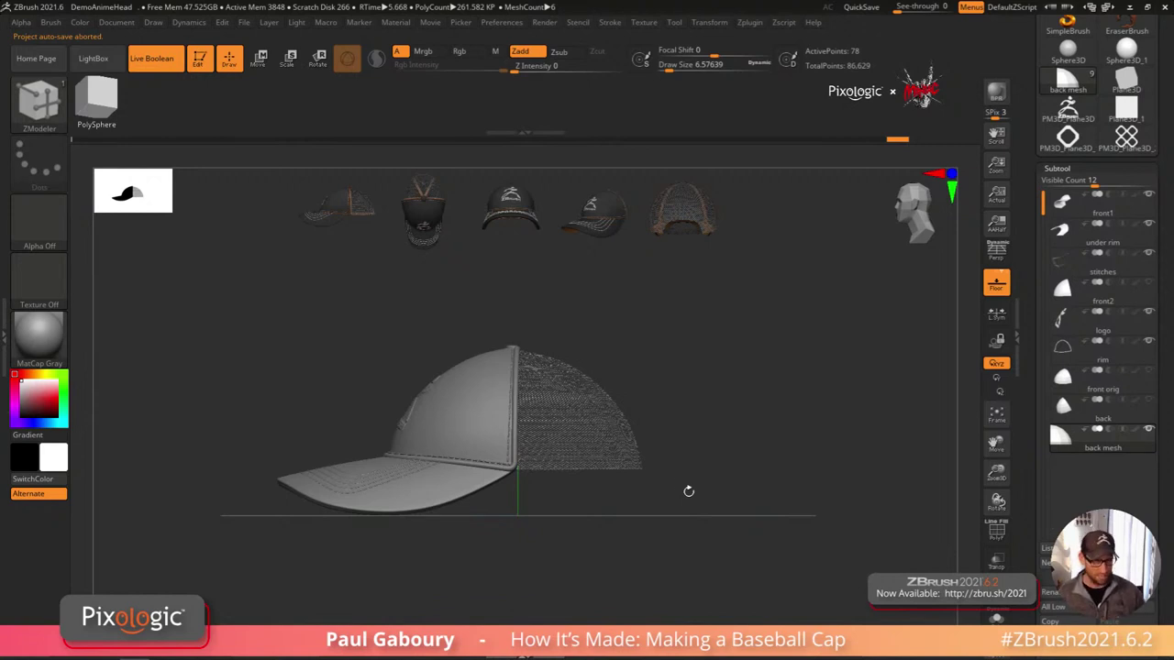
# Step: Examine the assembled cap with its logo and mesh back from several angles
pyautogui.moveTo(687, 495); pyautogui.dragTo(661, 511)
pyautogui.moveTo(658, 514)
pyautogui.mouseDown(button='right')
pyautogui.moveTo(613, 457)
pyautogui.moveTo(614, 527)
pyautogui.moveTo(609, 470)
pyautogui.moveTo(633, 510)
pyautogui.moveTo(656, 444)
pyautogui.mouseUp(button='right')
pyautogui.keyDown('ctrl'); pyautogui.moveTo(454, 570); pyautogui.dragTo(514, 559, button='right'); pyautogui.keyUp('ctrl')
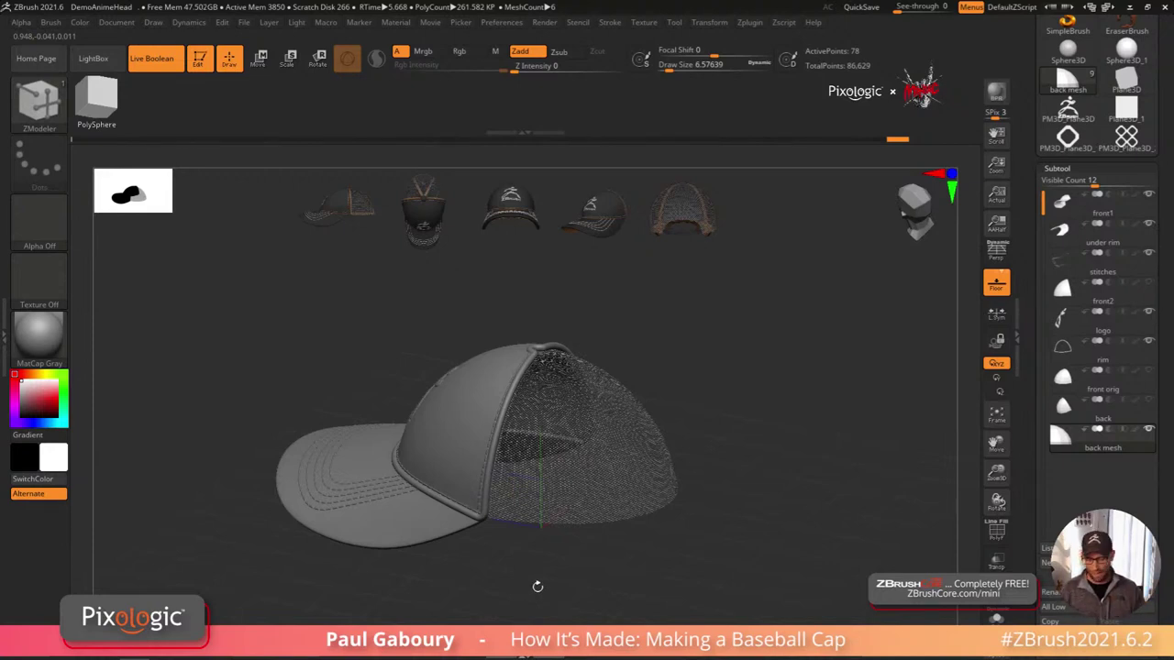
pyautogui.keyDown('ctrl'); pyautogui.moveTo(754, 518); pyautogui.dragTo(601, 447, button='right'); pyautogui.keyUp('ctrl')
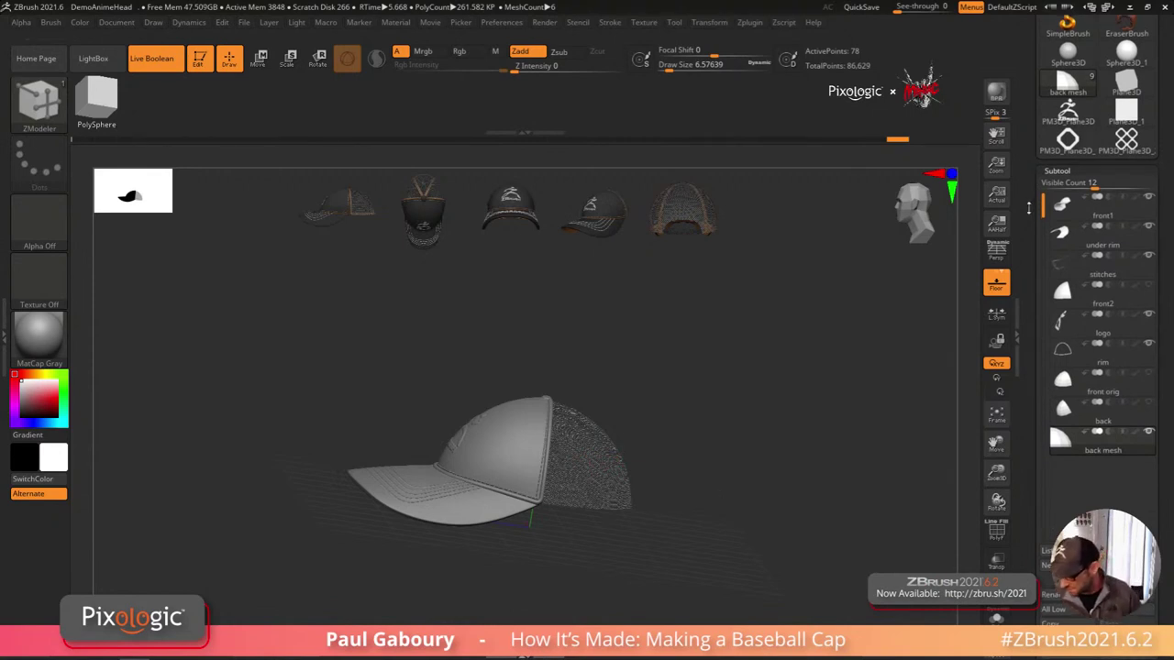
# Step: Switch to the Cube3D primitive, make it a PolyMesh3D and replace it with a PolyCube
pyautogui.moveTo(1031, 204); pyautogui.dragTo(1031, 406)
pyautogui.click(1066, 184)
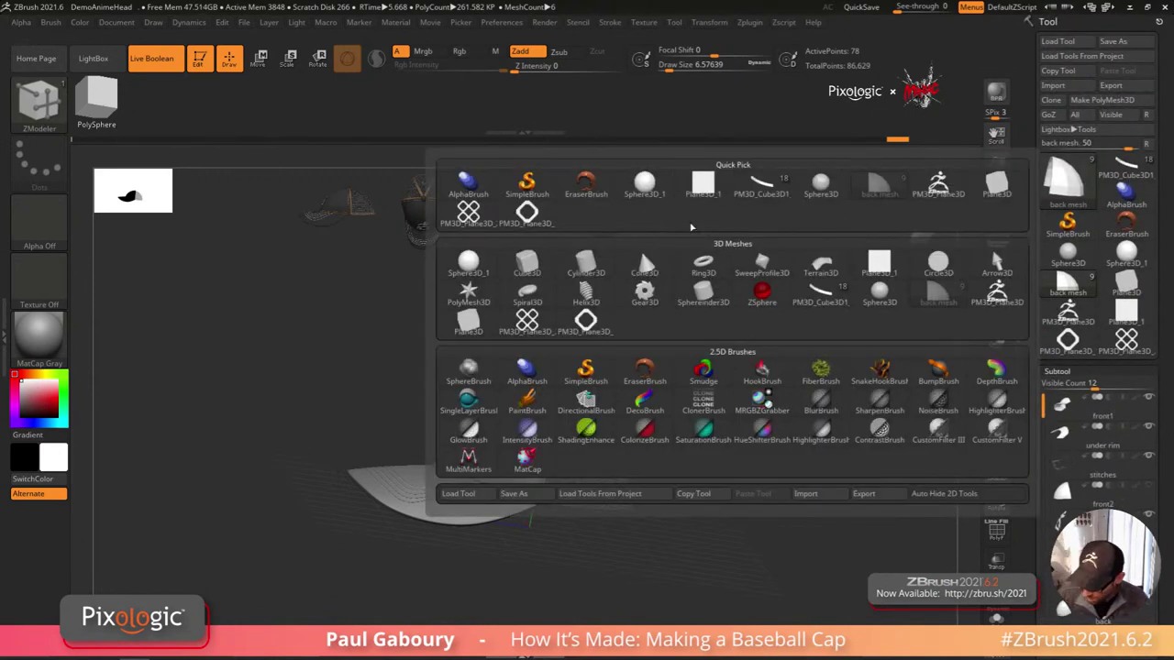
pyautogui.click(529, 264)
pyautogui.keyDown('shift'); pyautogui.moveTo(815, 419); pyautogui.dragTo(796, 371, button='right'); pyautogui.keyUp('shift')
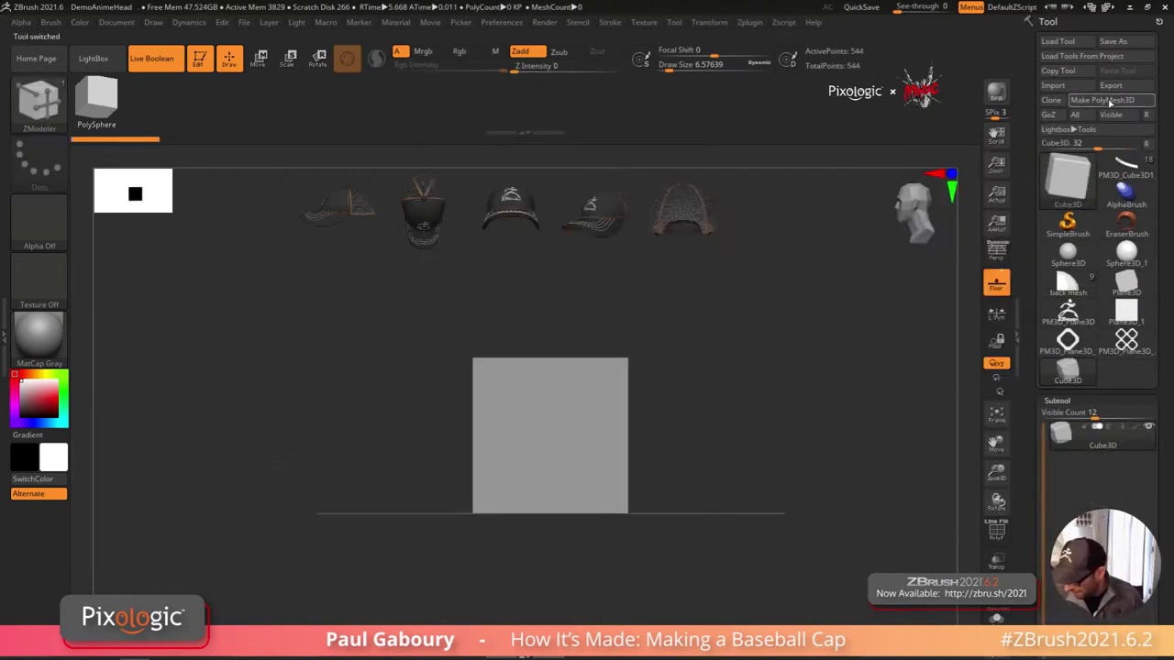
pyautogui.click(1110, 104)
pyautogui.press('w')
pyautogui.click(506, 337)
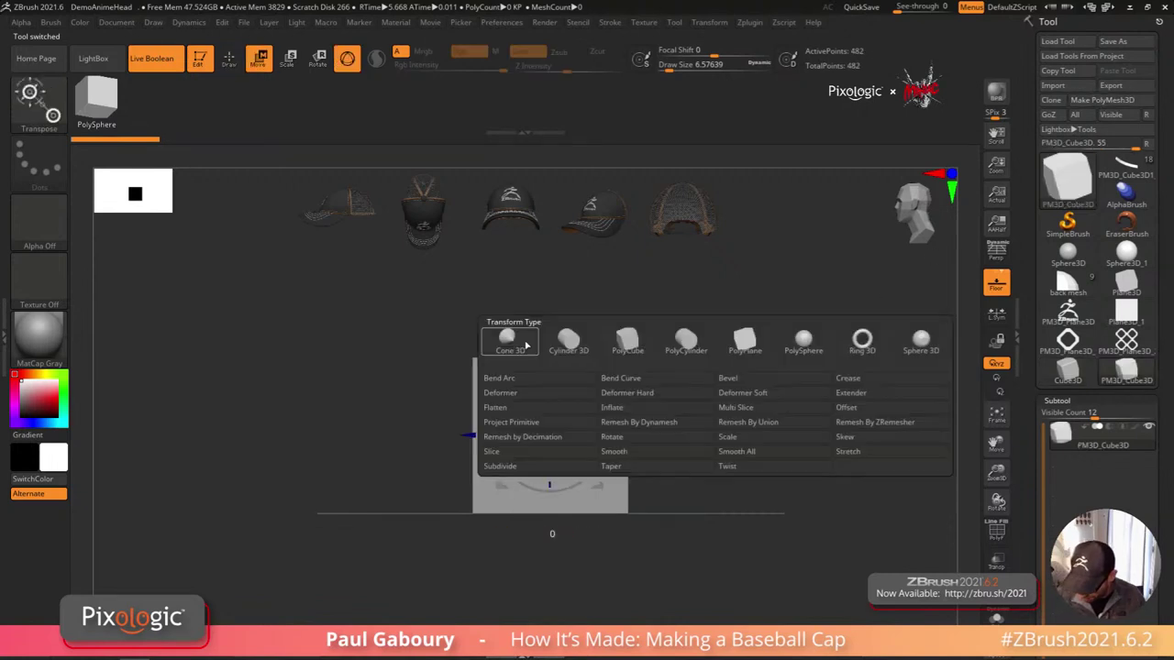
pyautogui.click(629, 341)
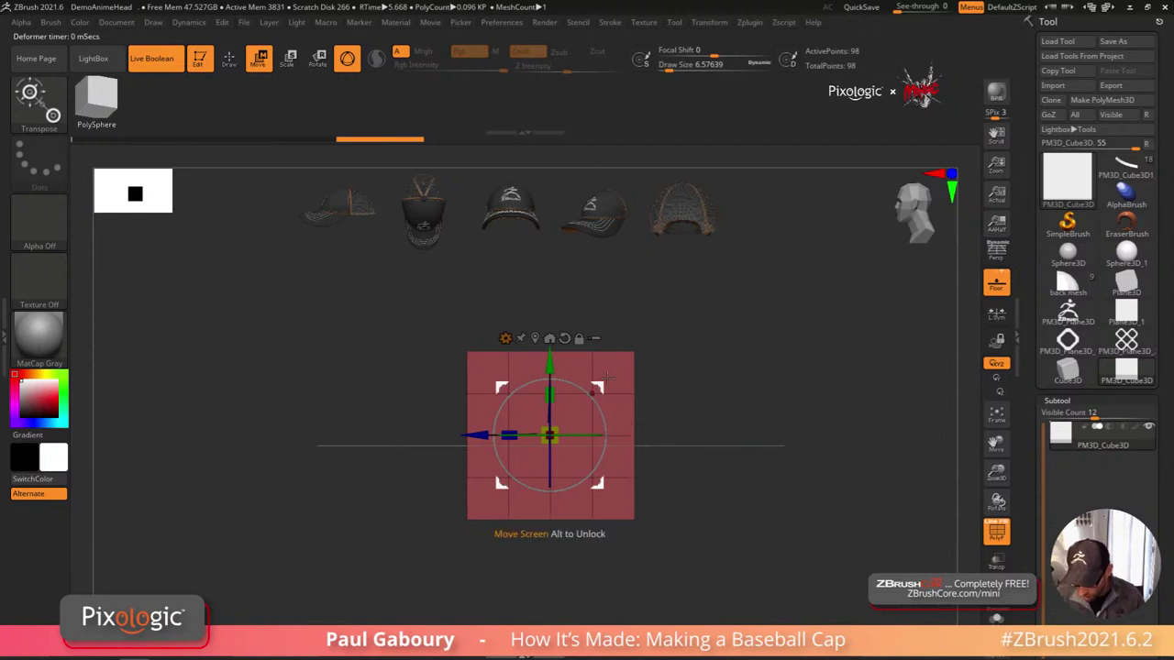
# Step: Reduce the cube to a single division on every axis and scale it down along X into a thin slab
pyautogui.moveTo(467, 365); pyautogui.dragTo(469, 352)
pyautogui.moveTo(330, 257); pyautogui.dragTo(396, 303)
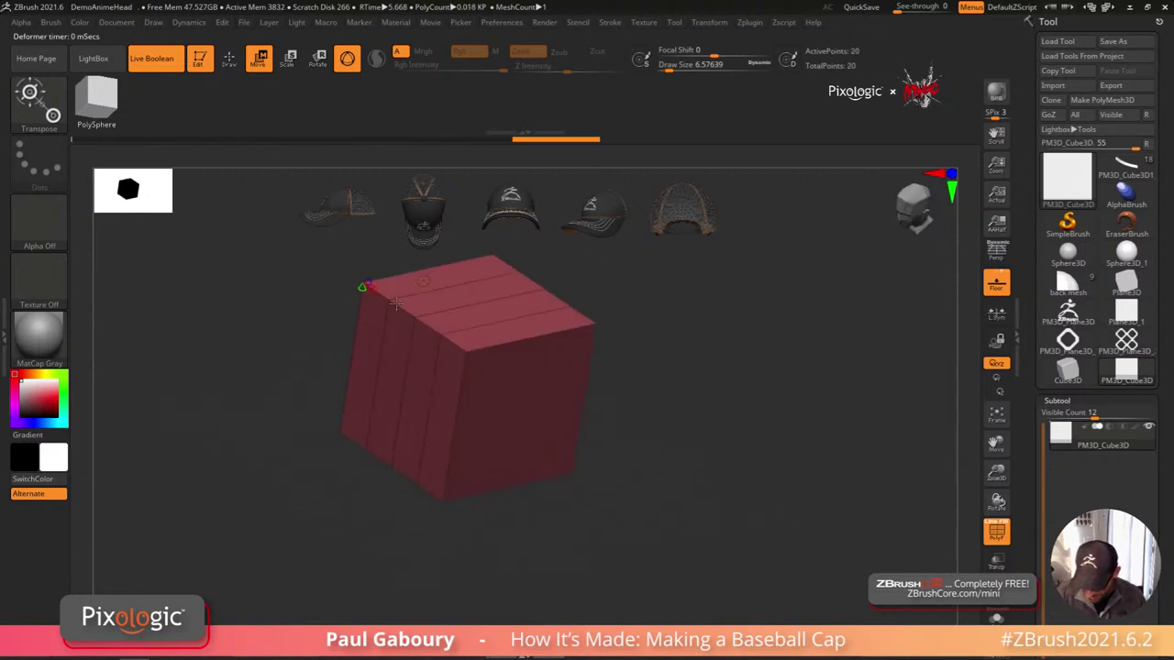
pyautogui.keyDown('shift'); pyautogui.moveTo(632, 369); pyautogui.dragTo(717, 456); pyautogui.keyUp('shift')
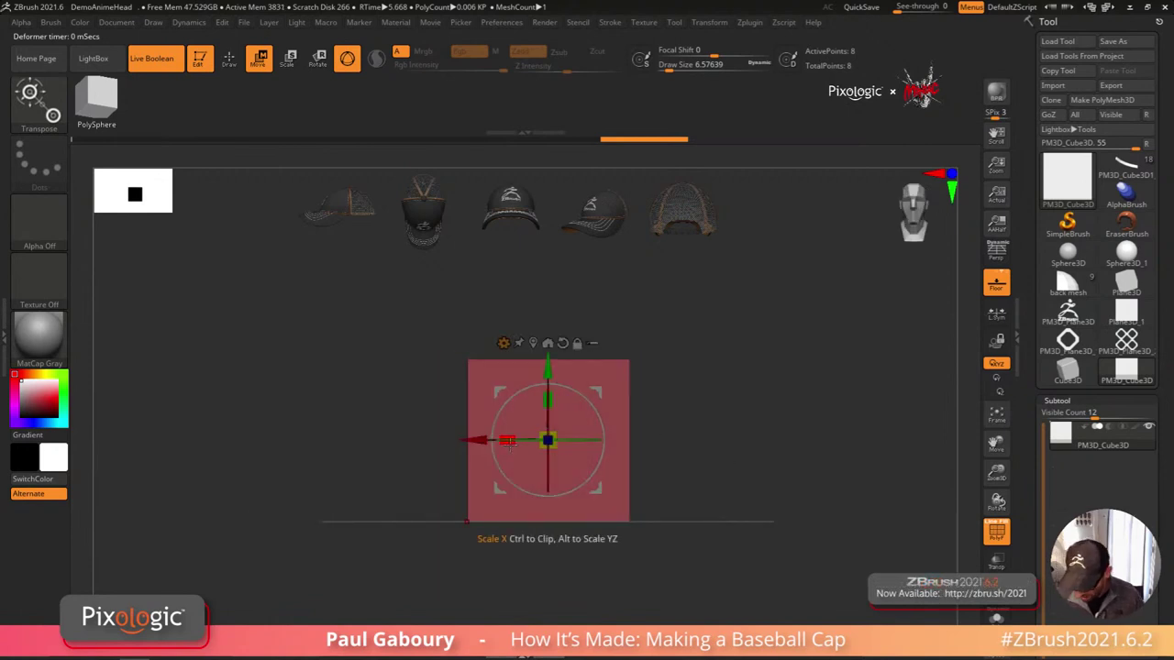
pyautogui.moveTo(510, 444); pyautogui.dragTo(658, 469)
pyautogui.keyDown('alt'); pyautogui.moveTo(658, 470); pyautogui.dragTo(672, 488); pyautogui.keyUp('alt')
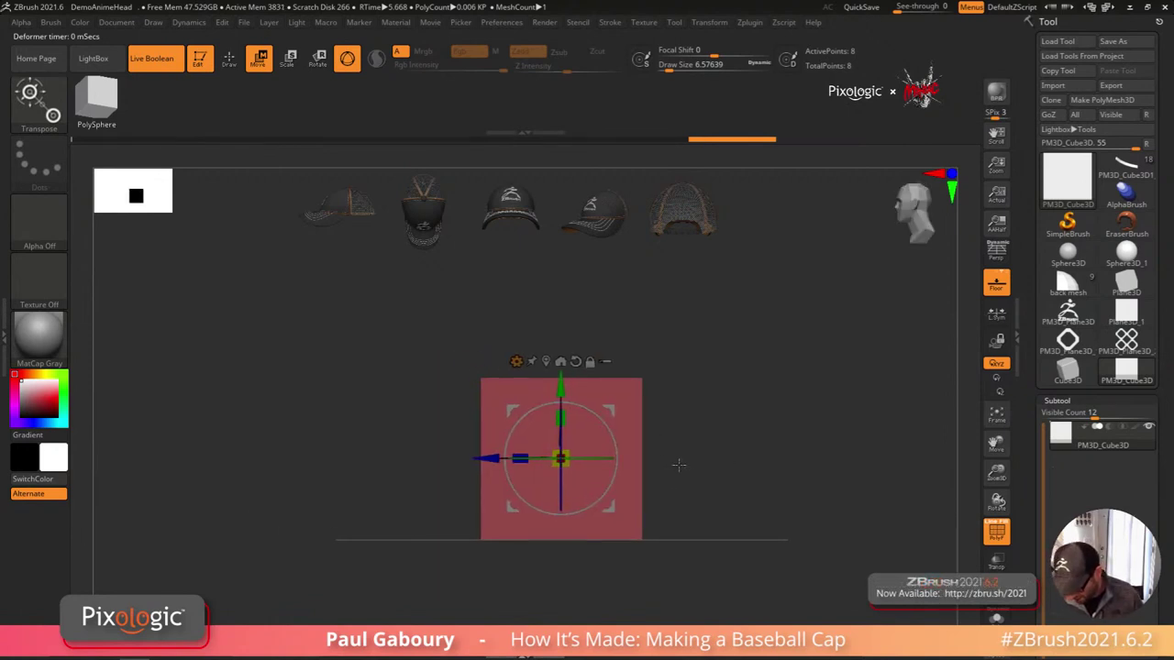
# Step: Insert multiple horizontal edge loops in the slab and delete the middle ones, leaving a narrow strip along the upper and lower ends
pyautogui.press('q')
pyautogui.press('space')
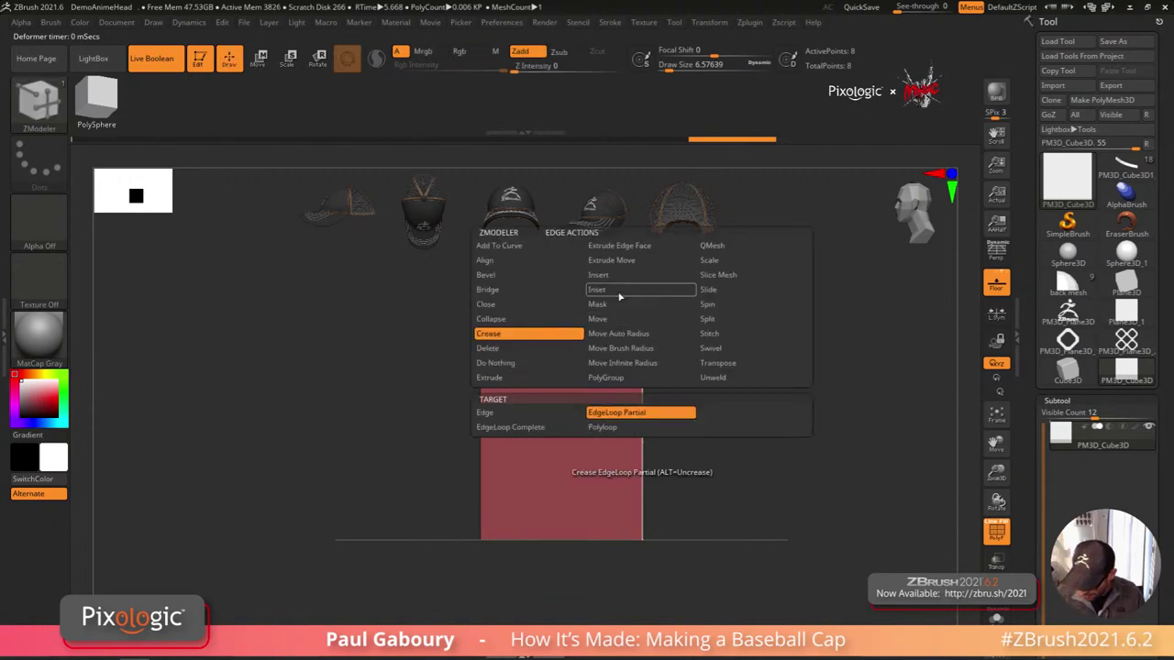
pyautogui.click(640, 275)
pyautogui.click(562, 411)
pyautogui.moveTo(643, 459)
pyautogui.mouseDown()
pyautogui.moveTo(644, 423)
pyautogui.moveTo(647, 447)
pyautogui.moveTo(620, 471)
pyautogui.moveTo(629, 475)
pyautogui.mouseUp()
pyautogui.hotkey('ctrl', 'z')
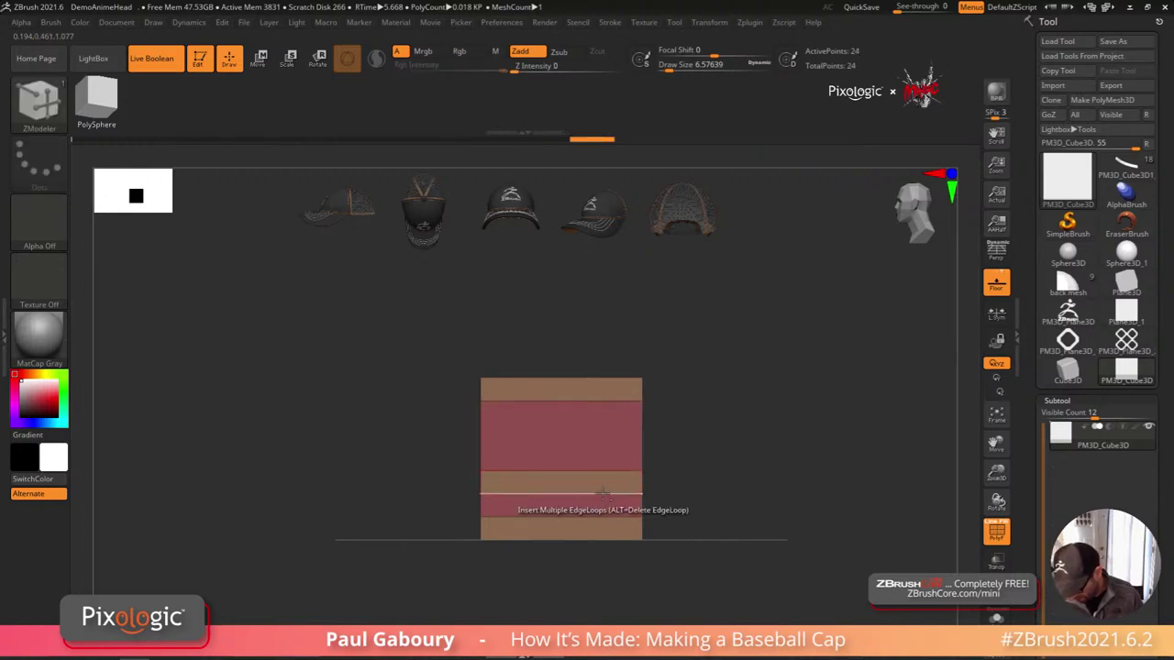
pyautogui.keyDown('alt'); pyautogui.click(604, 493); pyautogui.keyUp('alt')
pyautogui.keyDown('alt'); pyautogui.click(604, 471); pyautogui.keyUp('alt')
# Step: Mark the narrow upper and lower strips on the slab's faces and choose a ZModeler polygon action for them
pyautogui.moveTo(605, 472); pyautogui.dragTo(721, 481, button='right')
pyautogui.moveTo(605, 401); pyautogui.dragTo(707, 410, button='right')
pyautogui.moveTo(632, 537)
pyautogui.mouseDown(button='right')
pyautogui.moveTo(687, 535)
pyautogui.moveTo(690, 459)
pyautogui.moveTo(613, 395)
pyautogui.mouseUp(button='right')
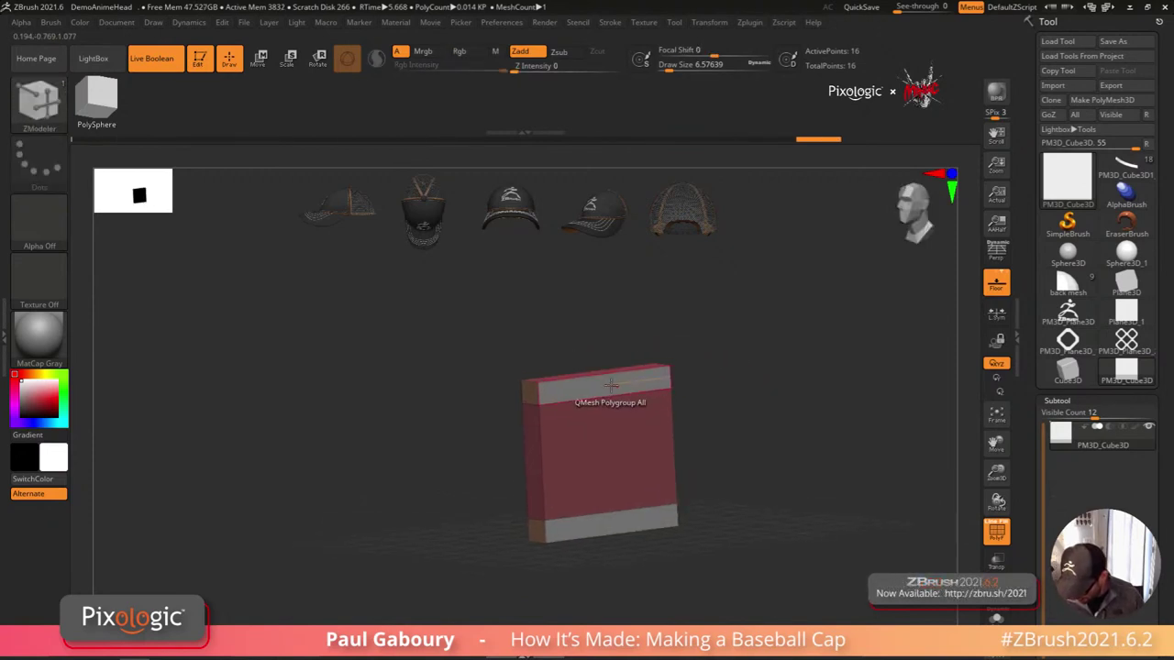
pyautogui.press('space')
pyautogui.click(571, 310)
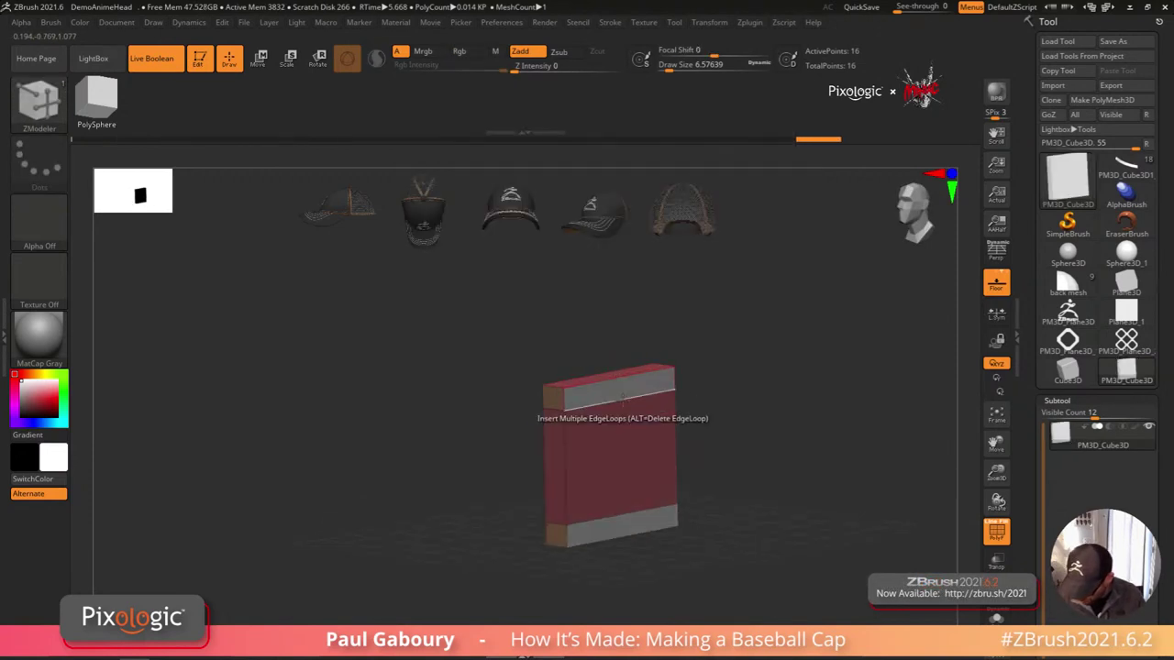
pyautogui.moveTo(628, 415); pyautogui.dragTo(625, 398)
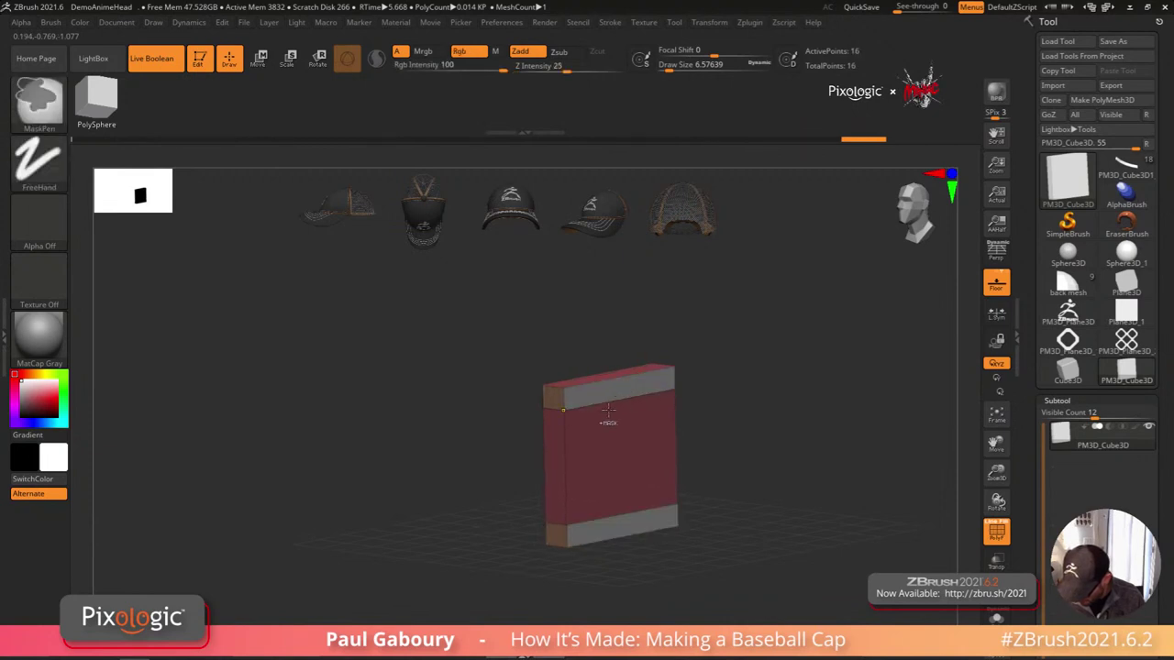
pyautogui.click(565, 437)
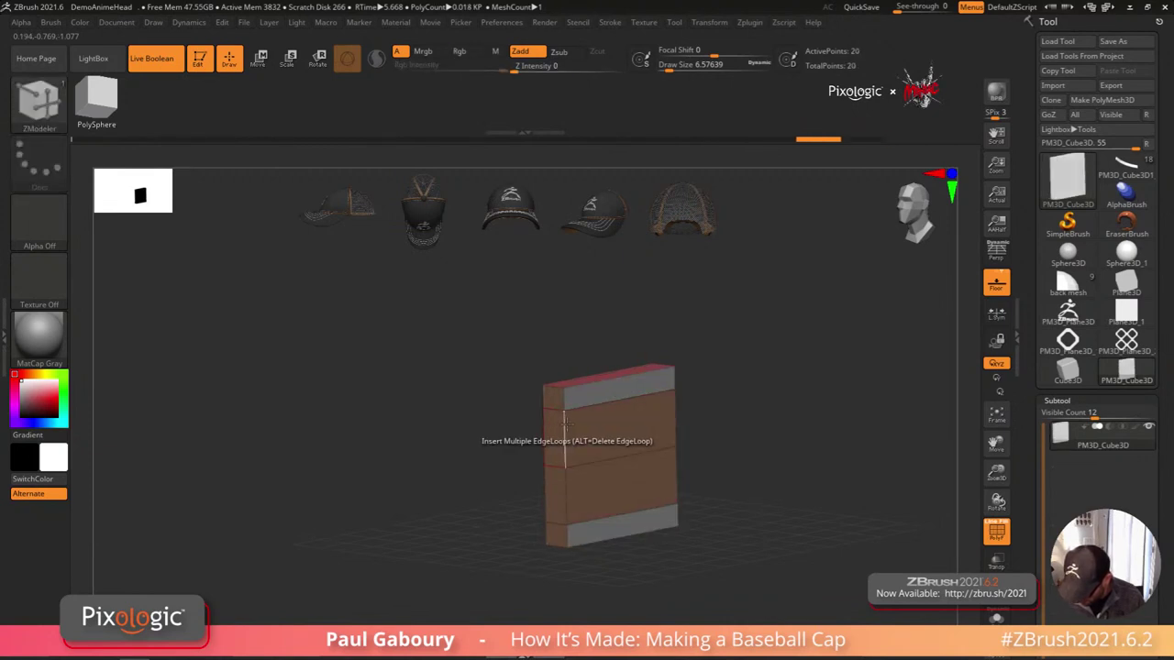
pyautogui.moveTo(564, 434); pyautogui.dragTo(566, 427)
pyautogui.hotkey('ctrl', 'z')
pyautogui.hotkey('ctrl', 'z')
# Step: Add an edge loop beside each narrow end strip, deleting the surplus loops between them, and thicken the strips outward with tapered transitions
pyautogui.click(566, 423)
pyautogui.keyDown('alt'); pyautogui.click(589, 439); pyautogui.keyUp('alt')
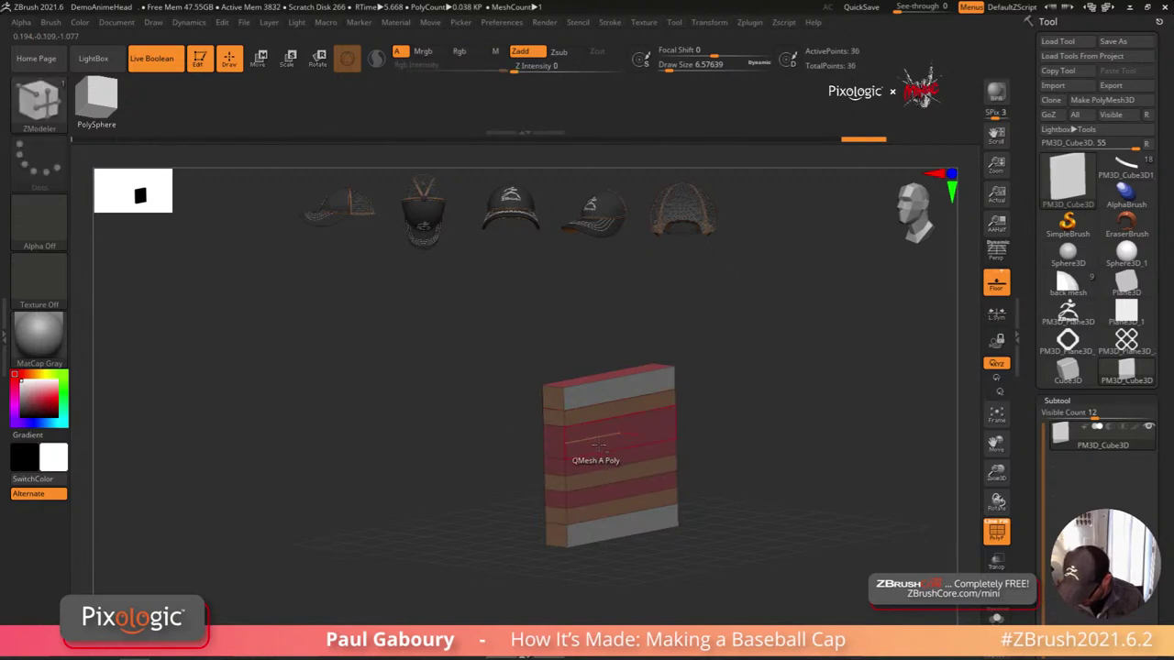
pyautogui.keyDown('alt'); pyautogui.click(596, 453); pyautogui.keyUp('alt')
pyautogui.keyDown('alt'); pyautogui.click(605, 466); pyautogui.keyUp('alt')
pyautogui.keyDown('alt'); pyautogui.click(612, 482); pyautogui.keyUp('alt')
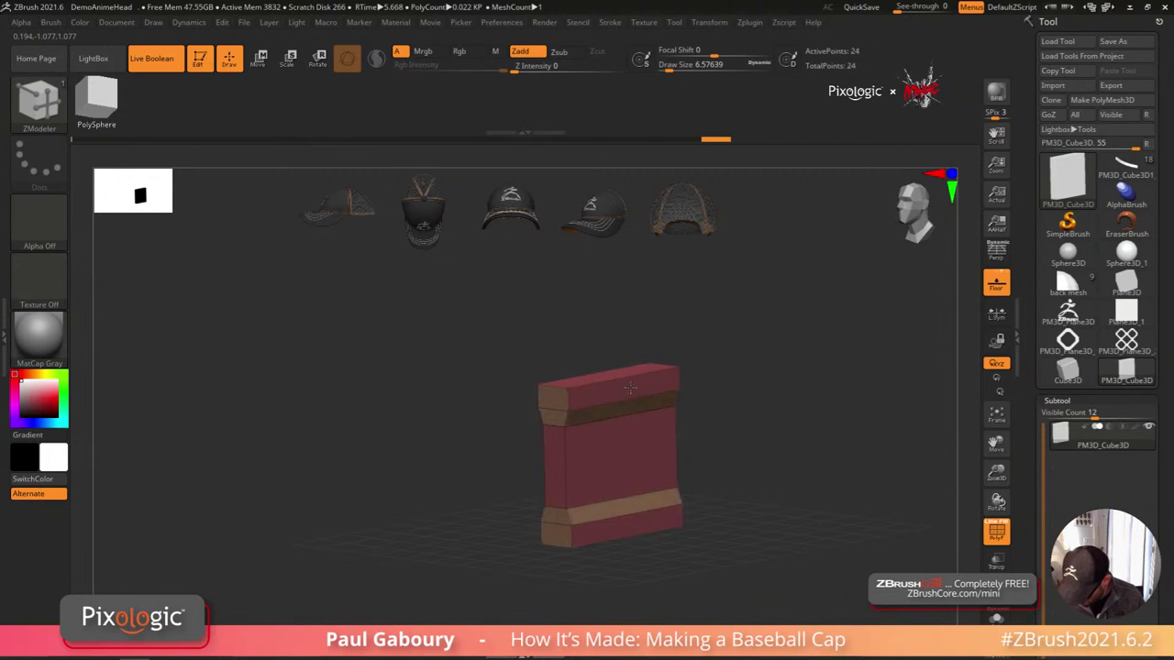
# Step: Group the ridged slab as one polygroup and insert two edge loops across it to form three equal segments
pyautogui.moveTo(714, 446)
pyautogui.mouseDown()
pyautogui.moveTo(749, 419)
pyautogui.moveTo(773, 482)
pyautogui.moveTo(755, 479)
pyautogui.moveTo(810, 480)
pyautogui.moveTo(688, 493)
pyautogui.moveTo(696, 520)
pyautogui.moveTo(663, 498)
pyautogui.moveTo(666, 475)
pyautogui.moveTo(686, 471)
pyautogui.moveTo(693, 506)
pyautogui.moveTo(665, 471)
pyautogui.mouseUp()
pyautogui.hotkey('ctrl', 'w')
pyautogui.press('space')
pyautogui.click(665, 478)
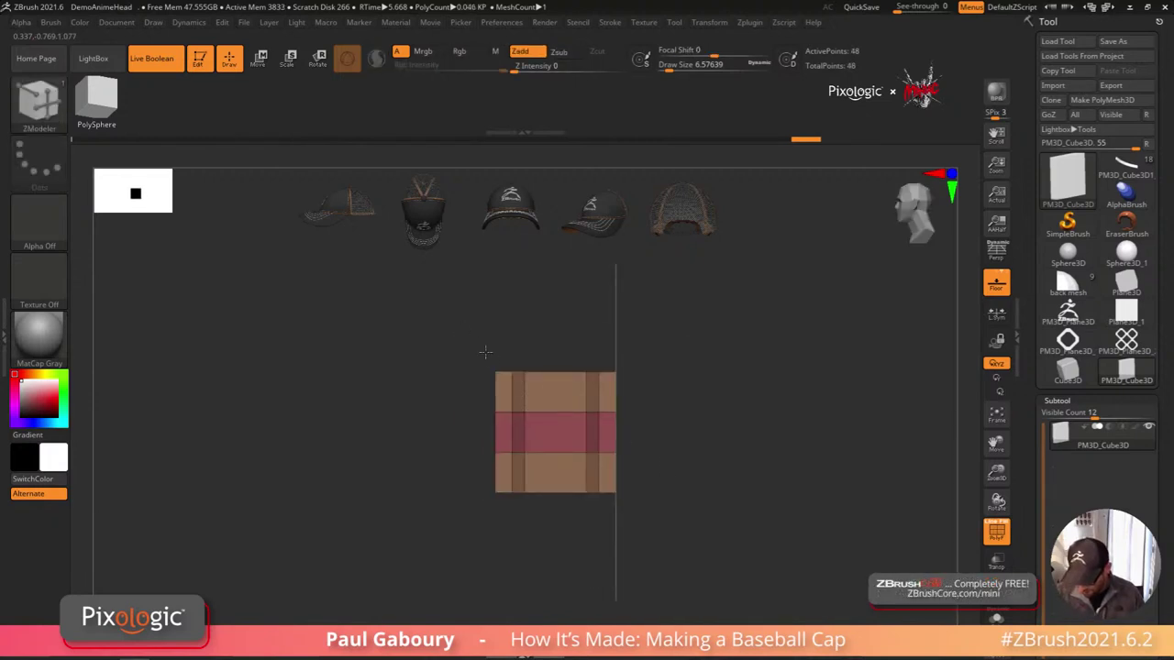
# Step: Isolate the outer segments in turn and give each its own polygroup, then restore the whole slab's visibility
pyautogui.keyDown('shift'); pyautogui.moveTo(485, 351); pyautogui.dragTo(637, 406); pyautogui.keyUp('shift')
pyautogui.keyDown('ctrl'); pyautogui.keyDown('shift'); pyautogui.moveTo(548, 343); pyautogui.dragTo(675, 464); pyautogui.keyUp('shift'); pyautogui.keyUp('ctrl')
pyautogui.press('ctrl')
pyautogui.hotkey('ctrl', 'w')
pyautogui.keyDown('ctrl'); pyautogui.keyDown('shift'); pyautogui.click(677, 444); pyautogui.keyUp('shift'); pyautogui.keyUp('ctrl')
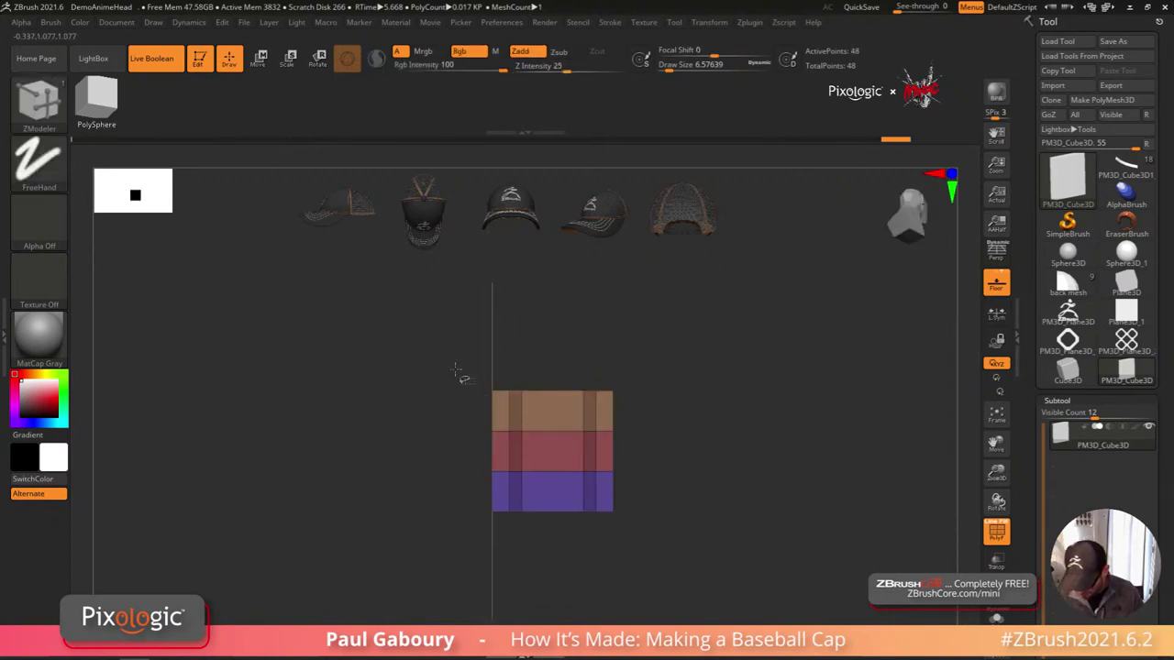
pyautogui.moveTo(427, 351)
pyautogui.keyDown('ctrl'); pyautogui.keyDown('shift'); pyautogui.mouseDown()
pyautogui.moveTo(550, 411)
pyautogui.moveTo(676, 441)
pyautogui.moveTo(691, 489)
pyautogui.moveTo(681, 411)
pyautogui.moveTo(653, 474)
pyautogui.mouseUp(); pyautogui.keyUp('shift'); pyautogui.keyUp('ctrl')
pyautogui.press('ctrl')
pyautogui.keyDown('ctrl'); pyautogui.keyDown('shift'); pyautogui.click(688, 485); pyautogui.keyUp('shift'); pyautogui.keyUp('ctrl')
# Step: Hide the floor grid and turn on dynamic subdivision for the three-segment slab
pyautogui.moveTo(616, 550); pyautogui.dragTo(607, 512)
pyautogui.moveTo(681, 412); pyautogui.dragTo(658, 447)
pyautogui.click(1002, 292)
pyautogui.keyDown('alt'); pyautogui.moveTo(703, 391); pyautogui.dragTo(664, 470, button='right'); pyautogui.keyUp('alt')
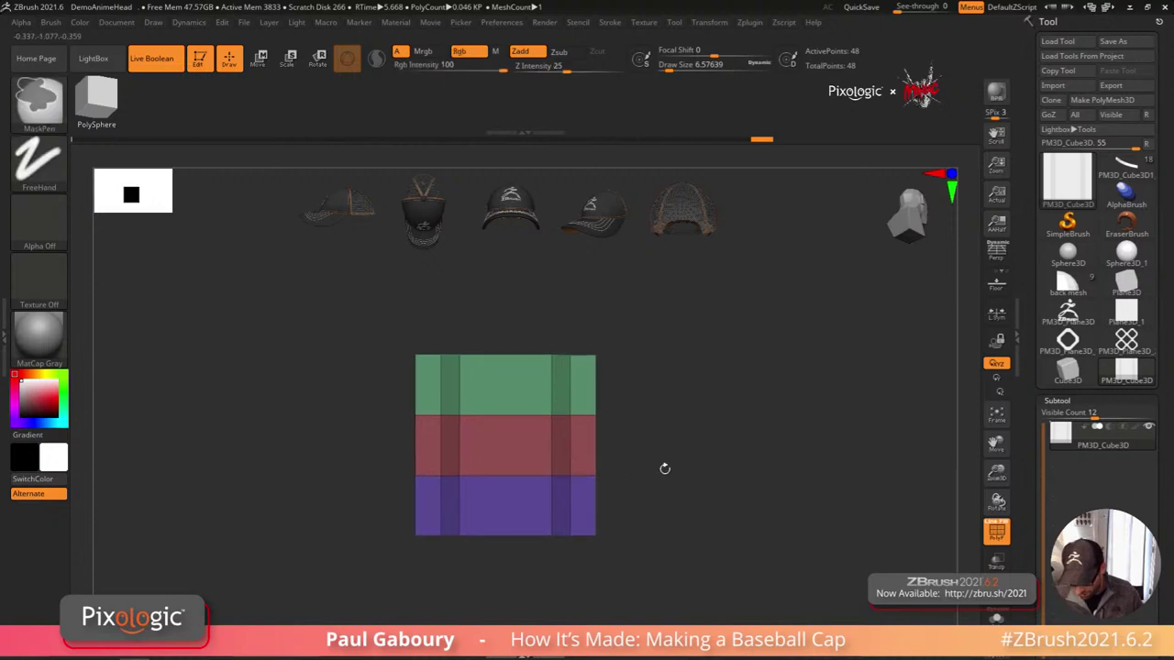
pyautogui.moveTo(660, 484); pyautogui.dragTo(676, 449)
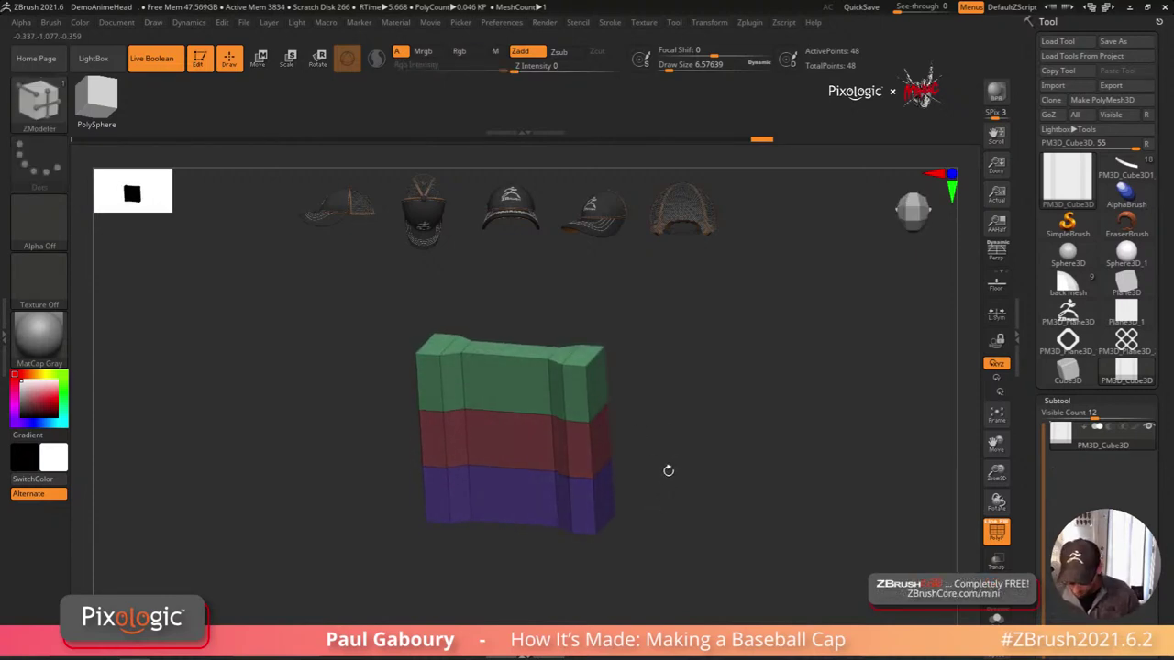
pyautogui.press('d')
pyautogui.moveTo(667, 475); pyautogui.dragTo(650, 444)
pyautogui.hotkey('shift', 'f')
pyautogui.hotkey('shift', 'f')
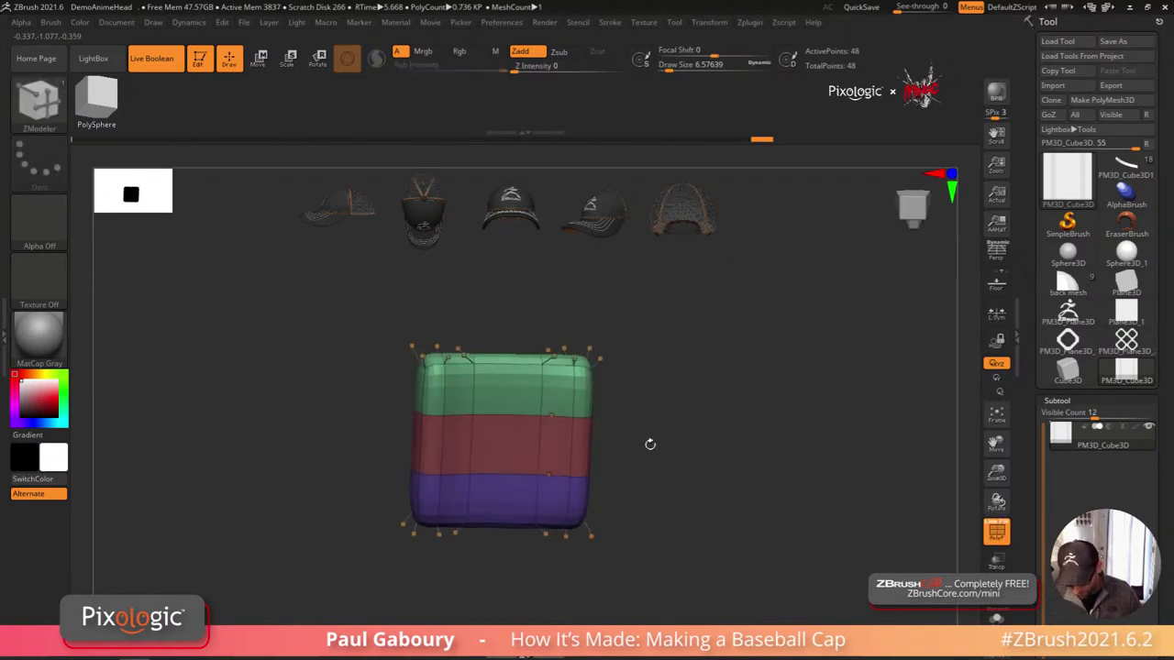
# Step: Set the ZModeler edge action to Crease with EdgeLoop Complete and crease the loops bordering both tapered transitions
pyautogui.press('space')
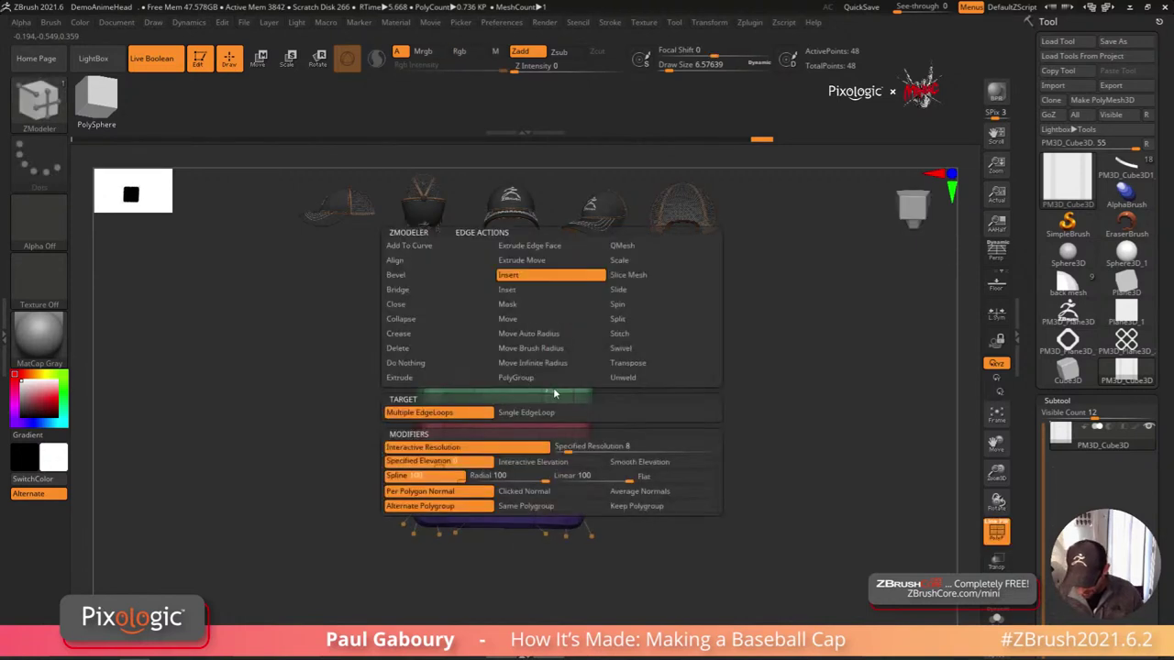
pyautogui.click(438, 334)
pyautogui.click(431, 427)
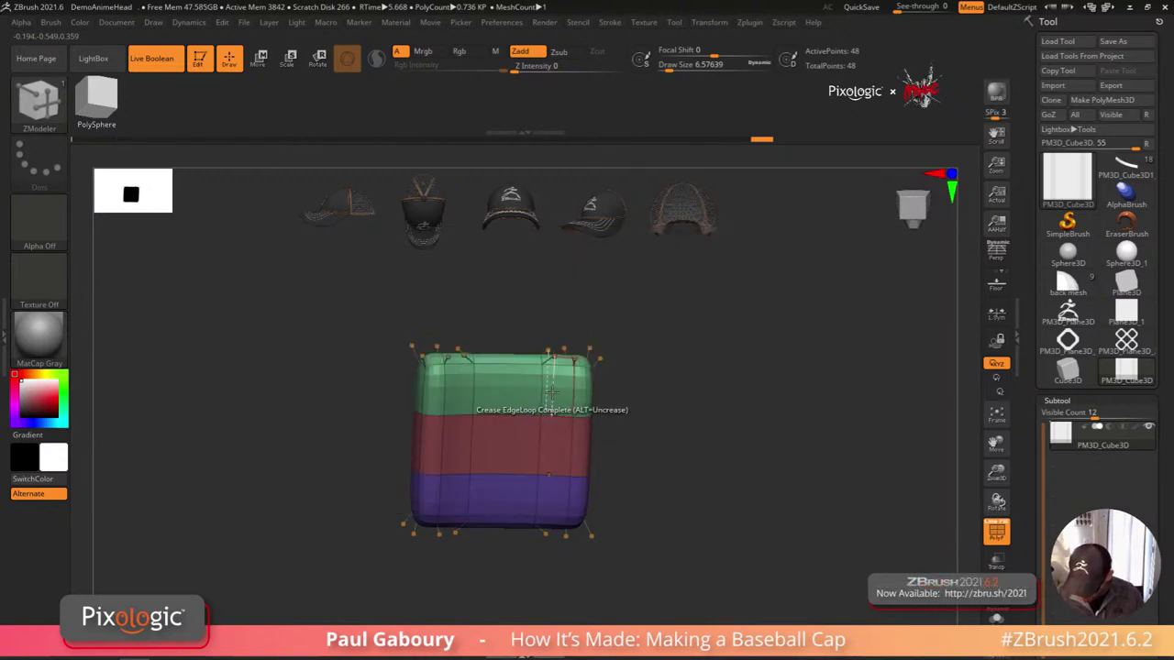
pyautogui.click(460, 394)
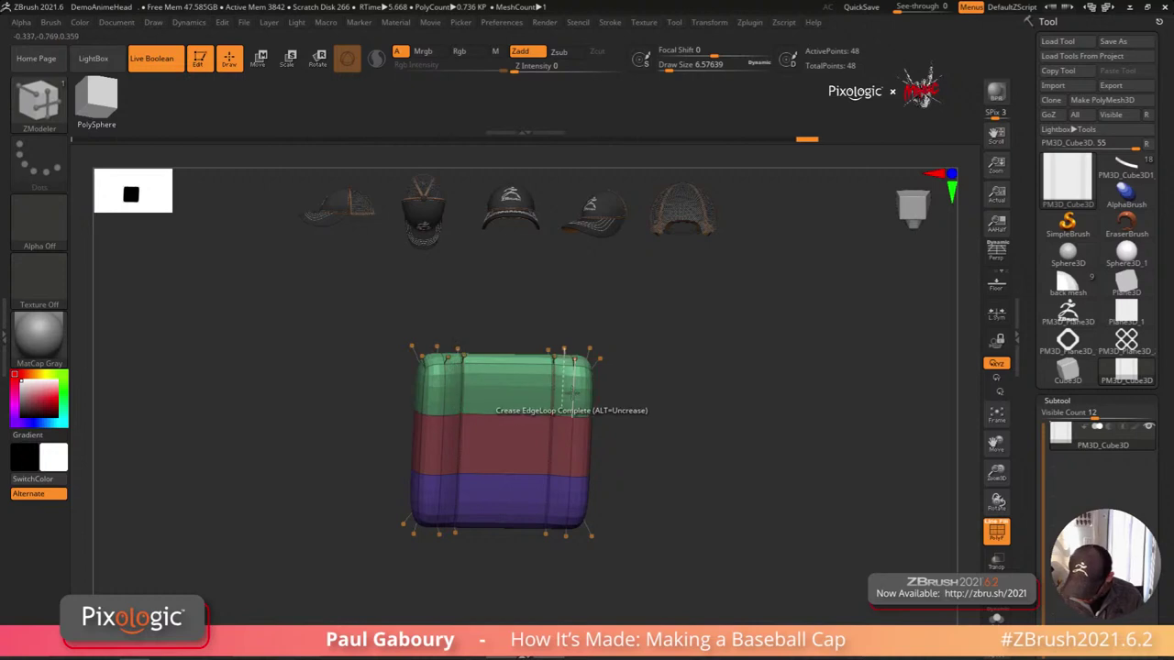
pyautogui.click(441, 395)
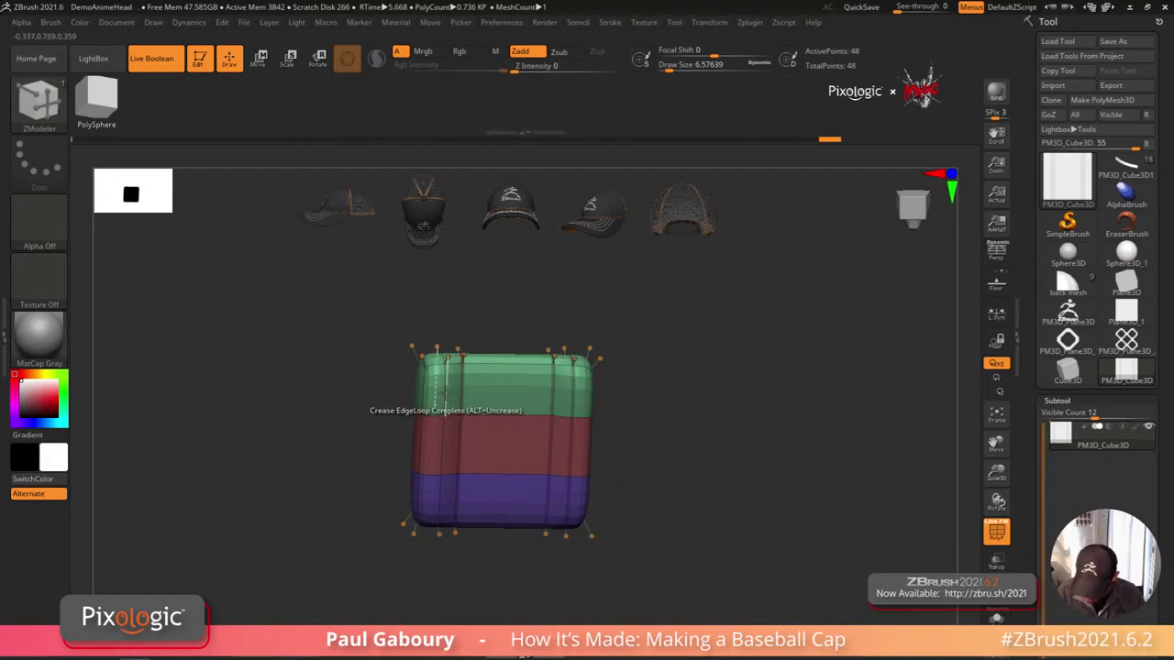
# Step: Crease the remaining outer edge loops of the slab, including the profile edges at both open ends
pyautogui.moveTo(615, 412); pyautogui.dragTo(597, 412)
pyautogui.click(595, 397)
pyautogui.click(594, 399)
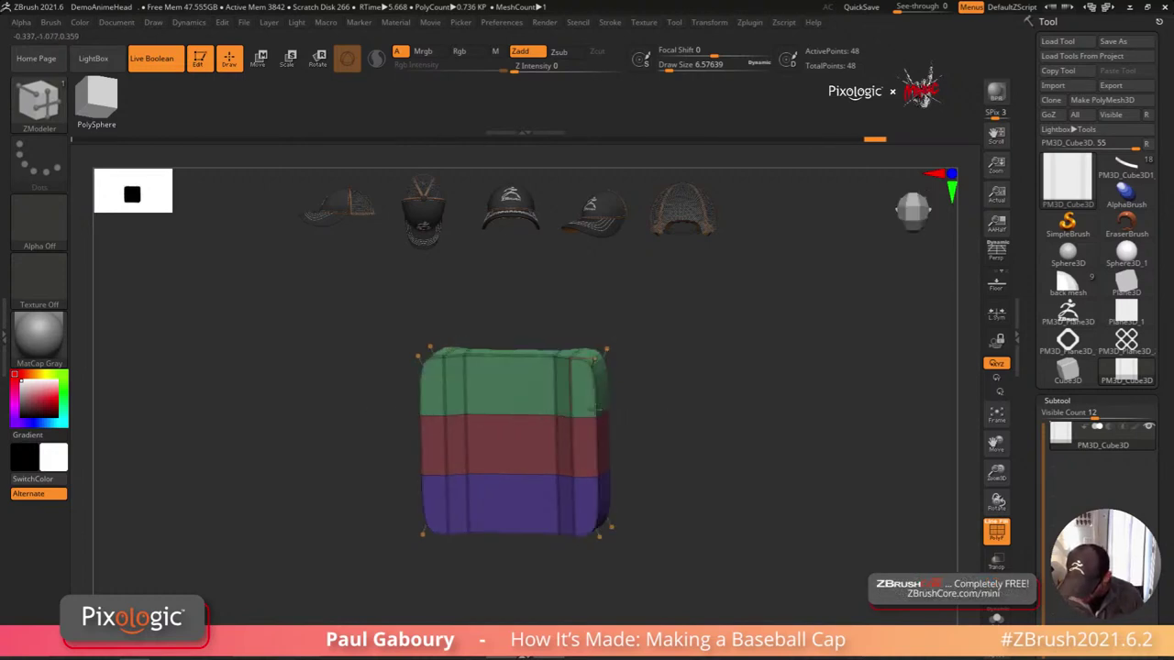
pyautogui.moveTo(632, 341); pyautogui.dragTo(614, 360)
pyautogui.click(602, 351)
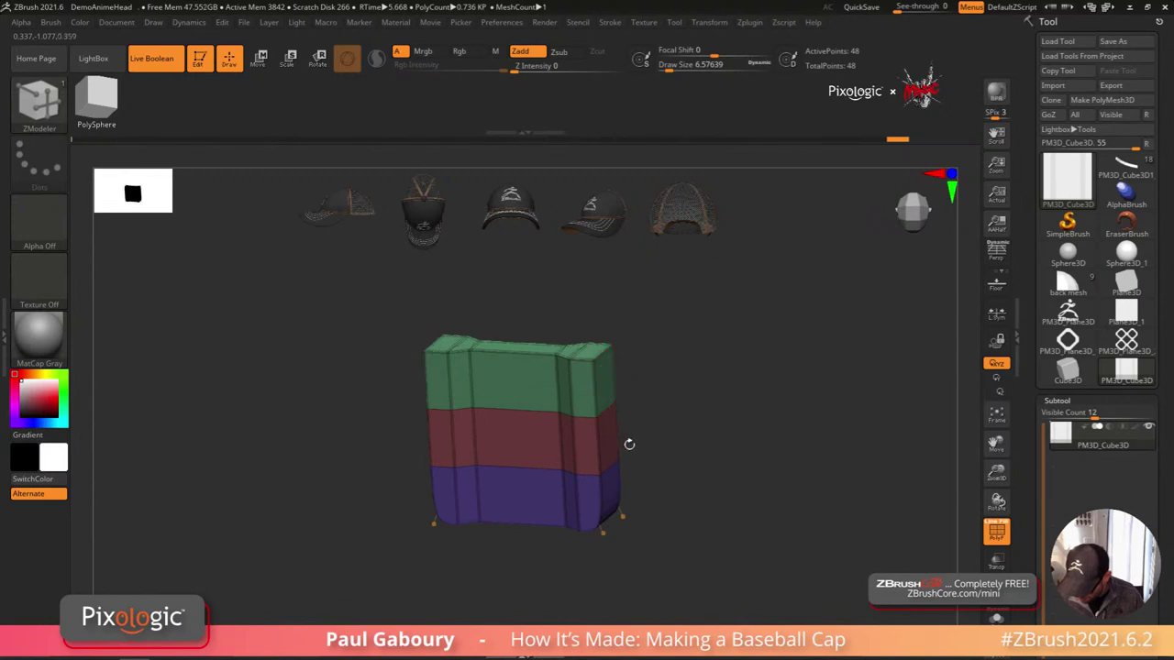
pyautogui.moveTo(629, 446)
pyautogui.mouseDown()
pyautogui.moveTo(611, 493)
pyautogui.moveTo(681, 422)
pyautogui.moveTo(699, 424)
pyautogui.mouseUp()
pyautogui.click(609, 478)
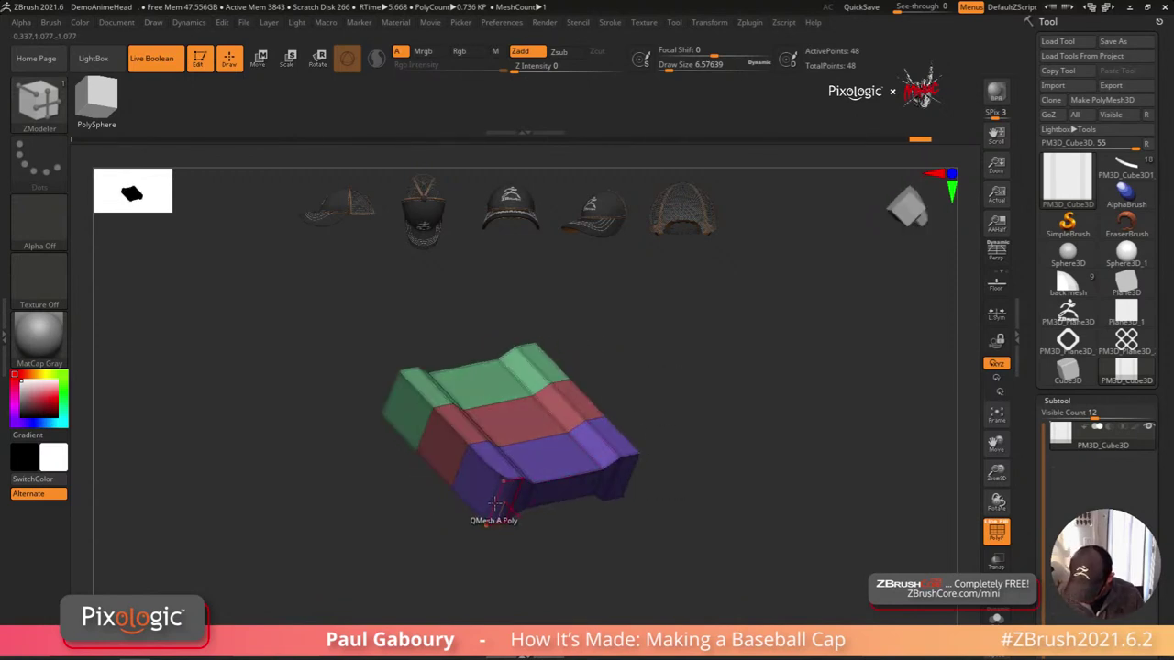
pyautogui.click(495, 504)
pyautogui.hotkey('ctrl', 'z')
pyautogui.click(493, 498)
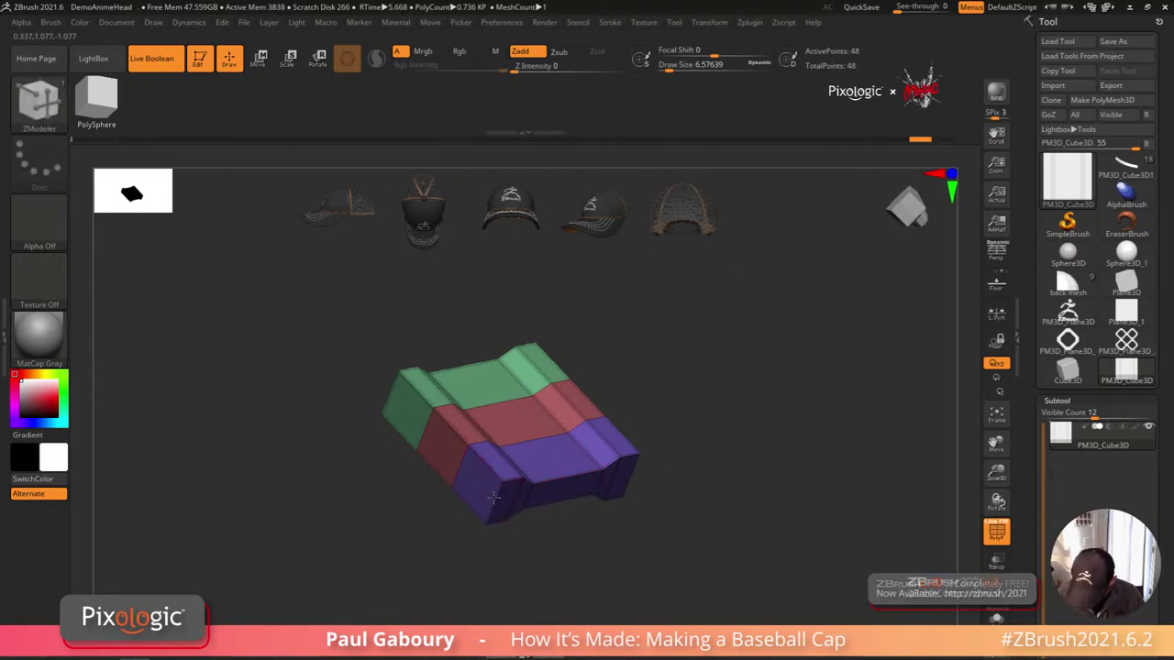
pyautogui.moveTo(492, 501); pyautogui.dragTo(559, 509)
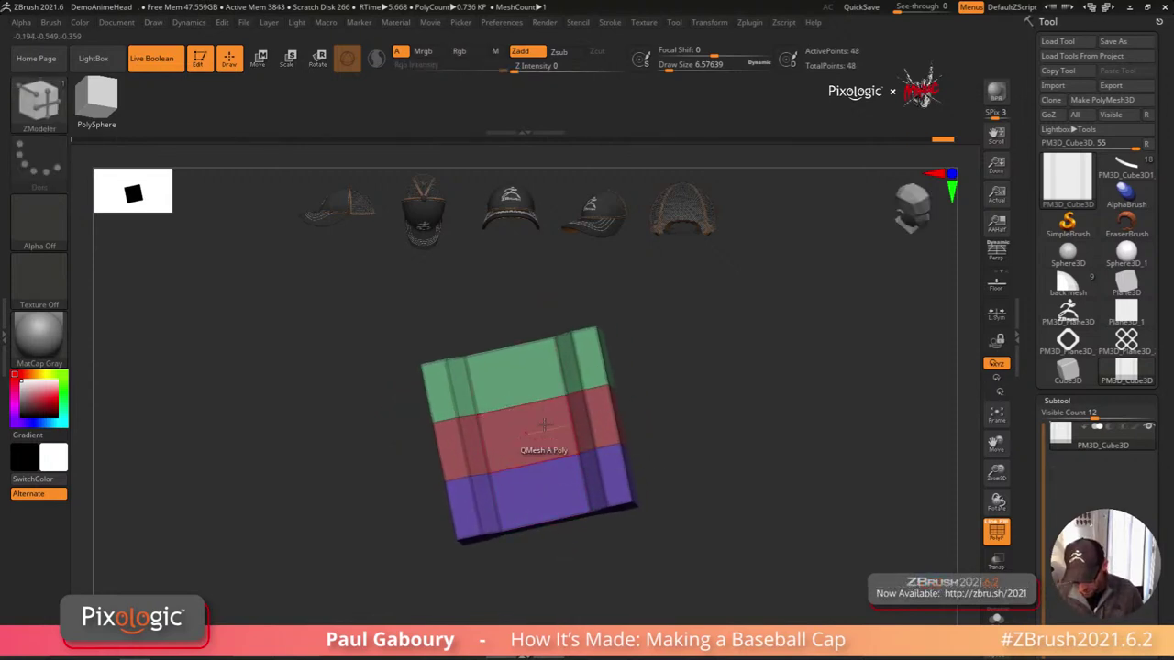
# Step: Raise the slab's dynamic smooth subdivision level and set its crease level to 2
pyautogui.moveTo(668, 500); pyautogui.dragTo(715, 476)
pyautogui.click(1100, 401)
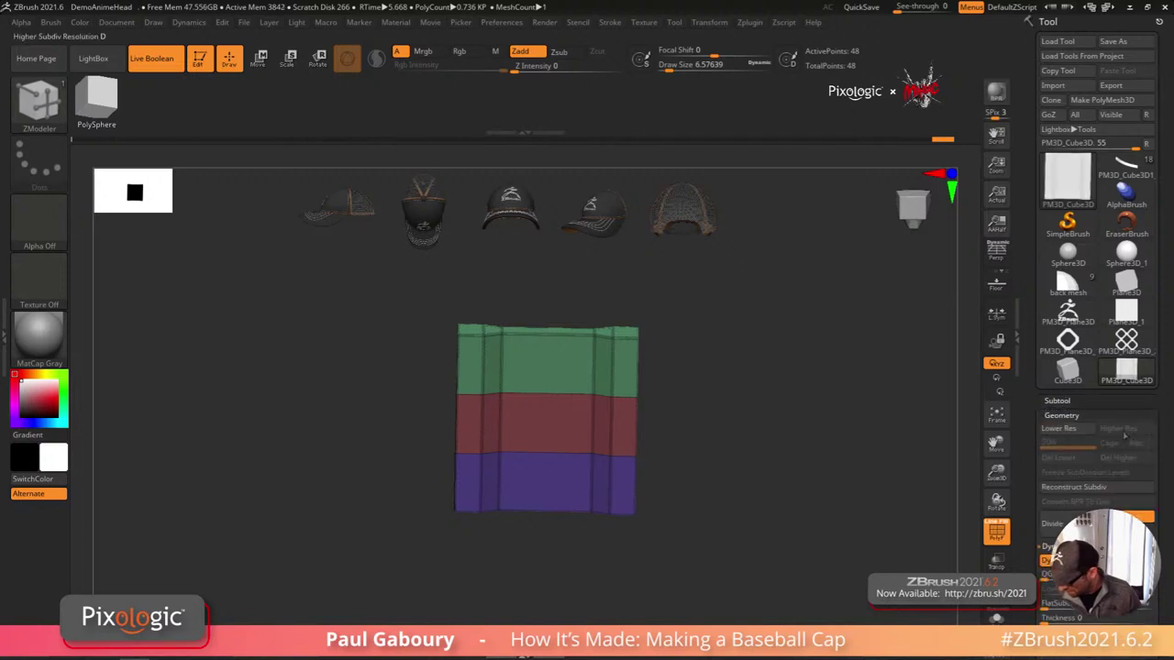
pyautogui.moveTo(1161, 486); pyautogui.dragTo(1148, 380)
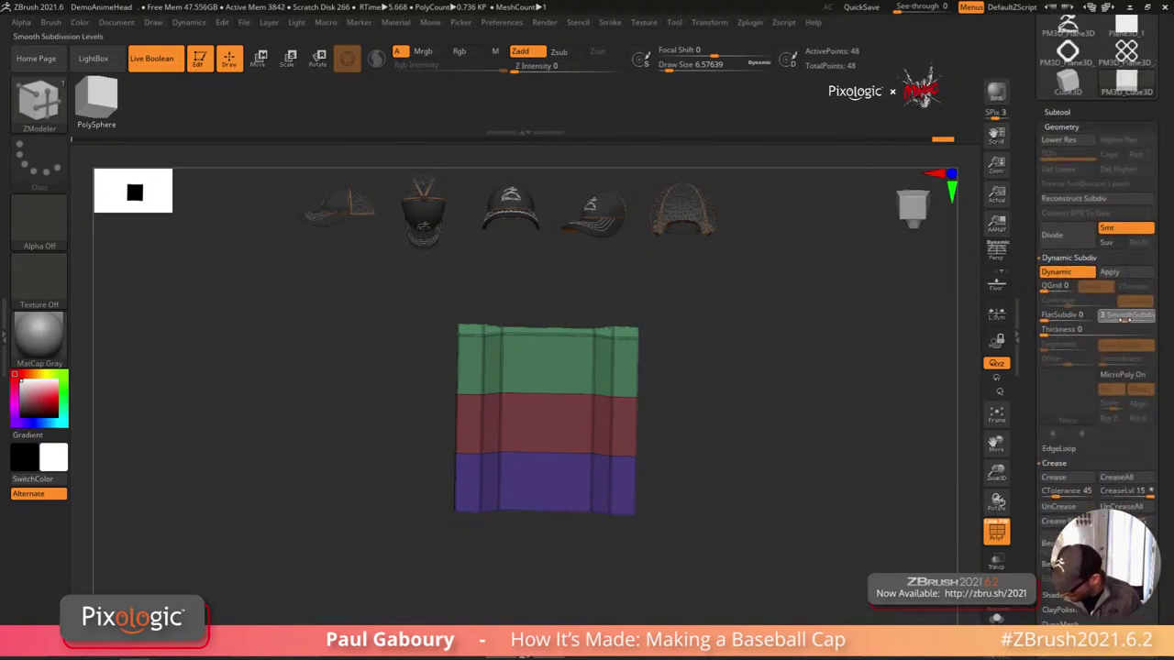
pyautogui.click(1126, 491)
pyautogui.write('2')
pyautogui.press('Return')
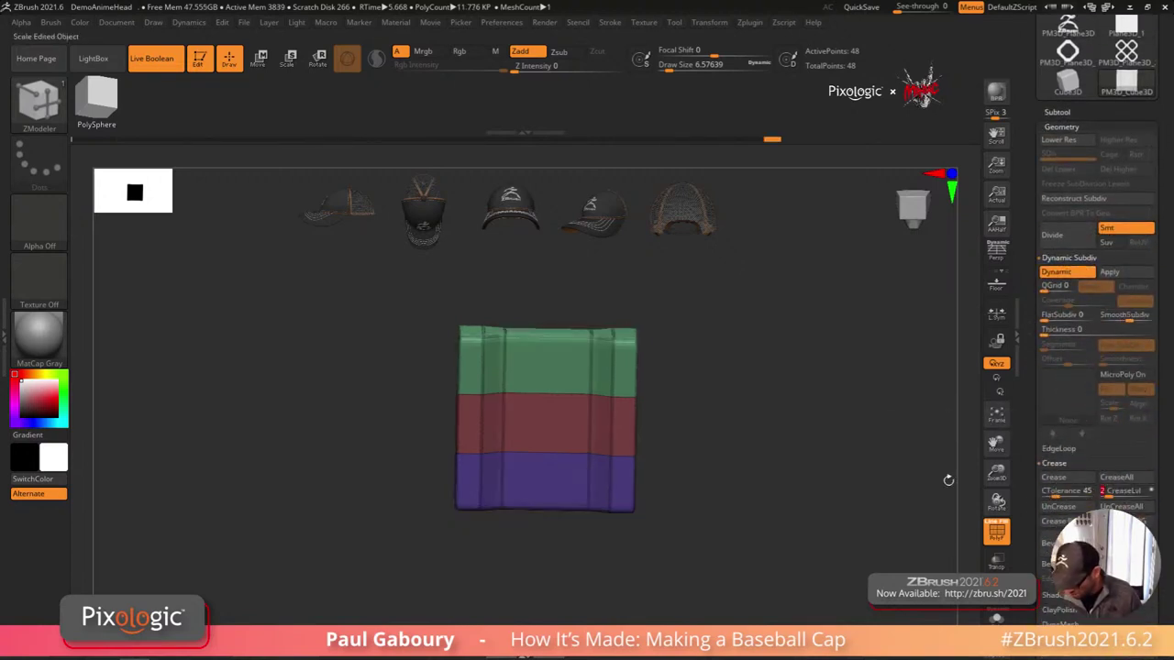
# Step: Turn off the polyframe display and examine the softened creases on the slab face-on
pyautogui.hotkey('shift', 'f')
pyautogui.moveTo(697, 513)
pyautogui.mouseDown()
pyautogui.moveTo(696, 464)
pyautogui.moveTo(728, 508)
pyautogui.moveTo(692, 511)
pyautogui.mouseUp()
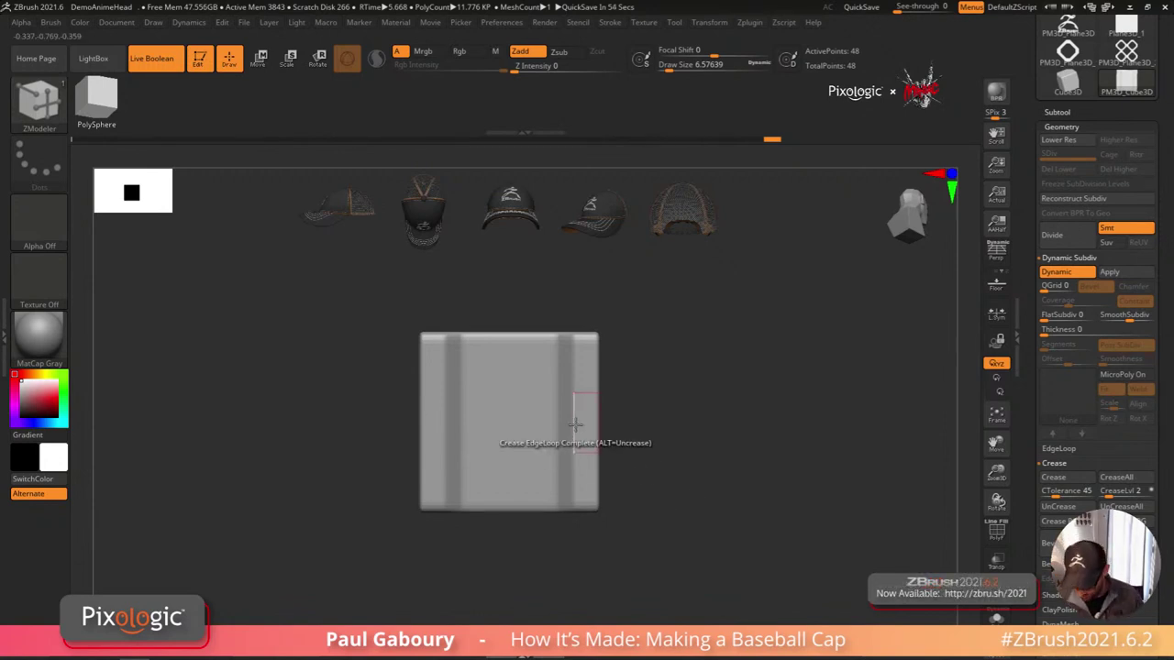
pyautogui.press('space')
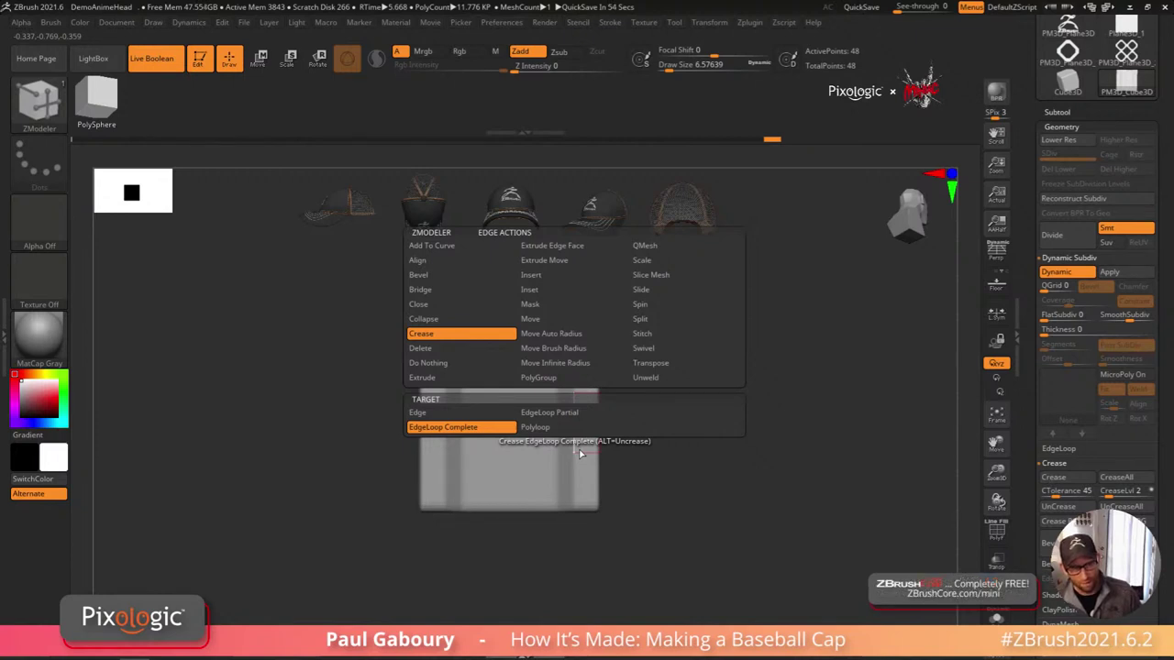
pyautogui.keyDown('alt'); pyautogui.moveTo(656, 477); pyautogui.dragTo(677, 472); pyautogui.keyUp('alt')
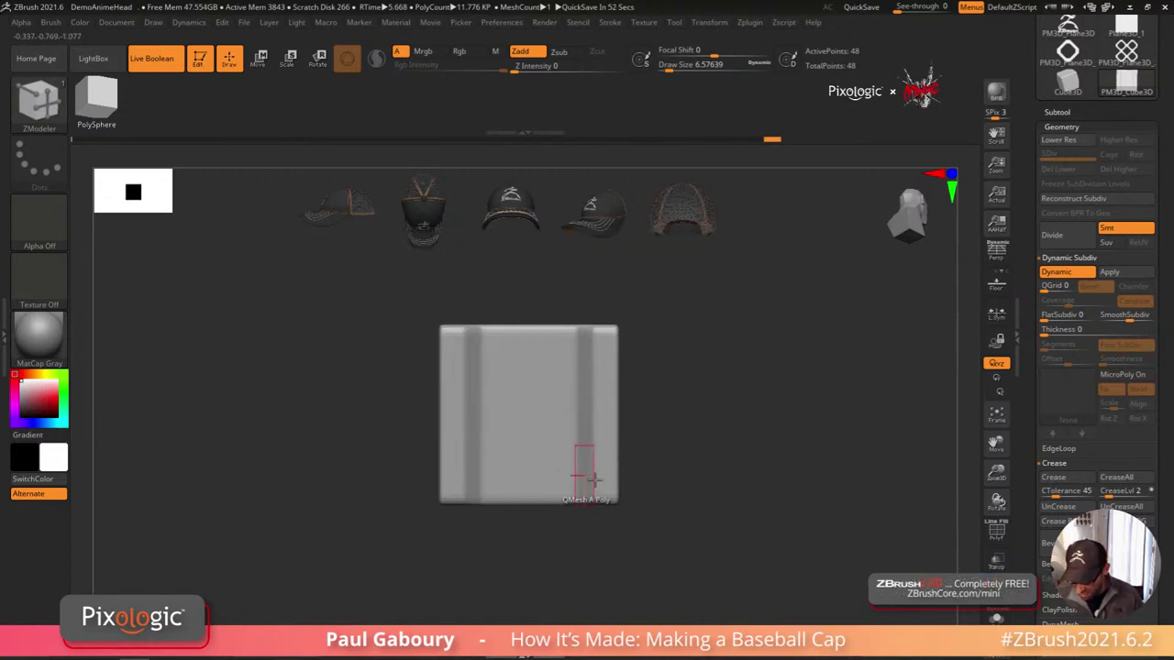
# Step: Turn on the polyframe display and select the Insert Stitch01 brush
pyautogui.hotkey('shift', 'f')
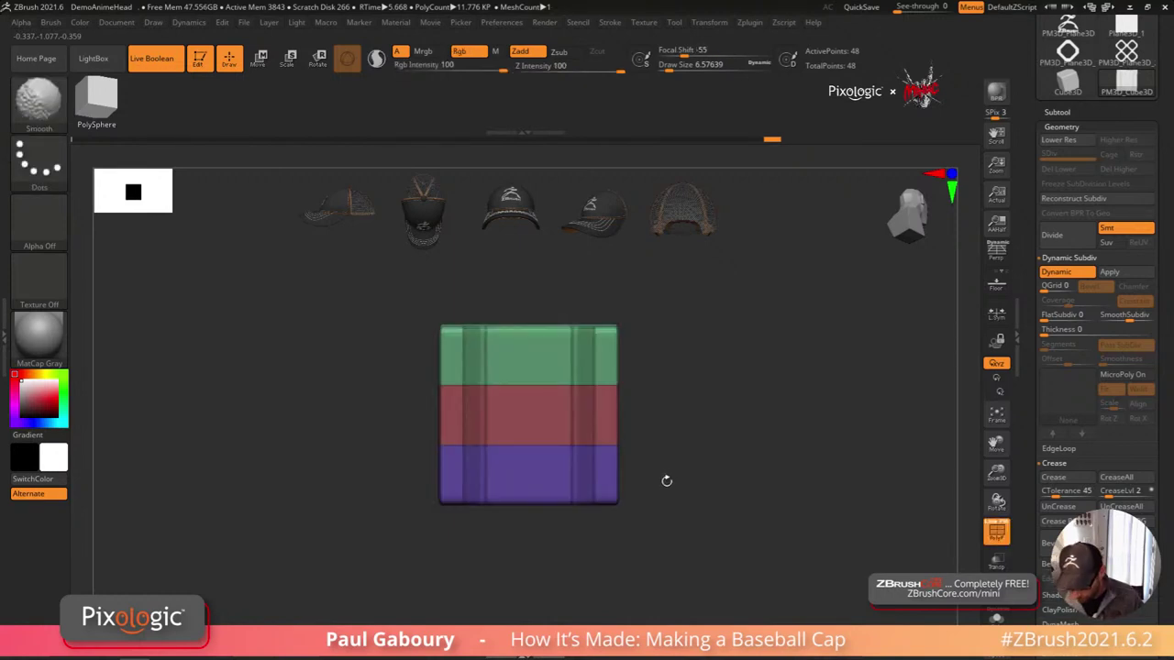
pyautogui.press('b')
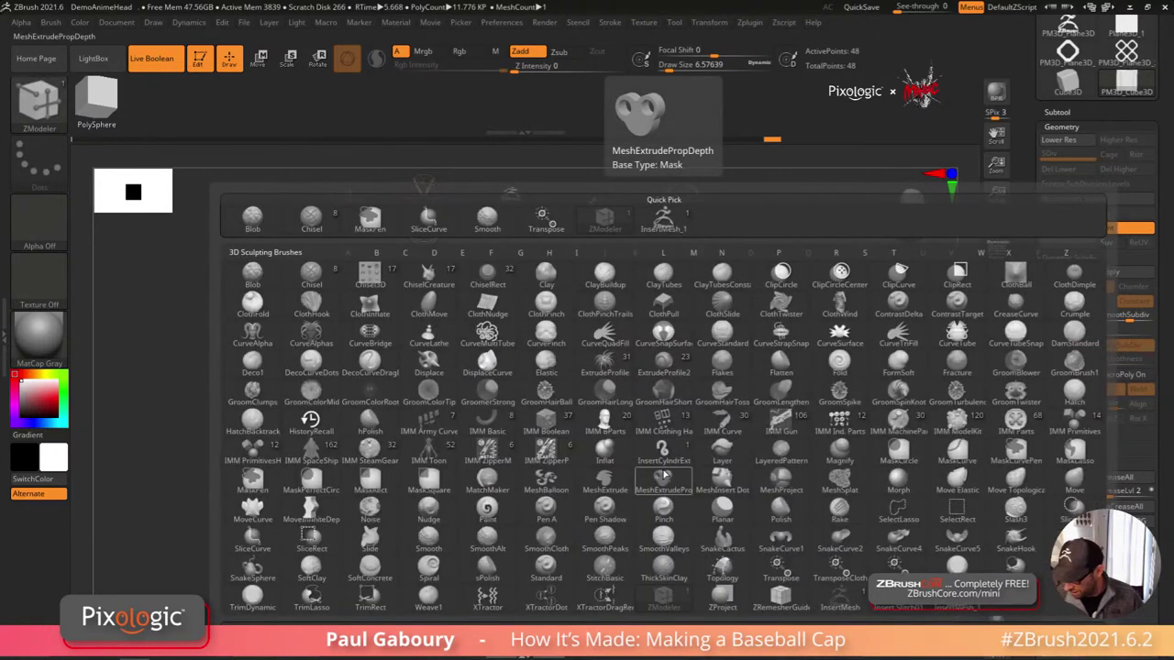
pyautogui.press('i')
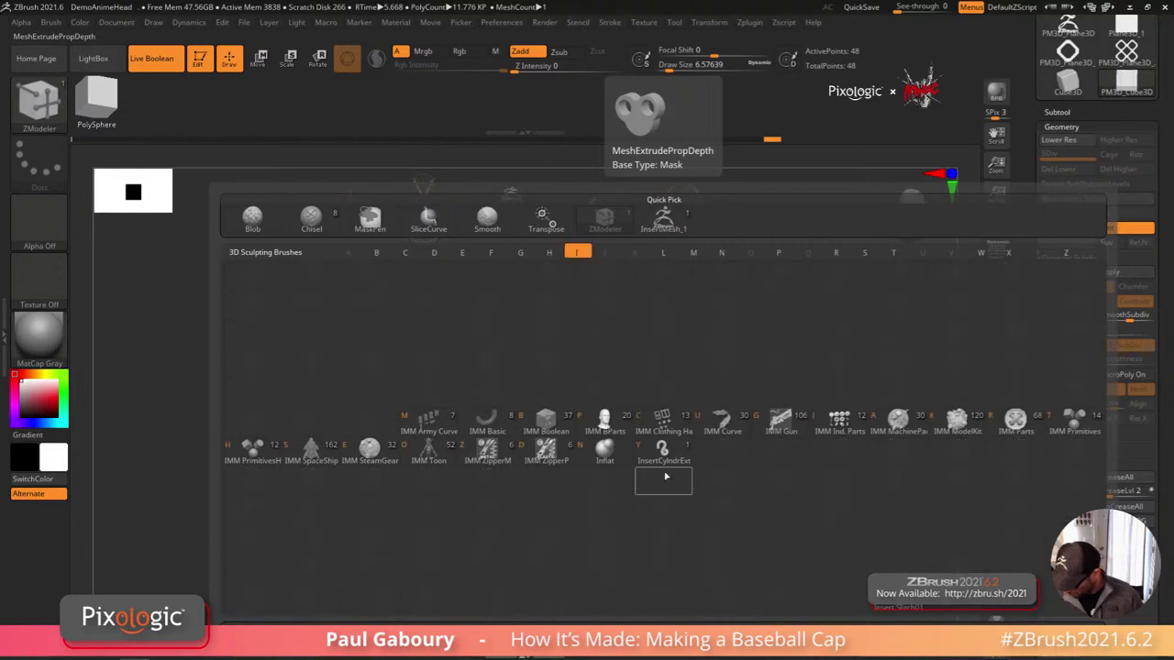
pyautogui.click(666, 474)
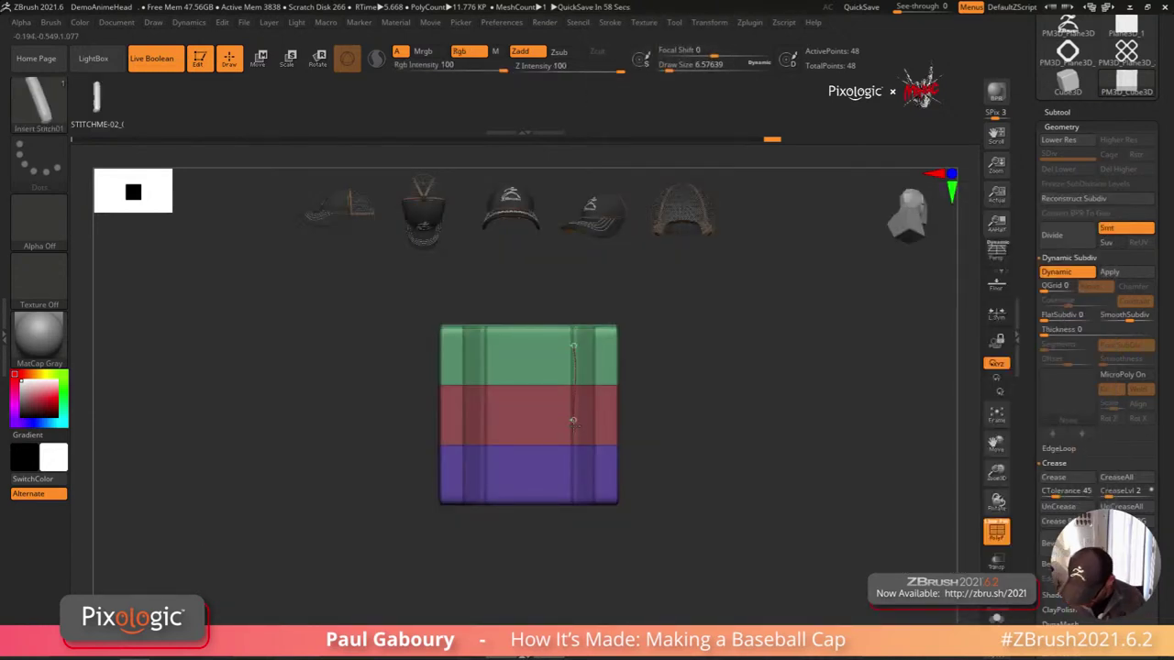
# Step: Try stitch curves down the front of the slab, raising the draw size to 101, and undo each one
pyautogui.moveTo(574, 421); pyautogui.dragTo(575, 449)
pyautogui.hotkey('ctrl', 'z')
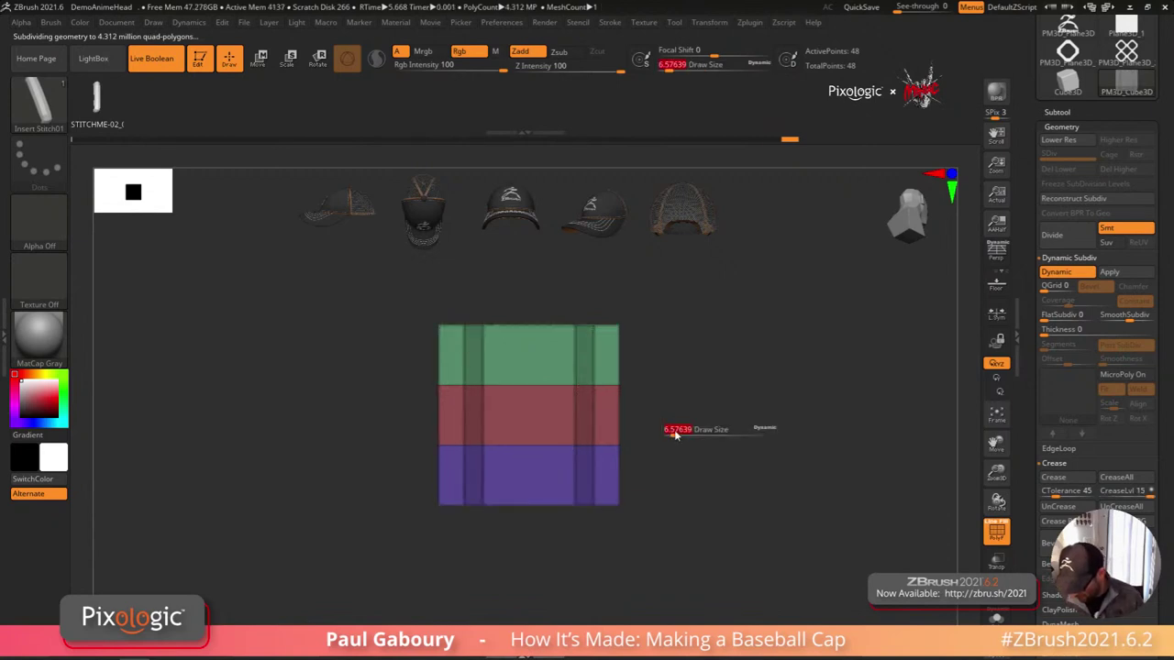
pyautogui.write('22')
pyautogui.press('Return')
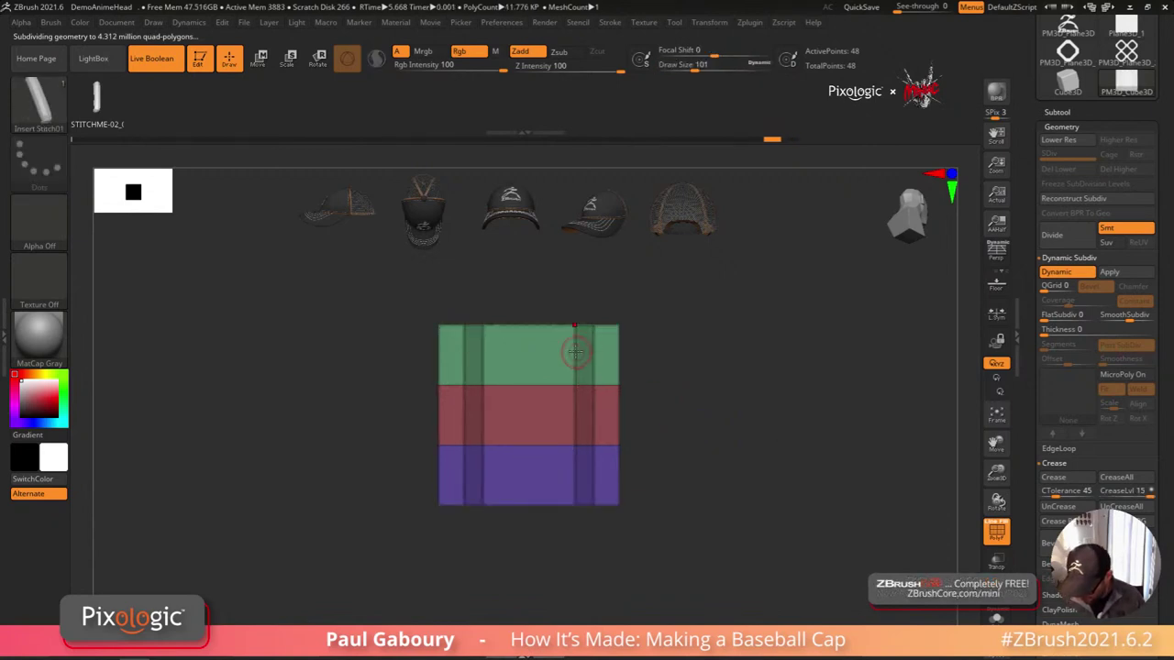
pyautogui.moveTo(577, 473)
pyautogui.mouseDown()
pyautogui.moveTo(575, 511)
pyautogui.moveTo(547, 480)
pyautogui.mouseUp()
pyautogui.hotkey('ctrl', 'z')
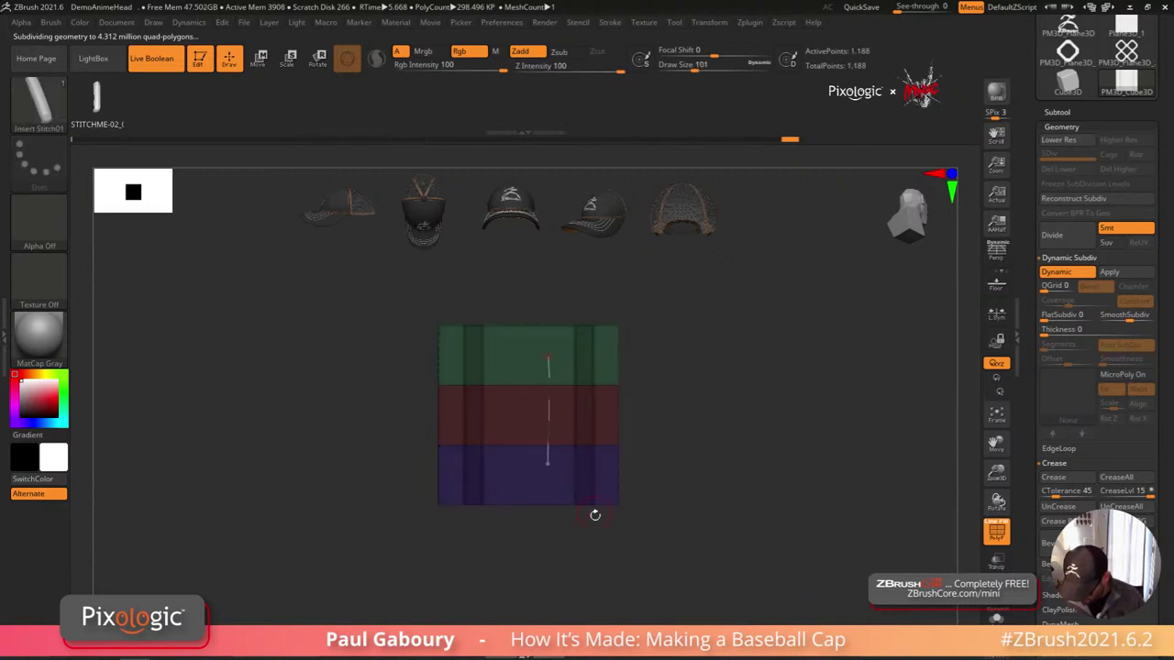
pyautogui.moveTo(595, 514)
pyautogui.mouseDown()
pyautogui.moveTo(655, 525)
pyautogui.moveTo(612, 526)
pyautogui.moveTo(627, 510)
pyautogui.moveTo(610, 490)
pyautogui.mouseUp()
pyautogui.hotkey('ctrl', 'z')
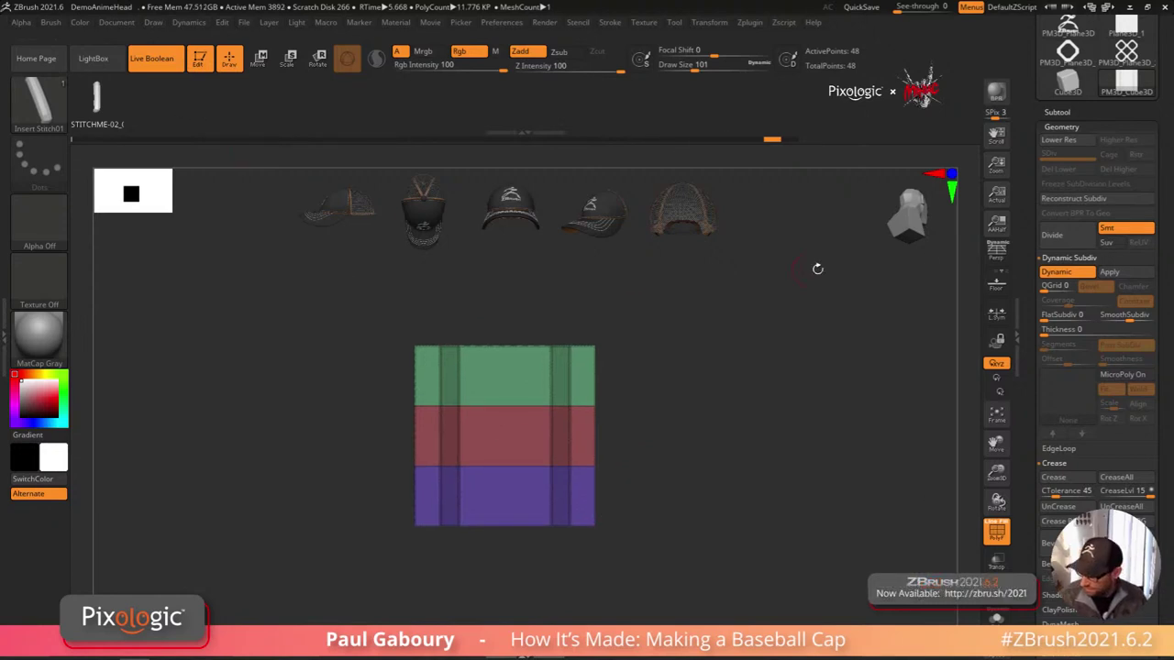
# Step: Expand the subtool list and draw a straight vertical stitch curve beside one tapered transition, across all three polygroups
pyautogui.click(1061, 111)
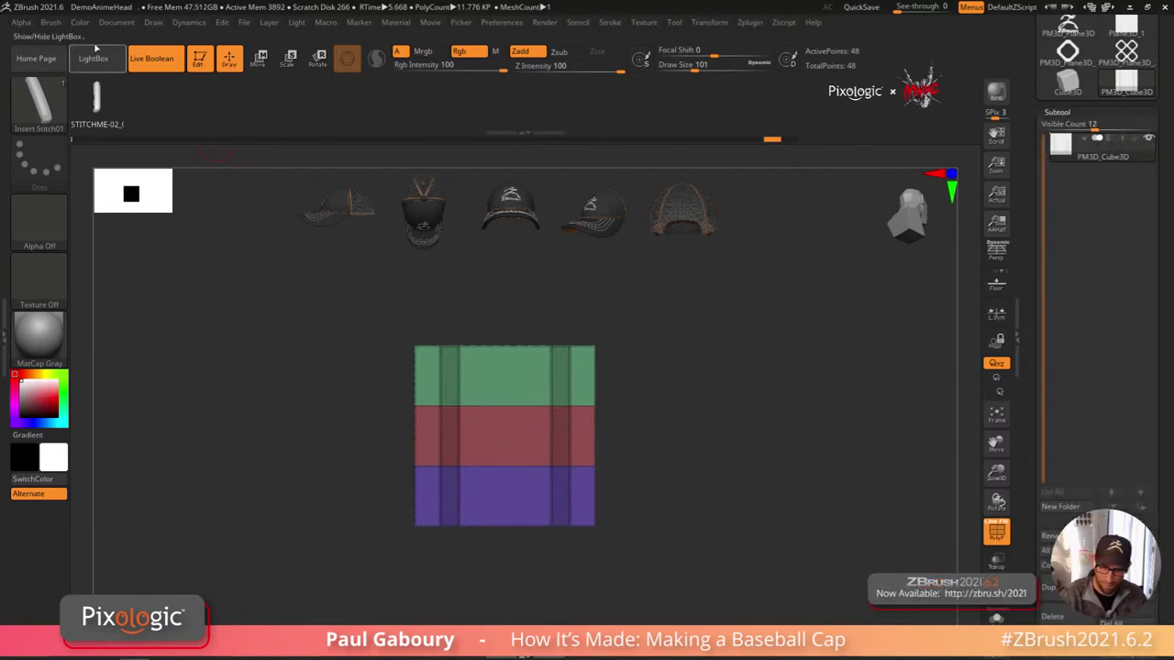
pyautogui.click(50, 22)
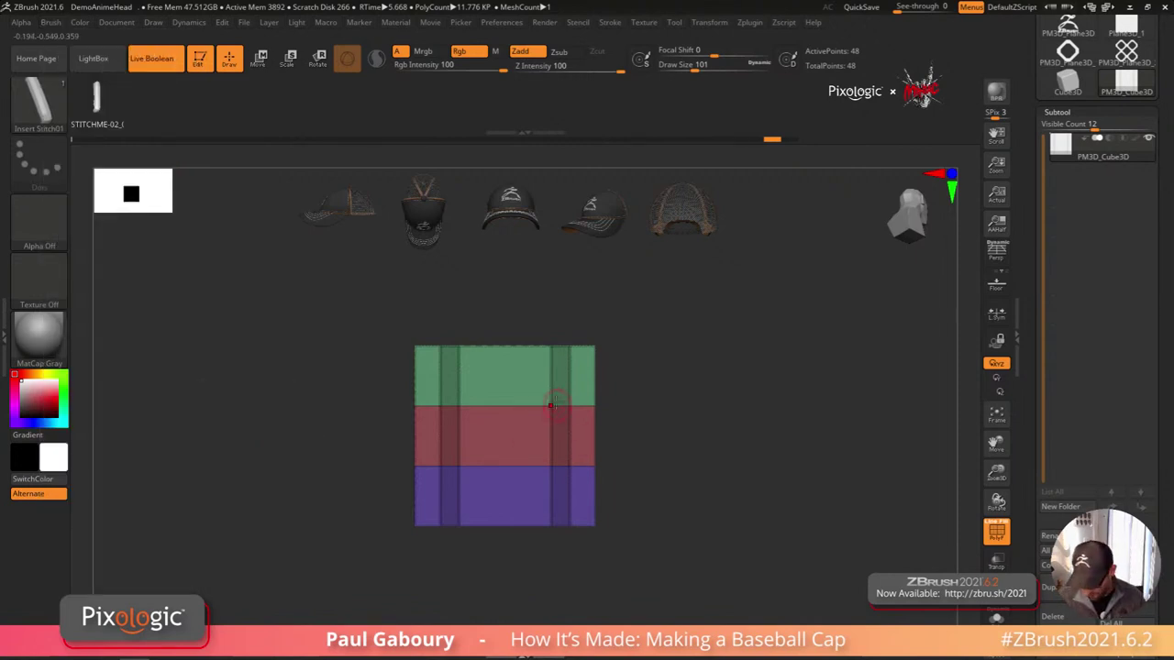
pyautogui.moveTo(552, 377); pyautogui.dragTo(551, 503)
pyautogui.moveTo(596, 535)
pyautogui.mouseDown()
pyautogui.moveTo(661, 542)
pyautogui.moveTo(660, 558)
pyautogui.moveTo(629, 561)
pyautogui.moveTo(613, 471)
pyautogui.mouseUp()
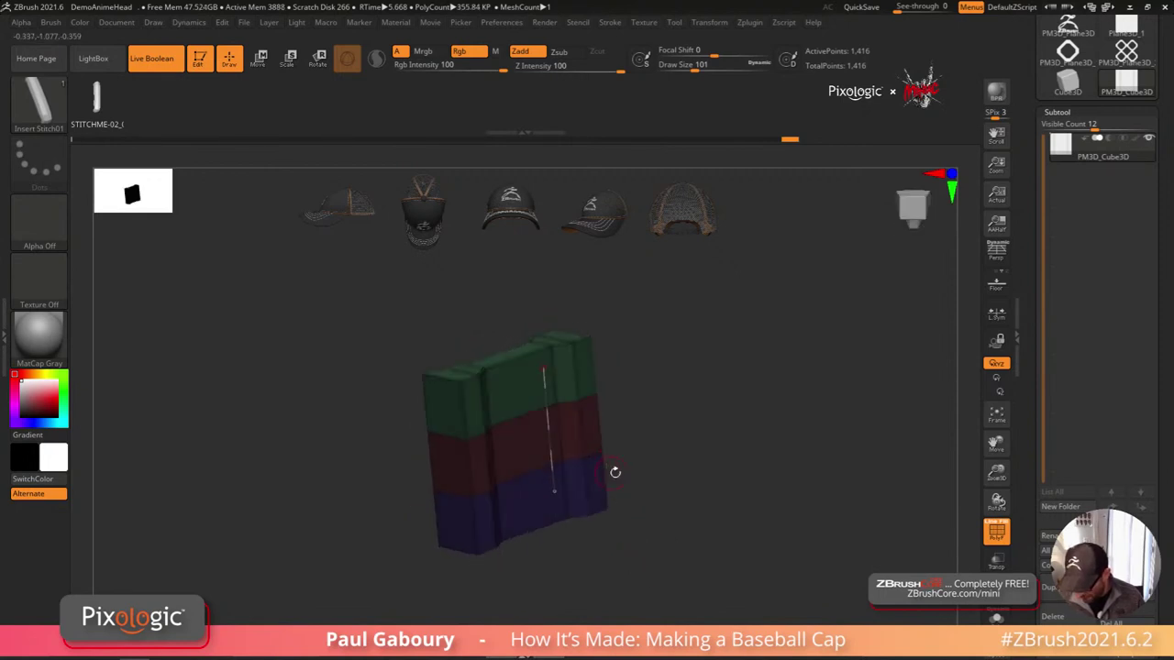
# Step: Undo the stray stitch curve that arcs across and beyond the slab
pyautogui.press('ctrl')
pyautogui.moveTo(680, 492)
pyautogui.mouseDown()
pyautogui.moveTo(581, 458)
pyautogui.moveTo(655, 490)
pyautogui.moveTo(635, 473)
pyautogui.mouseUp()
pyautogui.moveTo(745, 290); pyautogui.dragTo(782, 302)
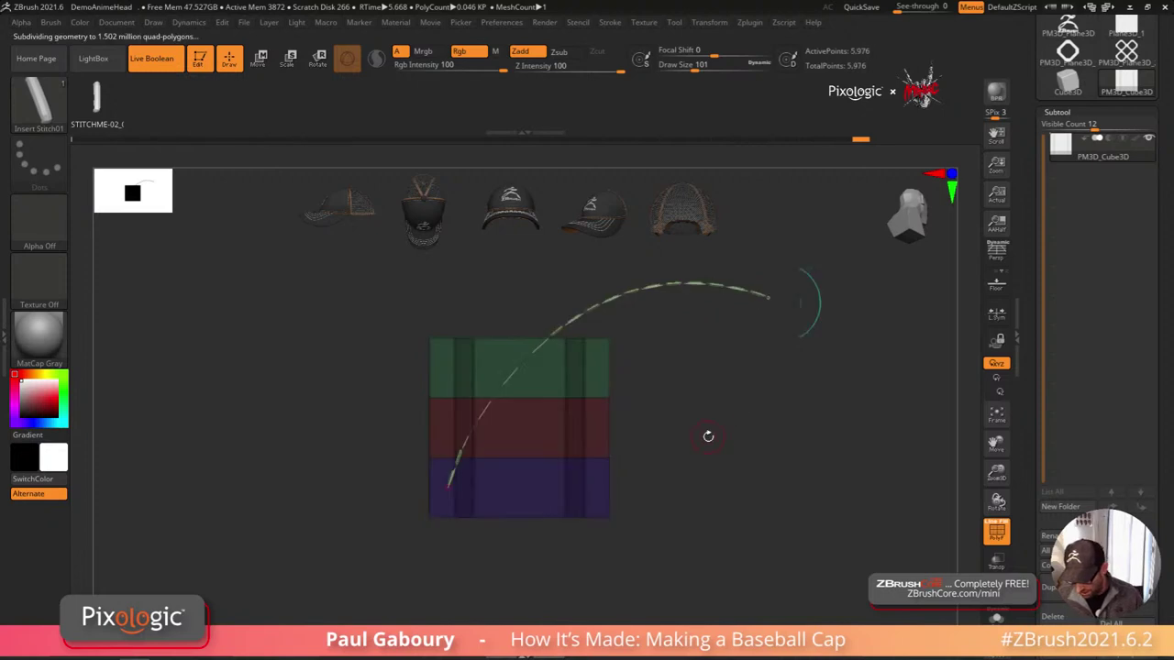
pyautogui.moveTo(707, 435); pyautogui.dragTo(719, 475)
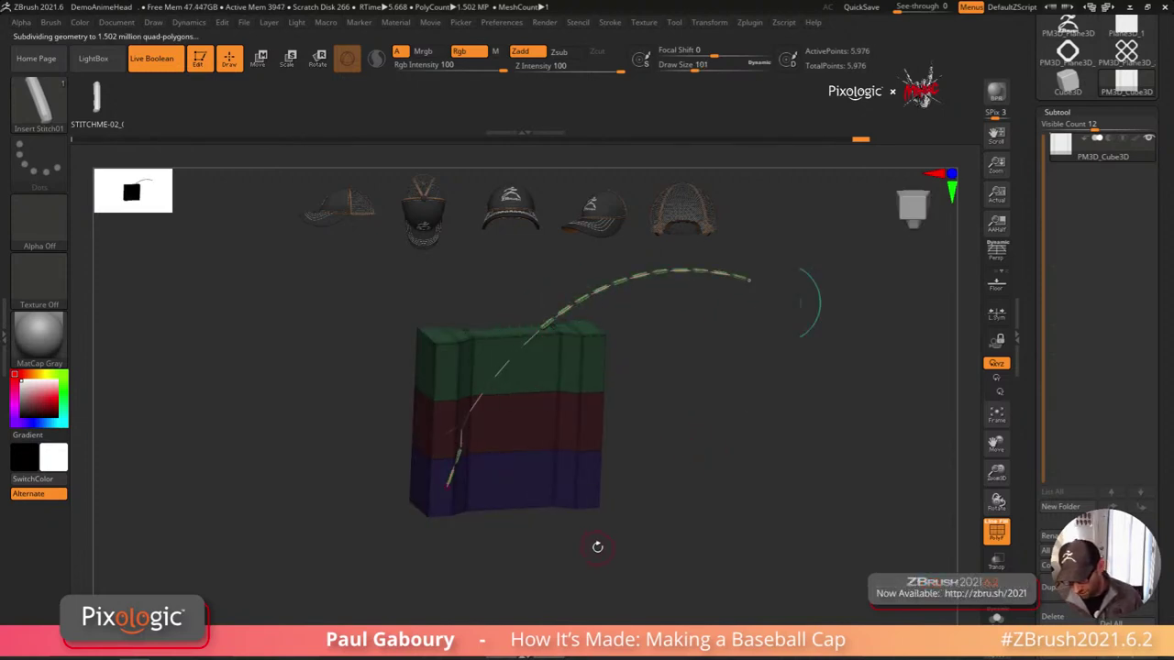
pyautogui.hotkey('ctrl', 'z')
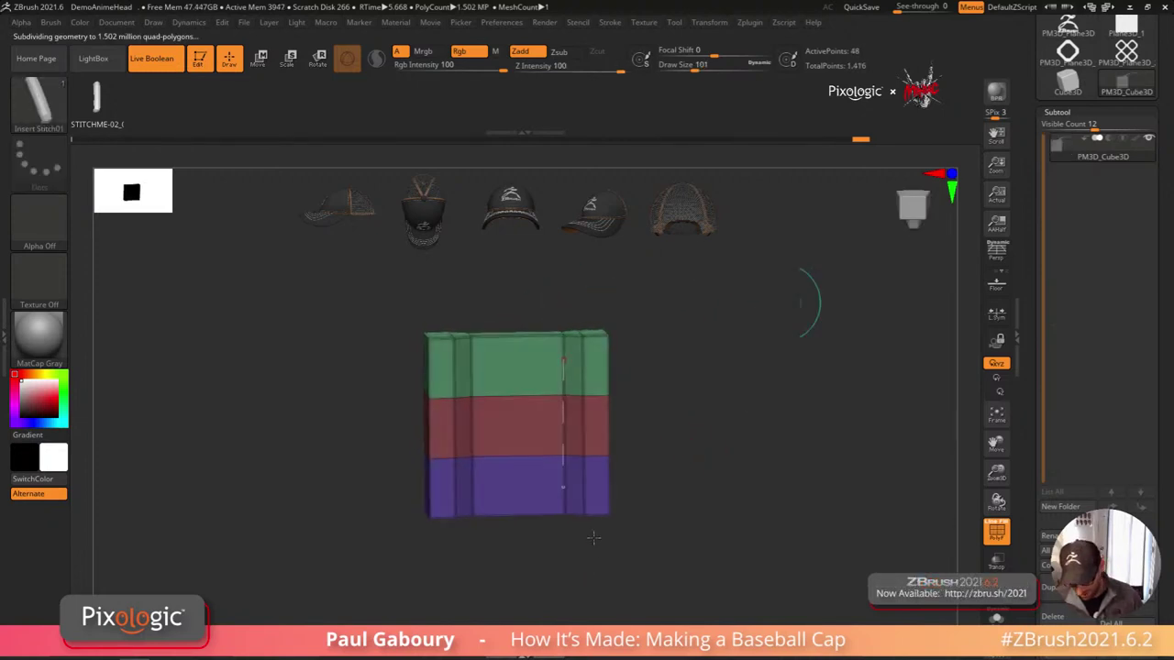
# Step: Raise the draw size to 217 and update the vertical curve so its stitches are thicker
pyautogui.press('s')
pyautogui.keyDown('shift'); pyautogui.moveTo(601, 556); pyautogui.dragTo(590, 552); pyautogui.keyUp('shift')
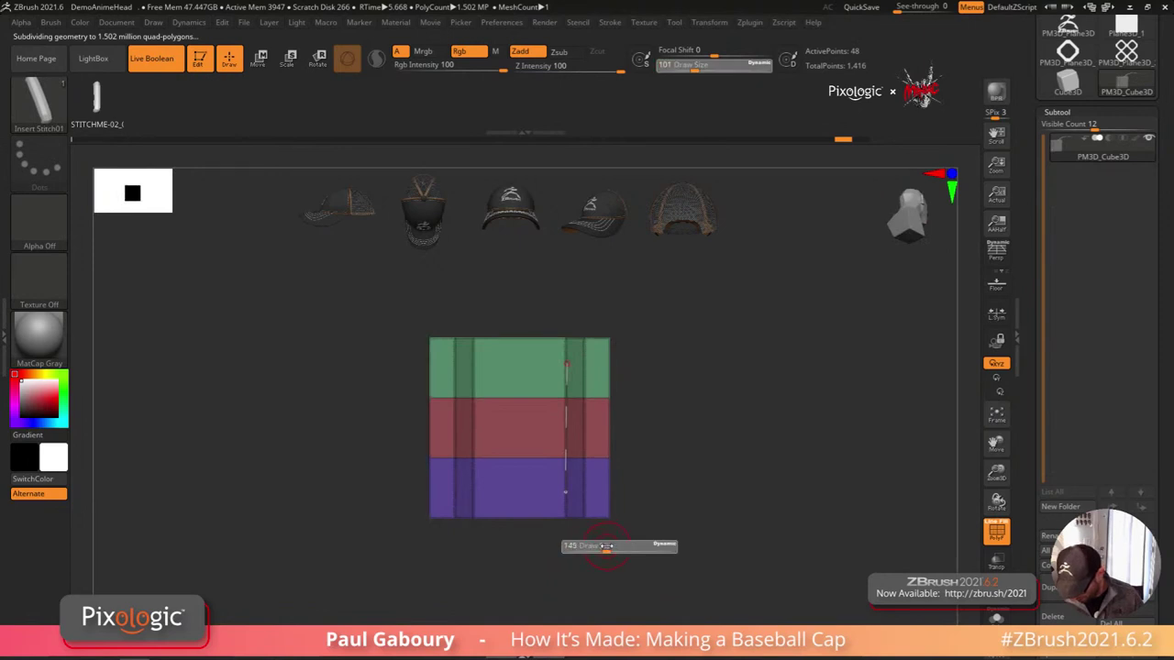
pyautogui.click(576, 469)
pyautogui.moveTo(646, 475); pyautogui.dragTo(634, 477)
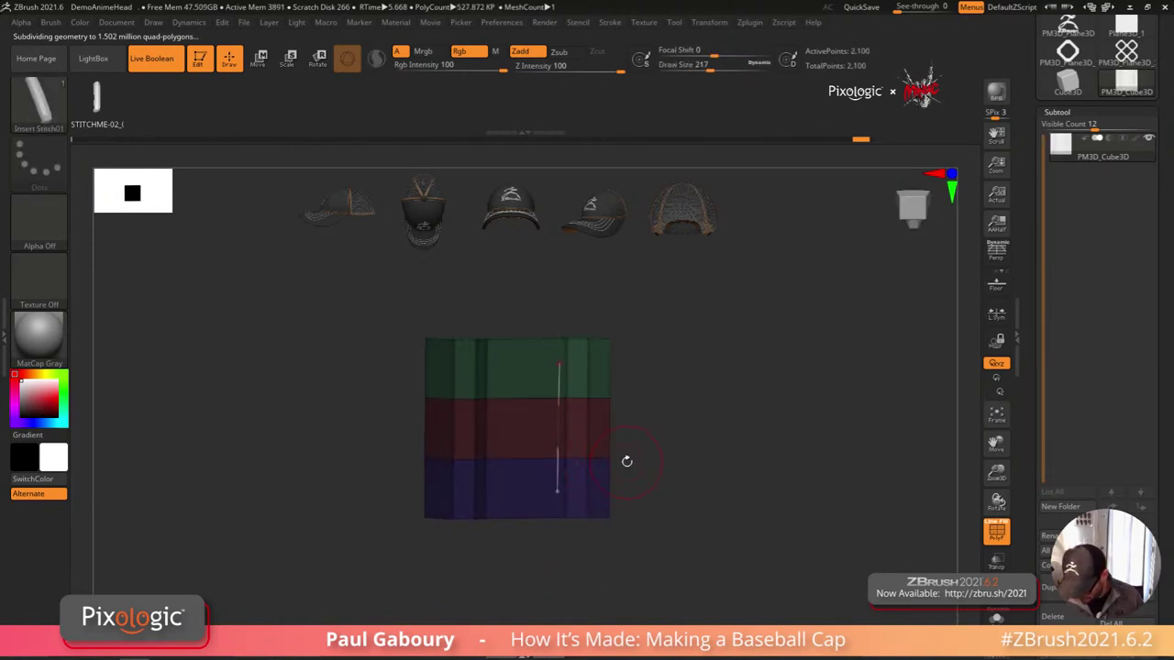
pyautogui.keyDown('ctrl'); pyautogui.click(624, 458); pyautogui.keyUp('ctrl')
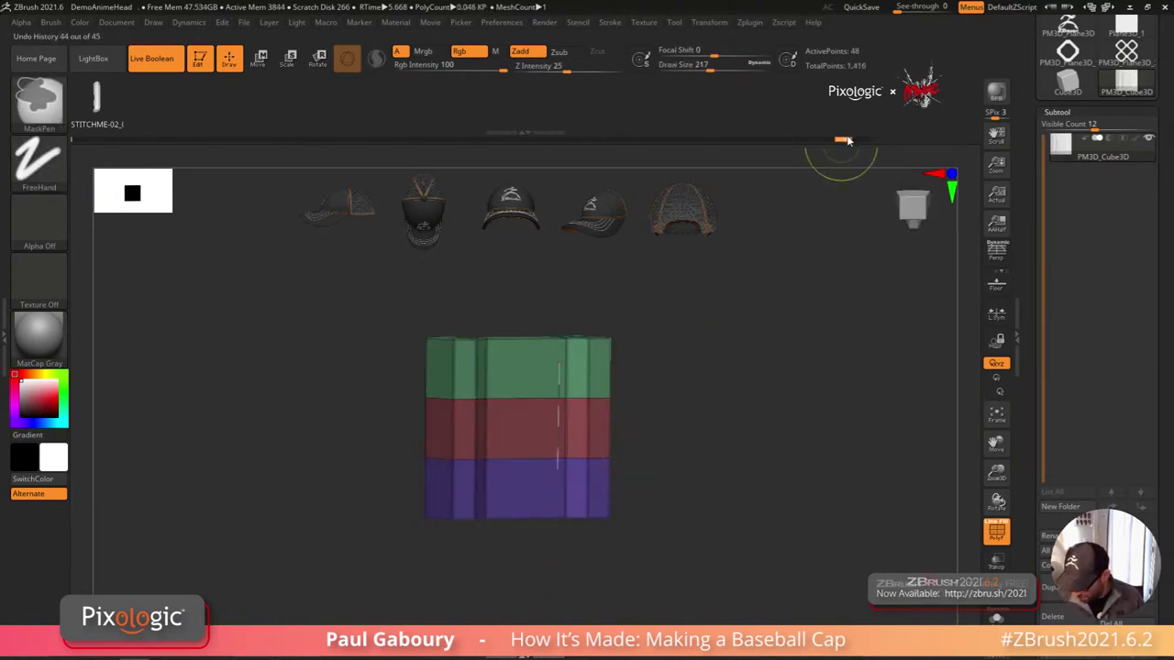
pyautogui.click(559, 460)
pyautogui.keyDown('shift'); pyautogui.moveTo(646, 483); pyautogui.dragTo(658, 485); pyautogui.keyUp('shift')
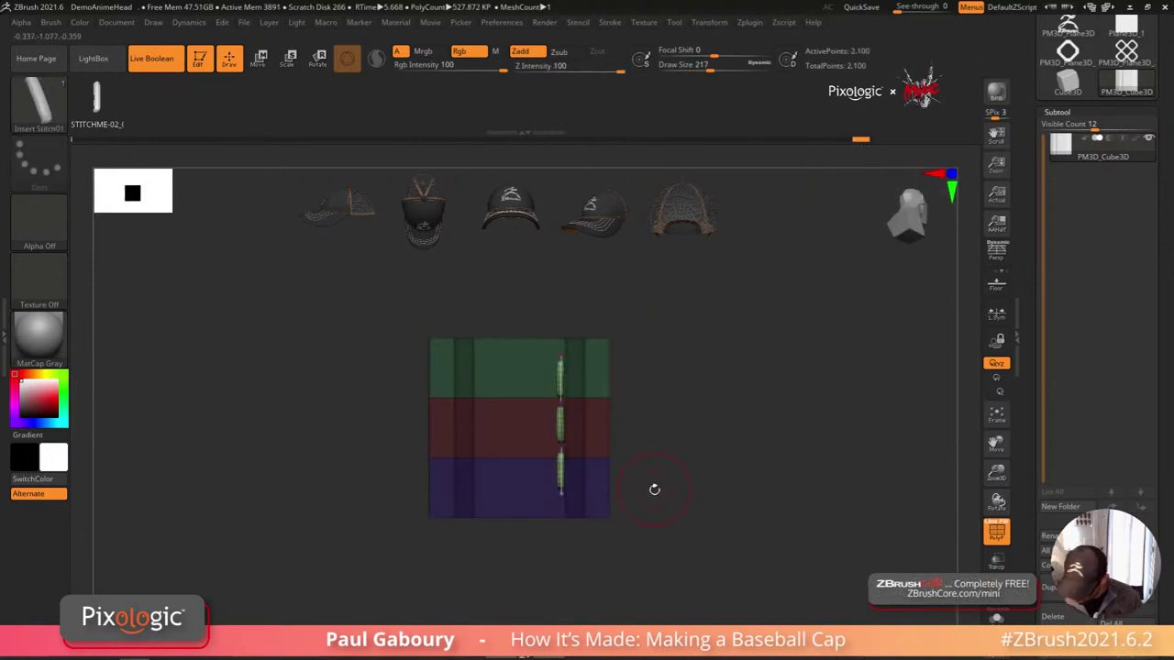
# Step: Reduce the draw size to 112 and turn off dynamic subdivision on the stitched slab
pyautogui.moveTo(655, 490)
pyautogui.keyDown('ctrl'); pyautogui.mouseDown(button='right')
pyautogui.moveTo(685, 536)
pyautogui.moveTo(659, 484)
pyautogui.mouseUp(button='right'); pyautogui.keyUp('ctrl')
pyautogui.press('s')
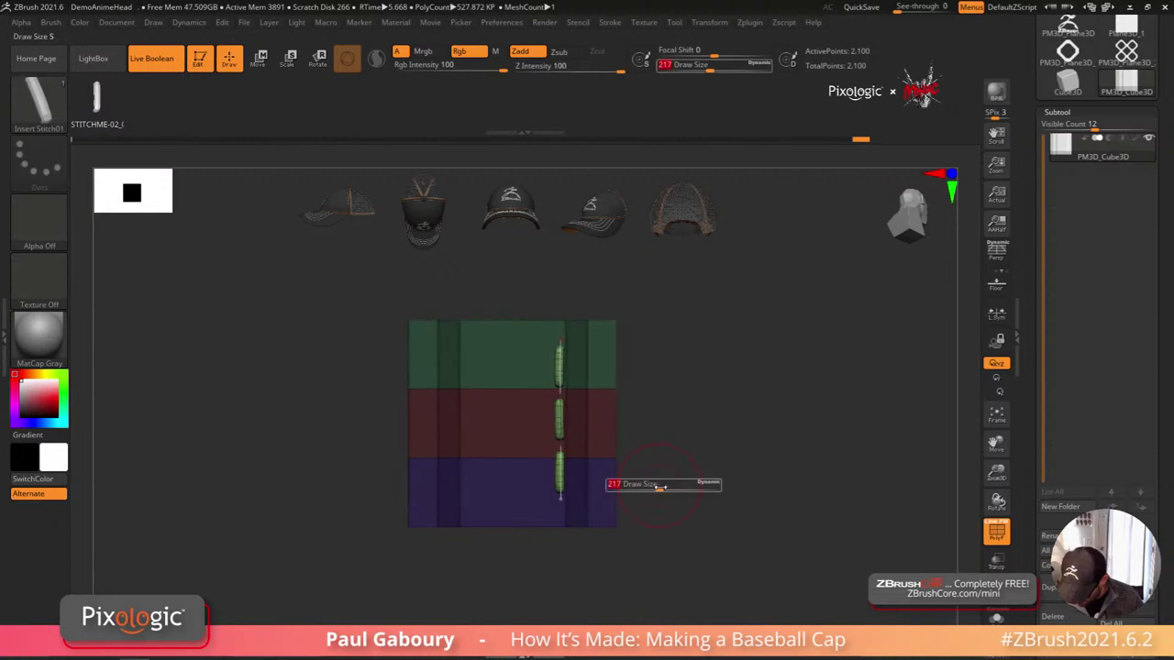
pyautogui.moveTo(658, 487); pyautogui.dragTo(634, 506)
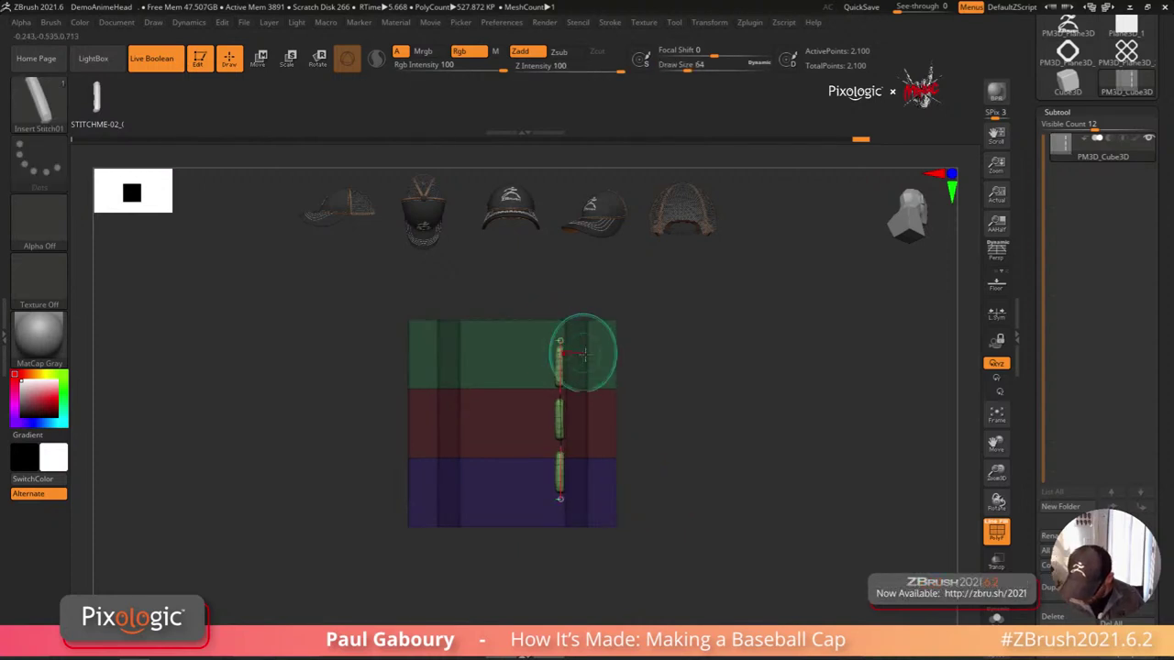
pyautogui.press('shift')
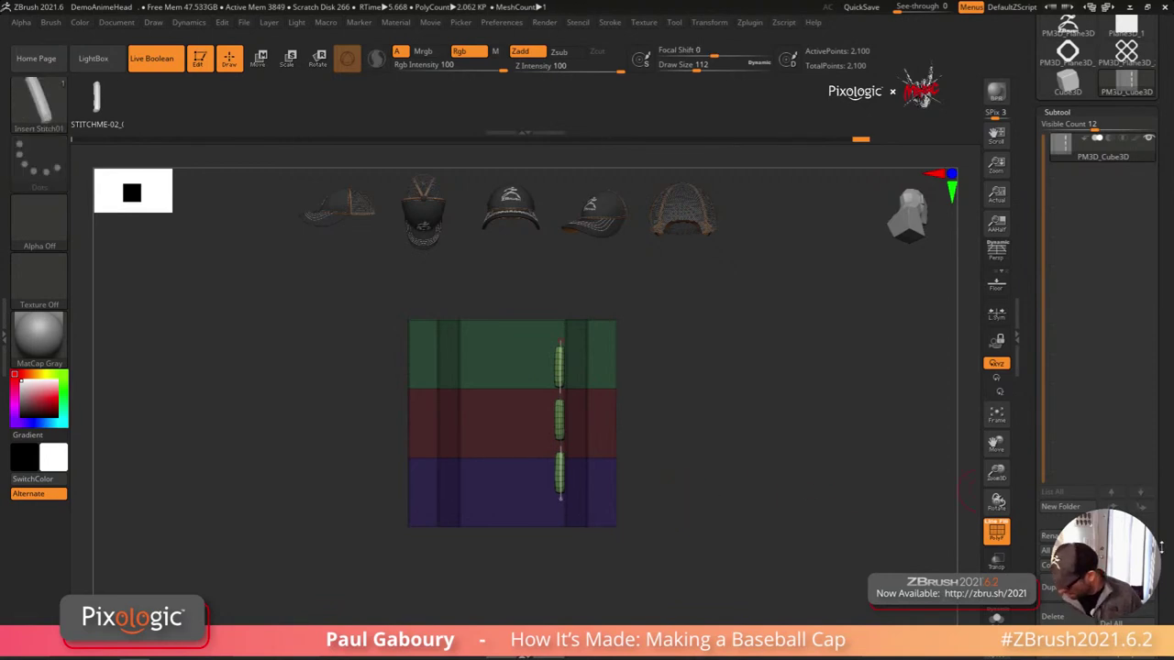
# Step: Separate the stitches from the slab with Split Unmasked Points and select the new stitch subtool
pyautogui.moveTo(1165, 521); pyautogui.dragTo(1166, 500)
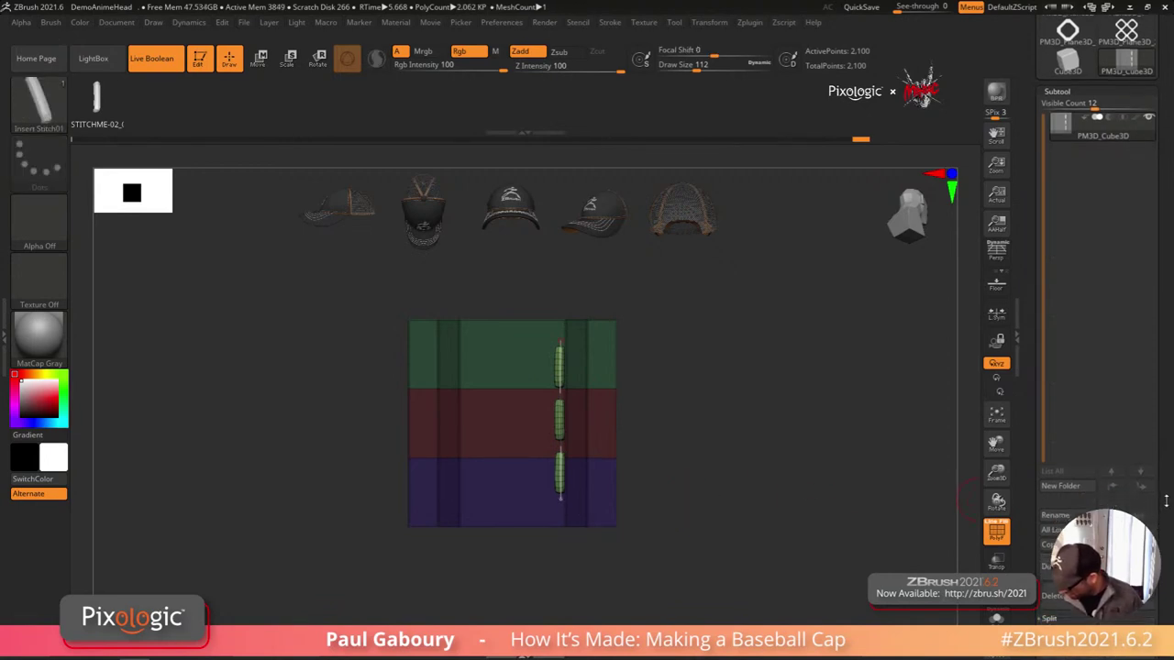
pyautogui.click(1153, 614)
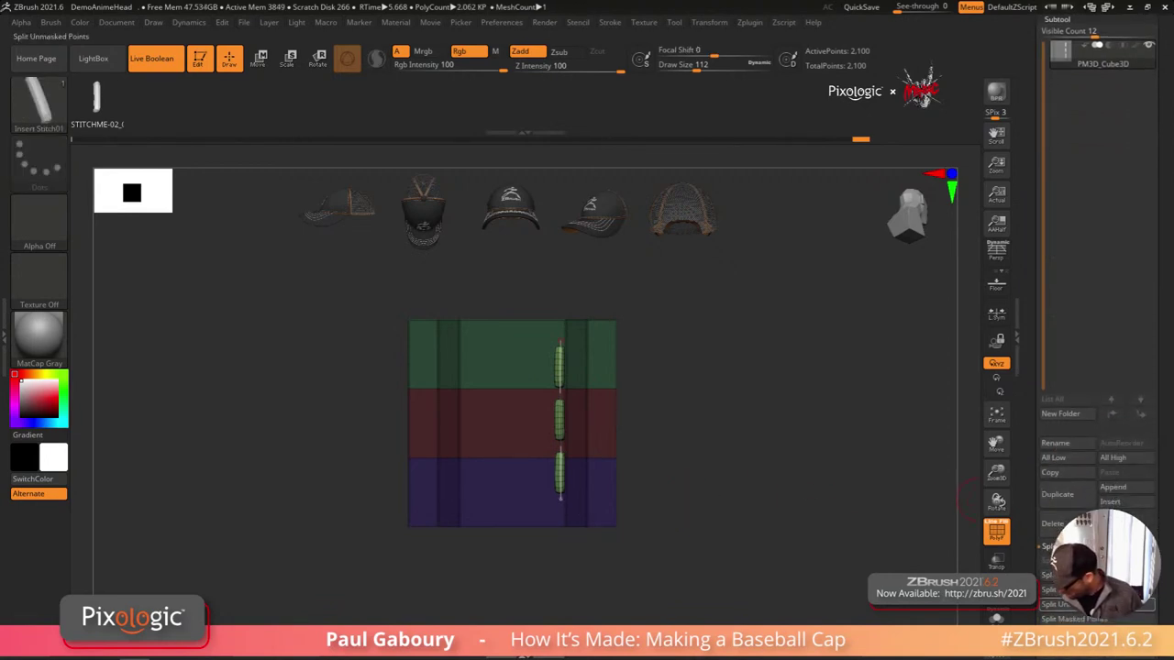
pyautogui.click(1146, 605)
pyautogui.click(1060, 88)
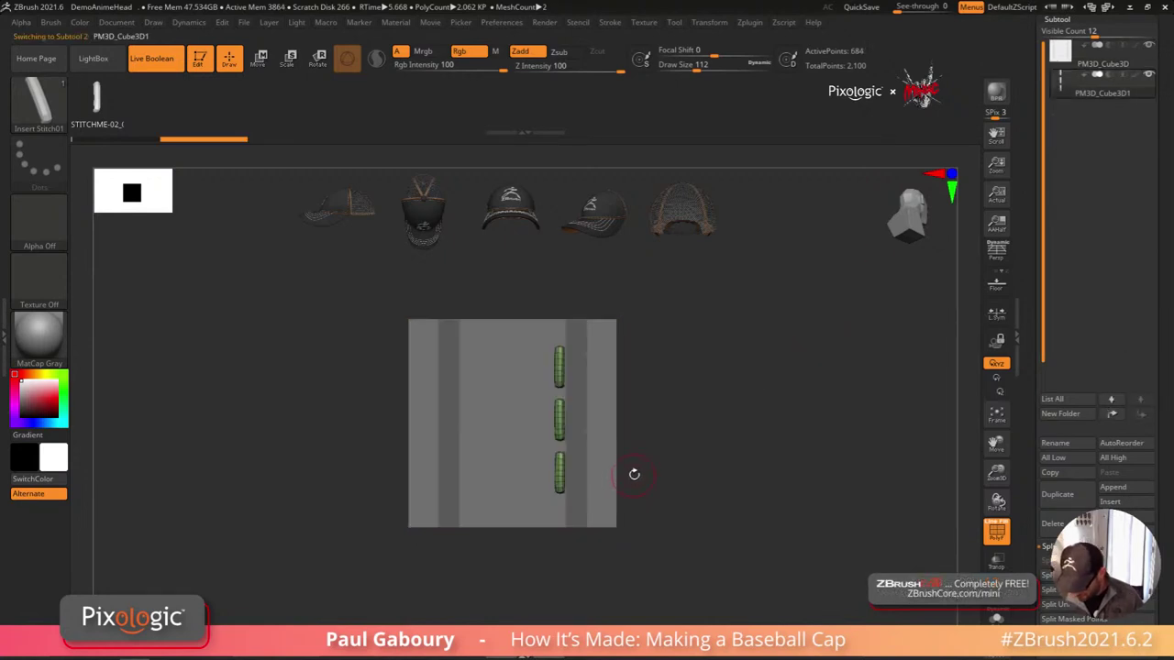
# Step: Hide the uppermost stitch and adjust the remaining two slightly along the Y axis with the transform gizmo
pyautogui.keyDown('ctrl'); pyautogui.keyDown('shift'); pyautogui.moveTo(671, 574); pyautogui.dragTo(516, 383); pyautogui.keyUp('shift'); pyautogui.keyUp('ctrl')
pyautogui.keyDown('ctrl'); pyautogui.moveTo(663, 495); pyautogui.dragTo(730, 517, button='right'); pyautogui.keyUp('ctrl')
pyautogui.moveTo(730, 518); pyautogui.dragTo(710, 506)
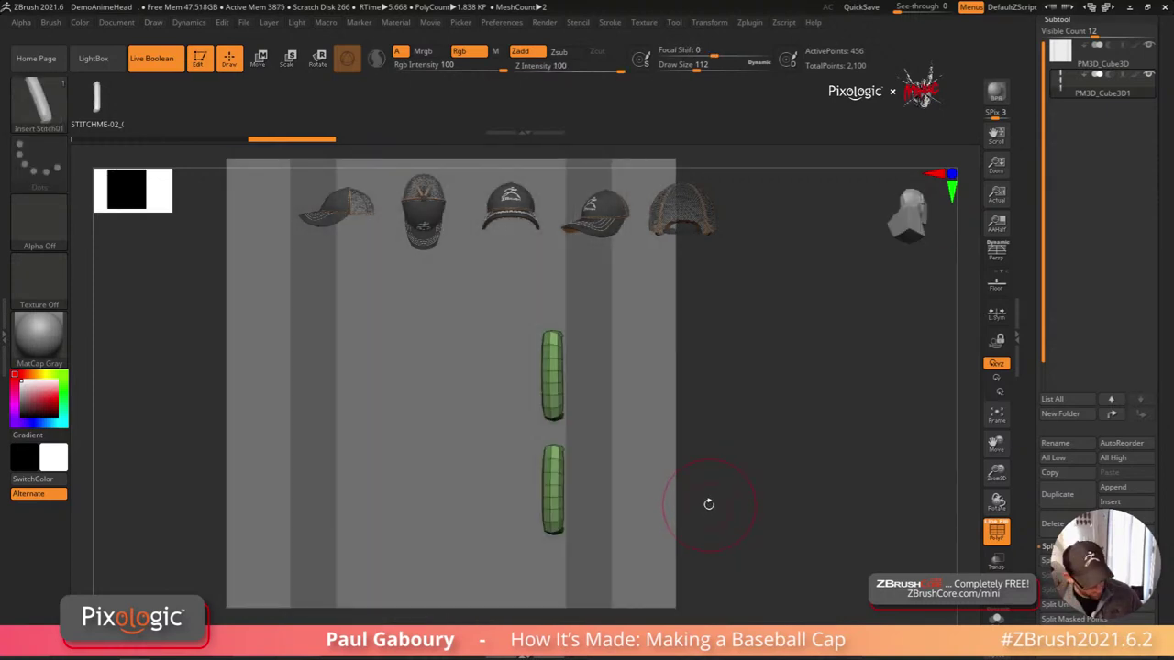
pyautogui.press('w')
pyautogui.moveTo(574, 455); pyautogui.dragTo(585, 456)
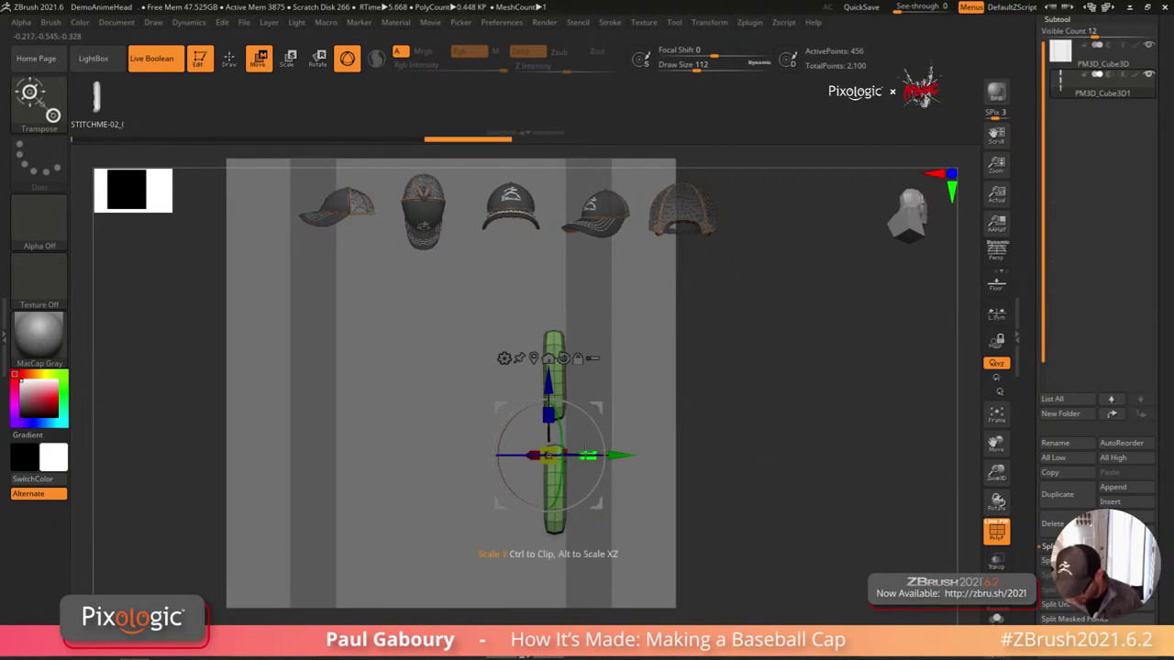
pyautogui.moveTo(712, 503)
pyautogui.keyDown('ctrl'); pyautogui.mouseDown(button='right')
pyautogui.moveTo(712, 464)
pyautogui.moveTo(691, 482)
pyautogui.mouseUp(button='right'); pyautogui.keyUp('ctrl')
pyautogui.press('q')
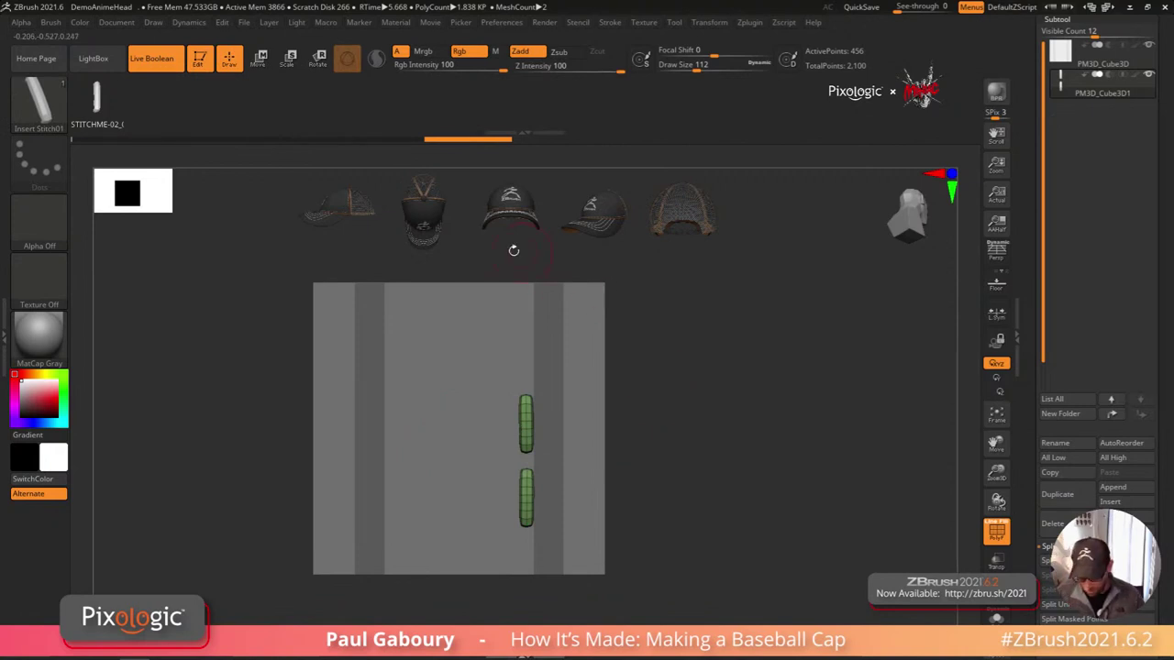
# Step: Create a new InsertMesh brush from the two visible stitches
pyautogui.click(51, 22)
pyautogui.click(77, 302)
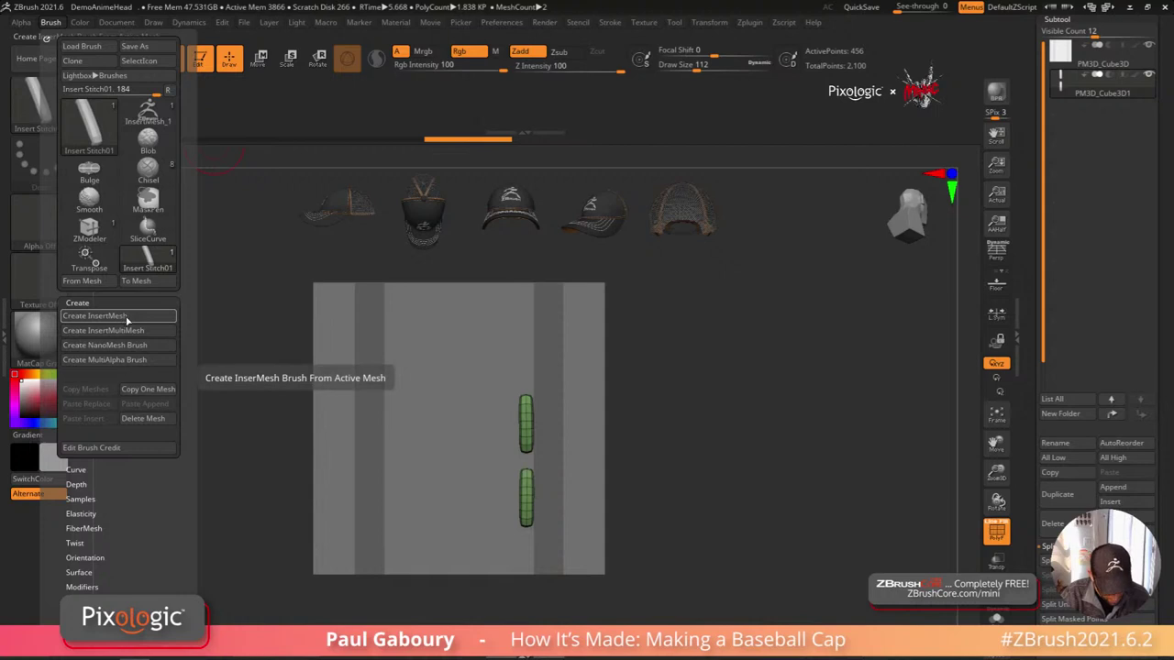
pyautogui.click(126, 317)
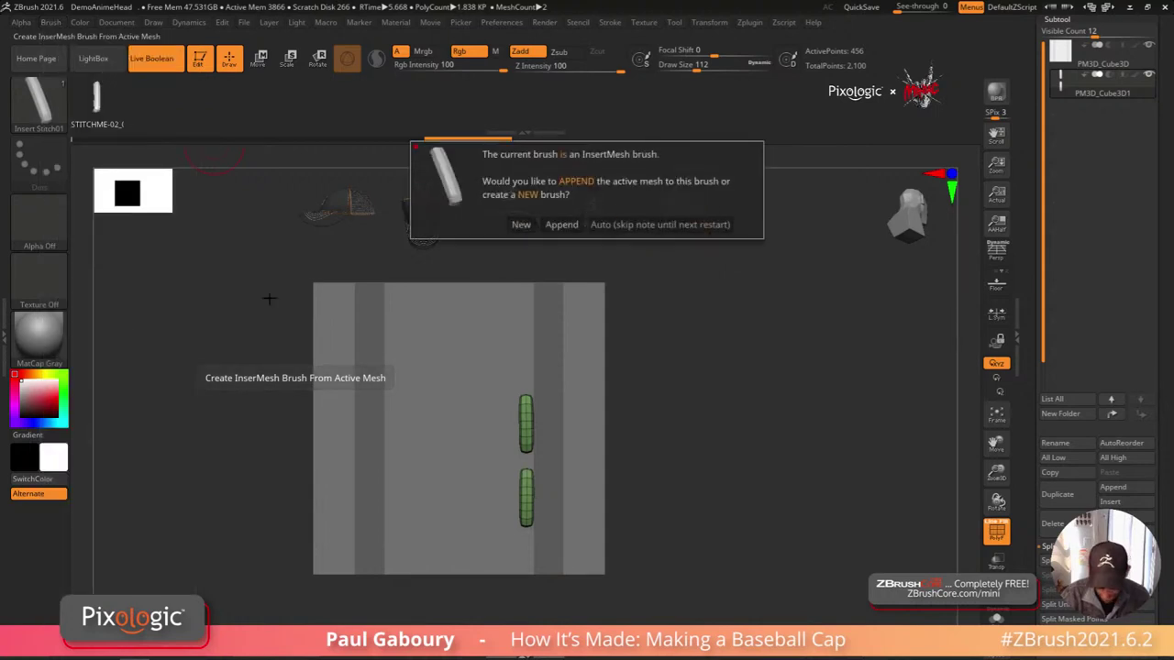
pyautogui.click(521, 224)
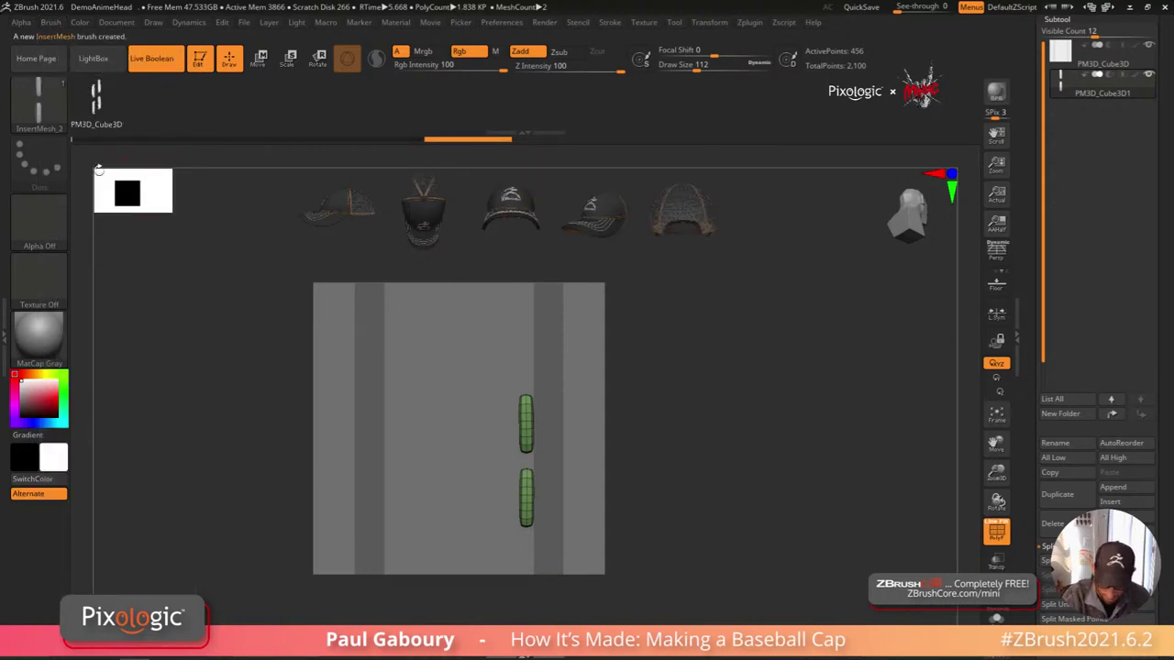
# Step: Solo the stitch subtool, turn it edge-on, and unhide all of its stitches
pyautogui.click(996, 618)
pyautogui.moveTo(763, 537); pyautogui.dragTo(459, 471, button='right')
pyautogui.keyDown('ctrl'); pyautogui.keyDown('shift'); pyautogui.moveTo(439, 391); pyautogui.dragTo(509, 565); pyautogui.keyUp('shift'); pyautogui.keyUp('ctrl')
pyautogui.keyDown('ctrl'); pyautogui.keyDown('shift'); pyautogui.moveTo(436, 564); pyautogui.dragTo(508, 321); pyautogui.keyUp('shift'); pyautogui.keyUp('ctrl')
pyautogui.press('c')
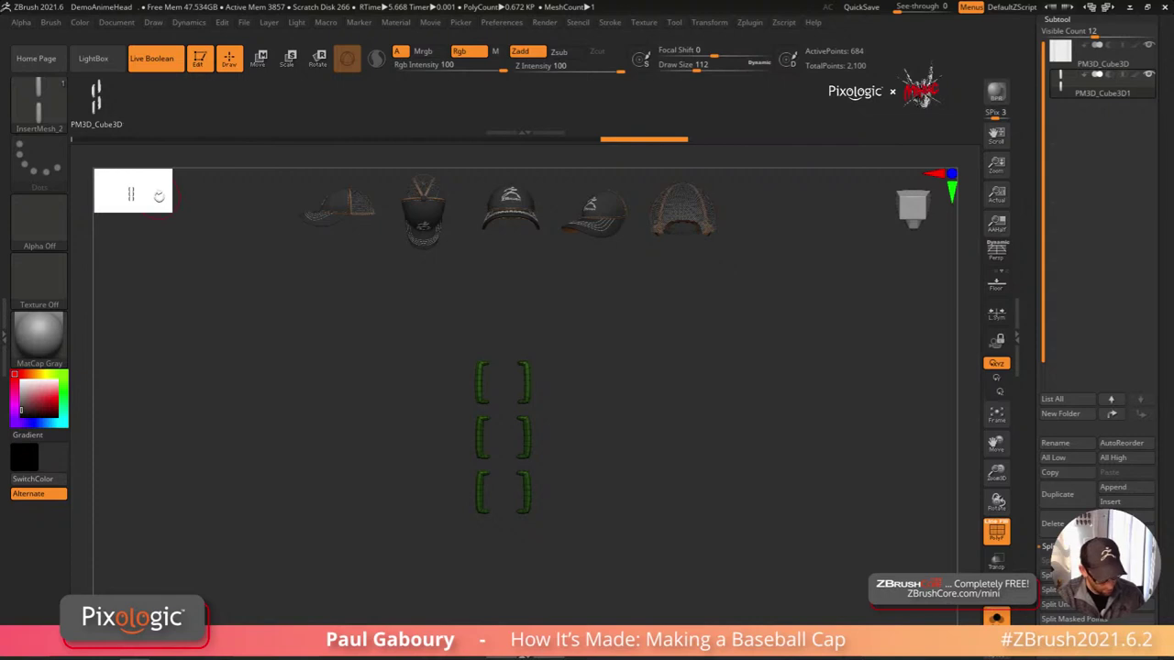
pyautogui.click(14, 376)
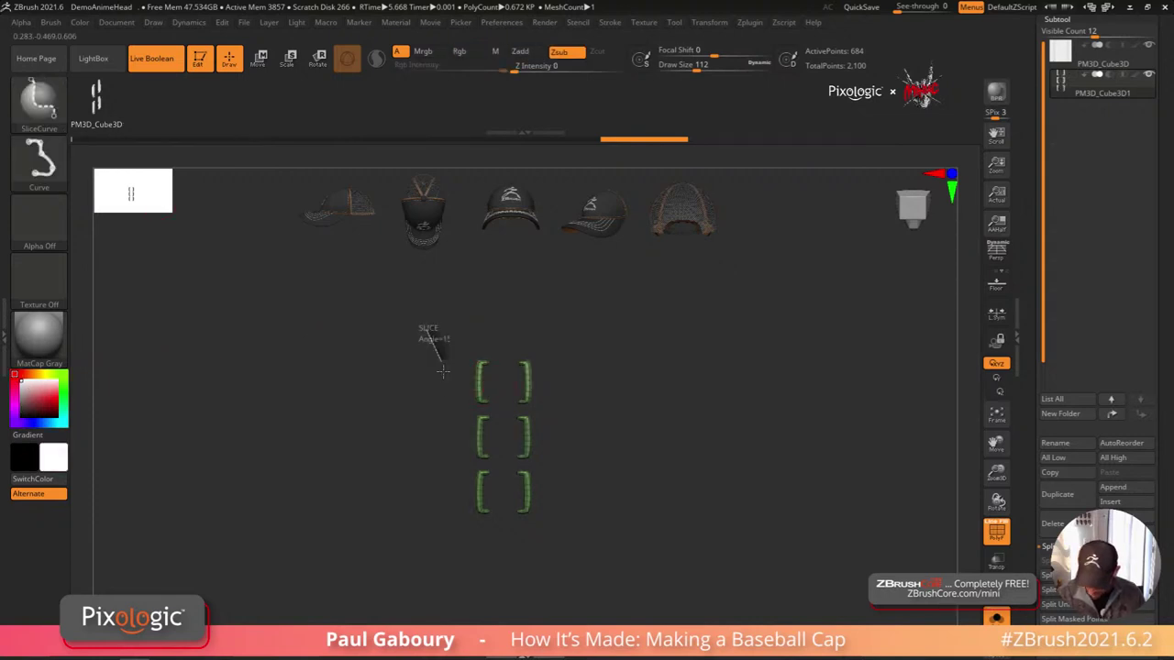
# Step: Isolate two stitches on one side by hiding the opposite-side stitches and the uppermost one, then face them front-on
pyautogui.keyDown('ctrl'); pyautogui.keyDown('shift'); pyautogui.moveTo(428, 330); pyautogui.dragTo(502, 568); pyautogui.keyUp('shift'); pyautogui.keyUp('ctrl')
pyautogui.keyDown('ctrl'); pyautogui.keyDown('shift'); pyautogui.moveTo(494, 350); pyautogui.dragTo(557, 401); pyautogui.keyUp('shift'); pyautogui.keyUp('ctrl')
pyautogui.keyDown('ctrl'); pyautogui.keyDown('alt'); pyautogui.keyDown('shift'); pyautogui.moveTo(490, 316); pyautogui.dragTo(581, 410); pyautogui.keyUp('shift'); pyautogui.keyUp('alt'); pyautogui.keyUp('ctrl')
pyautogui.moveTo(689, 461); pyautogui.dragTo(634, 505)
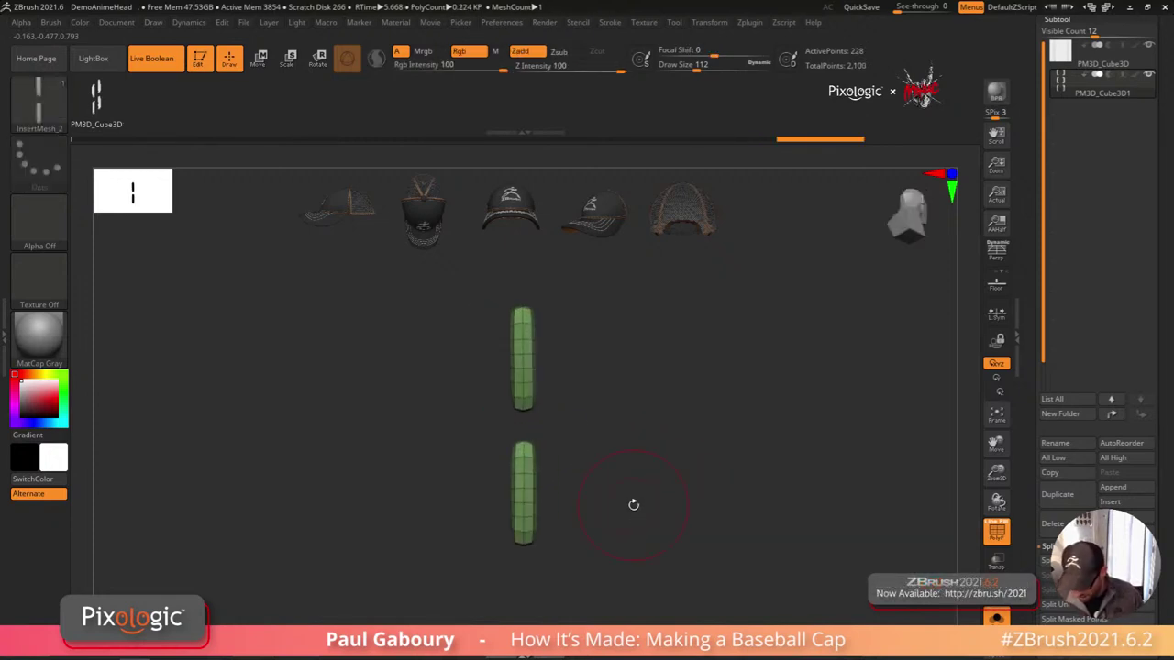
# Step: Append the isolated one-sided stitch pair to the current InsertMesh brush
pyautogui.click(51, 22)
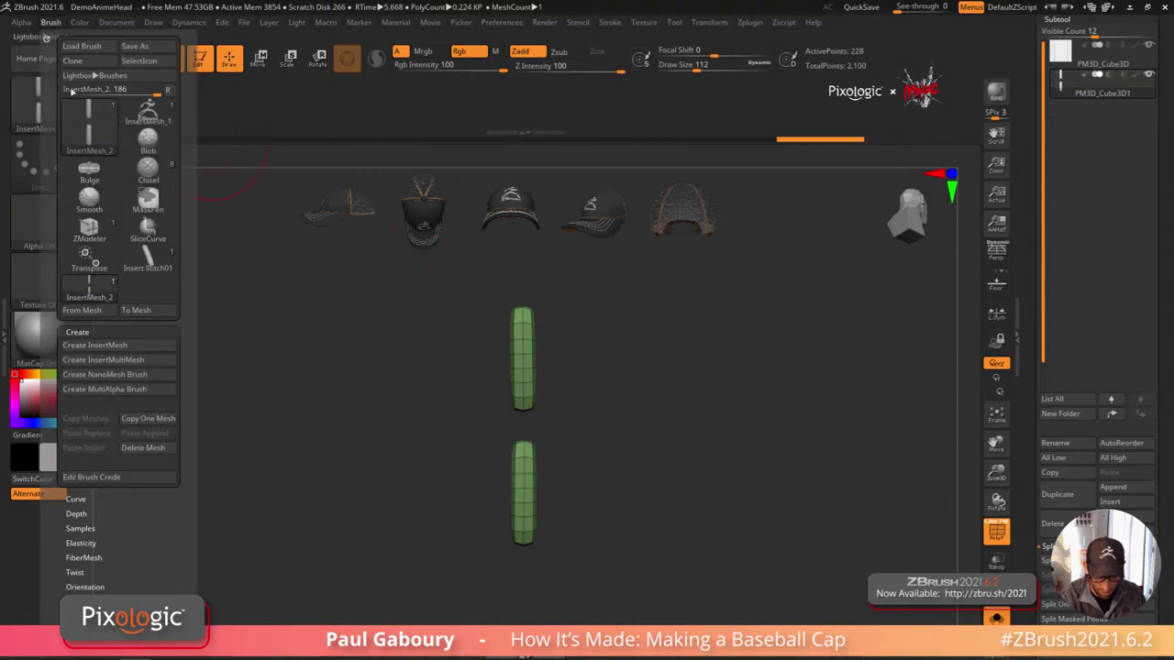
pyautogui.click(139, 346)
pyautogui.click(560, 224)
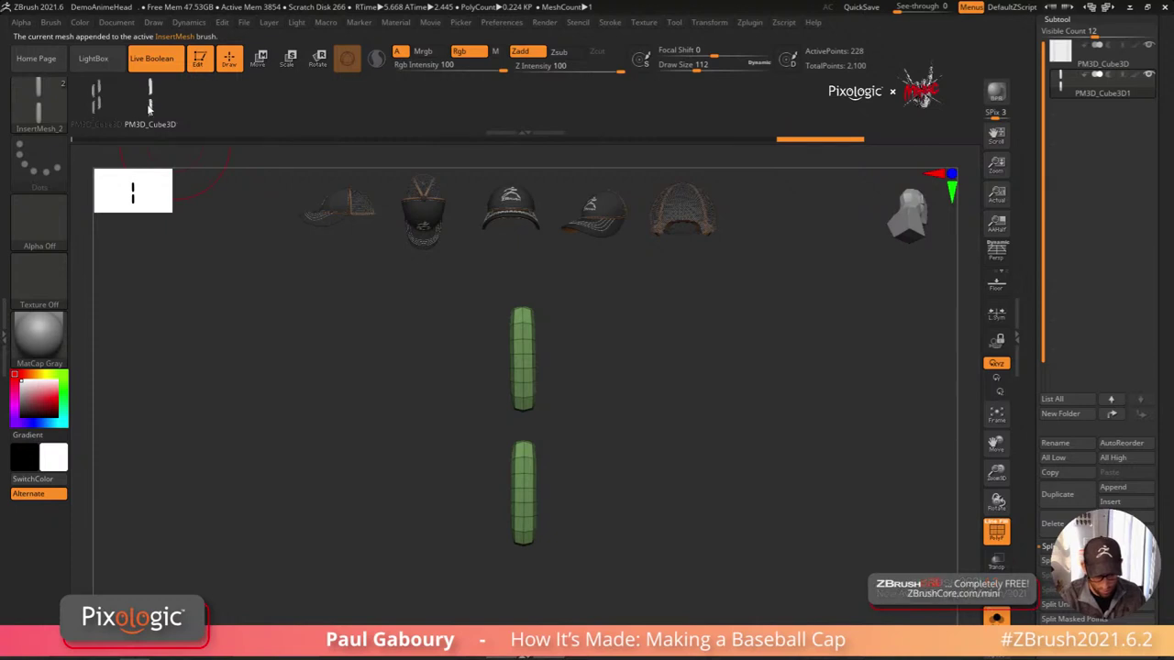
# Step: Try inserting the stitch pair onto the existing stitches, undo it, and set the draw size to 49
pyautogui.moveTo(536, 493); pyautogui.dragTo(623, 514)
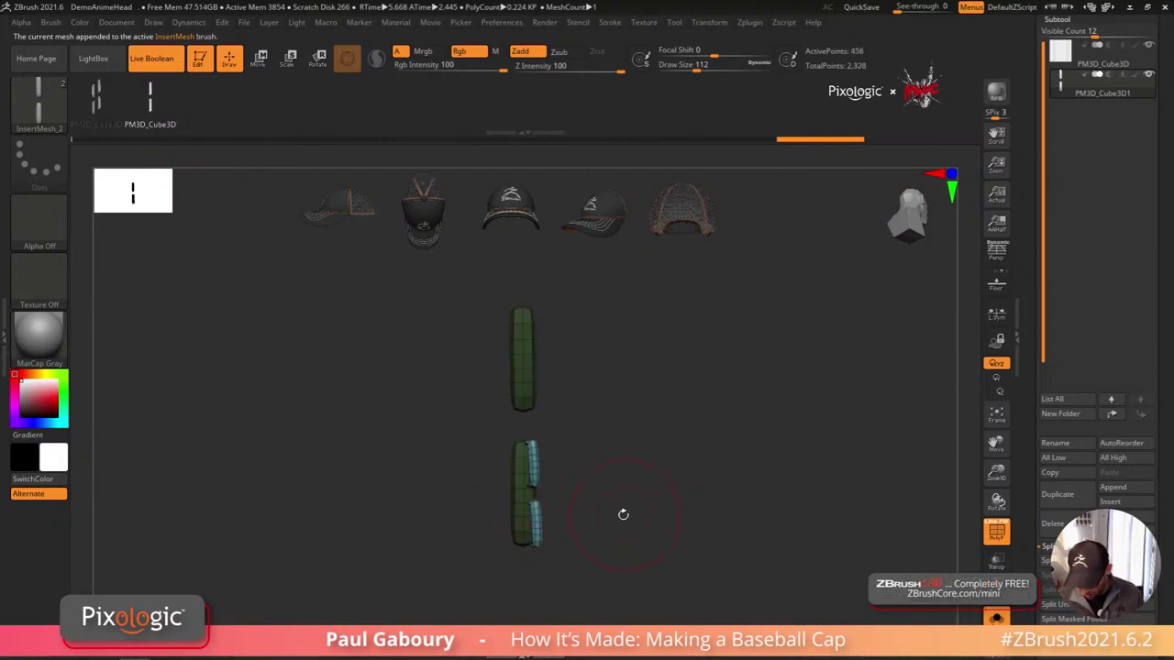
pyautogui.hotkey('ctrl', 'z')
pyautogui.press('s')
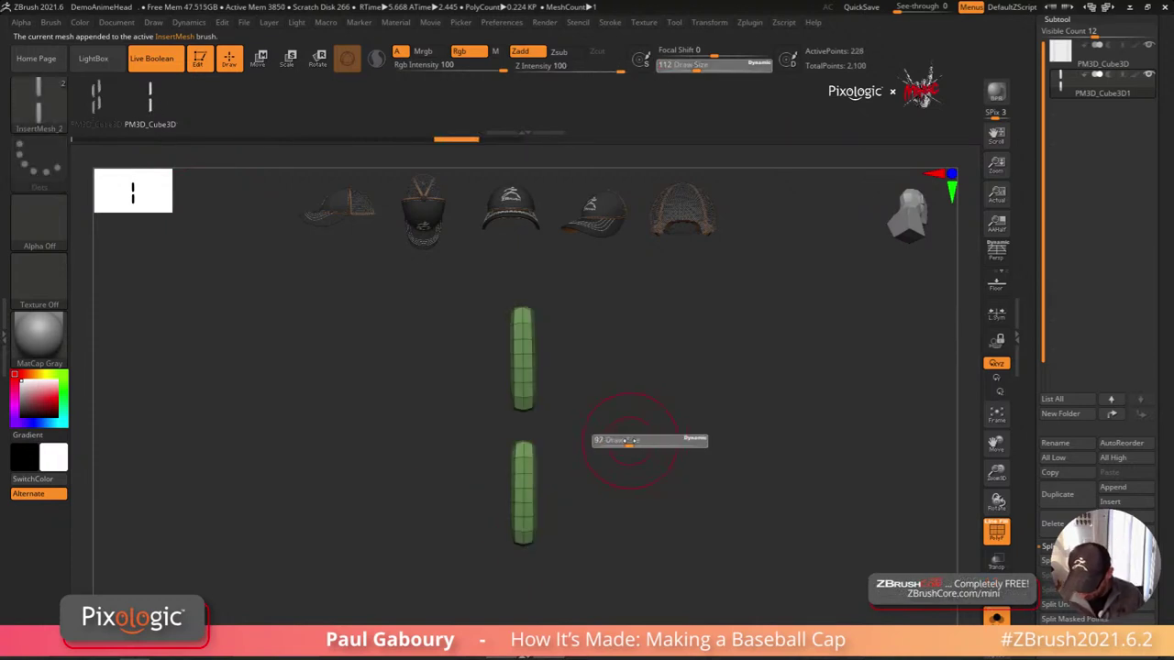
pyautogui.moveTo(621, 441); pyautogui.dragTo(619, 441)
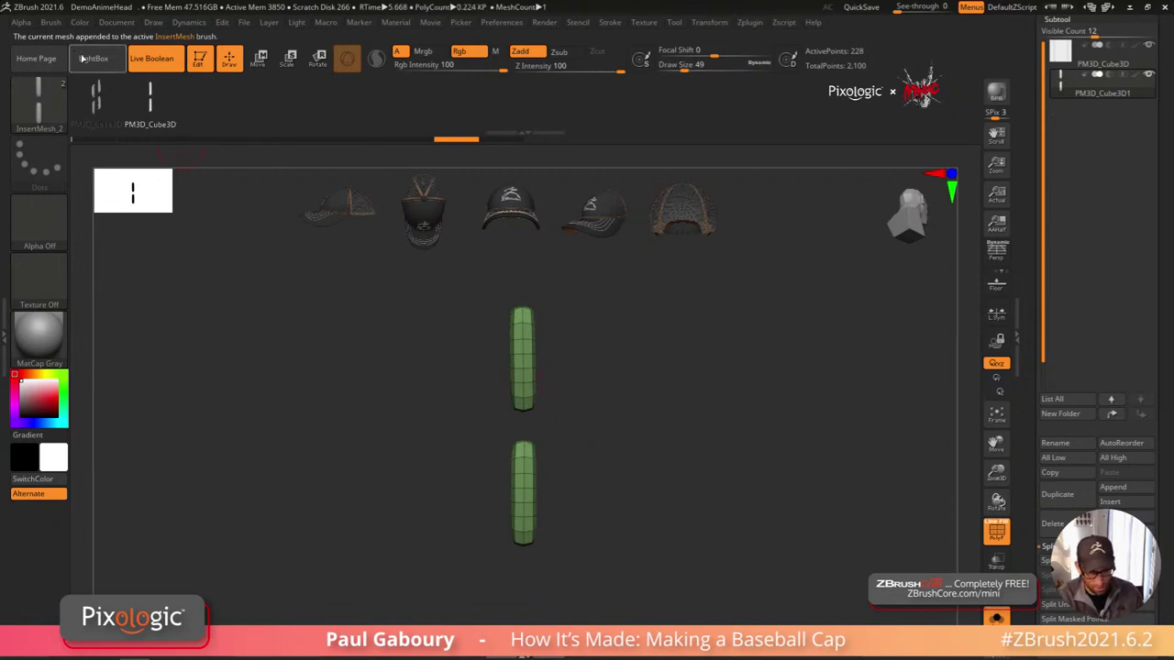
# Step: Create a NanoMesh brush from the current stitch InsertMesh brush
pyautogui.click(52, 23)
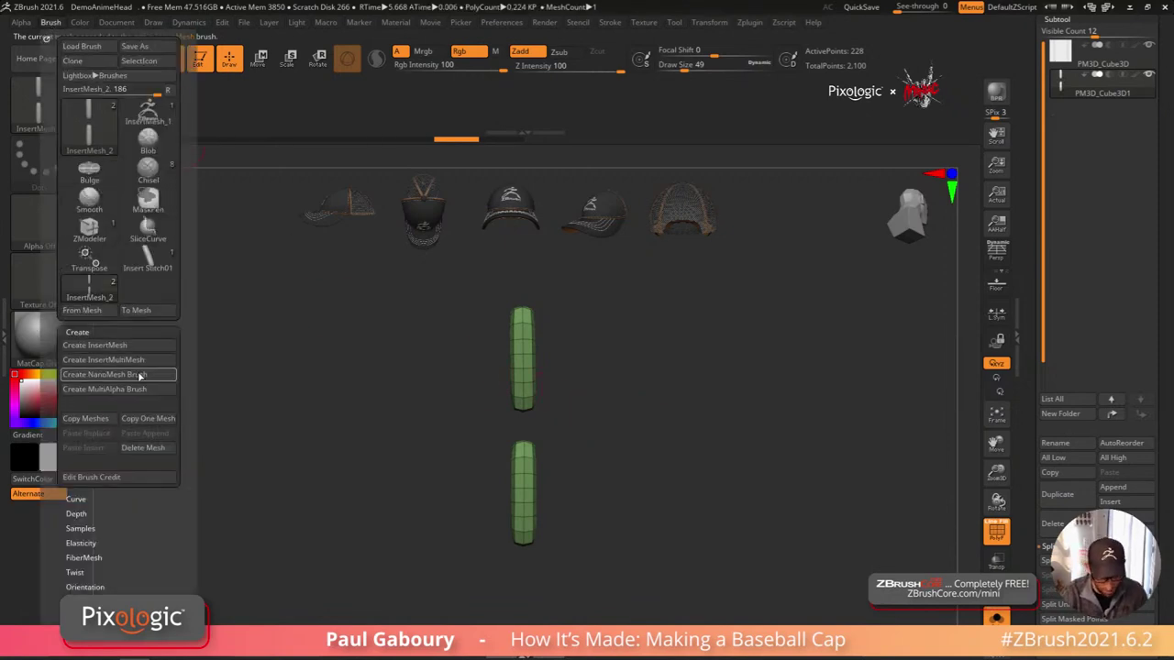
pyautogui.click(143, 376)
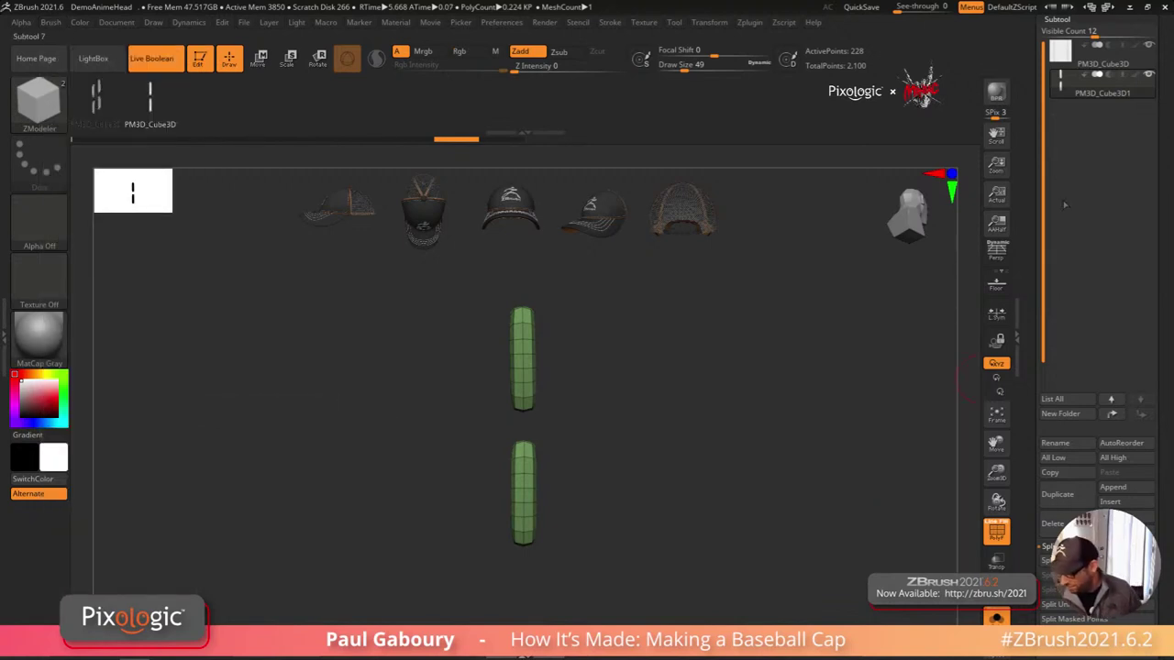
# Step: Make the ridged strip the active subtool and delete the leftover curve lying on it
pyautogui.click(1058, 60)
pyautogui.keyDown('ctrl'); pyautogui.moveTo(713, 496); pyautogui.dragTo(689, 486, button='right'); pyautogui.keyUp('ctrl')
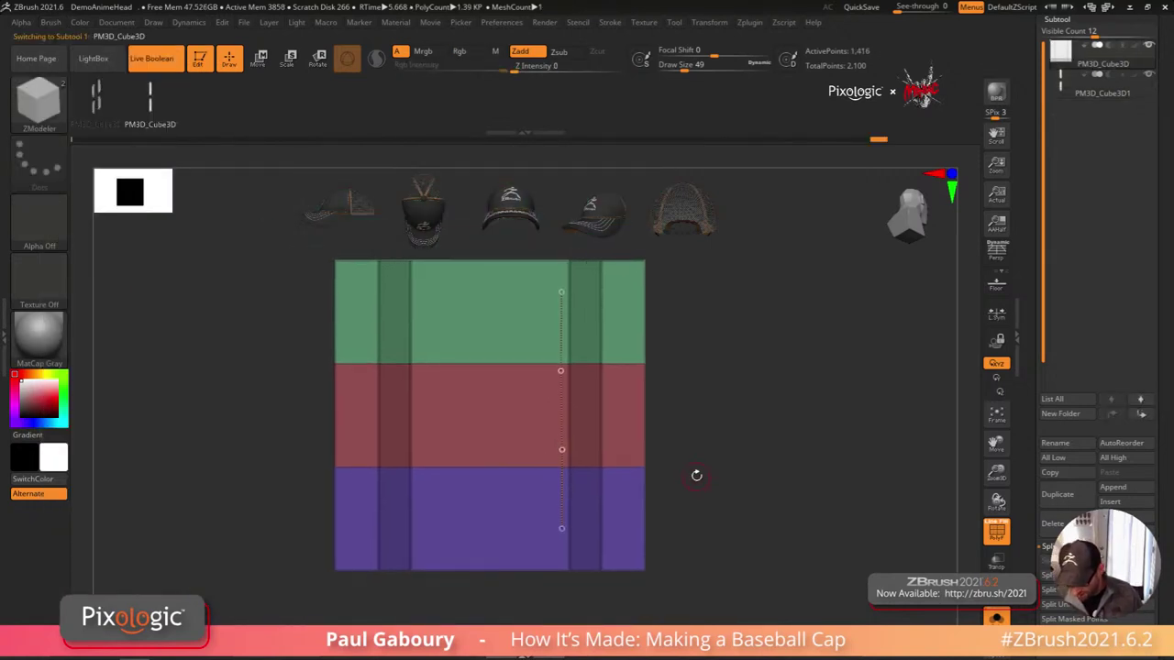
pyautogui.click(610, 22)
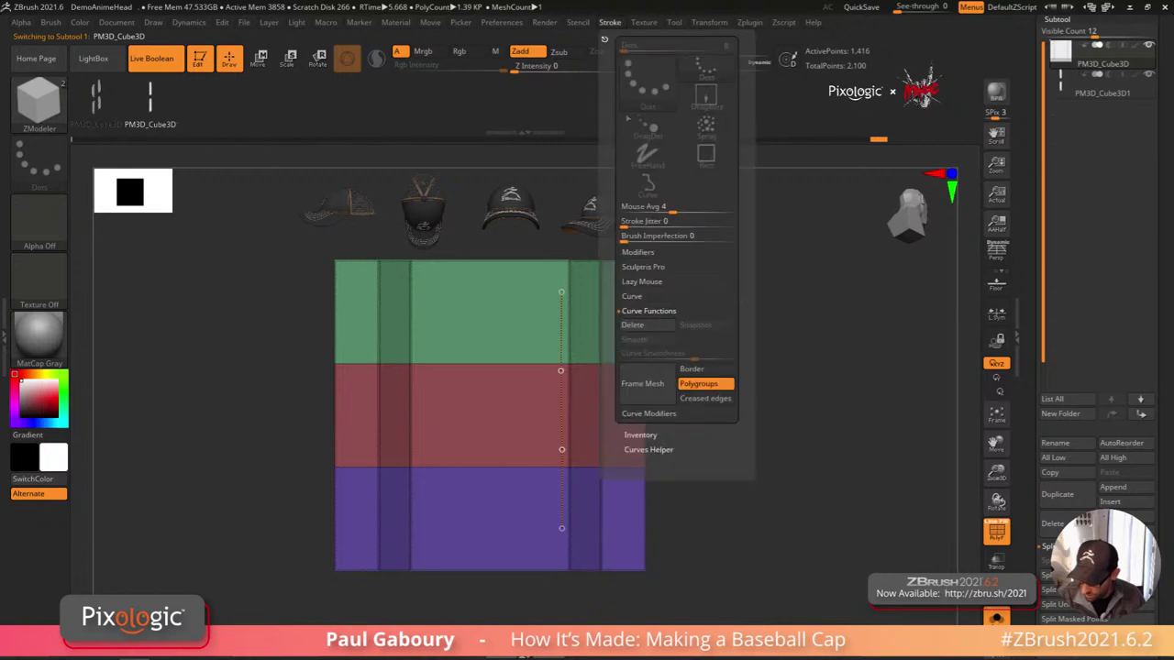
pyautogui.click(646, 325)
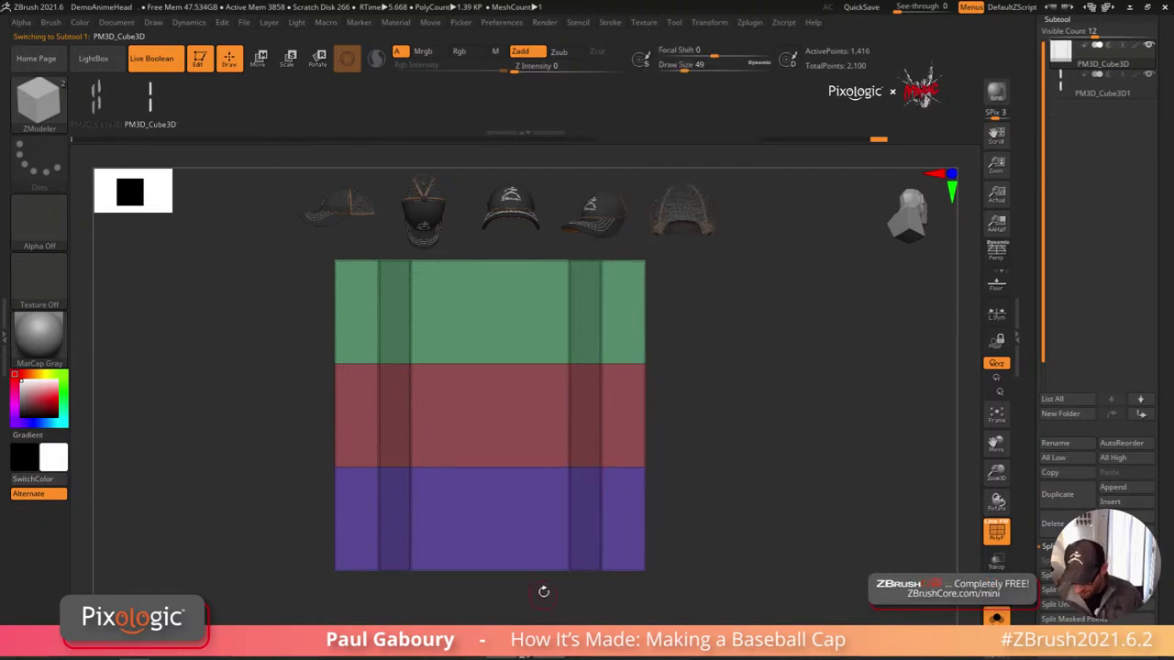
# Step: With the ZModeler brush active, apply Mirror And Weld to the ridged strip to add a centre edge loop
pyautogui.keyDown('ctrl'); pyautogui.moveTo(542, 589); pyautogui.dragTo(544, 565, button='right'); pyautogui.keyUp('ctrl')
pyautogui.press('b')
pyautogui.press('z')
pyautogui.press('m')
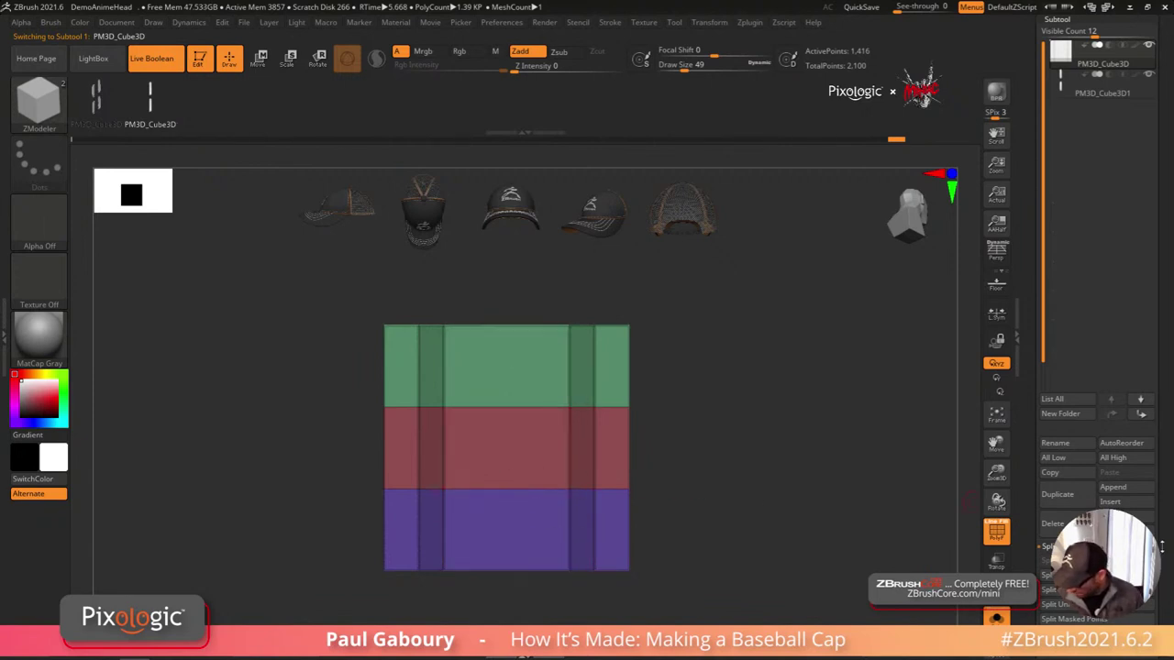
pyautogui.scroll(-2, 1163, 489)
pyautogui.scroll(-5, 1164, 489)
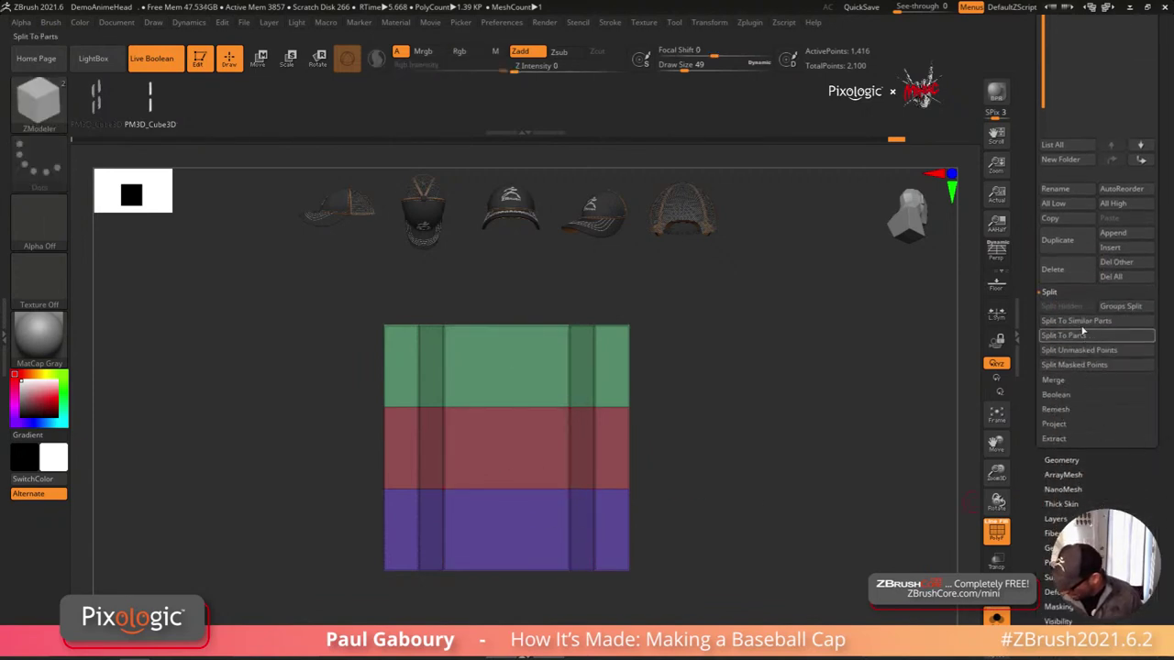
pyautogui.click(1073, 293)
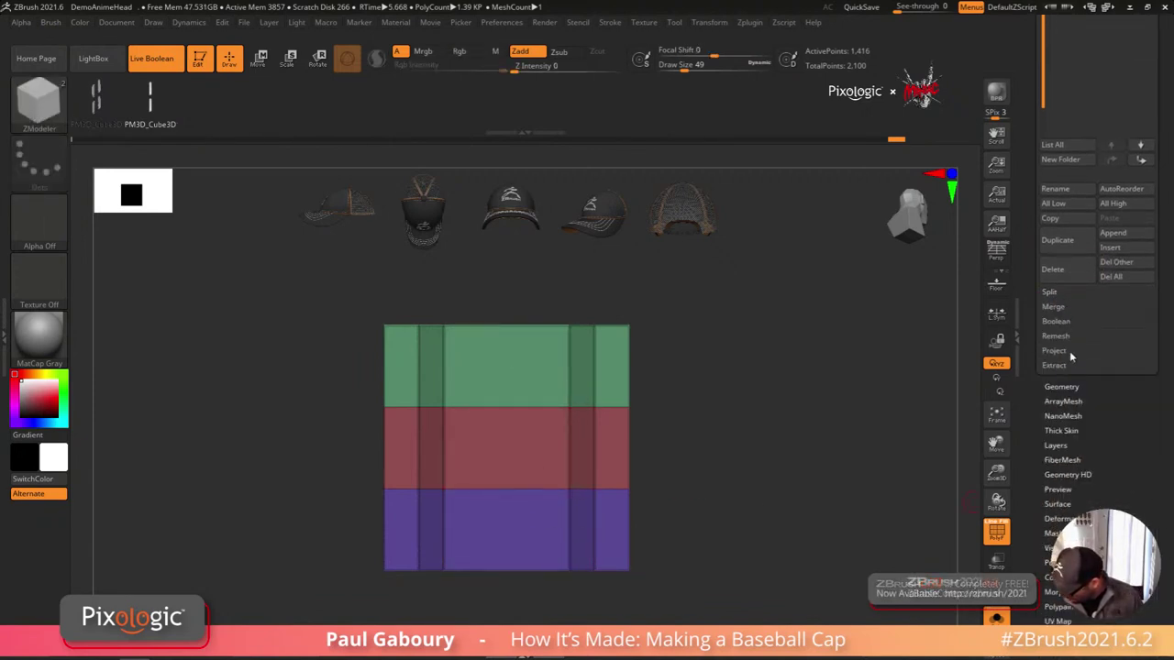
pyautogui.click(1062, 386)
pyautogui.scroll(-3, 1089, 394)
pyautogui.click(1078, 376)
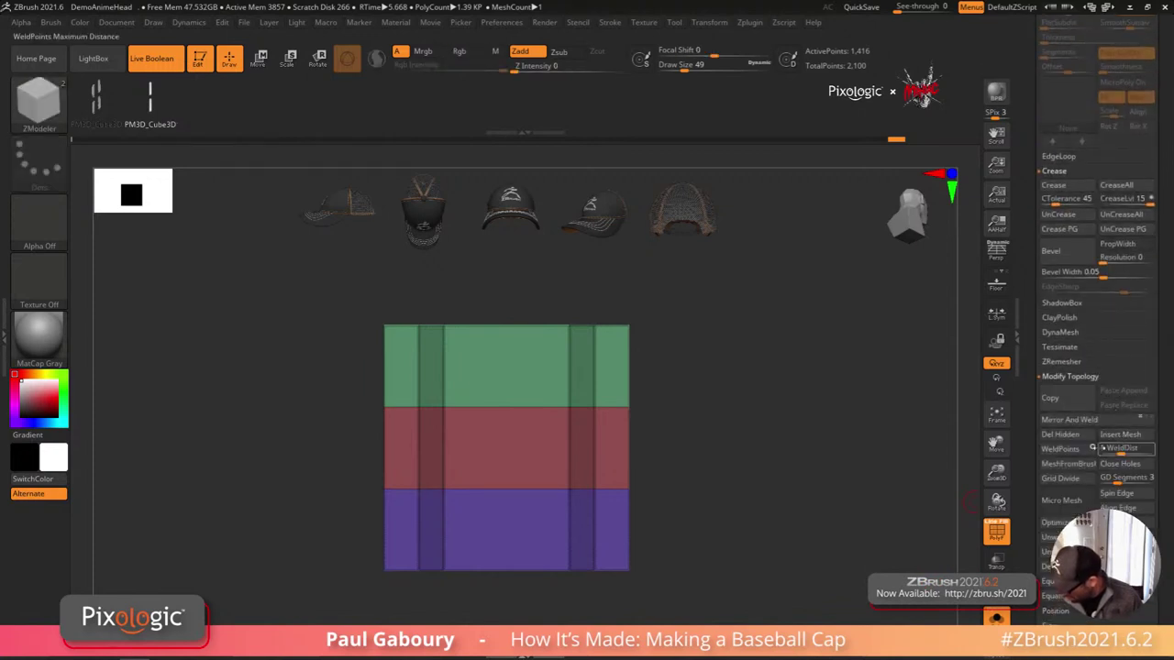
pyautogui.click(1099, 421)
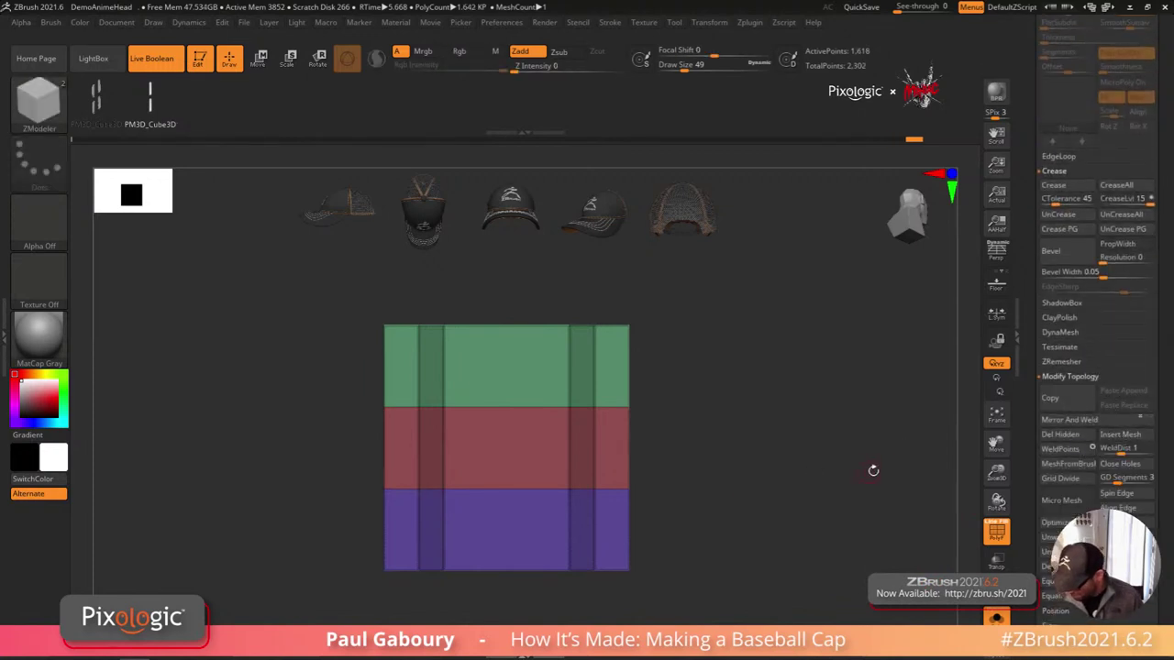
pyautogui.click(1140, 418)
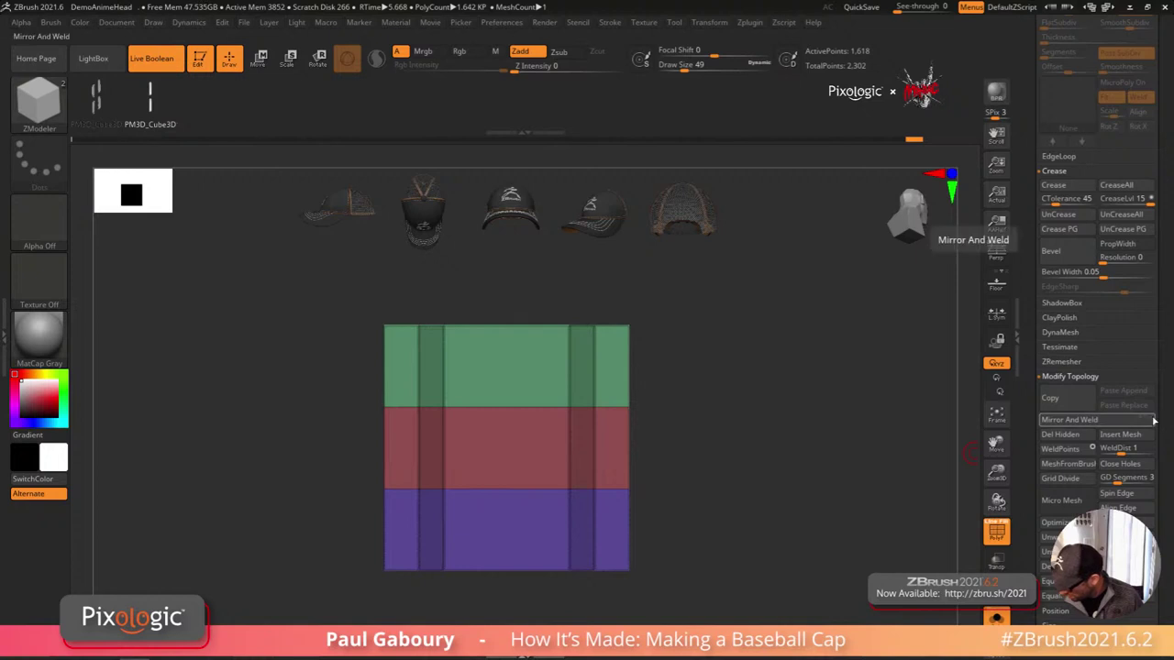
pyautogui.click(1152, 419)
pyautogui.click(1119, 424)
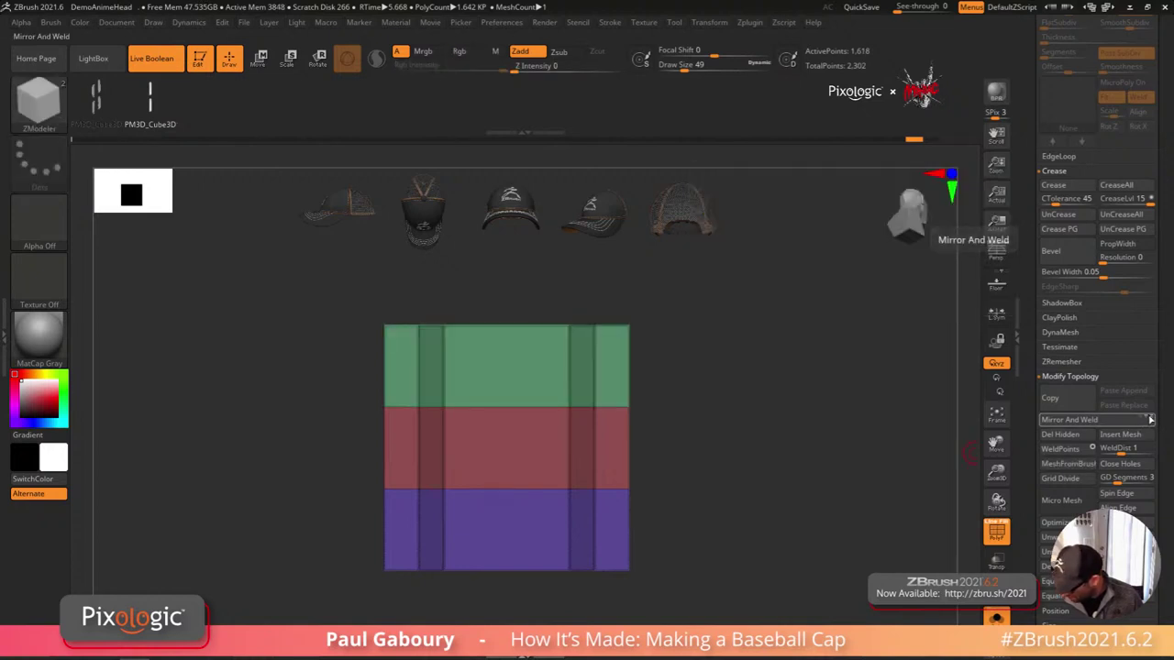
pyautogui.moveTo(651, 533); pyautogui.dragTo(656, 545)
pyautogui.hotkey('ctrl', 'space')
pyautogui.click(544, 470)
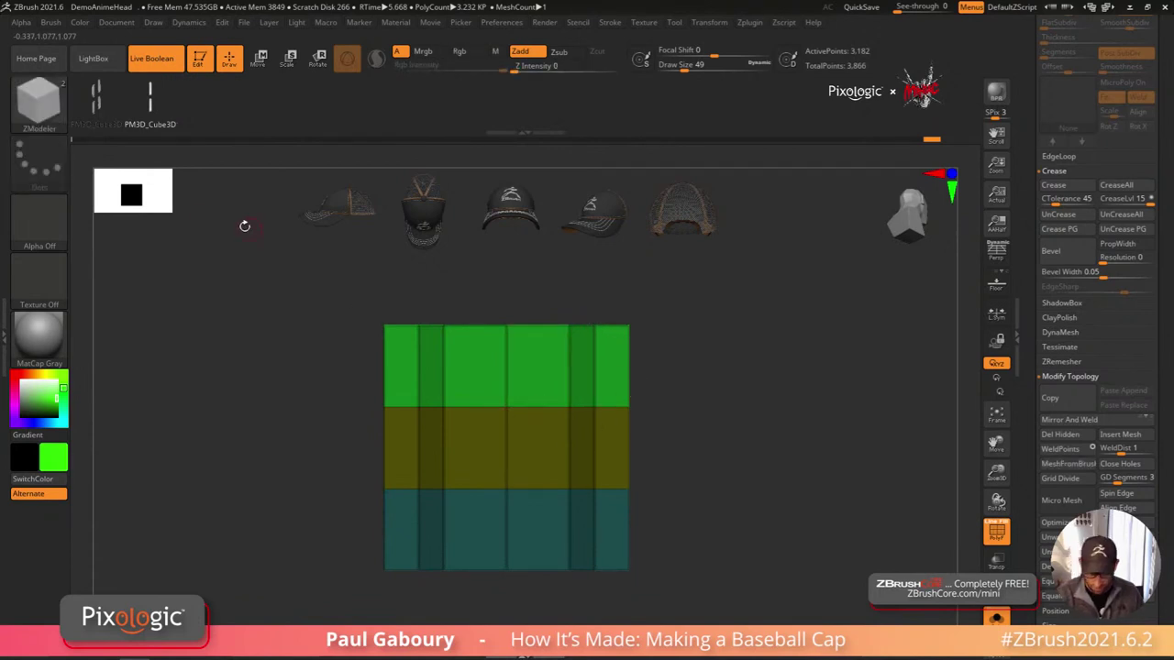
pyautogui.click(18, 377)
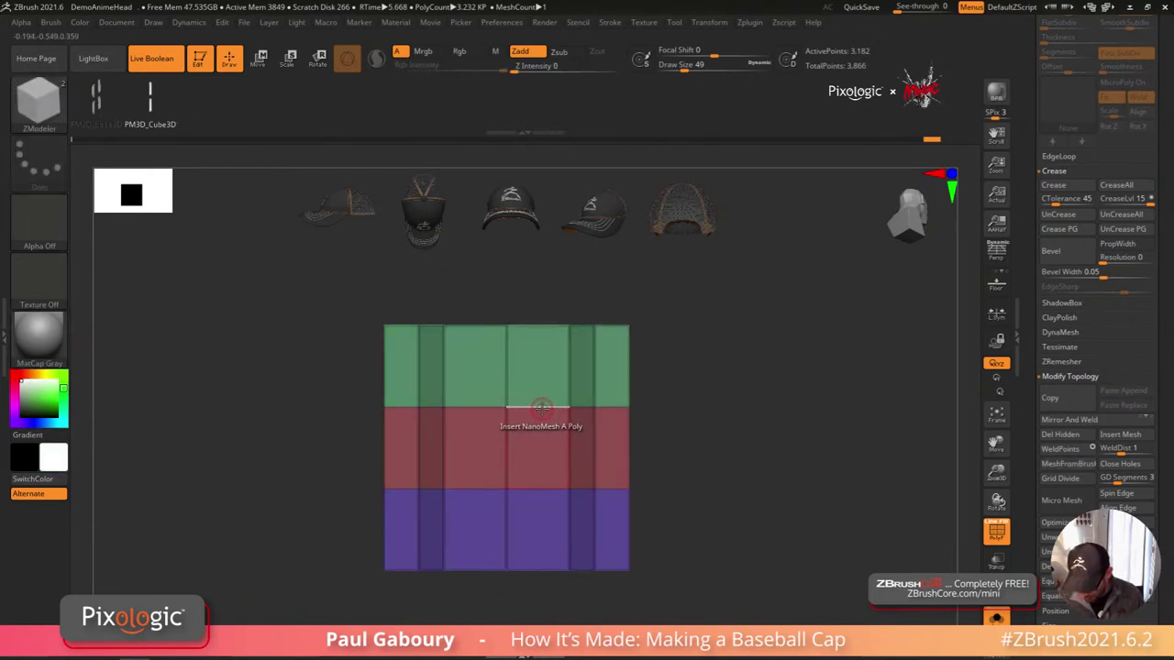
# Step: Set the ZModeler edge action to Insert and add symmetrical lengthwise edge loops just inside both ridges
pyautogui.press('space')
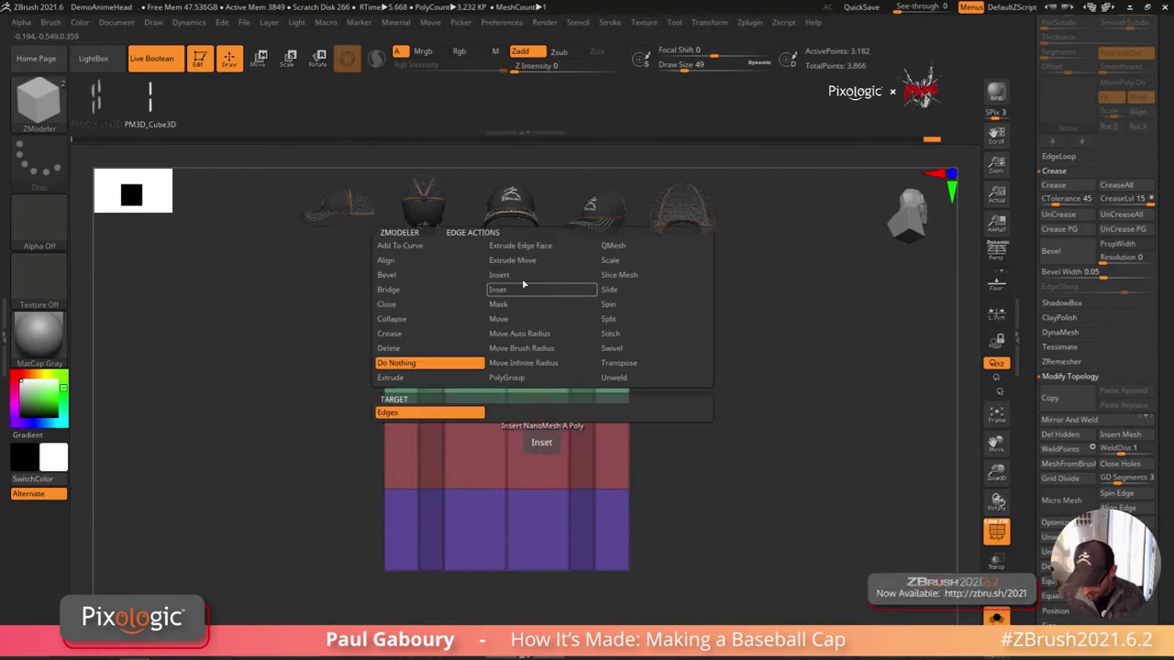
pyautogui.click(513, 275)
pyautogui.click(530, 414)
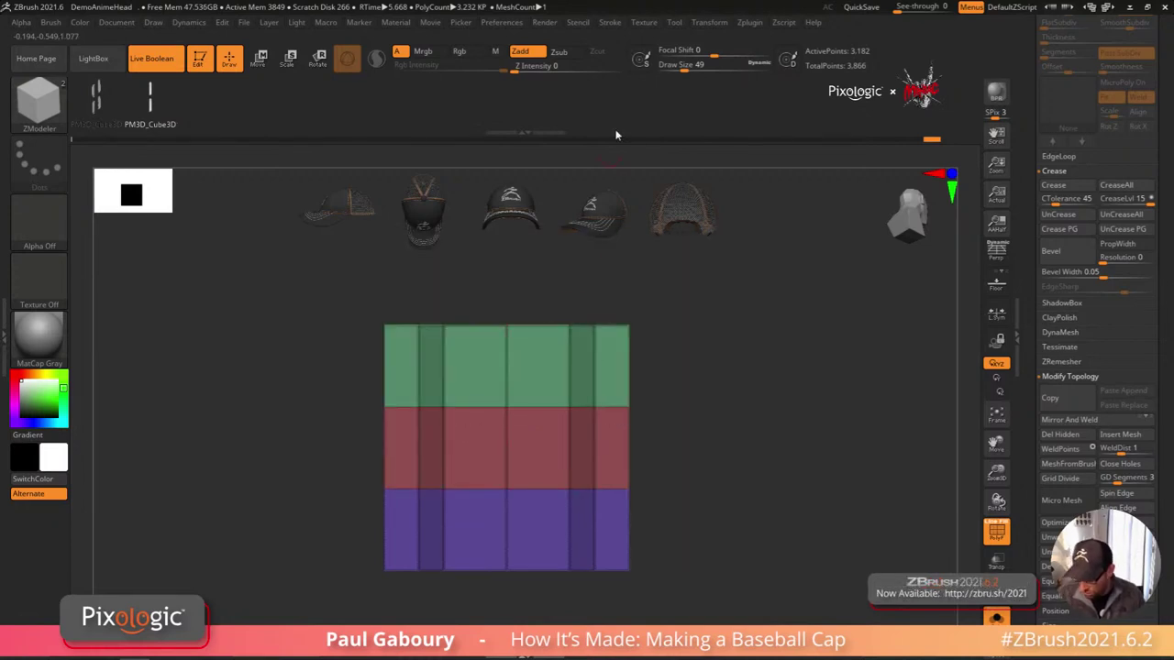
pyautogui.click(711, 25)
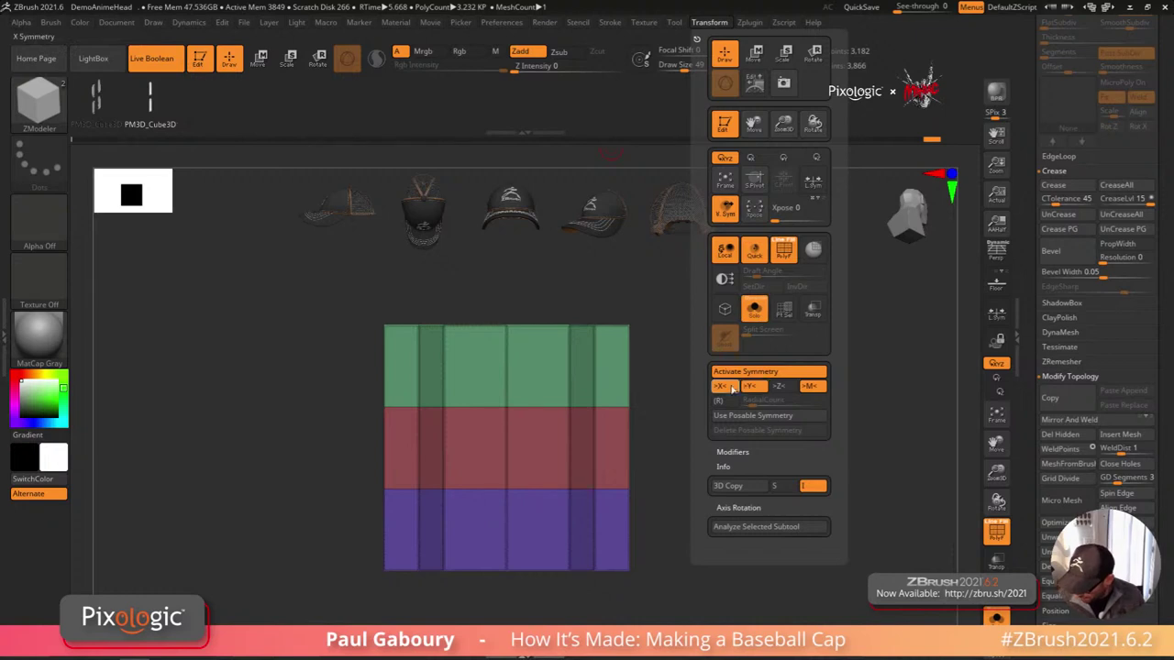
pyautogui.moveTo(532, 405); pyautogui.dragTo(554, 407)
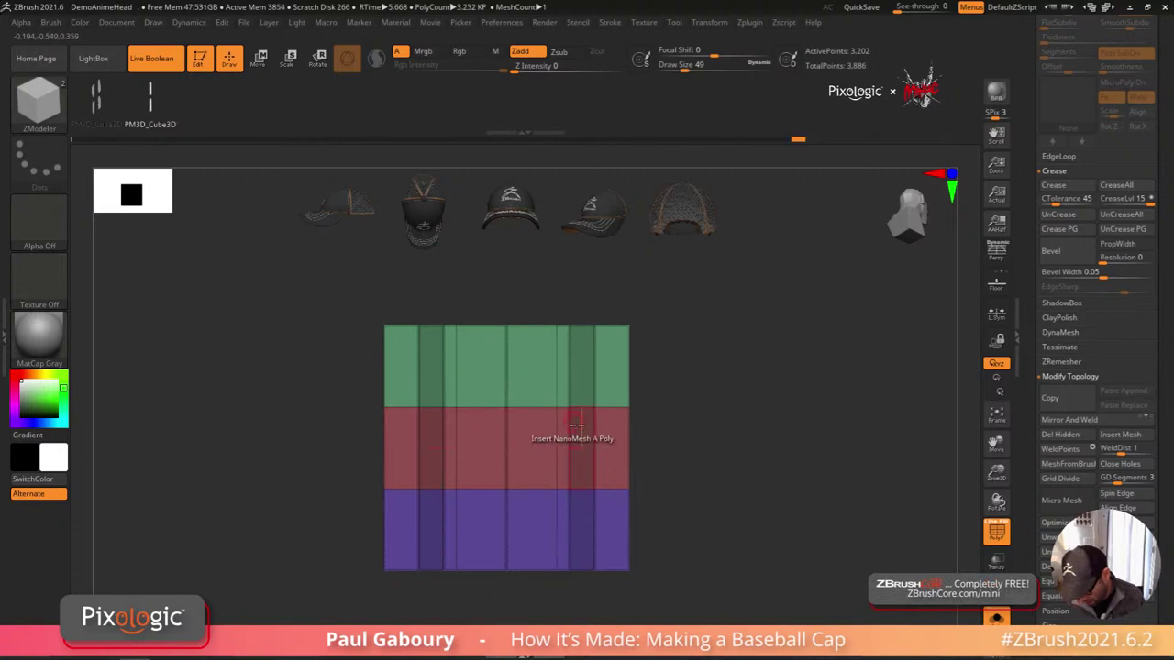
# Step: Mark the narrow polygon bands beside both ridges and insert the stitch NanoMesh on them
pyautogui.keyDown('alt'); pyautogui.moveTo(638, 521); pyautogui.dragTo(640, 493); pyautogui.keyUp('alt')
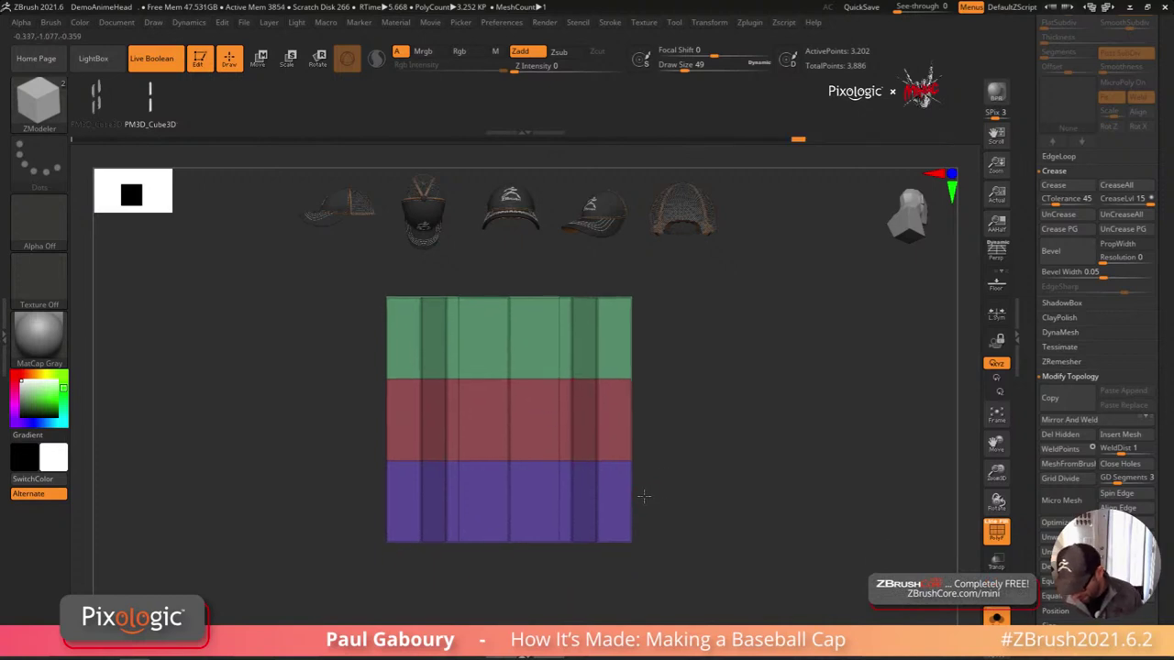
pyautogui.click(563, 500)
pyautogui.click(565, 422)
pyautogui.click(565, 340)
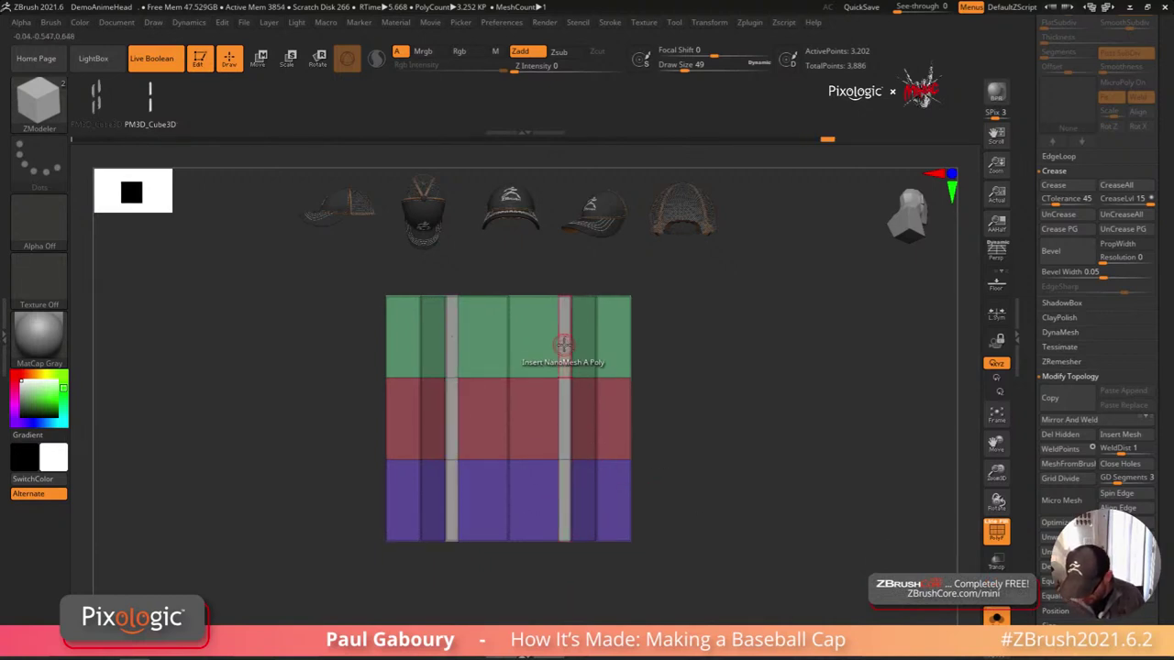
pyautogui.click(566, 431)
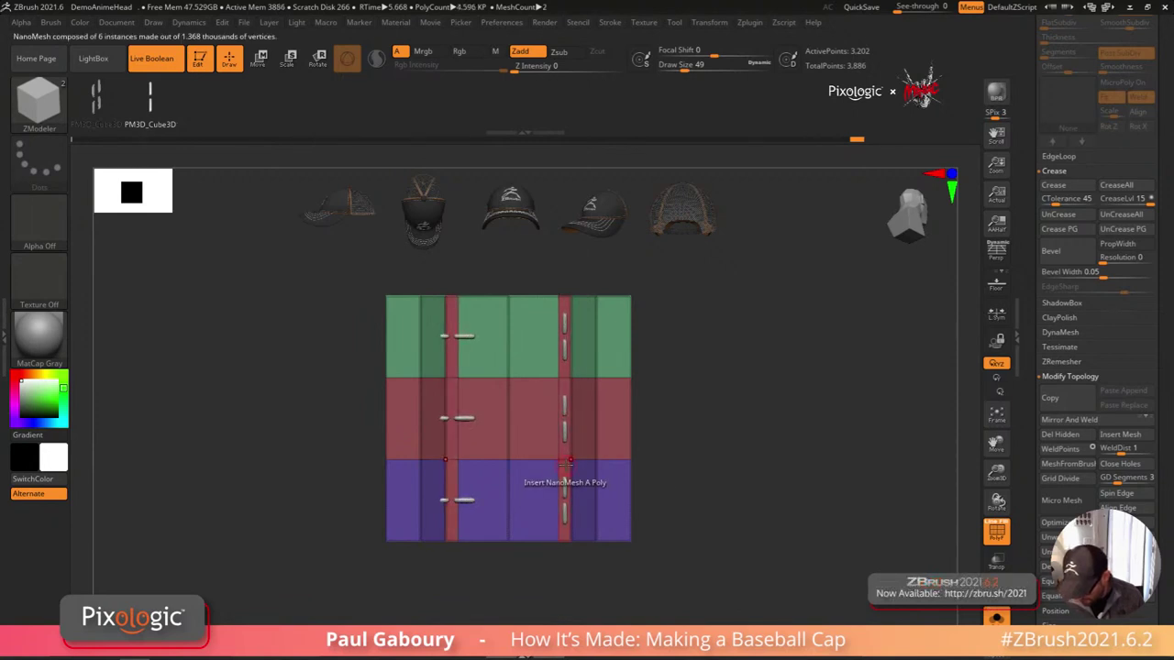
# Step: Set the stitch NanoMesh size to 1.20728
pyautogui.moveTo(683, 541)
pyautogui.keyDown('ctrl'); pyautogui.mouseDown(button='right')
pyautogui.moveTo(699, 508)
pyautogui.moveTo(677, 481)
pyautogui.mouseUp(button='right'); pyautogui.keyUp('ctrl')
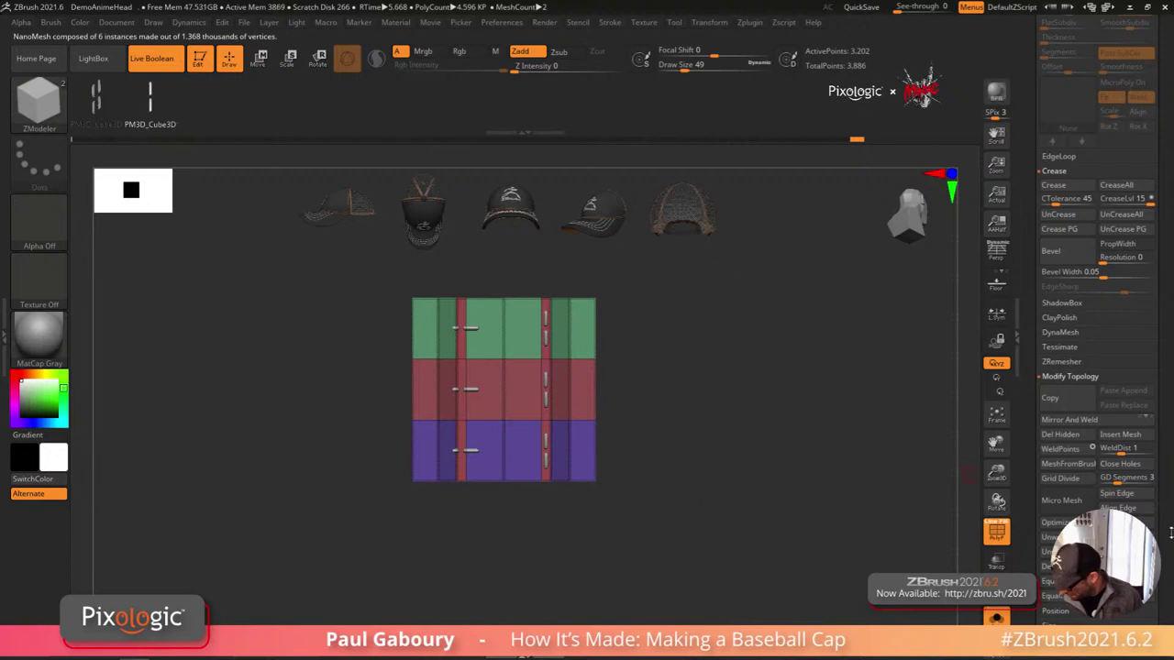
pyautogui.moveTo(1171, 533); pyautogui.dragTo(1140, 413)
pyautogui.moveTo(1130, 503); pyautogui.dragTo(1124, 363)
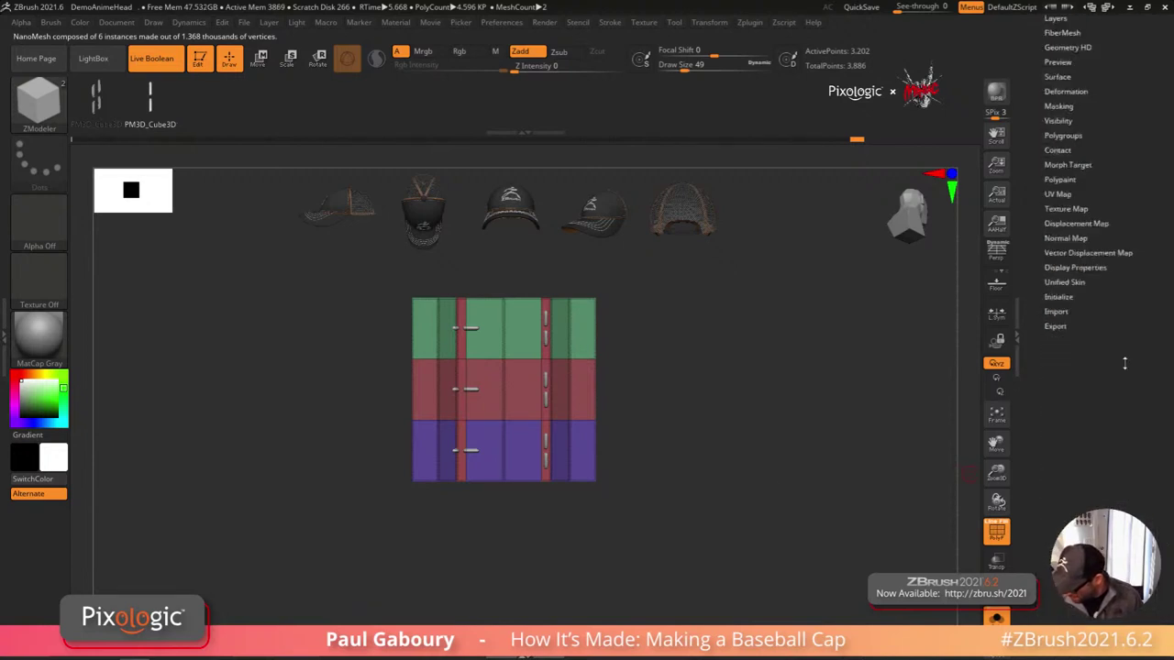
pyautogui.scroll(10, 1124, 364)
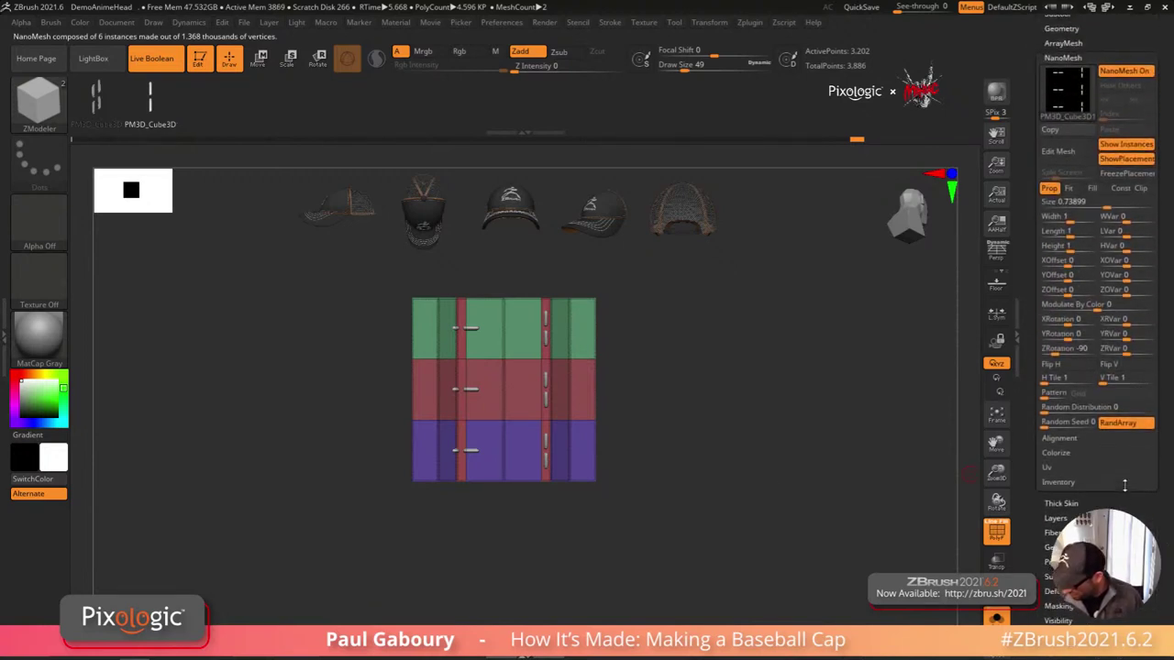
pyautogui.moveTo(1124, 486); pyautogui.dragTo(1124, 488)
pyautogui.keyDown('ctrl'); pyautogui.moveTo(744, 492); pyautogui.dragTo(754, 518, button='right'); pyautogui.keyUp('ctrl')
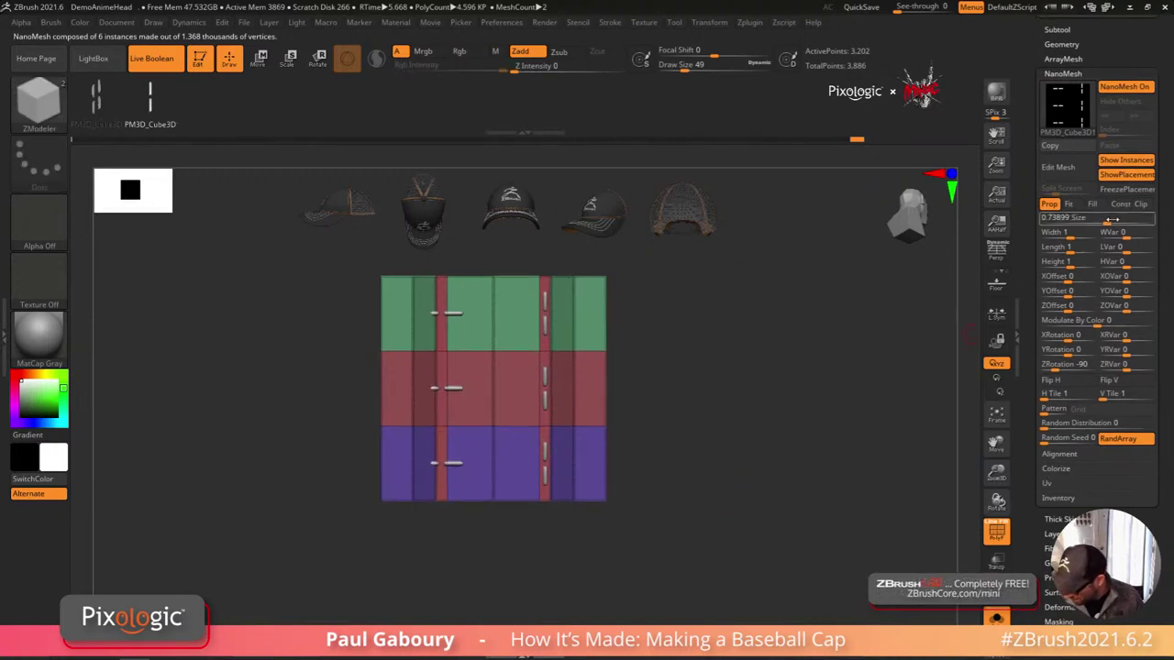
pyautogui.moveTo(1112, 220); pyautogui.dragTo(1113, 222)
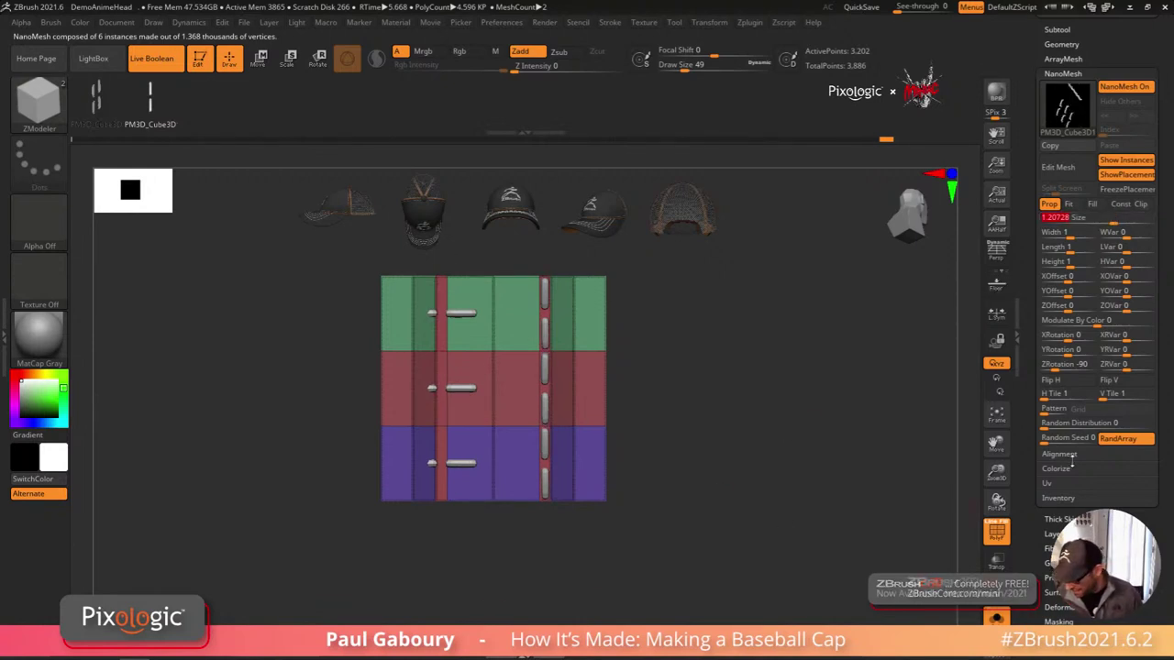
# Step: Align the stitch NanoMesh instances with Align To Normal and turn off the polyframe display
pyautogui.click(1059, 454)
pyautogui.click(1100, 468)
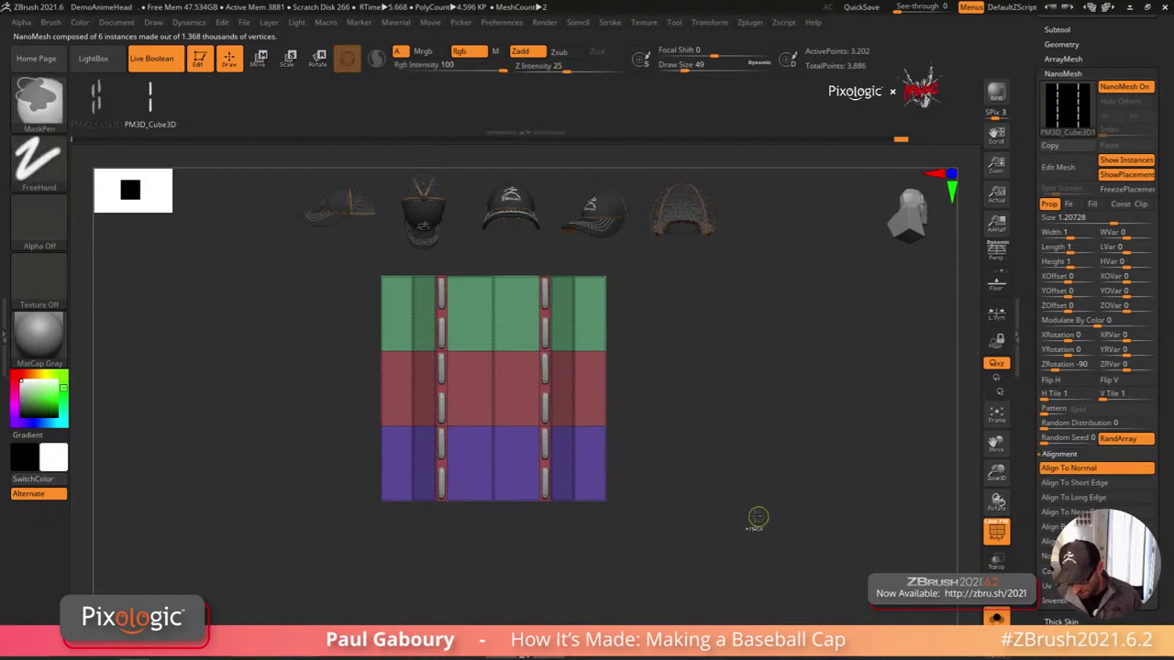
pyautogui.moveTo(757, 519)
pyautogui.keyDown('alt'); pyautogui.mouseDown()
pyautogui.moveTo(687, 511)
pyautogui.moveTo(677, 493)
pyautogui.moveTo(683, 506)
pyautogui.mouseUp(); pyautogui.keyUp('alt')
pyautogui.hotkey('shift', 'f')
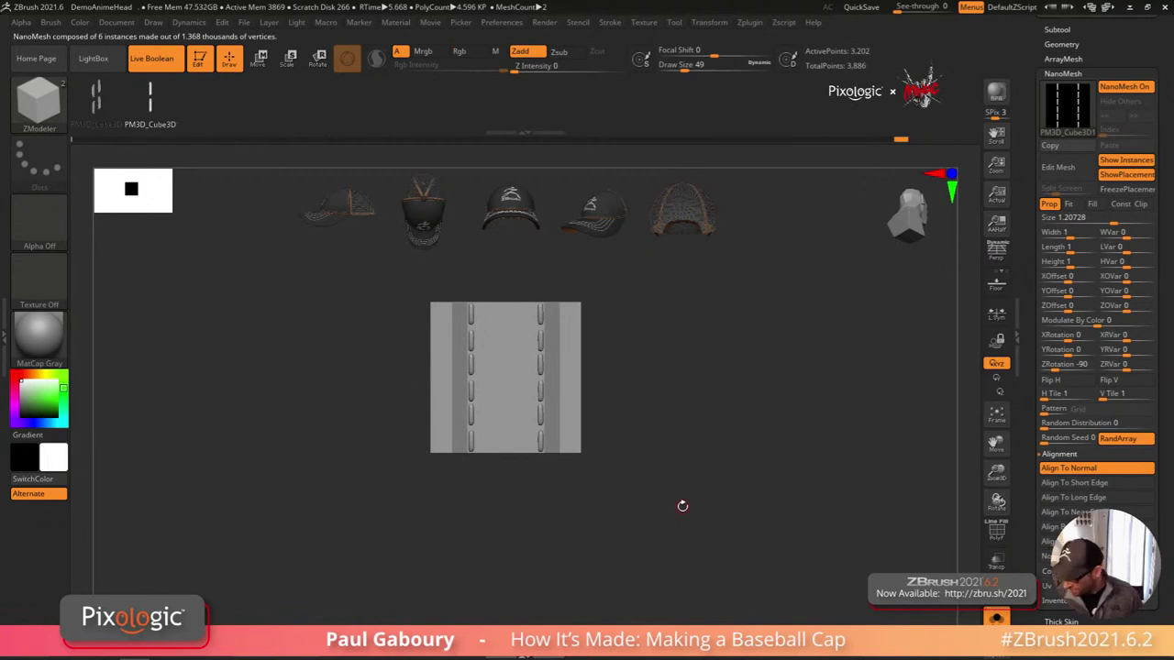
# Step: Set the stitch NanoMesh size to 1.1 and convert the instances to geometry with One To Mesh
pyautogui.moveTo(1102, 216); pyautogui.dragTo(1115, 221)
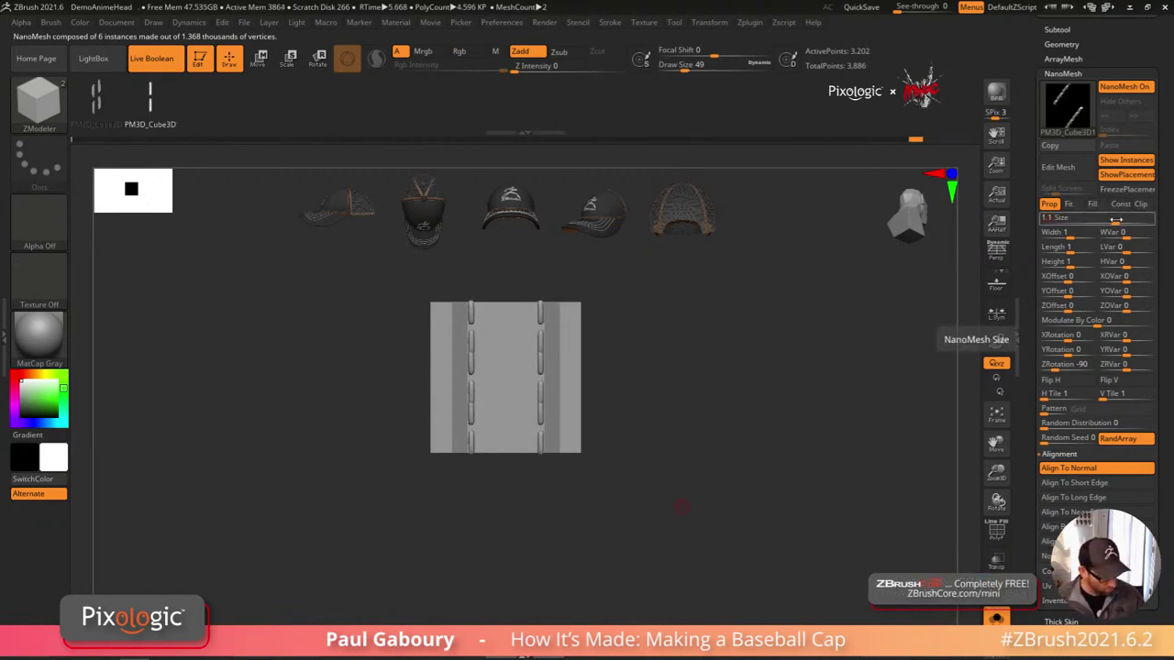
pyautogui.click(1115, 220)
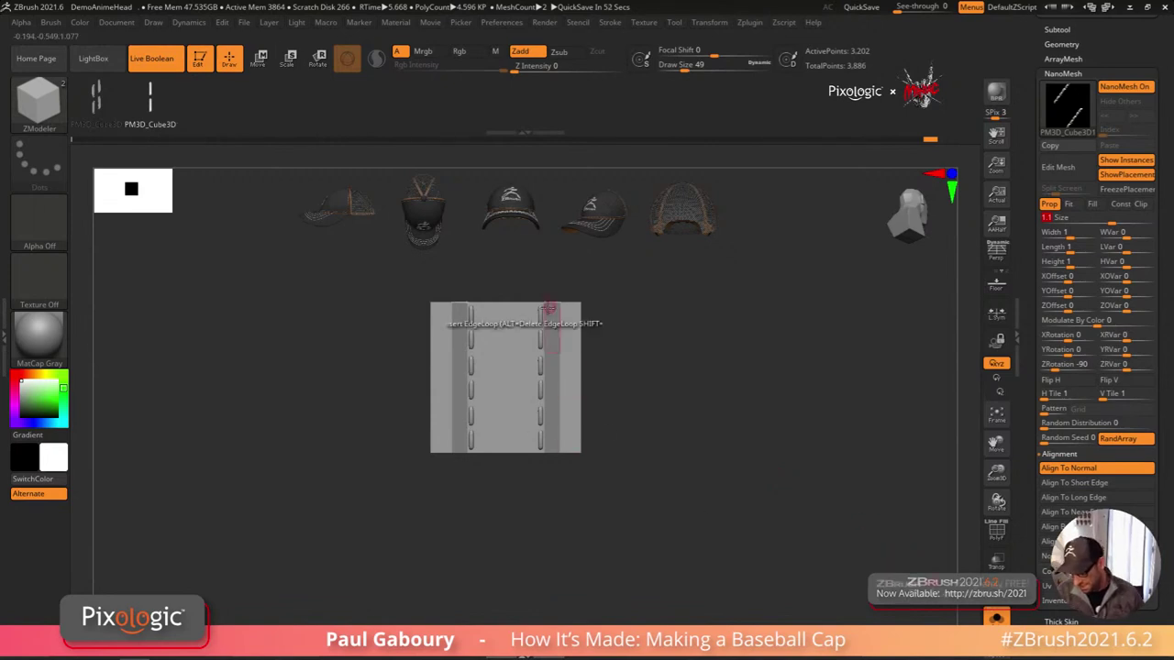
pyautogui.moveTo(1161, 543)
pyautogui.mouseDown()
pyautogui.moveTo(1151, 424)
pyautogui.moveTo(1149, 444)
pyautogui.mouseUp()
pyautogui.click(1067, 297)
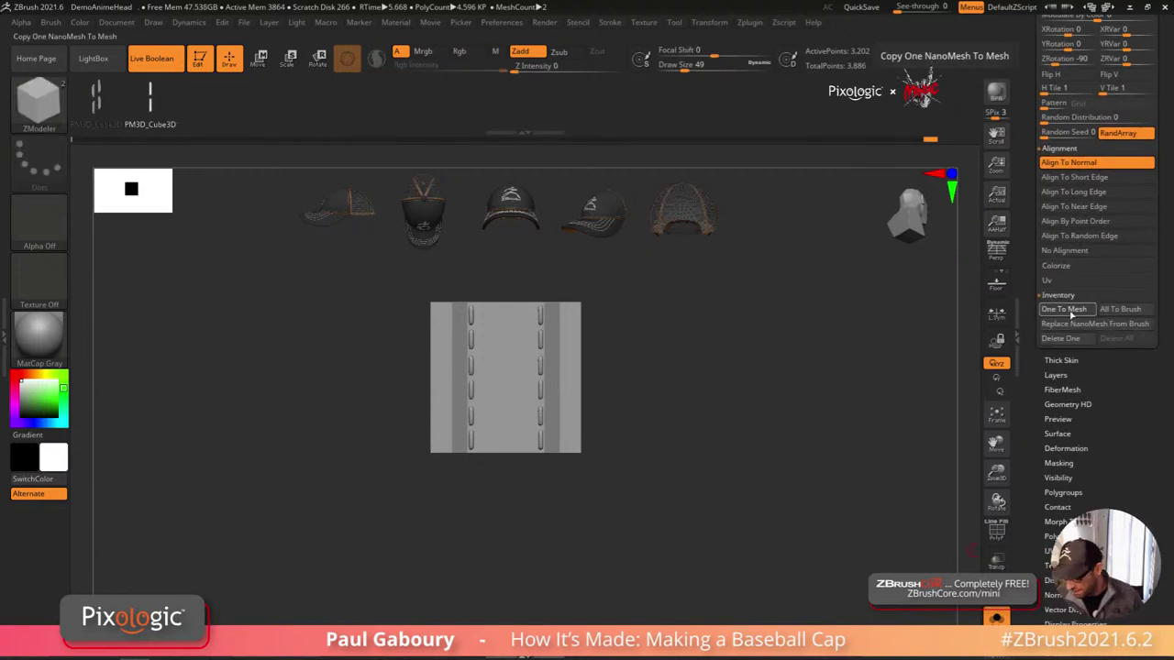
pyautogui.click(1072, 312)
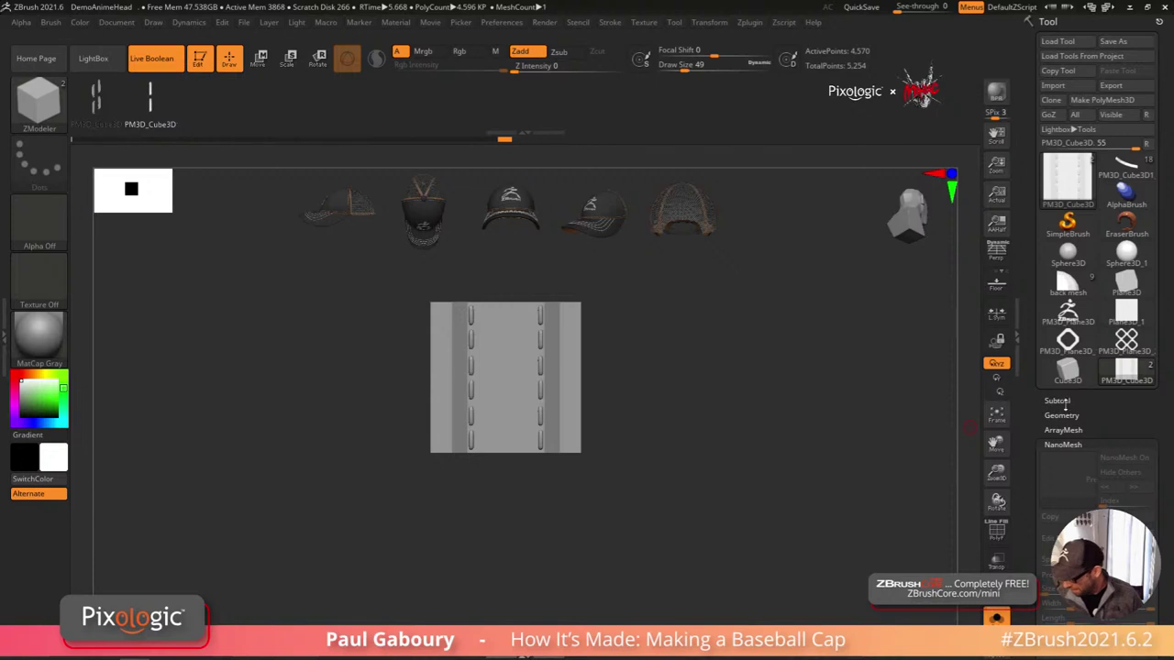
# Step: Turn on the polyframe display, isolate the strip segment's upper third, assign it its own polygroup and show the whole mesh
pyautogui.click(1056, 401)
pyautogui.moveTo(1061, 433)
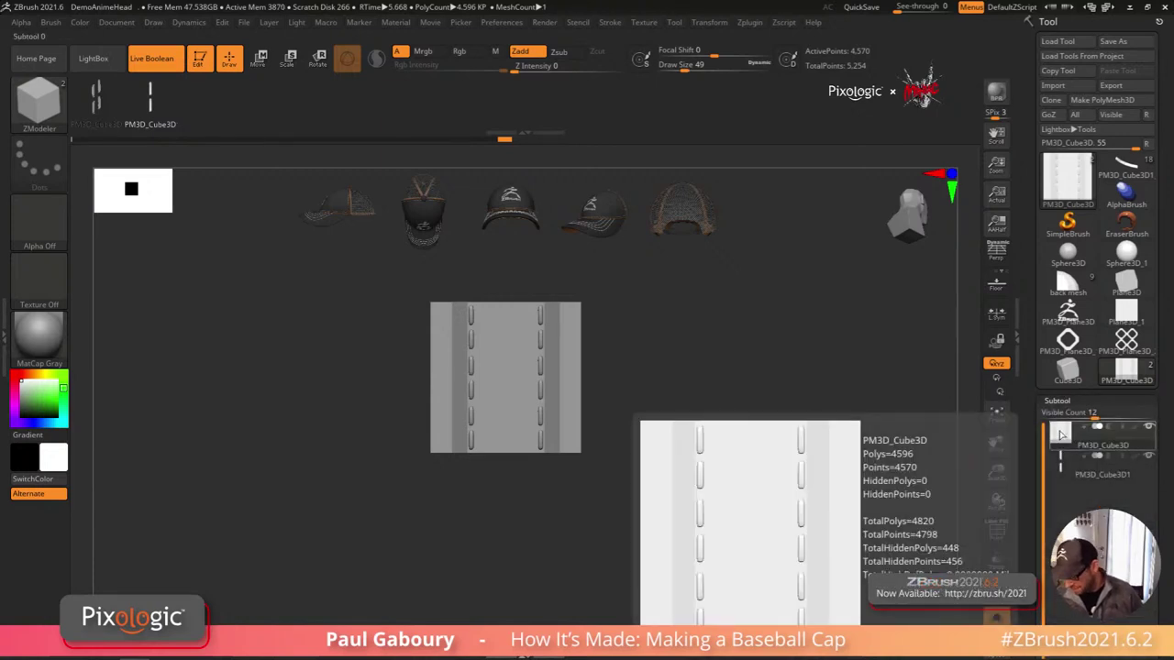
pyautogui.hotkey('shift', 'f')
pyautogui.moveTo(571, 522)
pyautogui.mouseDown()
pyautogui.moveTo(526, 542)
pyautogui.moveTo(560, 592)
pyautogui.moveTo(582, 535)
pyautogui.moveTo(590, 544)
pyautogui.mouseUp()
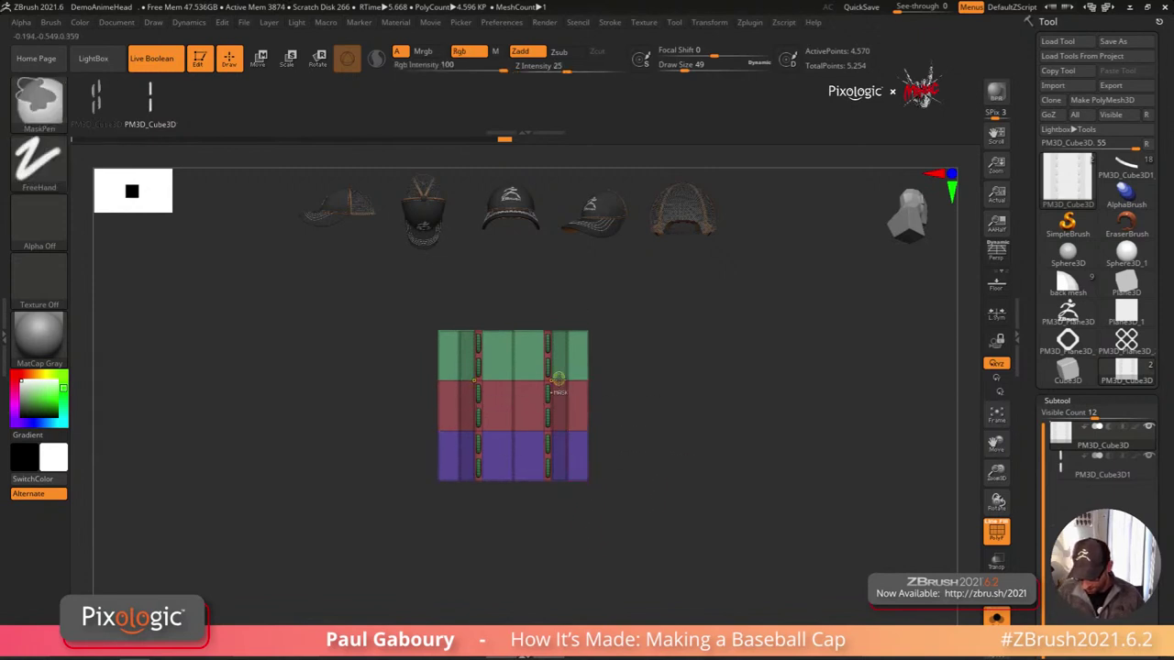
pyautogui.press('f')
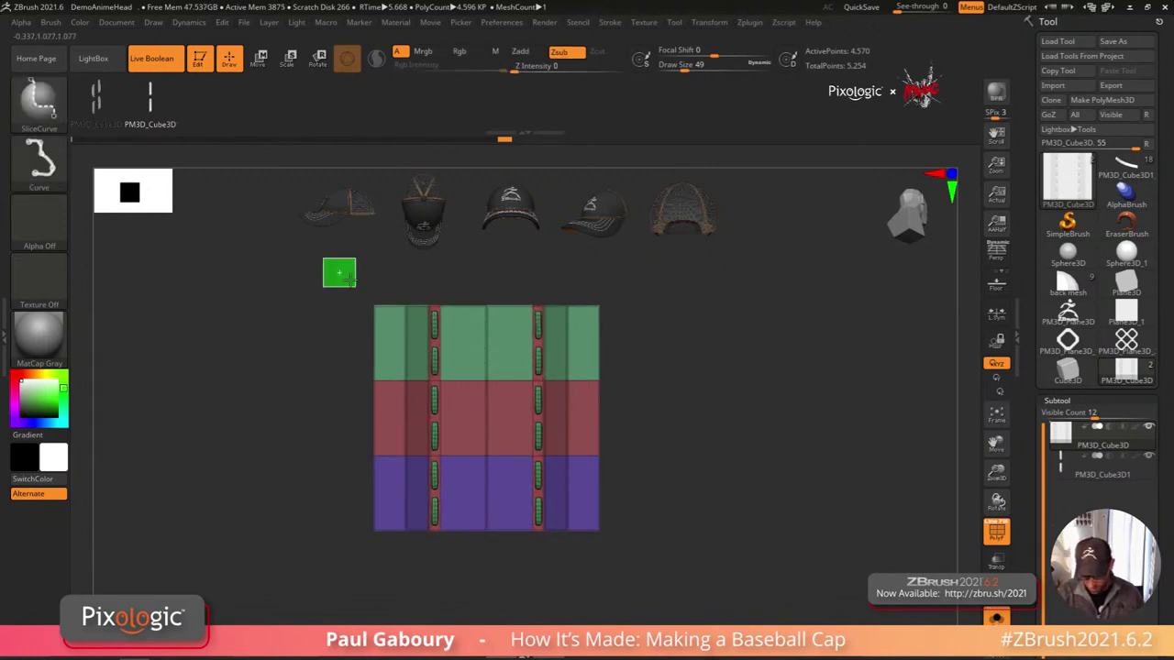
pyautogui.keyDown('ctrl'); pyautogui.keyDown('shift'); pyautogui.moveTo(334, 267); pyautogui.dragTo(711, 385); pyautogui.keyUp('shift'); pyautogui.keyUp('ctrl')
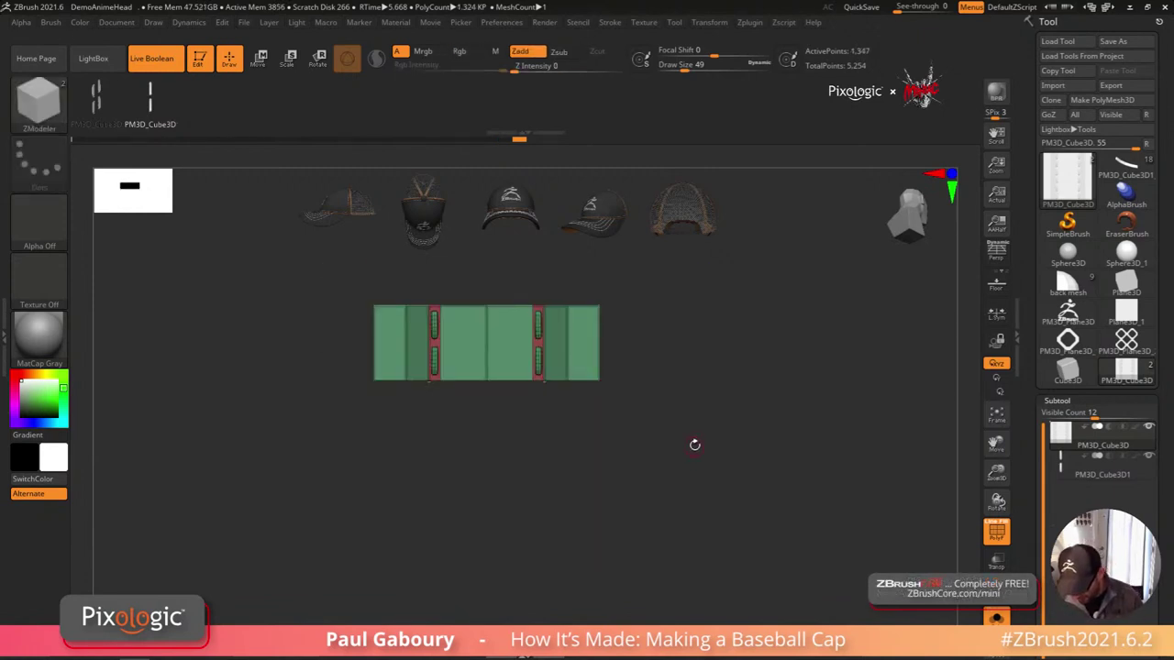
pyautogui.moveTo(694, 445)
pyautogui.mouseDown()
pyautogui.moveTo(703, 389)
pyautogui.moveTo(742, 394)
pyautogui.moveTo(687, 438)
pyautogui.moveTo(537, 387)
pyautogui.moveTo(532, 401)
pyautogui.moveTo(582, 412)
pyautogui.moveTo(685, 481)
pyautogui.moveTo(686, 563)
pyautogui.moveTo(755, 493)
pyautogui.moveTo(663, 480)
pyautogui.moveTo(716, 447)
pyautogui.mouseUp()
pyautogui.press('ctrl')
pyautogui.hotkey('ctrl', 'w')
pyautogui.keyDown('ctrl'); pyautogui.keyDown('shift'); pyautogui.click(687, 465); pyautogui.keyUp('shift'); pyautogui.keyUp('ctrl')
# Step: Isolate the strip segment's lower third with its stitches, give it a single polygroup and unhide everything
pyautogui.moveTo(702, 551)
pyautogui.keyDown('ctrl'); pyautogui.keyDown('shift'); pyautogui.mouseDown()
pyautogui.moveTo(364, 460)
pyautogui.moveTo(346, 435)
pyautogui.moveTo(702, 519)
pyautogui.moveTo(575, 433)
pyautogui.mouseUp(); pyautogui.keyUp('shift'); pyautogui.keyUp('ctrl')
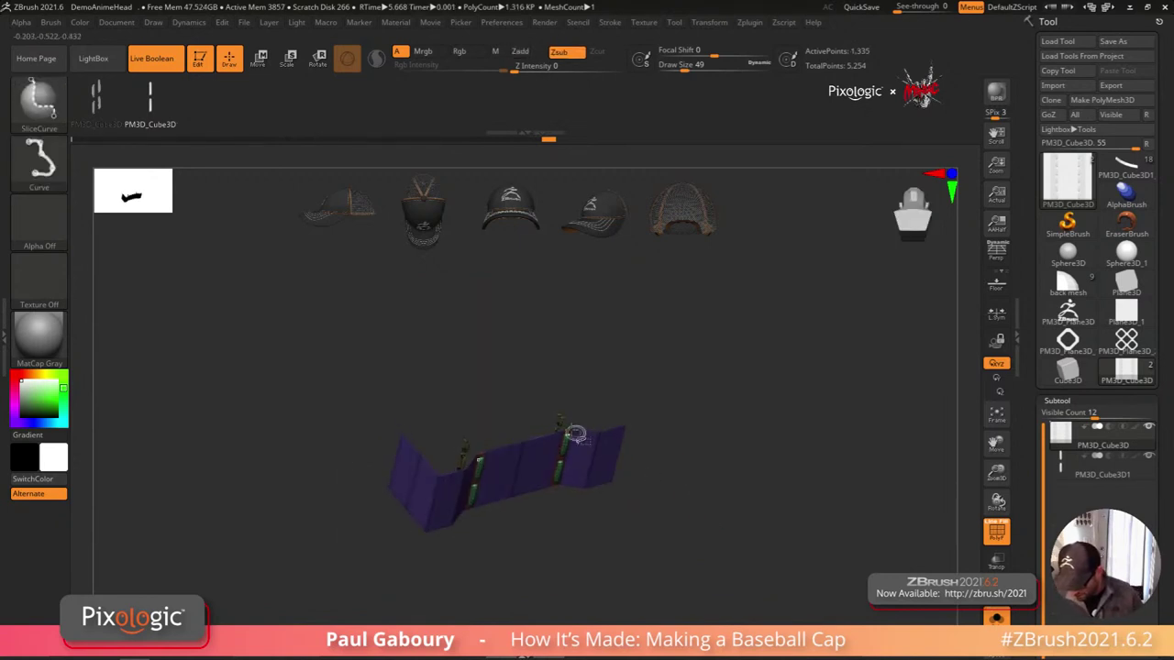
pyautogui.hotkey('ctrl', 'w')
pyautogui.keyDown('ctrl'); pyautogui.keyDown('shift'); pyautogui.click(701, 509); pyautogui.keyUp('shift'); pyautogui.keyUp('ctrl')
pyautogui.keyDown('shift'); pyautogui.moveTo(702, 514); pyautogui.dragTo(683, 484); pyautogui.keyUp('shift')
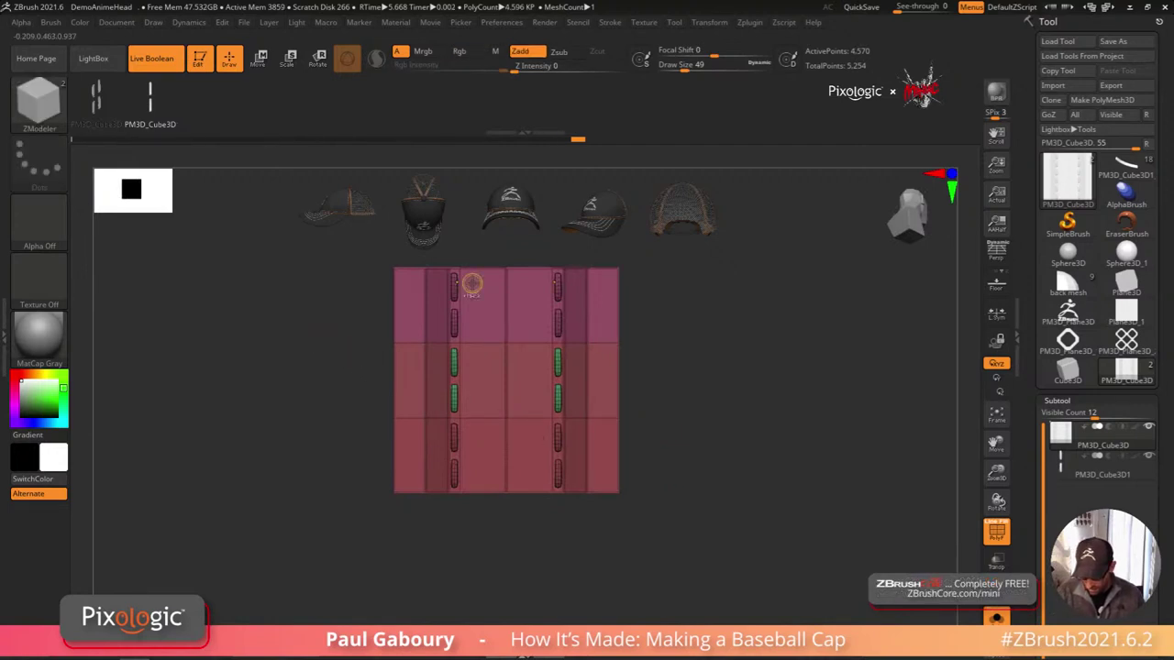
# Step: Isolate the middle third of the strip segment together with its stitches and assign it its own polygroup
pyautogui.keyDown('ctrl'); pyautogui.keyDown('shift'); pyautogui.click(475, 315); pyautogui.keyUp('shift'); pyautogui.keyUp('ctrl')
pyautogui.keyDown('ctrl'); pyautogui.keyDown('shift'); pyautogui.click(452, 318); pyautogui.keyUp('shift'); pyautogui.keyUp('ctrl')
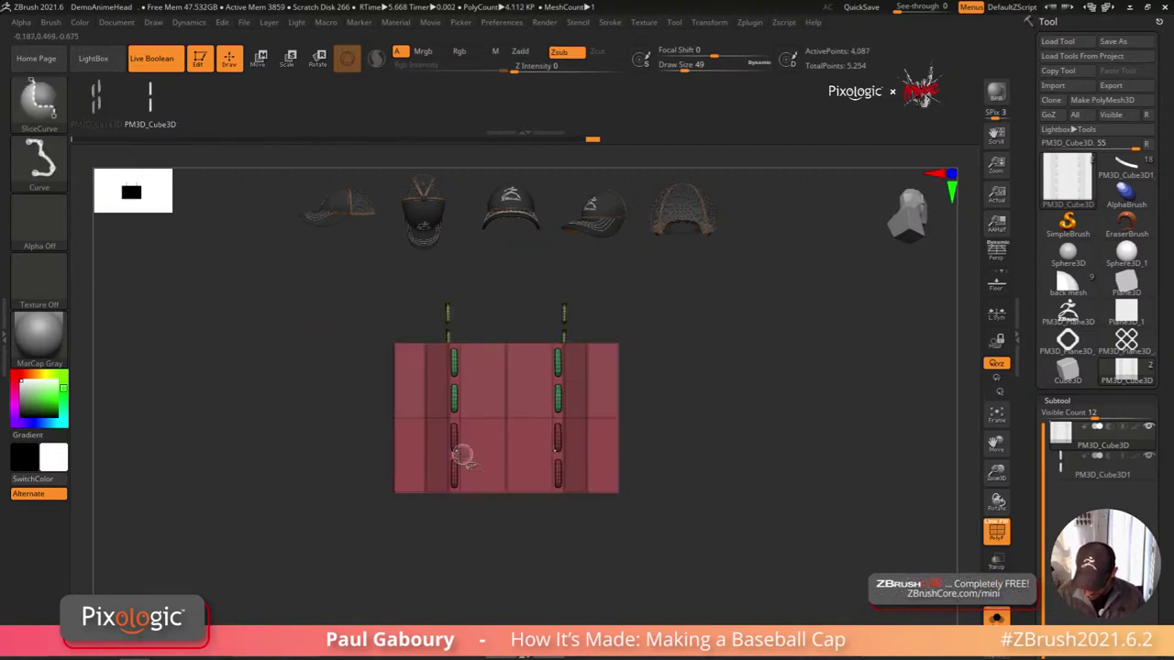
pyautogui.keyDown('ctrl'); pyautogui.keyDown('shift'); pyautogui.click(461, 450); pyautogui.keyUp('shift'); pyautogui.keyUp('ctrl')
pyautogui.press('b')
pyautogui.press('z')
pyautogui.press('m')
pyautogui.moveTo(519, 432)
pyautogui.mouseDown()
pyautogui.moveTo(550, 458)
pyautogui.moveTo(539, 486)
pyautogui.mouseUp()
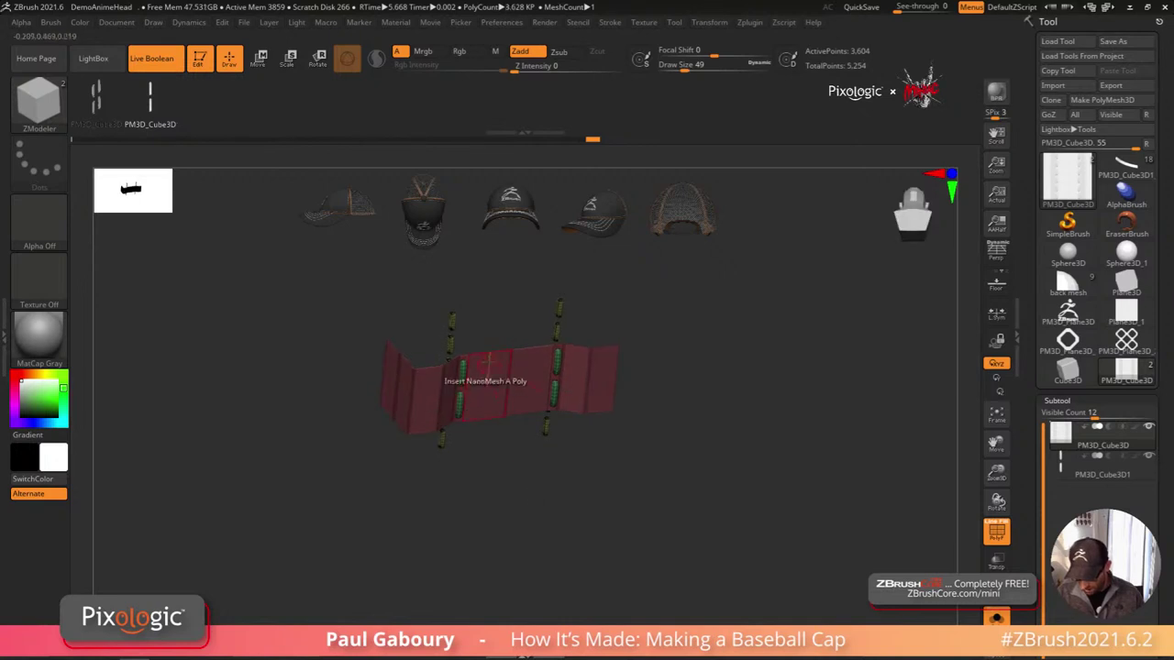
pyautogui.keyDown('ctrl'); pyautogui.keyDown('shift'); pyautogui.click(603, 386); pyautogui.keyUp('shift'); pyautogui.keyUp('ctrl')
pyautogui.hotkey('ctrl', 'w')
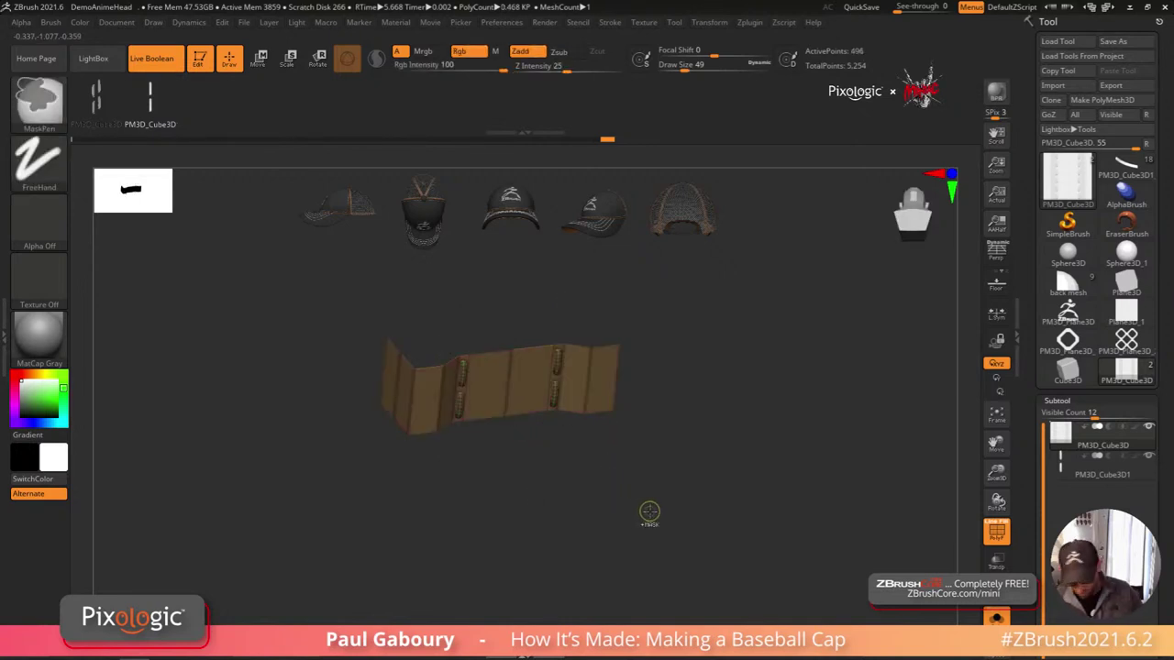
# Step: Isolate the stray duplicate stitches by hiding the three strip groups, invert the visibility and delete the hidden stitches
pyautogui.keyDown('ctrl'); pyautogui.keyDown('shift'); pyautogui.click(652, 514); pyautogui.keyUp('shift'); pyautogui.keyUp('ctrl')
pyautogui.keyDown('ctrl'); pyautogui.keyDown('shift'); pyautogui.click(578, 393); pyautogui.keyUp('shift'); pyautogui.keyUp('ctrl')
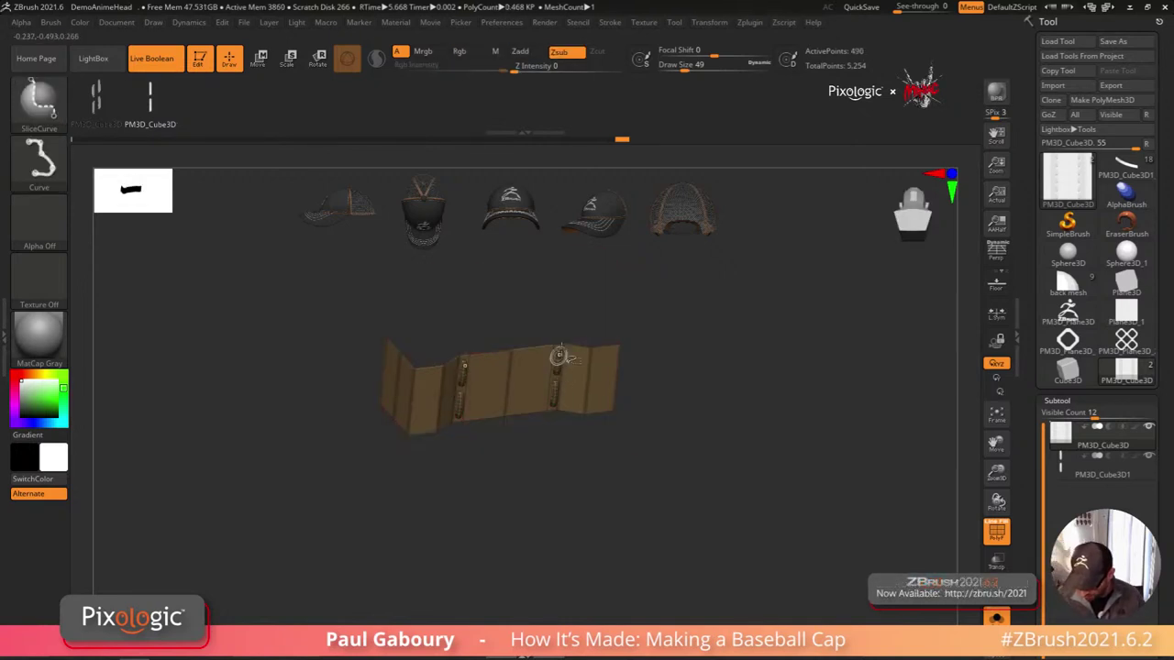
pyautogui.keyDown('ctrl'); pyautogui.keyDown('shift'); pyautogui.click(560, 365); pyautogui.keyUp('shift'); pyautogui.keyUp('ctrl')
pyautogui.keyDown('ctrl'); pyautogui.keyDown('shift'); pyautogui.click(563, 308); pyautogui.keyUp('shift'); pyautogui.keyUp('ctrl')
pyautogui.keyDown('ctrl'); pyautogui.keyDown('shift'); pyautogui.click(552, 459); pyautogui.keyUp('shift'); pyautogui.keyUp('ctrl')
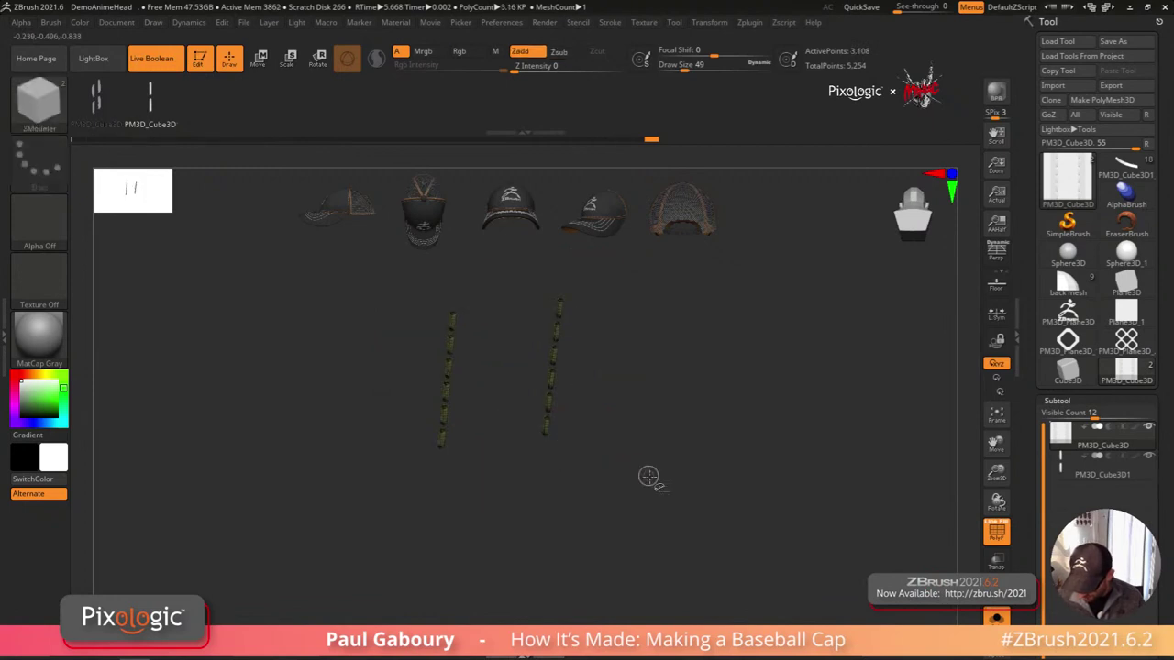
pyautogui.keyDown('ctrl'); pyautogui.keyDown('shift'); pyautogui.click(677, 517); pyautogui.keyUp('shift'); pyautogui.keyUp('ctrl')
pyautogui.keyDown('shift'); pyautogui.moveTo(684, 521); pyautogui.dragTo(739, 493); pyautogui.keyUp('shift')
pyautogui.moveTo(1161, 521); pyautogui.dragTo(1158, 374)
pyautogui.scroll(-2, 1158, 375)
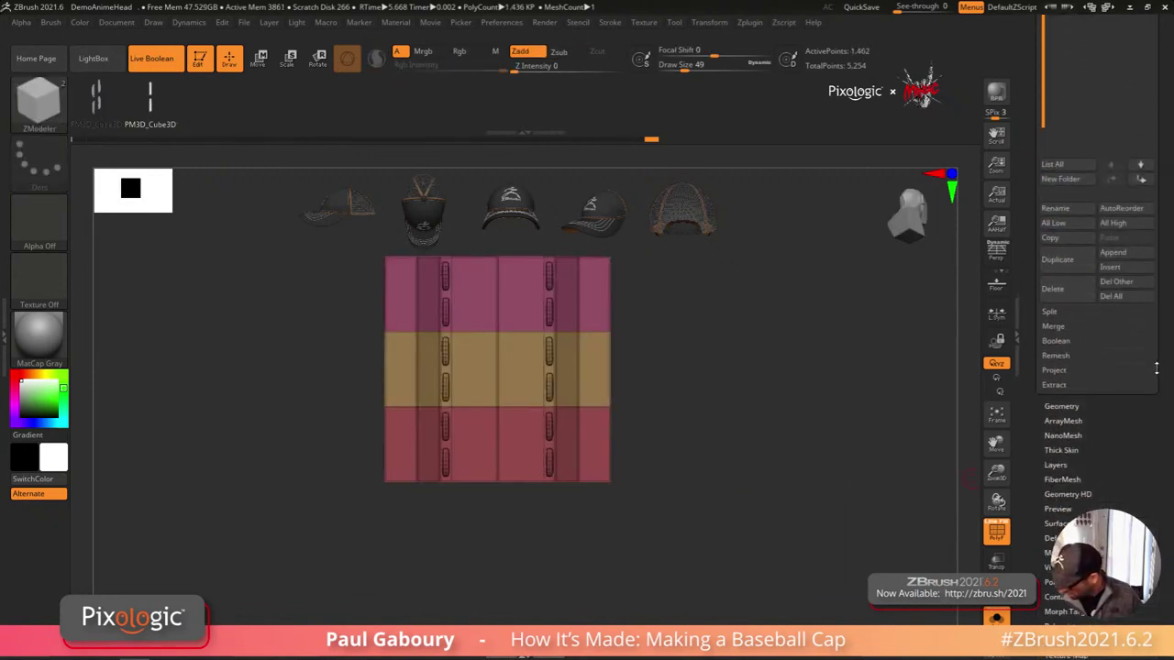
pyautogui.click(1077, 408)
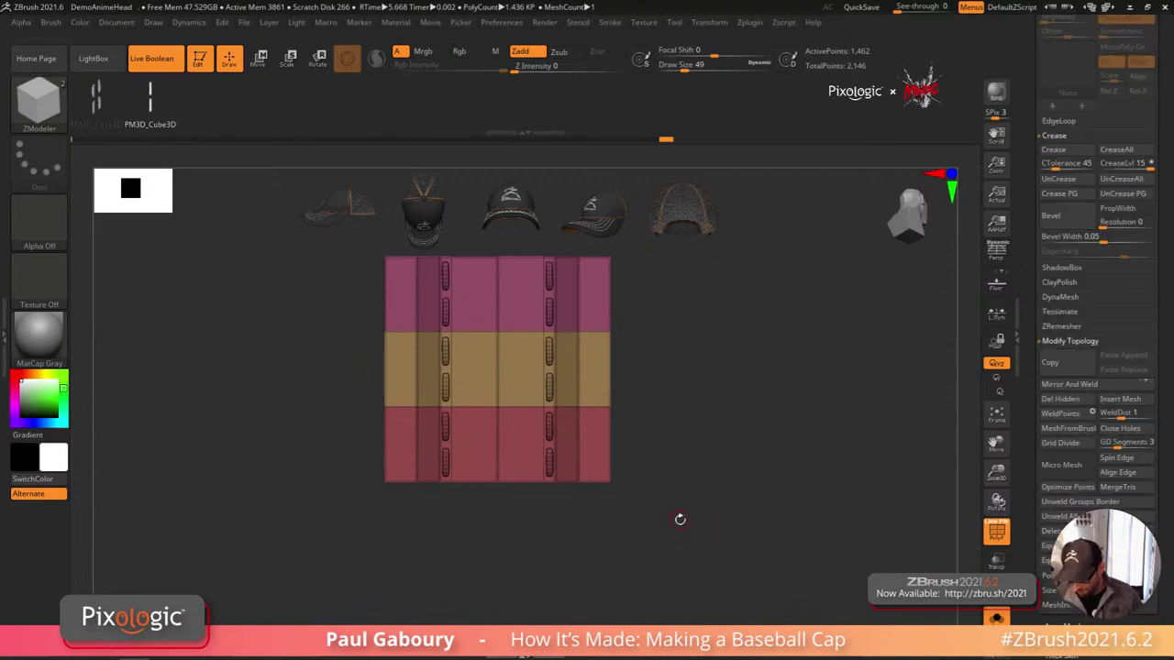
# Step: Turn off the polyframe display, create a new InsertMesh brush from the stitched strip segment and enable Curve Mode
pyautogui.keyDown('alt'); pyautogui.moveTo(707, 463); pyautogui.dragTo(687, 481); pyautogui.keyUp('alt')
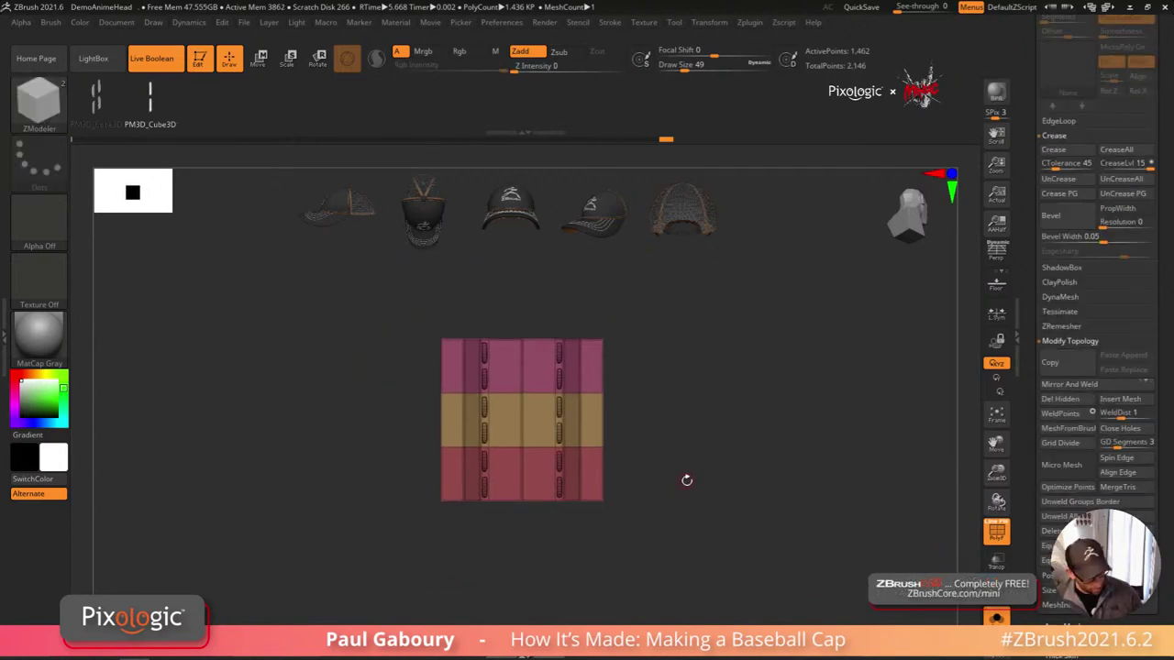
pyautogui.hotkey('shift', 'f')
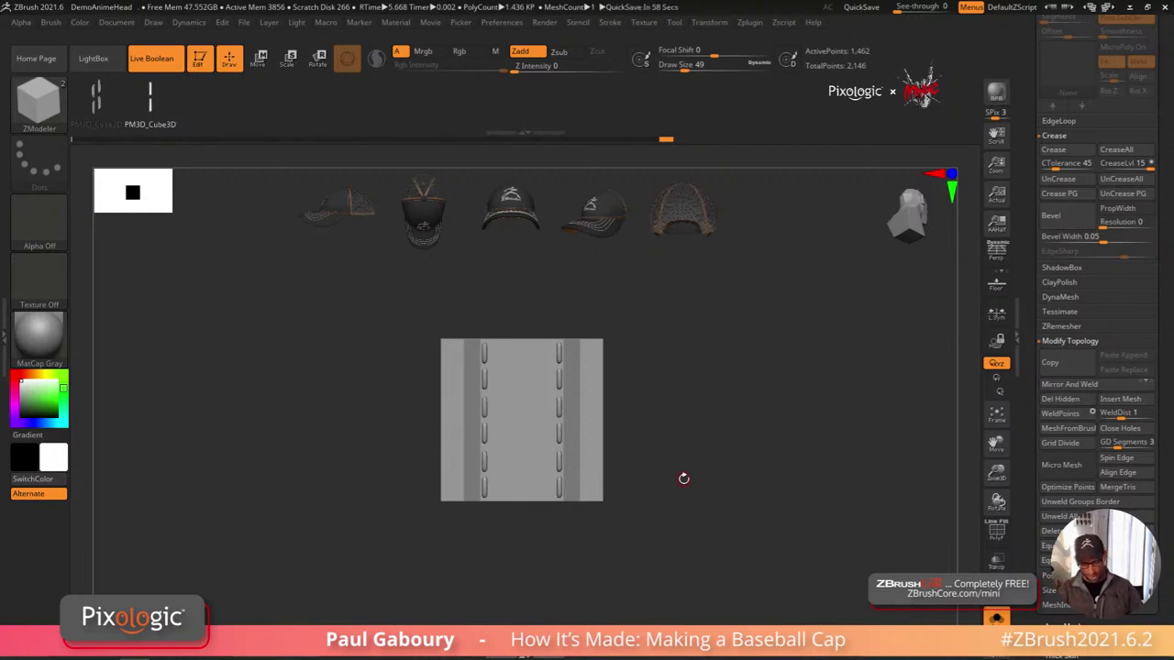
pyautogui.press('b')
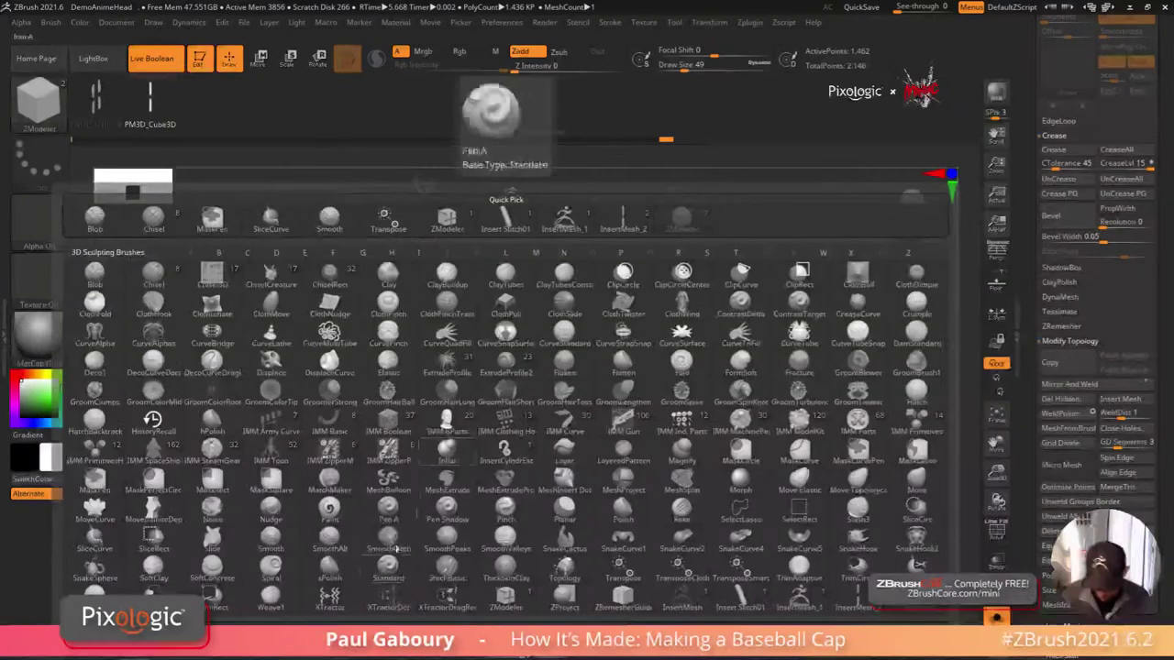
pyautogui.click(505, 637)
pyautogui.click(521, 224)
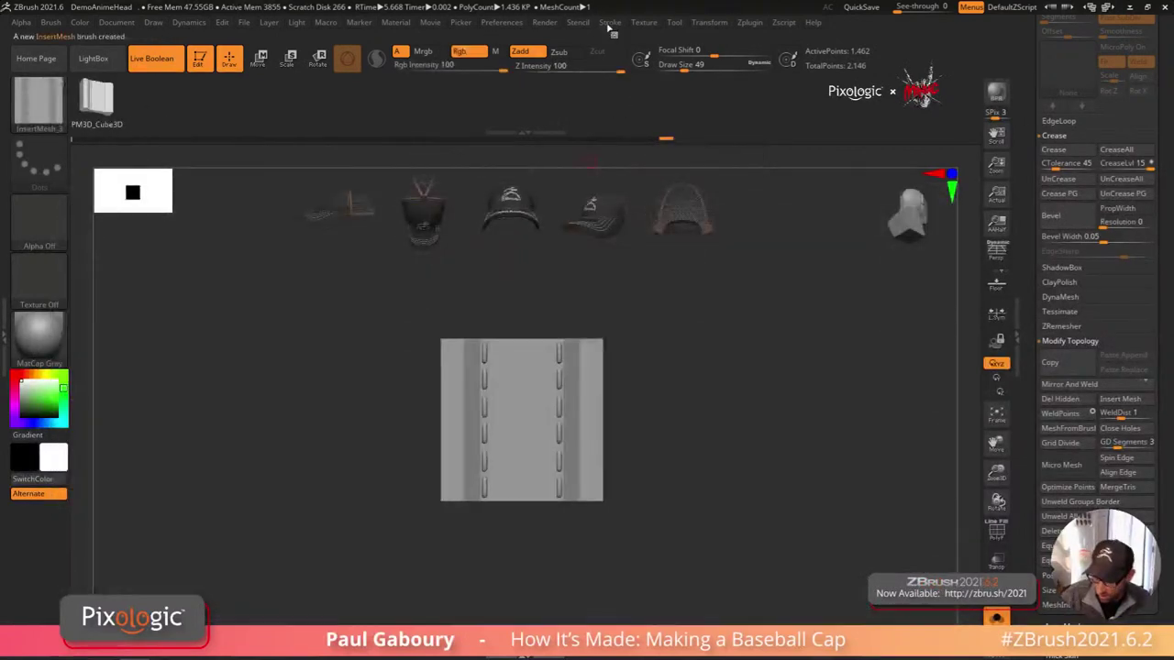
pyautogui.click(609, 22)
pyautogui.click(651, 298)
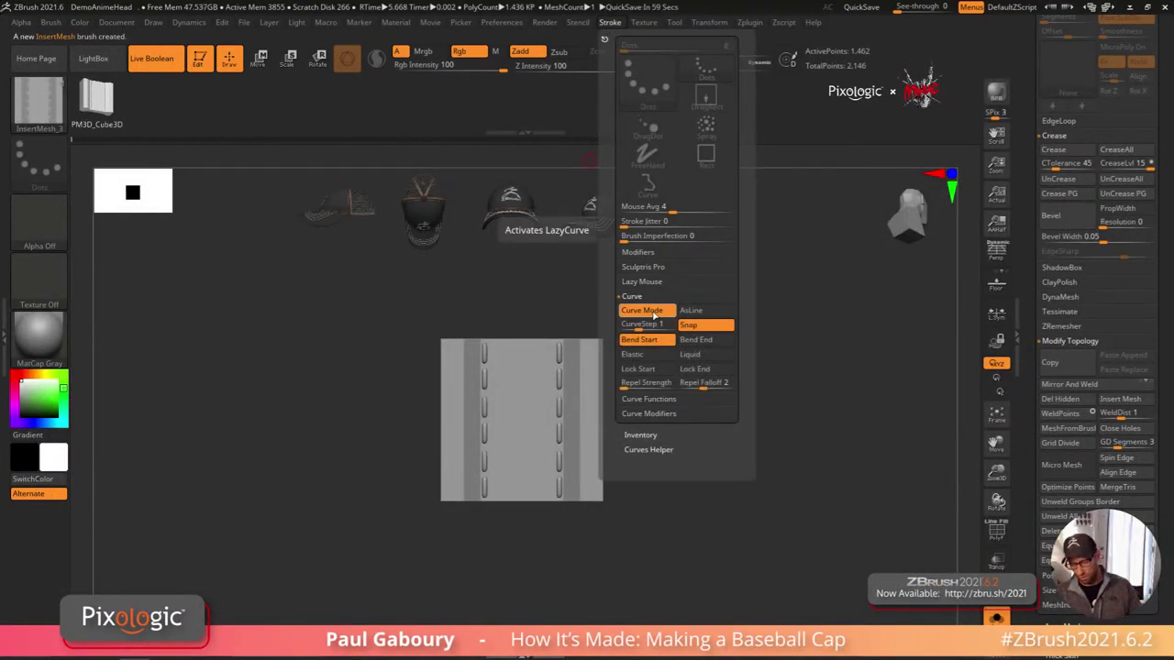
# Step: Set the brush modifiers to Tri Parts, Weld Points and Curve Res 10, and enlarge the draw size to about 167
pyautogui.click(50, 22)
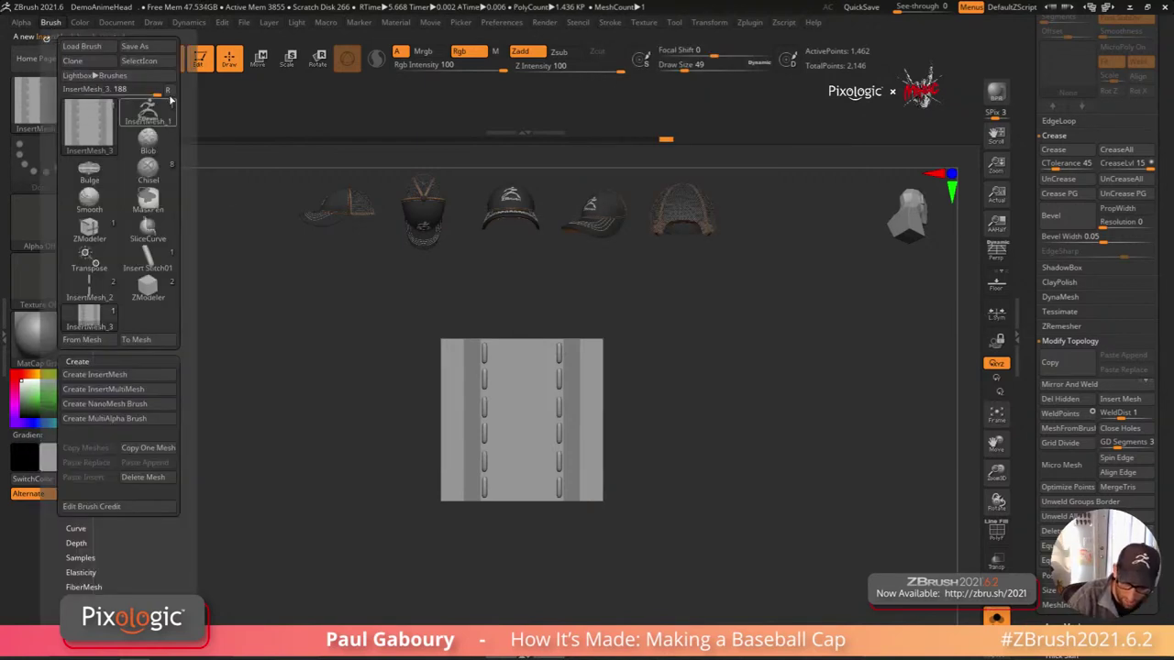
pyautogui.click(77, 215)
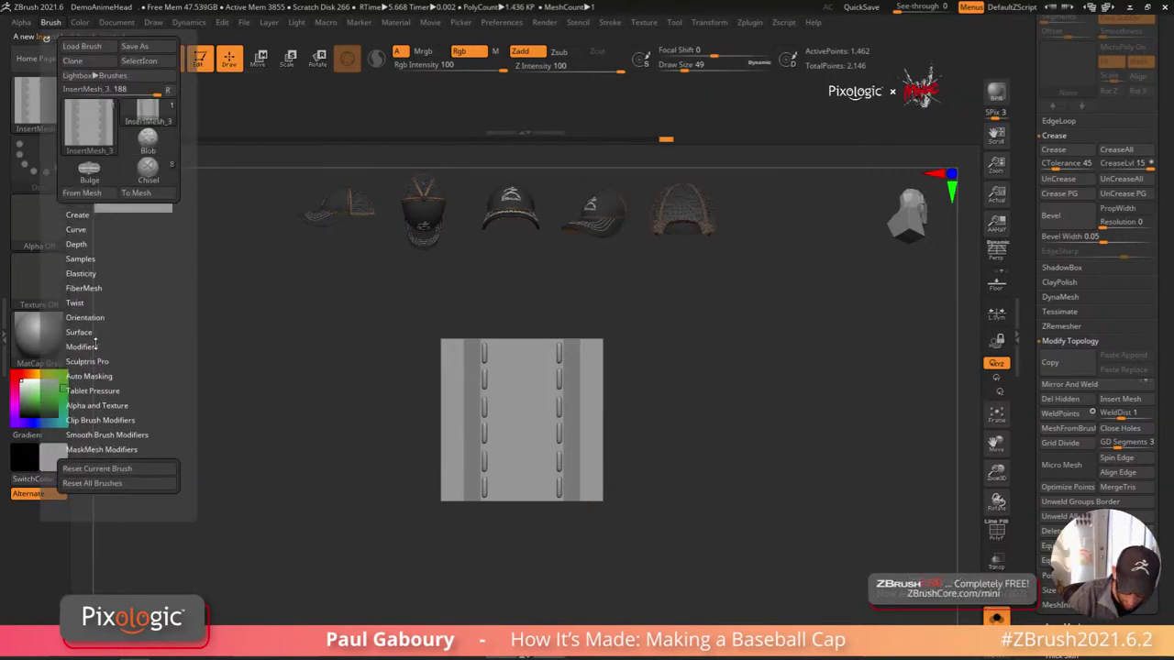
pyautogui.click(81, 347)
pyautogui.scroll(-5, 144, 264)
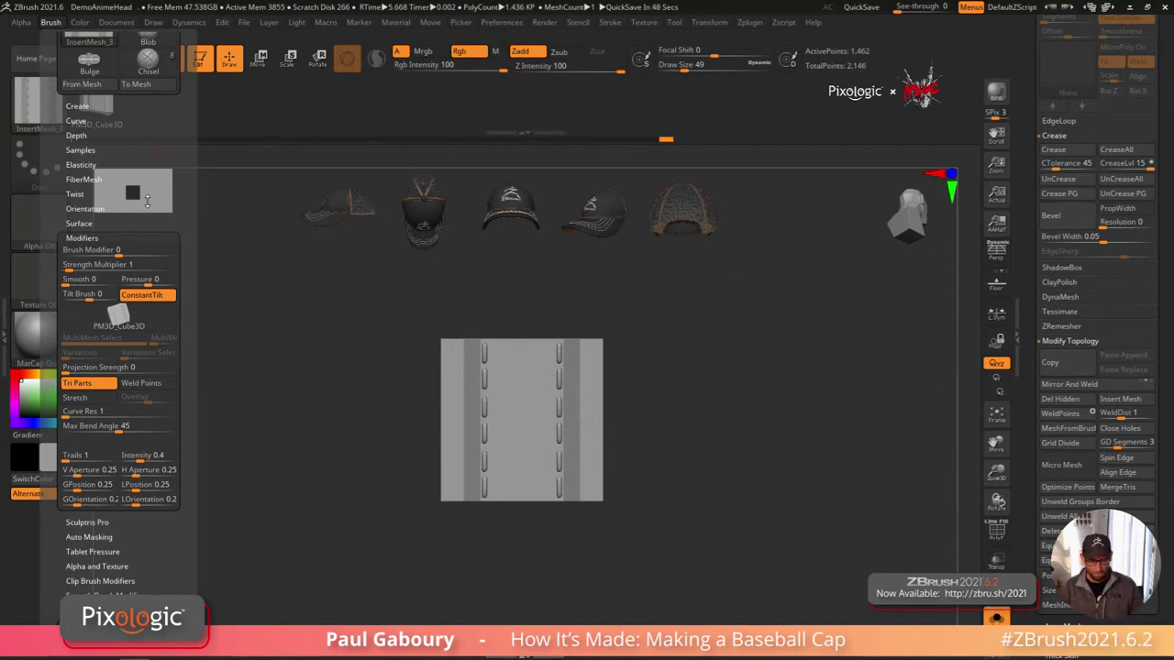
pyautogui.click(142, 382)
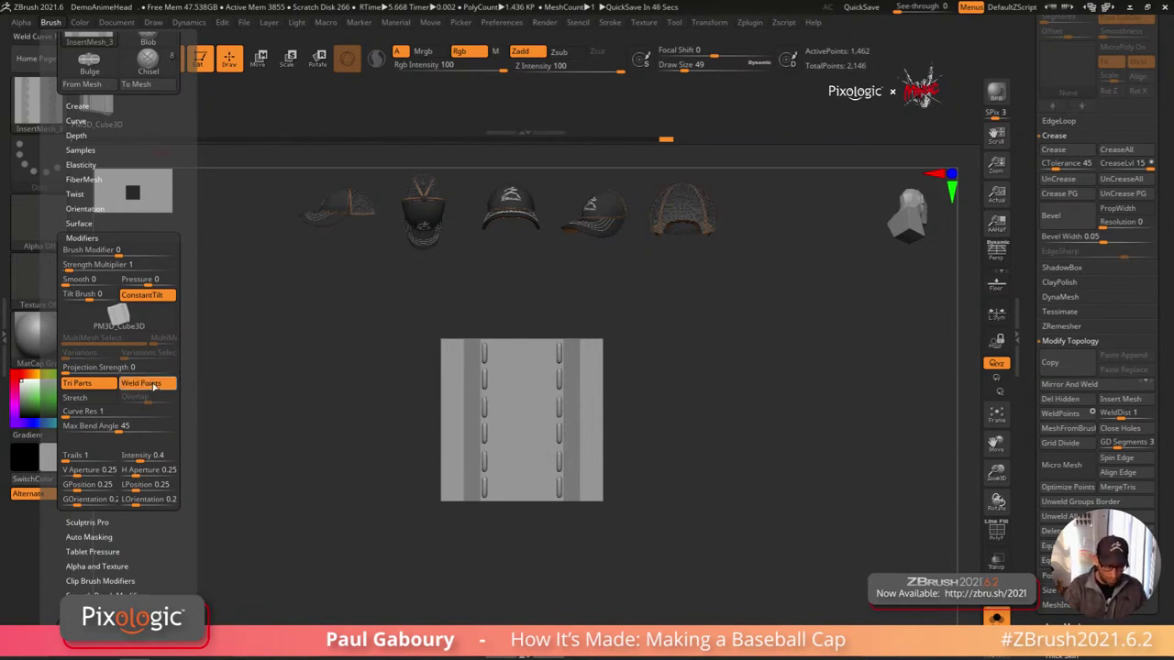
pyautogui.moveTo(66, 414); pyautogui.dragTo(101, 413)
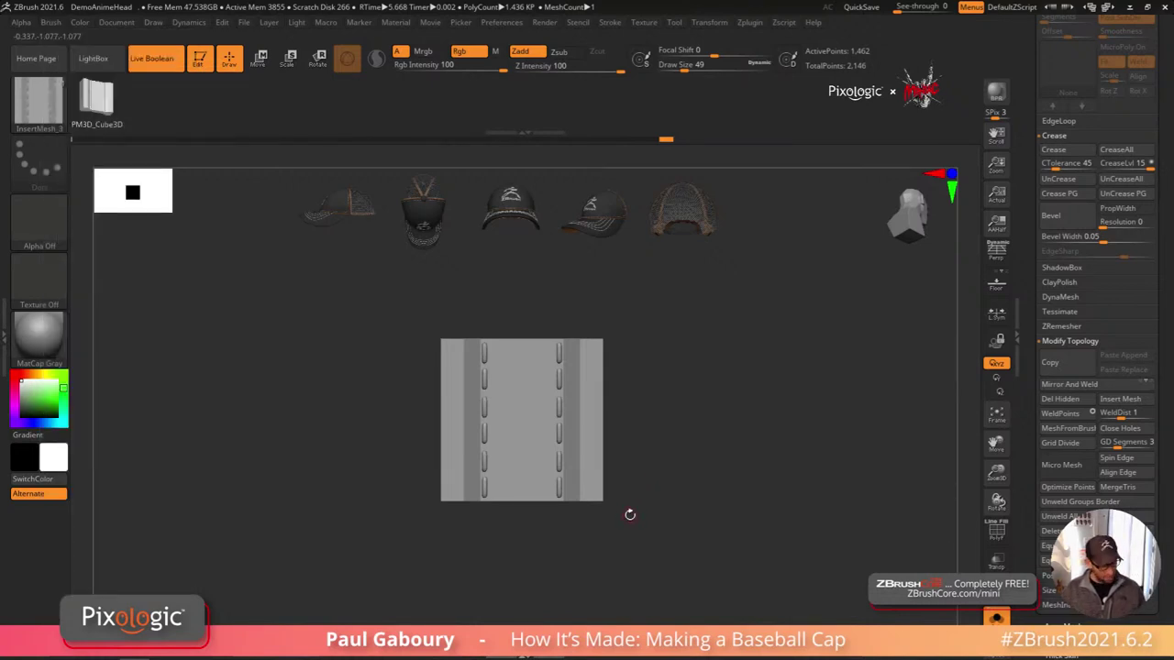
pyautogui.press('s')
pyautogui.moveTo(638, 513)
pyautogui.mouseDown()
pyautogui.moveTo(658, 513)
pyautogui.moveTo(495, 568)
pyautogui.mouseUp()
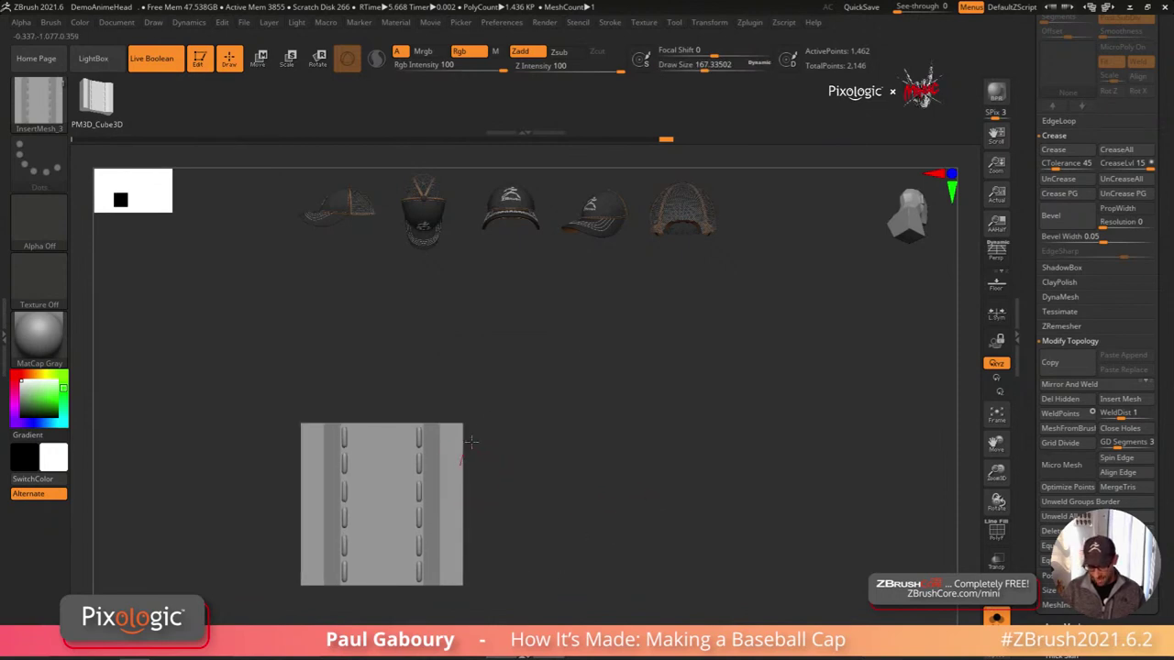
# Step: Test the insert brush by drawing a gently curved strip away from the segment, and undo it
pyautogui.moveTo(471, 442); pyautogui.dragTo(848, 337)
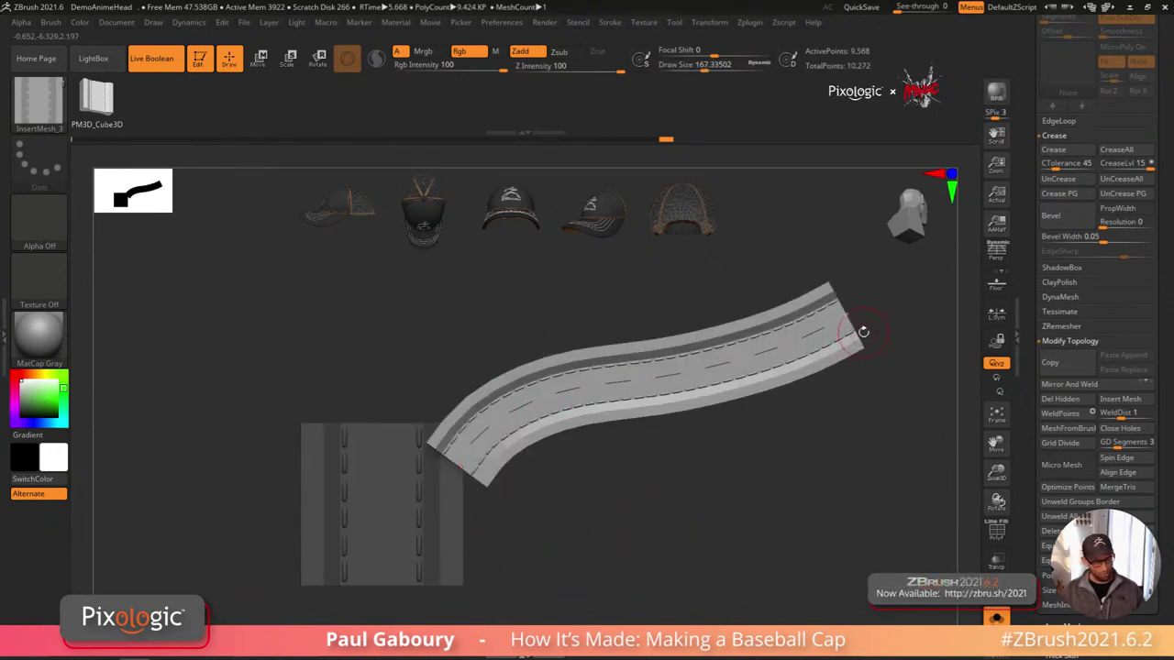
pyautogui.moveTo(728, 488)
pyautogui.mouseDown()
pyautogui.moveTo(753, 443)
pyautogui.moveTo(744, 468)
pyautogui.moveTo(731, 465)
pyautogui.mouseUp()
pyautogui.hotkey('ctrl', 'z')
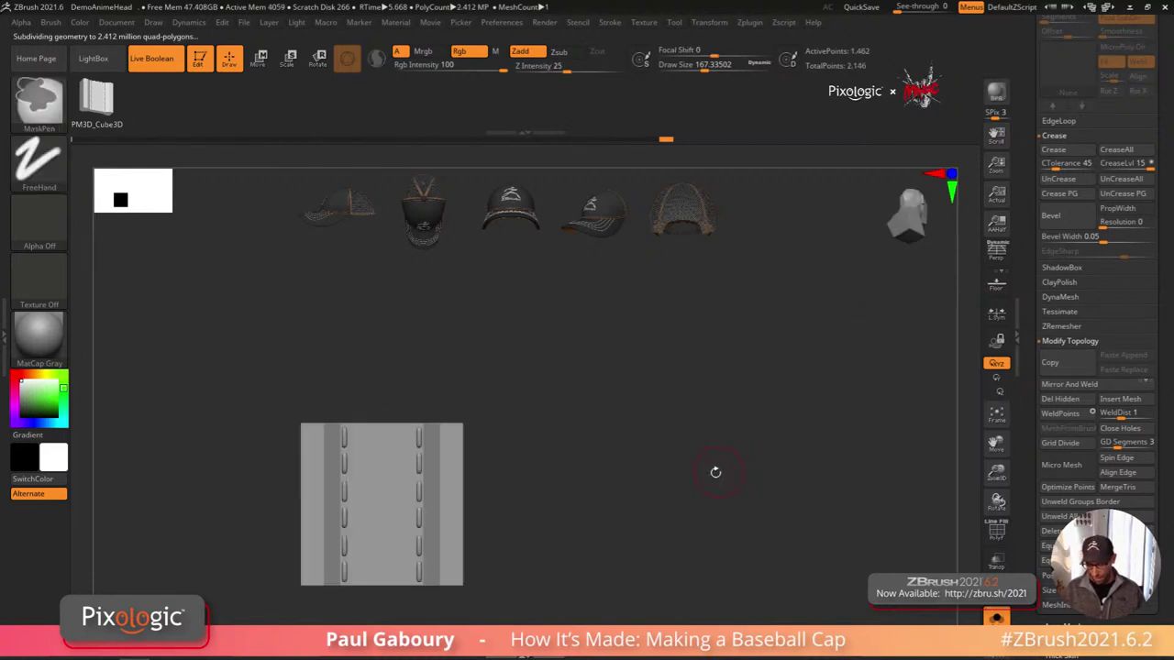
# Step: Turn off Weld Points for the brush, draw an S-shaped test strip and reposition its curve
pyautogui.keyDown('alt'); pyautogui.moveTo(575, 510); pyautogui.dragTo(613, 497); pyautogui.keyUp('alt')
pyautogui.click(50, 22)
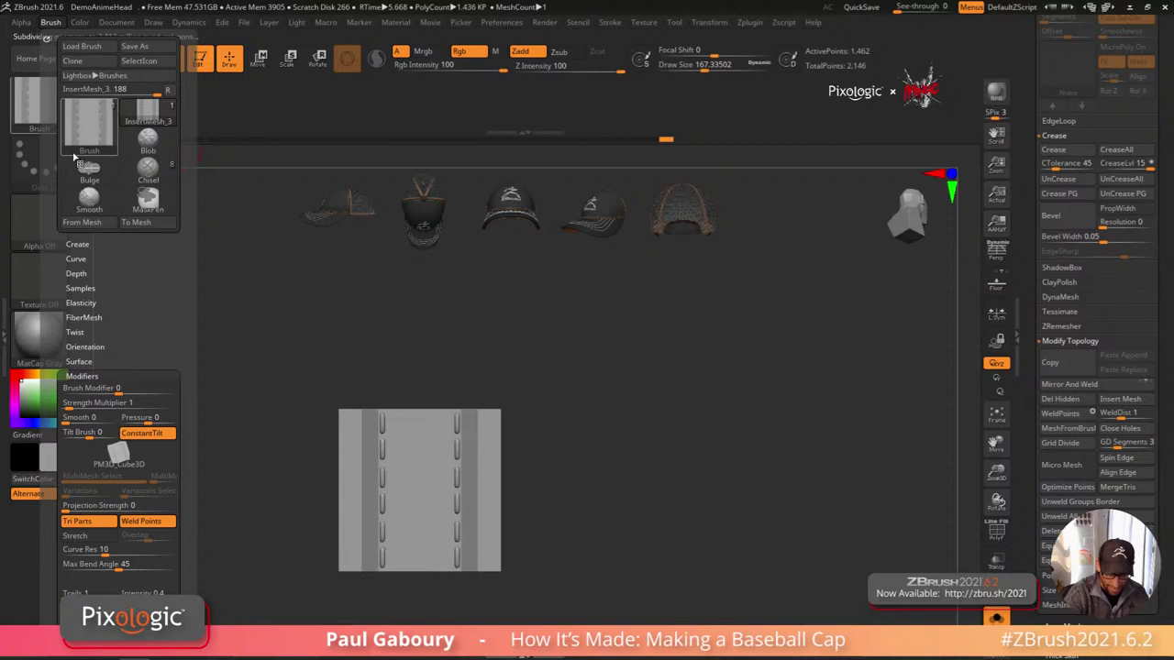
pyautogui.click(158, 526)
pyautogui.moveTo(804, 231); pyautogui.dragTo(804, 230)
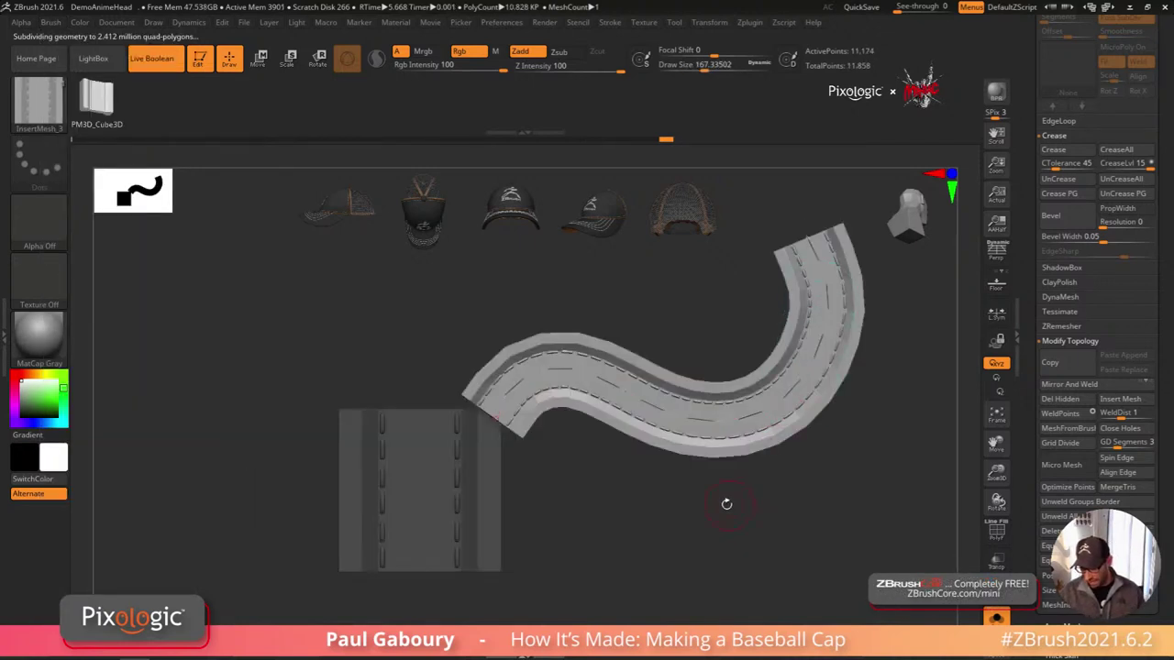
pyautogui.moveTo(500, 421); pyautogui.dragTo(525, 446)
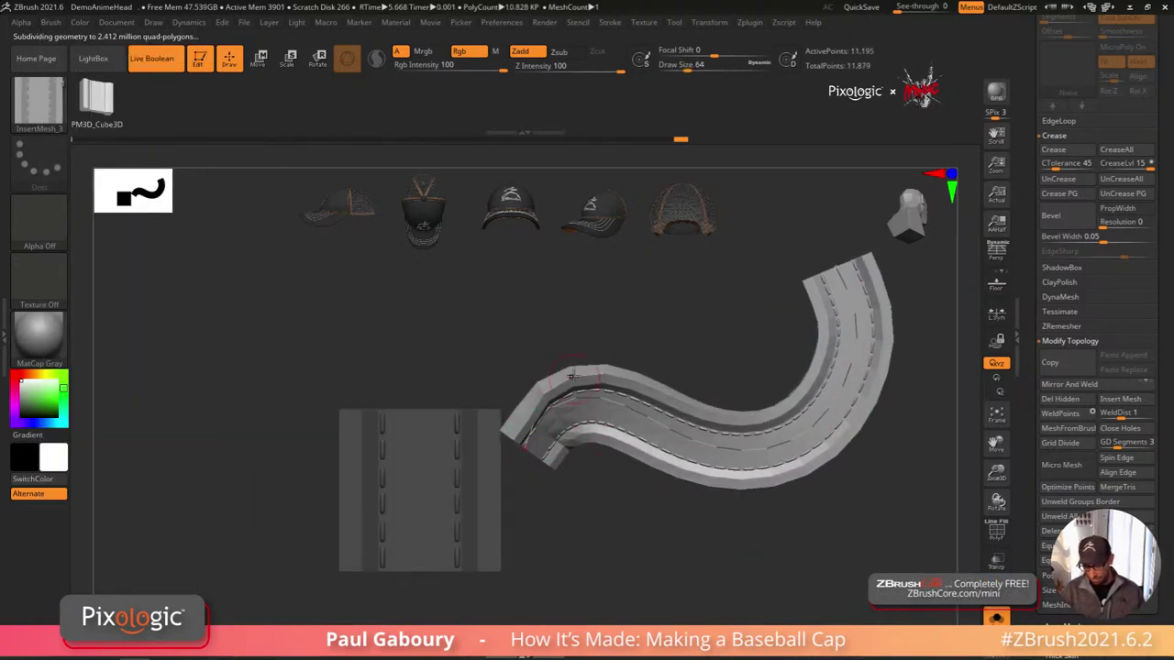
# Step: Undo the S-shaped test strip and turn Weld Points back on for the brush
pyautogui.hotkey('ctrl', 'z')
pyautogui.hotkey('ctrl', 'z')
pyautogui.click(52, 23)
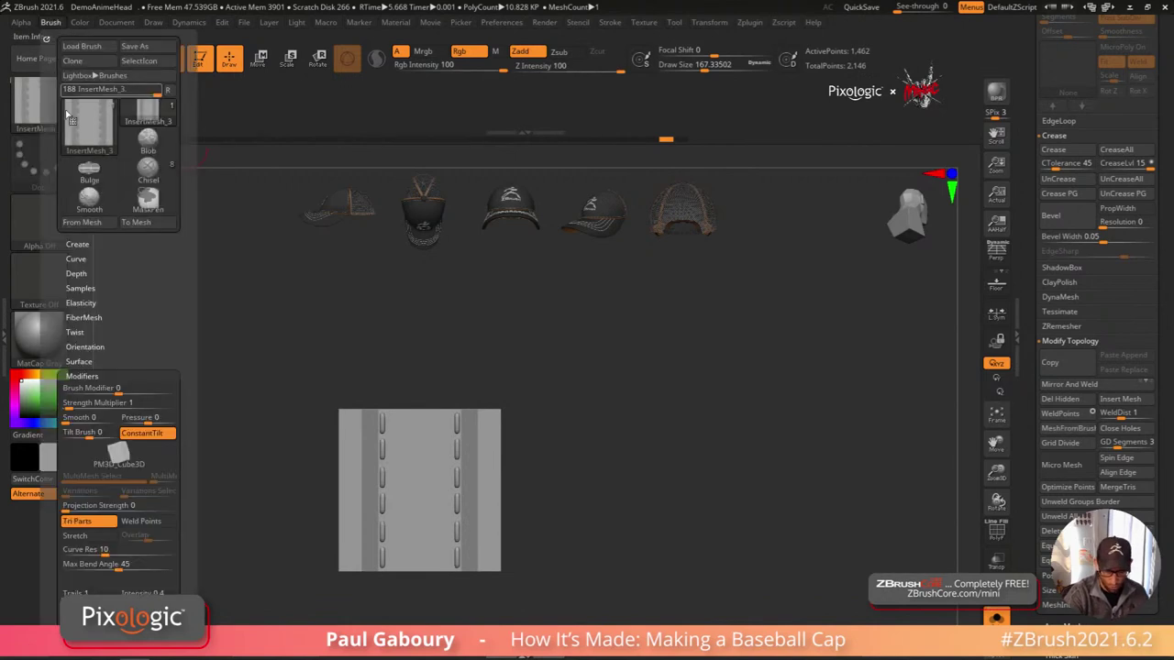
pyautogui.click(155, 526)
pyautogui.moveTo(176, 520); pyautogui.dragTo(176, 431)
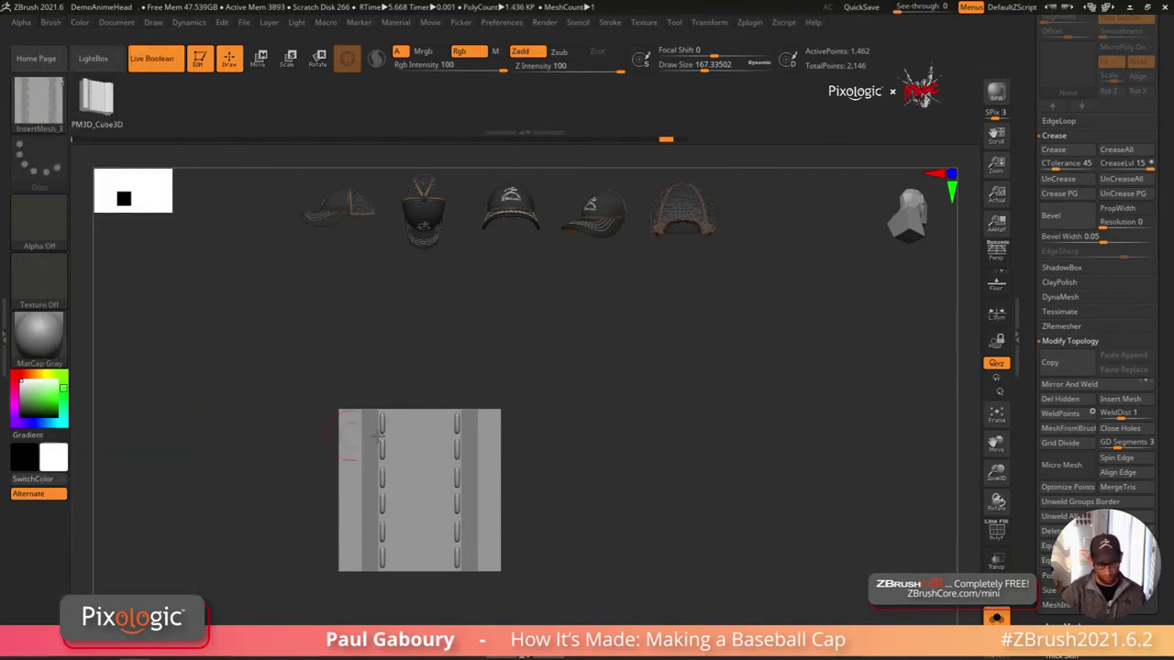
# Step: Turn on the polyframe display and examine how the three polygroups divide the segment's front and sides by hiding them individually
pyautogui.hotkey('shift', 'f')
pyautogui.moveTo(629, 503)
pyautogui.mouseDown()
pyautogui.moveTo(626, 566)
pyautogui.moveTo(631, 542)
pyautogui.mouseUp()
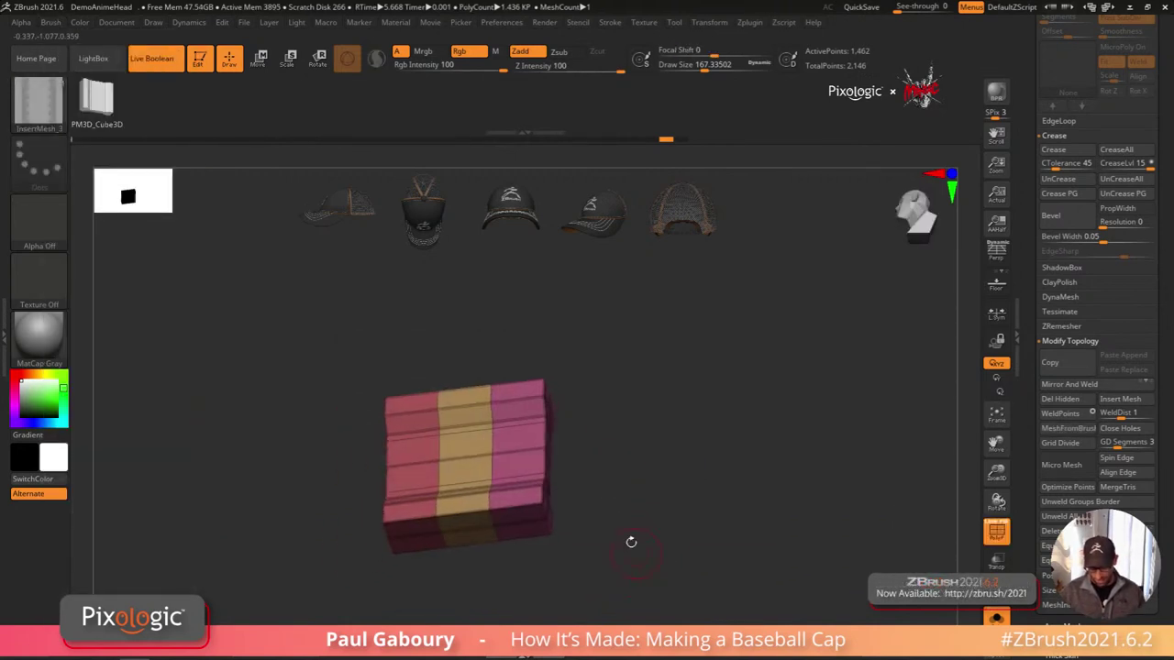
pyautogui.keyDown('ctrl'); pyautogui.keyDown('shift'); pyautogui.click(549, 502); pyautogui.keyUp('shift'); pyautogui.keyUp('ctrl')
pyautogui.keyDown('ctrl'); pyautogui.keyDown('shift'); pyautogui.click(613, 528); pyautogui.keyUp('shift'); pyautogui.keyUp('ctrl')
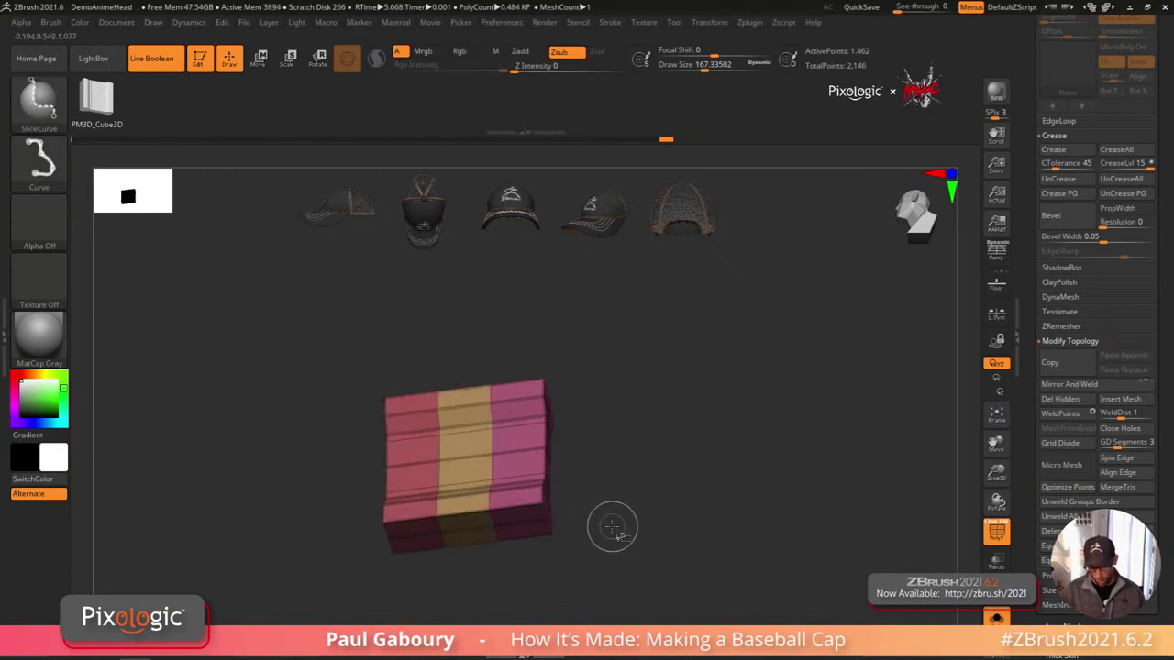
pyautogui.keyDown('ctrl'); pyautogui.keyDown('shift'); pyautogui.click(448, 514); pyautogui.keyUp('shift'); pyautogui.keyUp('ctrl')
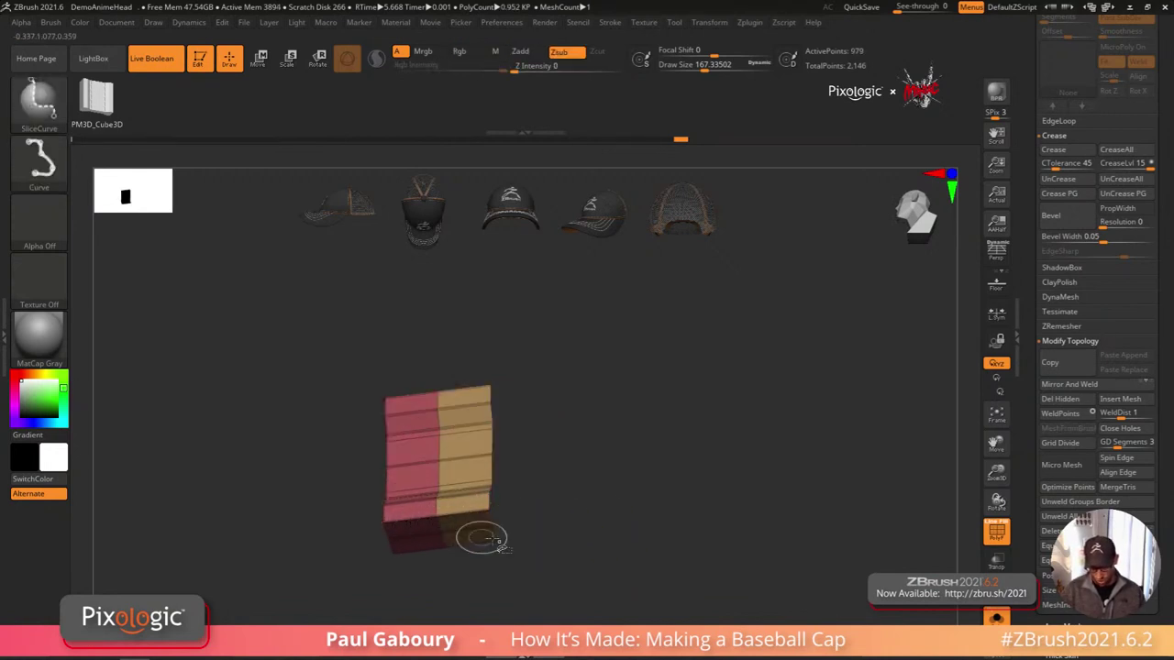
pyautogui.keyDown('ctrl'); pyautogui.keyDown('shift'); pyautogui.click(415, 537); pyautogui.keyUp('shift'); pyautogui.keyUp('ctrl')
# Step: Show the whole segment from the front and draw a curved stitched strip upward from its upper corner
pyautogui.moveTo(613, 557); pyautogui.dragTo(606, 478)
pyautogui.keyDown('ctrl'); pyautogui.keyDown('shift'); pyautogui.click(589, 514); pyautogui.keyUp('shift'); pyautogui.keyUp('ctrl')
pyautogui.moveTo(530, 442); pyautogui.dragTo(799, 262)
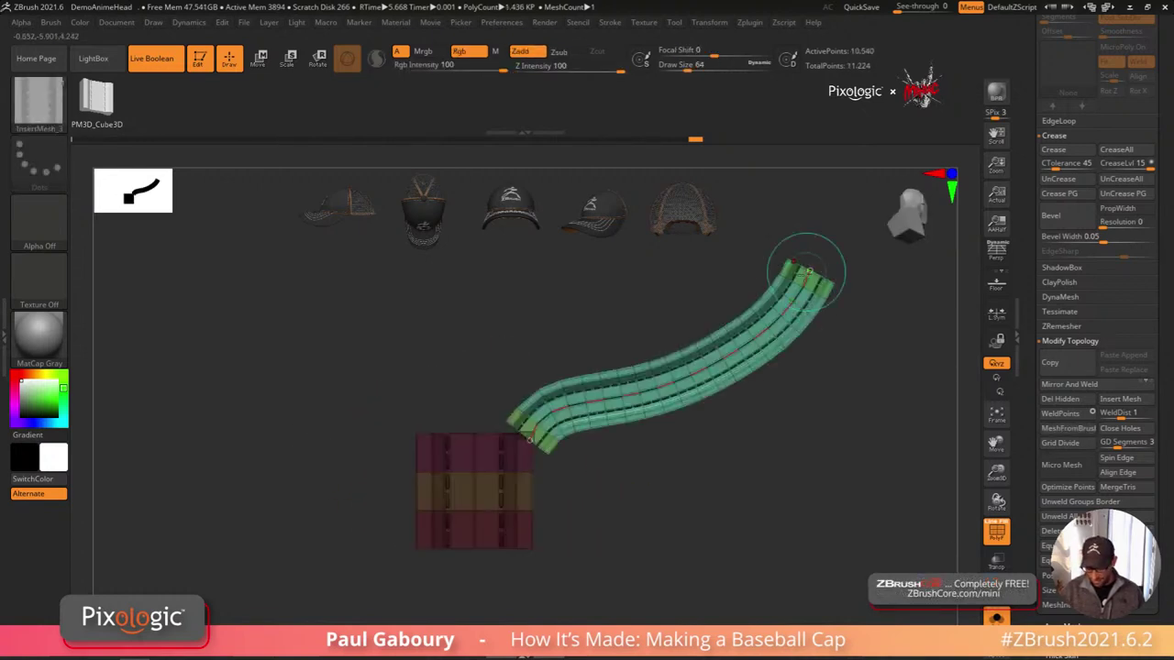
# Step: Examine the curved test strip's end caps from several angles and undo the strip, leaving the segment in front view
pyautogui.moveTo(537, 450)
pyautogui.mouseDown()
pyautogui.moveTo(670, 488)
pyautogui.moveTo(642, 536)
pyautogui.mouseUp()
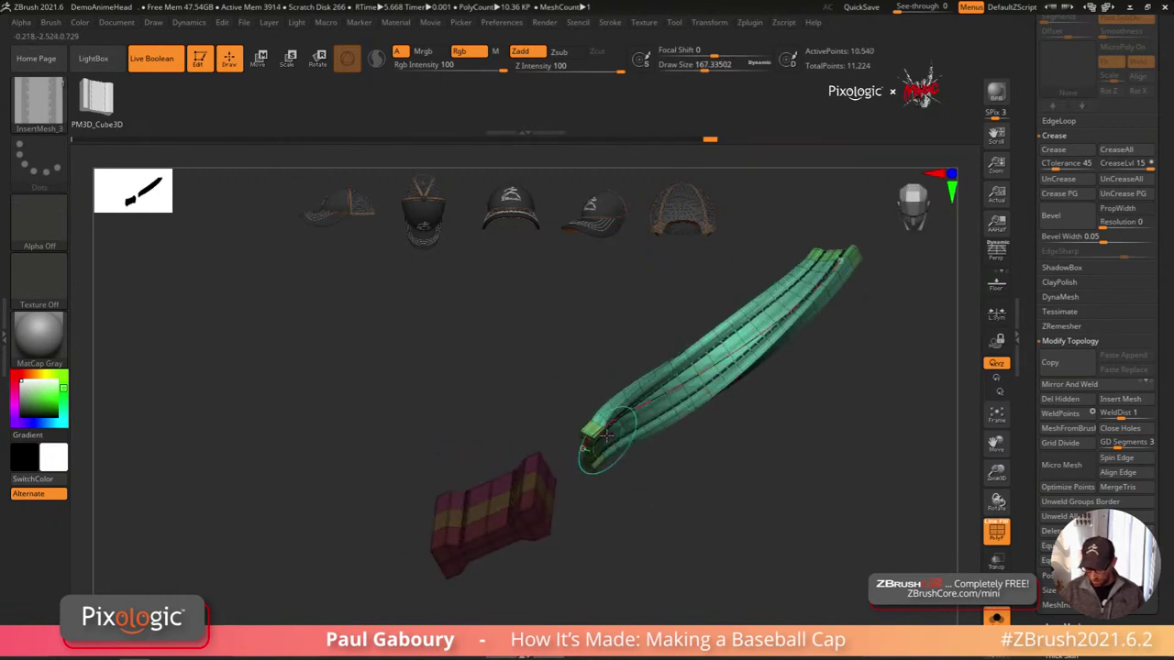
pyautogui.moveTo(588, 435)
pyautogui.keyDown('ctrl'); pyautogui.mouseDown(button='right')
pyautogui.moveTo(559, 444)
pyautogui.moveTo(525, 423)
pyautogui.moveTo(550, 398)
pyautogui.mouseUp(button='right'); pyautogui.keyUp('ctrl')
pyautogui.click(543, 402)
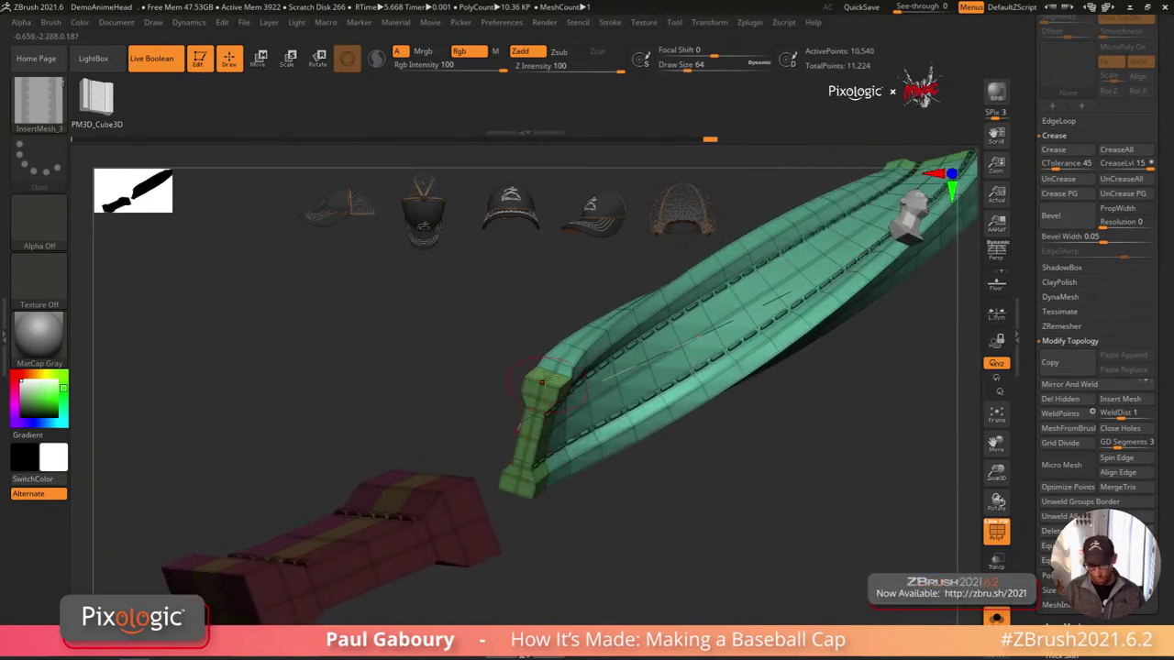
pyautogui.keyDown('ctrl'); pyautogui.moveTo(750, 482); pyautogui.dragTo(678, 484, button='right'); pyautogui.keyUp('ctrl')
pyautogui.moveTo(678, 484)
pyautogui.mouseDown(button='right')
pyautogui.moveTo(651, 505)
pyautogui.moveTo(705, 450)
pyautogui.mouseUp(button='right')
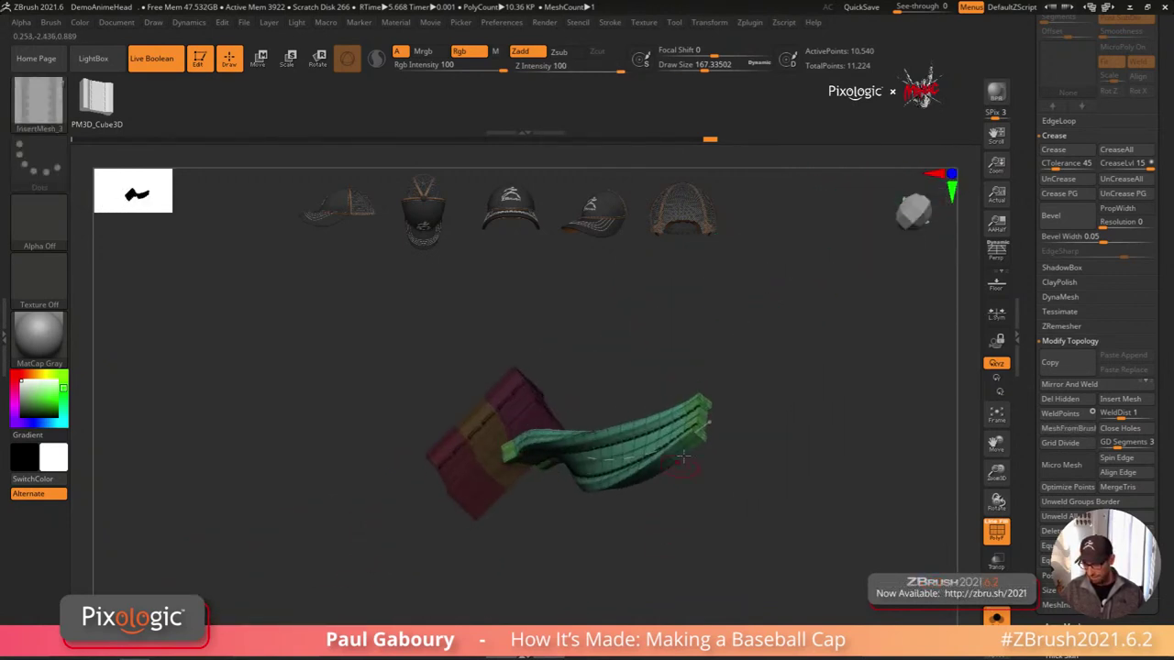
pyautogui.moveTo(707, 403)
pyautogui.mouseDown(button='right')
pyautogui.moveTo(744, 404)
pyautogui.moveTo(700, 491)
pyautogui.moveTo(723, 532)
pyautogui.moveTo(655, 497)
pyautogui.moveTo(606, 533)
pyautogui.moveTo(603, 506)
pyautogui.mouseUp(button='right')
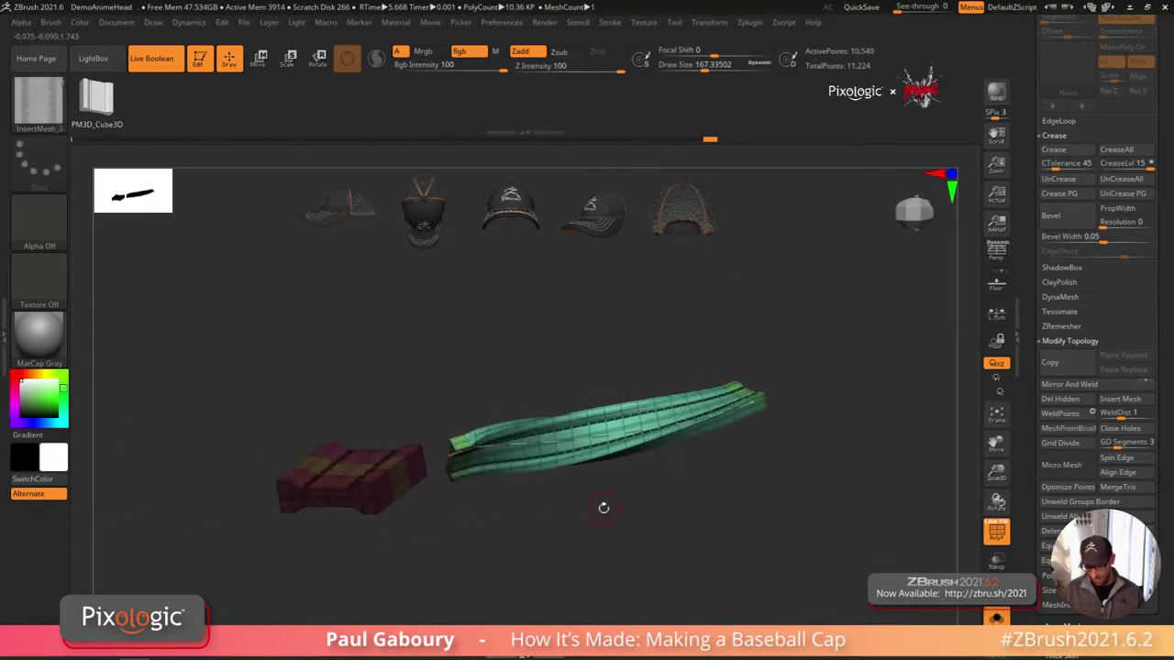
pyautogui.hotkey('ctrl', 'z')
pyautogui.hotkey('ctrl', 'z')
pyautogui.moveTo(470, 518)
pyautogui.keyDown('shift'); pyautogui.mouseDown(button='right')
pyautogui.moveTo(483, 528)
pyautogui.moveTo(671, 513)
pyautogui.mouseUp(button='right'); pyautogui.keyUp('shift')
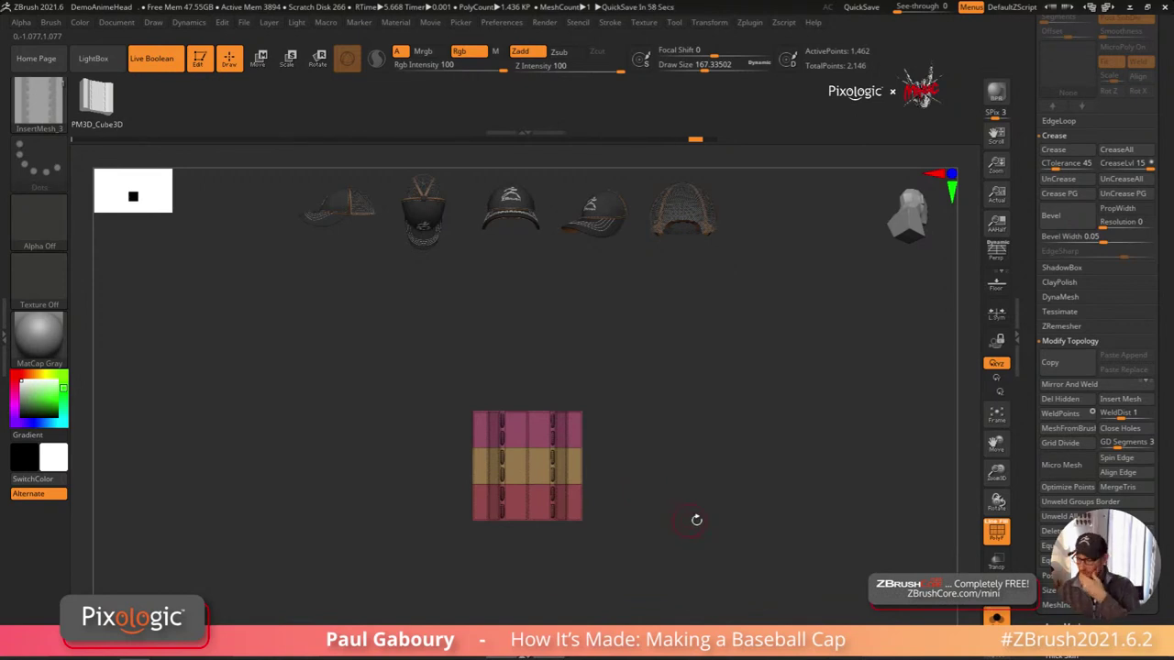
# Step: Switch to the back mesh tool, select its back subtool and set the draw size to 35
pyautogui.scroll(10, 1028, 290)
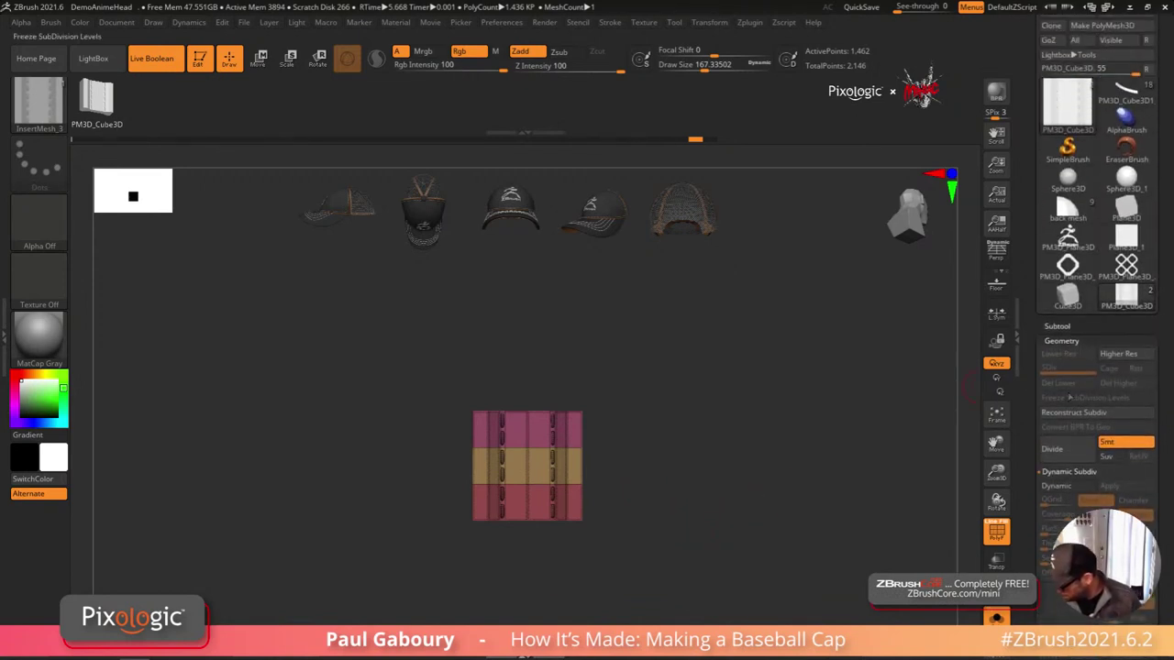
pyautogui.click(1068, 209)
pyautogui.click(1057, 326)
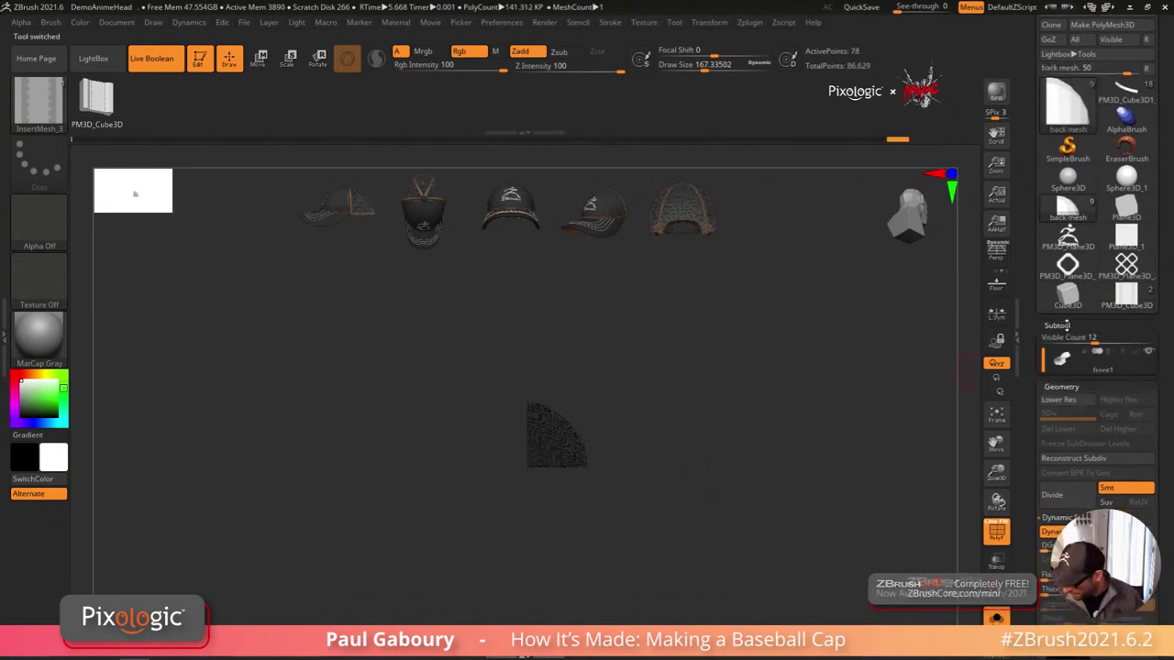
pyautogui.keyDown('alt'); pyautogui.moveTo(625, 507); pyautogui.dragTo(662, 530, button='right'); pyautogui.keyUp('alt')
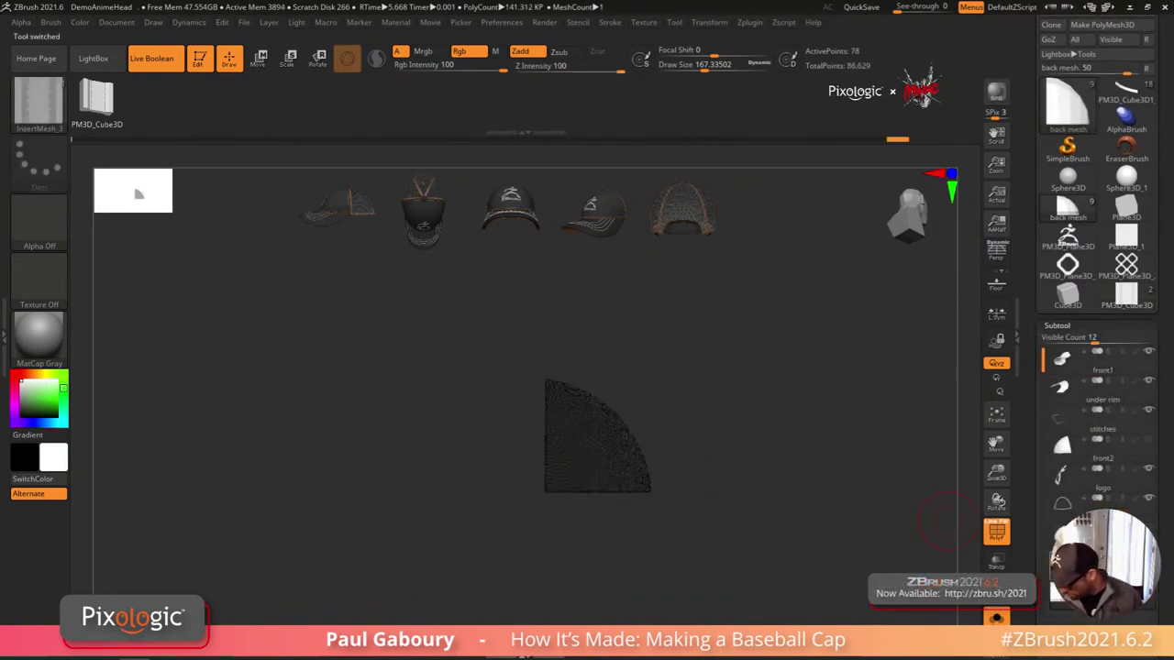
pyautogui.click(1087, 594)
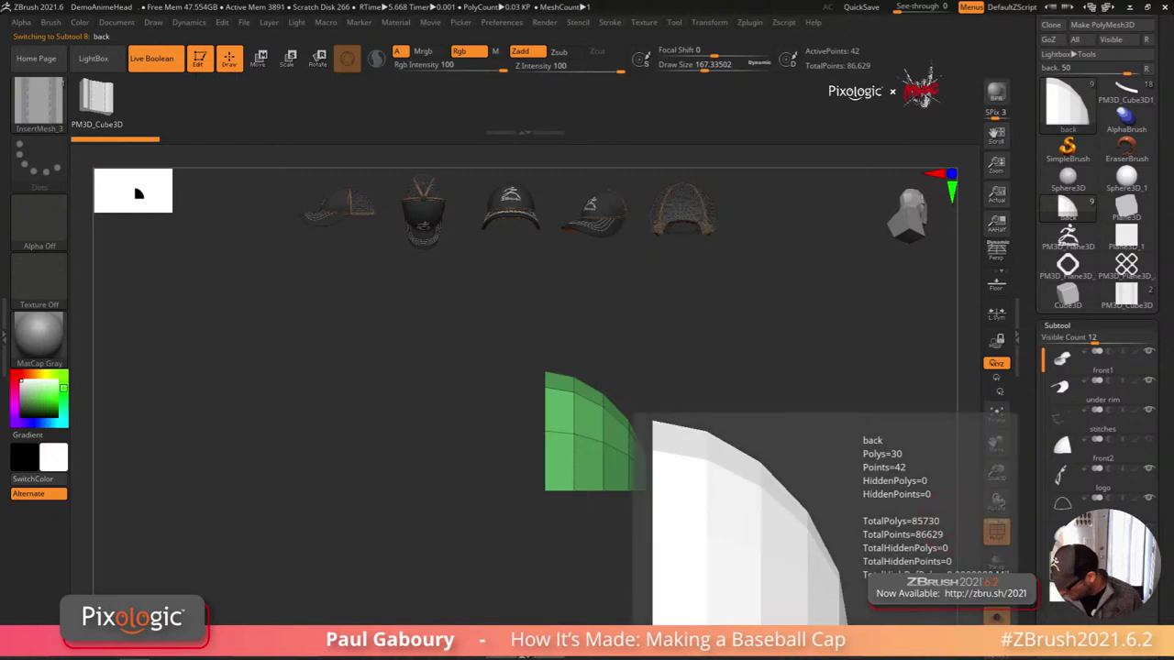
pyautogui.moveTo(801, 590)
pyautogui.mouseDown()
pyautogui.moveTo(645, 524)
pyautogui.moveTo(649, 548)
pyautogui.moveTo(615, 498)
pyautogui.moveTo(559, 513)
pyautogui.moveTo(614, 516)
pyautogui.moveTo(588, 521)
pyautogui.mouseUp()
pyautogui.press('s')
pyautogui.moveTo(600, 526)
pyautogui.mouseDown()
pyautogui.moveTo(582, 550)
pyautogui.moveTo(596, 560)
pyautogui.mouseUp()
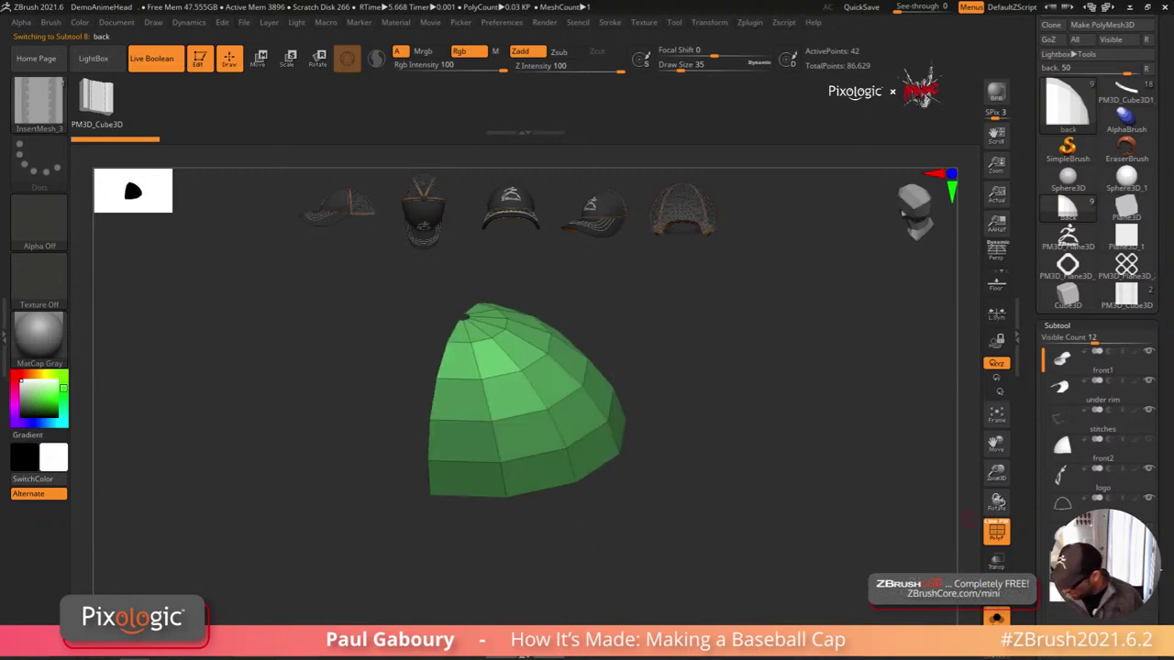
# Step: Duplicate the back subtool and rename the copy as framing
pyautogui.moveTo(1166, 568); pyautogui.dragTo(1165, 548)
pyautogui.scroll(-5, 1091, 458)
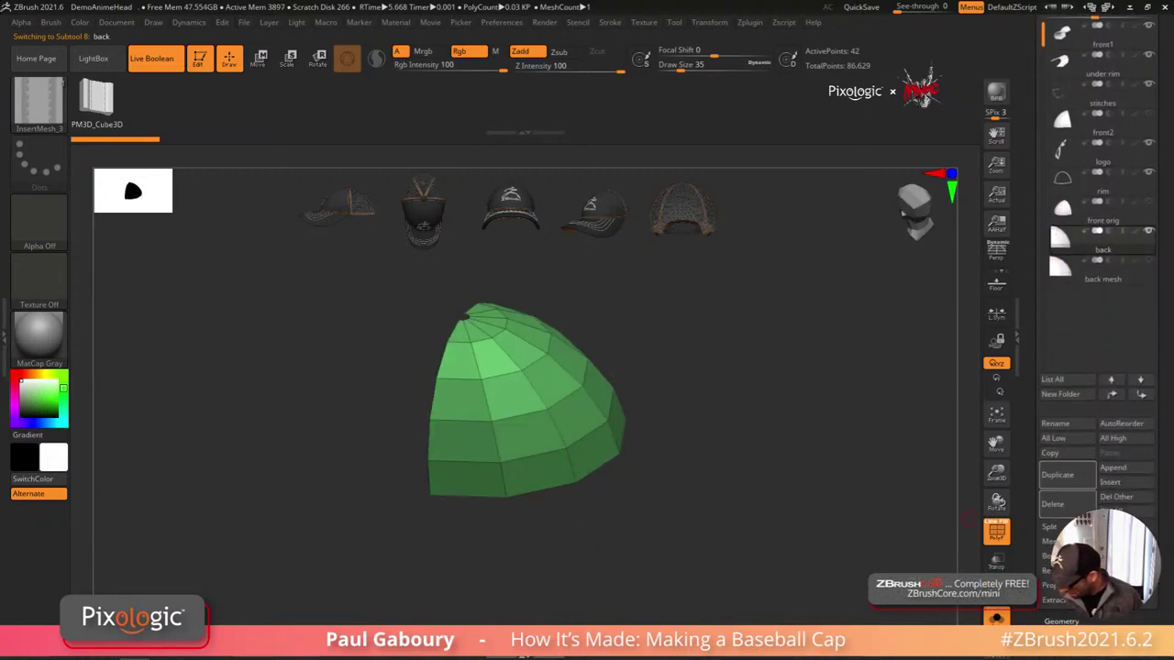
pyautogui.click(1067, 481)
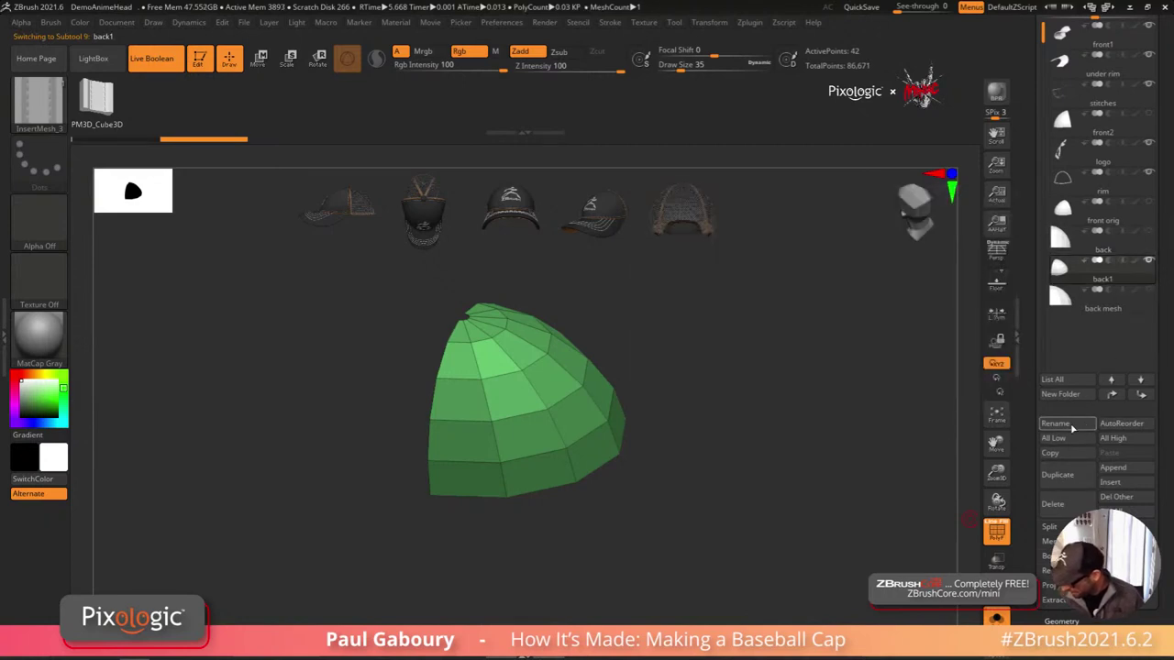
pyautogui.click(1071, 427)
pyautogui.write('fr')
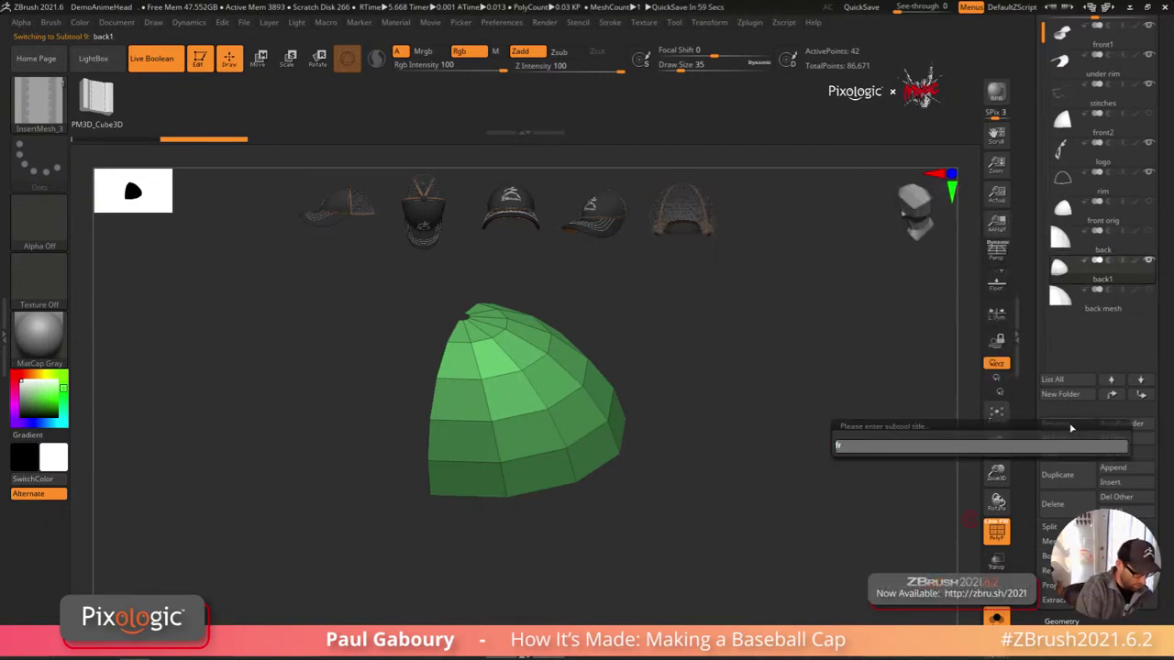
pyautogui.write('aming')
pyautogui.press('Return')
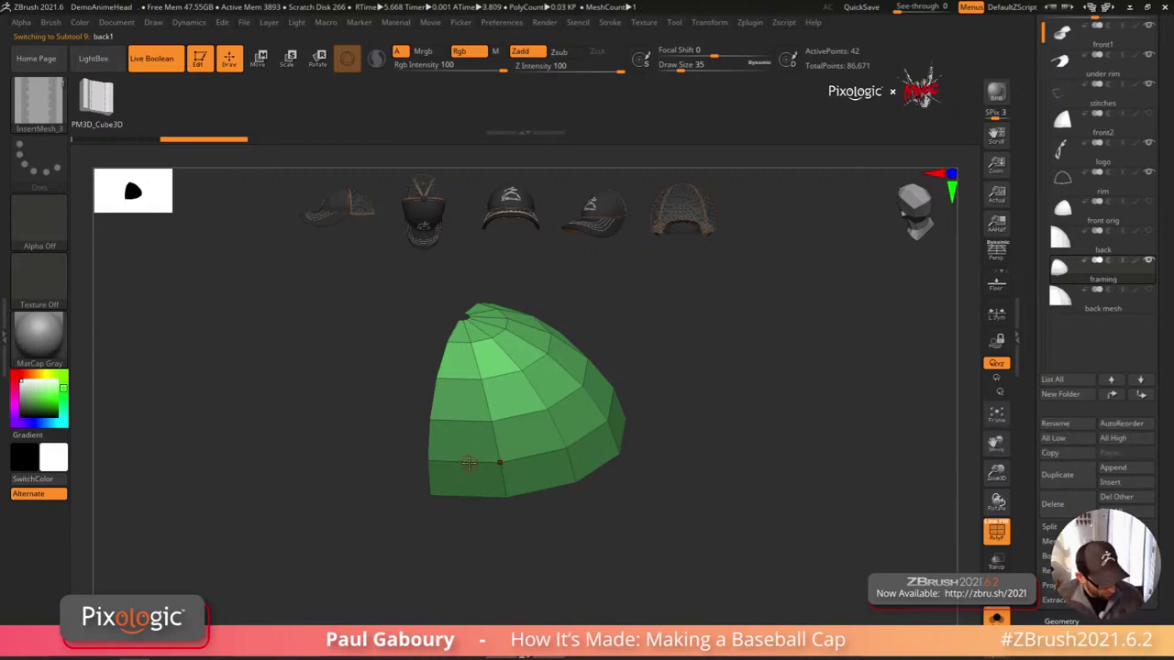
# Step: Use the ZModeler brush to assign separate polygroups to the first two vertical polygon columns of the framing panel
pyautogui.press('b')
pyautogui.press('z')
pyautogui.press('m')
pyautogui.click(469, 477)
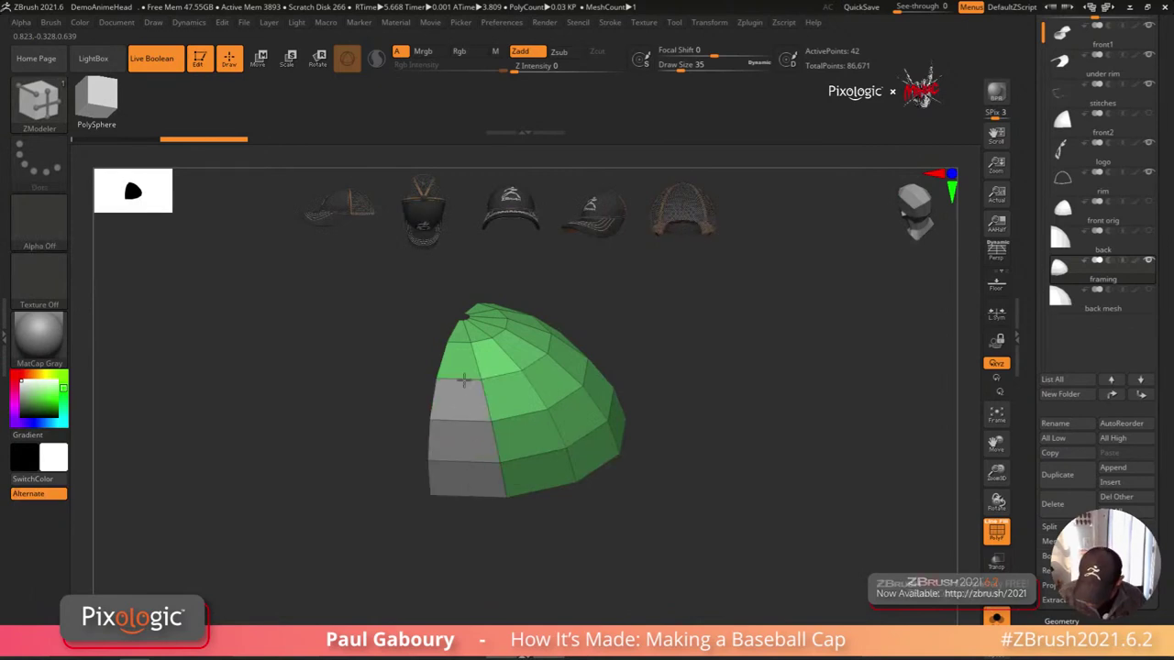
pyautogui.click(532, 459)
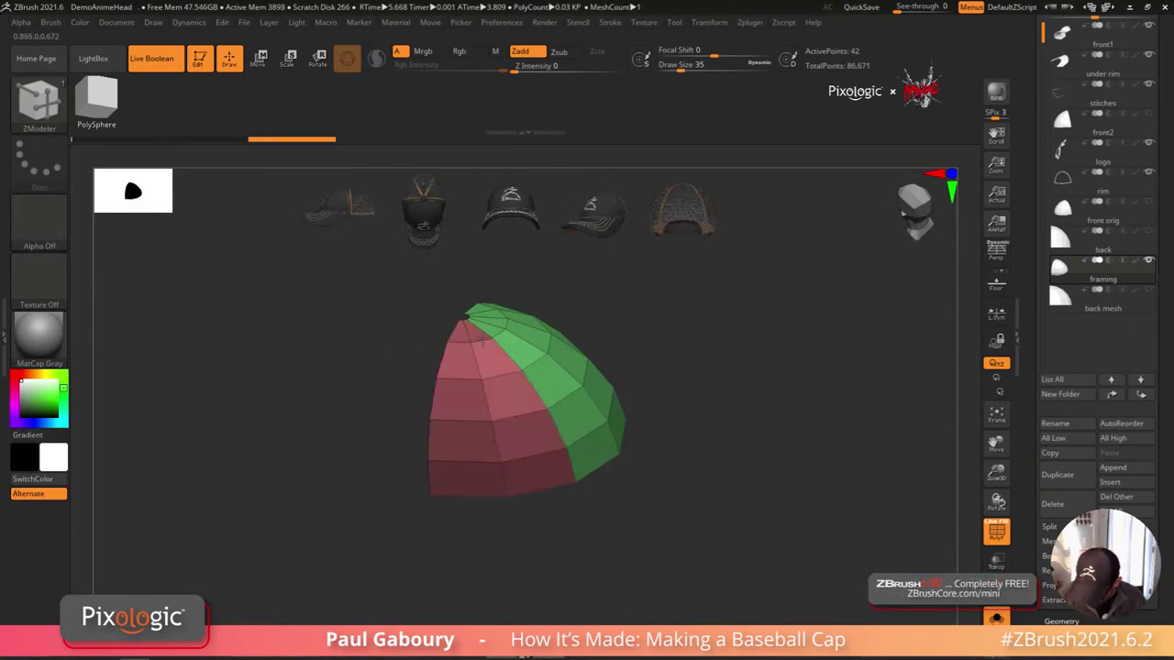
pyautogui.moveTo(587, 406); pyautogui.dragTo(566, 442, button='right')
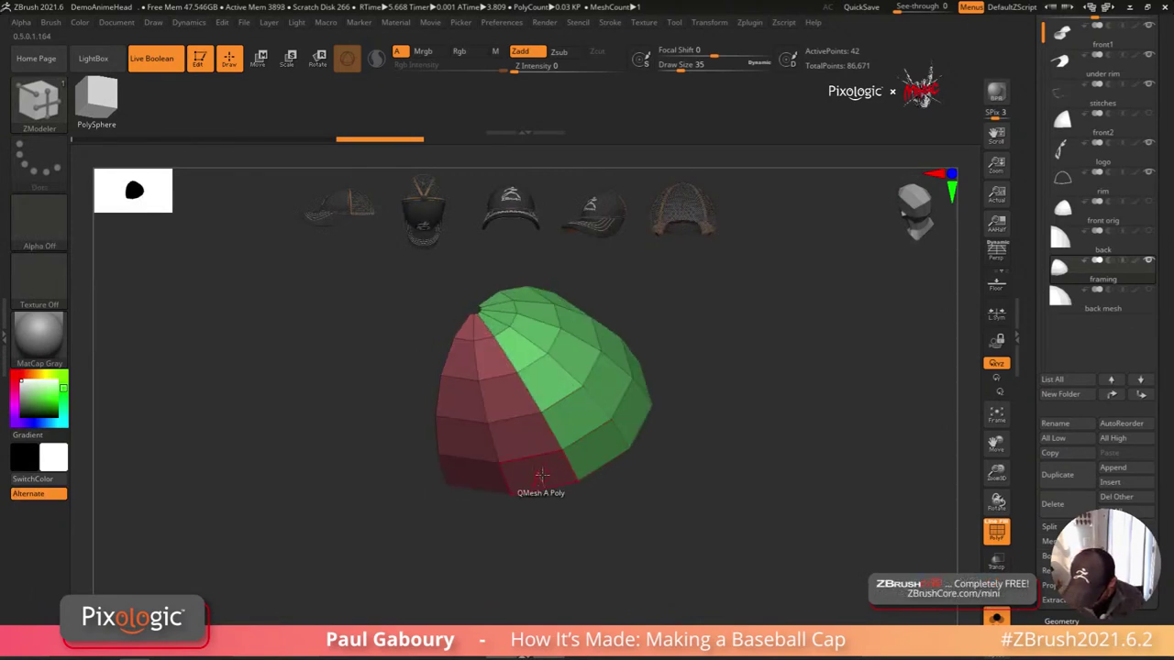
pyautogui.click(482, 333)
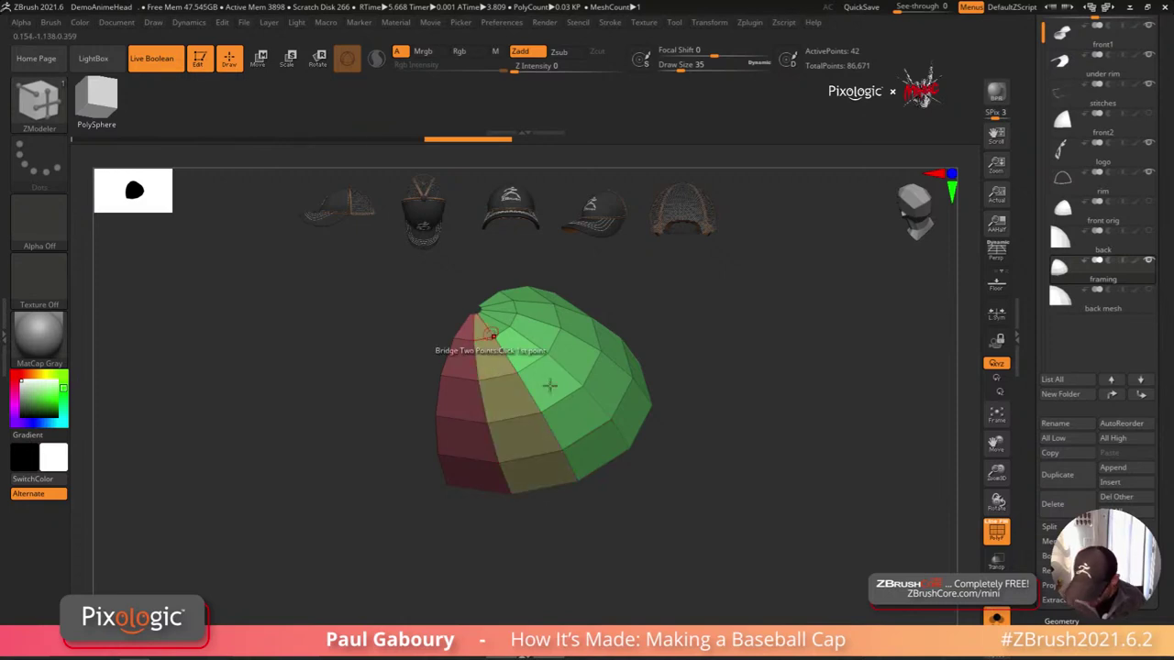
# Step: Group the crown's first two face columns as one polygroup and the adjoining columns as a second polygroup
pyautogui.moveTo(550, 386)
pyautogui.mouseDown(button='right')
pyautogui.moveTo(528, 392)
pyautogui.moveTo(541, 397)
pyautogui.mouseUp(button='right')
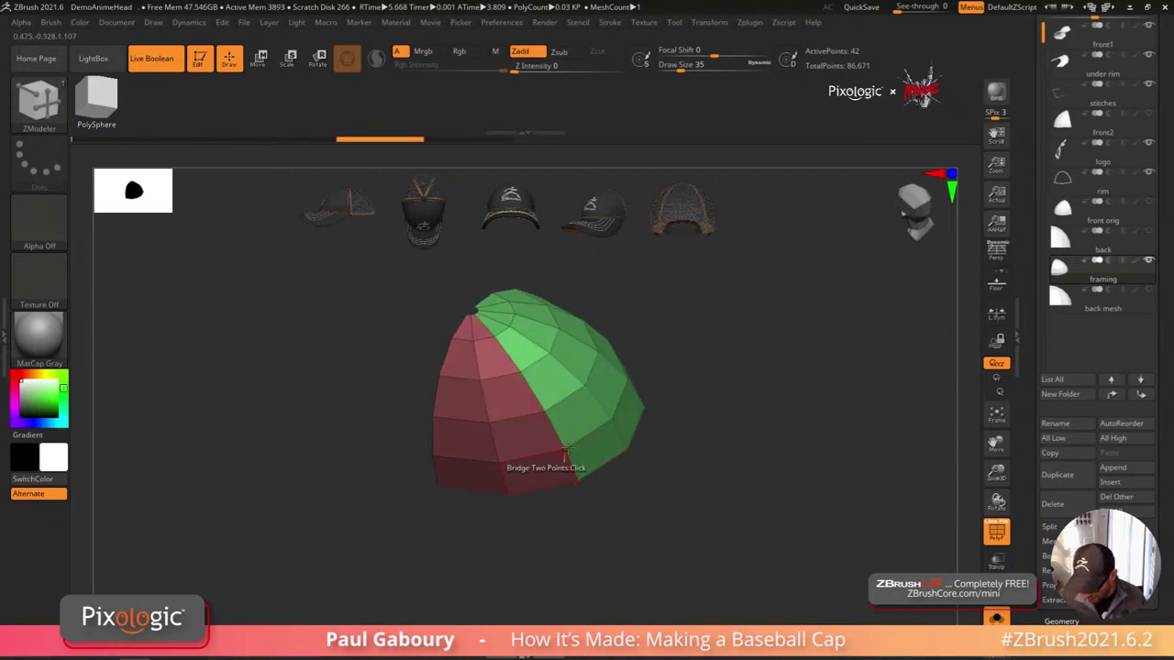
pyautogui.moveTo(545, 454); pyautogui.dragTo(513, 451, button='right')
pyautogui.moveTo(603, 448)
pyautogui.keyDown('alt'); pyautogui.mouseDown()
pyautogui.moveTo(556, 382)
pyautogui.moveTo(592, 415)
pyautogui.moveTo(613, 388)
pyautogui.moveTo(541, 345)
pyautogui.mouseUp(); pyautogui.keyUp('alt')
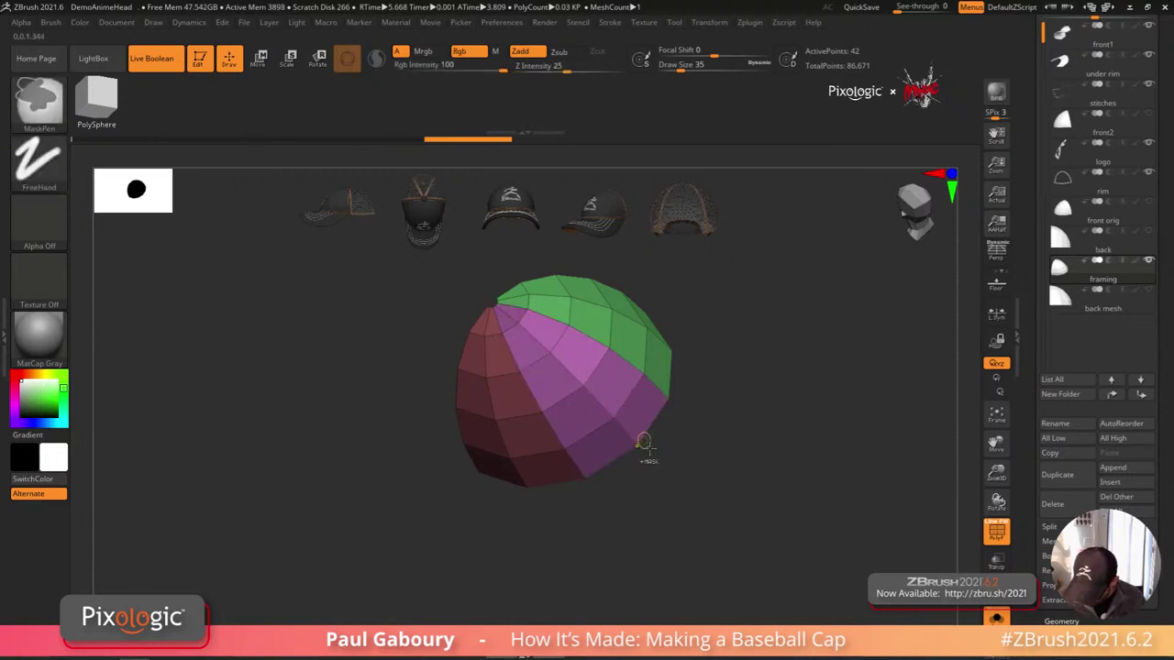
pyautogui.moveTo(642, 450); pyautogui.dragTo(596, 566)
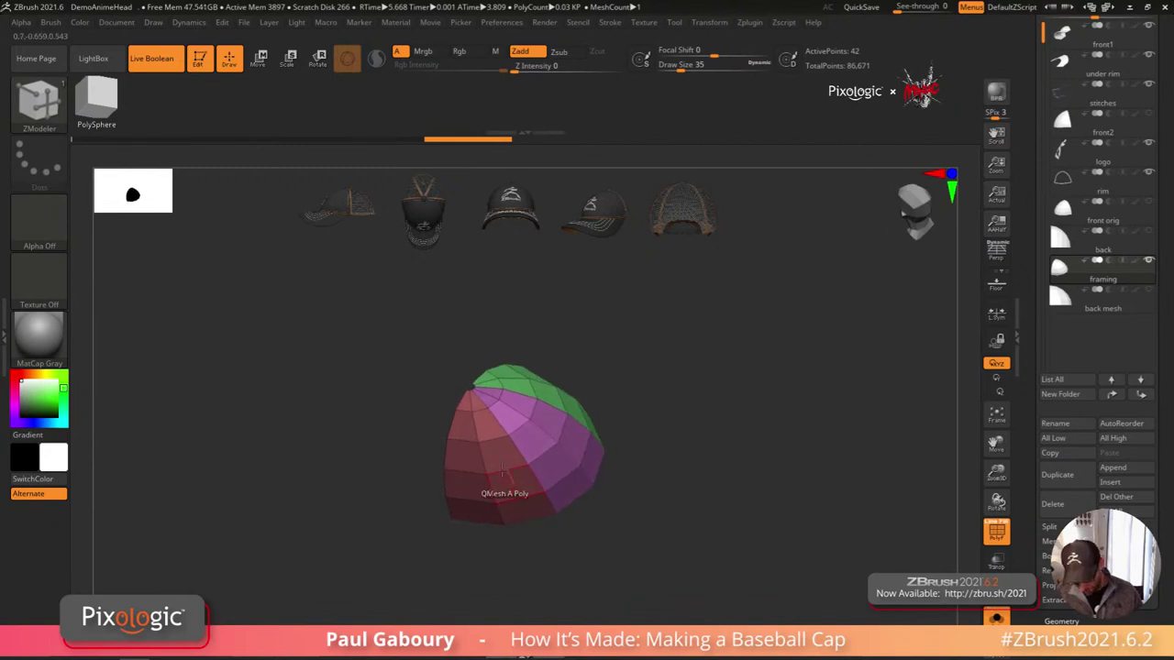
# Step: Regroup the faces at the rear of the crown so that it is divided into three panel polygroups
pyautogui.moveTo(629, 511); pyautogui.dragTo(600, 469)
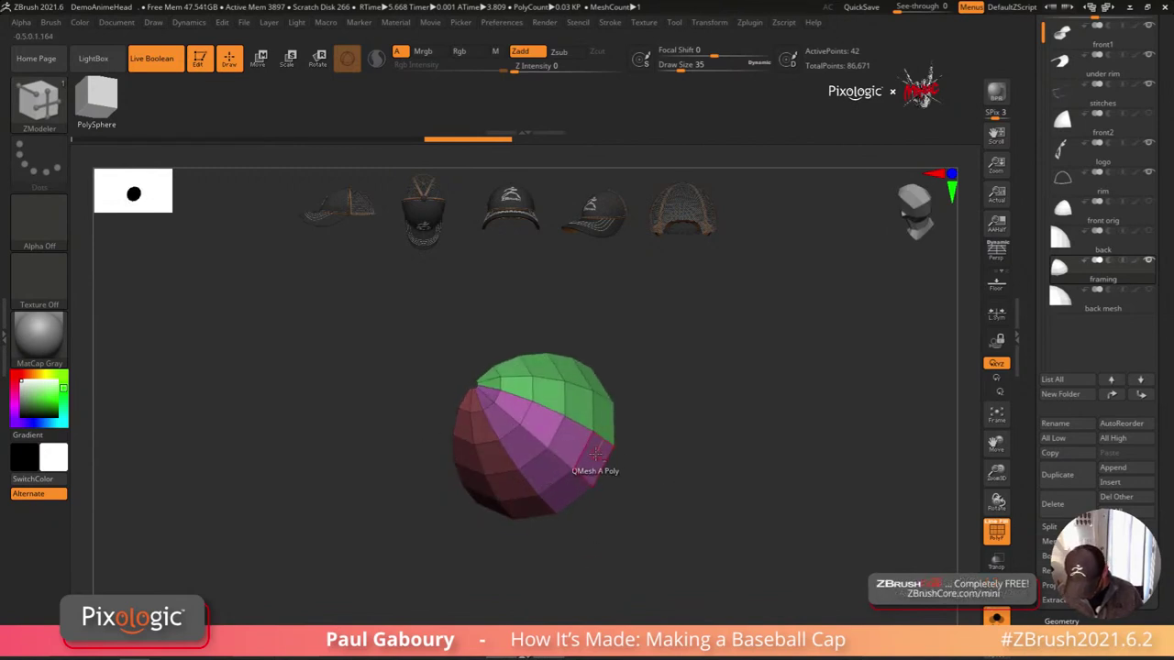
pyautogui.keyDown('shift'); pyautogui.moveTo(604, 416); pyautogui.dragTo(595, 422, button='right'); pyautogui.keyUp('shift')
pyautogui.keyDown('alt'); pyautogui.click(595, 421); pyautogui.keyUp('alt')
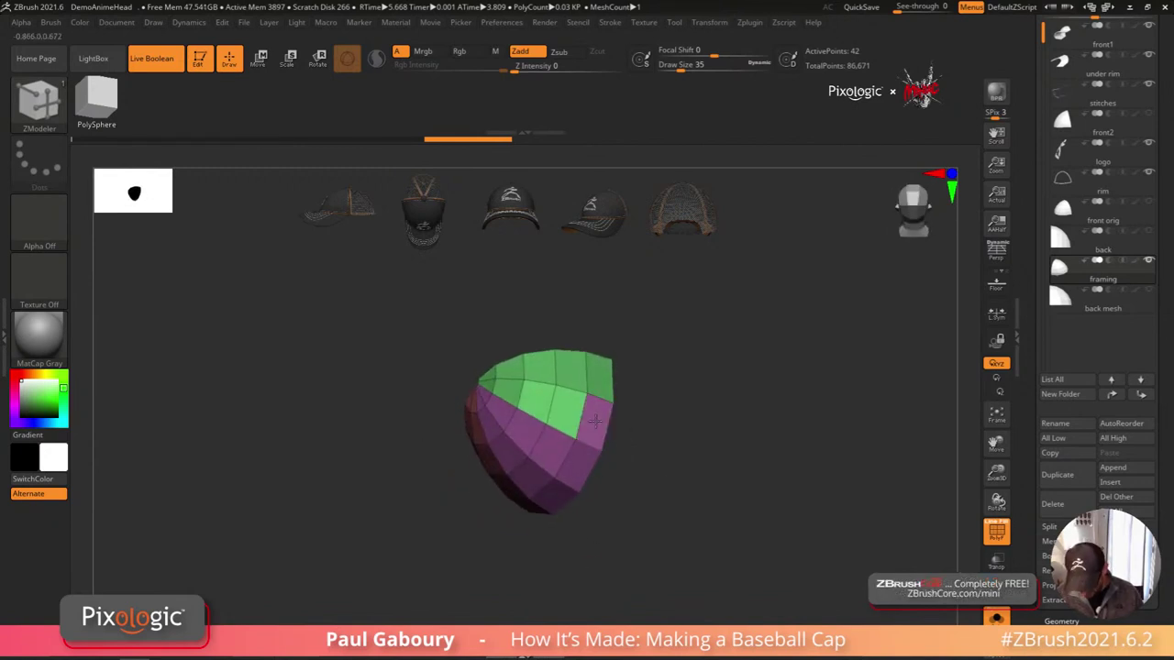
pyautogui.moveTo(592, 419); pyautogui.dragTo(578, 416)
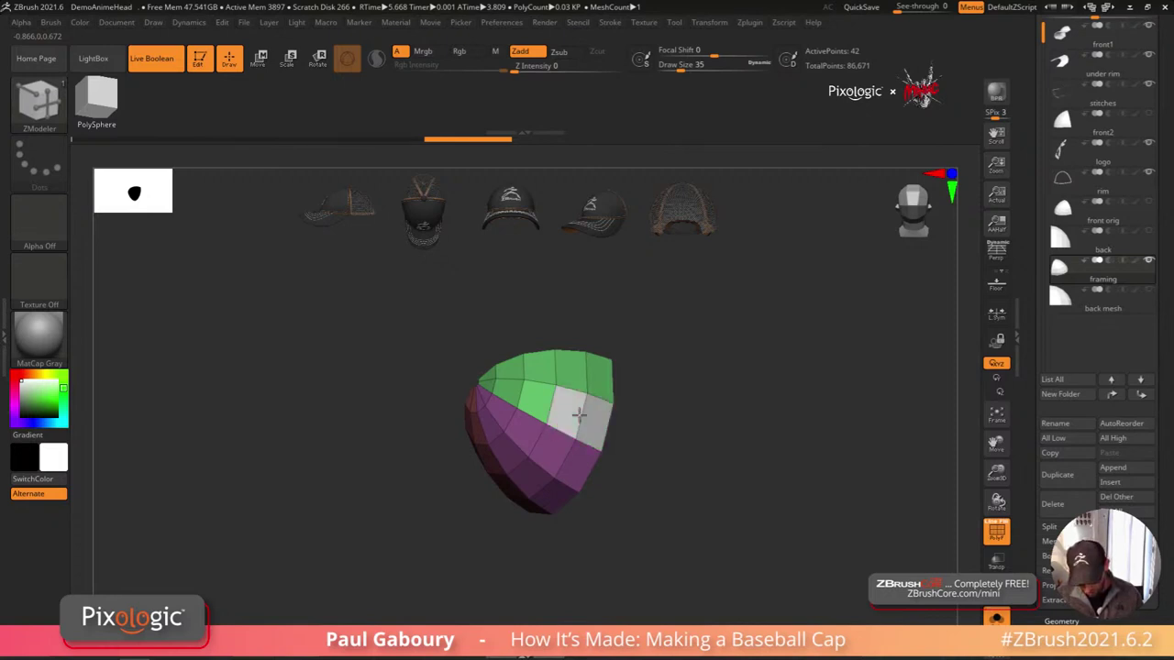
pyautogui.press('alt')
pyautogui.moveTo(662, 416); pyautogui.dragTo(605, 382, button='right')
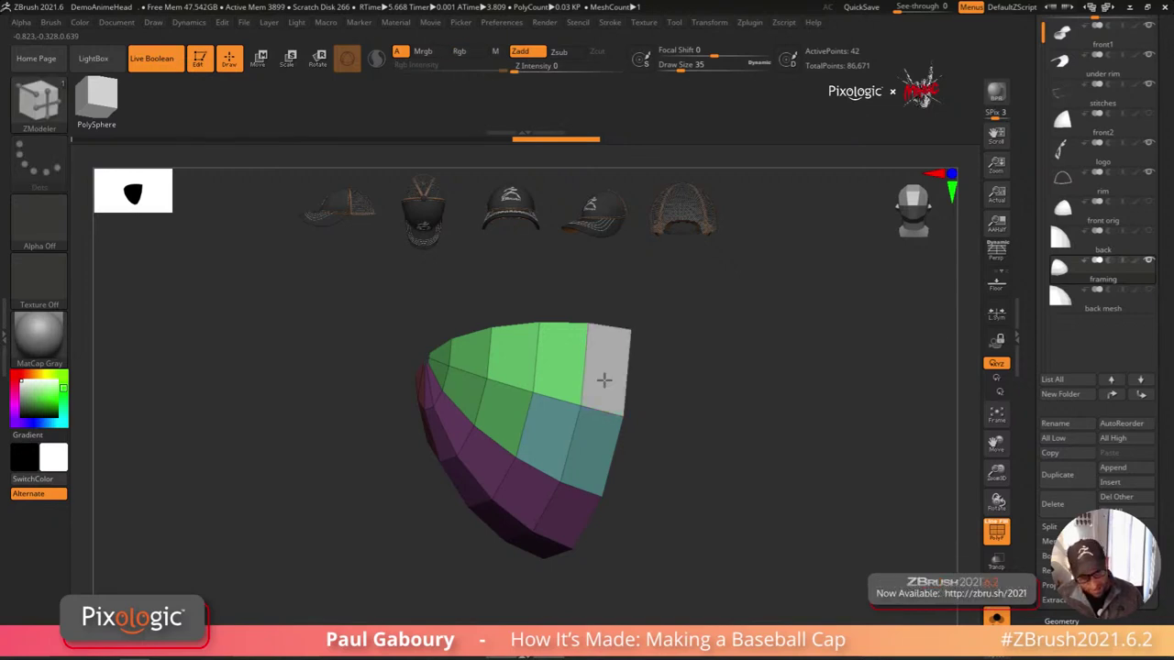
pyautogui.moveTo(543, 420); pyautogui.dragTo(683, 430, button='right')
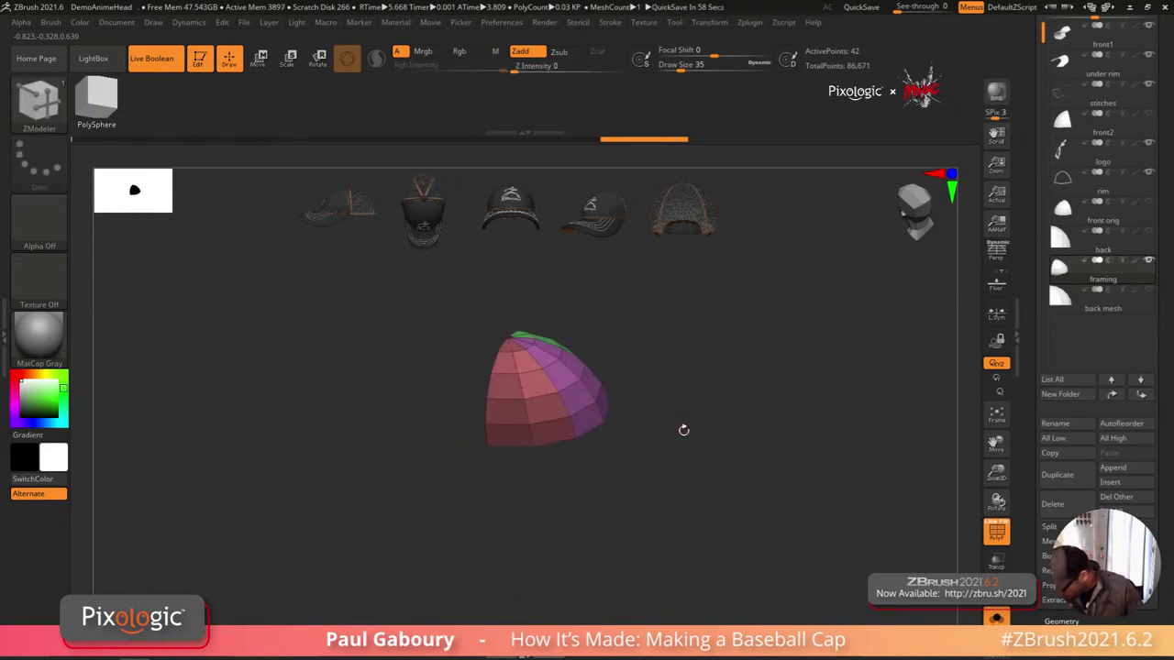
# Step: Subdivide the crown mesh up to subdivision level 5 and delete its lower levels
pyautogui.hotkey('ctrl', 'd')
pyautogui.hotkey('ctrl', 'd')
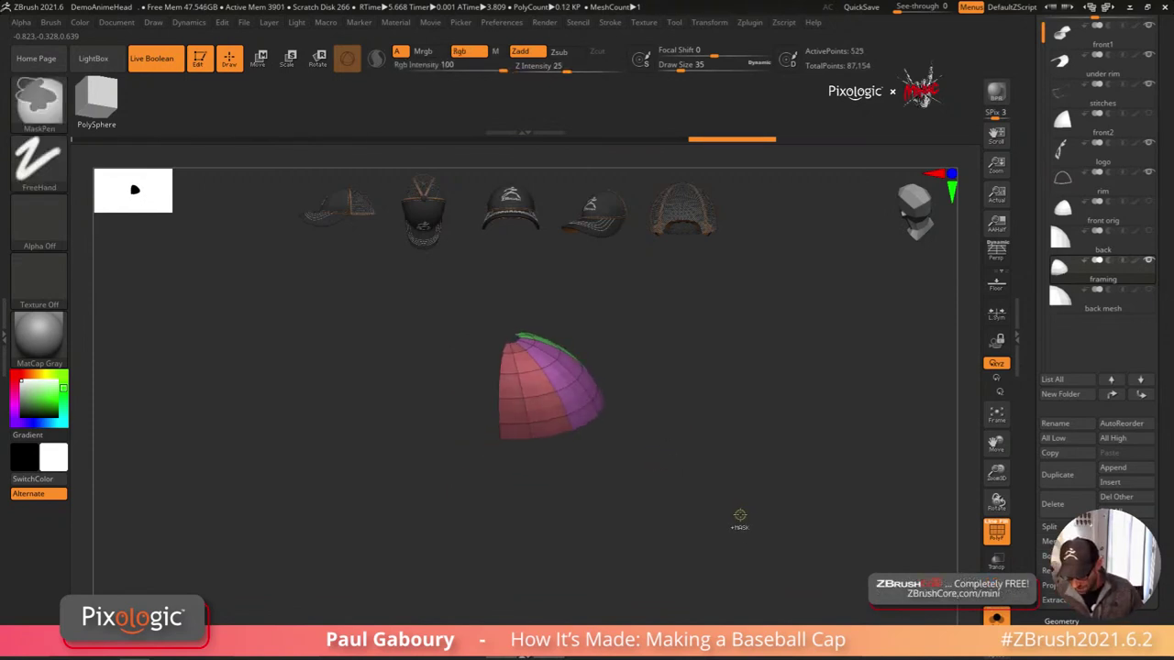
pyautogui.hotkey('ctrl', 'd')
pyautogui.moveTo(736, 525); pyautogui.dragTo(750, 490)
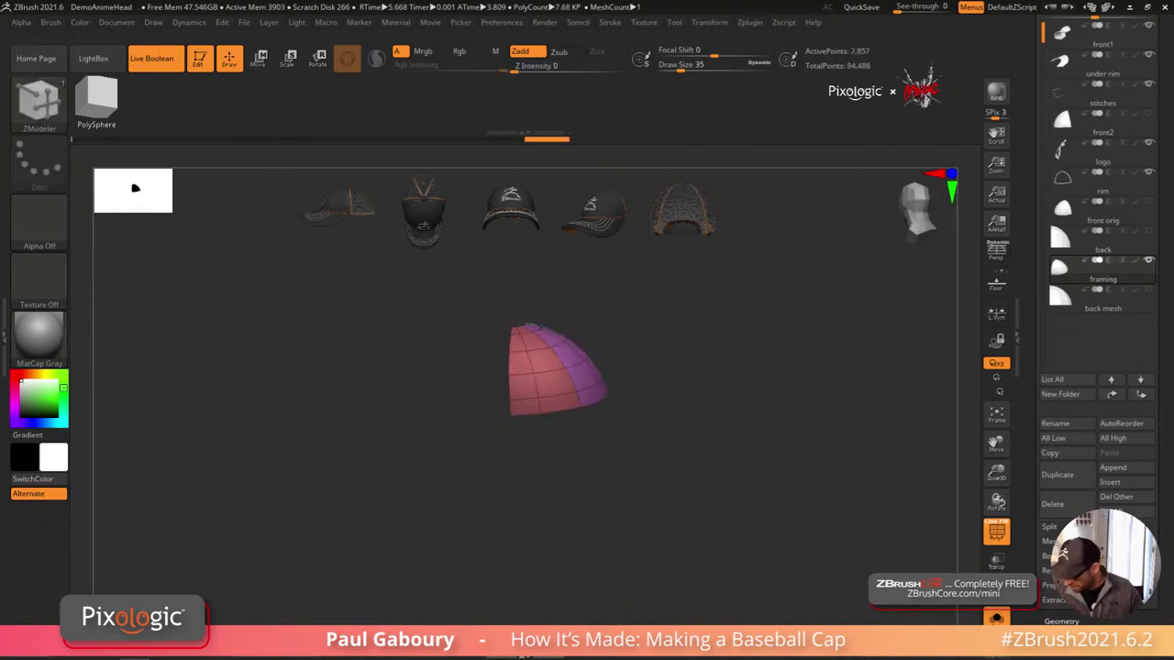
pyautogui.click(1070, 620)
pyautogui.moveTo(1161, 287); pyautogui.dragTo(1162, 562)
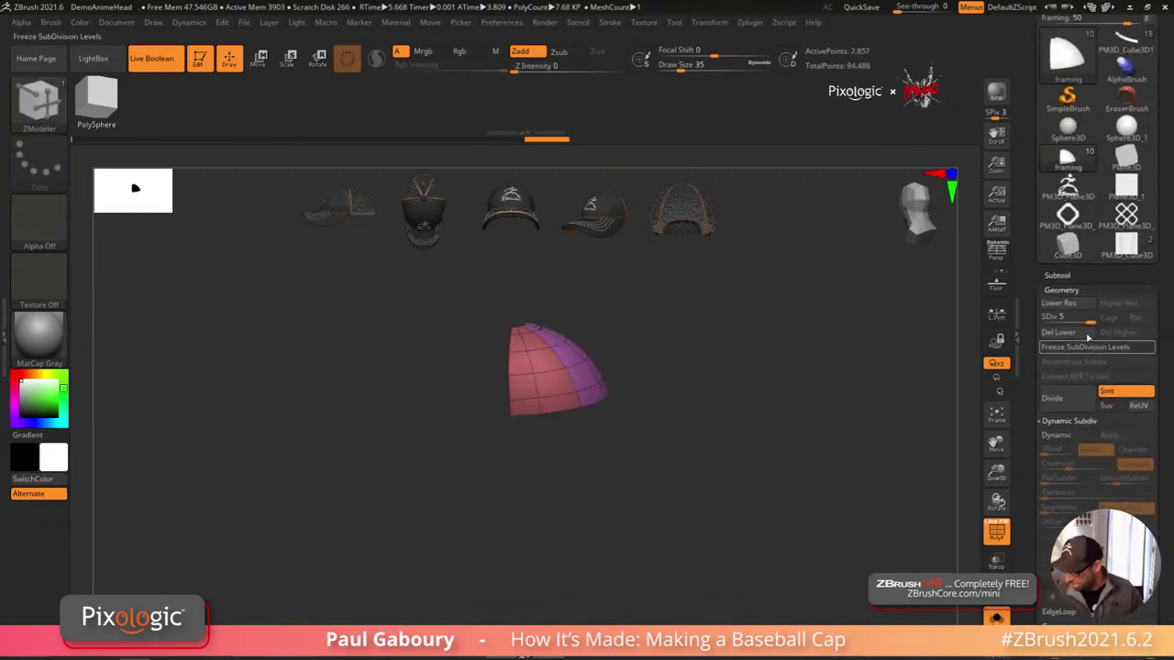
pyautogui.click(1082, 333)
# Step: Reduce the brush draw size to about 25
pyautogui.moveTo(734, 442)
pyautogui.mouseDown(button='right')
pyautogui.moveTo(663, 465)
pyautogui.moveTo(680, 513)
pyautogui.moveTo(717, 510)
pyautogui.mouseUp(button='right')
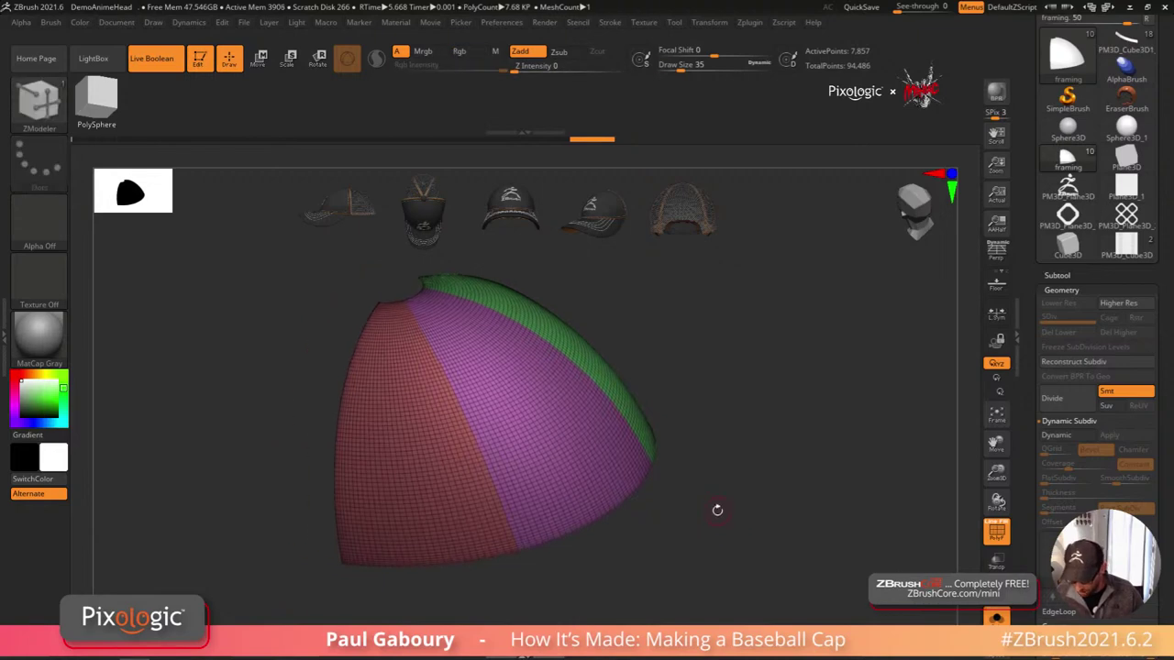
pyautogui.press('s')
pyautogui.moveTo(716, 511); pyautogui.dragTo(713, 511)
pyautogui.moveTo(703, 519)
pyautogui.keyDown('ctrl'); pyautogui.mouseDown(button='right')
pyautogui.moveTo(705, 501)
pyautogui.moveTo(660, 510)
pyautogui.mouseUp(button='right'); pyautogui.keyUp('ctrl')
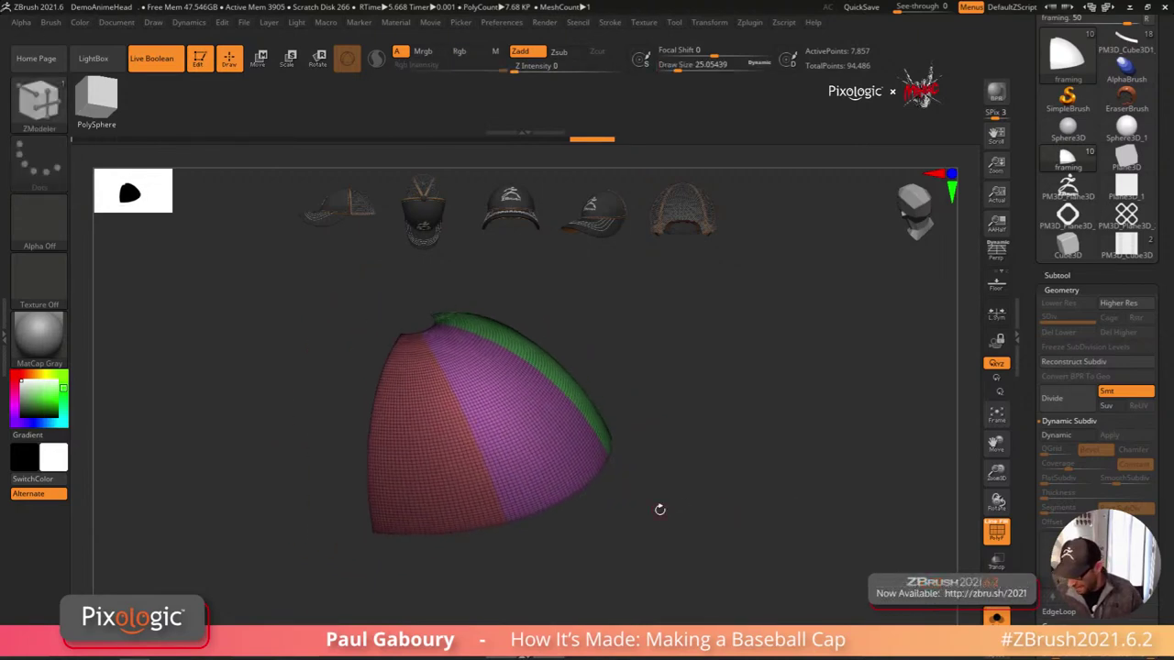
# Step: Choose the InsertMesh_3 brush and set its Imbed depth to 10
pyautogui.press('b')
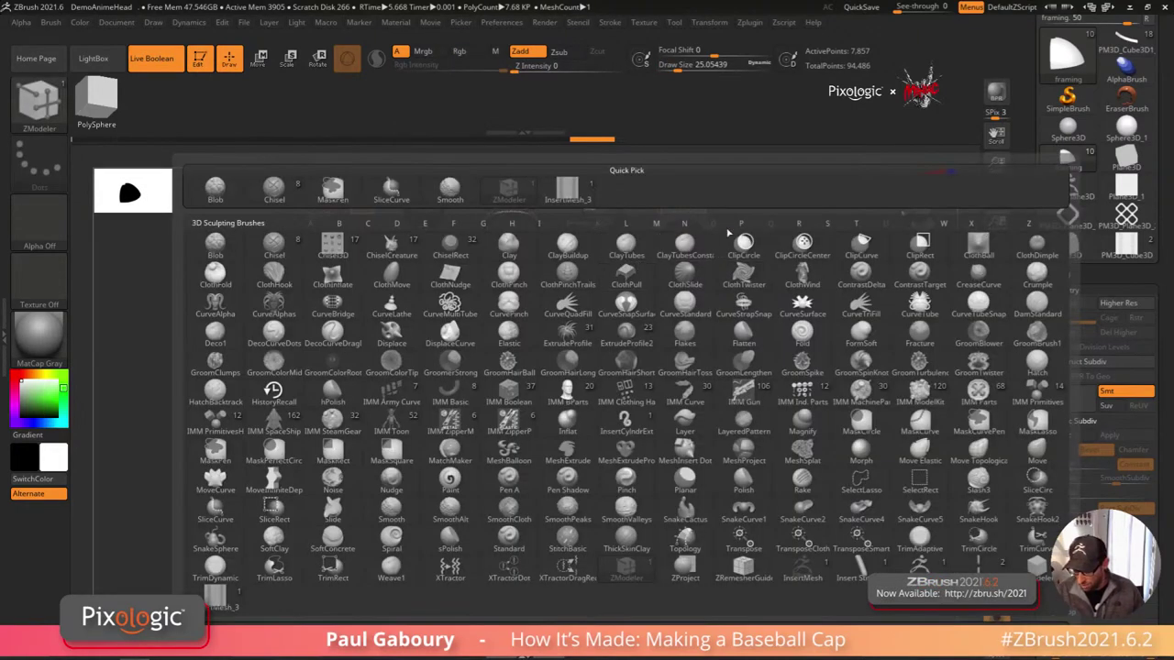
pyautogui.click(567, 191)
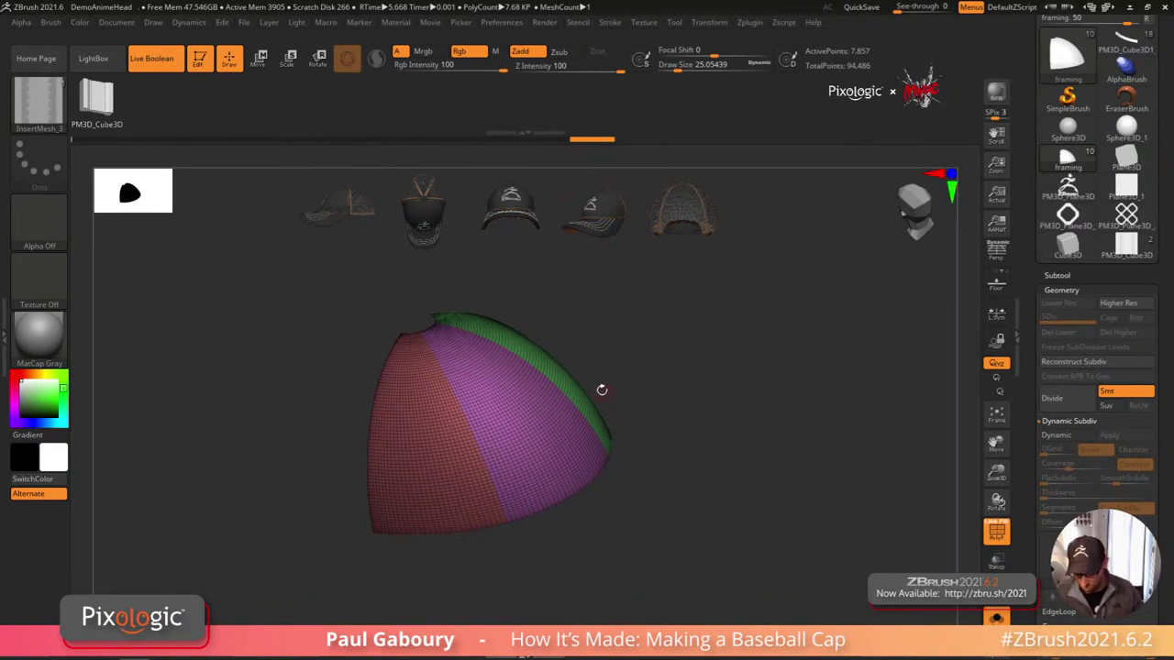
pyautogui.click(51, 22)
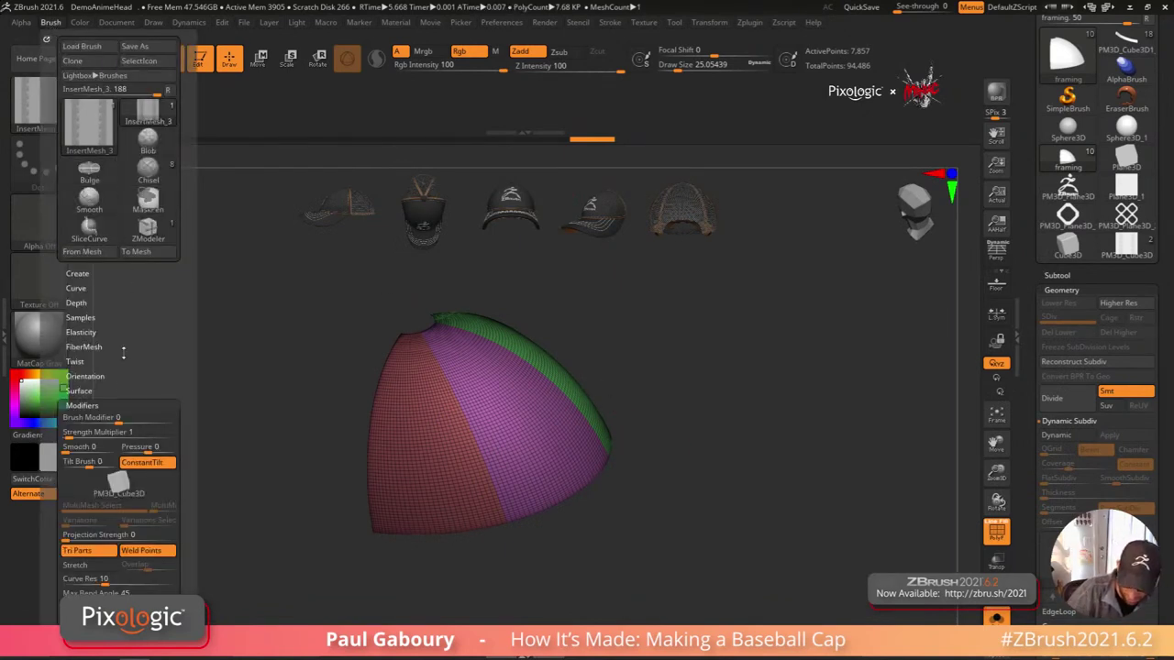
pyautogui.click(76, 303)
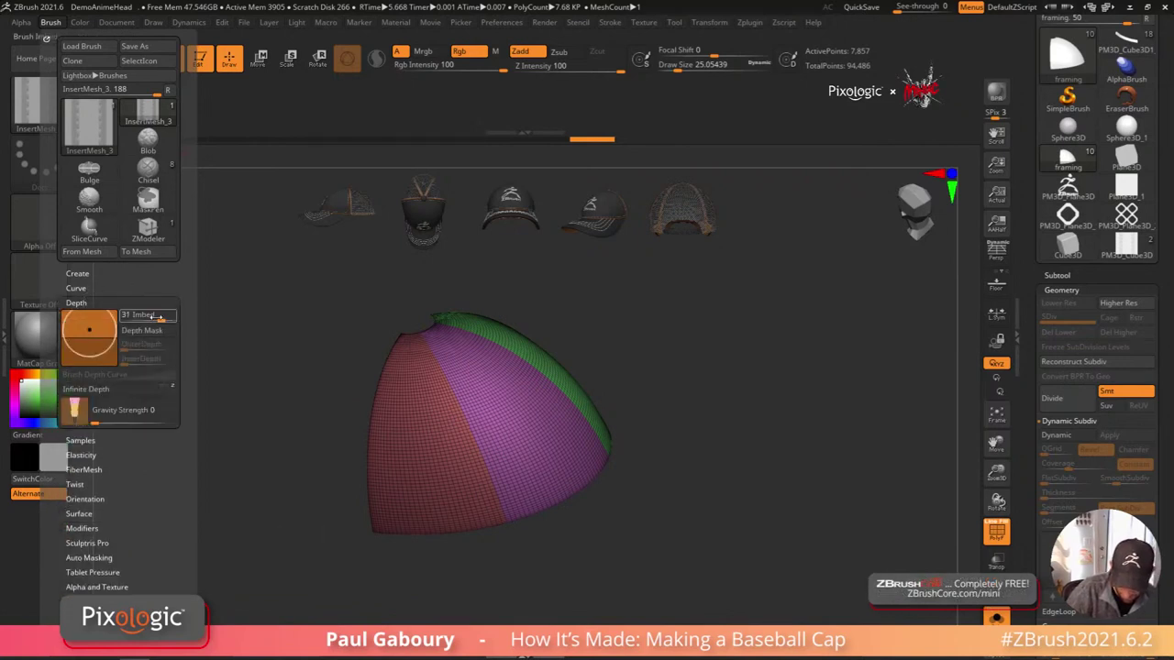
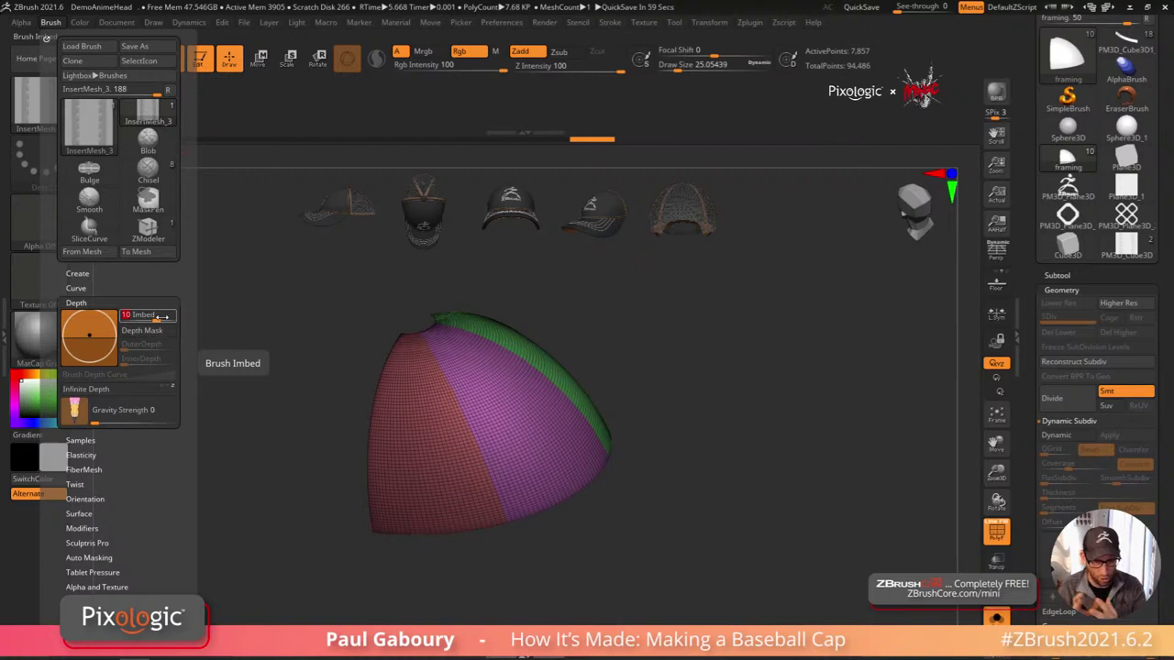
# Step: Frame the mesh with curves along its polygroup borders only and run the InsertMesh_3 strip along them
pyautogui.click(610, 22)
pyautogui.click(651, 295)
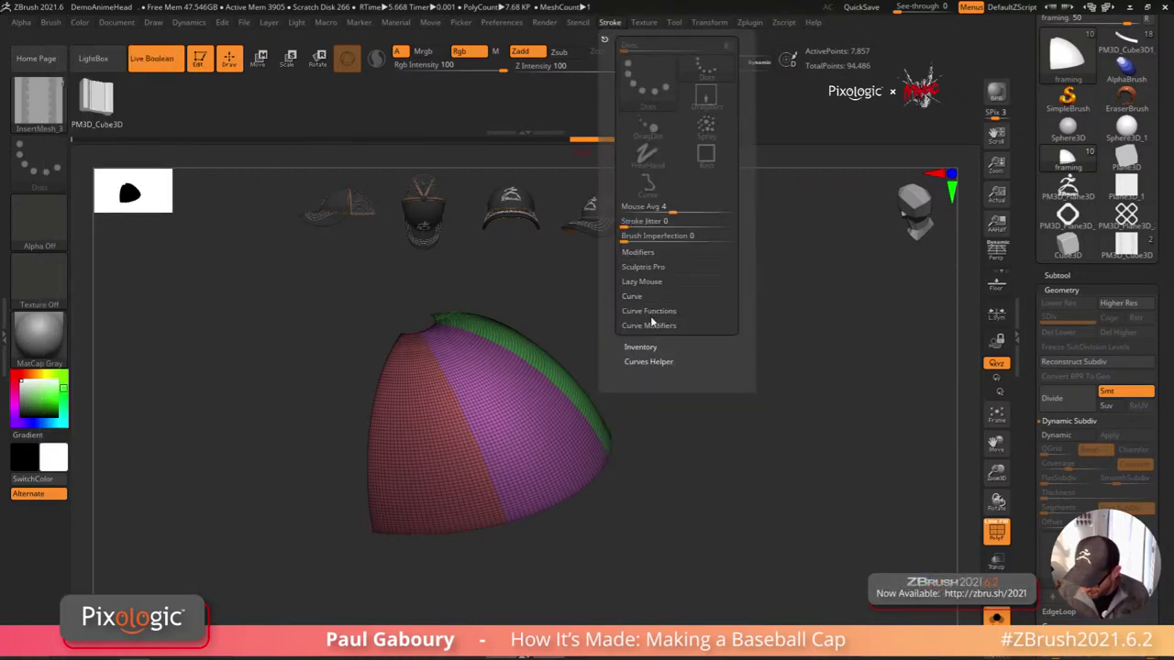
pyautogui.click(668, 311)
pyautogui.click(642, 384)
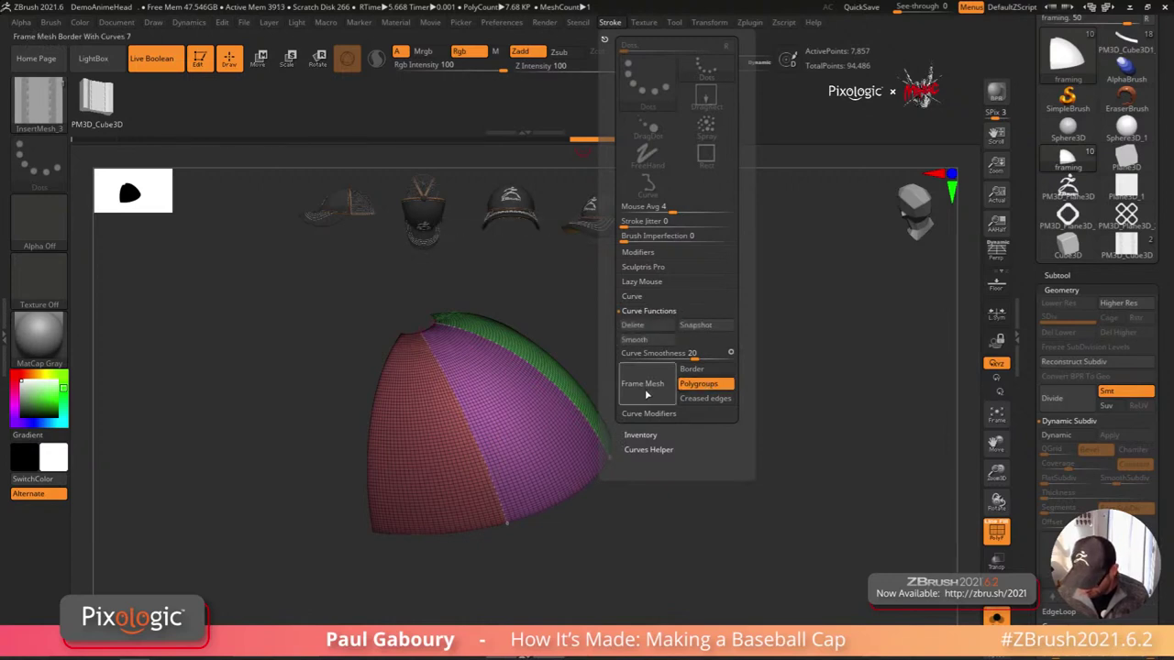
pyautogui.click(479, 484)
pyautogui.moveTo(608, 545)
pyautogui.mouseDown()
pyautogui.moveTo(676, 477)
pyautogui.moveTo(621, 532)
pyautogui.moveTo(587, 543)
pyautogui.mouseUp()
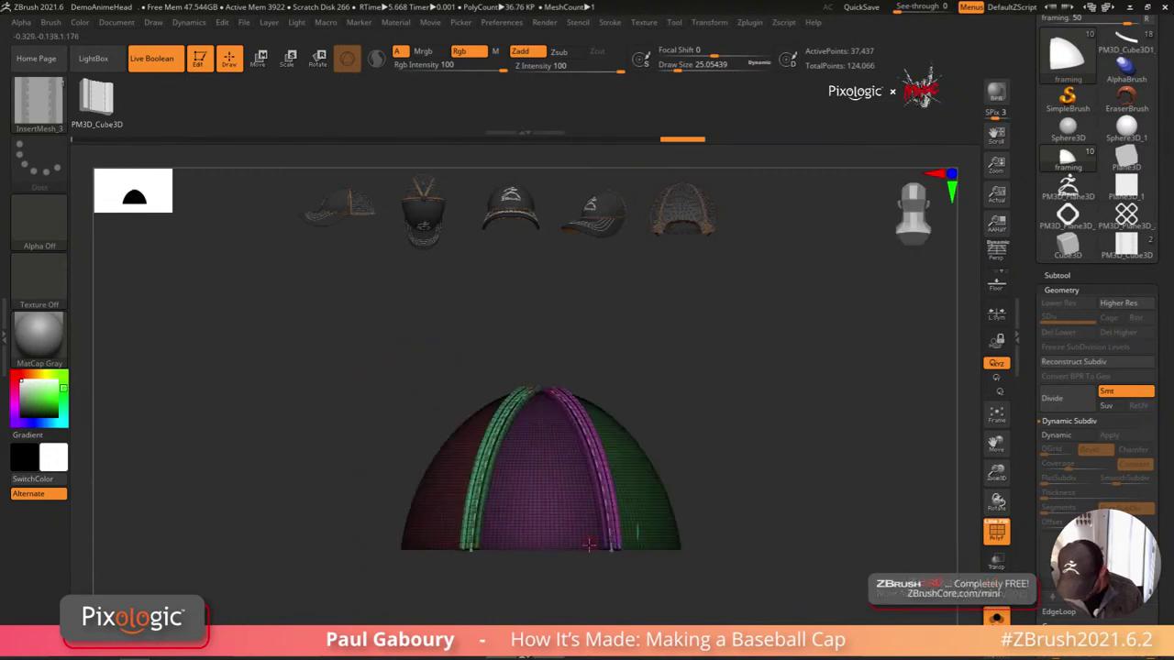
# Step: Reduce the draw size to about 12.9 and update the seam strips on the curves to the narrower width
pyautogui.press('s')
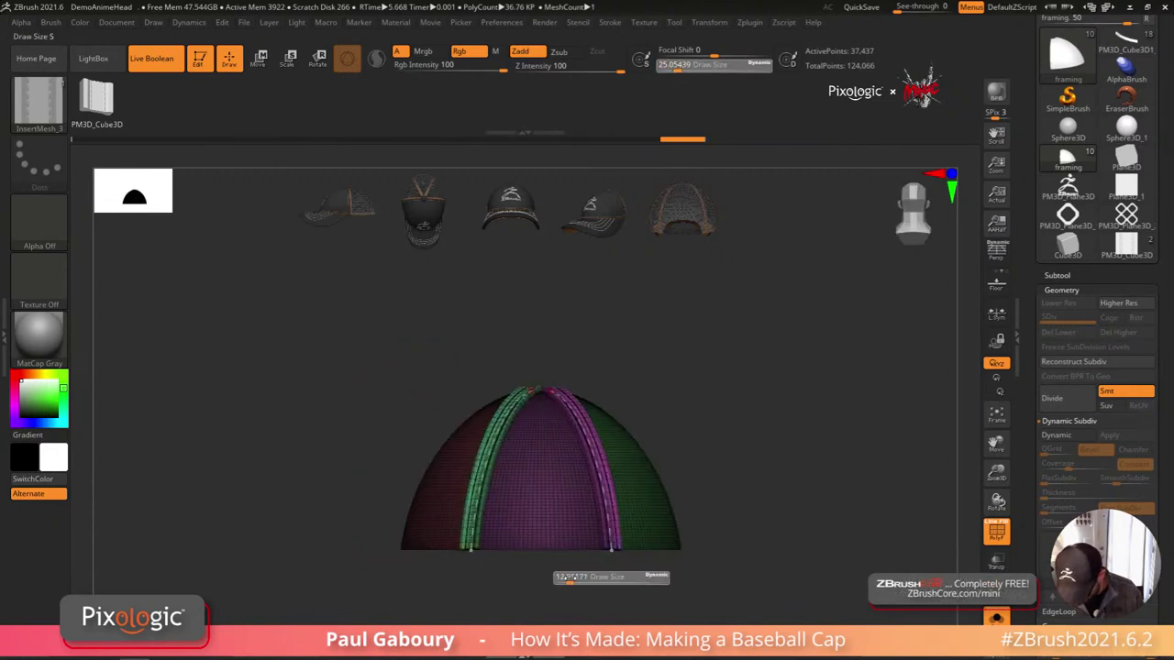
pyautogui.click(477, 507)
pyautogui.moveTo(523, 571)
pyautogui.mouseDown(button='right')
pyautogui.moveTo(566, 592)
pyautogui.moveTo(504, 506)
pyautogui.moveTo(543, 479)
pyautogui.moveTo(543, 501)
pyautogui.mouseUp(button='right')
pyautogui.moveTo(542, 501)
pyautogui.keyDown('ctrl'); pyautogui.mouseDown(button='right')
pyautogui.moveTo(550, 545)
pyautogui.moveTo(428, 431)
pyautogui.moveTo(608, 474)
pyautogui.mouseUp(button='right'); pyautogui.keyUp('ctrl')
# Step: Separate the seam strips from the framing subtool with Split Unmasked Points
pyautogui.click(1073, 276)
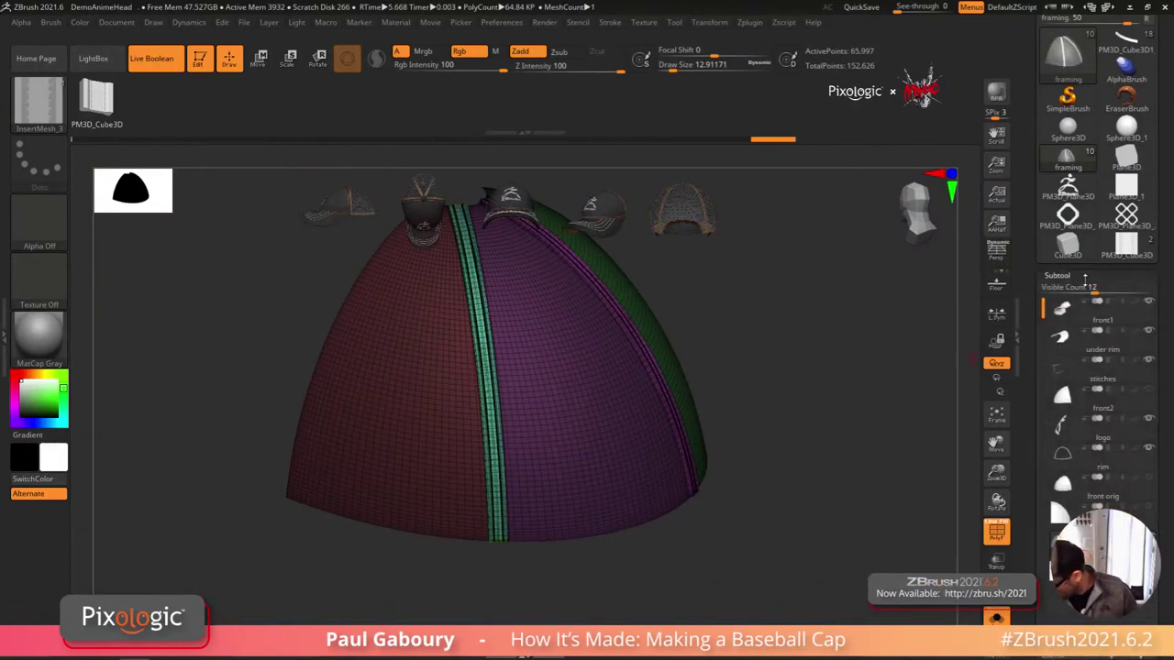
pyautogui.scroll(-8, 1147, 473)
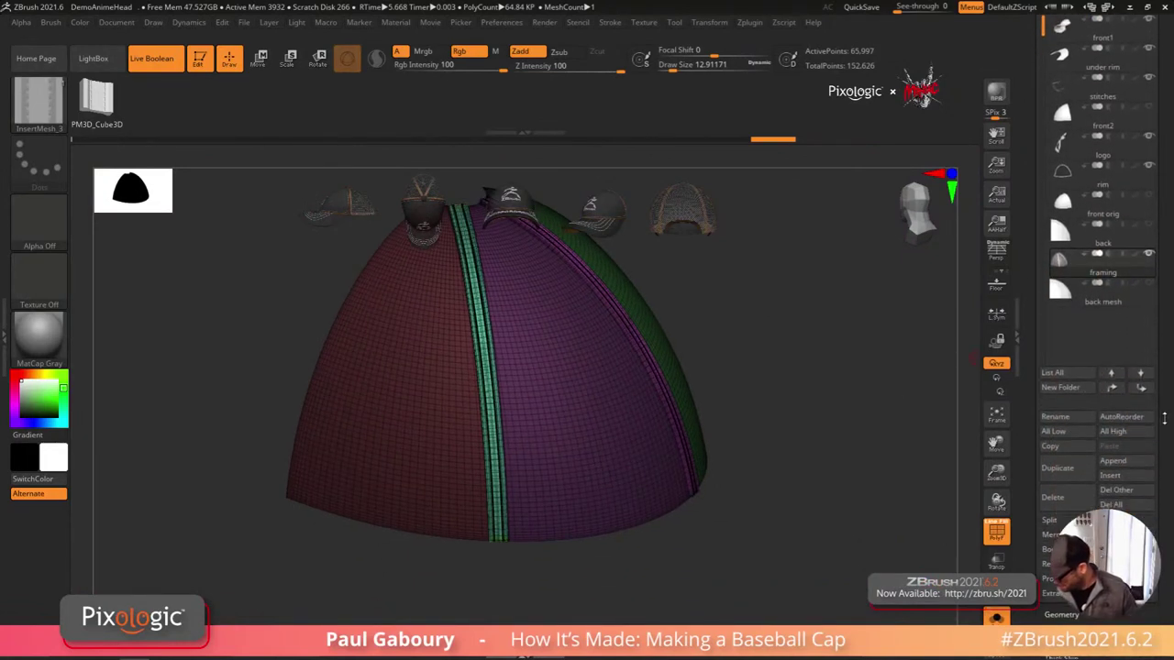
pyautogui.click(1050, 525)
pyautogui.click(1055, 578)
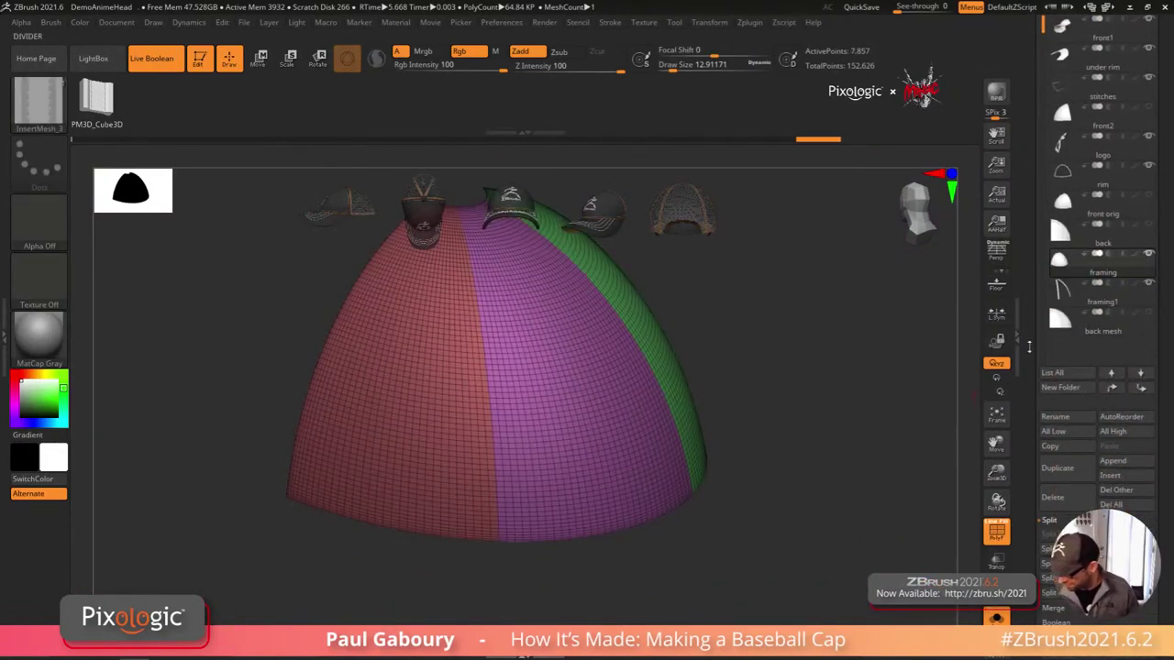
# Step: Turn off Solo mode and the PolyFrame display to view the strips on the whole cap
pyautogui.click(997, 618)
pyautogui.press('f')
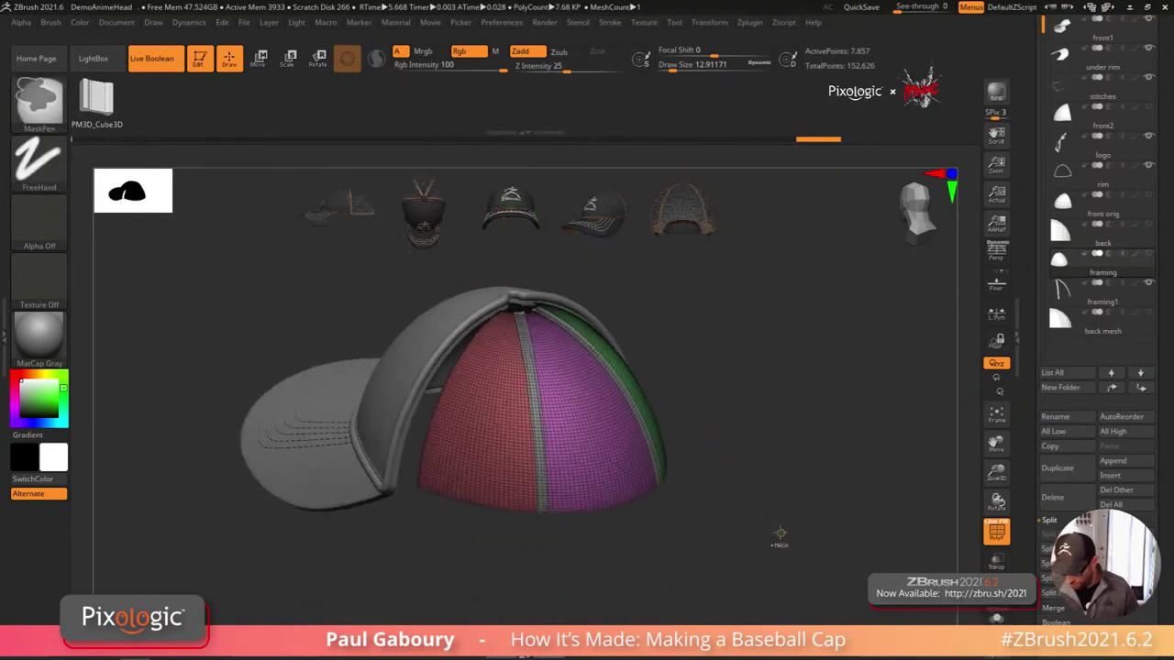
pyautogui.moveTo(778, 535)
pyautogui.mouseDown()
pyautogui.moveTo(773, 574)
pyautogui.moveTo(738, 550)
pyautogui.moveTo(762, 513)
pyautogui.moveTo(726, 550)
pyautogui.moveTo(747, 538)
pyautogui.moveTo(724, 542)
pyautogui.moveTo(736, 503)
pyautogui.moveTo(744, 520)
pyautogui.moveTo(724, 524)
pyautogui.mouseUp()
pyautogui.press('shift')
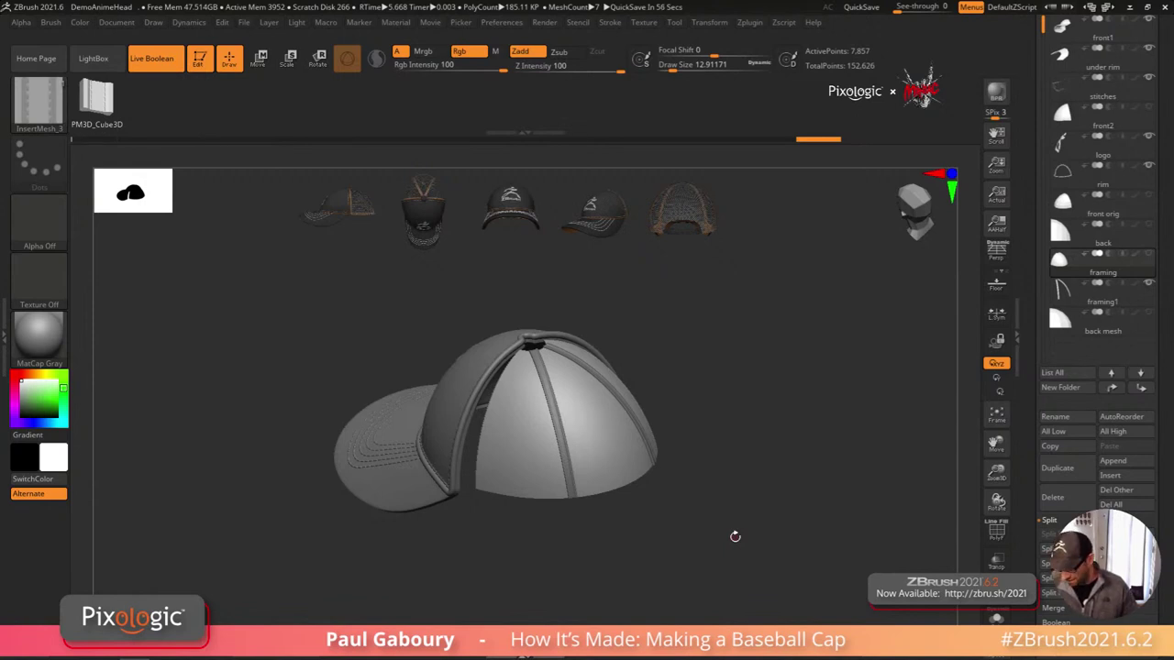
# Step: Hide the framing1 strips and delete the framing dome subtool
pyautogui.click(1087, 293)
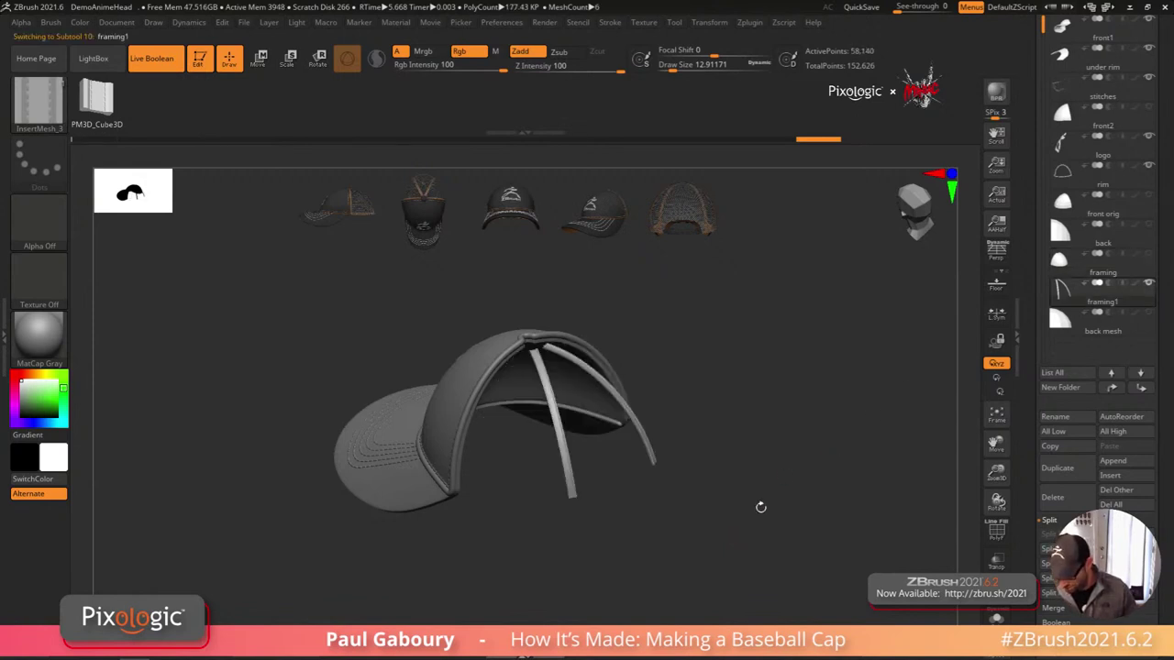
pyautogui.moveTo(761, 506); pyautogui.dragTo(712, 492)
pyautogui.click(1137, 274)
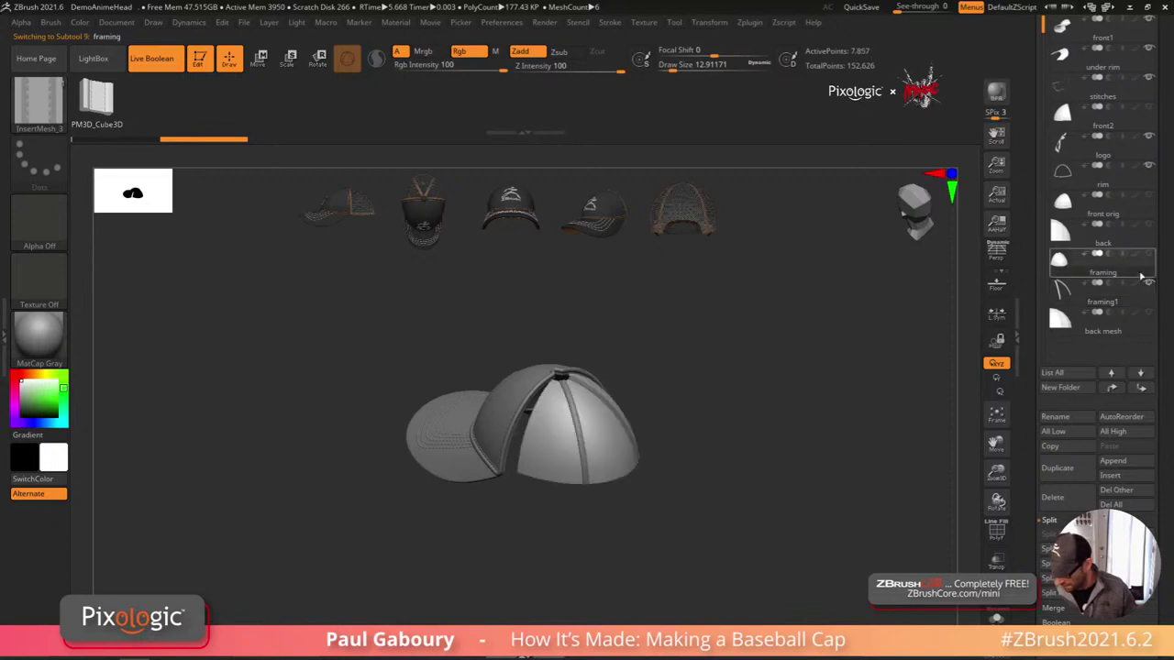
pyautogui.click(1148, 283)
pyautogui.moveTo(733, 451)
pyautogui.mouseDown()
pyautogui.moveTo(755, 450)
pyautogui.moveTo(733, 451)
pyautogui.mouseUp()
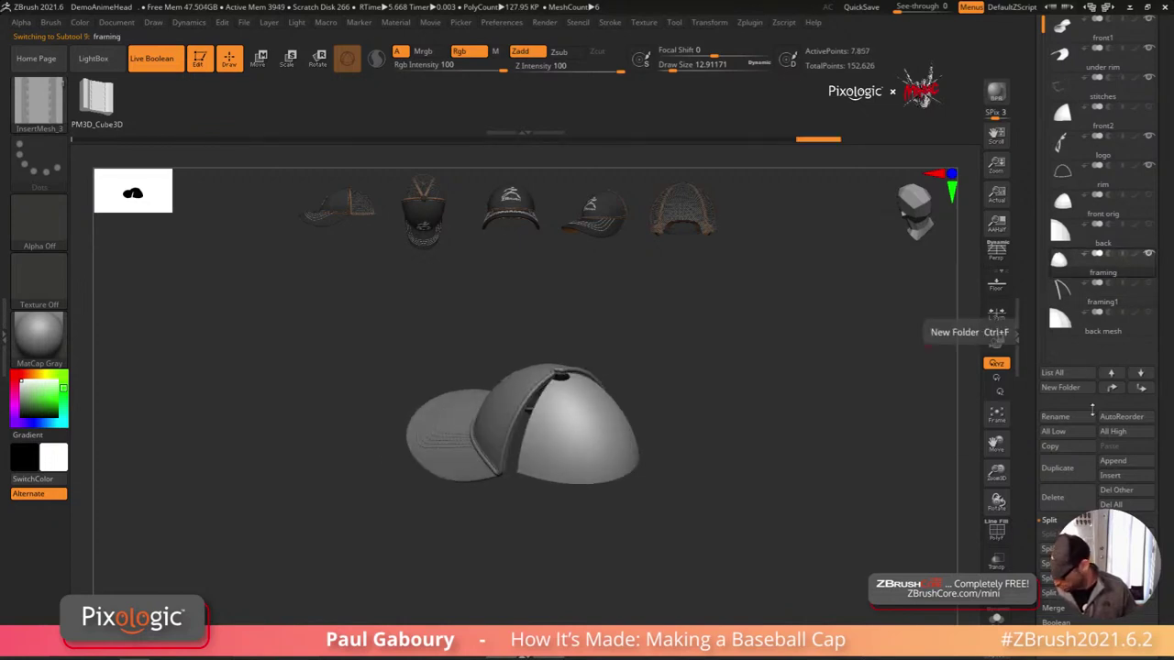
pyautogui.click(1071, 502)
pyautogui.press('Return')
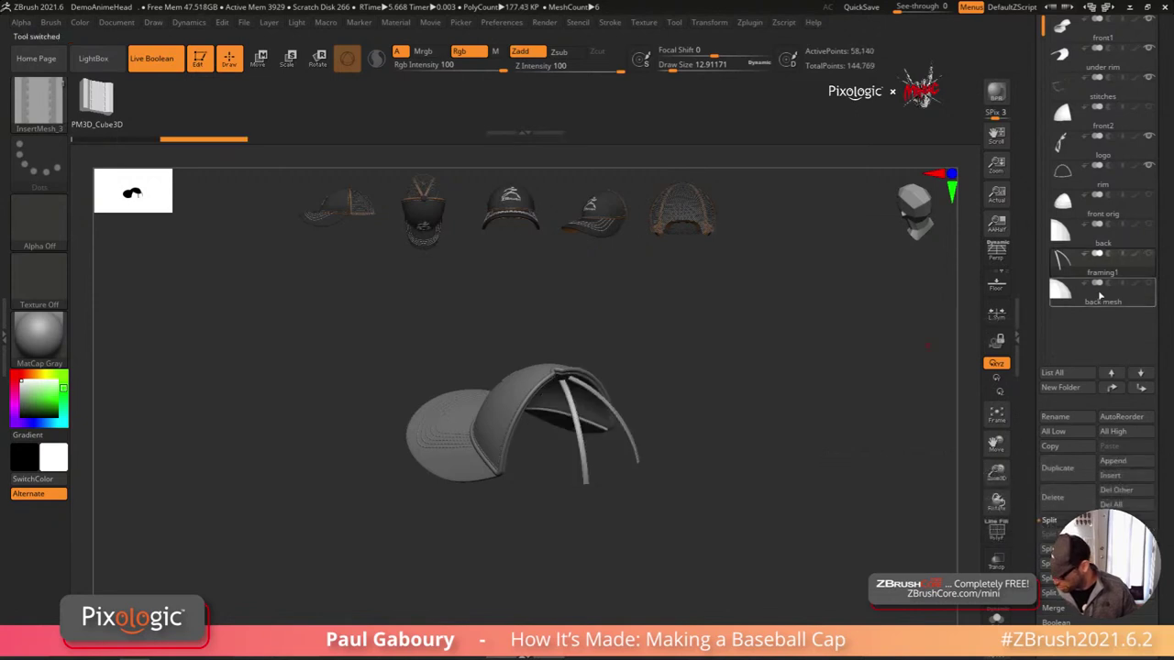
# Step: Duplicate the back mesh subtool and turn off MicroPoly on the copy
pyautogui.moveTo(1101, 299)
pyautogui.click(1064, 301)
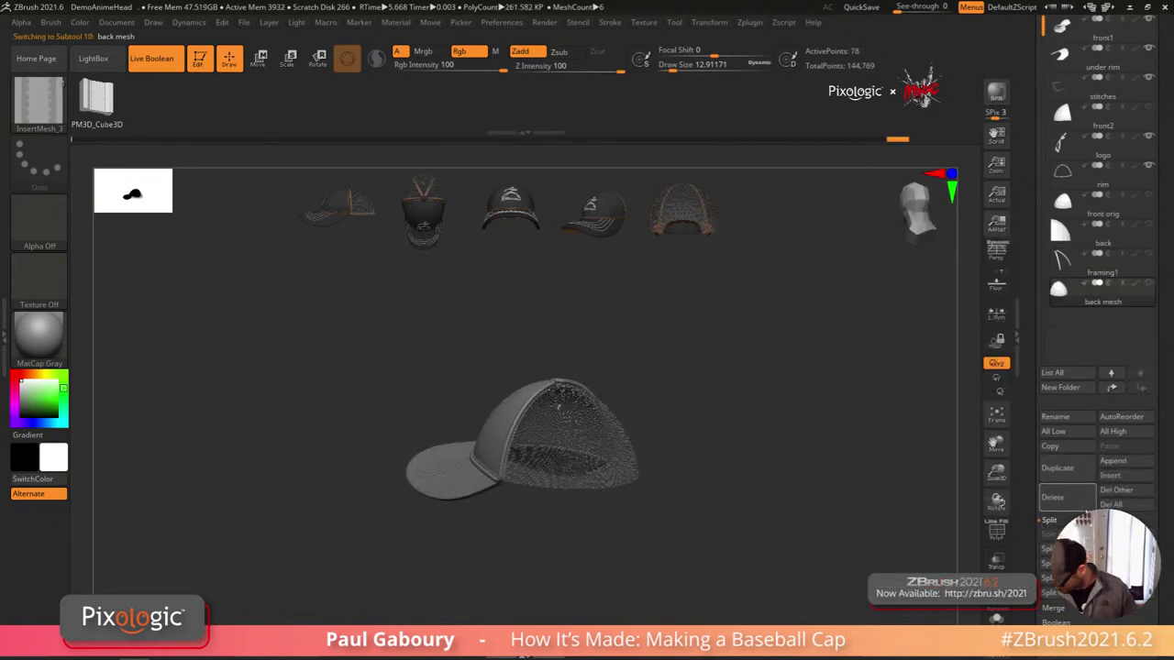
pyautogui.click(1073, 470)
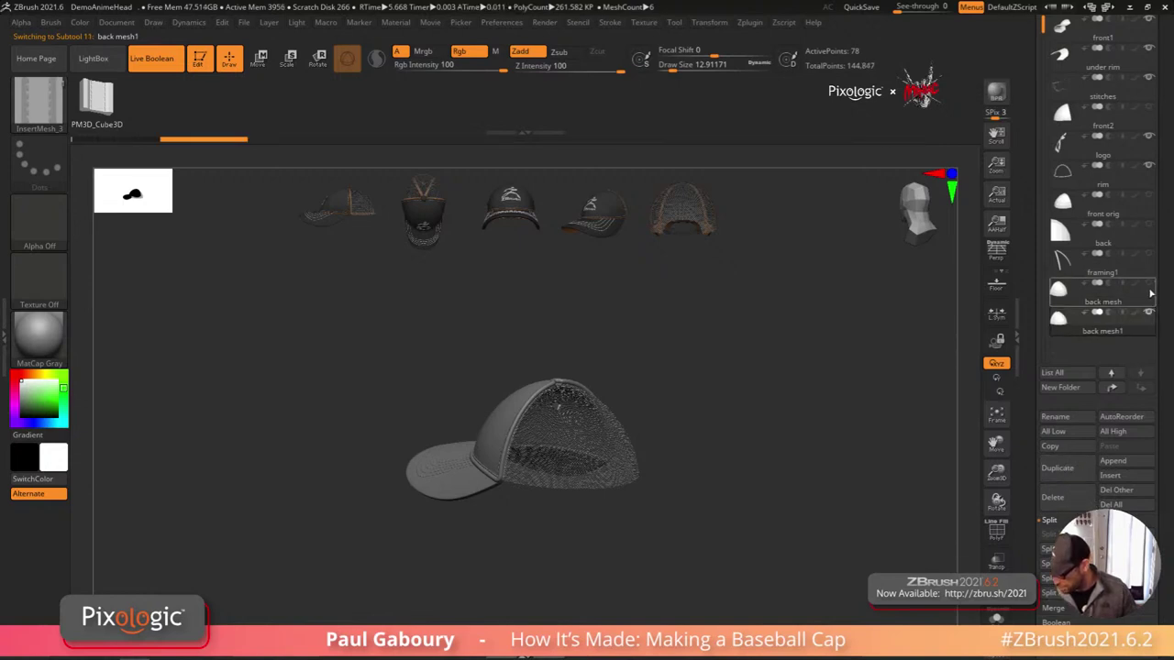
pyautogui.scroll(-10, 1162, 404)
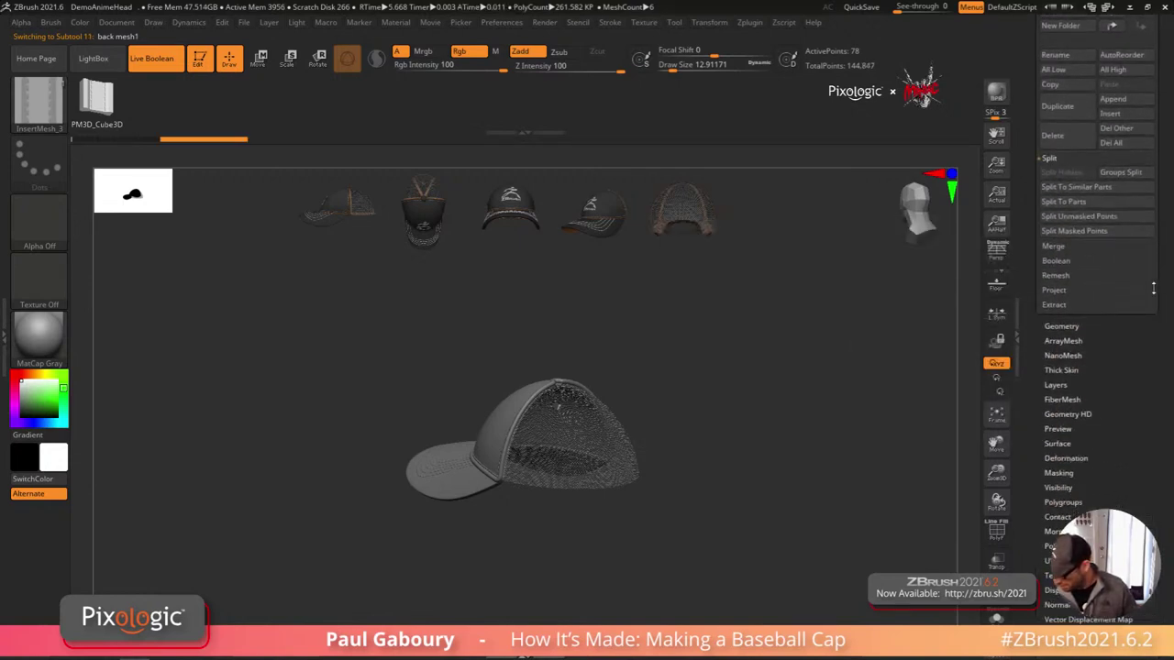
pyautogui.click(1103, 428)
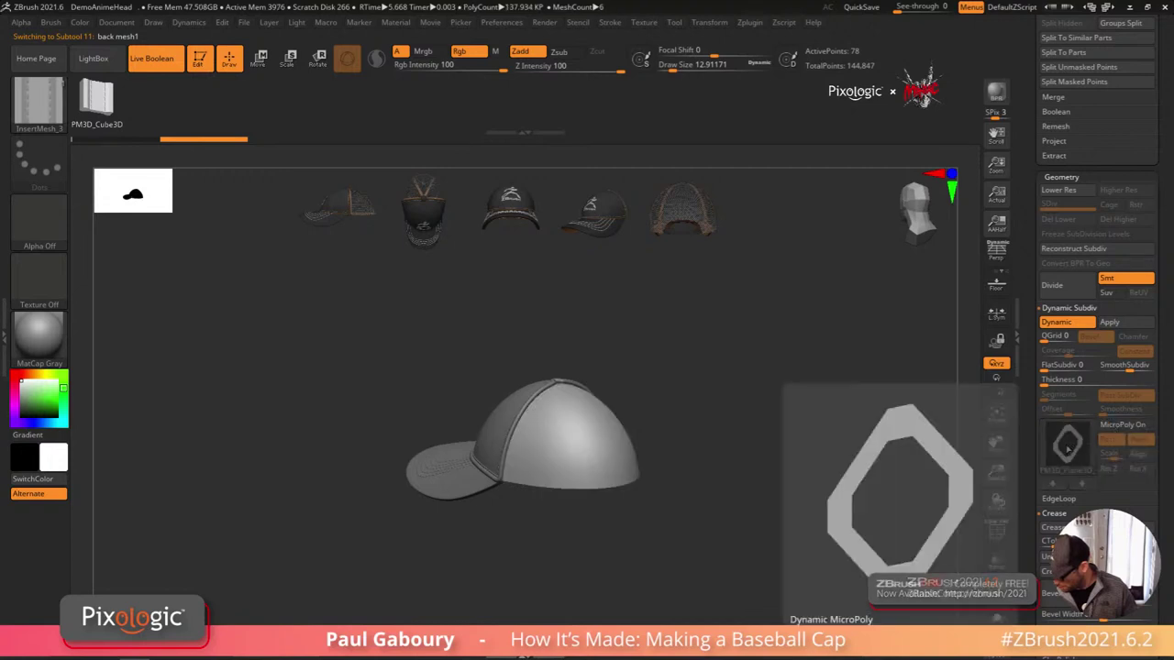
# Step: Isolate the duplicated back mesh with its PolyFrame displayed and turn off its dynamic subdivision preview
pyautogui.keyDown('shift'); pyautogui.moveTo(746, 496); pyautogui.dragTo(635, 534, button='right'); pyautogui.keyUp('shift')
pyautogui.hotkey('shift', 'f')
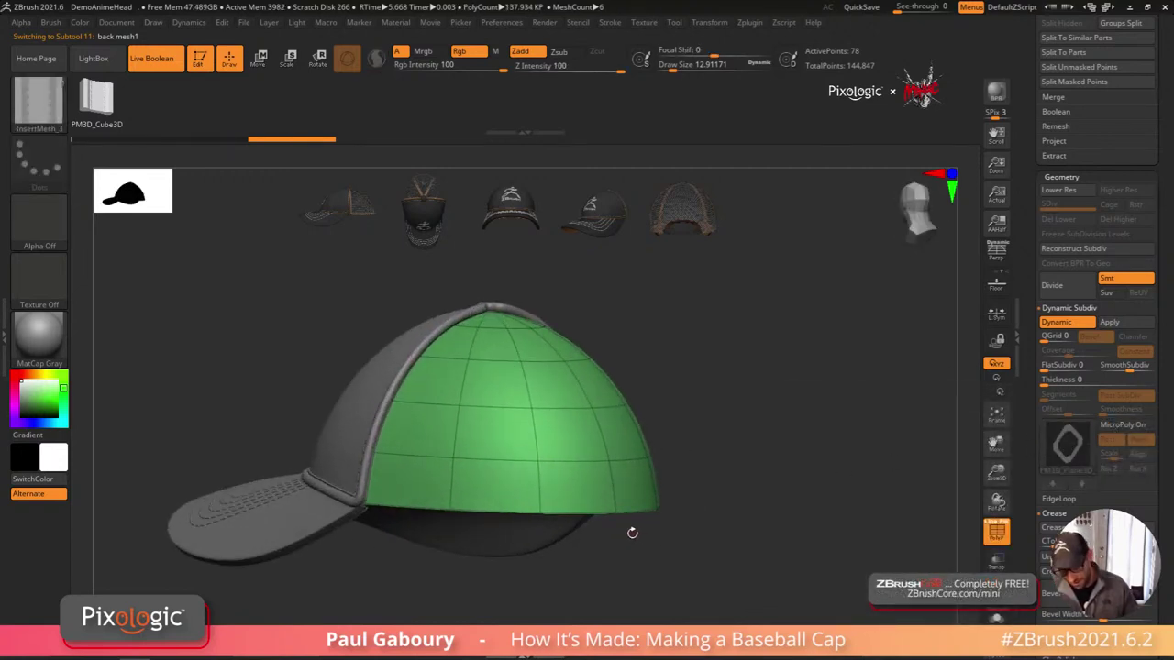
pyautogui.click(995, 621)
pyautogui.moveTo(857, 594); pyautogui.dragTo(758, 559, button='right')
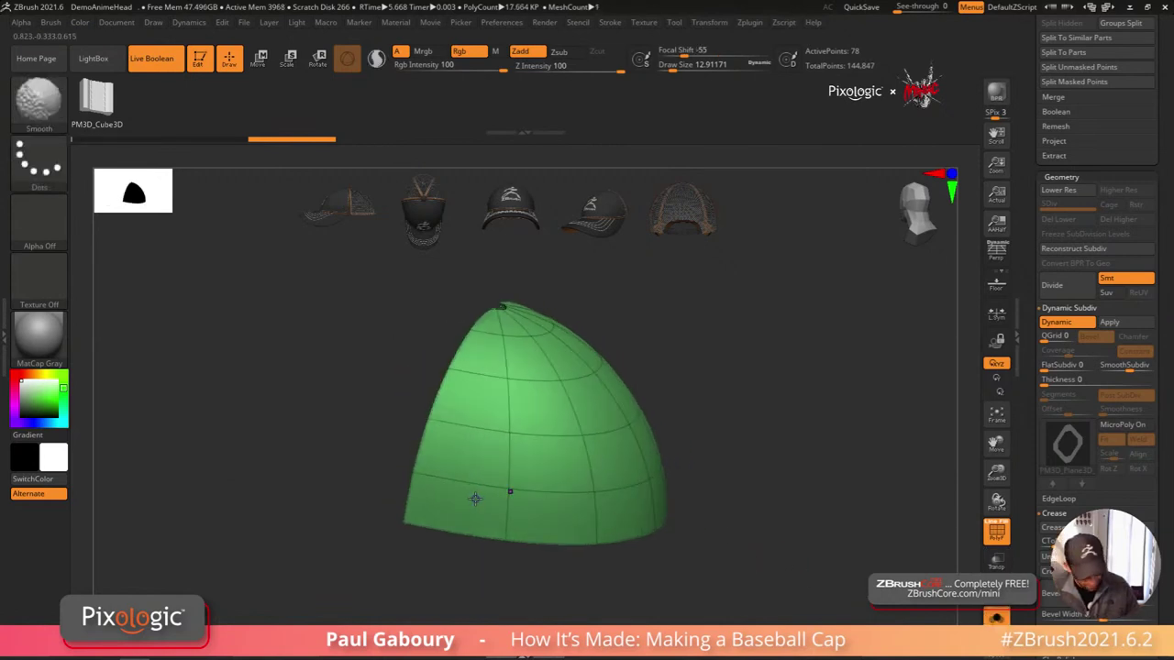
pyautogui.hotkey('shift', 'd')
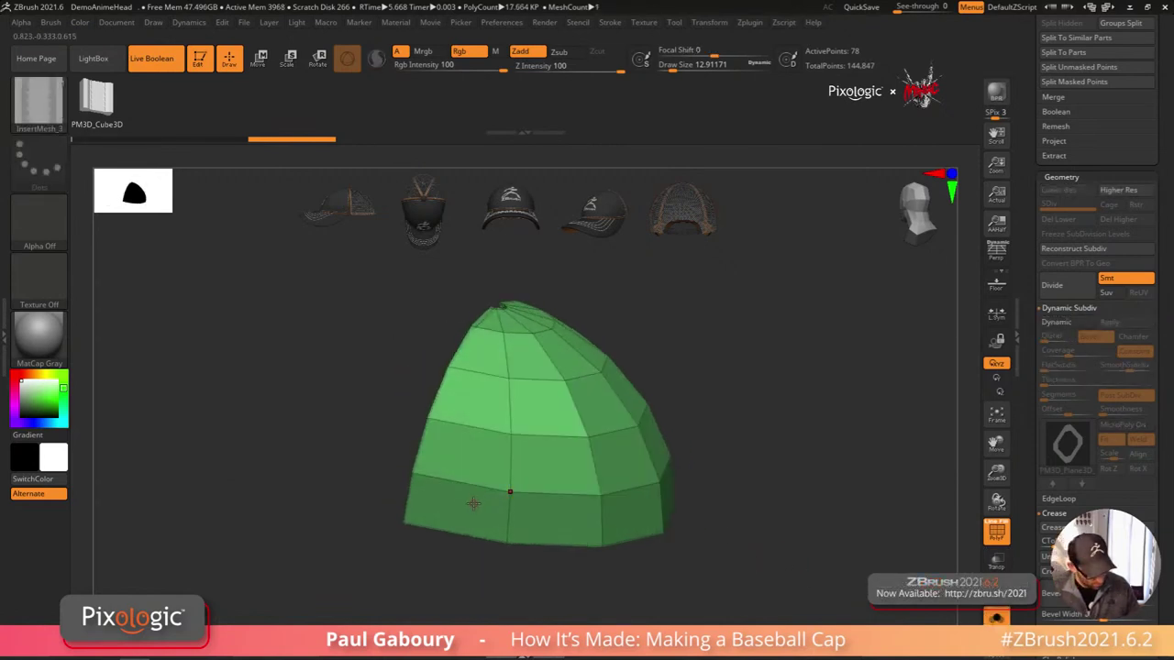
# Step: Assign separate polygroups to the side and middle panels of the back mesh with the ZModeler brush
pyautogui.press('b')
pyautogui.press('z')
pyautogui.press('m')
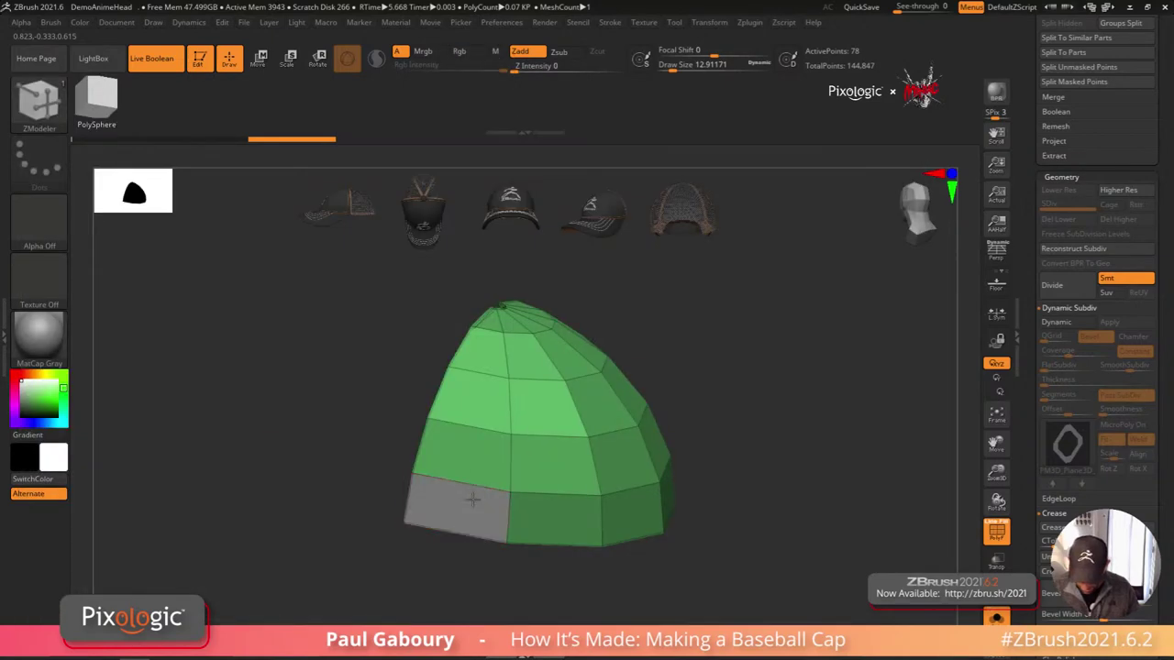
pyautogui.moveTo(472, 499)
pyautogui.keyDown('alt'); pyautogui.mouseDown()
pyautogui.moveTo(492, 349)
pyautogui.moveTo(513, 335)
pyautogui.moveTo(541, 505)
pyautogui.mouseUp(); pyautogui.keyUp('alt')
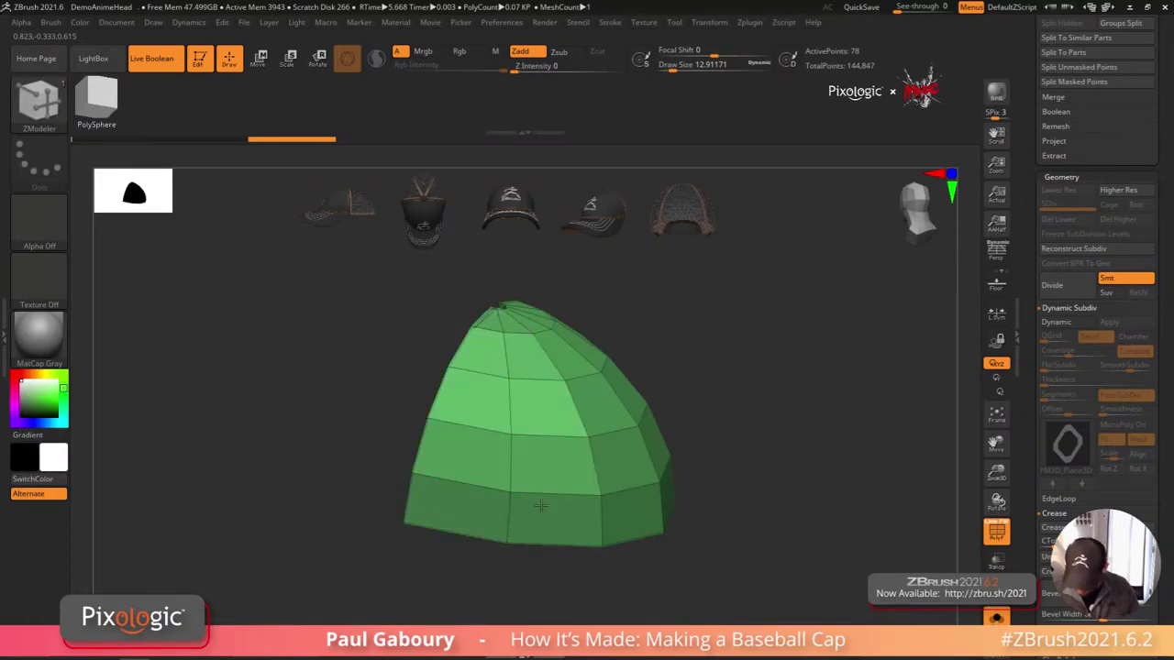
pyautogui.hotkey('ctrl', 'w')
pyautogui.moveTo(539, 508); pyautogui.dragTo(611, 518, button='right')
pyautogui.keyDown('alt'); pyautogui.moveTo(618, 495); pyautogui.dragTo(597, 443); pyautogui.keyUp('alt')
pyautogui.hotkey('ctrl', 'w')
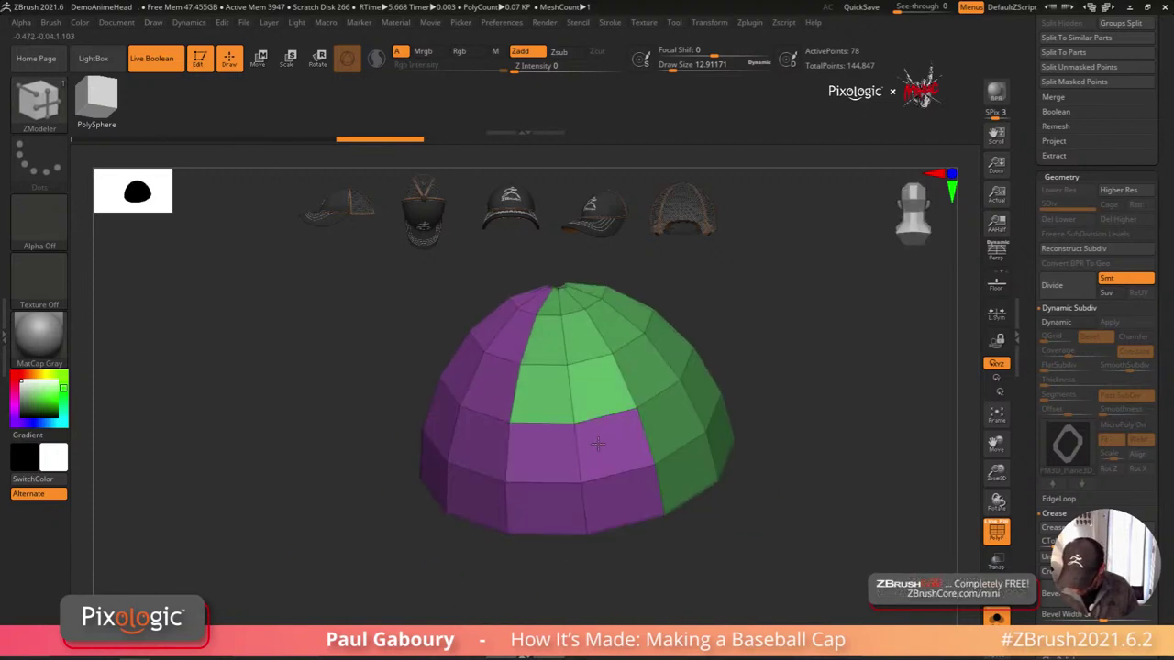
pyautogui.click(557, 348)
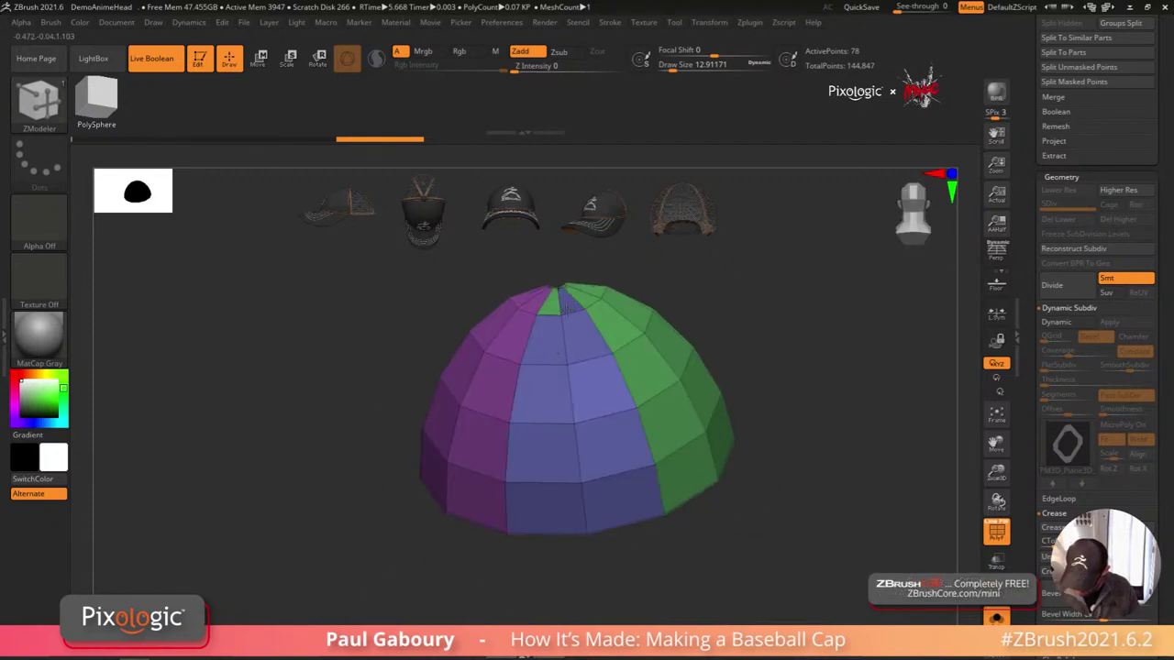
pyautogui.moveTo(738, 477); pyautogui.dragTo(703, 503)
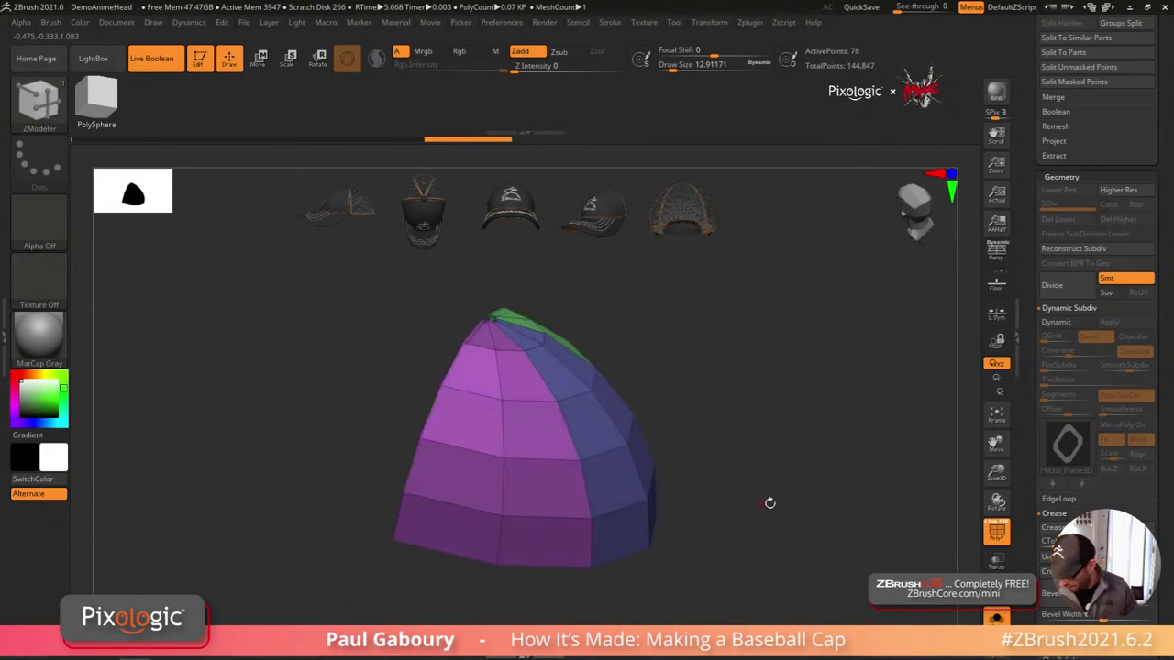
# Step: Turn on dynamic subdivision for the back mesh, apply it and delete the lower subdivision levels
pyautogui.click(1067, 324)
pyautogui.click(1111, 322)
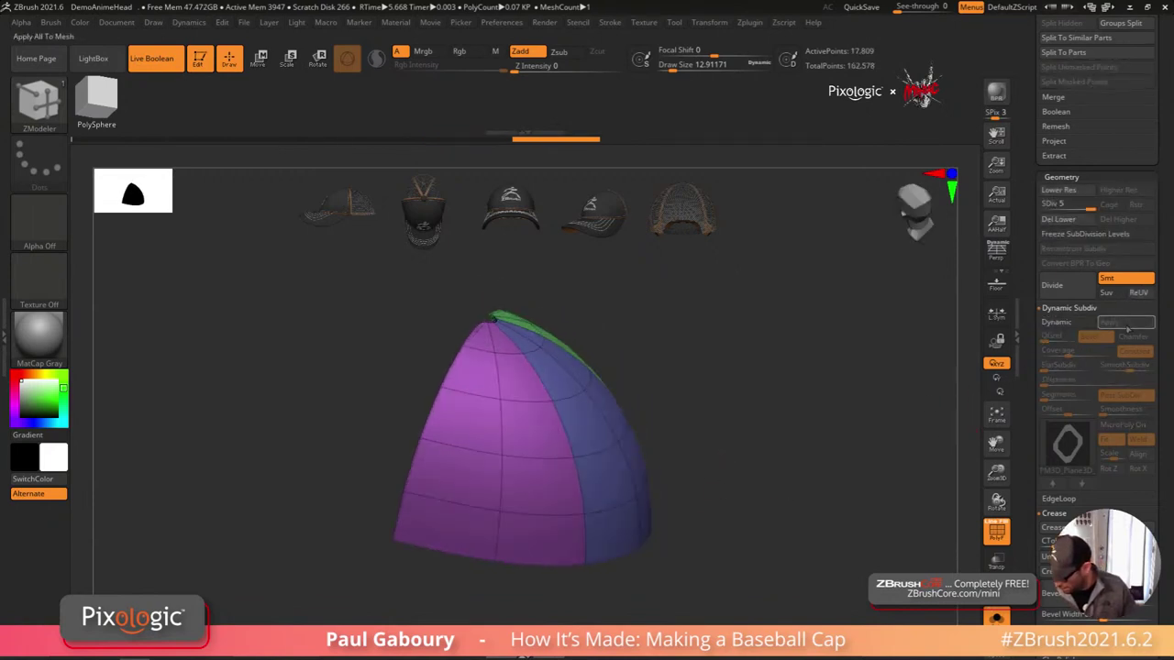
pyautogui.click(1066, 220)
pyautogui.moveTo(731, 479); pyautogui.dragTo(676, 489)
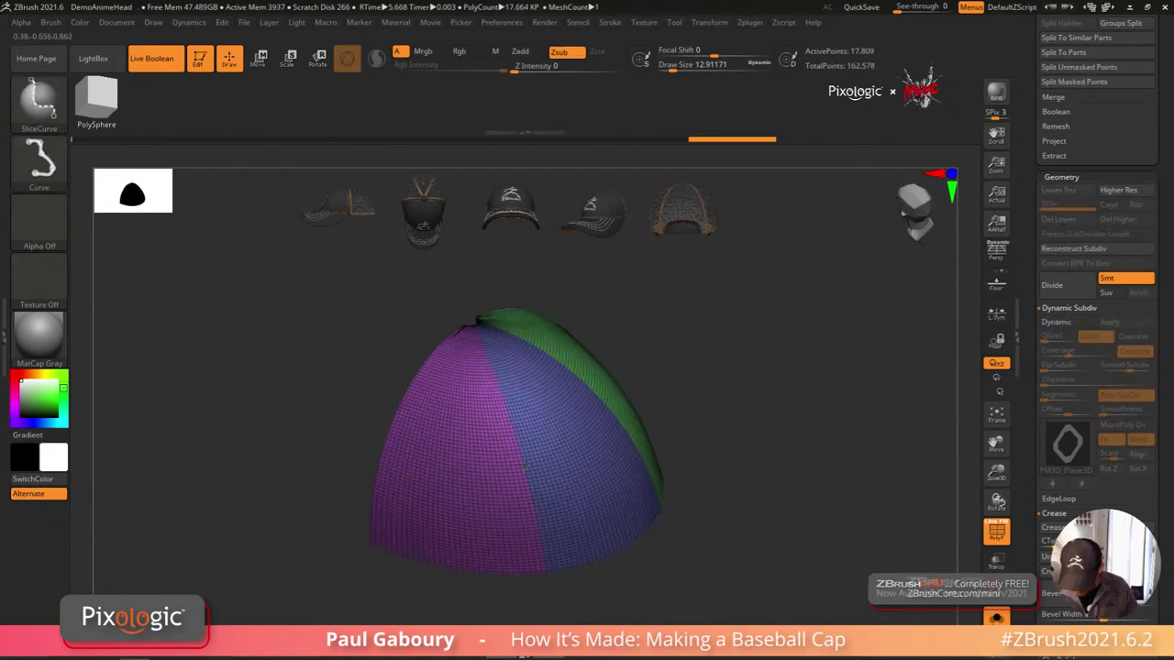
# Step: Hide and show individual panel polygroups of the subdivided back mesh to check how they are grouped
pyautogui.keyDown('ctrl'); pyautogui.keyDown('shift'); pyautogui.click(524, 466); pyautogui.keyUp('shift'); pyautogui.keyUp('ctrl')
pyautogui.keyDown('ctrl'); pyautogui.keyDown('shift'); pyautogui.moveTo(697, 406); pyautogui.dragTo(704, 412); pyautogui.keyUp('shift'); pyautogui.keyUp('ctrl')
pyautogui.moveTo(704, 412); pyautogui.dragTo(684, 442)
pyautogui.keyDown('ctrl'); pyautogui.keyDown('shift'); pyautogui.click(642, 396); pyautogui.keyUp('shift'); pyautogui.keyUp('ctrl')
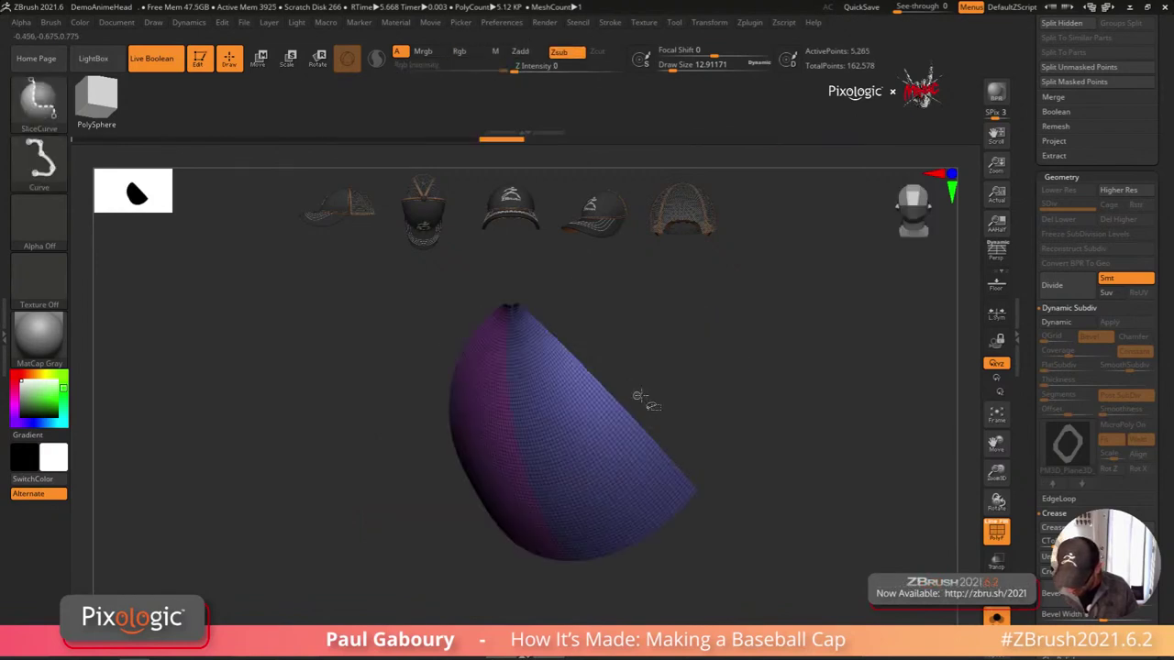
pyautogui.keyDown('ctrl'); pyautogui.keyDown('shift'); pyautogui.click(634, 482); pyautogui.keyUp('shift'); pyautogui.keyUp('ctrl')
pyautogui.keyDown('ctrl'); pyautogui.keyDown('shift'); pyautogui.click(516, 492); pyautogui.keyUp('shift'); pyautogui.keyUp('ctrl')
pyautogui.moveTo(663, 536); pyautogui.dragTo(677, 385)
# Step: Undo the panel visibility changes and the applied subdivision on the back mesh
pyautogui.hotkey('ctrl', 'z')
pyautogui.hotkey('ctrl', 'z')
pyautogui.hotkey('ctrl', 'z')
pyautogui.hotkey('ctrl', 'z')
pyautogui.hotkey('ctrl', 'z')
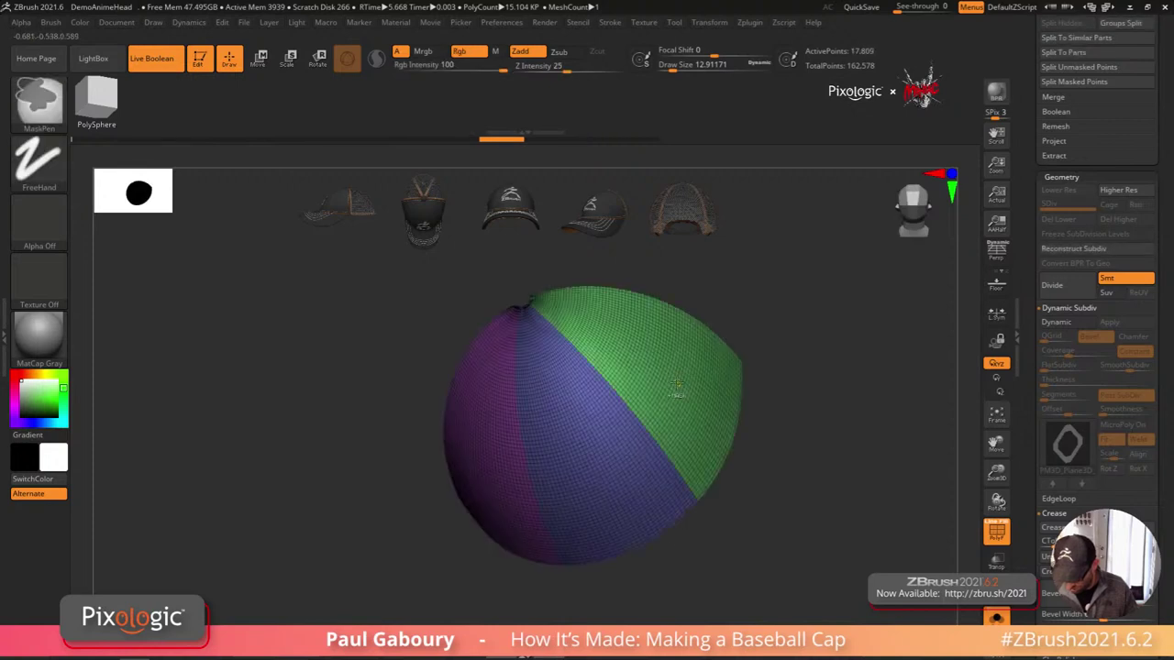
pyautogui.hotkey('ctrl', 'z')
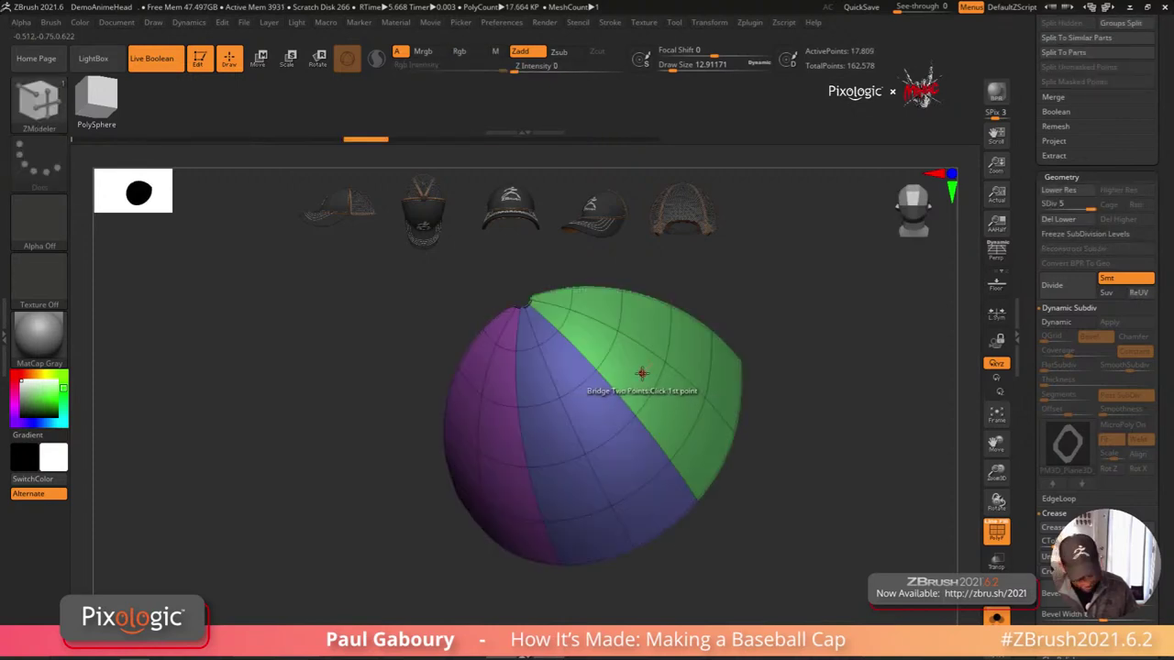
pyautogui.hotkey('shift', 'd')
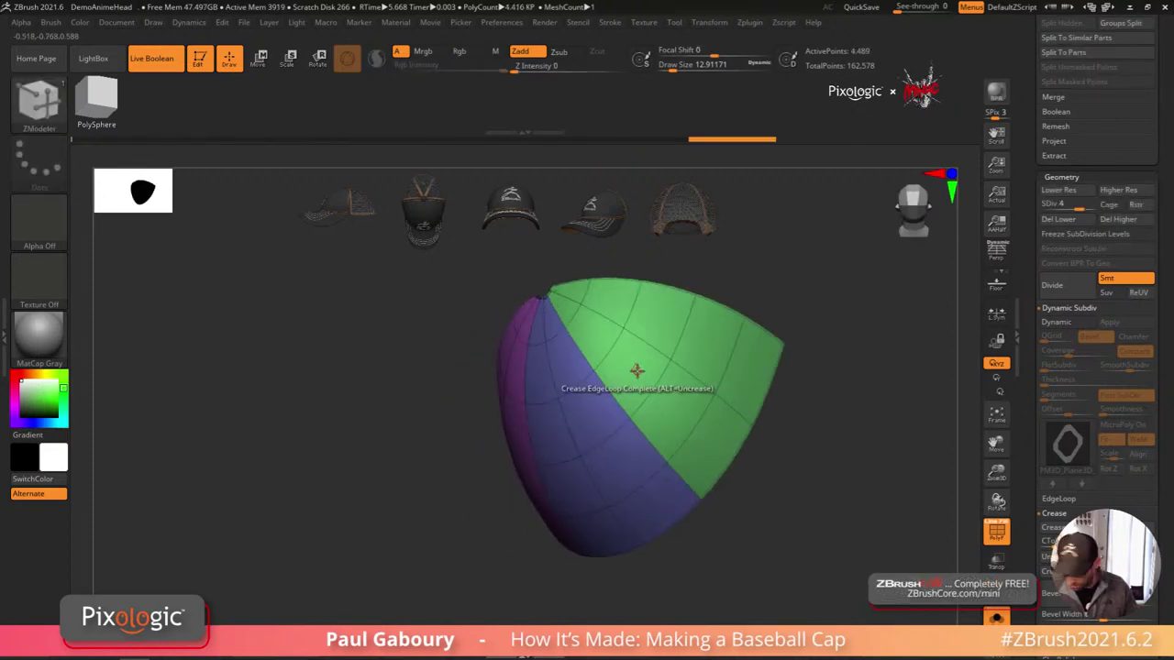
pyautogui.hotkey('ctrl', 'z')
pyautogui.hotkey('ctrl', 'z')
# Step: Assign a new polygroup to all polygons of the green side panel of the back mesh
pyautogui.keyDown('alt'); pyautogui.moveTo(636, 372); pyautogui.dragTo(594, 328); pyautogui.keyUp('alt')
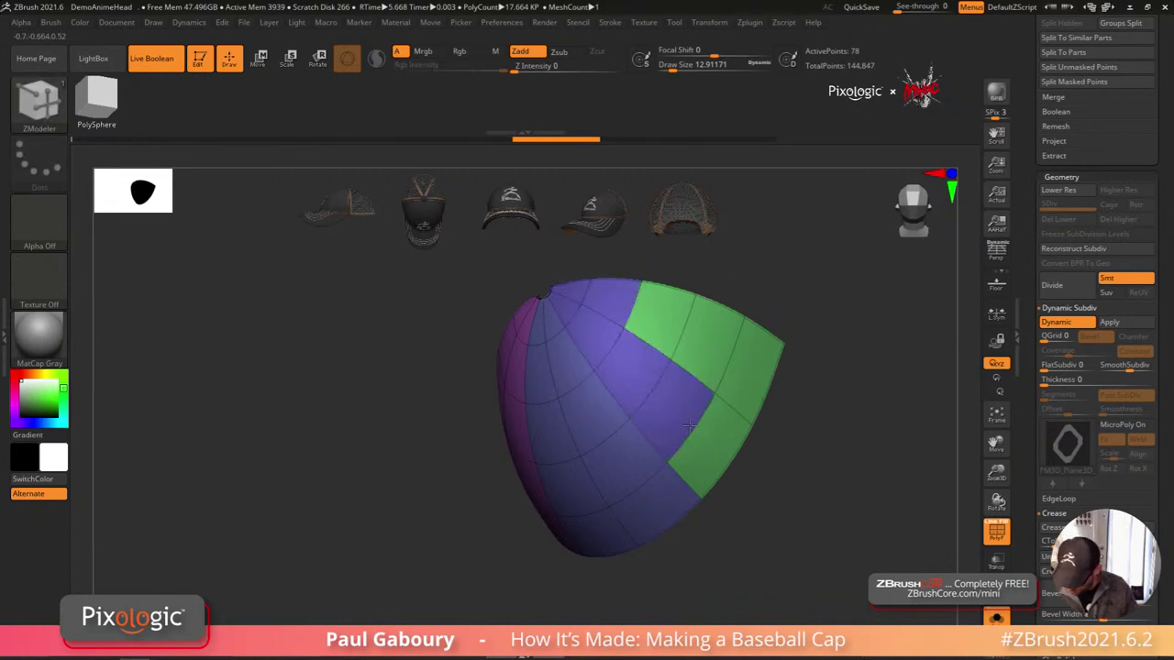
pyautogui.keyDown('alt'); pyautogui.moveTo(731, 389); pyautogui.dragTo(650, 320); pyautogui.keyUp('alt')
pyautogui.moveTo(650, 320); pyautogui.dragTo(677, 351, button='right')
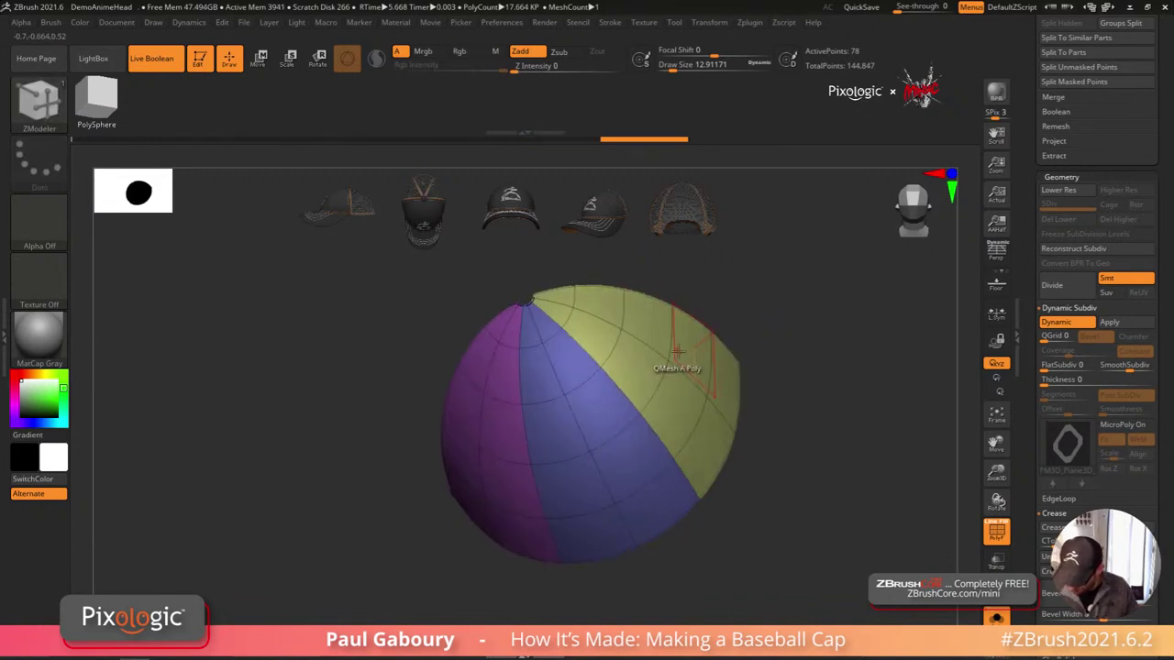
# Step: Apply the dynamic subdivision without lower levels and check the panel polygroups by toggling their visibility
pyautogui.click(1121, 323)
pyautogui.keyDown('ctrl'); pyautogui.keyDown('shift'); pyautogui.click(642, 411); pyautogui.keyUp('shift'); pyautogui.keyUp('ctrl')
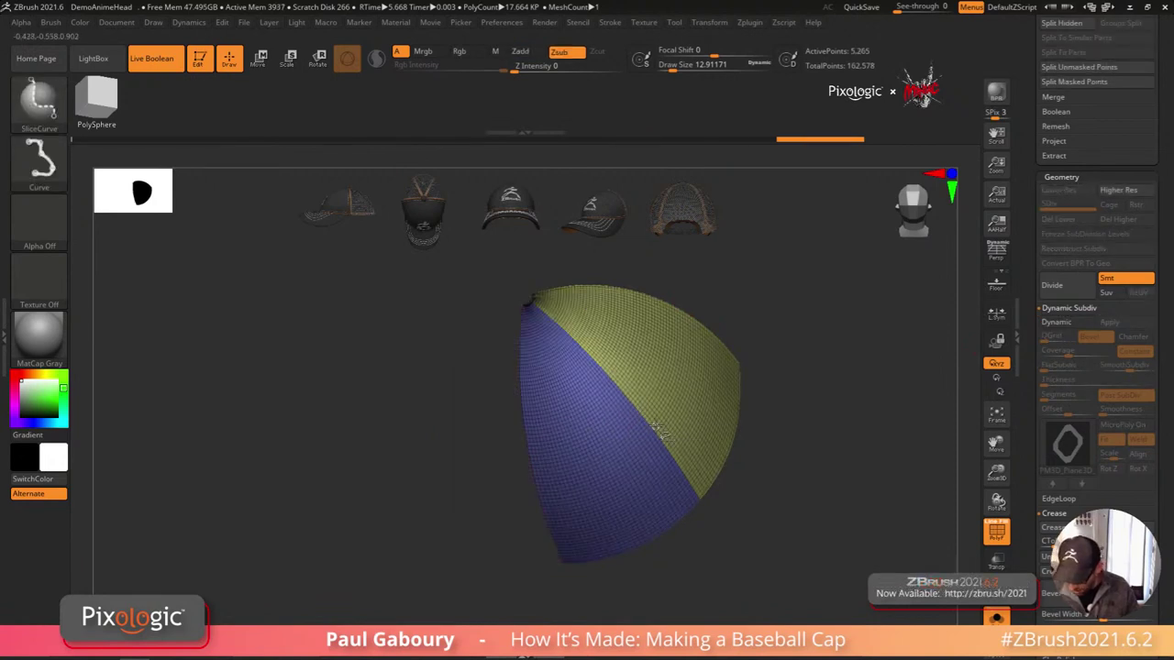
pyautogui.moveTo(779, 467)
pyautogui.keyDown('ctrl'); pyautogui.keyDown('shift'); pyautogui.mouseDown()
pyautogui.moveTo(794, 490)
pyautogui.moveTo(825, 498)
pyautogui.moveTo(847, 458)
pyautogui.mouseUp(); pyautogui.keyUp('shift'); pyautogui.keyUp('ctrl')
pyautogui.keyDown('ctrl'); pyautogui.keyDown('shift'); pyautogui.click(505, 473); pyautogui.keyUp('shift'); pyautogui.keyUp('ctrl')
pyautogui.keyDown('ctrl'); pyautogui.keyDown('shift'); pyautogui.click(808, 520); pyautogui.keyUp('shift'); pyautogui.keyUp('ctrl')
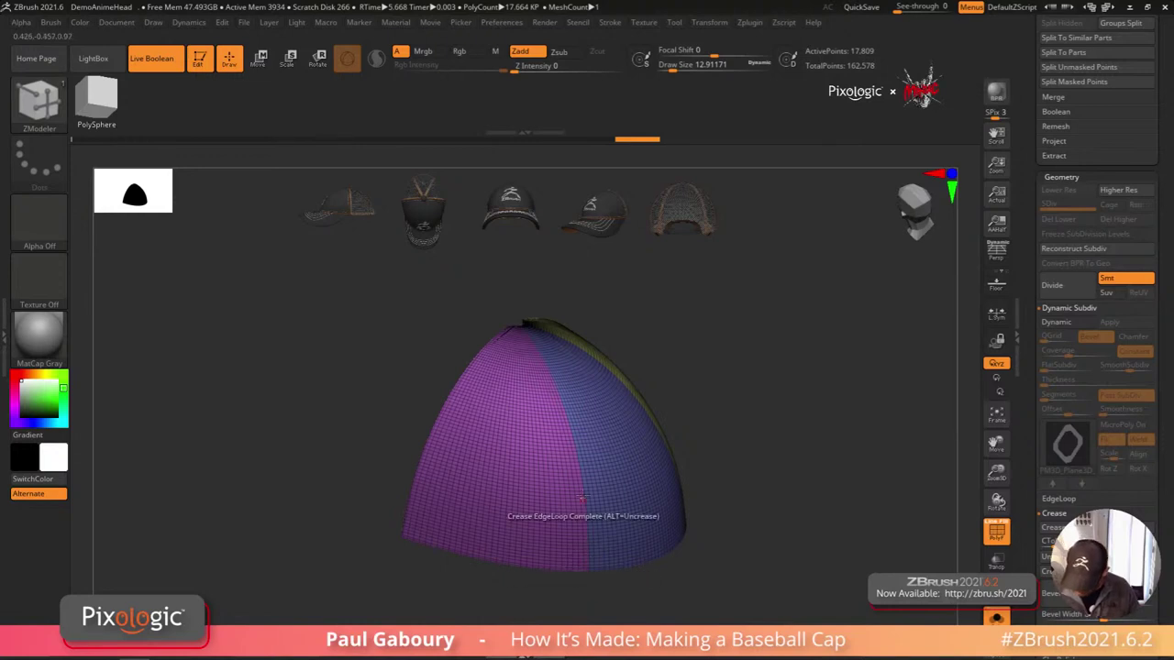
# Step: Hide the leftover green polygroup on the inside of the back mesh, leaving only the outer panels displayed
pyautogui.keyDown('ctrl'); pyautogui.keyDown('shift'); pyautogui.click(531, 324); pyautogui.keyUp('shift'); pyautogui.keyUp('ctrl')
pyautogui.moveTo(561, 410); pyautogui.dragTo(625, 402)
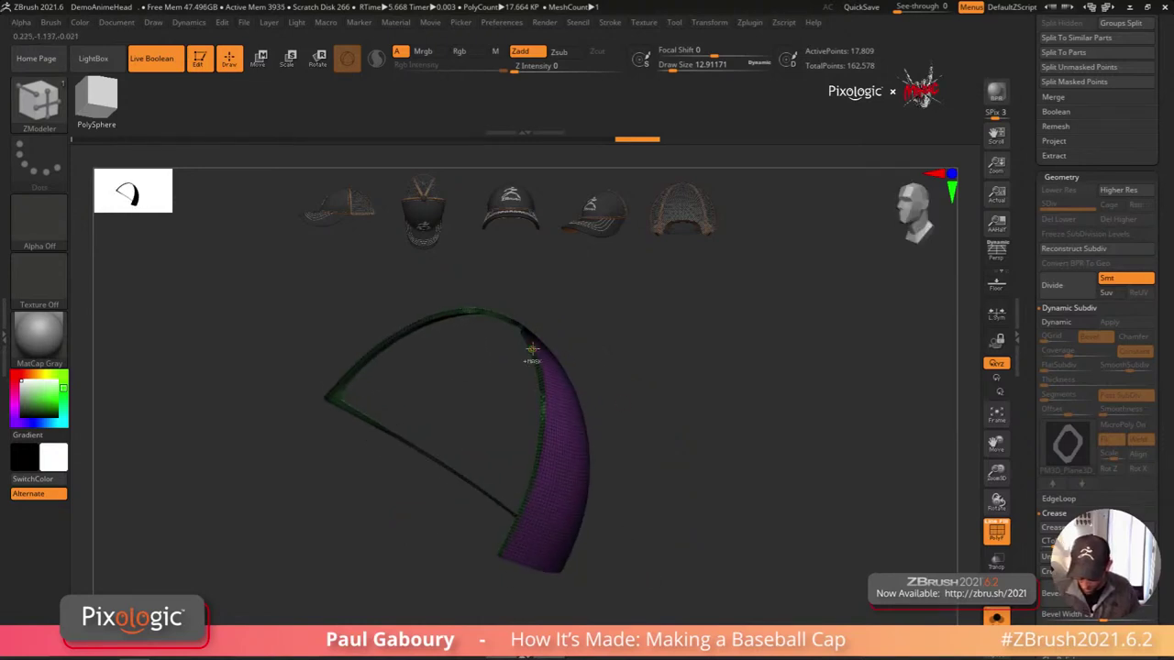
pyautogui.keyDown('ctrl'); pyautogui.keyDown('shift'); pyautogui.click(532, 350); pyautogui.keyUp('shift'); pyautogui.keyUp('ctrl')
pyautogui.hotkey('ctrl', 'z')
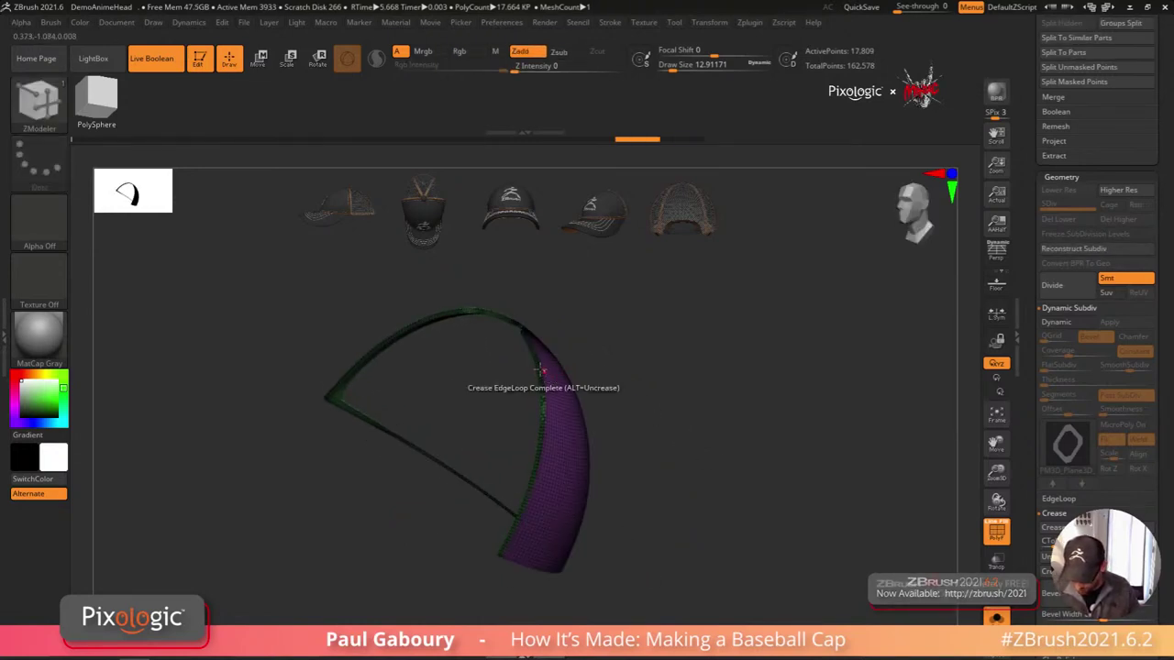
pyautogui.keyDown('ctrl'); pyautogui.keyDown('shift'); pyautogui.click(548, 374); pyautogui.keyUp('shift'); pyautogui.keyUp('ctrl')
pyautogui.moveTo(556, 380); pyautogui.dragTo(678, 453)
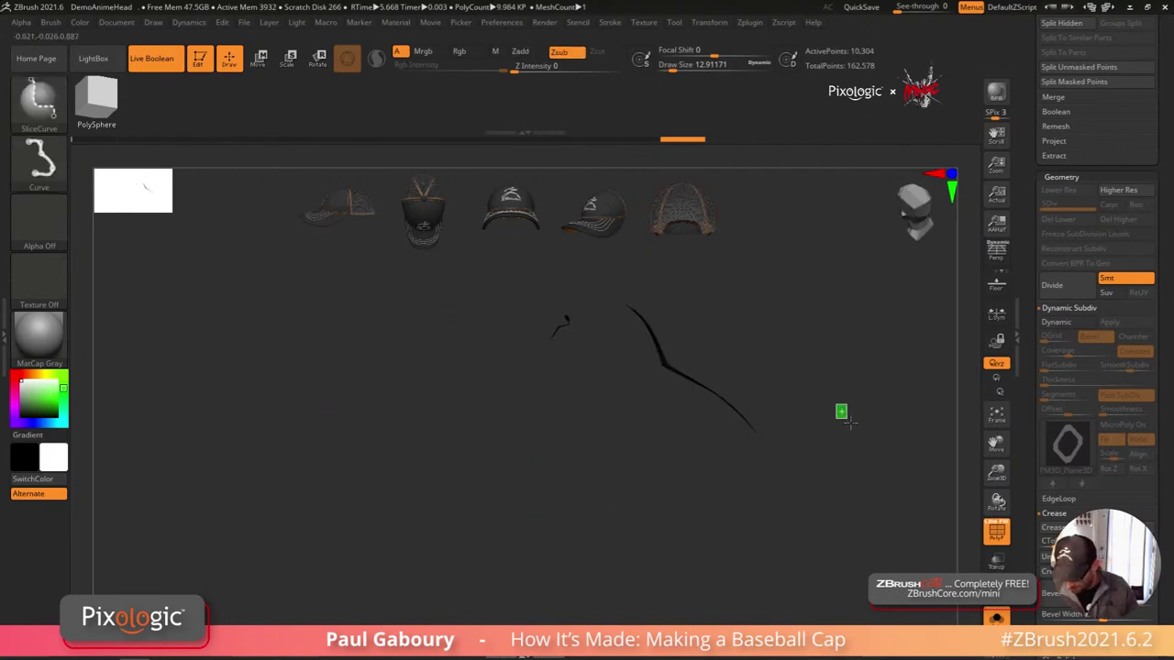
pyautogui.keyDown('ctrl'); pyautogui.keyDown('shift'); pyautogui.moveTo(850, 423); pyautogui.dragTo(855, 429); pyautogui.keyUp('shift'); pyautogui.keyUp('ctrl')
pyautogui.moveTo(858, 434); pyautogui.dragTo(816, 453)
# Step: Frame the panel borders with curves and place seam strips along them using the InsertMesh_3 brush at draw size 64
pyautogui.moveTo(684, 547); pyautogui.dragTo(679, 503, button='right')
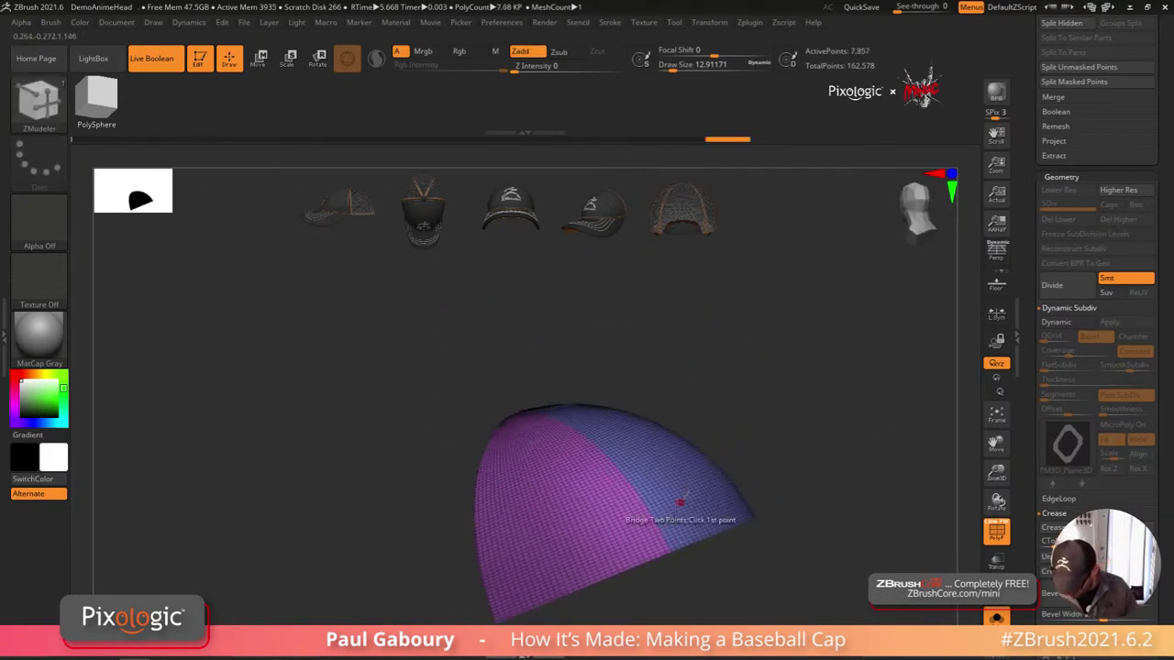
pyautogui.keyDown('alt'); pyautogui.moveTo(573, 443); pyautogui.dragTo(497, 332, button='right'); pyautogui.keyUp('alt')
pyautogui.keyDown('ctrl'); pyautogui.moveTo(497, 331); pyautogui.dragTo(657, 440, button='right'); pyautogui.keyUp('ctrl')
pyautogui.moveTo(658, 441)
pyautogui.mouseDown()
pyautogui.moveTo(691, 471)
pyautogui.moveTo(678, 439)
pyautogui.mouseUp()
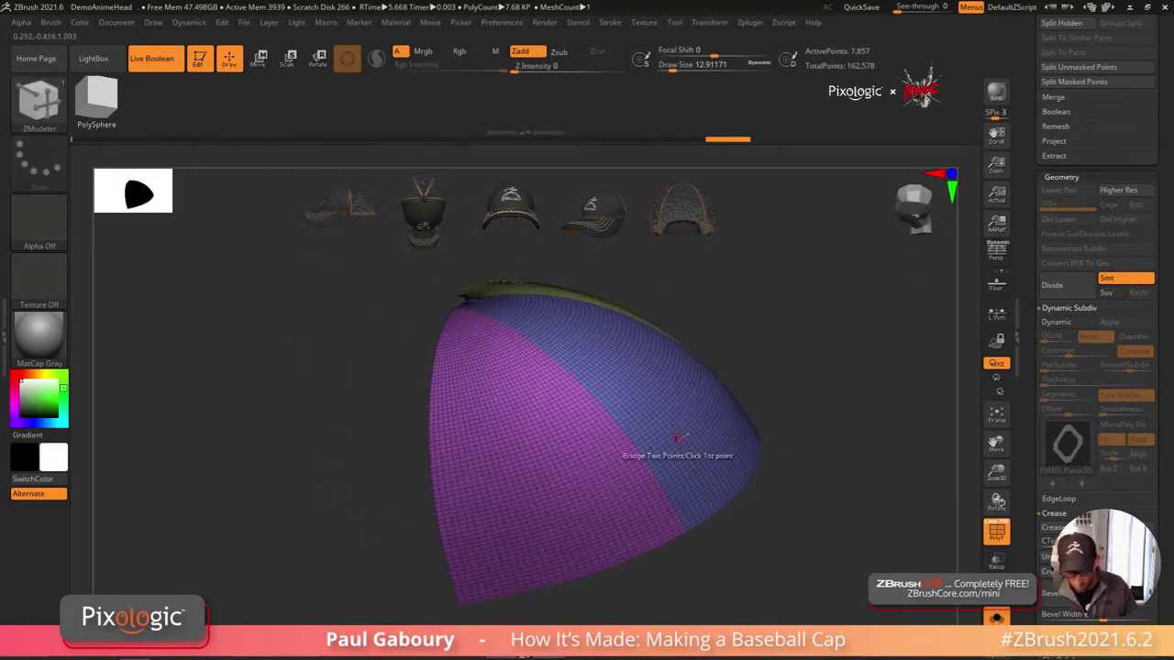
pyautogui.press('b')
pyautogui.click(623, 194)
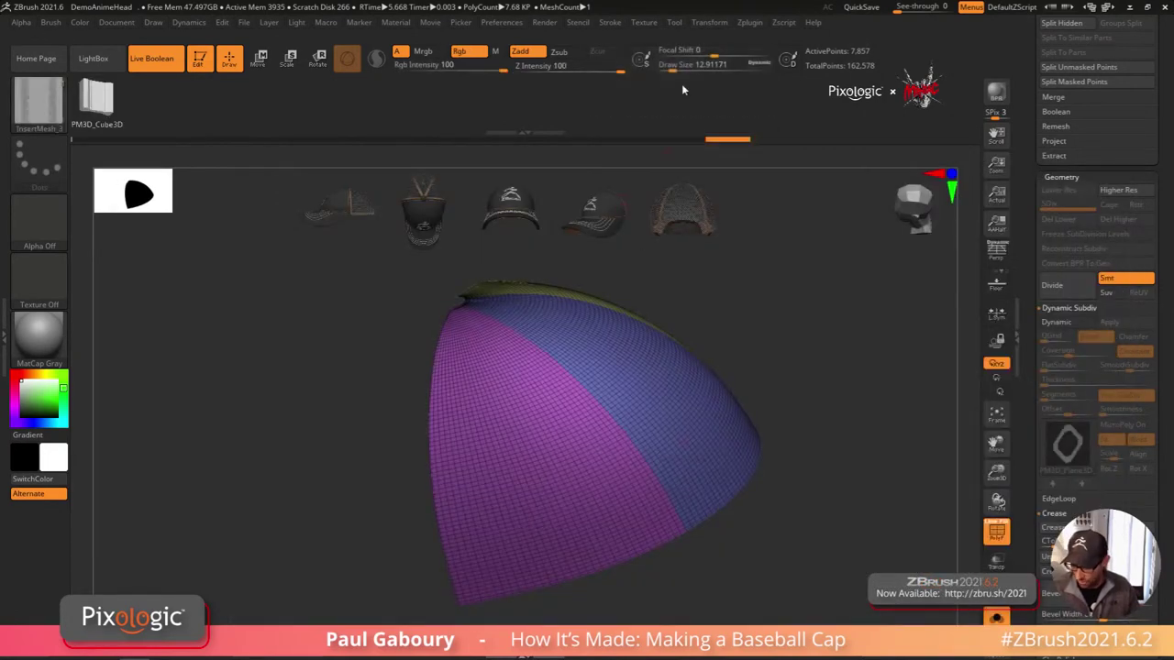
pyautogui.click(609, 22)
pyautogui.click(658, 384)
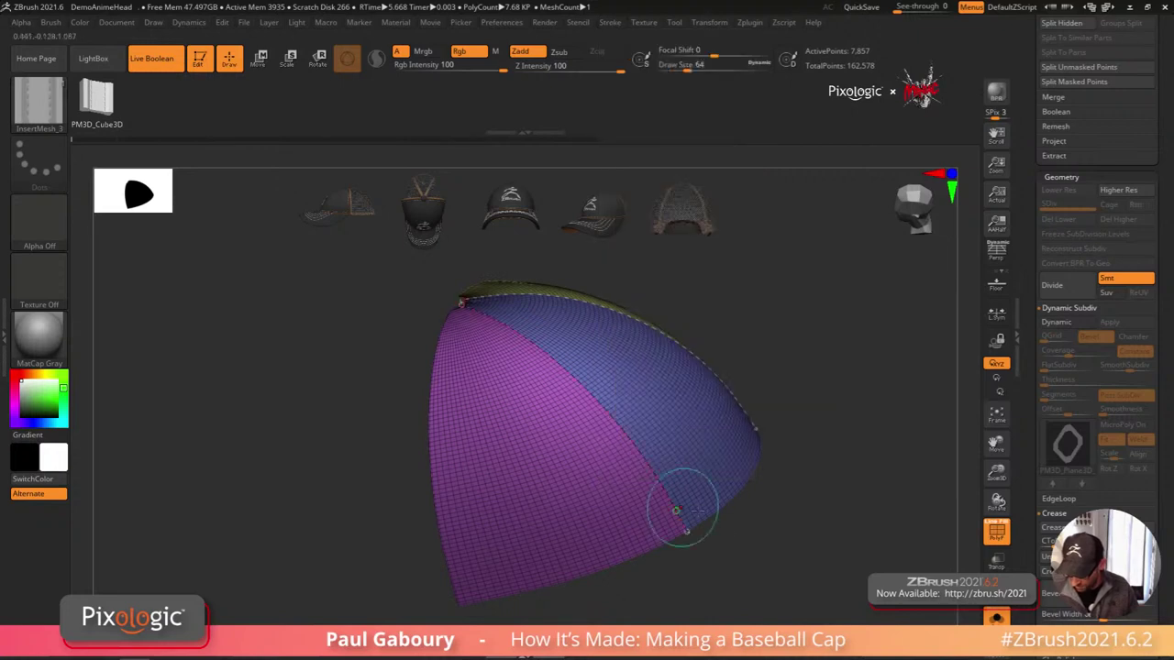
pyautogui.moveTo(781, 532); pyautogui.dragTo(799, 493)
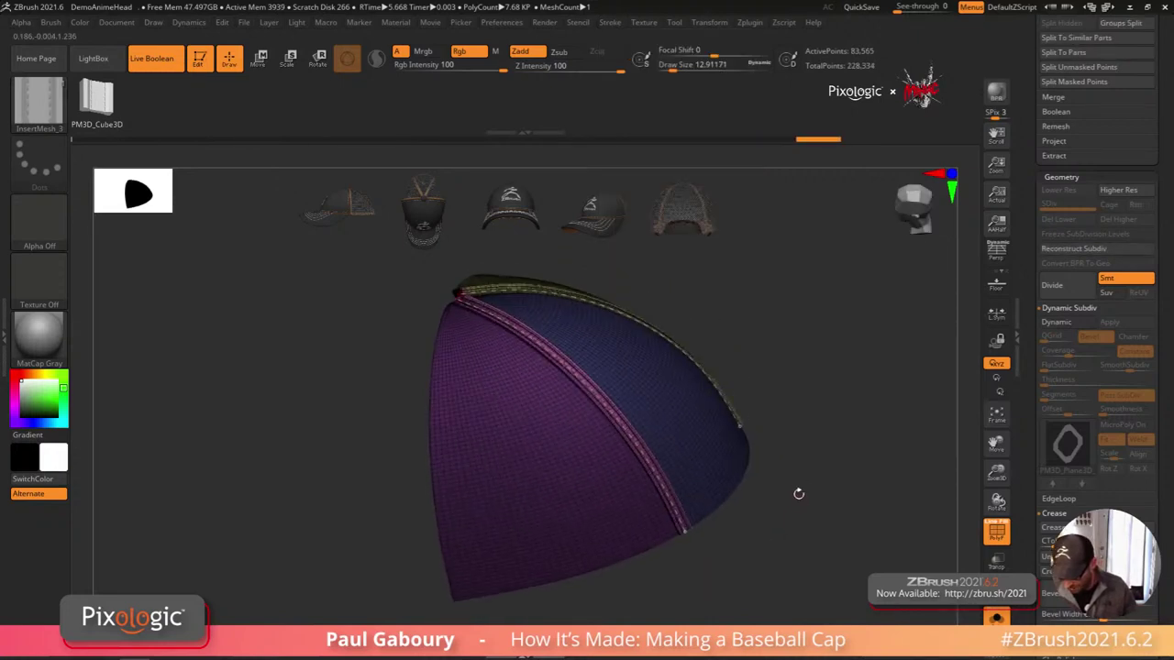
# Step: Separate the new seam strips with Split Unmasked Points and delete the old framing1 subtool
pyautogui.scroll(10, 1035, 181)
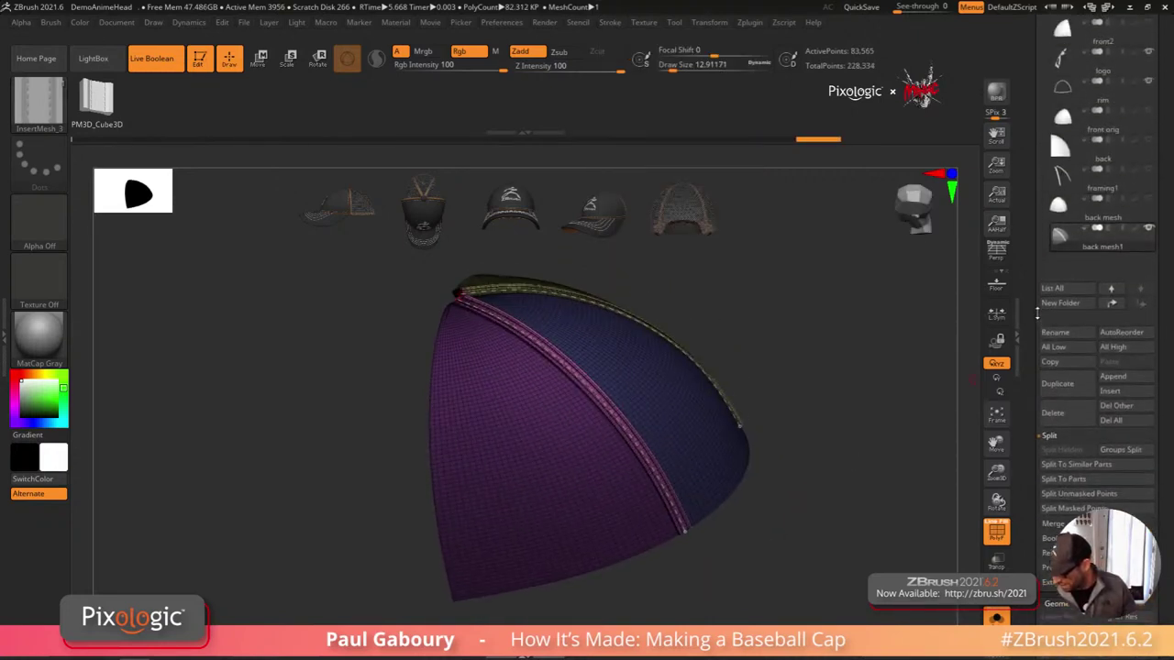
pyautogui.click(1067, 499)
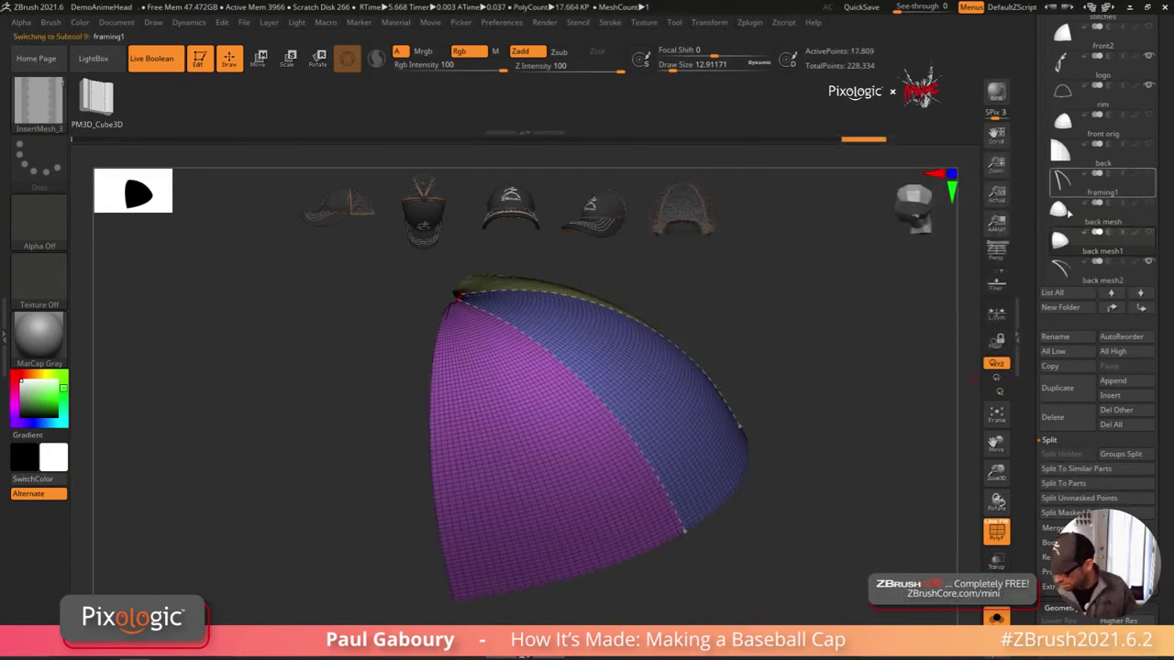
pyautogui.click(1066, 195)
pyautogui.click(1069, 422)
pyautogui.click(955, 447)
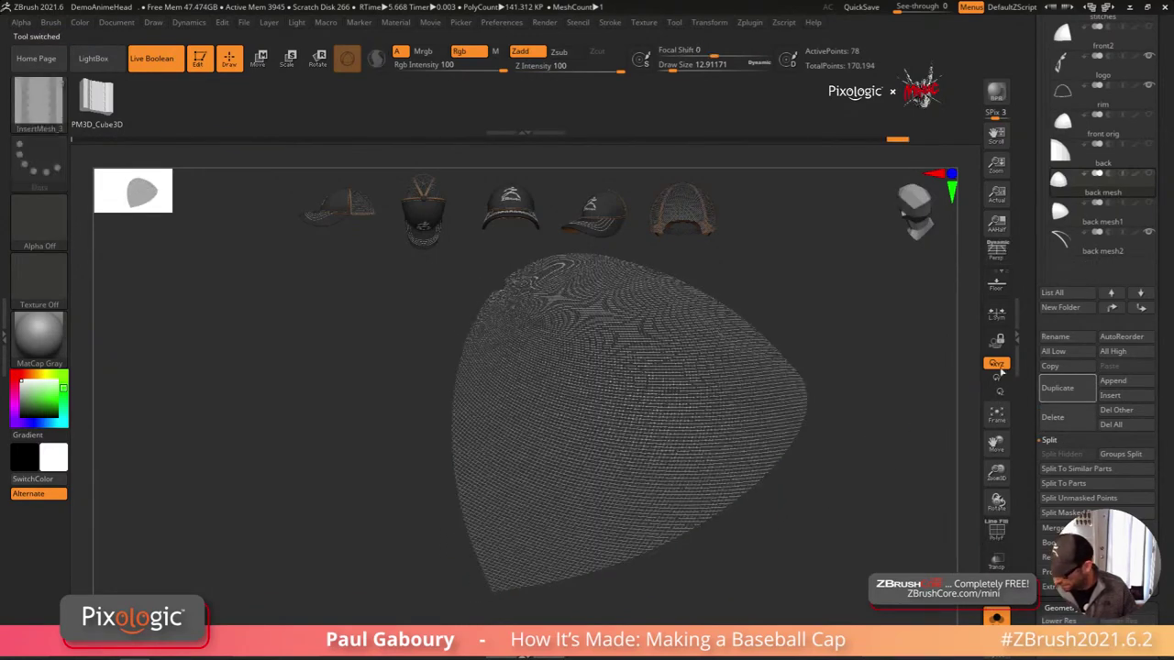
# Step: Make the perforated back mesh visible and leave Solo mode to view it with the new strips on the whole cap
pyautogui.keyDown('ctrl'); pyautogui.moveTo(883, 448); pyautogui.dragTo(867, 423, button='right'); pyautogui.keyUp('ctrl')
pyautogui.keyDown('shift'); pyautogui.moveTo(867, 423); pyautogui.dragTo(849, 439, button='right'); pyautogui.keyUp('shift')
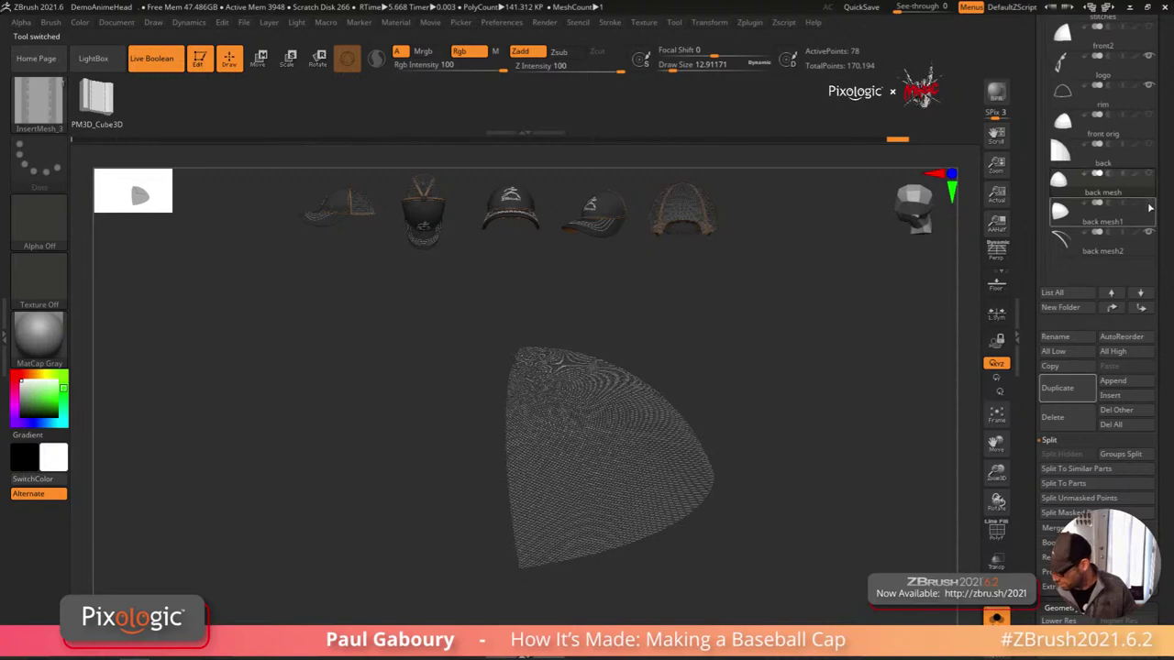
pyautogui.moveTo(852, 435); pyautogui.dragTo(831, 439)
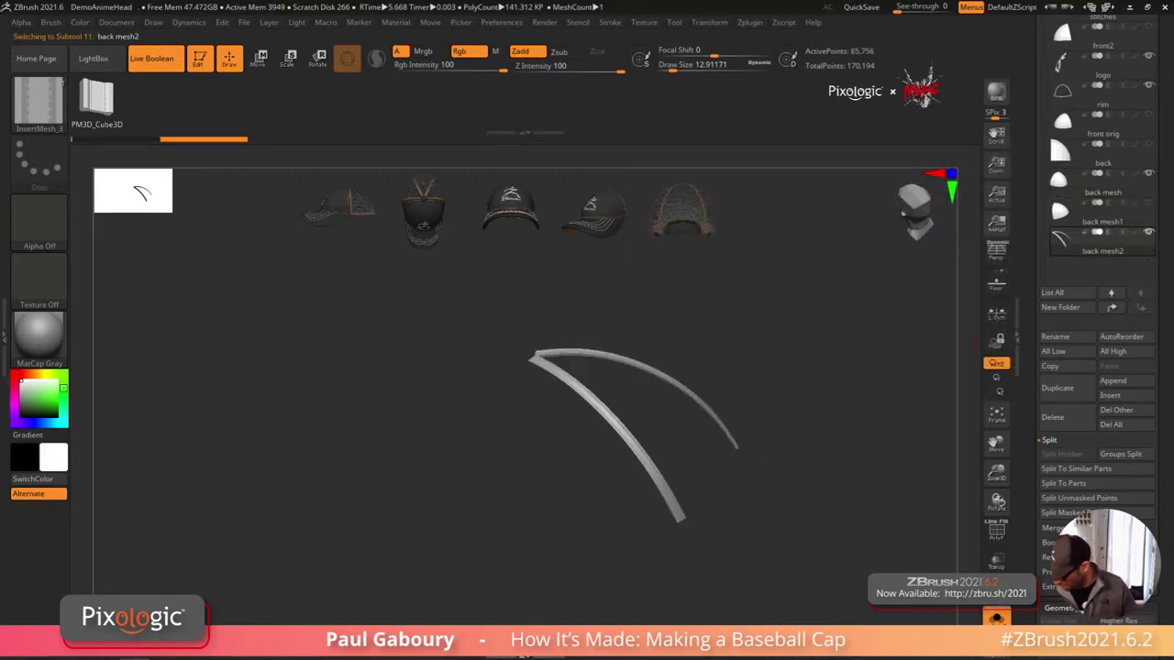
pyautogui.click(997, 618)
pyautogui.moveTo(801, 556); pyautogui.dragTo(800, 516)
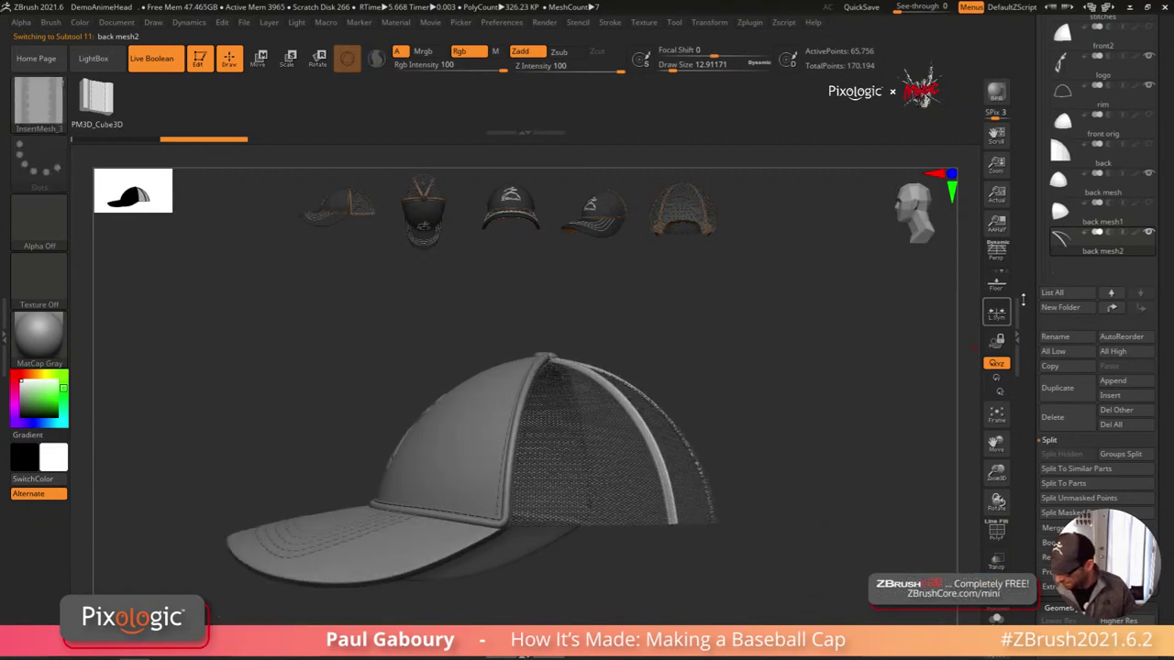
# Step: Select the back mesh subtool and scale it up slightly on the cap with the Gizmo, returning to Draw mode
pyautogui.click(1103, 190)
pyautogui.press('w')
pyautogui.moveTo(852, 398); pyautogui.dragTo(766, 480)
pyautogui.click(532, 358)
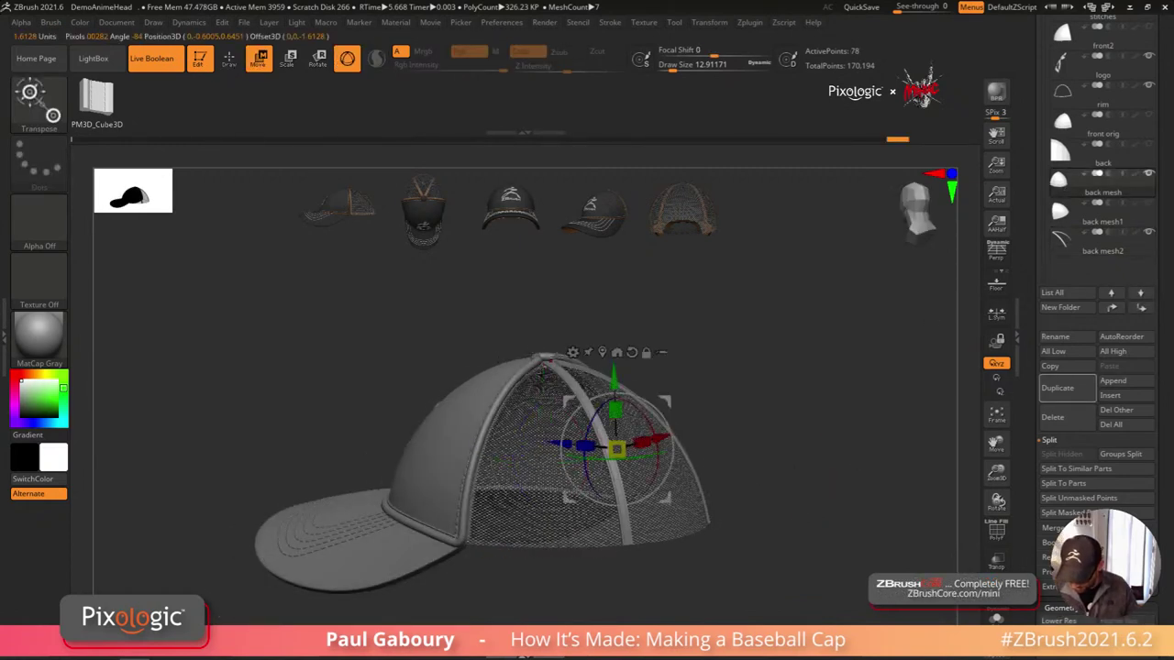
pyautogui.moveTo(761, 359); pyautogui.dragTo(683, 418)
pyautogui.moveTo(616, 450); pyautogui.dragTo(630, 450)
pyautogui.moveTo(678, 495); pyautogui.dragTo(746, 472)
pyautogui.hotkey('shift', 'f')
pyautogui.hotkey('shift', 'f')
pyautogui.press('q')
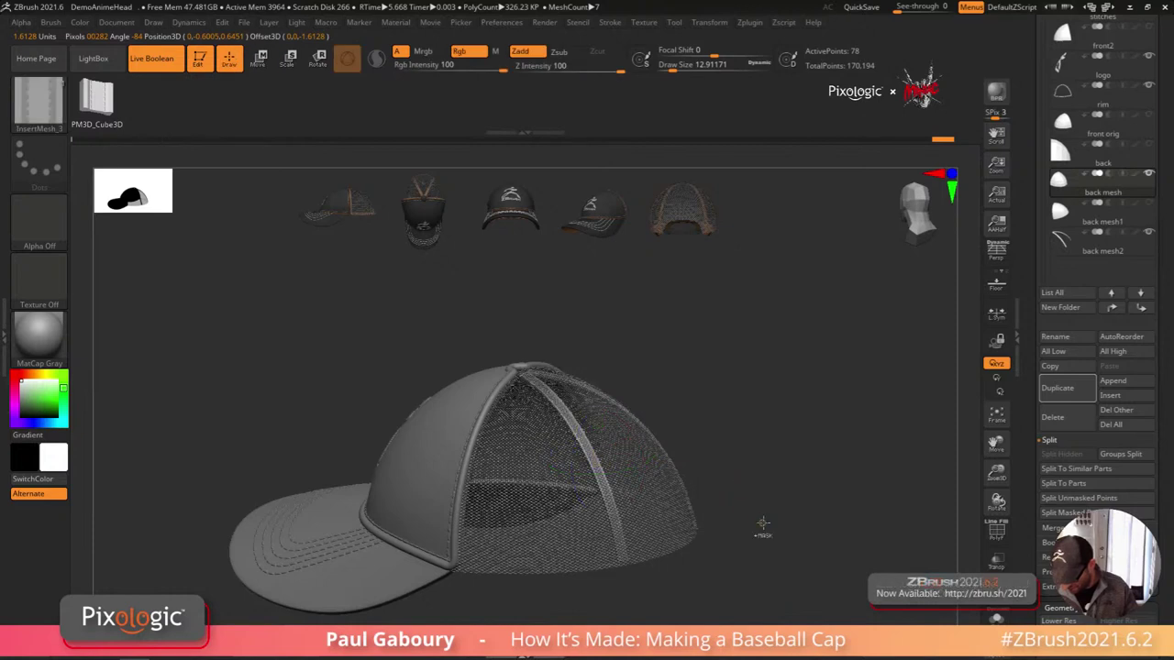
pyautogui.keyDown('ctrl'); pyautogui.moveTo(762, 526); pyautogui.dragTo(725, 490, button='right'); pyautogui.keyUp('ctrl')
pyautogui.moveTo(725, 489)
pyautogui.mouseDown()
pyautogui.moveTo(690, 564)
pyautogui.moveTo(725, 530)
pyautogui.mouseUp()
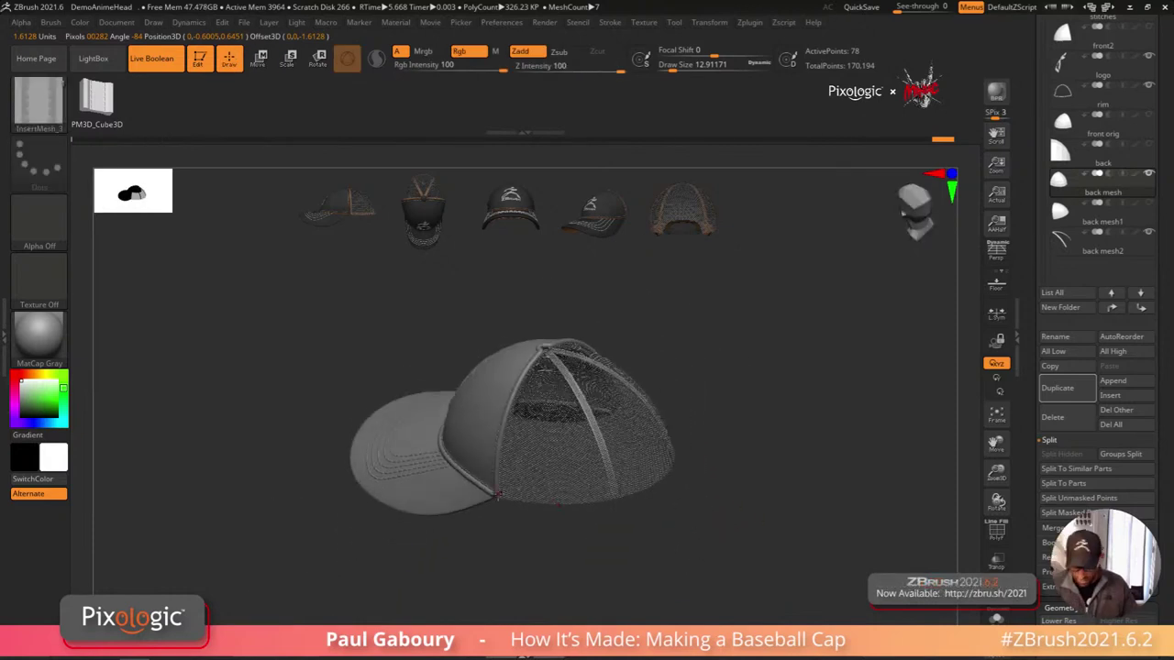
# Step: Select the rim subtool and insert the Circular_11 part from the IMM ModelKit brush at the crown's peak as the cap button
pyautogui.moveTo(711, 394); pyautogui.dragTo(652, 496)
pyautogui.moveTo(590, 452); pyautogui.dragTo(701, 559)
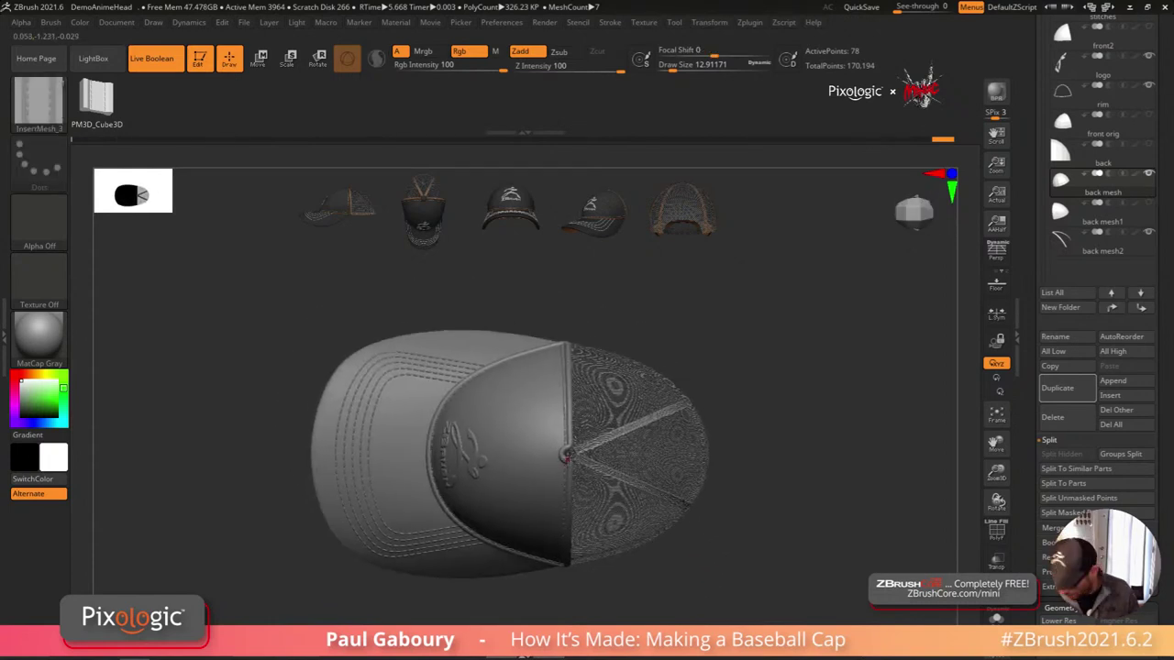
pyautogui.keyDown('ctrl'); pyautogui.moveTo(567, 456); pyautogui.dragTo(570, 470, button='right'); pyautogui.keyUp('ctrl')
pyautogui.keyDown('alt'); pyautogui.click(570, 469); pyautogui.keyUp('alt')
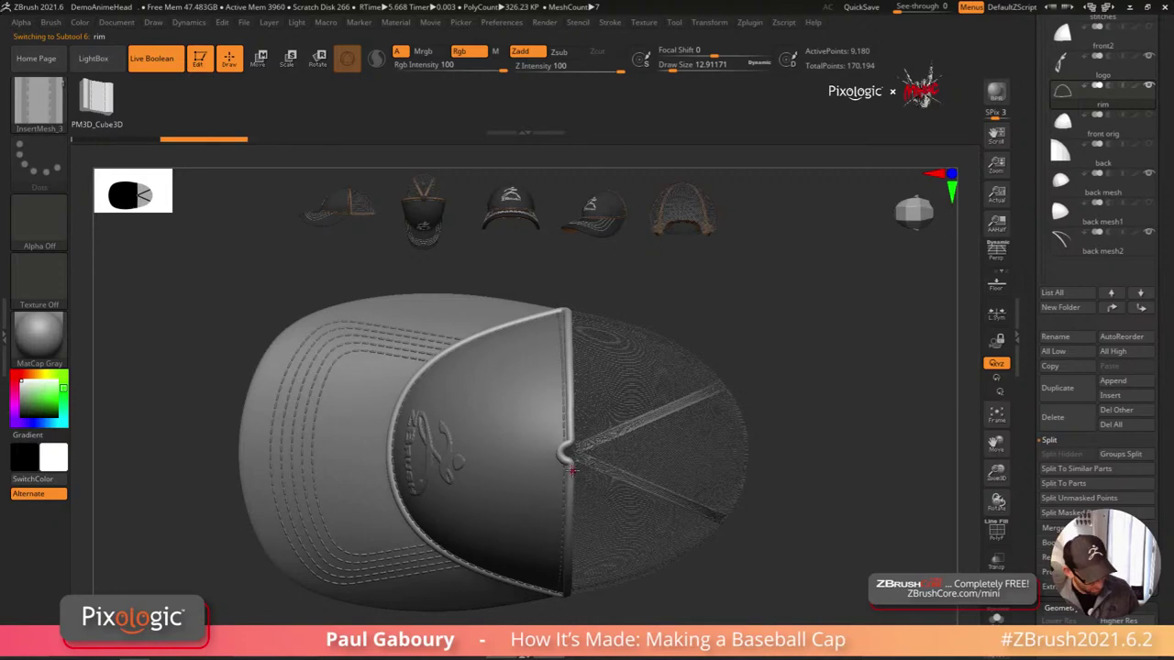
pyautogui.press('b')
pyautogui.press('i')
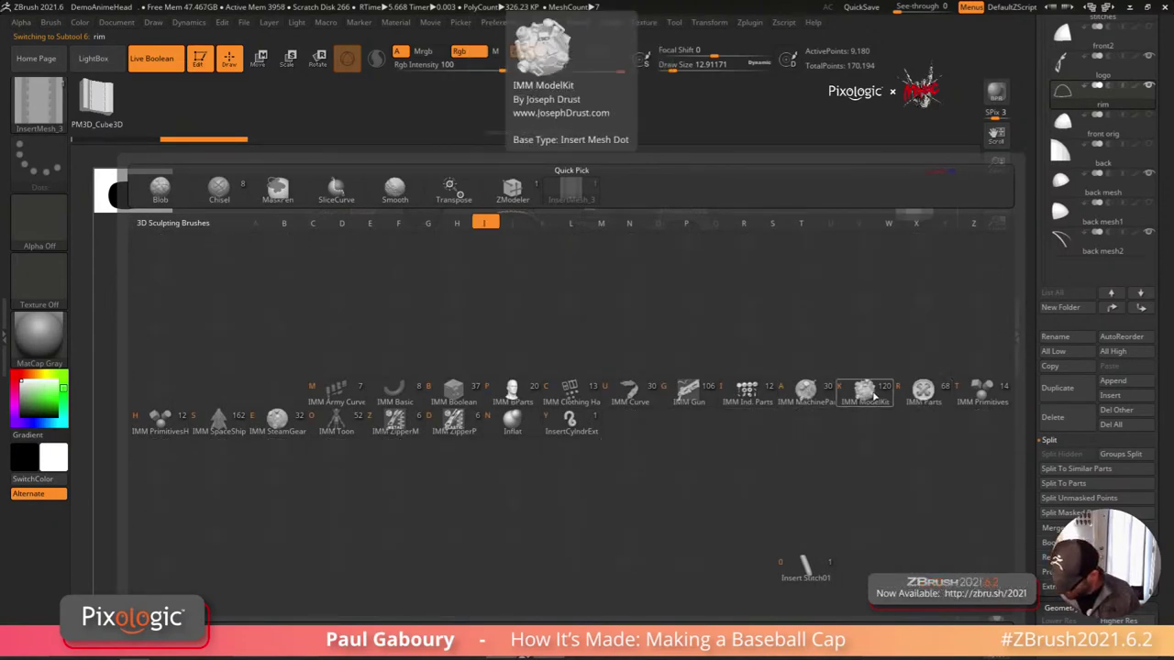
pyautogui.click(866, 396)
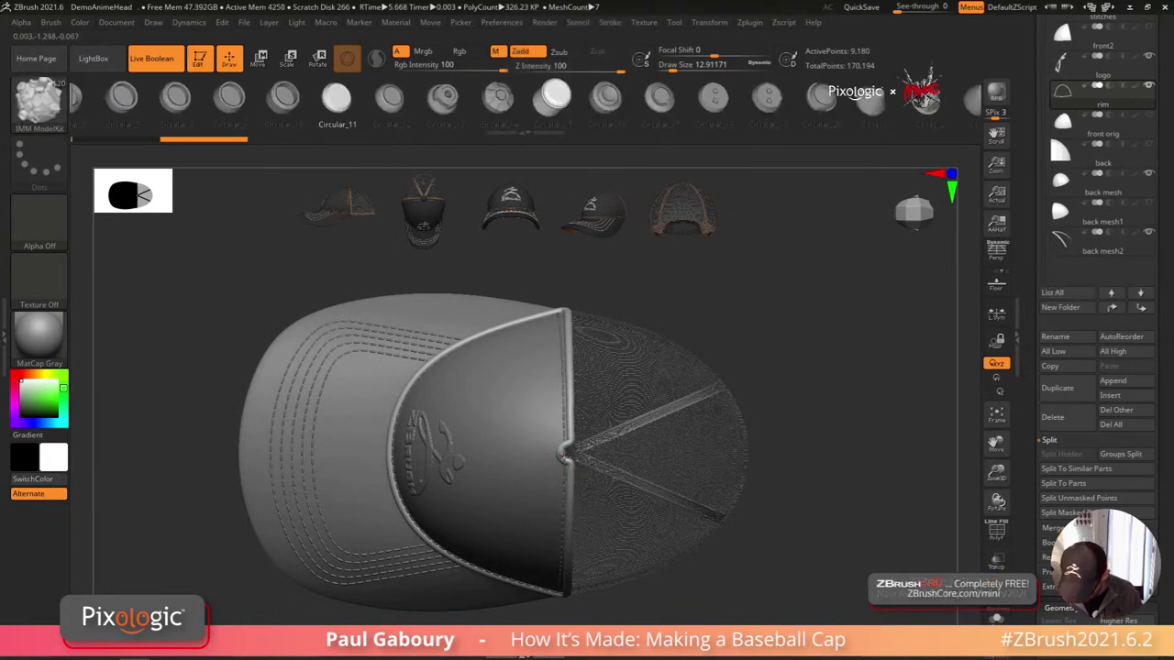
pyautogui.click(562, 454)
# Step: Center the new button on the crown with the Gizmo and lower it slightly onto the cap, returning to Draw mode
pyautogui.press('w')
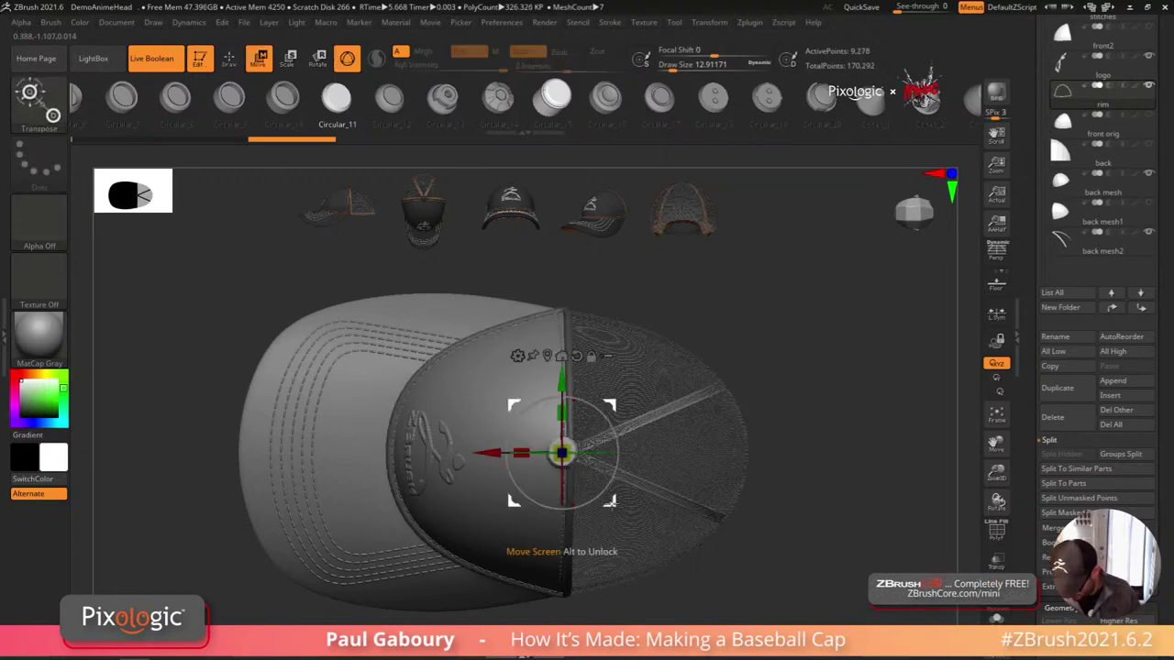
pyautogui.moveTo(495, 453); pyautogui.dragTo(503, 454)
pyautogui.moveTo(779, 454); pyautogui.dragTo(812, 365)
pyautogui.moveTo(571, 381); pyautogui.dragTo(570, 386)
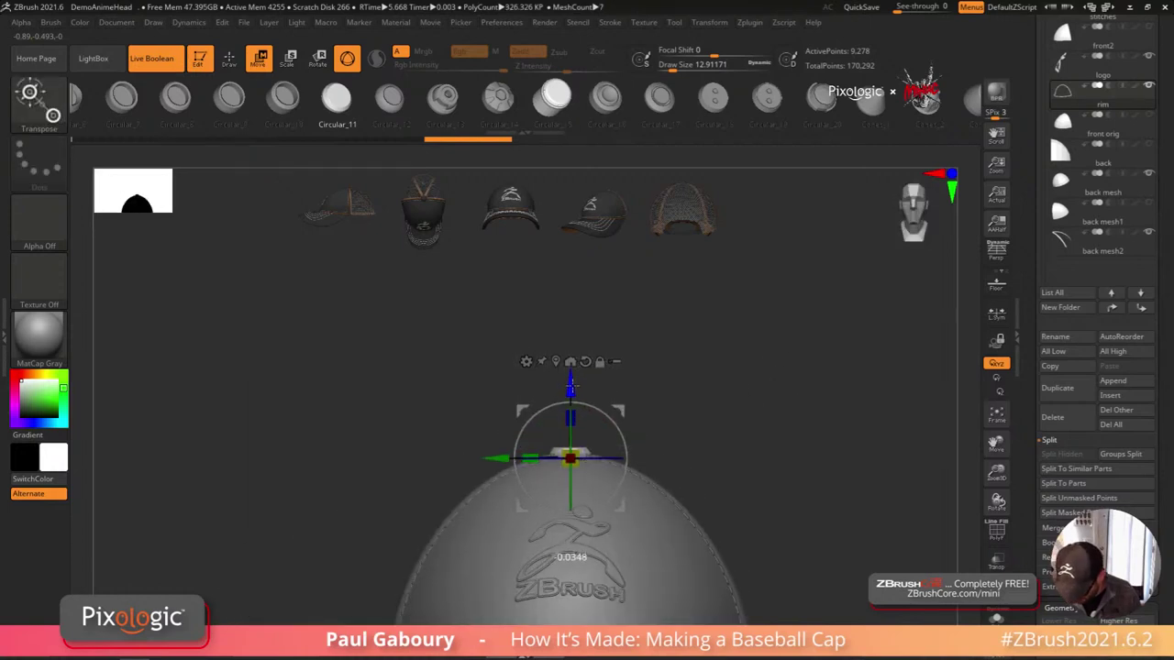
pyautogui.press('q')
pyautogui.moveTo(702, 412)
pyautogui.keyDown('alt'); pyautogui.mouseDown()
pyautogui.moveTo(760, 440)
pyautogui.moveTo(686, 538)
pyautogui.moveTo(674, 482)
pyautogui.moveTo(725, 519)
pyautogui.moveTo(704, 470)
pyautogui.moveTo(711, 439)
pyautogui.moveTo(691, 498)
pyautogui.moveTo(697, 490)
pyautogui.moveTo(673, 511)
pyautogui.moveTo(620, 447)
pyautogui.mouseUp(); pyautogui.keyUp('alt')
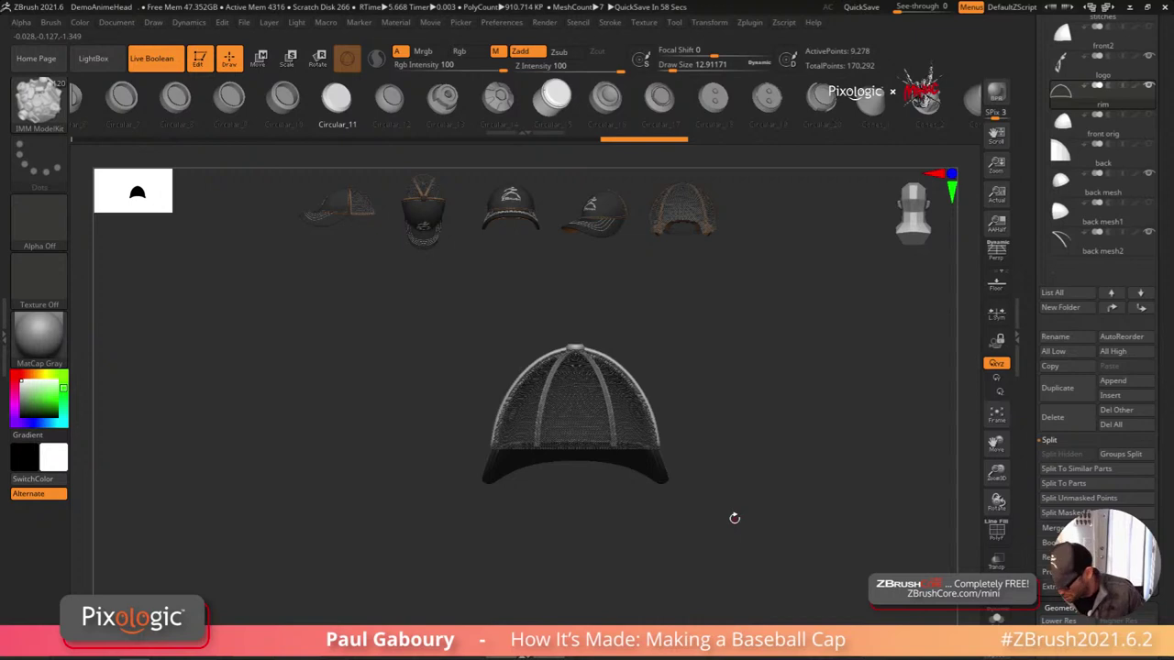
# Step: Reorder the subtools so that rim, back mesh, back mesh2 and logo follow stitches, with front2 below logo
pyautogui.moveTo(1163, 267); pyautogui.dragTo(1161, 478)
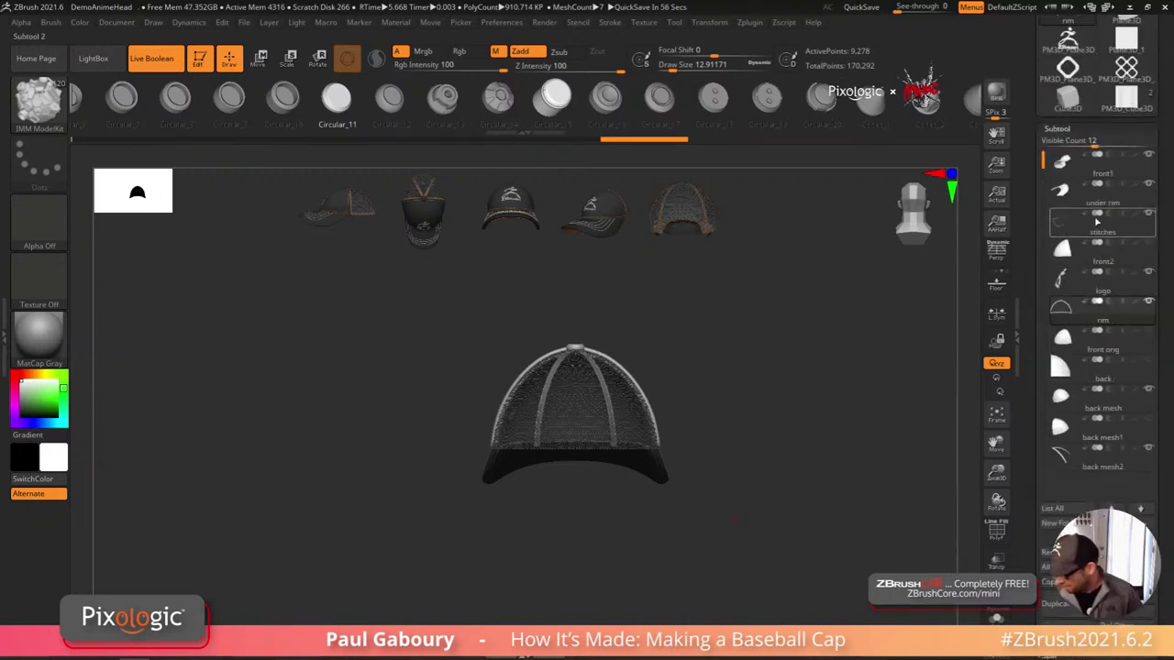
pyautogui.moveTo(1075, 307); pyautogui.dragTo(1064, 248)
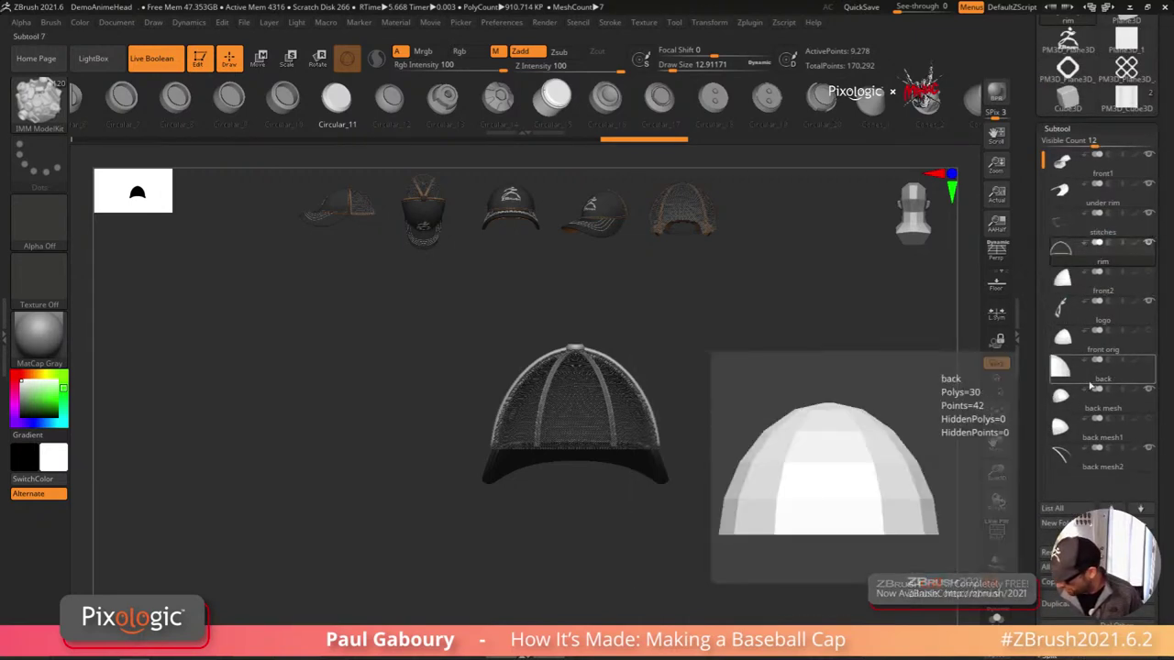
pyautogui.click(1146, 401)
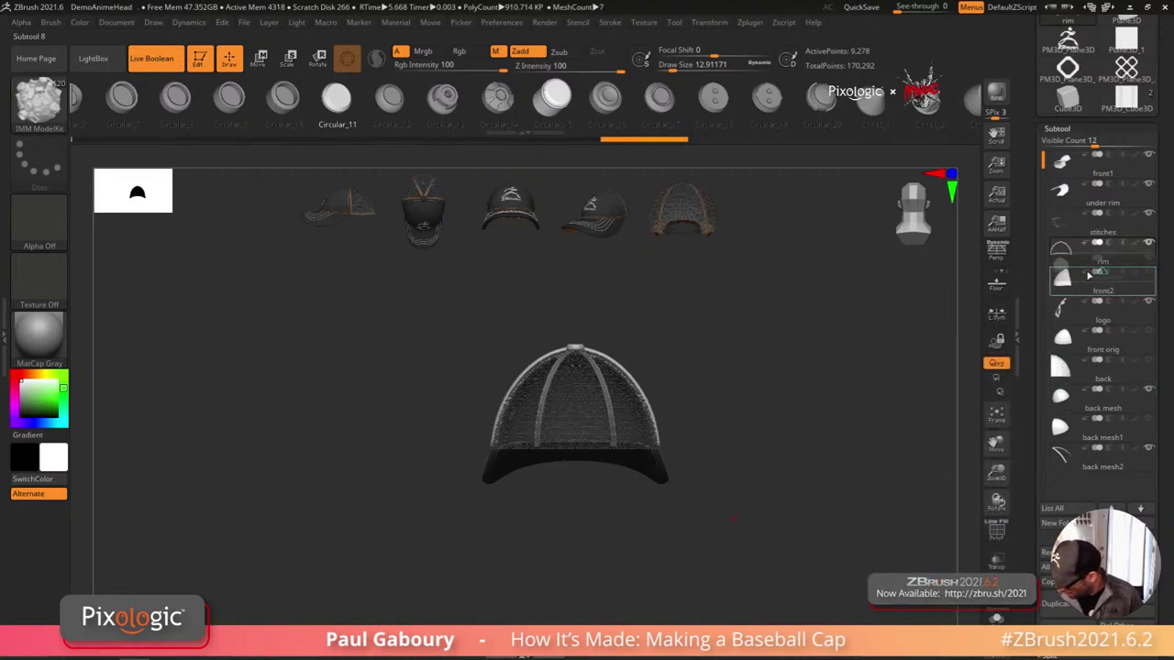
pyautogui.moveTo(1089, 275); pyautogui.dragTo(1092, 277)
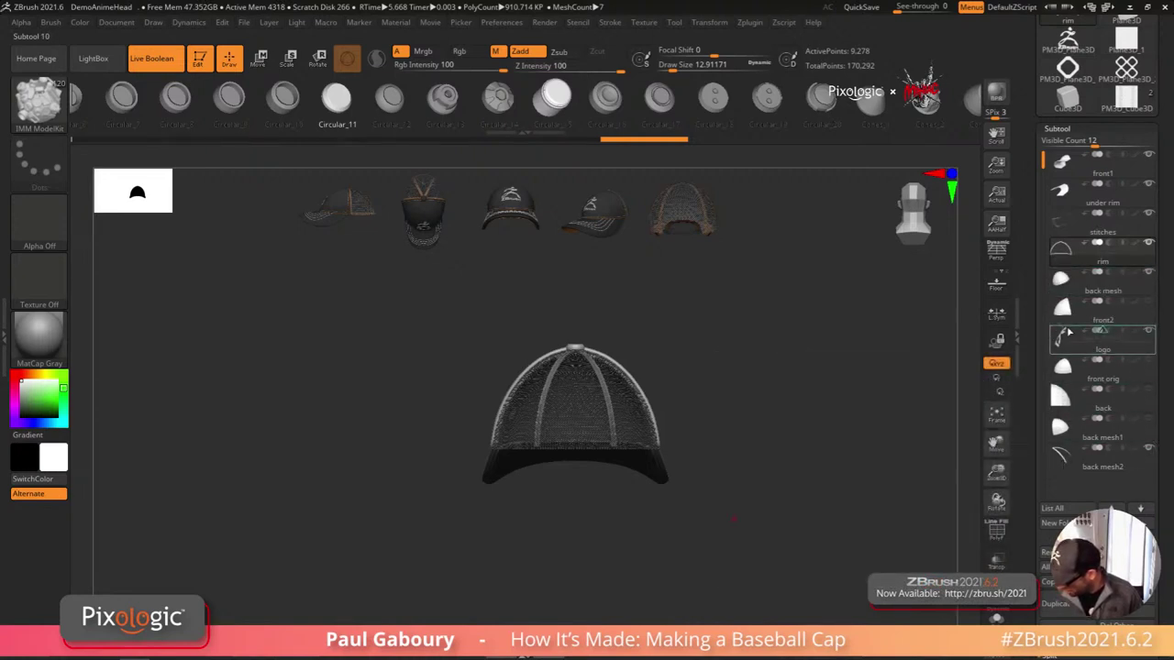
pyautogui.moveTo(1066, 332); pyautogui.dragTo(1063, 308)
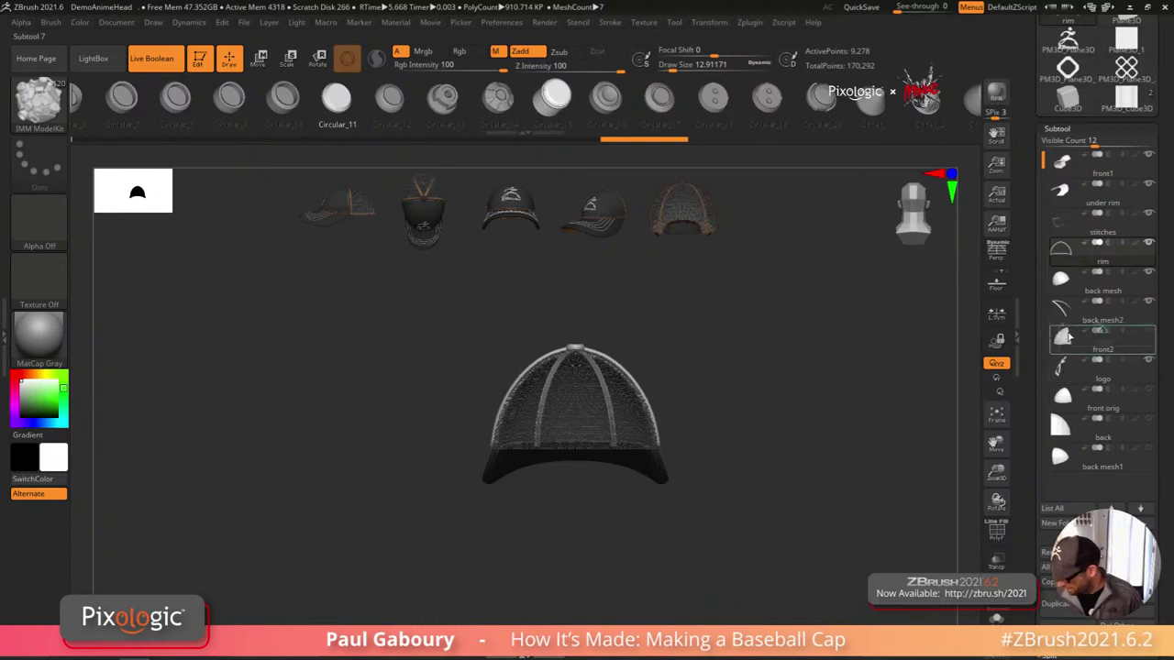
pyautogui.moveTo(1066, 337); pyautogui.dragTo(1064, 367)
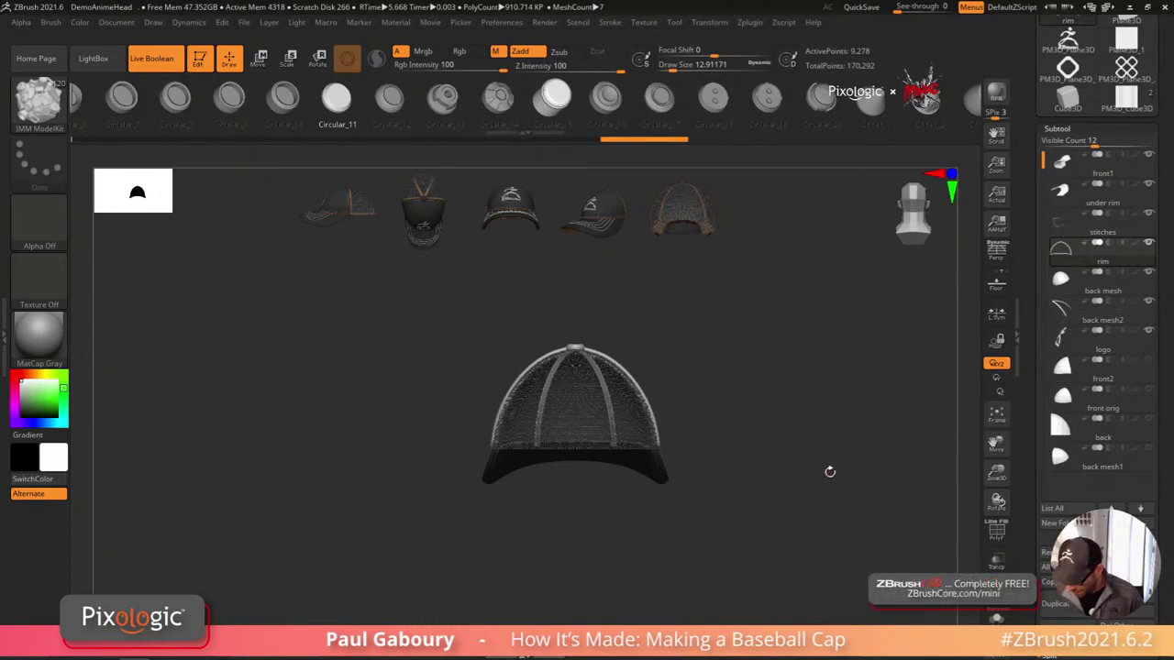
pyautogui.moveTo(729, 528); pyautogui.dragTo(757, 535)
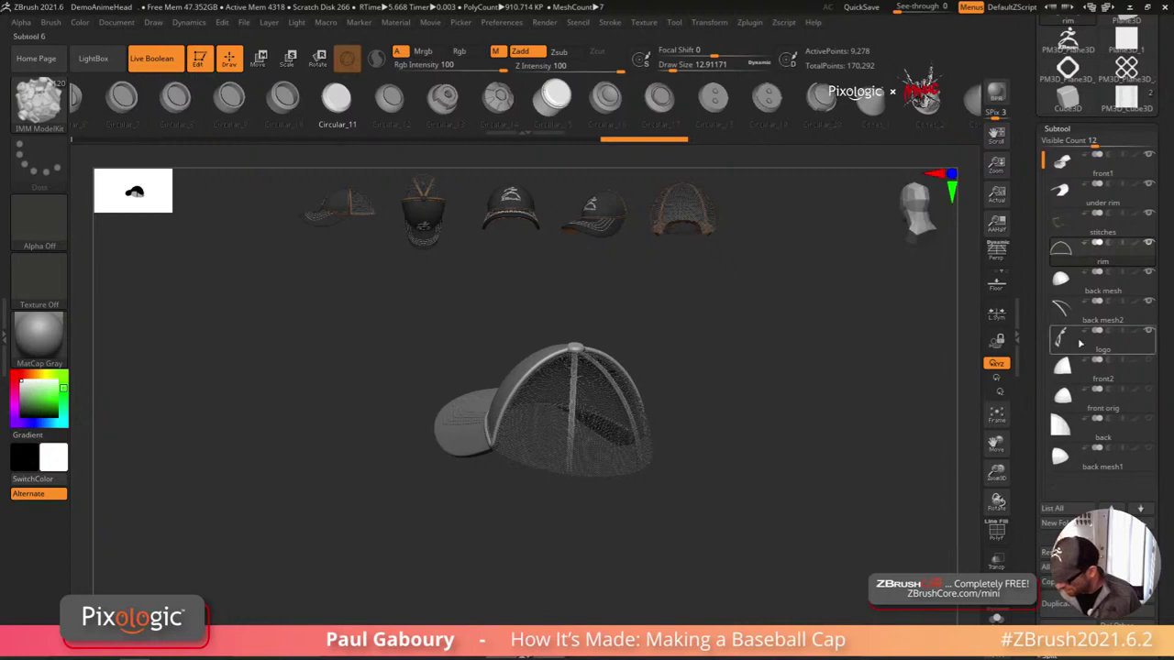
# Step: Duplicate the back mesh subtool and rename the copy back mesh subs
pyautogui.moveTo(1078, 292)
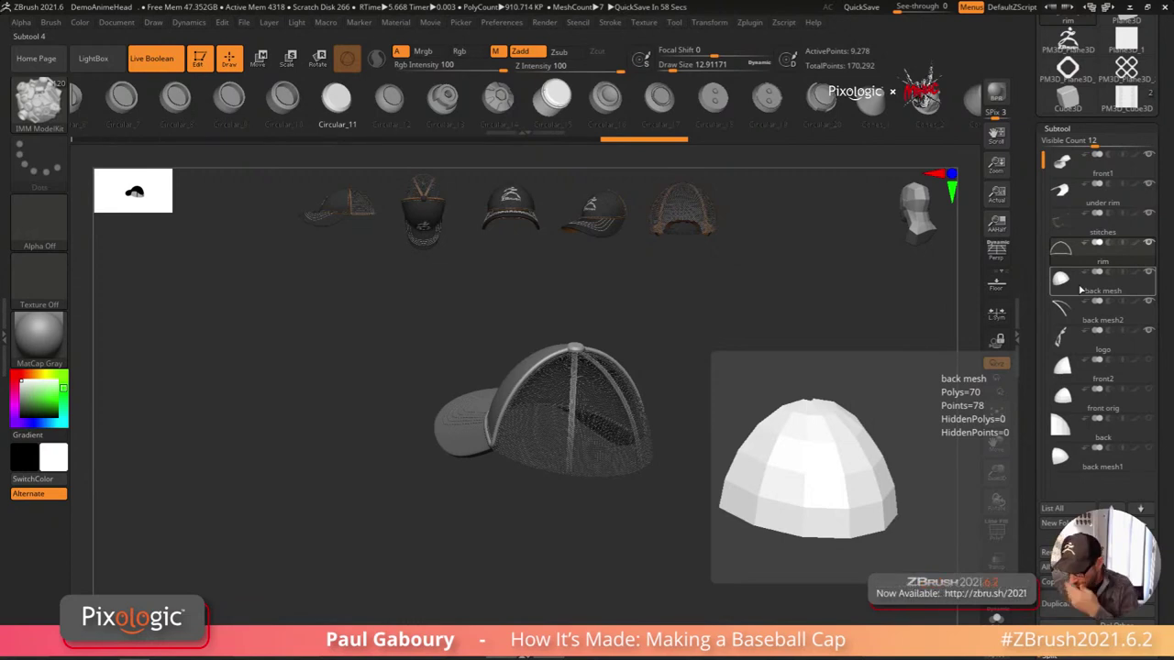
pyautogui.click(1081, 290)
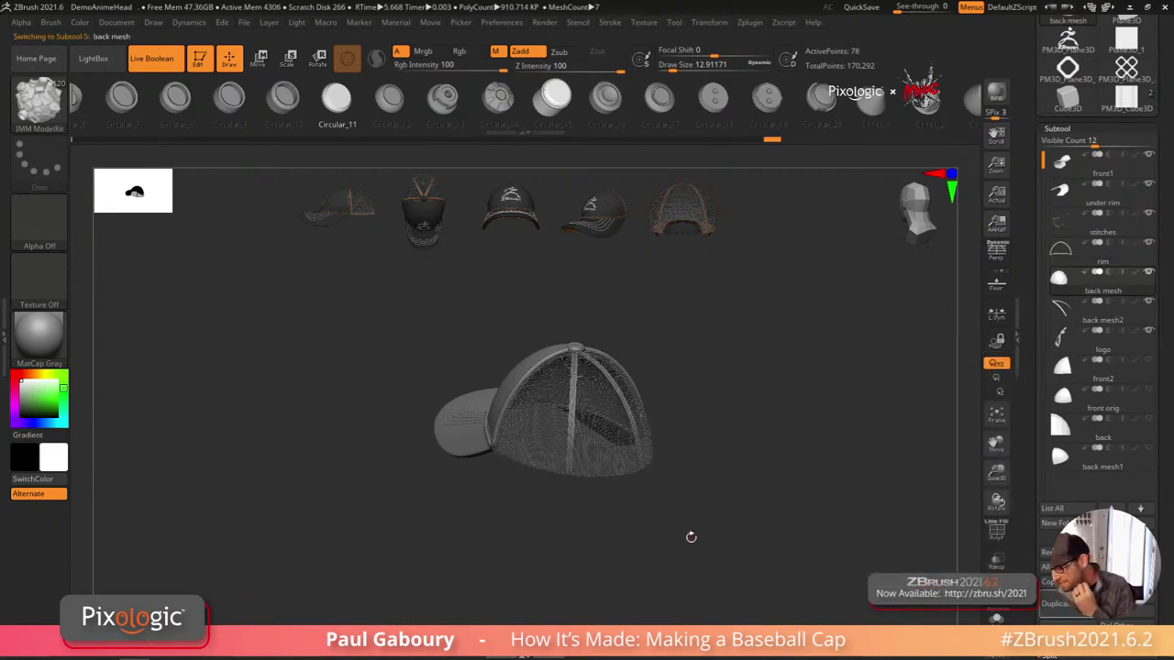
pyautogui.scroll(-3, 1160, 469)
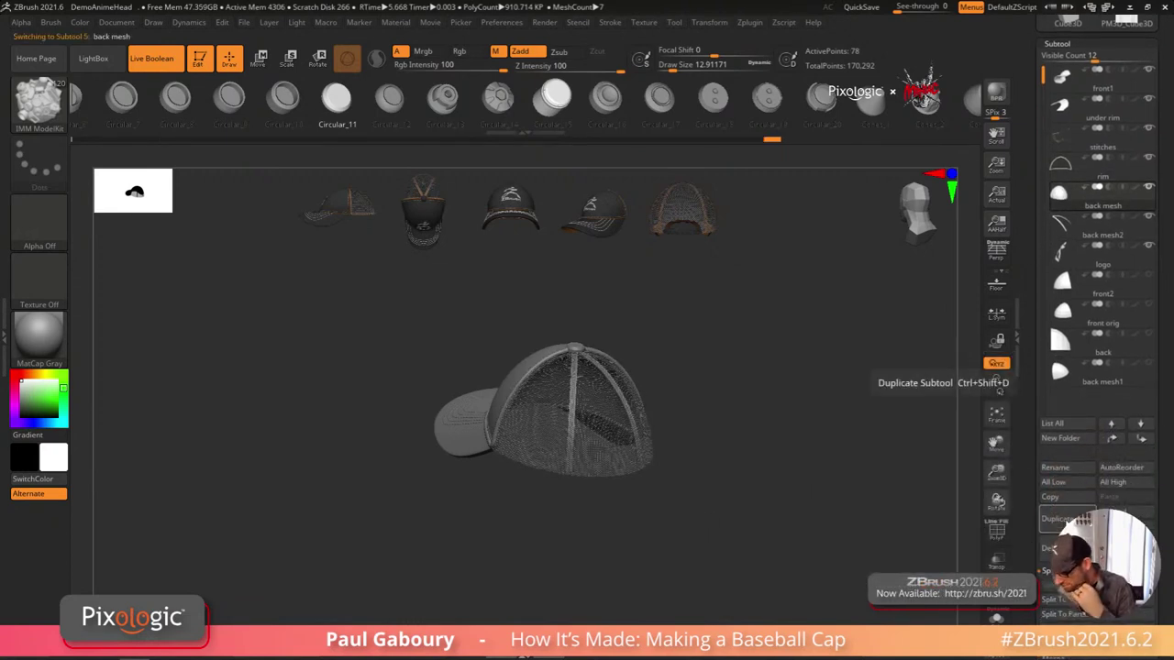
pyautogui.click(1054, 519)
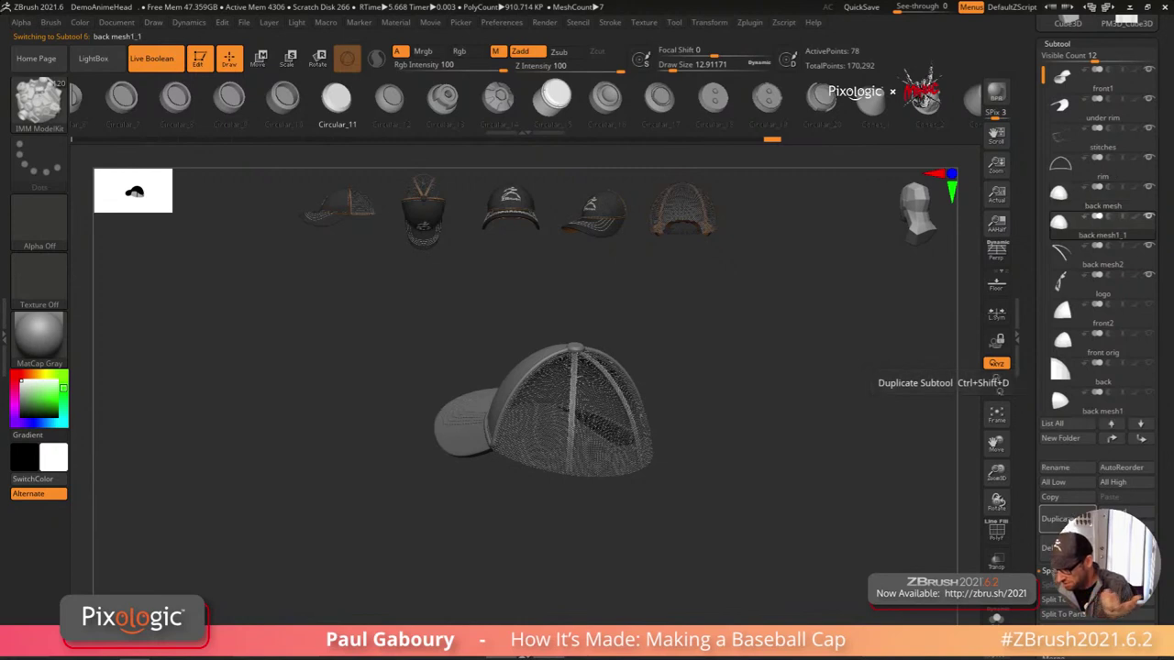
pyautogui.click(1063, 466)
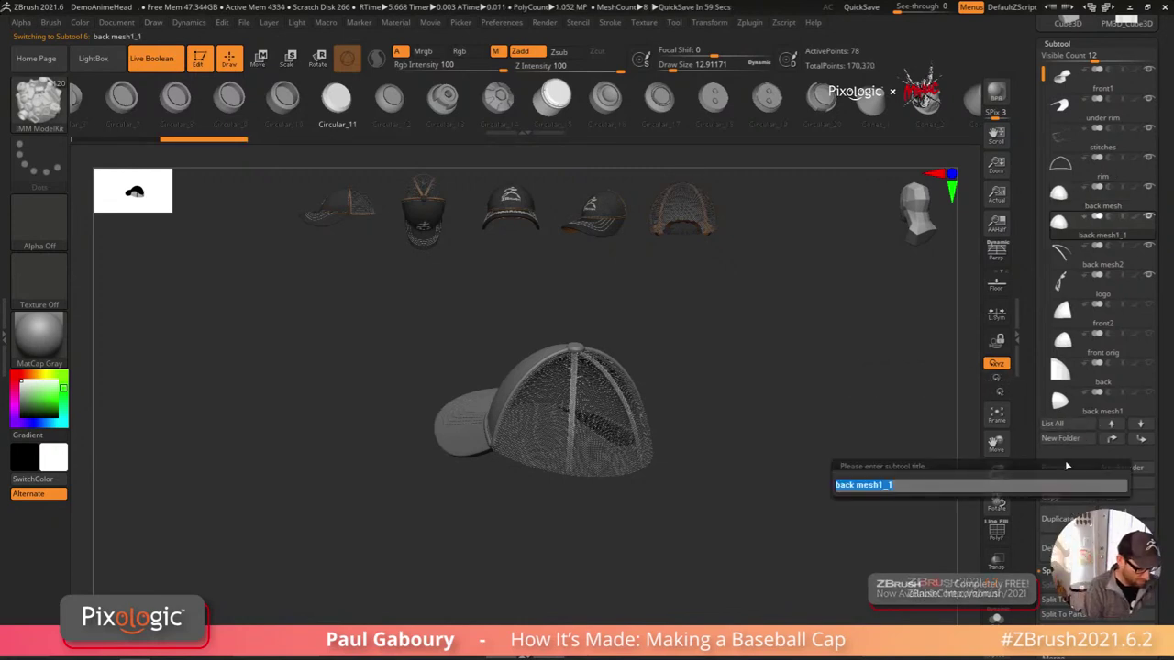
pyautogui.press('Right')
pyautogui.press('BackSpace')
pyautogui.press('BackSpace')
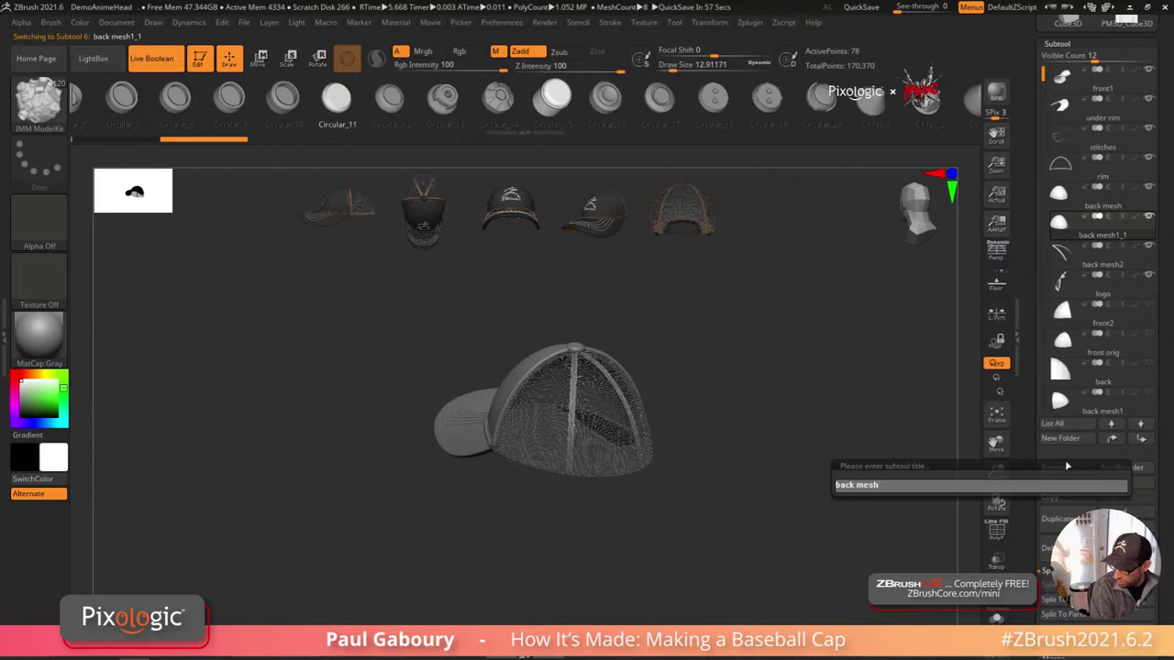
pyautogui.write('subs')
pyautogui.press('Return')
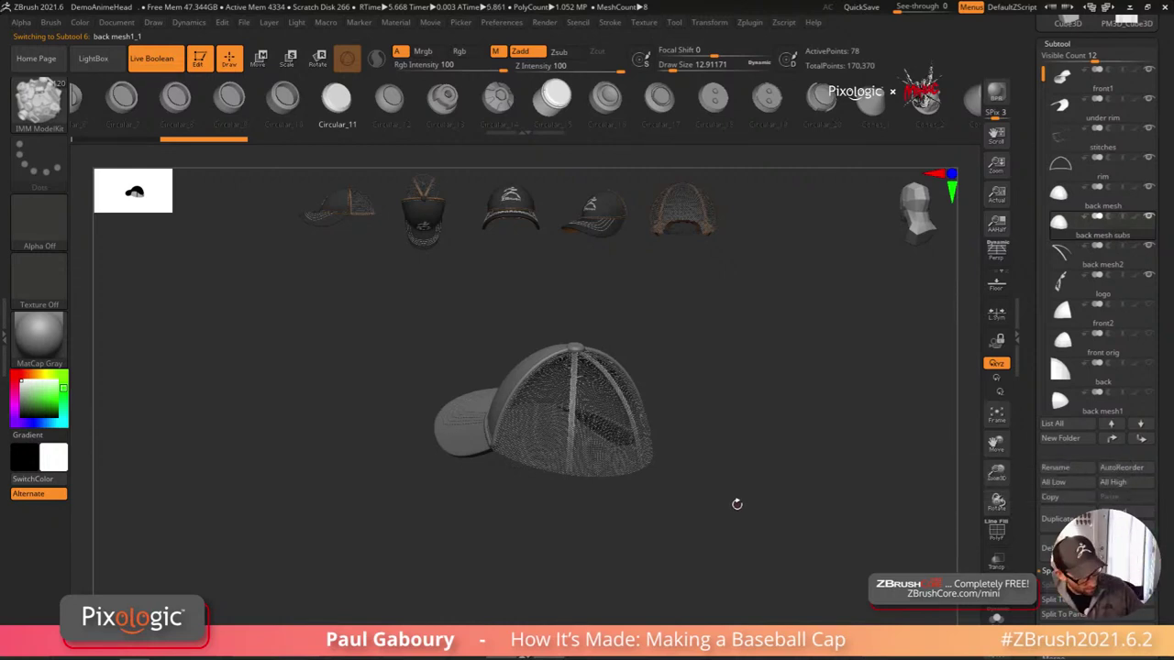
# Step: Isolate the back mesh subs subtool and remove its perforation pattern by setting its MicroPoly to None
pyautogui.press('w')
pyautogui.keyDown('shift'); pyautogui.moveTo(749, 495); pyautogui.dragTo(724, 491); pyautogui.keyUp('shift')
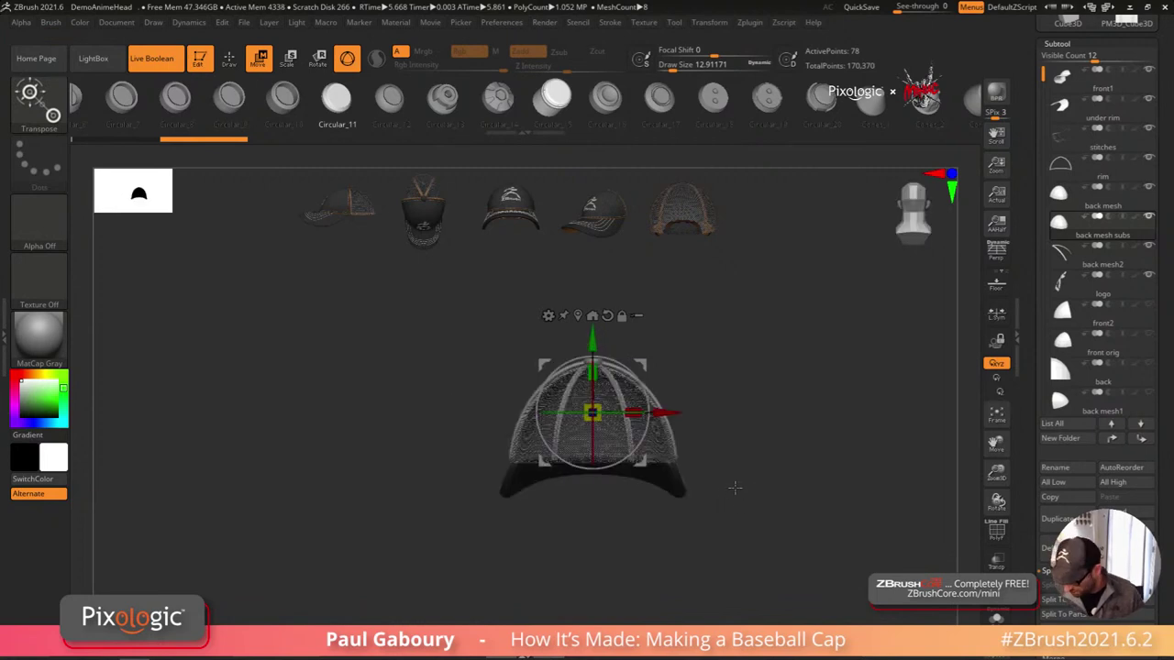
pyautogui.hotkey('alt', 'shift', 's')
pyautogui.moveTo(761, 535); pyautogui.dragTo(757, 532, button='right')
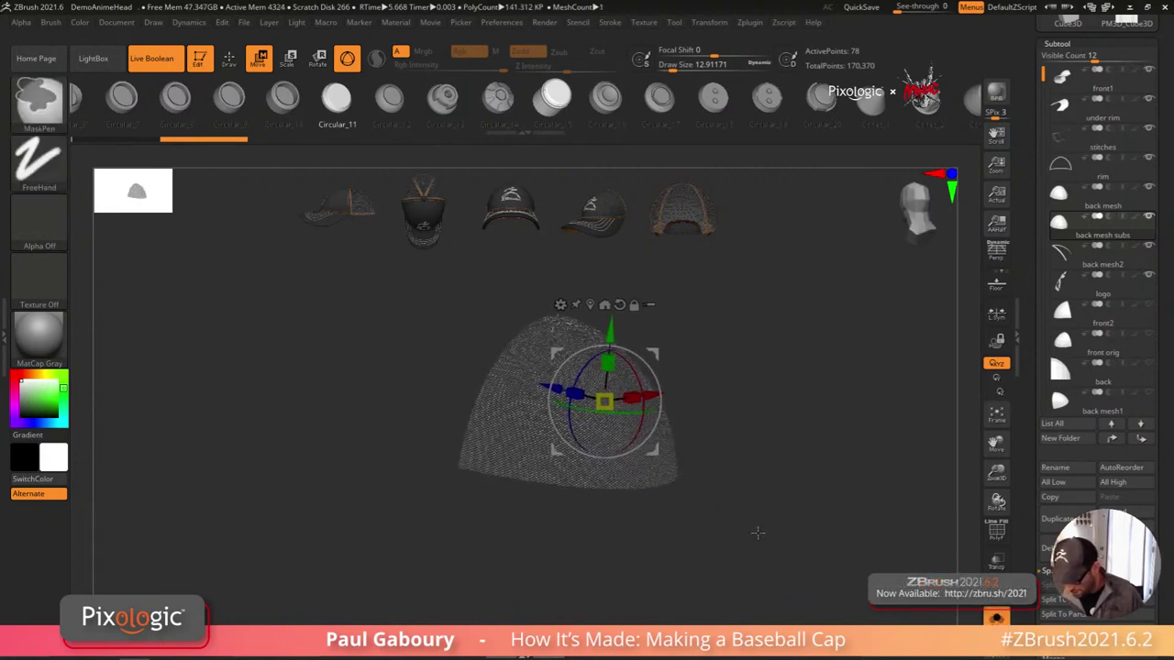
pyautogui.click(1063, 44)
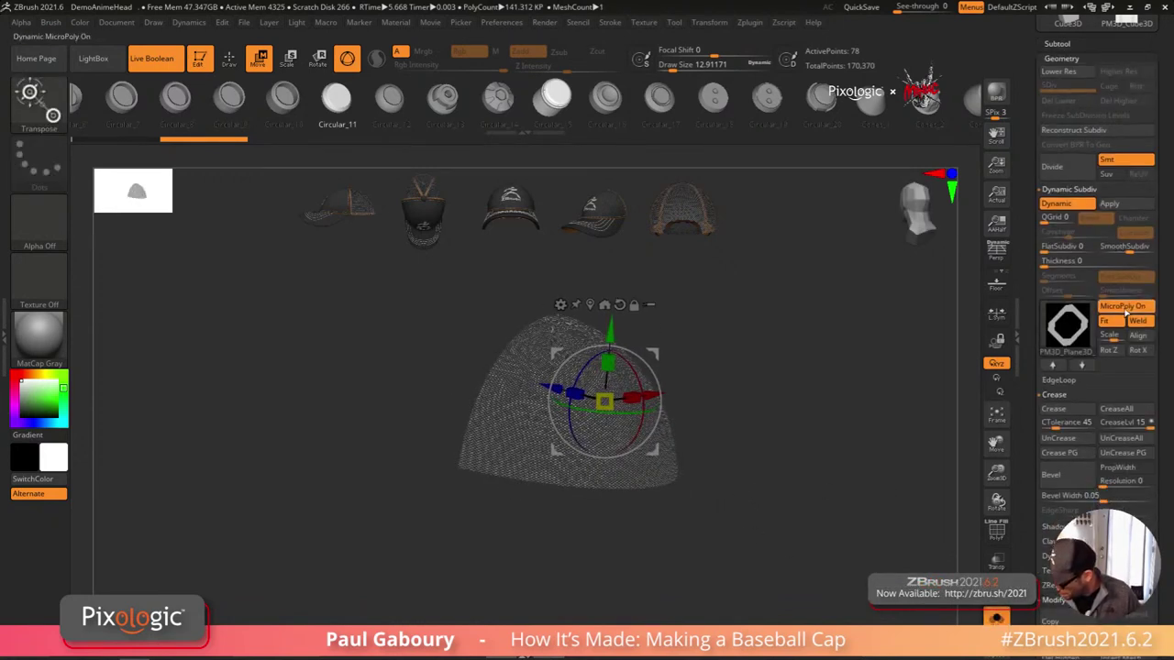
pyautogui.click(1126, 312)
pyautogui.moveTo(683, 539)
pyautogui.keyDown('shift'); pyautogui.mouseDown()
pyautogui.moveTo(663, 532)
pyautogui.moveTo(671, 546)
pyautogui.mouseUp(); pyautogui.keyUp('shift')
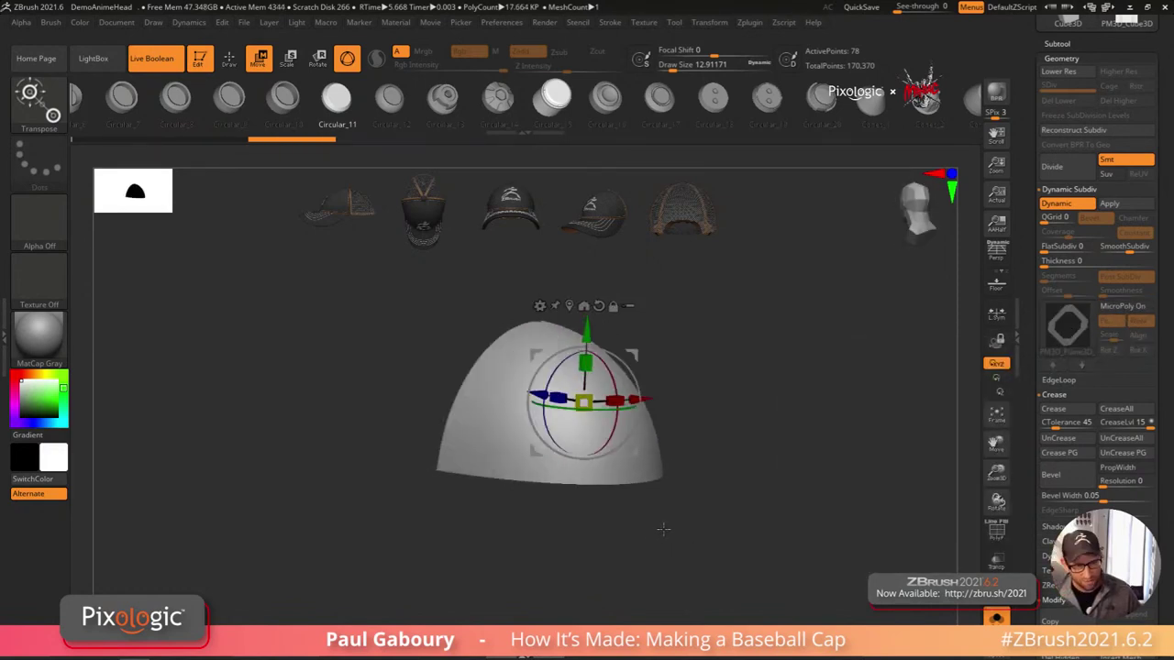
pyautogui.click(1122, 306)
pyautogui.click(1066, 326)
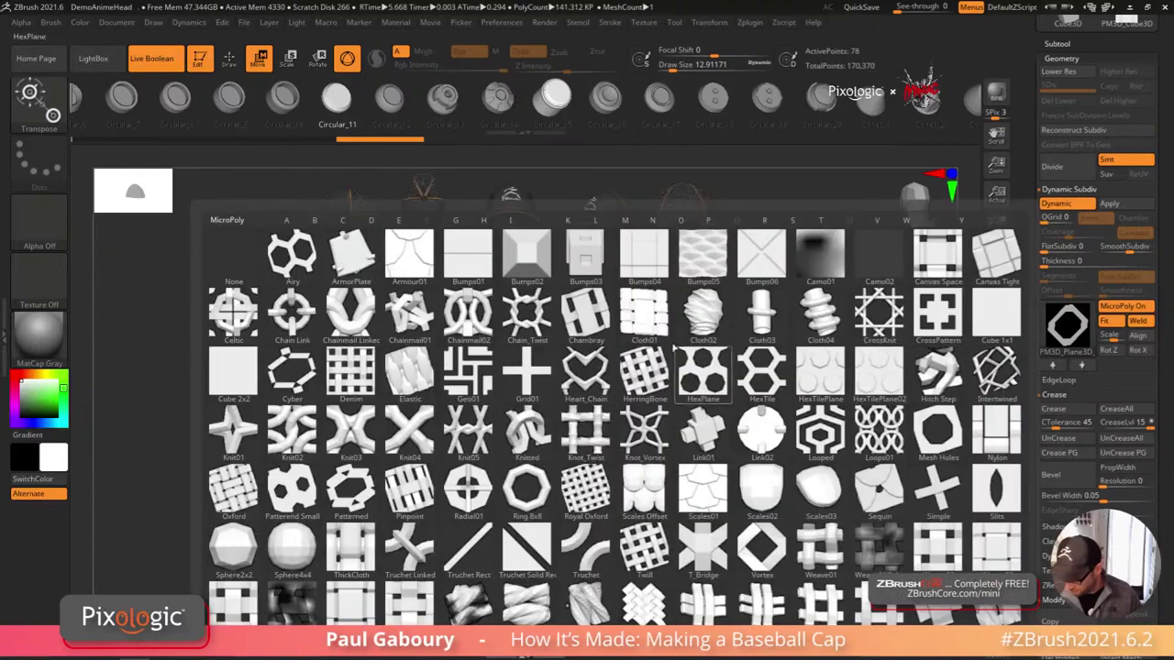
pyautogui.click(234, 257)
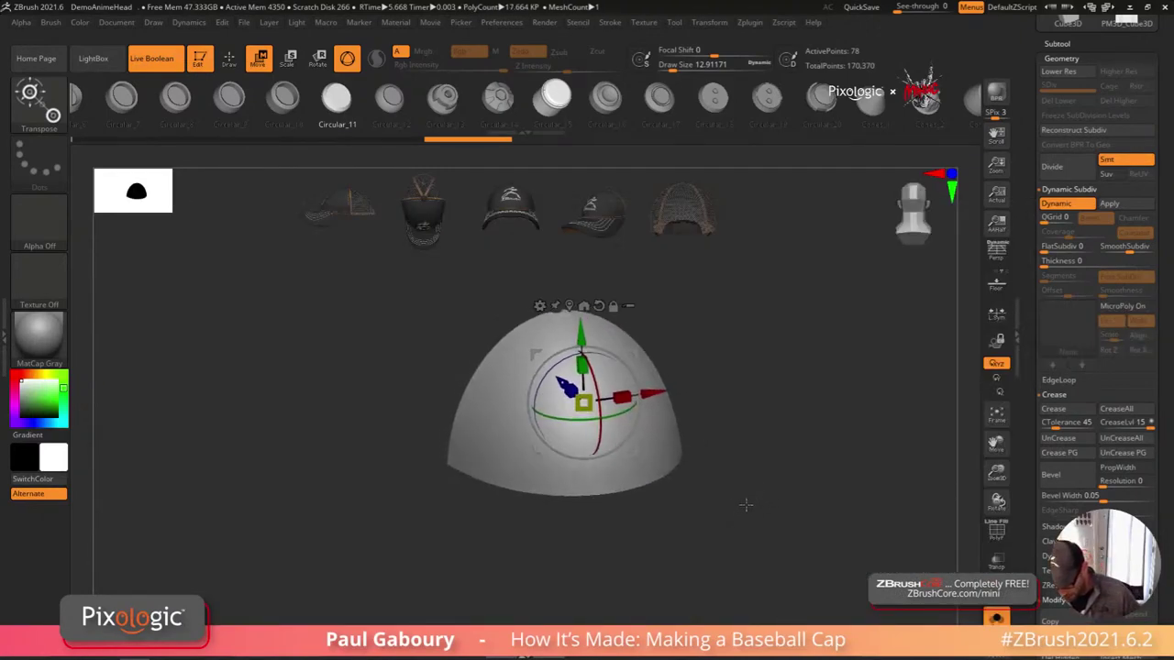
# Step: Replace the isolated dome with a cube primitive through the Gizmo and leave Solo mode to show the whole cap
pyautogui.keyDown('ctrl'); pyautogui.moveTo(769, 552); pyautogui.dragTo(692, 465, button='right'); pyautogui.keyUp('ctrl')
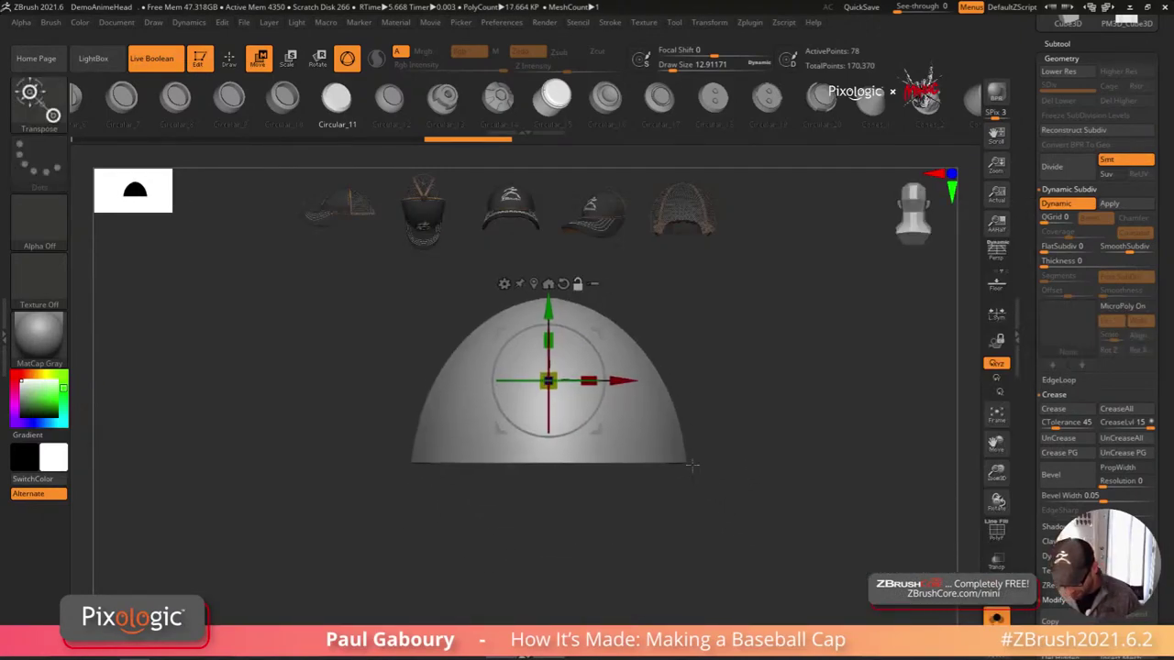
pyautogui.click(506, 283)
pyautogui.click(629, 286)
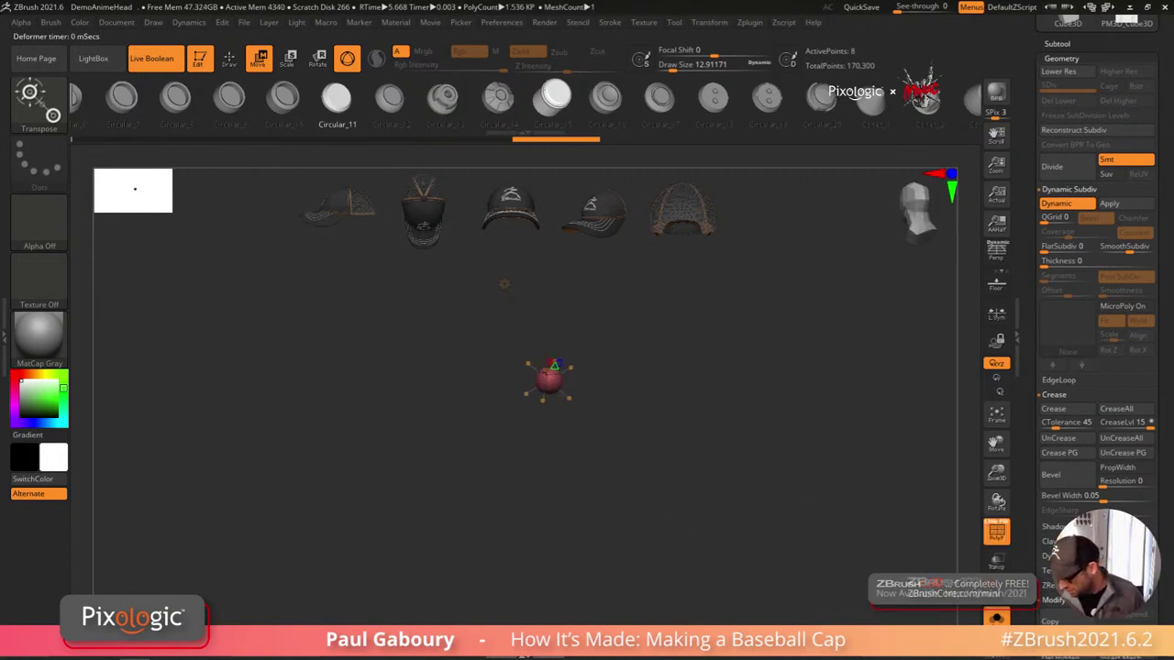
pyautogui.scroll(-2, 1160, 475)
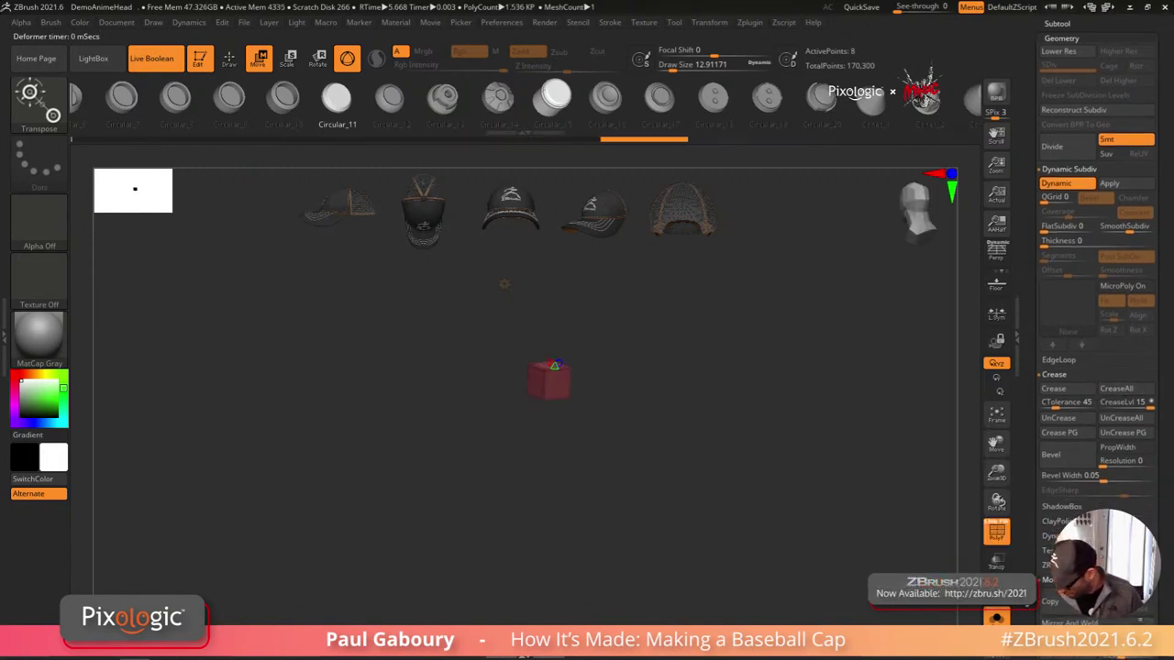
pyautogui.click(997, 618)
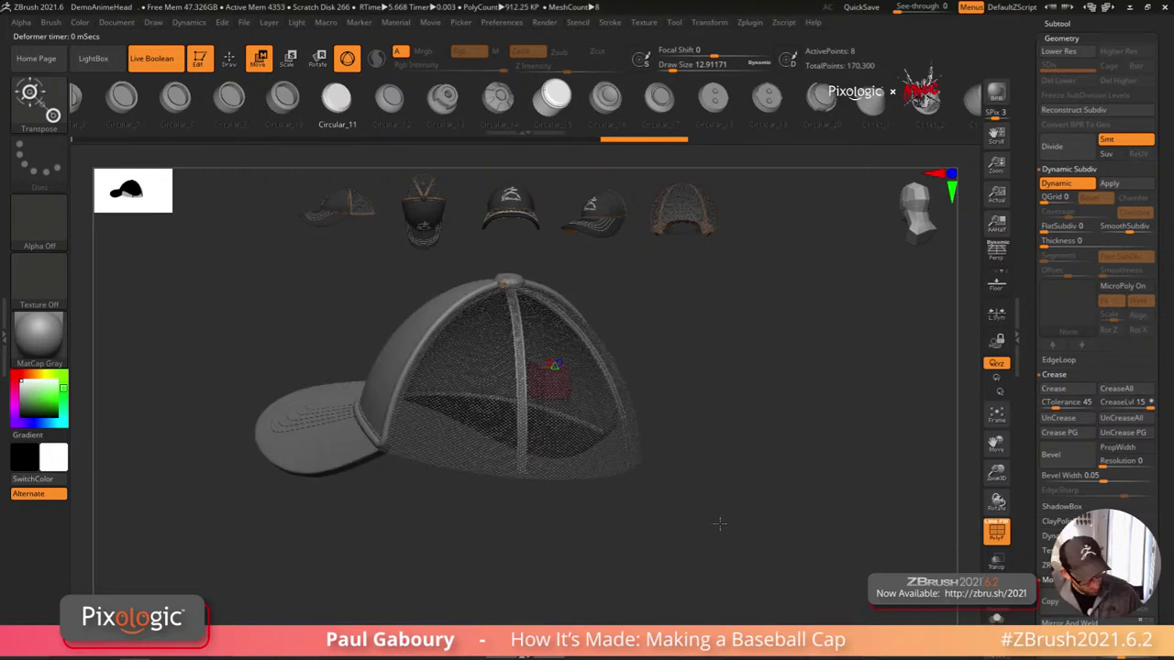
# Step: Move the cube to the lower center of the cap's back so it intersects the perforated mesh's bottom edge
pyautogui.moveTo(719, 523); pyautogui.dragTo(733, 568)
pyautogui.moveTo(553, 304); pyautogui.dragTo(558, 383)
pyautogui.keyDown('ctrl'); pyautogui.moveTo(686, 486); pyautogui.dragTo(688, 532, button='right'); pyautogui.keyUp('ctrl')
pyautogui.moveTo(688, 532); pyautogui.dragTo(741, 402, button='right')
pyautogui.moveTo(561, 369); pyautogui.dragTo(577, 483)
pyautogui.keyDown('alt'); pyautogui.moveTo(669, 526); pyautogui.dragTo(629, 476, button='right'); pyautogui.keyUp('alt')
pyautogui.keyDown('alt'); pyautogui.moveTo(629, 574); pyautogui.dragTo(632, 526, button='right'); pyautogui.keyUp('alt')
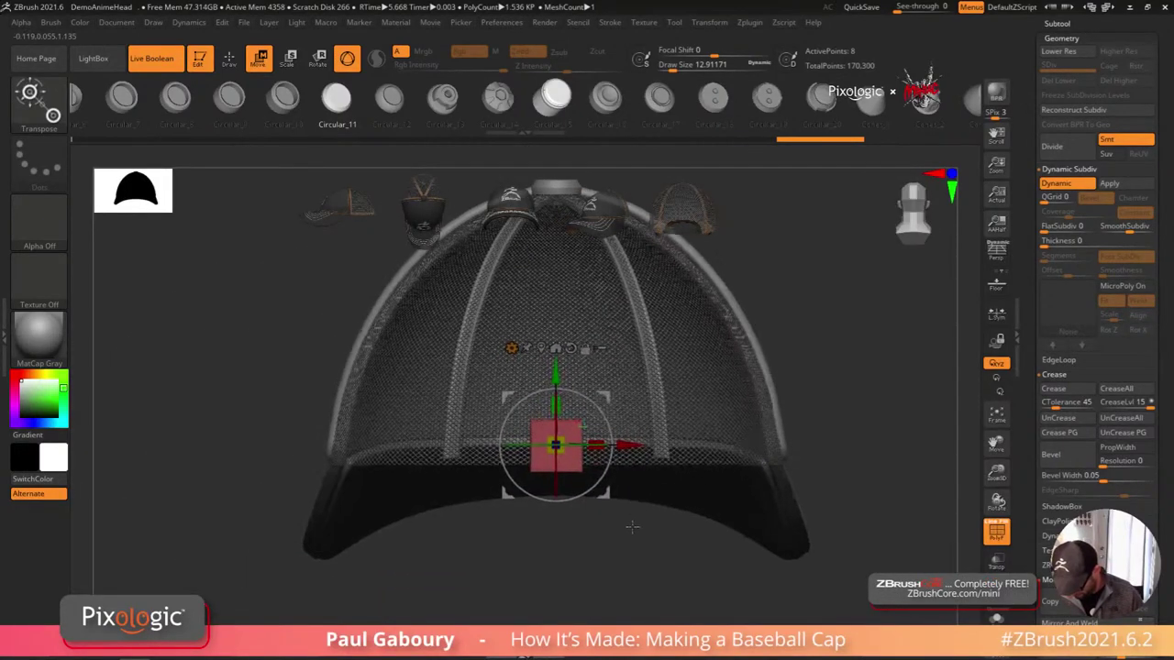
# Step: Widen the cube across the center back panel and scale its height by about 1.68, returning to Draw mode
pyautogui.moveTo(596, 446); pyautogui.dragTo(672, 456)
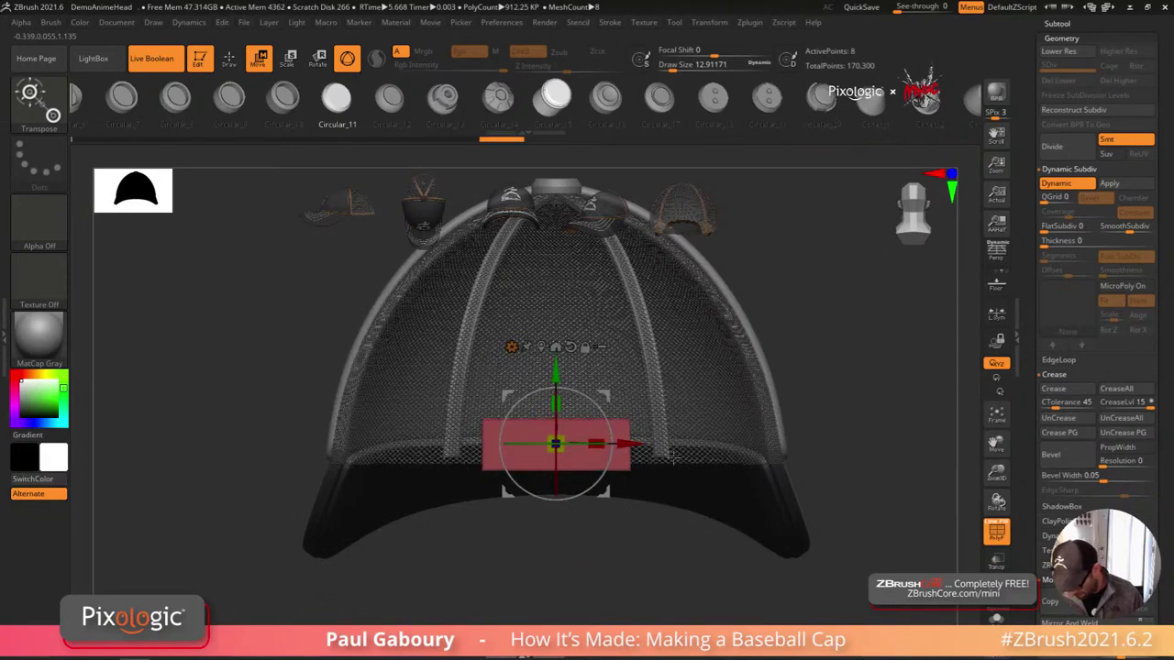
pyautogui.moveTo(556, 404); pyautogui.dragTo(556, 389)
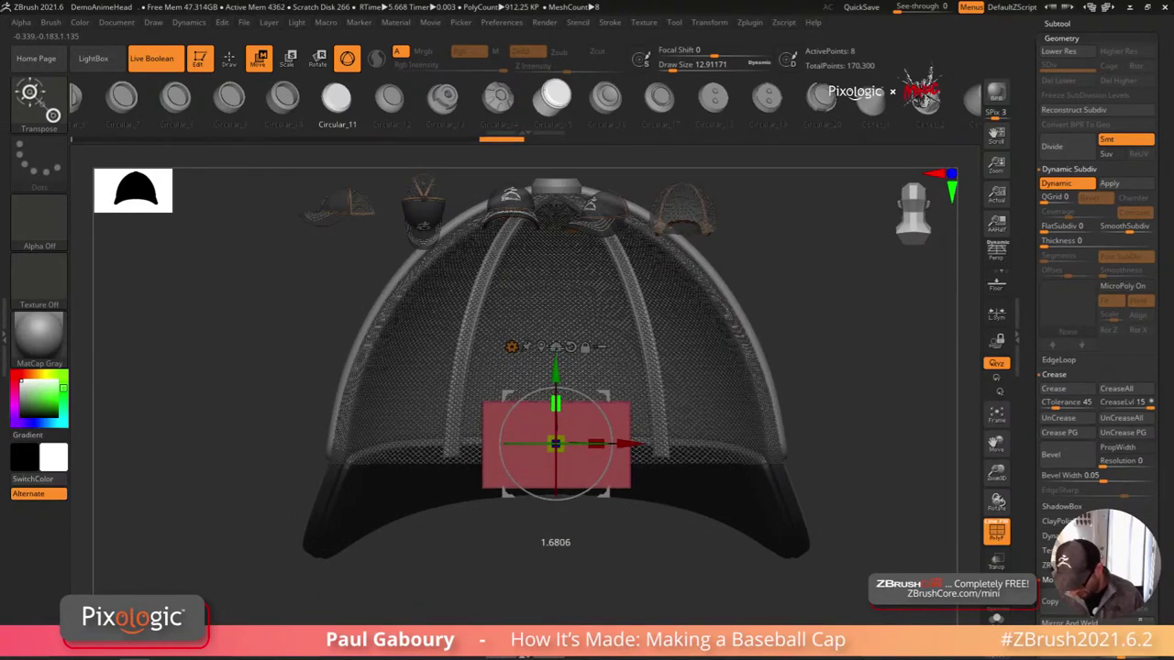
pyautogui.press('q')
pyautogui.moveTo(626, 538); pyautogui.dragTo(550, 570, button='right')
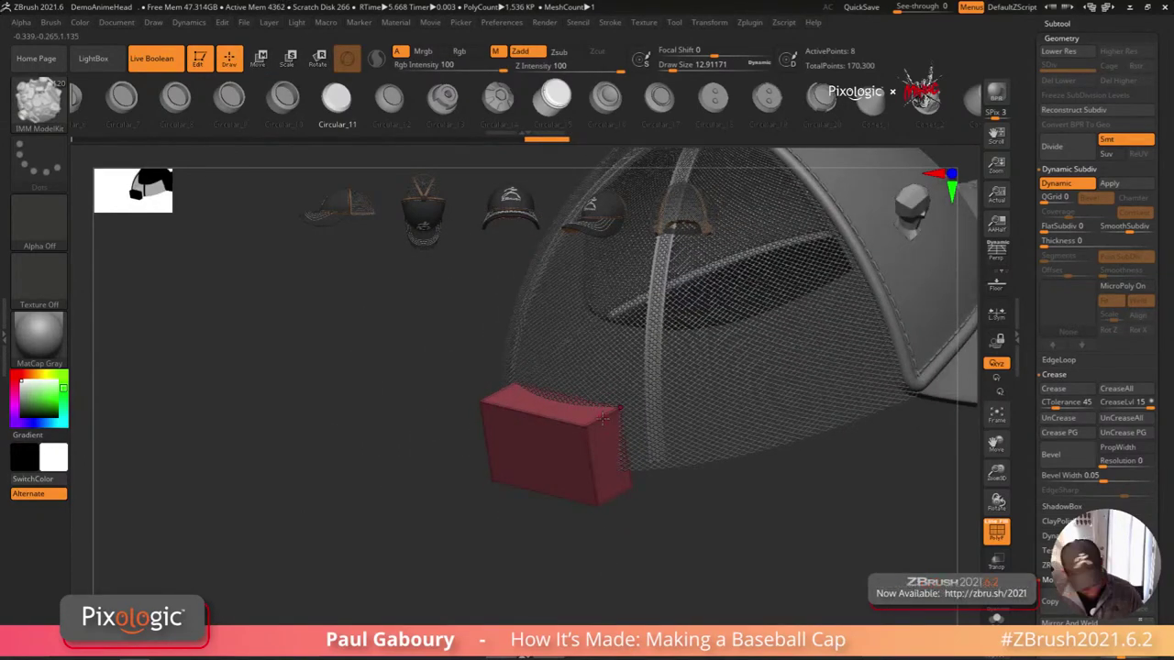
# Step: Switch to the ZModeler brush with the Crease Edge action and uncrease the block's upper corner edges to round its top
pyautogui.press('b')
pyautogui.press('z')
pyautogui.press('m')
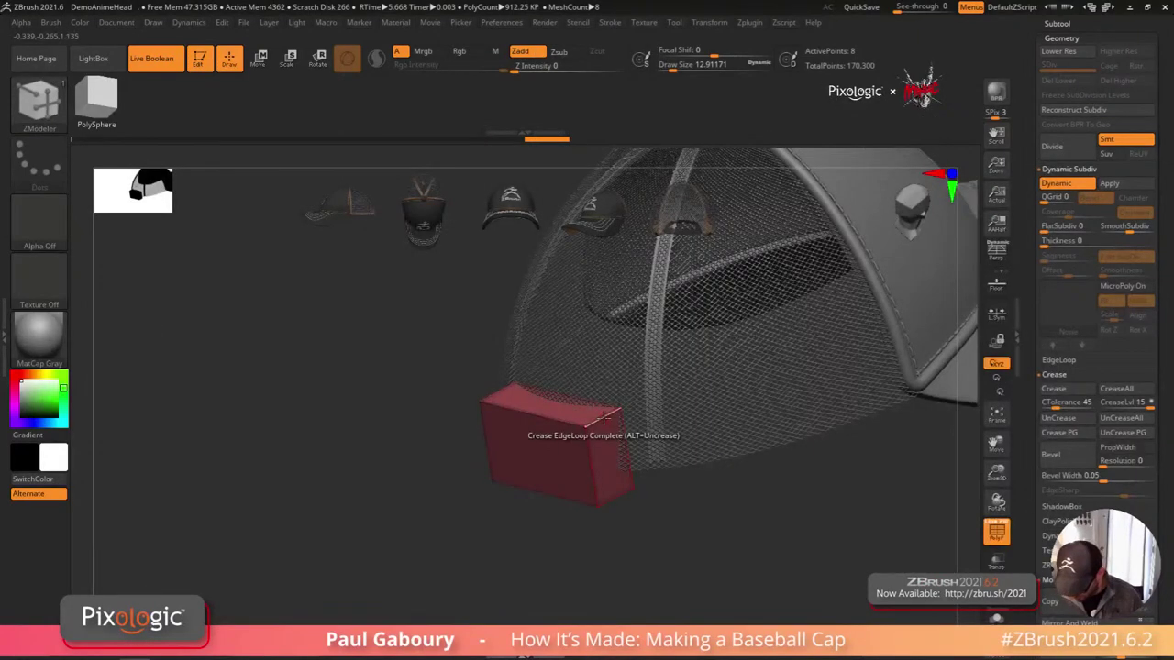
pyautogui.press('space')
pyautogui.click(450, 412)
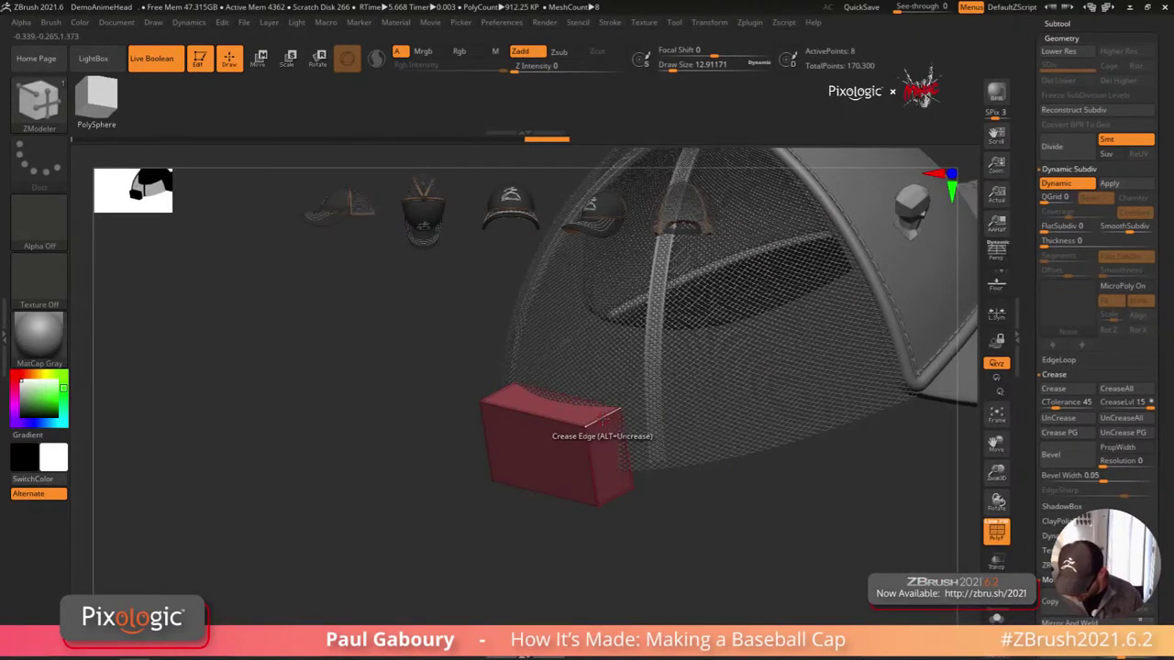
pyautogui.keyDown('alt'); pyautogui.click(603, 419); pyautogui.keyUp('alt')
pyautogui.moveTo(602, 421); pyautogui.dragTo(683, 423, button='right')
pyautogui.keyDown('alt'); pyautogui.click(472, 392); pyautogui.keyUp('alt')
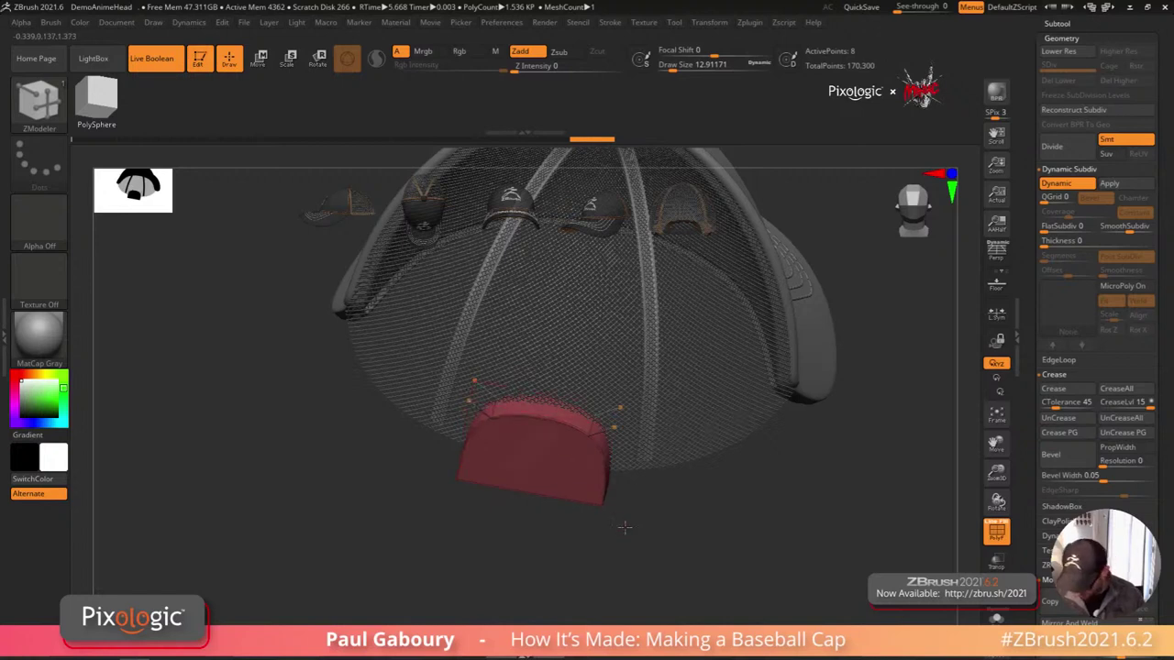
# Step: Mirror and weld the rounded block so both halves are symmetrical about the cap's center
pyautogui.keyDown('shift'); pyautogui.moveTo(625, 526); pyautogui.dragTo(624, 525); pyautogui.keyUp('shift')
pyautogui.scroll(-3, 1055, 557)
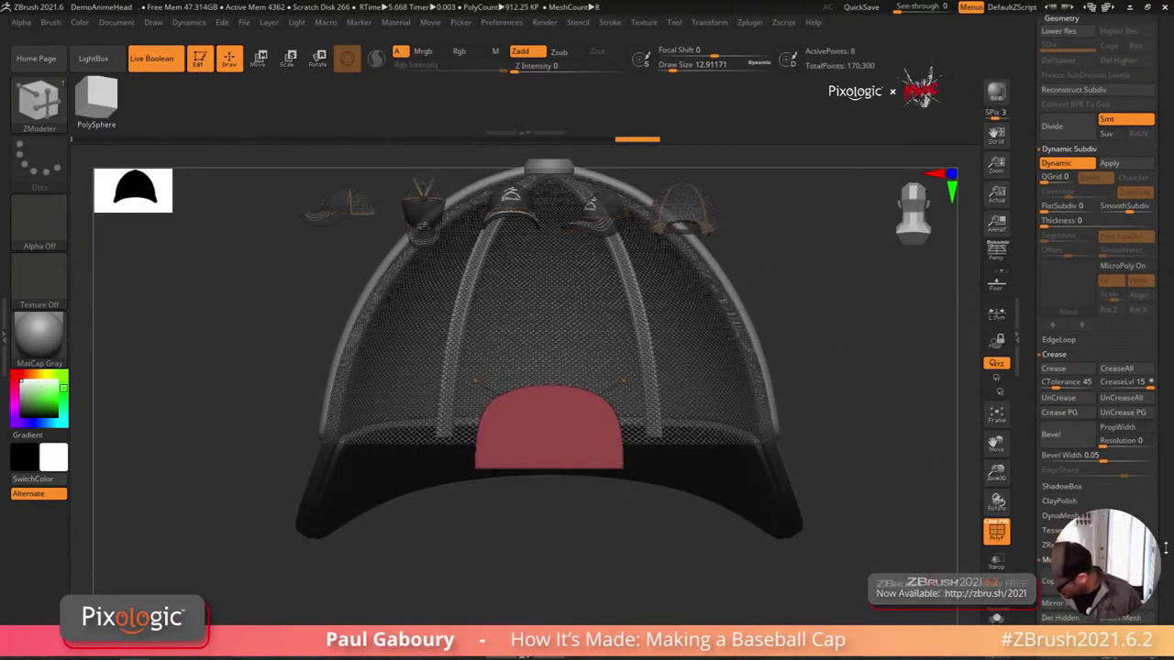
pyautogui.click(1095, 503)
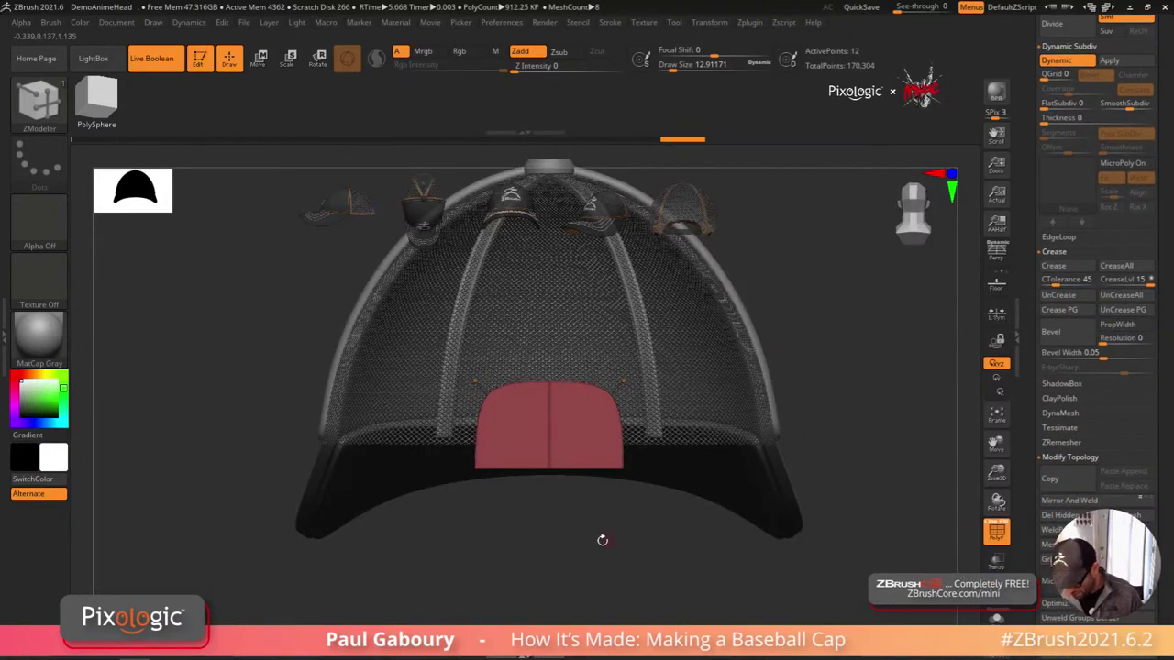
# Step: Hide the polyframe and nudge the block slightly with the Move Gizmo, returning to Draw mode
pyautogui.hotkey('shift', 'f')
pyautogui.moveTo(600, 544)
pyautogui.keyDown('ctrl'); pyautogui.mouseDown(button='right')
pyautogui.moveTo(577, 532)
pyautogui.moveTo(703, 542)
pyautogui.moveTo(724, 491)
pyautogui.mouseUp(button='right'); pyautogui.keyUp('ctrl')
pyautogui.press('w')
pyautogui.moveTo(481, 432); pyautogui.dragTo(471, 432)
pyautogui.press('q')
pyautogui.moveTo(714, 464); pyautogui.dragTo(773, 482)
# Step: Set the back mesh subs subtool to Boolean subtraction so it cuts the opening in the back mesh
pyautogui.moveTo(1156, 367); pyautogui.dragTo(1159, 494)
pyautogui.click(1059, 339)
pyautogui.scroll(-2, 1157, 430)
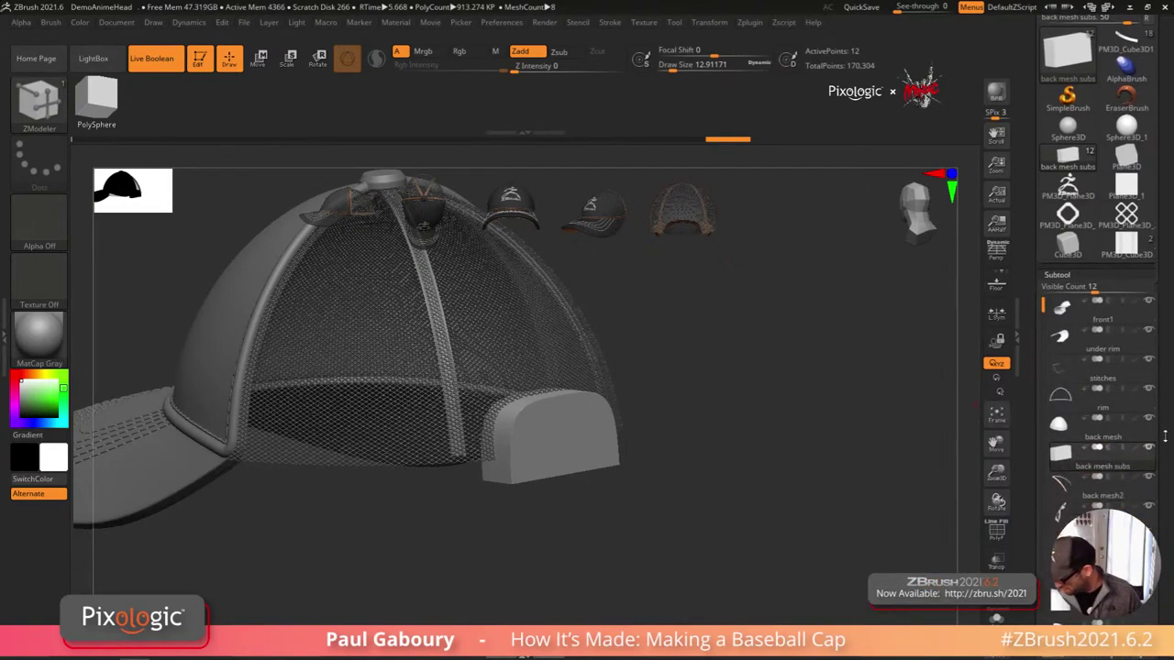
pyautogui.keyDown('shift'); pyautogui.moveTo(712, 519); pyautogui.dragTo(656, 583); pyautogui.keyUp('shift')
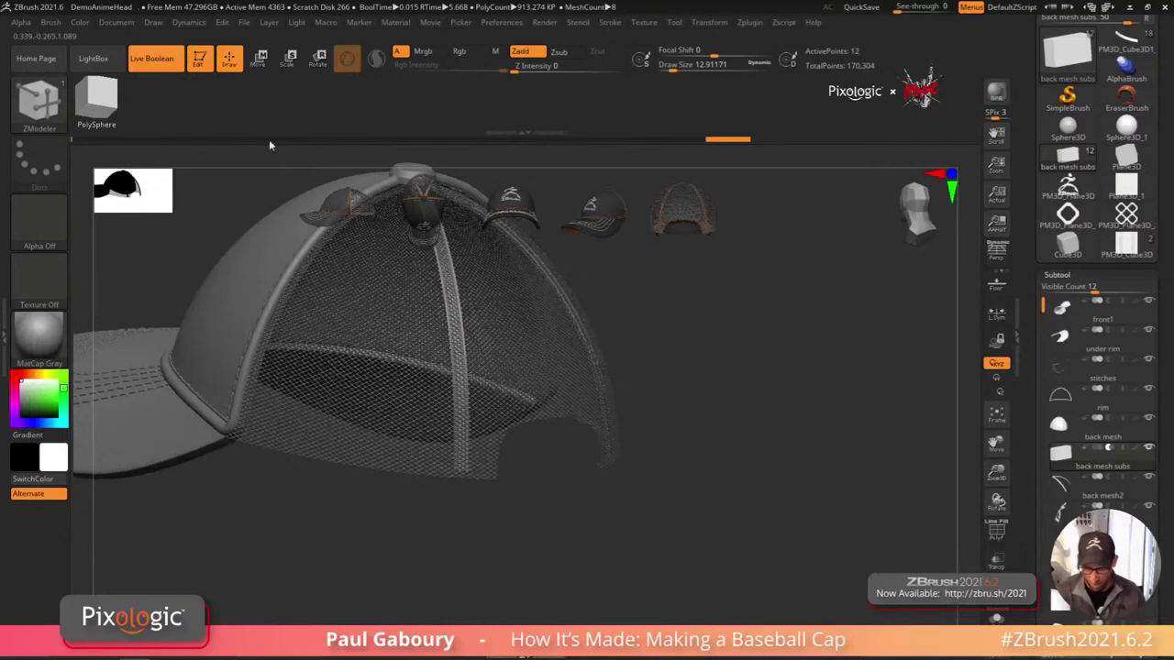
# Step: Toggle Live Boolean off and on to compare the block with the cut-out it makes in the mesh
pyautogui.click(170, 63)
pyautogui.click(170, 63)
pyautogui.click(169, 62)
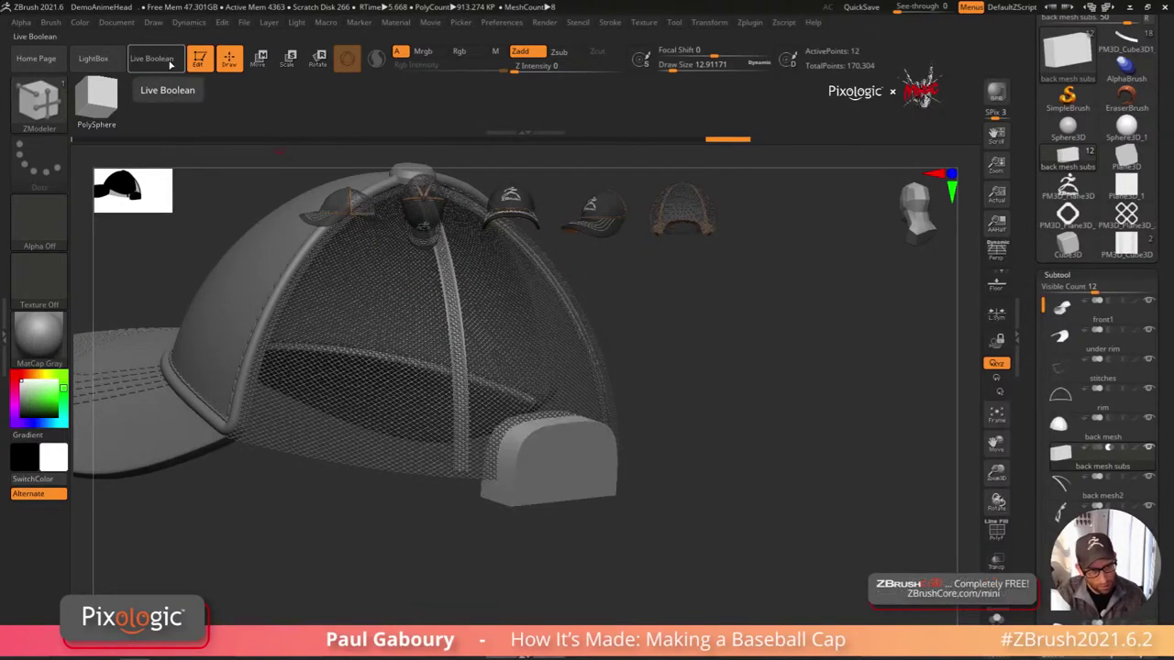
pyautogui.click(169, 61)
# Step: Switch the back mesh subs subtool between addition and subtraction to compare both modes, leaving it on subtraction
pyautogui.click(1109, 451)
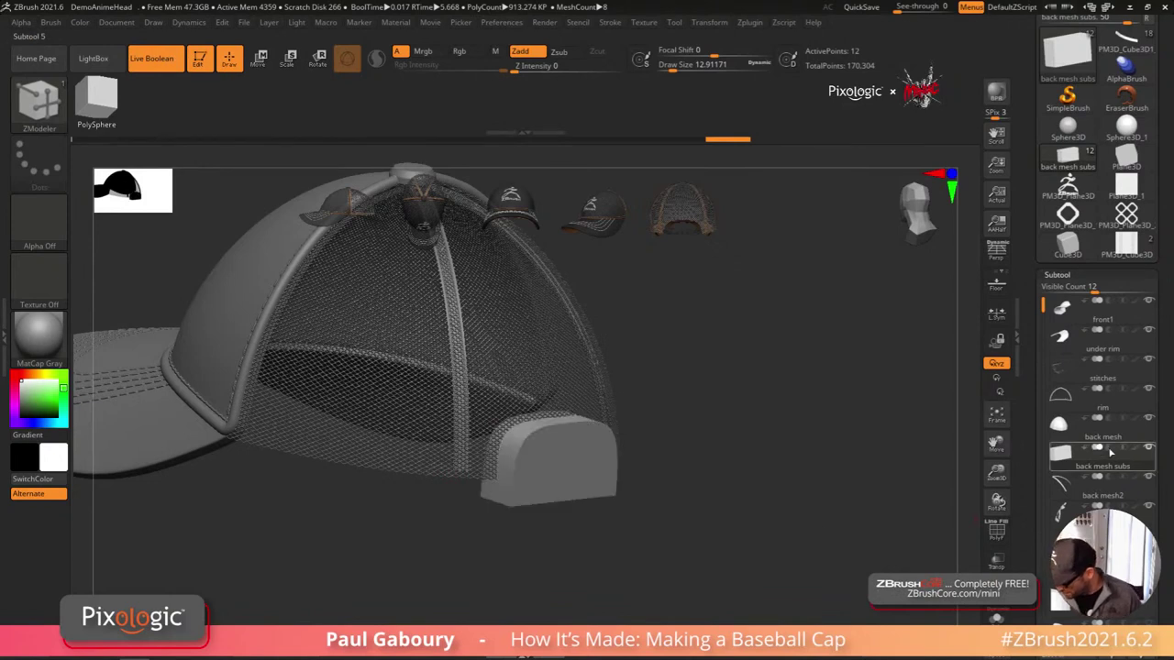
pyautogui.click(1110, 451)
pyautogui.click(1109, 451)
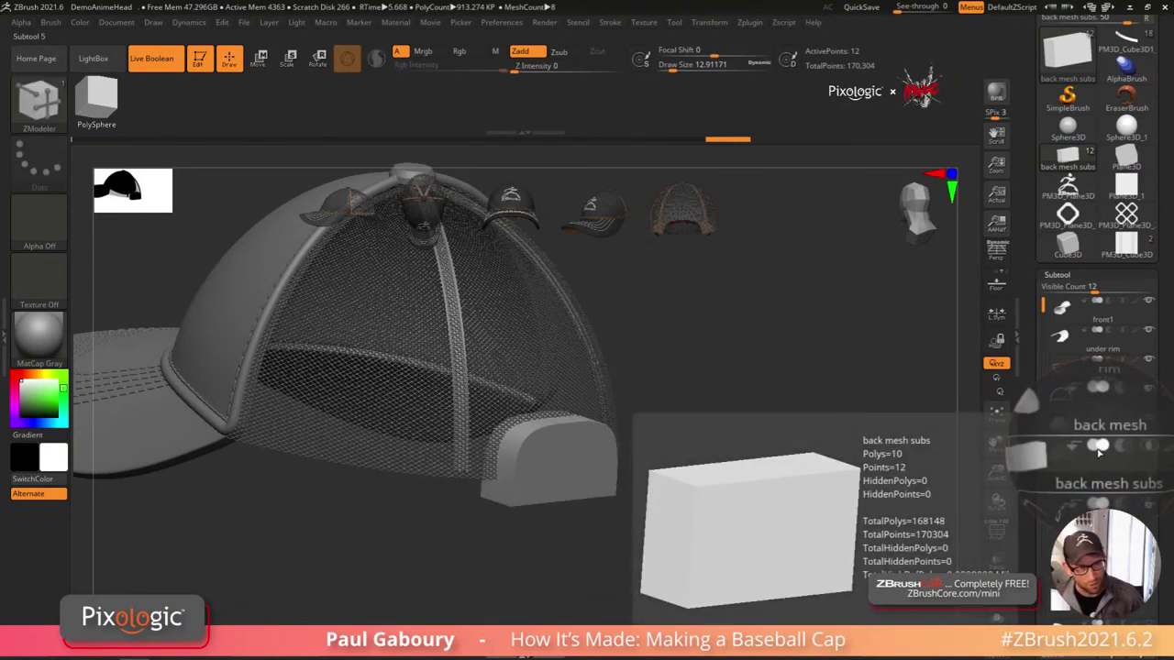
pyautogui.click(1108, 448)
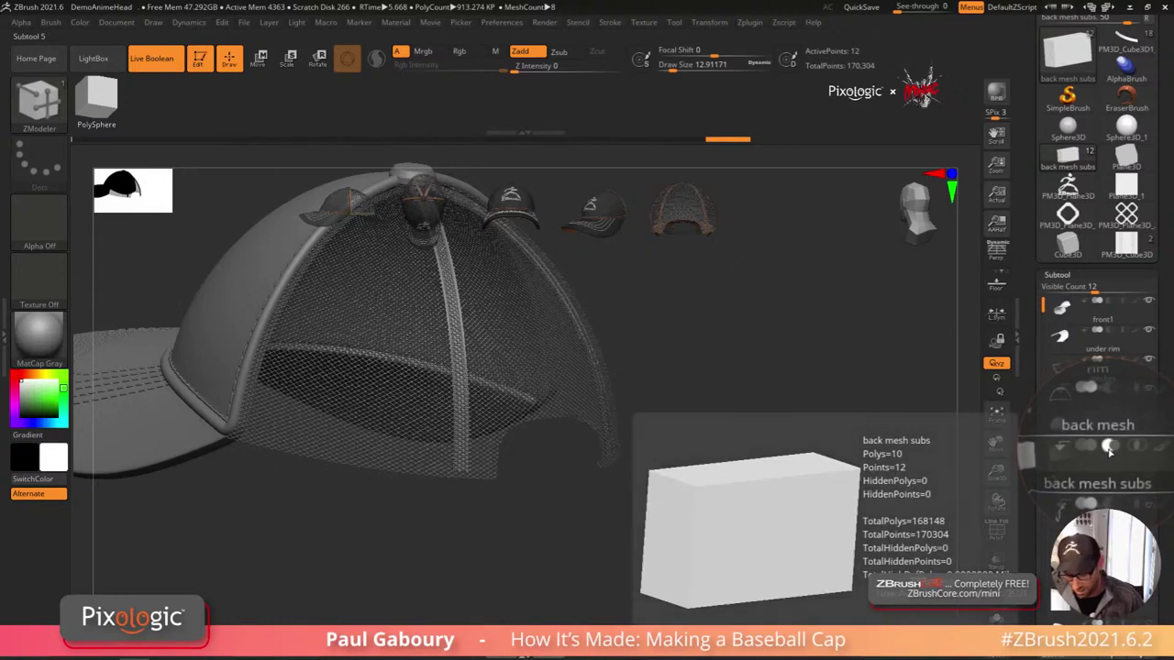
pyautogui.click(1107, 448)
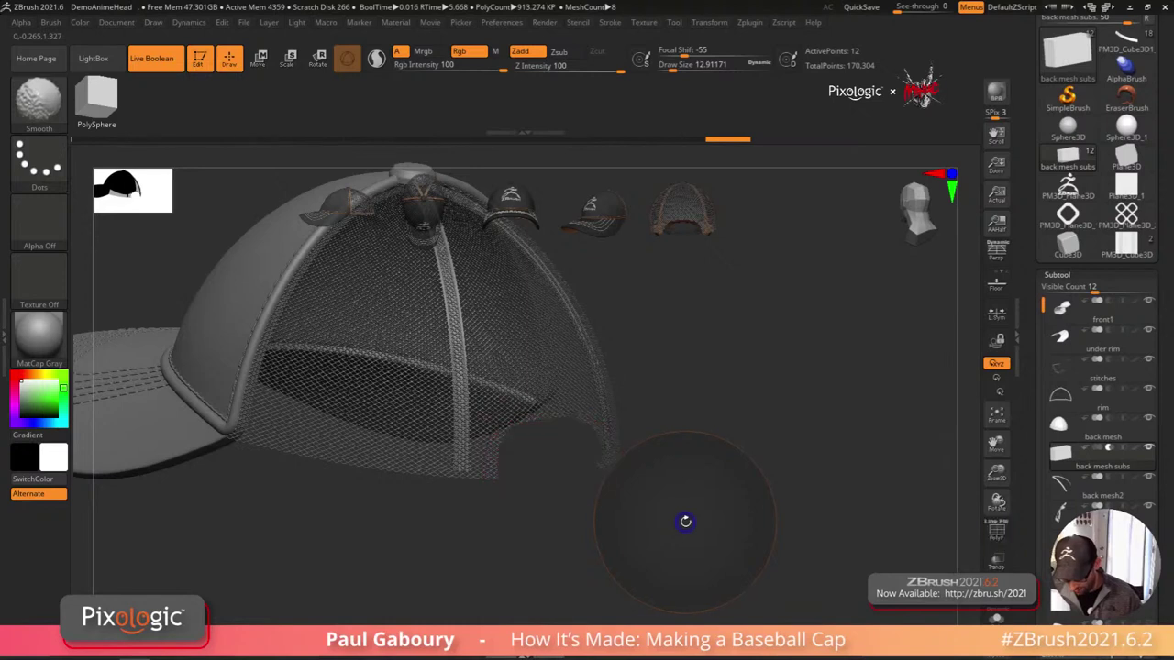
# Step: Set the brush Draw Size to about 37
pyautogui.write('sh2')
pyautogui.press('Return')
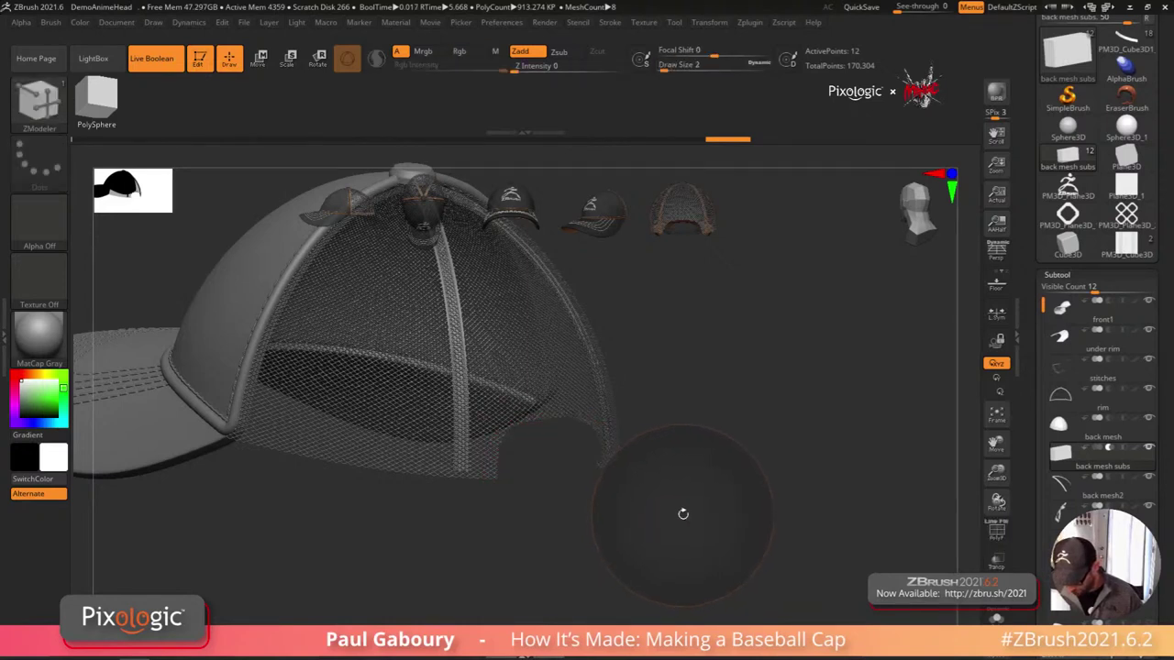
pyautogui.press('s')
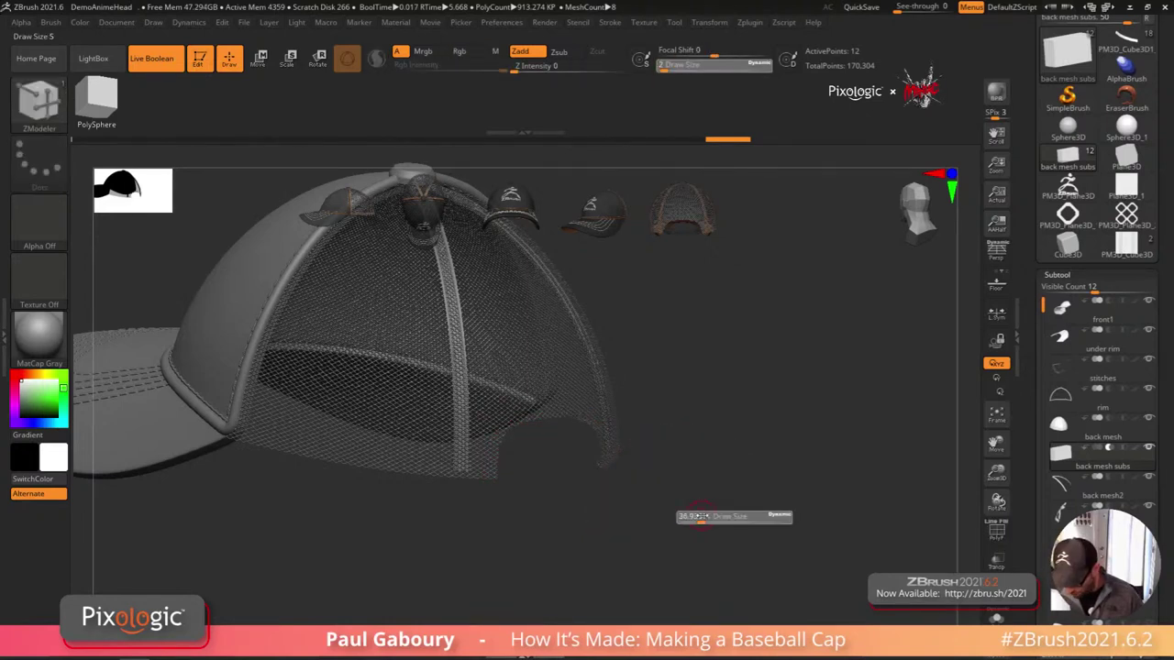
pyautogui.moveTo(701, 517)
pyautogui.mouseDown(button='right')
pyautogui.moveTo(627, 473)
pyautogui.moveTo(655, 486)
pyautogui.moveTo(691, 575)
pyautogui.mouseUp(button='right')
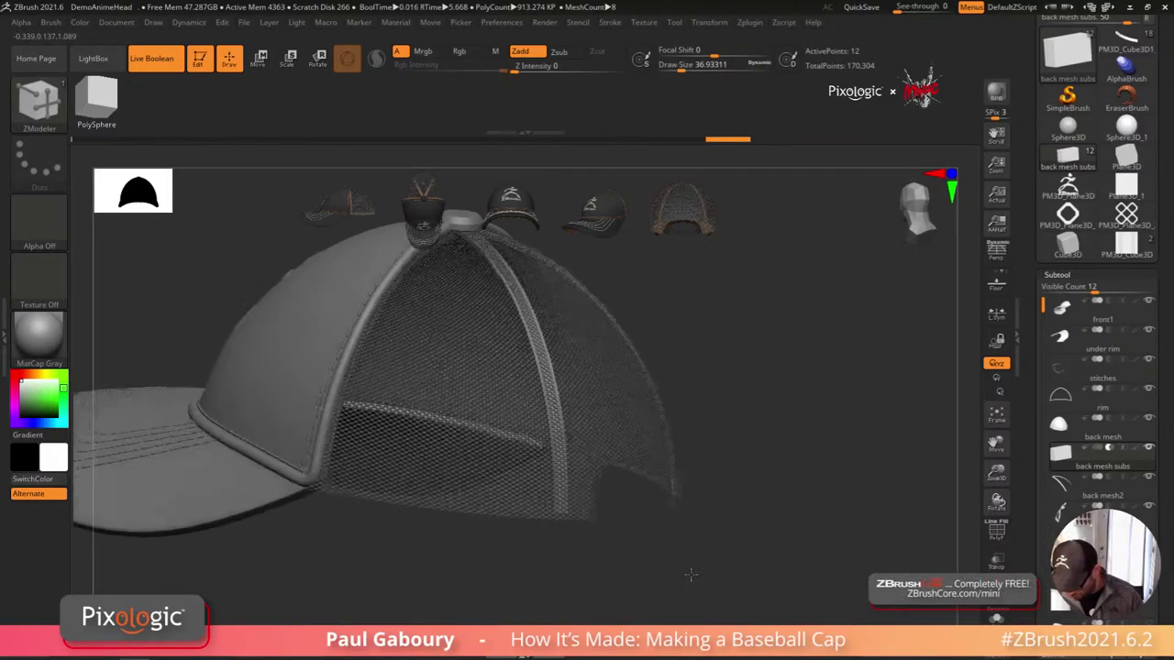
pyautogui.moveTo(691, 575); pyautogui.dragTo(556, 511)
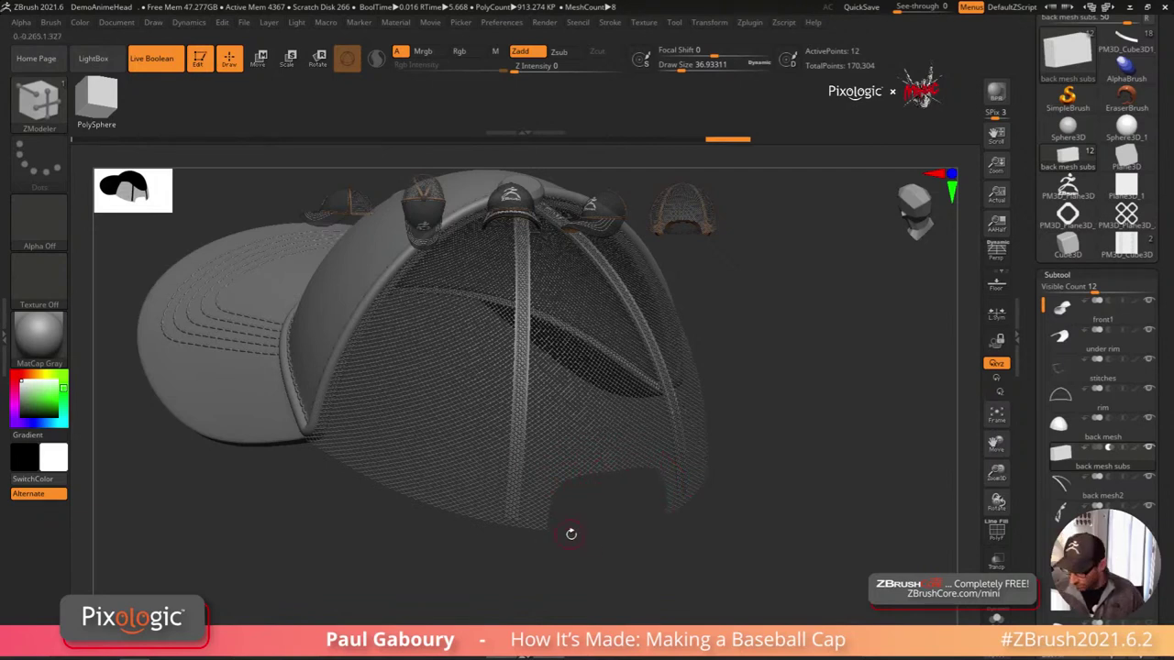
# Step: Duplicate the back mesh subs subtool, select the copy, and show its polyframe from the side
pyautogui.moveTo(1163, 481); pyautogui.dragTo(1158, 426)
pyautogui.moveTo(1061, 362)
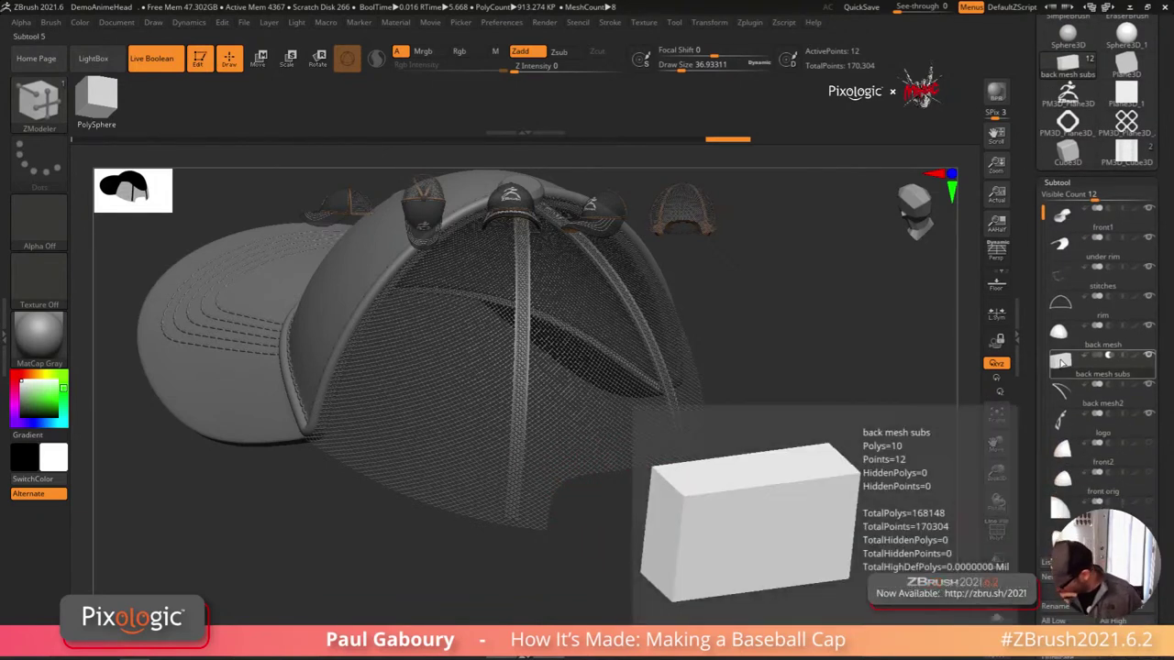
pyautogui.moveTo(1163, 587); pyautogui.dragTo(1163, 452)
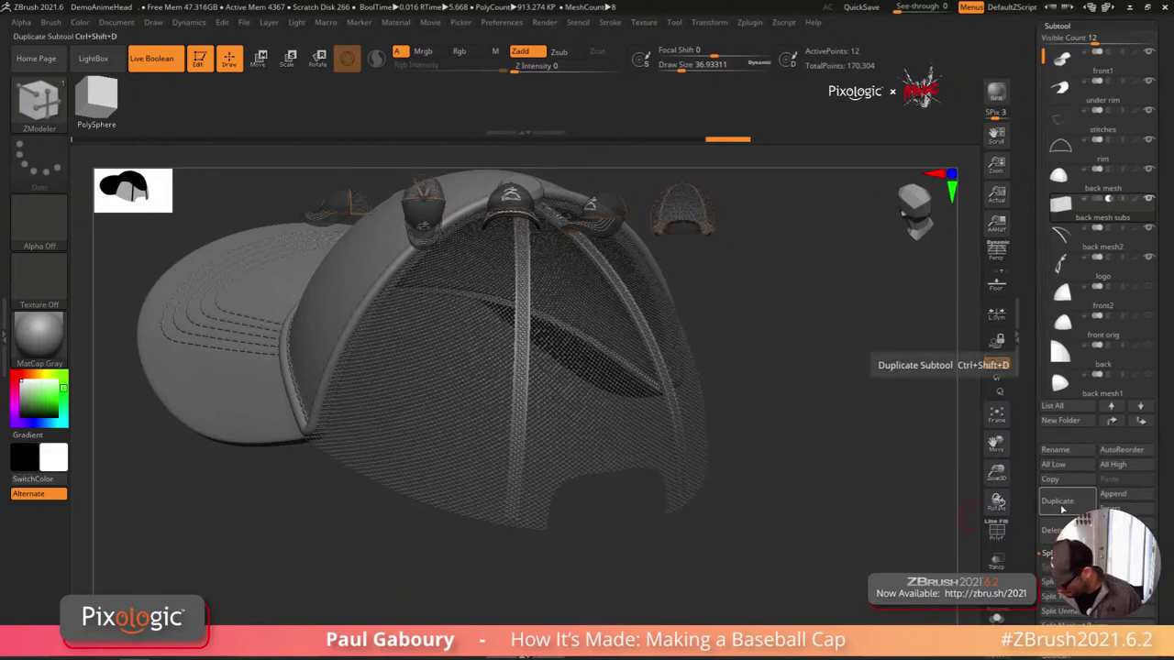
pyautogui.moveTo(752, 545); pyautogui.dragTo(663, 530)
pyautogui.hotkey('shift', 'f')
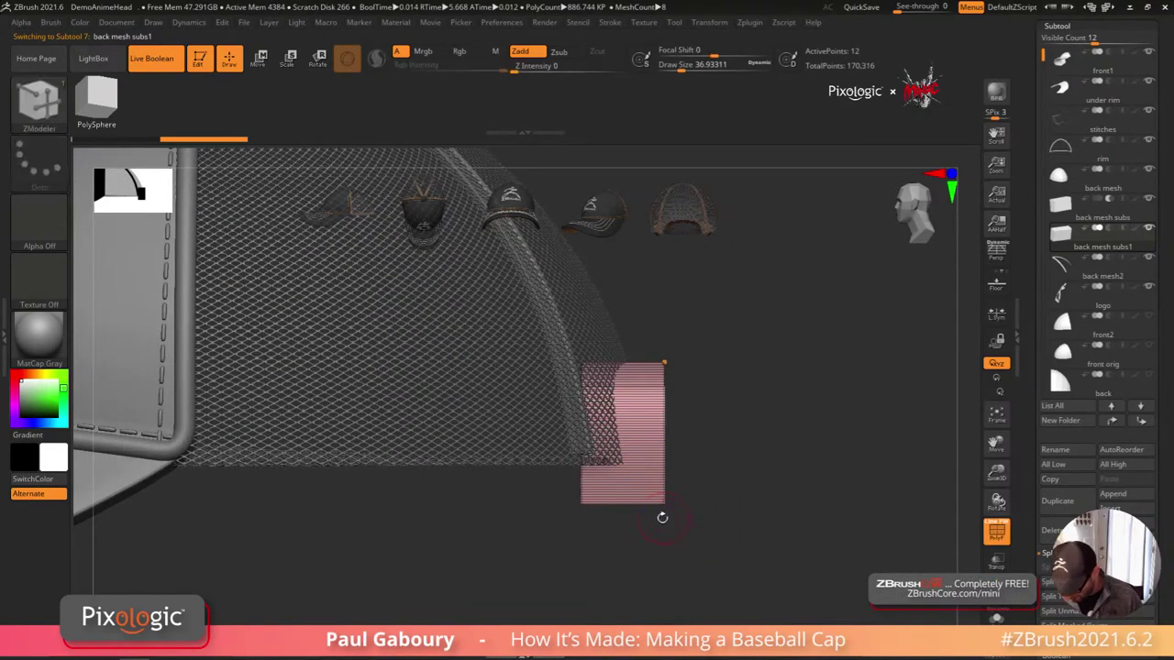
# Step: Insert a single edge loop through the middle of the duplicated block's depth
pyautogui.press('space')
pyautogui.click(581, 275)
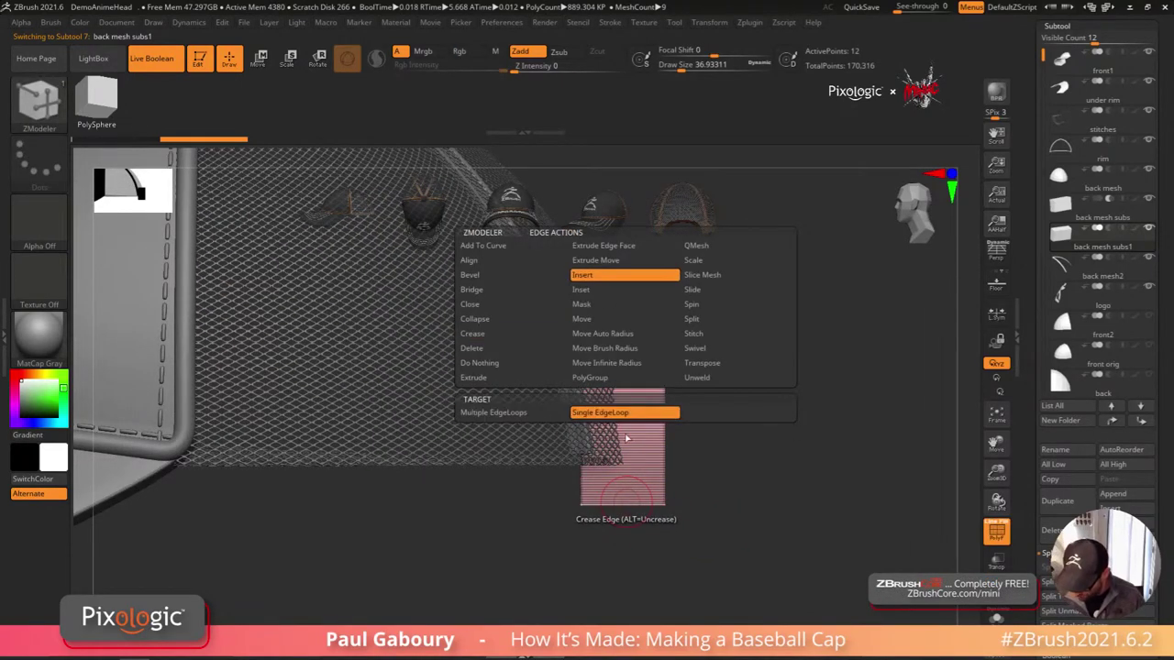
pyautogui.click(629, 500)
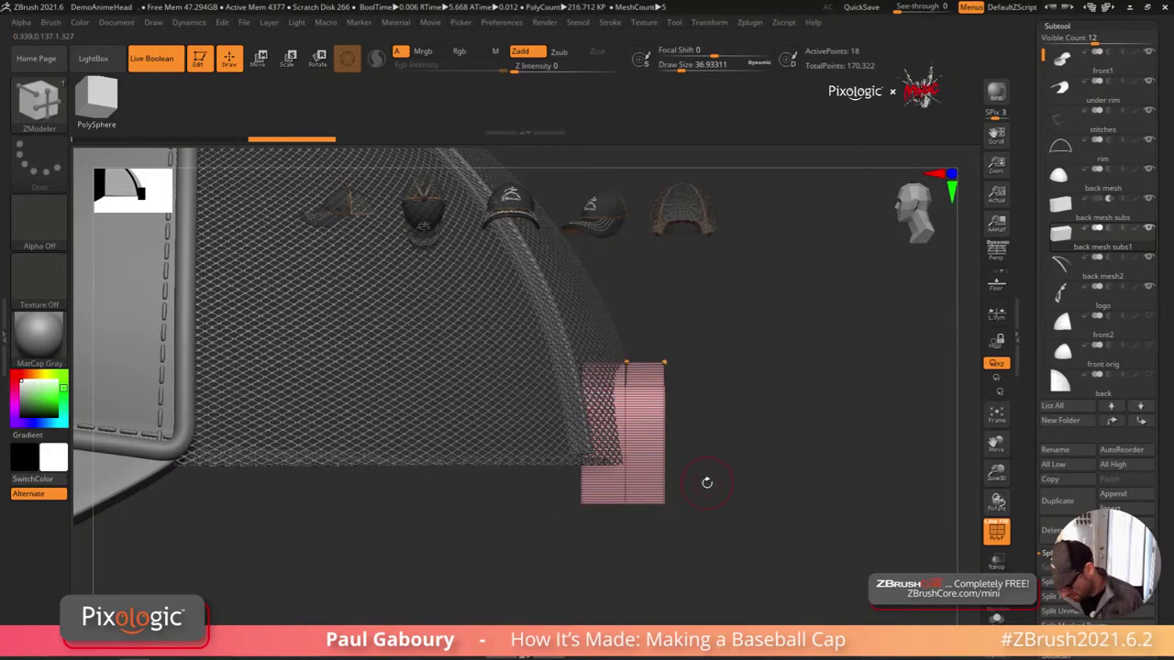
# Step: Use the ZModeler PolyGroup action on polyloops to give the block's outer and inner side bands separate polygroups
pyautogui.press('space')
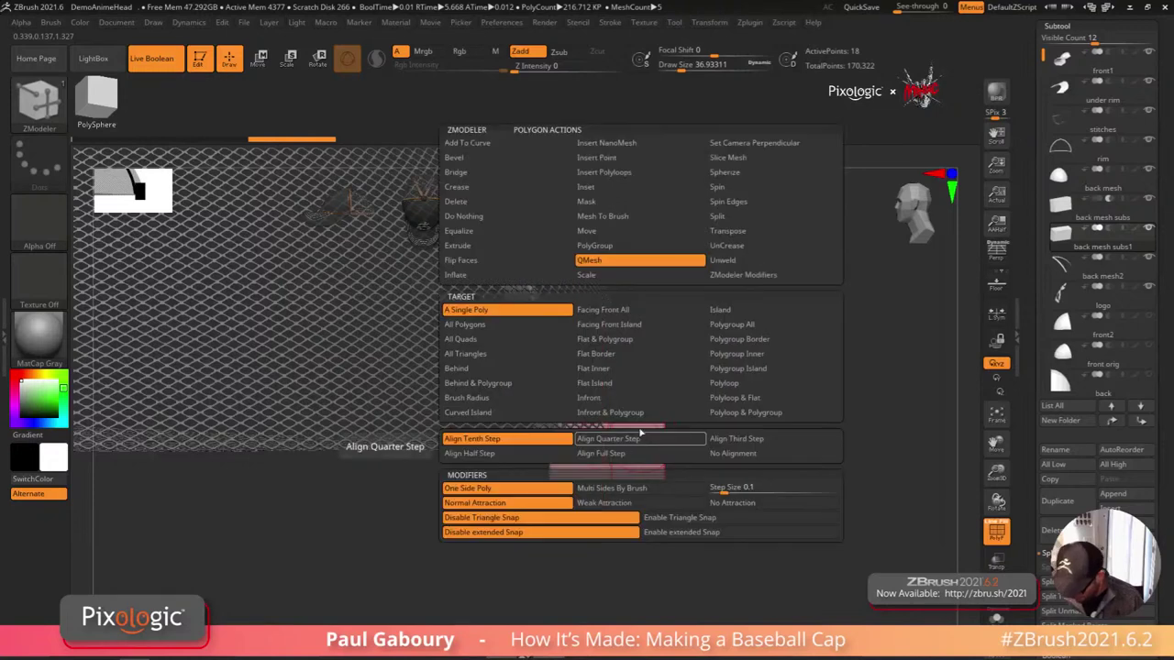
pyautogui.click(632, 245)
pyautogui.click(729, 383)
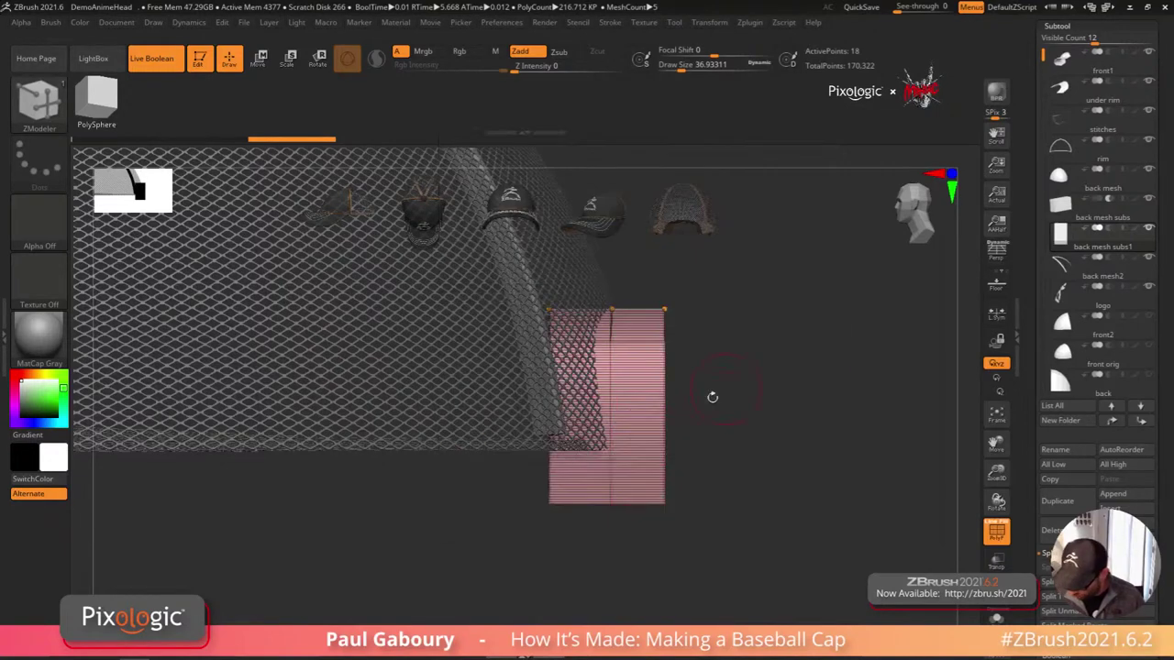
pyautogui.click(636, 453)
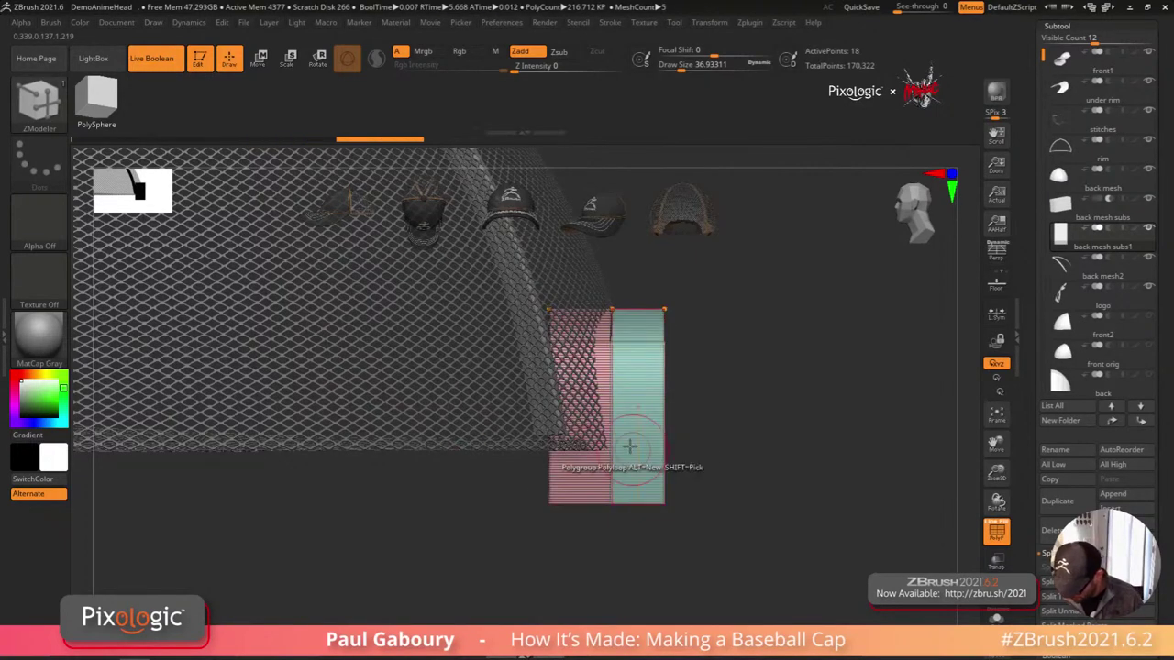
pyautogui.click(584, 463)
# Step: Isolate the duplicated block in Solo mode and switch its Dynamic Subdiv preview off and back on
pyautogui.moveTo(596, 518); pyautogui.dragTo(660, 534)
pyautogui.scroll(-5, 1162, 487)
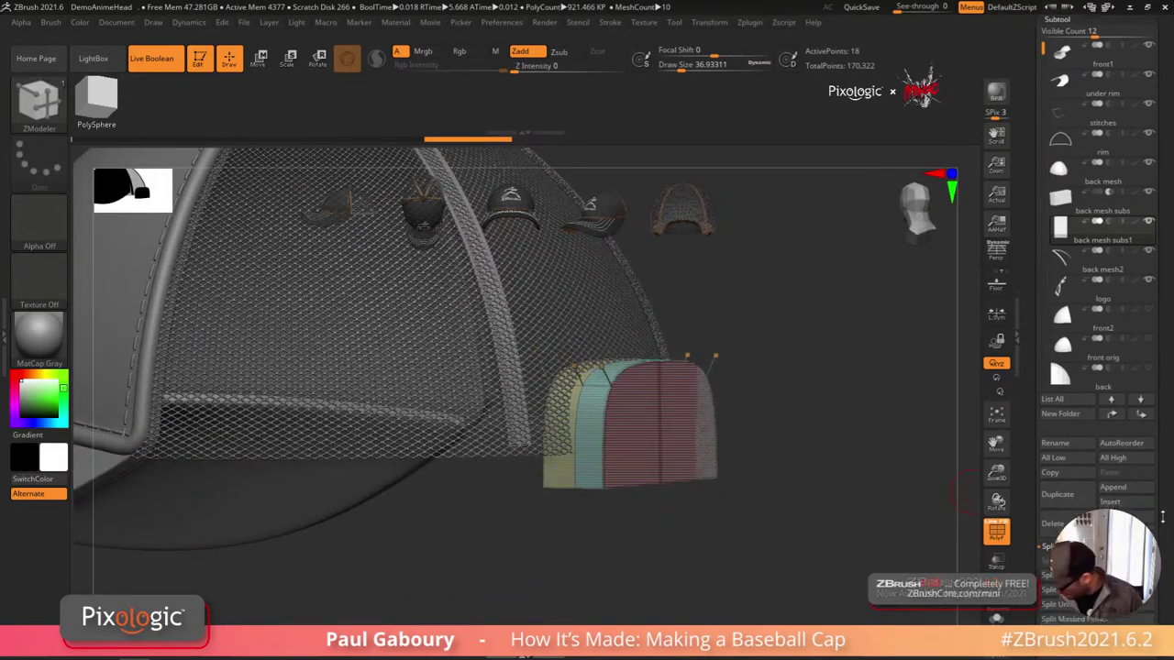
pyautogui.scroll(-5, 1161, 487)
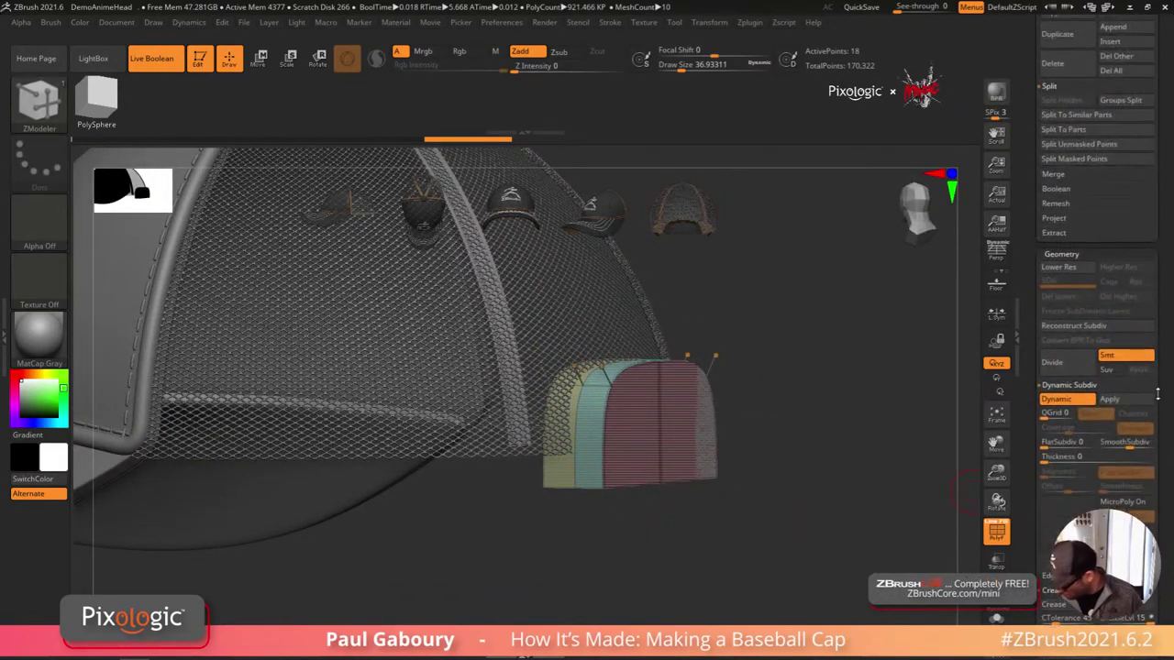
pyautogui.click(1105, 396)
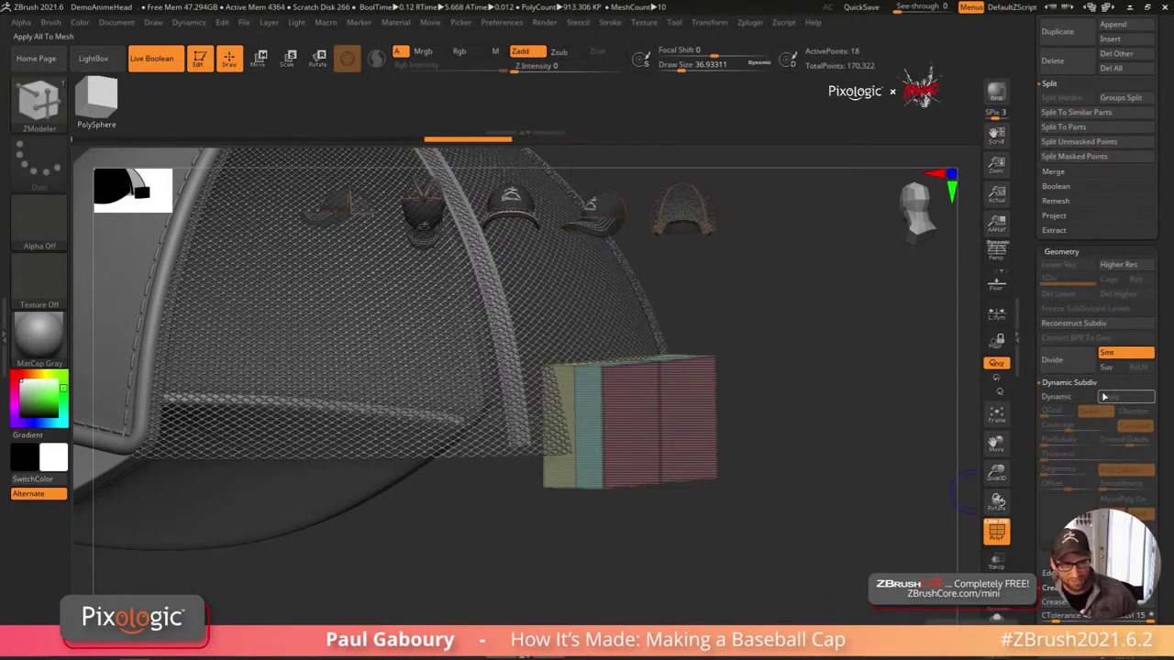
pyautogui.click(996, 618)
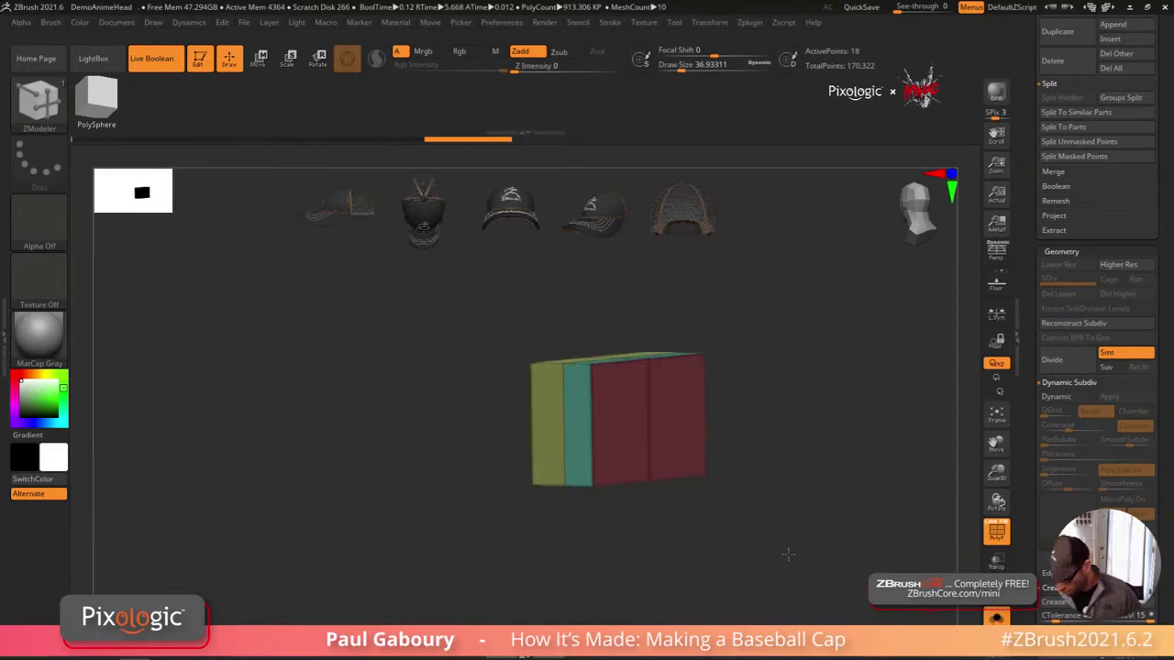
pyautogui.keyDown('alt'); pyautogui.moveTo(786, 553); pyautogui.dragTo(697, 550, button='right'); pyautogui.keyUp('alt')
pyautogui.keyDown('ctrl'); pyautogui.moveTo(697, 550); pyautogui.dragTo(684, 519, button='right'); pyautogui.keyUp('ctrl')
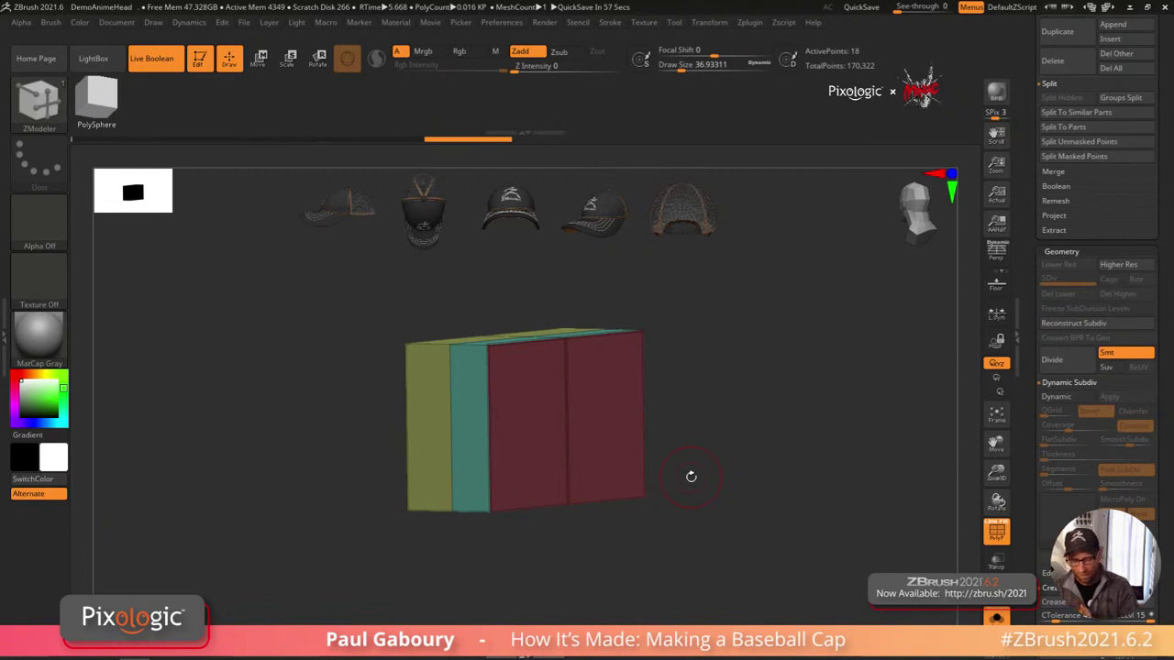
pyautogui.press('d')
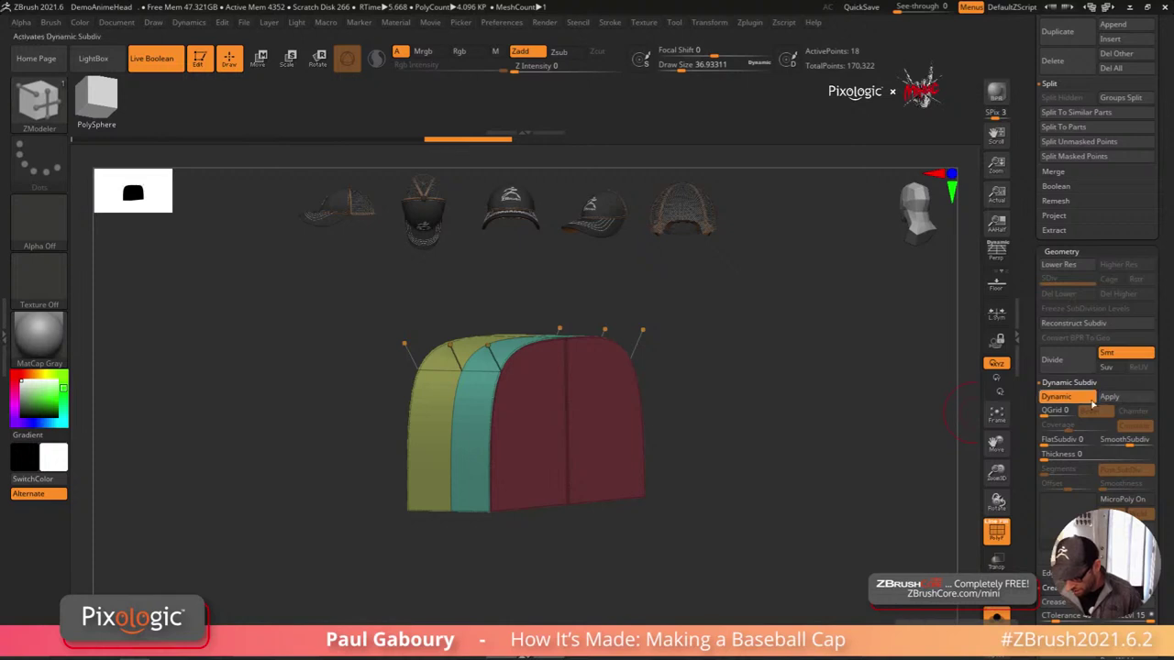
# Step: Assign the block's underside faces to a single separate polygroup
pyautogui.moveTo(788, 459); pyautogui.dragTo(544, 463)
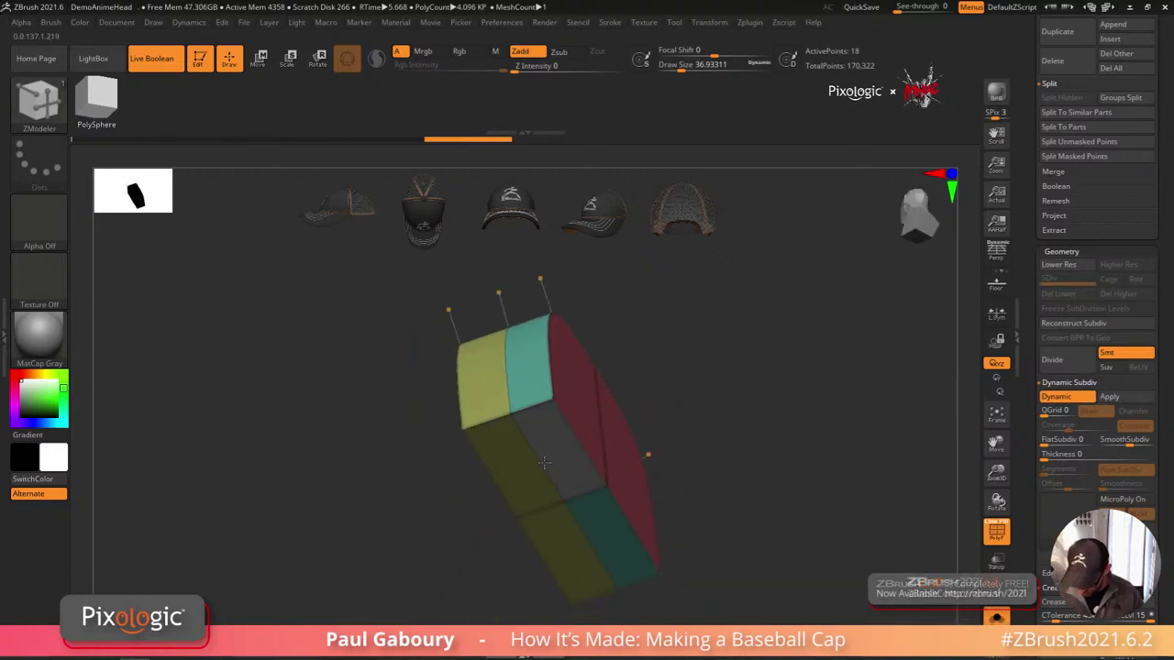
pyautogui.keyDown('alt'); pyautogui.click(609, 542); pyautogui.keyUp('alt')
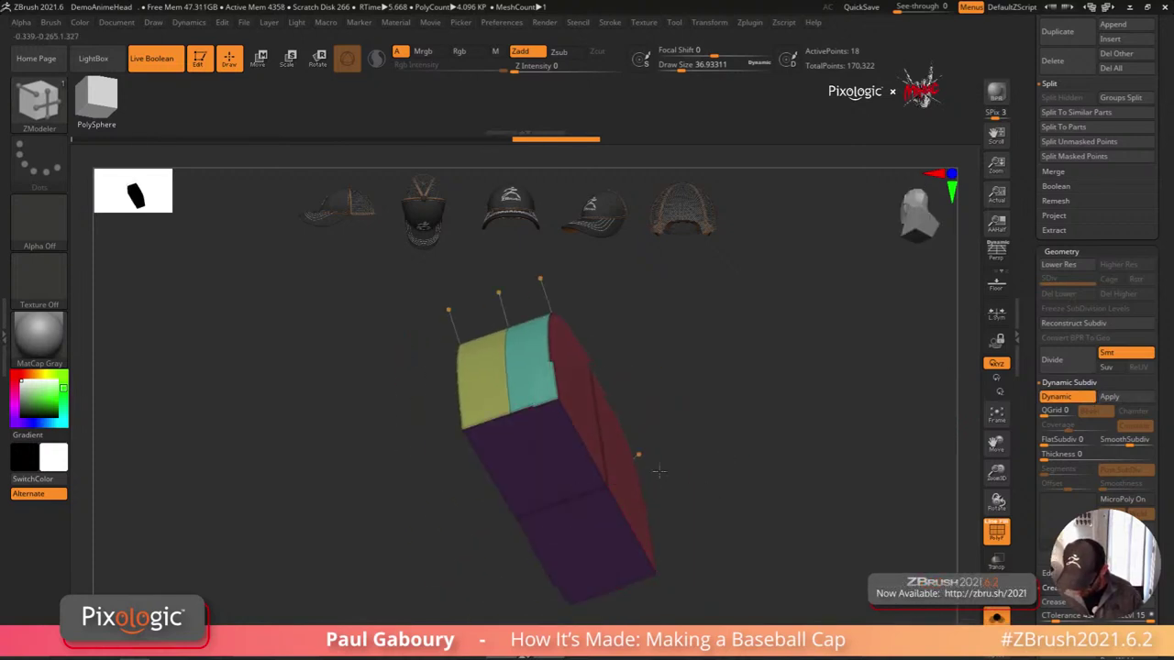
pyautogui.moveTo(662, 457); pyautogui.dragTo(623, 449)
pyautogui.moveTo(747, 463); pyautogui.dragTo(799, 437)
# Step: Apply the dynamic subdivision to the block as real geometry and delete its lower subdivision levels
pyautogui.click(1111, 397)
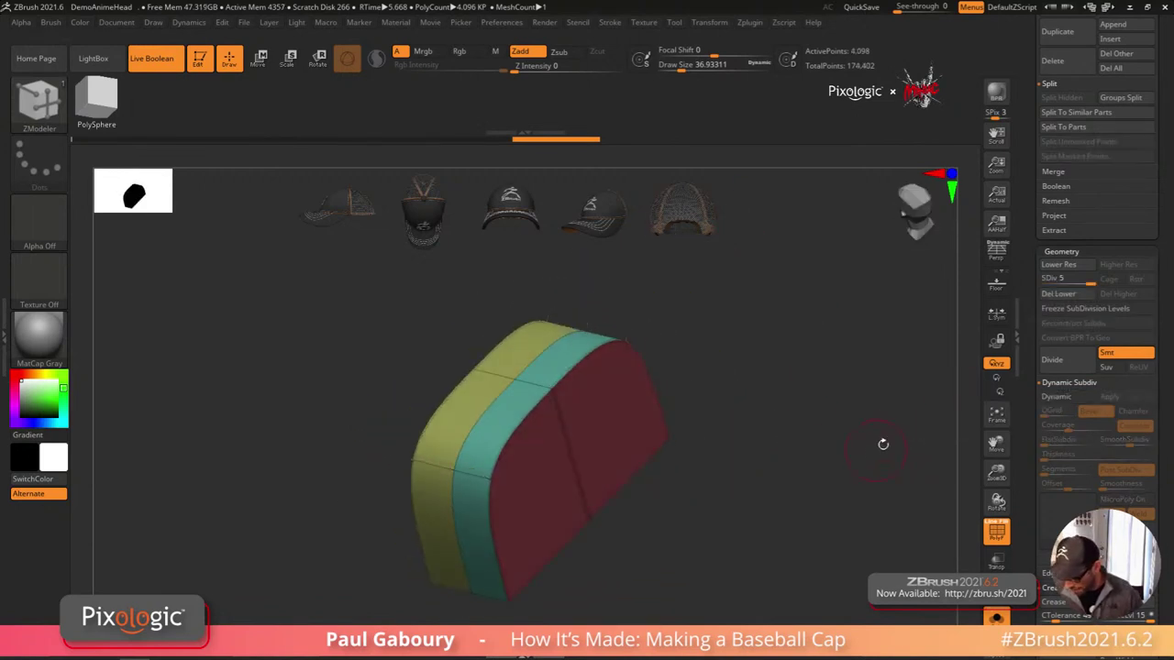
pyautogui.moveTo(725, 458); pyautogui.dragTo(684, 476)
pyautogui.moveTo(412, 385); pyautogui.dragTo(458, 390)
pyautogui.keyDown('shift'); pyautogui.moveTo(548, 330); pyautogui.dragTo(535, 403); pyautogui.keyUp('shift')
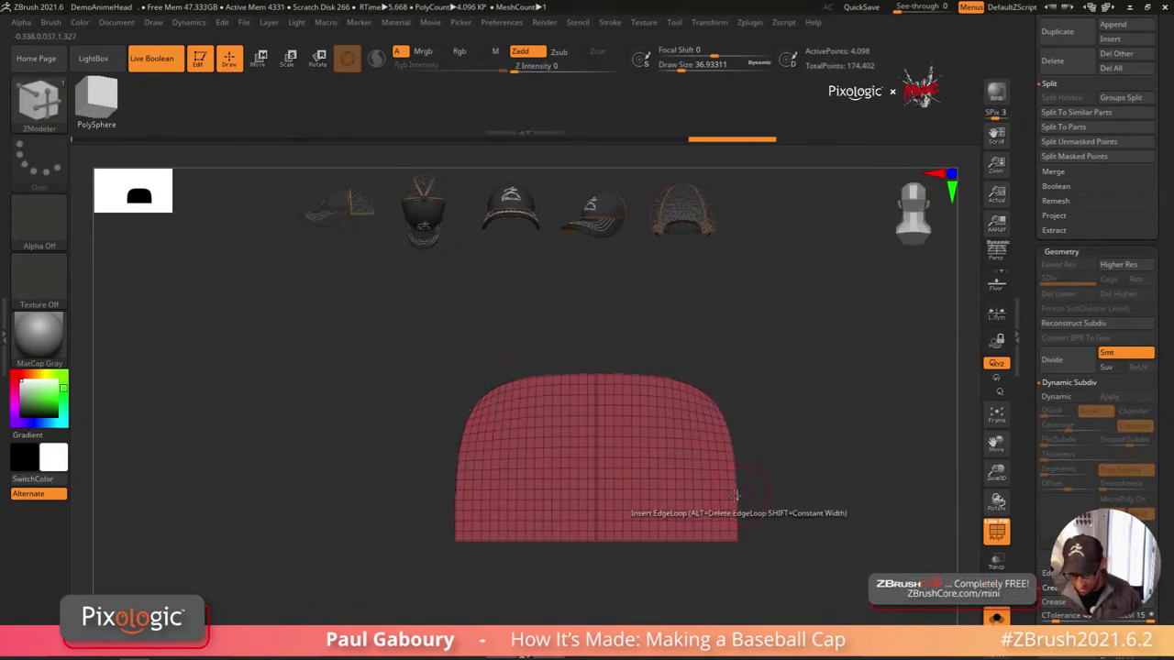
# Step: Isolate the teal polygroup band of the block, hiding all its other polygroups
pyautogui.moveTo(701, 500); pyautogui.dragTo(788, 543)
pyautogui.keyDown('ctrl'); pyautogui.keyDown('shift'); pyautogui.click(652, 458); pyautogui.keyUp('shift'); pyautogui.keyUp('ctrl')
pyautogui.keyDown('alt'); pyautogui.moveTo(720, 462); pyautogui.dragTo(614, 434); pyautogui.keyUp('alt')
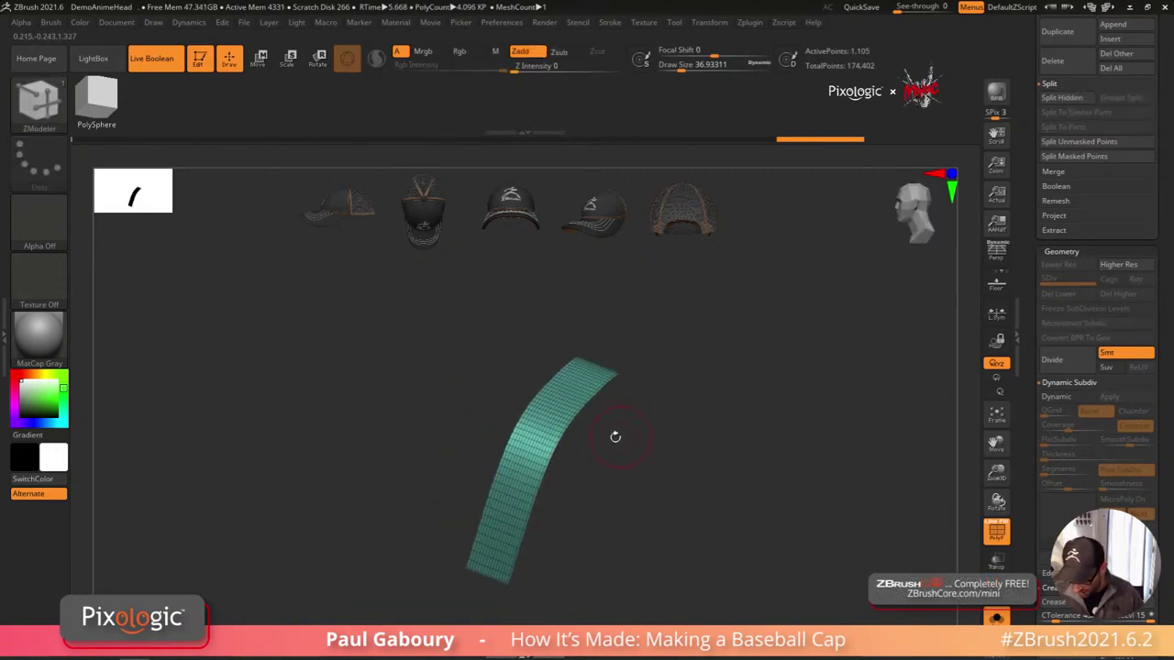
# Step: Show only the adjoining yellow and teal polygroup bands of the block
pyautogui.keyDown('ctrl'); pyautogui.keyDown('shift'); pyautogui.click(526, 427); pyautogui.keyUp('shift'); pyautogui.keyUp('ctrl')
pyautogui.keyDown('ctrl'); pyautogui.keyDown('shift'); pyautogui.click(518, 425); pyautogui.keyUp('shift'); pyautogui.keyUp('ctrl')
pyautogui.keyDown('ctrl'); pyautogui.keyDown('shift'); pyautogui.moveTo(708, 432); pyautogui.dragTo(716, 345); pyautogui.keyUp('shift'); pyautogui.keyUp('ctrl')
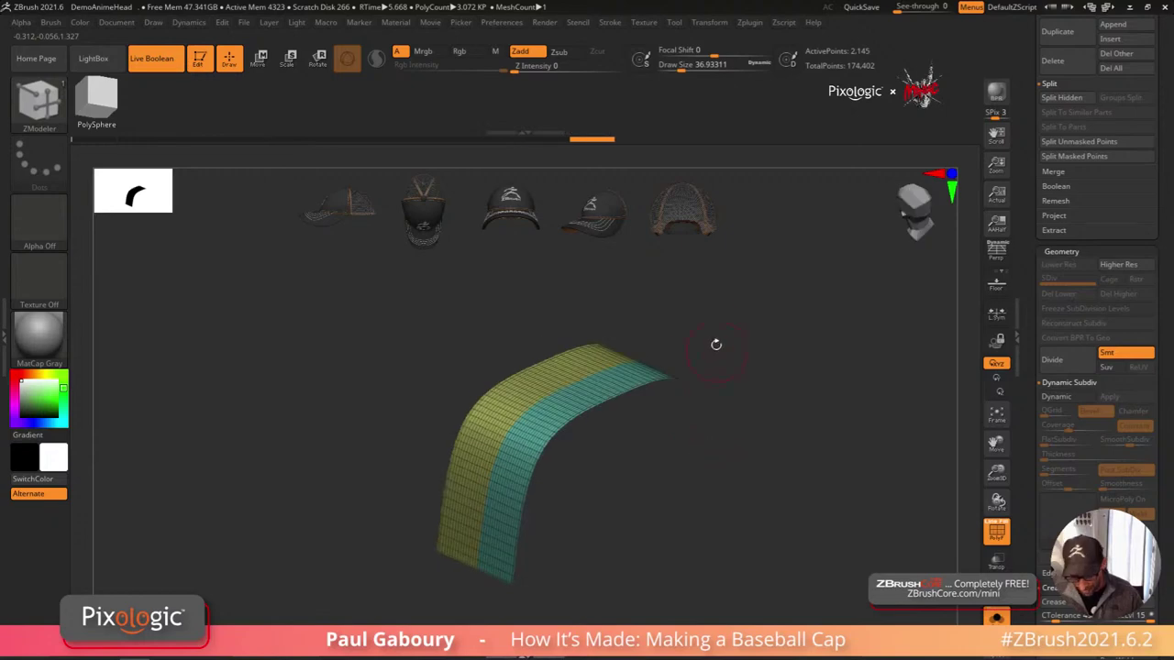
# Step: Frame the border between the yellow and teal bands with a curve and try running the InsertMesh_3 brush mesh along it
pyautogui.press('b')
pyautogui.click(717, 249)
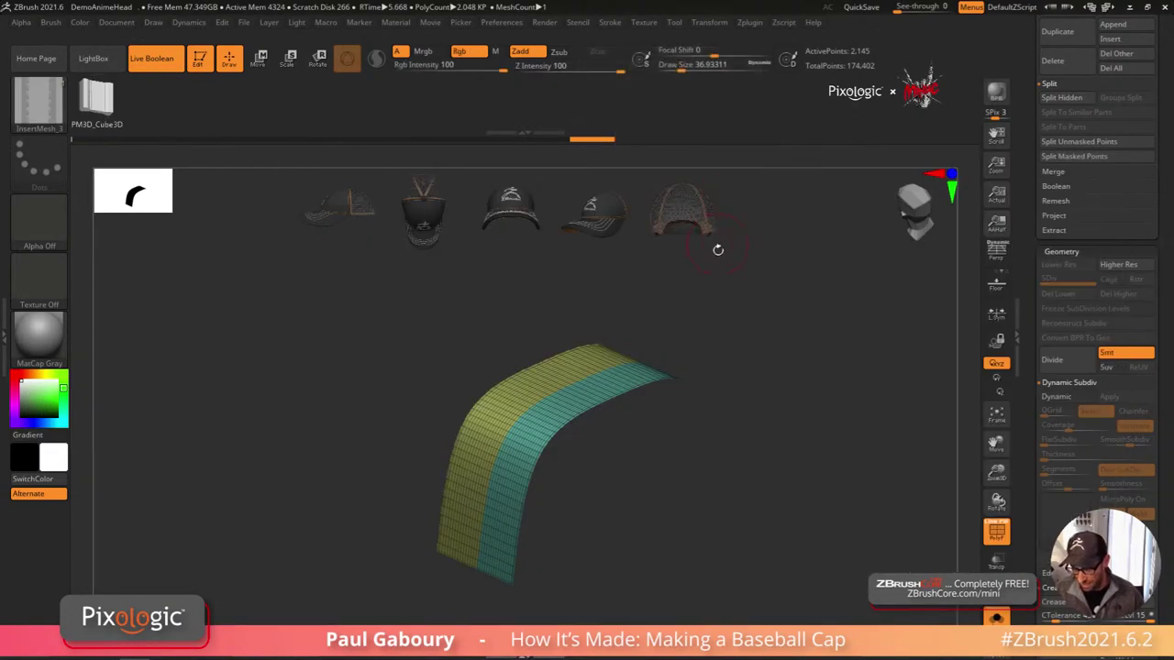
pyautogui.click(610, 22)
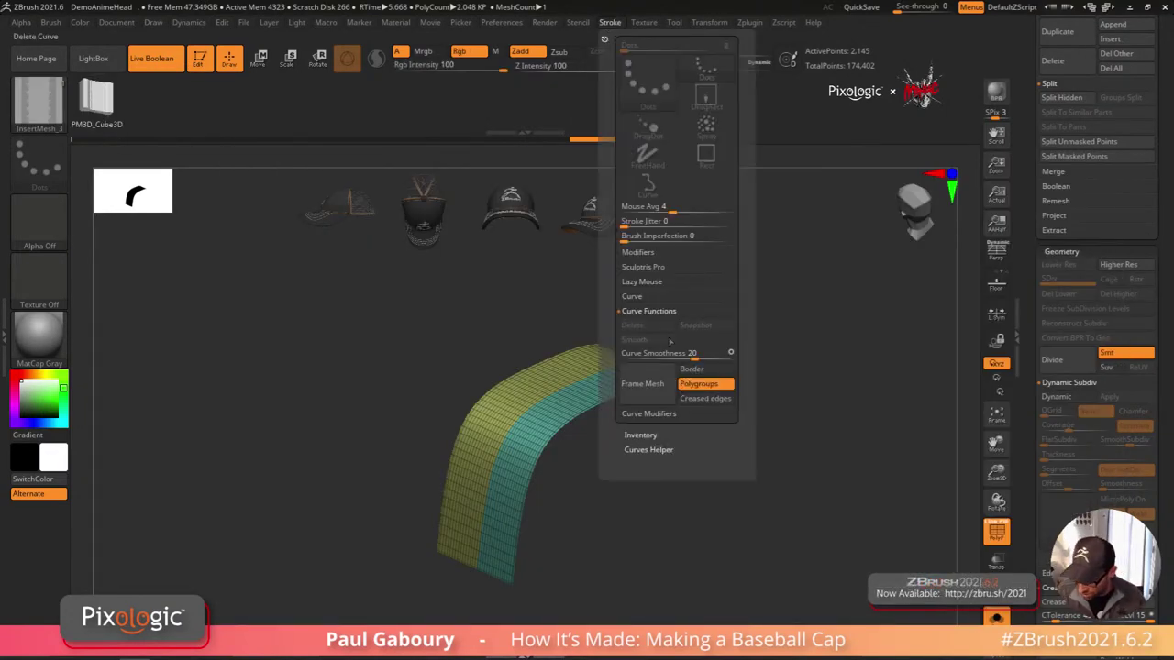
pyautogui.click(641, 383)
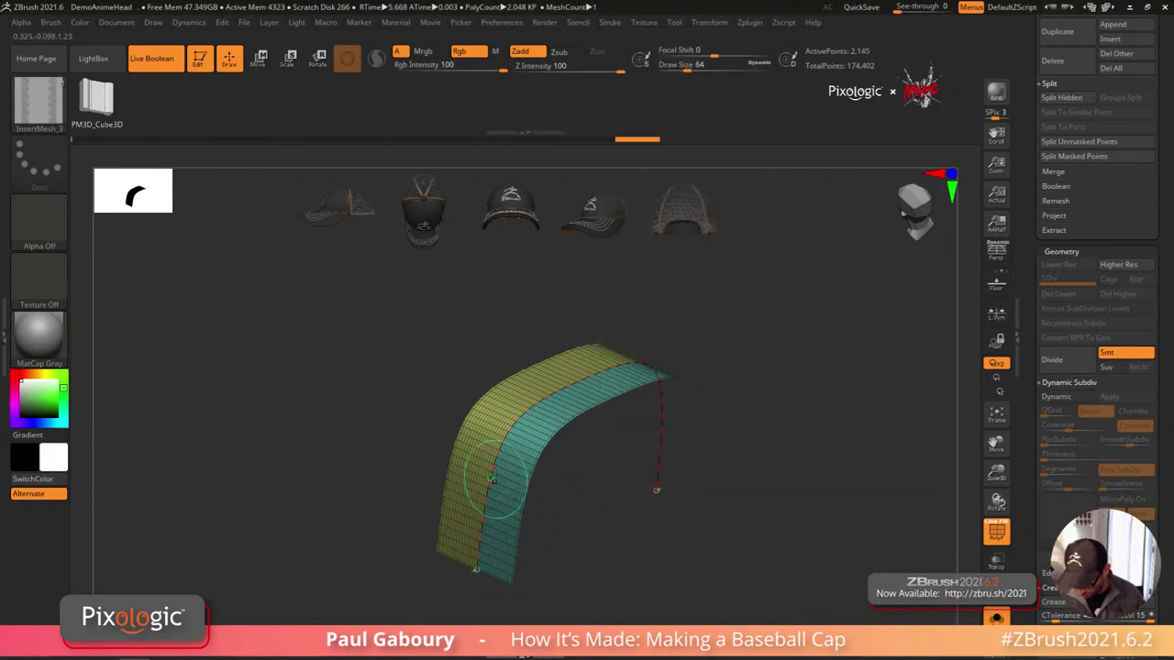
pyautogui.click(494, 472)
pyautogui.moveTo(650, 525); pyautogui.dragTo(707, 485)
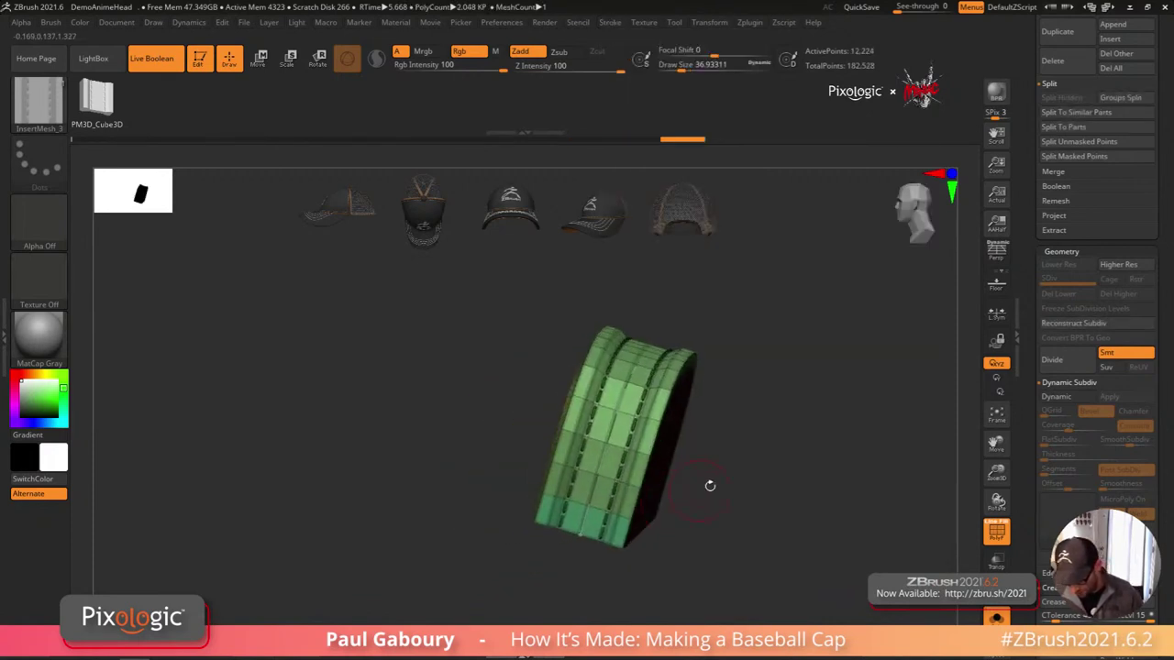
# Step: Undo the inserted mesh strip and the polygroup hiding, and reduce the draw size to about 14
pyautogui.hotkey('ctrl', 'z')
pyautogui.hotkey('ctrl', 'z')
pyautogui.hotkey('ctrl', 'z')
pyautogui.hotkey('ctrl', 'z')
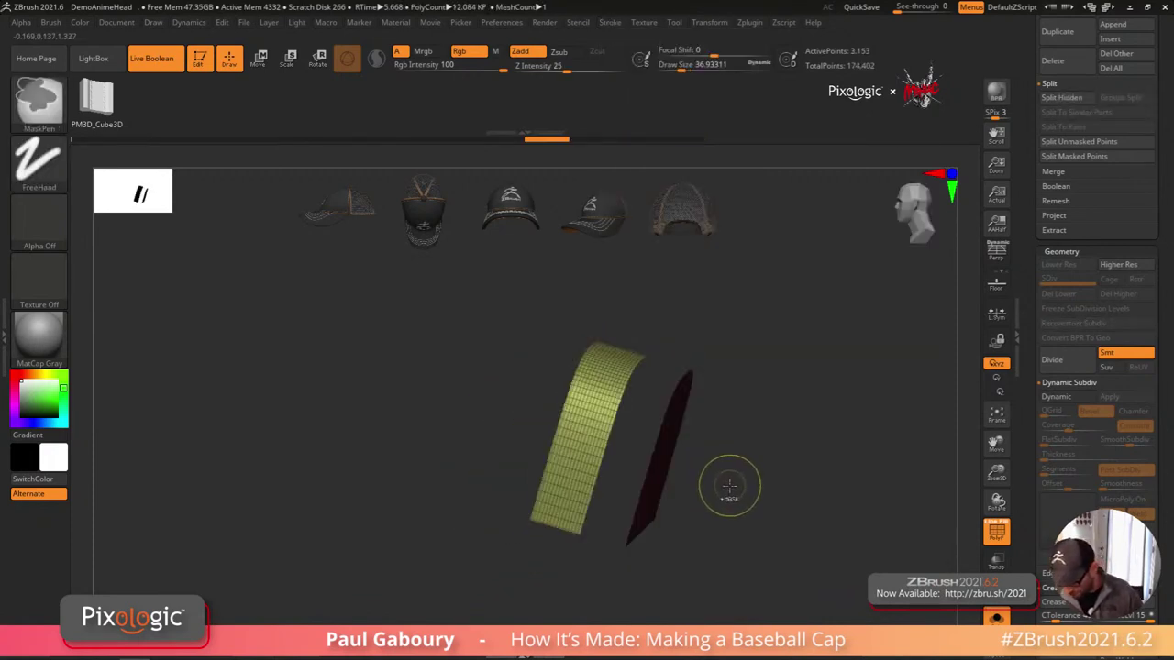
pyautogui.press('s')
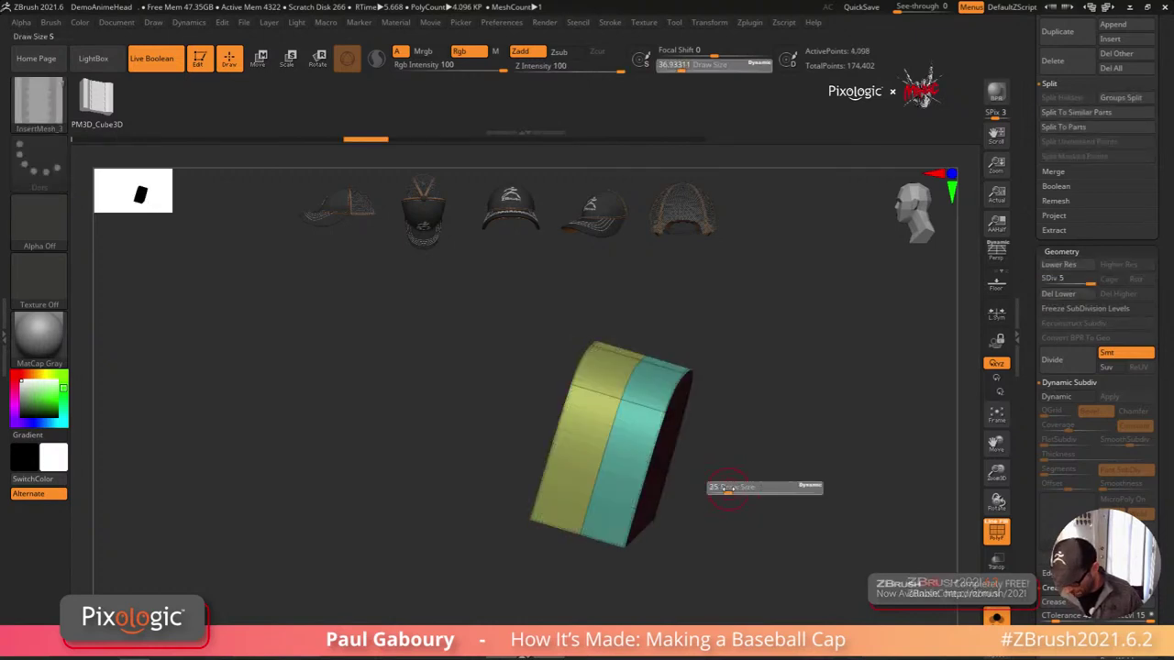
pyautogui.moveTo(731, 486); pyautogui.dragTo(713, 493)
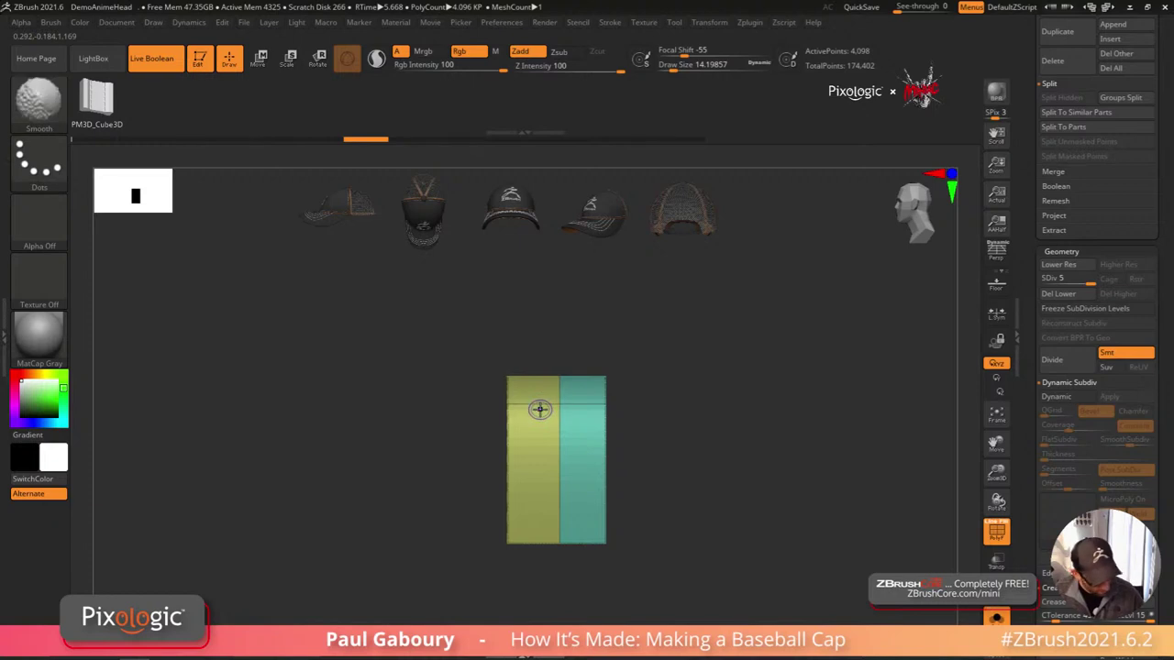
# Step: Undo the block's applied subdivision and switch off its Dynamic Subdiv preview, leaving the plain low-poly block
pyautogui.hotkey('shift', 'd')
pyautogui.hotkey('ctrl', 'z')
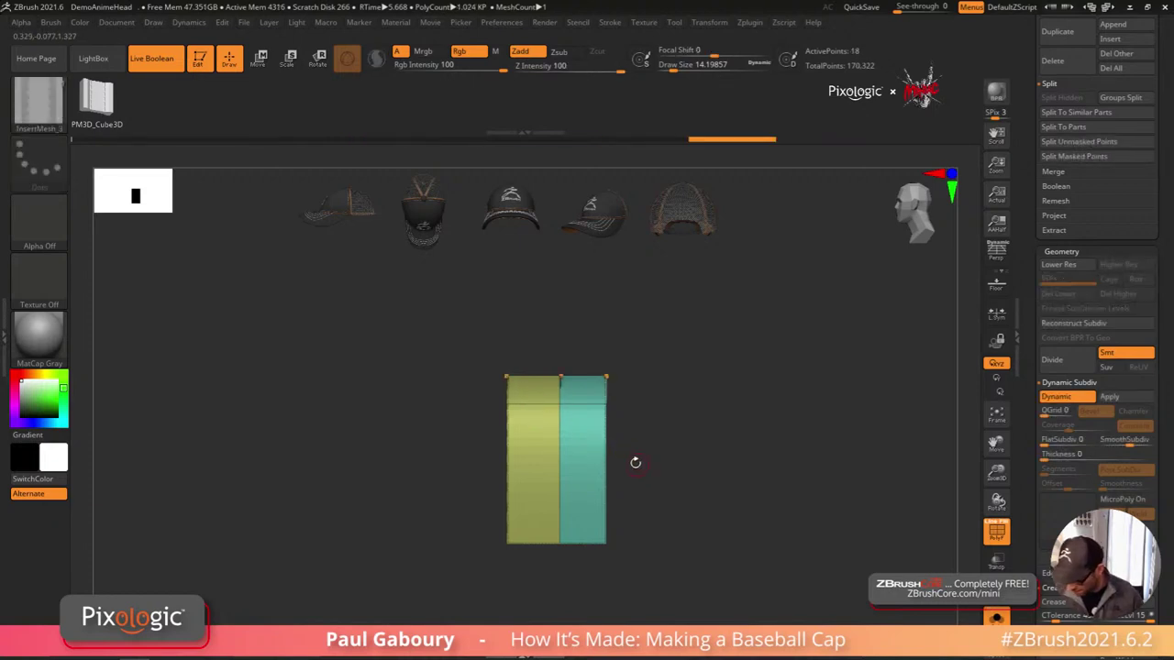
pyautogui.hotkey('ctrl', 'z')
pyautogui.hotkey('ctrl', 'z')
pyautogui.hotkey('shift', 'd')
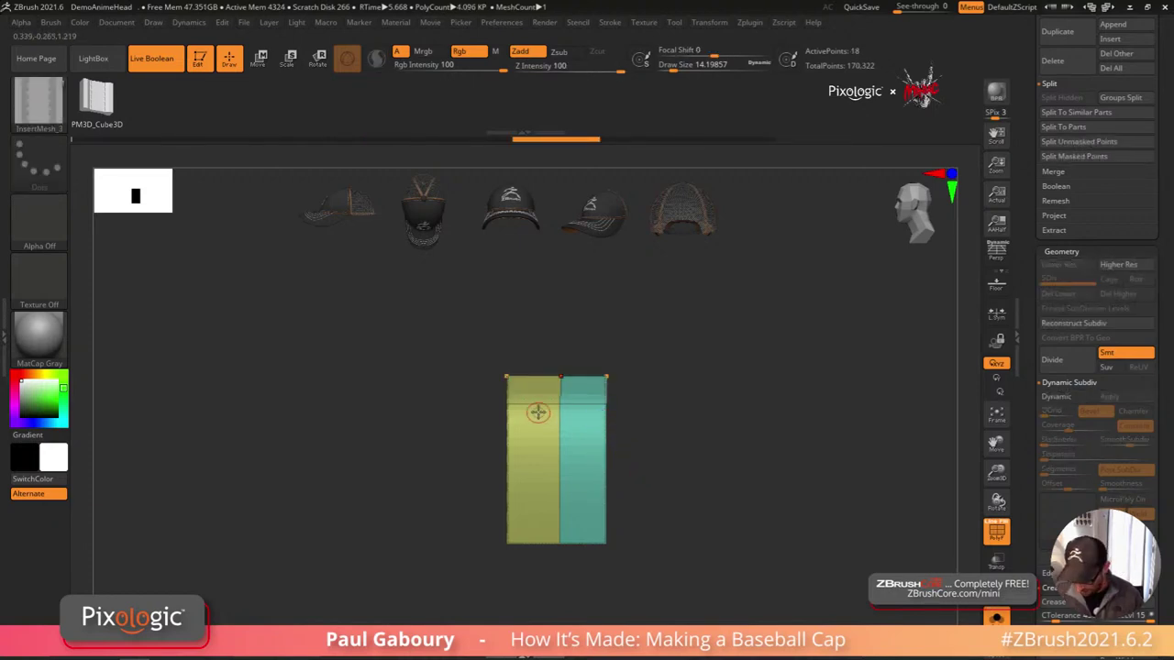
pyautogui.moveTo(618, 450)
pyautogui.mouseDown()
pyautogui.moveTo(634, 475)
pyautogui.moveTo(642, 461)
pyautogui.moveTo(624, 434)
pyautogui.moveTo(524, 419)
pyautogui.mouseUp()
pyautogui.press('ctrl')
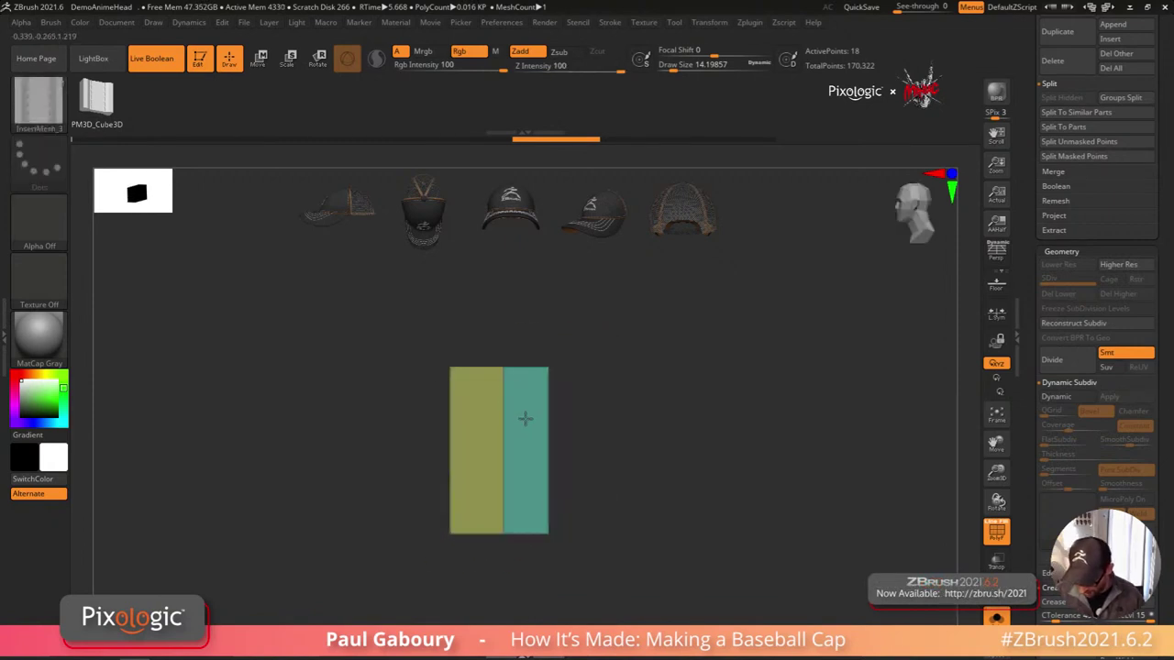
# Step: Insert a ZModeler edge loop in the block's yellow band, close to the border with the teal band
pyautogui.press('b')
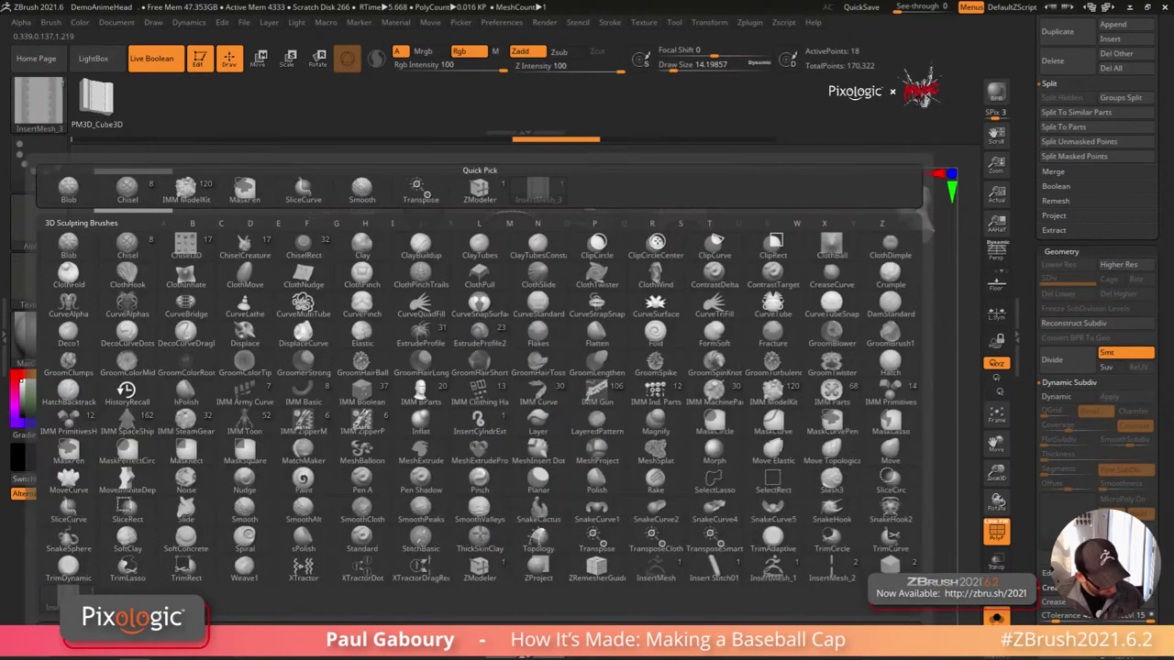
pyautogui.press('z')
pyautogui.press('m')
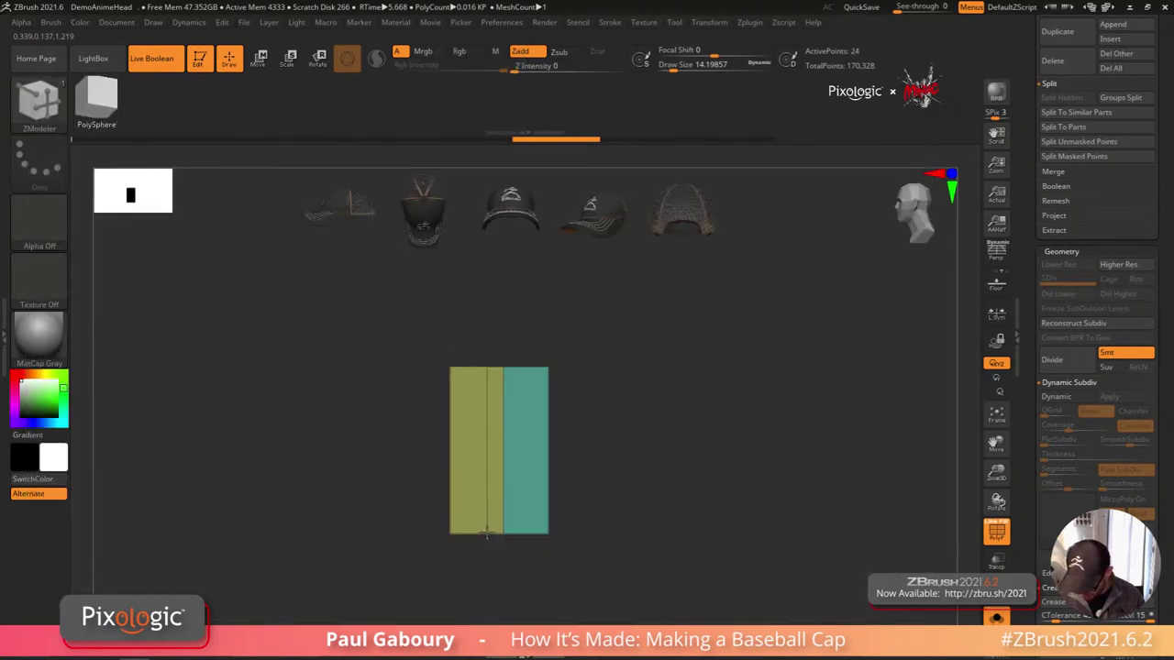
pyautogui.moveTo(486, 535); pyautogui.dragTo(514, 459)
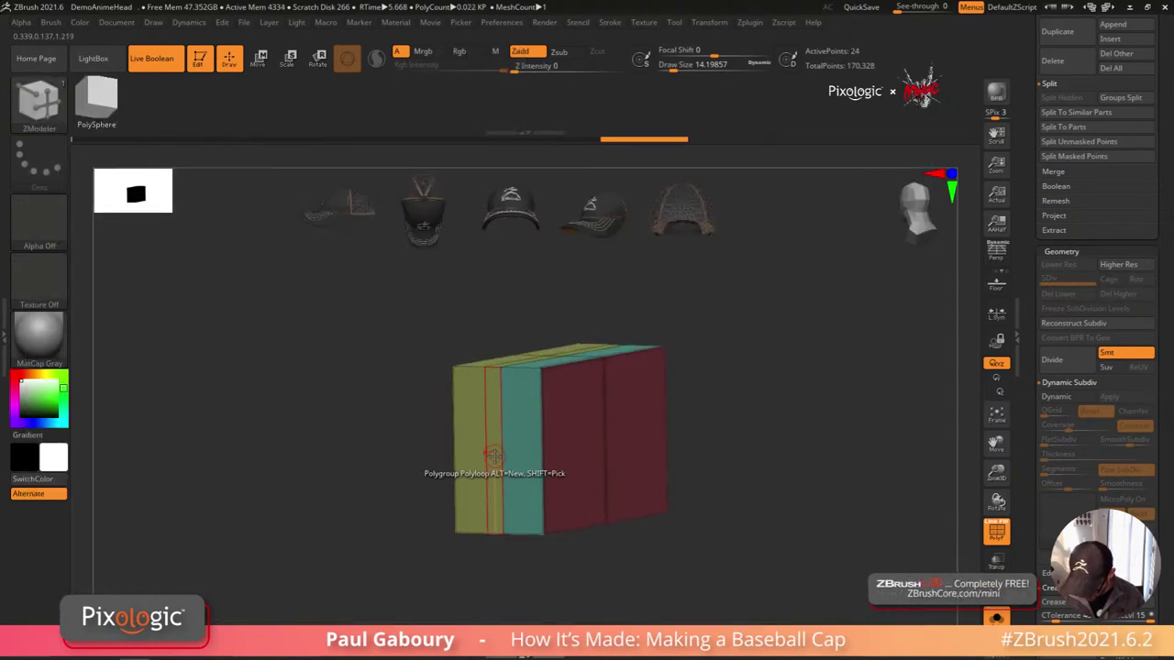
# Step: Extrude the narrow polyloop beside the teal band outward with QMesh set to Polyloop, forming a thin raised rim around the block
pyautogui.press('space')
pyautogui.click(541, 260)
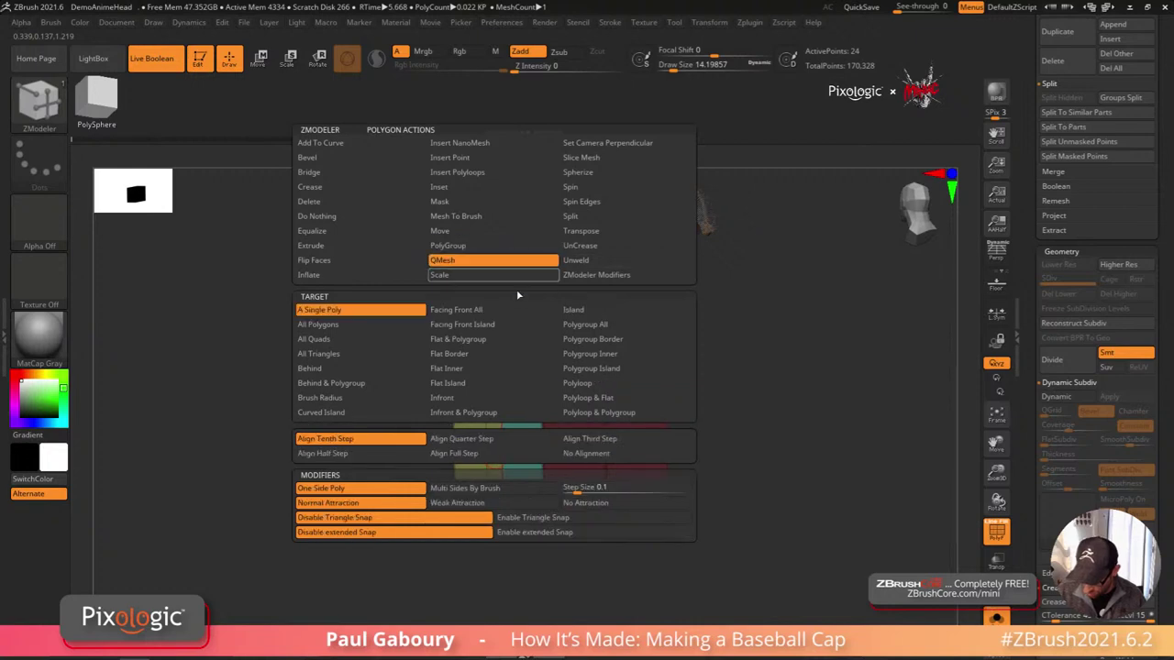
pyautogui.moveTo(495, 500); pyautogui.dragTo(493, 483)
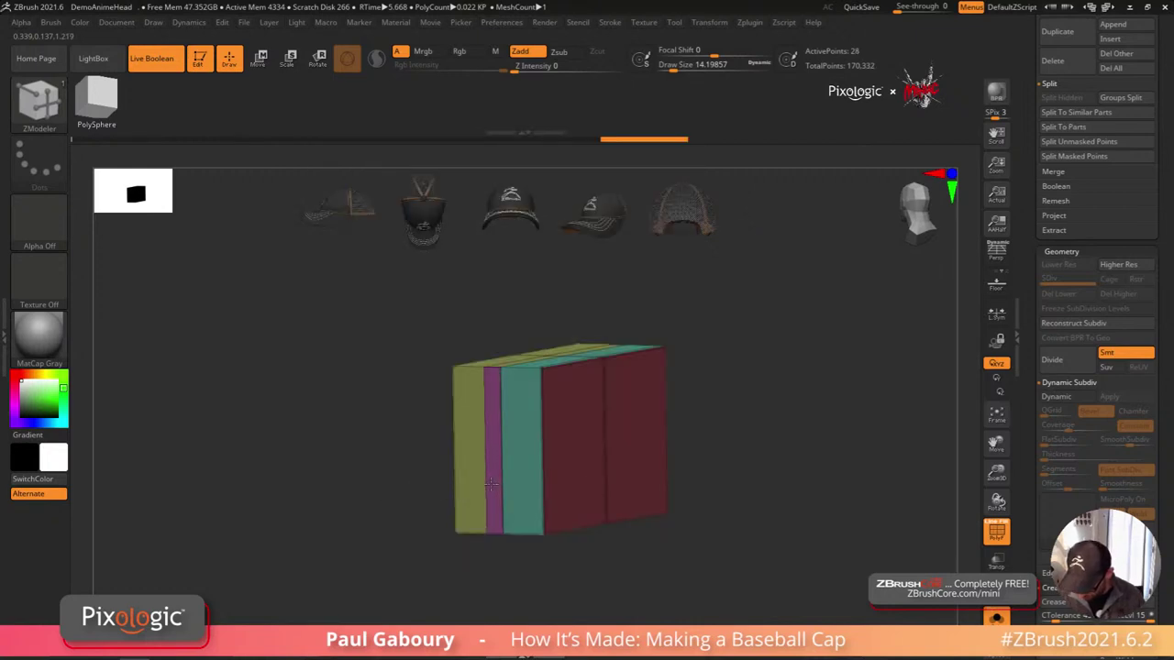
pyautogui.press('space')
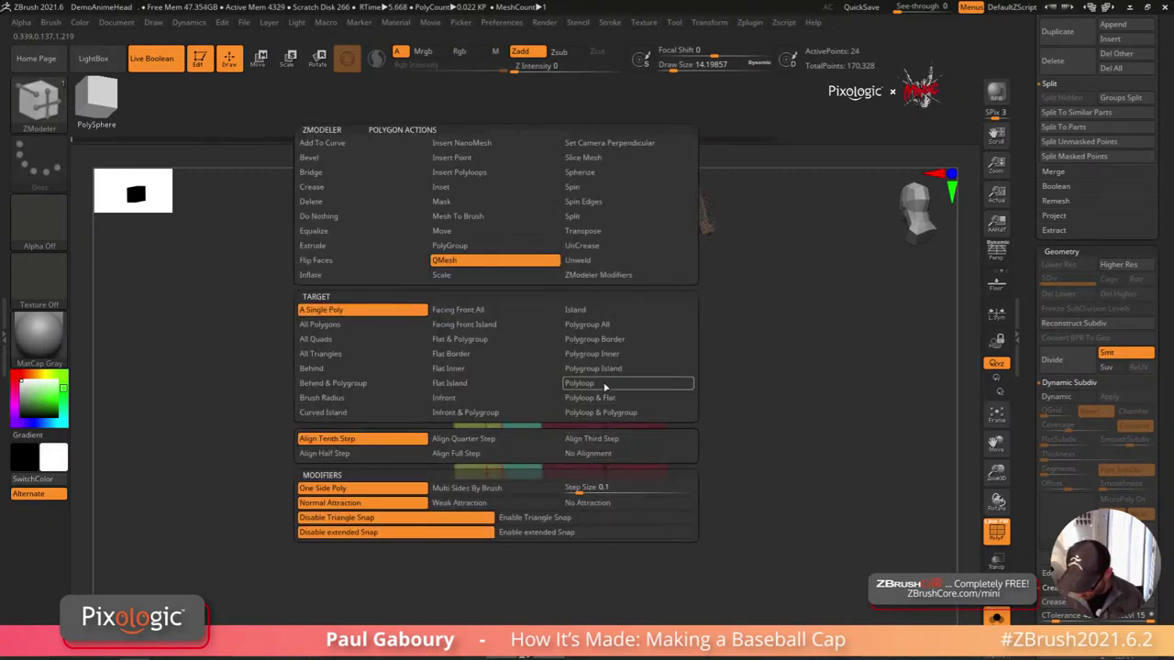
pyautogui.click(605, 384)
pyautogui.moveTo(490, 480); pyautogui.dragTo(484, 486)
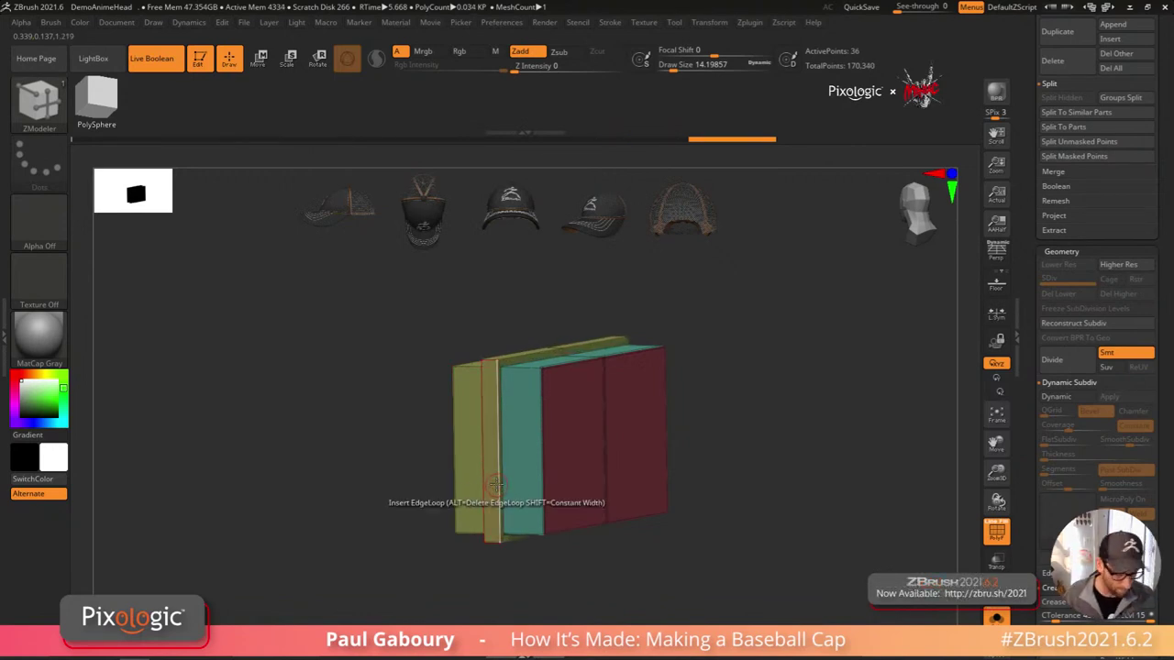
pyautogui.moveTo(611, 542); pyautogui.dragTo(513, 432)
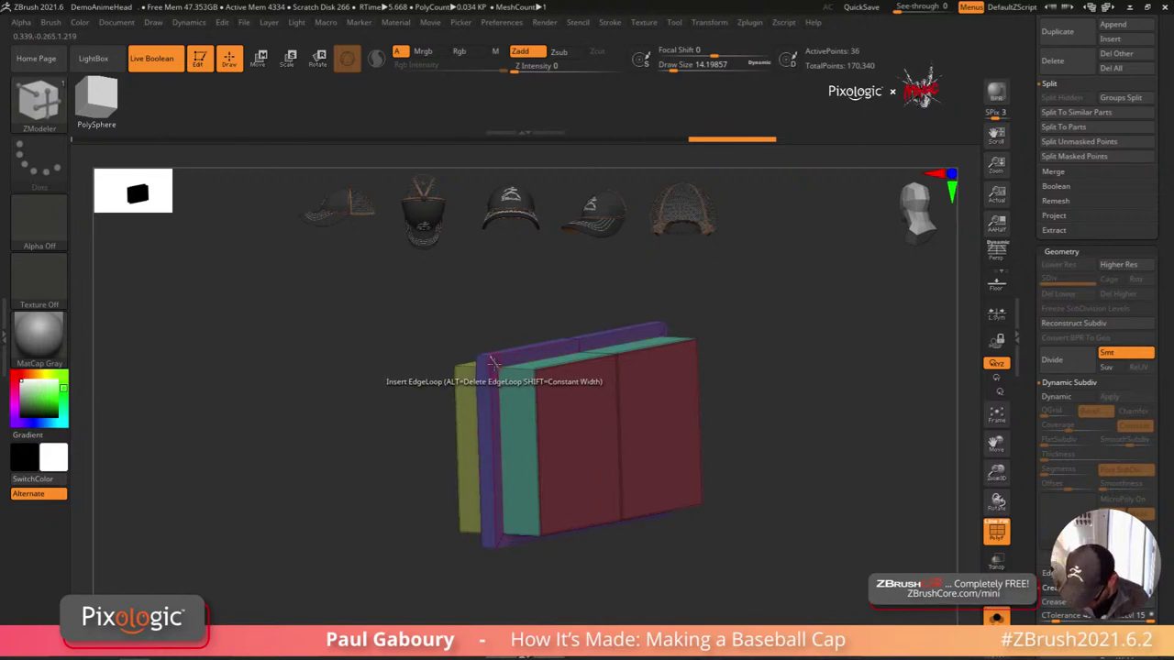
# Step: Insert an edge loop along the rim's side wall facing the teal band and give the inner polyloop its own polygroup
pyautogui.keyDown('ctrl'); pyautogui.moveTo(493, 364); pyautogui.dragTo(527, 377, button='right'); pyautogui.keyUp('ctrl')
pyautogui.press('space')
pyautogui.click(492, 358)
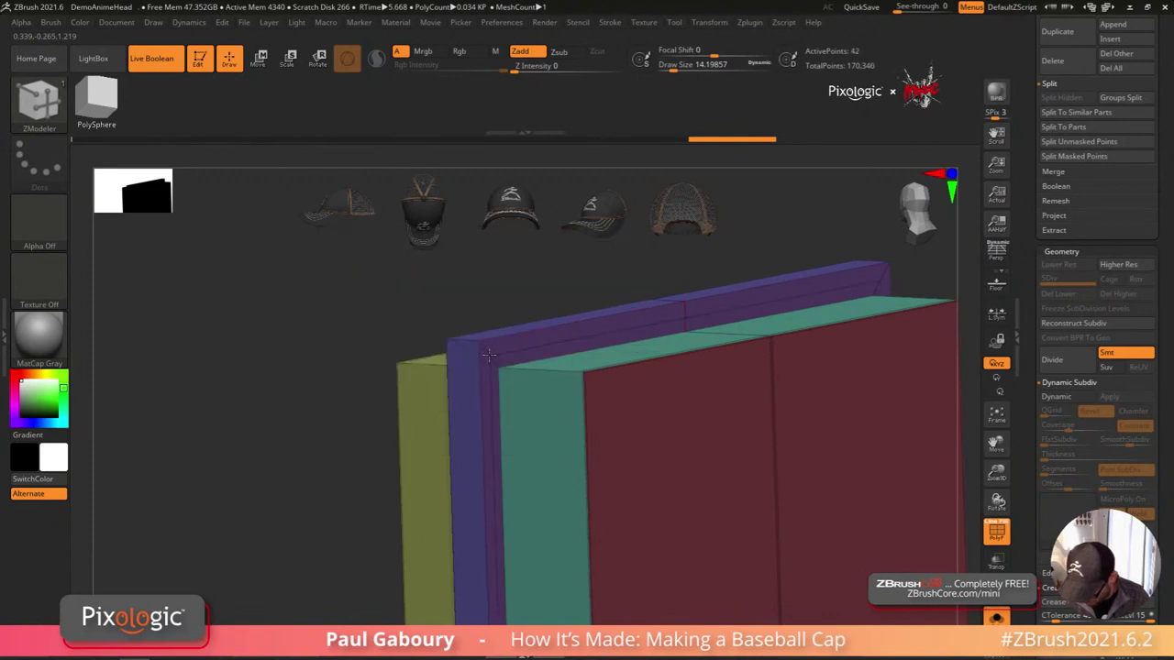
pyautogui.press('space')
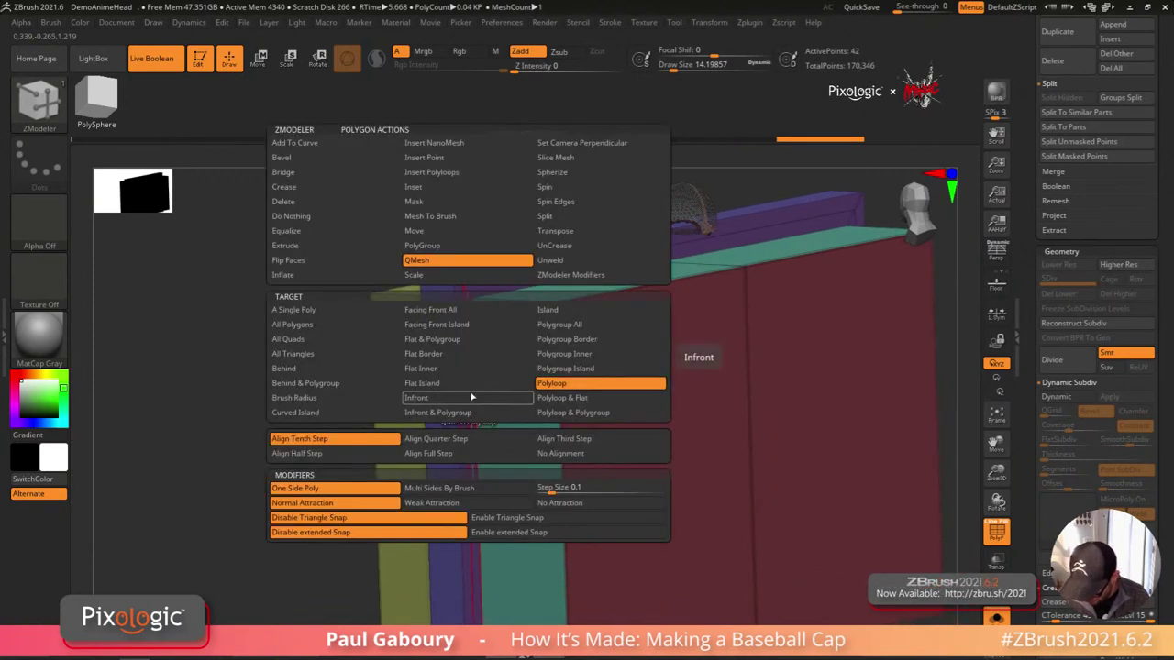
pyautogui.click(447, 254)
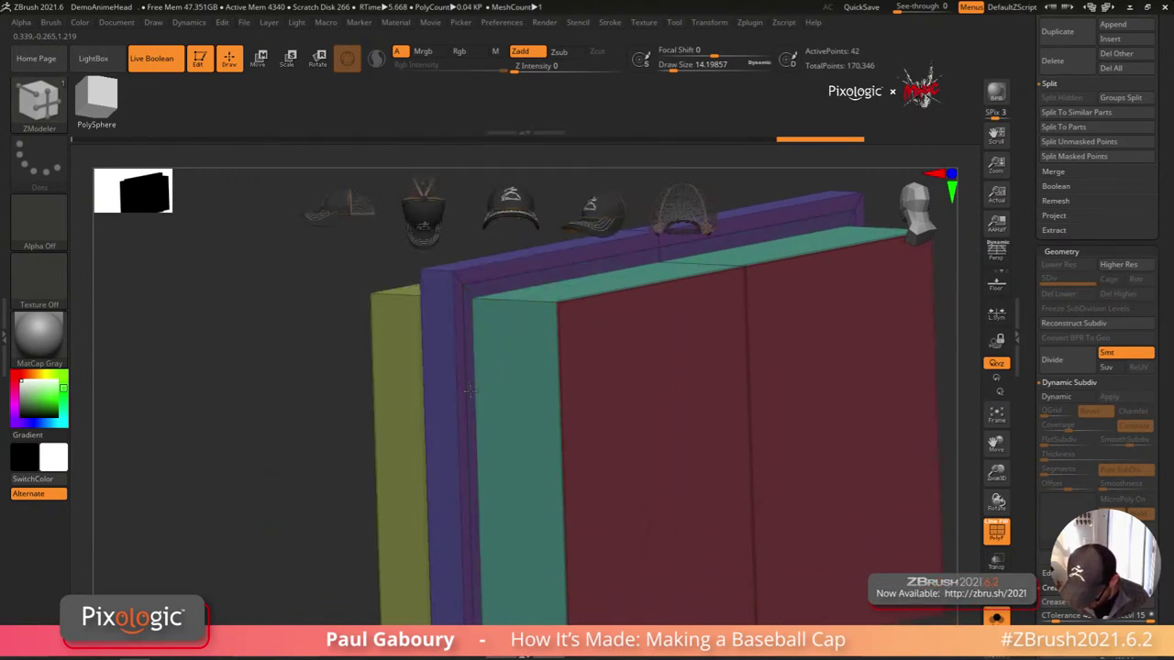
pyautogui.click(461, 352)
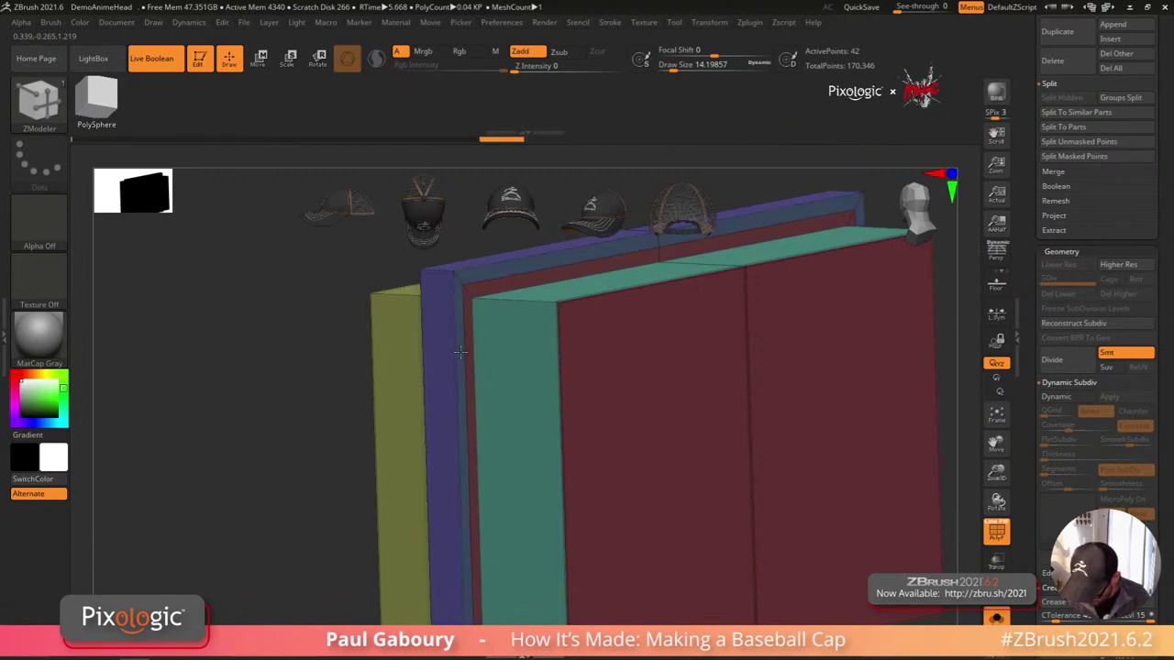
pyautogui.keyDown('ctrl'); pyautogui.moveTo(459, 352); pyautogui.dragTo(470, 292, button='right'); pyautogui.keyUp('ctrl')
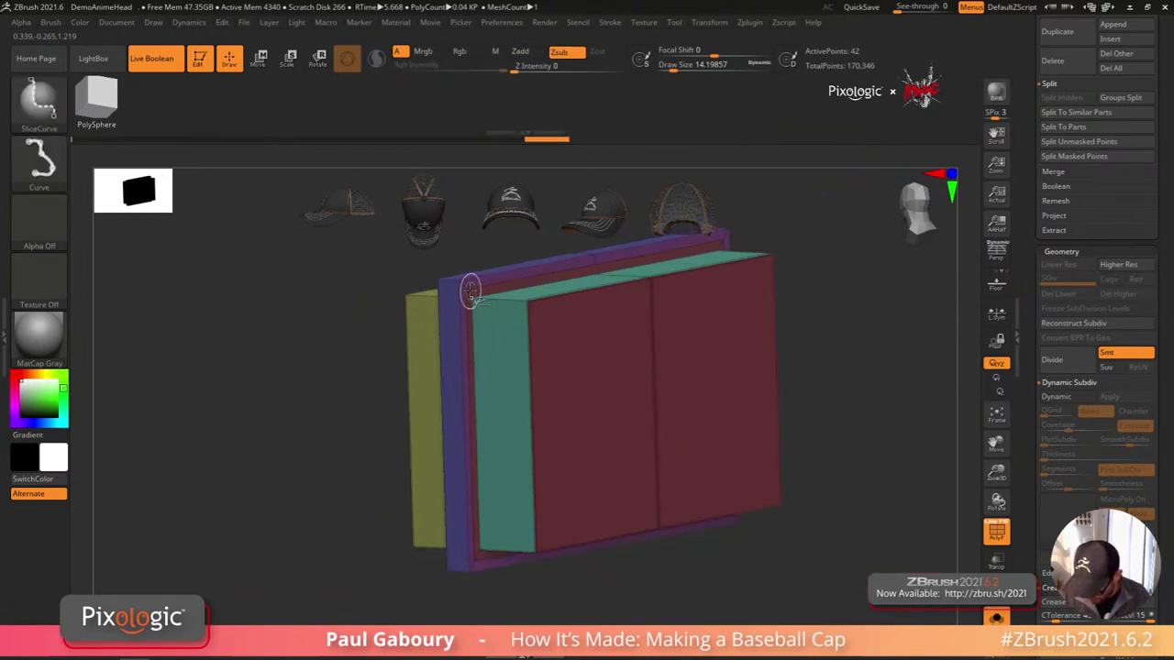
# Step: Isolate the two strips on the rim's side wall and frame the polygroup border between them with a curve
pyautogui.keyDown('ctrl'); pyautogui.keyDown('shift'); pyautogui.click(471, 291); pyautogui.keyUp('shift'); pyautogui.keyUp('ctrl')
pyautogui.moveTo(525, 380); pyautogui.dragTo(548, 471, button='right')
pyautogui.keyDown('alt'); pyautogui.moveTo(742, 585); pyautogui.dragTo(455, 383); pyautogui.keyUp('alt')
pyautogui.keyDown('alt'); pyautogui.moveTo(519, 456); pyautogui.dragTo(500, 518); pyautogui.keyUp('alt')
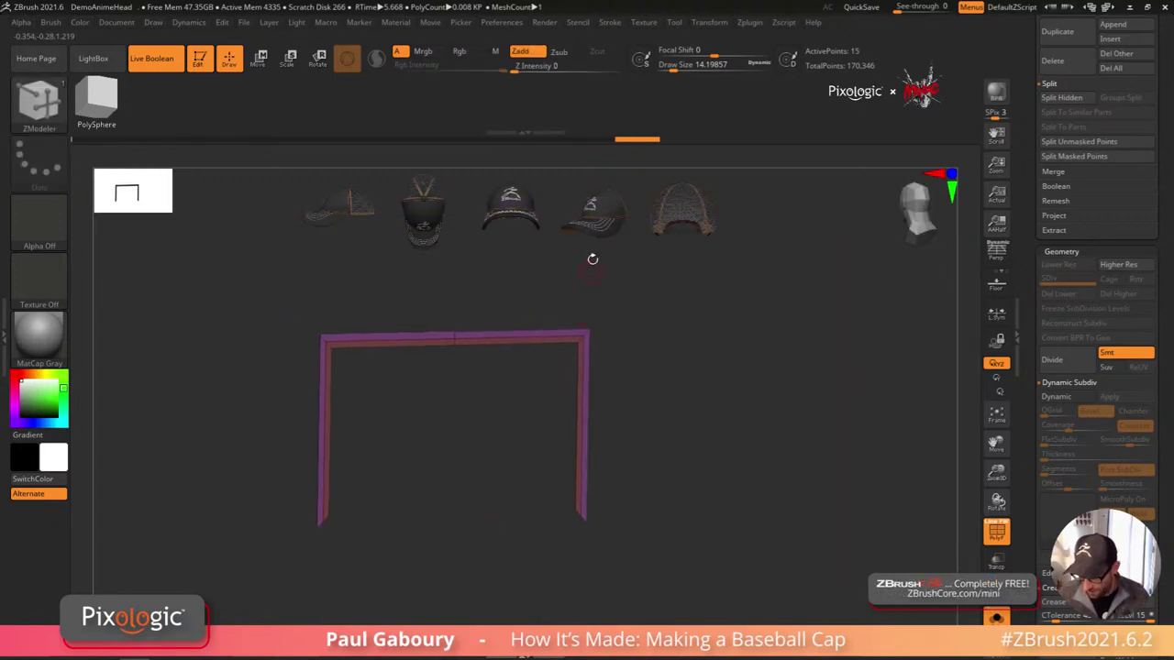
pyautogui.click(619, 22)
pyautogui.click(633, 379)
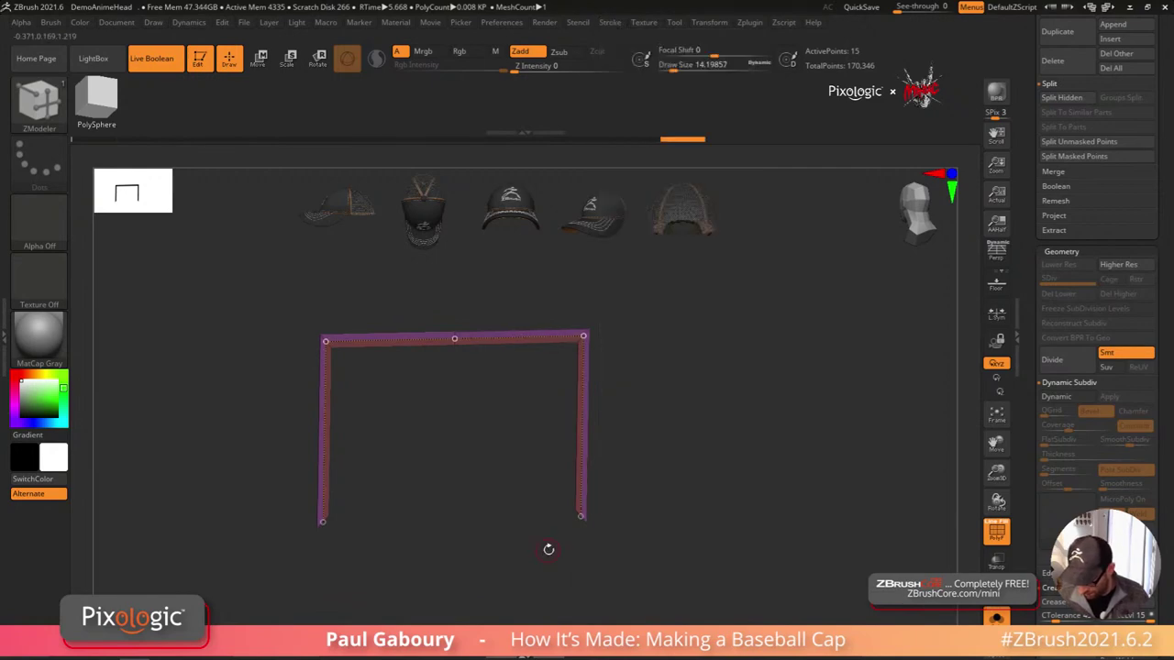
# Step: Switch to the InsertMesh_3 brush and unhide the rest of the block
pyautogui.press('b')
pyautogui.click(647, 354)
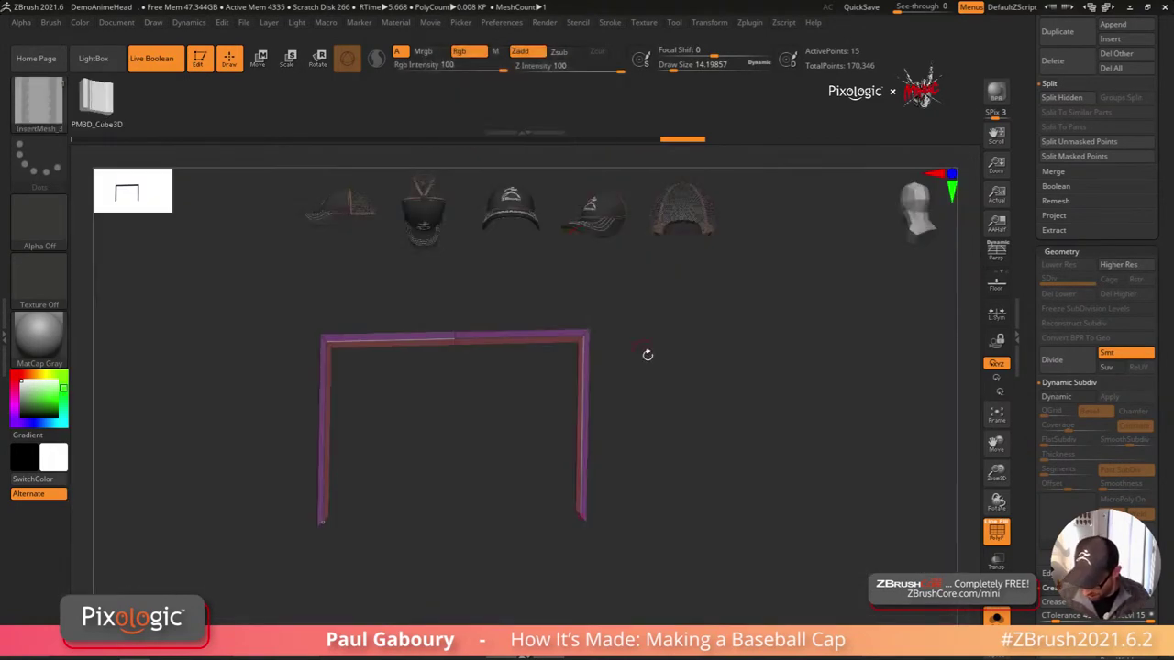
pyautogui.keyDown('ctrl'); pyautogui.keyDown('shift'); pyautogui.click(682, 448); pyautogui.keyUp('shift'); pyautogui.keyUp('ctrl')
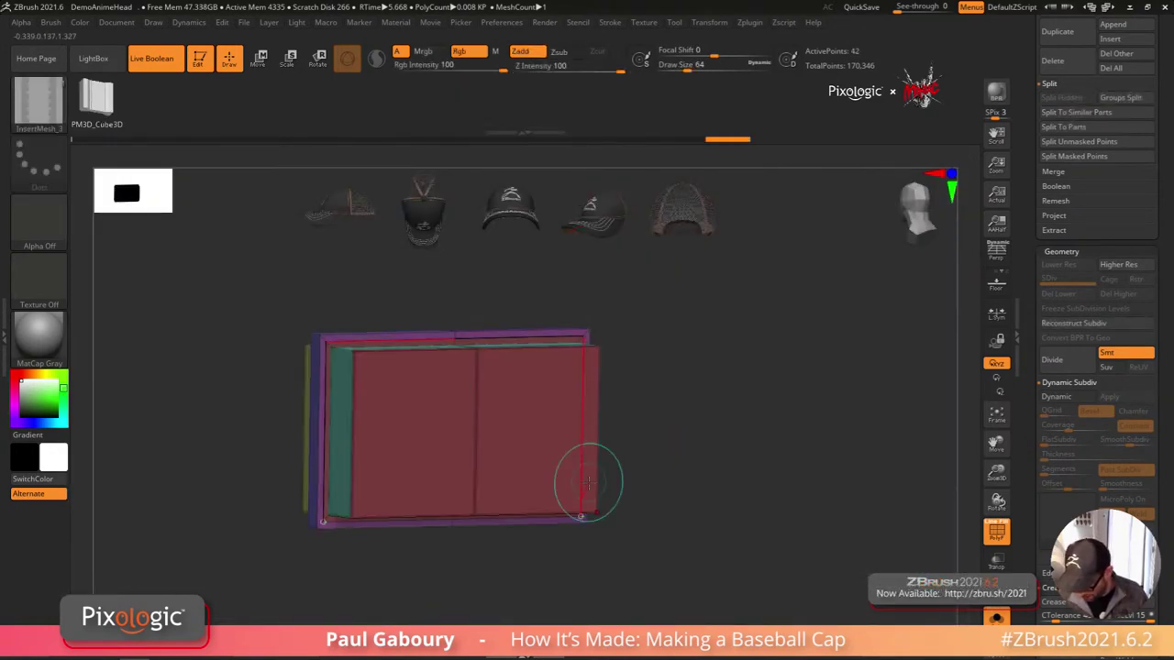
pyautogui.moveTo(351, 550); pyautogui.dragTo(358, 557)
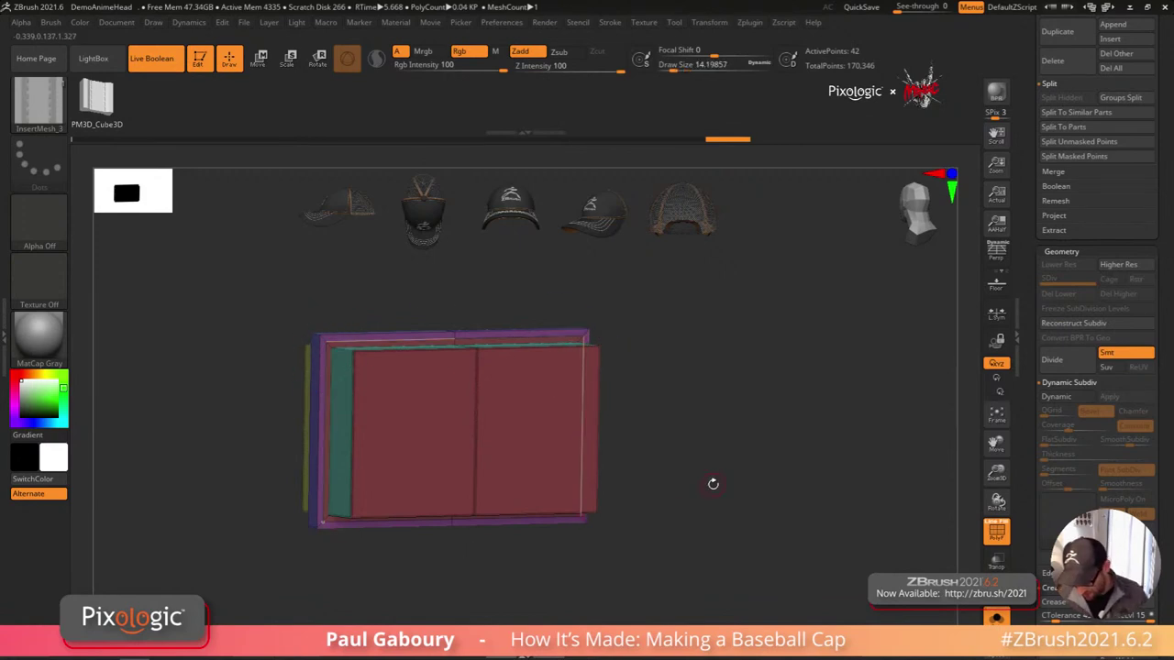
# Step: Turn the block's Dynamic Subdiv preview on and off to compare it with the framed curve, and delete that curve
pyautogui.press('d')
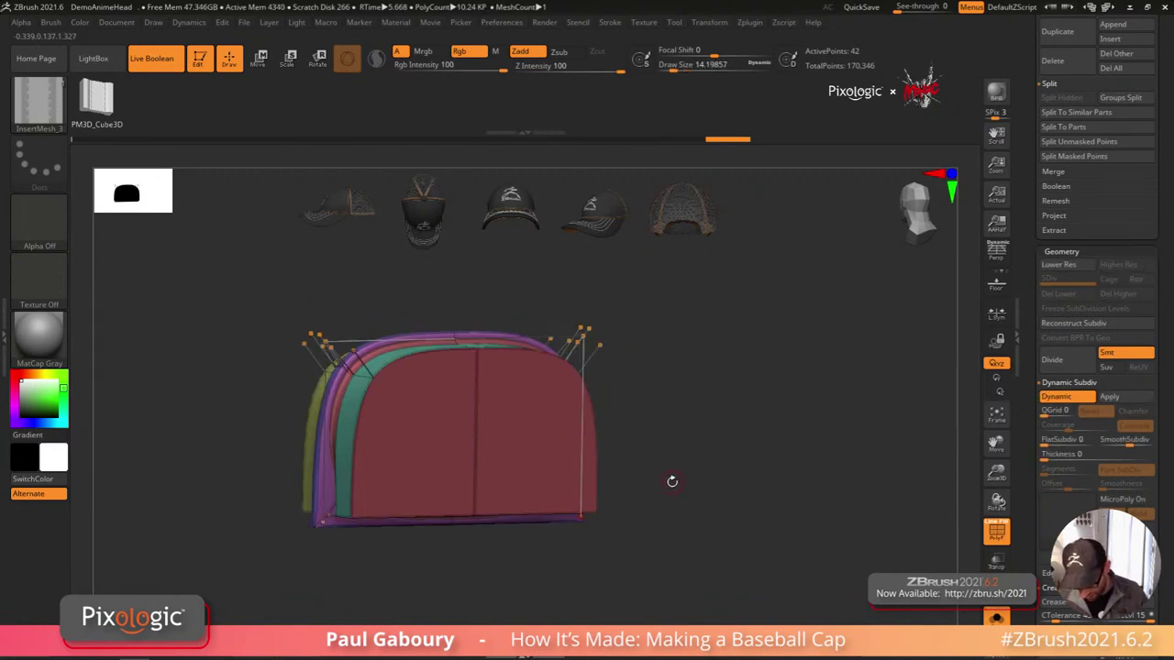
pyautogui.hotkey('shift', 'd')
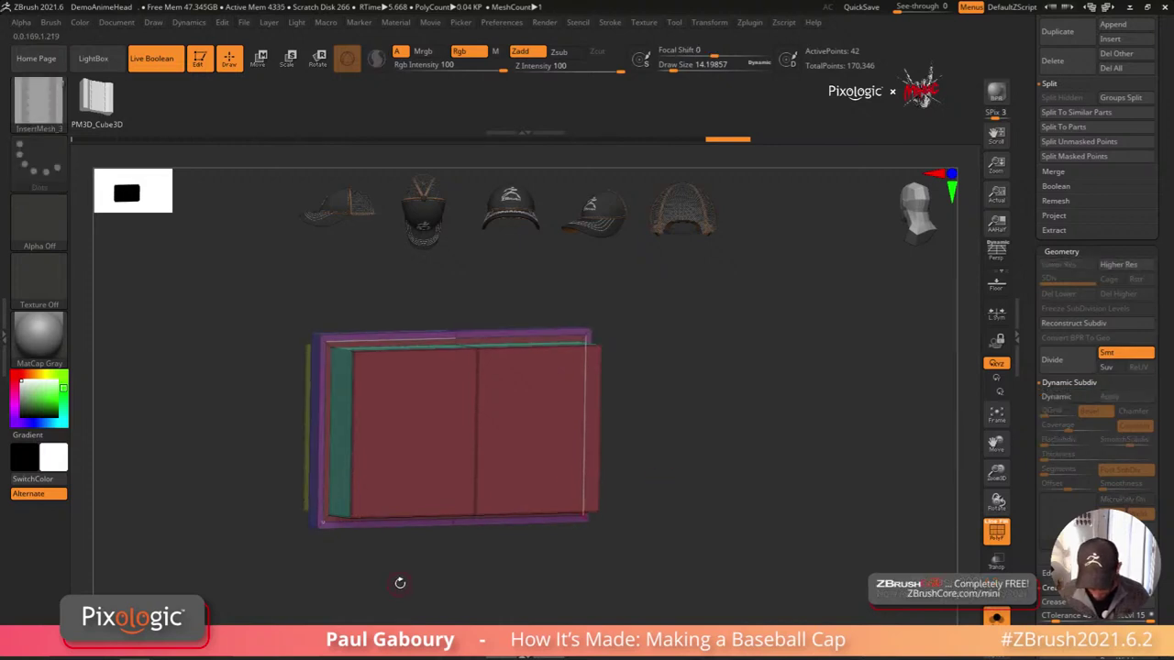
pyautogui.moveTo(398, 581); pyautogui.dragTo(613, 413)
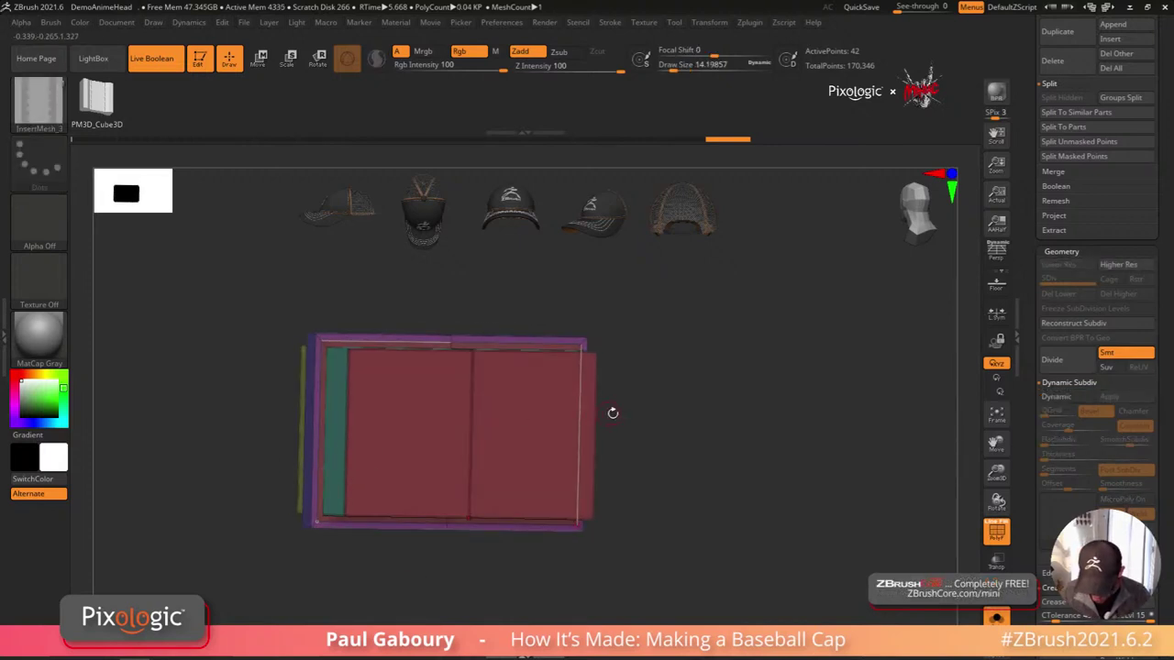
pyautogui.click(605, 22)
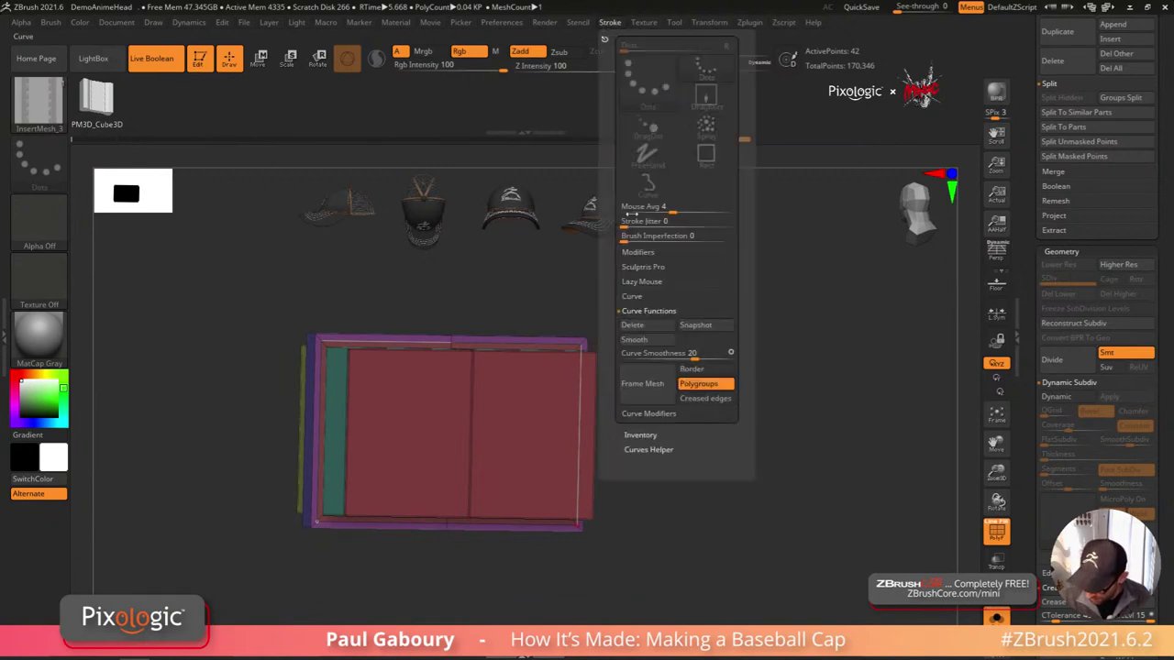
pyautogui.click(653, 329)
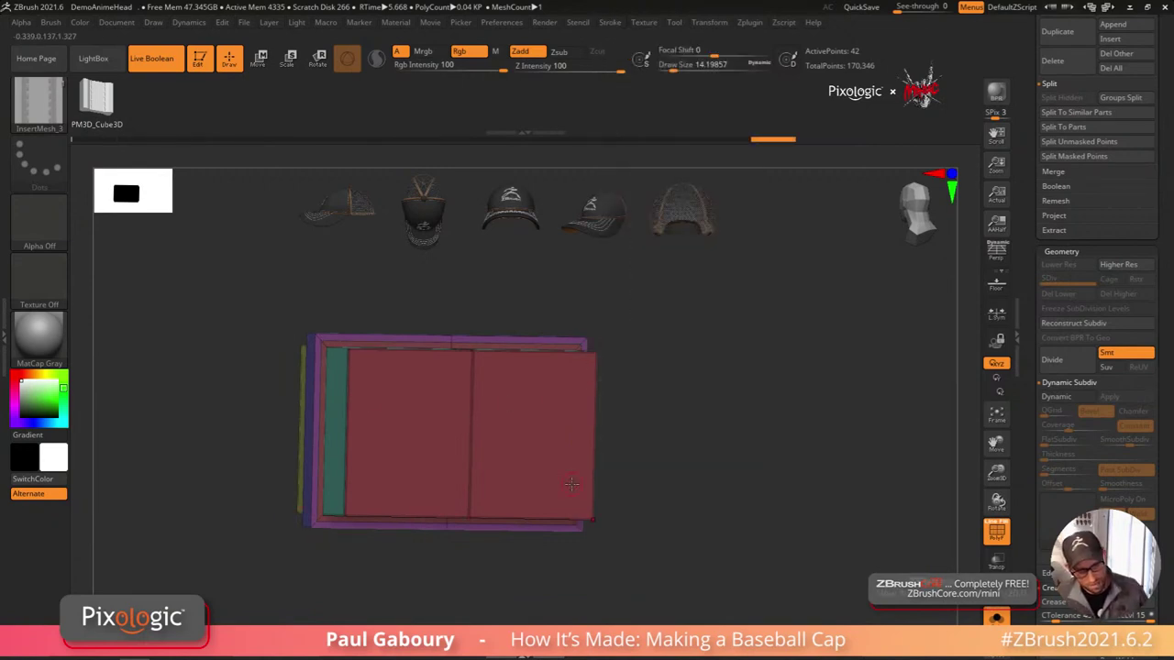
pyautogui.moveTo(515, 490); pyautogui.dragTo(452, 486, button='right')
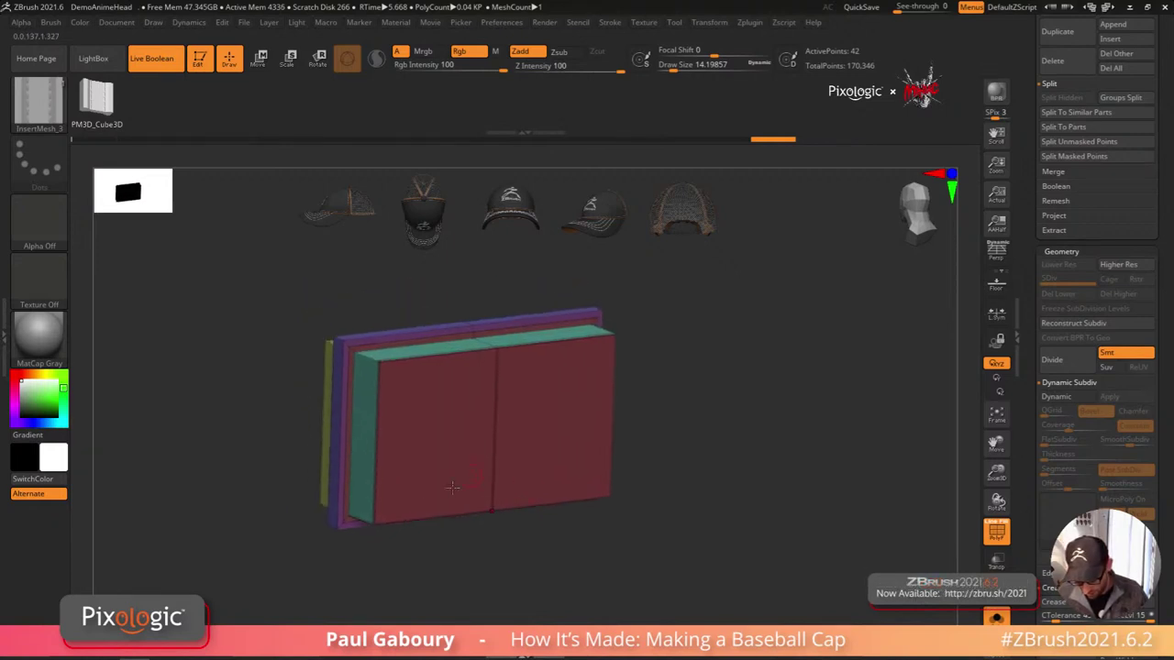
# Step: Turn the block's Dynamic Subdiv preview on and off to check the rim's shape from the front and below
pyautogui.moveTo(587, 407); pyautogui.dragTo(659, 471, button='right')
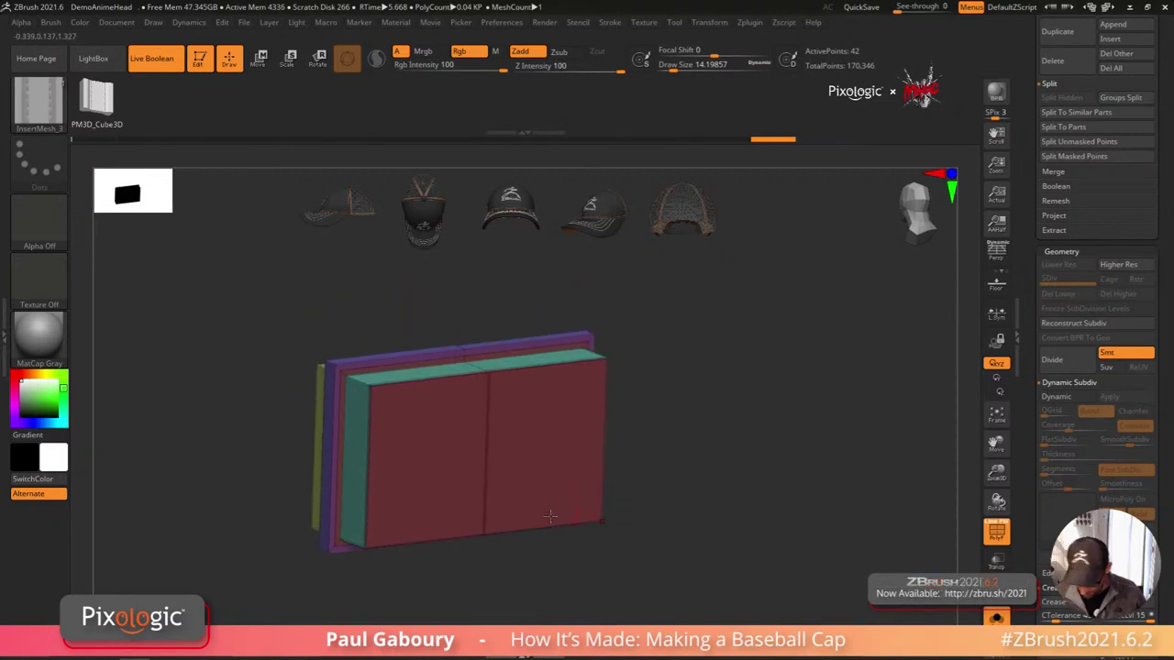
pyautogui.moveTo(1159, 514); pyautogui.dragTo(1167, 425)
pyautogui.keyDown('alt'); pyautogui.moveTo(641, 493); pyautogui.dragTo(687, 510); pyautogui.keyUp('alt')
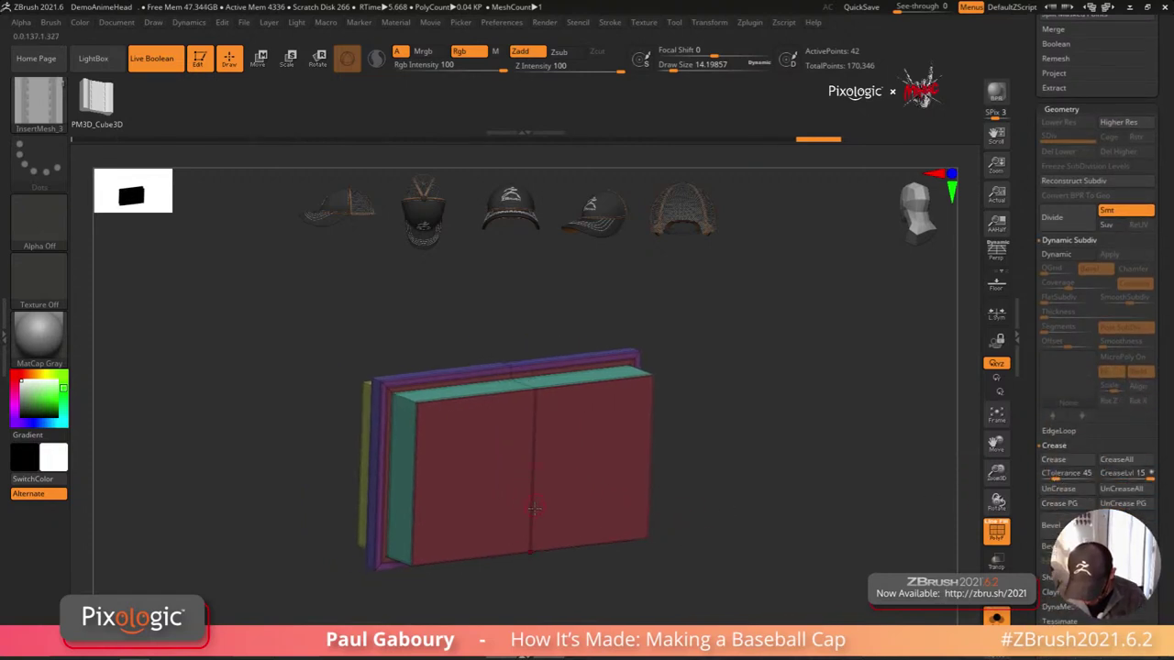
pyautogui.moveTo(533, 508)
pyautogui.keyDown('alt'); pyautogui.mouseDown(button='right')
pyautogui.moveTo(548, 460)
pyautogui.moveTo(526, 491)
pyautogui.mouseUp(button='right'); pyautogui.keyUp('alt')
pyautogui.press('d')
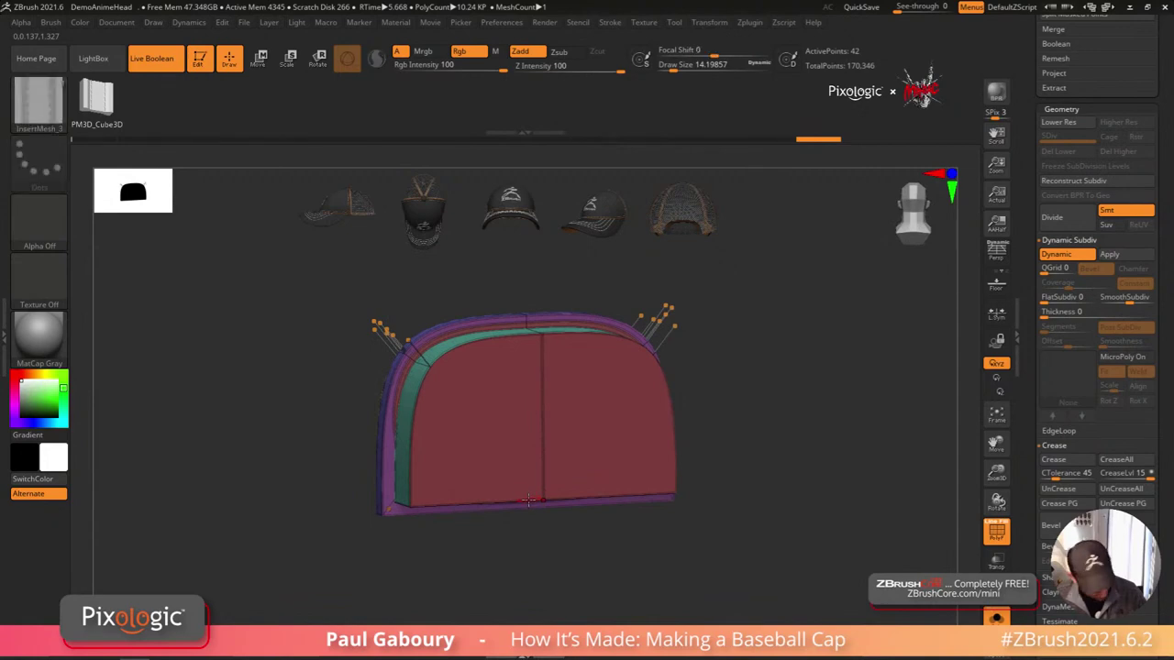
pyautogui.hotkey('shift', 'd')
pyautogui.moveTo(527, 501); pyautogui.dragTo(415, 493, button='right')
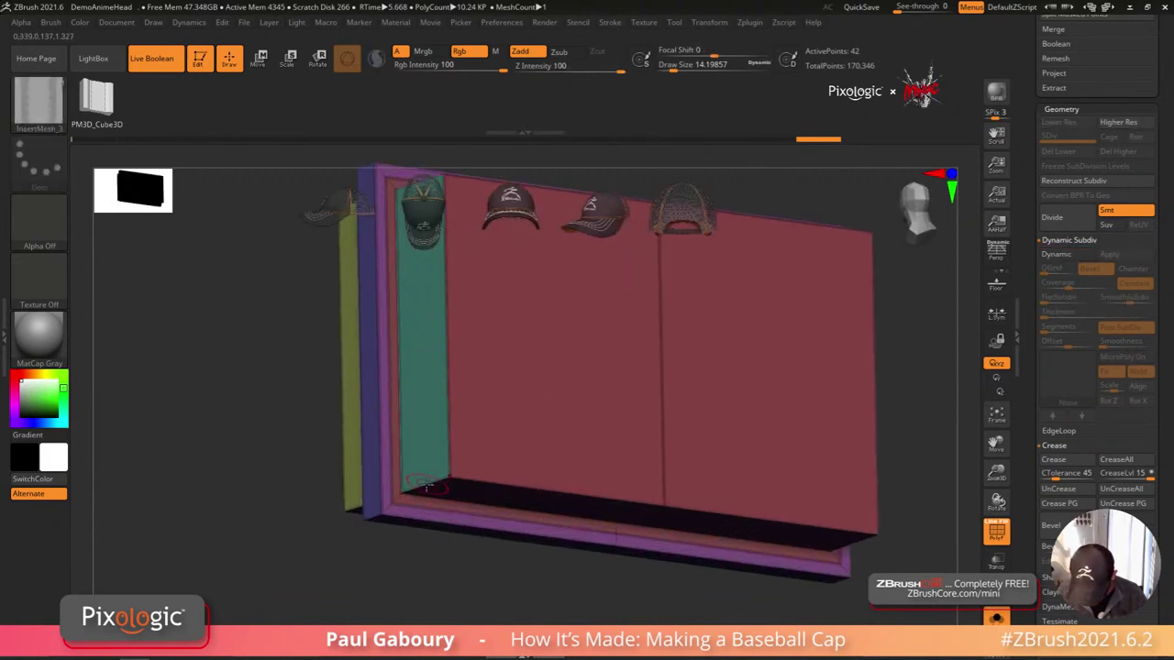
# Step: Switch to the ZModeler brush and set its edge action to Crease with the EdgeLoop Partial target
pyautogui.press('b')
pyautogui.press('z')
pyautogui.press('m')
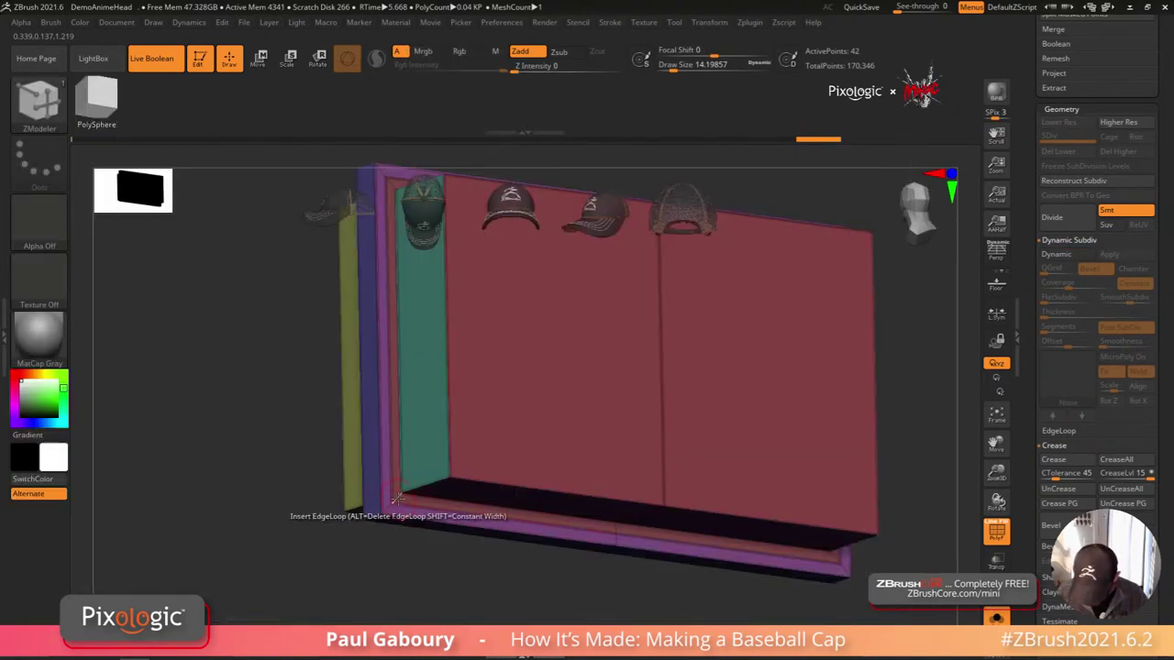
pyautogui.press('space')
pyautogui.click(288, 350)
pyautogui.click(288, 336)
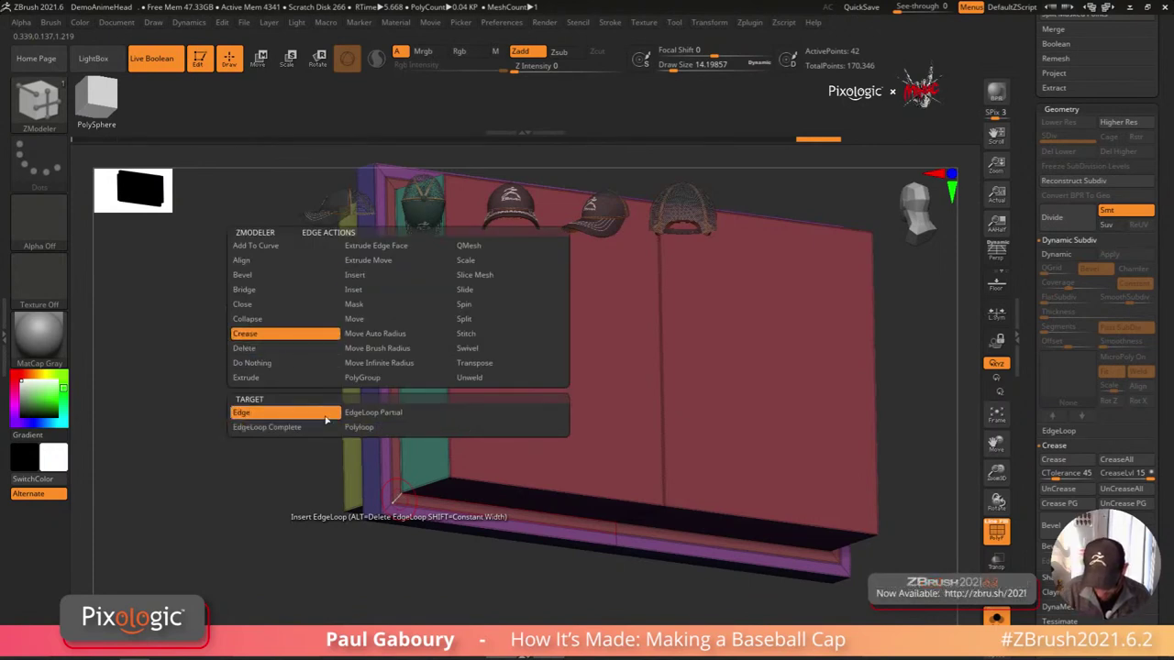
pyautogui.click(402, 415)
# Step: Turn on the block's Dynamic Subdiv preview and apply it to convert the smoothed shape into real geometry
pyautogui.moveTo(403, 502)
pyautogui.mouseDown(button='right')
pyautogui.moveTo(486, 472)
pyautogui.moveTo(406, 556)
pyautogui.moveTo(505, 515)
pyautogui.moveTo(601, 496)
pyautogui.moveTo(606, 474)
pyautogui.moveTo(660, 481)
pyautogui.moveTo(679, 504)
pyautogui.moveTo(712, 465)
pyautogui.moveTo(692, 358)
pyautogui.moveTo(692, 510)
pyautogui.mouseUp(button='right')
pyautogui.press('d')
pyautogui.hotkey('shift', 'f')
pyautogui.hotkey('shift', 'f')
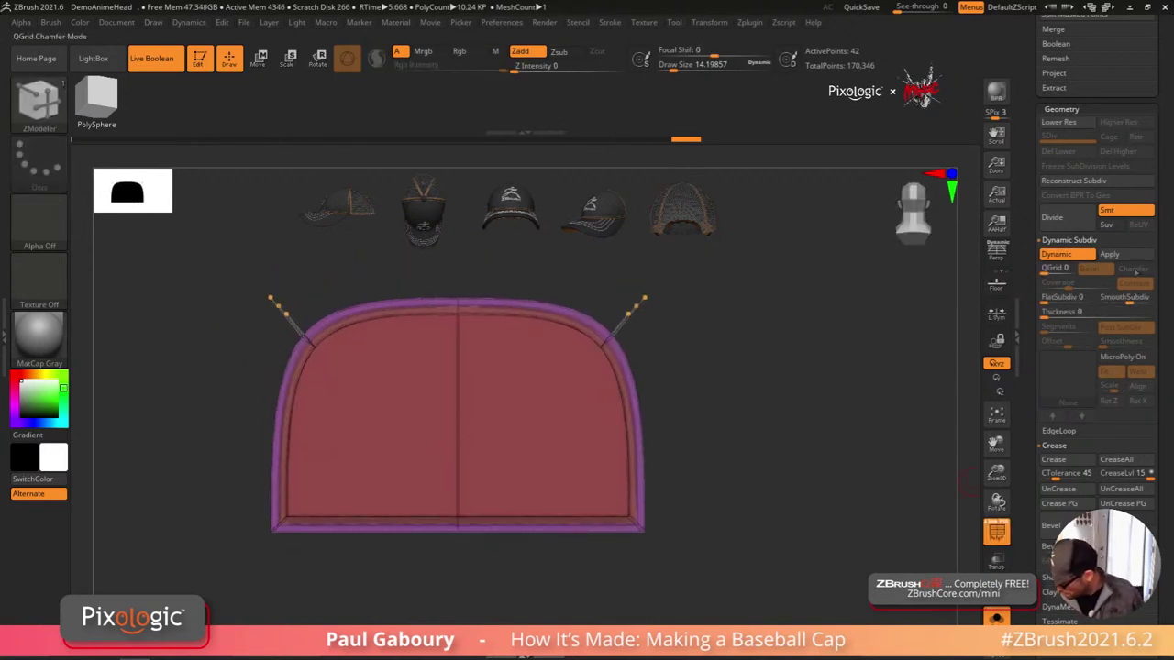
pyautogui.click(1110, 254)
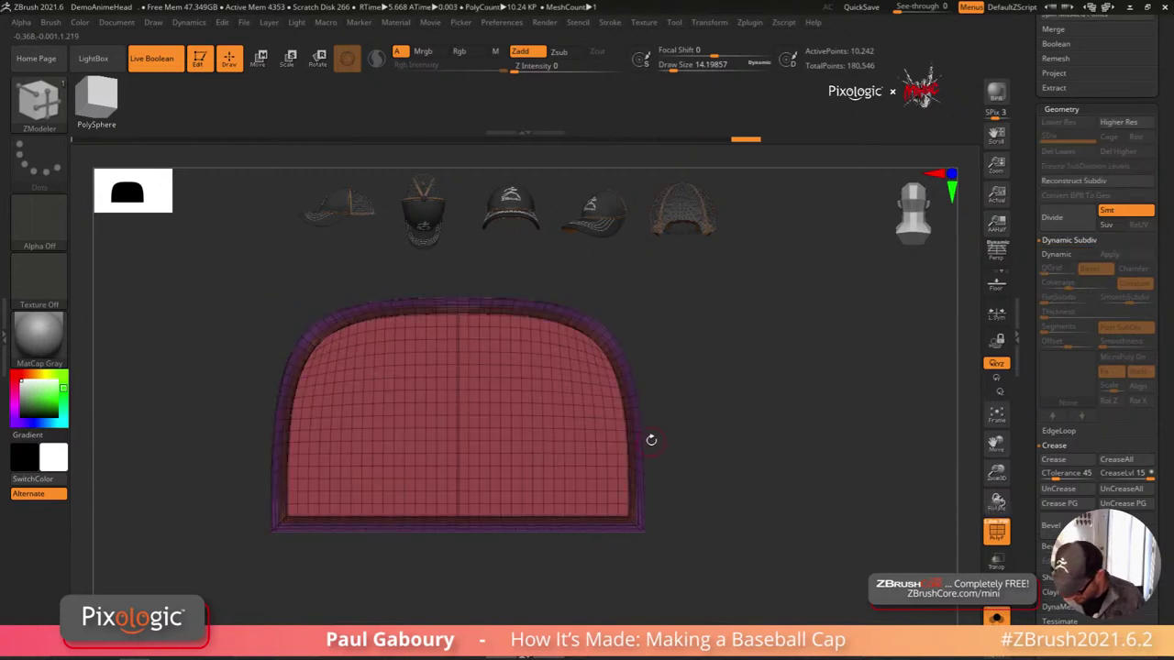
# Step: Isolate the rim's side wall strips, hiding the rest of the subdivided block, and check their wireframe
pyautogui.hotkey('ctrl', 'shift')
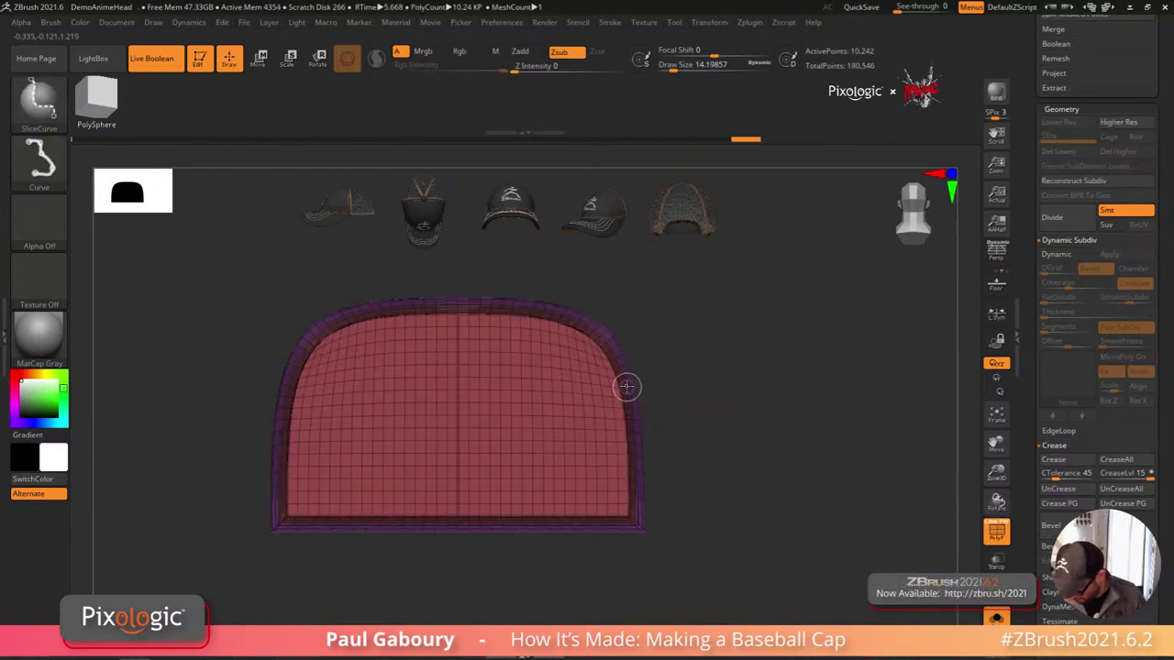
pyautogui.keyDown('ctrl'); pyautogui.keyDown('shift'); pyautogui.click(627, 387); pyautogui.keyUp('shift'); pyautogui.keyUp('ctrl')
pyautogui.moveTo(694, 524); pyautogui.dragTo(668, 541, button='right')
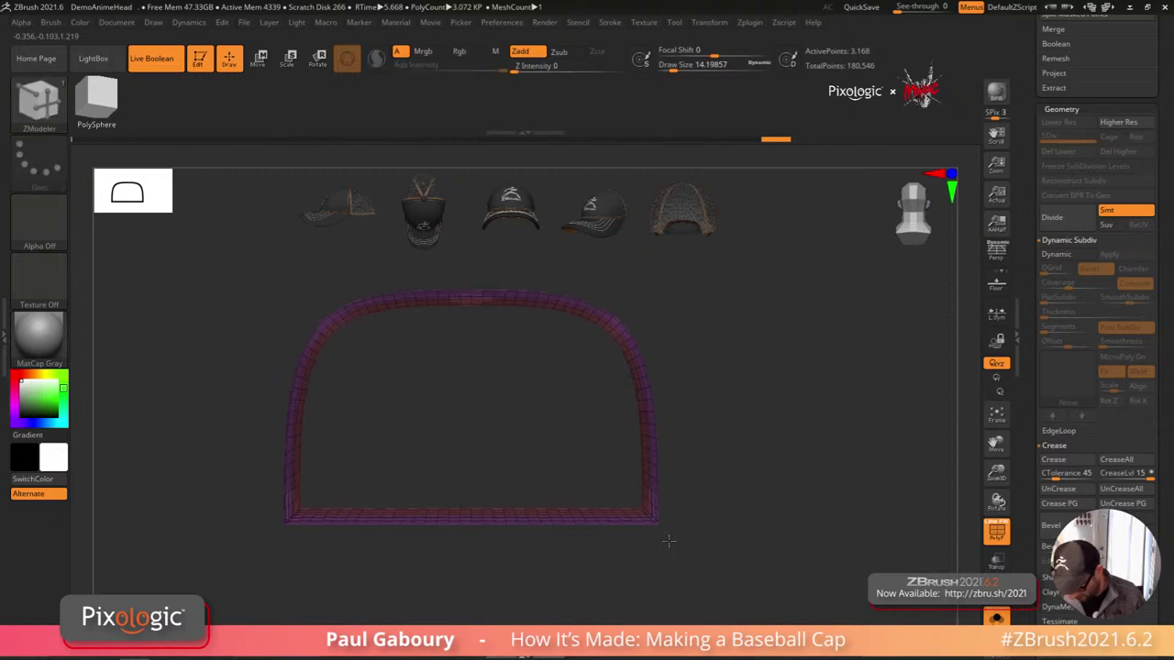
pyautogui.keyDown('shift'); pyautogui.moveTo(668, 541); pyautogui.dragTo(690, 531); pyautogui.keyUp('shift')
pyautogui.hotkey('shift', 'f')
pyautogui.hotkey('shift', 'f')
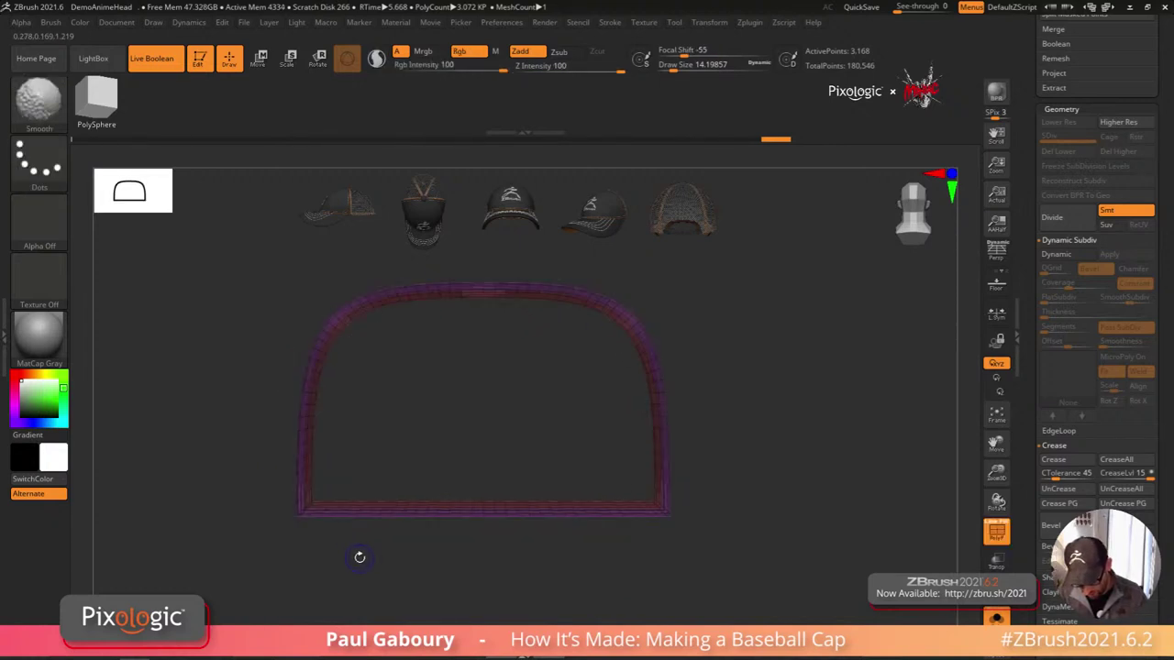
# Step: Hide the straight lower run of the isolated rim and its leftover corner polygons so only an open arch remains
pyautogui.moveTo(359, 560)
pyautogui.keyDown('alt'); pyautogui.mouseDown(button='right')
pyautogui.moveTo(385, 475)
pyautogui.moveTo(450, 429)
pyautogui.mouseUp(button='right'); pyautogui.keyUp('alt')
pyautogui.moveTo(460, 418)
pyautogui.keyDown('ctrl'); pyautogui.keyDown('alt'); pyautogui.keyDown('shift'); pyautogui.mouseDown()
pyautogui.moveTo(826, 541)
pyautogui.moveTo(853, 534)
pyautogui.mouseUp(); pyautogui.keyUp('shift'); pyautogui.keyUp('alt'); pyautogui.keyUp('ctrl')
pyautogui.keyDown('ctrl'); pyautogui.keyDown('alt'); pyautogui.keyDown('shift'); pyautogui.moveTo(579, 554); pyautogui.dragTo(334, 420); pyautogui.keyUp('shift'); pyautogui.keyUp('alt'); pyautogui.keyUp('ctrl')
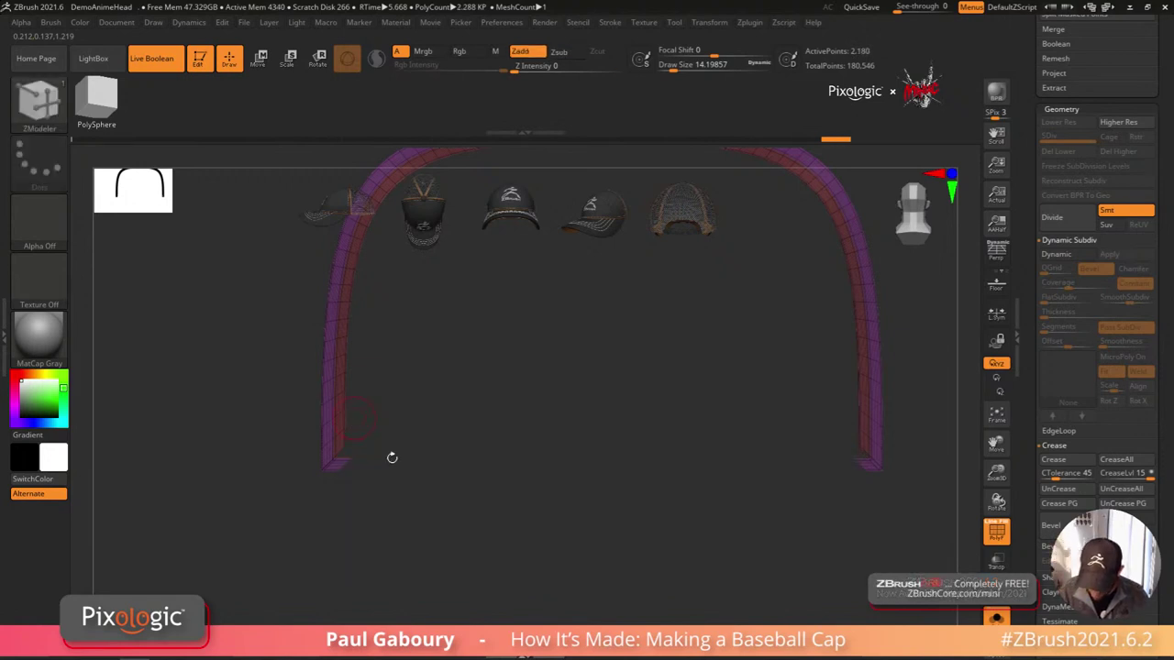
pyautogui.keyDown('ctrl'); pyautogui.moveTo(366, 487); pyautogui.dragTo(425, 519, button='right'); pyautogui.keyUp('ctrl')
pyautogui.moveTo(425, 519)
pyautogui.keyDown('alt'); pyautogui.mouseDown(button='right')
pyautogui.moveTo(493, 522)
pyautogui.moveTo(513, 541)
pyautogui.mouseUp(button='right'); pyautogui.keyUp('alt')
pyautogui.moveTo(482, 549)
pyautogui.keyDown('ctrl'); pyautogui.keyDown('alt'); pyautogui.keyDown('shift'); pyautogui.mouseDown()
pyautogui.moveTo(407, 444)
pyautogui.moveTo(385, 491)
pyautogui.mouseUp(); pyautogui.keyUp('shift'); pyautogui.keyUp('alt'); pyautogui.keyUp('ctrl')
pyautogui.keyDown('ctrl'); pyautogui.moveTo(608, 483); pyautogui.dragTo(458, 473, button='right'); pyautogui.keyUp('ctrl')
pyautogui.keyDown('alt'); pyautogui.moveTo(721, 472); pyautogui.dragTo(614, 502, button='right'); pyautogui.keyUp('alt')
pyautogui.keyDown('ctrl'); pyautogui.keyDown('alt'); pyautogui.keyDown('shift'); pyautogui.moveTo(531, 460); pyautogui.dragTo(624, 511); pyautogui.keyUp('shift'); pyautogui.keyUp('alt'); pyautogui.keyUp('ctrl')
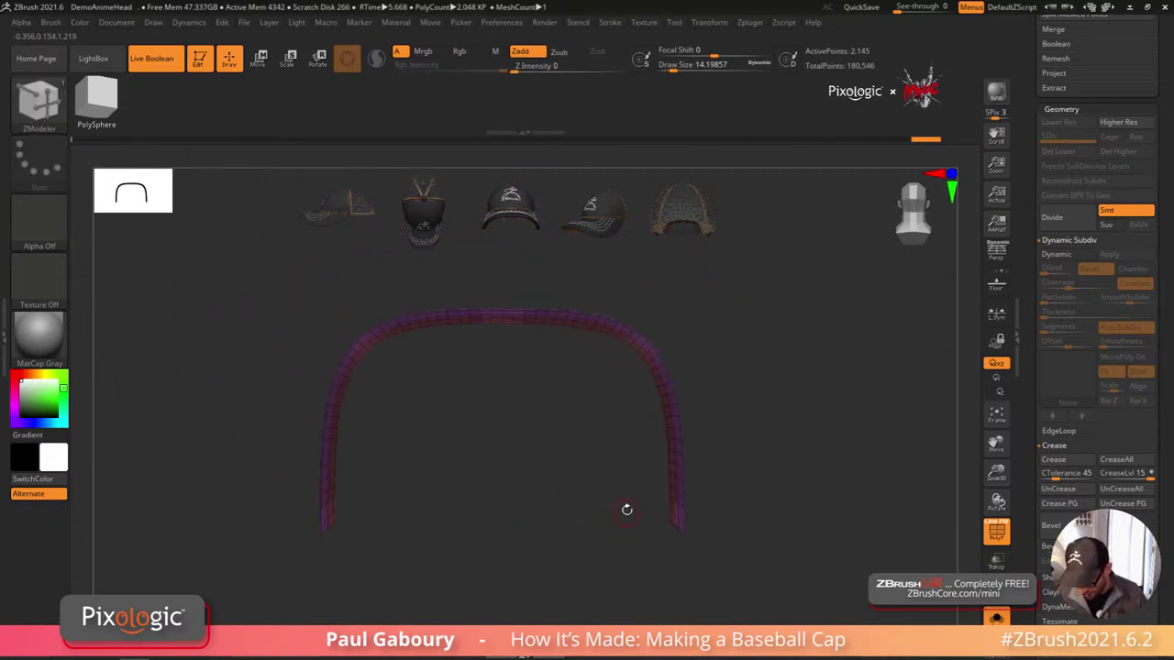
# Step: Turn off the polygroup display, switch to the InsertMesh_3 brush and frame the arch with a curve
pyautogui.hotkey('shift', 'f')
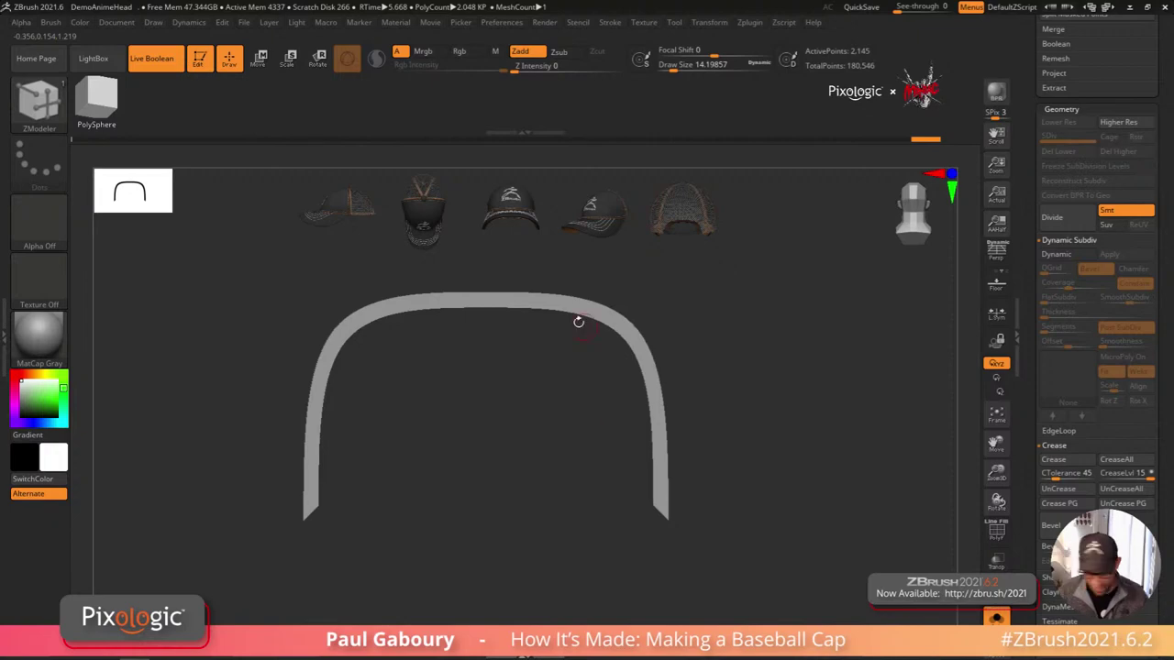
pyautogui.press('b')
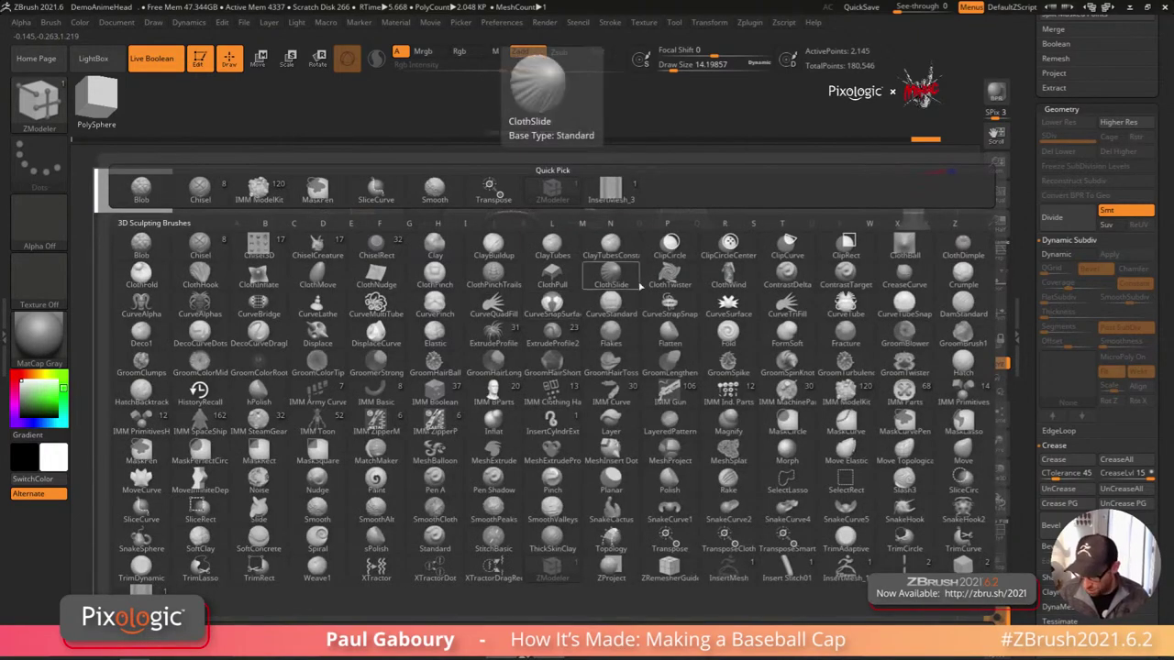
pyautogui.click(615, 191)
pyautogui.click(643, 23)
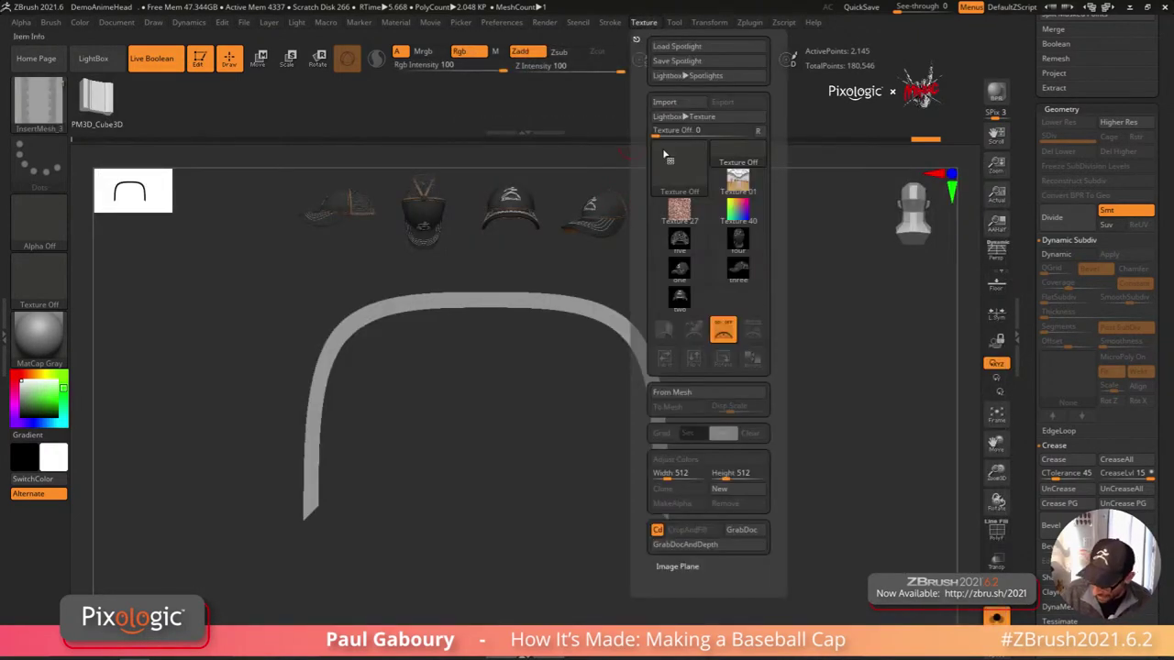
pyautogui.click(618, 25)
pyautogui.click(650, 383)
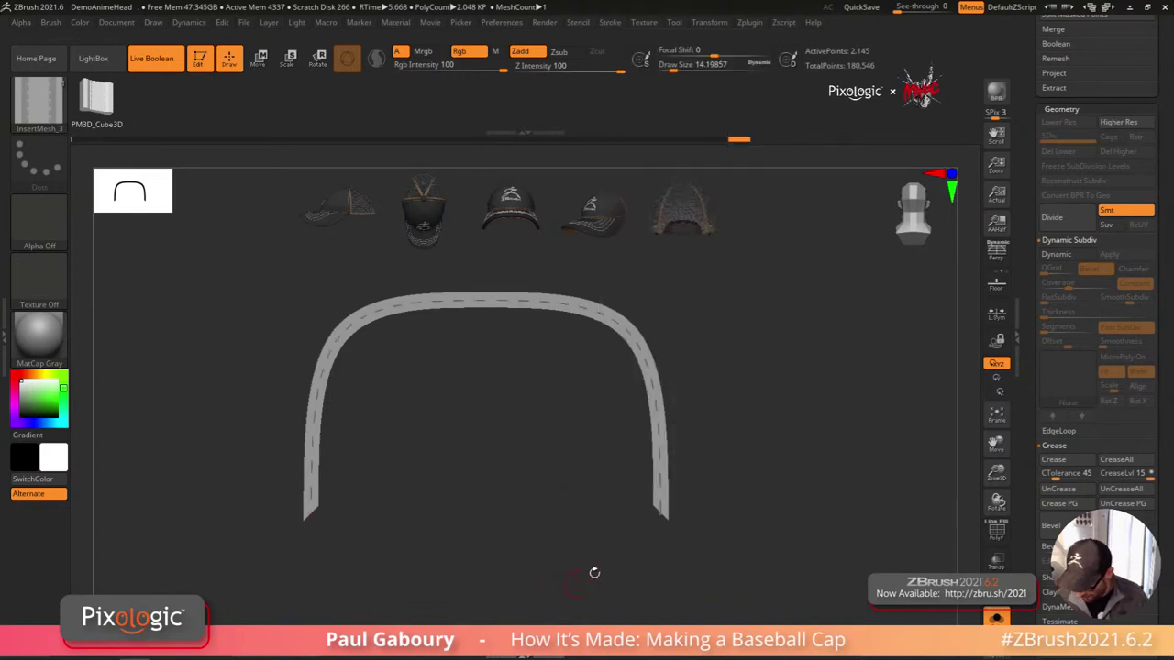
# Step: Insert the trim strip along the framed curve, undo it, and insert it again with the draw size at 8
pyautogui.click(661, 471)
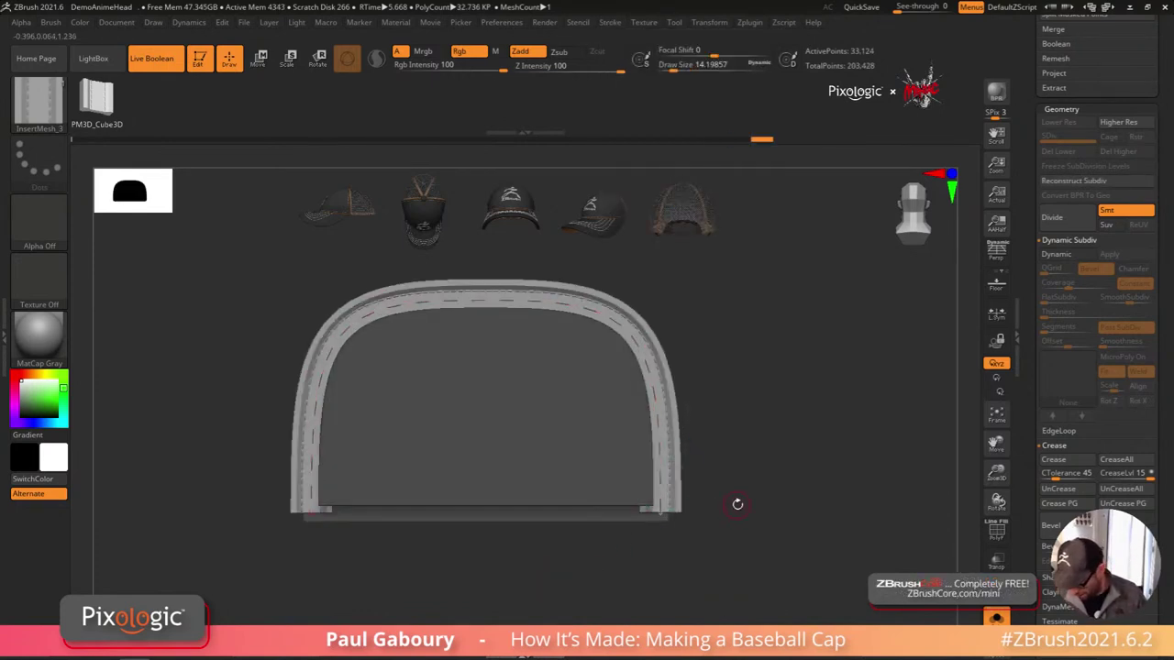
pyautogui.hotkey('ctrl', 'z')
pyautogui.press('s')
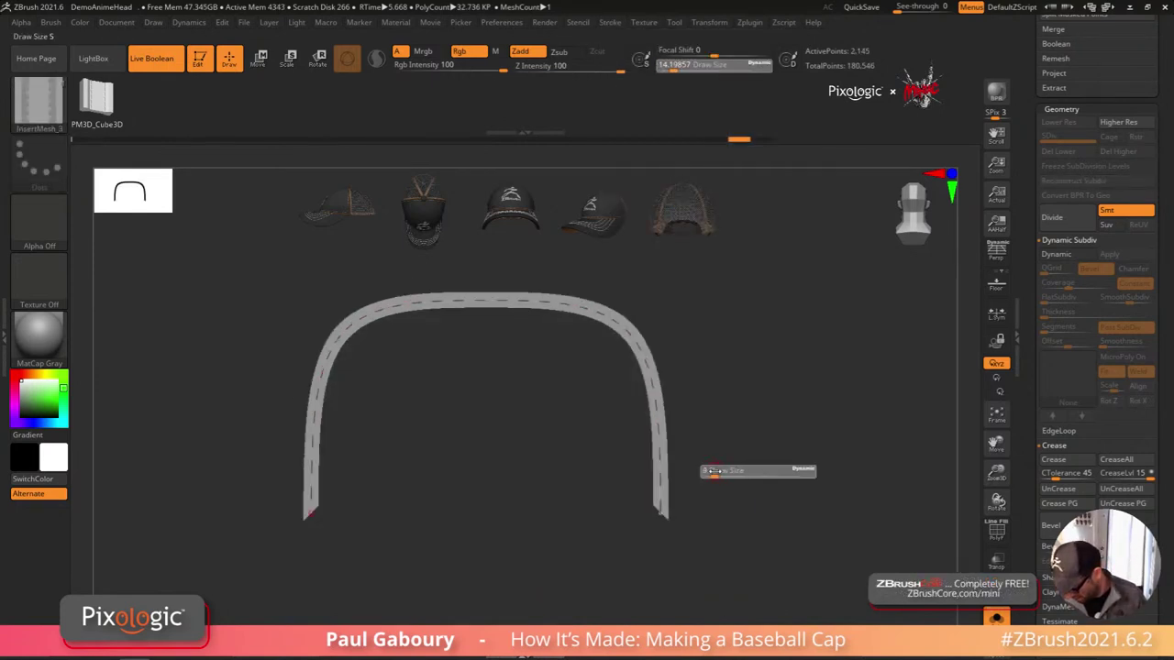
pyautogui.moveTo(715, 471); pyautogui.dragTo(713, 471)
pyautogui.click(663, 474)
pyautogui.moveTo(765, 505)
pyautogui.mouseDown()
pyautogui.moveTo(688, 486)
pyautogui.moveTo(776, 503)
pyautogui.mouseUp()
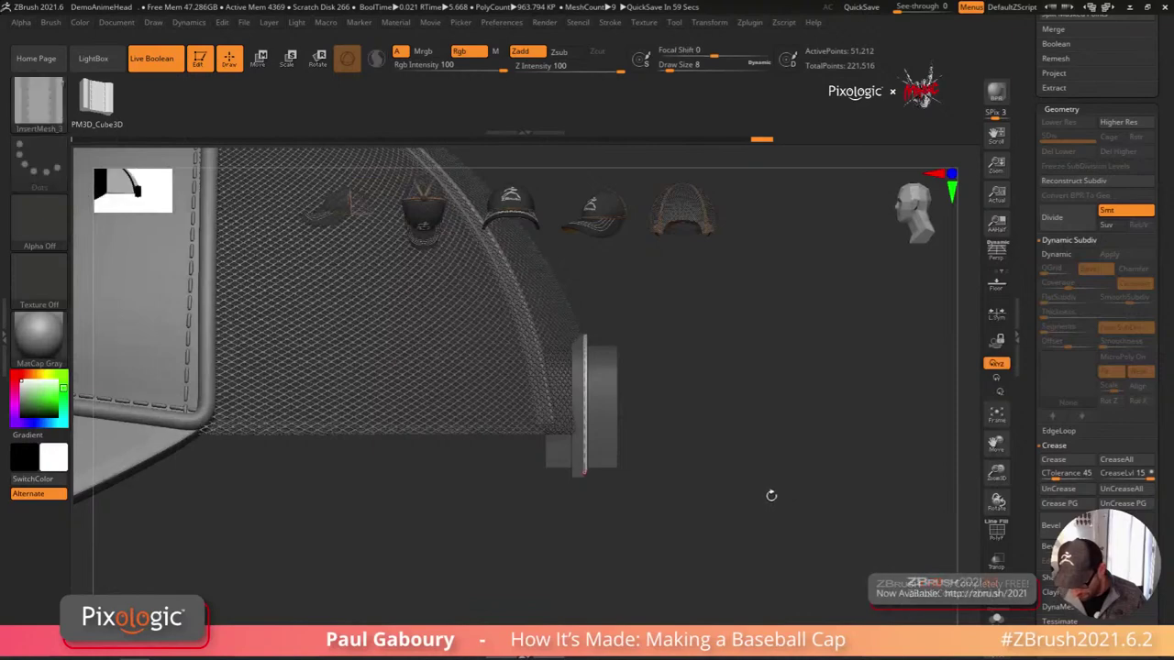
# Step: Split the masked block from the inserted trim strip into its own subtool and hide that block
pyautogui.press('w')
pyautogui.moveTo(662, 448); pyautogui.dragTo(621, 478)
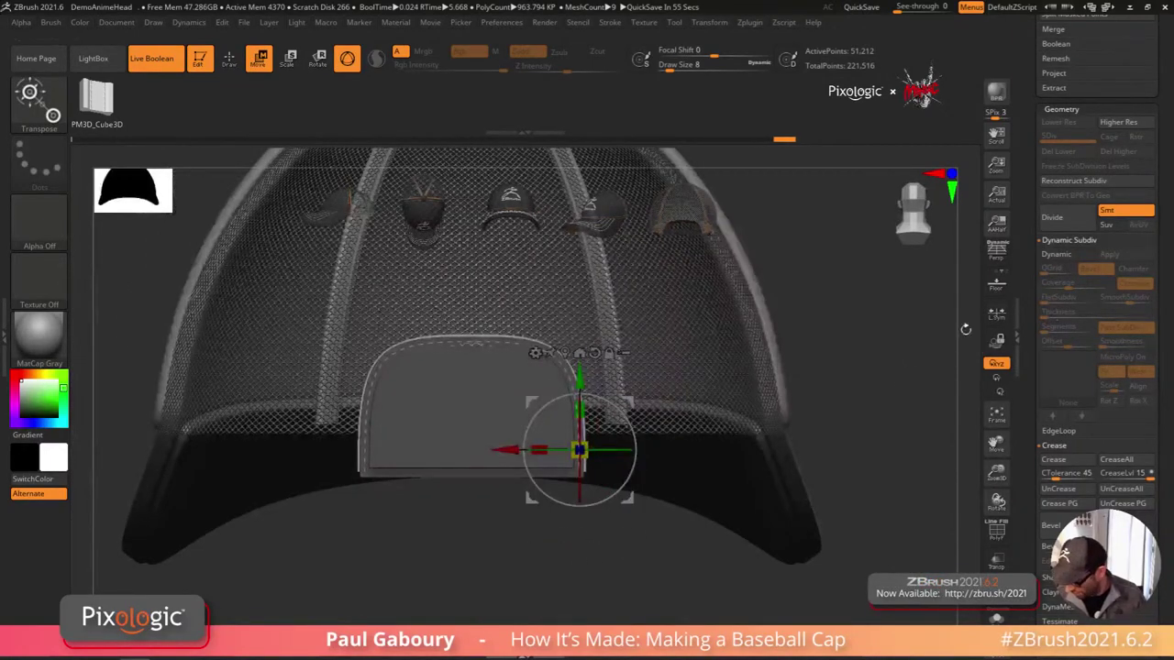
pyautogui.keyDown('ctrl'); pyautogui.moveTo(917, 370); pyautogui.dragTo(891, 398); pyautogui.keyUp('ctrl')
pyautogui.press('f')
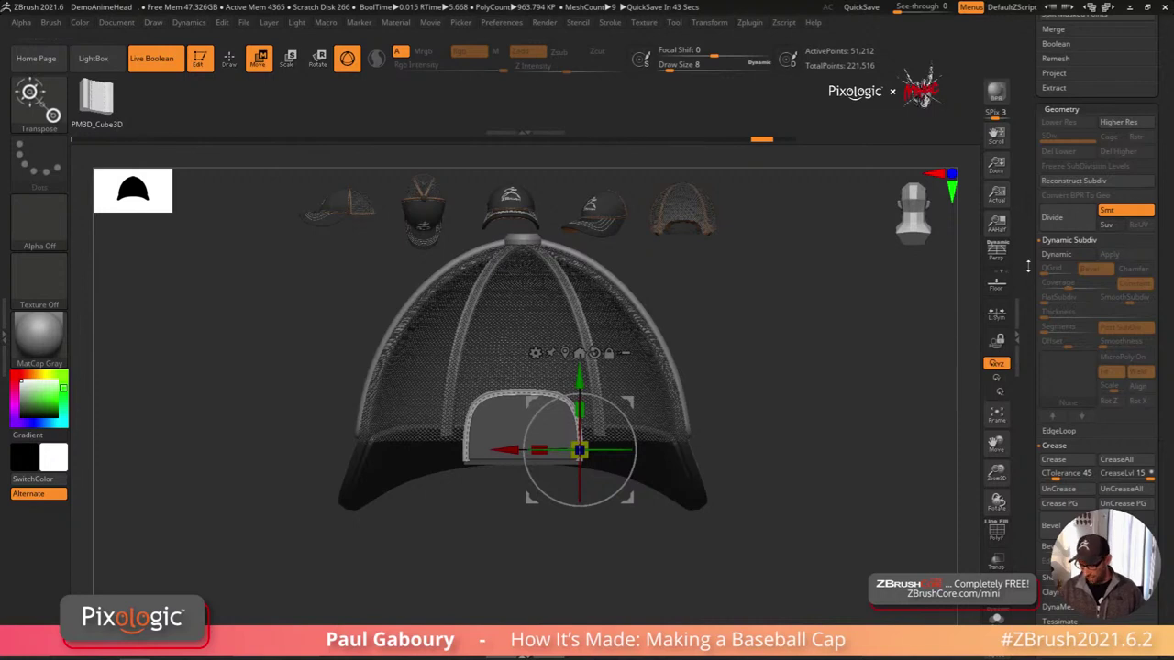
pyautogui.scroll(10, 1028, 266)
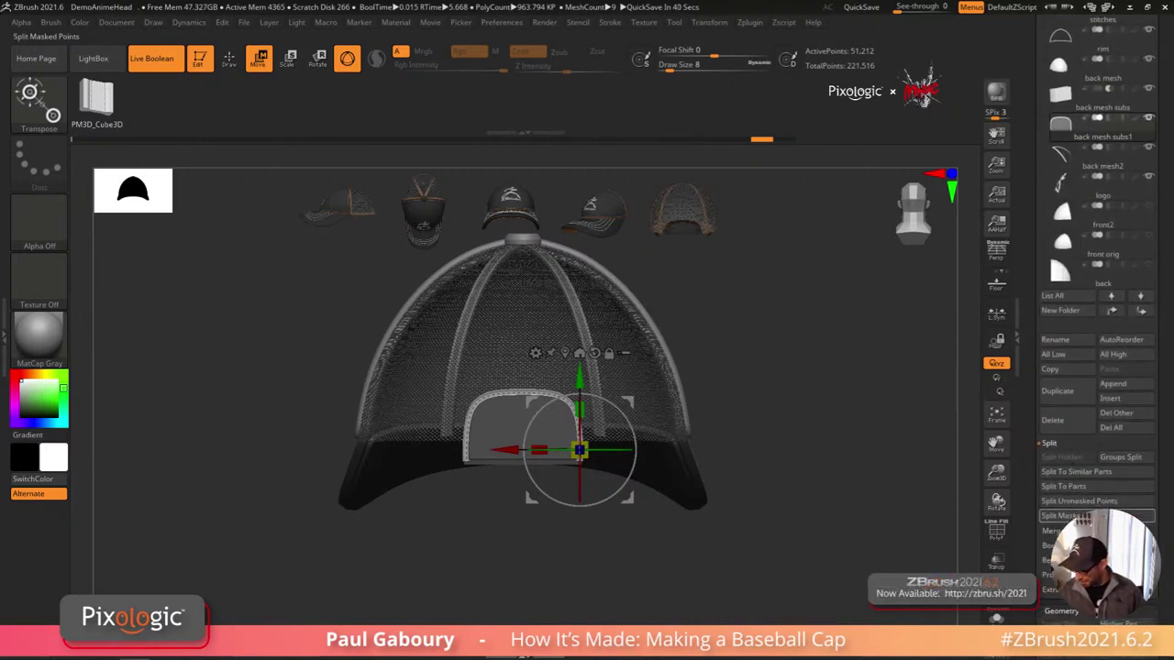
pyautogui.click(1064, 516)
pyautogui.click(1150, 151)
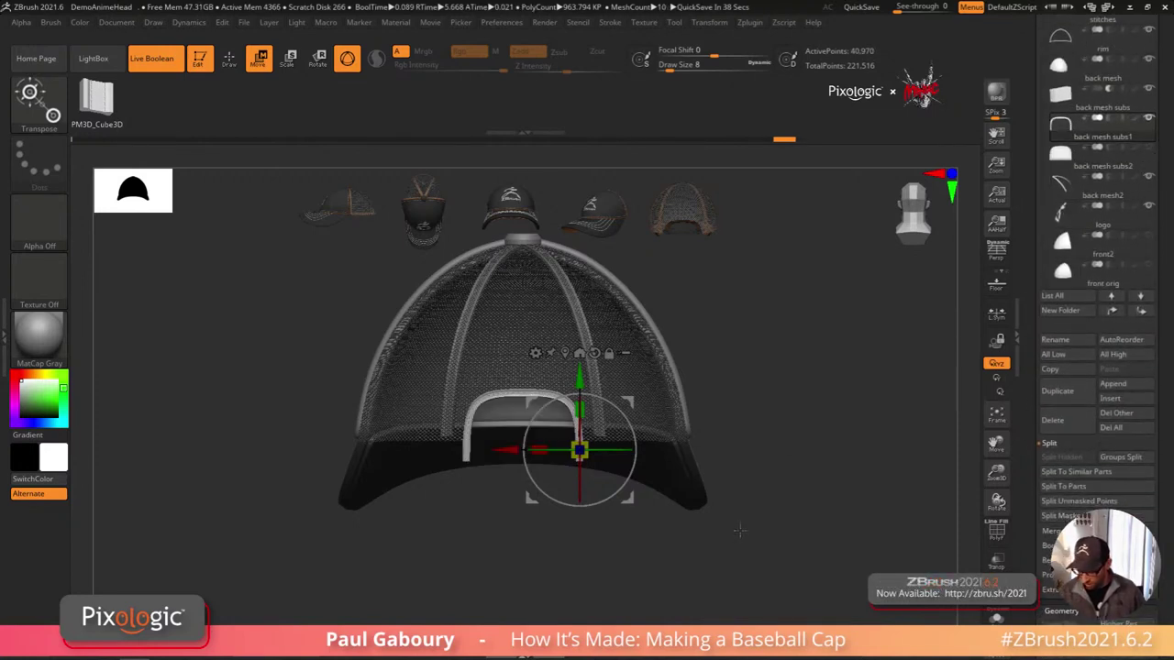
# Step: Centre the transform gizmo on the trim strip around the cap's rear opening
pyautogui.moveTo(749, 543); pyautogui.dragTo(816, 596)
pyautogui.moveTo(607, 490); pyautogui.dragTo(603, 483)
pyautogui.moveTo(694, 476)
pyautogui.mouseDown()
pyautogui.moveTo(676, 516)
pyautogui.moveTo(681, 472)
pyautogui.mouseUp()
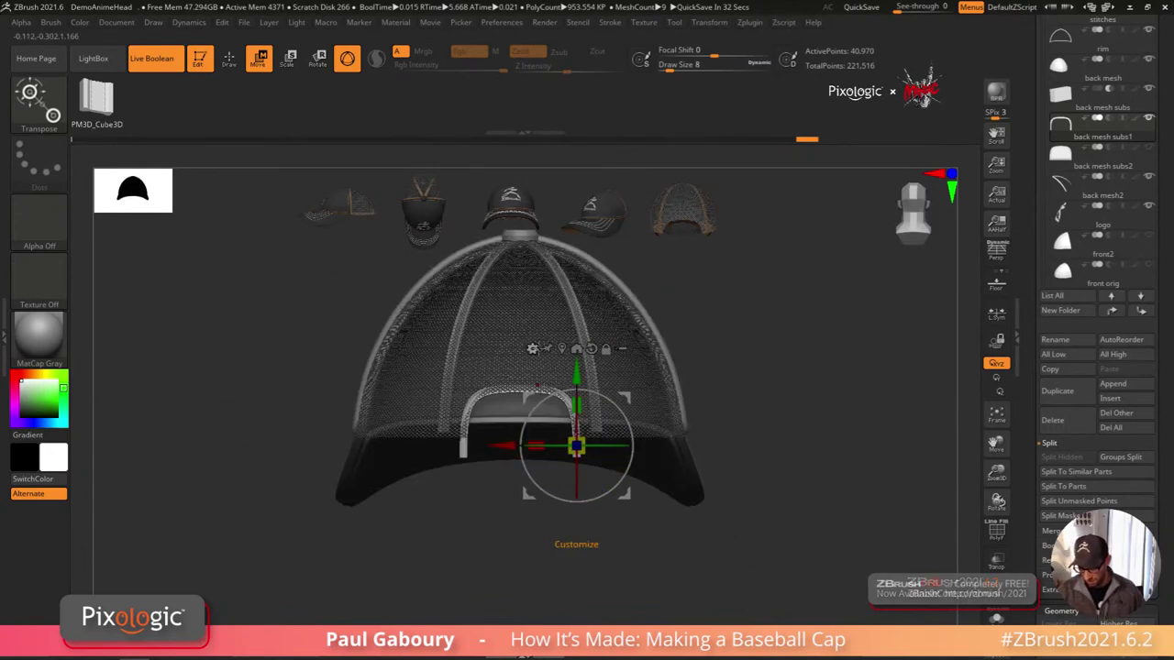
pyautogui.click(533, 348)
pyautogui.click(576, 348)
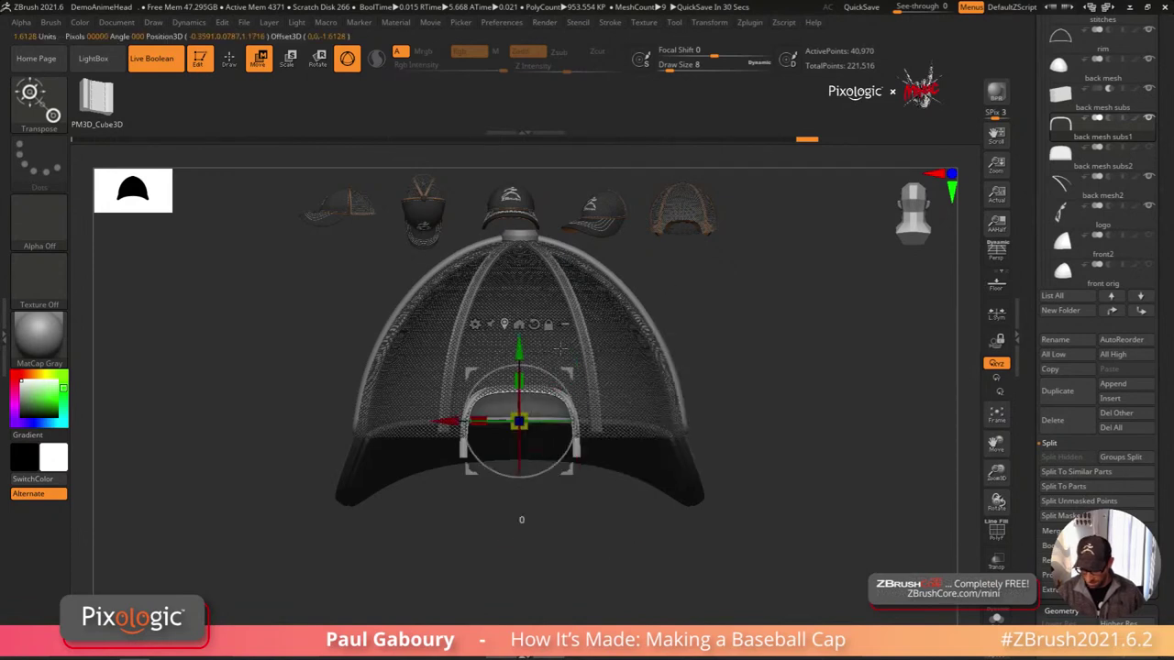
# Step: Try the Bend Arc deformer on the trim strip, replace it with Bend Curve and run its curve horizontally across the strip
pyautogui.click(475, 325)
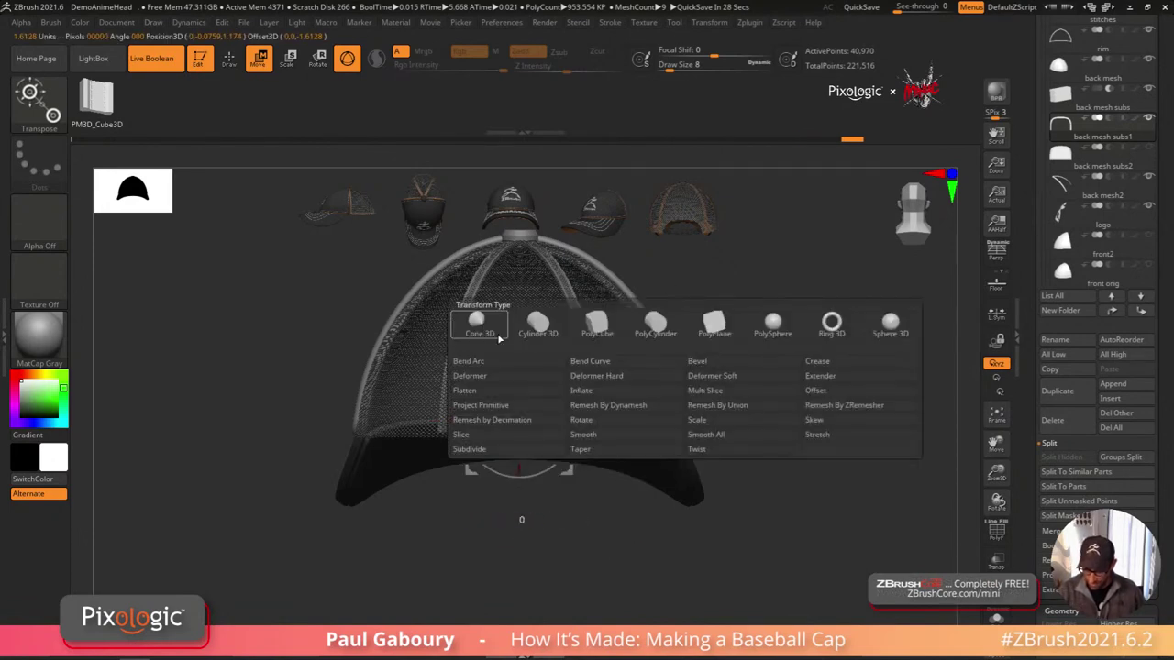
pyautogui.click(544, 363)
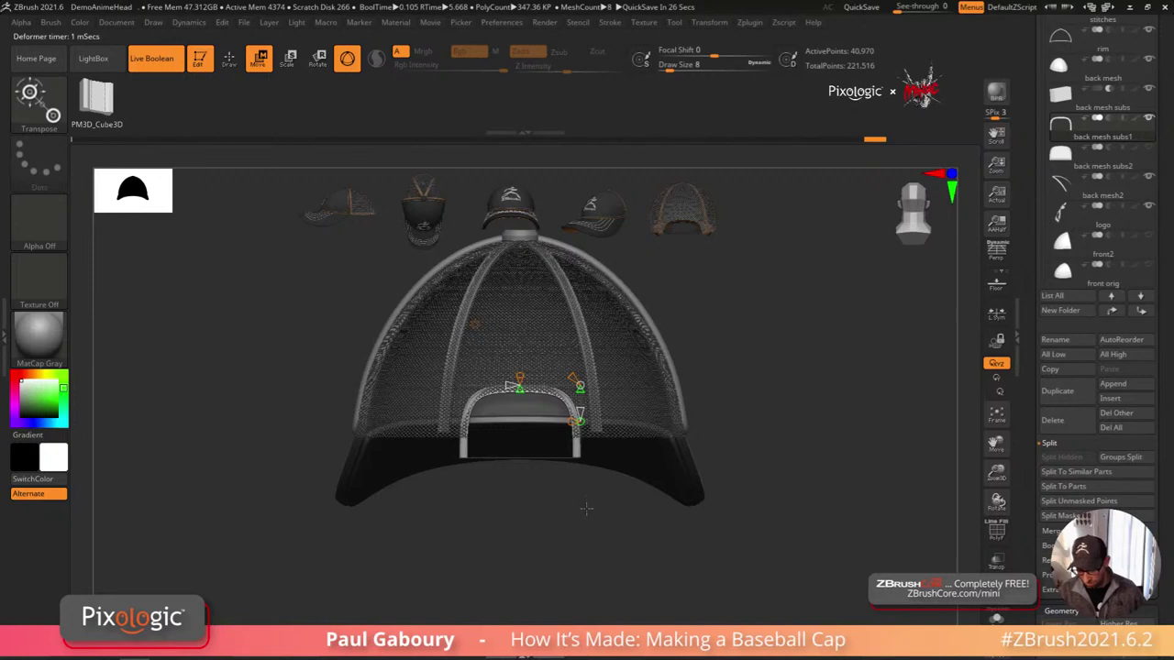
pyautogui.click(476, 324)
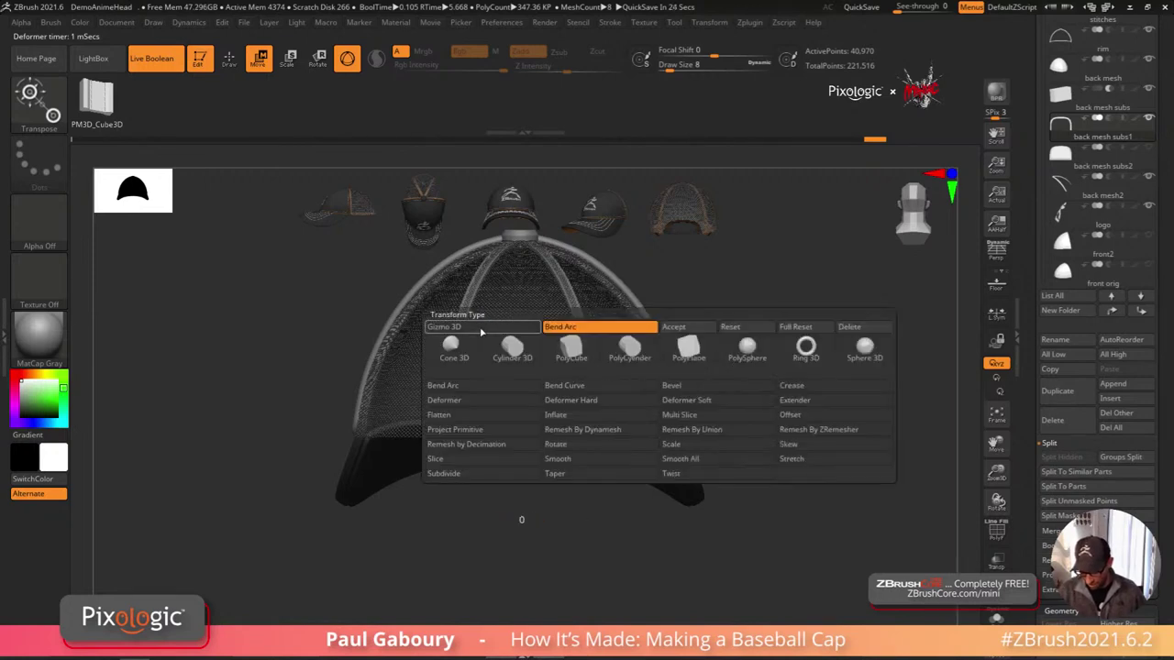
pyautogui.click(589, 390)
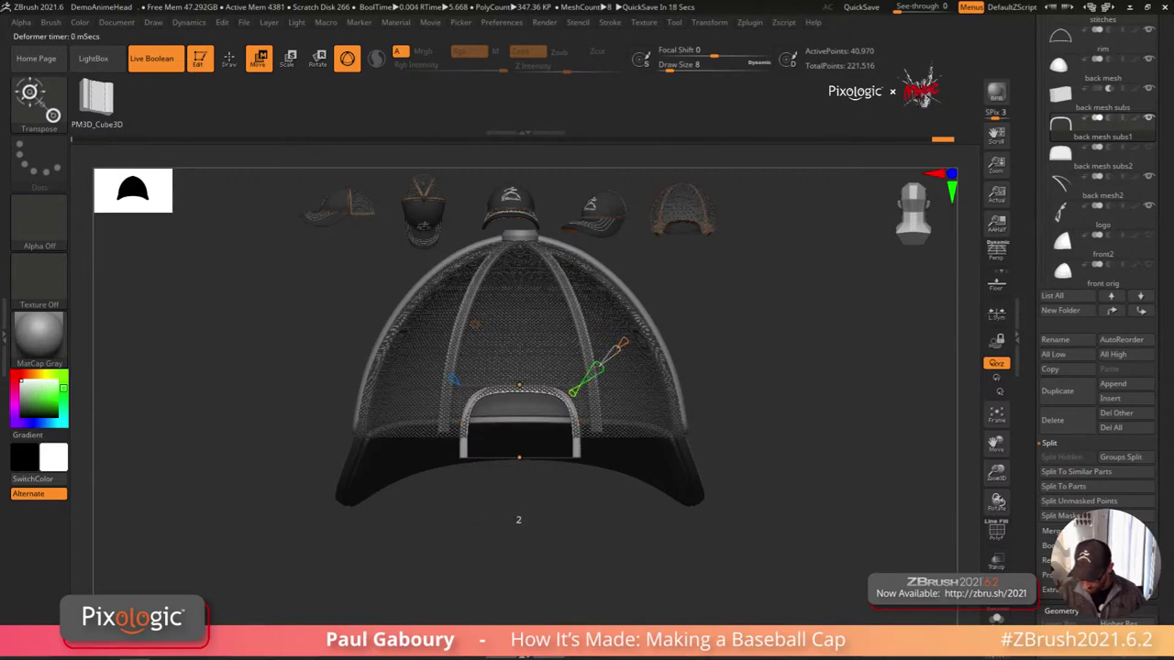
pyautogui.moveTo(619, 347); pyautogui.dragTo(621, 347)
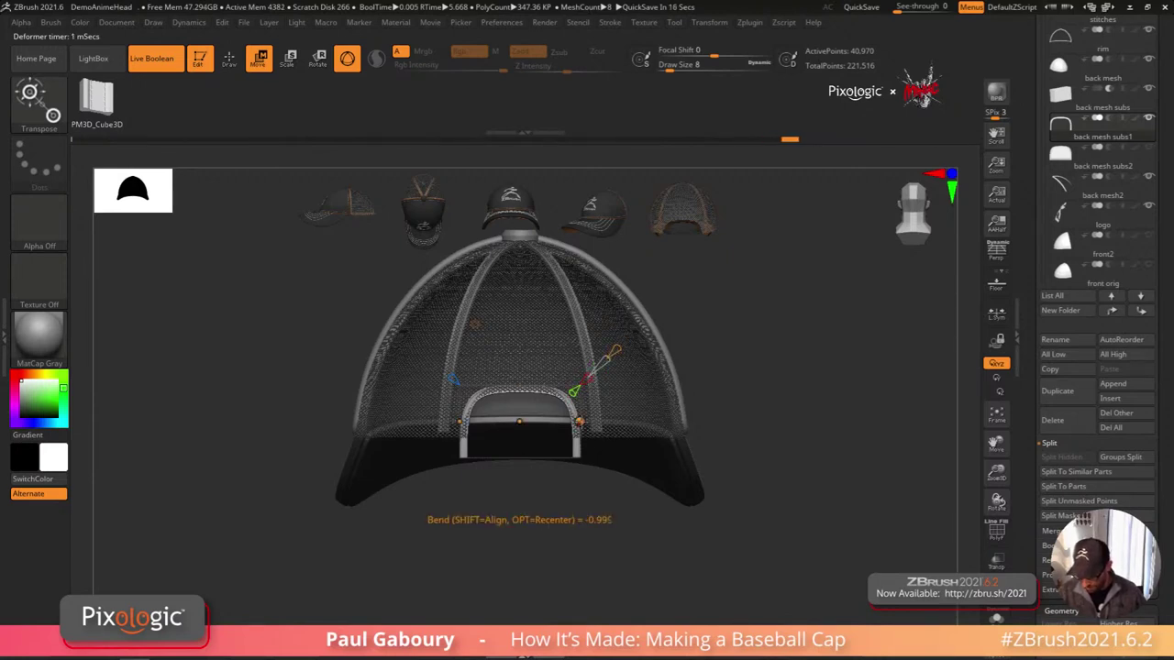
# Step: Bend the rear trim strip around the cap's back by adjusting the Bend Curve at its centre and end points
pyautogui.moveTo(500, 504); pyautogui.dragTo(587, 550)
pyautogui.moveTo(542, 445); pyautogui.dragTo(543, 447)
pyautogui.moveTo(519, 556)
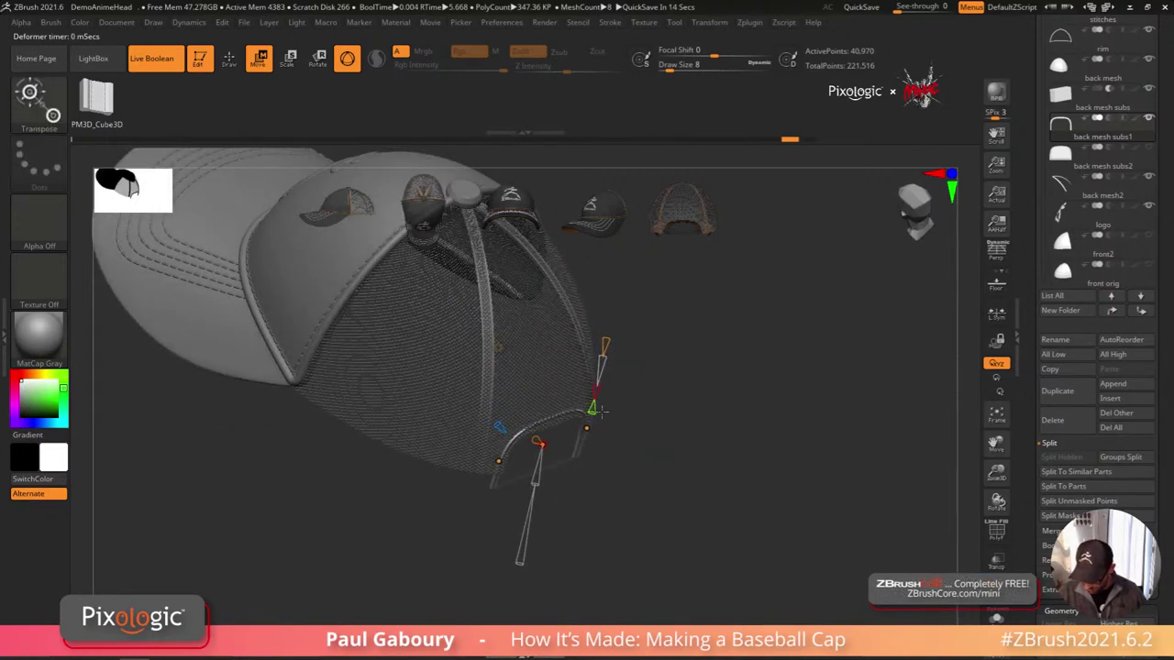
pyautogui.moveTo(599, 411); pyautogui.dragTo(573, 496)
pyautogui.moveTo(642, 514); pyautogui.dragTo(602, 533)
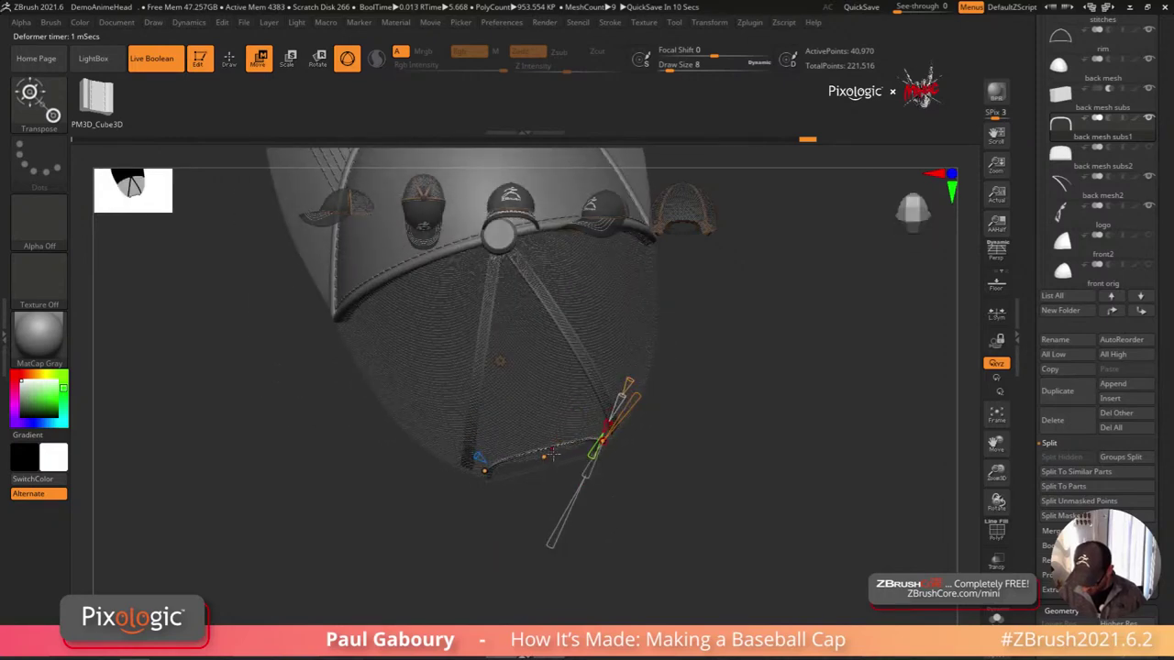
pyautogui.moveTo(602, 469); pyautogui.dragTo(674, 366)
pyautogui.moveTo(546, 459); pyautogui.dragTo(547, 460)
pyautogui.moveTo(656, 435); pyautogui.dragTo(603, 457)
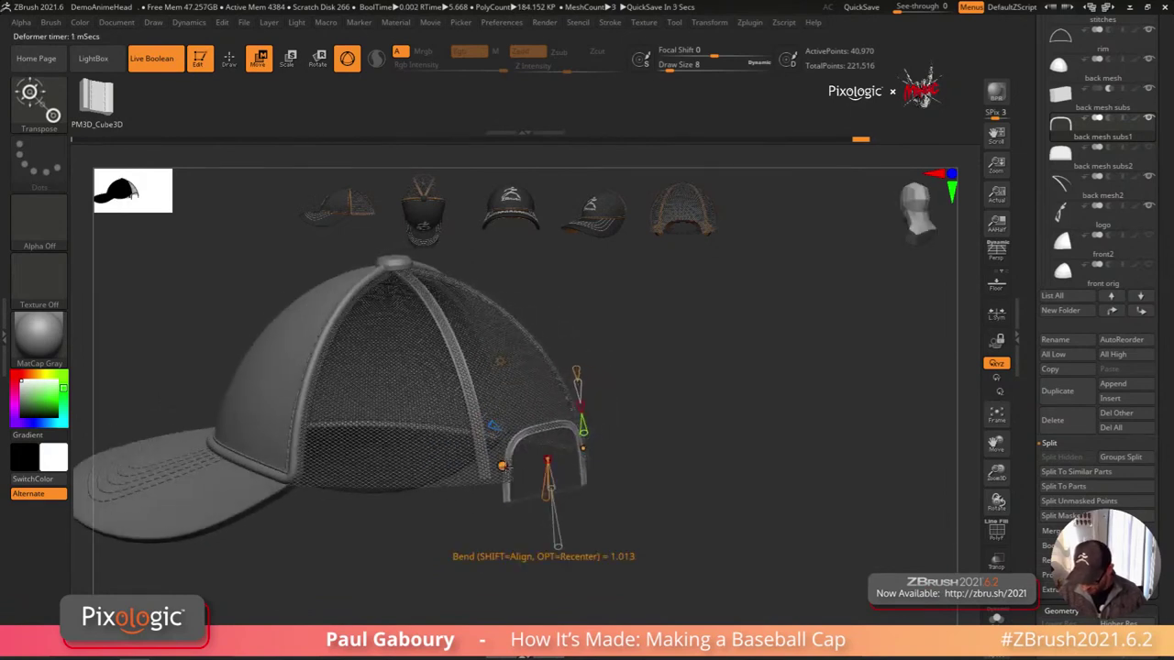
# Step: Refine the bend at both ends of the trim strip, abort the auto-save and leave the deformer for Draw mode
pyautogui.click(501, 466)
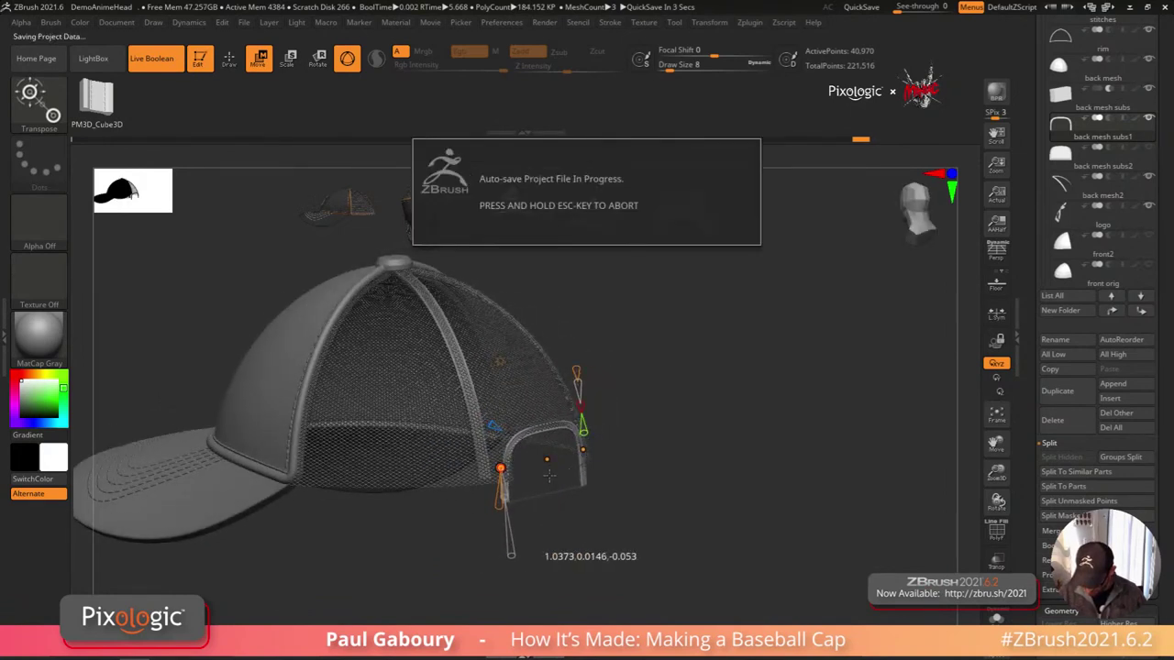
pyautogui.press('Escape')
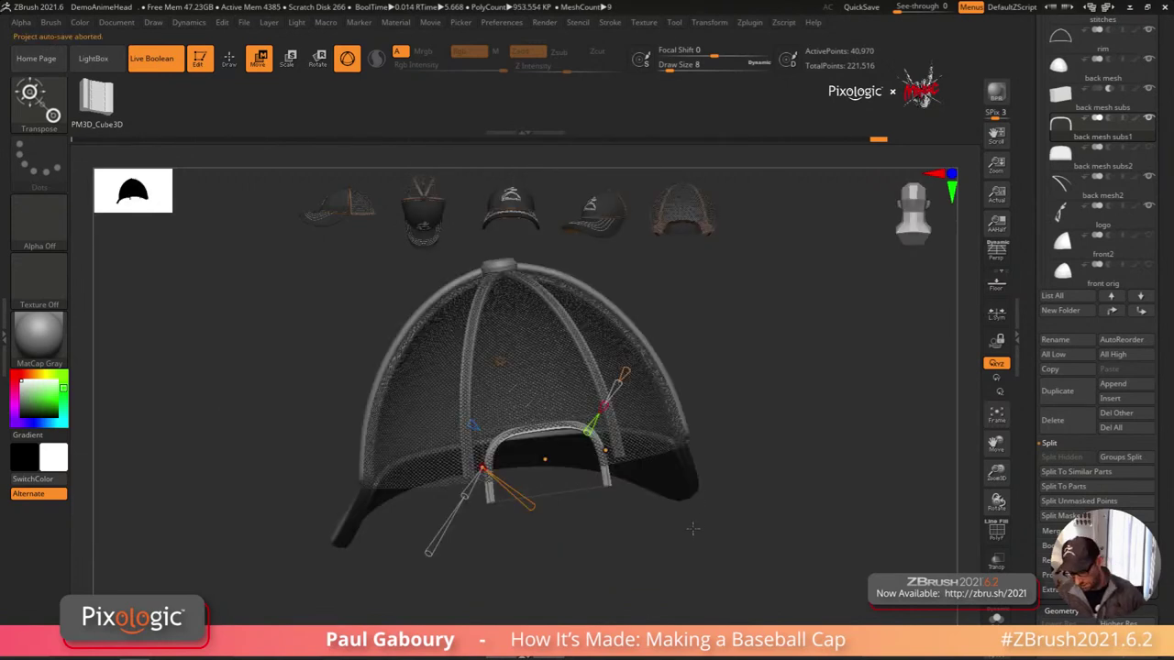
pyautogui.moveTo(699, 513); pyautogui.dragTo(616, 341)
pyautogui.moveTo(543, 460); pyautogui.dragTo(606, 461)
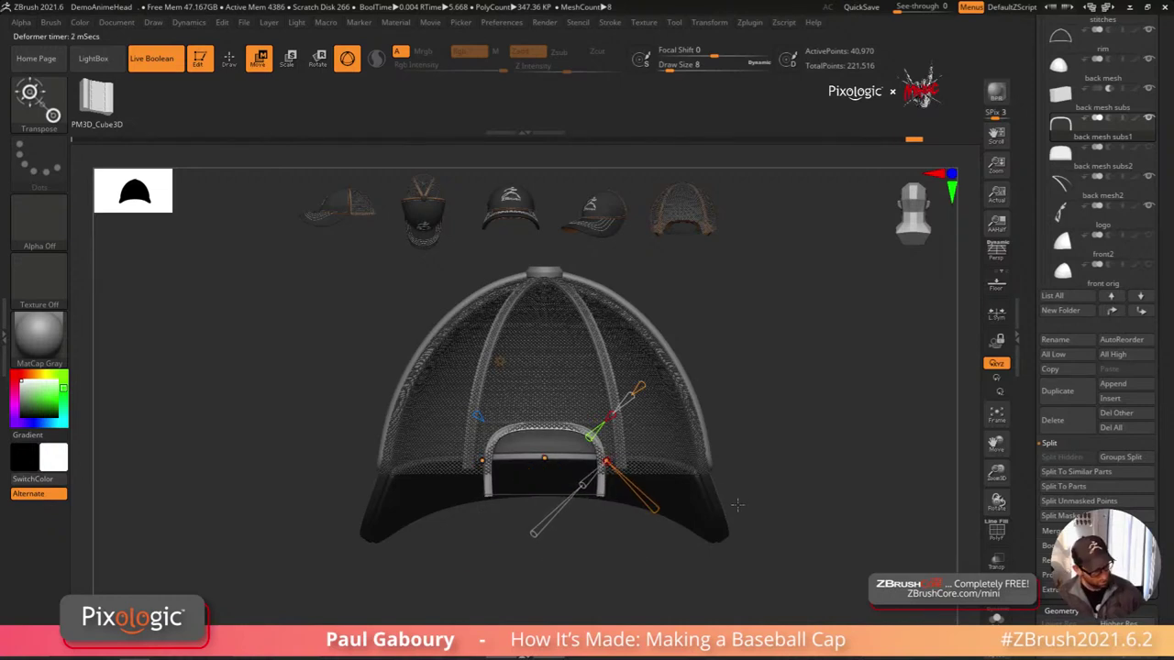
pyautogui.press('q')
# Step: Switch to the finished reference cap, examine its rear opening and strap, and return to the working cap
pyautogui.moveTo(738, 505)
pyautogui.mouseDown()
pyautogui.moveTo(713, 499)
pyautogui.moveTo(686, 516)
pyautogui.moveTo(723, 507)
pyautogui.moveTo(718, 526)
pyautogui.moveTo(726, 482)
pyautogui.moveTo(716, 493)
pyautogui.moveTo(757, 477)
pyautogui.moveTo(747, 495)
pyautogui.mouseUp()
pyautogui.keyDown('ctrl'); pyautogui.moveTo(747, 495); pyautogui.dragTo(719, 484, button='right'); pyautogui.keyUp('ctrl')
pyautogui.moveTo(1027, 266); pyautogui.dragTo(1043, 421)
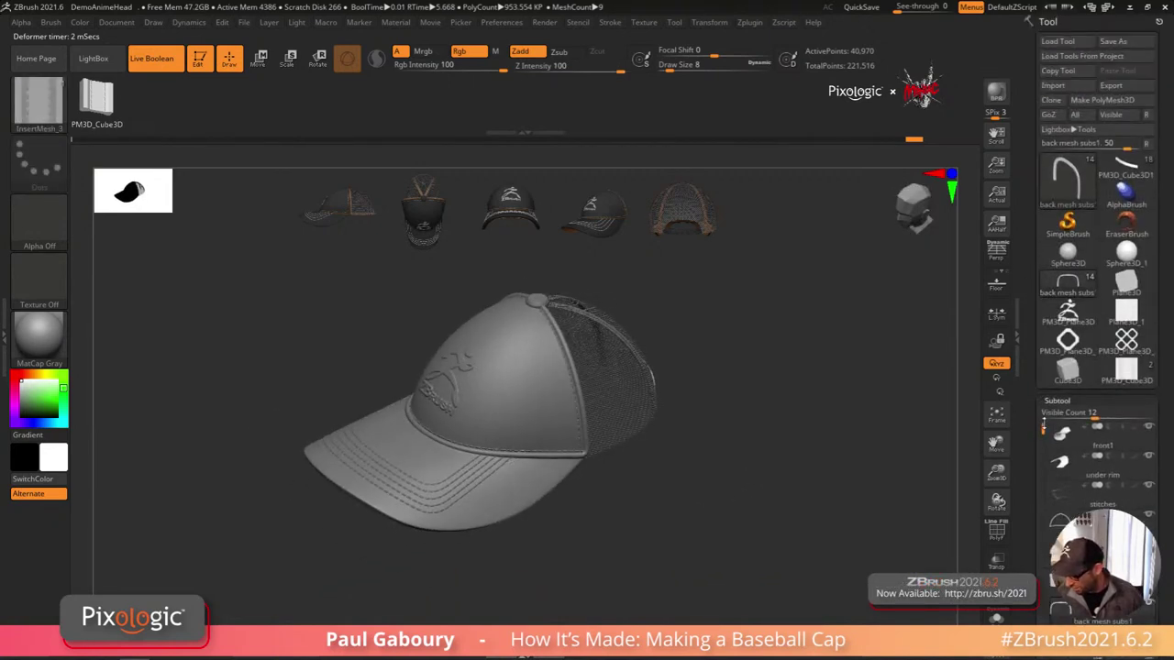
pyautogui.click(1126, 169)
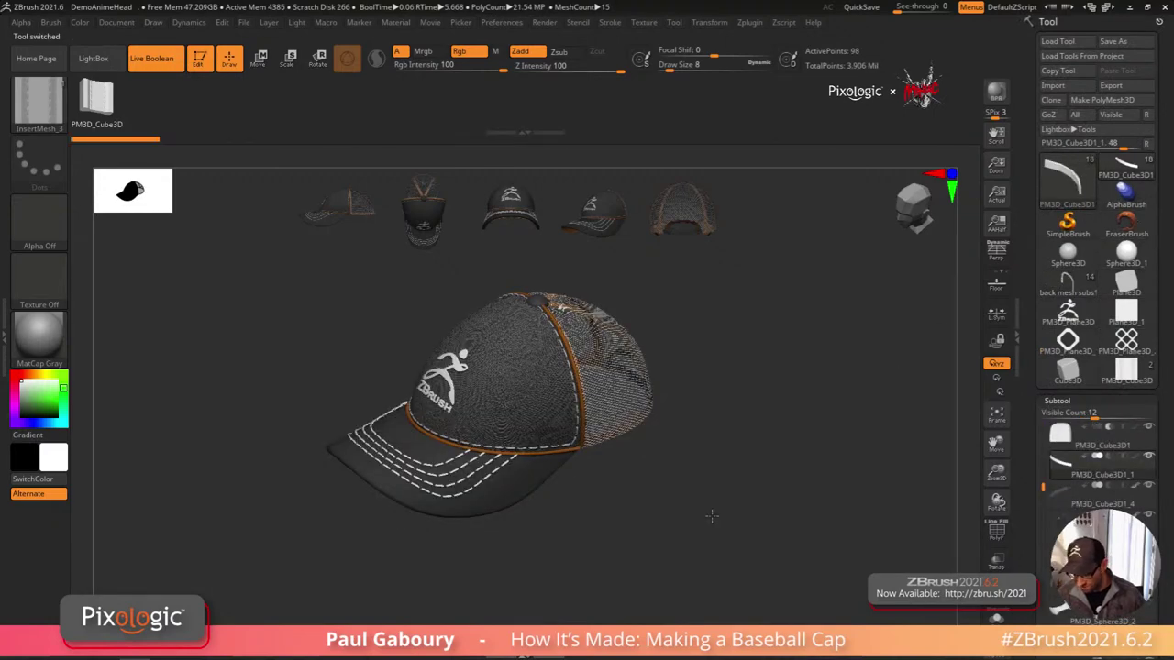
pyautogui.moveTo(711, 517); pyautogui.dragTo(685, 424)
pyautogui.hotkey('shift', 'f')
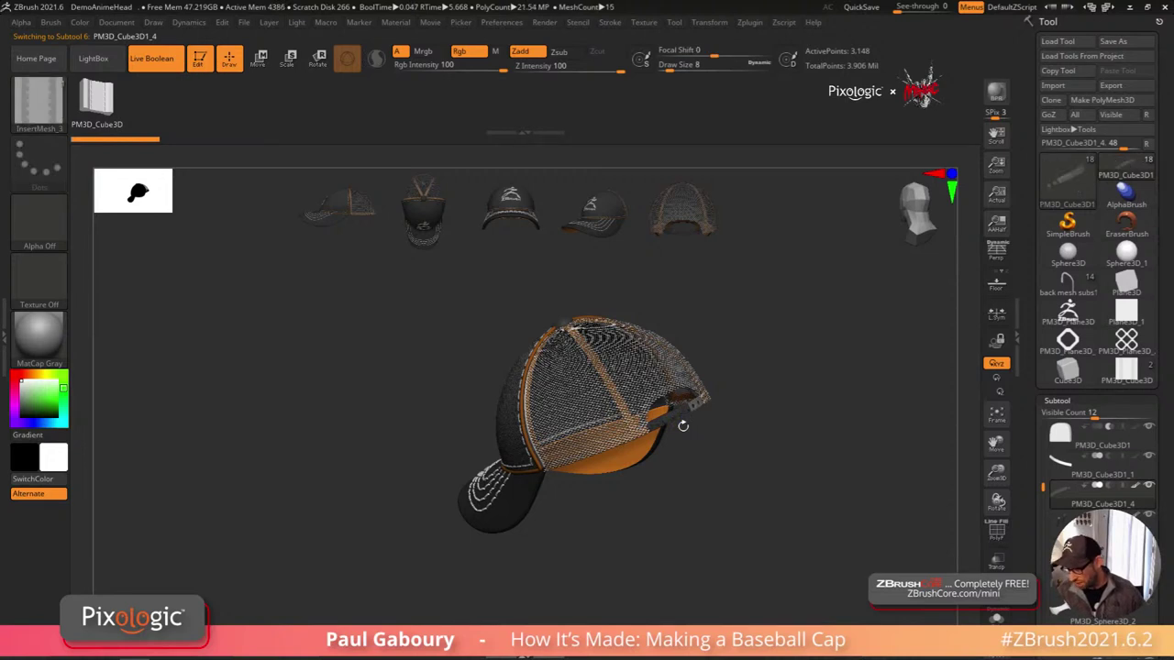
pyautogui.click(1067, 285)
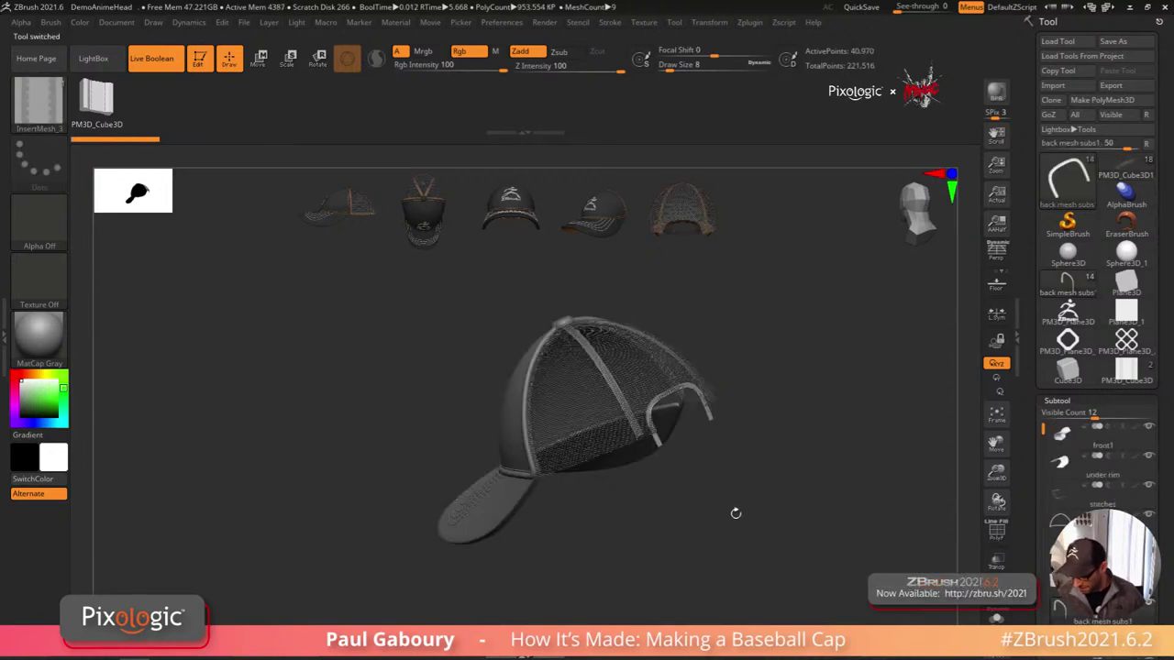
# Step: Select the back mesh1 subtool, isolate it in Solo mode and show its polygroups with PolyFrame
pyautogui.moveTo(1159, 648); pyautogui.dragTo(1160, 463)
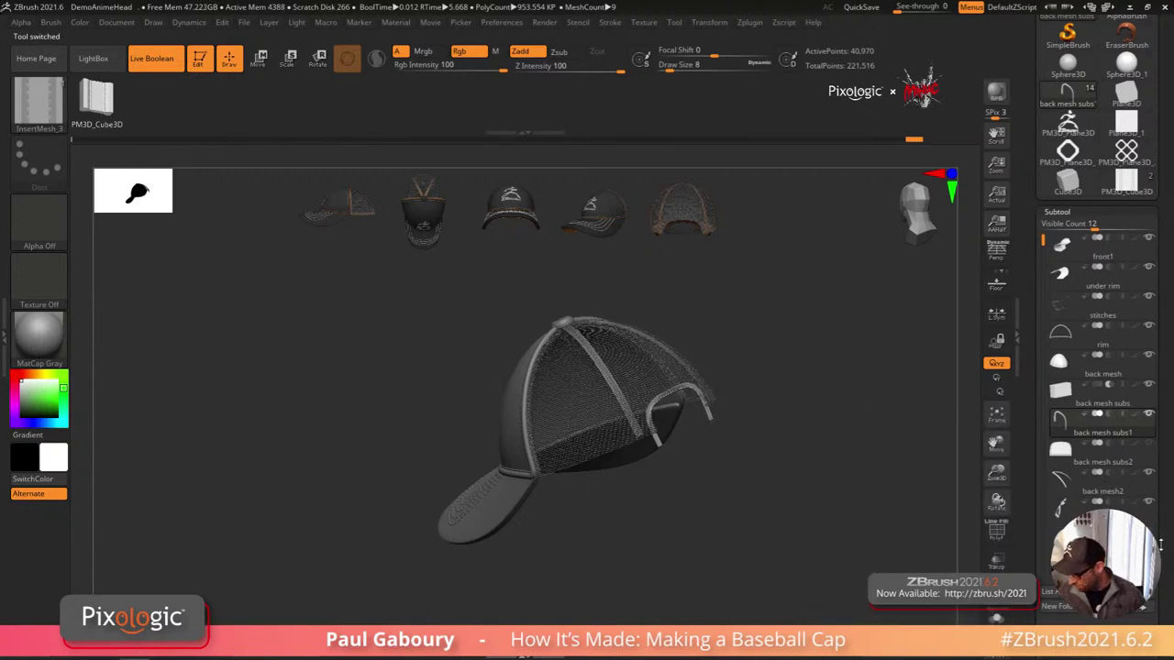
pyautogui.scroll(-1, 1158, 518)
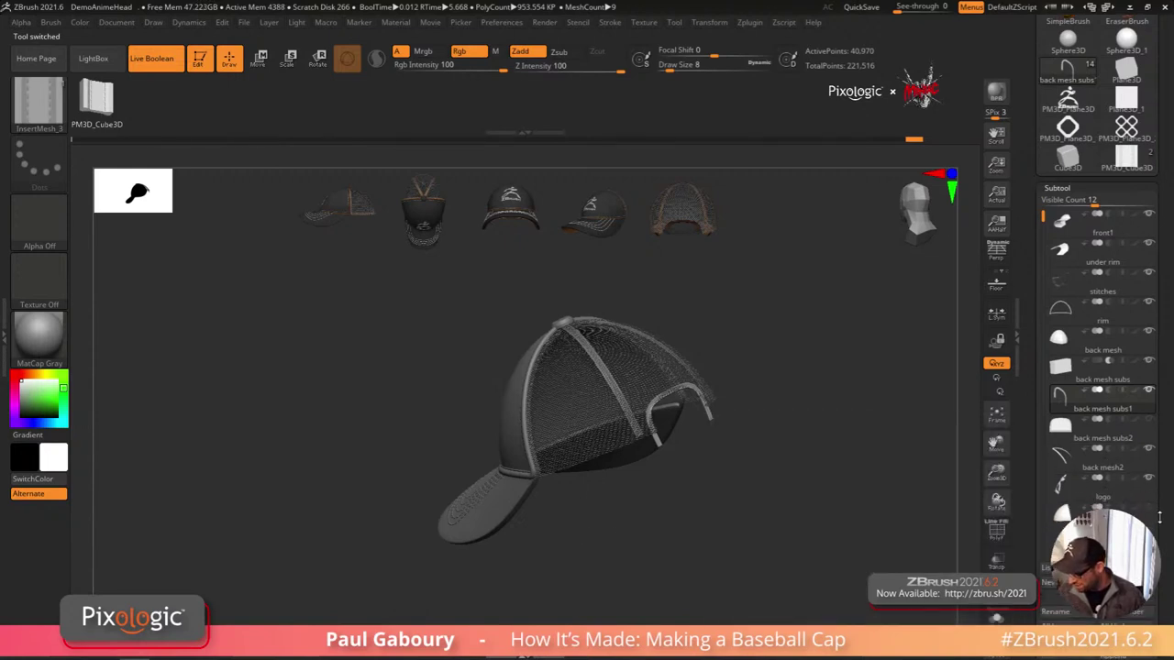
pyautogui.click(1061, 347)
pyautogui.scroll(-3, 1056, 486)
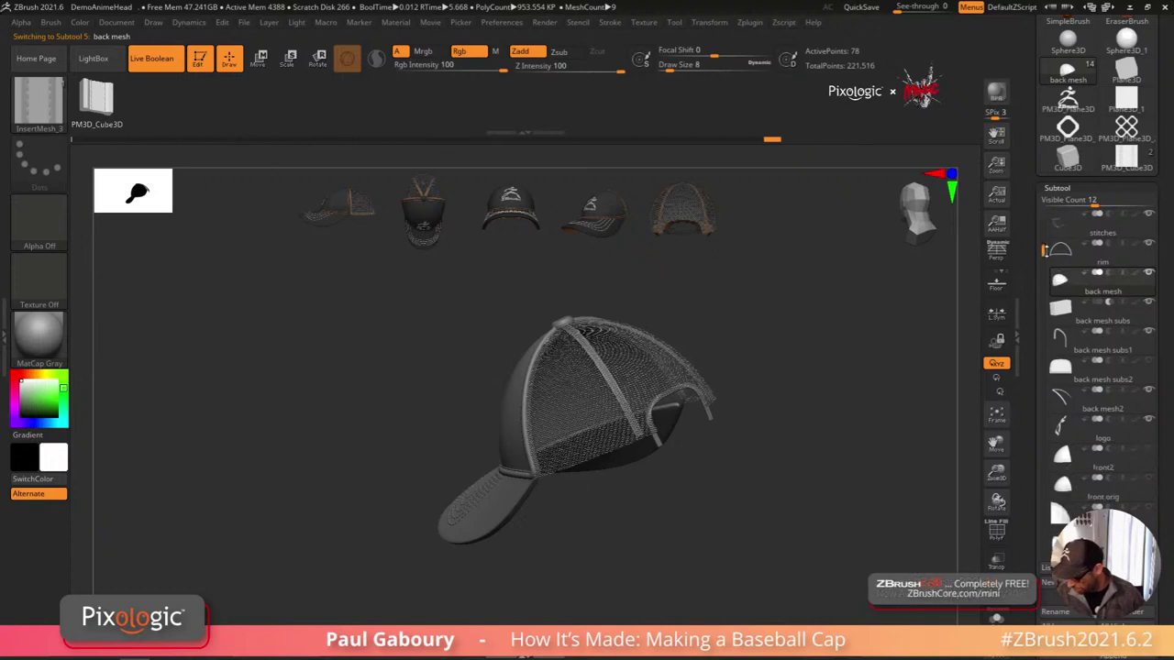
pyautogui.click(1060, 515)
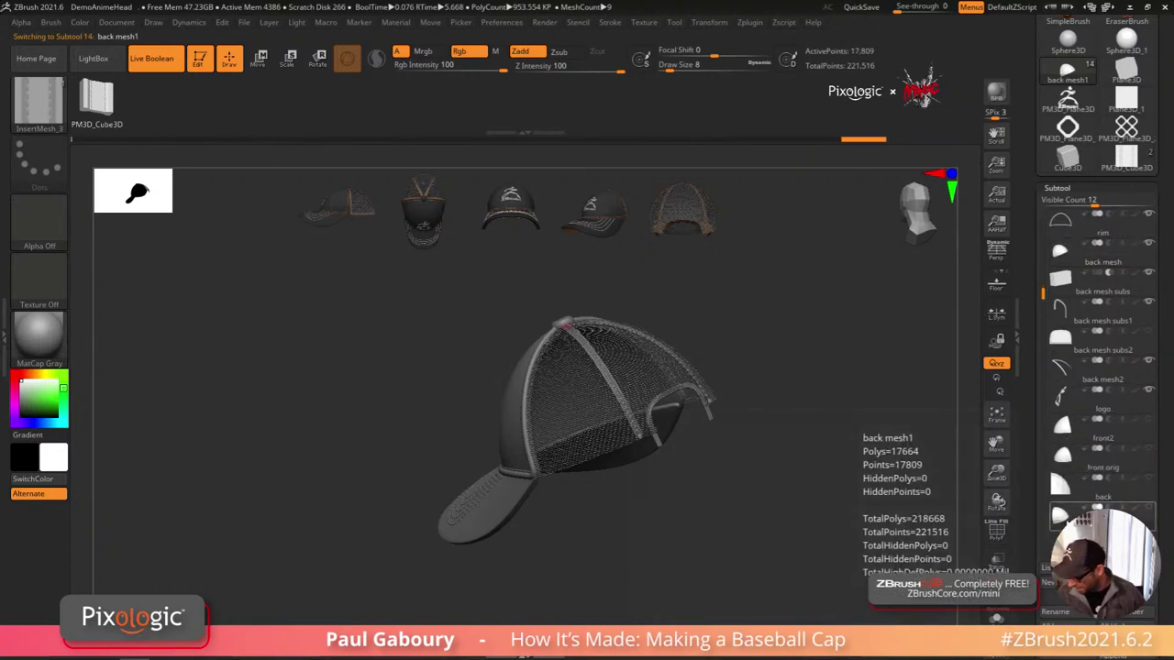
pyautogui.click(997, 621)
pyautogui.hotkey('shift', 'f')
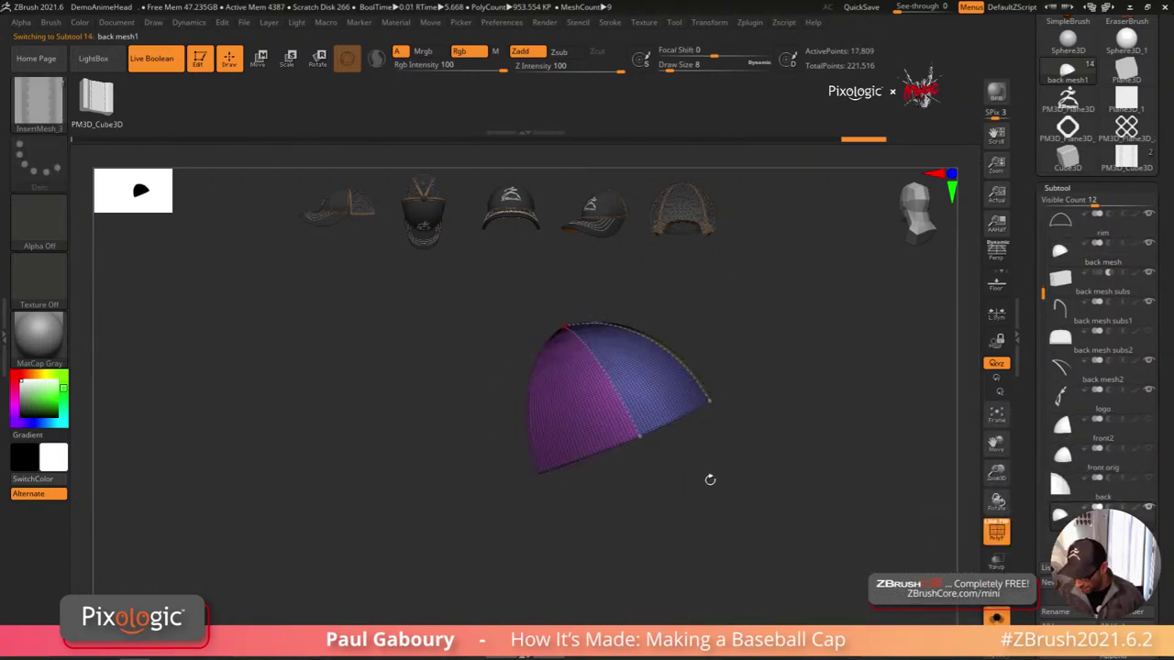
# Step: Undo the stray mesh insertion on back mesh1 and delete the curves framed along its polygroup borders
pyautogui.keyDown('shift'); pyautogui.moveTo(714, 490); pyautogui.dragTo(694, 479); pyautogui.keyUp('shift')
pyautogui.moveTo(677, 417); pyautogui.dragTo(673, 385)
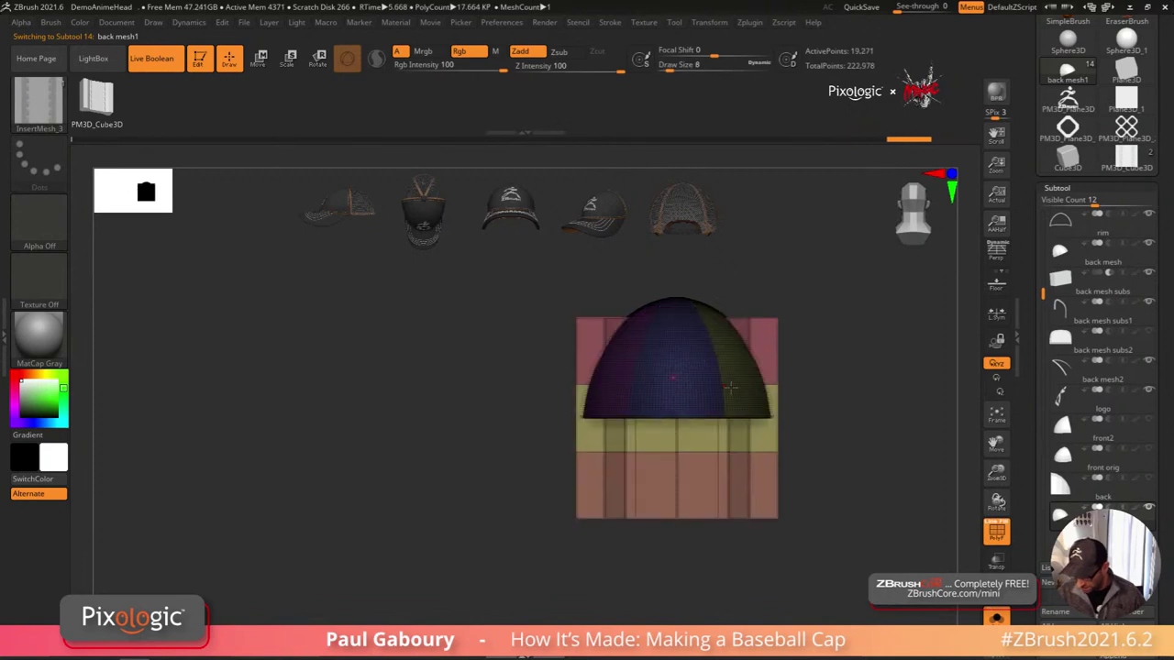
pyautogui.hotkey('ctrl', 'z')
pyautogui.keyDown('alt'); pyautogui.moveTo(714, 541); pyautogui.dragTo(685, 512); pyautogui.keyUp('alt')
pyautogui.click(610, 22)
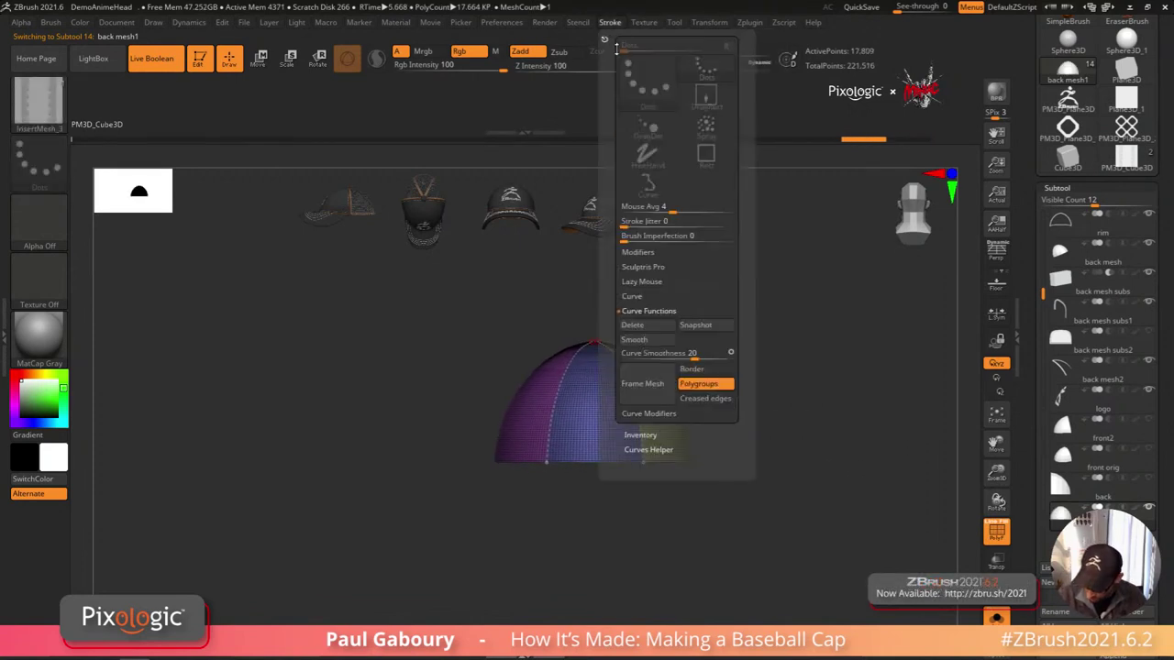
pyautogui.click(662, 329)
# Step: Show only the central back panel's polygroup and set the draw size to about 44
pyautogui.keyDown('ctrl'); pyautogui.moveTo(553, 553); pyautogui.dragTo(621, 569, button='right'); pyautogui.keyUp('ctrl')
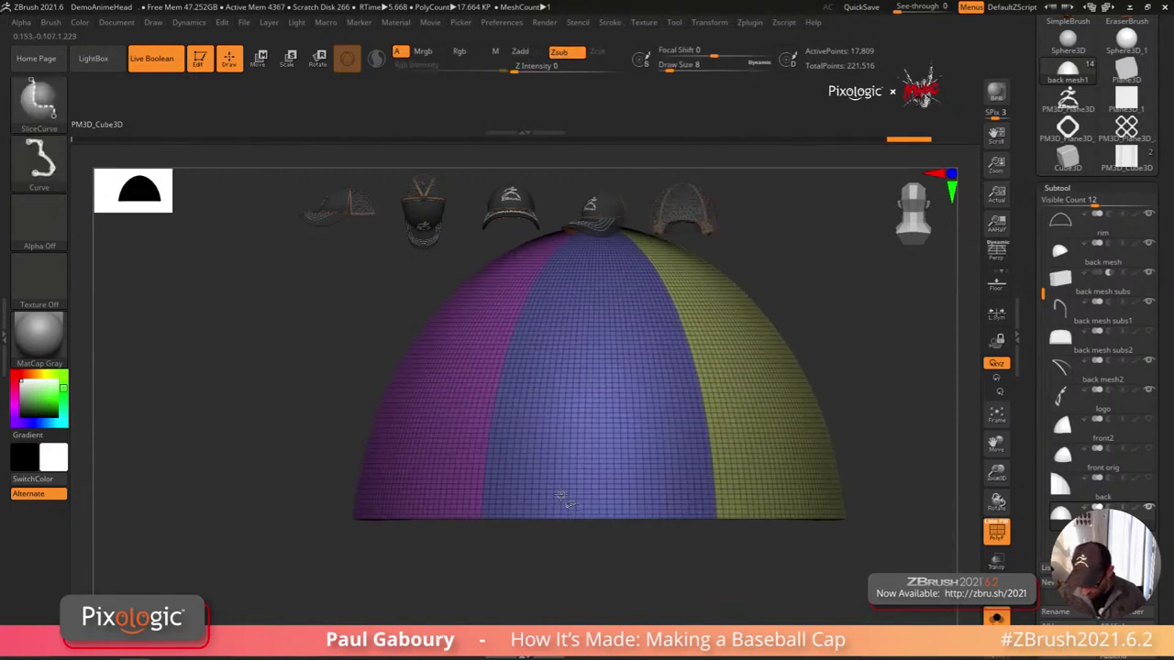
pyautogui.keyDown('ctrl'); pyautogui.keyDown('shift'); pyautogui.click(563, 498); pyautogui.keyUp('shift'); pyautogui.keyUp('ctrl')
pyautogui.hotkey('ctrl', 'z')
pyautogui.hotkey('ctrl', 'z')
pyautogui.hotkey('ctrl', 'z')
pyautogui.hotkey('ctrl', 'z')
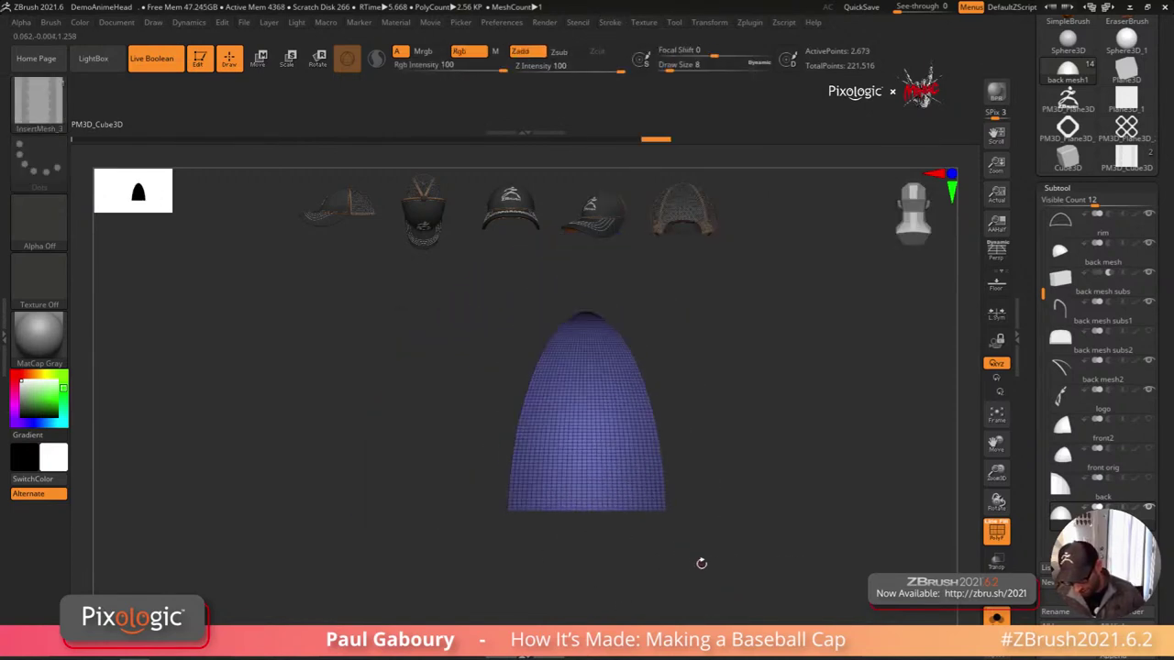
pyautogui.press('s')
pyautogui.moveTo(718, 566); pyautogui.dragTo(715, 565)
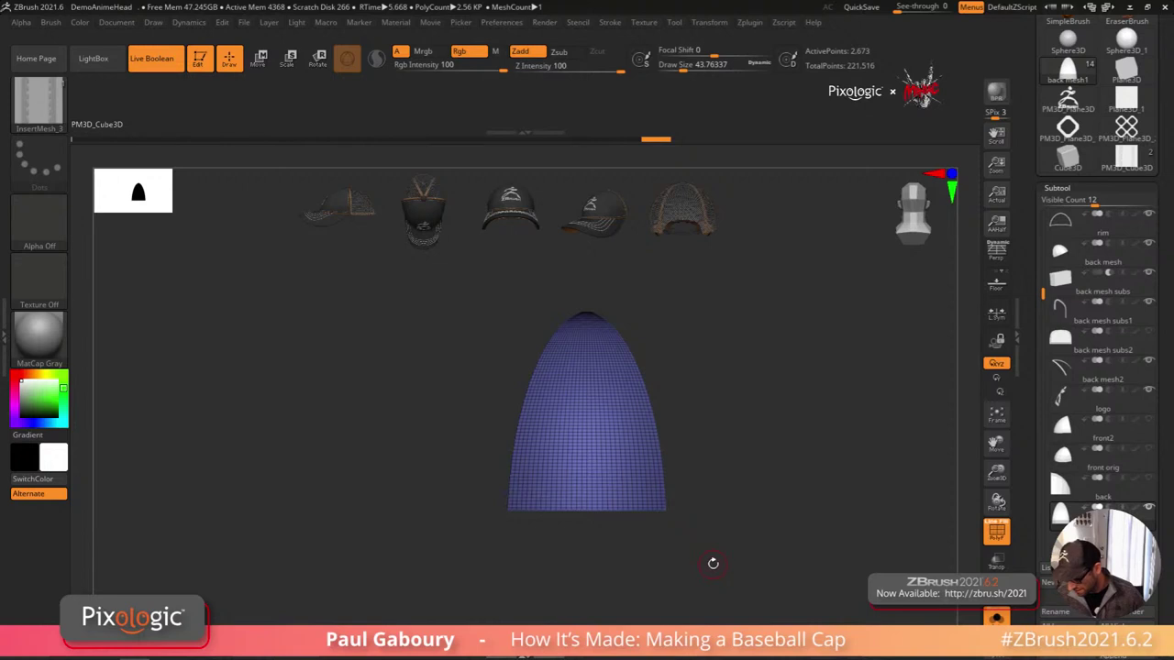
# Step: Hide everything on the central panel except its lowest rows of polygons and delete the hidden geometry
pyautogui.moveTo(467, 281)
pyautogui.keyDown('ctrl'); pyautogui.keyDown('alt'); pyautogui.keyDown('shift'); pyautogui.mouseDown()
pyautogui.moveTo(730, 479)
pyautogui.moveTo(731, 563)
pyautogui.moveTo(804, 503)
pyautogui.mouseUp(); pyautogui.keyUp('shift'); pyautogui.keyUp('alt'); pyautogui.keyUp('ctrl')
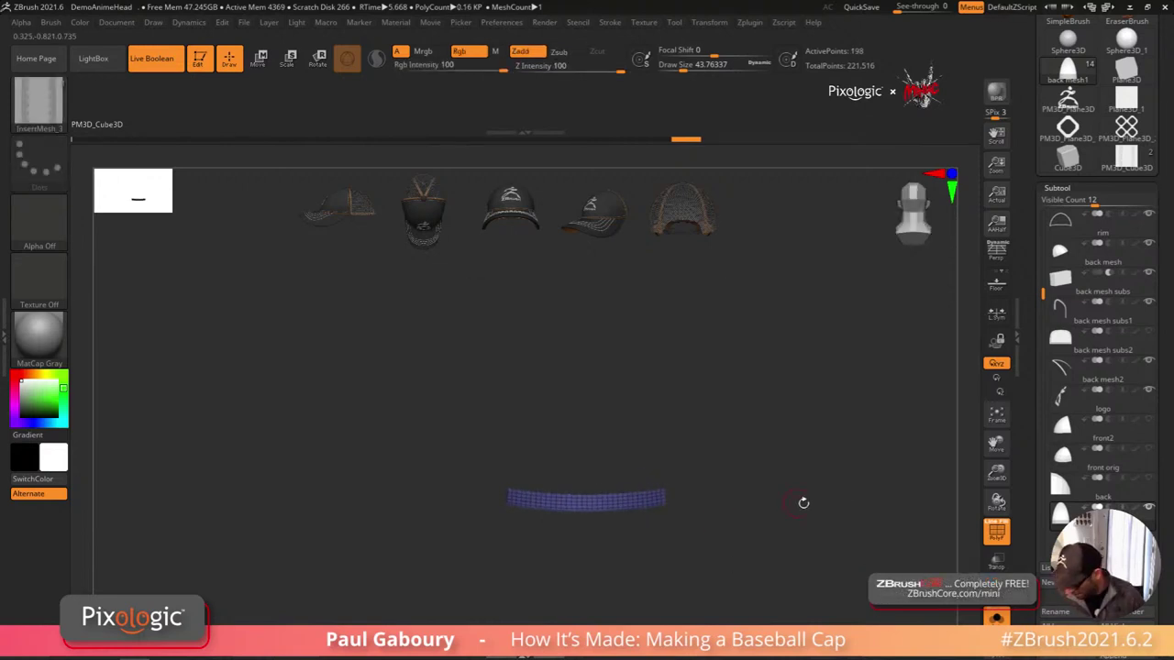
pyautogui.scroll(-10, 1160, 477)
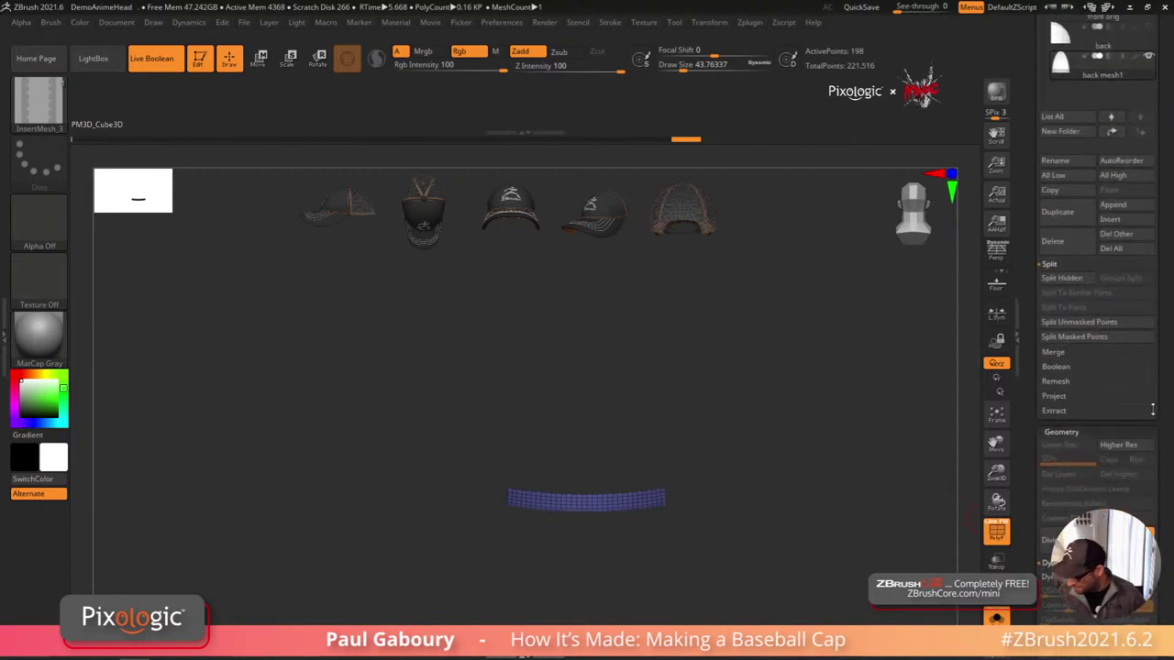
pyautogui.scroll(-9, 1122, 423)
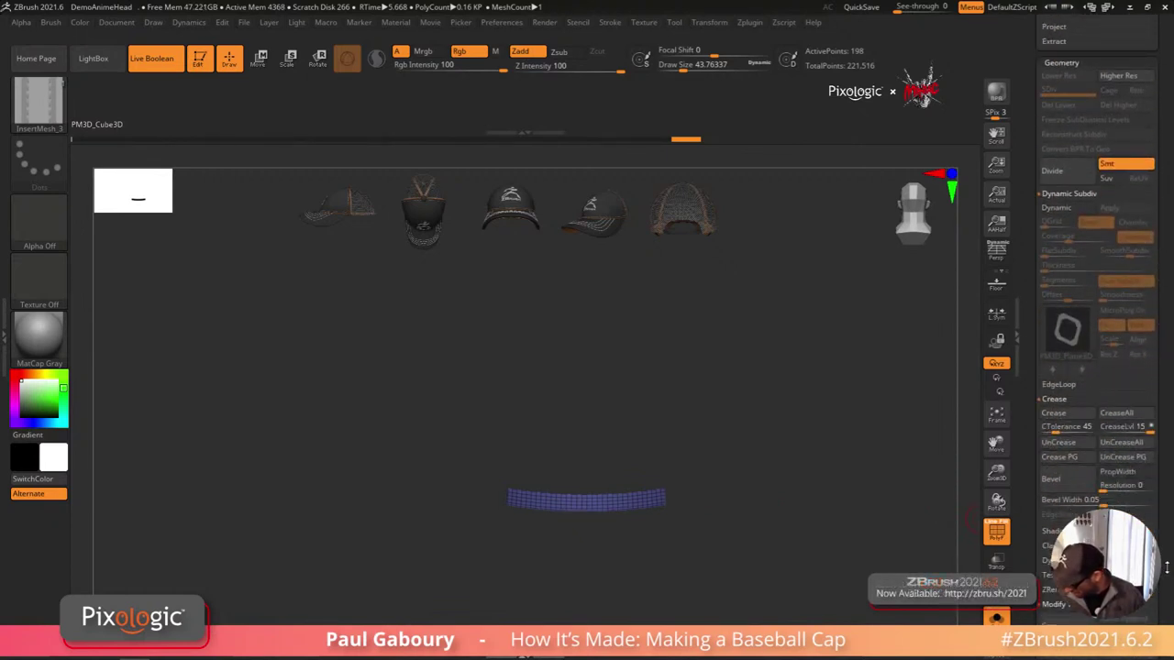
pyautogui.scroll(-9, 1073, 303)
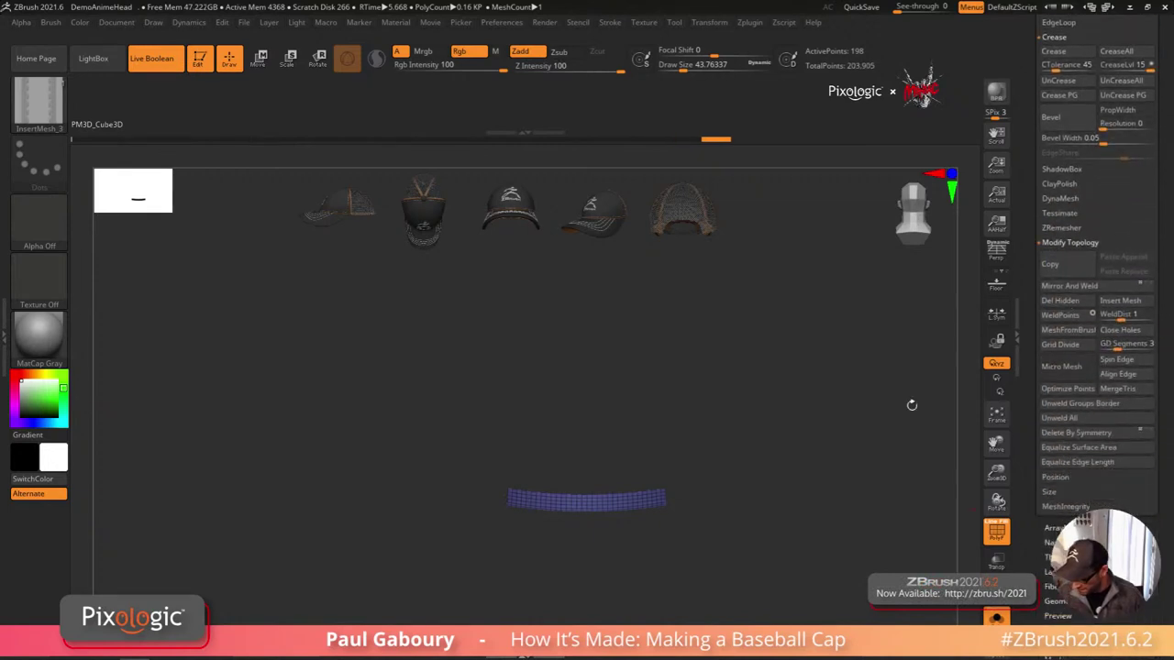
# Step: Delete one vertical polyloop near the middle of the strap band with ZModeler's polygon Delete action targeting Polyloop
pyautogui.moveTo(912, 404); pyautogui.dragTo(781, 553)
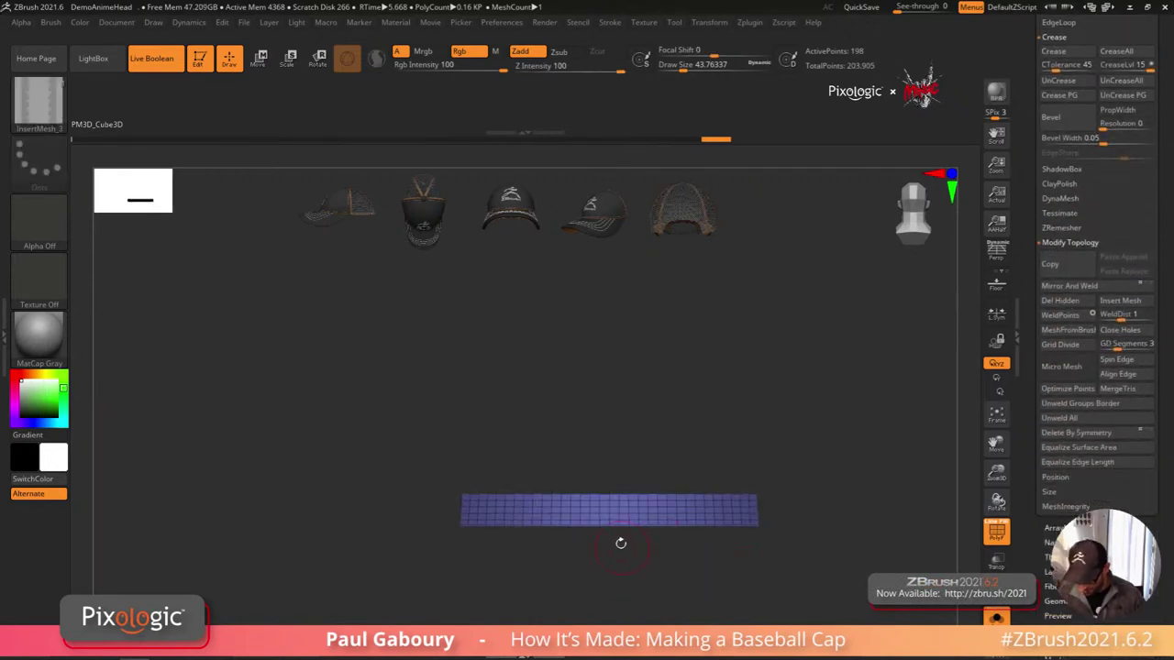
pyautogui.press('b')
pyautogui.press('z')
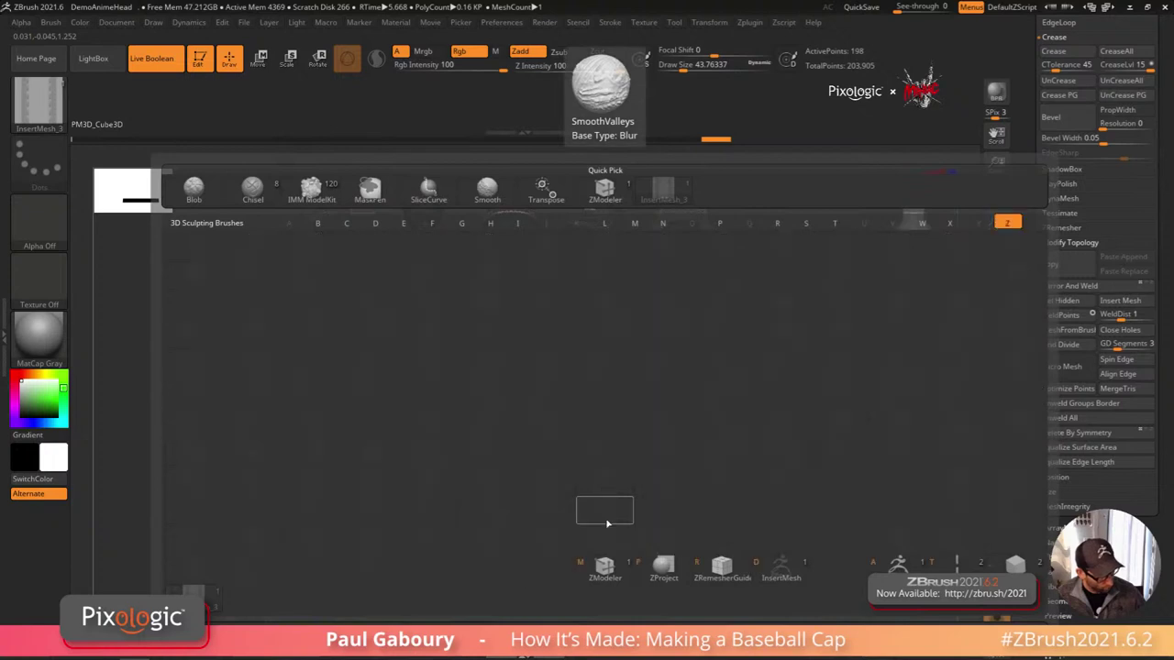
pyautogui.press('m')
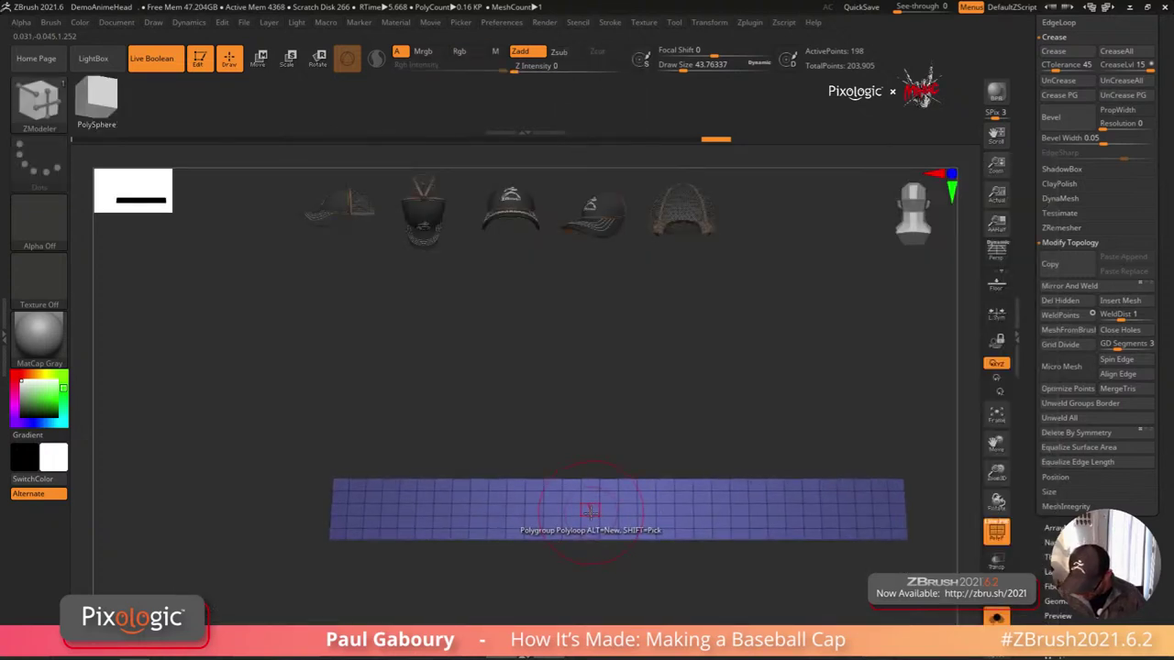
pyautogui.press('space')
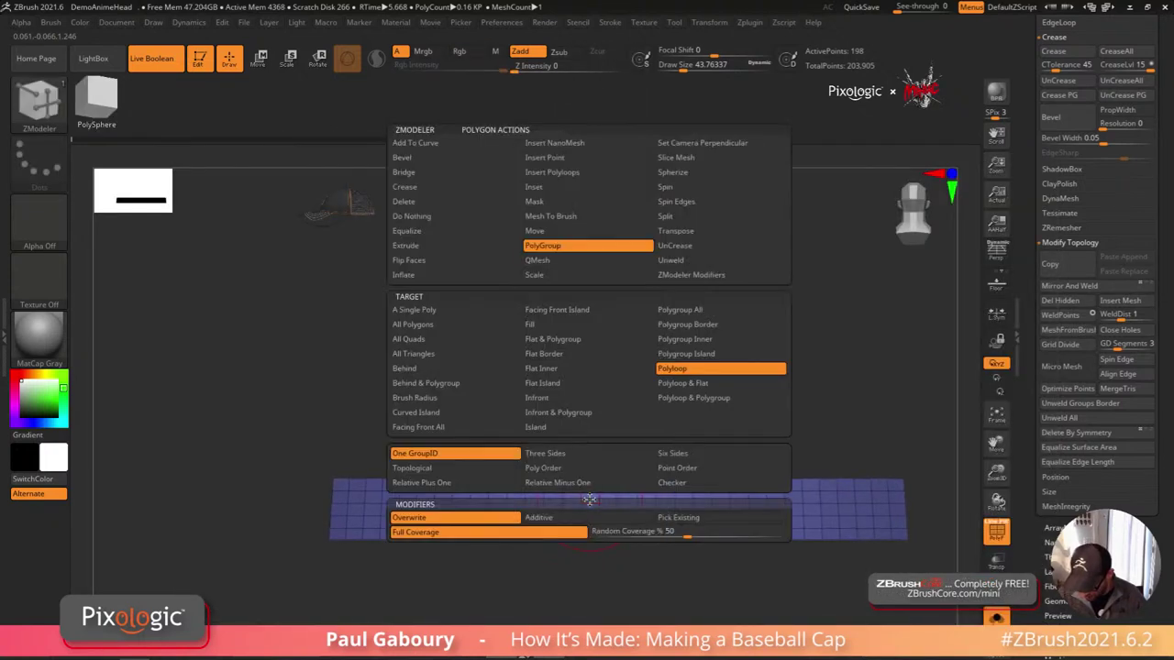
pyautogui.click(445, 202)
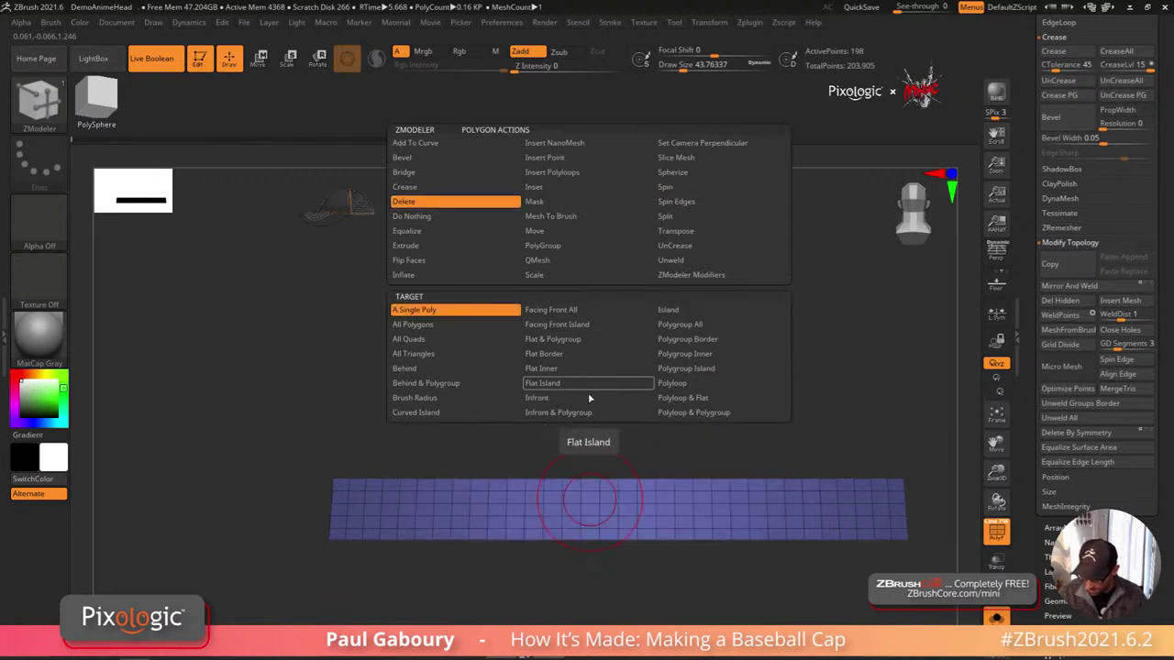
pyautogui.click(705, 390)
pyautogui.keyDown('ctrl'); pyautogui.moveTo(657, 443); pyautogui.dragTo(542, 450, button='right'); pyautogui.keyUp('ctrl')
pyautogui.click(596, 510)
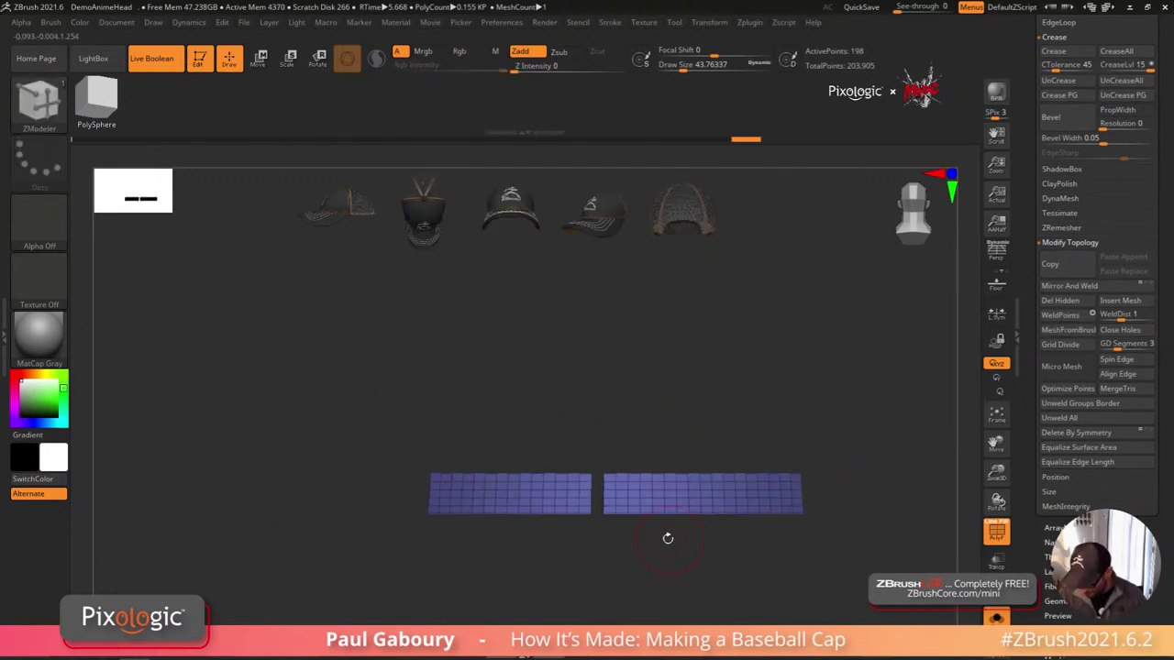
# Step: Turn on dynamic subdivision for the strap pieces with thickness 0.00579, 3 segments and Post SubDiv off, with PolyFrame hidden
pyautogui.keyDown('alt'); pyautogui.moveTo(668, 538); pyautogui.dragTo(676, 564, button='right'); pyautogui.keyUp('alt')
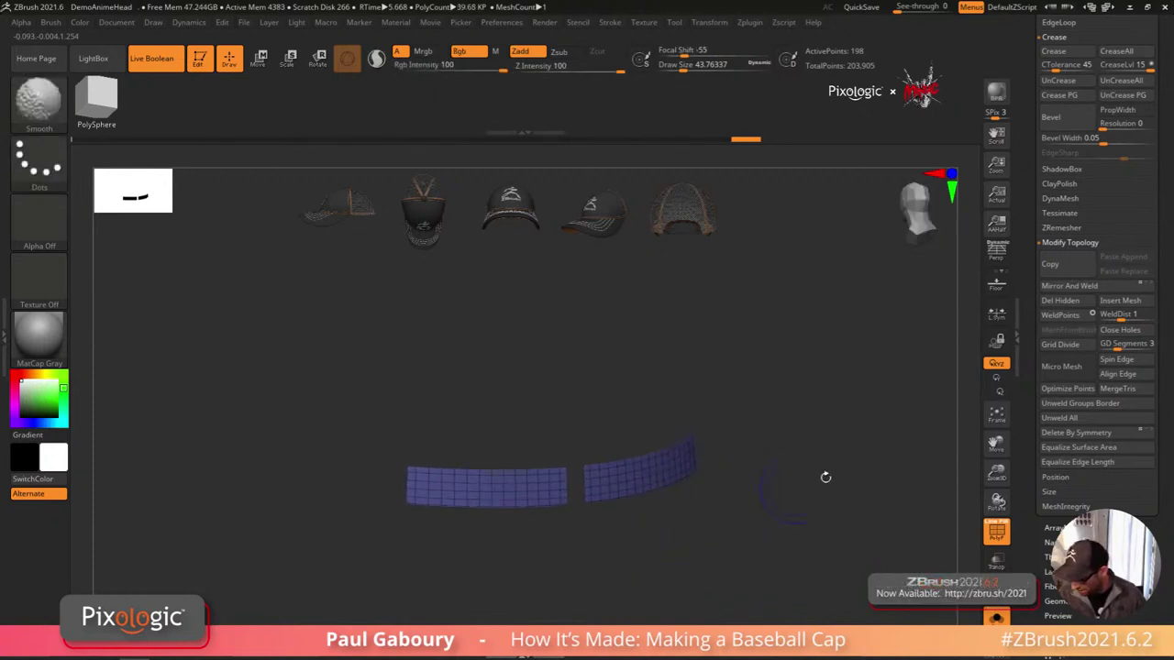
pyautogui.scroll(5, 1161, 327)
pyautogui.scroll(2, 1161, 330)
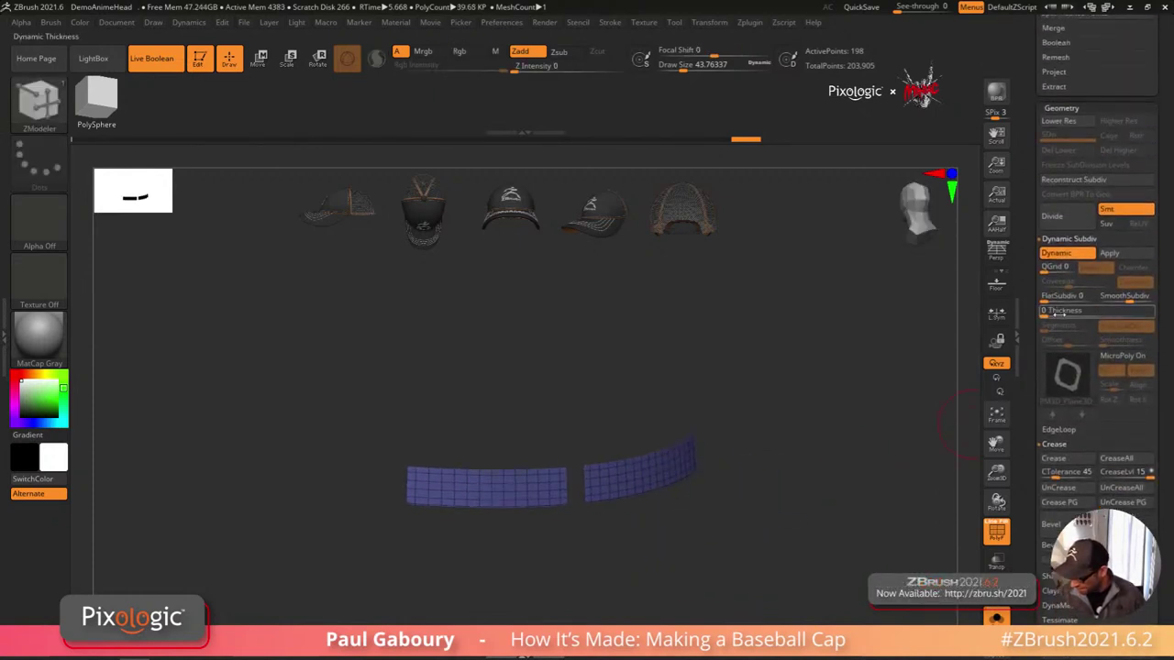
pyautogui.moveTo(1058, 313); pyautogui.dragTo(1073, 312)
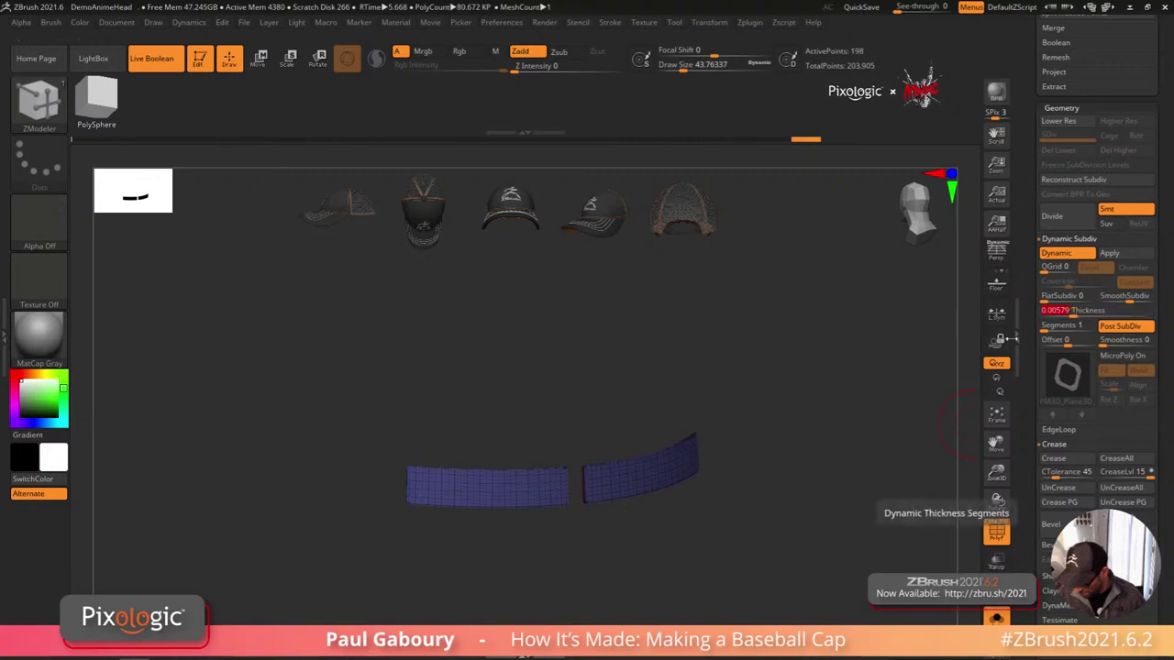
pyautogui.hotkey('shift', 'f')
pyautogui.moveTo(748, 518); pyautogui.dragTo(718, 522, button='right')
pyautogui.keyDown('shift'); pyautogui.moveTo(718, 522); pyautogui.dragTo(767, 500); pyautogui.keyUp('shift')
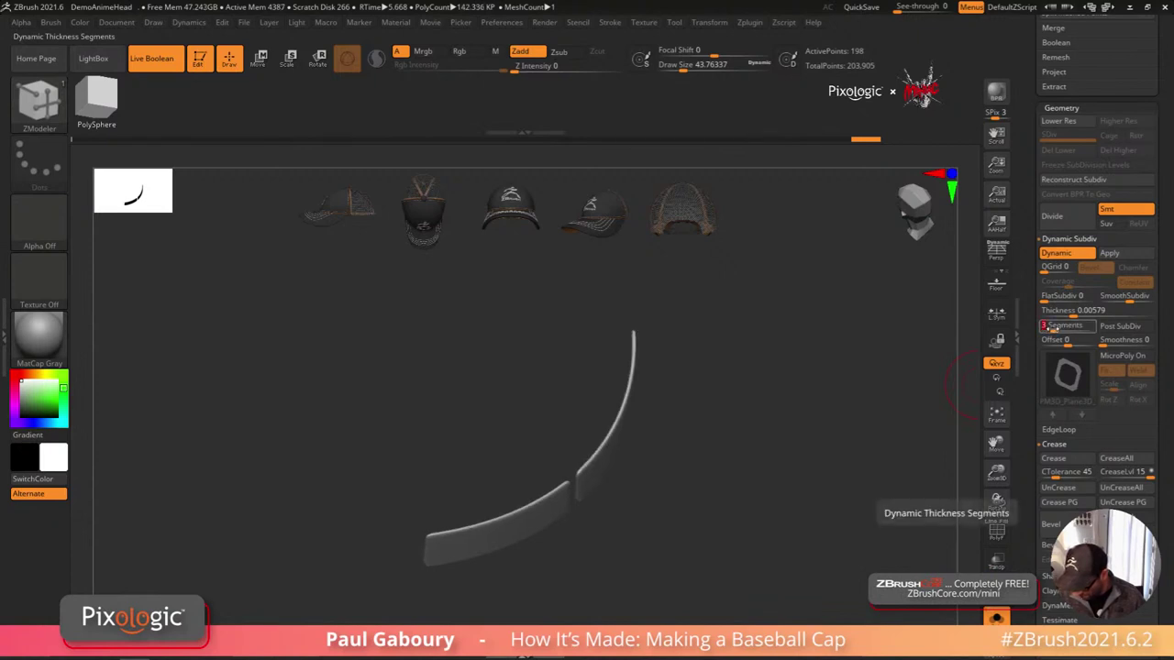
pyautogui.keyDown('ctrl'); pyautogui.moveTo(632, 490); pyautogui.dragTo(633, 537, button='right'); pyautogui.keyUp('ctrl')
# Step: Leave Solo mode and view the strap pieces across the rear opening of the whole cap
pyautogui.keyDown('ctrl'); pyautogui.moveTo(632, 537); pyautogui.dragTo(739, 542, button='right'); pyautogui.keyUp('ctrl')
pyautogui.hotkey('shift', 'f')
pyautogui.click(717, 524)
pyautogui.hotkey('shift', 'f')
pyautogui.moveTo(739, 542); pyautogui.dragTo(707, 537)
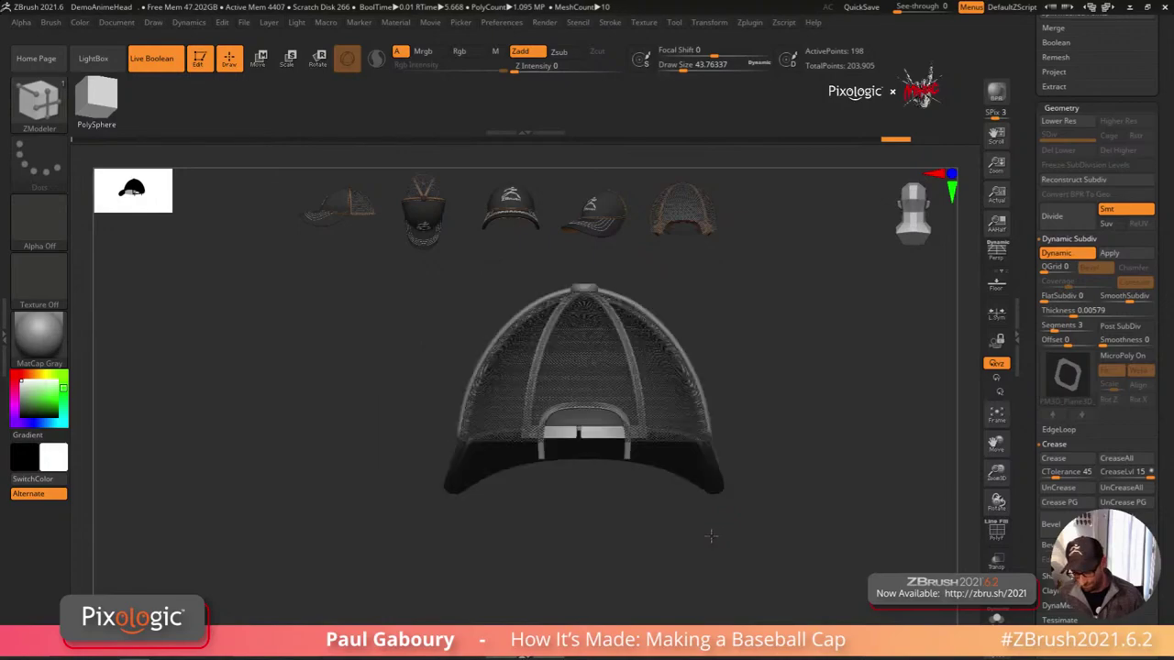
# Step: Isolate the strap pieces with PolyFrame on and dynamic subdivision off, and mask everything except the middle points of their facing inner ends
pyautogui.press('f')
pyautogui.hotkey('shift', 'f')
pyautogui.keyDown('ctrl'); pyautogui.moveTo(659, 543); pyautogui.dragTo(697, 588, button='right'); pyautogui.keyUp('ctrl')
pyautogui.hotkey('shift', 'd')
pyautogui.click(996, 618)
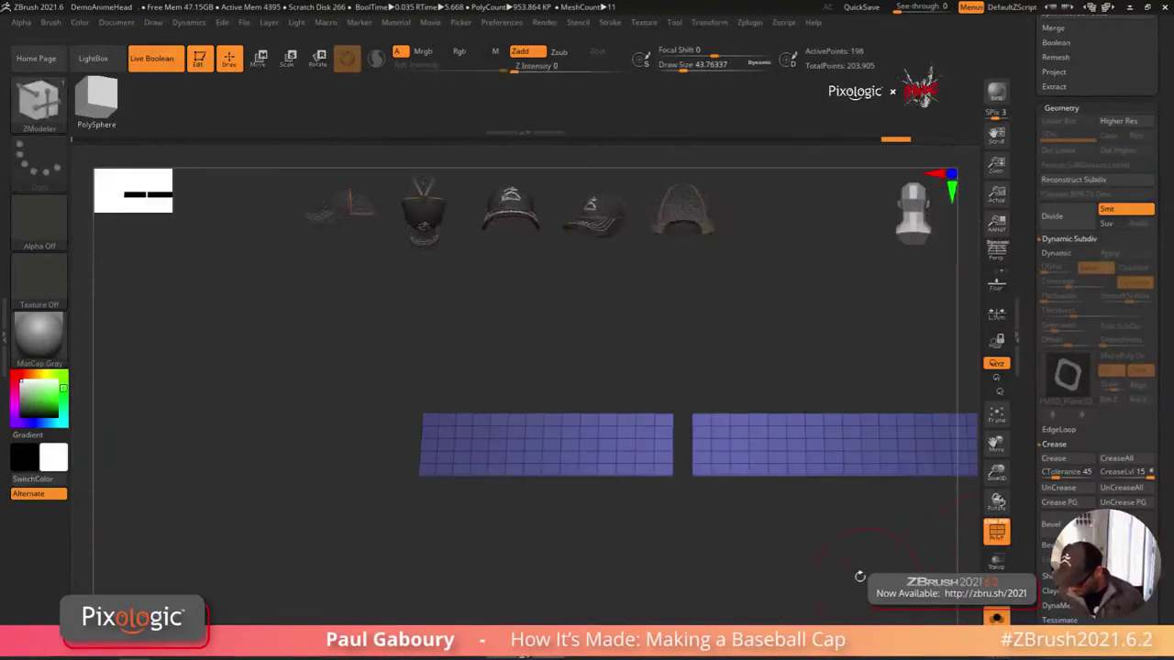
pyautogui.keyDown('alt'); pyautogui.moveTo(859, 574); pyautogui.dragTo(764, 597, button='right'); pyautogui.keyUp('alt')
pyautogui.moveTo(579, 493)
pyautogui.keyDown('ctrl'); pyautogui.mouseDown()
pyautogui.moveTo(616, 526)
pyautogui.moveTo(602, 480)
pyautogui.moveTo(609, 495)
pyautogui.mouseUp(); pyautogui.keyUp('ctrl')
# Step: Center the gizmo between the strap pieces, scale the unmasked points along X to round the inner ends with dynamic subdivision on, and clear the mask
pyautogui.press('w')
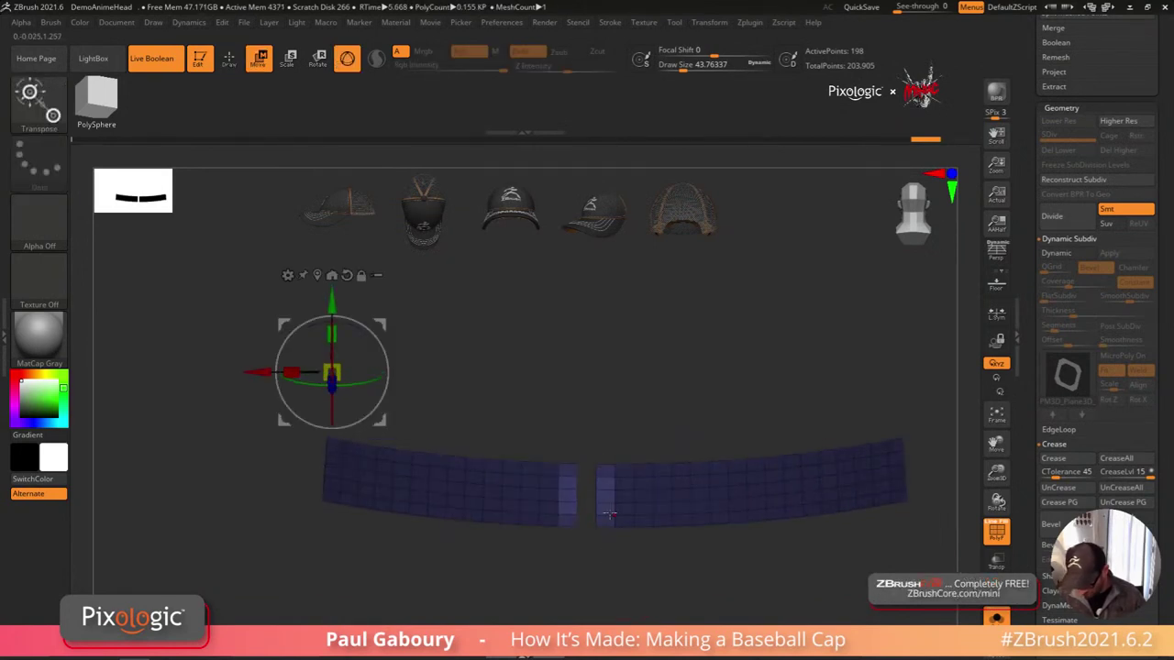
pyautogui.keyDown('shift'); pyautogui.moveTo(610, 515); pyautogui.dragTo(607, 511, button='right'); pyautogui.keyUp('shift')
pyautogui.click(318, 301)
pyautogui.keyDown('alt'); pyautogui.click(602, 398); pyautogui.keyUp('alt')
pyautogui.keyDown('alt'); pyautogui.moveTo(602, 398); pyautogui.dragTo(594, 486, button='right'); pyautogui.keyUp('alt')
pyautogui.moveTo(587, 508); pyautogui.dragTo(589, 509)
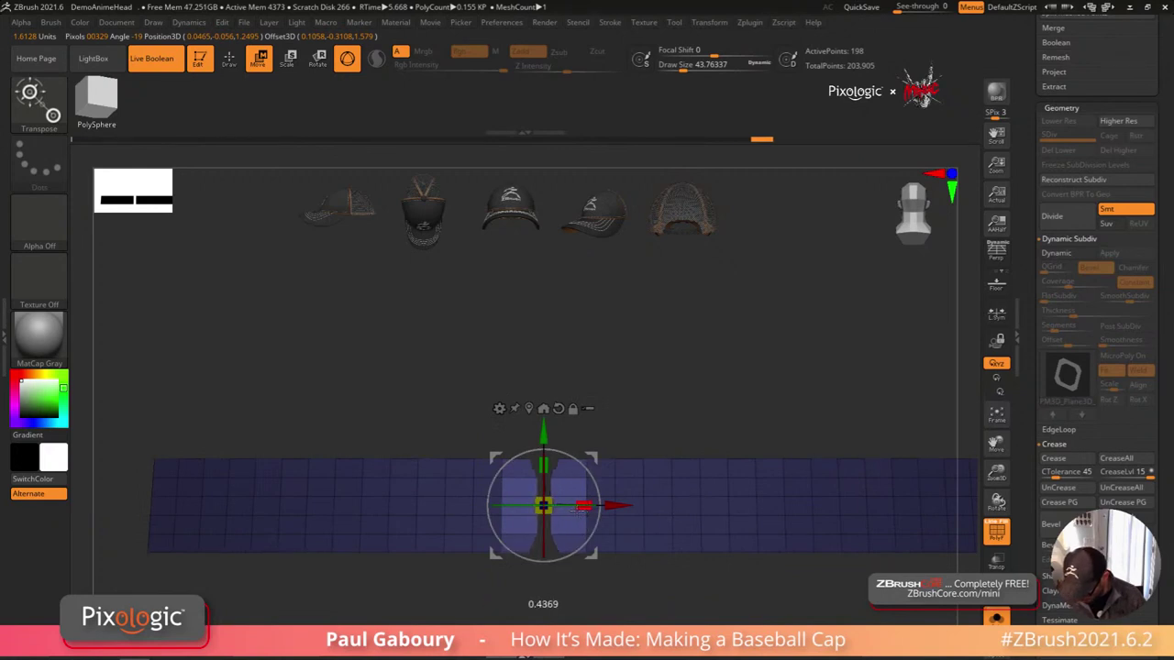
pyautogui.press('d')
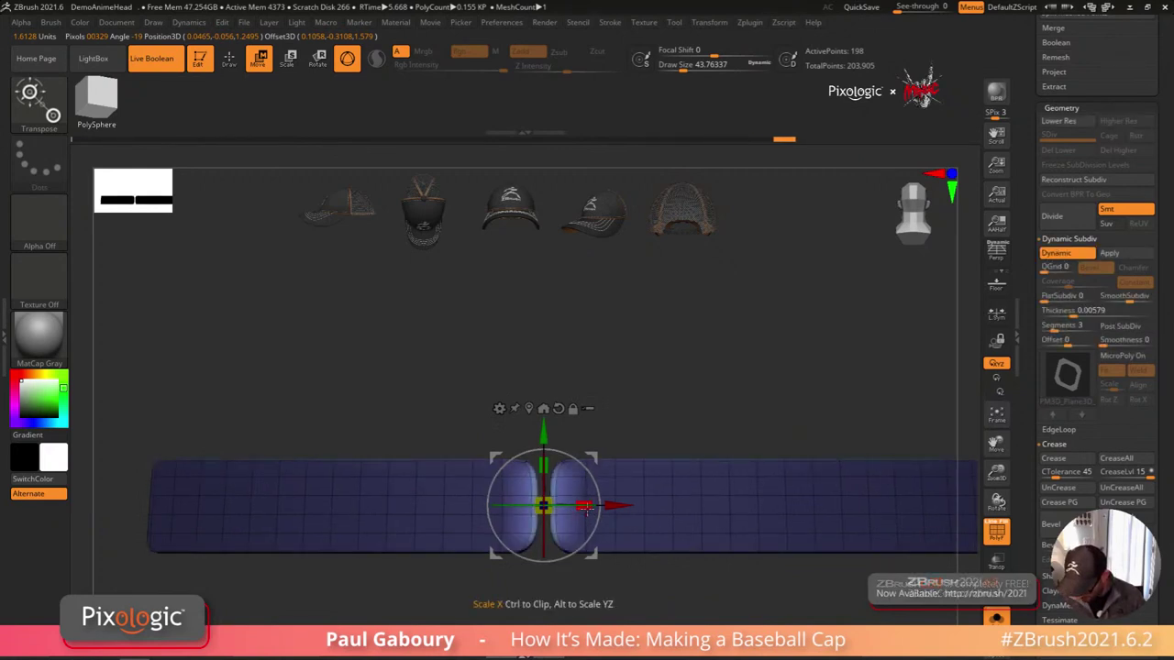
pyautogui.moveTo(586, 510); pyautogui.dragTo(578, 511)
pyautogui.keyDown('ctrl'); pyautogui.moveTo(644, 587); pyautogui.dragTo(653, 595); pyautogui.keyUp('ctrl')
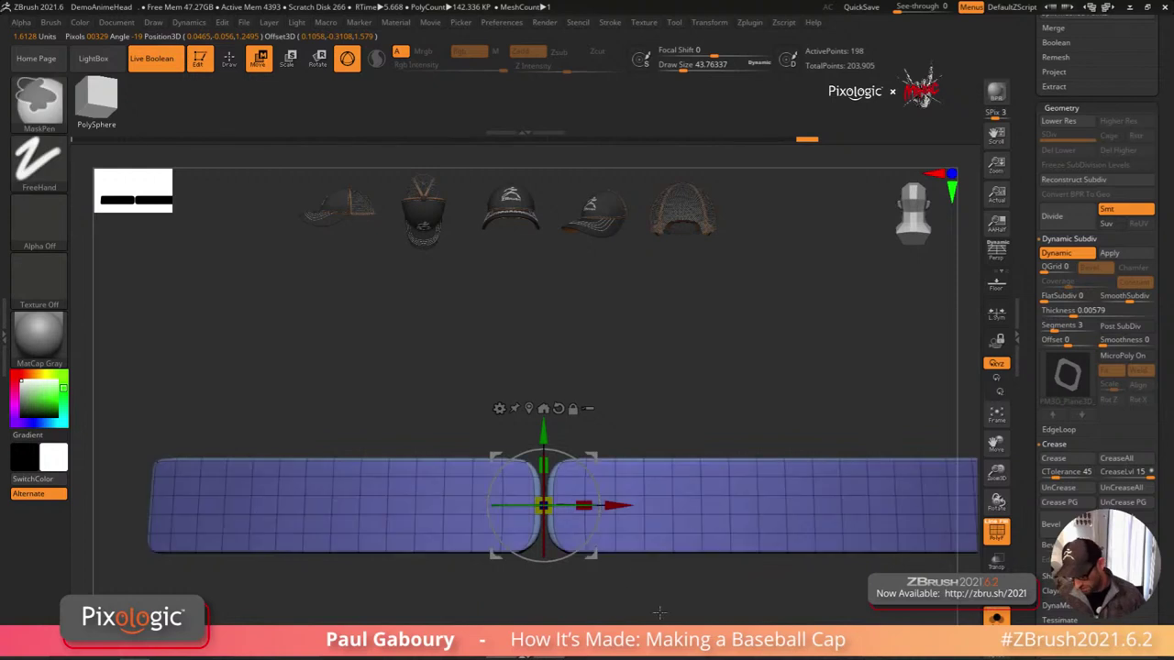
# Step: Hide PolyFrame, leave Solo mode and check the rounded strap ends against the cap's rear opening from behind
pyautogui.hotkey('shift', 'f')
pyautogui.press('q')
pyautogui.moveTo(649, 591)
pyautogui.keyDown('ctrl'); pyautogui.mouseDown(button='right')
pyautogui.moveTo(634, 571)
pyautogui.moveTo(602, 578)
pyautogui.mouseUp(button='right'); pyautogui.keyUp('ctrl')
pyautogui.moveTo(602, 579)
pyautogui.keyDown('alt'); pyautogui.mouseDown(button='right')
pyautogui.moveTo(610, 503)
pyautogui.moveTo(624, 563)
pyautogui.moveTo(619, 553)
pyautogui.mouseUp(button='right'); pyautogui.keyUp('alt')
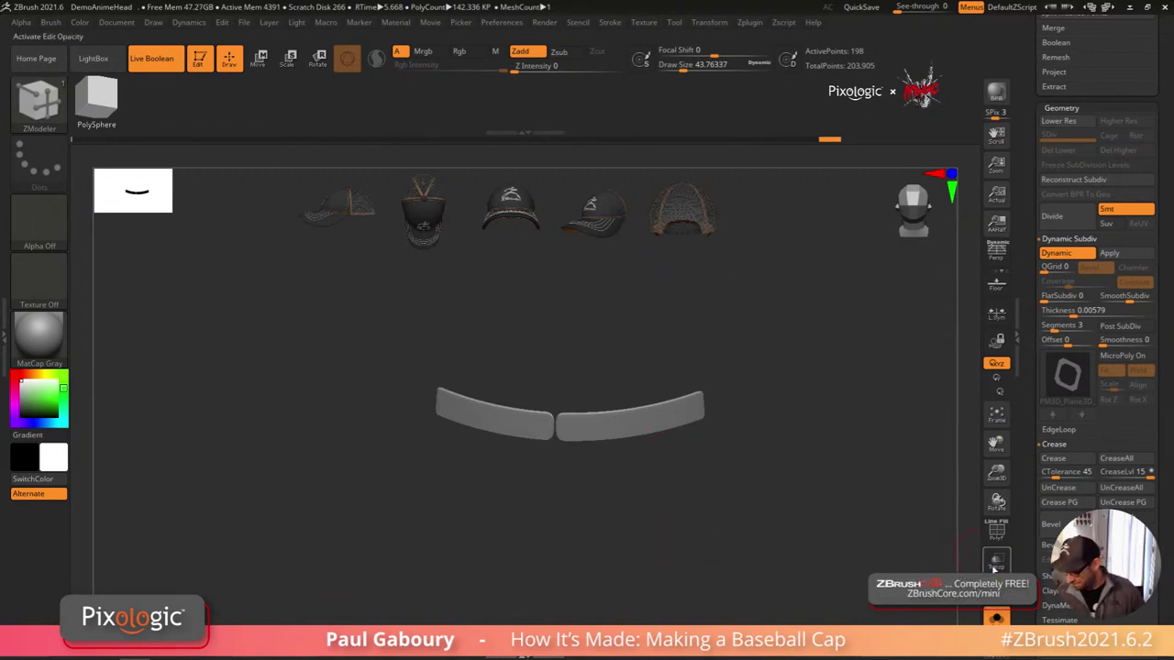
pyautogui.click(997, 616)
pyautogui.keyDown('ctrl'); pyautogui.moveTo(704, 583); pyautogui.dragTo(731, 521, button='right'); pyautogui.keyUp('ctrl')
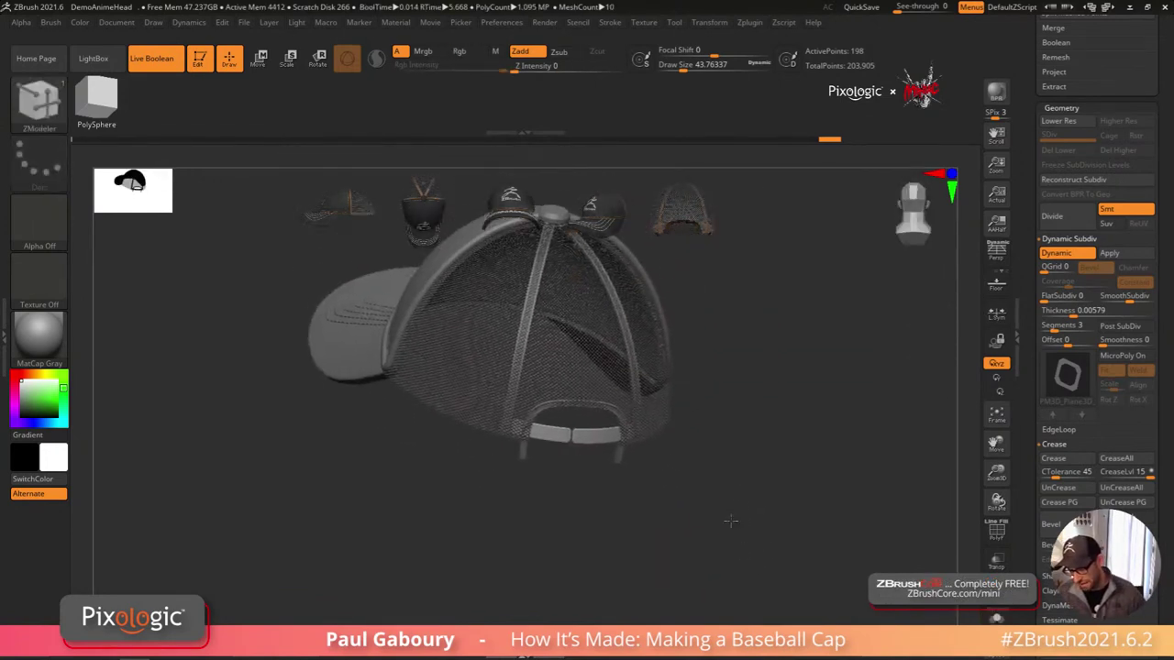
pyautogui.moveTo(730, 521); pyautogui.dragTo(769, 485)
# Step: Switch to the finished PM3D_Cube3D1 cap and examine its back strap, mesh panels and front fabric weave
pyautogui.moveTo(1164, 310); pyautogui.dragTo(1159, 443)
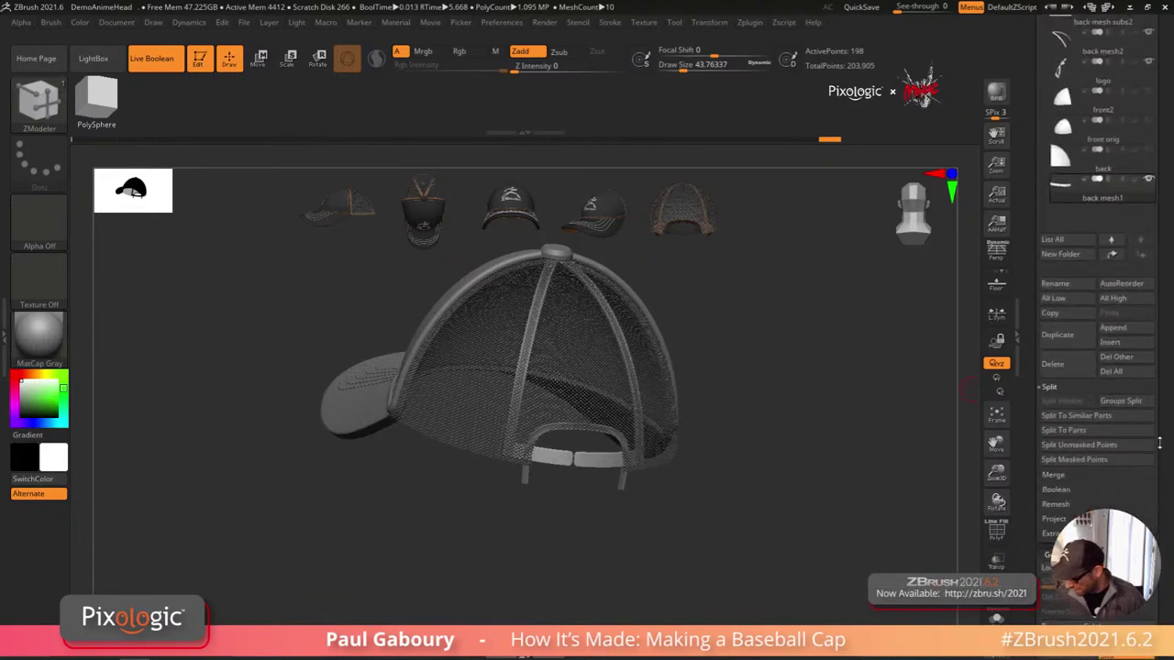
pyautogui.scroll(5, 1159, 443)
pyautogui.click(1122, 112)
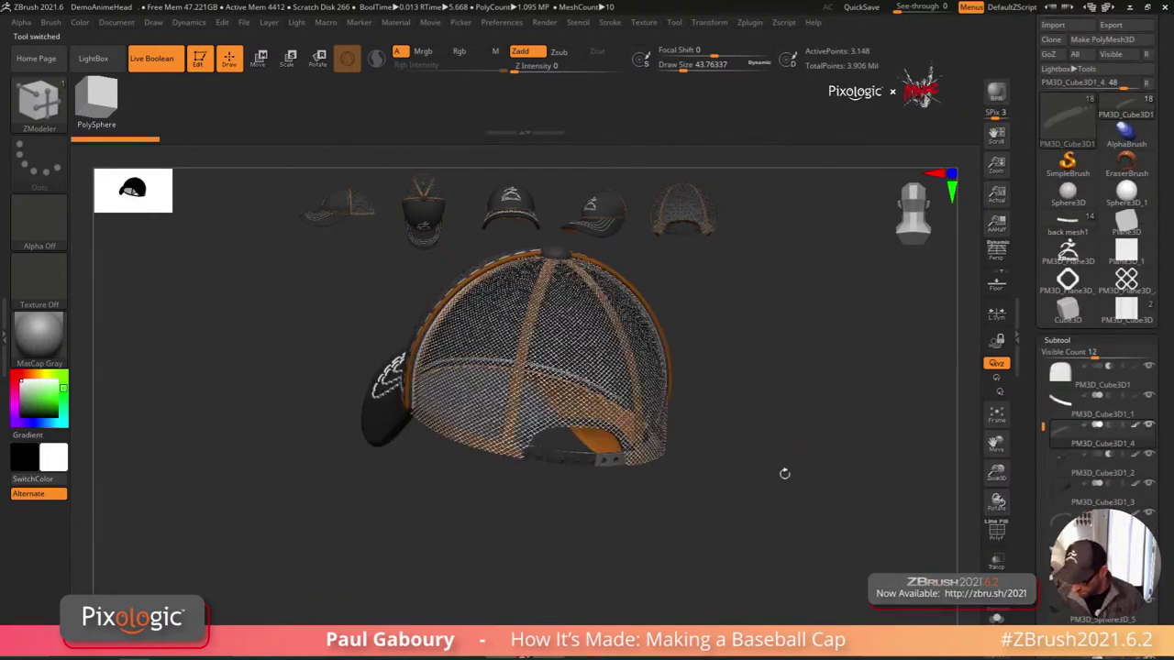
pyautogui.moveTo(783, 474); pyautogui.dragTo(574, 468)
pyautogui.moveTo(655, 488)
pyautogui.mouseDown()
pyautogui.moveTo(687, 542)
pyautogui.moveTo(676, 566)
pyautogui.moveTo(707, 547)
pyautogui.moveTo(617, 528)
pyautogui.mouseUp()
pyautogui.moveTo(617, 528); pyautogui.dragTo(676, 543, button='right')
pyautogui.moveTo(676, 542); pyautogui.dragTo(441, 467)
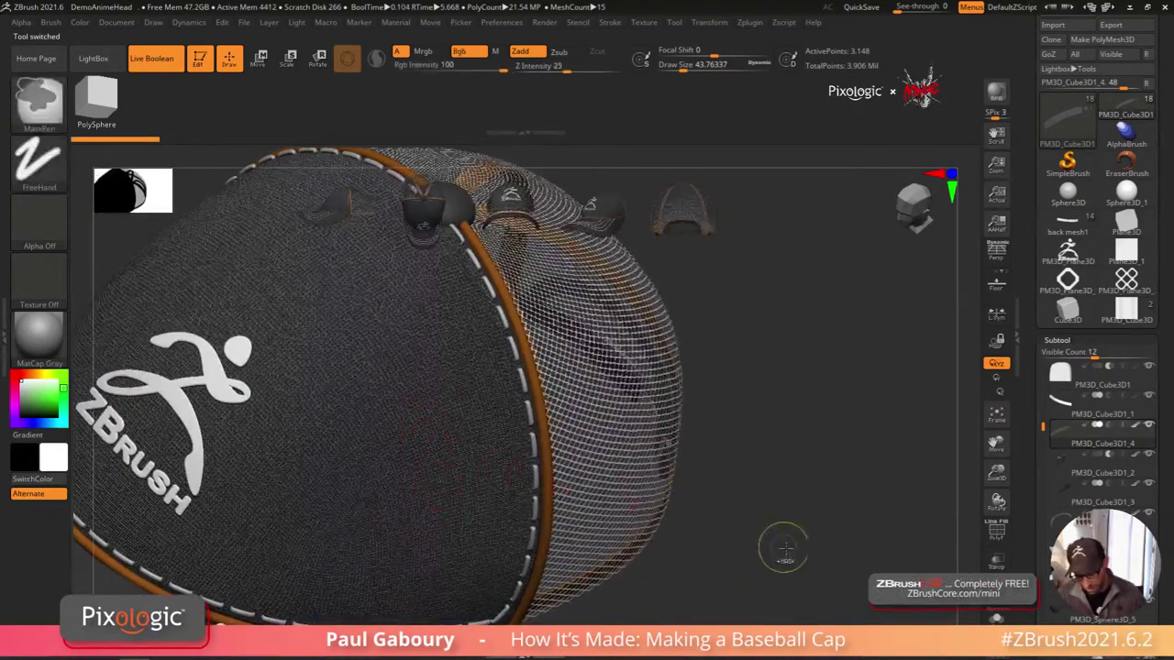
pyautogui.keyDown('ctrl'); pyautogui.moveTo(783, 542); pyautogui.dragTo(664, 506, button='right'); pyautogui.keyUp('ctrl')
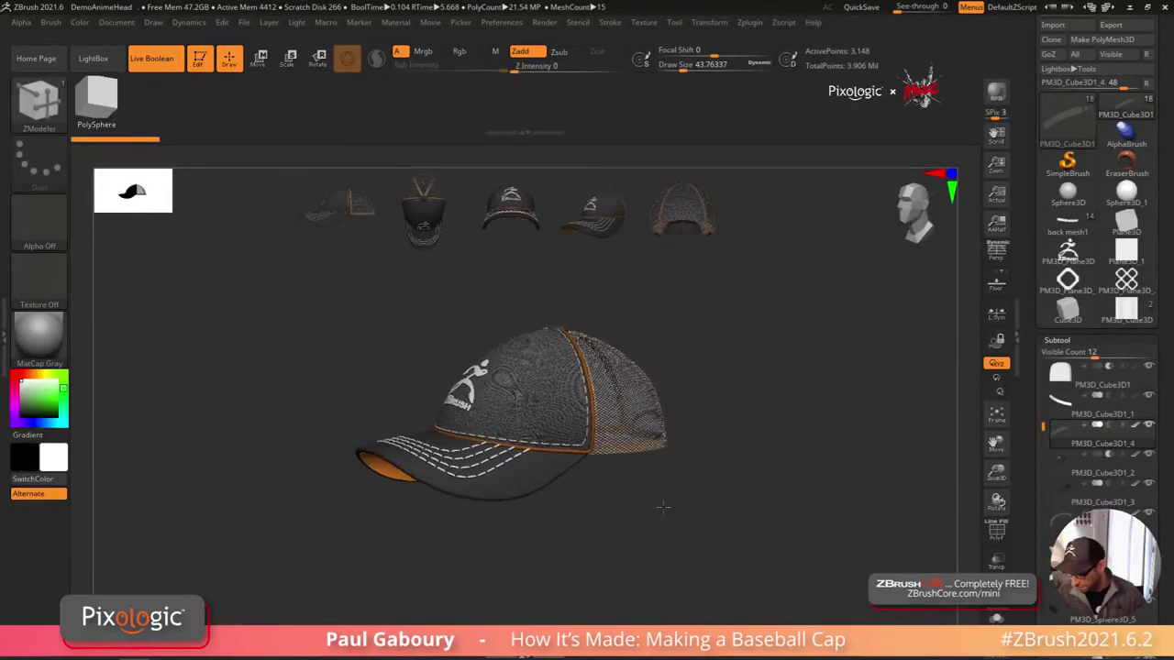
# Step: Return to the back mesh1 cap tool and isolate its front orig subtool in Solo mode with PolyFrame shown
pyautogui.click(1073, 224)
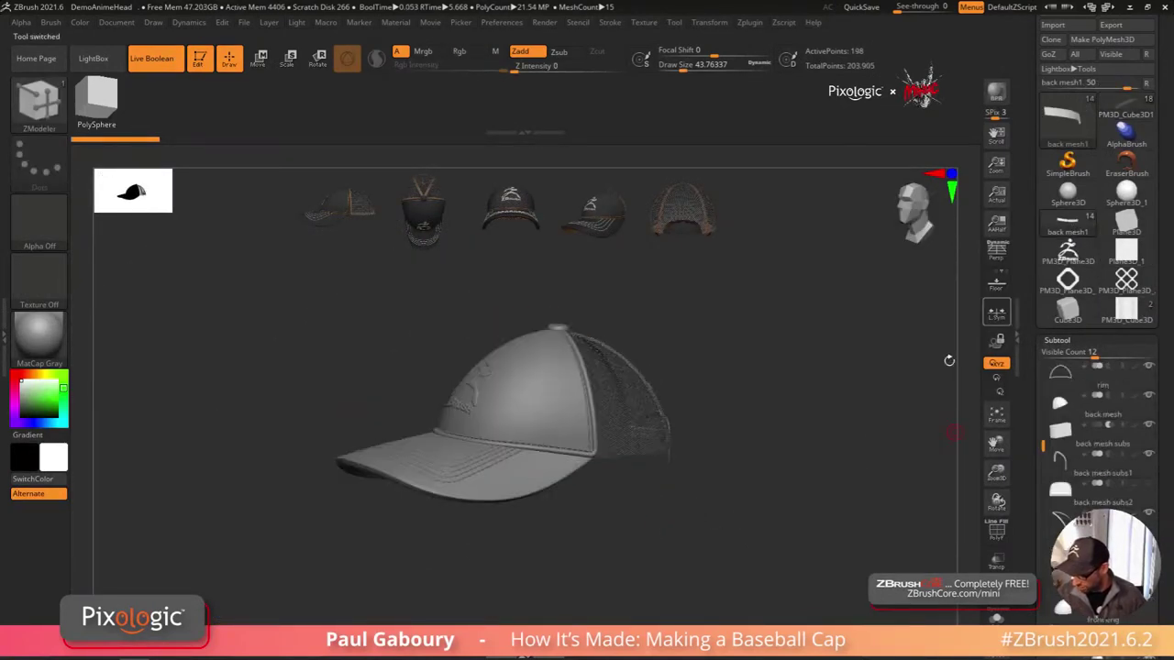
pyautogui.scroll(-3, 1165, 530)
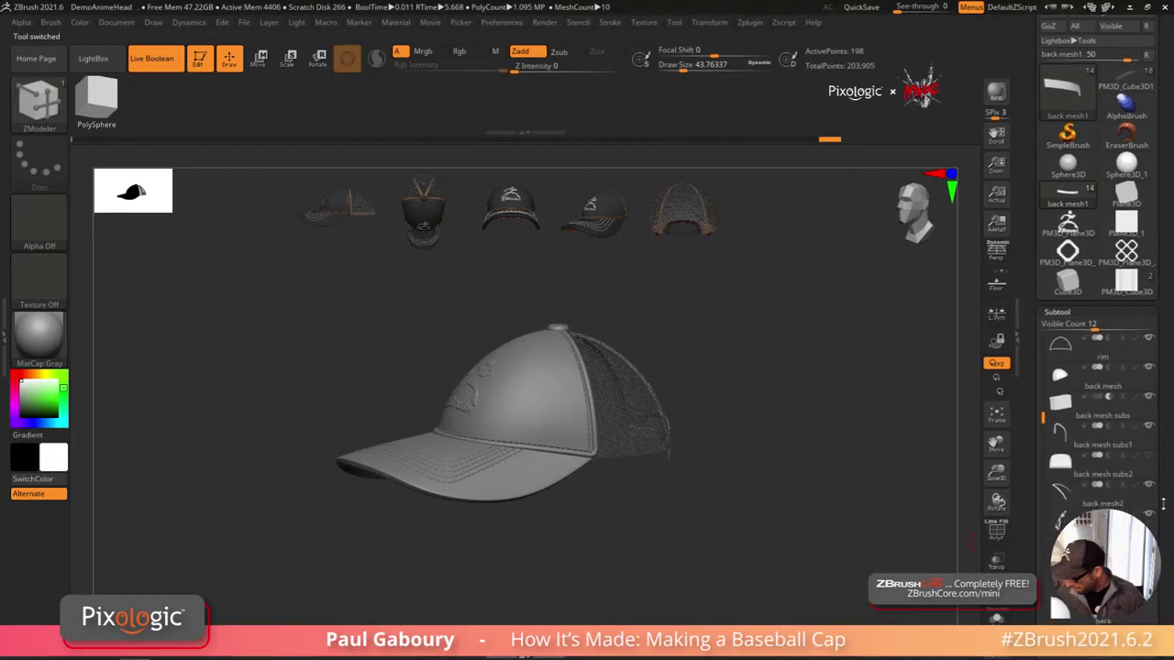
pyautogui.scroll(3, 1053, 292)
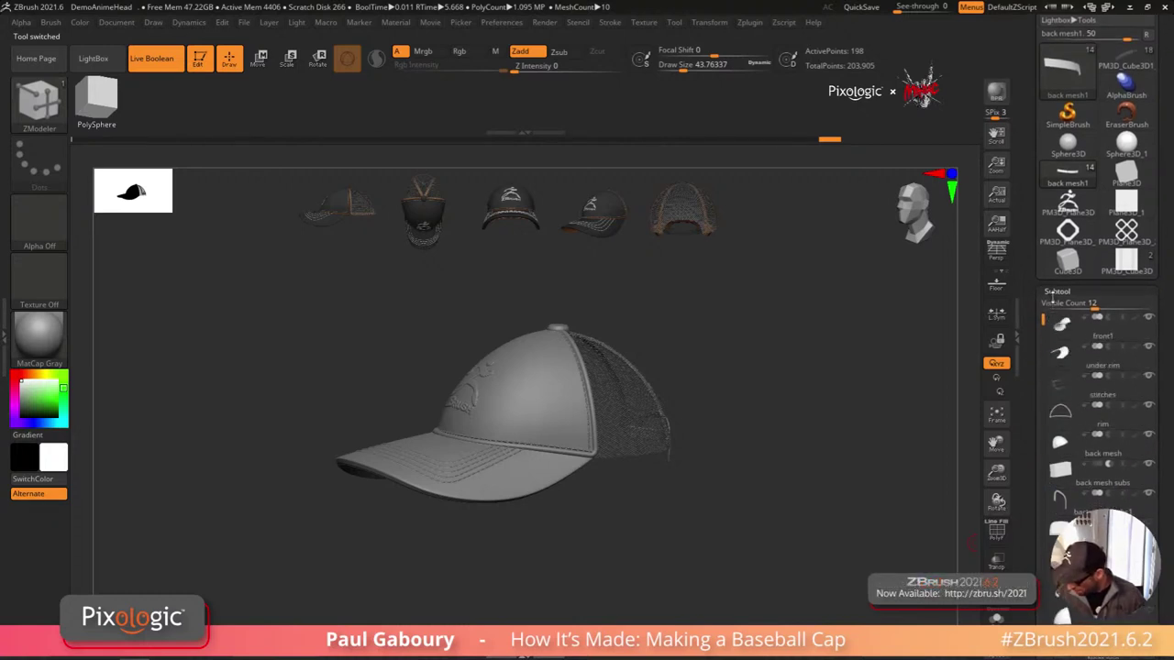
pyautogui.moveTo(1121, 344)
pyautogui.click(1075, 333)
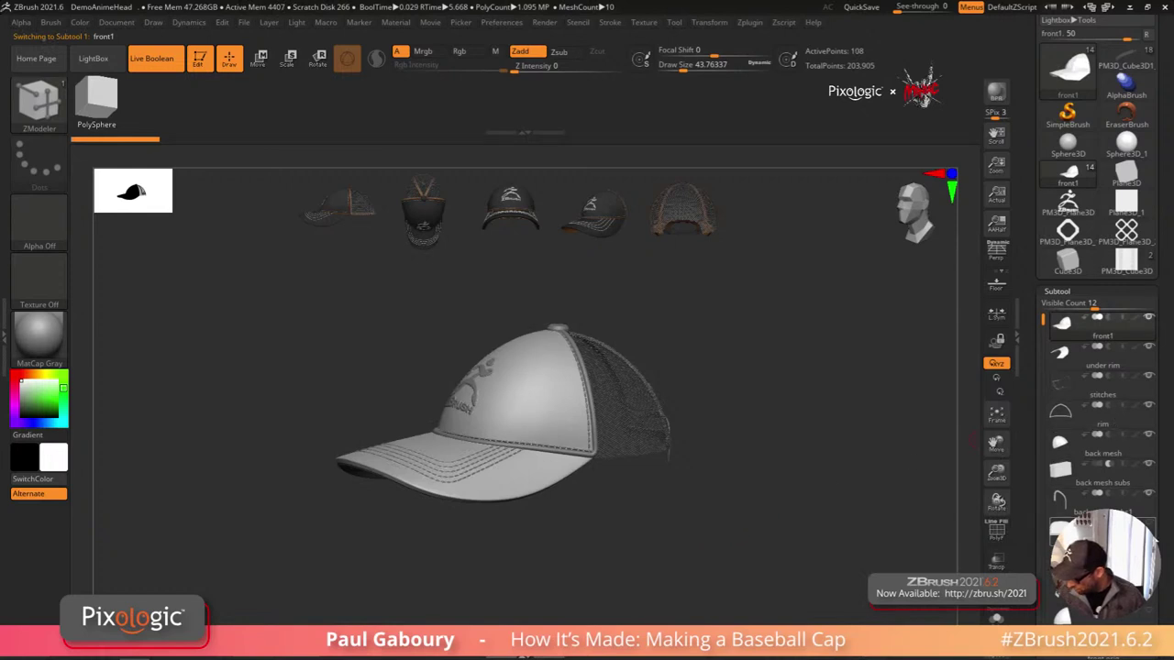
pyautogui.hotkey('shift', 'f')
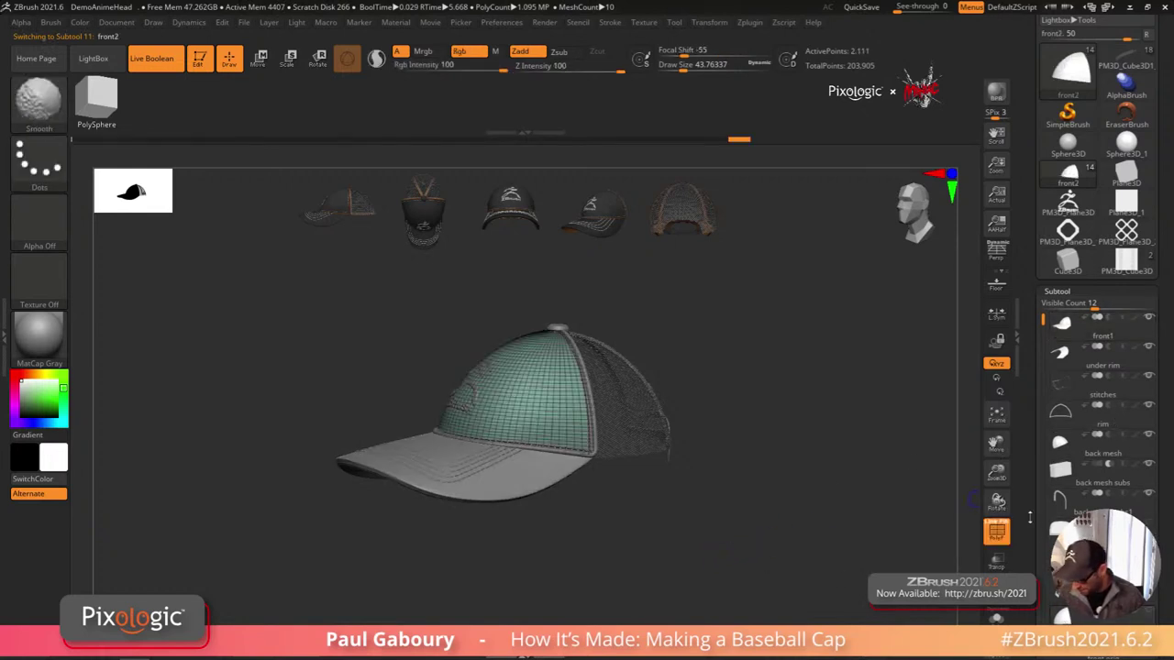
pyautogui.click(992, 614)
pyautogui.moveTo(704, 552); pyautogui.dragTo(654, 511)
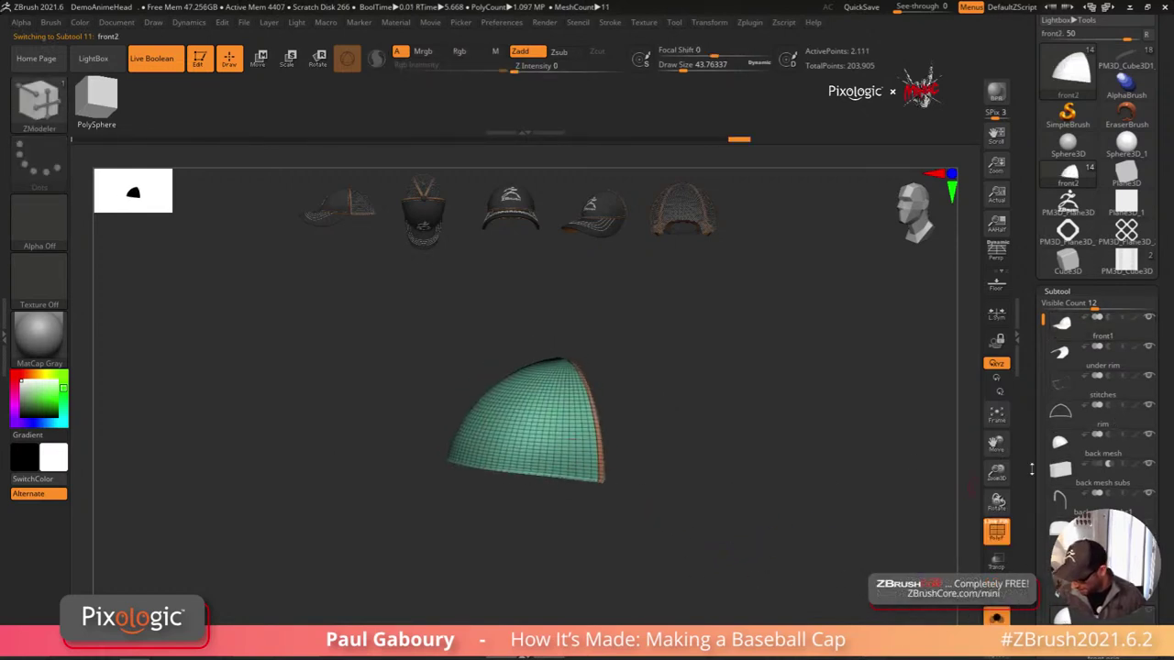
pyautogui.scroll(-3, 1101, 403)
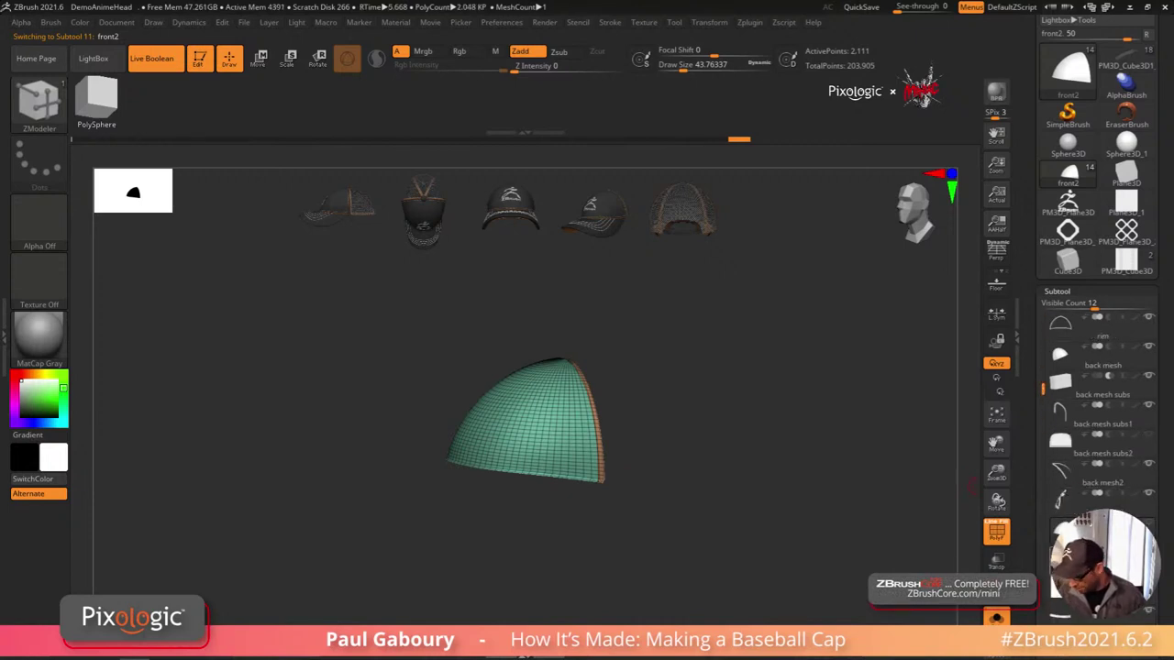
pyautogui.press('Down')
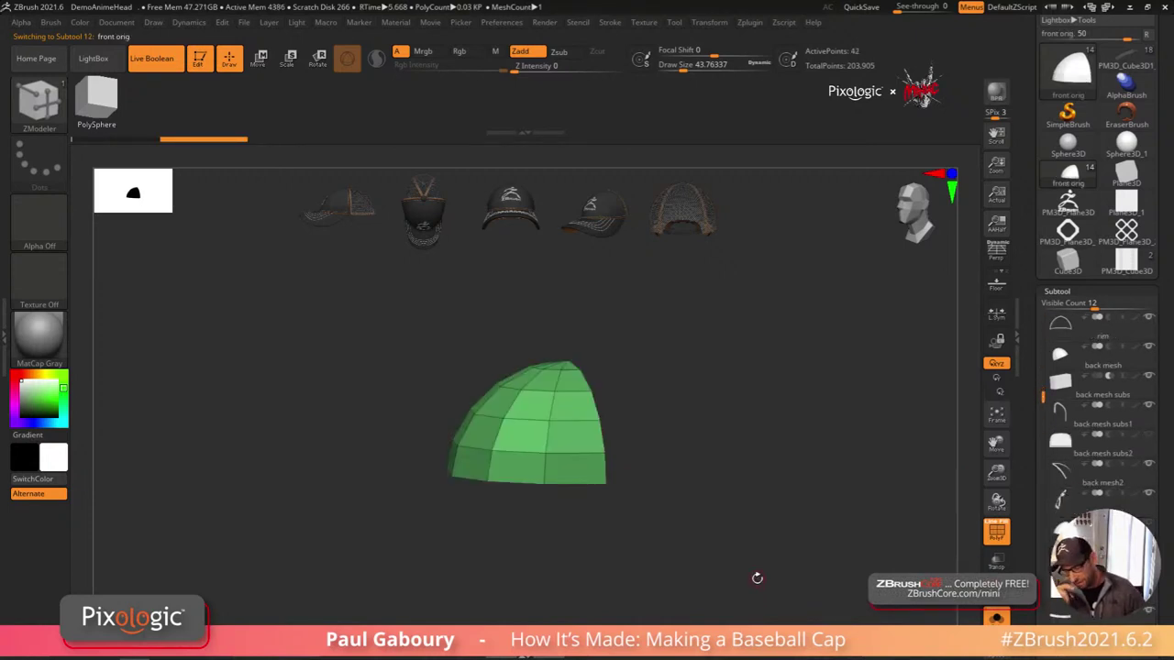
# Step: Crease the border of the low-poly front panel and turn on its dynamic subdivision
pyautogui.click(1058, 292)
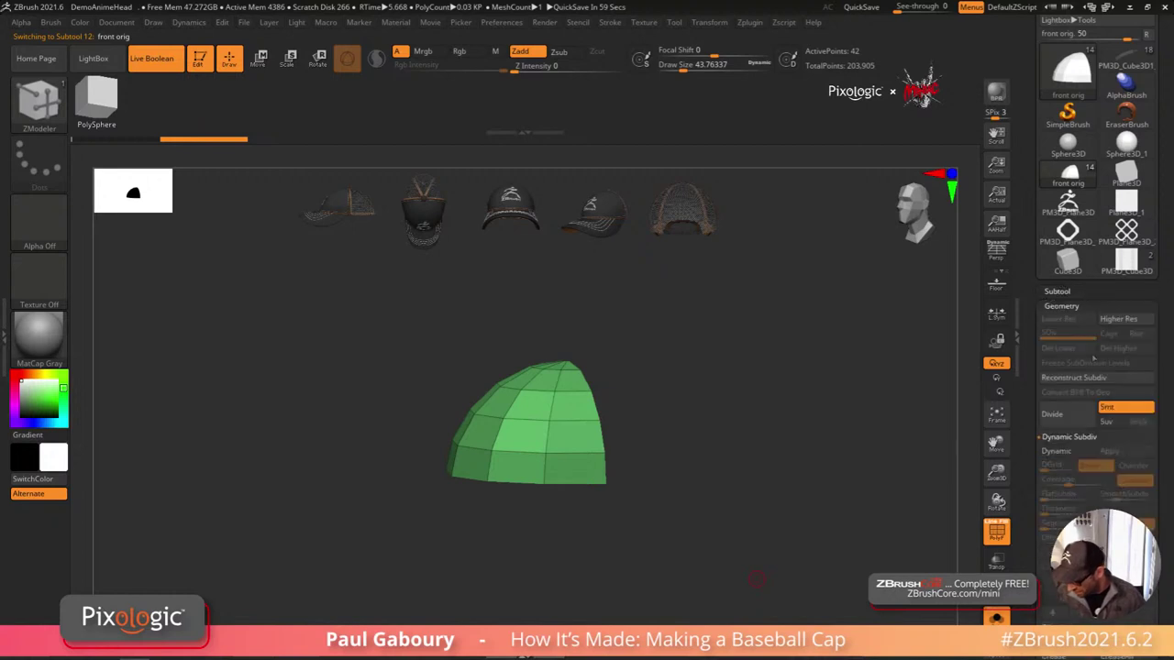
pyautogui.press('d')
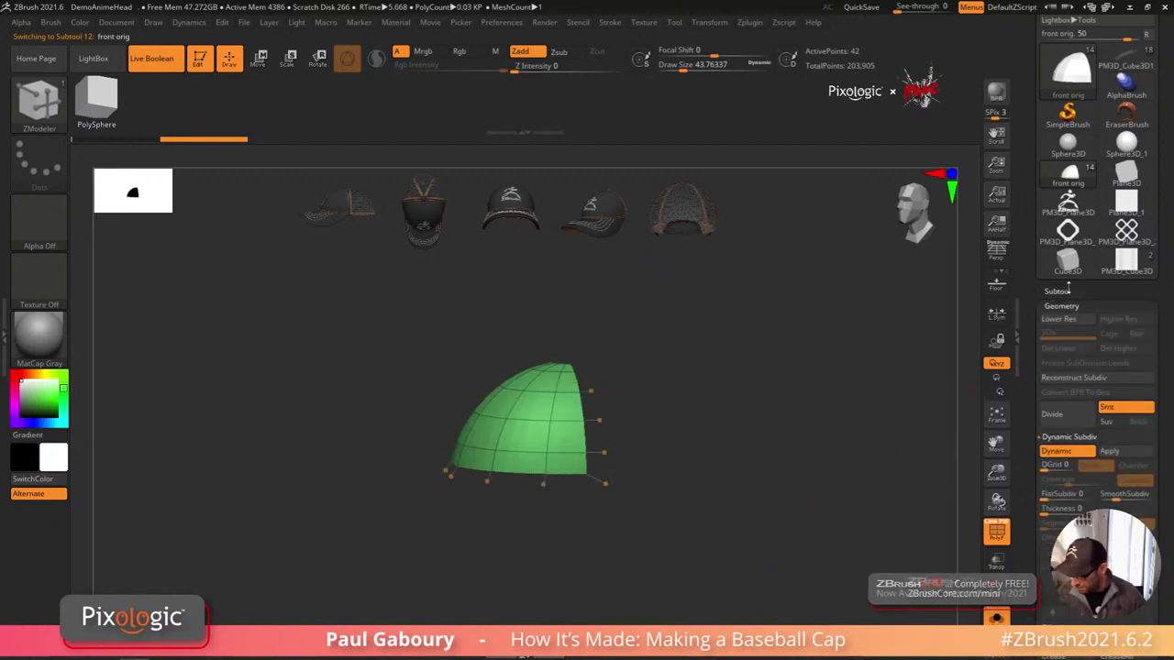
pyautogui.click(1066, 292)
pyautogui.click(1064, 292)
pyautogui.hotkey('shift', 'd')
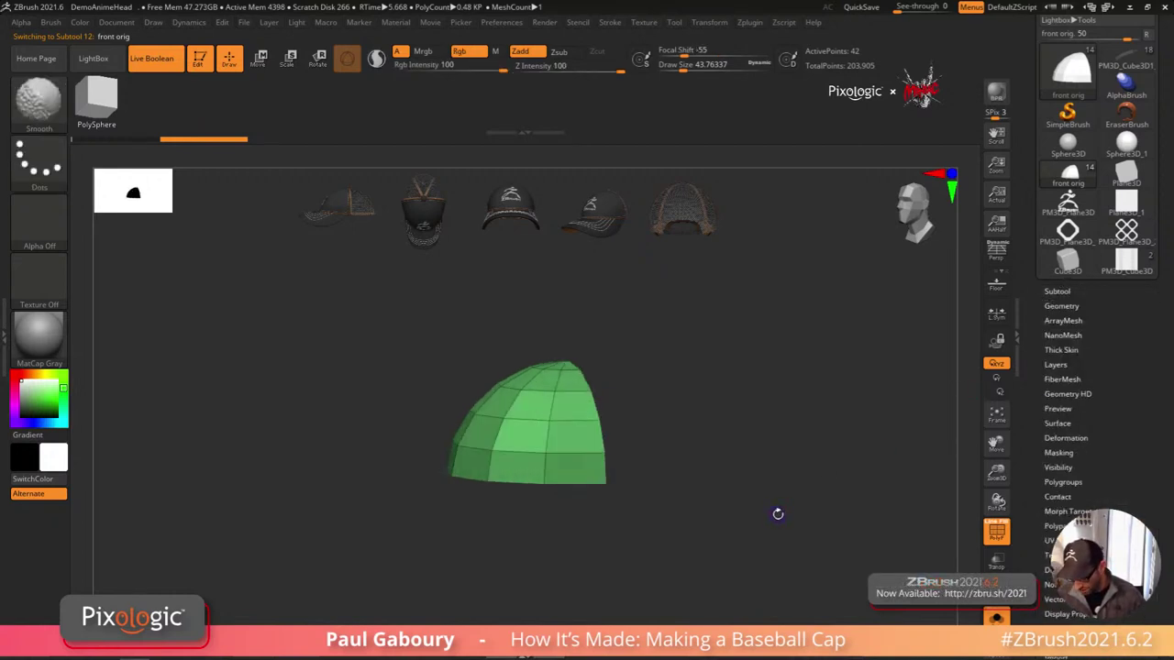
pyautogui.click(1071, 308)
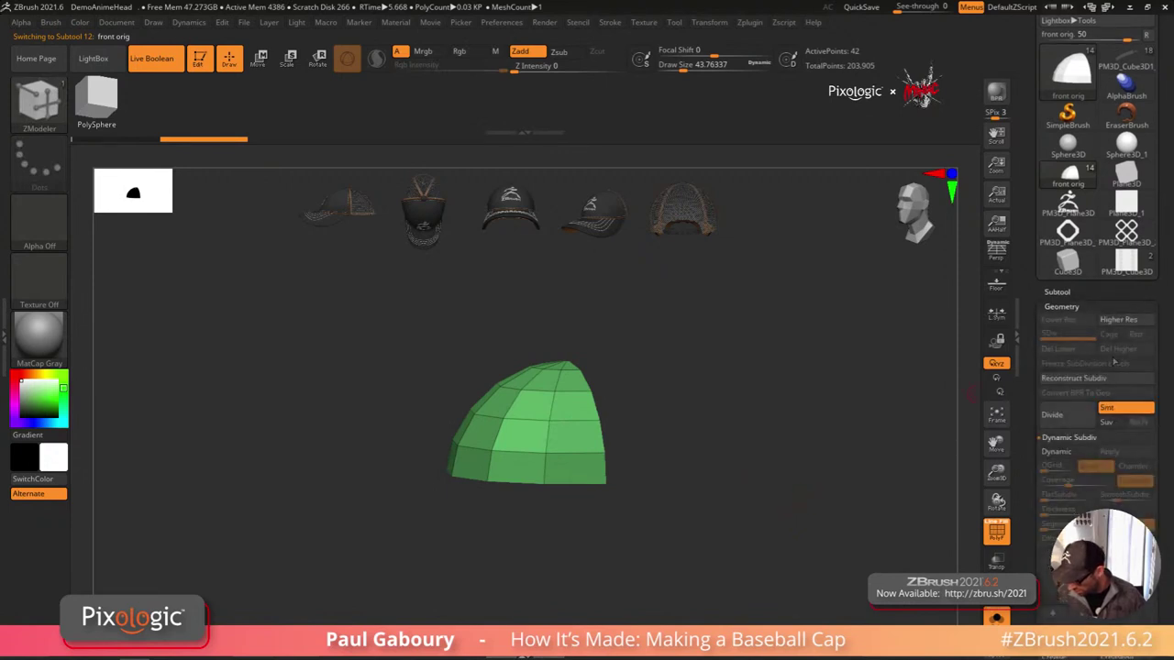
pyautogui.scroll(-5, 1157, 525)
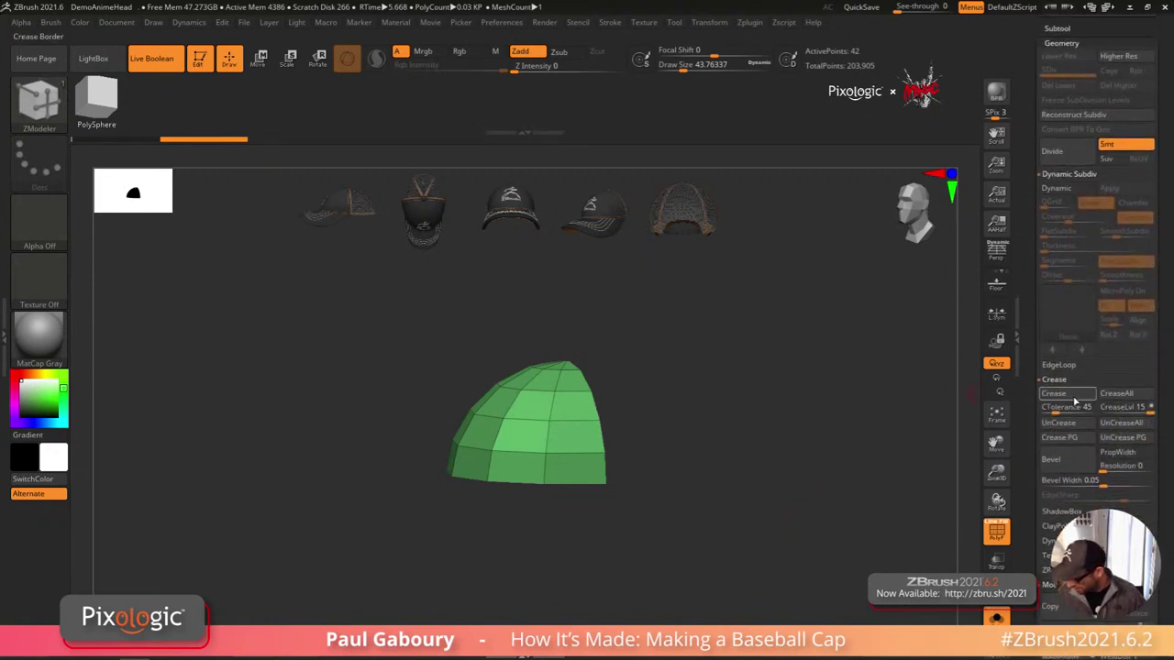
pyautogui.press('d')
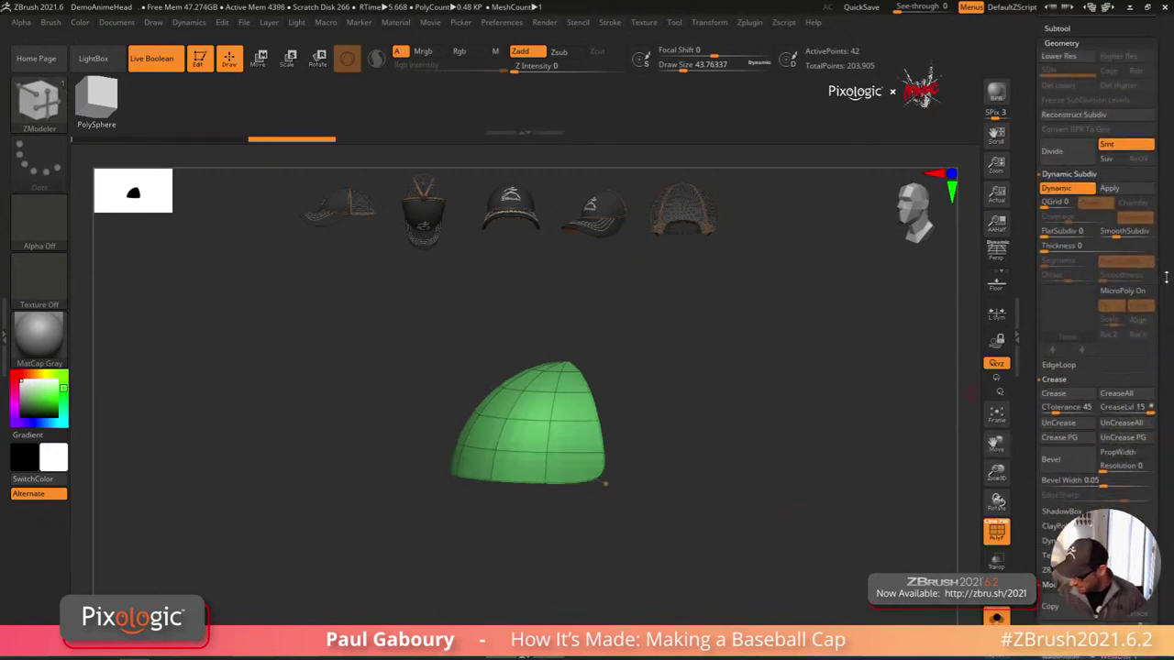
# Step: Turn on MicroPoly for the front panel using the Weave01Color mesh, with SmoothSubdiv at 0 and PolyFrame hidden
pyautogui.scroll(1, 1166, 277)
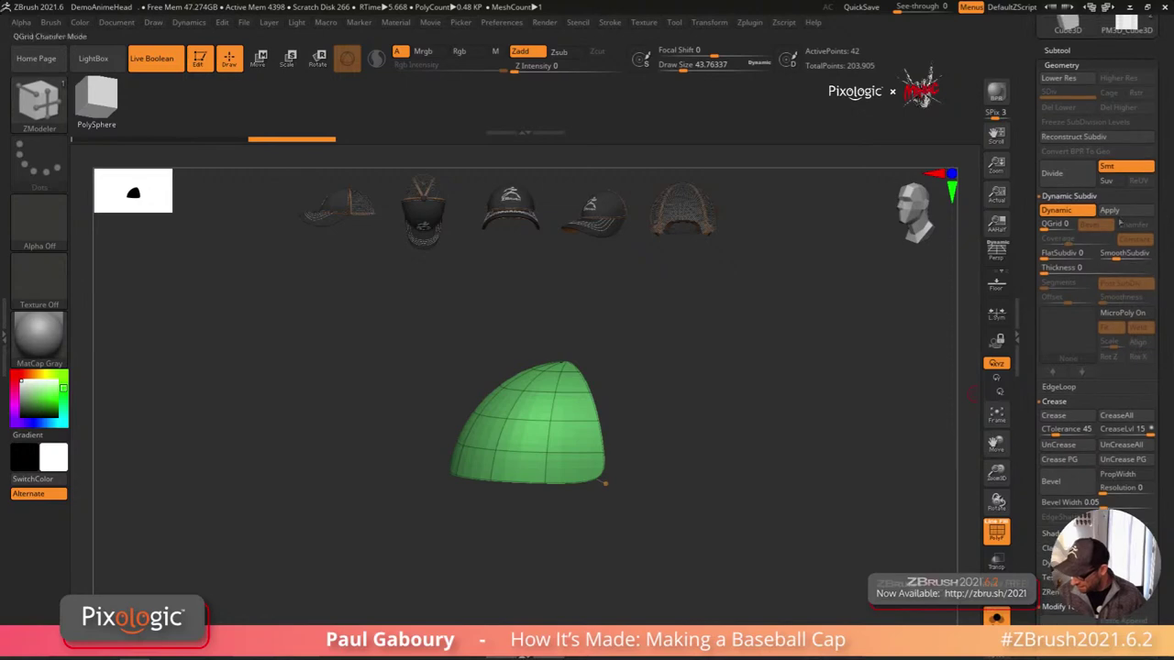
pyautogui.click(1121, 314)
pyautogui.click(944, 550)
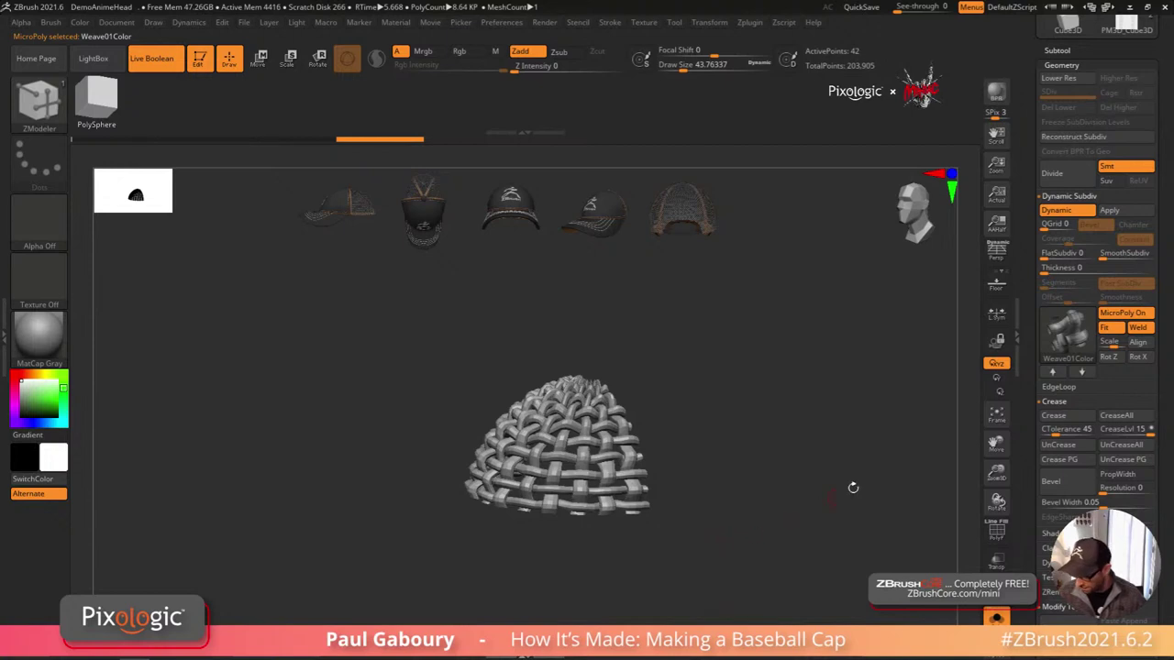
# Step: Move the front orig subtool up the list to directly below front1, and show PolyFrame on the woven panel
pyautogui.moveTo(1157, 313); pyautogui.dragTo(1158, 417)
pyautogui.click(1064, 156)
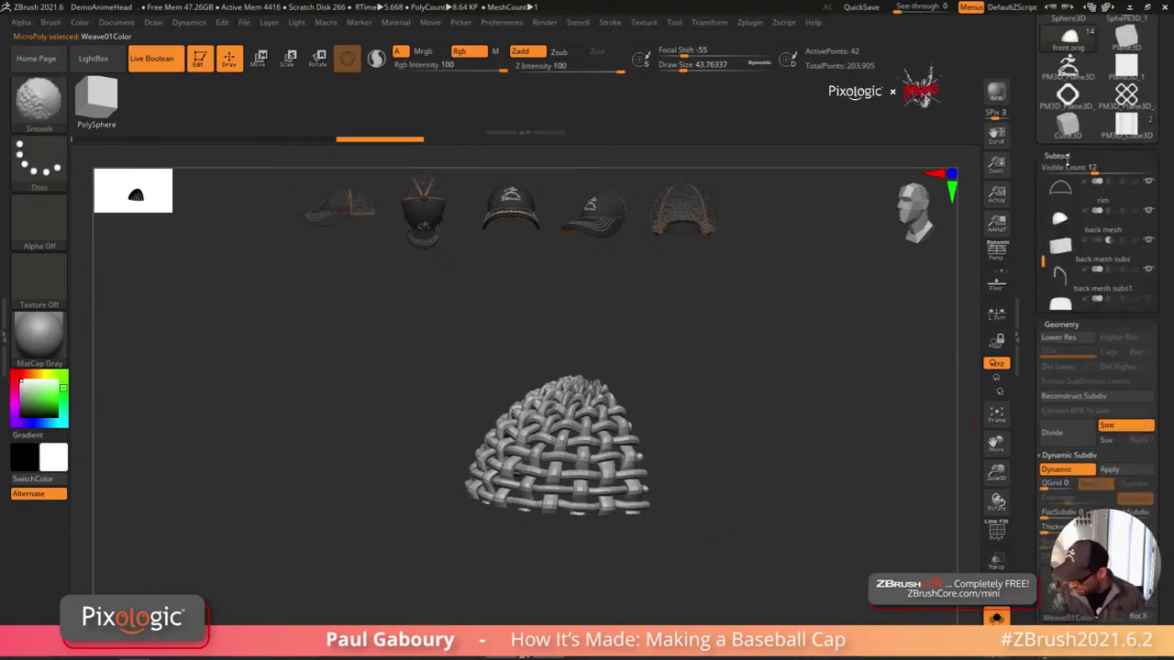
pyautogui.moveTo(1098, 443); pyautogui.dragTo(1100, 219)
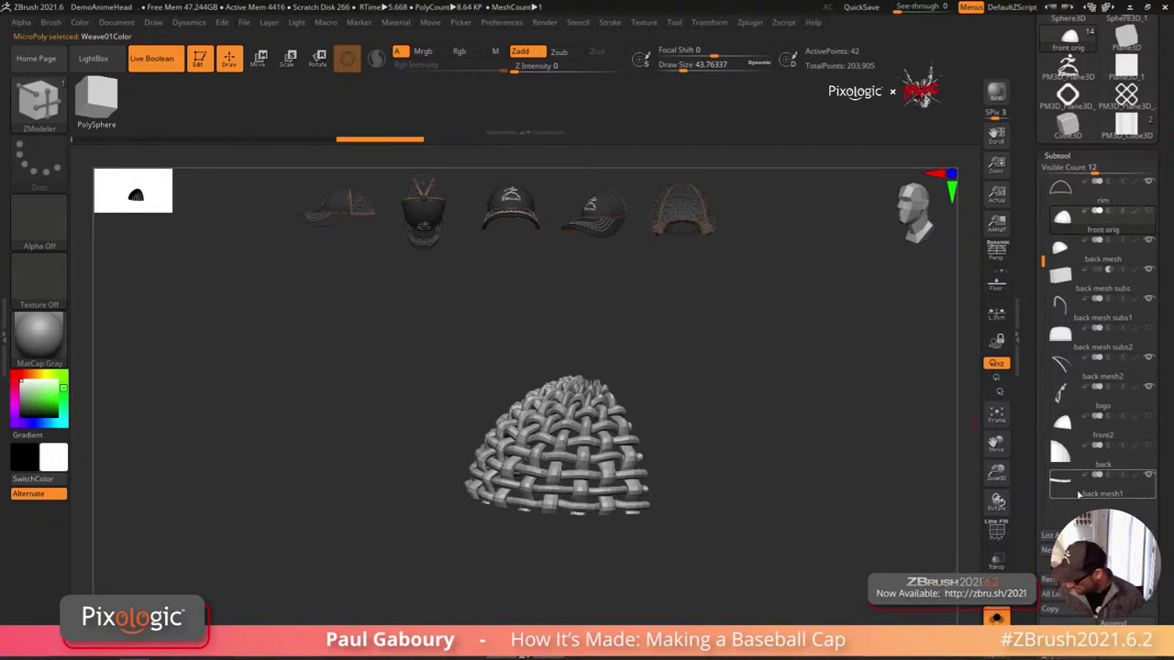
pyautogui.scroll(2, 1089, 352)
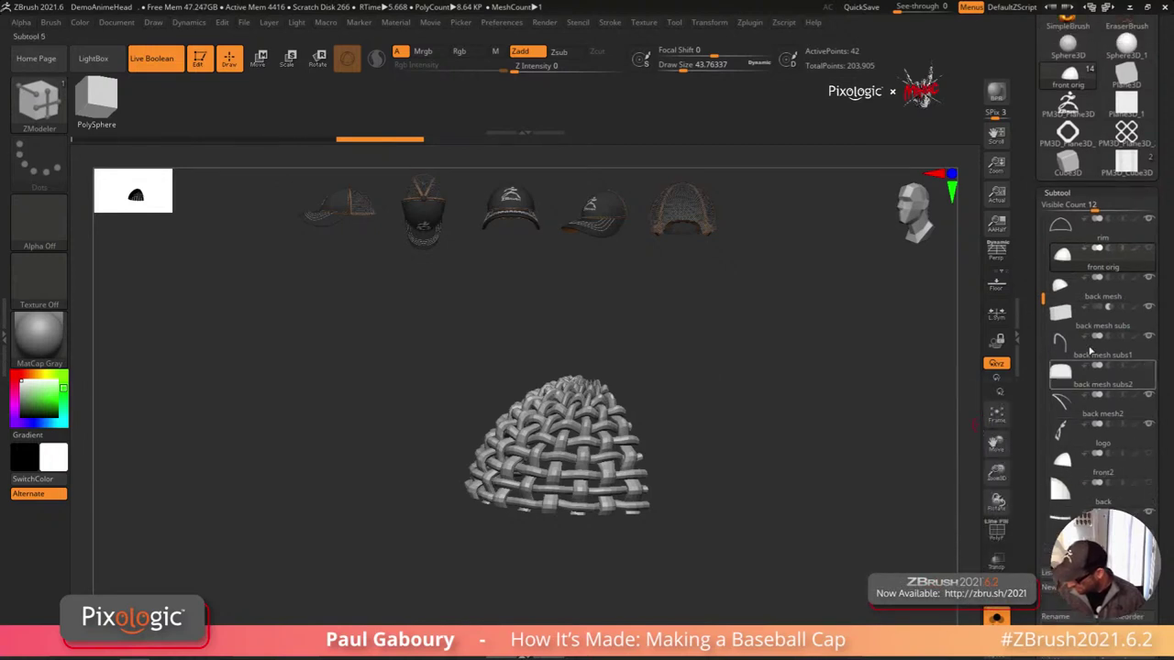
pyautogui.hotkey('shift', 'f')
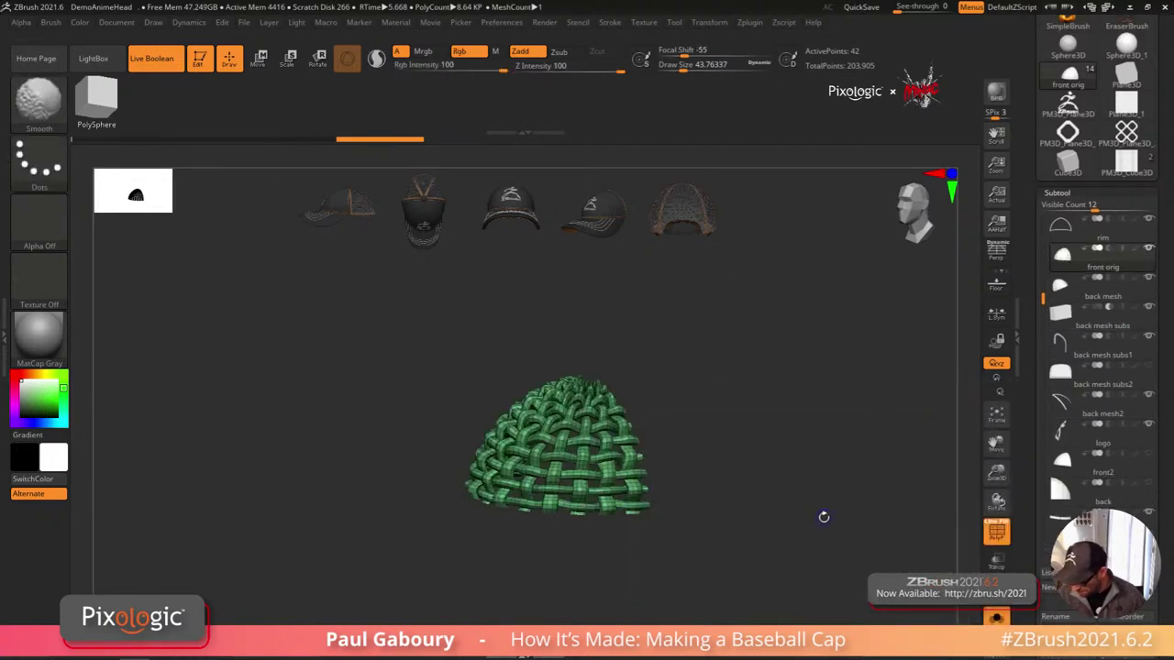
pyautogui.scroll(3, 1056, 194)
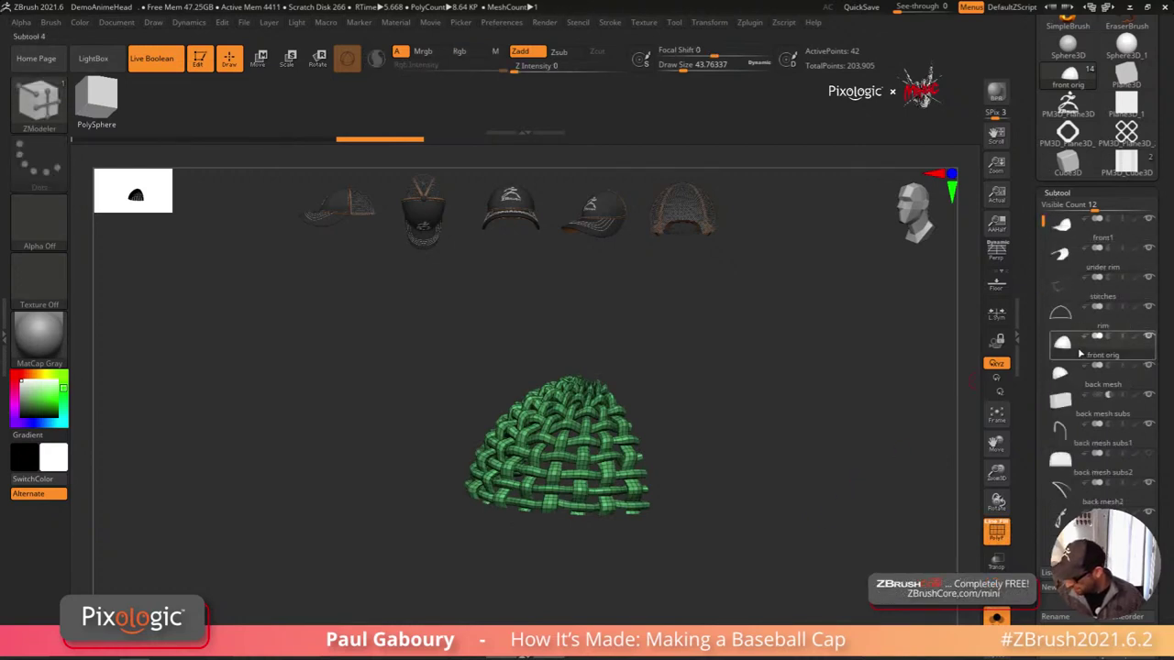
pyautogui.moveTo(1088, 246); pyautogui.dragTo(1088, 248)
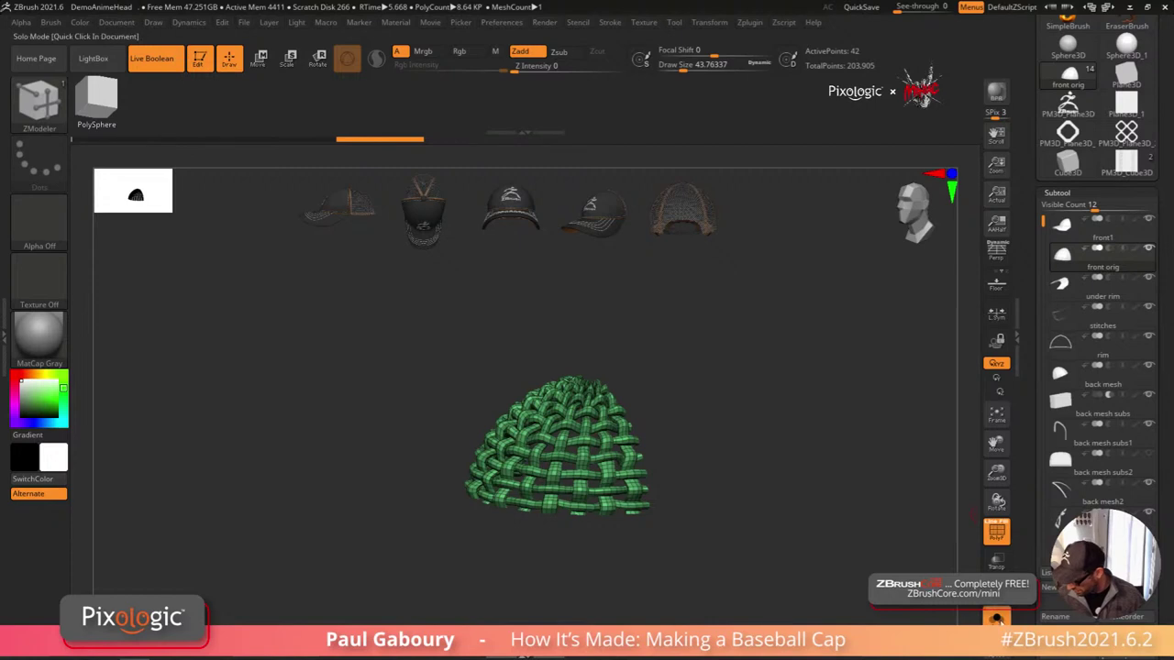
# Step: Show the whole cap again and raise the SmoothSubdiv level of the woven front panel for a denser weave
pyautogui.click(997, 620)
pyautogui.scroll(-1, 1165, 431)
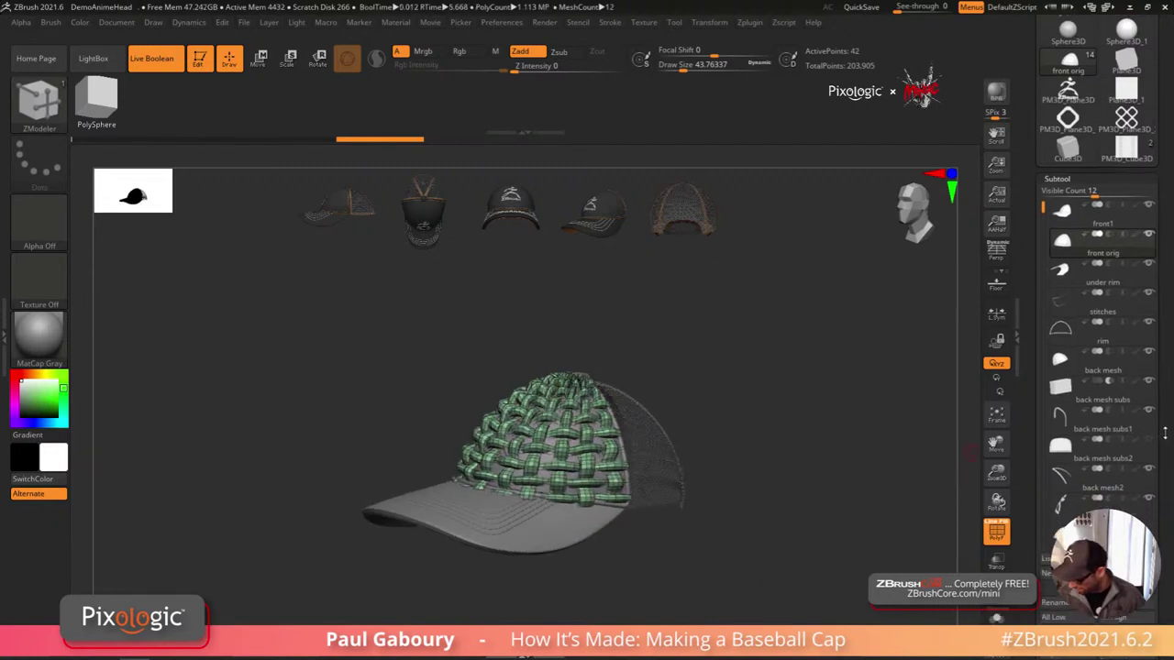
pyautogui.scroll(-10, 1164, 431)
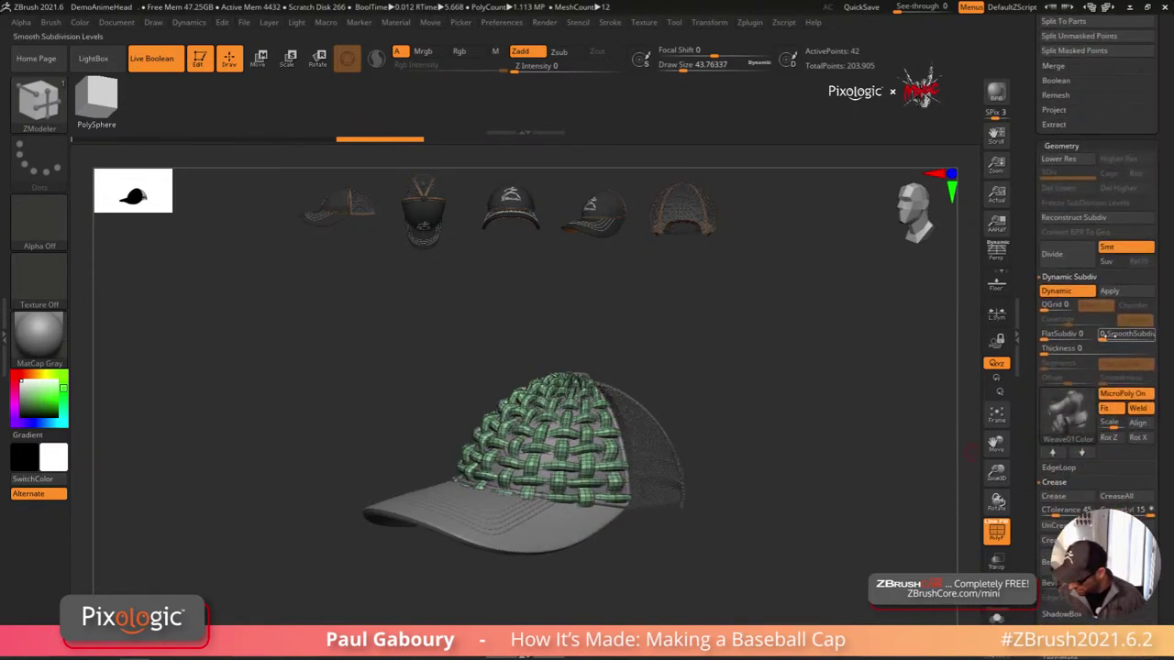
pyautogui.click(1108, 337)
pyautogui.moveTo(1110, 338); pyautogui.dragTo(1117, 339)
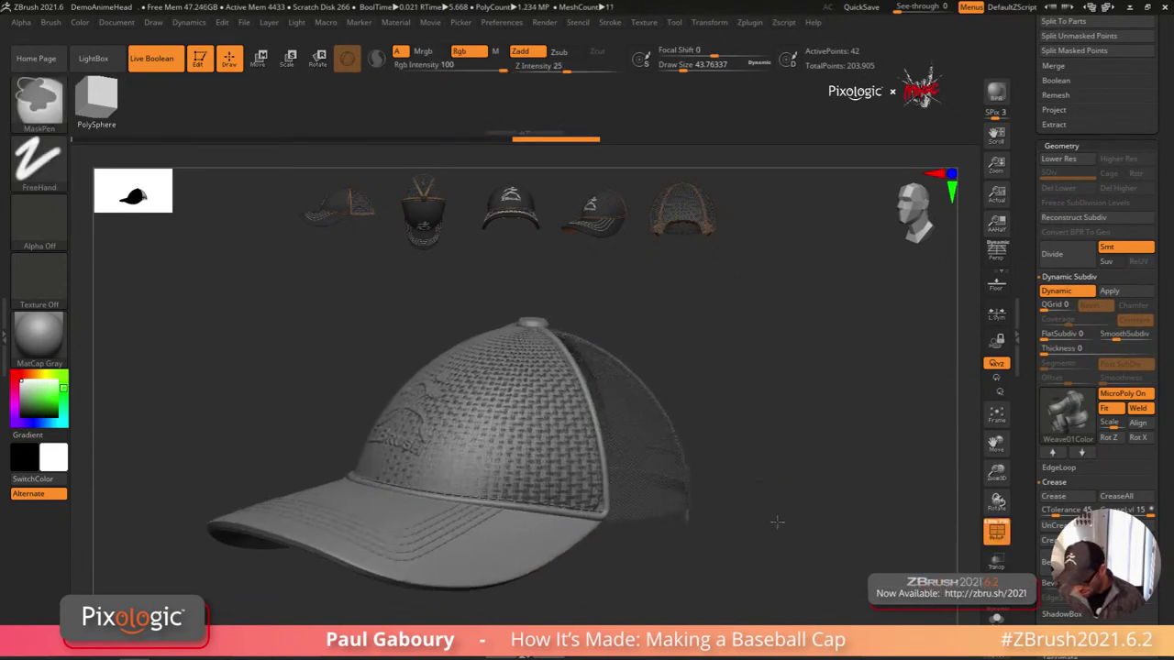
# Step: Scale the woven front panel slightly with the gizmo to fit the cap front, and hide PolyFrame
pyautogui.press('w')
pyautogui.moveTo(768, 508); pyautogui.dragTo(763, 536)
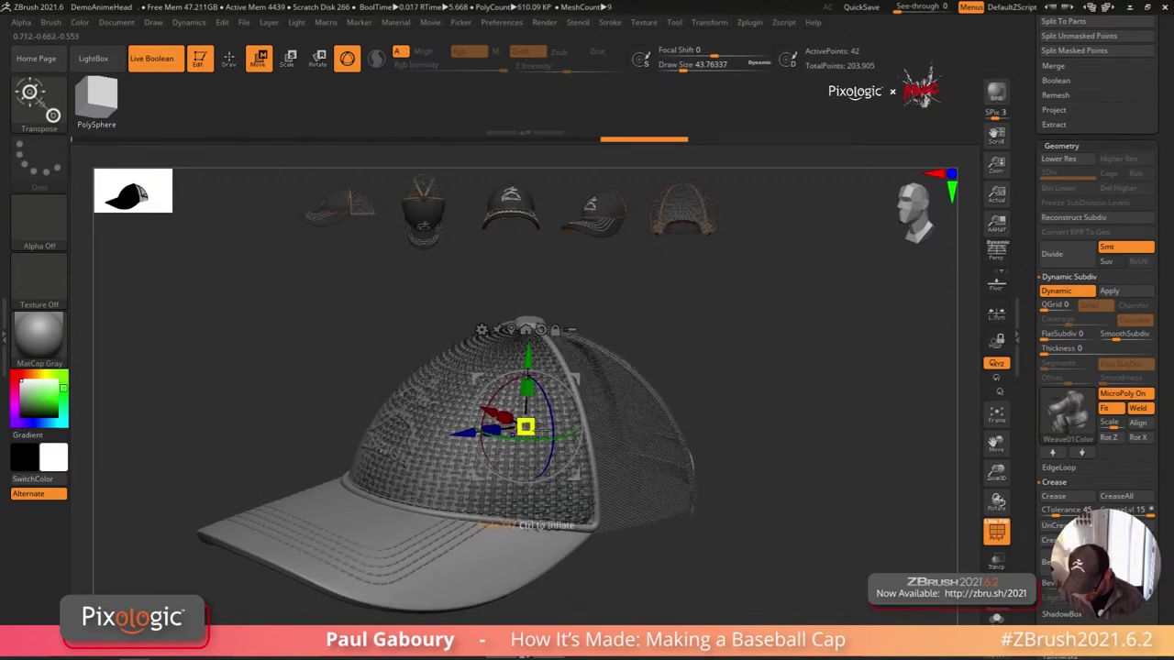
pyautogui.hotkey('shift', 'f')
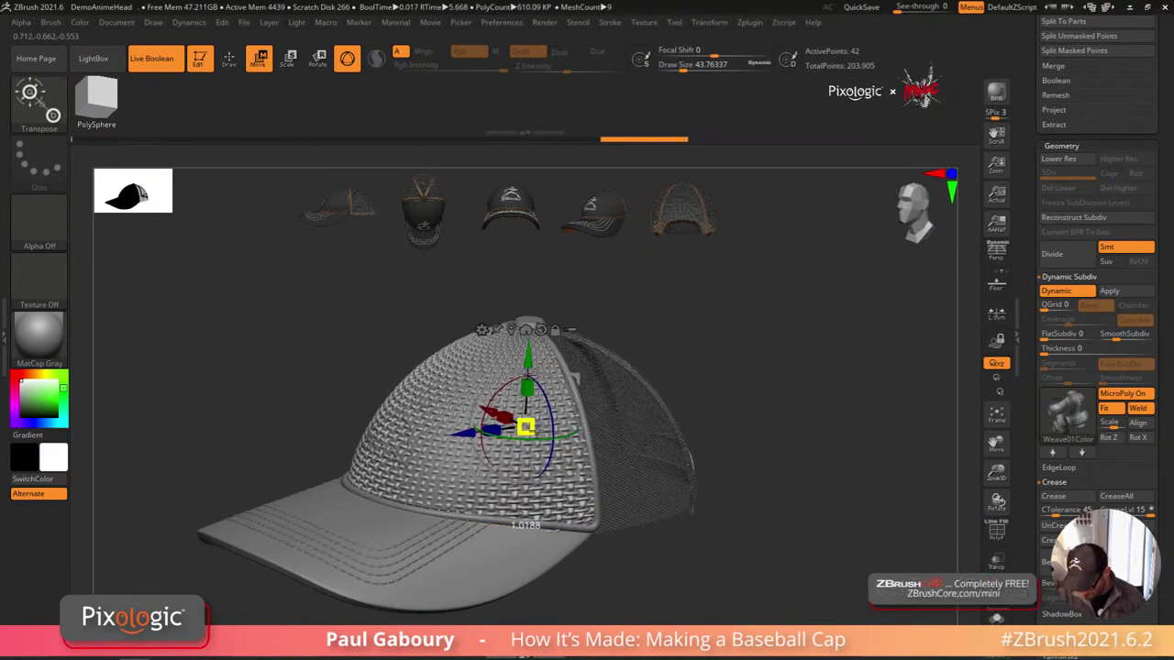
pyautogui.moveTo(729, 513)
pyautogui.keyDown('ctrl'); pyautogui.mouseDown(button='right')
pyautogui.moveTo(731, 482)
pyautogui.moveTo(730, 532)
pyautogui.mouseUp(button='right'); pyautogui.keyUp('ctrl')
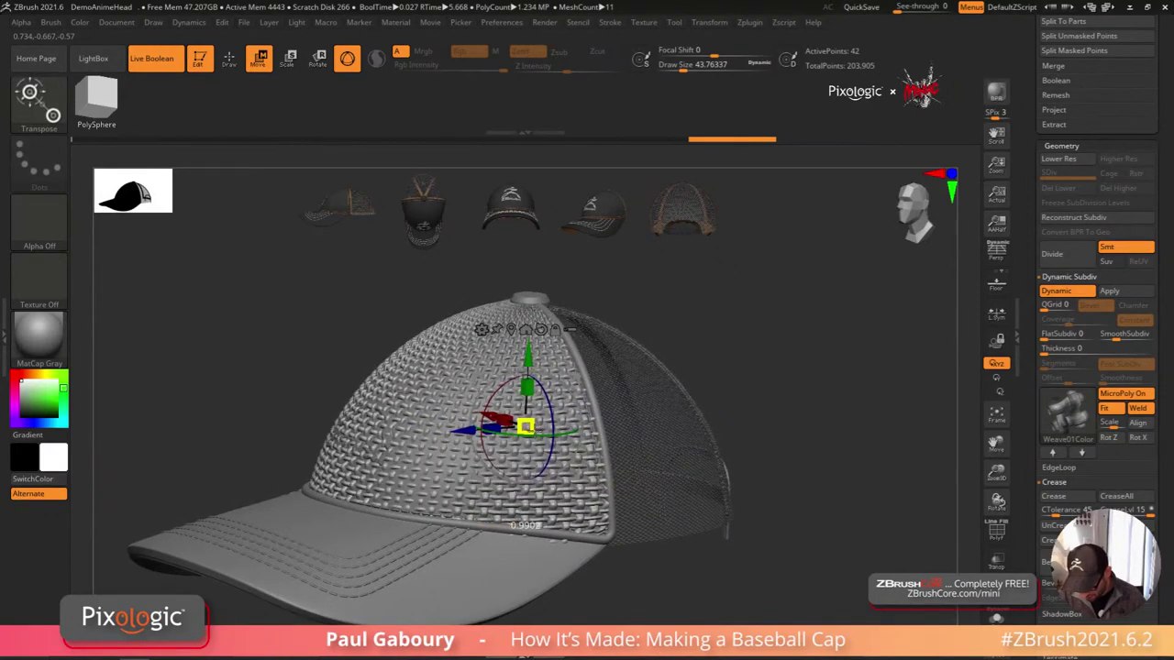
# Step: Raise the woven front panel's SmoothSubdiv further to make the fabric finer
pyautogui.click(1121, 335)
pyautogui.press('Return')
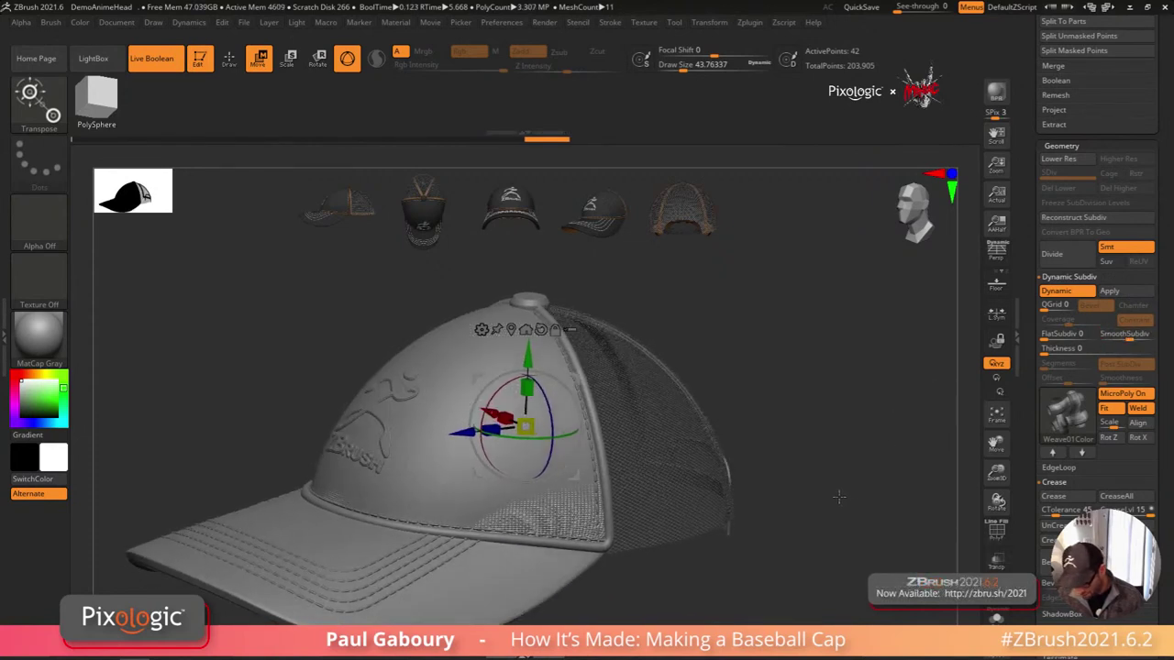
pyautogui.keyDown('ctrl'); pyautogui.moveTo(828, 493); pyautogui.dragTo(826, 490, button='right'); pyautogui.keyUp('ctrl')
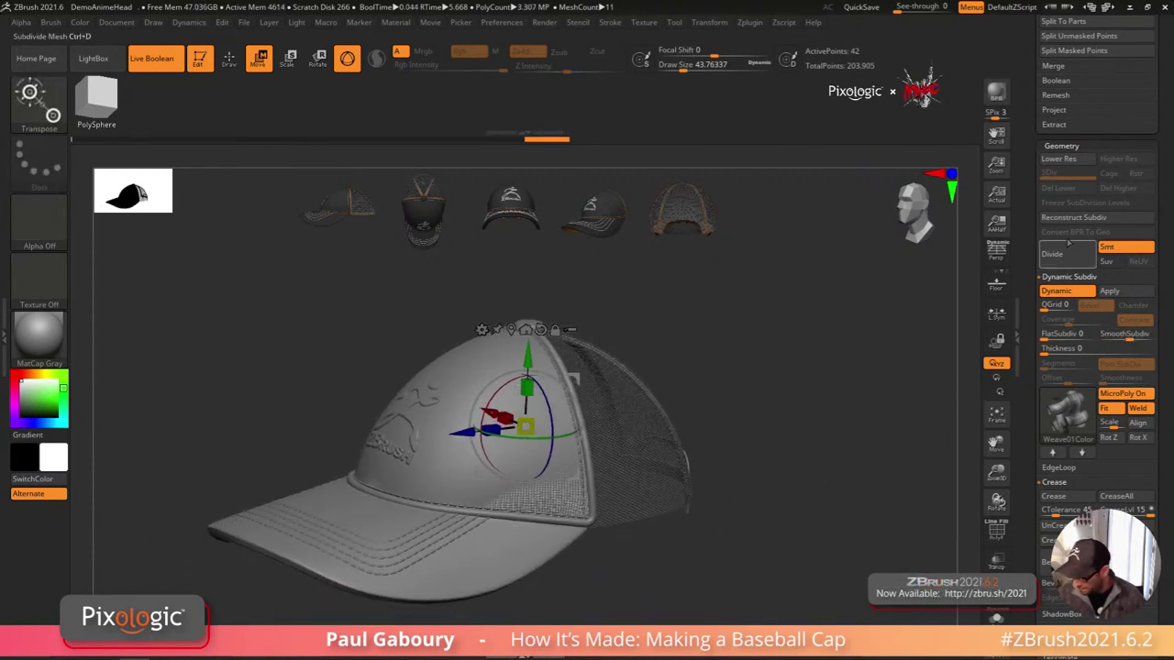
# Step: Select the front1 subtool, isolate it in Solo mode and turn off its dynamic subdivision preview
pyautogui.scroll(10, 1068, 243)
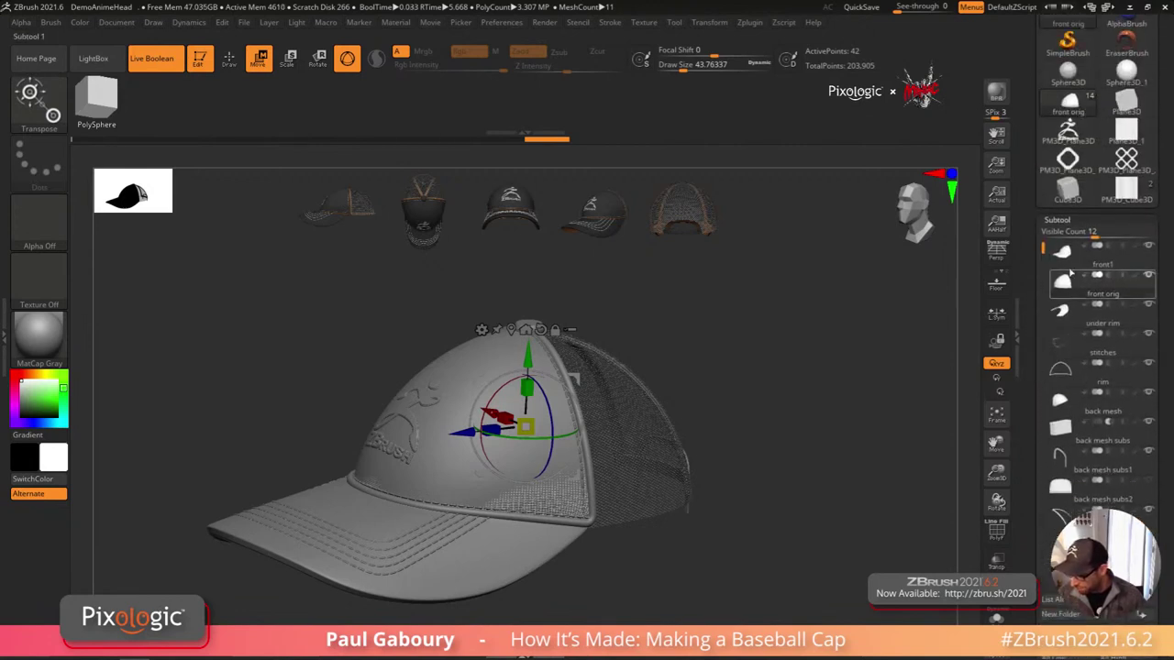
pyautogui.click(1069, 262)
pyautogui.press('q')
pyautogui.hotkey('ctrl', 'shift')
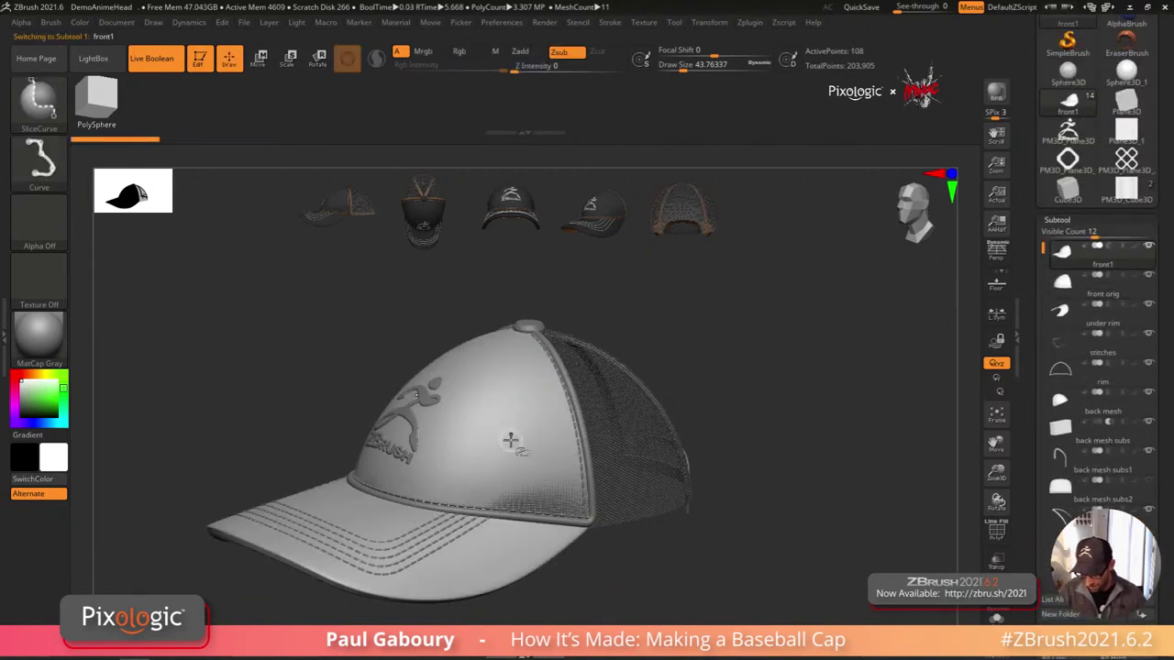
pyautogui.click(997, 621)
pyautogui.hotkey('shift', 'f')
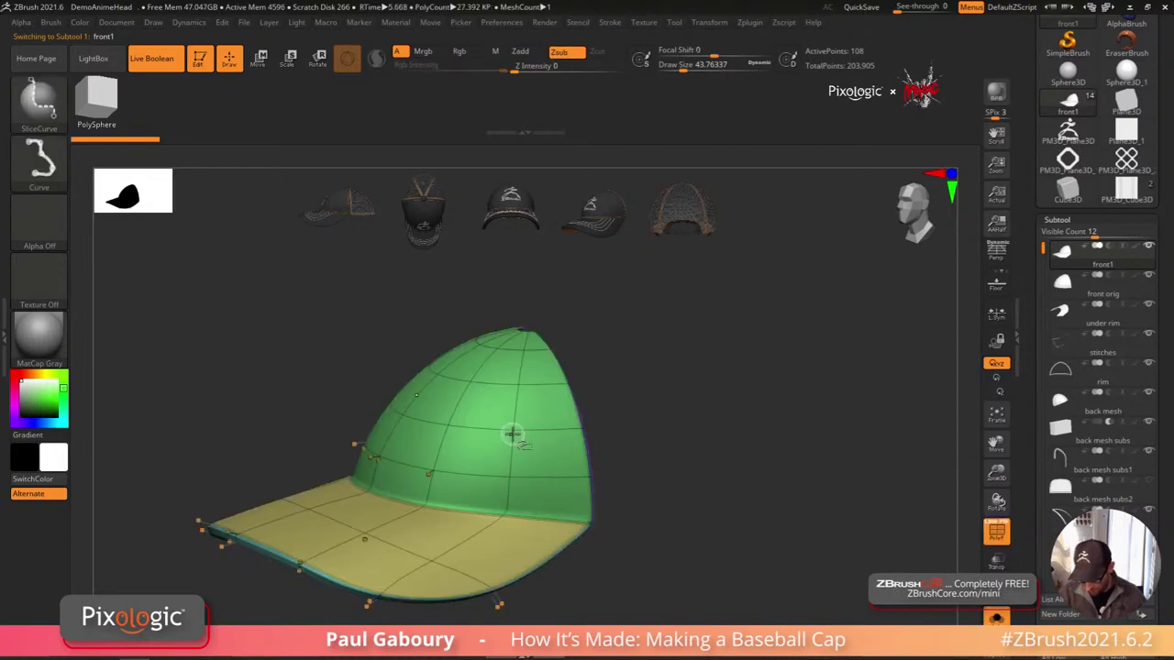
pyautogui.moveTo(626, 439); pyautogui.dragTo(657, 446)
pyautogui.hotkey('shift', 'f')
pyautogui.hotkey('shift', 'd')
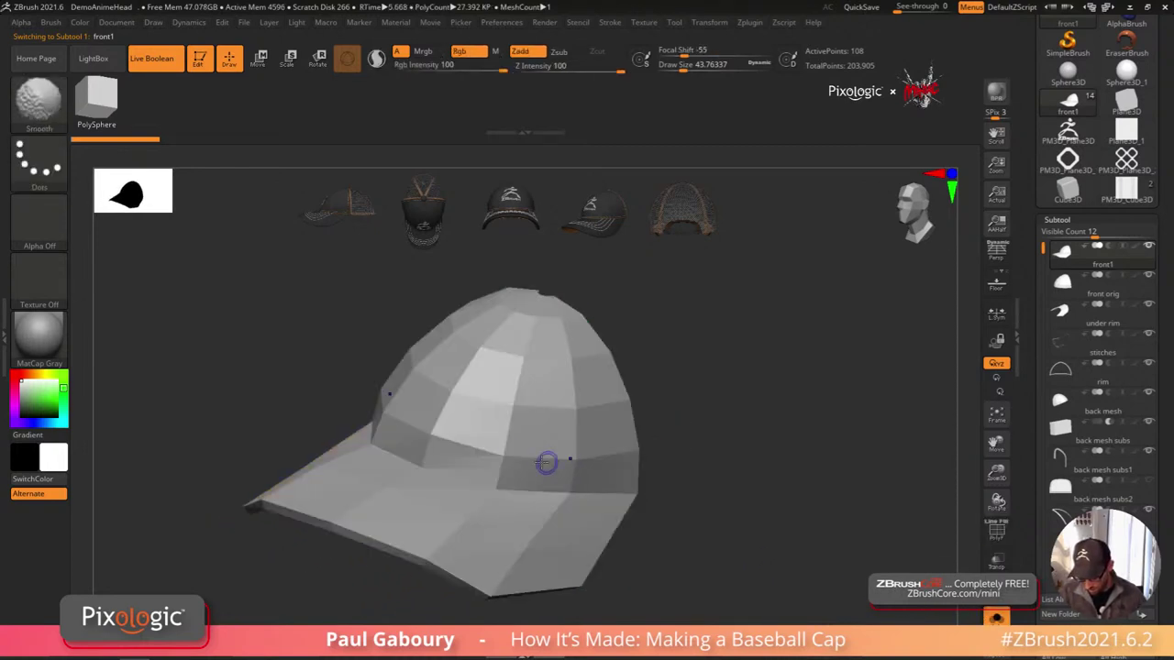
# Step: Try hiding the crown polygroup of front1 against the whole cap, and restore the full mesh in Solo mode
pyautogui.hotkey('shift', 'f')
pyautogui.keyDown('ctrl'); pyautogui.keyDown('shift'); pyautogui.click(504, 457); pyautogui.keyUp('shift'); pyautogui.keyUp('ctrl')
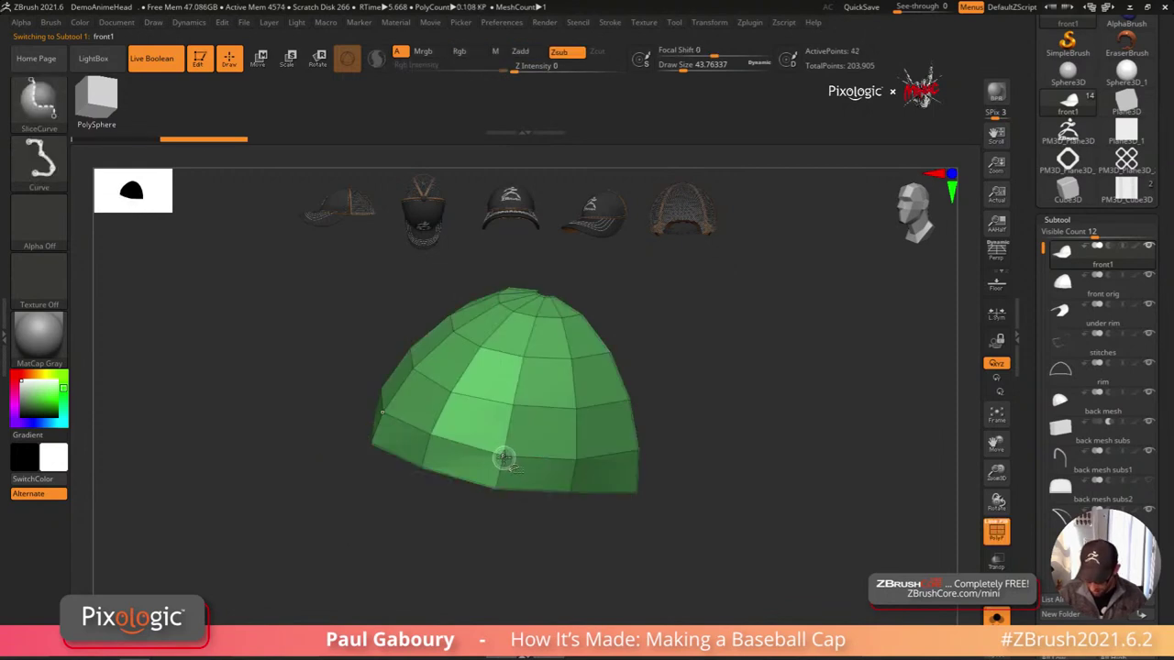
pyautogui.keyDown('ctrl'); pyautogui.keyDown('shift'); pyautogui.moveTo(712, 434); pyautogui.dragTo(786, 498); pyautogui.keyUp('shift'); pyautogui.keyUp('ctrl')
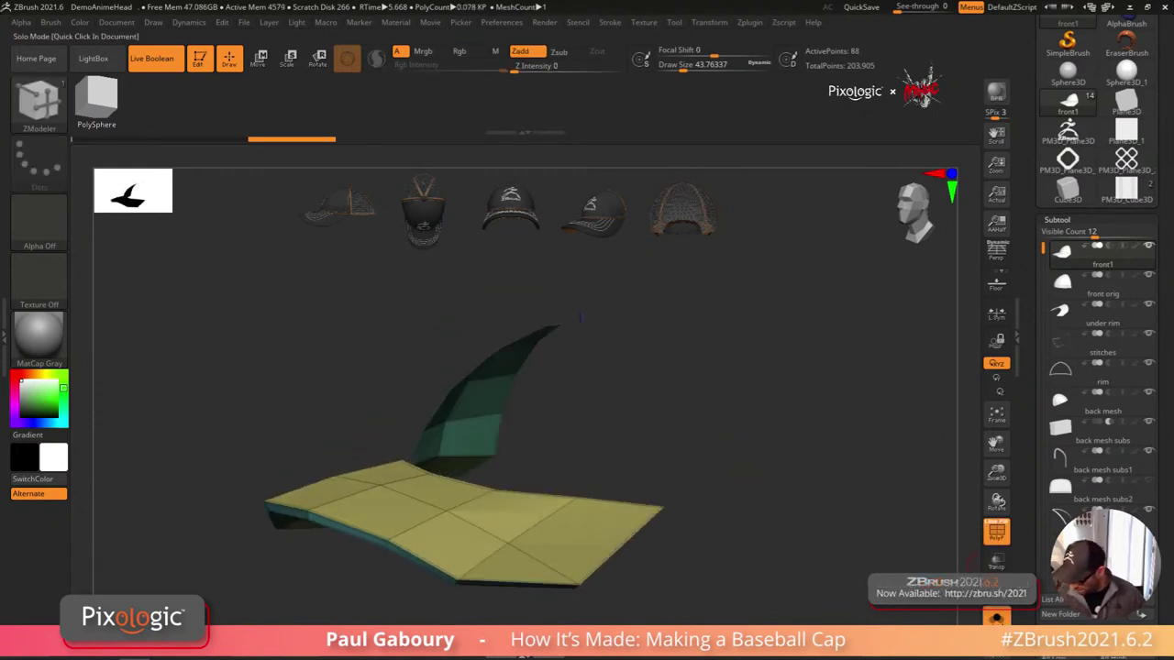
pyautogui.click(997, 617)
pyautogui.moveTo(846, 561); pyautogui.dragTo(752, 550)
pyautogui.moveTo(751, 550); pyautogui.dragTo(773, 552, button='right')
pyautogui.hotkey('shift', 'f')
pyautogui.hotkey('shift', 'f')
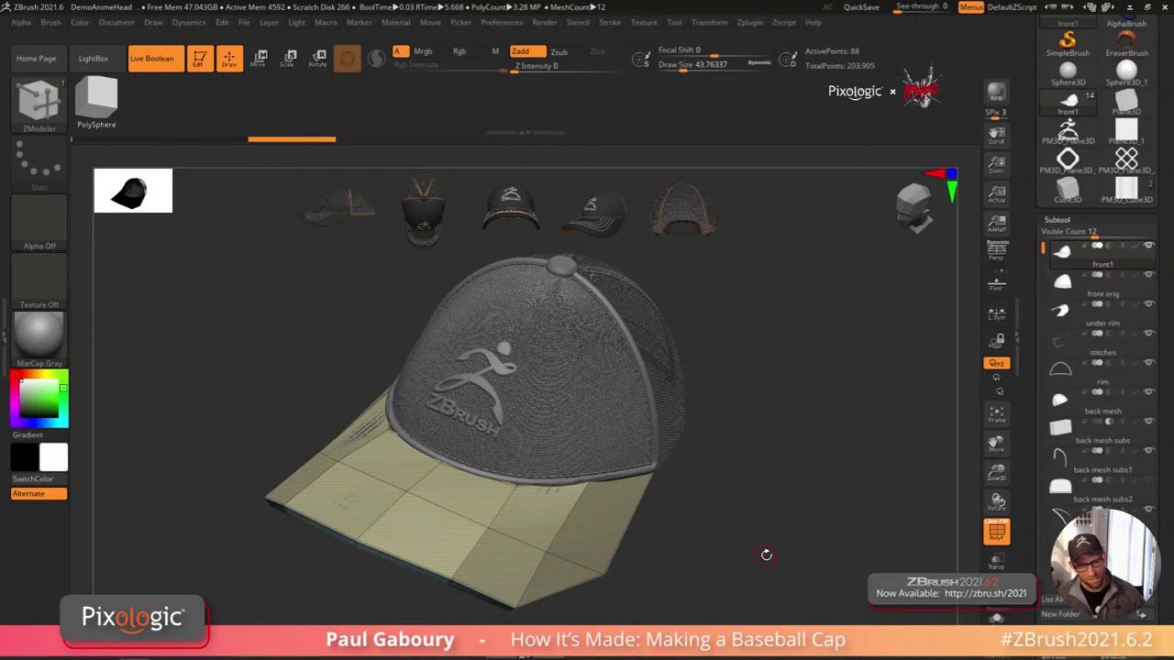
pyautogui.keyDown('ctrl'); pyautogui.keyDown('shift'); pyautogui.click(767, 554); pyautogui.keyUp('shift'); pyautogui.keyUp('ctrl')
pyautogui.click(997, 617)
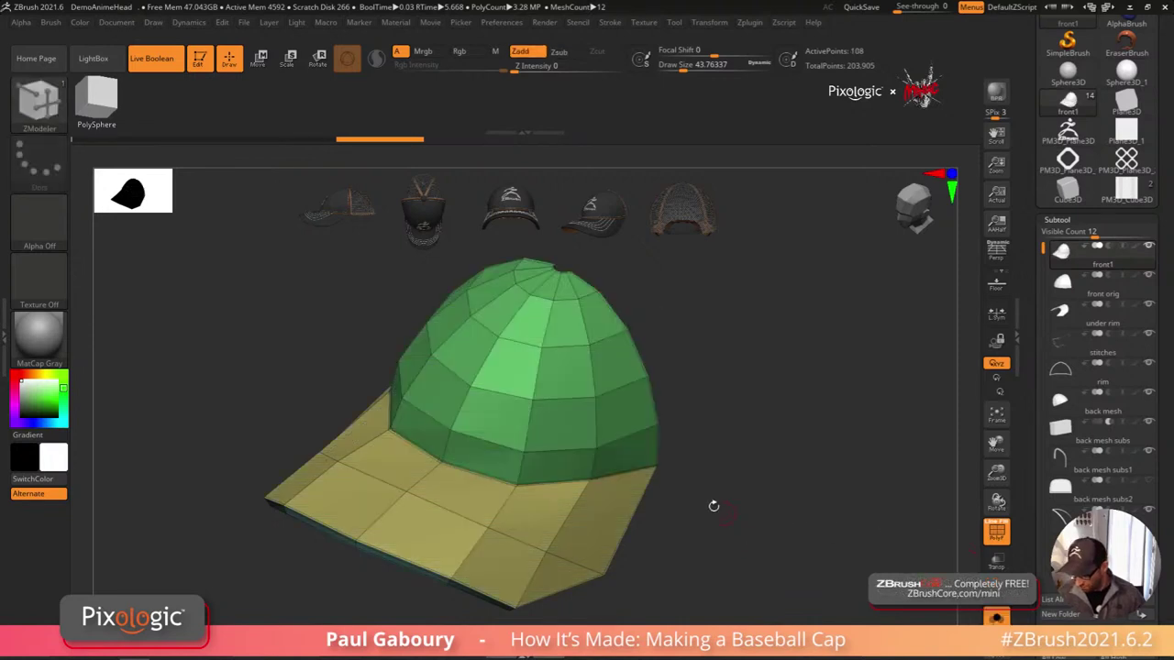
# Step: Set the ZModeler polygon action to QMesh with target Polygroup All and push front1's crown polygroup slightly inward beneath the weave
pyautogui.hotkey('ctrl', 'shift', 'z')
pyautogui.press('space')
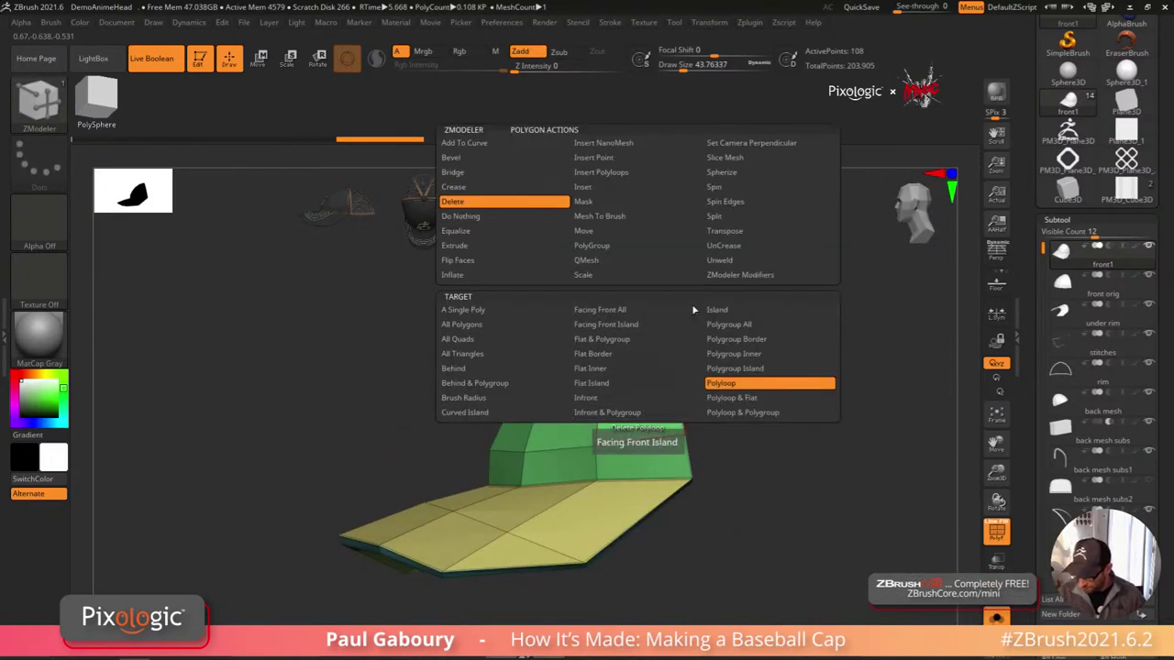
pyautogui.click(632, 274)
pyautogui.click(636, 262)
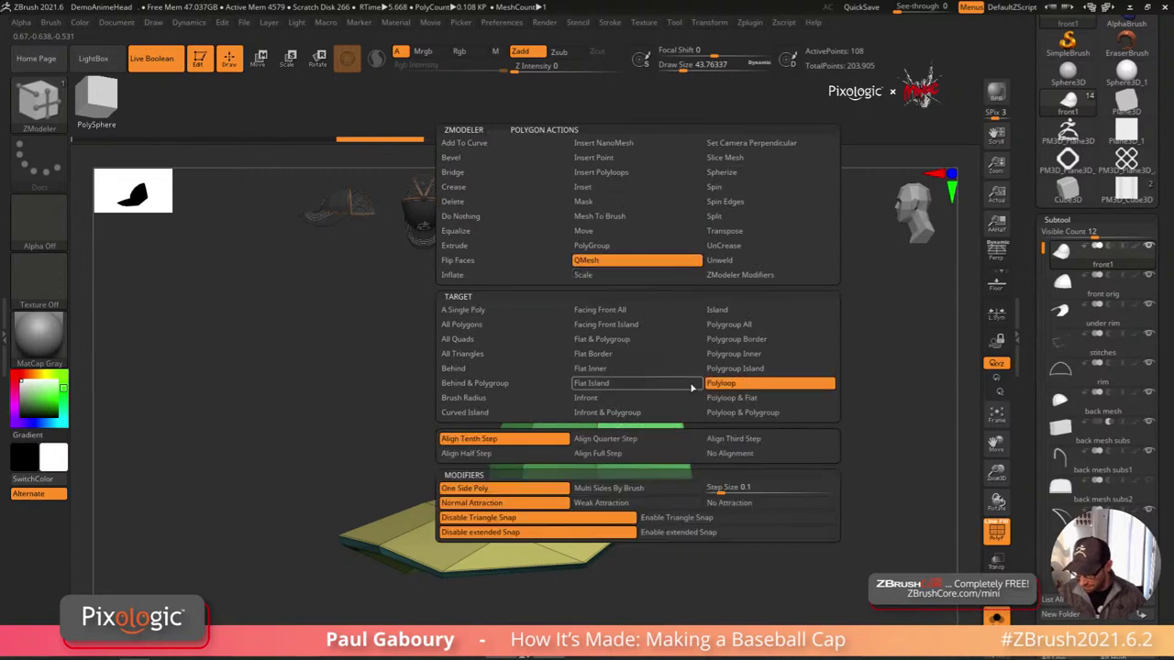
pyautogui.click(729, 323)
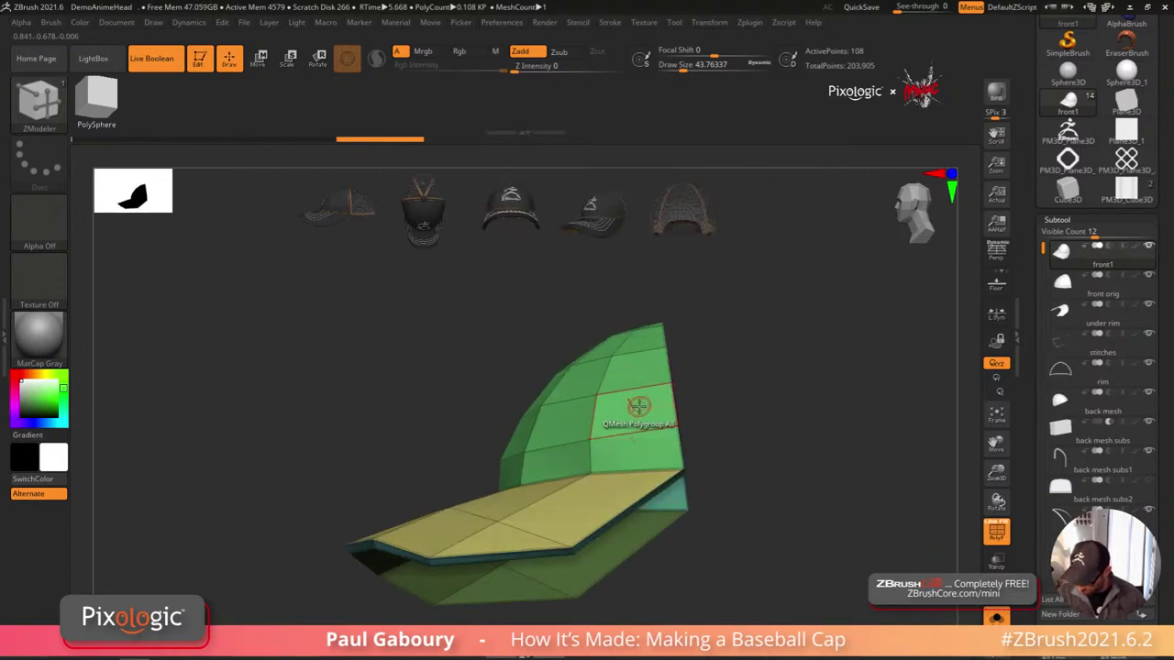
pyautogui.press('shift')
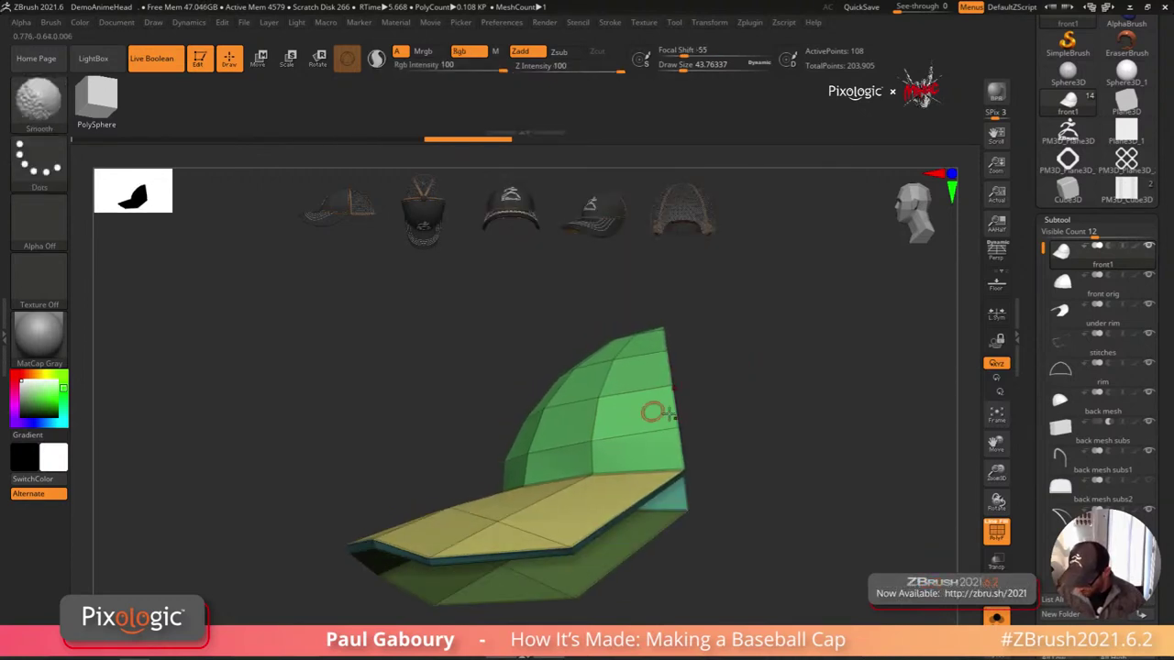
# Step: Show the whole cap, turn front1's dynamic subdivision back on and hide PolyFrame
pyautogui.click(828, 553)
pyautogui.moveTo(828, 553); pyautogui.dragTo(798, 601)
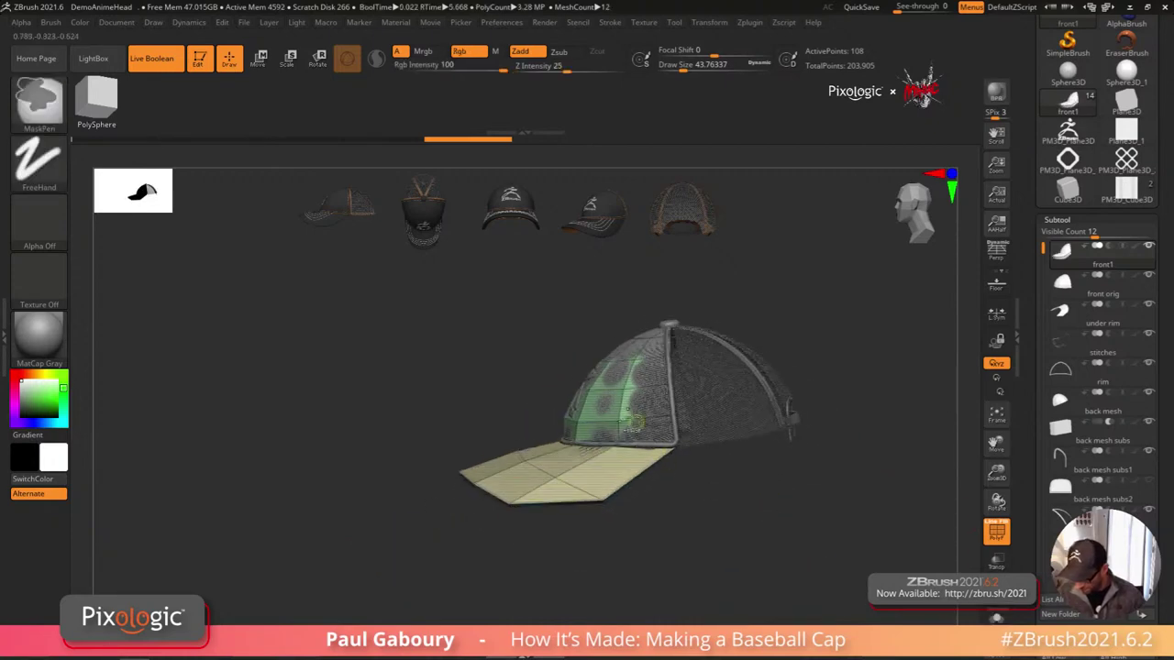
pyautogui.keyDown('ctrl'); pyautogui.moveTo(633, 422); pyautogui.dragTo(667, 413, button='right'); pyautogui.keyUp('ctrl')
pyautogui.press('d')
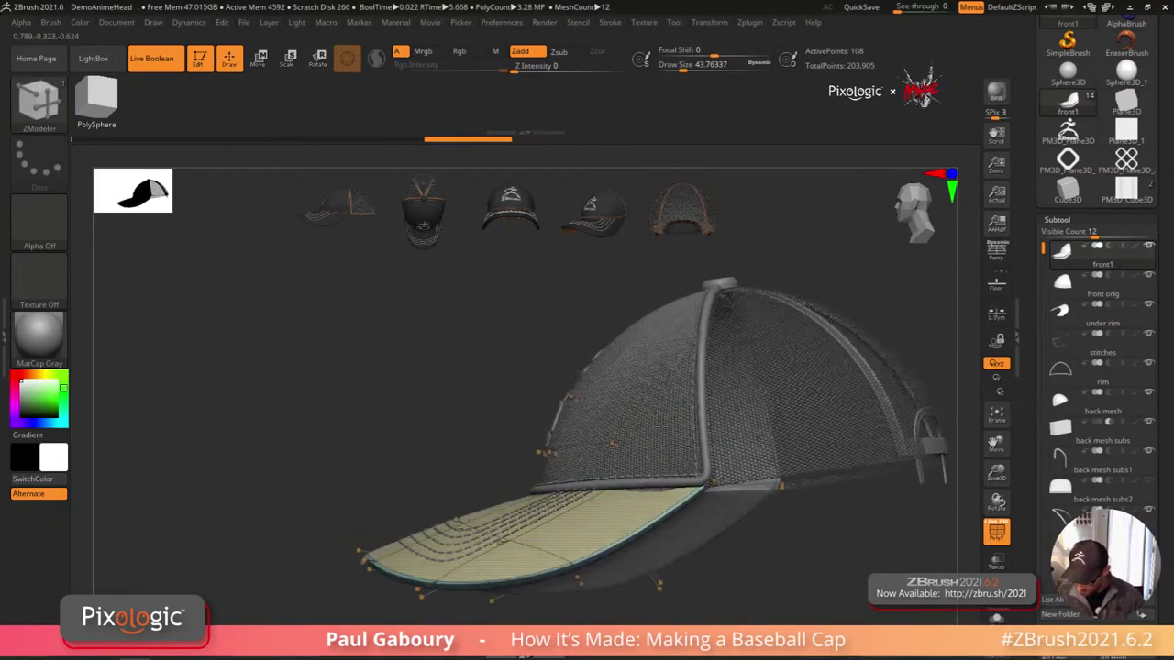
pyautogui.moveTo(706, 486)
pyautogui.mouseDown(button='right')
pyautogui.moveTo(783, 519)
pyautogui.moveTo(710, 527)
pyautogui.mouseUp(button='right')
pyautogui.hotkey('shift', 'f')
pyautogui.moveTo(711, 527)
pyautogui.mouseDown(button='right')
pyautogui.moveTo(744, 545)
pyautogui.moveTo(731, 570)
pyautogui.moveTo(720, 507)
pyautogui.mouseUp(button='right')
pyautogui.press('shift')
pyautogui.hotkey('shift', 'f')
pyautogui.hotkey('shift', 'f')
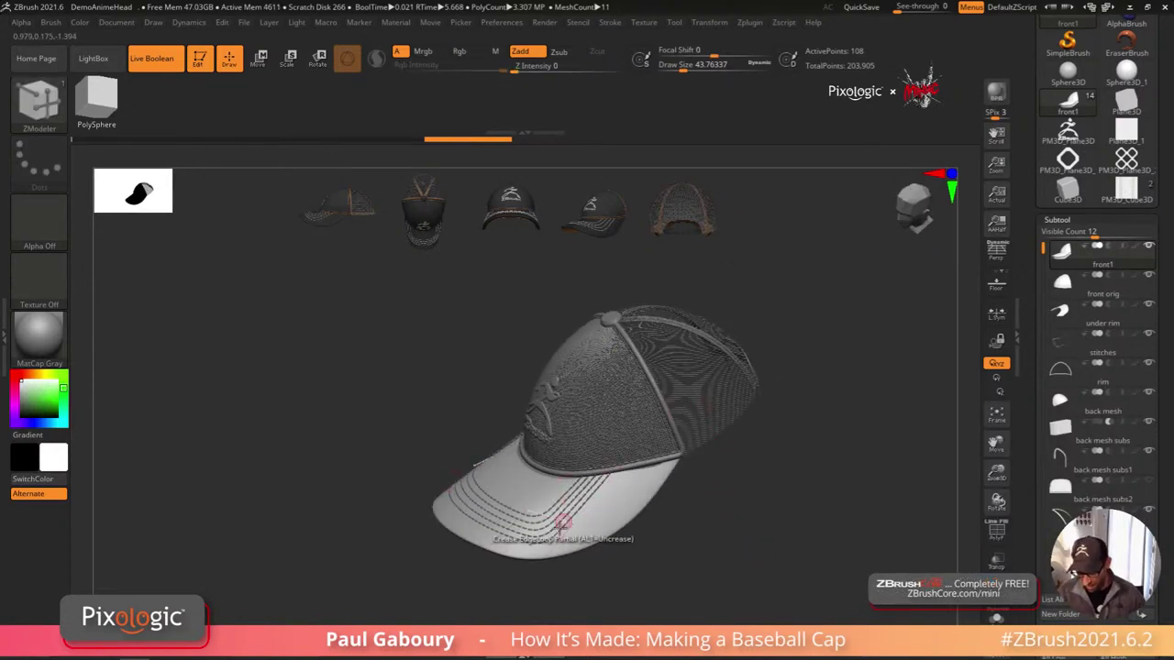
# Step: Examine the woven front panel up close around the logo and the side seam
pyautogui.keyDown('ctrl'); pyautogui.moveTo(618, 431); pyautogui.dragTo(639, 440, button='right'); pyautogui.keyUp('ctrl')
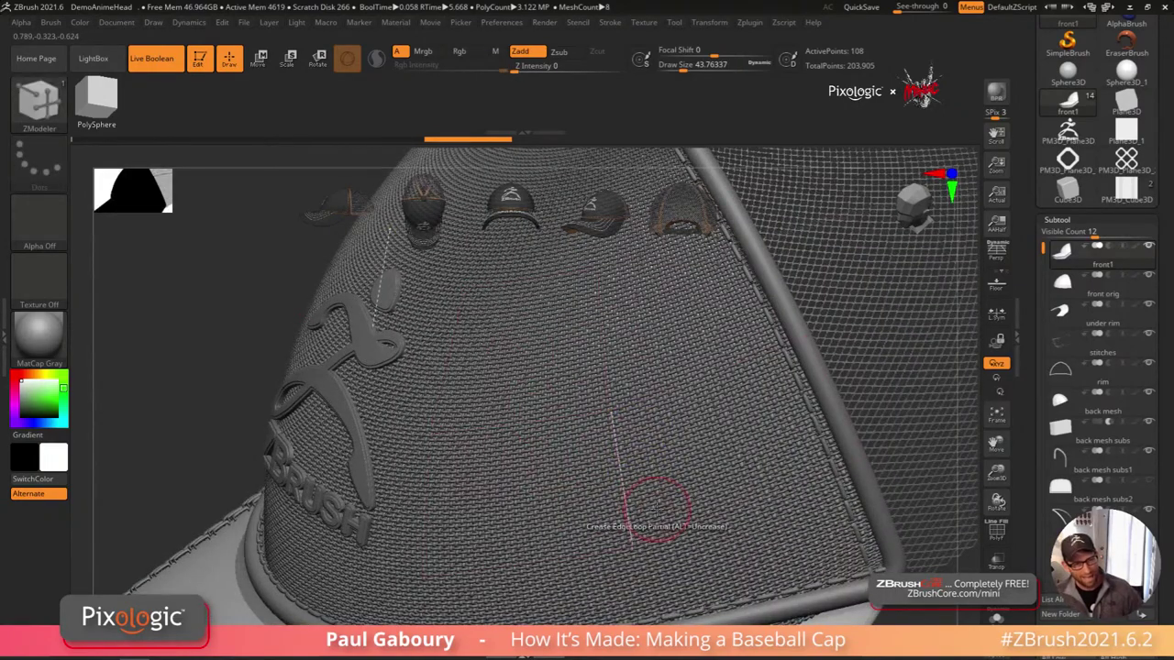
pyautogui.keyDown('ctrl'); pyautogui.moveTo(711, 499); pyautogui.dragTo(702, 472, button='right'); pyautogui.keyUp('ctrl')
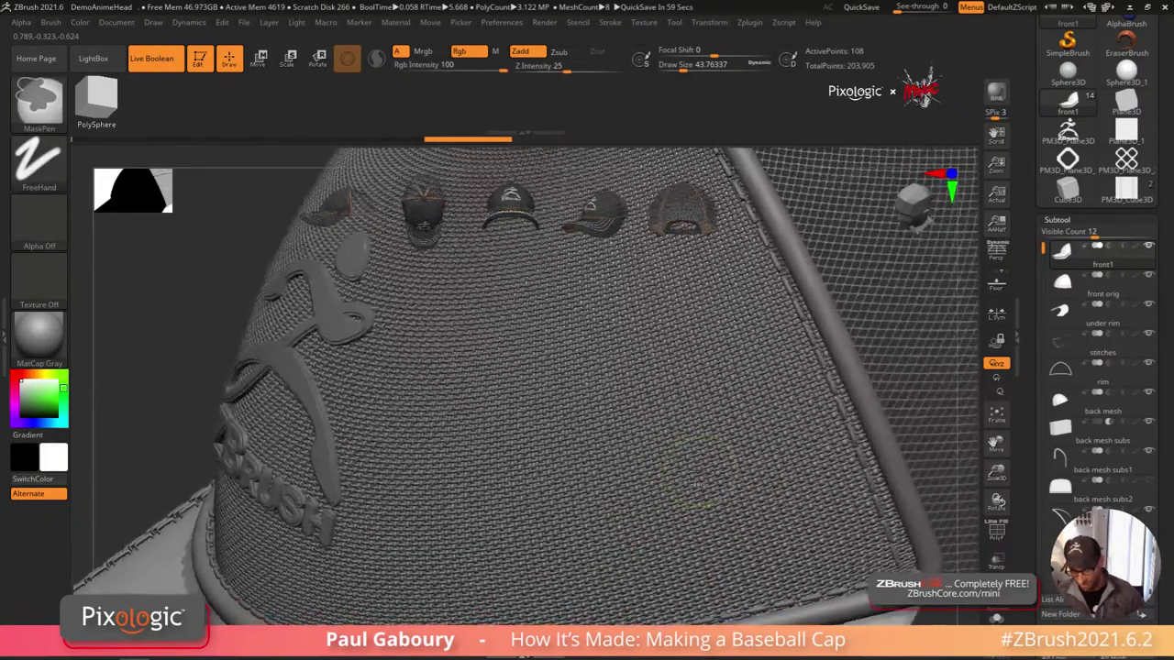
pyautogui.press('ctrl')
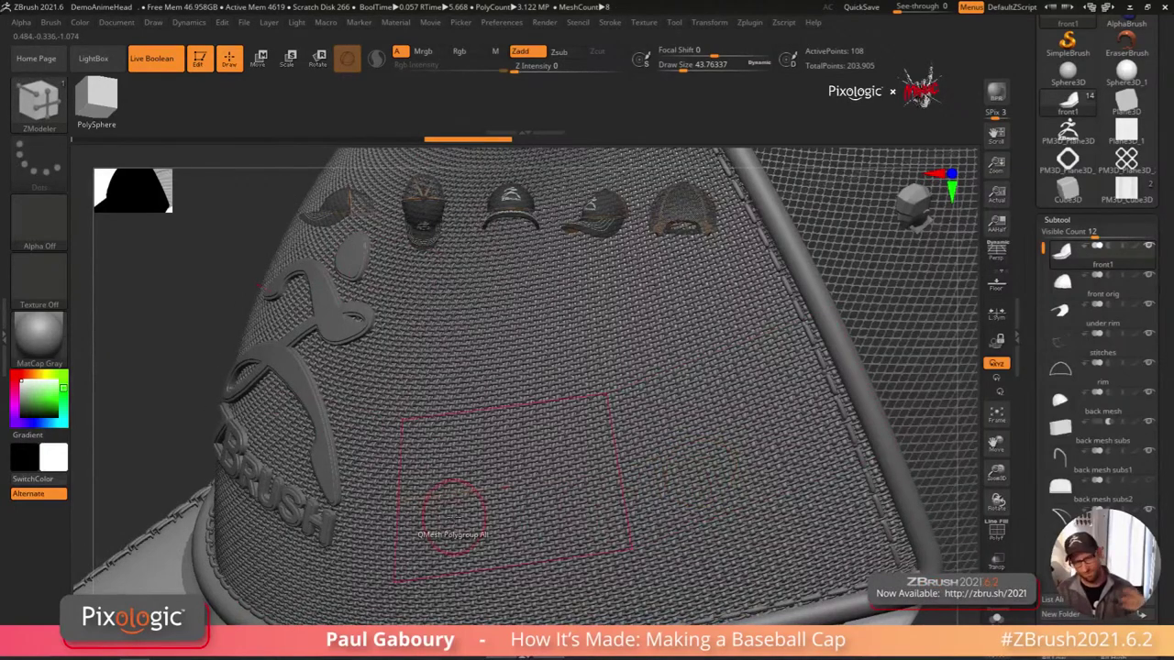
pyautogui.press('ctrl')
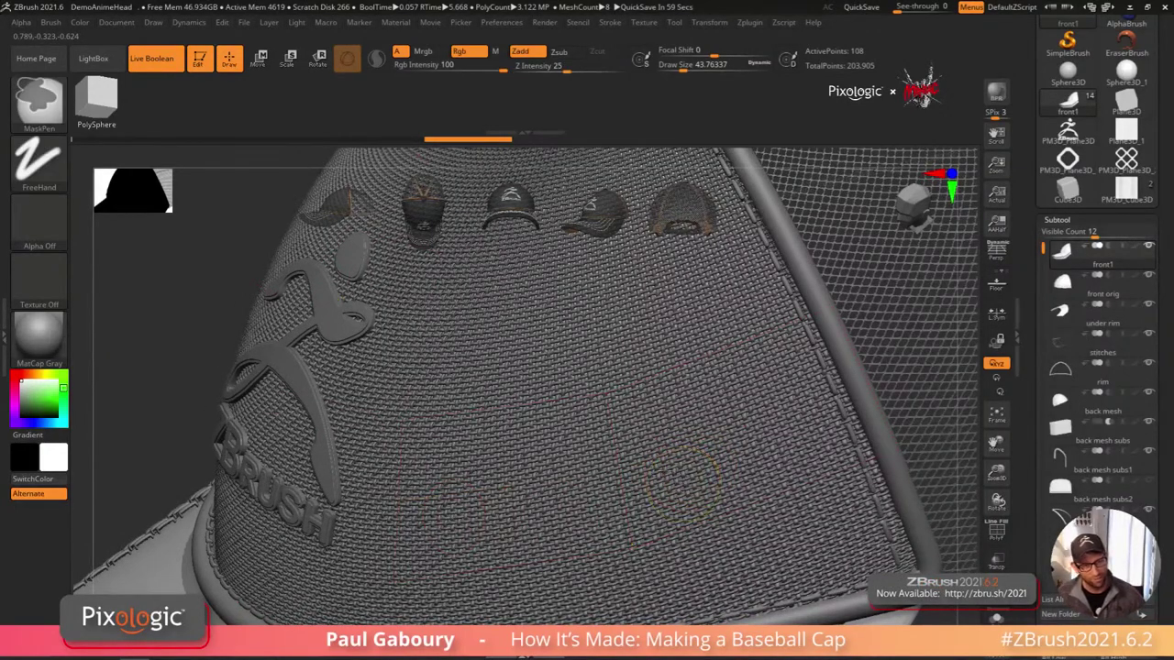
pyautogui.moveTo(684, 484)
pyautogui.keyDown('ctrl'); pyautogui.mouseDown(button='right')
pyautogui.moveTo(637, 456)
pyautogui.moveTo(651, 440)
pyautogui.moveTo(580, 348)
pyautogui.mouseUp(button='right'); pyautogui.keyUp('ctrl')
pyautogui.moveTo(665, 513)
pyautogui.keyDown('ctrl'); pyautogui.mouseDown(button='right')
pyautogui.moveTo(655, 485)
pyautogui.moveTo(697, 541)
pyautogui.moveTo(716, 514)
pyautogui.moveTo(748, 500)
pyautogui.moveTo(737, 548)
pyautogui.mouseUp(button='right'); pyautogui.keyUp('ctrl')
# Step: Switch to the finished coloured cap tool PM3D_Cube3D1 and examine it from several angles
pyautogui.moveTo(1162, 335); pyautogui.dragTo(1162, 517)
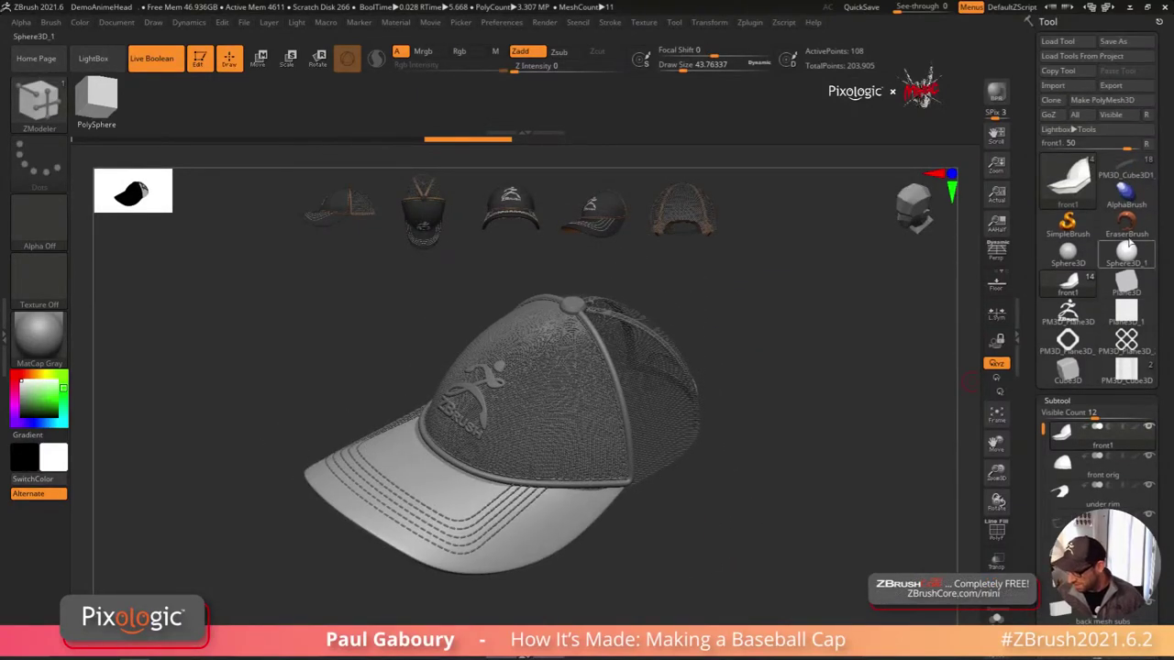
pyautogui.click(1126, 173)
pyautogui.moveTo(712, 543)
pyautogui.mouseDown(button='right')
pyautogui.moveTo(706, 501)
pyautogui.moveTo(707, 546)
pyautogui.moveTo(697, 544)
pyautogui.moveTo(721, 556)
pyautogui.moveTo(717, 522)
pyautogui.mouseUp(button='right')
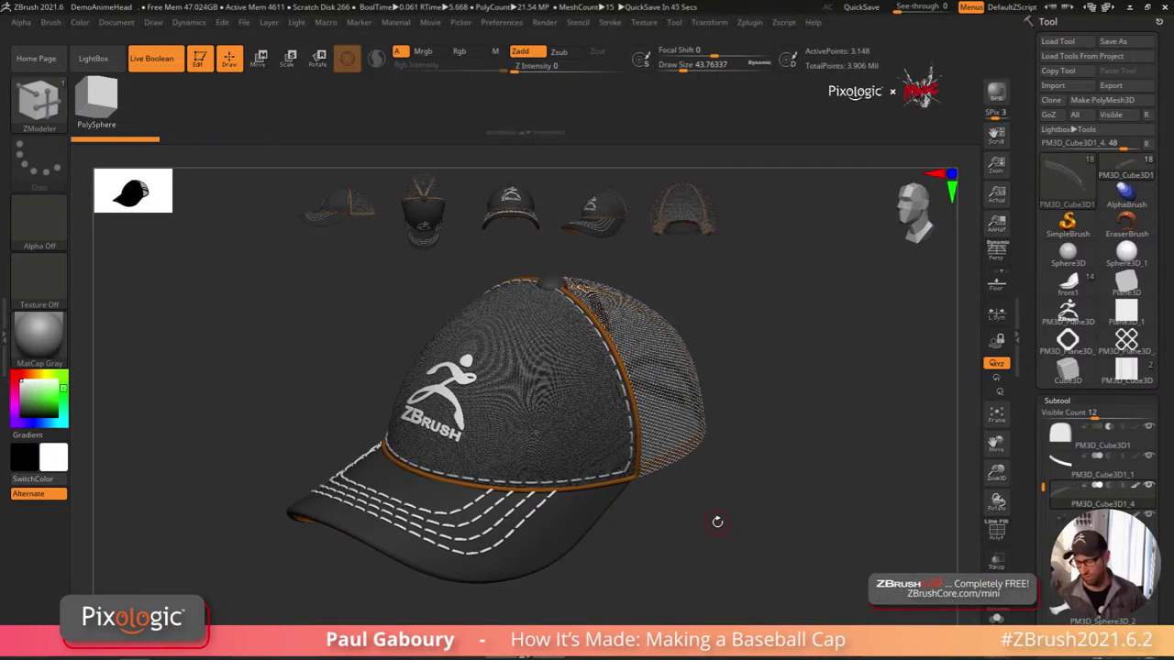
pyautogui.moveTo(772, 518); pyautogui.dragTo(696, 512)
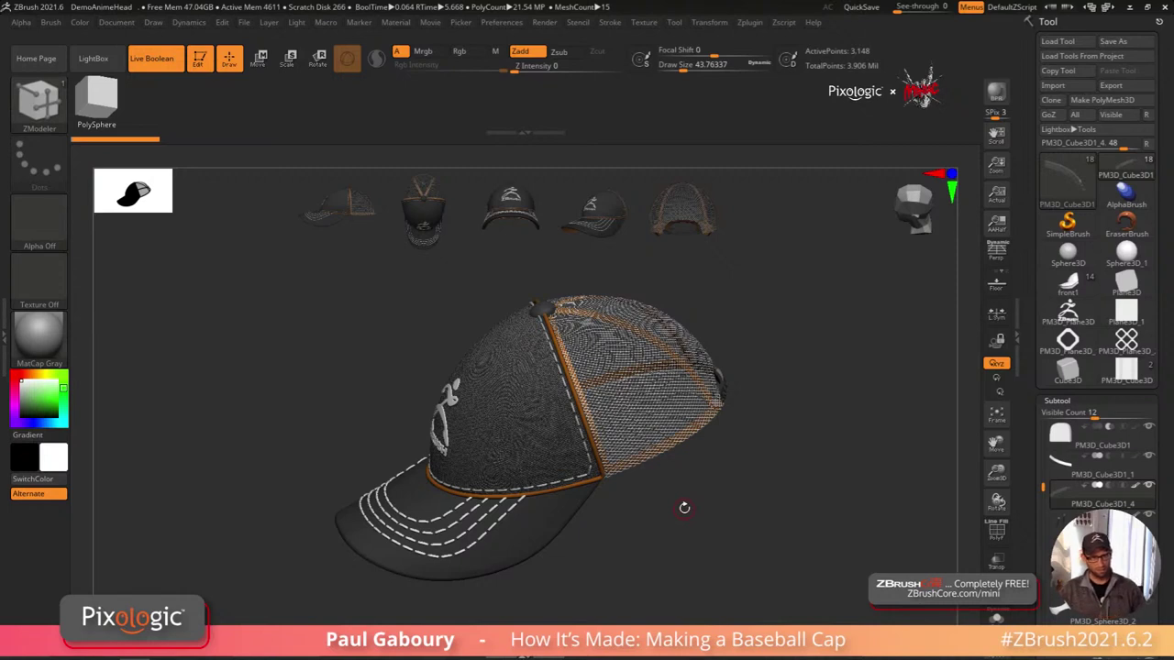
pyautogui.moveTo(740, 507); pyautogui.dragTo(744, 500)
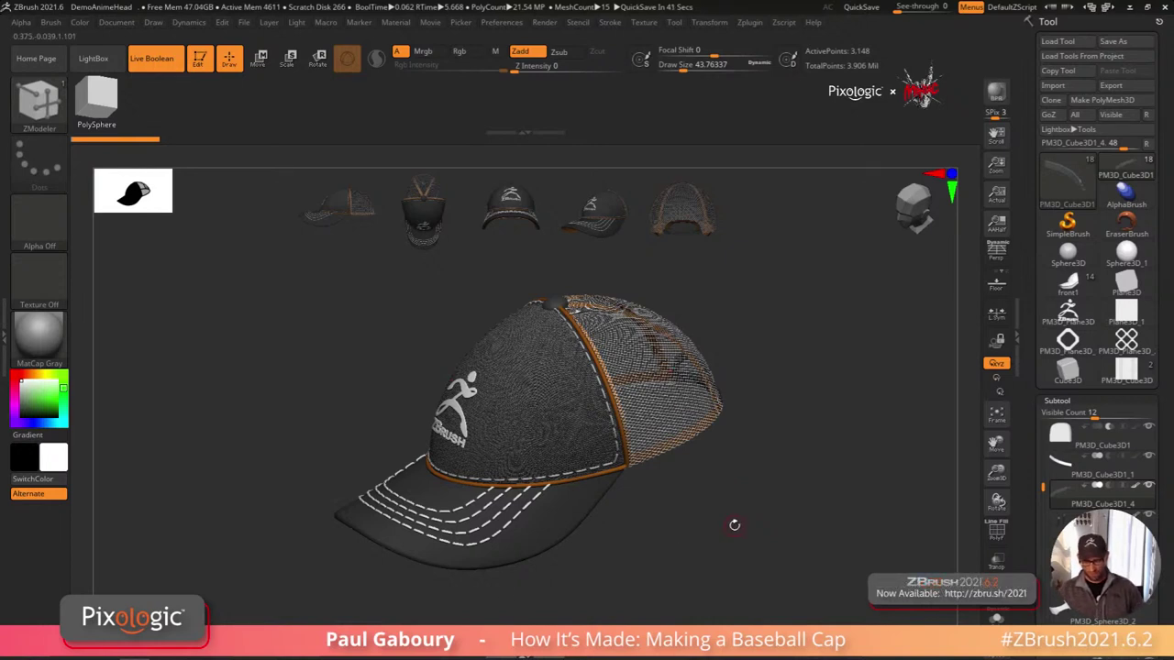
pyautogui.moveTo(733, 523)
pyautogui.mouseDown()
pyautogui.moveTo(702, 531)
pyautogui.moveTo(711, 527)
pyautogui.mouseUp()
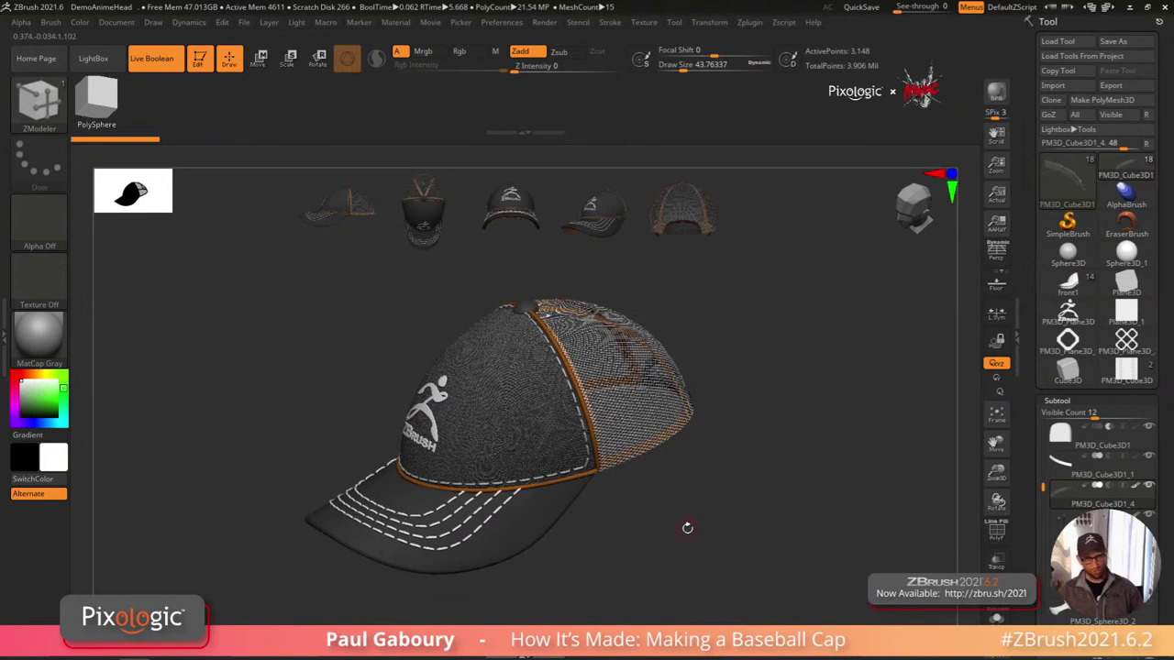
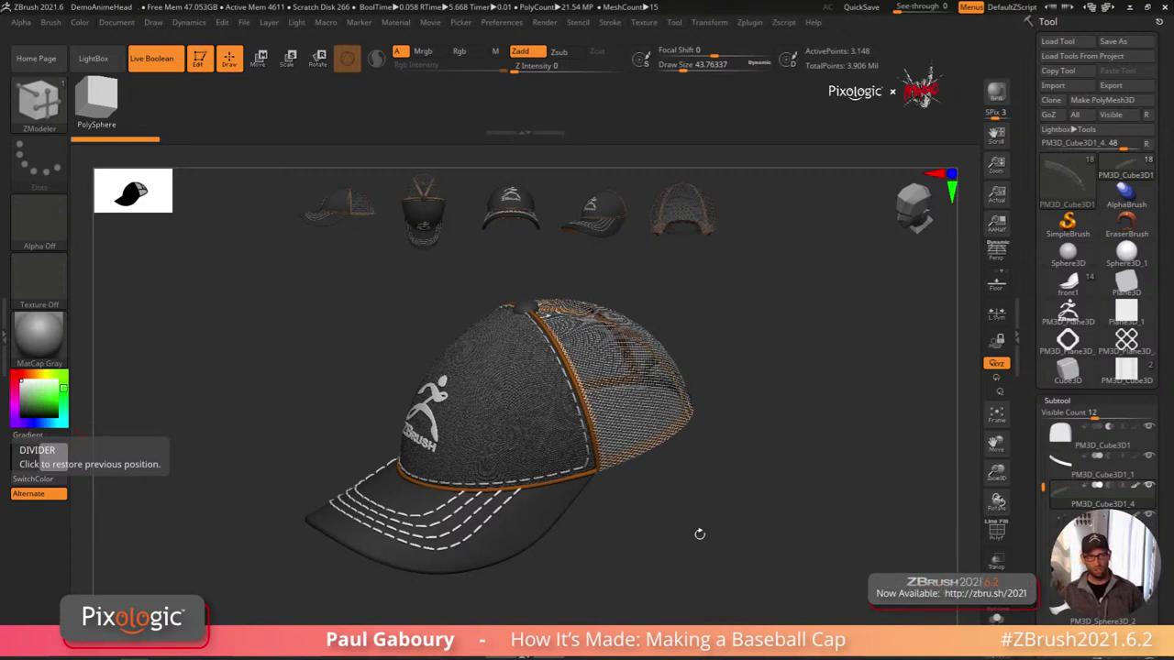
pyautogui.moveTo(699, 535); pyautogui.dragTo(650, 454)
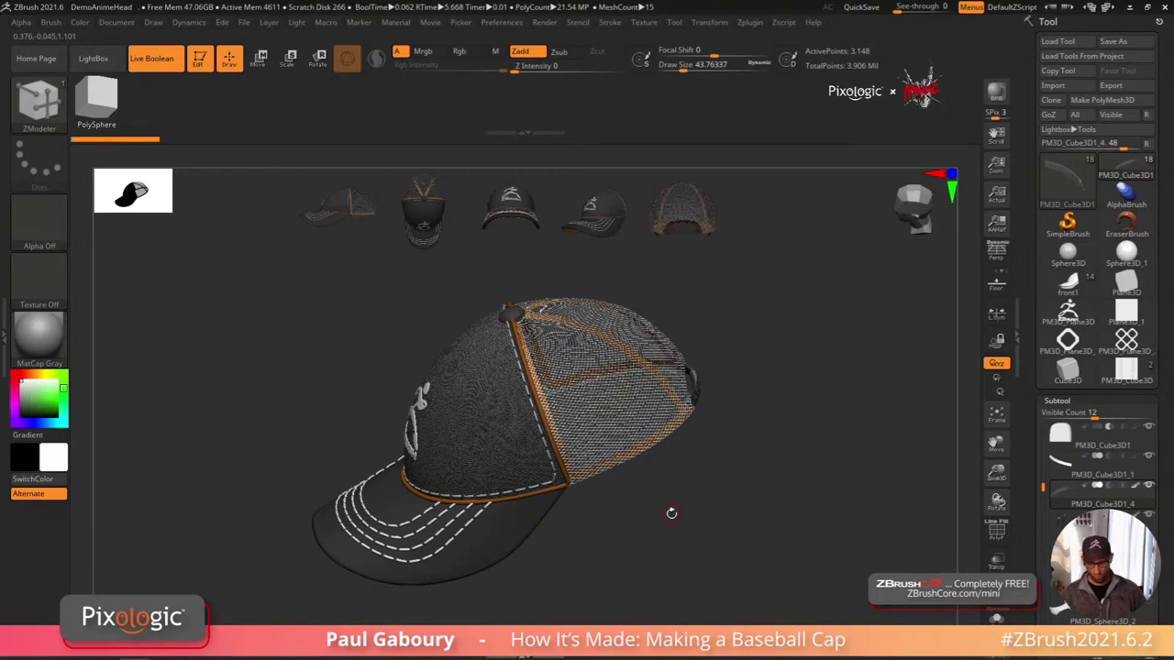
pyautogui.moveTo(657, 529); pyautogui.dragTo(689, 503)
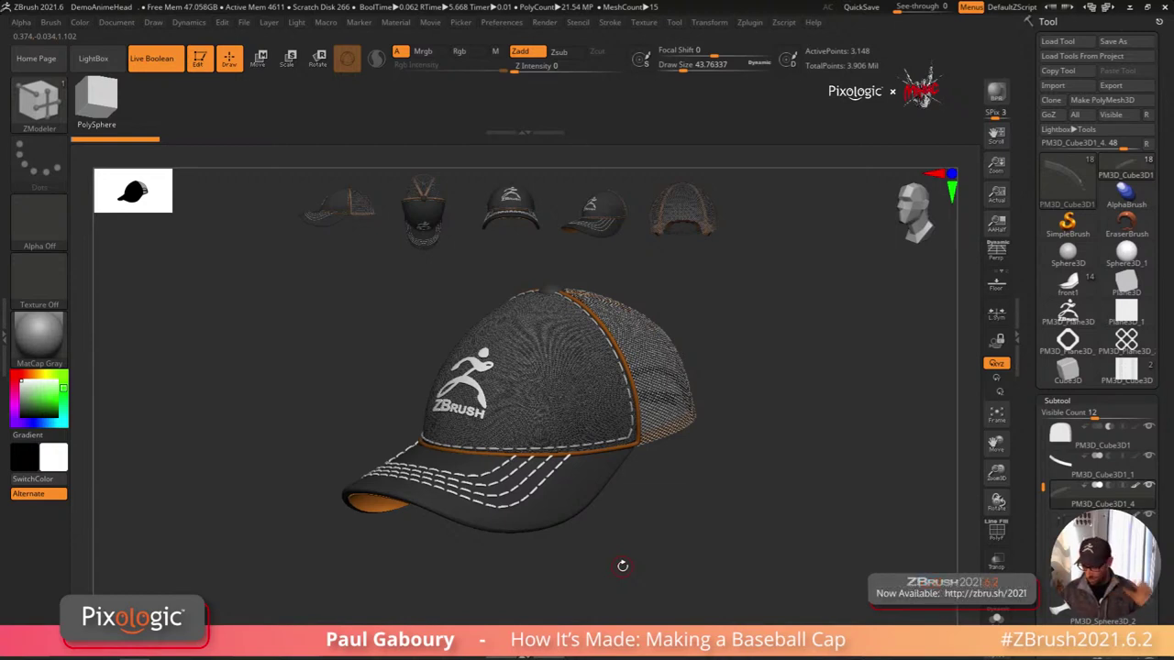
# Step: Select the BallCapV02 subtool of the finished coloured cap and look through the rest of its subtools
pyautogui.scroll(-4, 1066, 446)
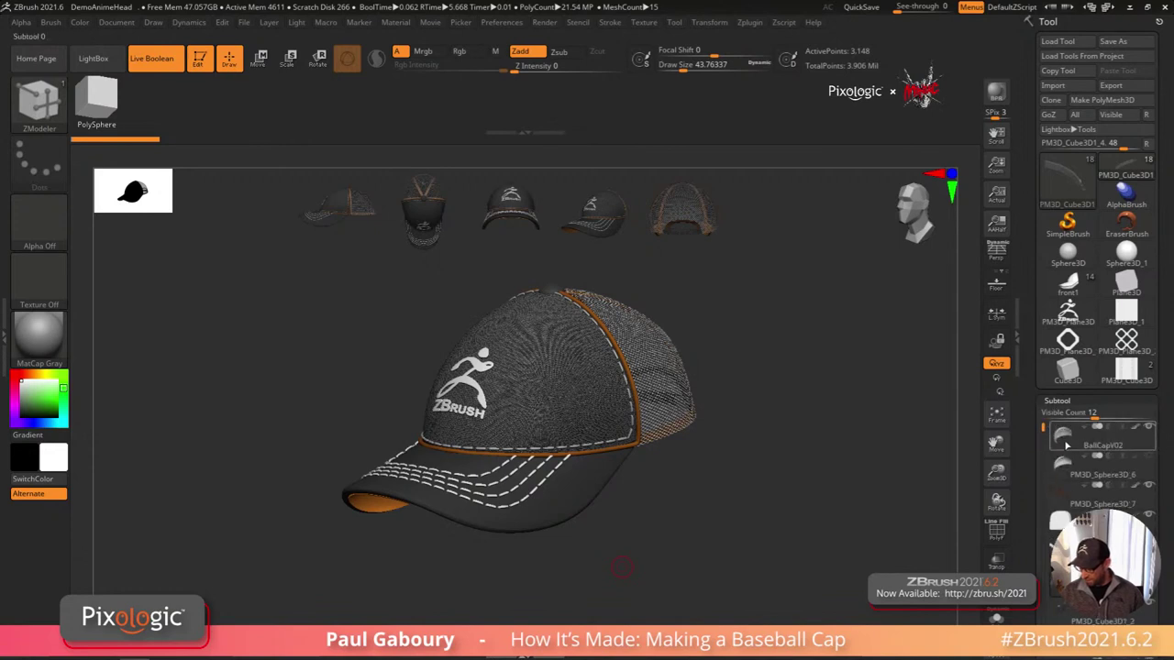
pyautogui.click(1067, 446)
pyautogui.hotkey('ctrl', 'shift')
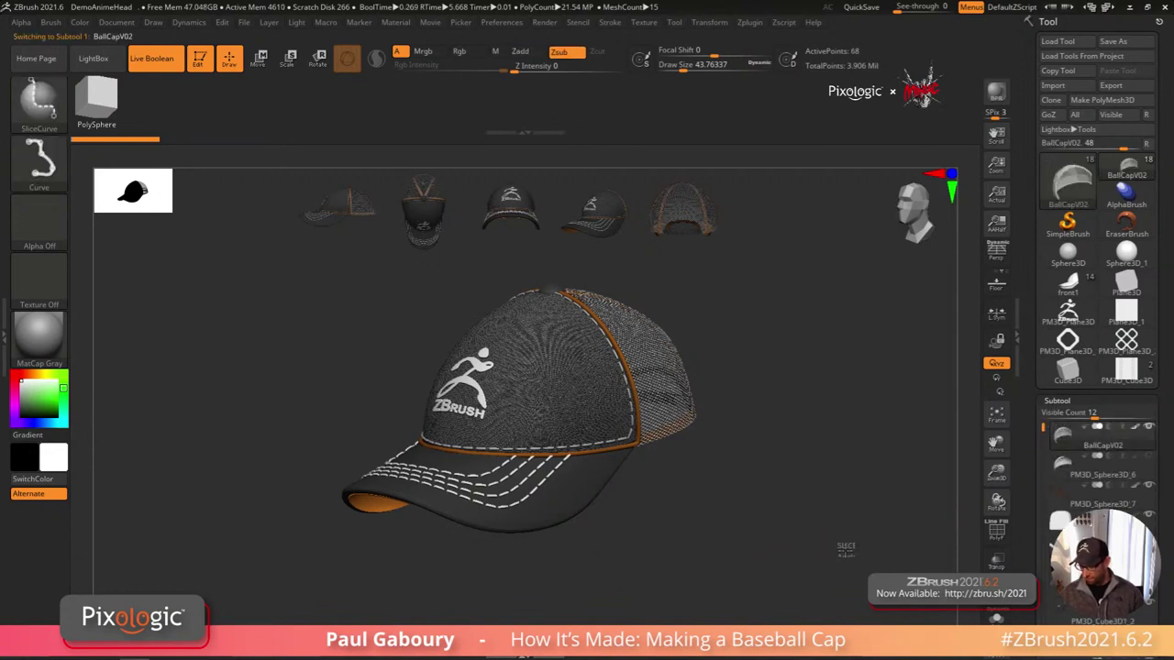
pyautogui.keyDown('ctrl'); pyautogui.keyDown('shift'); pyautogui.click(845, 549); pyautogui.keyUp('shift'); pyautogui.keyUp('ctrl')
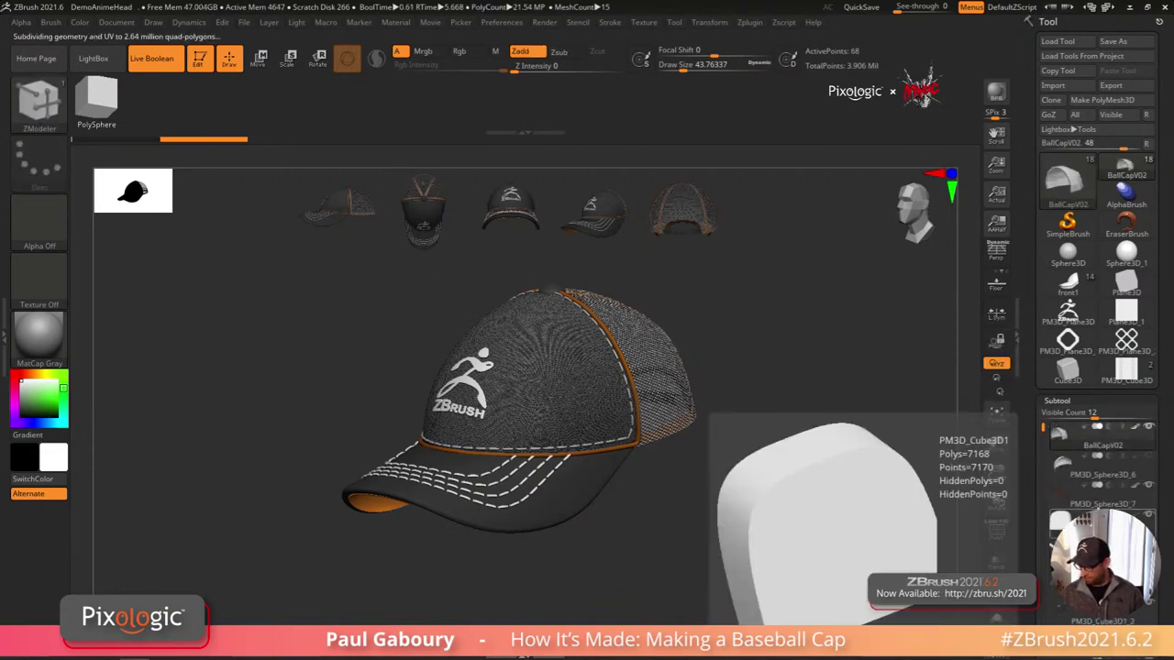
pyautogui.scroll(-5, 1055, 484)
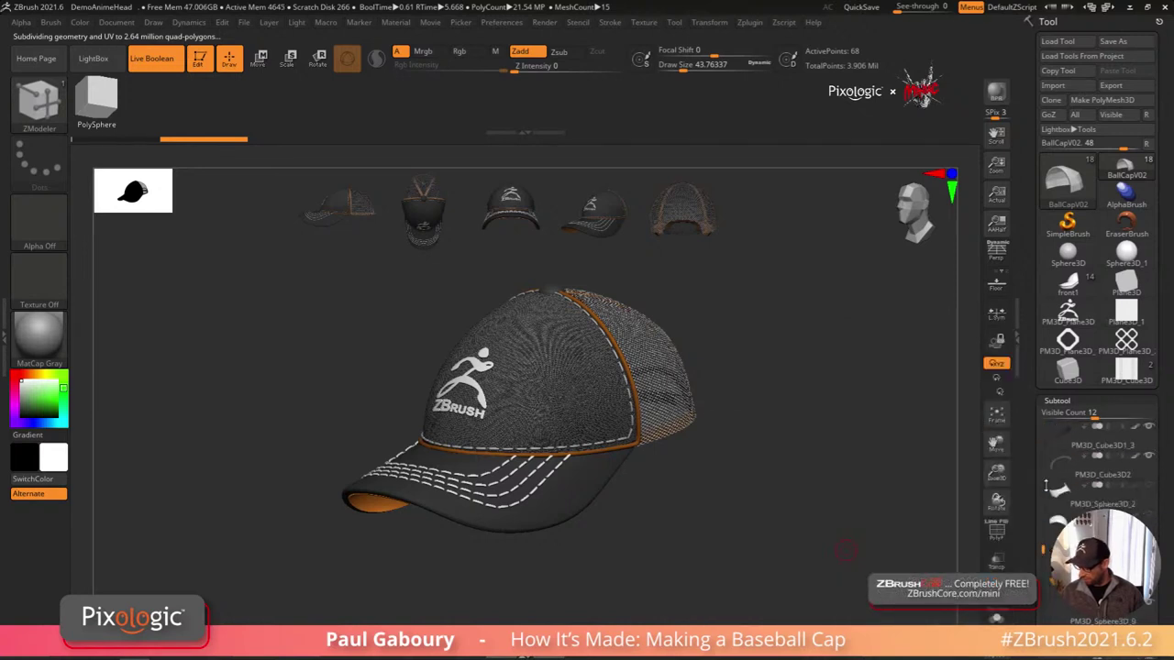
# Step: Switch to the front1 tool, isolate its front panel and brim, and examine the smooth base surface from several angles
pyautogui.click(1068, 282)
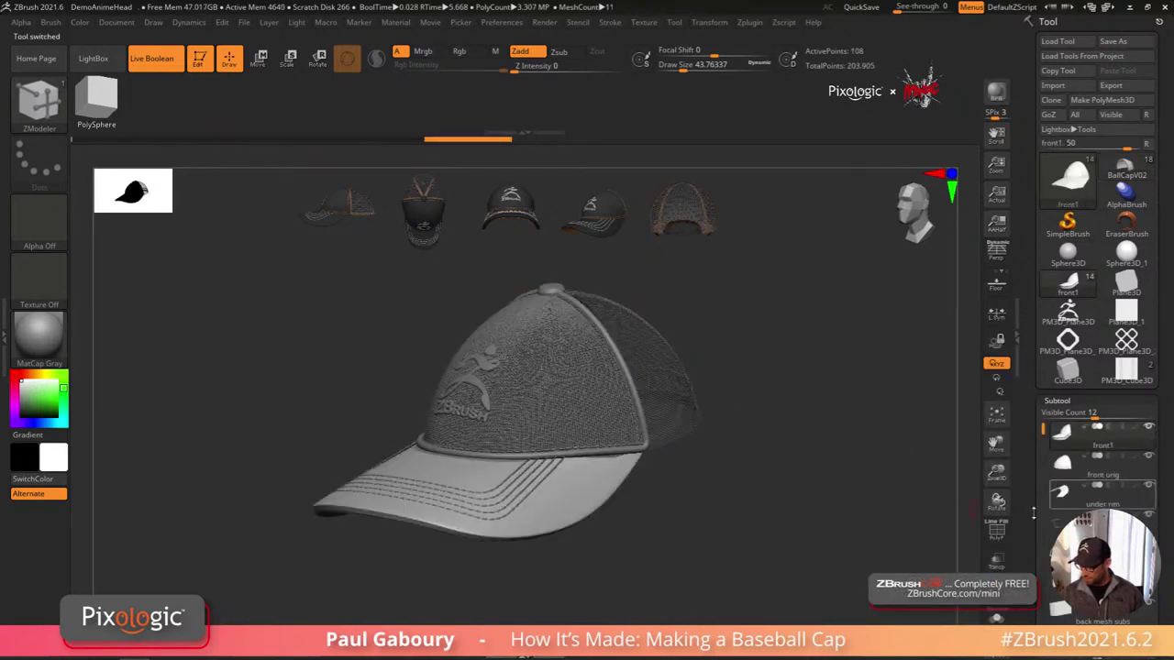
pyautogui.click(997, 619)
pyautogui.moveTo(743, 570); pyautogui.dragTo(700, 542)
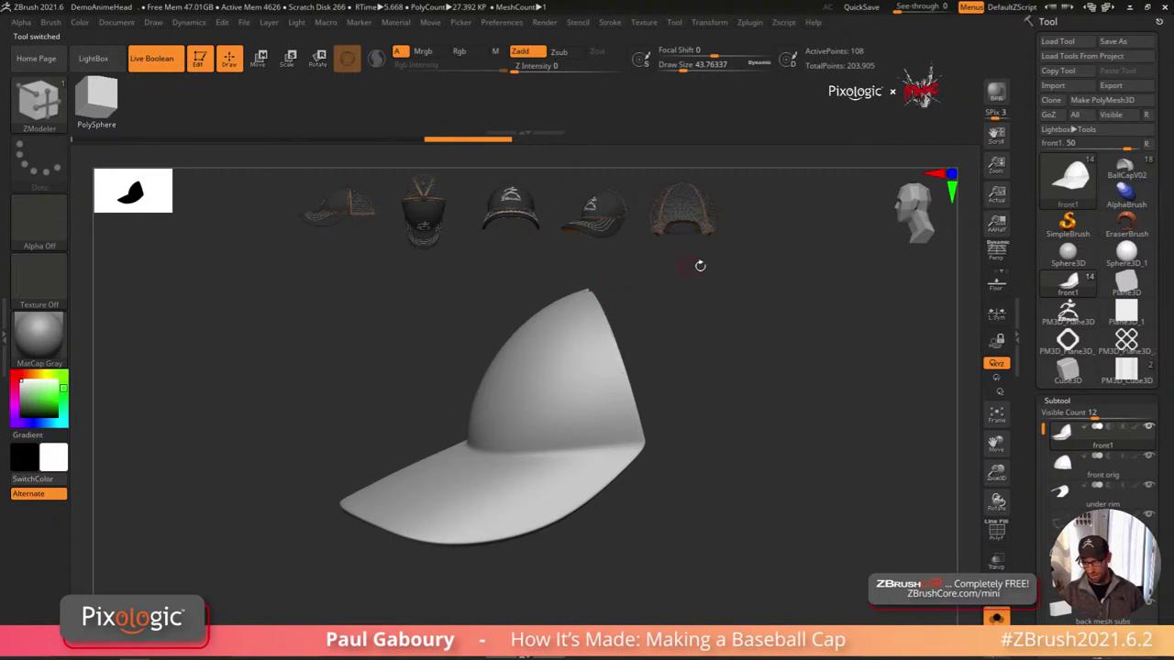
pyautogui.click(583, 291)
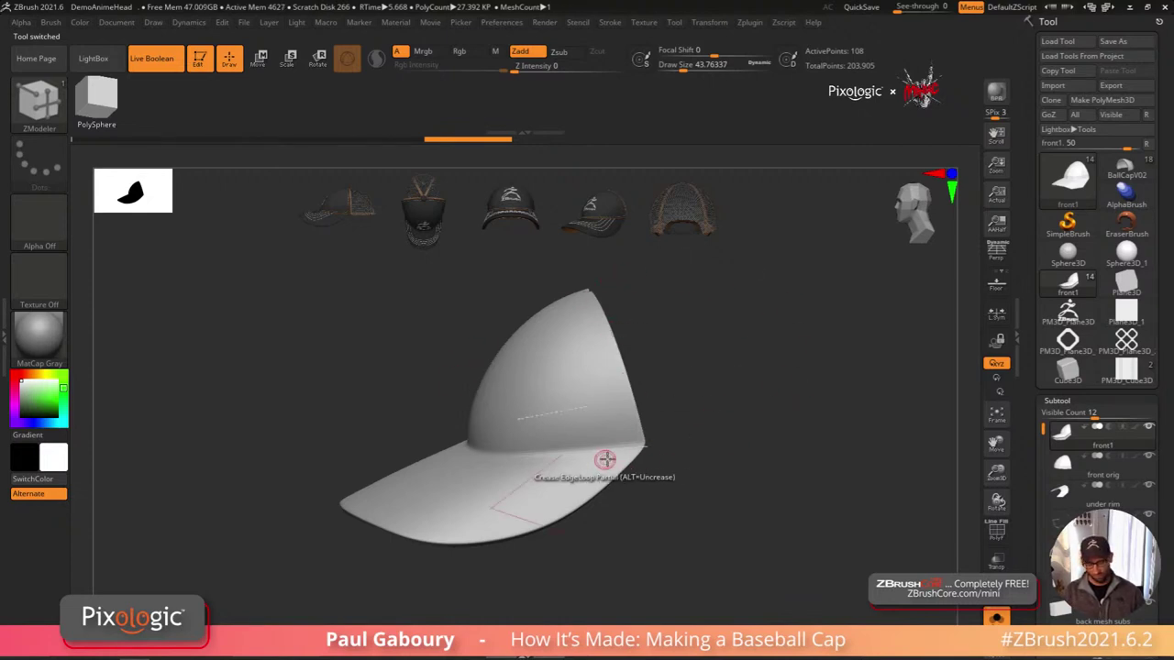
pyautogui.moveTo(752, 499)
pyautogui.mouseDown()
pyautogui.moveTo(733, 505)
pyautogui.moveTo(764, 498)
pyautogui.mouseUp()
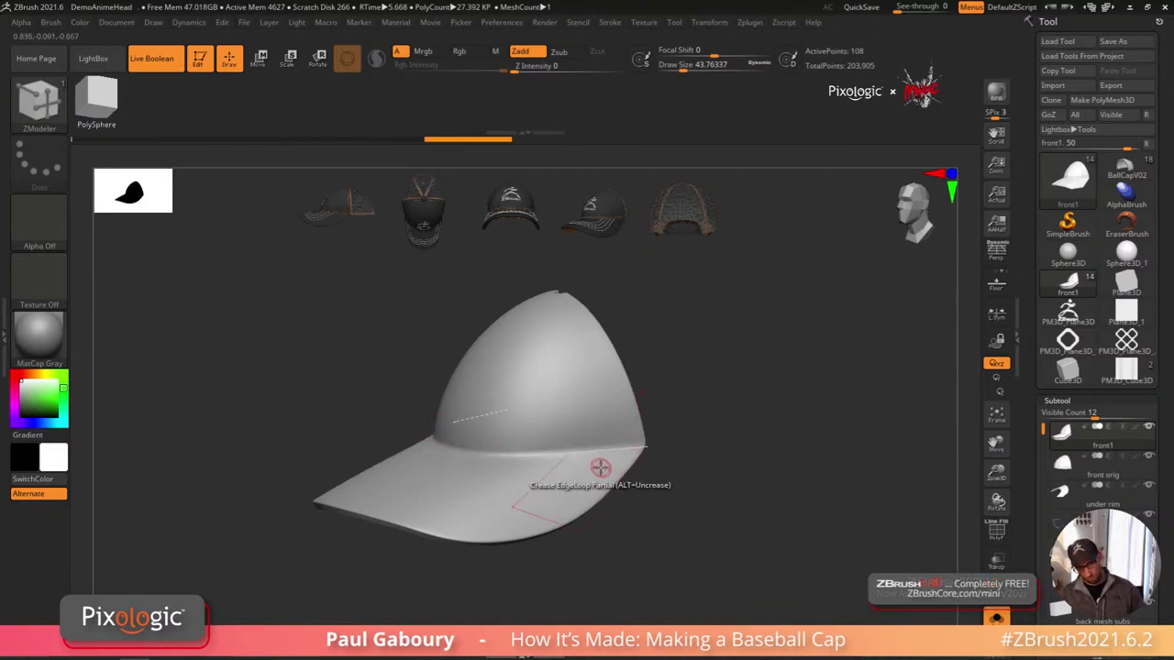
pyautogui.moveTo(777, 533); pyautogui.dragTo(826, 537)
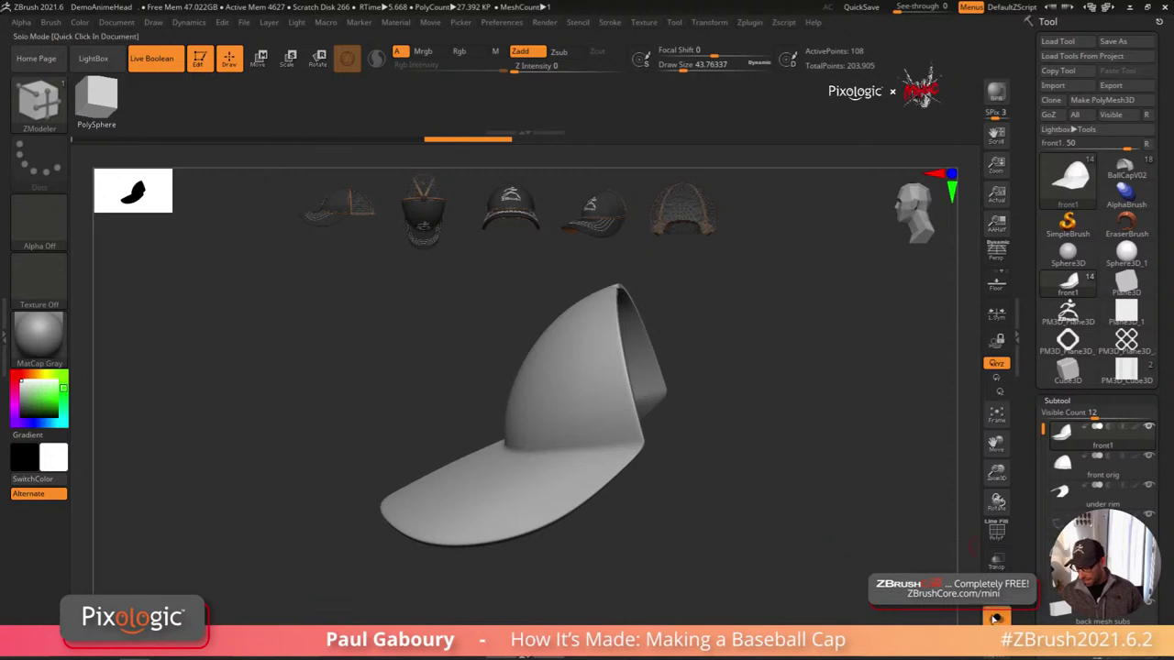
# Step: Show all of the grey cap's subtools again and examine the side and back mesh
pyautogui.click(997, 619)
pyautogui.keyDown('alt'); pyautogui.moveTo(761, 466); pyautogui.dragTo(678, 504); pyautogui.keyUp('alt')
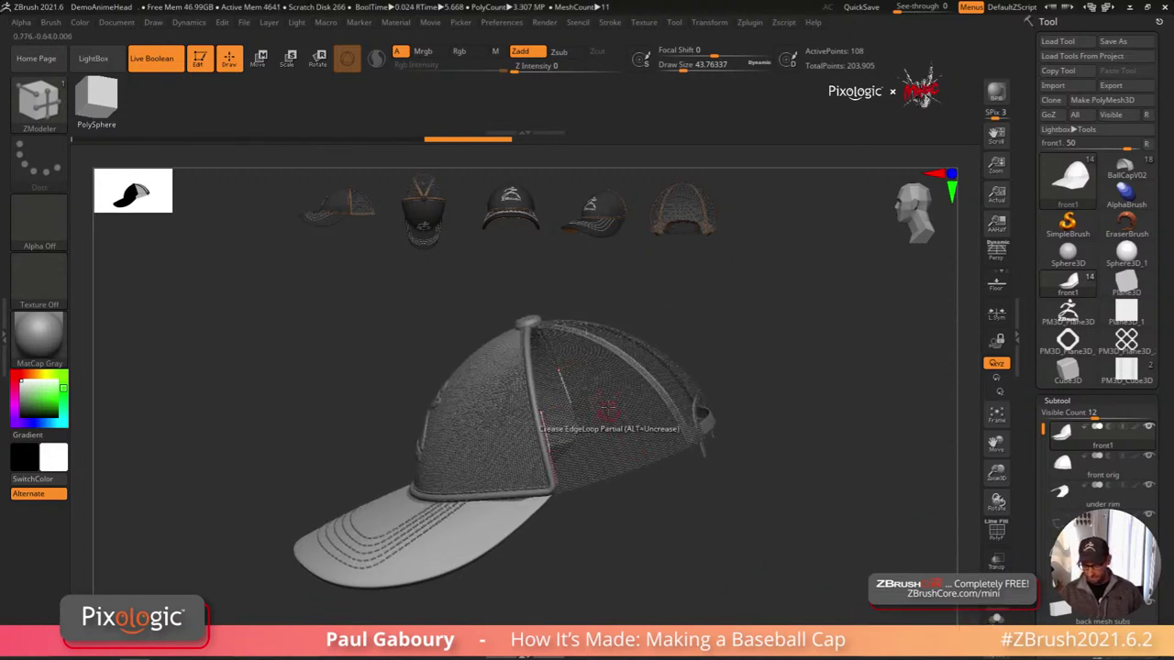
pyautogui.moveTo(605, 407); pyautogui.dragTo(614, 418)
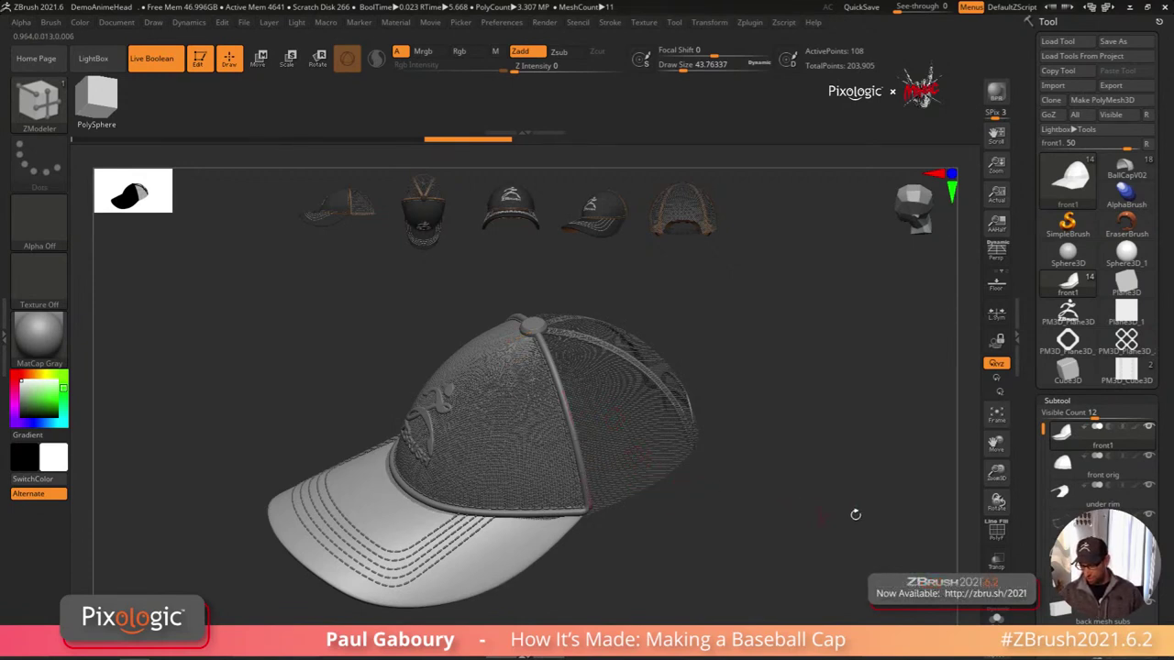
# Step: Select the back subtool, isolate it and examine its low-poly surface from several angles
pyautogui.click(1057, 400)
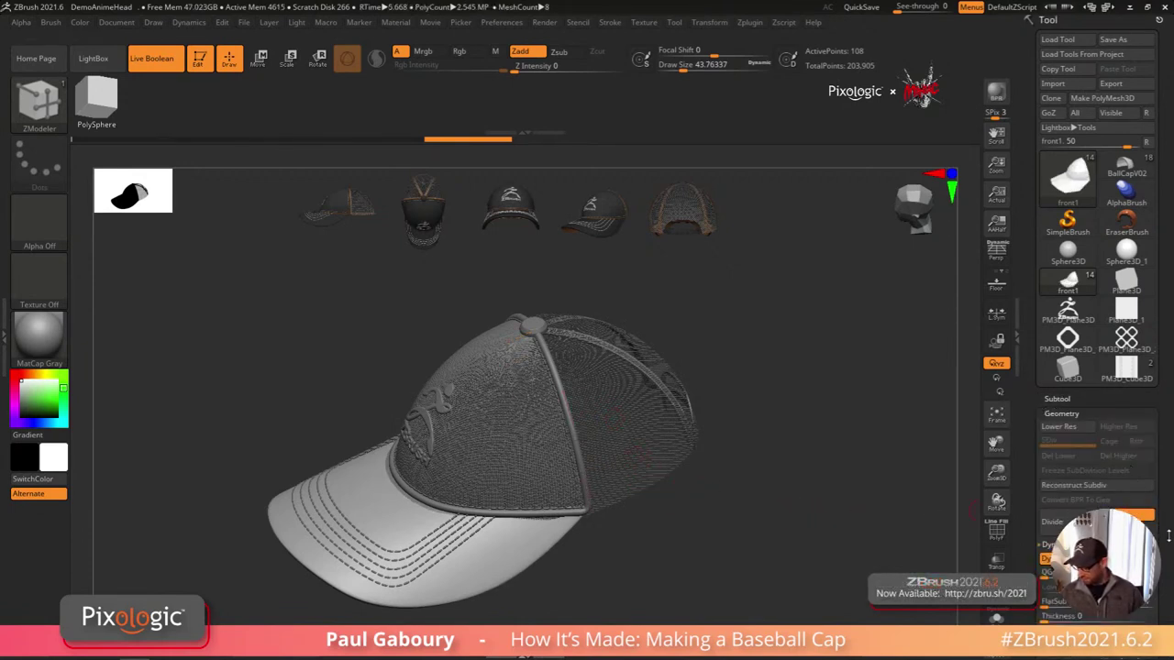
pyautogui.moveTo(1169, 536); pyautogui.dragTo(1169, 508)
pyautogui.click(1060, 373)
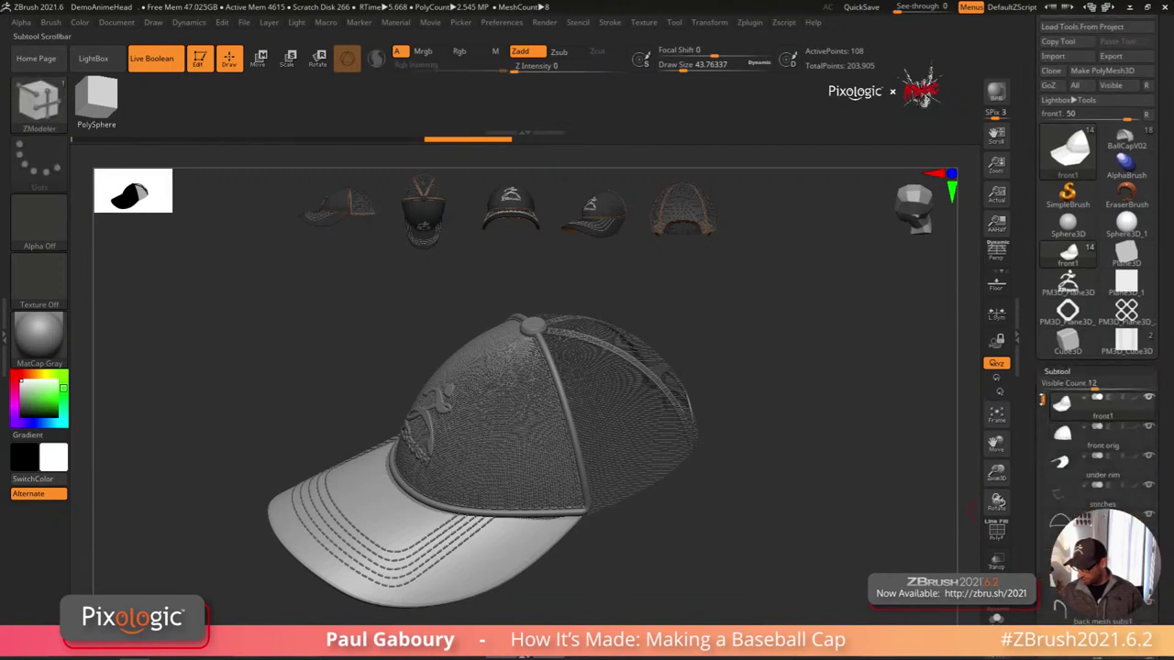
pyautogui.moveTo(1042, 400); pyautogui.dragTo(1042, 565)
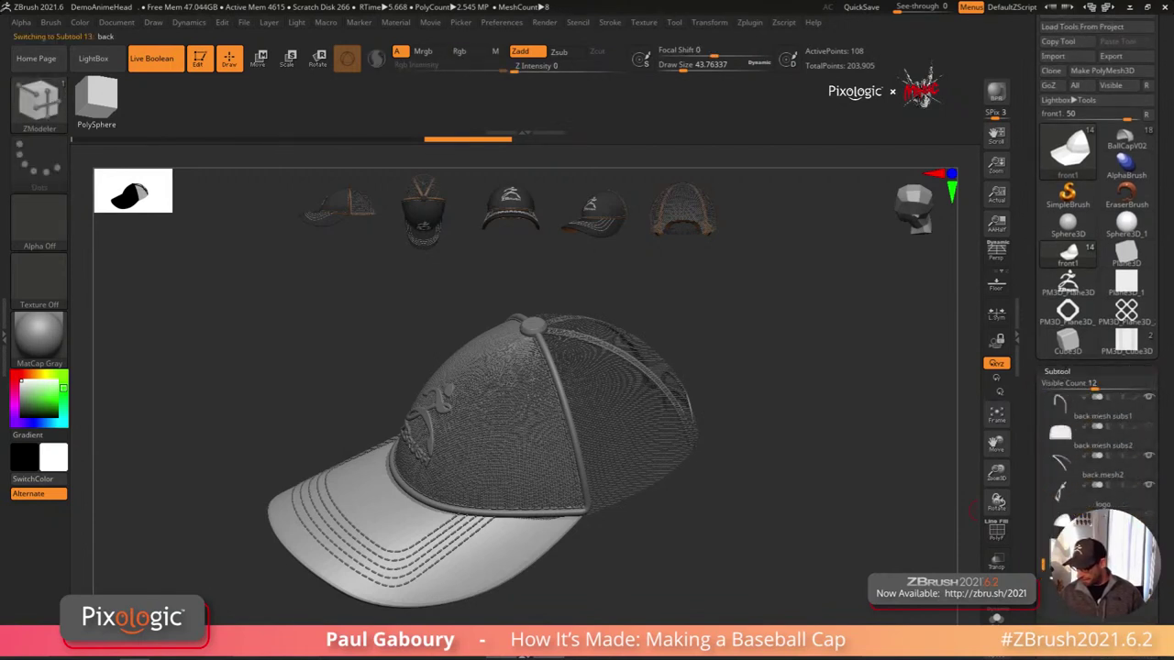
pyautogui.click(996, 616)
pyautogui.moveTo(798, 560); pyautogui.dragTo(776, 540)
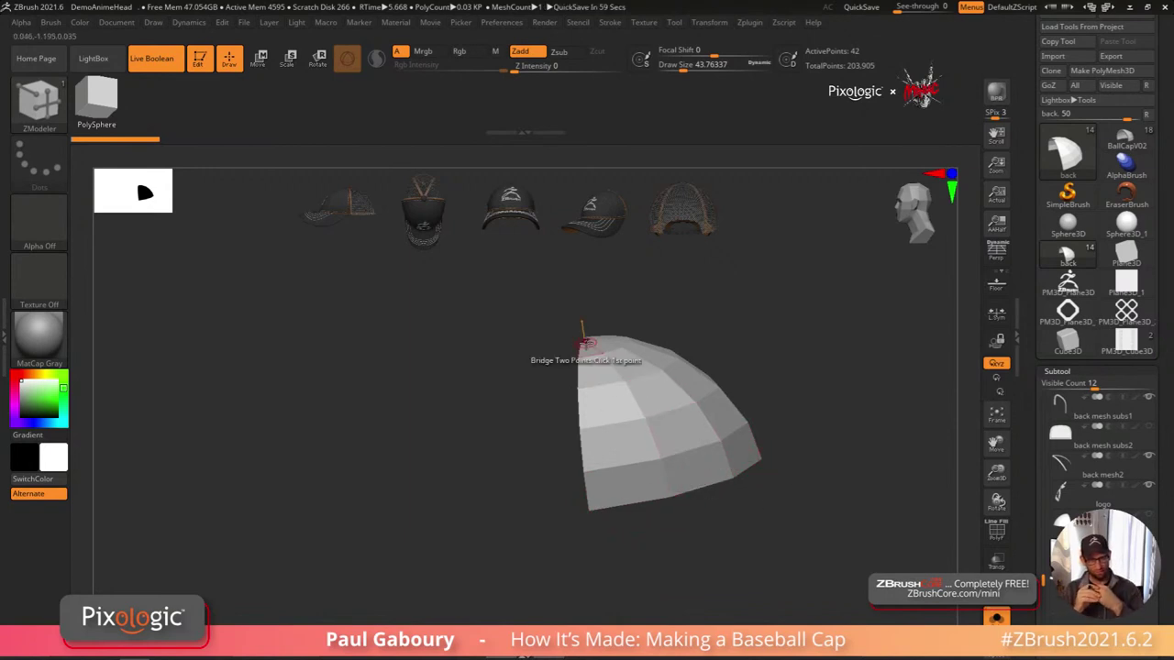
pyautogui.moveTo(807, 550); pyautogui.dragTo(737, 548)
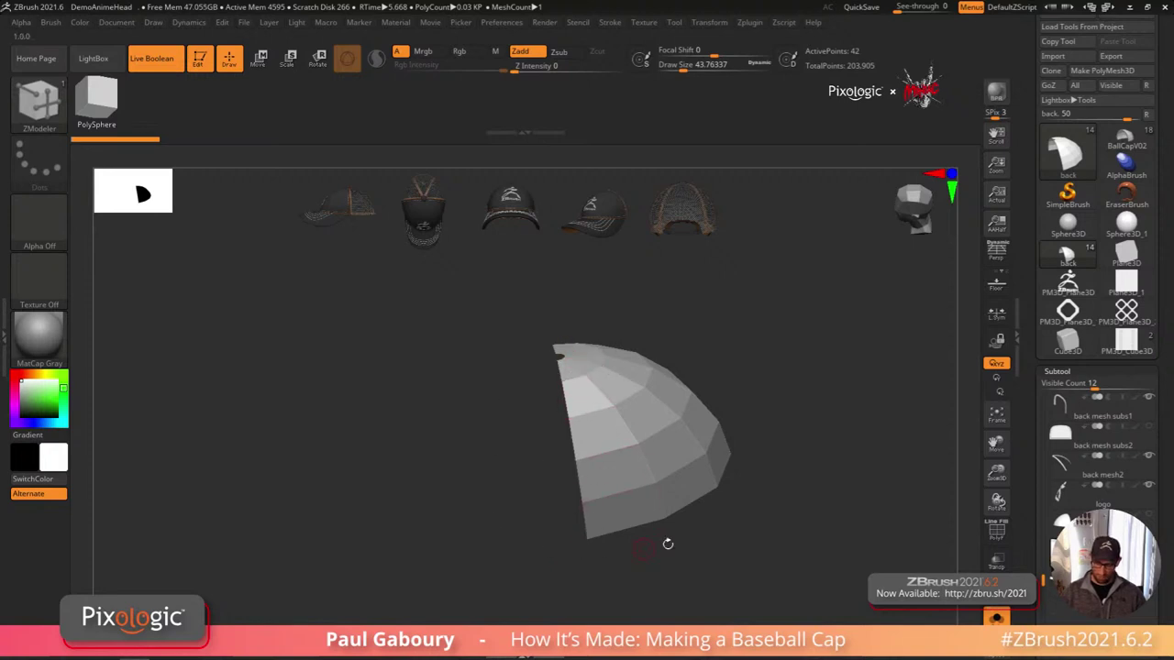
pyautogui.moveTo(721, 566); pyautogui.dragTo(721, 542)
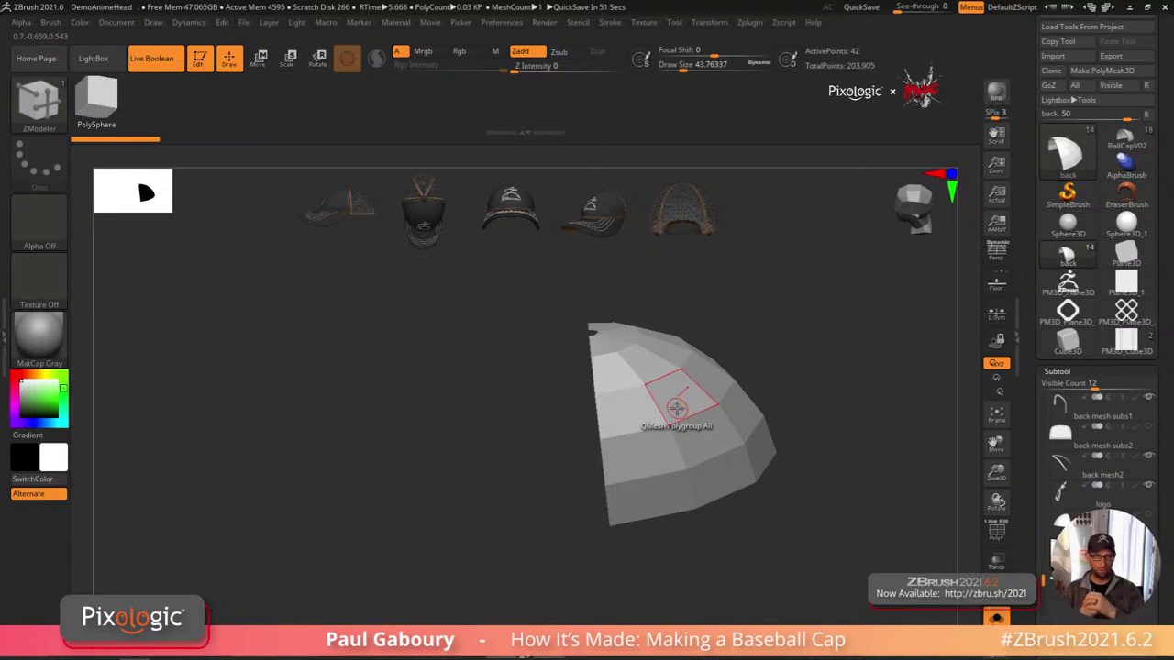
# Step: Switch to the single diamond ring tool PM3D_Plane3D_1 and examine the flat mesh pattern piece from the front
pyautogui.click(1067, 312)
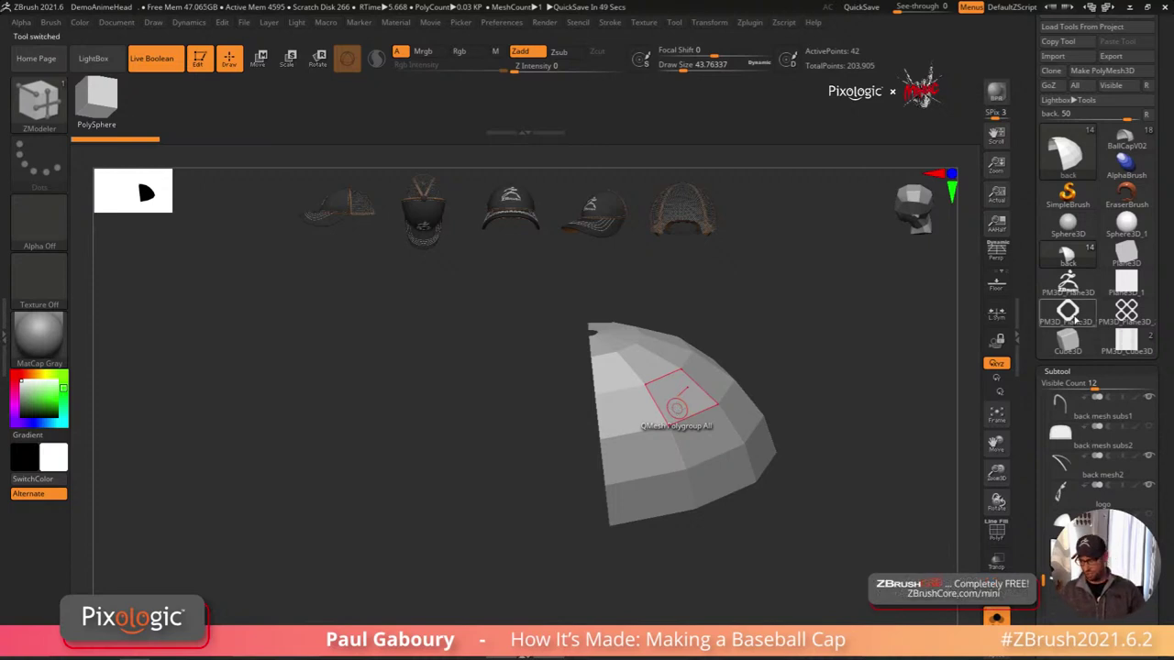
pyautogui.moveTo(776, 521); pyautogui.dragTo(602, 511)
pyautogui.moveTo(768, 496)
pyautogui.mouseDown()
pyautogui.moveTo(721, 493)
pyautogui.moveTo(688, 516)
pyautogui.moveTo(698, 511)
pyautogui.mouseUp()
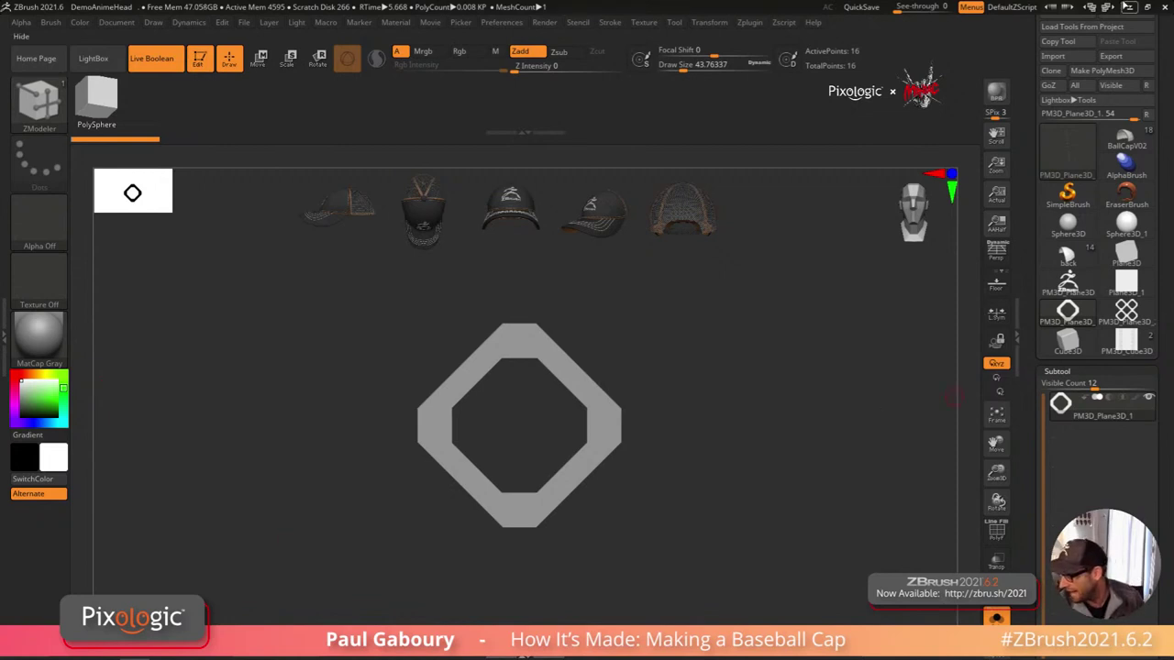
# Step: Switch back to the finished cap tool BallCapV02, turn off Solo mode and examine the whole coloured cap from the front side
pyautogui.click(1128, 140)
pyautogui.moveTo(684, 514); pyautogui.dragTo(796, 521)
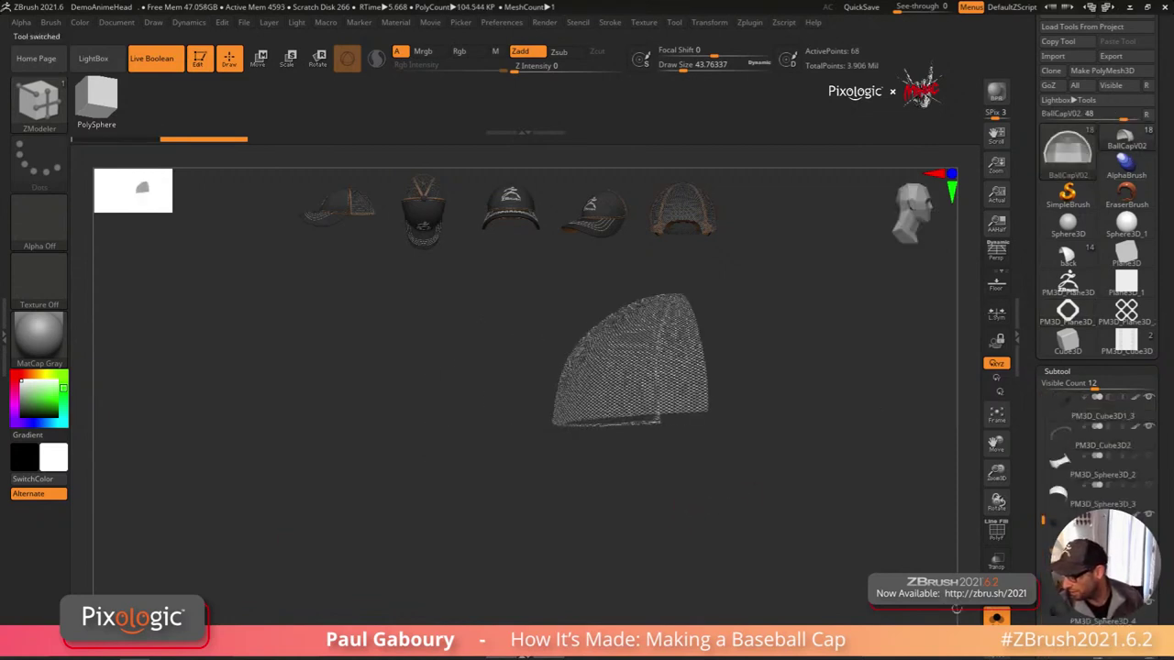
pyautogui.click(987, 623)
pyautogui.moveTo(857, 541); pyautogui.dragTo(750, 514)
pyautogui.moveTo(751, 513)
pyautogui.keyDown('ctrl'); pyautogui.mouseDown(button='right')
pyautogui.moveTo(828, 512)
pyautogui.moveTo(713, 498)
pyautogui.moveTo(758, 514)
pyautogui.mouseUp(button='right'); pyautogui.keyUp('ctrl')
pyautogui.moveTo(757, 515); pyautogui.dragTo(770, 520)
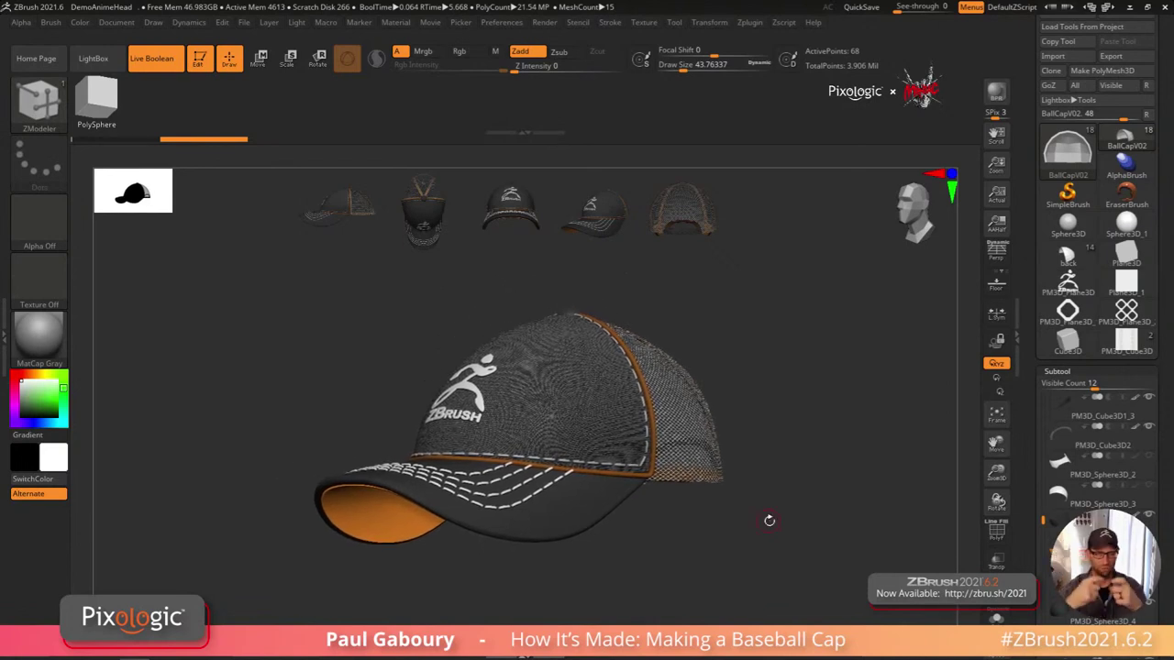